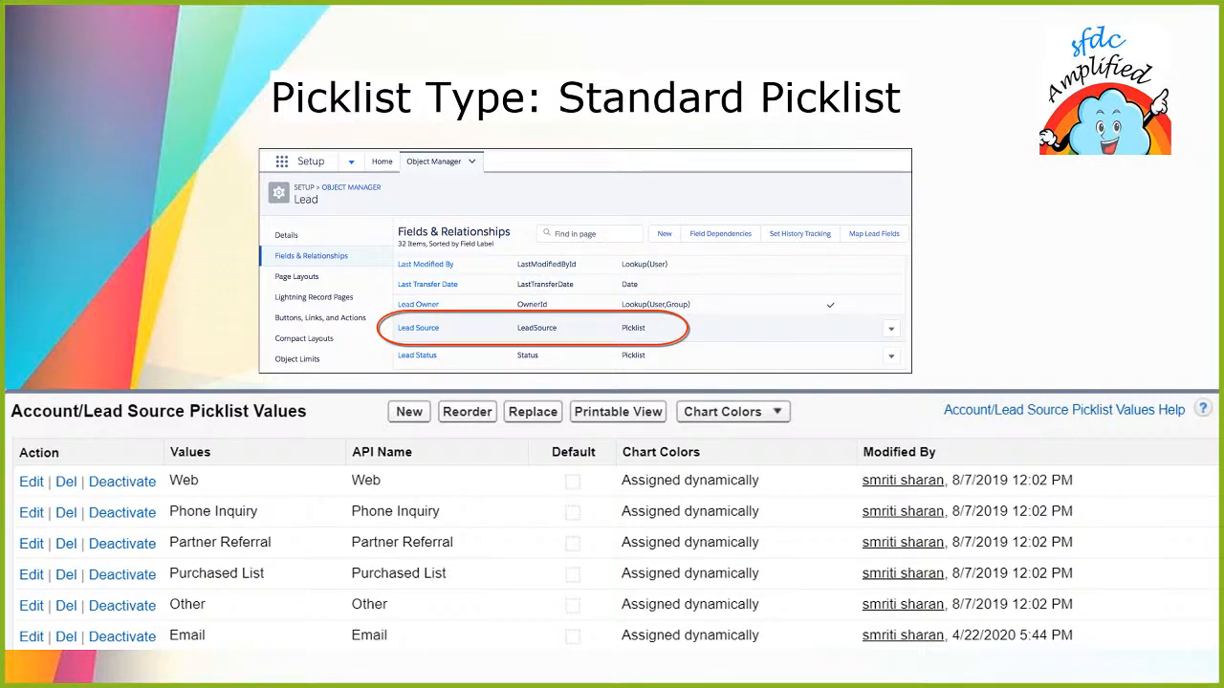
- Switch to Chrome and bring up the Salesforce Setup home page
{"action": "key", "text": "alt+Tab"}
{"action": "key", "text": "alt+Tab"}
{"action": "key", "text": "alt+Tab"}
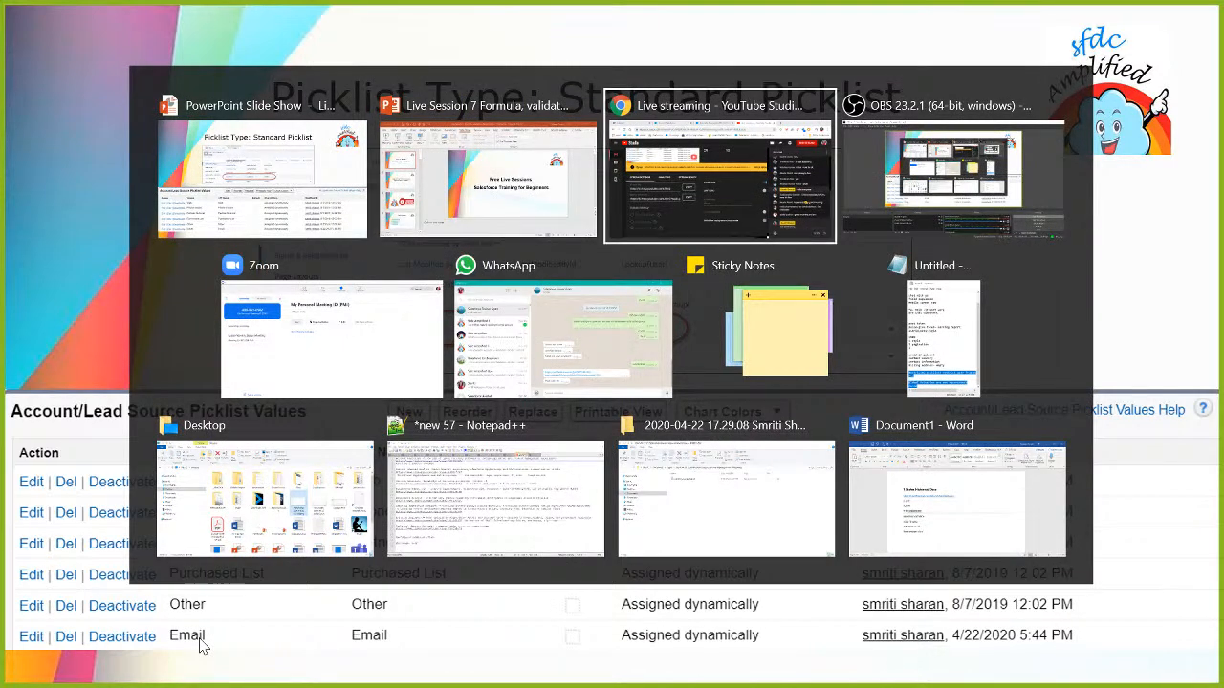
{"action": "key", "text": "alt+shift+Tab"}
{"action": "key", "text": "alt+shift+Tab"}
{"action": "key", "text": "alt+shift+Tab"}
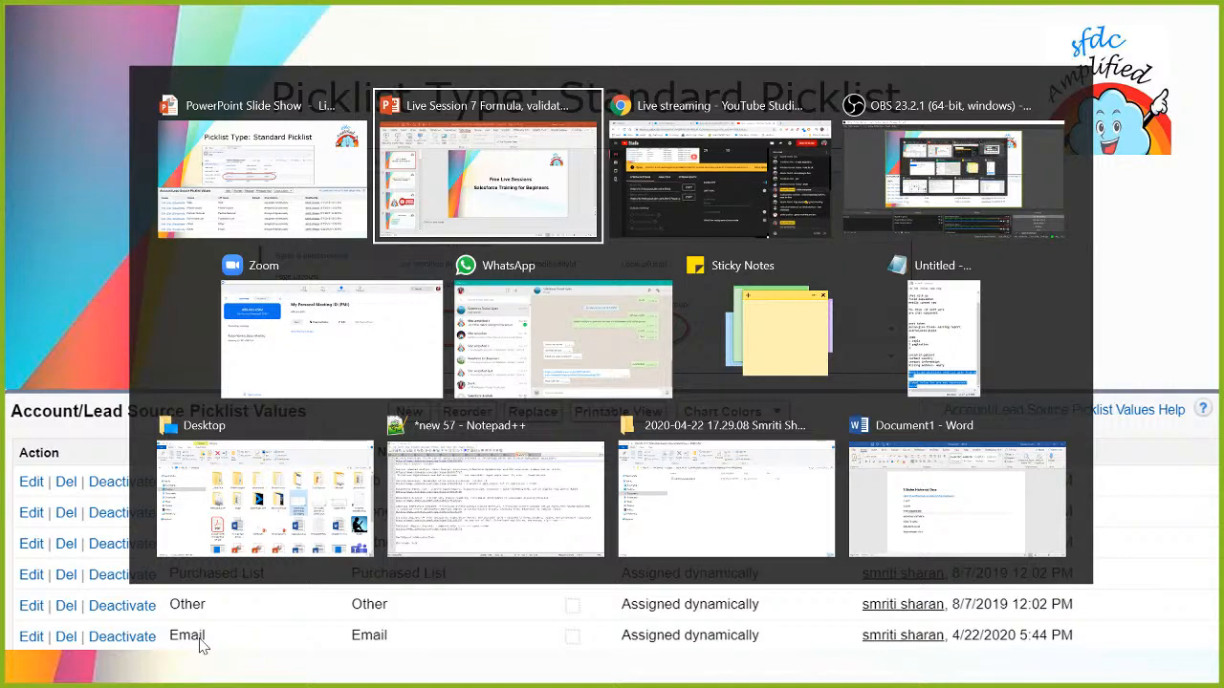
{"action": "key", "text": "alt+Tab"}
{"action": "key", "text": "alt+Tab"}
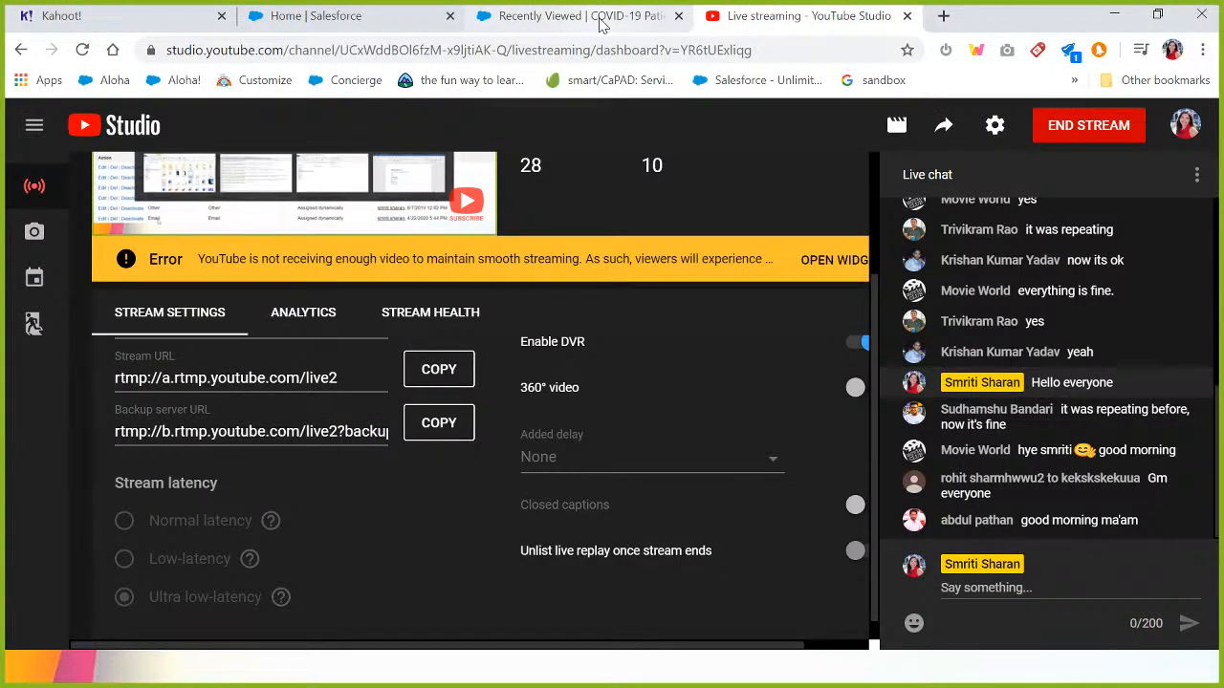
{"action": "left_click", "coordinate": [601, 21]}
{"action": "left_click", "coordinate": [371, 23]}
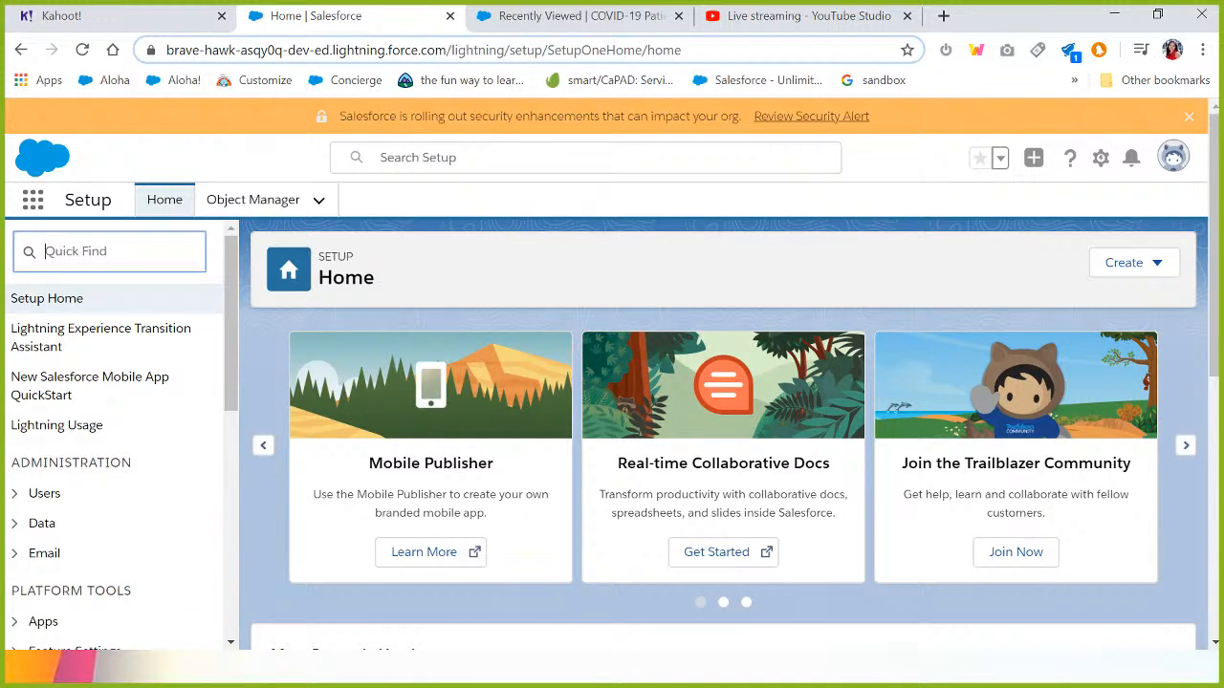
- Find the Lead object in Object Manager by searching for LEAD and open its Fields & Relationships
{"action": "left_click", "coordinate": [225, 209]}
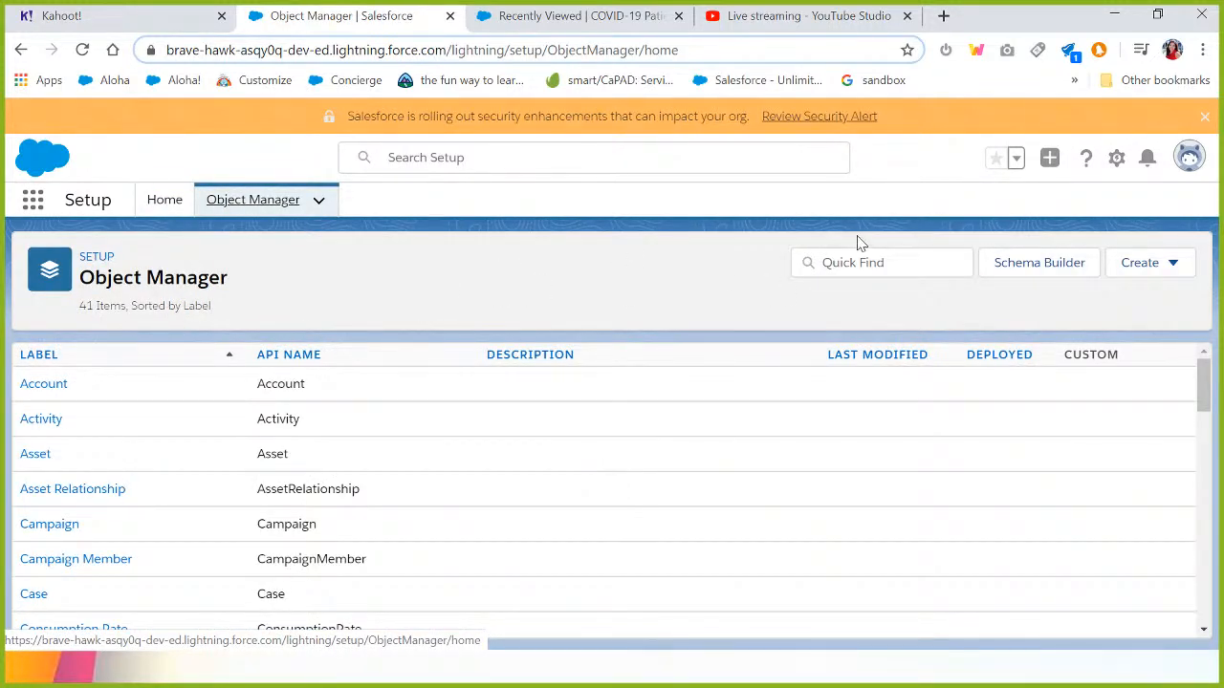
{"action": "left_click", "coordinate": [858, 262]}
{"action": "type", "text": "LEAD"}
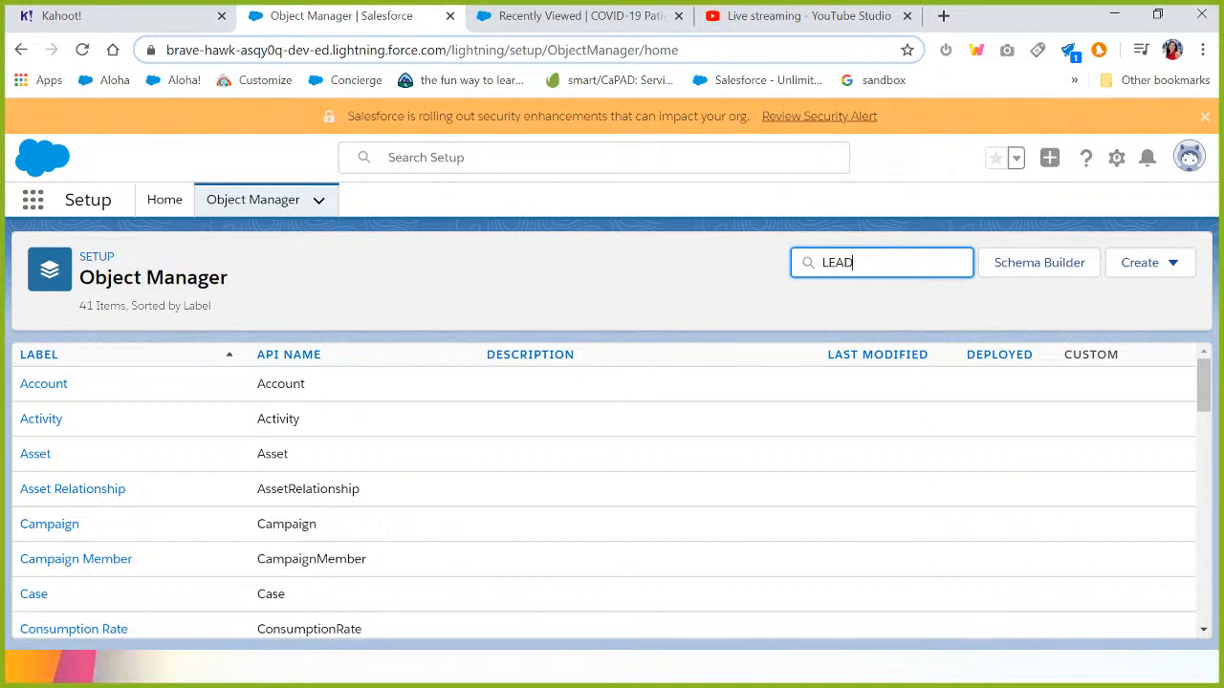
{"action": "left_click", "coordinate": [35, 399]}
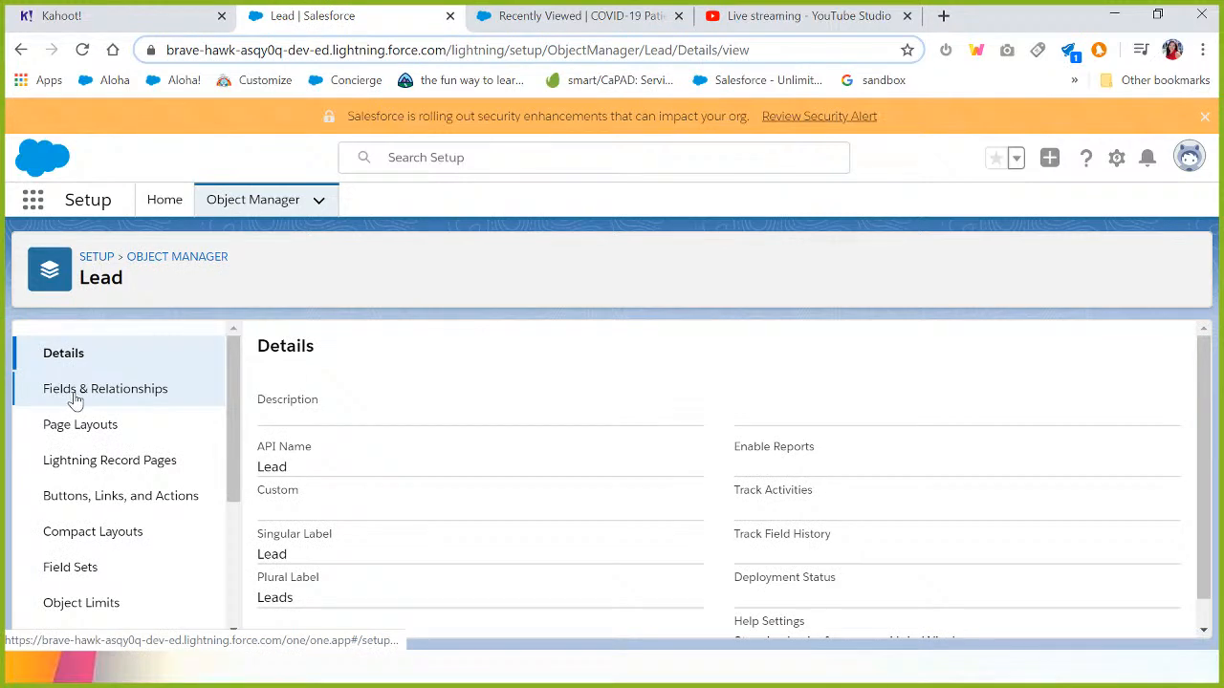
{"action": "left_click", "coordinate": [77, 398]}
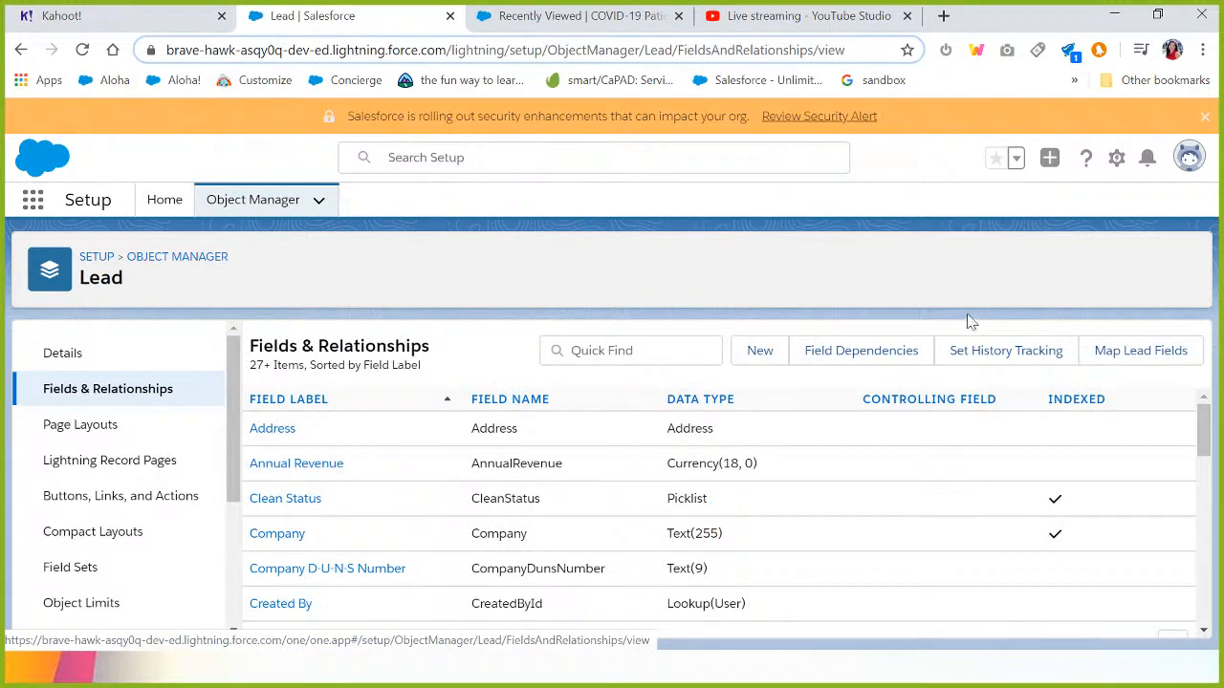
- Search the Lead fields for SOURCE, open the Lead Source field and examine its Account/Lead Source picklist values
{"action": "left_click", "coordinate": [631, 350]}
{"action": "type", "text": "SOURCE"}
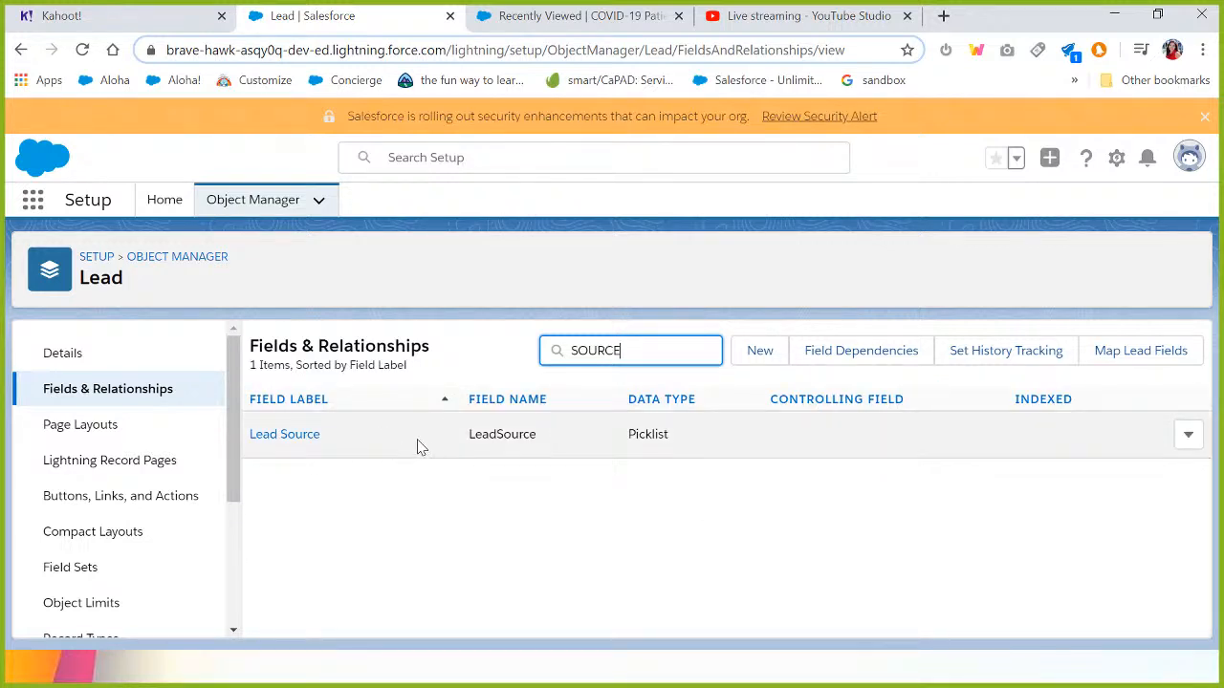
{"action": "left_click", "coordinate": [295, 436]}
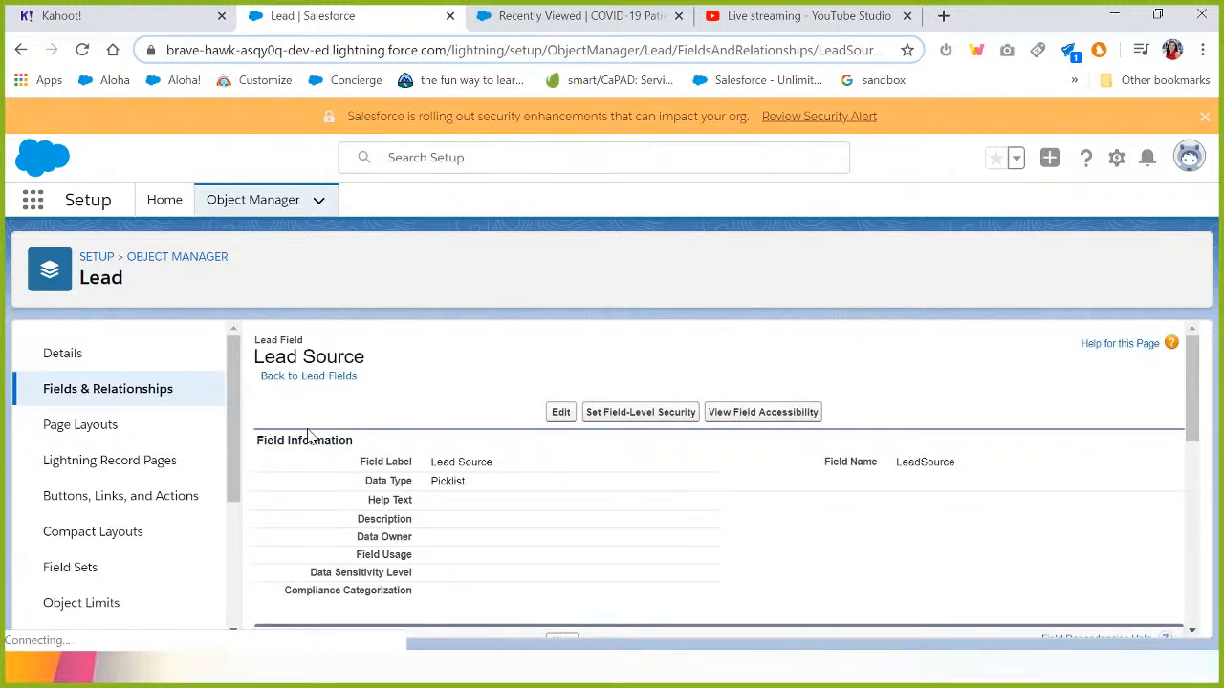
{"action": "scroll", "coordinate": [405, 396], "scroll_direction": "down", "scroll_amount": 3}
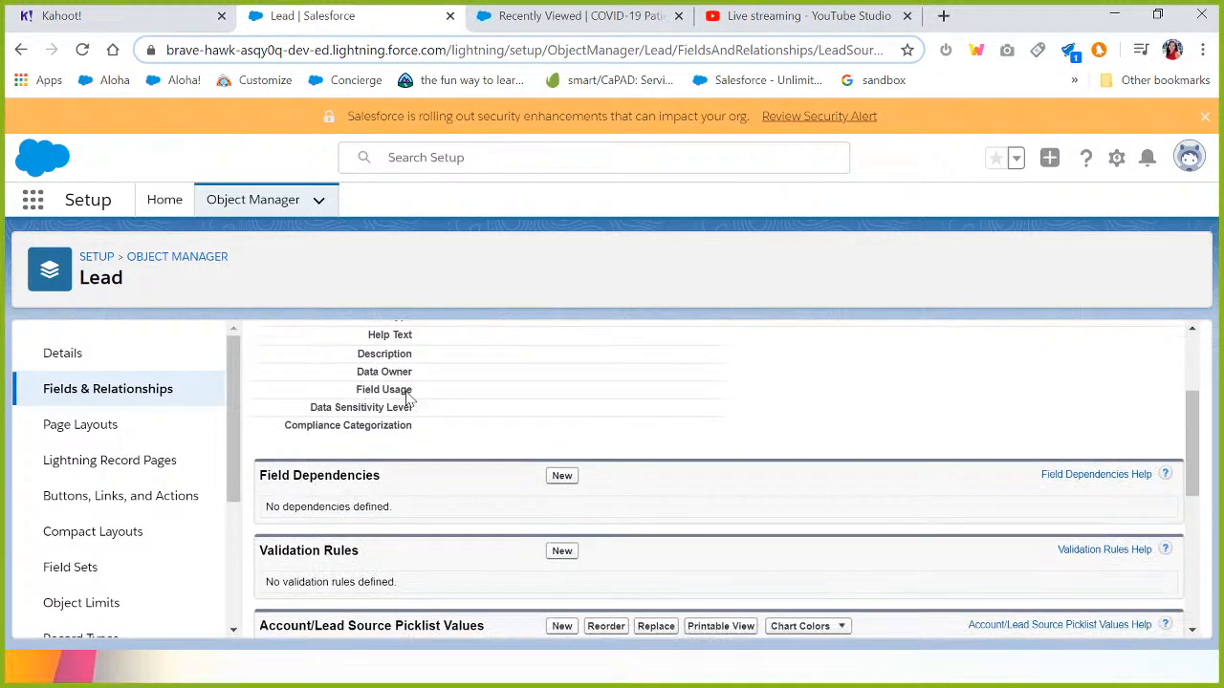
{"action": "scroll", "coordinate": [405, 395], "scroll_direction": "down", "scroll_amount": 2}
{"action": "scroll", "coordinate": [423, 401], "scroll_direction": "down", "scroll_amount": 1}
{"action": "scroll", "coordinate": [396, 385], "scroll_direction": "up", "scroll_amount": 1}
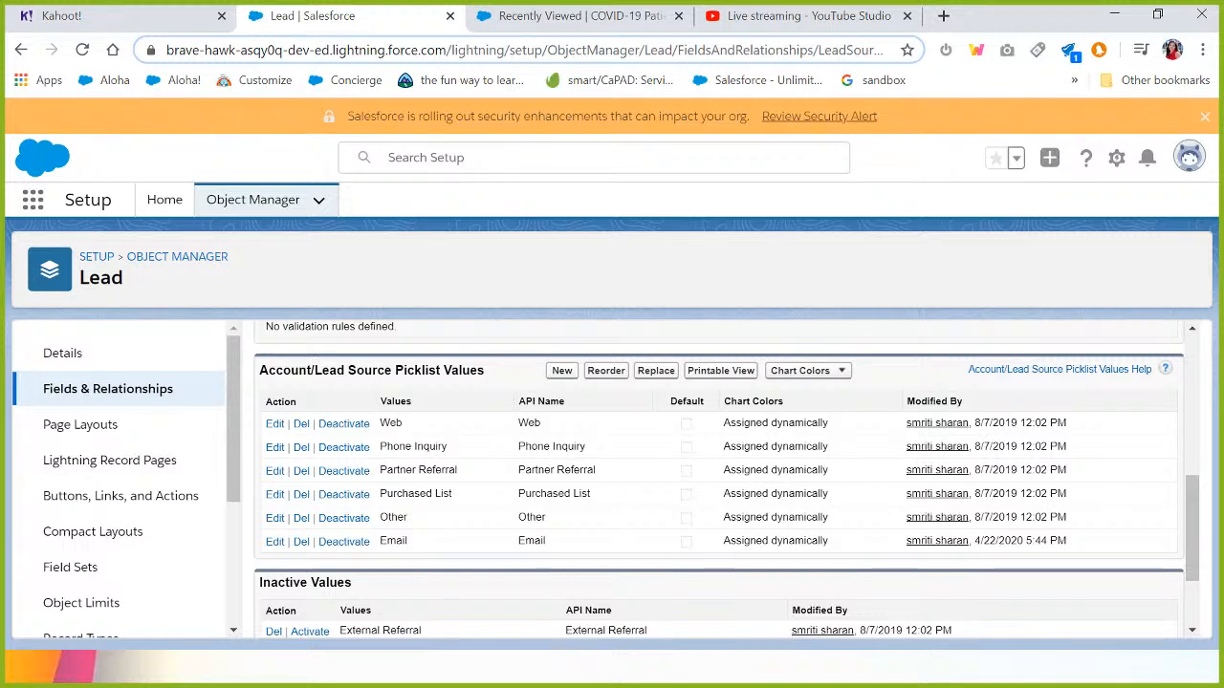
{"action": "left_click_drag", "start_coordinate": [485, 370], "coordinate": [259, 370]}
{"action": "left_click", "coordinate": [372, 371]}
- Open Object Manager in a separate browser tab, keeping the Lead Source field open in its own tab
{"action": "right_click", "coordinate": [175, 258]}
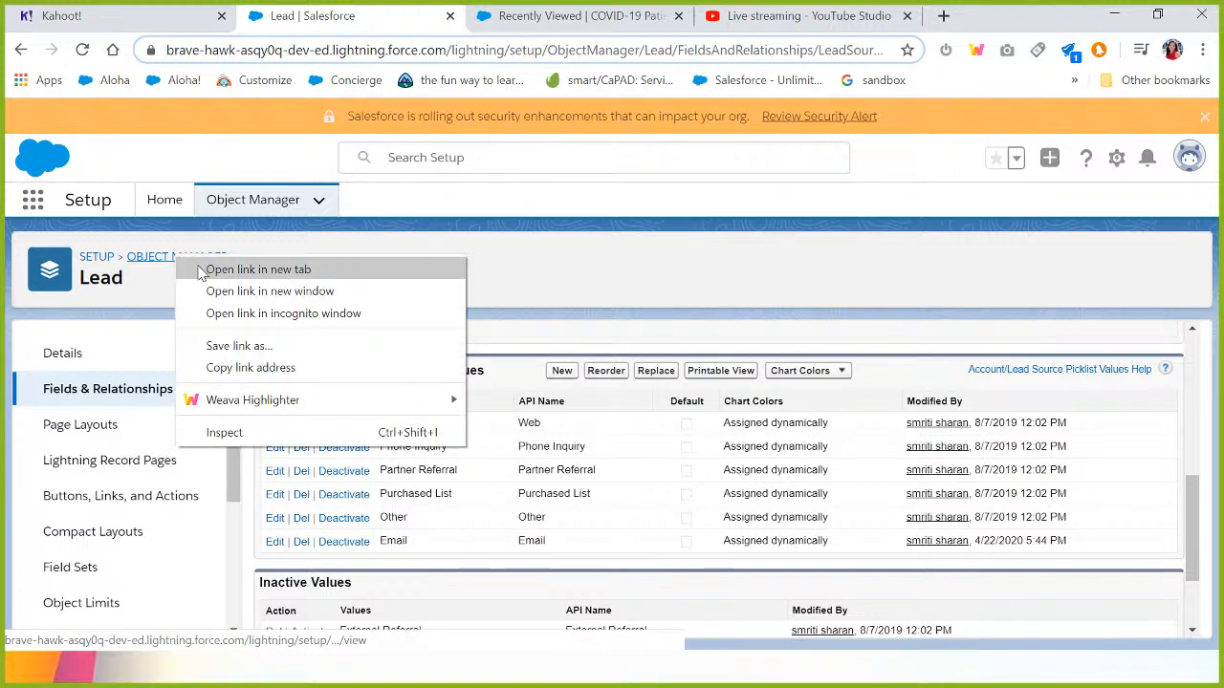
{"action": "left_click", "coordinate": [257, 270]}
{"action": "left_click", "coordinate": [469, 16]}
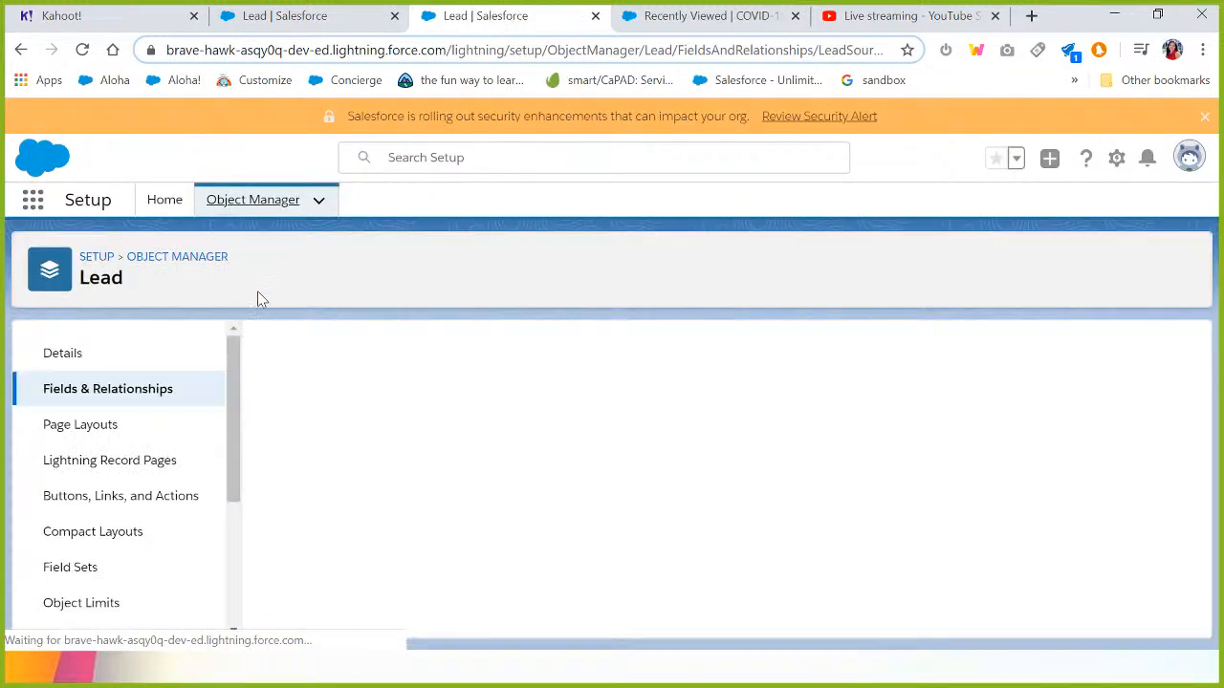
{"action": "left_click", "coordinate": [74, 395]}
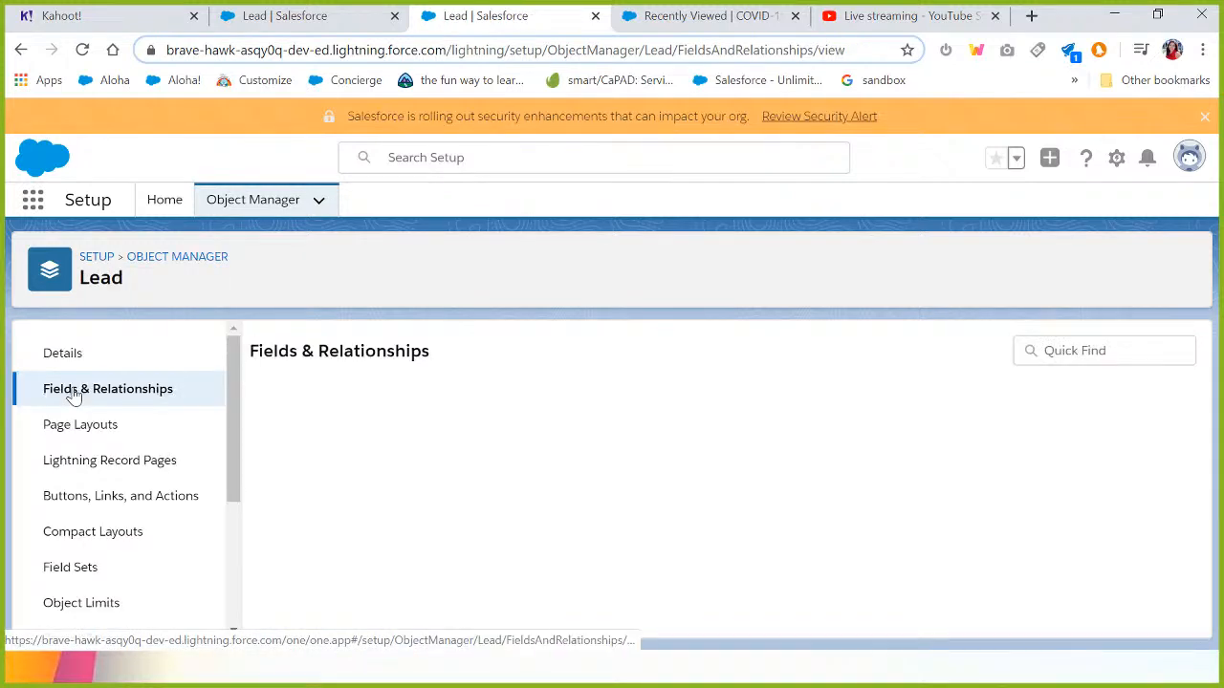
{"action": "left_click", "coordinate": [187, 261]}
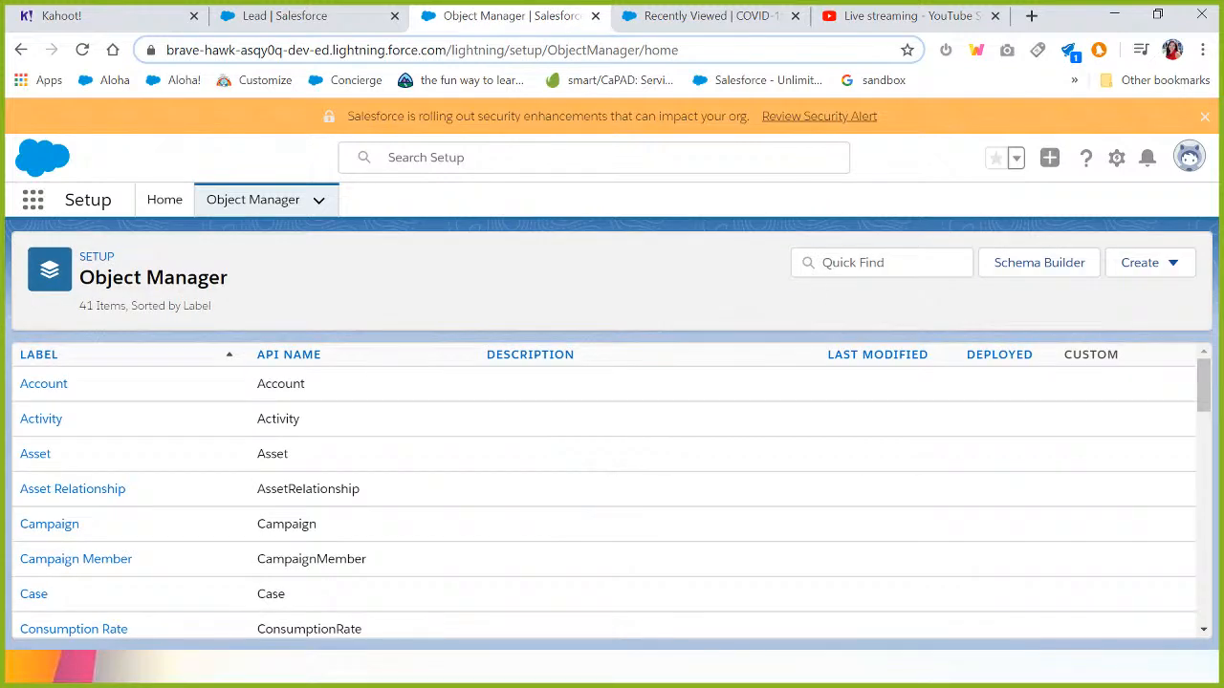
- Find the Account object by searching for ACCOUNT and open its Fields & Relationships
{"action": "left_click", "coordinate": [882, 263]}
{"action": "type", "text": "ACCOUNT"}
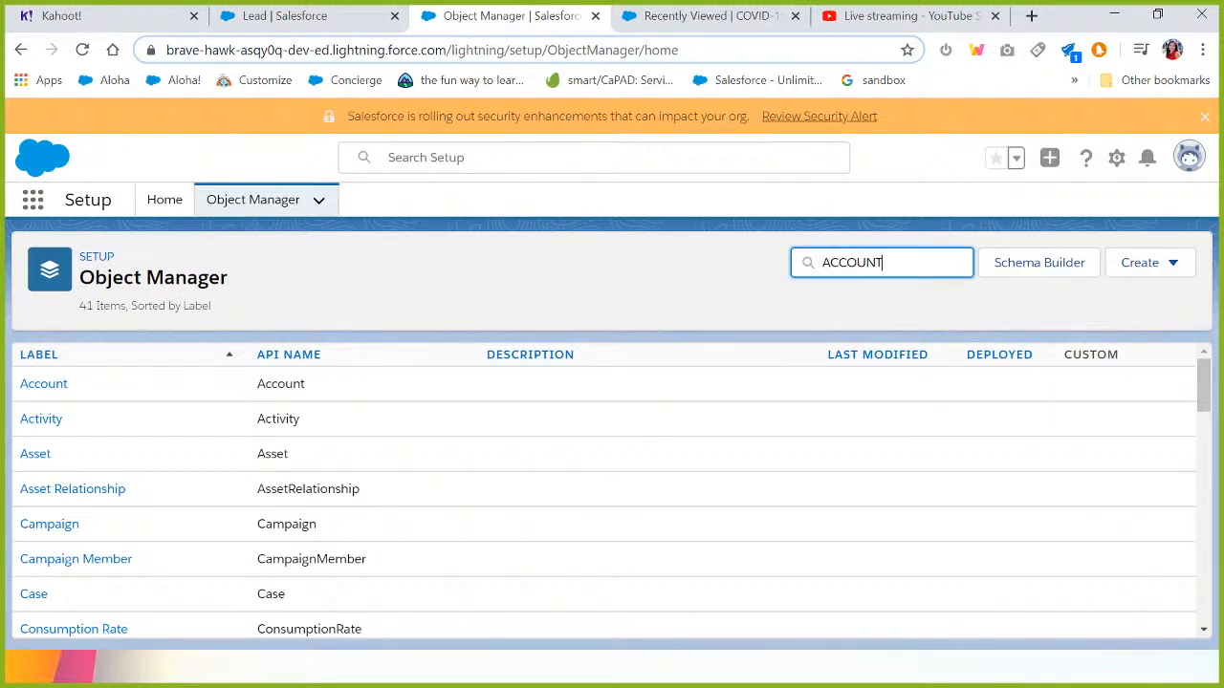
{"action": "left_click", "coordinate": [47, 390]}
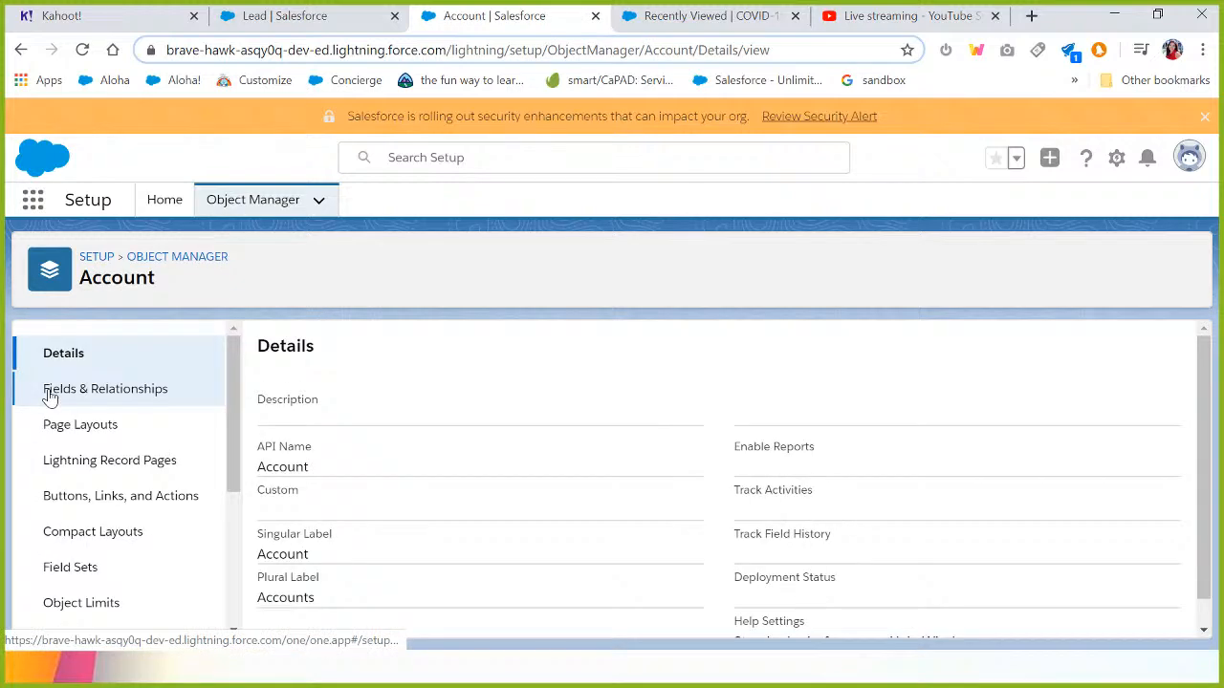
{"action": "left_click", "coordinate": [98, 394]}
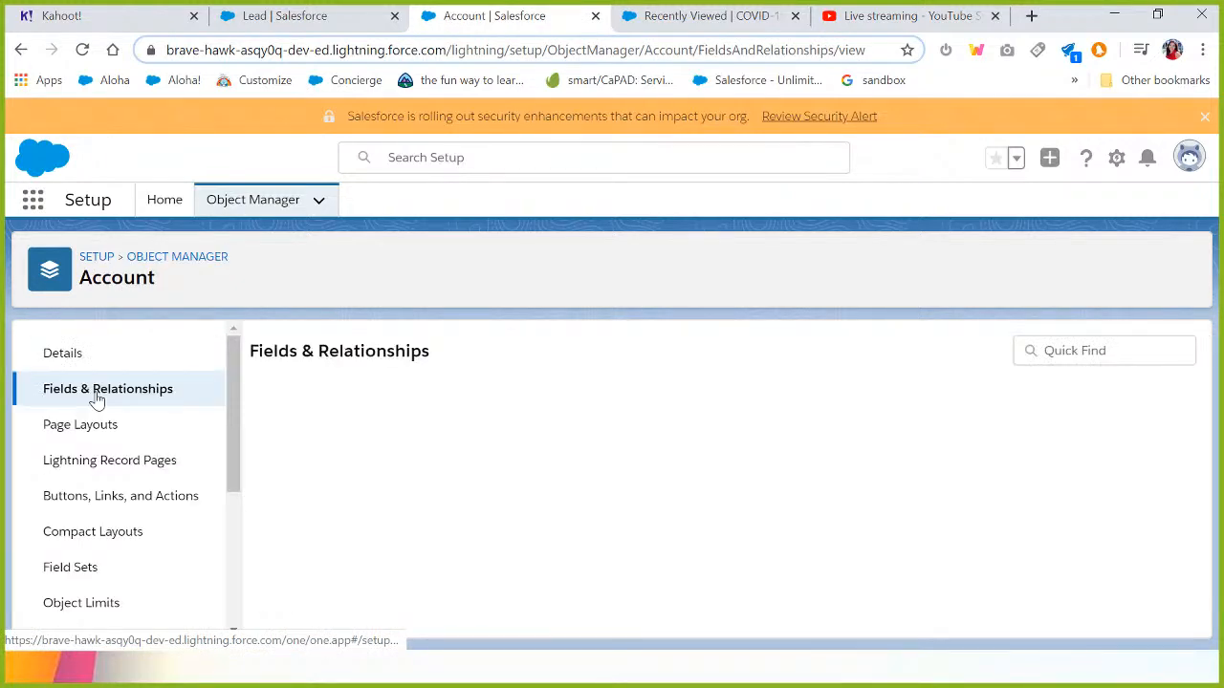
- Search the Account fields for SOURCE, open the Account Source field and examine its picklist values
{"action": "left_click", "coordinate": [755, 351]}
{"action": "type", "text": "SOURCE"}
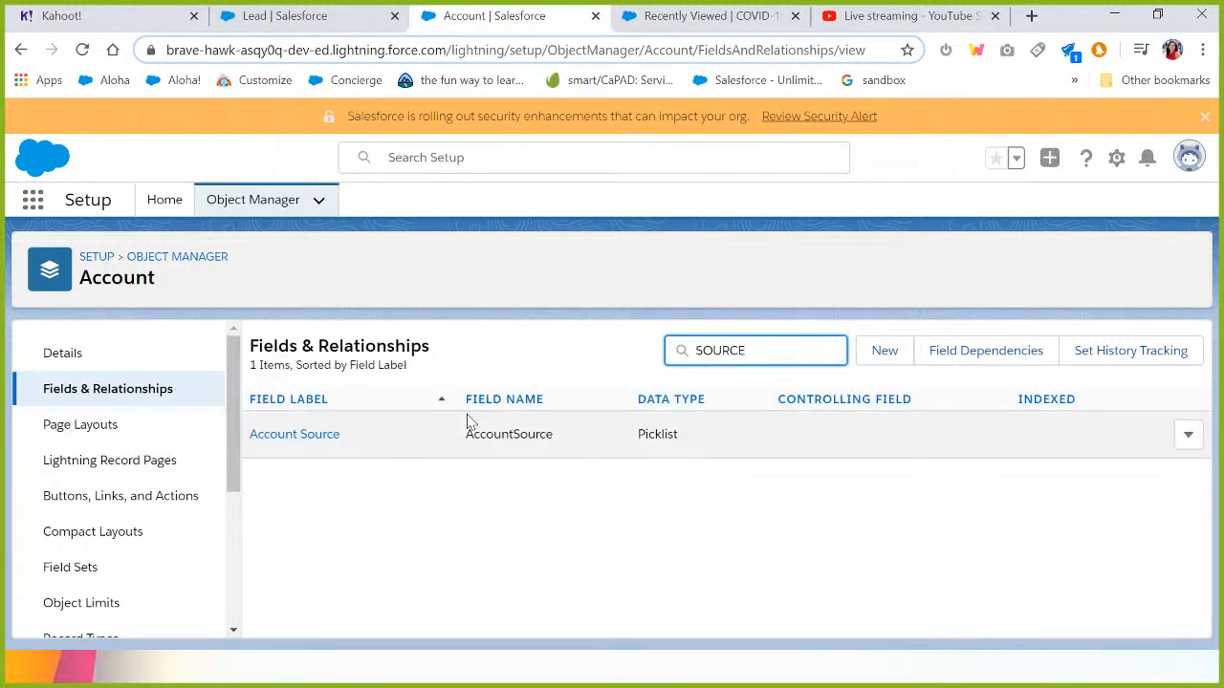
{"action": "left_click", "coordinate": [309, 441]}
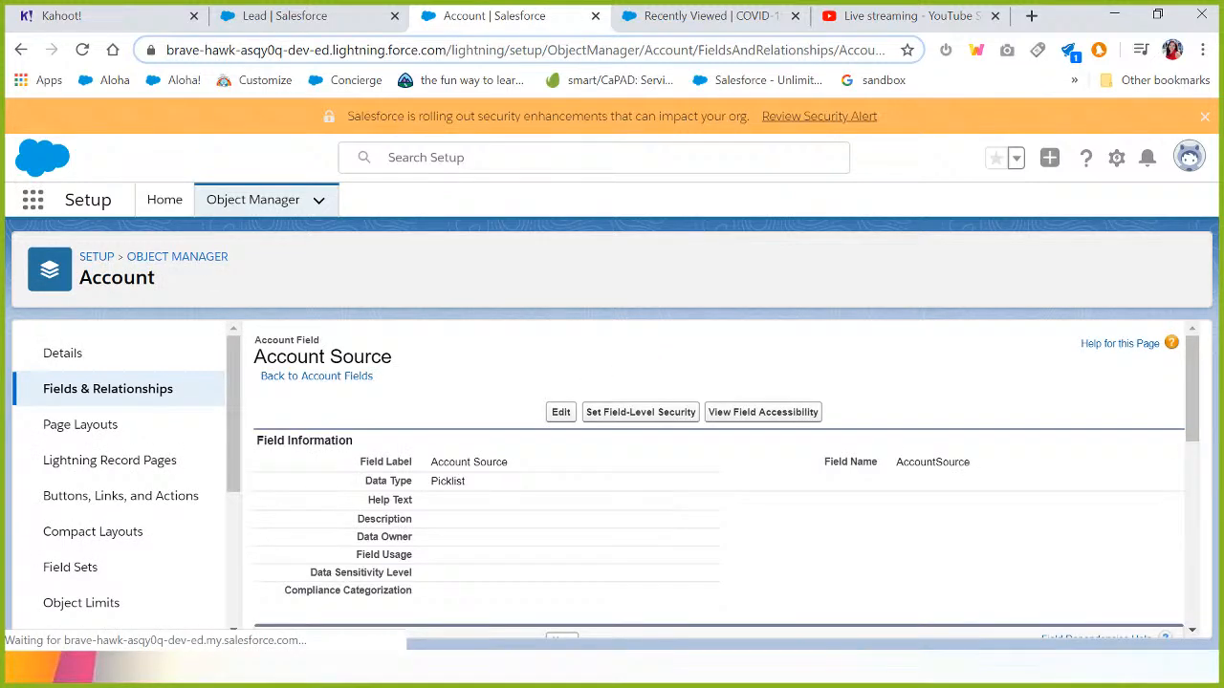
{"action": "scroll", "coordinate": [457, 532], "scroll_direction": "down", "scroll_amount": 5}
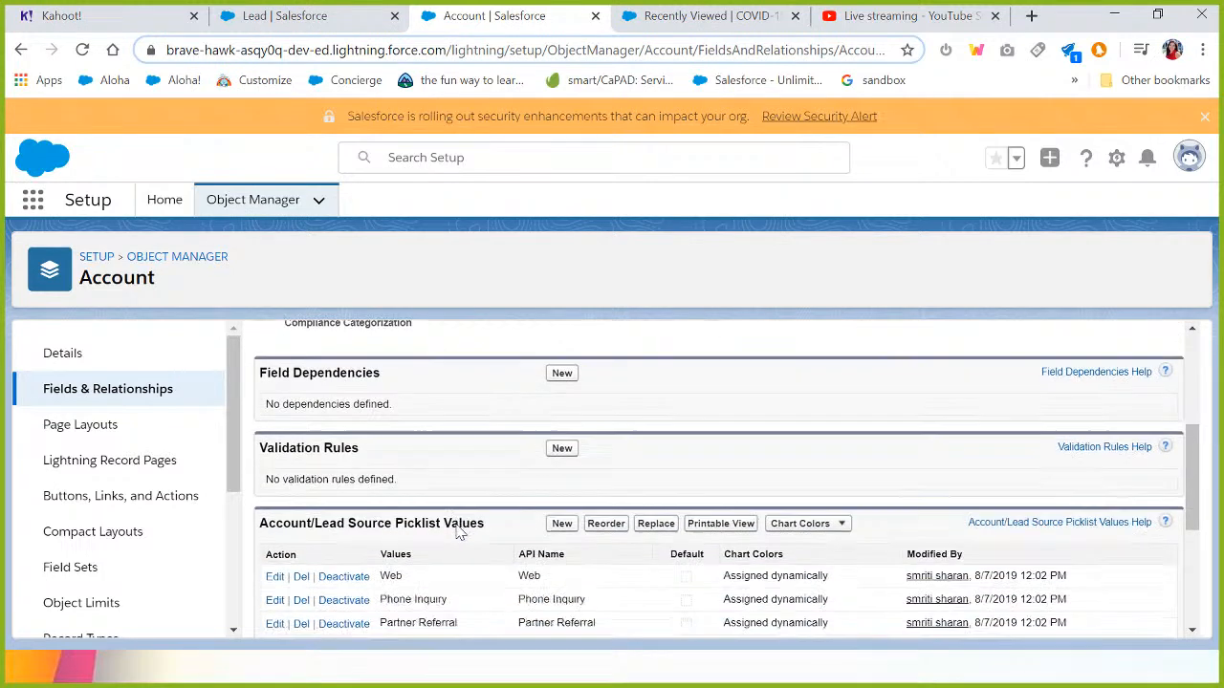
{"action": "scroll", "coordinate": [458, 532], "scroll_direction": "down", "scroll_amount": 1}
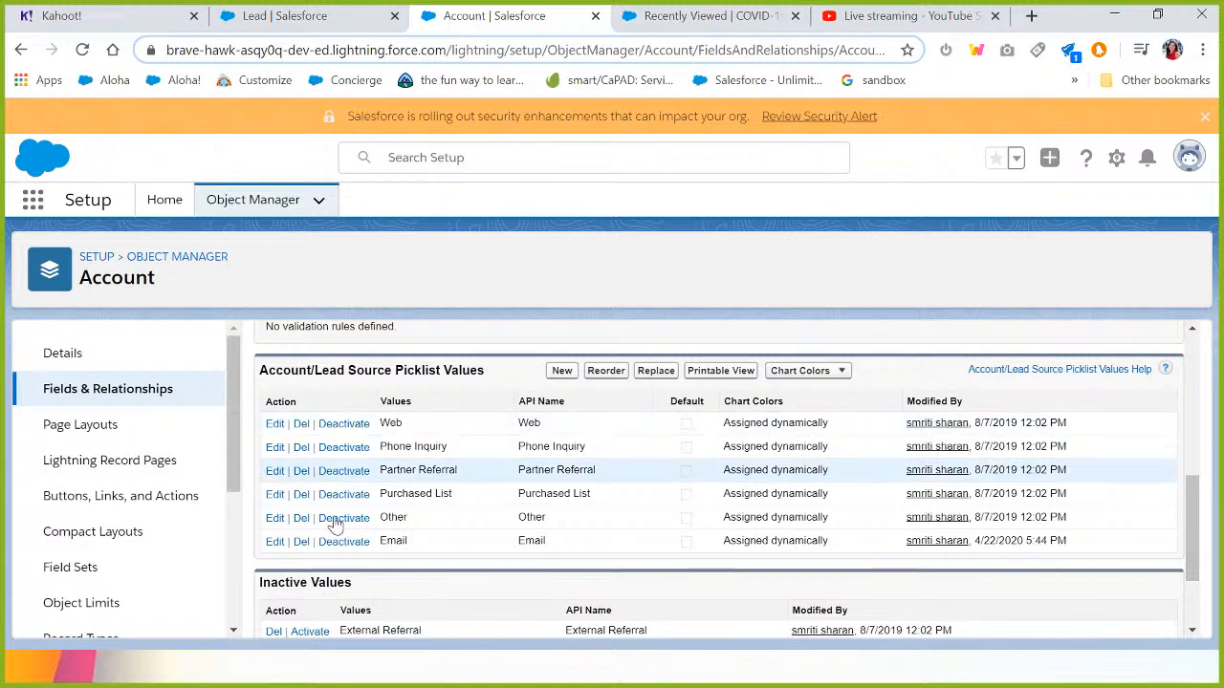
- Add and save Mobile as a new Account/Lead Source picklist value from the Lead Source field, and check the value list
{"action": "left_click", "coordinate": [324, 19]}
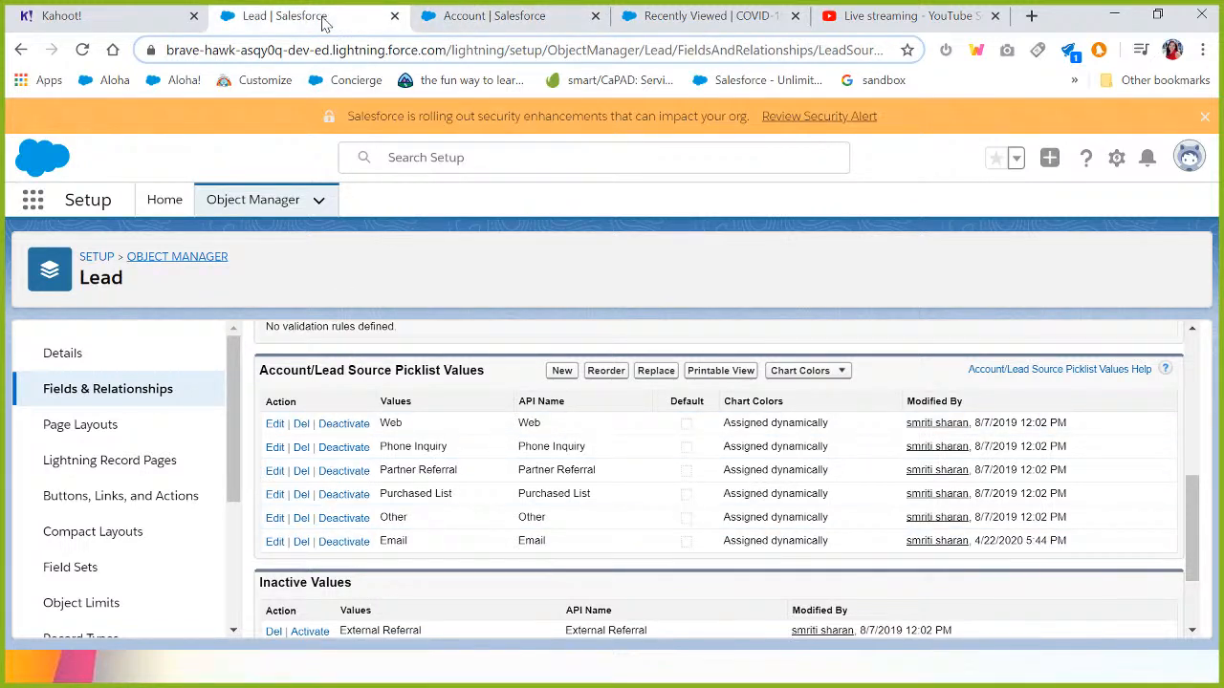
{"action": "left_click", "coordinate": [562, 373]}
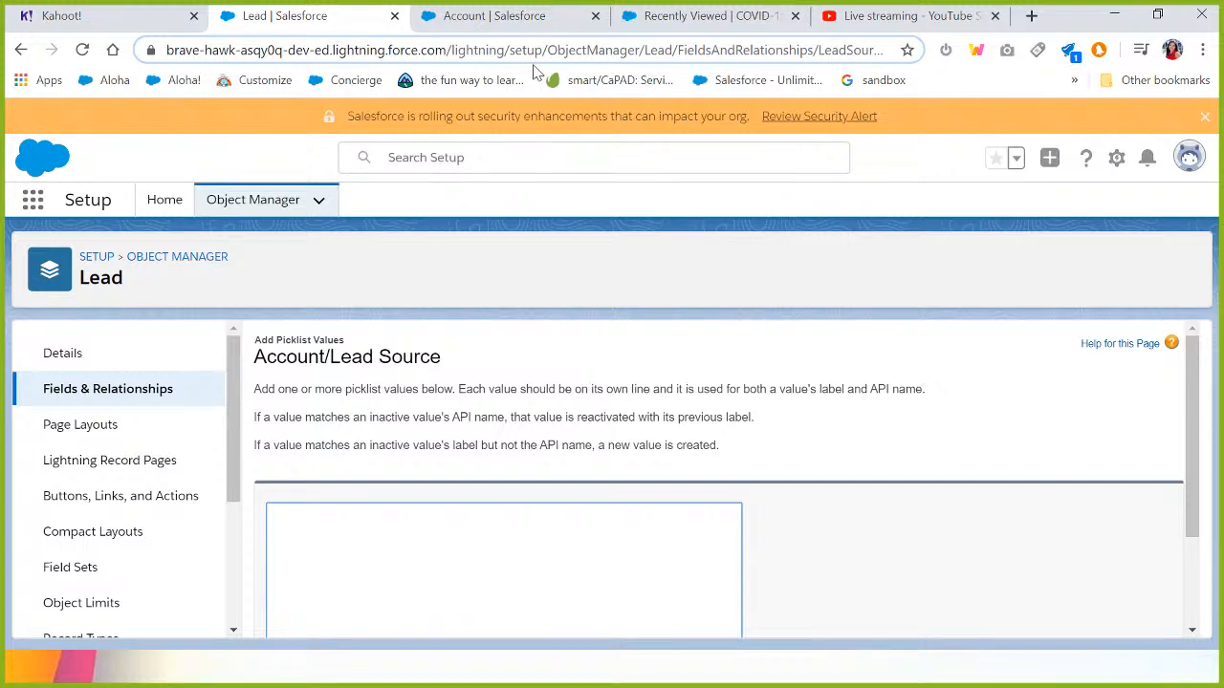
{"action": "left_click", "coordinate": [516, 19]}
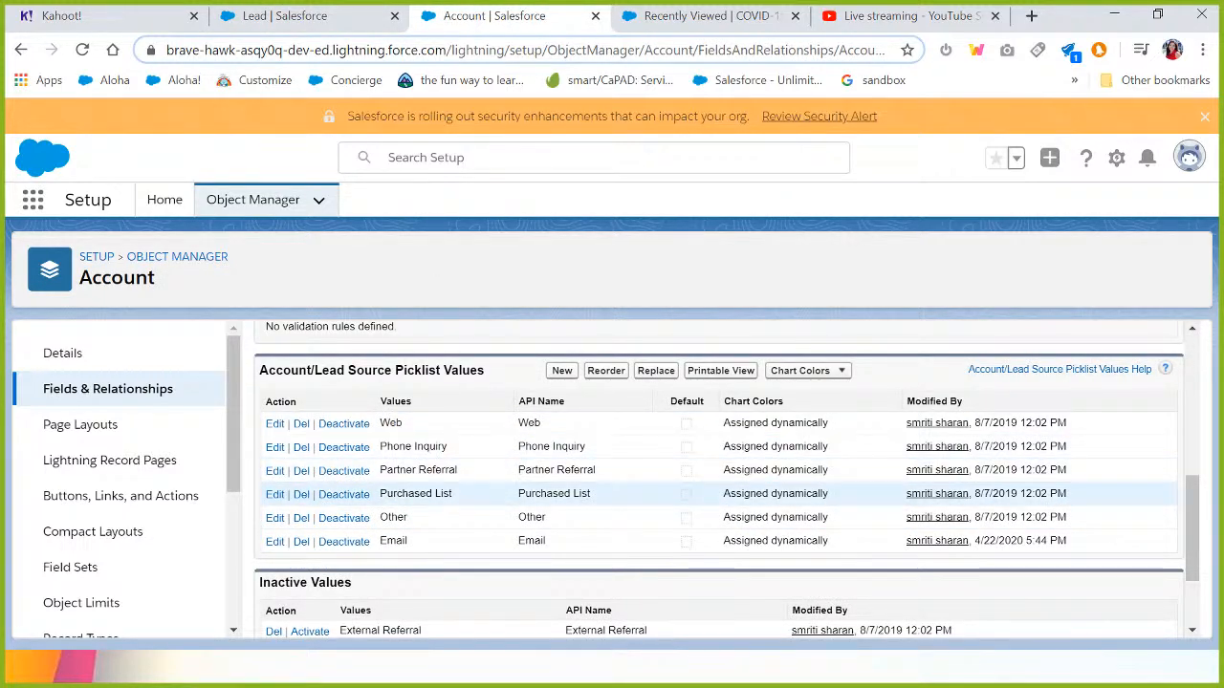
{"action": "left_click", "coordinate": [362, 27]}
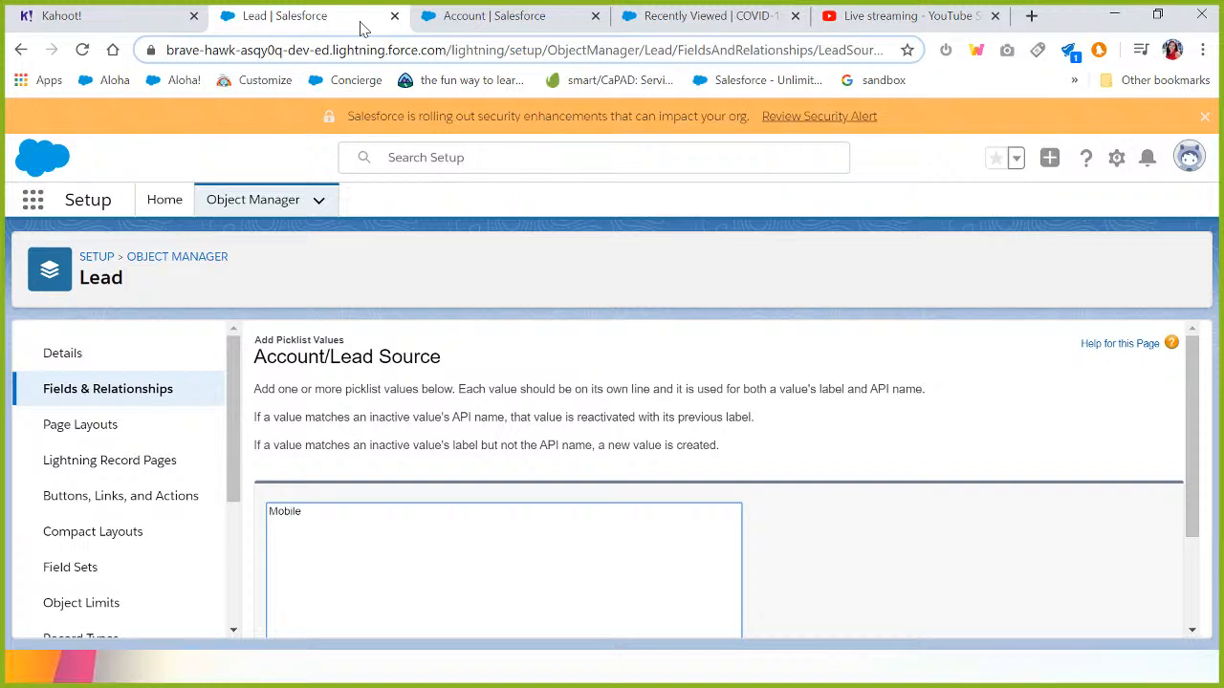
{"action": "left_click_drag", "start_coordinate": [1189, 377], "coordinate": [1189, 531]}
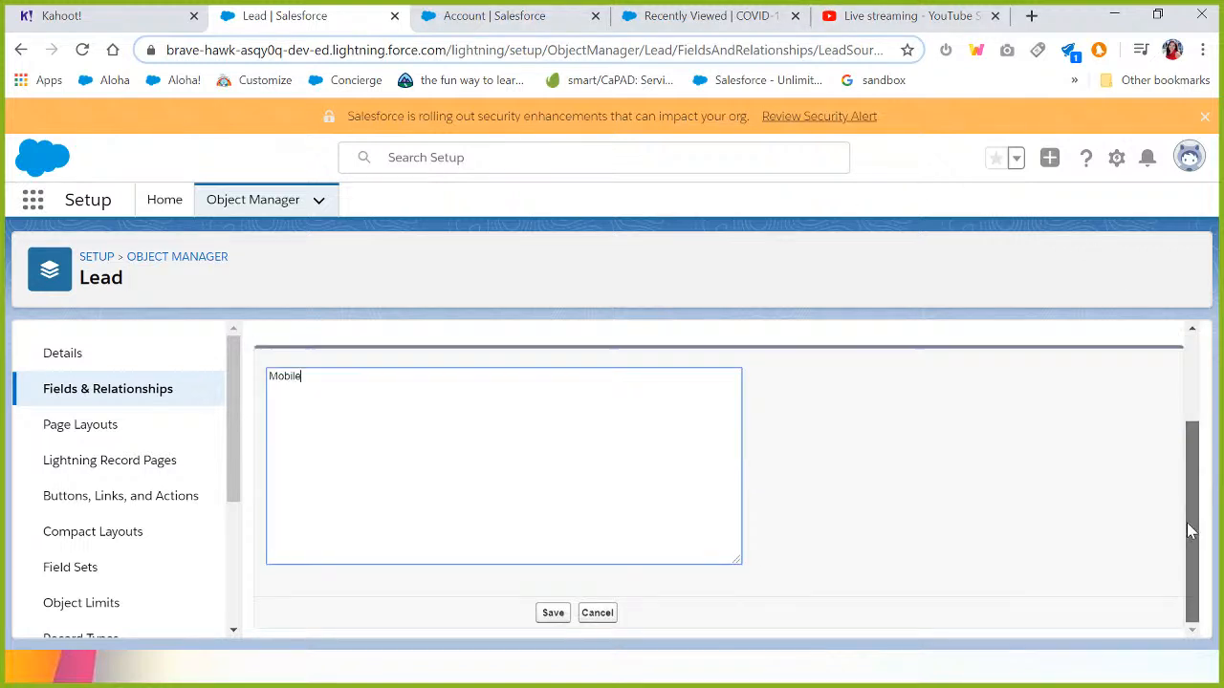
{"action": "left_click", "coordinate": [554, 615]}
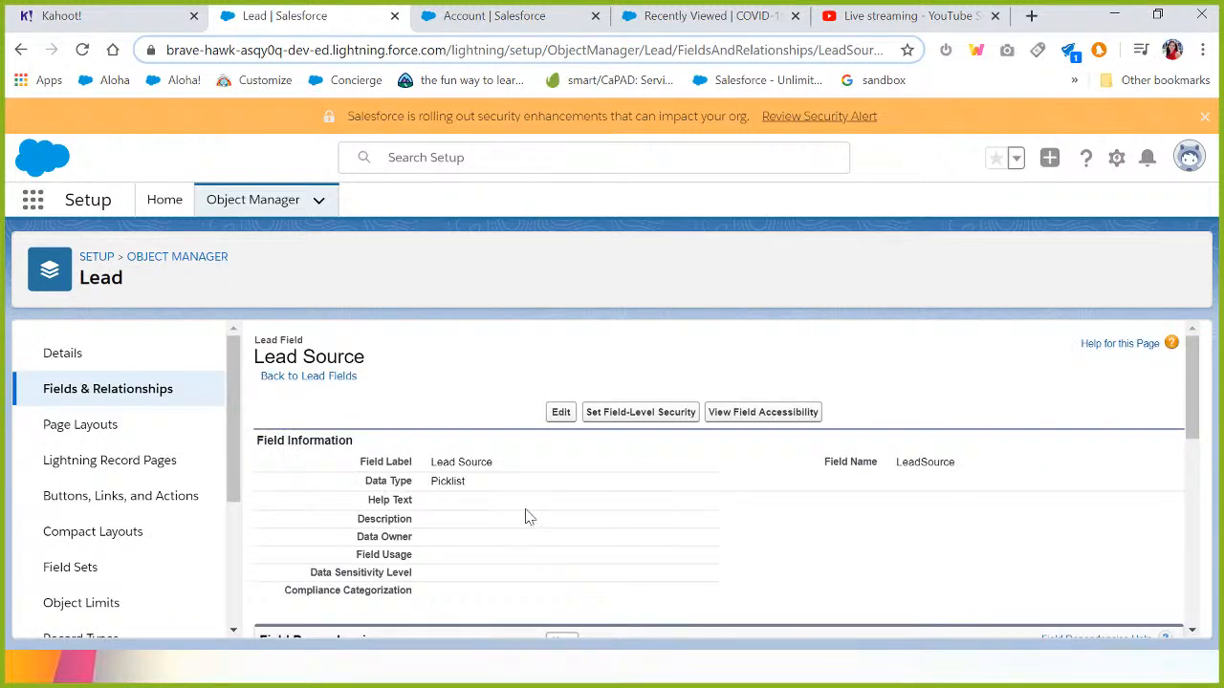
{"action": "scroll", "coordinate": [499, 435], "scroll_direction": "down", "scroll_amount": 2}
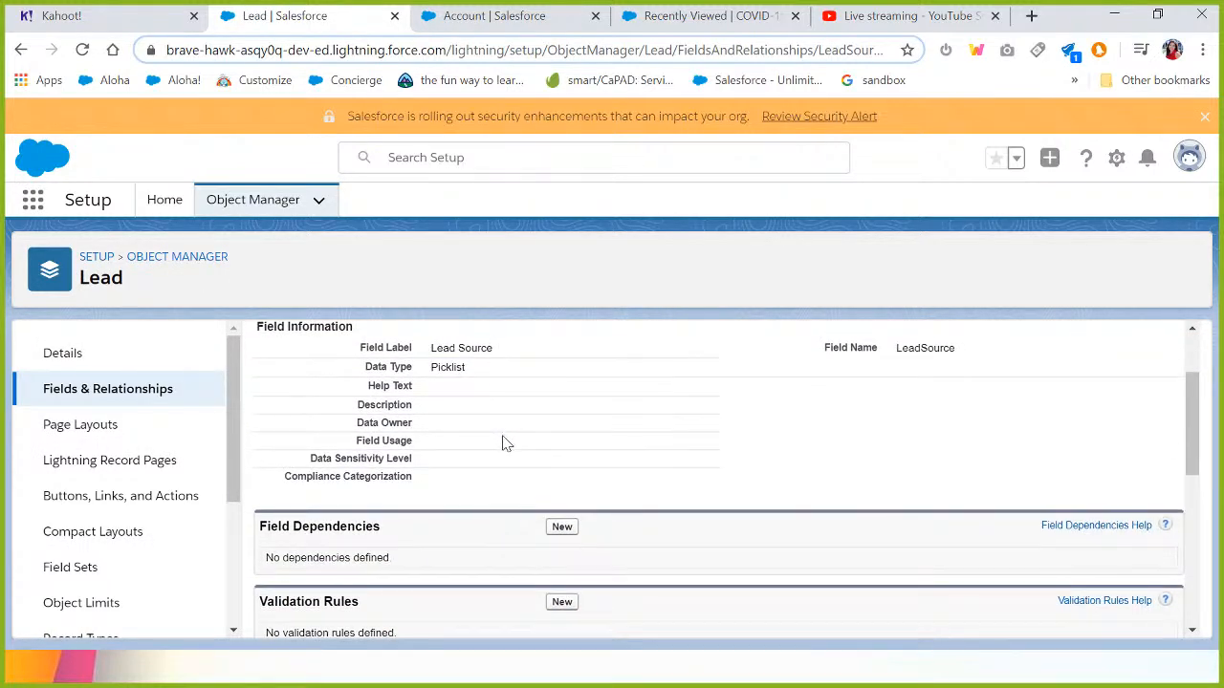
{"action": "scroll", "coordinate": [507, 438], "scroll_direction": "up", "scroll_amount": 3}
{"action": "scroll", "coordinate": [521, 439], "scroll_direction": "down", "scroll_amount": 3}
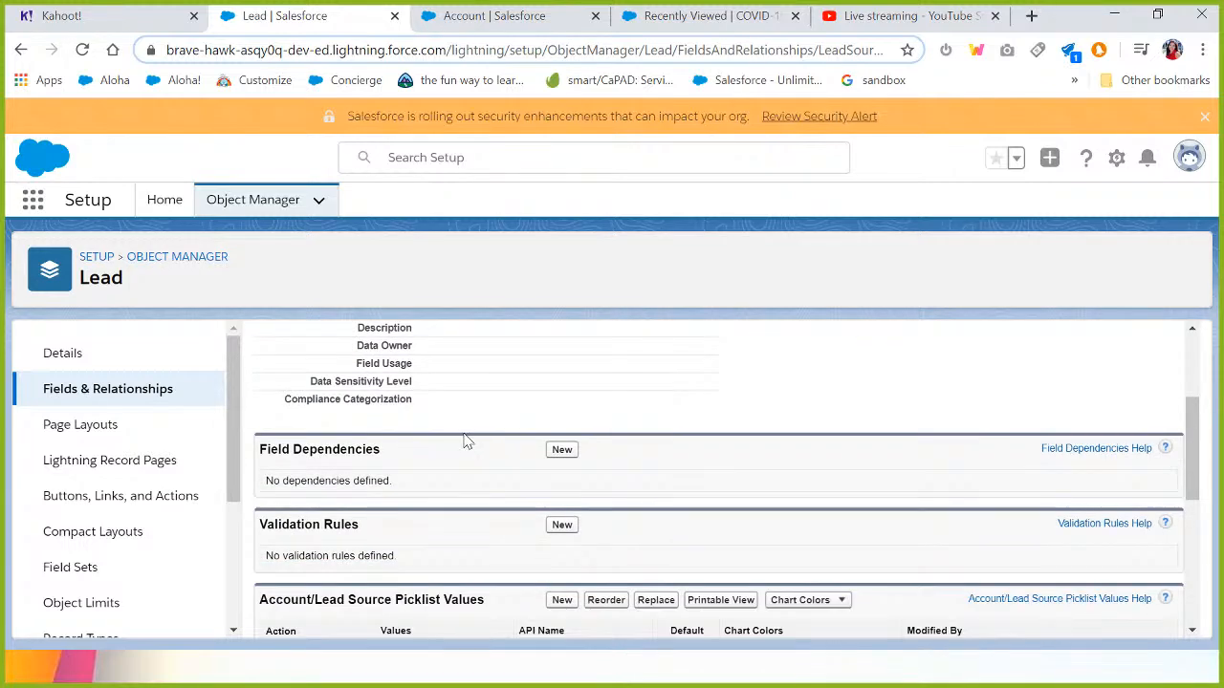
{"action": "scroll", "coordinate": [445, 439], "scroll_direction": "down", "scroll_amount": 2}
{"action": "scroll", "coordinate": [411, 564], "scroll_direction": "up", "scroll_amount": 1}
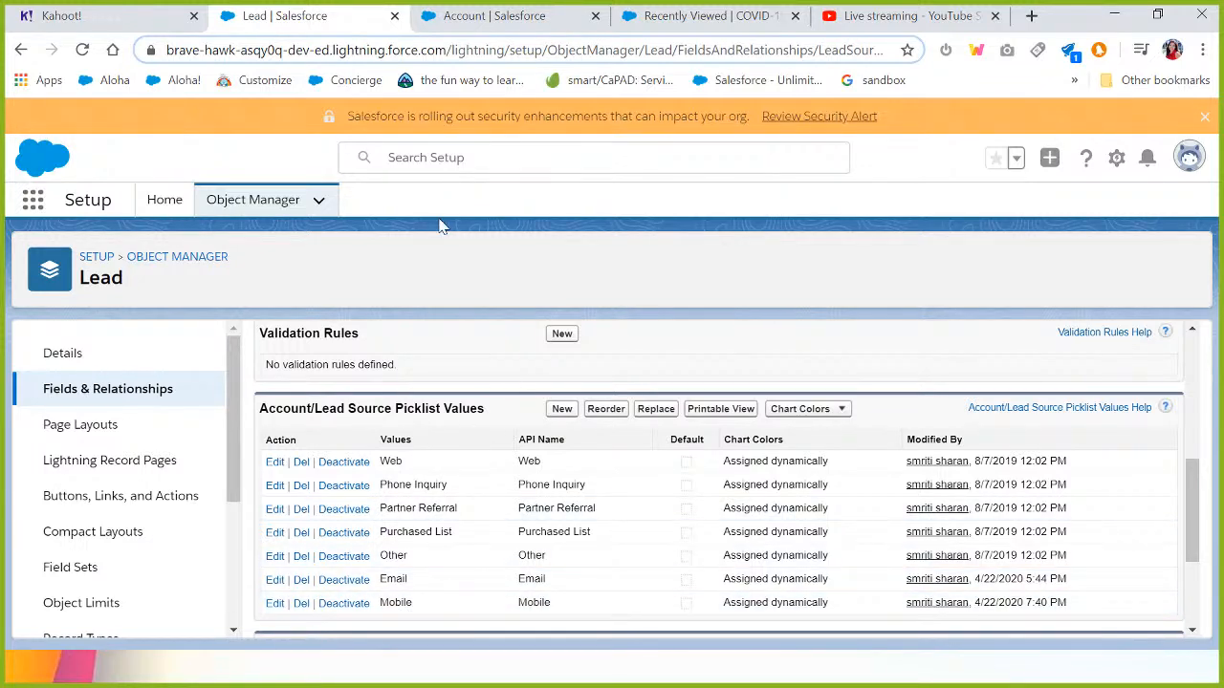
- Reload the setup page in the Account browser tab and open the Account object's Fields & Relationships
{"action": "left_click", "coordinate": [483, 16]}
{"action": "left_click", "coordinate": [468, 52]}
{"action": "key", "text": "Return"}
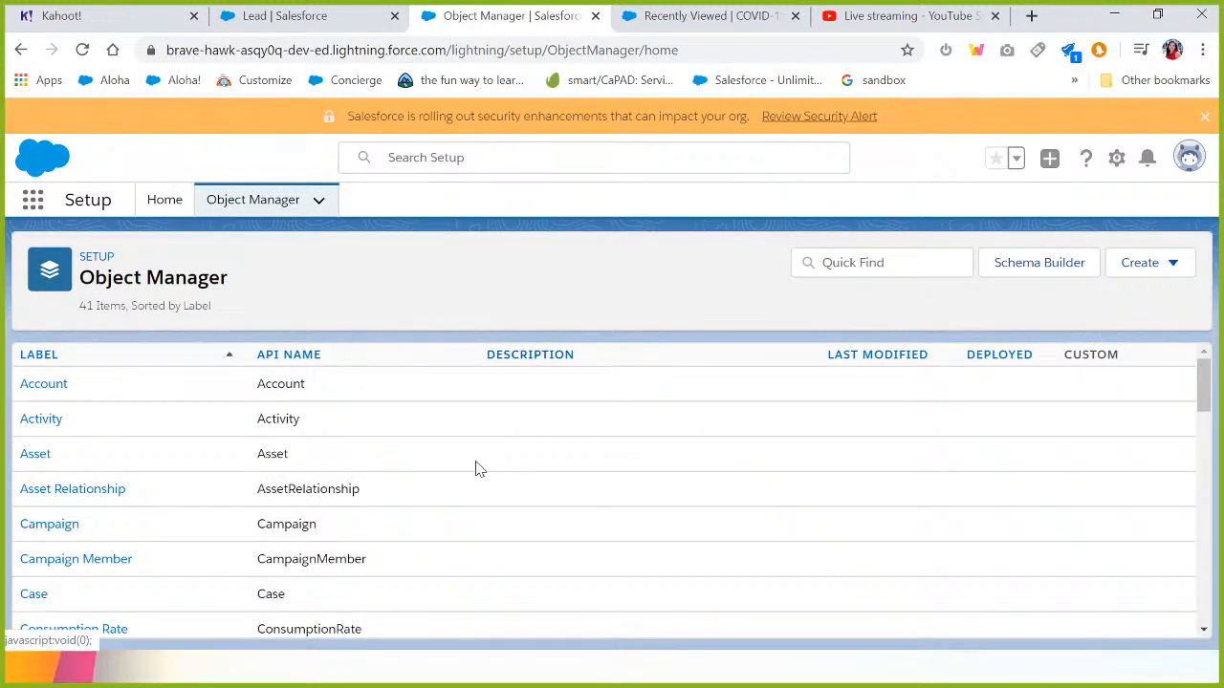
{"action": "left_click", "coordinate": [43, 385]}
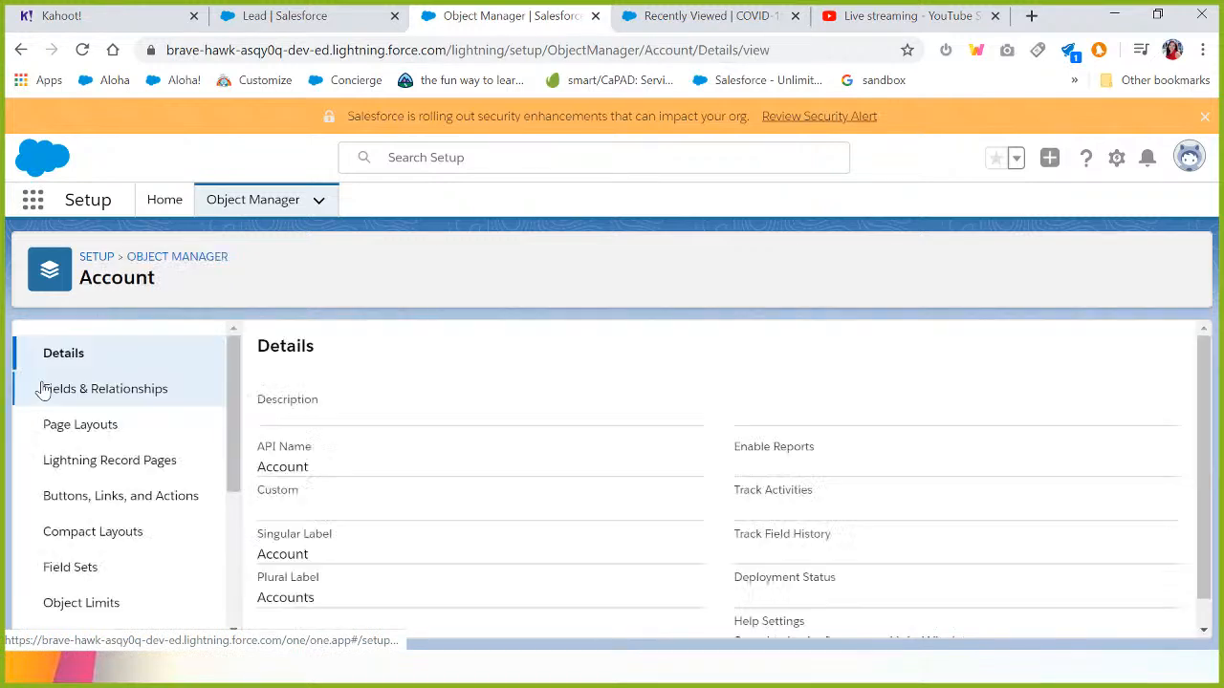
{"action": "left_click", "coordinate": [161, 395]}
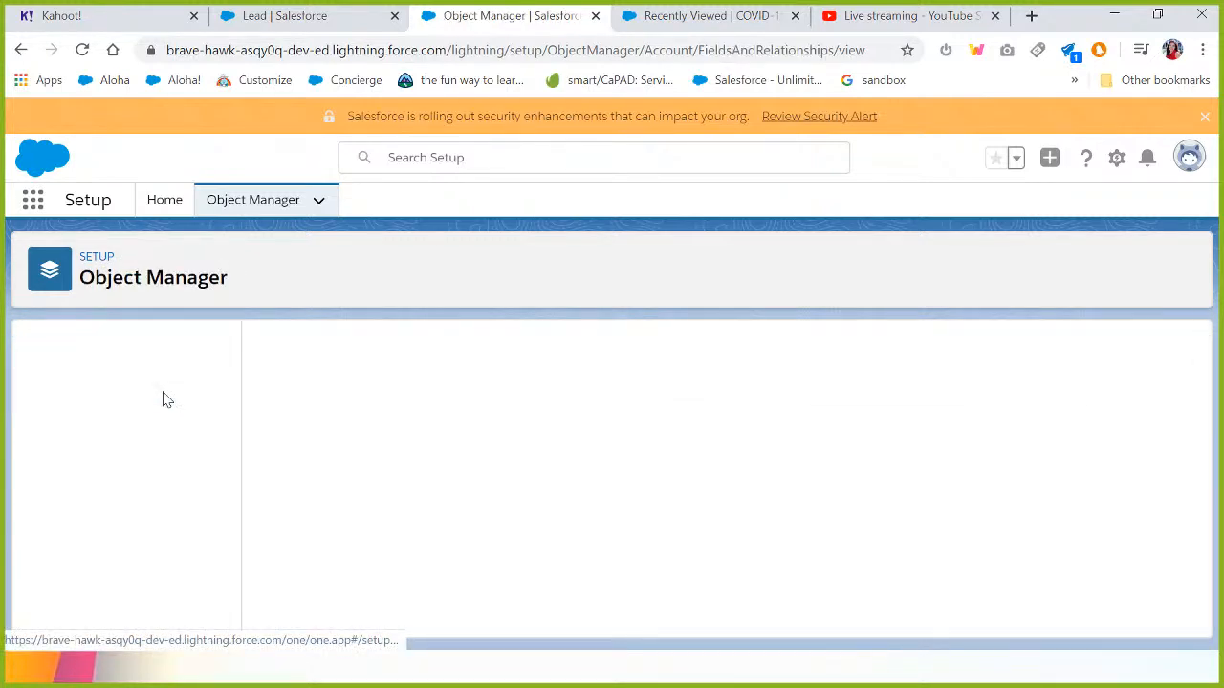
- Search the Account fields for source, open the Account Source field and check its picklist values for Mobile
{"action": "left_click", "coordinate": [755, 351]}
{"action": "type", "text": "so"}
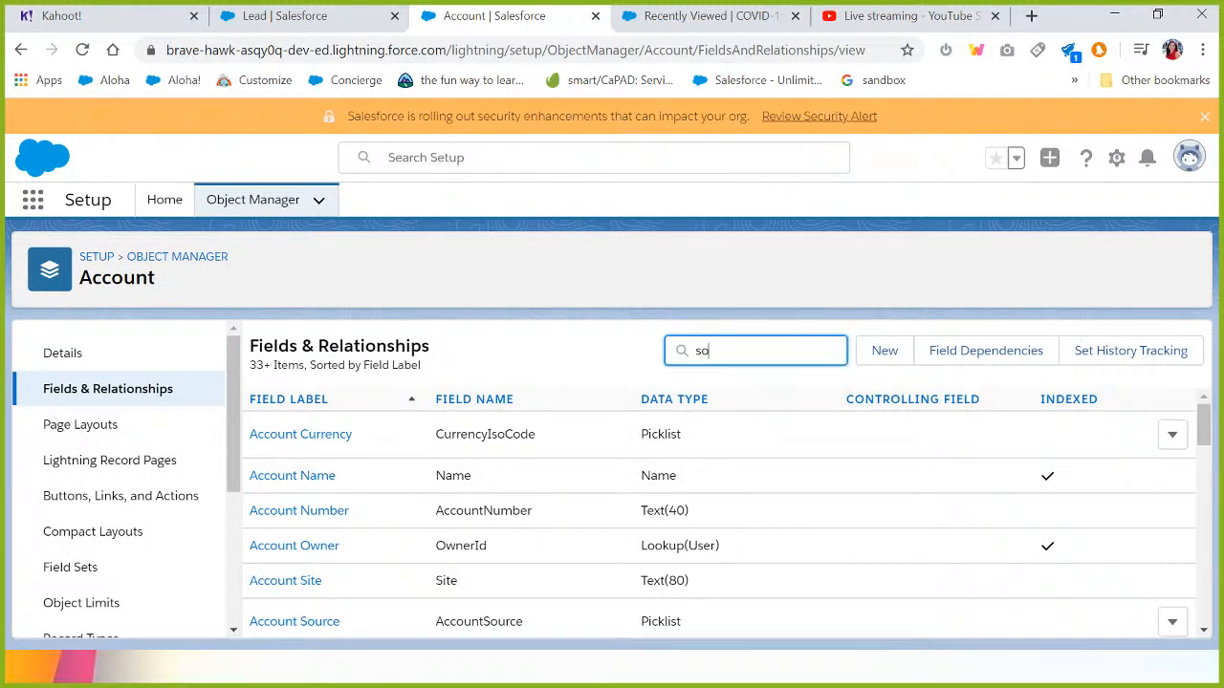
{"action": "type", "text": "urce"}
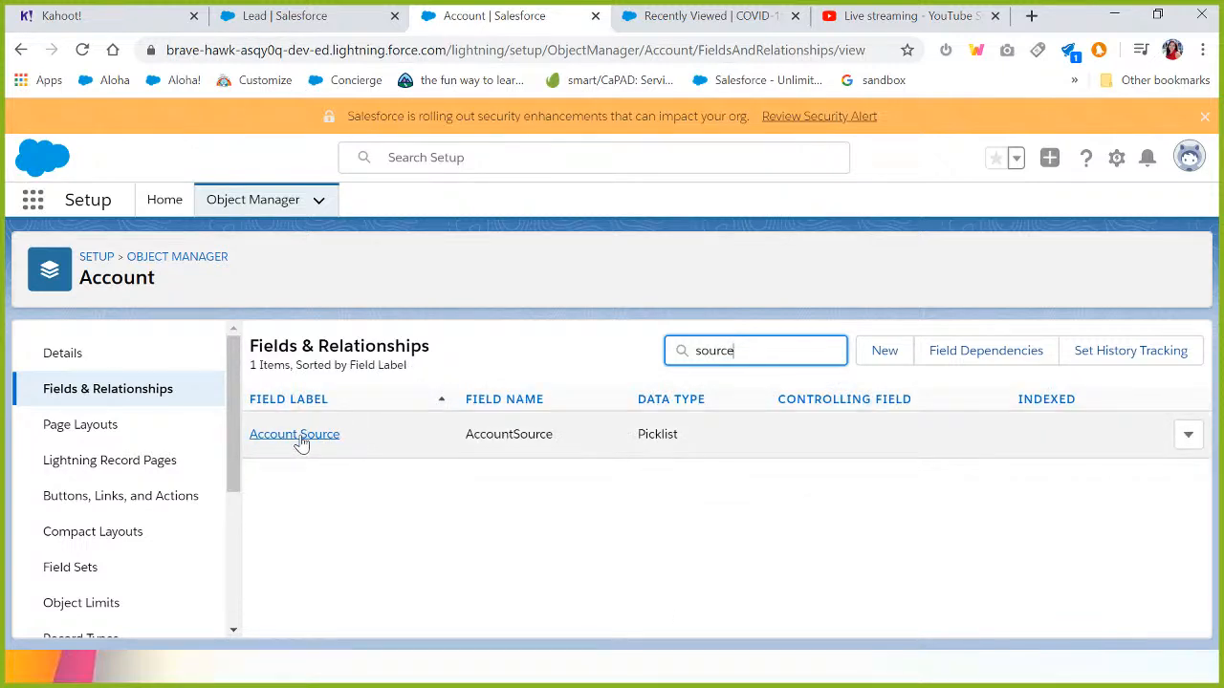
{"action": "left_click", "coordinate": [300, 437]}
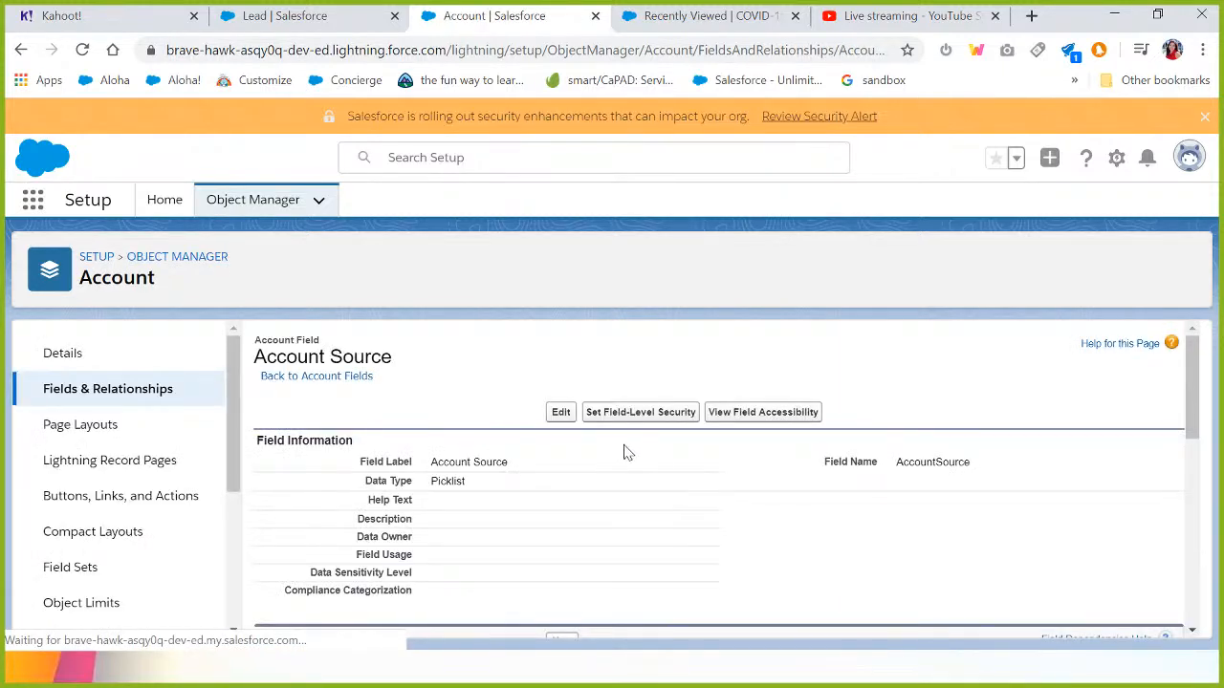
{"action": "scroll", "coordinate": [623, 452], "scroll_direction": "down", "scroll_amount": 3}
{"action": "scroll", "coordinate": [623, 453], "scroll_direction": "down", "scroll_amount": 3}
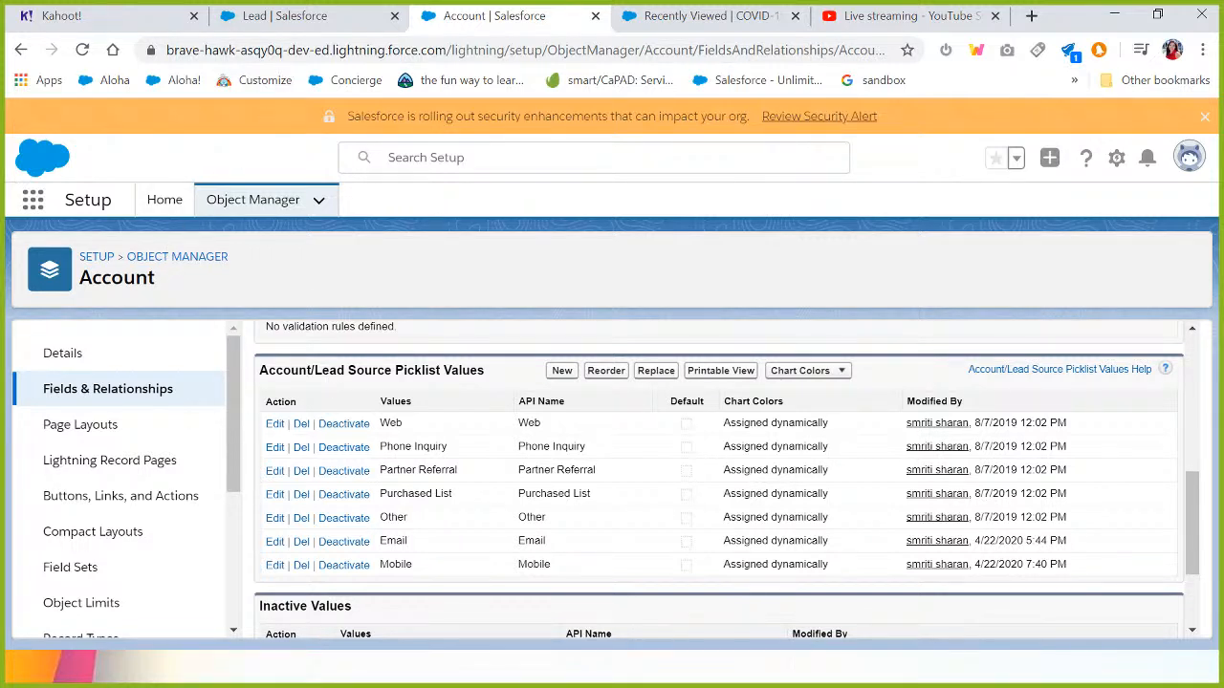
- Return to the Lead Source values, switch to the slide presentation and advance it to the Custom Picklist slide
{"action": "left_click", "coordinate": [285, 22]}
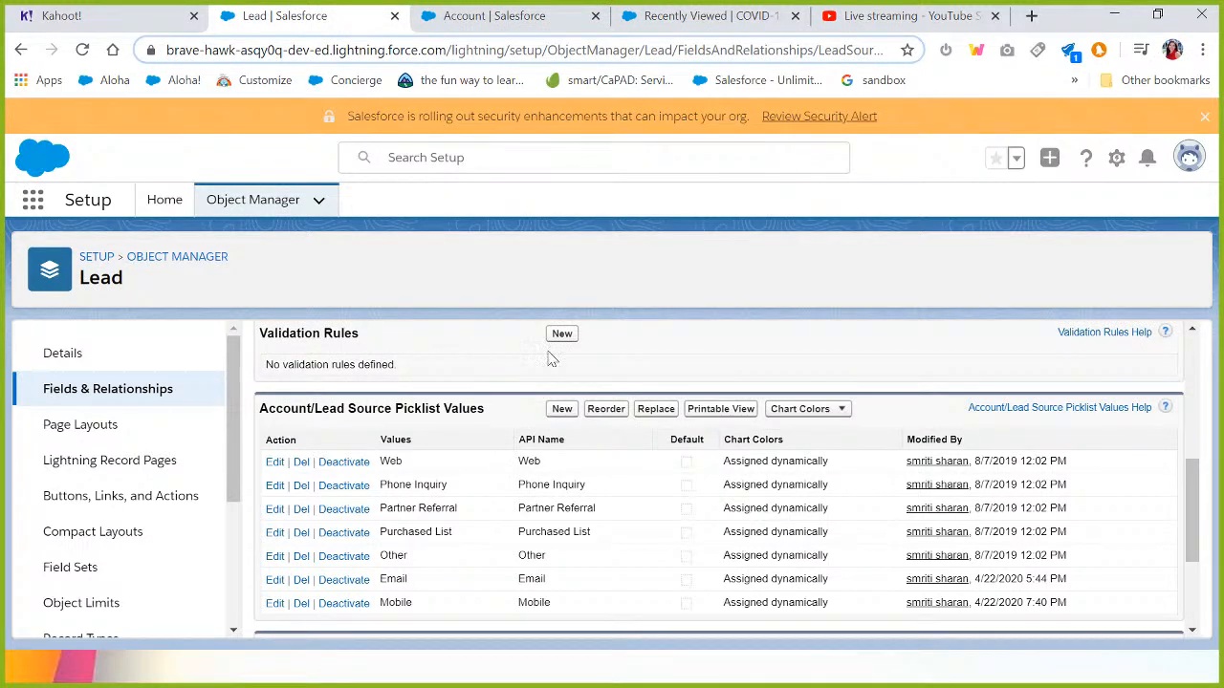
{"action": "key", "text": "alt+Tab"}
{"action": "key", "text": "alt+Tab"}
{"action": "key", "text": "alt+shift+Tab"}
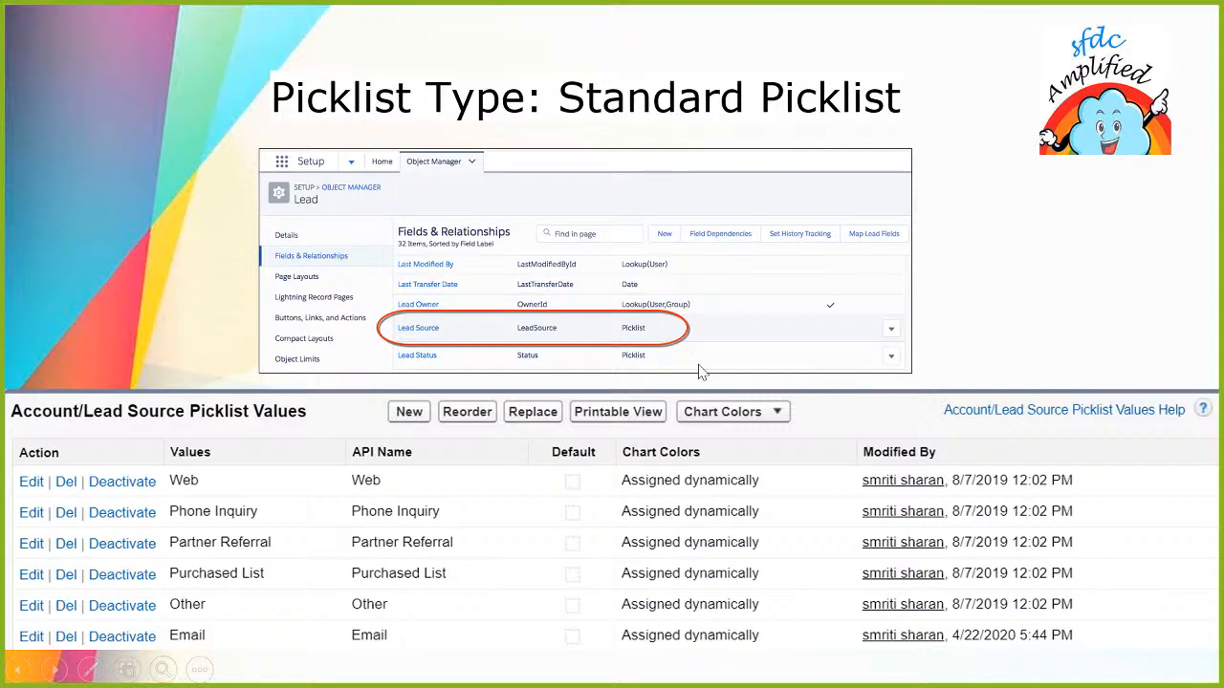
{"action": "left_click", "coordinate": [699, 372]}
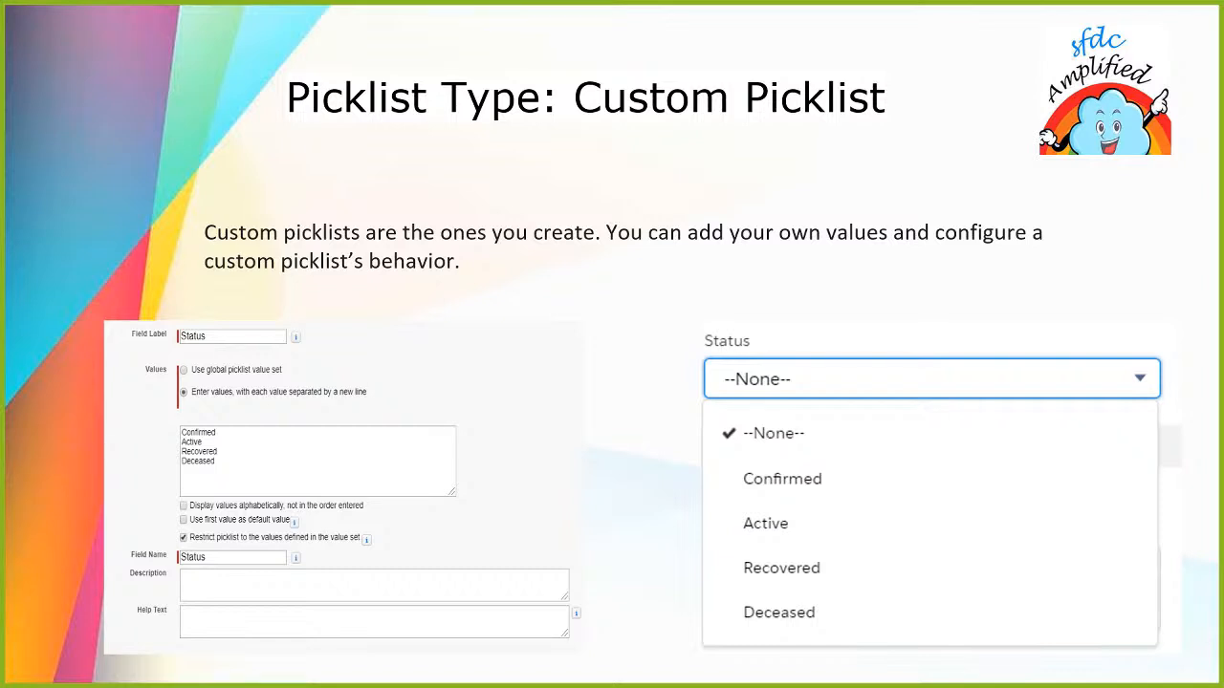
- Switch back to the browser, search the available apps for cov and open the COVID-19 app
{"action": "key", "text": "alt+Tab"}
{"action": "key", "text": "alt+Tab"}
{"action": "key", "text": "alt+shift+Tab"}
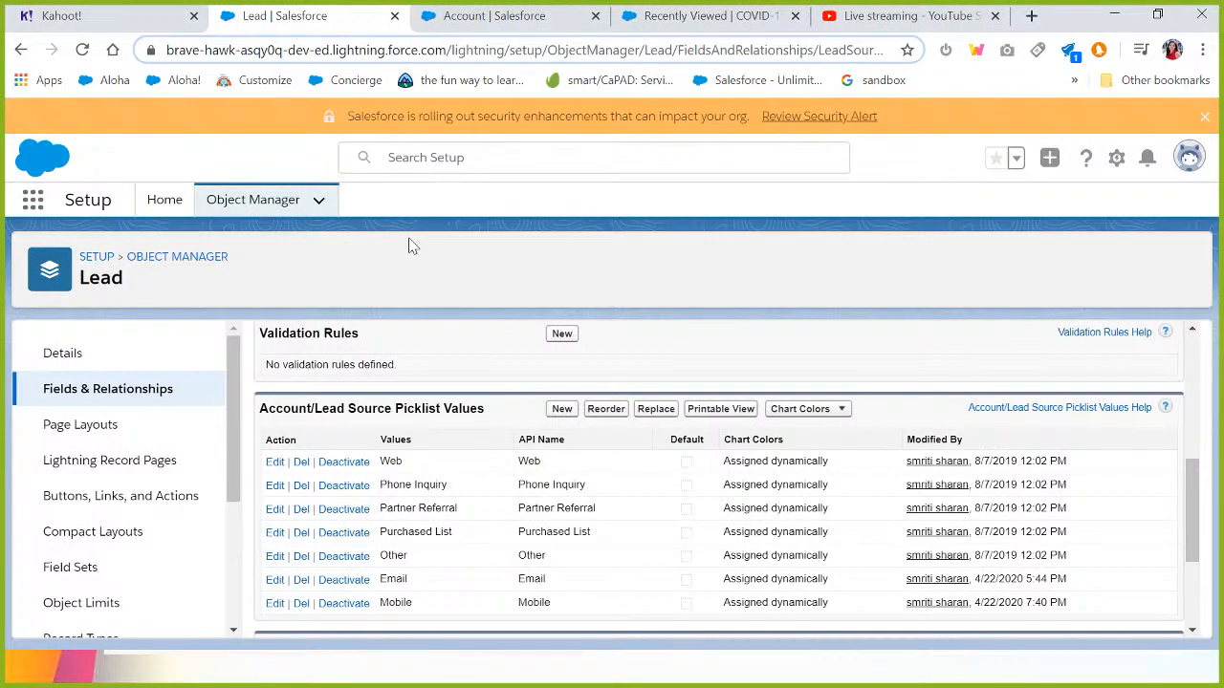
{"action": "left_click", "coordinate": [244, 198]}
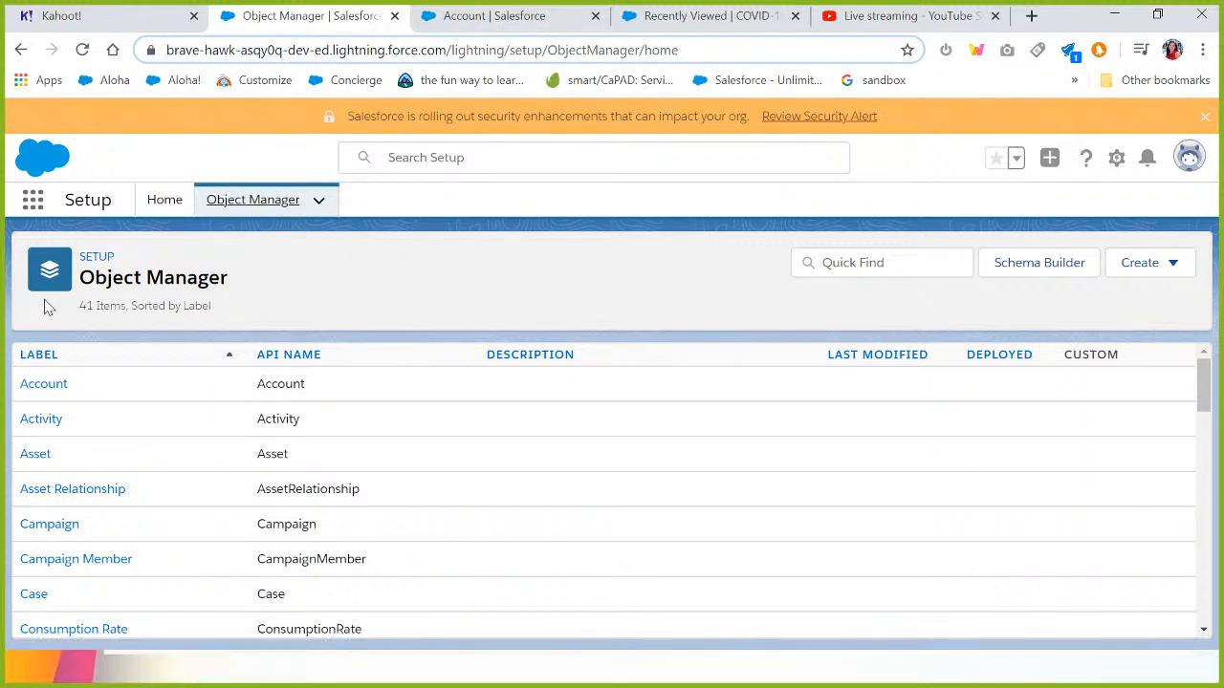
{"action": "left_click", "coordinate": [37, 207]}
{"action": "left_click", "coordinate": [35, 204]}
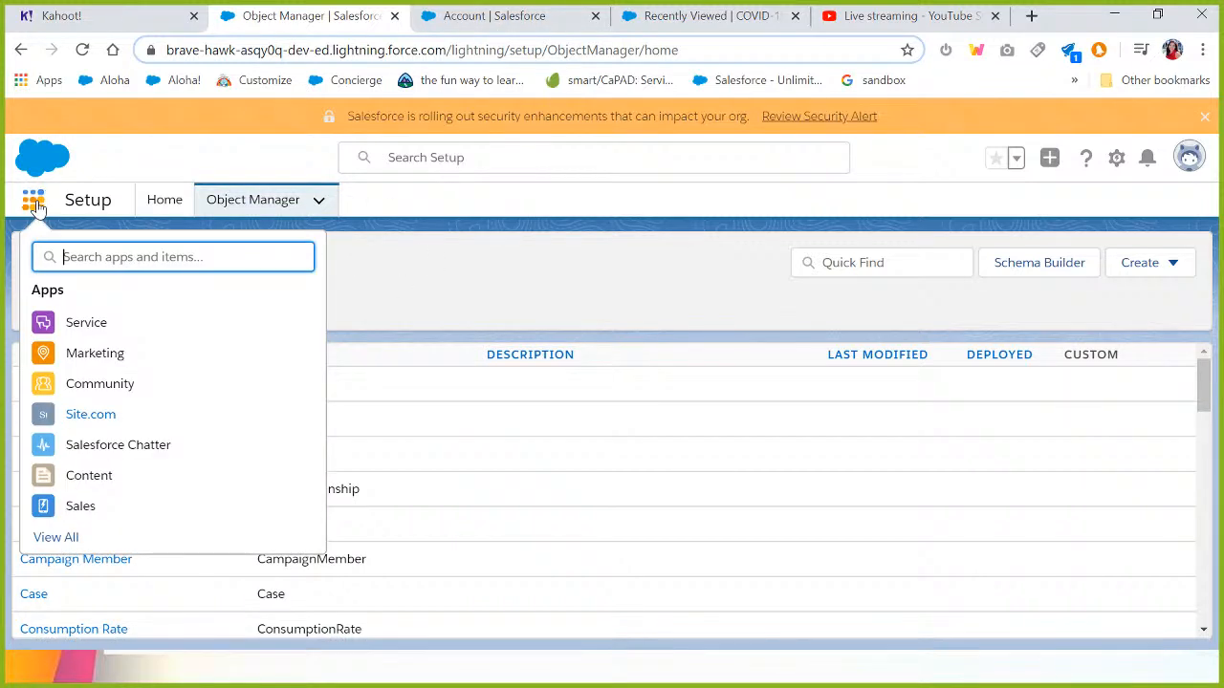
{"action": "type", "text": "co"}
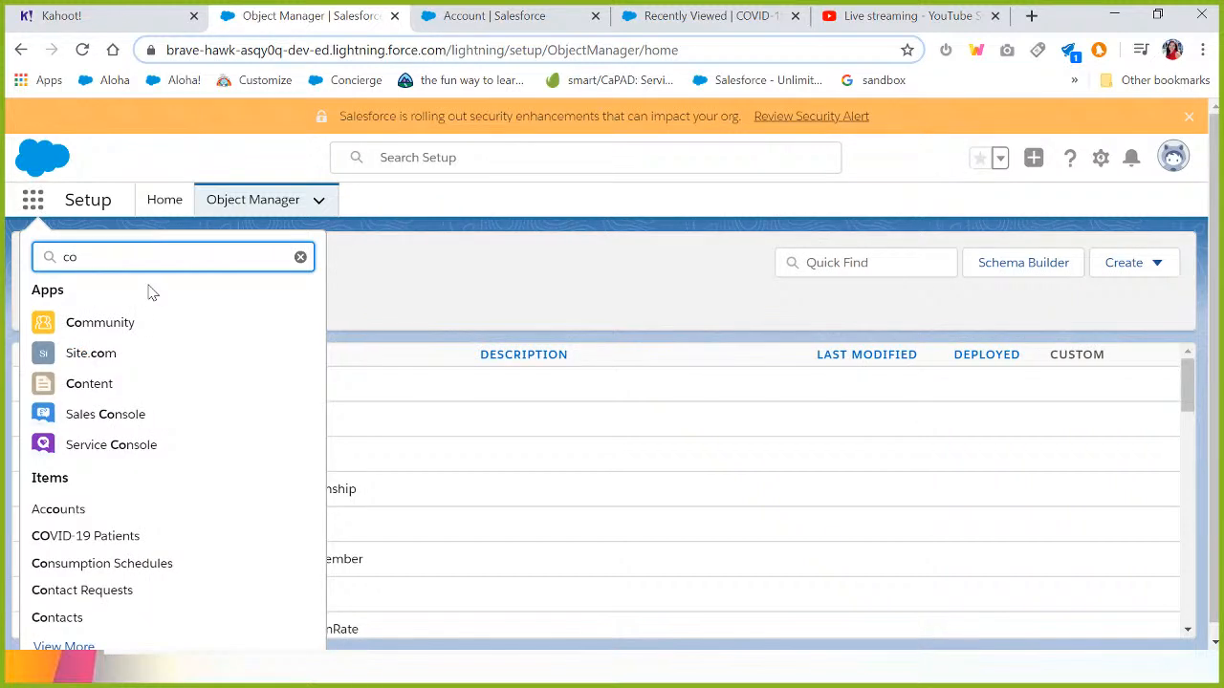
{"action": "type", "text": "v"}
{"action": "left_click", "coordinate": [97, 325]}
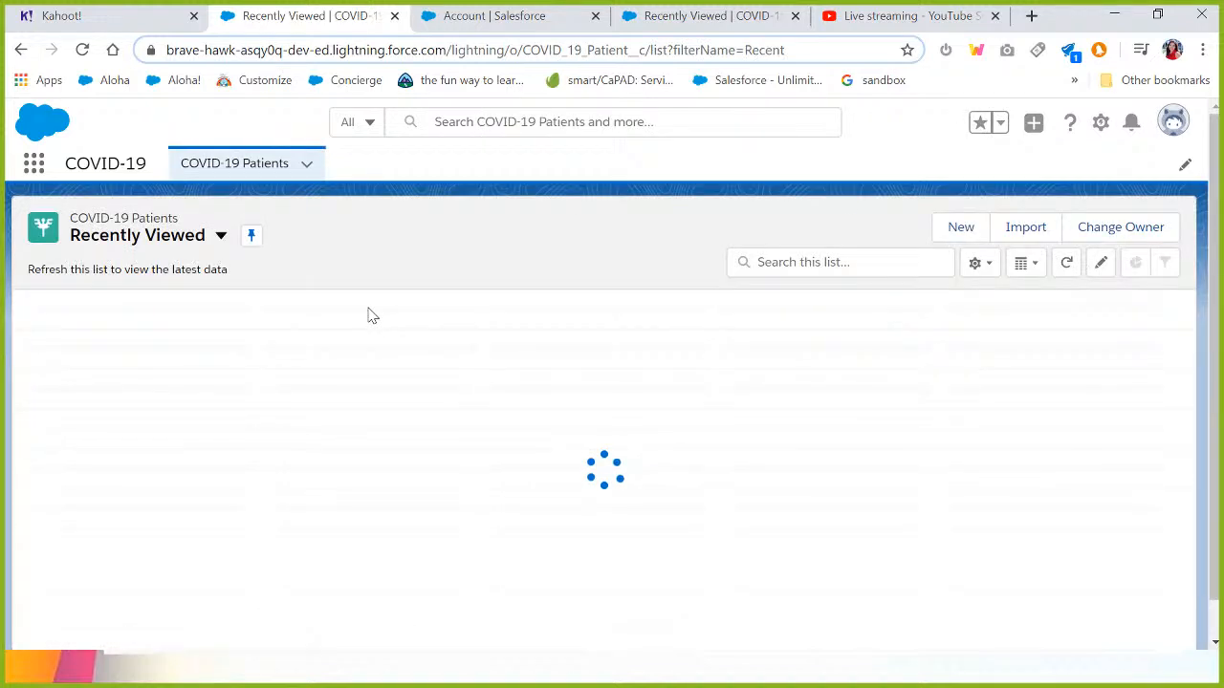
- Open a new COVID-19 Patient record form, examine its available fields and close it without saving
{"action": "left_click", "coordinate": [976, 228]}
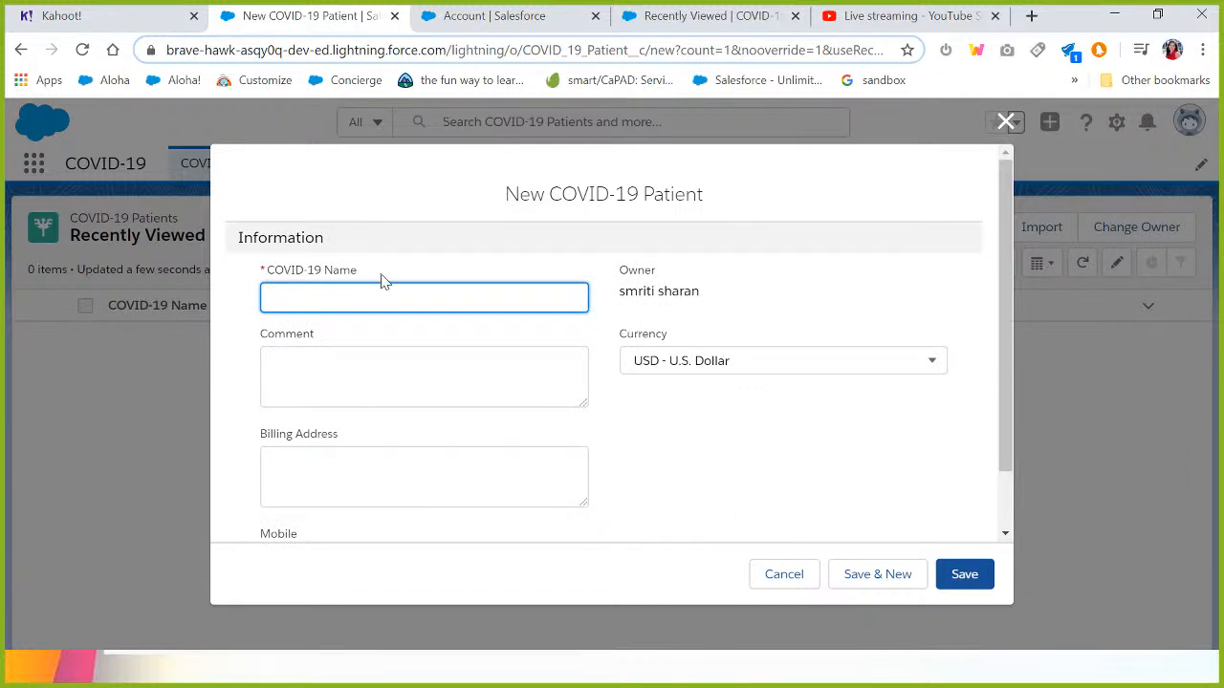
{"action": "left_click_drag", "start_coordinate": [1001, 394], "coordinate": [999, 484]}
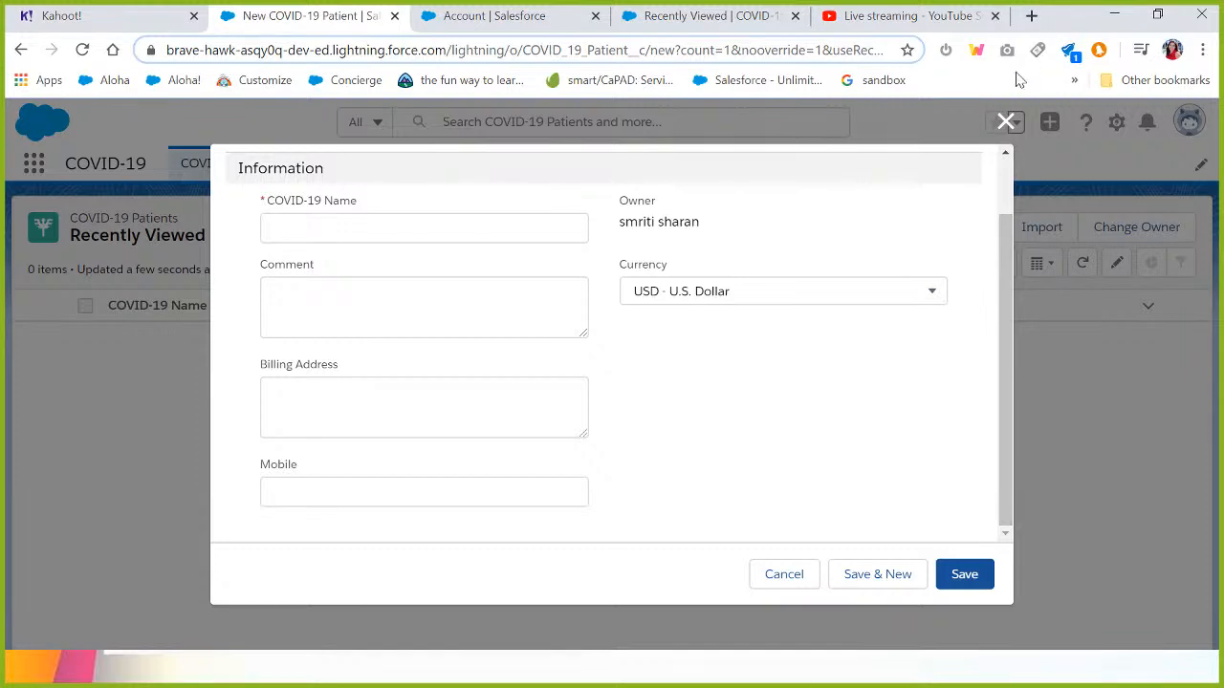
{"action": "left_click", "coordinate": [1006, 122]}
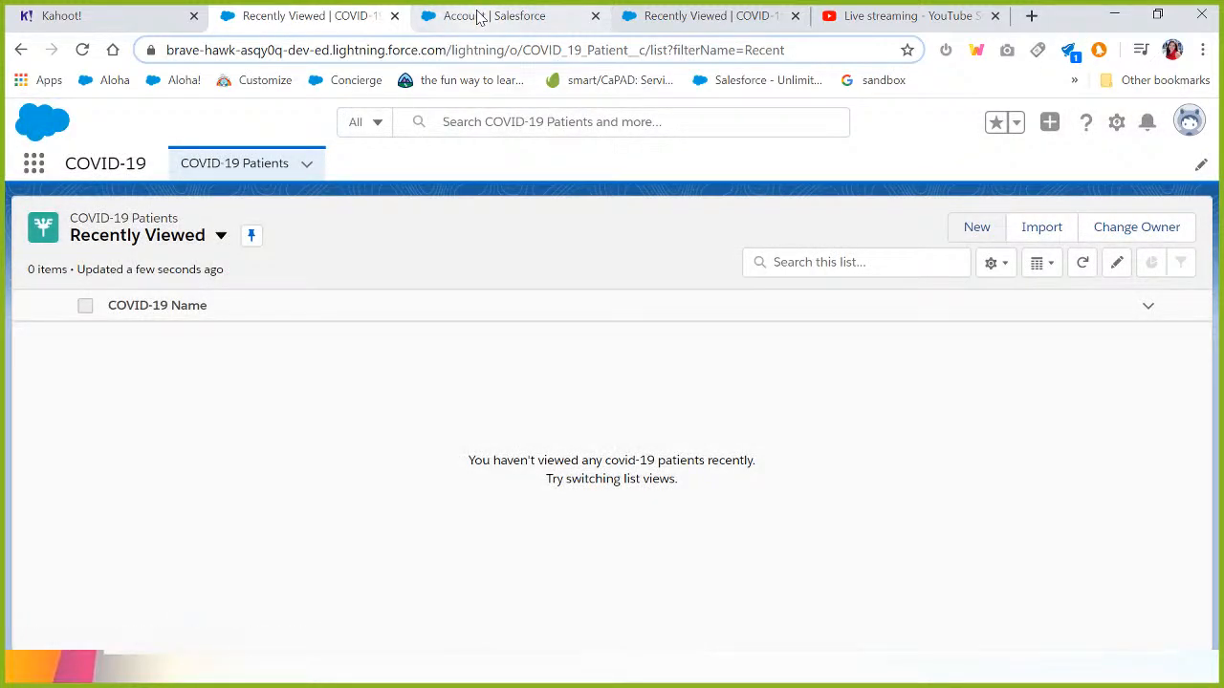
- In the Account browser tab, find the COVID-19 Patient object by searching Object Manager for covid and open its Fields & Relationships
{"action": "left_click", "coordinate": [478, 18]}
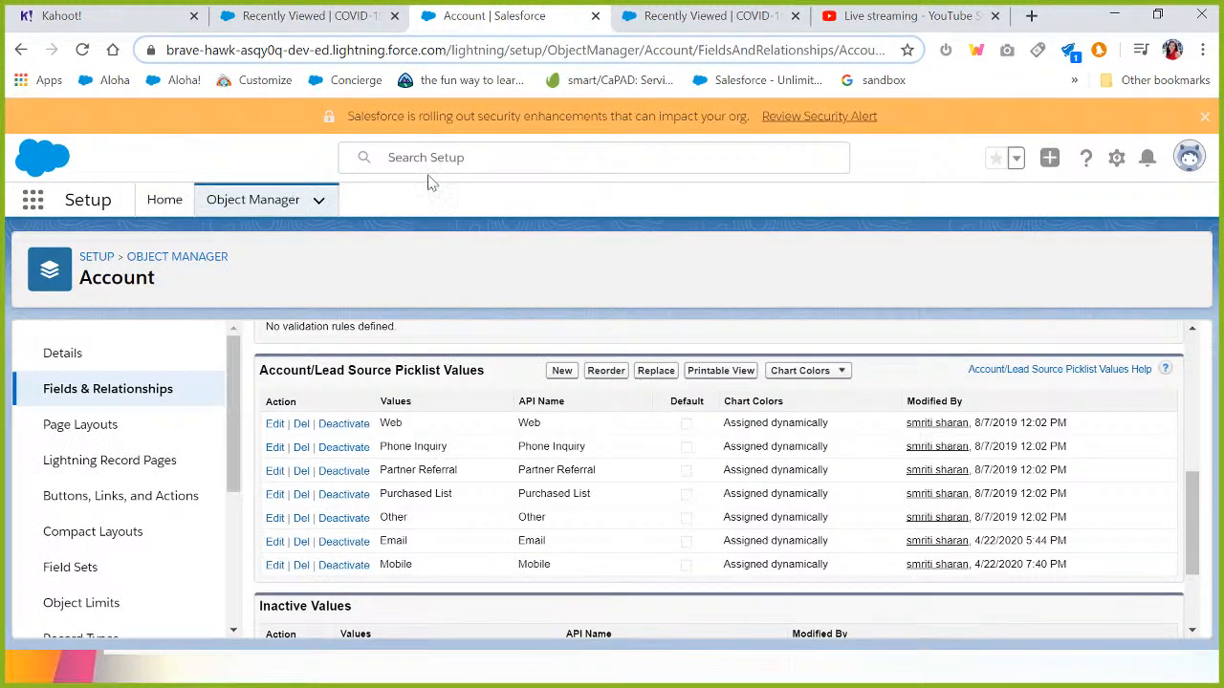
{"action": "left_click", "coordinate": [241, 208]}
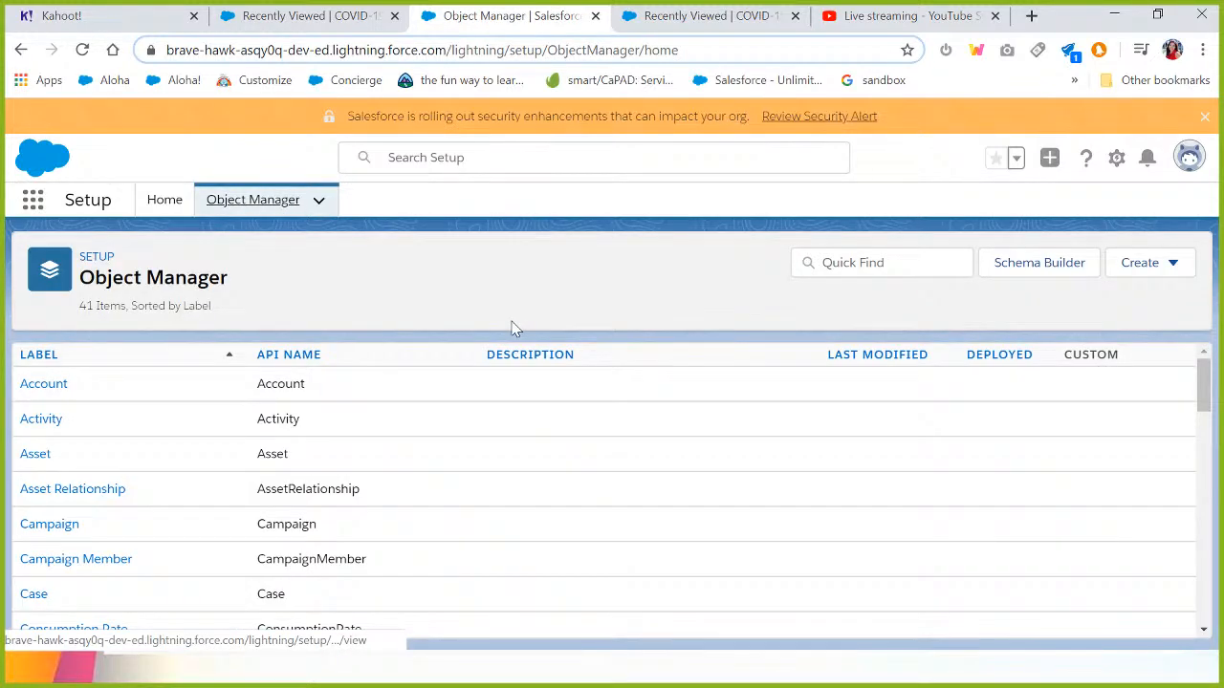
{"action": "left_click", "coordinate": [842, 268]}
{"action": "type", "text": "covid"}
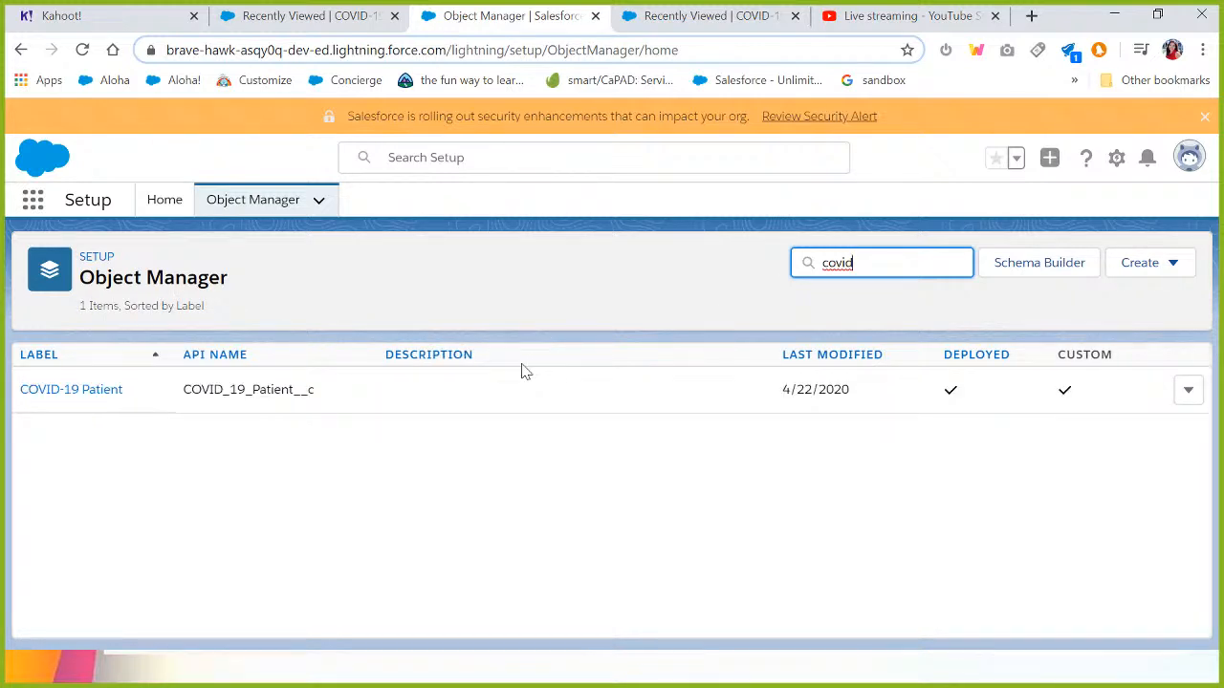
{"action": "left_click", "coordinate": [91, 401]}
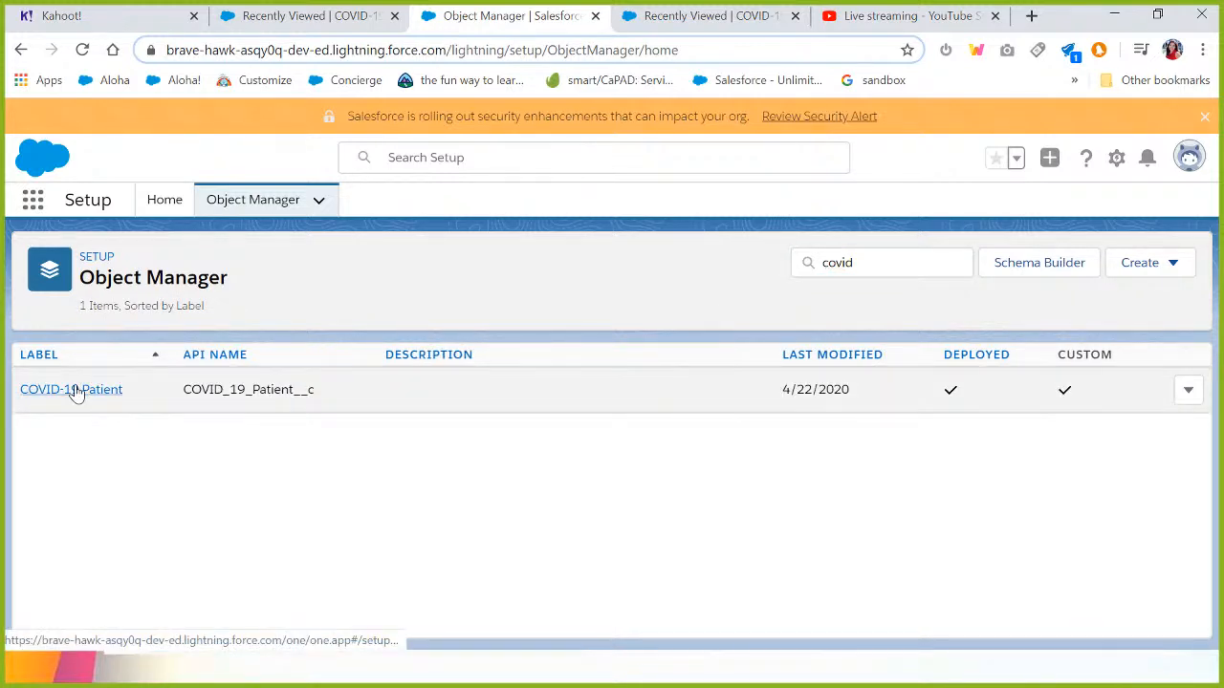
{"action": "left_click", "coordinate": [74, 391]}
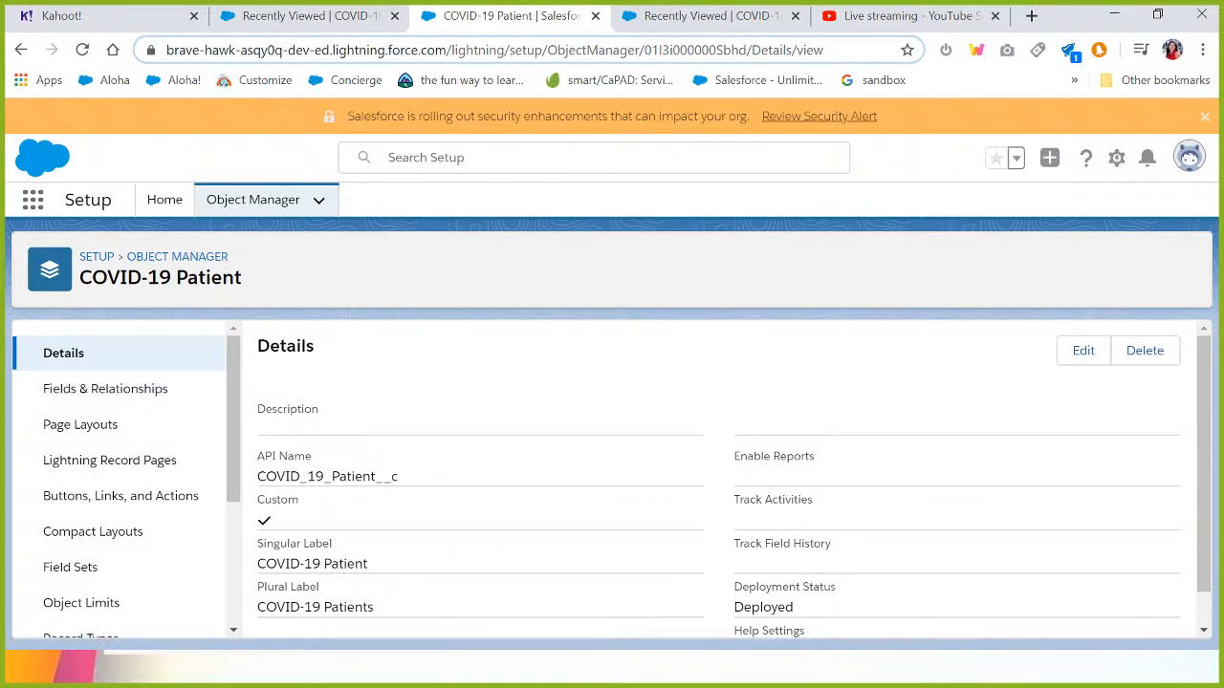
{"action": "left_click", "coordinate": [148, 398]}
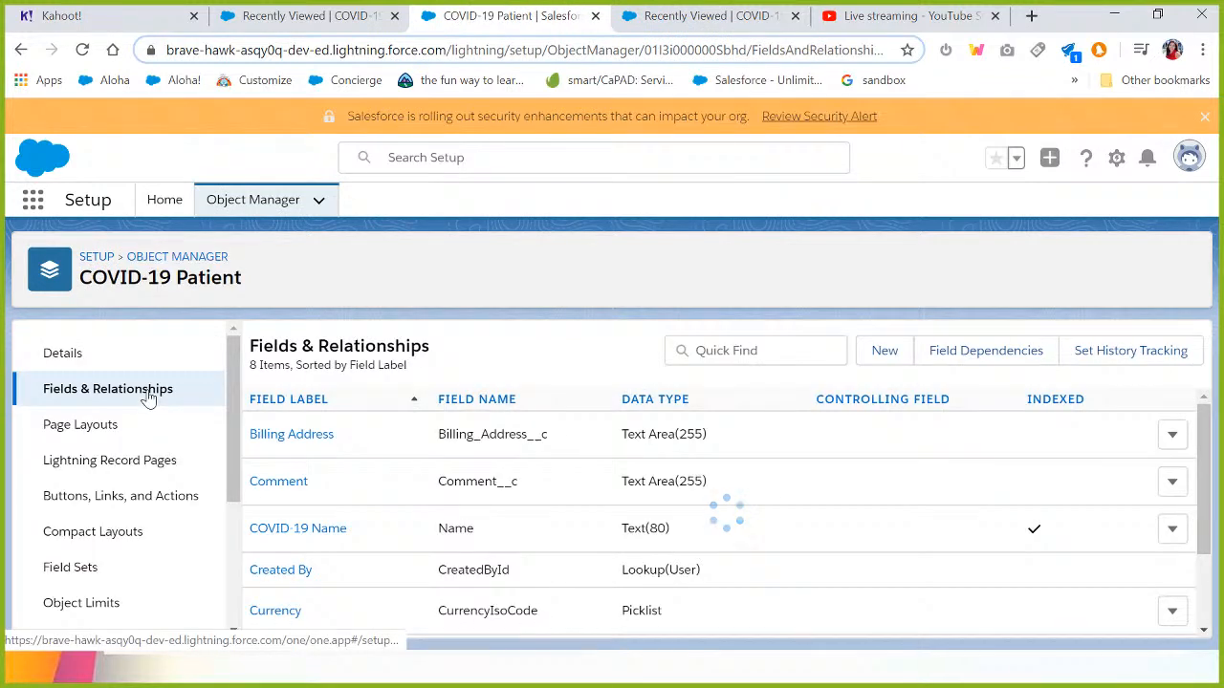
- Start a new custom field on COVID-19 Patient, choose the Picklist data type and continue to the field details
{"action": "left_click", "coordinate": [880, 361]}
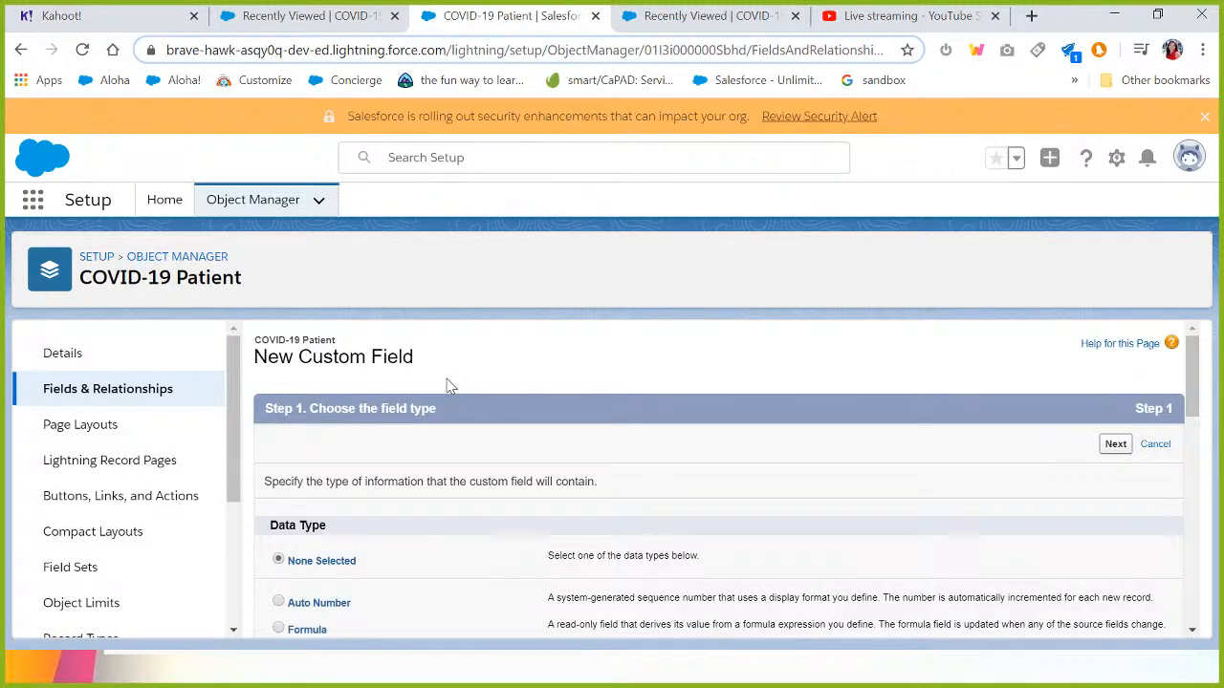
{"action": "left_click_drag", "start_coordinate": [1192, 382], "coordinate": [1221, 559]}
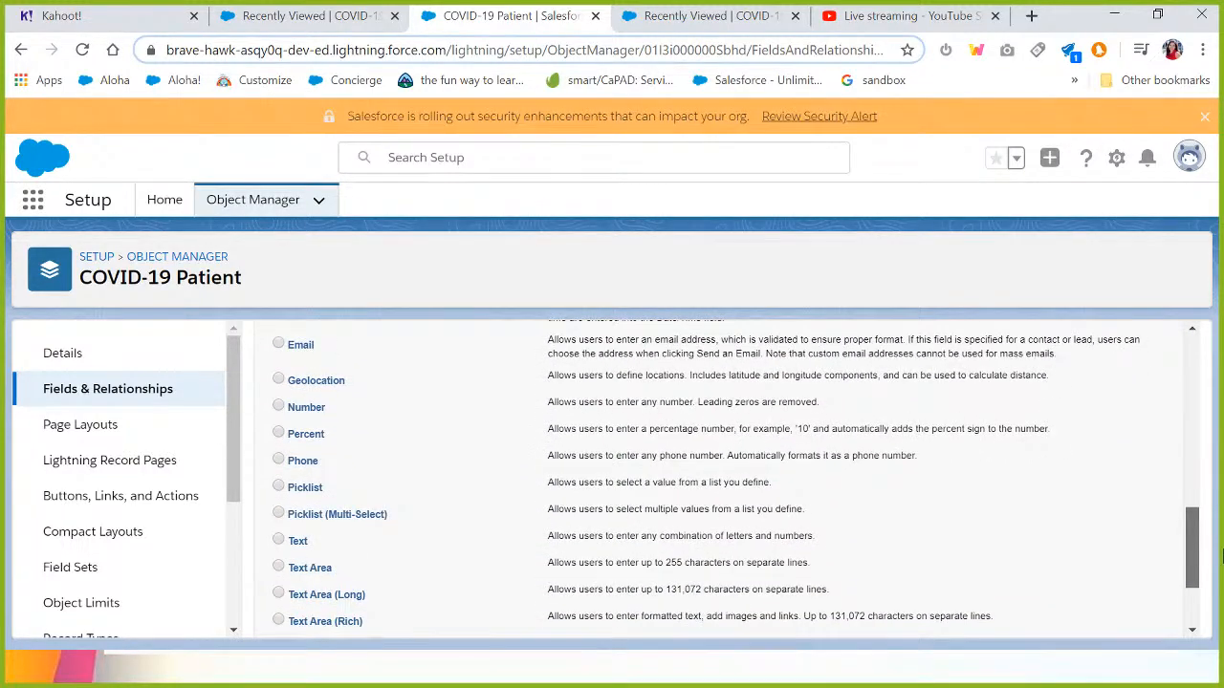
{"action": "triple_click", "coordinate": [592, 483]}
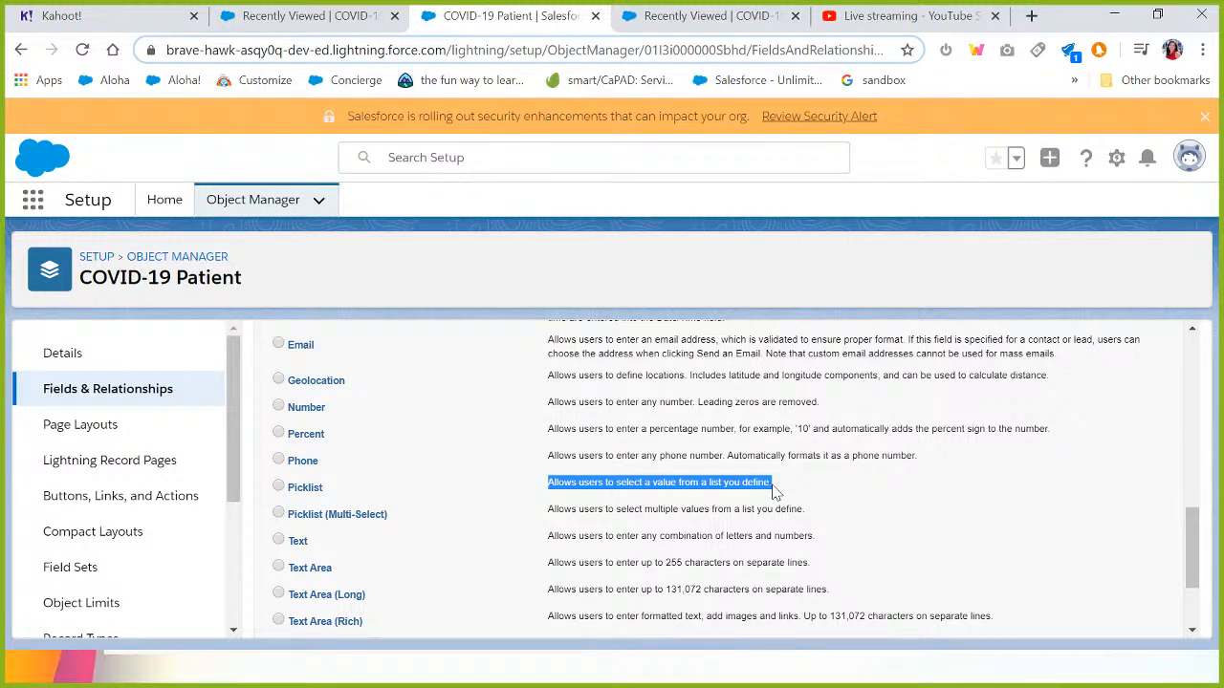
{"action": "left_click", "coordinate": [278, 487]}
{"action": "left_click_drag", "start_coordinate": [1192, 540], "coordinate": [1193, 578]}
{"action": "left_click", "coordinate": [1118, 617]}
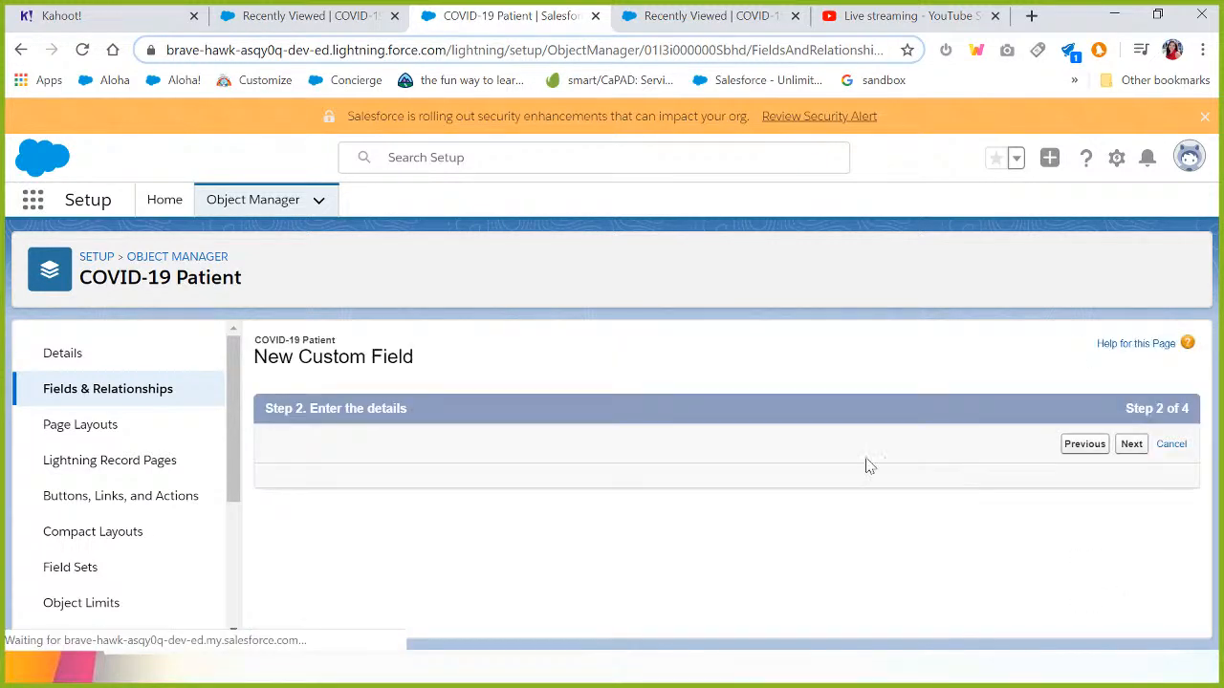
- Label the field Patient Status and enter its own values, one per line: Confirmed, Active, Recovered, Deceased
{"action": "left_click", "coordinate": [522, 482]}
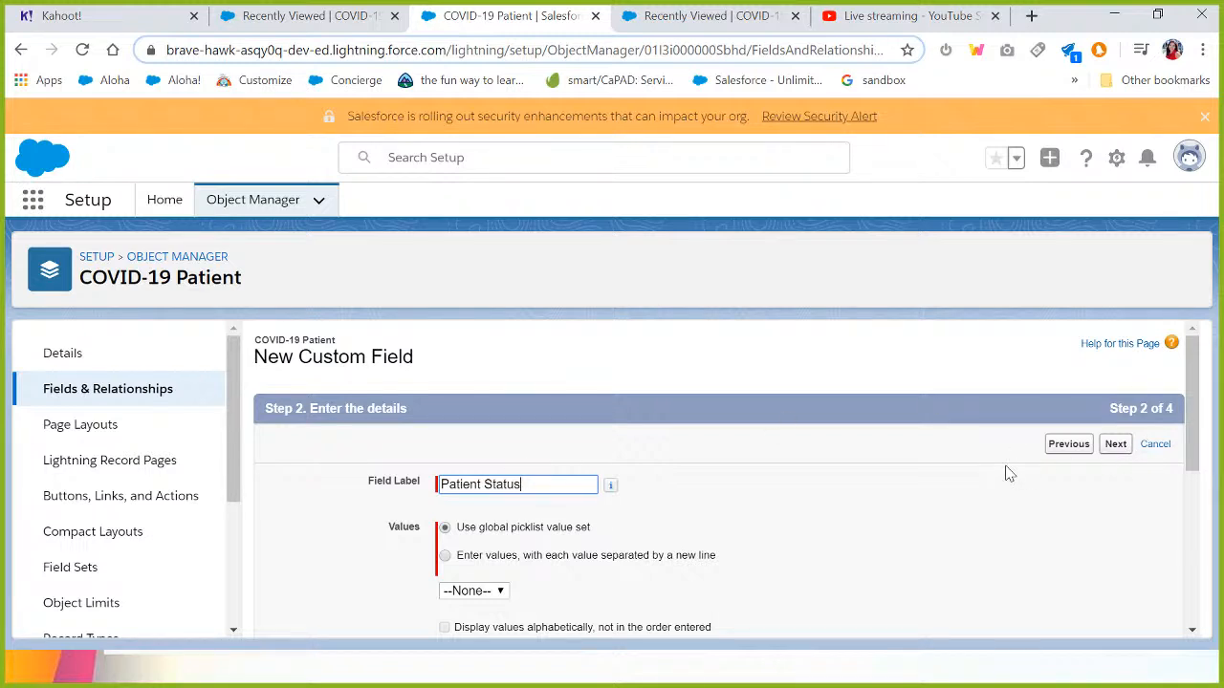
{"action": "left_click_drag", "start_coordinate": [1195, 437], "coordinate": [1183, 510]}
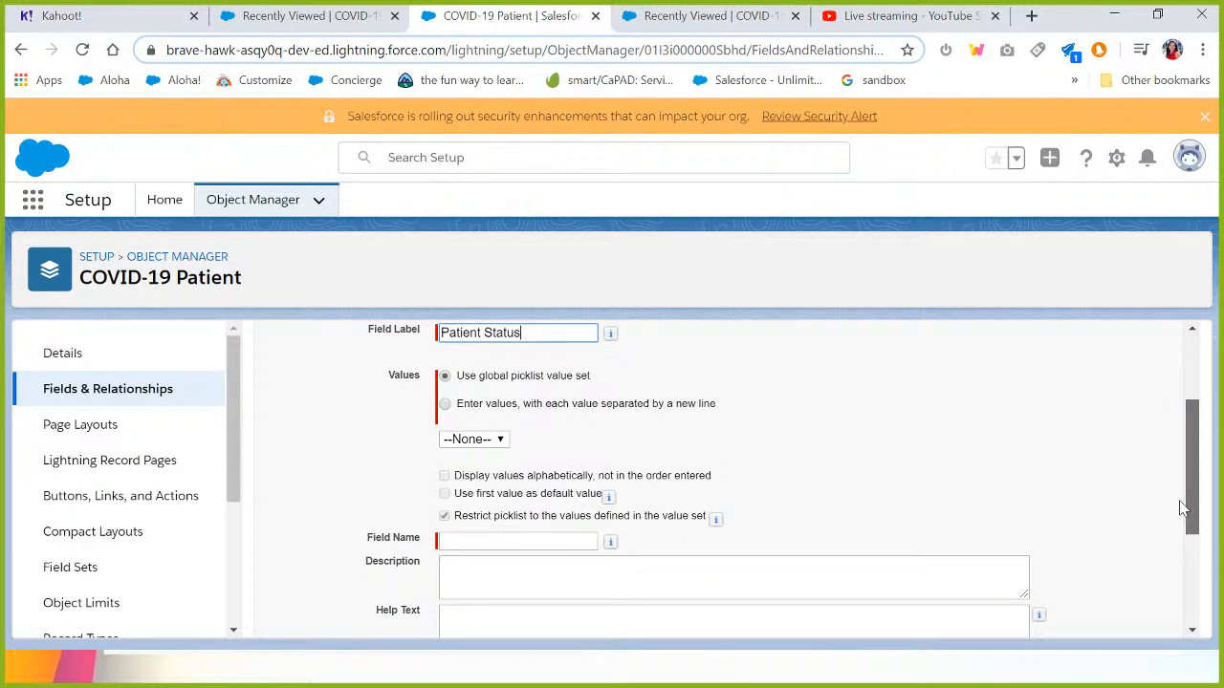
{"action": "left_click", "coordinate": [484, 383]}
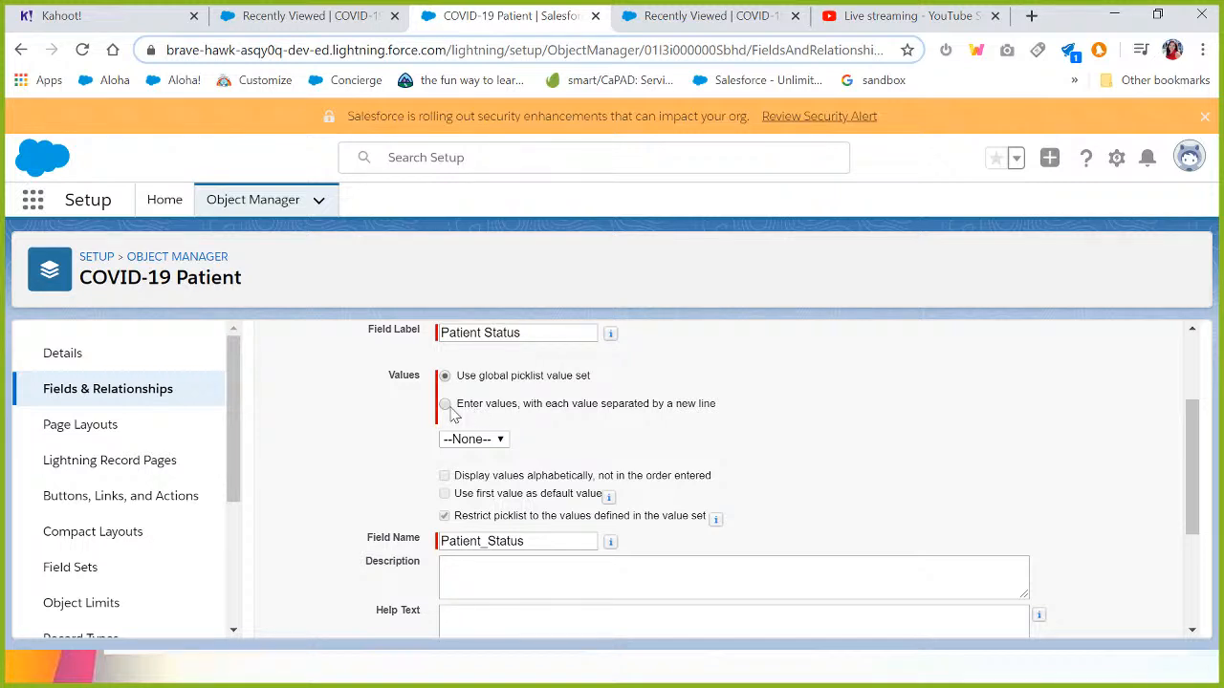
{"action": "left_click", "coordinate": [446, 405]}
{"action": "left_click", "coordinate": [507, 480]}
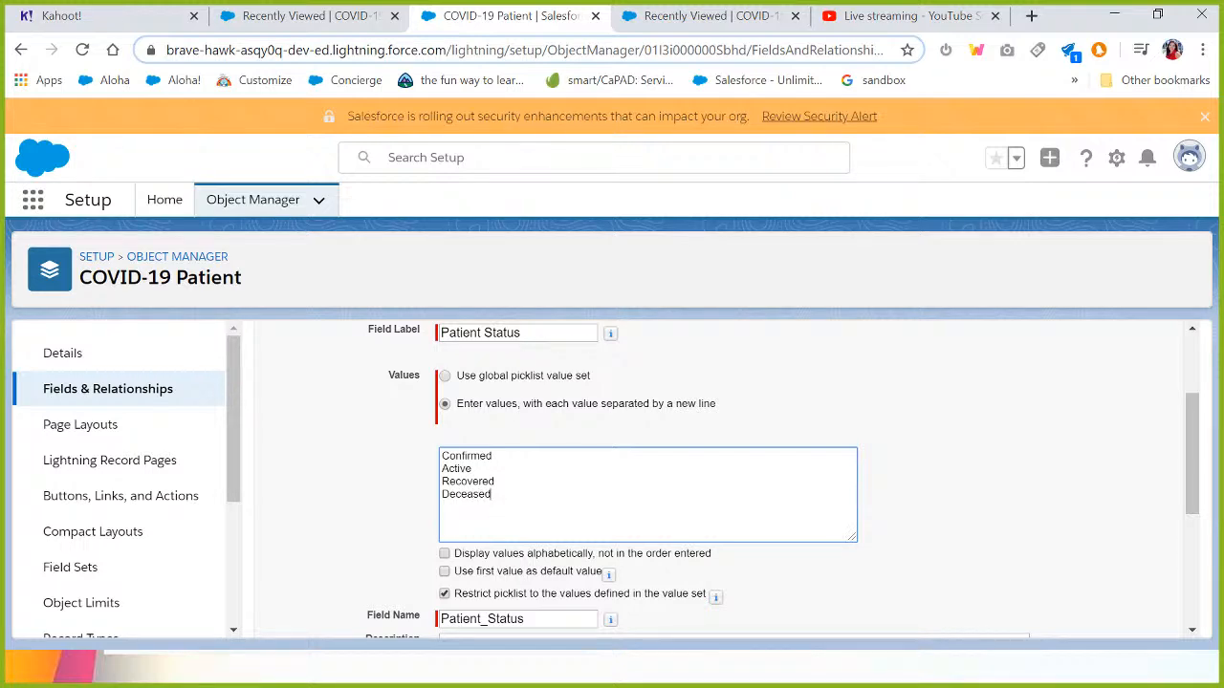
- Keep the default field-level security and the COVID-19 Patient Layout assignment for Patient Status, and save the new field
{"action": "scroll", "coordinate": [897, 535], "scroll_direction": "down", "scroll_amount": 3}
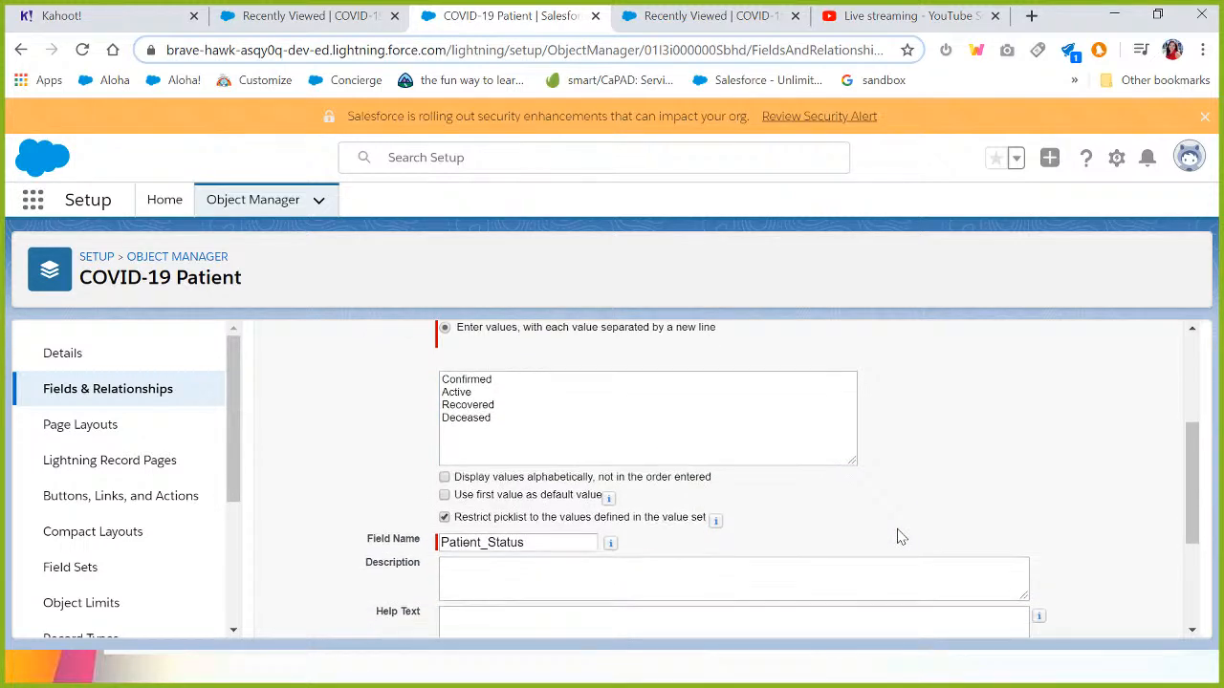
{"action": "left_click", "coordinate": [1115, 618]}
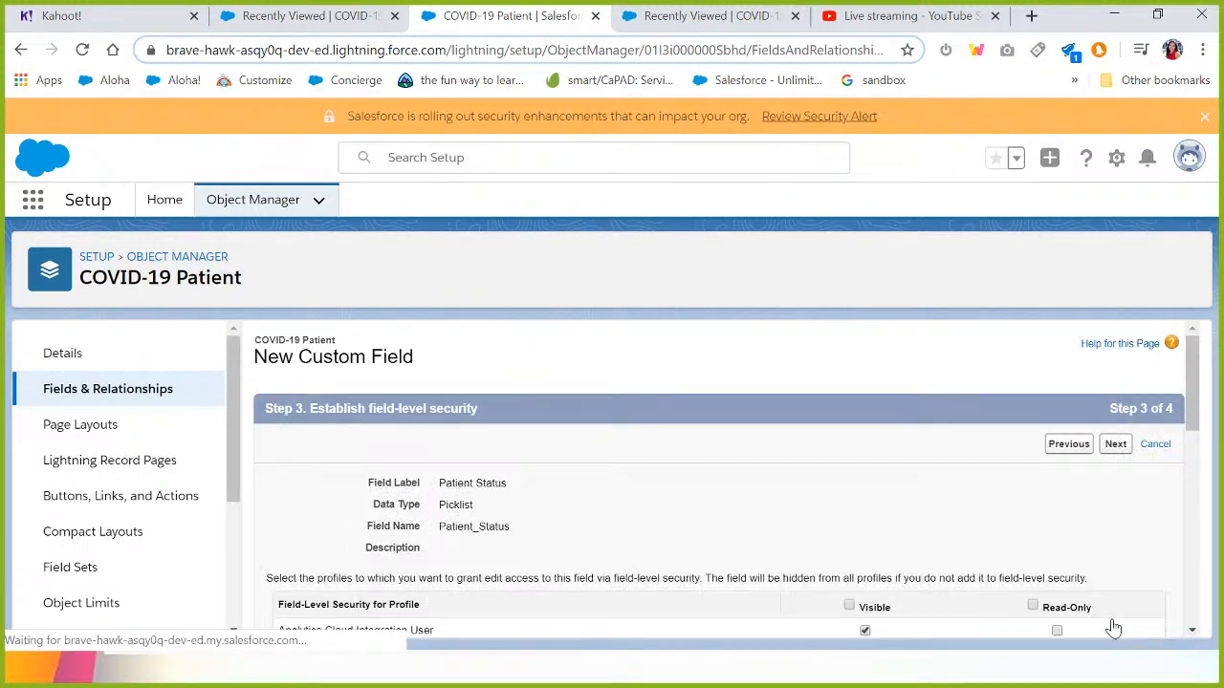
{"action": "scroll", "coordinate": [811, 492], "scroll_direction": "down", "scroll_amount": 2}
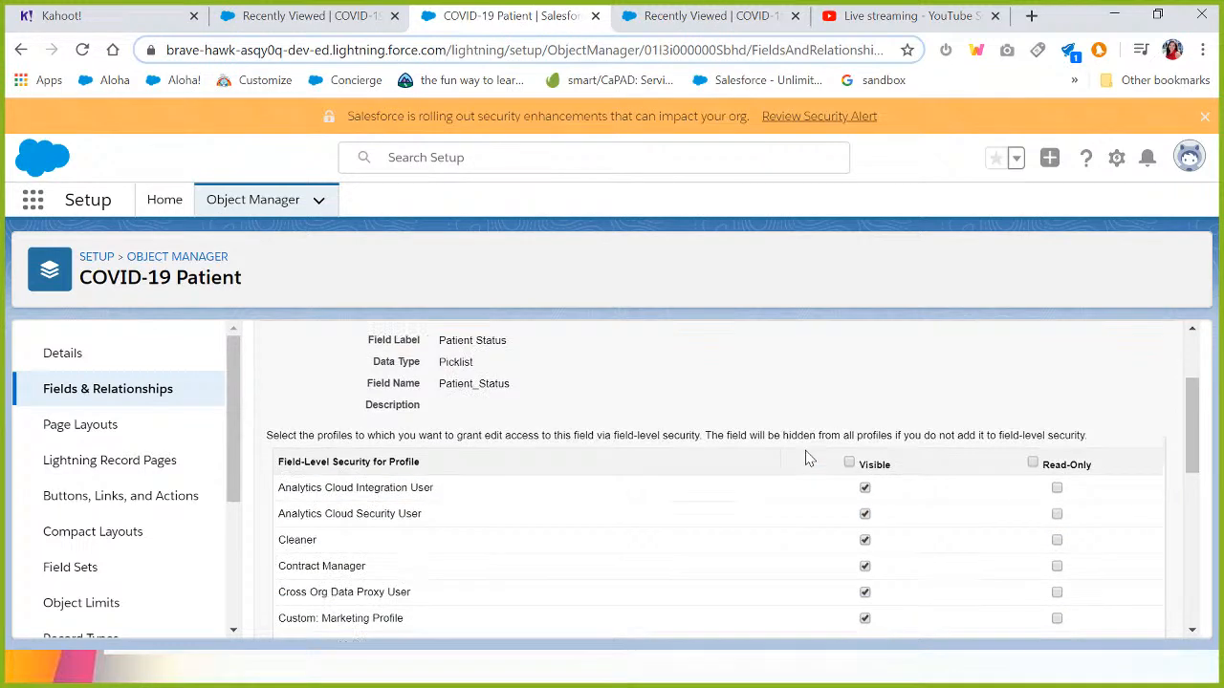
{"action": "scroll", "coordinate": [808, 507], "scroll_direction": "up", "scroll_amount": 1}
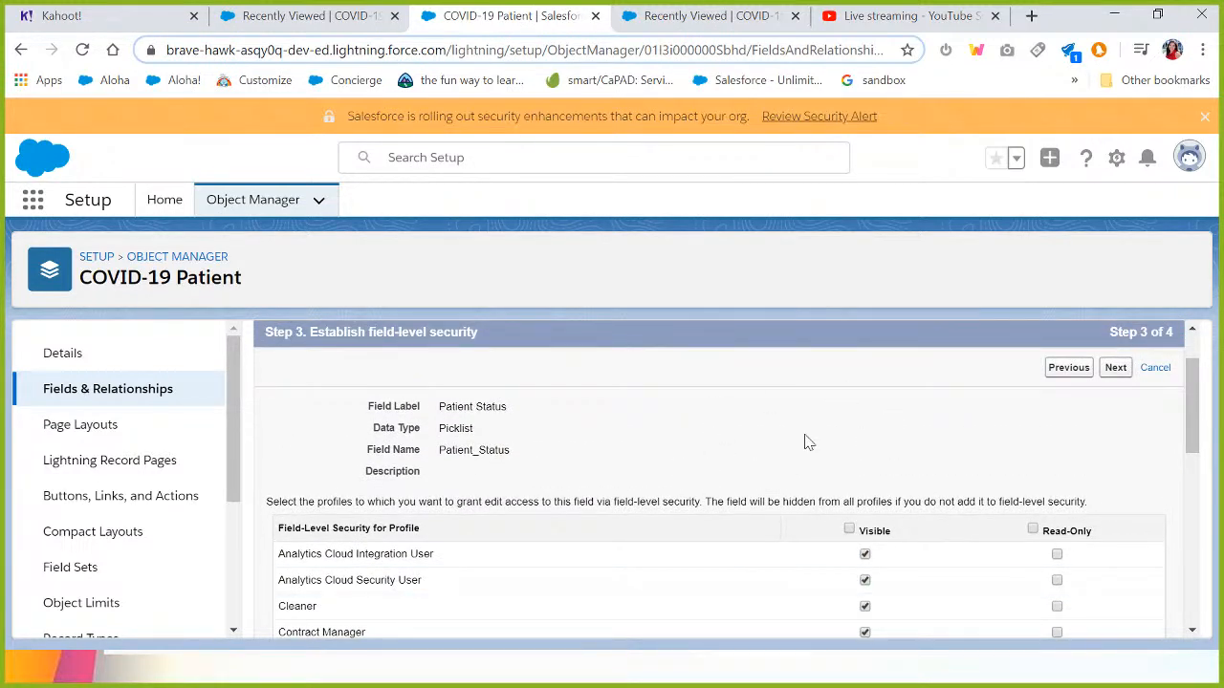
{"action": "left_click_drag", "start_coordinate": [369, 332], "coordinate": [469, 366]}
{"action": "left_click", "coordinate": [523, 385]}
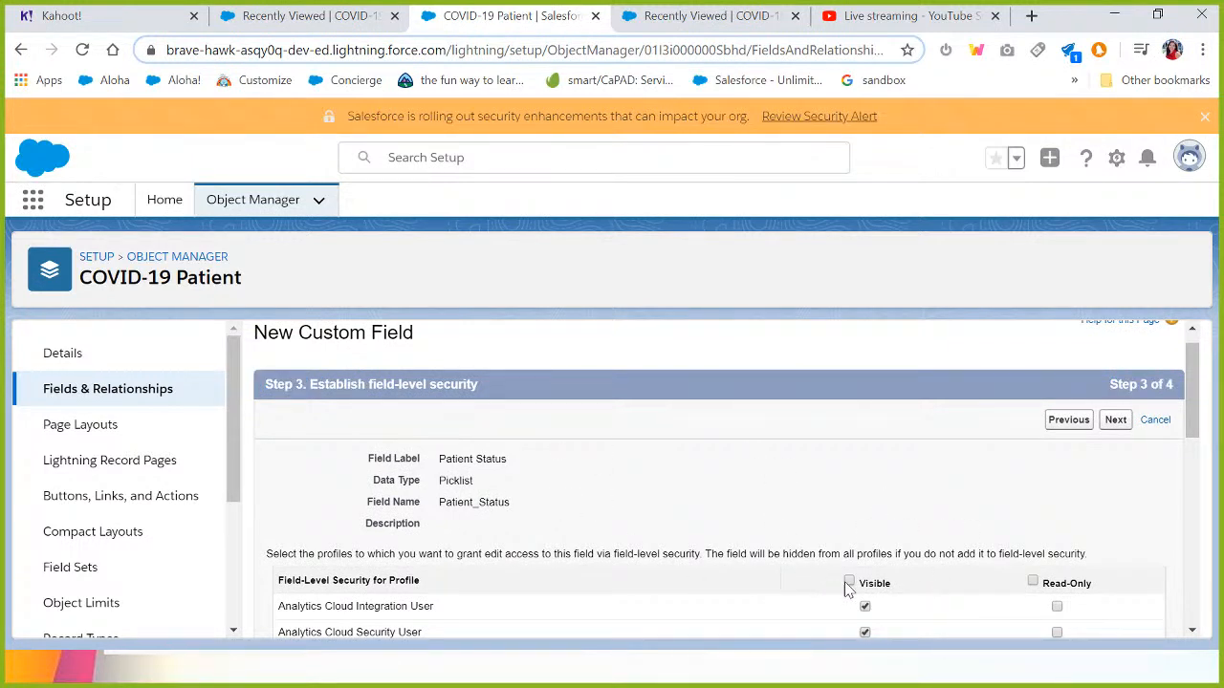
{"action": "left_click", "coordinate": [1114, 422]}
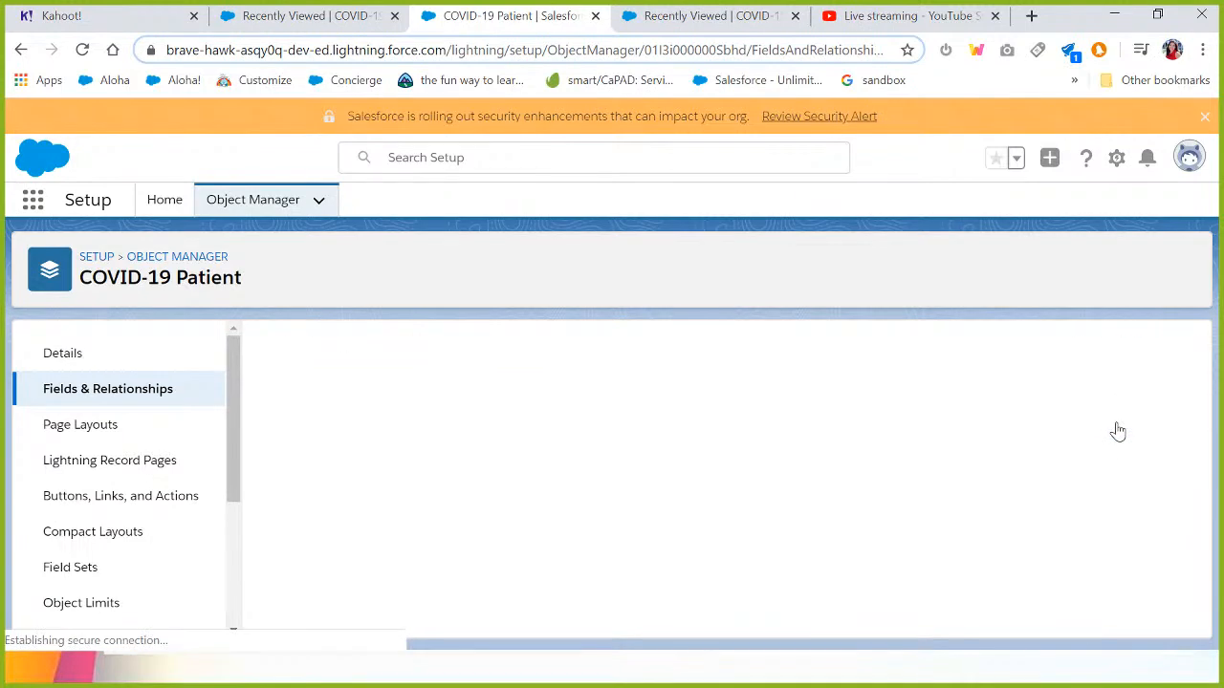
{"action": "scroll", "coordinate": [976, 552], "scroll_direction": "down", "scroll_amount": 2}
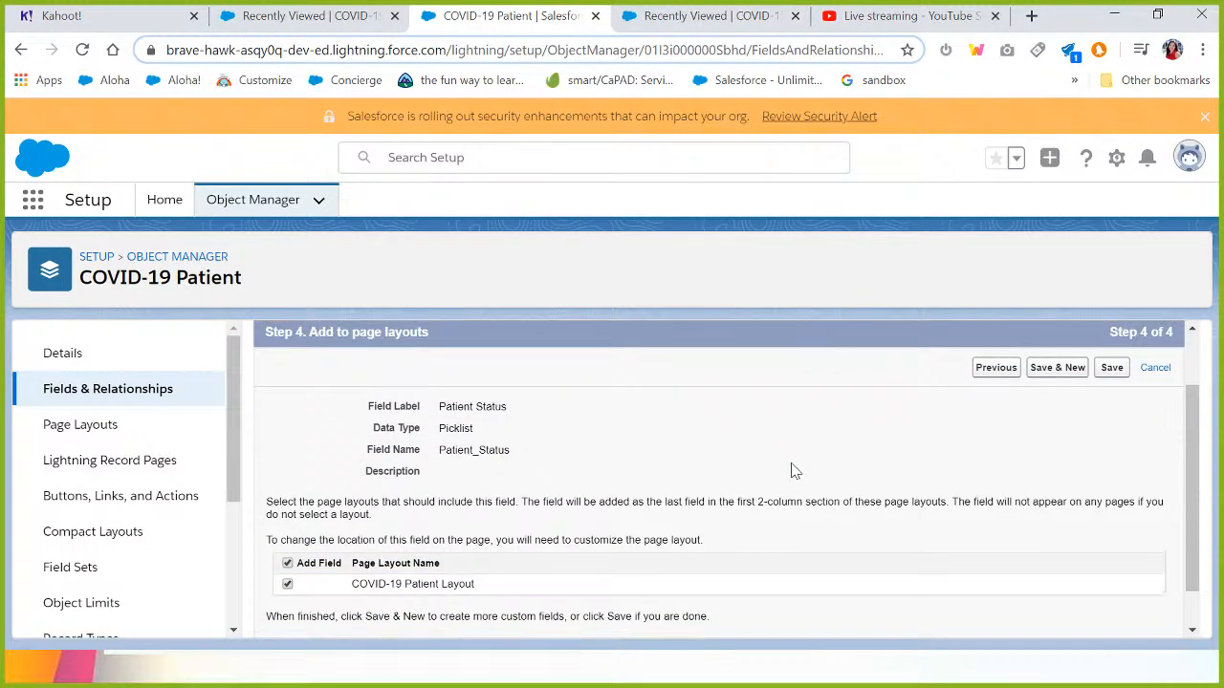
{"action": "left_click", "coordinate": [1110, 620]}
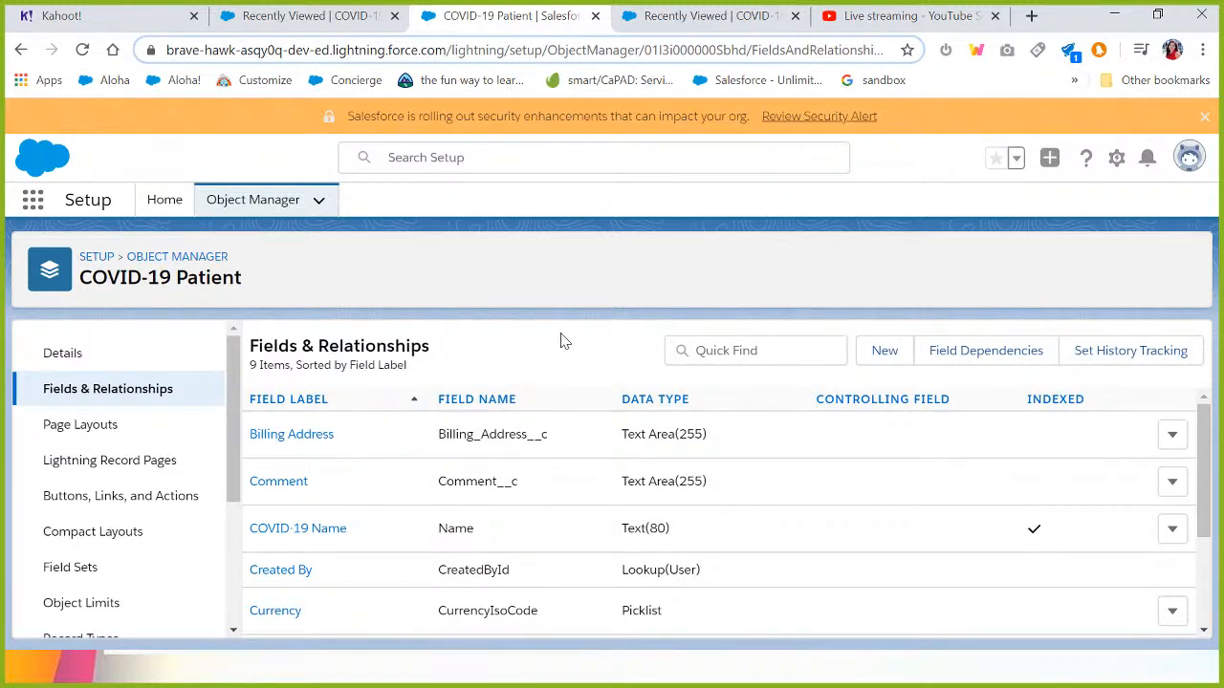
- Filter the COVID-19 Patient fields by s, open Patient Status and examine its list of picklist values
{"action": "left_click", "coordinate": [753, 350]}
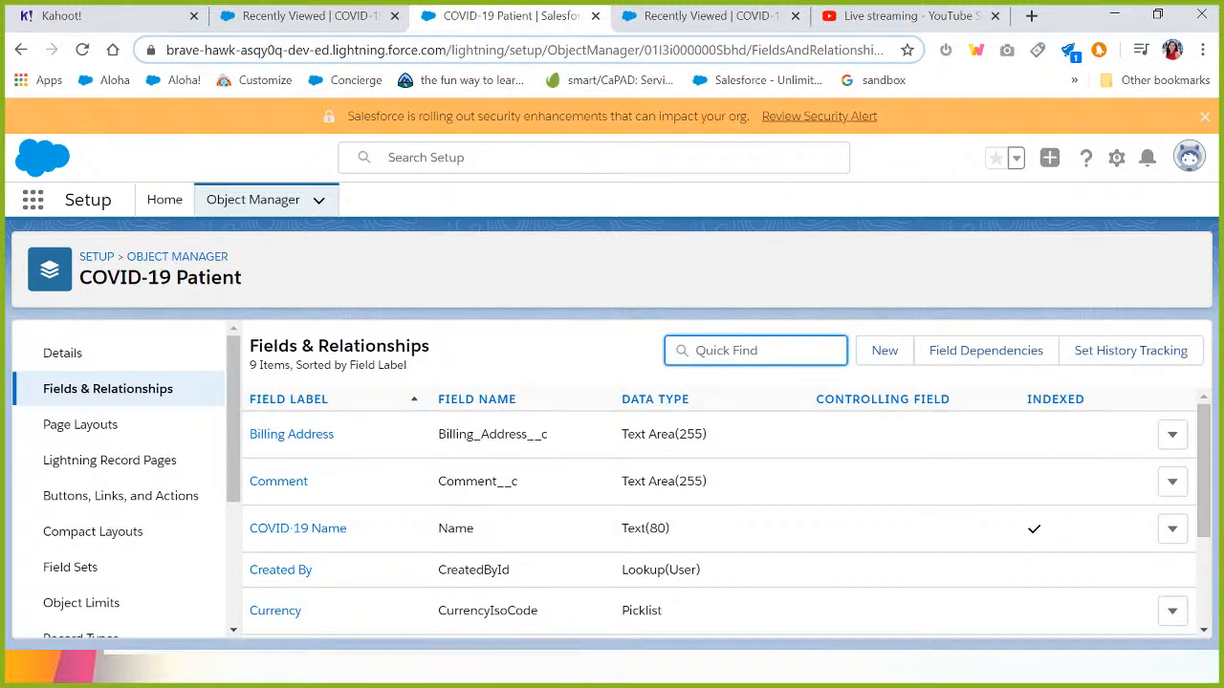
{"action": "type", "text": "s"}
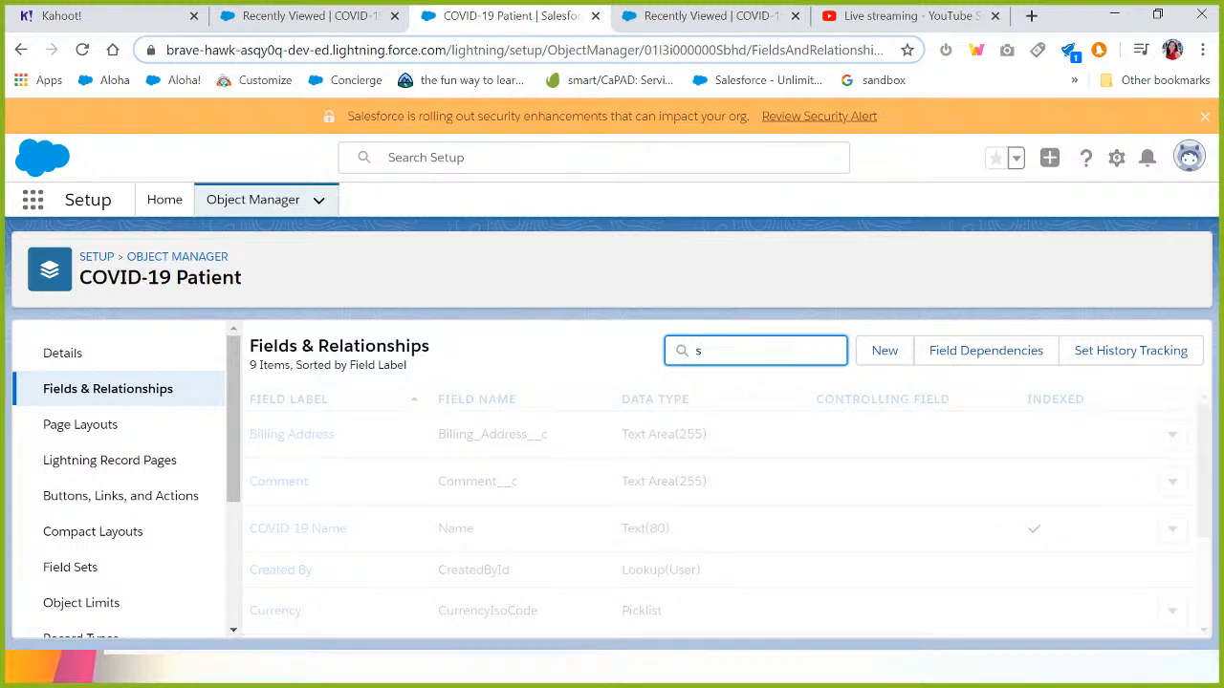
{"action": "left_click", "coordinate": [291, 521]}
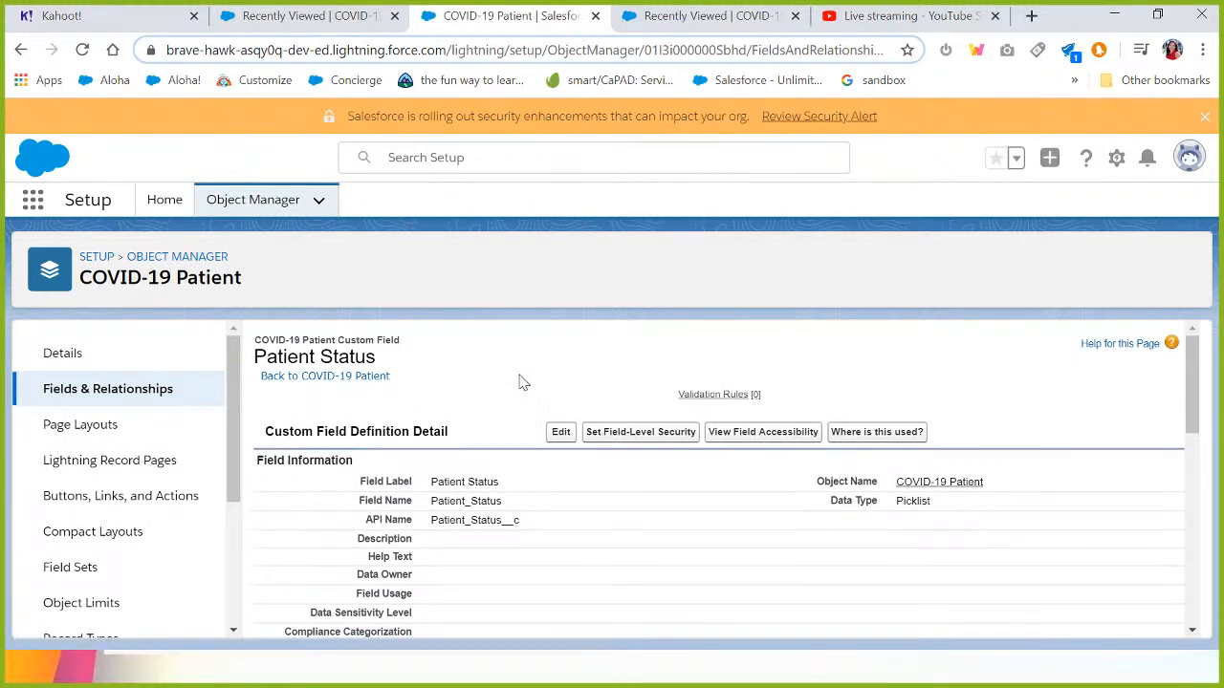
{"action": "scroll", "coordinate": [523, 382], "scroll_direction": "down", "scroll_amount": 5}
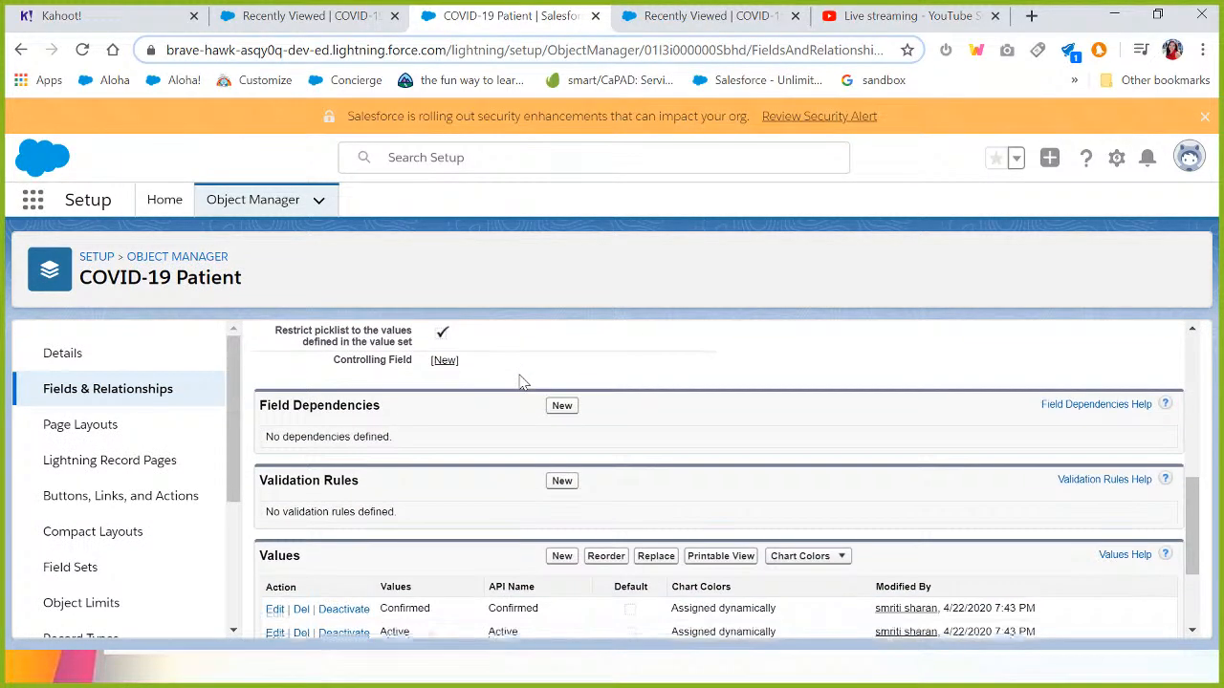
{"action": "scroll", "coordinate": [523, 382], "scroll_direction": "down", "scroll_amount": 2}
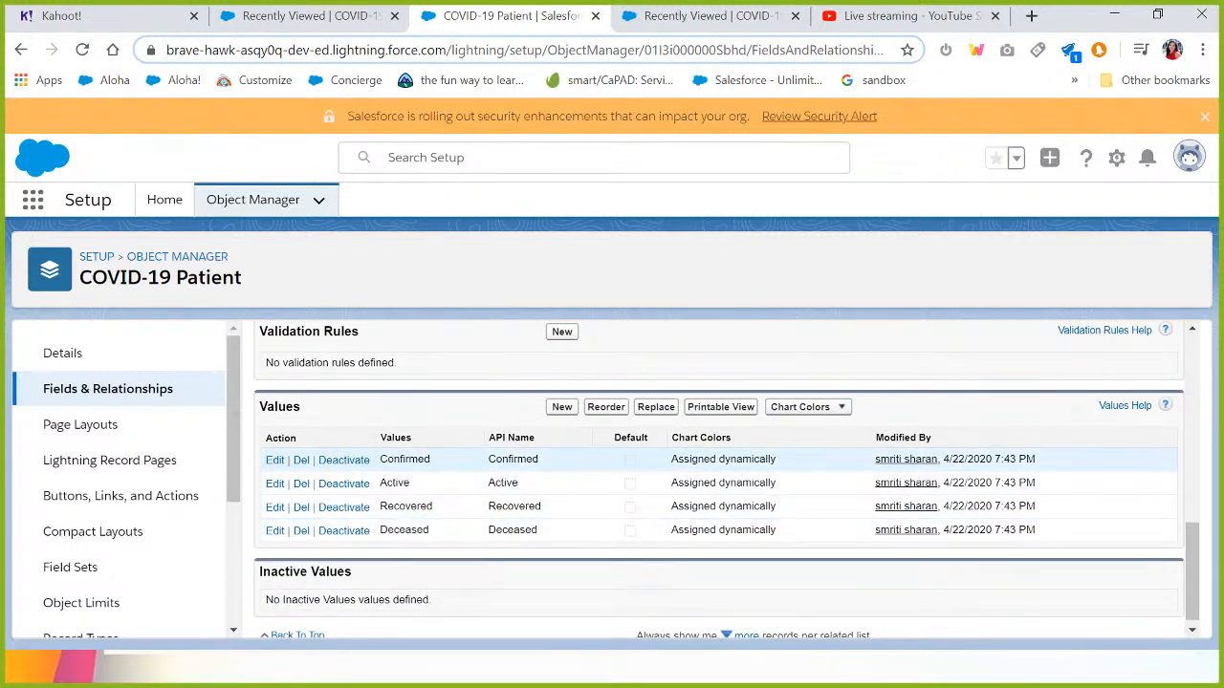
- Try moving Active above Confirmed in the Patient Status value order, and return to Fields & Relationships without saving
{"action": "left_click", "coordinate": [602, 409]}
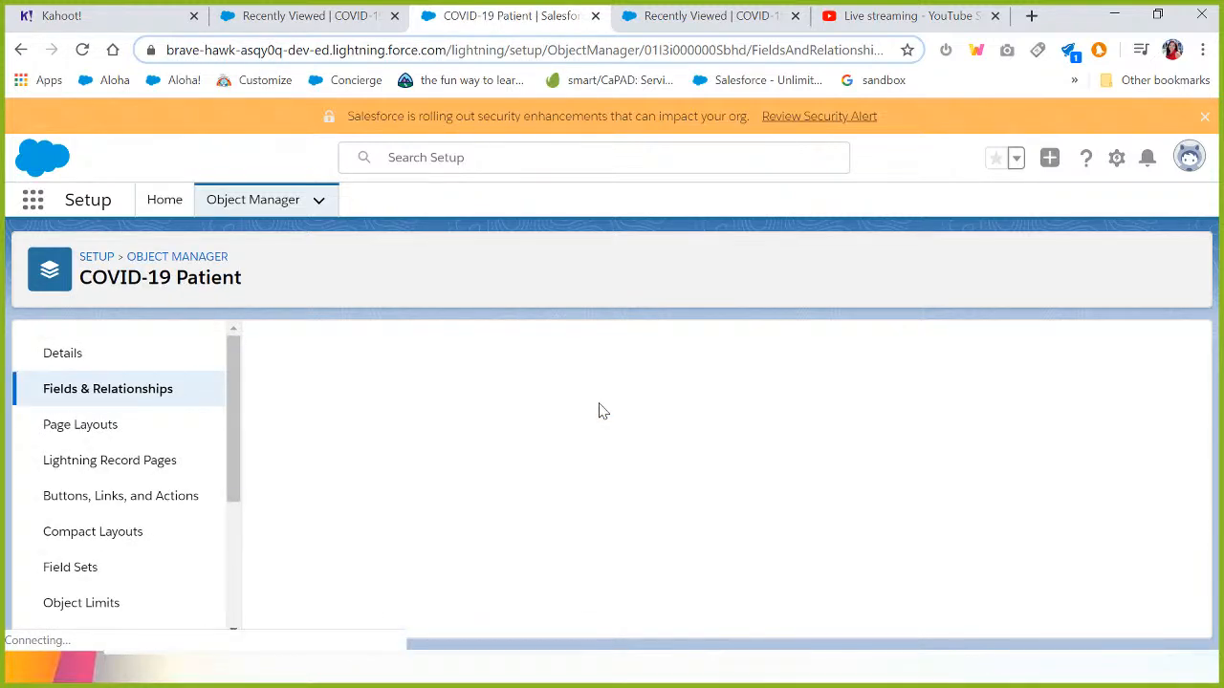
{"action": "scroll", "coordinate": [605, 588], "scroll_direction": "down", "scroll_amount": 1}
{"action": "left_click", "coordinate": [469, 432]}
{"action": "left_click", "coordinate": [548, 499]}
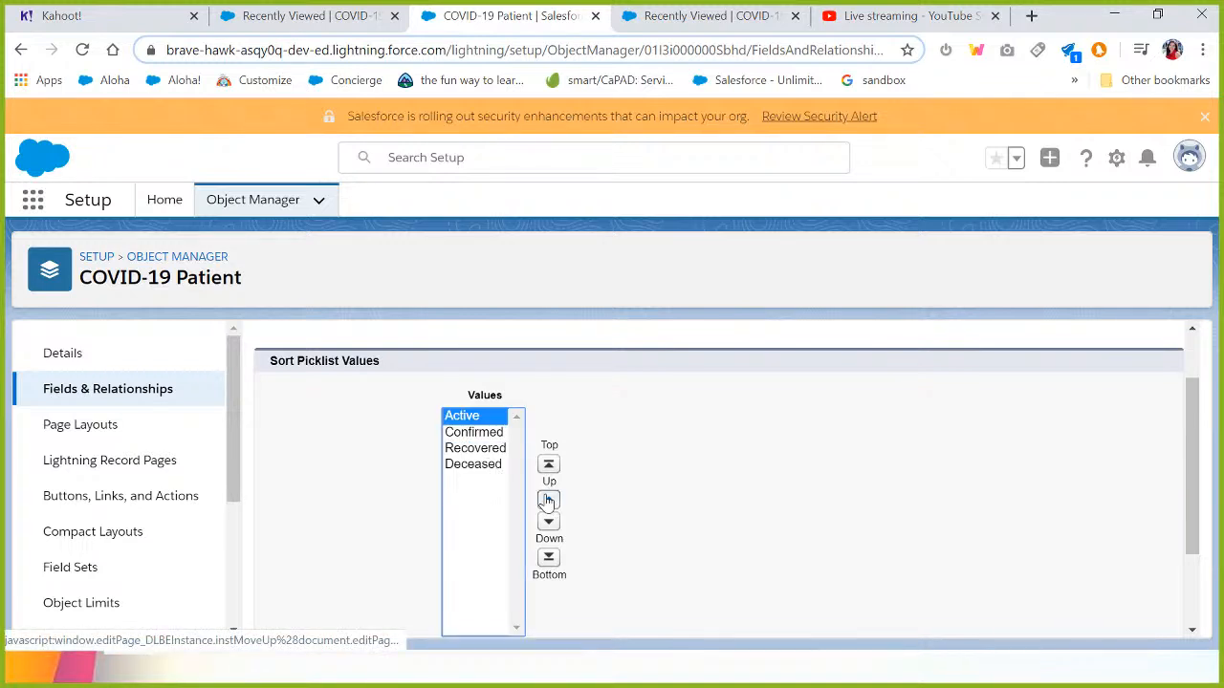
{"action": "left_click", "coordinate": [86, 390]}
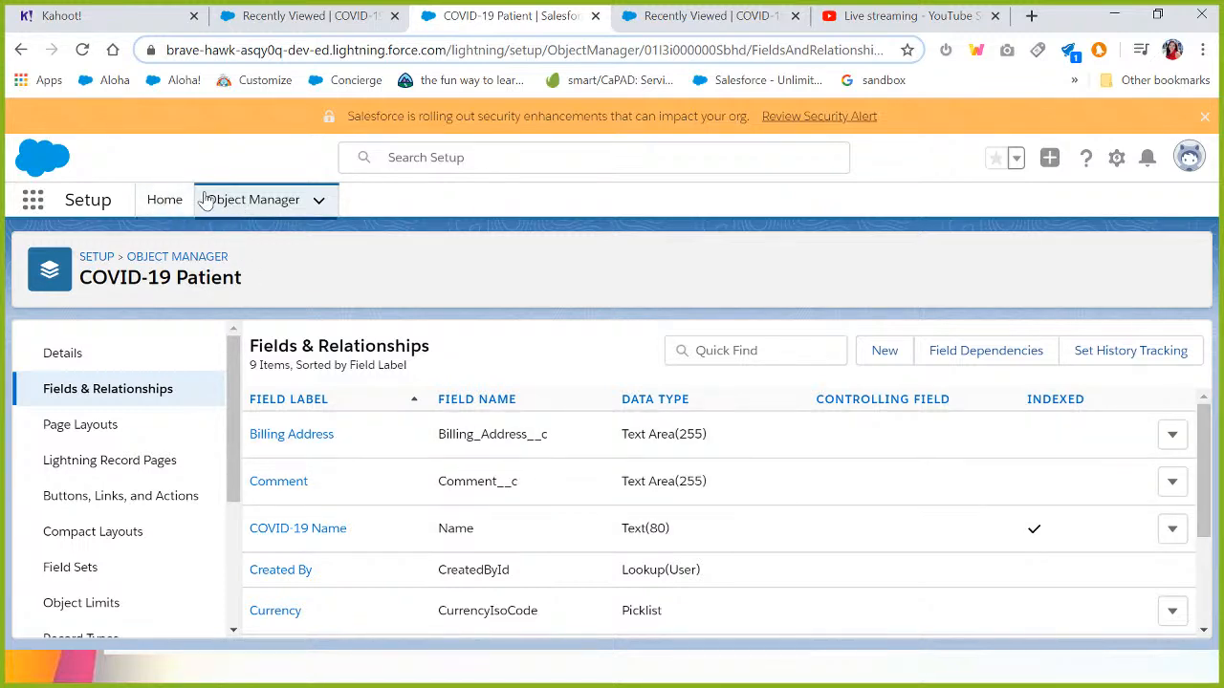
- In the COVID-19 Patients browser tab, open a new patient record form and reload the page
{"action": "left_click", "coordinate": [275, 17]}
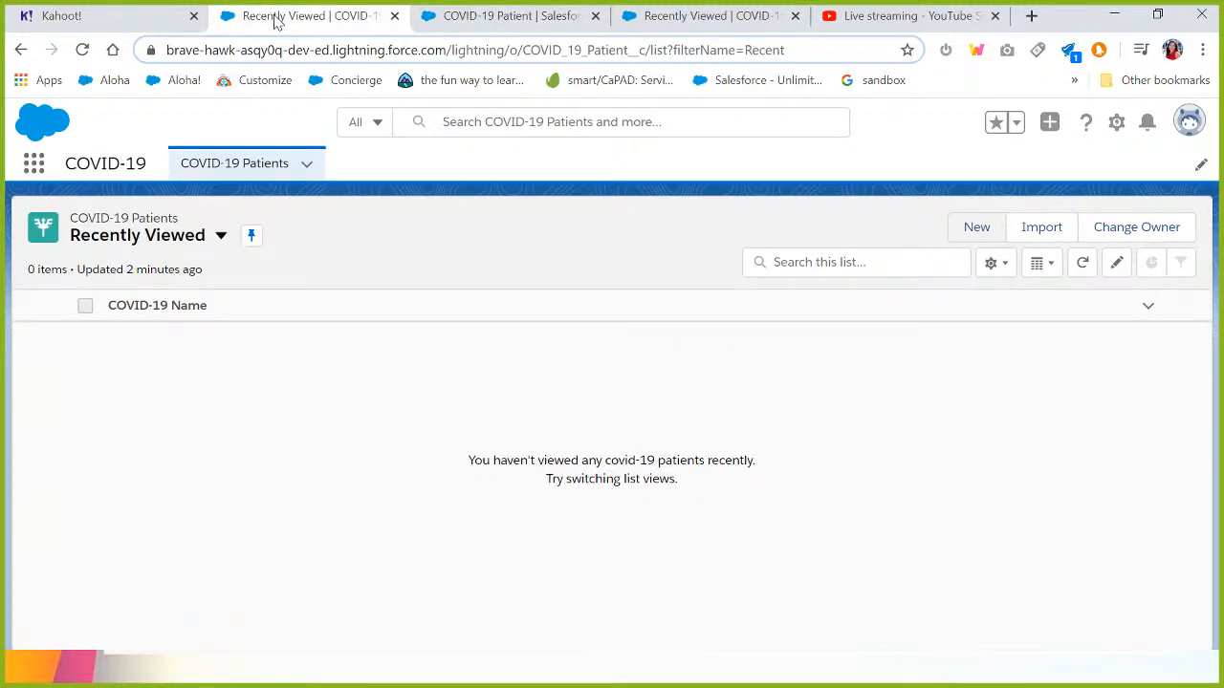
{"action": "left_click", "coordinate": [975, 229]}
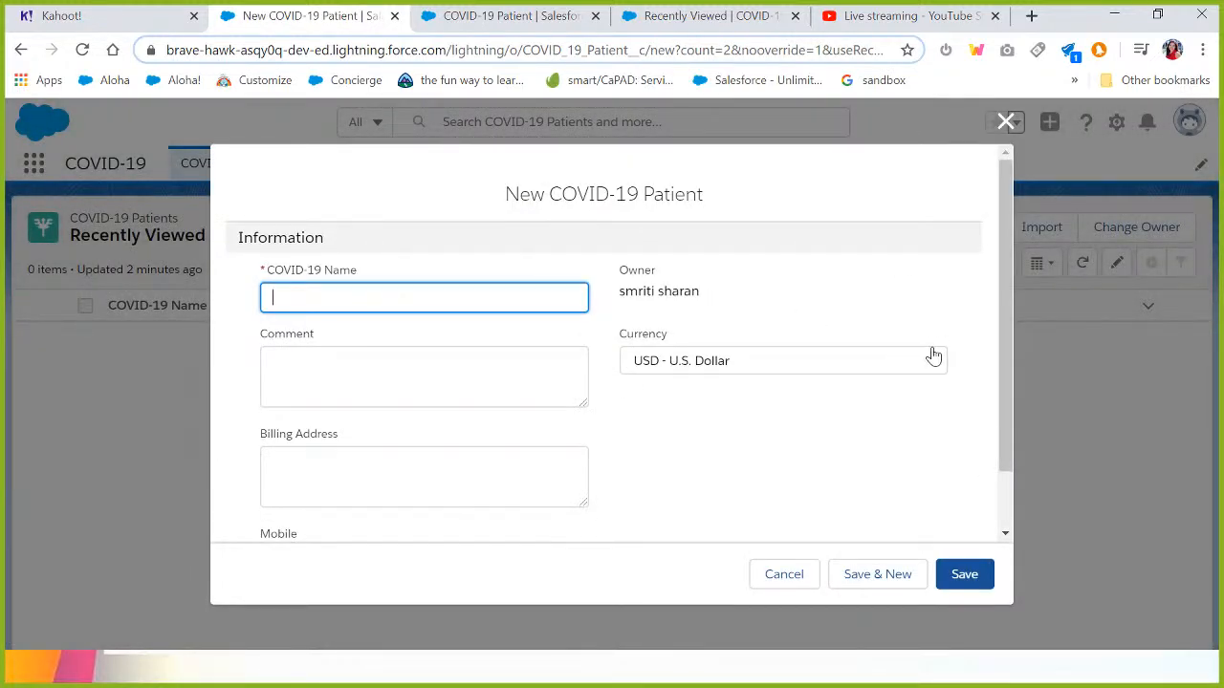
{"action": "left_click_drag", "start_coordinate": [1013, 371], "coordinate": [1008, 536]}
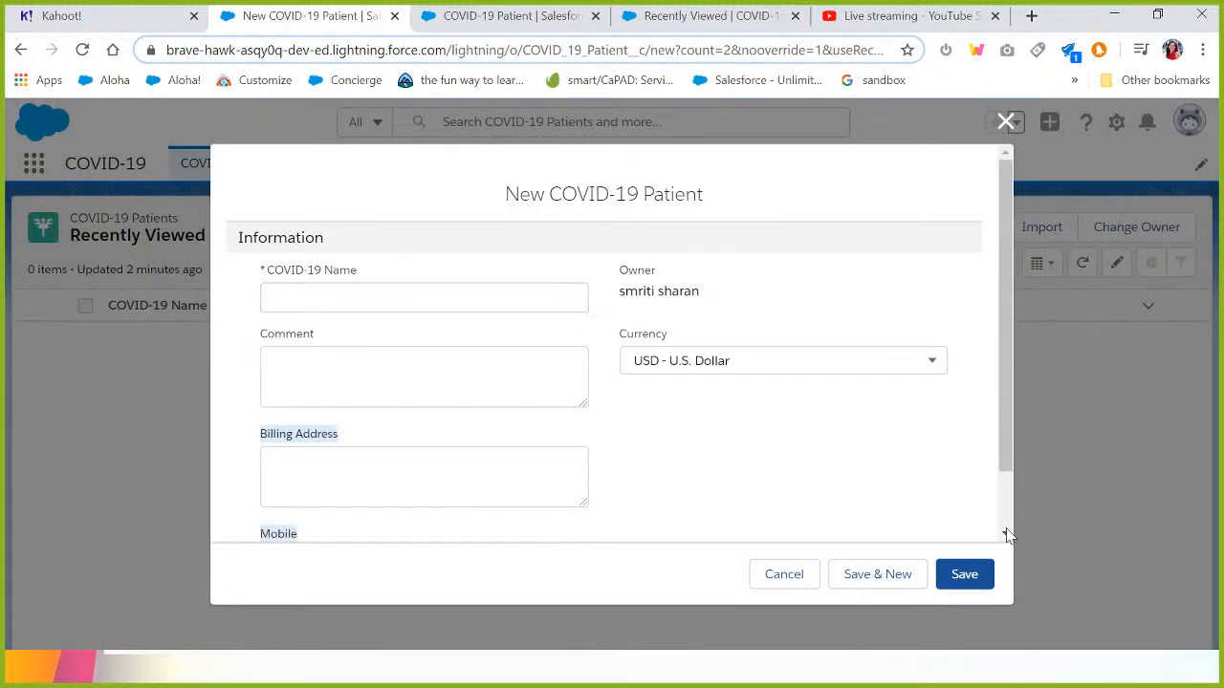
{"action": "left_click", "coordinate": [642, 50]}
{"action": "key", "text": "Return"}
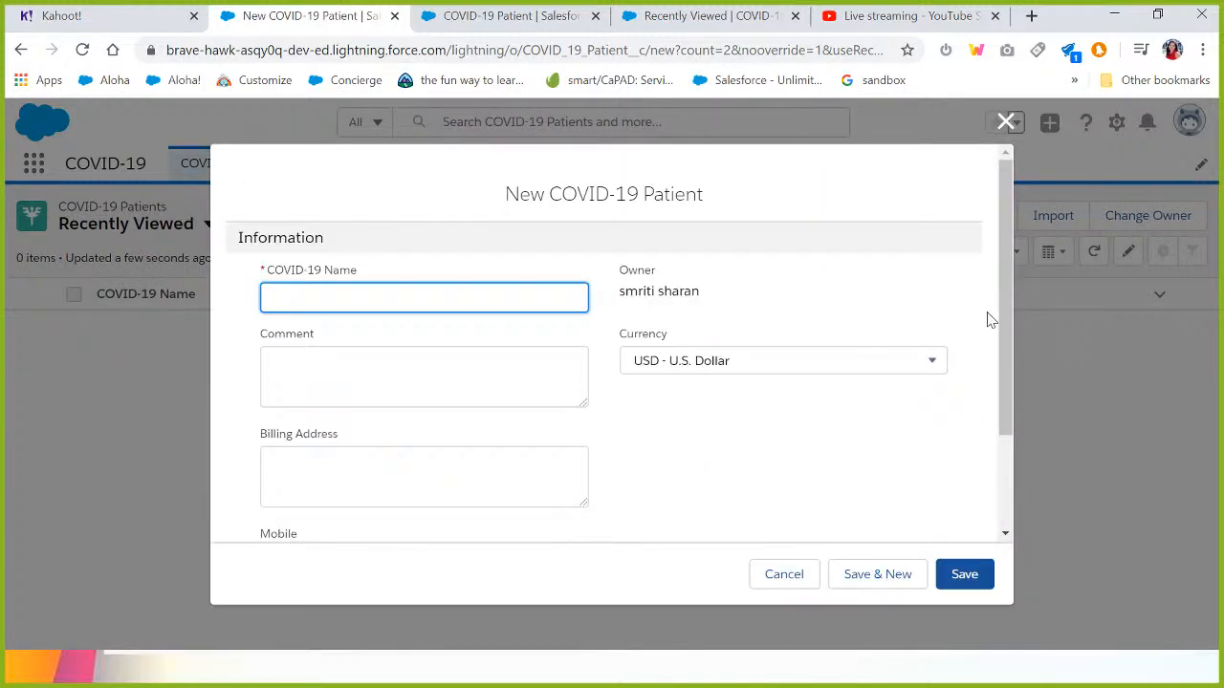
- Set Patient Status to Active, enter the patient's name as COVID-19 Name and save the new record
{"action": "left_click_drag", "start_coordinate": [1009, 328], "coordinate": [1022, 454]}
{"action": "left_click", "coordinate": [484, 505]}
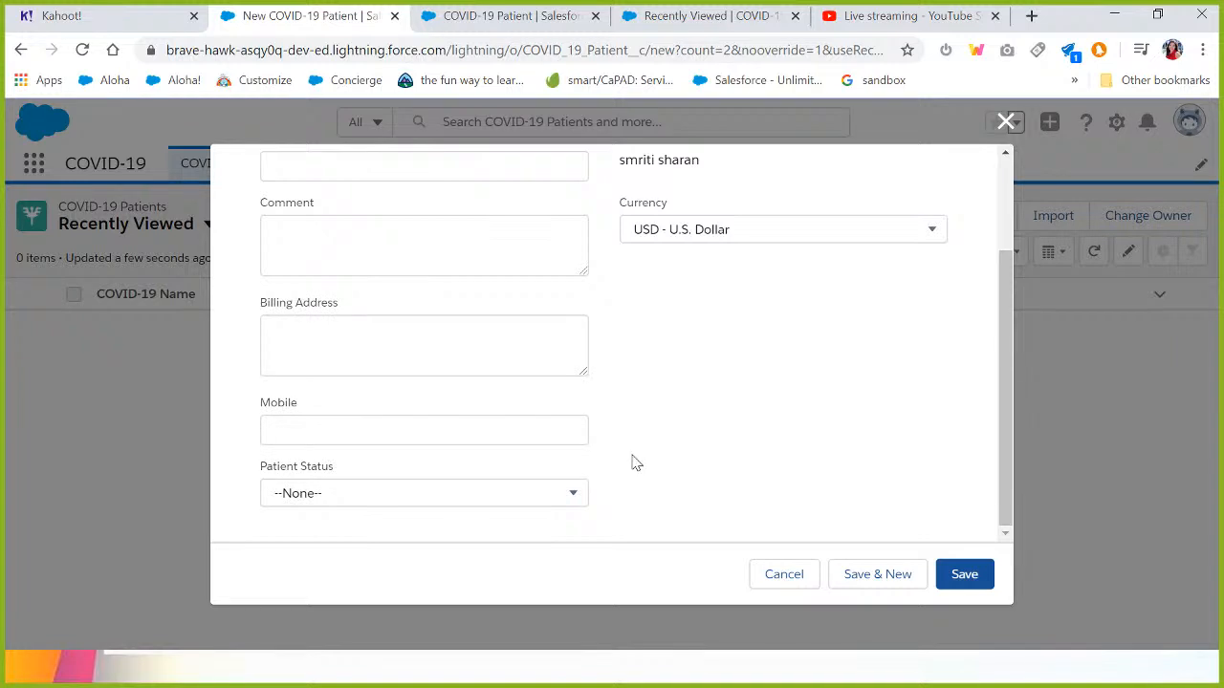
{"action": "left_click", "coordinate": [303, 498]}
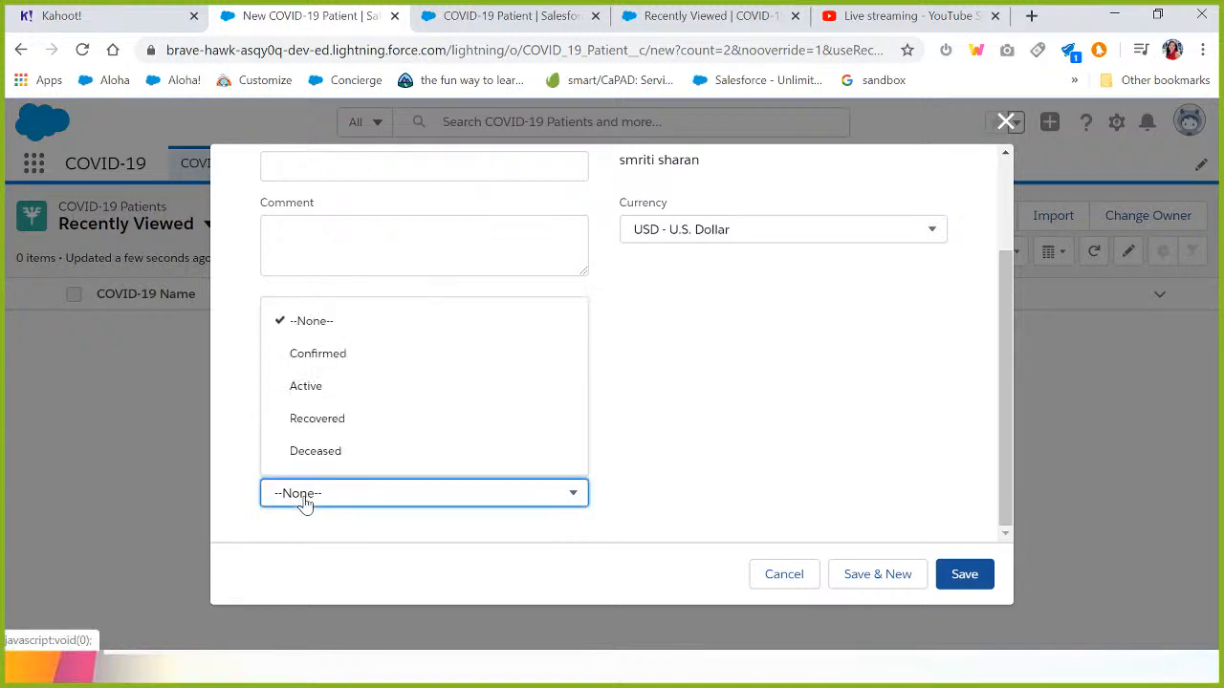
{"action": "left_click", "coordinate": [303, 385]}
{"action": "left_click_drag", "start_coordinate": [1006, 430], "coordinate": [979, 292]}
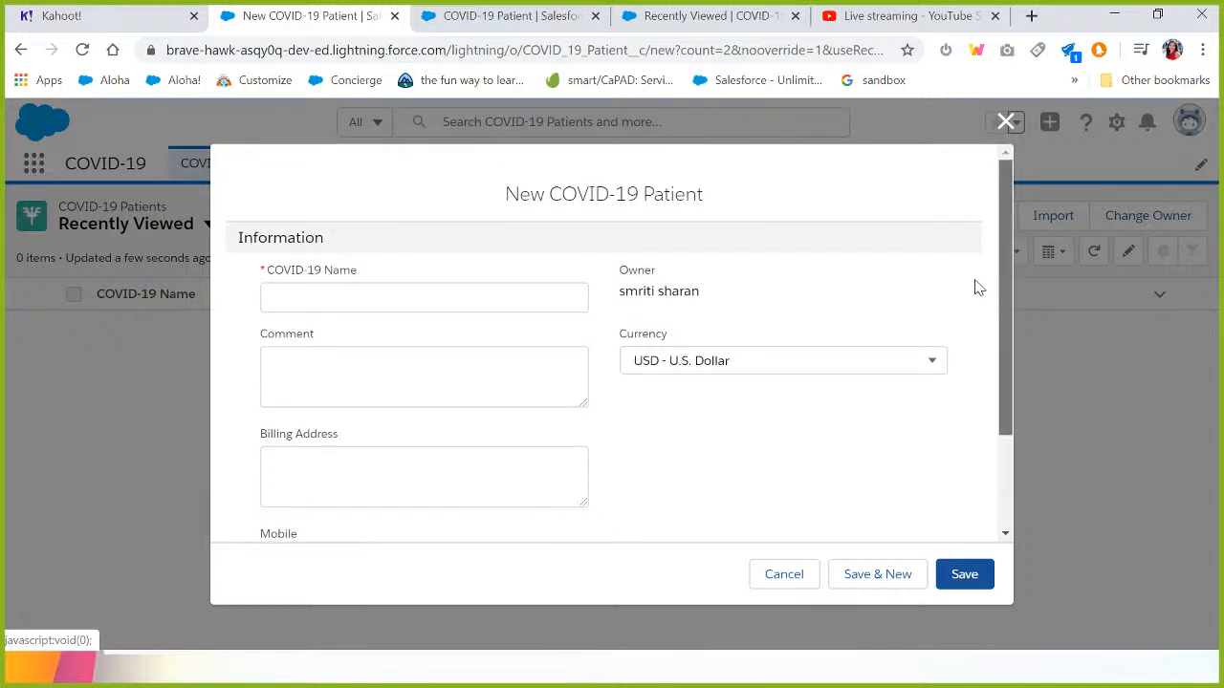
{"action": "left_click", "coordinate": [454, 291]}
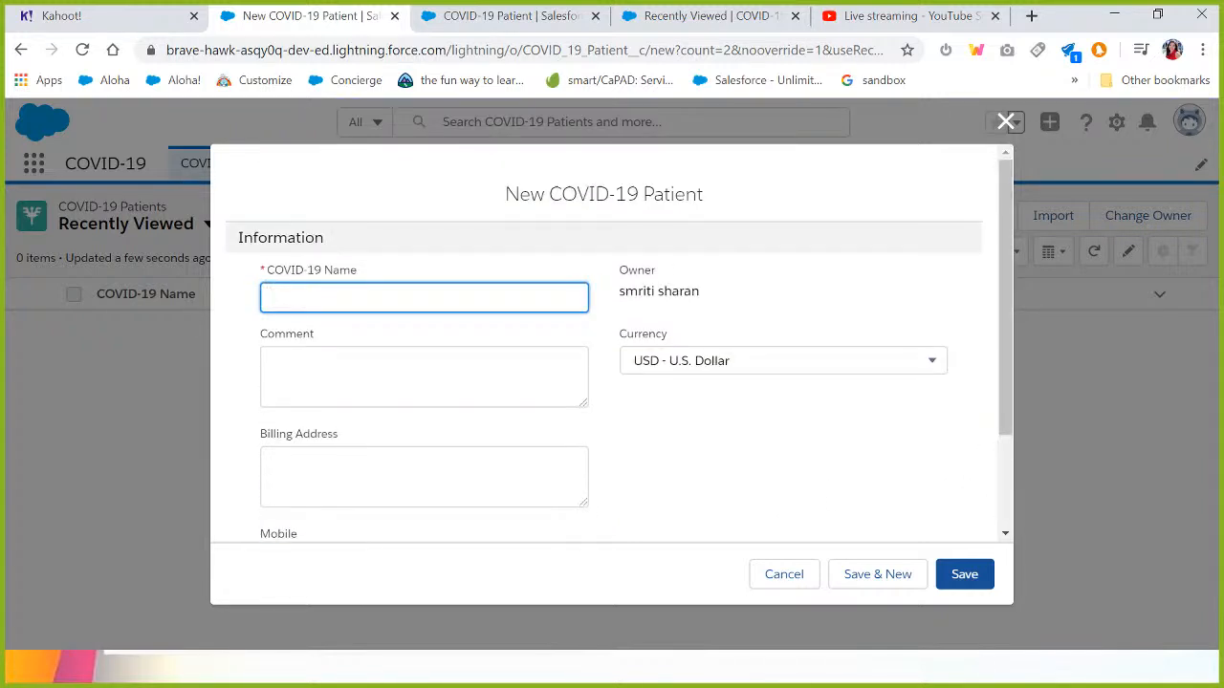
{"action": "type", "text": "Roham"}
{"action": "left_click", "coordinate": [962, 578]}
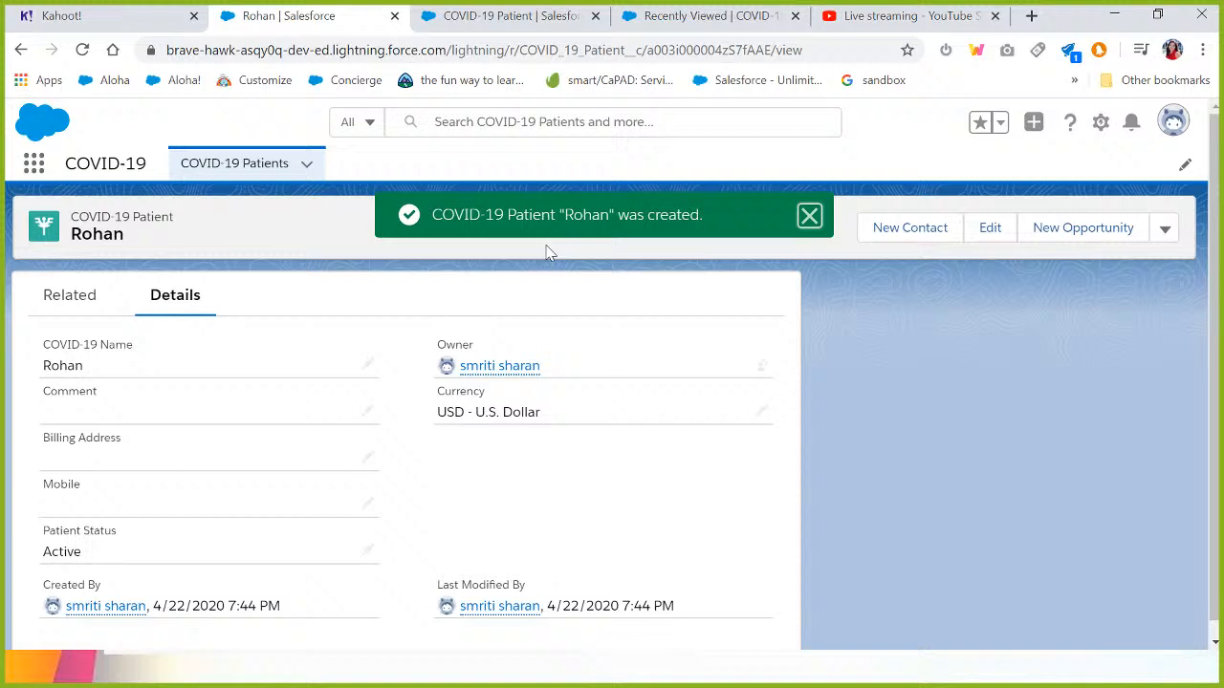
- Dismiss the success notice, view the Patient Status options on the saved record and cancel the edit
{"action": "left_click", "coordinate": [809, 216]}
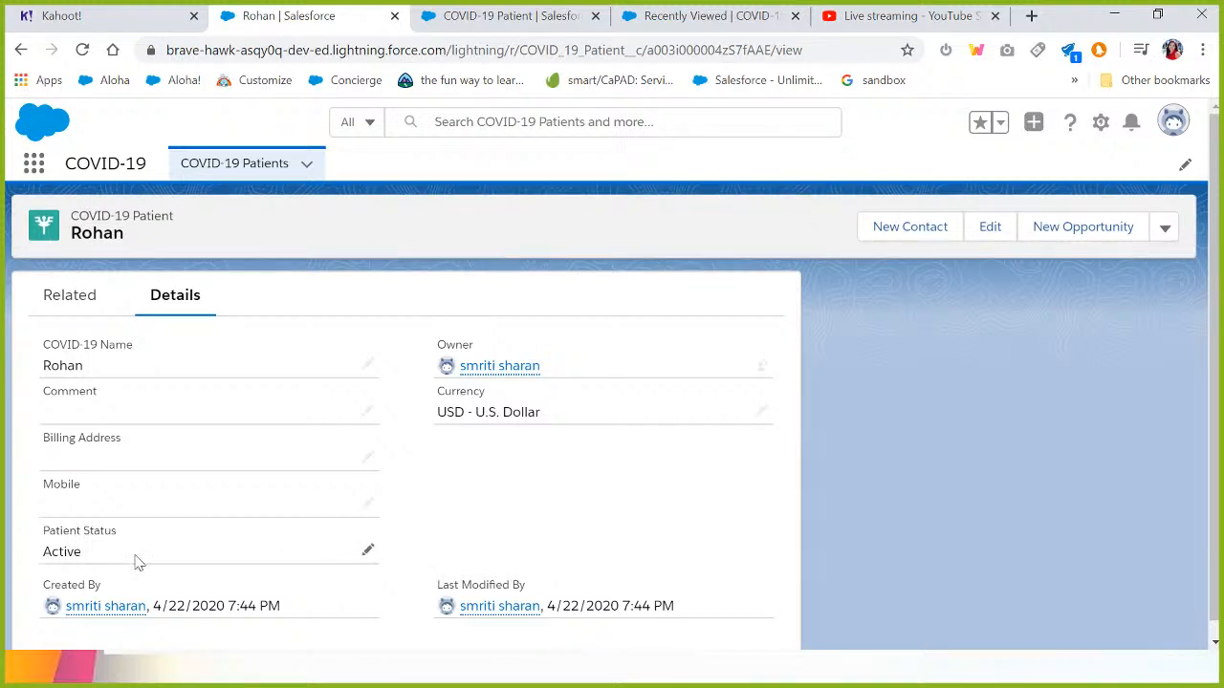
{"action": "left_click", "coordinate": [368, 551]}
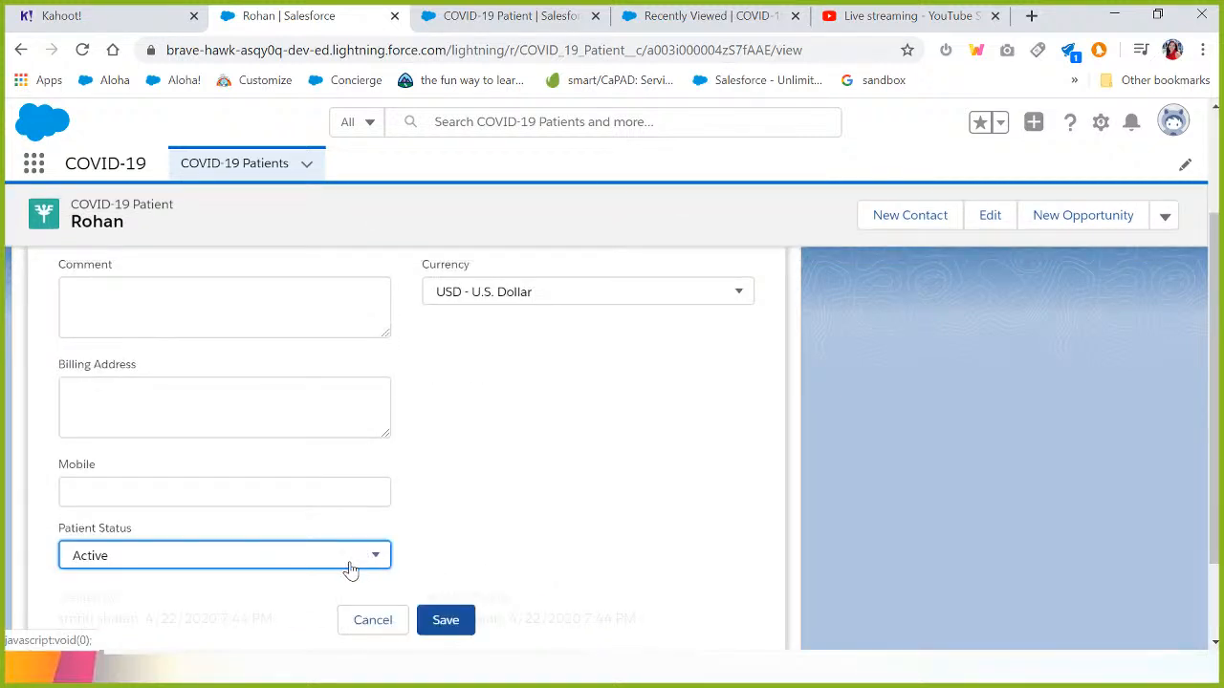
{"action": "left_click", "coordinate": [353, 572]}
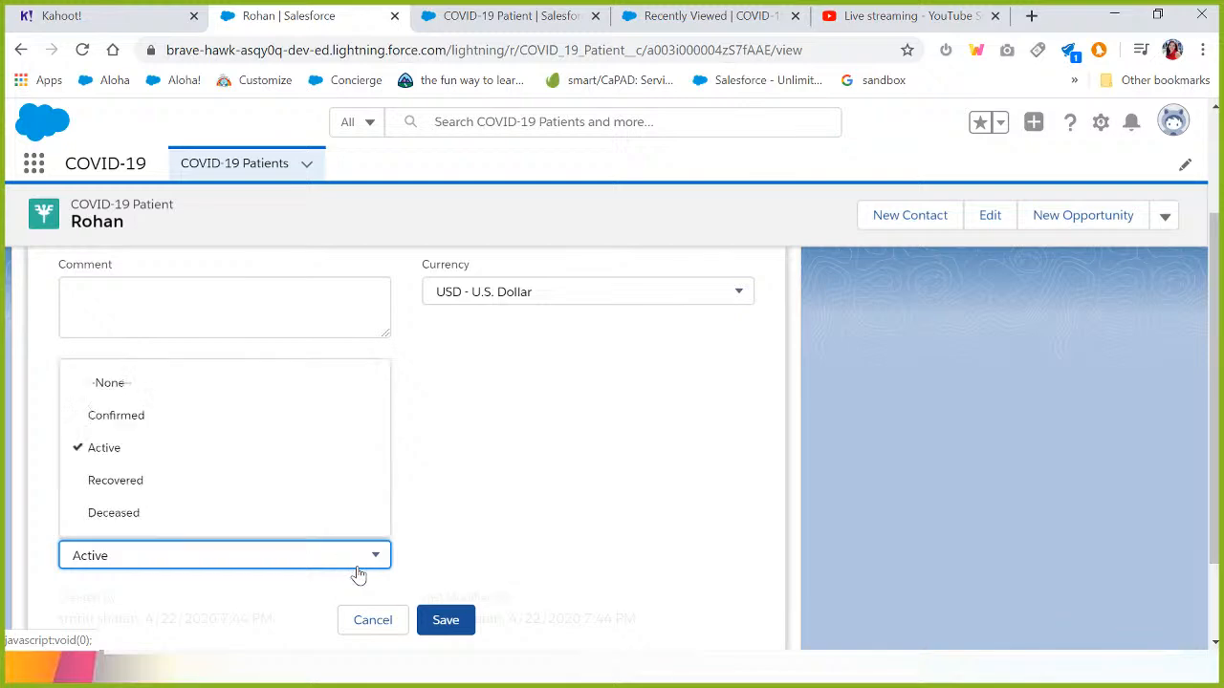
{"action": "left_click", "coordinate": [373, 621]}
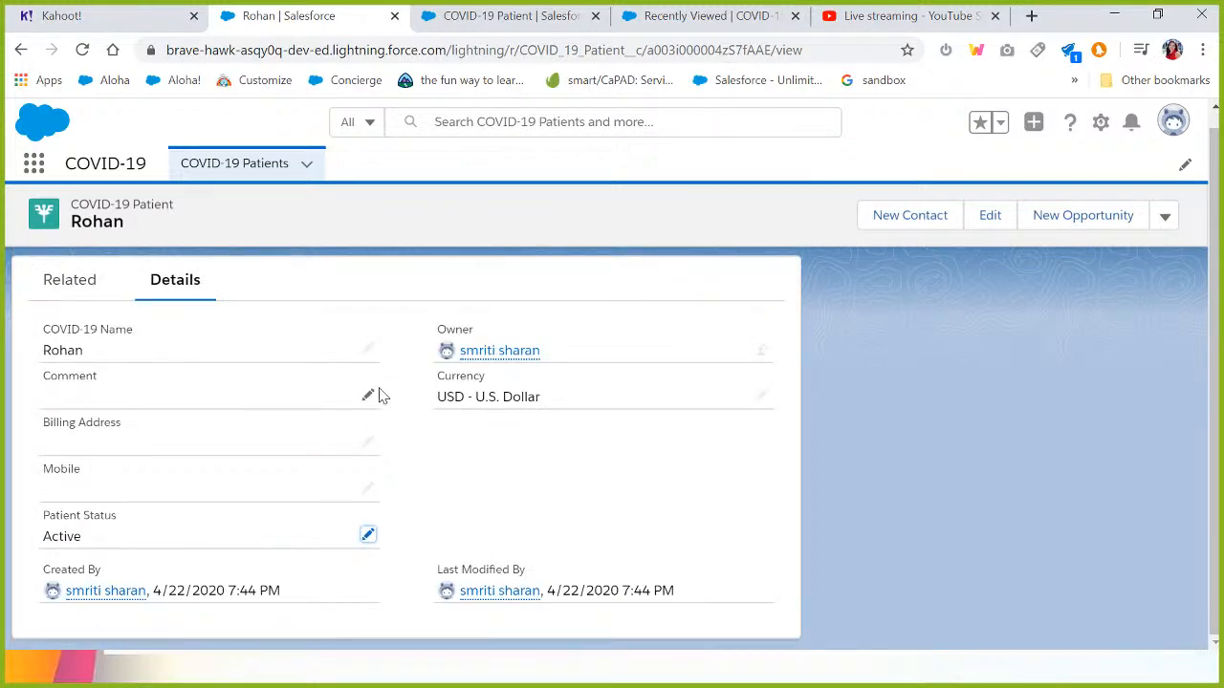
- Switch to the PowerPoint slide show and advance to the Custom Multi-Select Picklist slide
{"action": "key", "text": "alt+Tab"}
{"action": "key", "text": "alt+Tab"}
{"action": "key", "text": "alt+shift+Tab"}
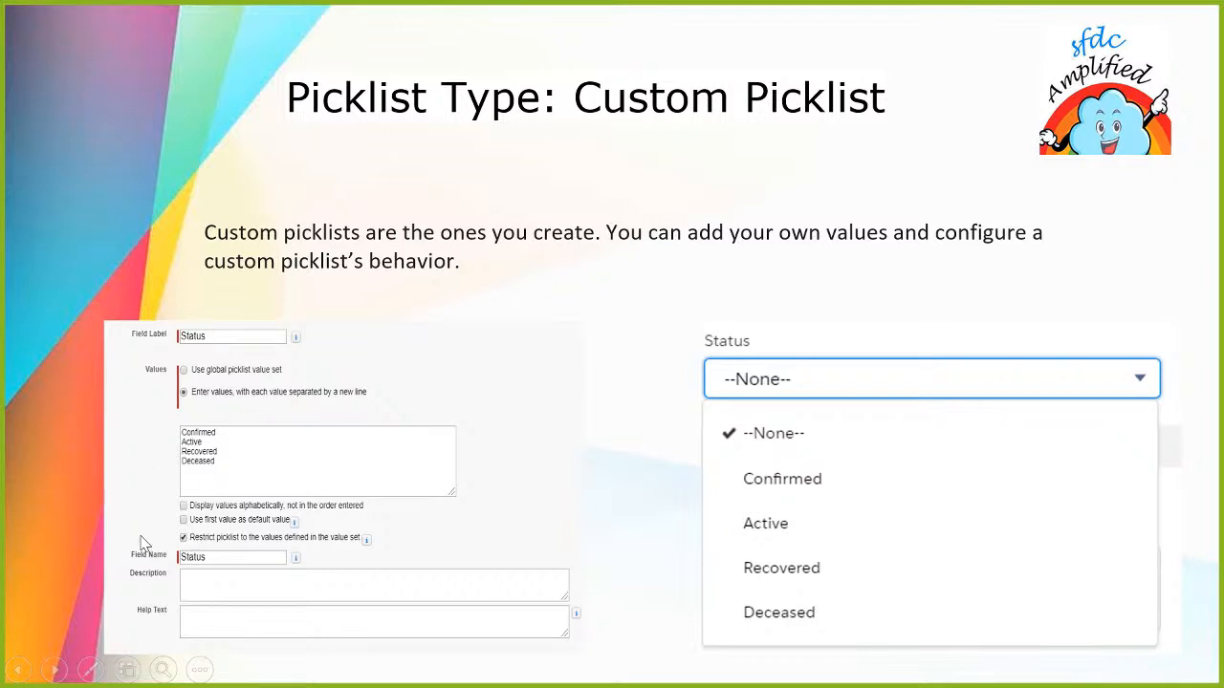
{"action": "left_click", "coordinate": [748, 639]}
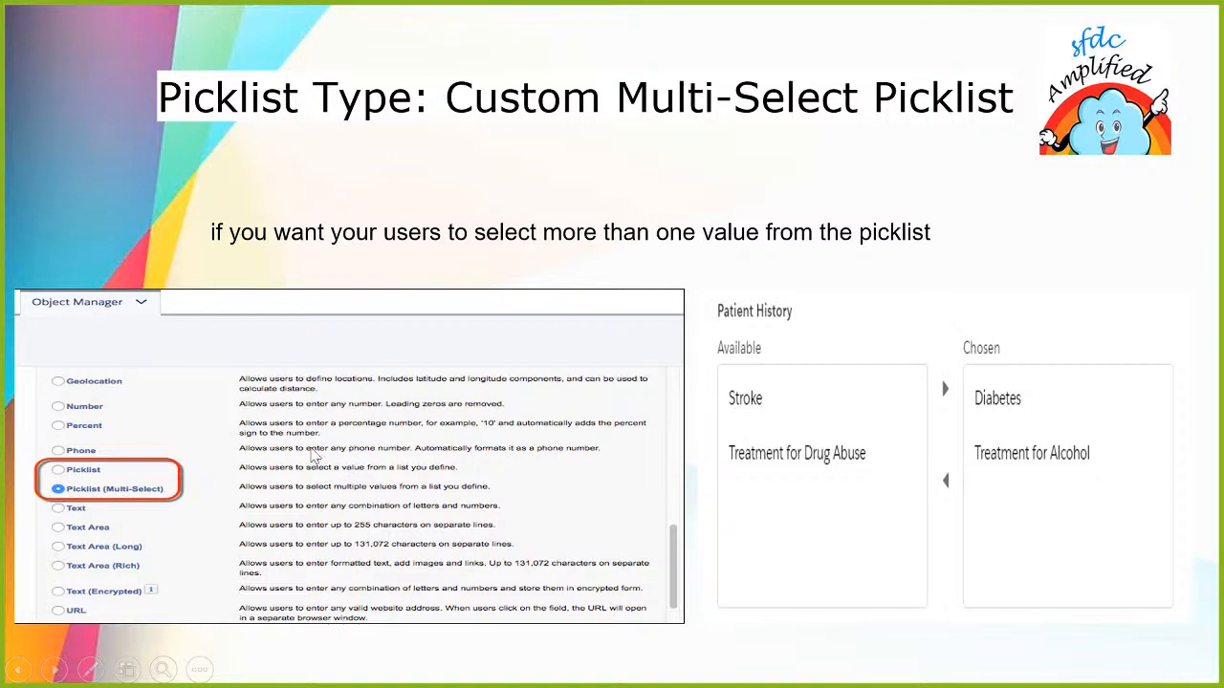
- Switch back to Chrome, look through the COVID-19 Patient setup and list tabs, and return to the saved patient record
{"action": "key", "text": "alt+Tab"}
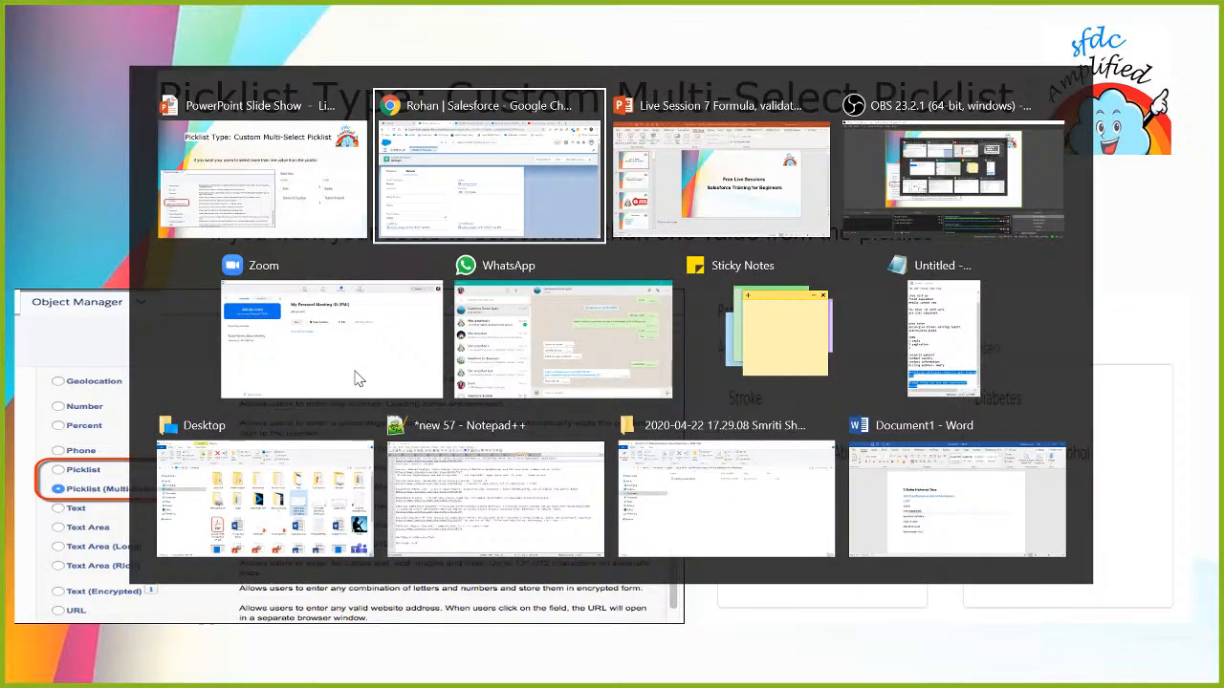
{"action": "key", "text": "alt+shift+Tab"}
{"action": "key", "text": "alt+Tab"}
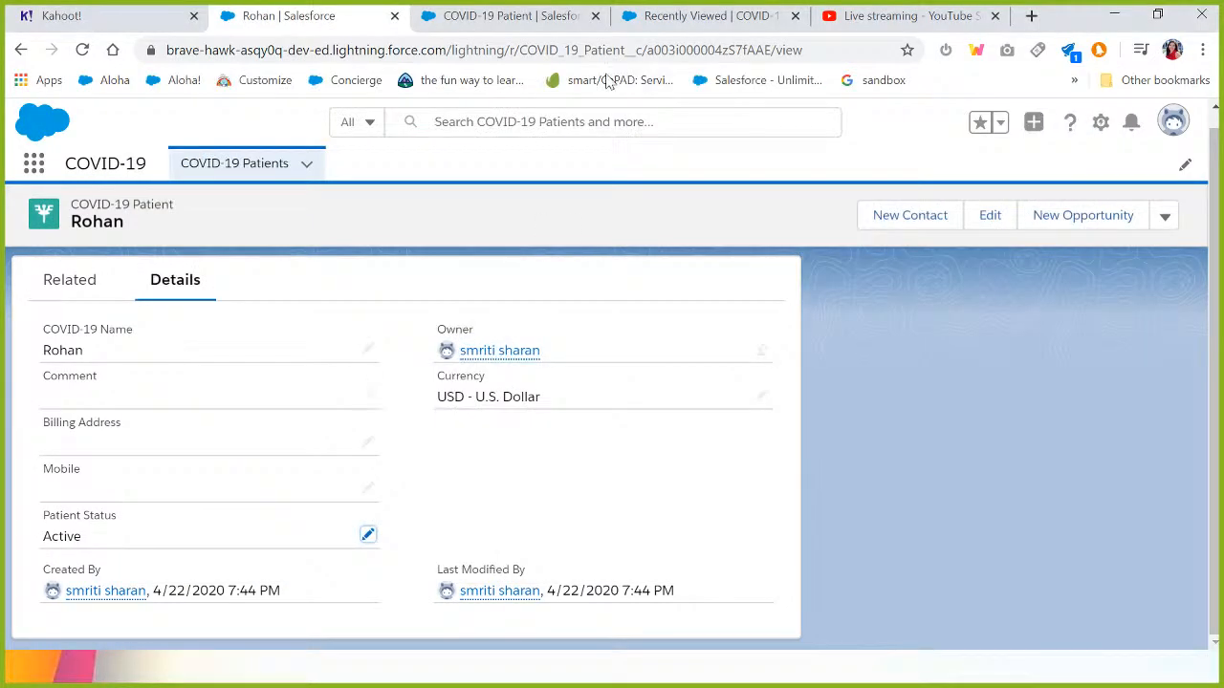
{"action": "left_click", "coordinate": [510, 21]}
{"action": "left_click", "coordinate": [656, 23]}
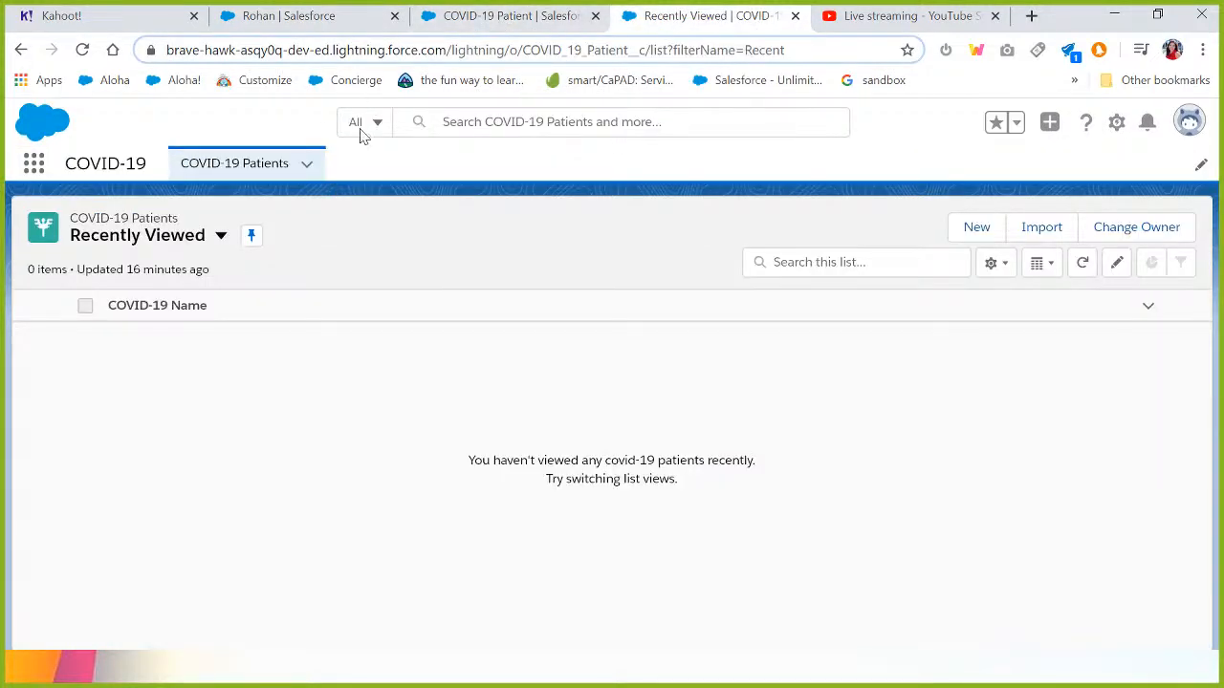
{"action": "left_click", "coordinate": [325, 19]}
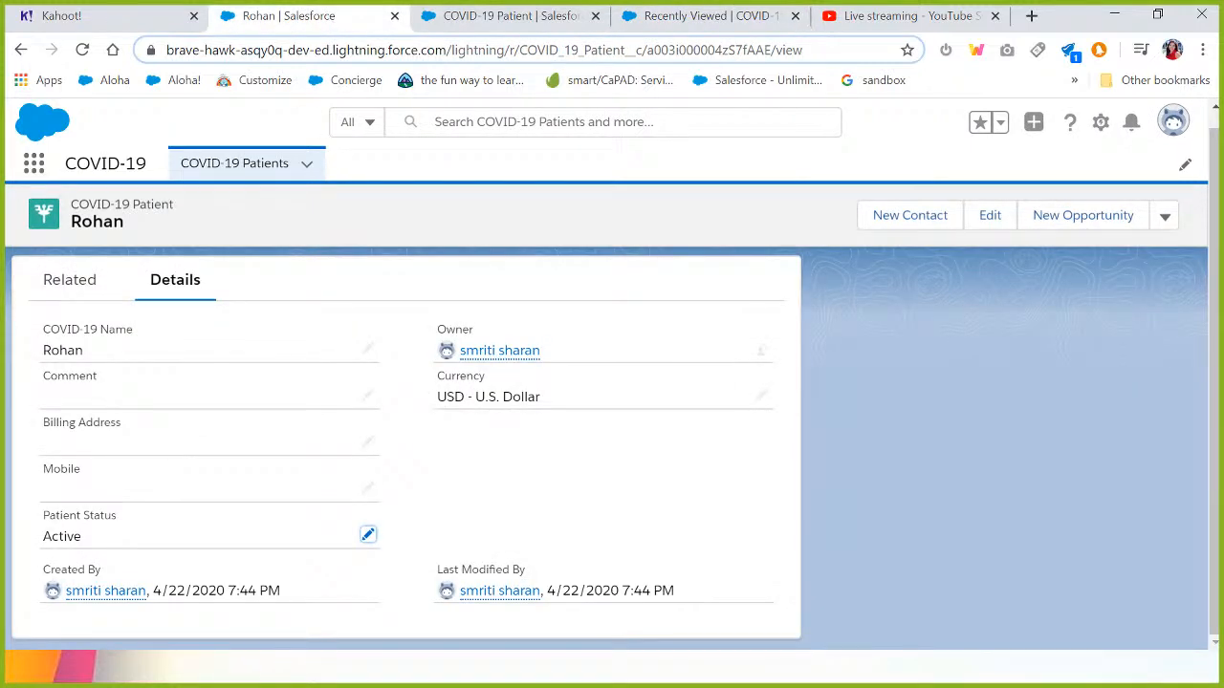
- Start a new custom field on the COVID-19 Patient object and choose the Picklist (Multi-Select) data type
{"action": "left_click", "coordinate": [469, 22]}
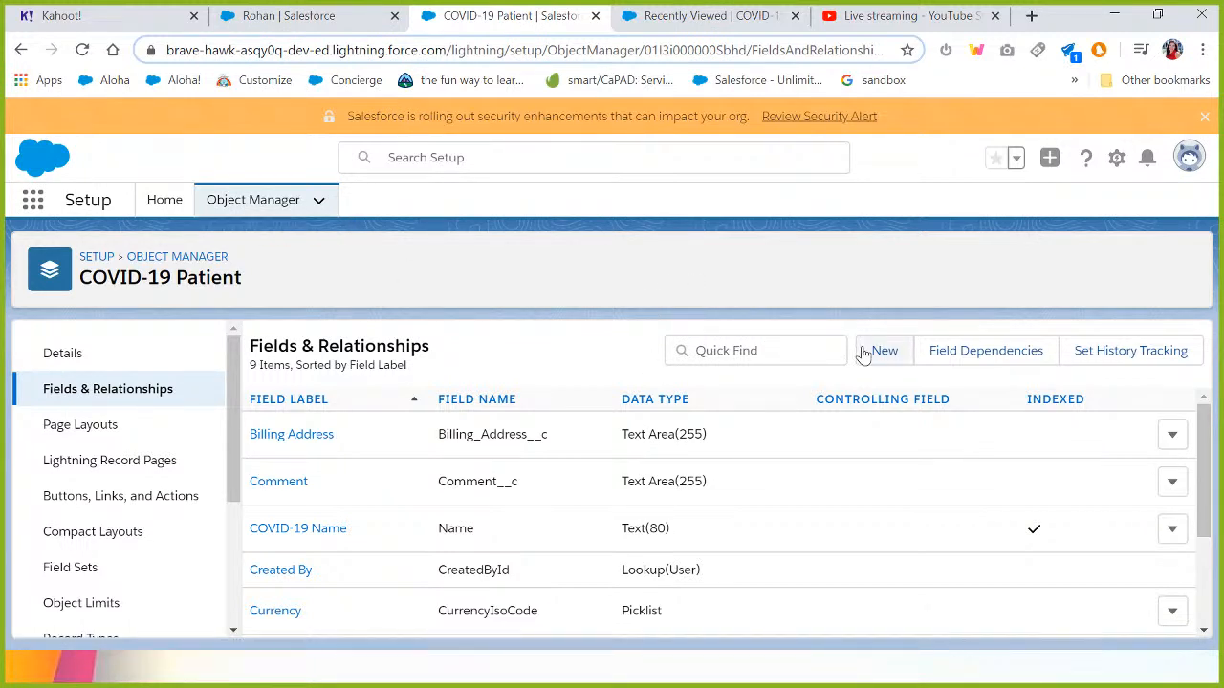
{"action": "left_click", "coordinate": [900, 355]}
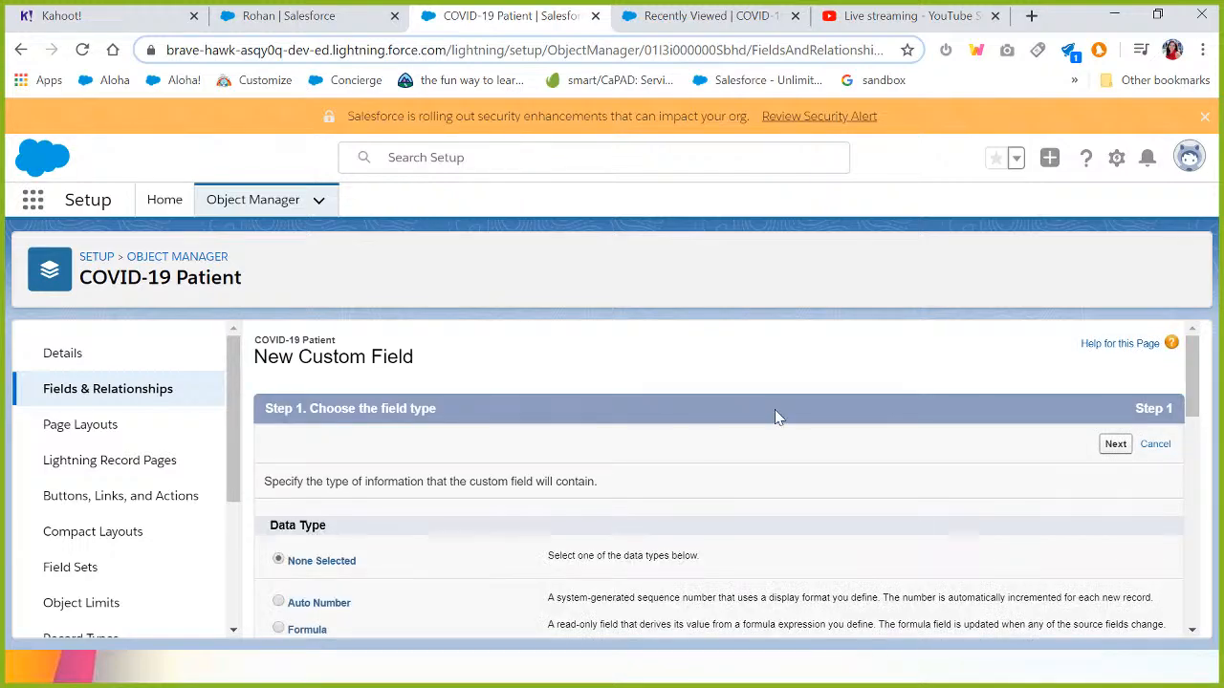
{"action": "left_click_drag", "start_coordinate": [1193, 384], "coordinate": [1223, 557]}
{"action": "left_click_drag", "start_coordinate": [581, 498], "coordinate": [547, 497]}
{"action": "left_click", "coordinate": [776, 488]}
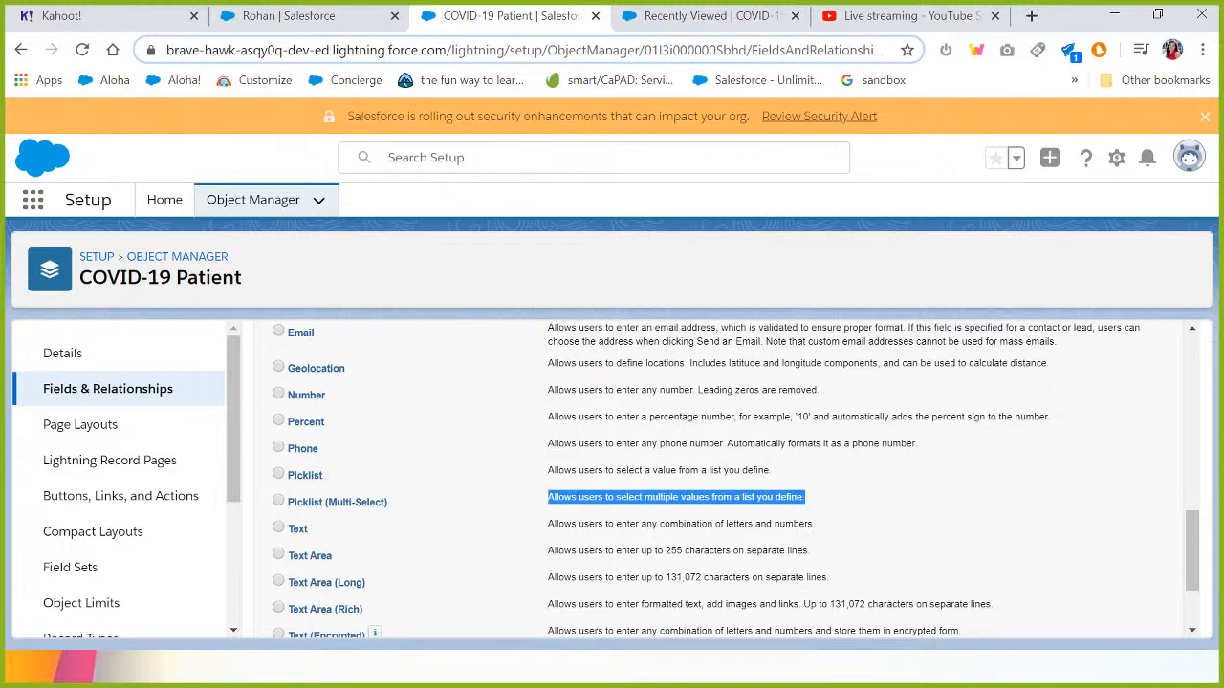
{"action": "left_click", "coordinate": [285, 507]}
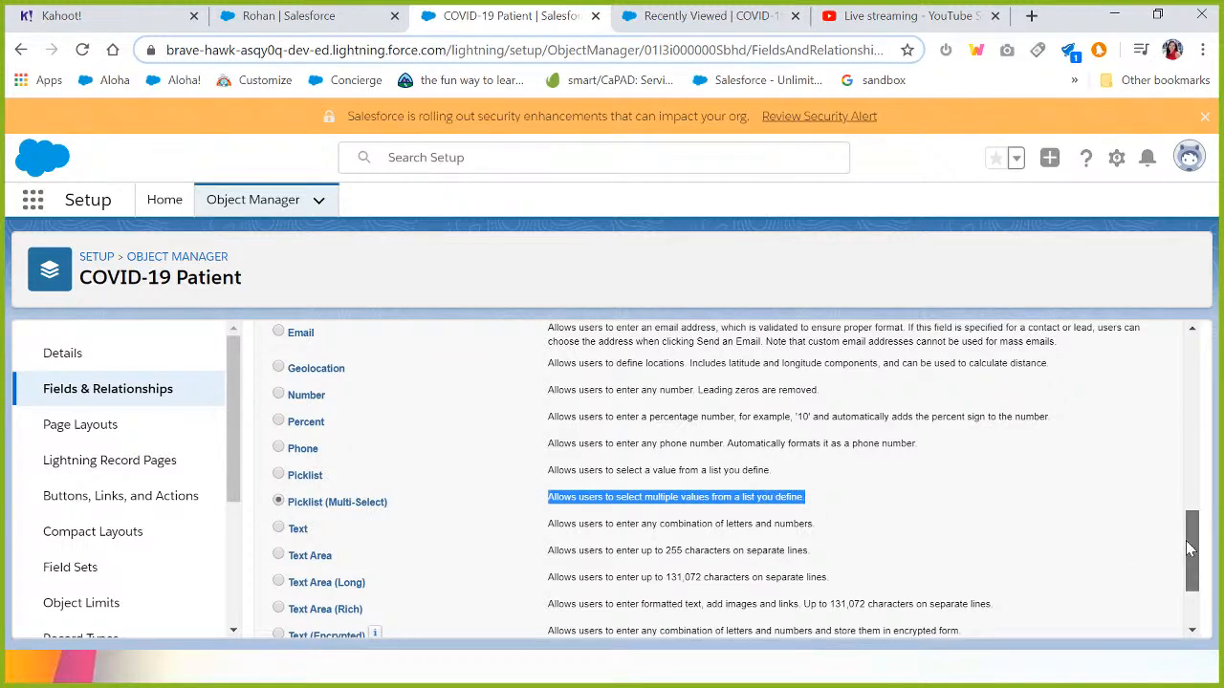
{"action": "scroll", "coordinate": [1182, 594], "scroll_direction": "down", "scroll_amount": 2}
{"action": "left_click", "coordinate": [1115, 617]}
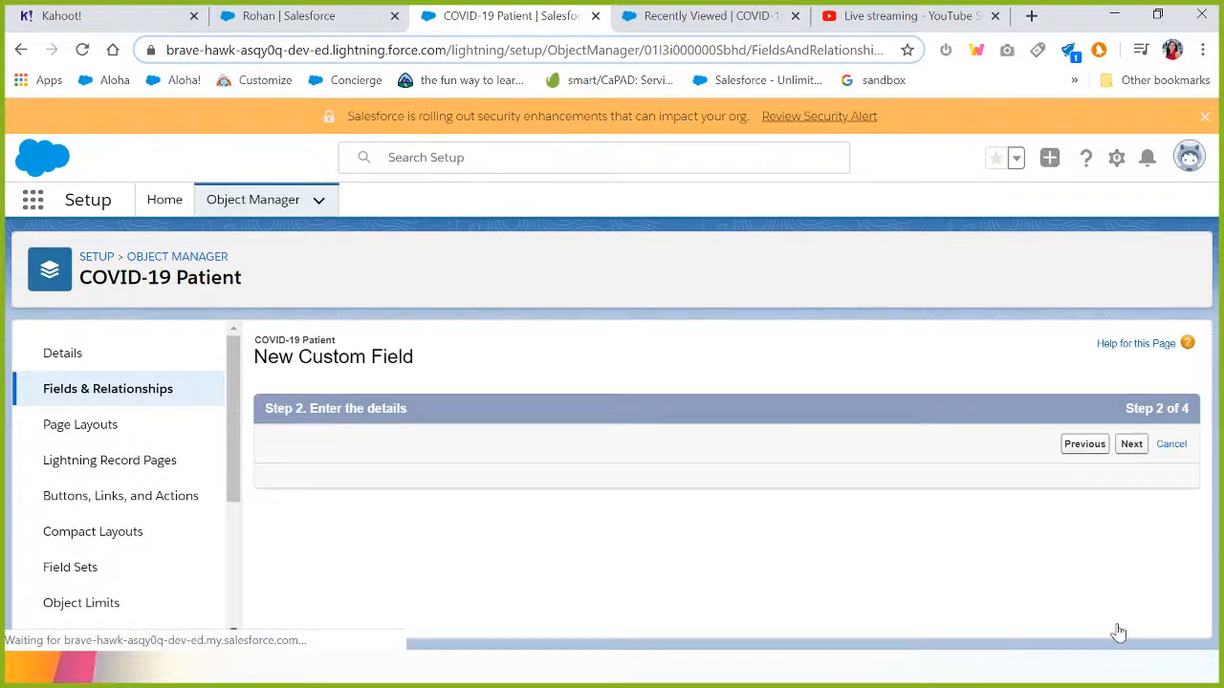
- Check the Custom Multi-Select Picklist slide in PowerPoint, return to Chrome and label the new field Patient History
{"action": "scroll", "coordinate": [823, 598], "scroll_direction": "down", "scroll_amount": 1}
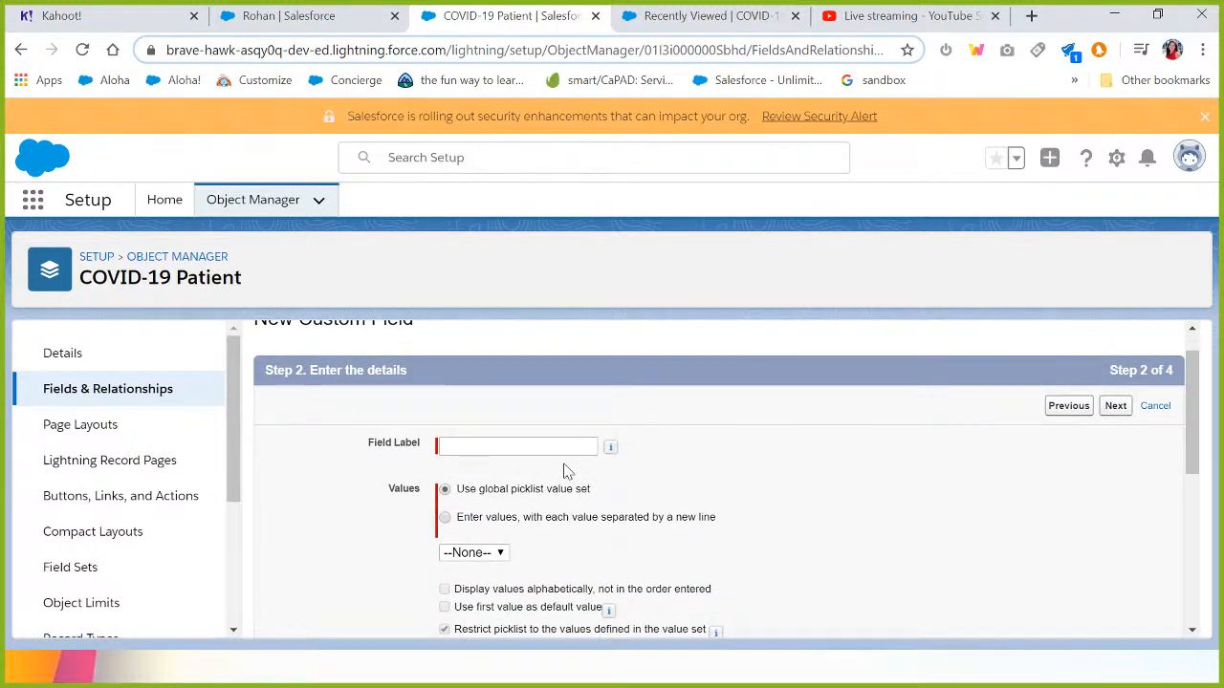
{"action": "left_click", "coordinate": [455, 446]}
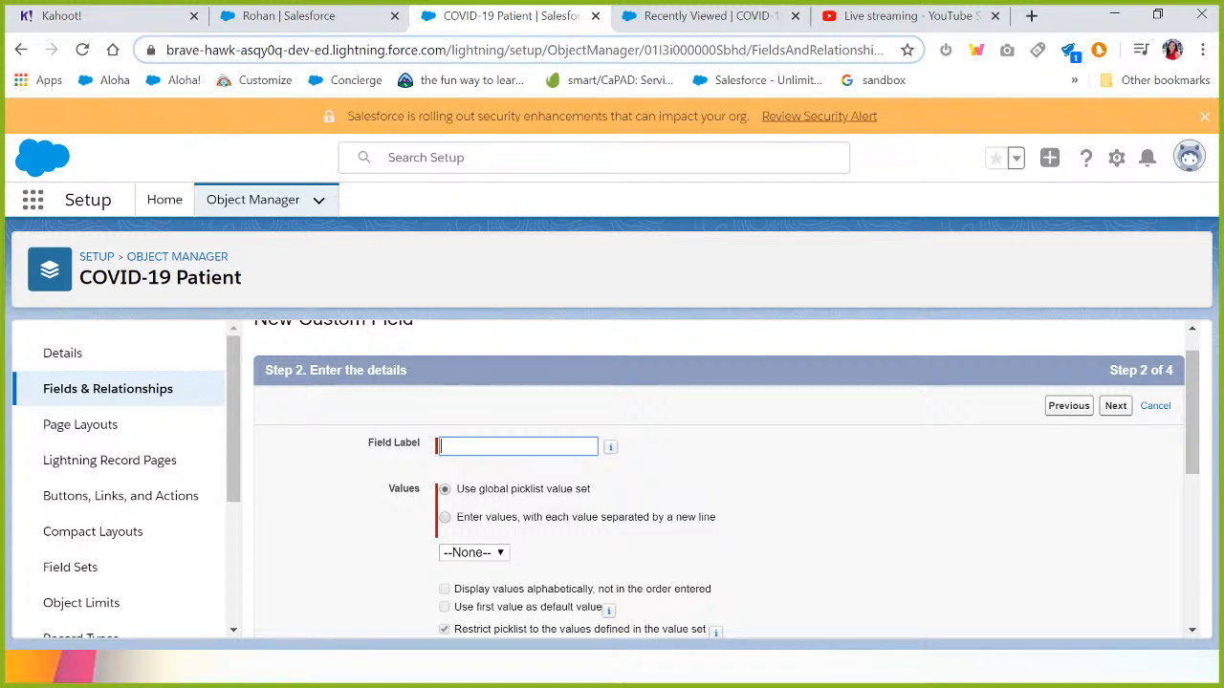
{"action": "key", "text": "alt+Tab"}
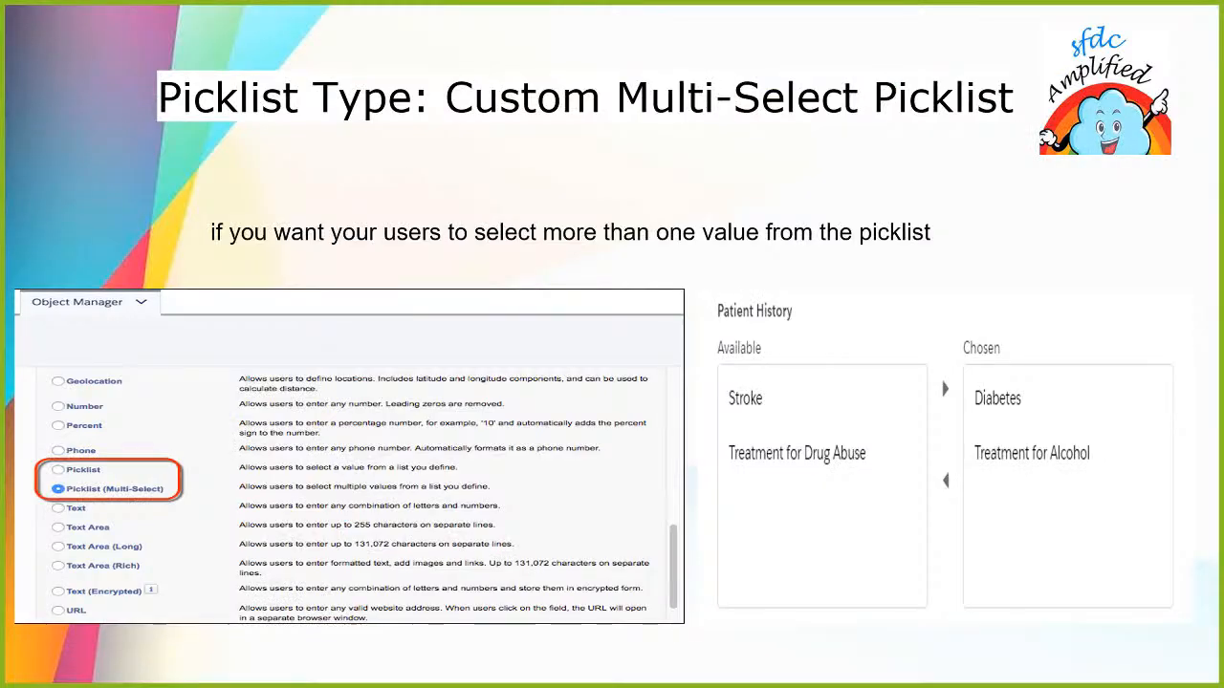
{"action": "key", "text": "Right"}
{"action": "key", "text": "alt+Tab"}
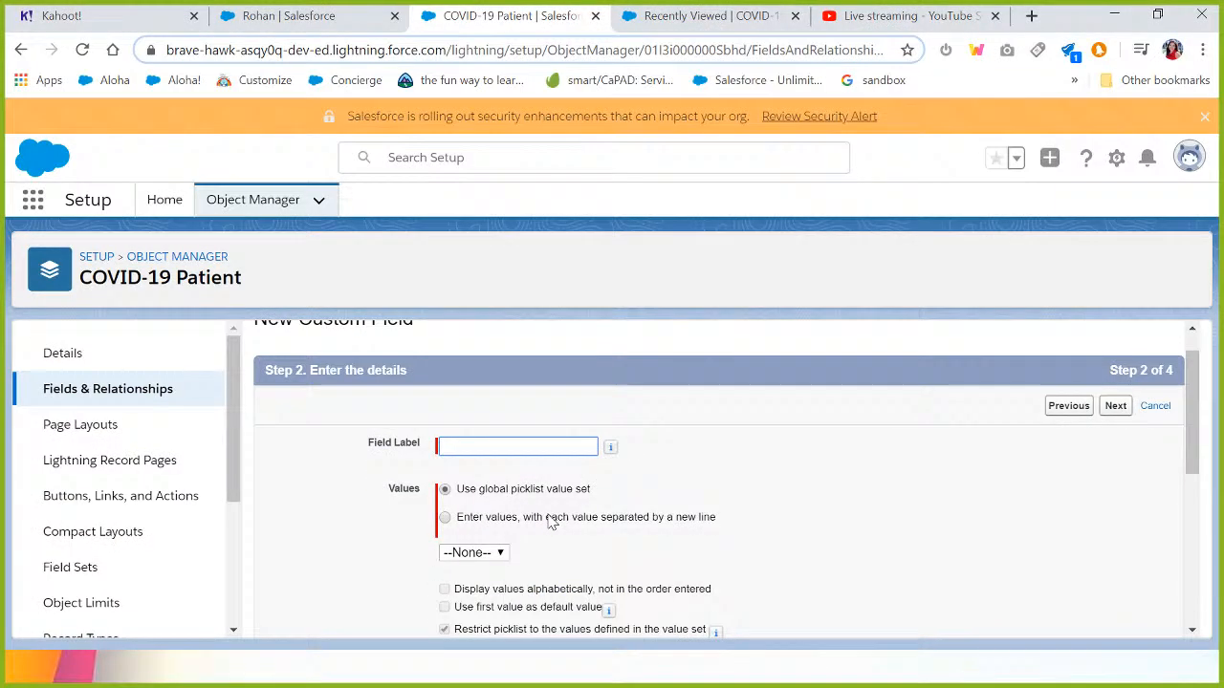
{"action": "type", "text": "patient Histor"}
{"action": "left_click", "coordinate": [813, 482]}
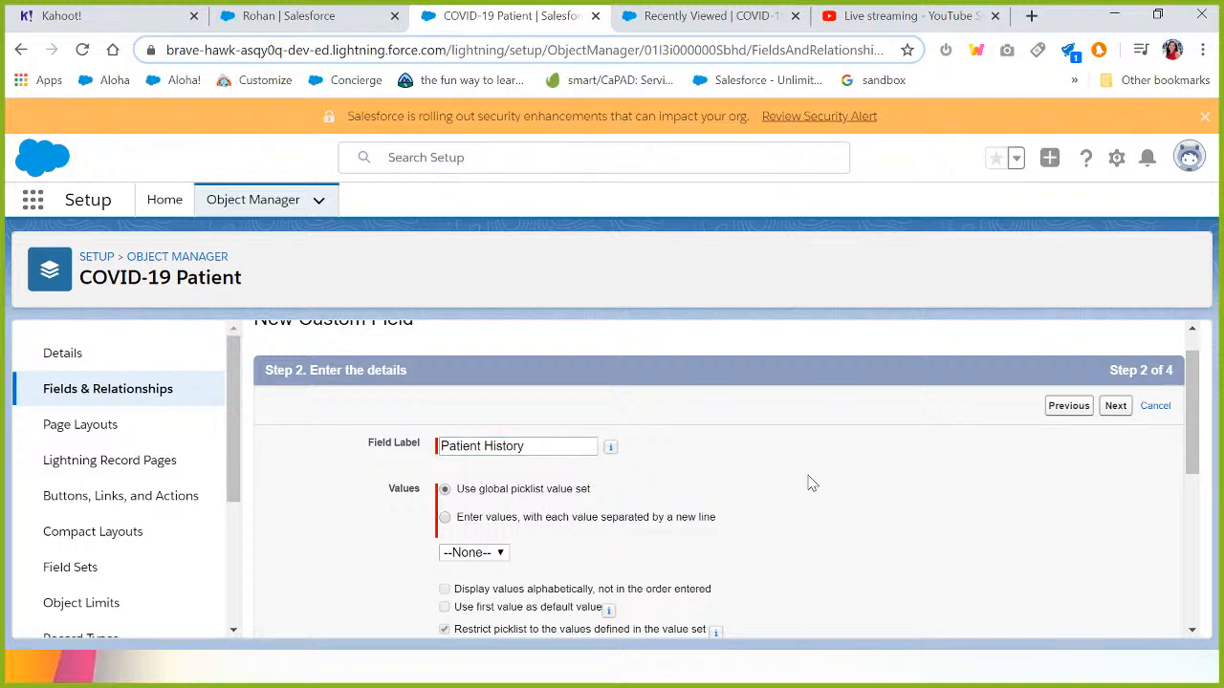
- View the available global value sets and choose to enter the field's own values, each on a new line
{"action": "scroll", "coordinate": [809, 481], "scroll_direction": "down", "scroll_amount": 2}
{"action": "left_click", "coordinate": [465, 409]}
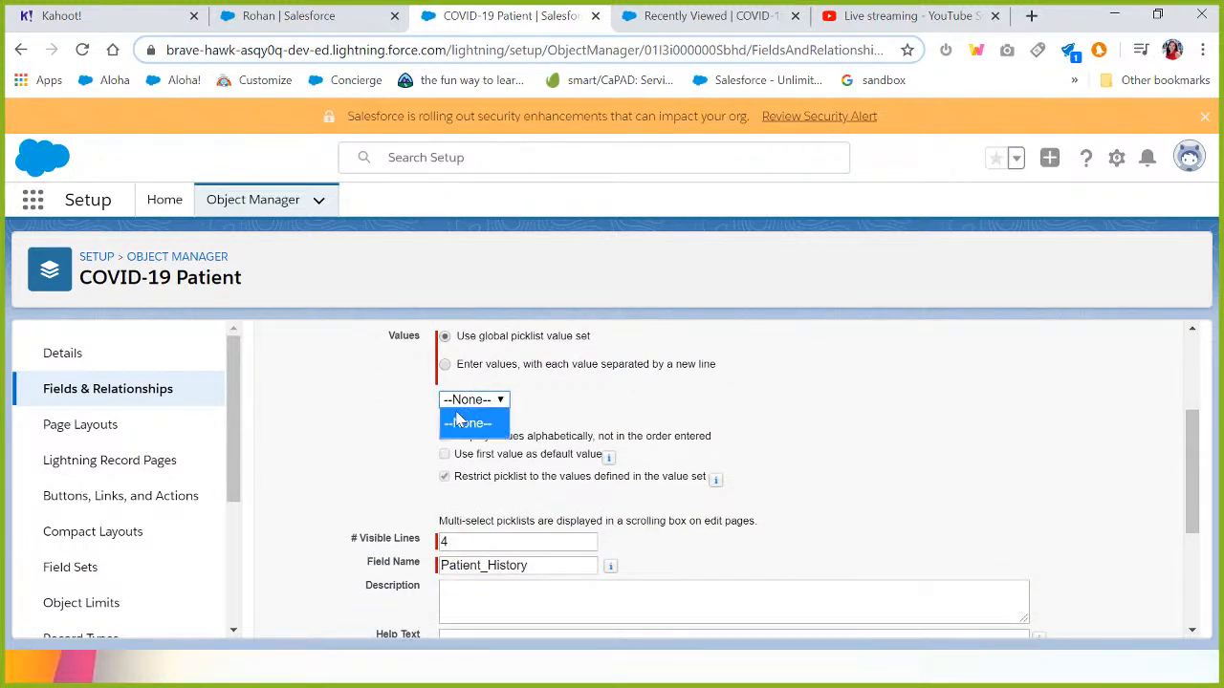
{"action": "left_click", "coordinate": [380, 417]}
{"action": "left_click", "coordinate": [445, 366]}
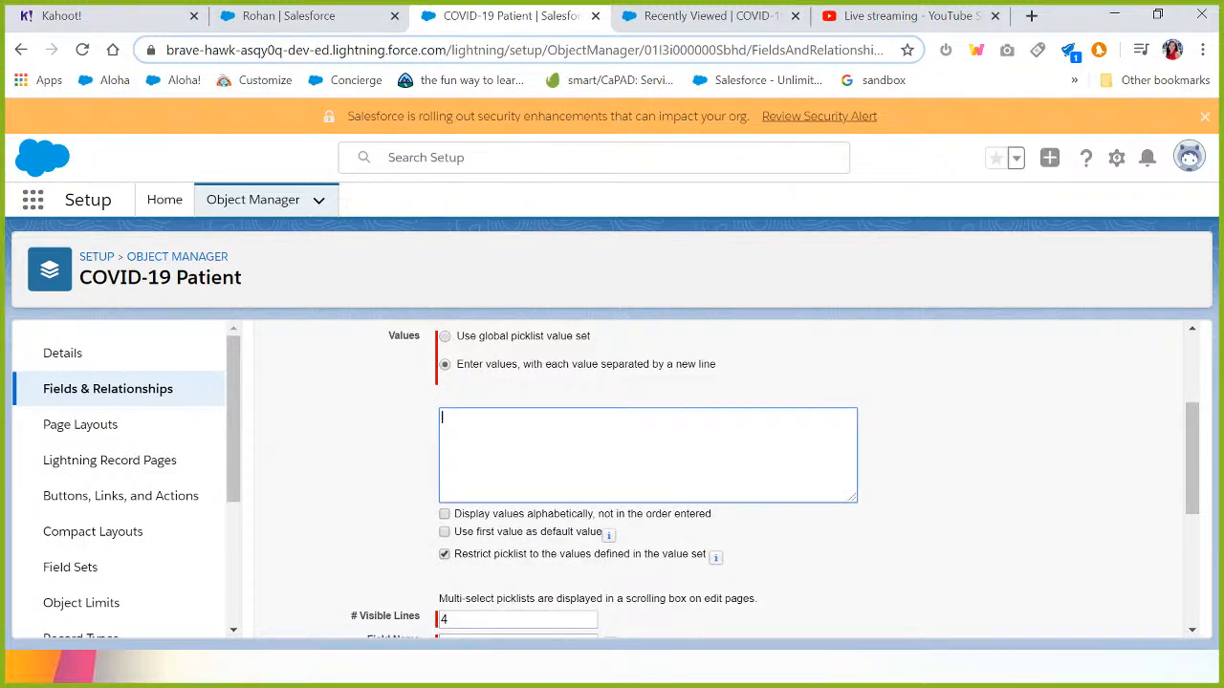
- Enter the picklist values Stroke, Diabetes, Treatment for Alcohol and Treatment for Drug Abuse, correcting the spelling of Alcohol
{"action": "type", "text": "Stroke"}
{"action": "key", "text": "Return"}
{"action": "type", "text": "Diabetes"}
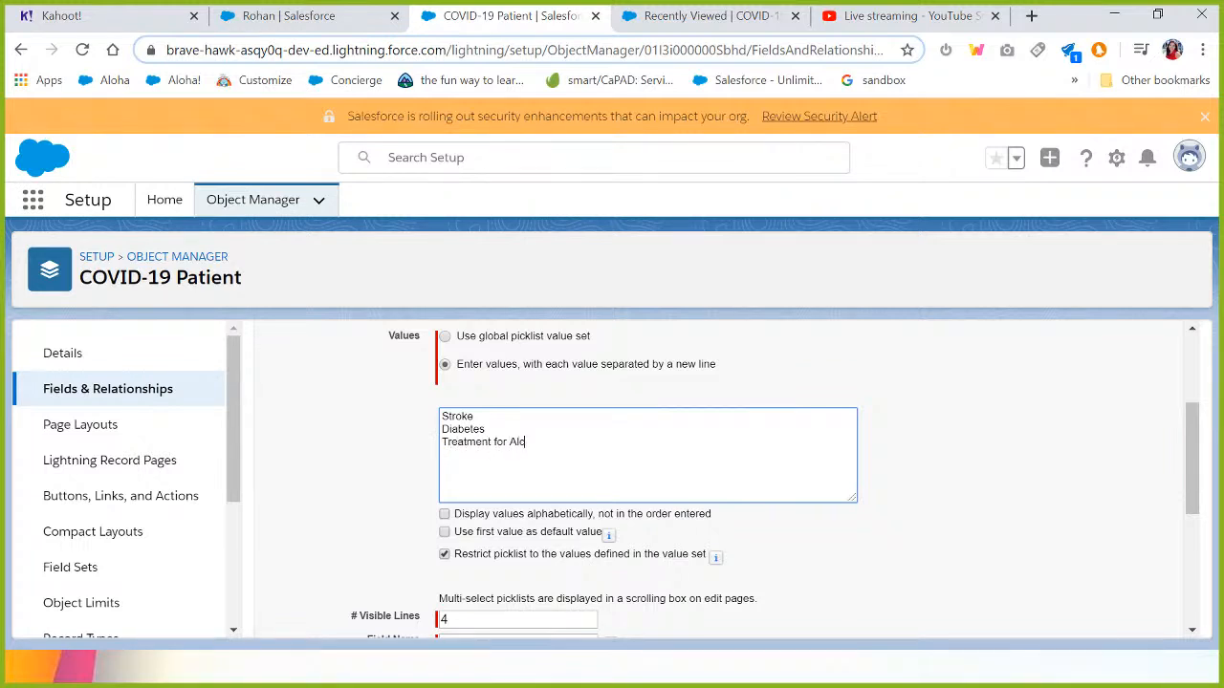
{"action": "type", "text": "l"}
{"action": "key", "text": "Return"}
{"action": "type", "text": "Treatment for Drug Abuse"}
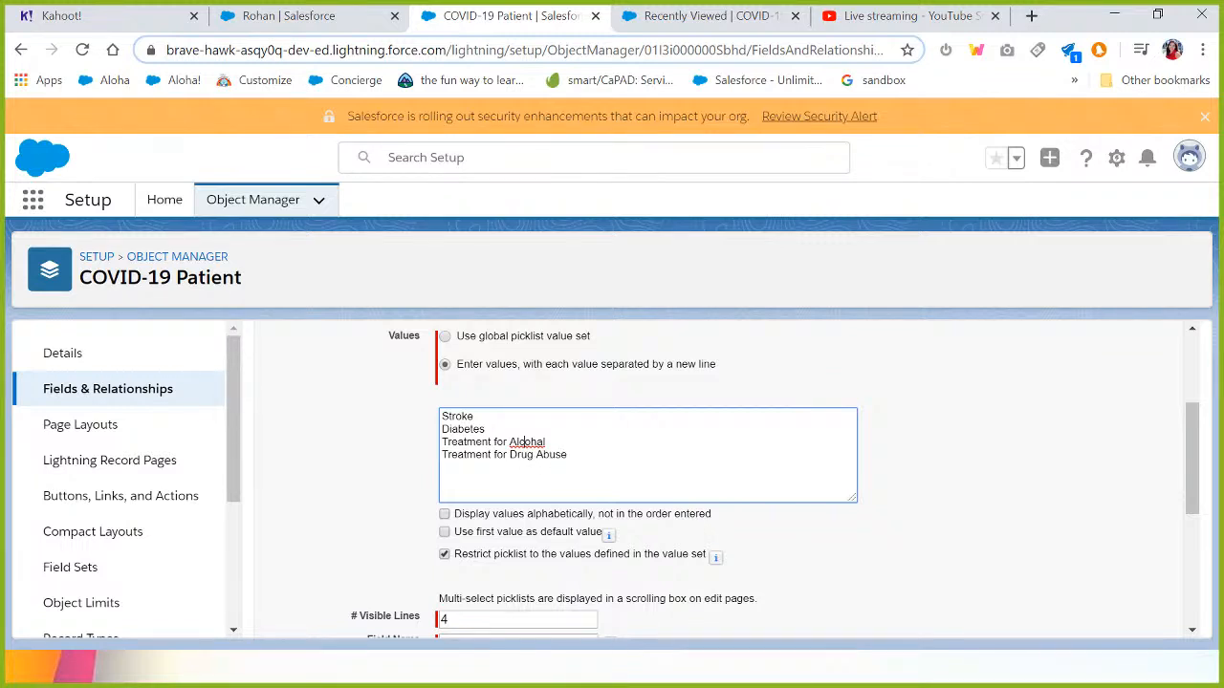
{"action": "right_click", "coordinate": [525, 442]}
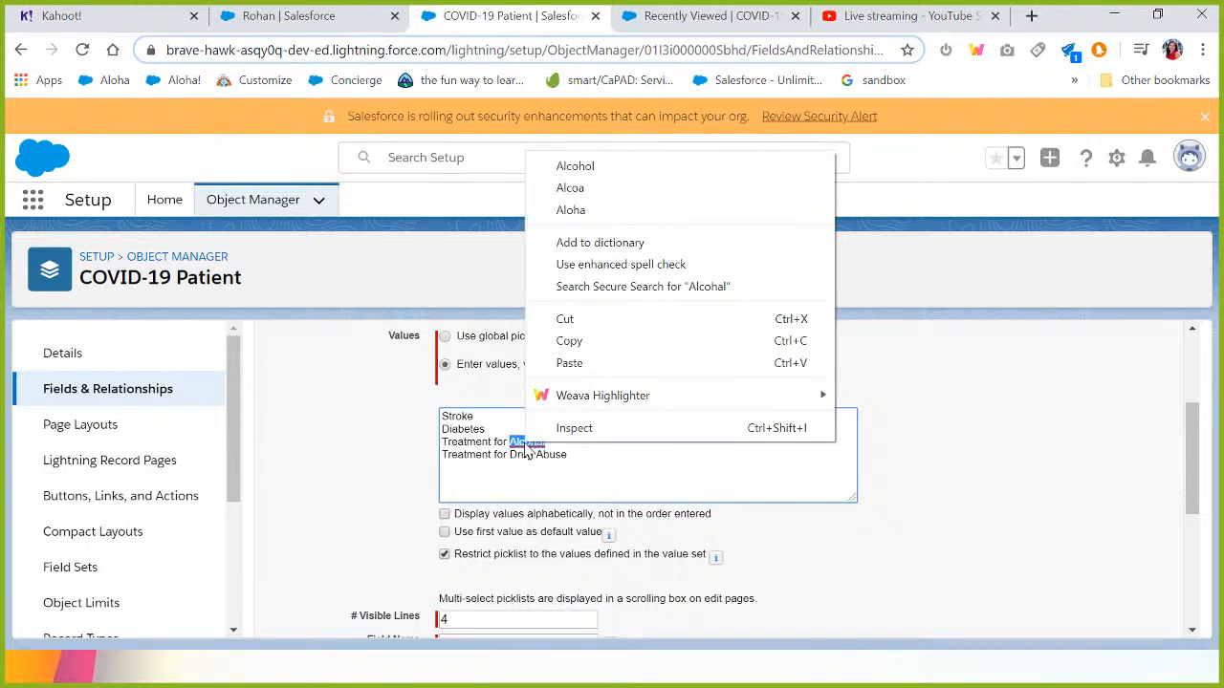
{"action": "left_click", "coordinate": [575, 166]}
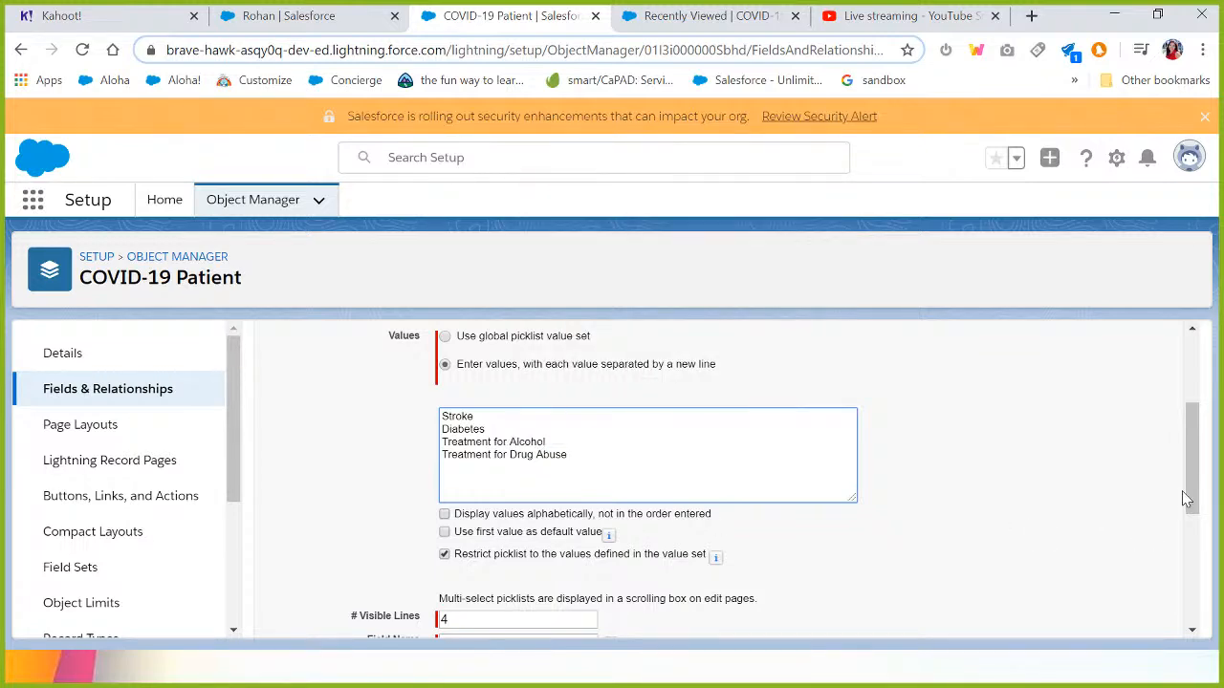
- Turn off restricting the picklist to its value set and turn on alphabetical display of the values
{"action": "scroll", "coordinate": [1189, 464], "scroll_direction": "down", "scroll_amount": 1}
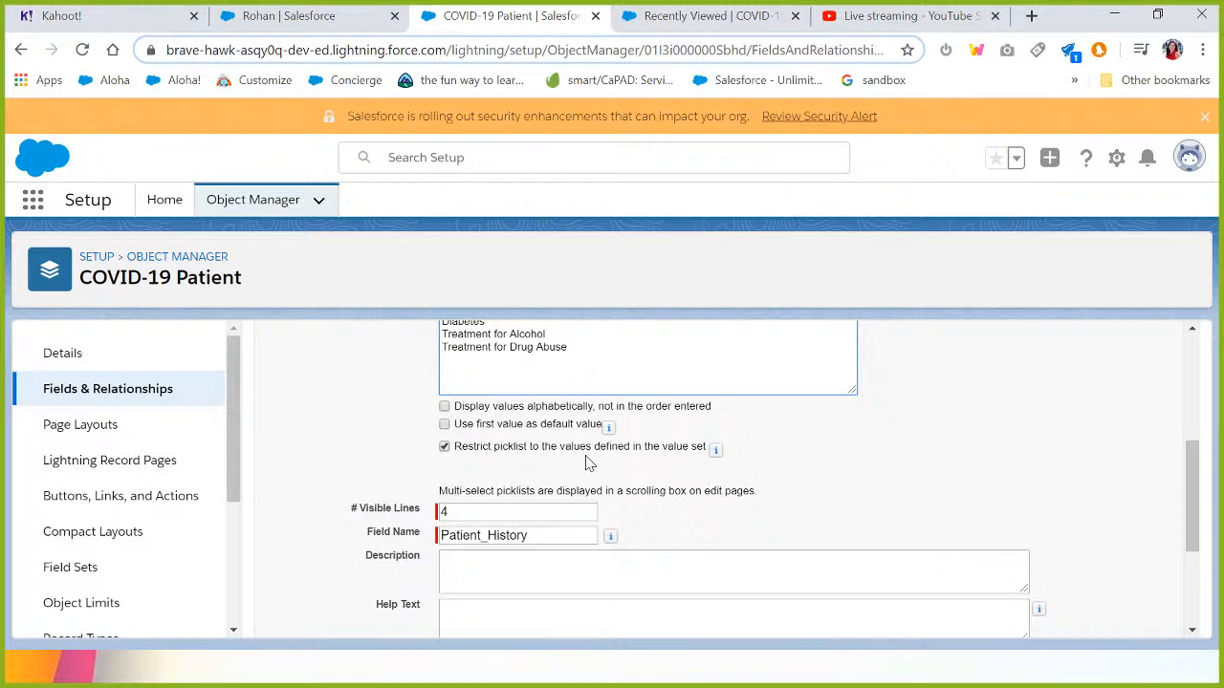
{"action": "left_click", "coordinate": [444, 447]}
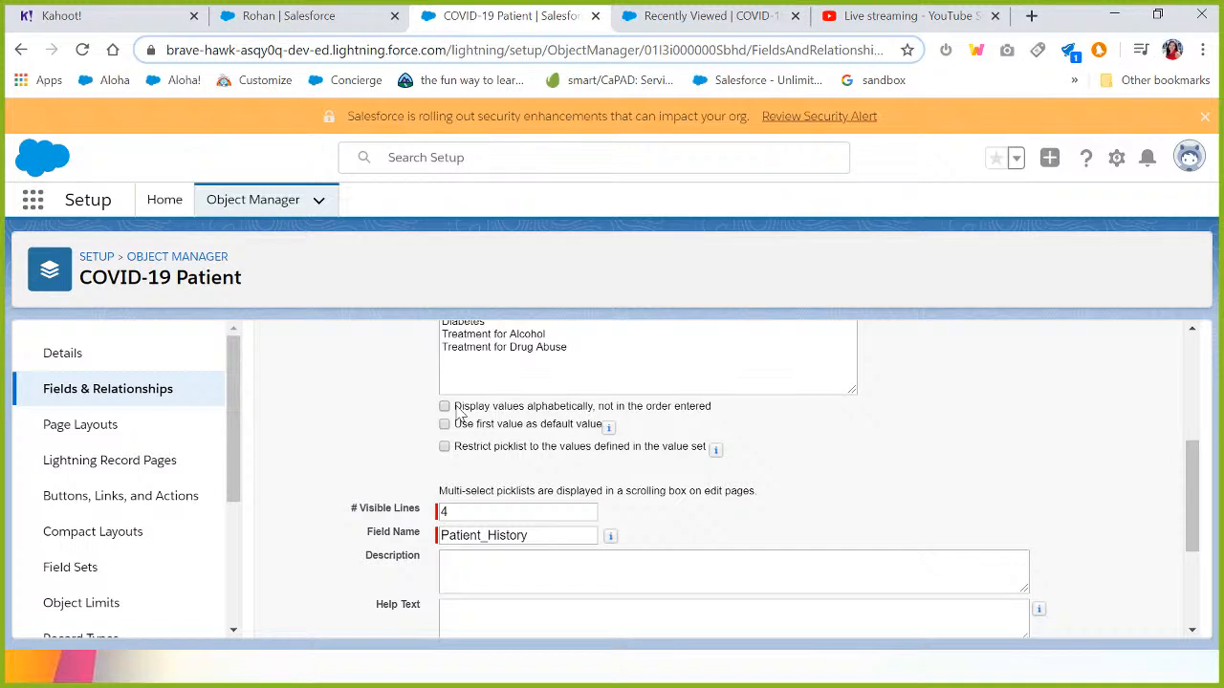
{"action": "double_click", "coordinate": [564, 410]}
{"action": "left_click", "coordinate": [444, 347]}
{"action": "left_click", "coordinate": [396, 369]}
{"action": "scroll", "coordinate": [396, 369], "scroll_direction": "up", "scroll_amount": 1}
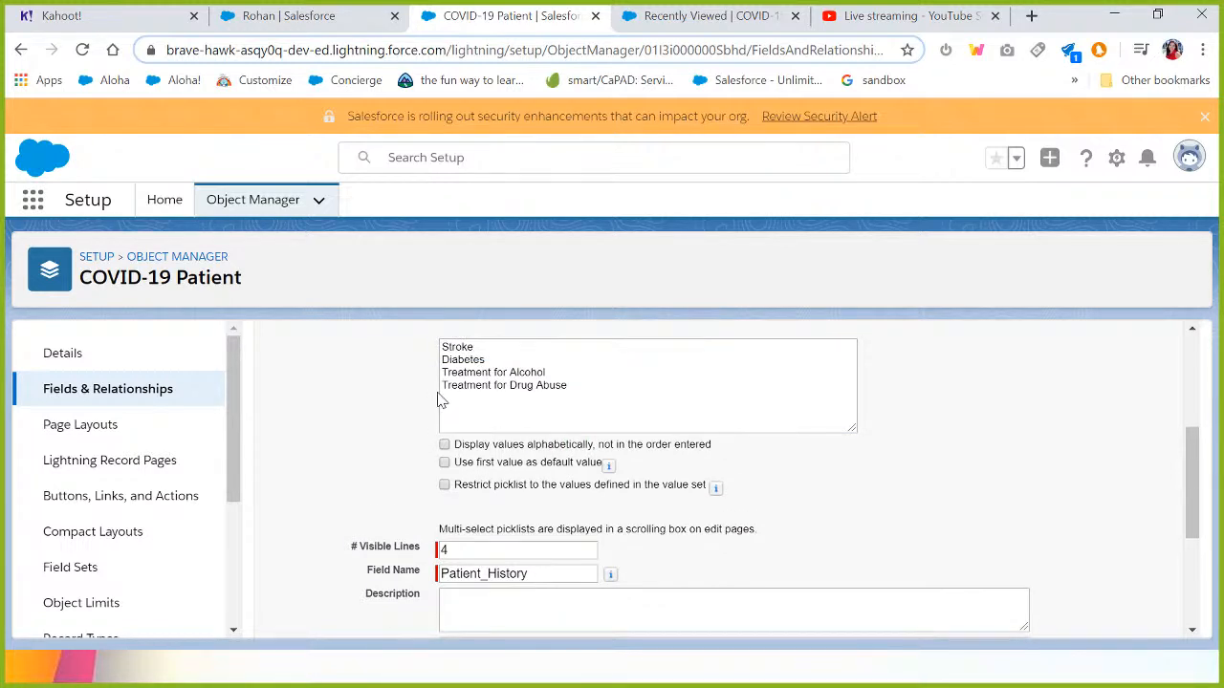
{"action": "triple_click", "coordinate": [464, 360]}
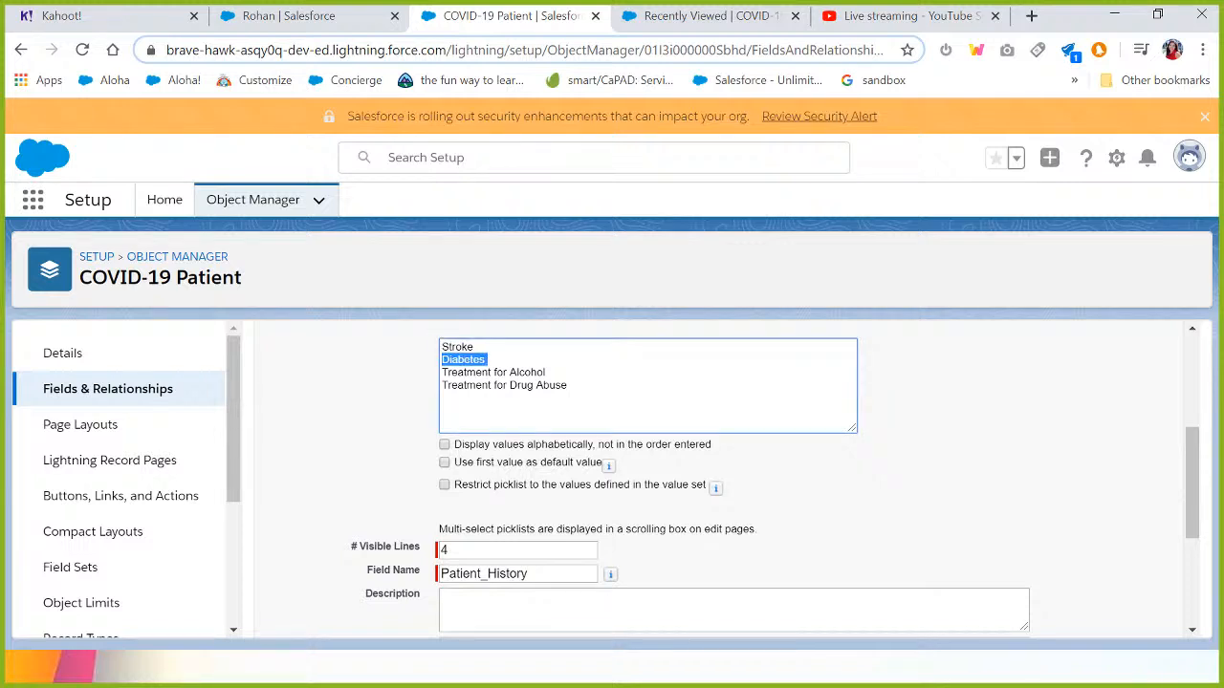
{"action": "left_click", "coordinate": [445, 445]}
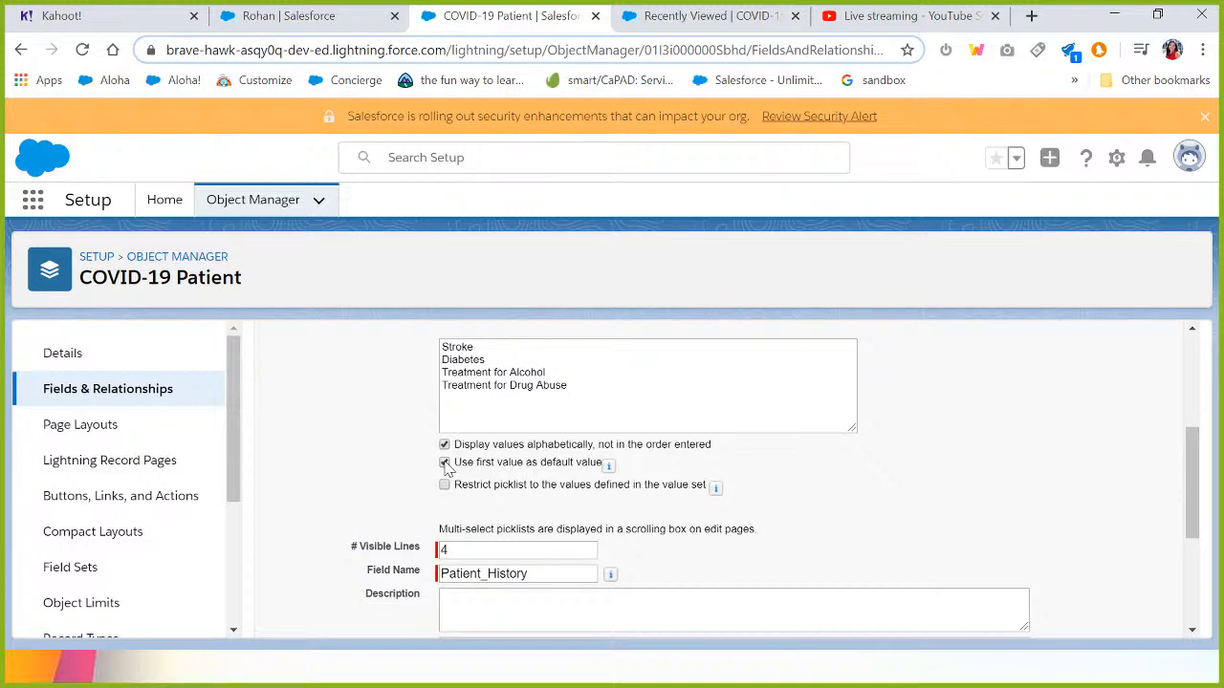
- Accept the remaining field details, set Patient History's visibility for profiles and save the field with the page layout assignment
{"action": "scroll", "coordinate": [417, 468], "scroll_direction": "down", "scroll_amount": 2}
{"action": "scroll", "coordinate": [411, 473], "scroll_direction": "down", "scroll_amount": 3}
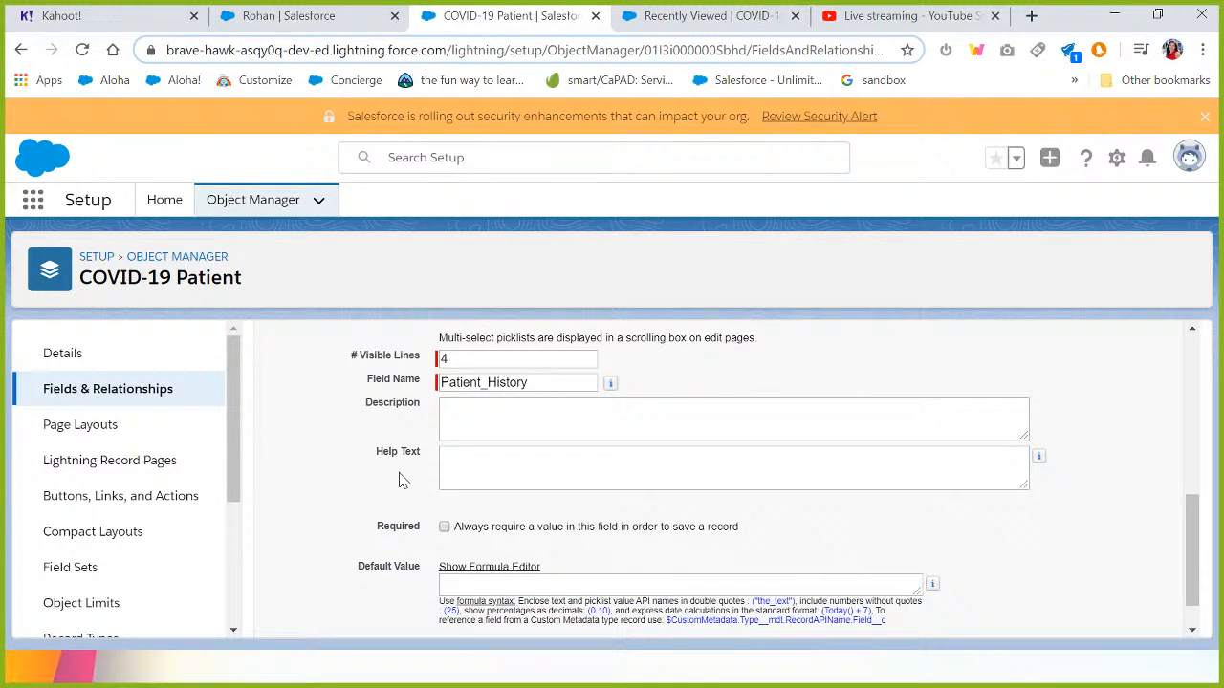
{"action": "scroll", "coordinate": [364, 495], "scroll_direction": "down", "scroll_amount": 2}
{"action": "left_click", "coordinate": [1115, 621]}
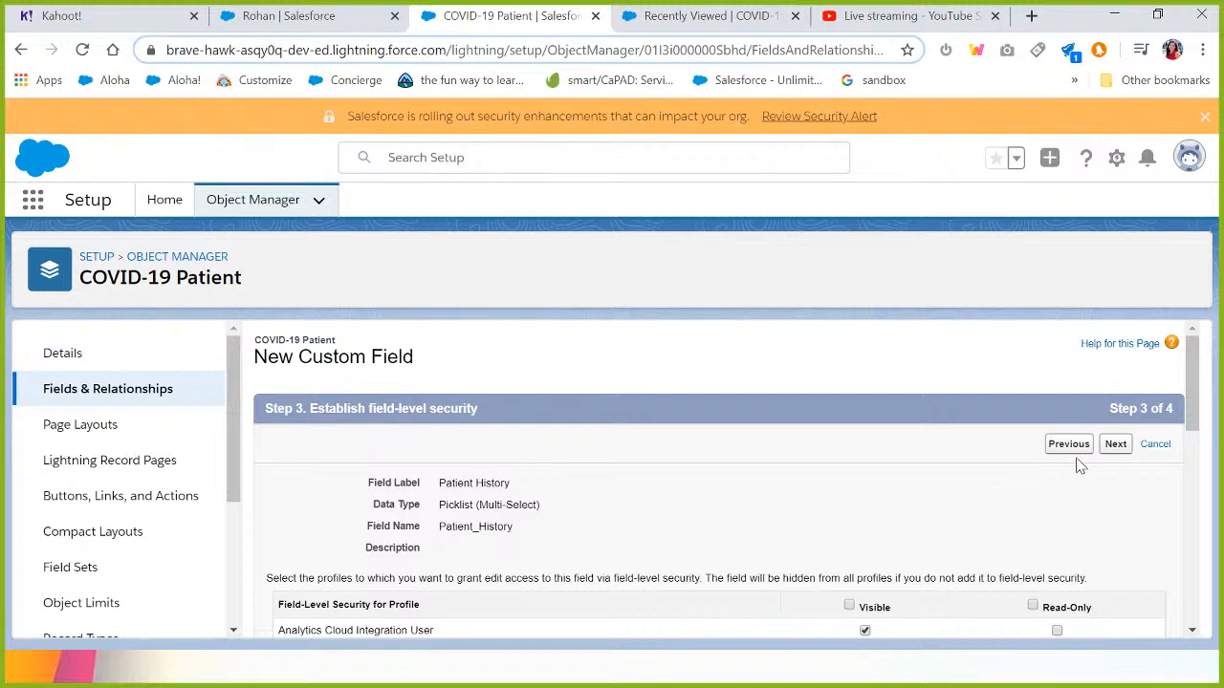
{"action": "left_click", "coordinate": [849, 605]}
{"action": "left_click", "coordinate": [1113, 446]}
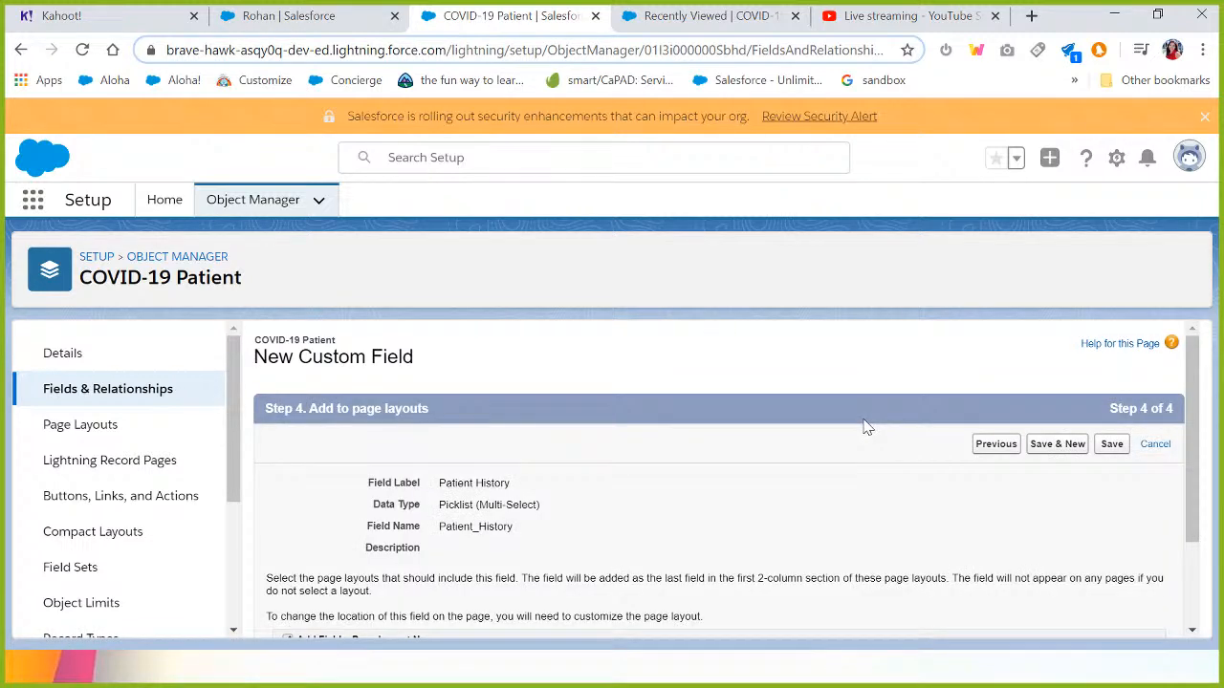
{"action": "left_click", "coordinate": [1106, 446]}
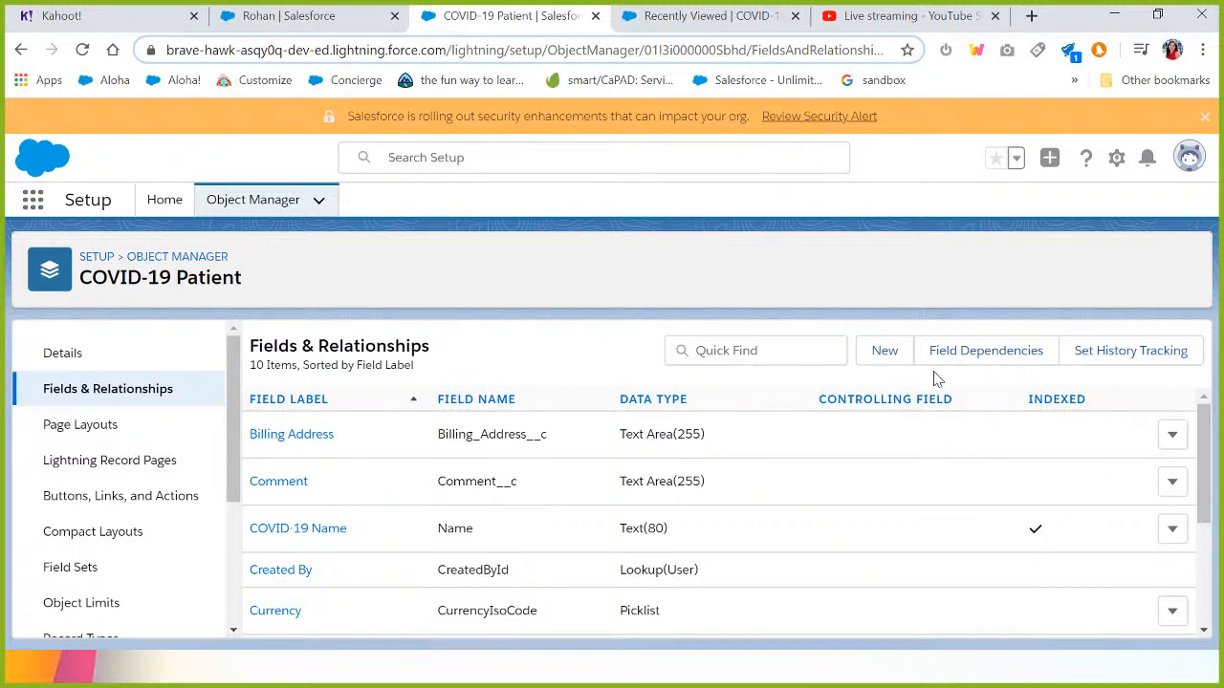
- Filter the object's fields by "history", open Patient History and review its API name, options and values
{"action": "left_click", "coordinate": [698, 350]}
{"action": "type", "text": "history"}
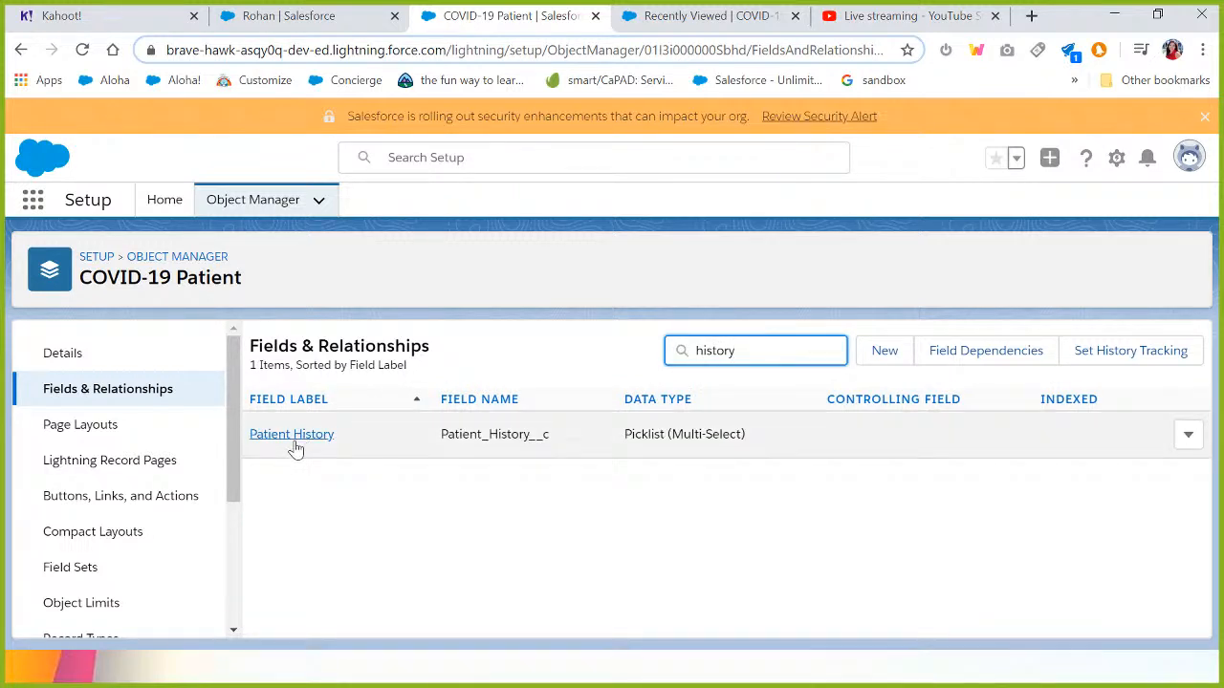
{"action": "left_click", "coordinate": [554, 437]}
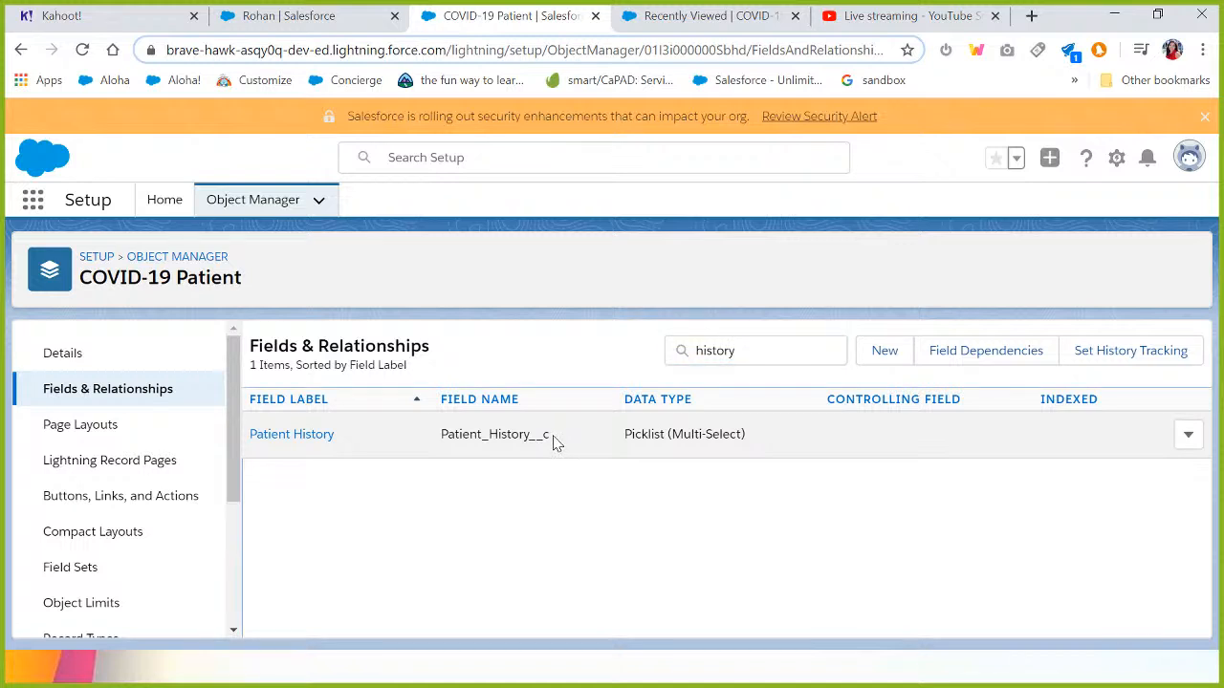
{"action": "left_click_drag", "start_coordinate": [550, 437], "coordinate": [536, 436]}
{"action": "left_click", "coordinate": [289, 437]}
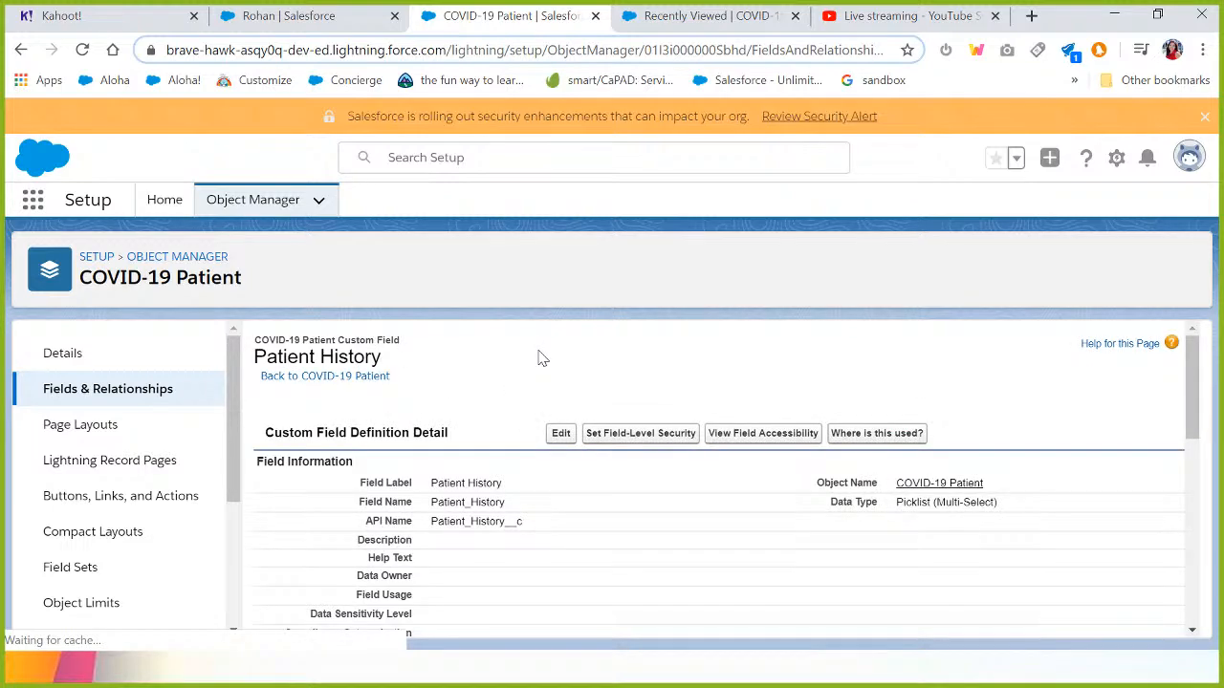
{"action": "scroll", "coordinate": [538, 357], "scroll_direction": "down", "scroll_amount": 2}
{"action": "scroll", "coordinate": [540, 358], "scroll_direction": "down", "scroll_amount": 5}
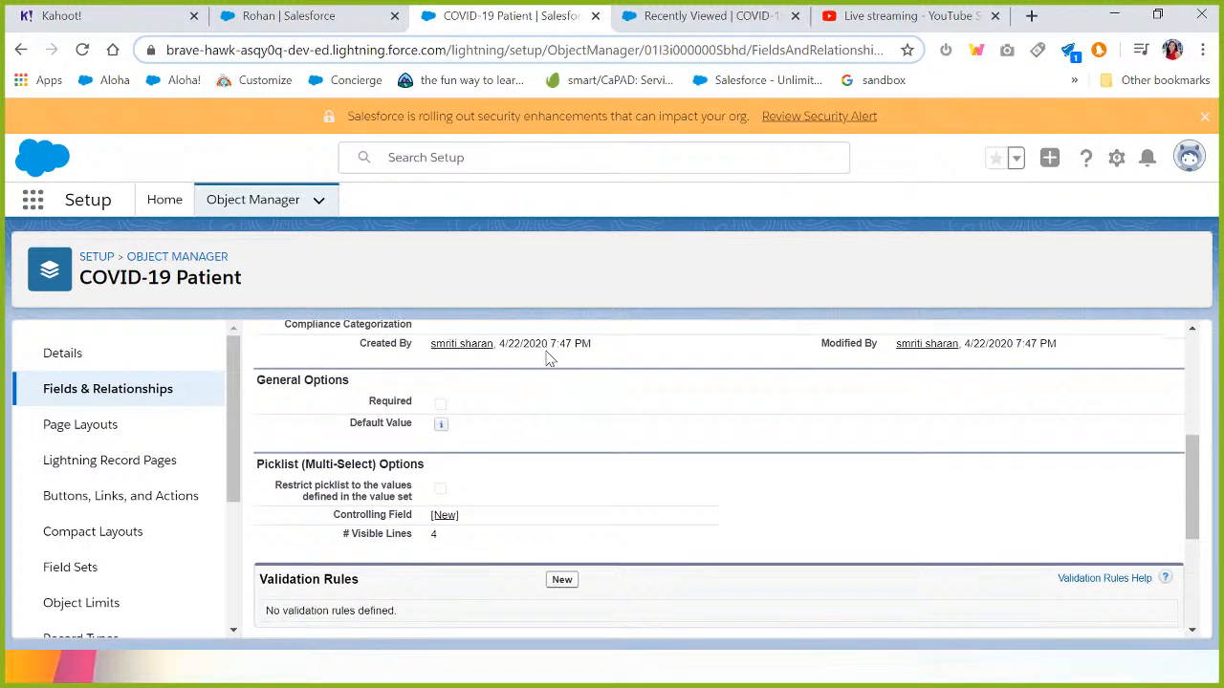
{"action": "scroll", "coordinate": [550, 358], "scroll_direction": "down", "scroll_amount": 2}
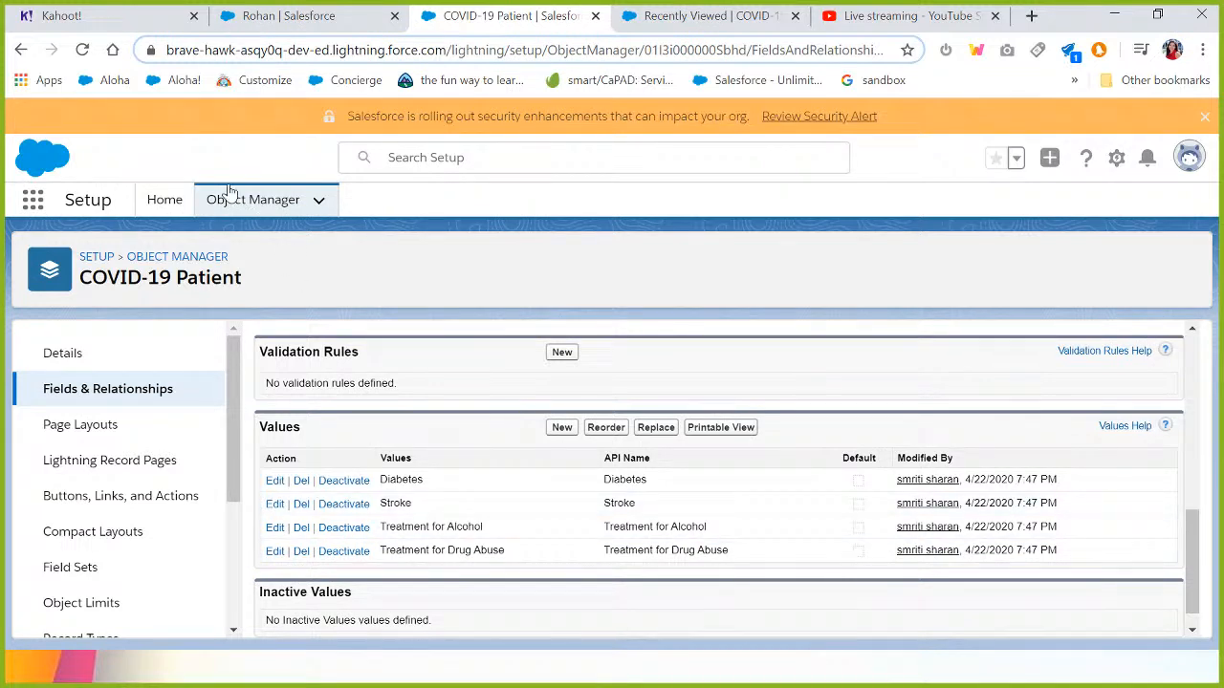
- Return to the saved patient record and reload it to view the Patient History field
{"action": "left_click", "coordinate": [272, 17]}
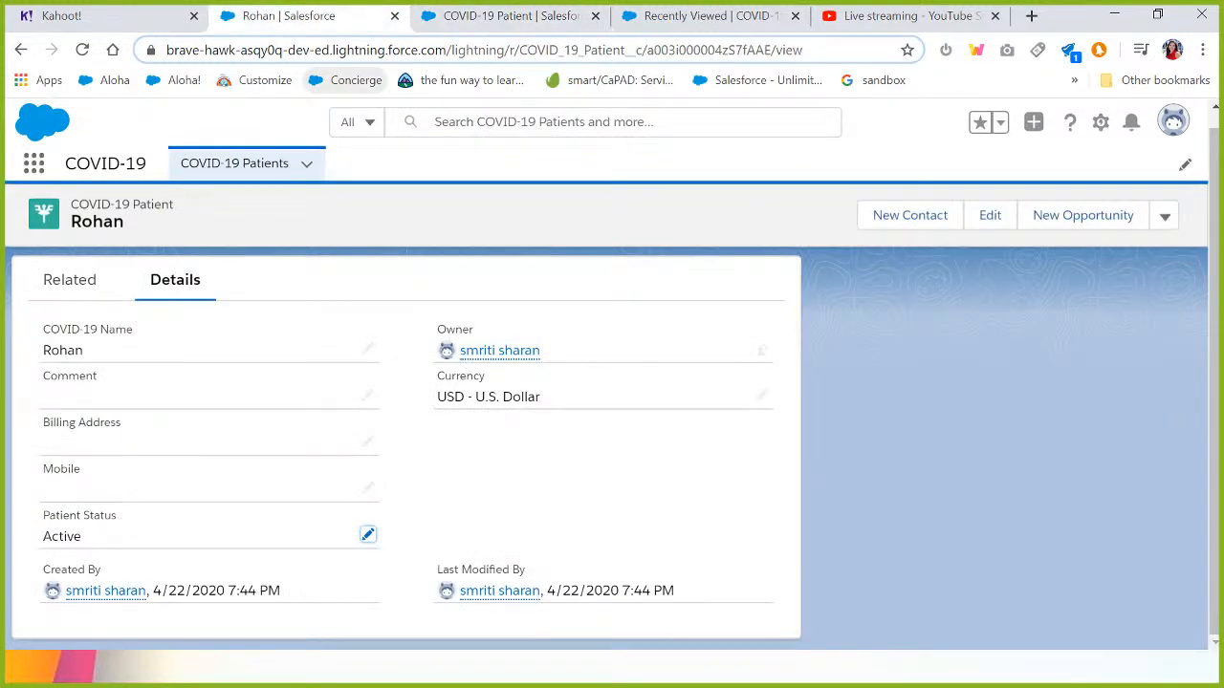
{"action": "left_click", "coordinate": [371, 49]}
{"action": "key", "text": "Return"}
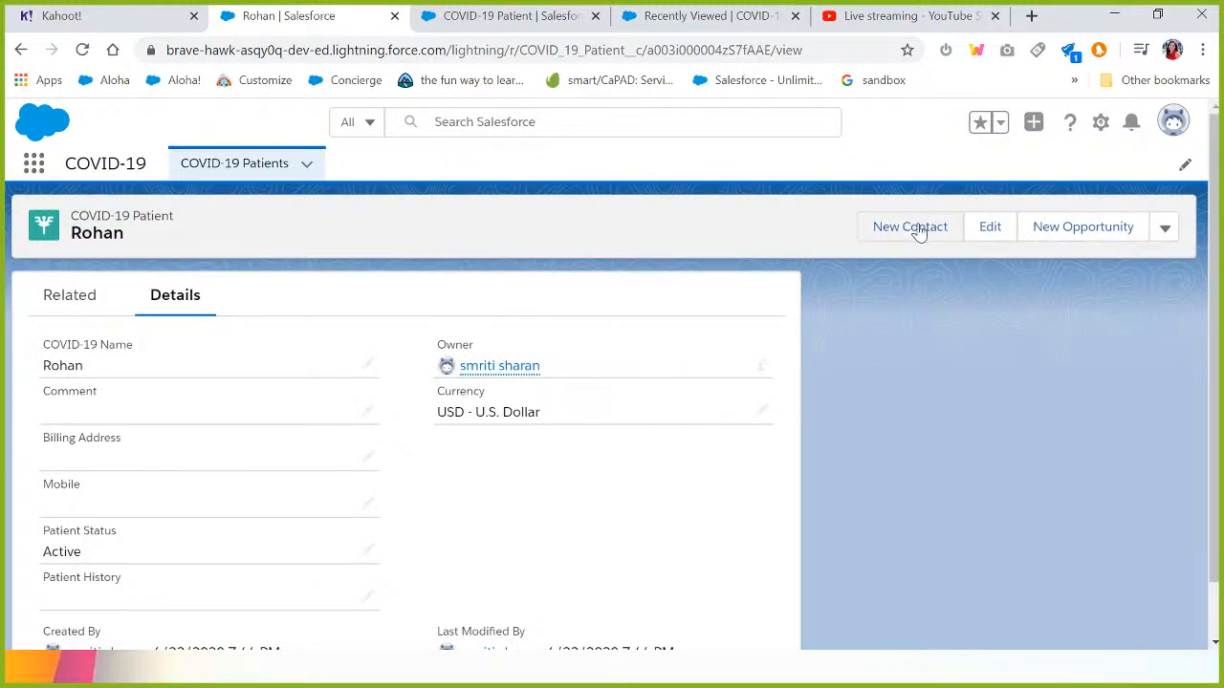
- Open and close the New Contact form on the patient record, and go to the COVID-19 Patients list
{"action": "left_click", "coordinate": [916, 227]}
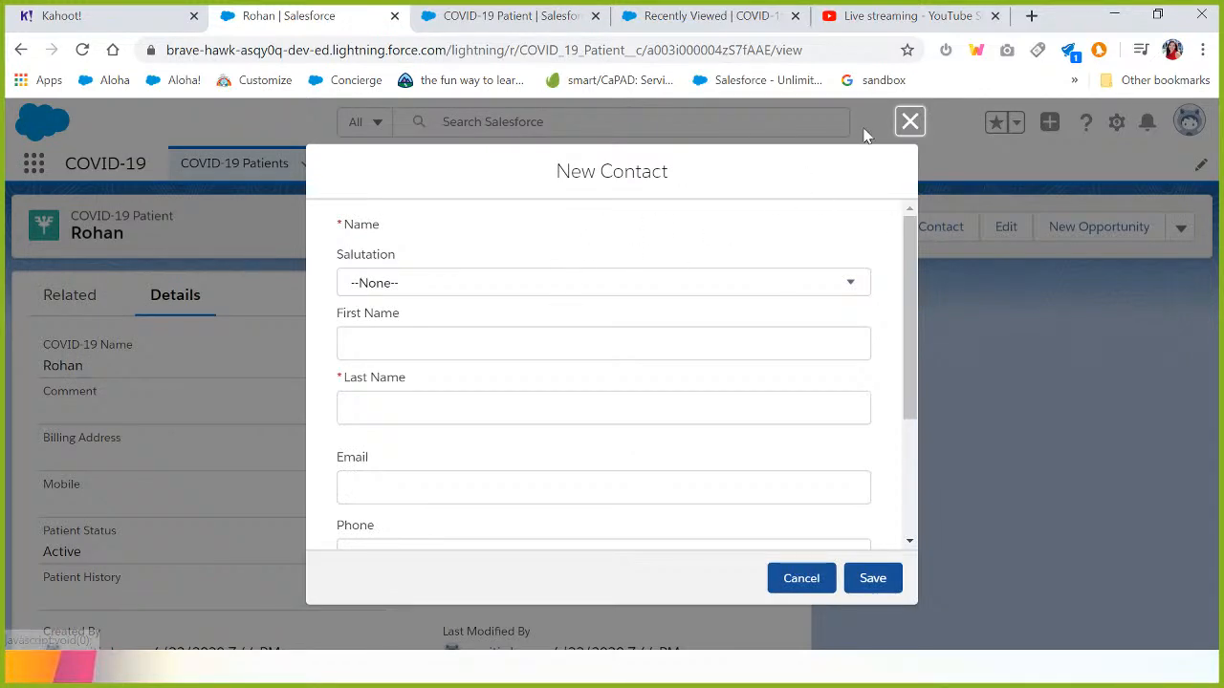
{"action": "left_click", "coordinate": [911, 120]}
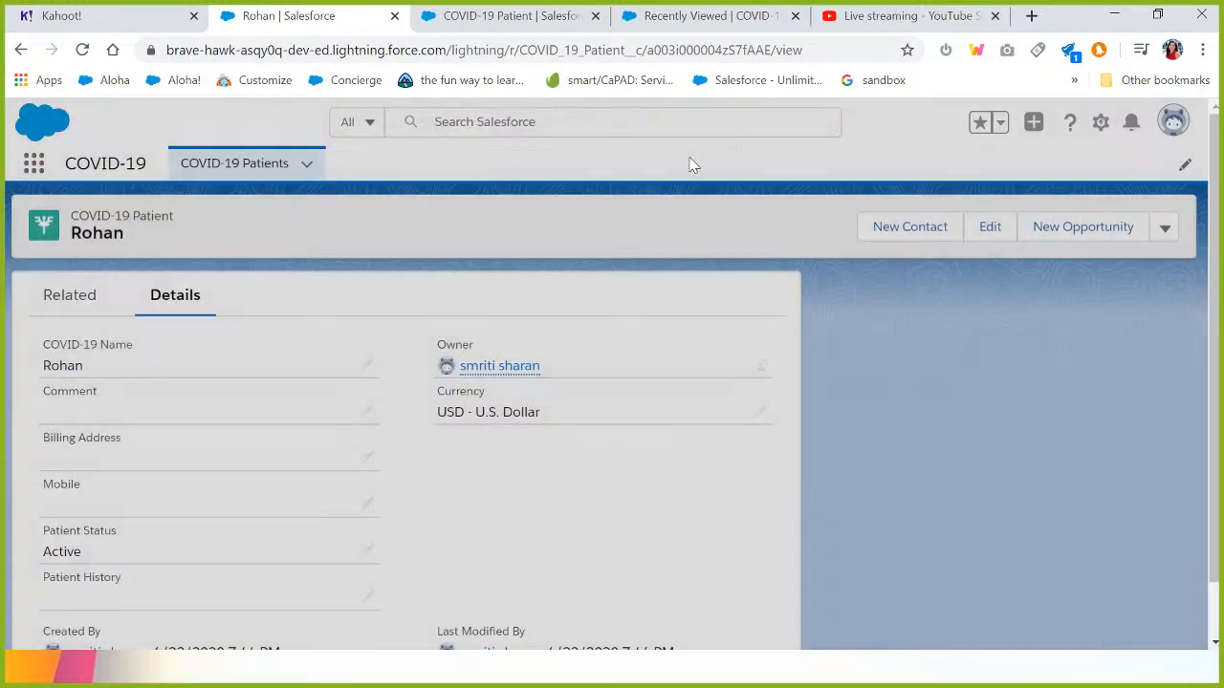
{"action": "left_click", "coordinate": [246, 164]}
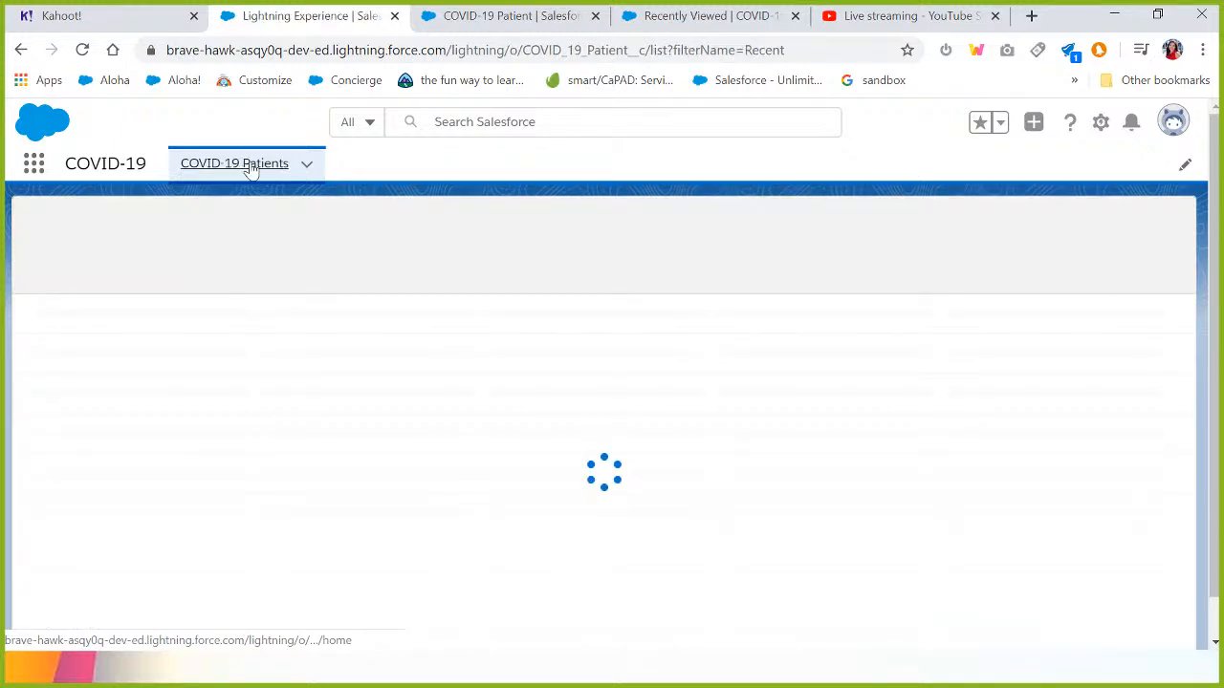
- Start a new COVID-19 Patient record and choose Diabetes and Treatment for Alcohol as its Patient History
{"action": "left_click", "coordinate": [979, 227]}
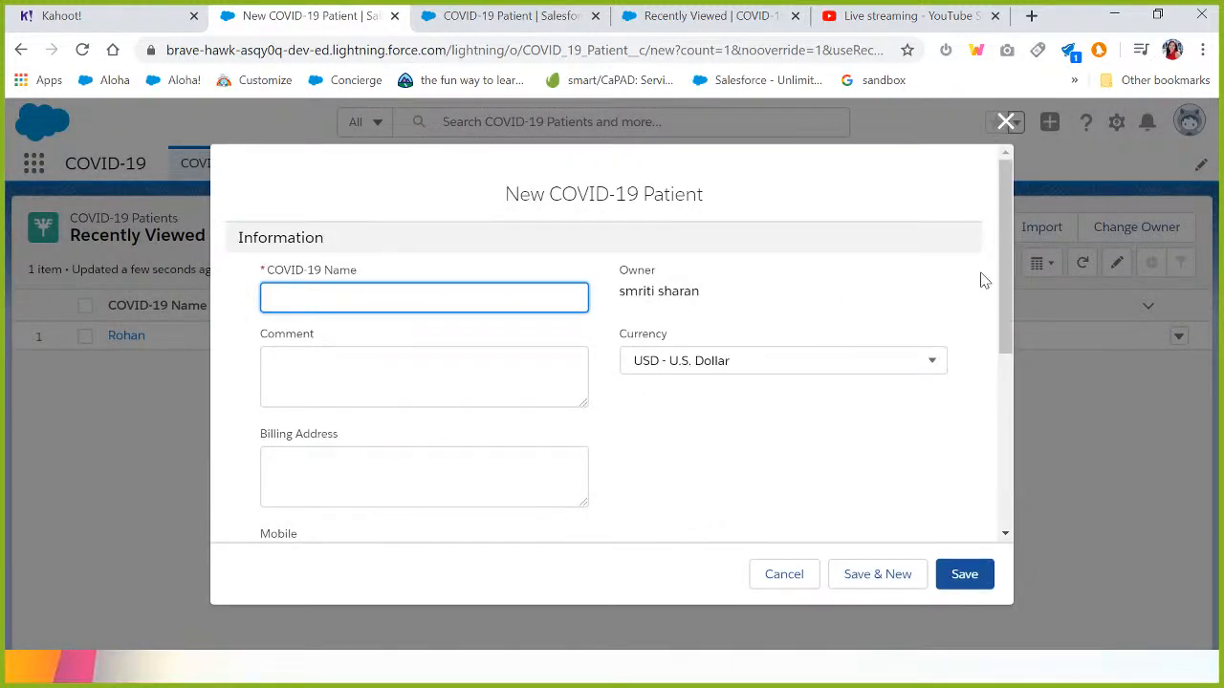
{"action": "left_click_drag", "start_coordinate": [1007, 279], "coordinate": [1004, 467]}
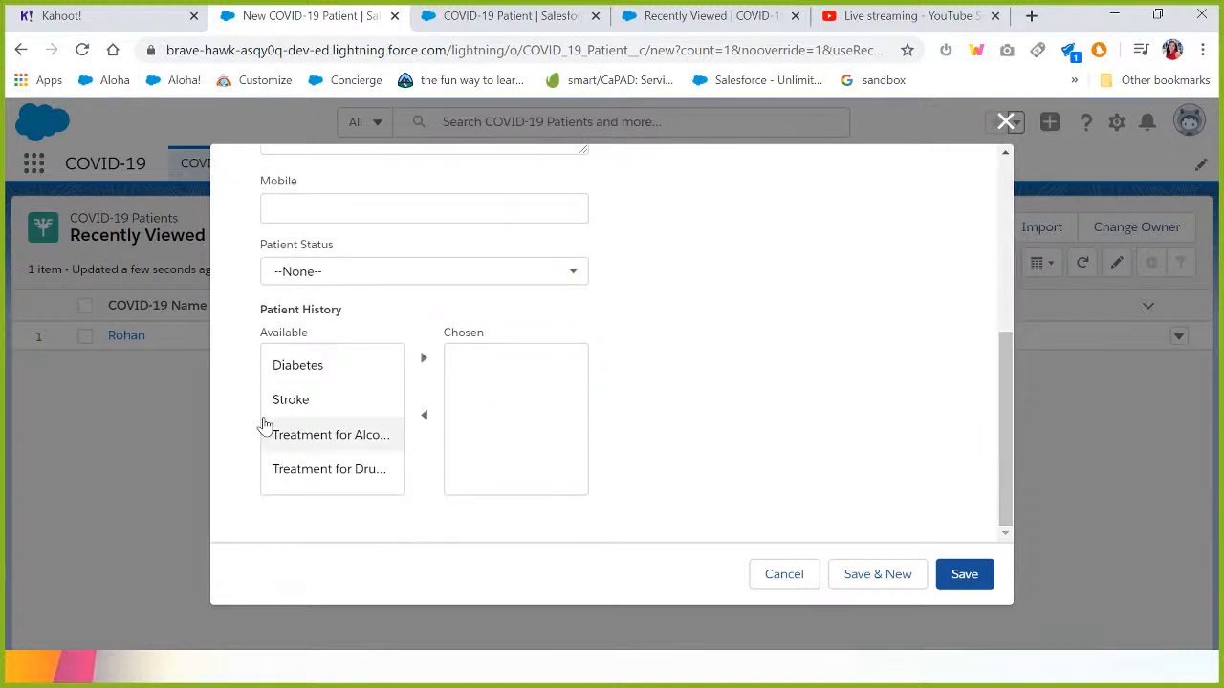
{"action": "left_click", "coordinate": [293, 376]}
{"action": "left_click", "coordinate": [426, 359]}
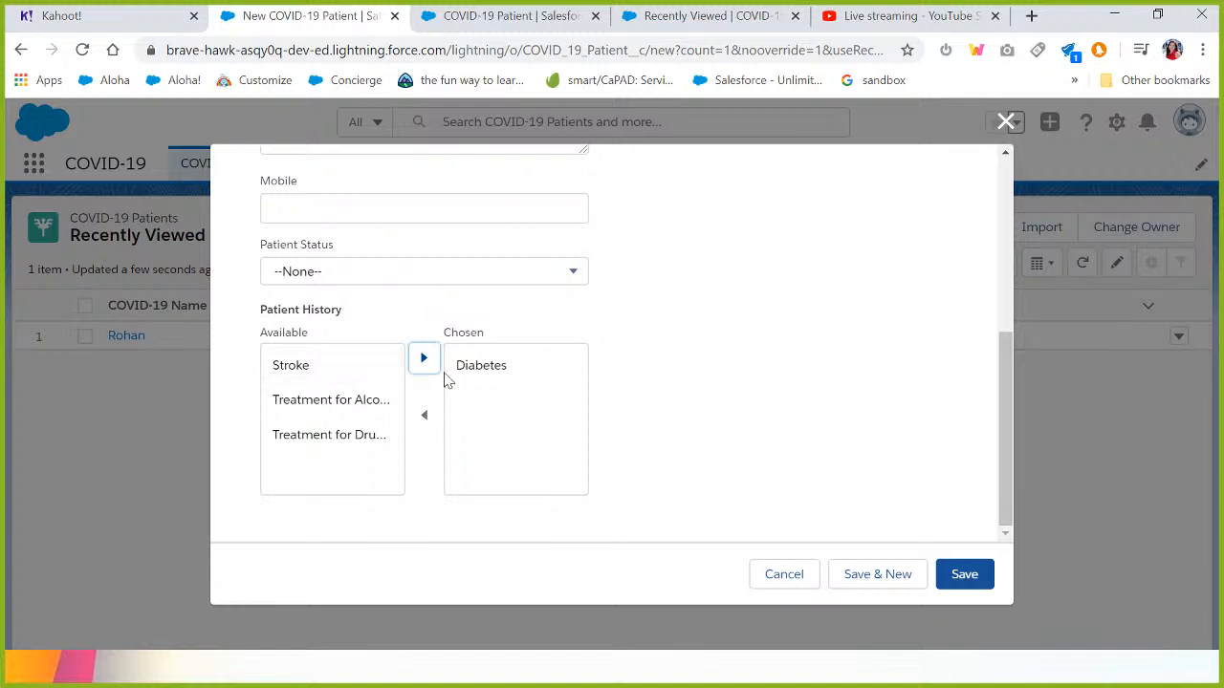
{"action": "left_click", "coordinate": [344, 407]}
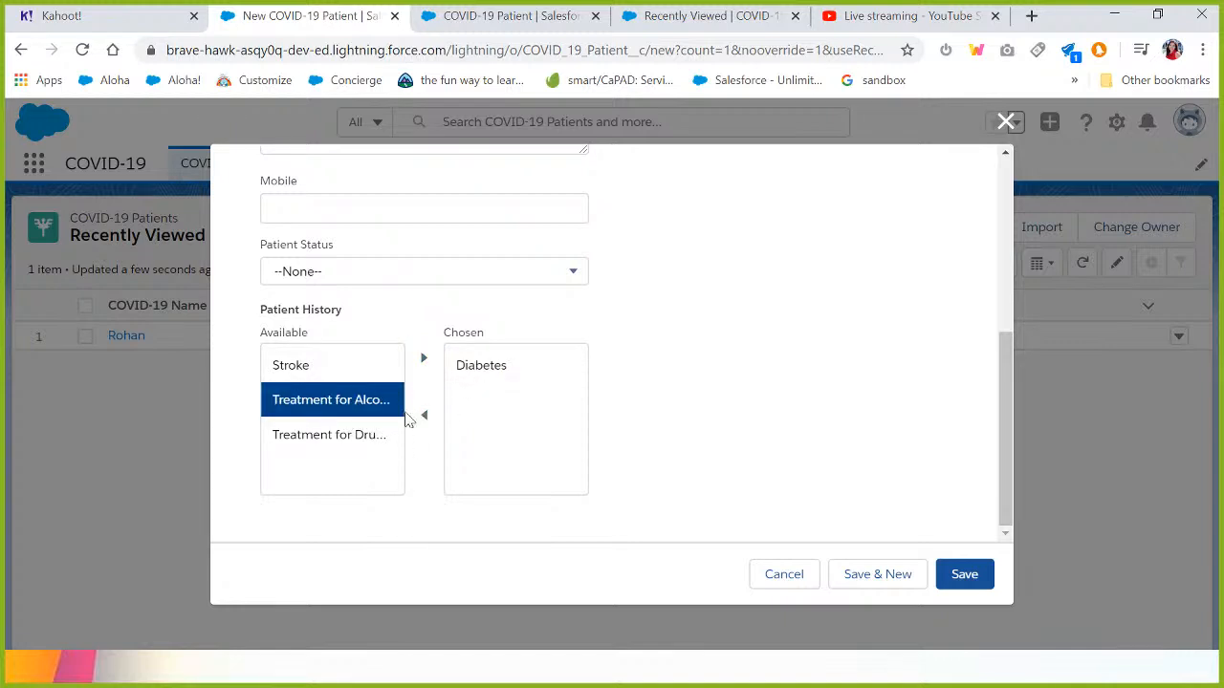
{"action": "left_click", "coordinate": [423, 358]}
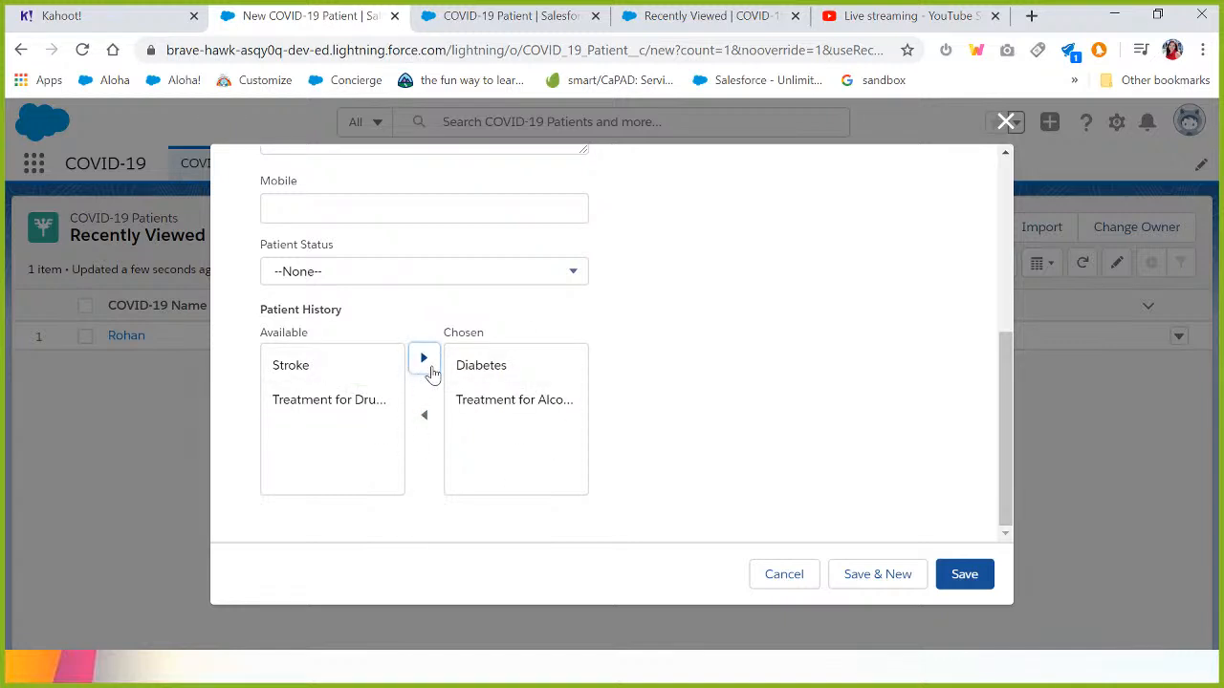
- Try Confirmed as the new record's Patient Status and settle on Active
{"action": "left_click_drag", "start_coordinate": [1014, 401], "coordinate": [1013, 315]}
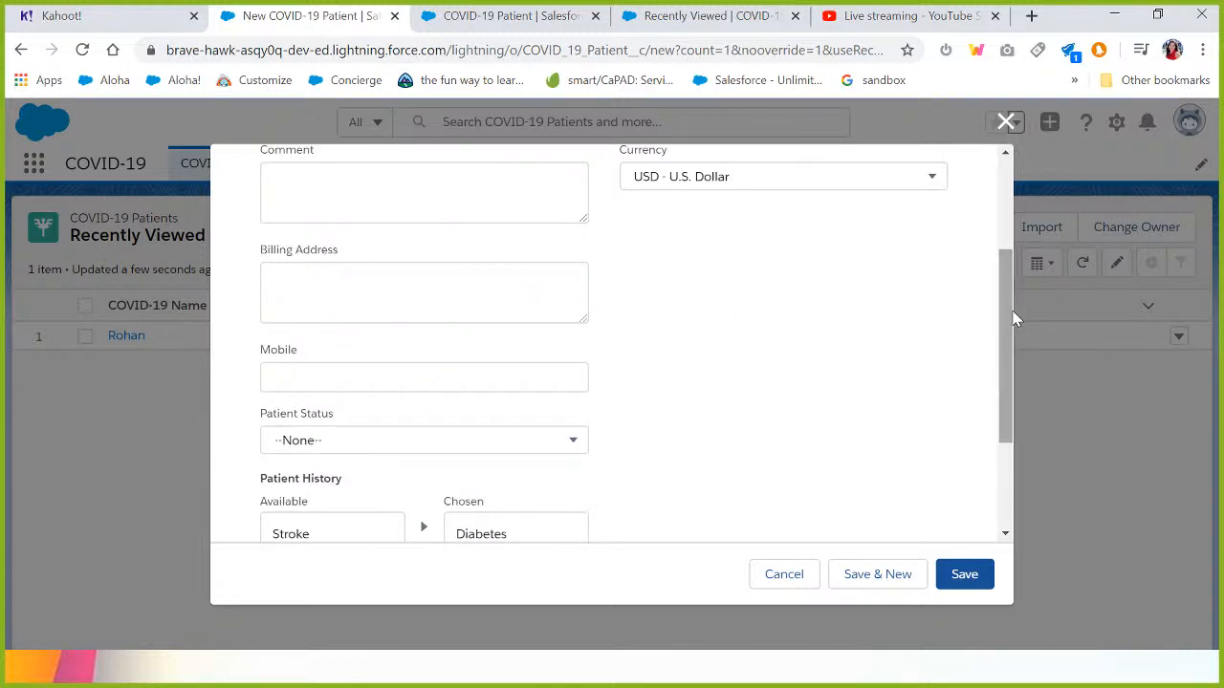
{"action": "left_click", "coordinate": [458, 452]}
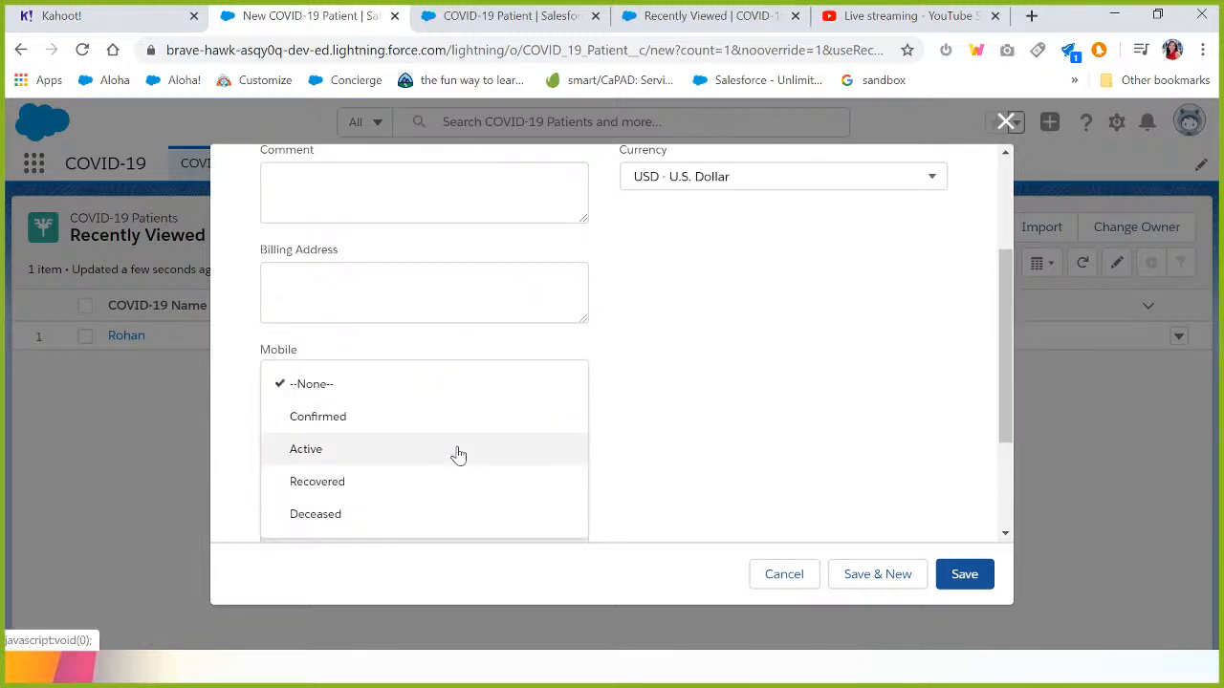
{"action": "left_click", "coordinate": [354, 416]}
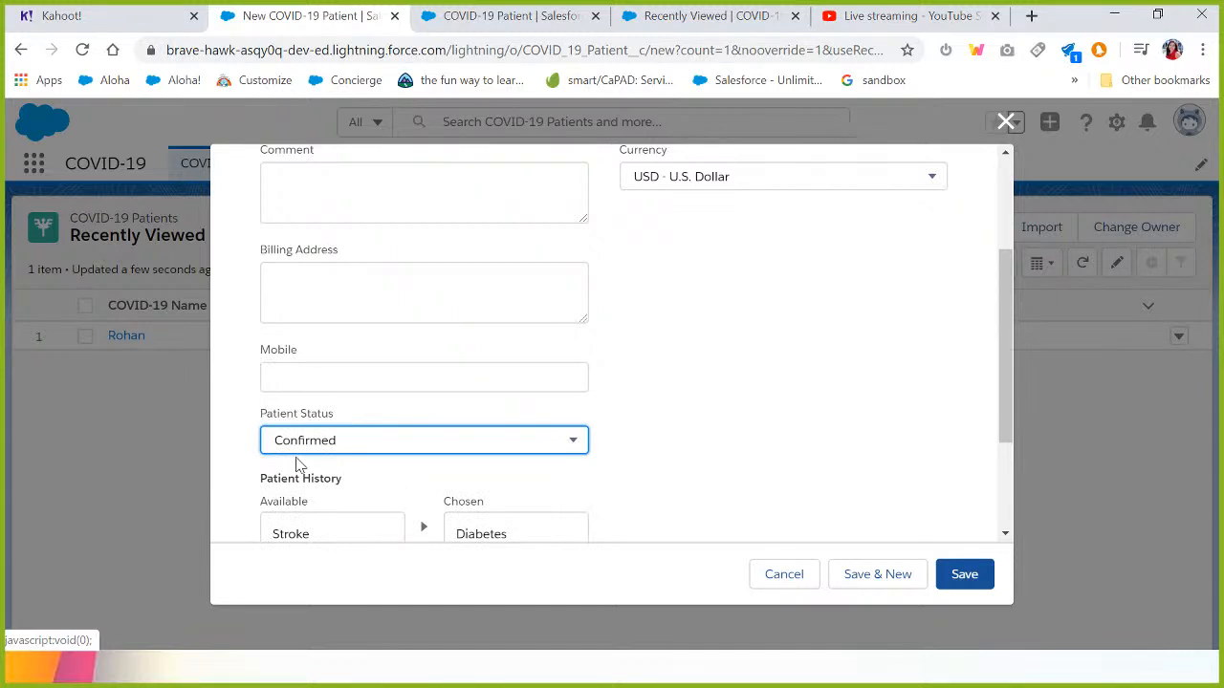
{"action": "left_click", "coordinate": [330, 448]}
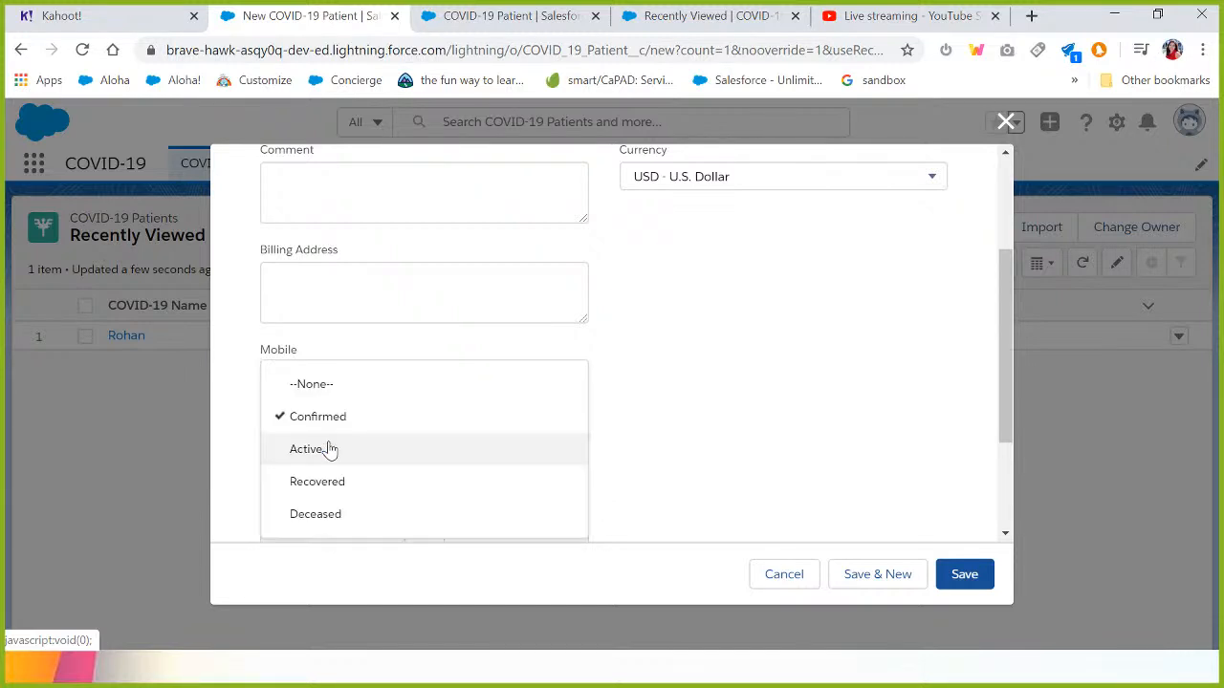
{"action": "left_click", "coordinate": [330, 448]}
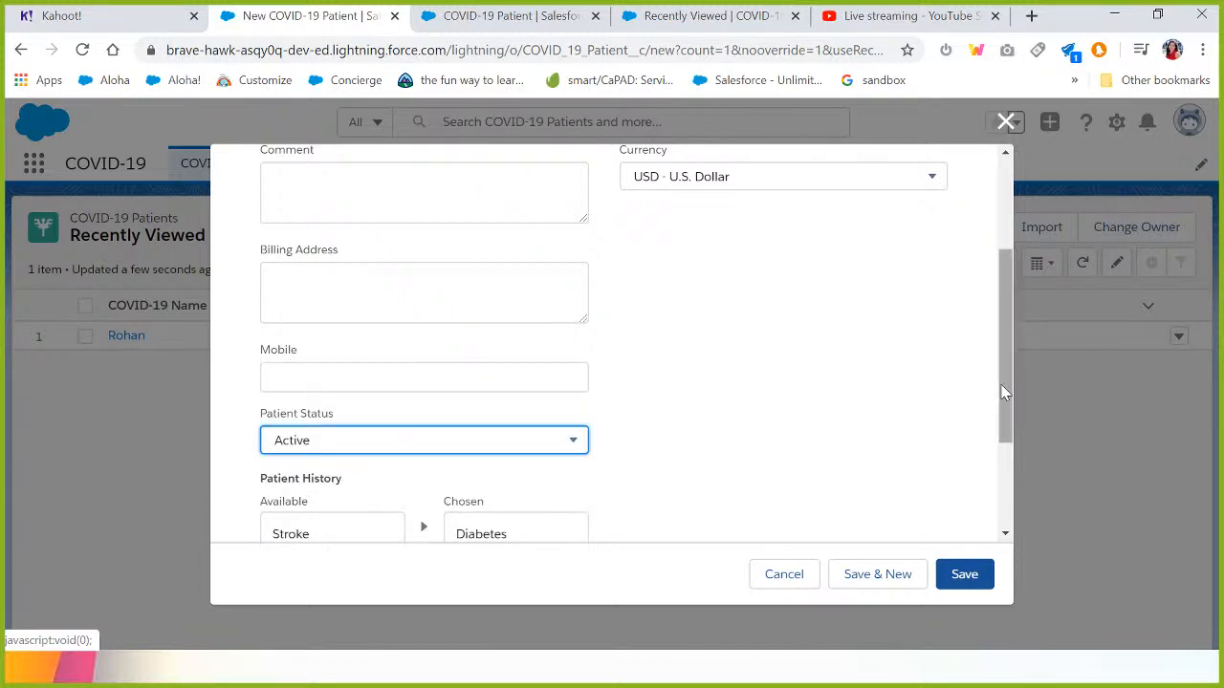
- Enter the patient's name, save the new record and review its details, including Patient History
{"action": "scroll", "coordinate": [1000, 385], "scroll_direction": "down", "scroll_amount": 2}
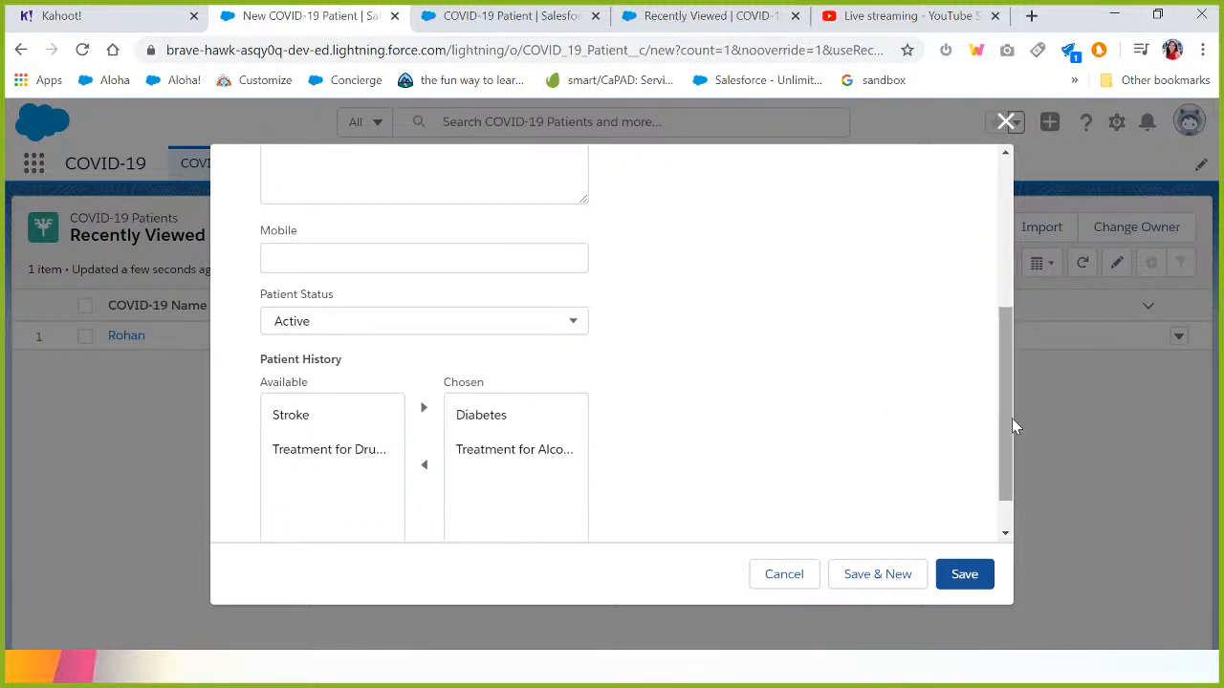
{"action": "left_click_drag", "start_coordinate": [1012, 418], "coordinate": [1012, 251]}
{"action": "left_click", "coordinate": [497, 298]}
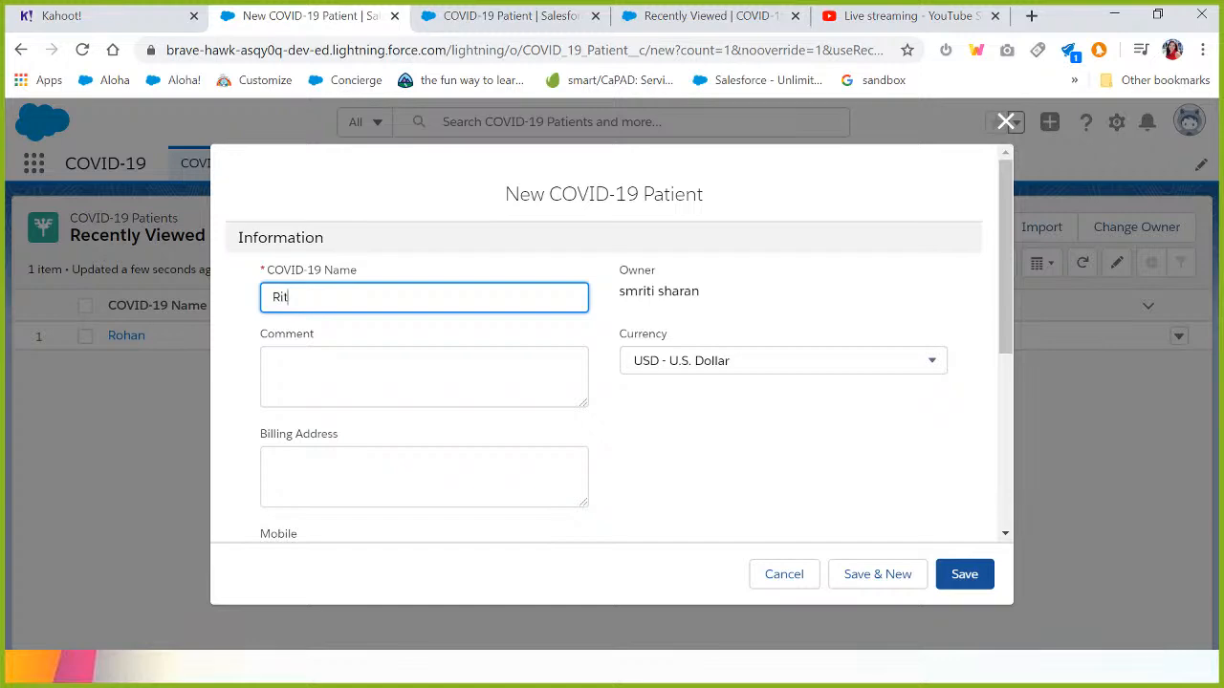
{"action": "left_click", "coordinate": [949, 574]}
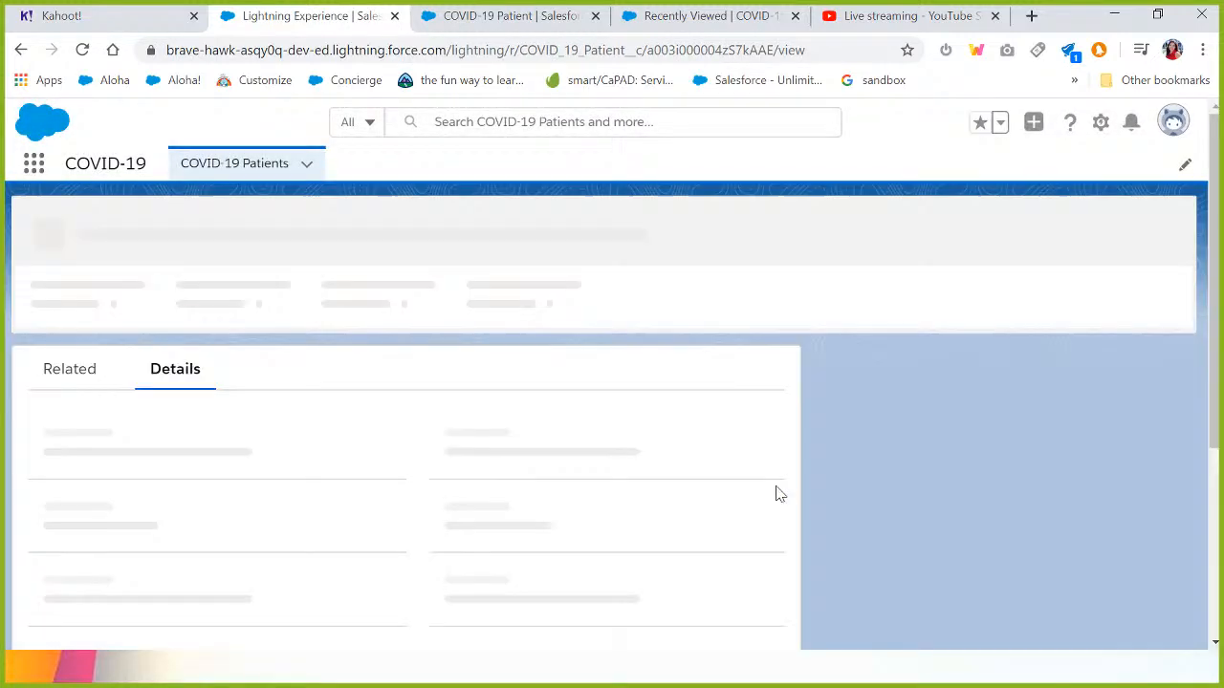
{"action": "scroll", "coordinate": [762, 505], "scroll_direction": "down", "scroll_amount": 2}
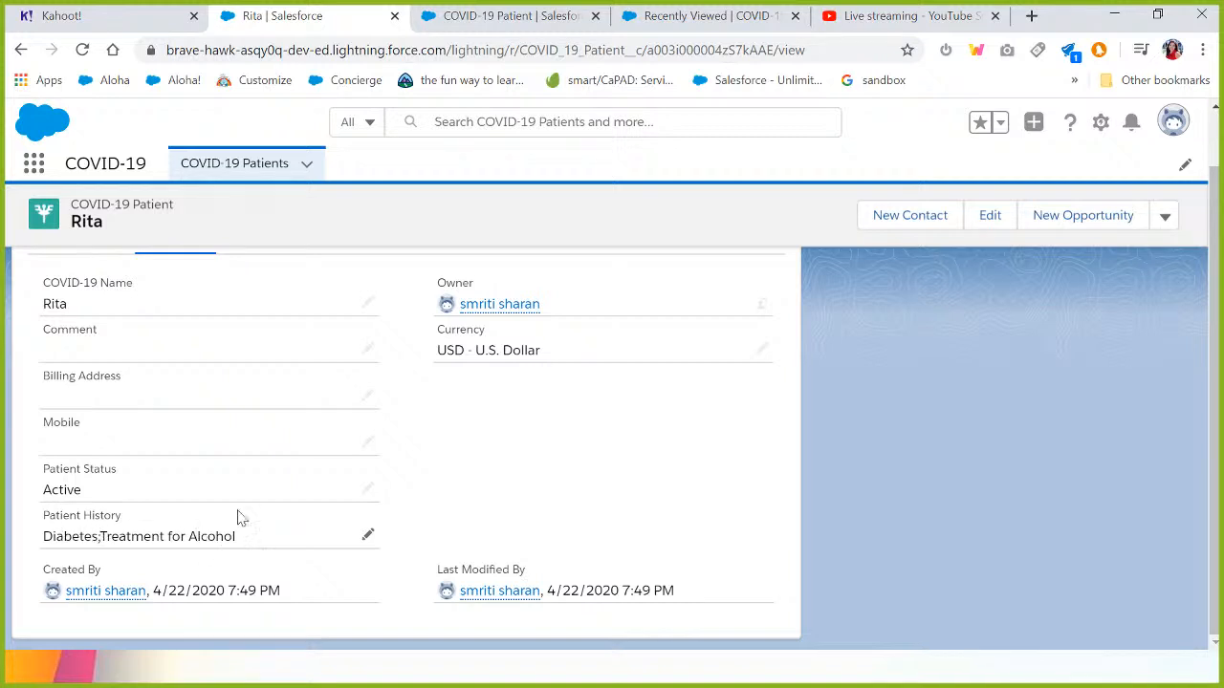
{"action": "scroll", "coordinate": [325, 401], "scroll_direction": "up", "scroll_amount": 1}
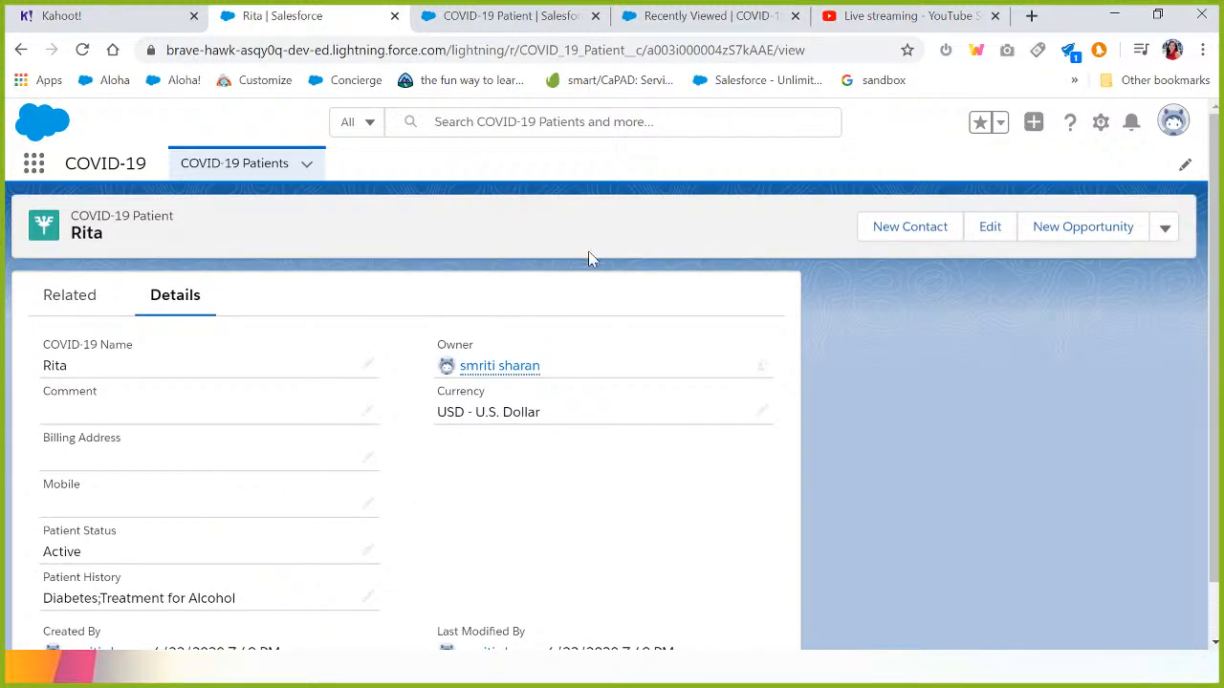
- Switch to the PowerPoint slide show and view the slides on multi-select and restricted picklists
{"action": "key", "text": "alt+Tab"}
{"action": "key", "text": "Tab"}
{"action": "key", "text": "shift+Tab"}
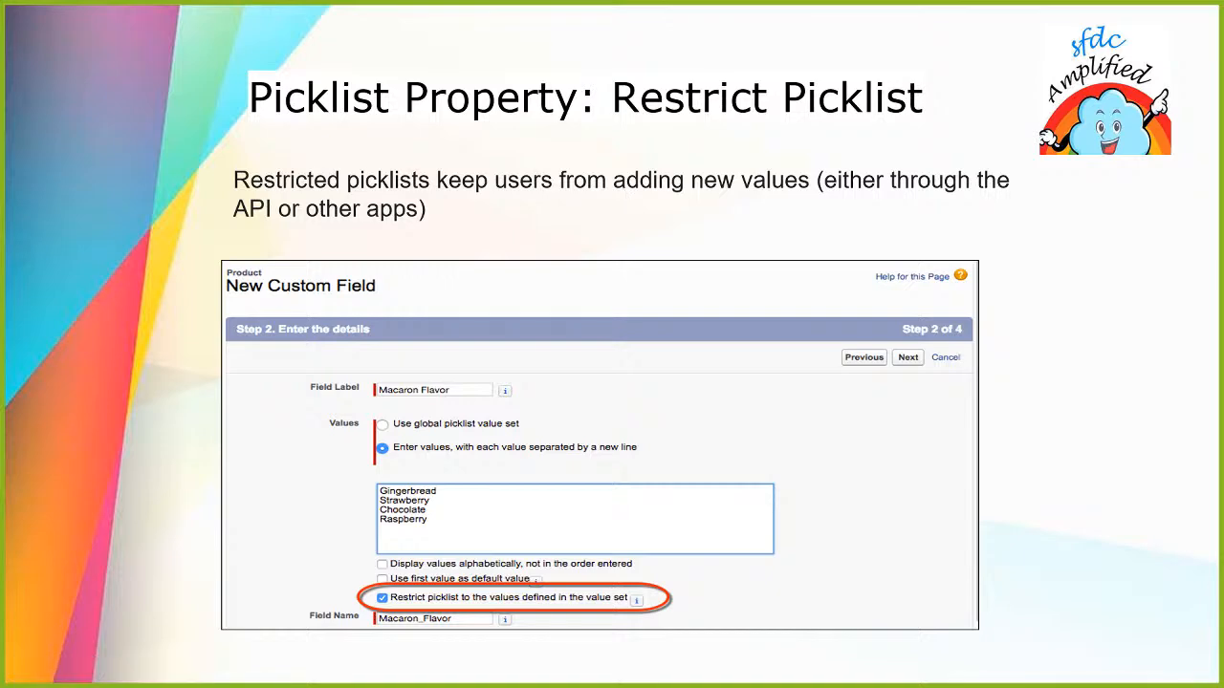
{"action": "key", "text": "Right"}
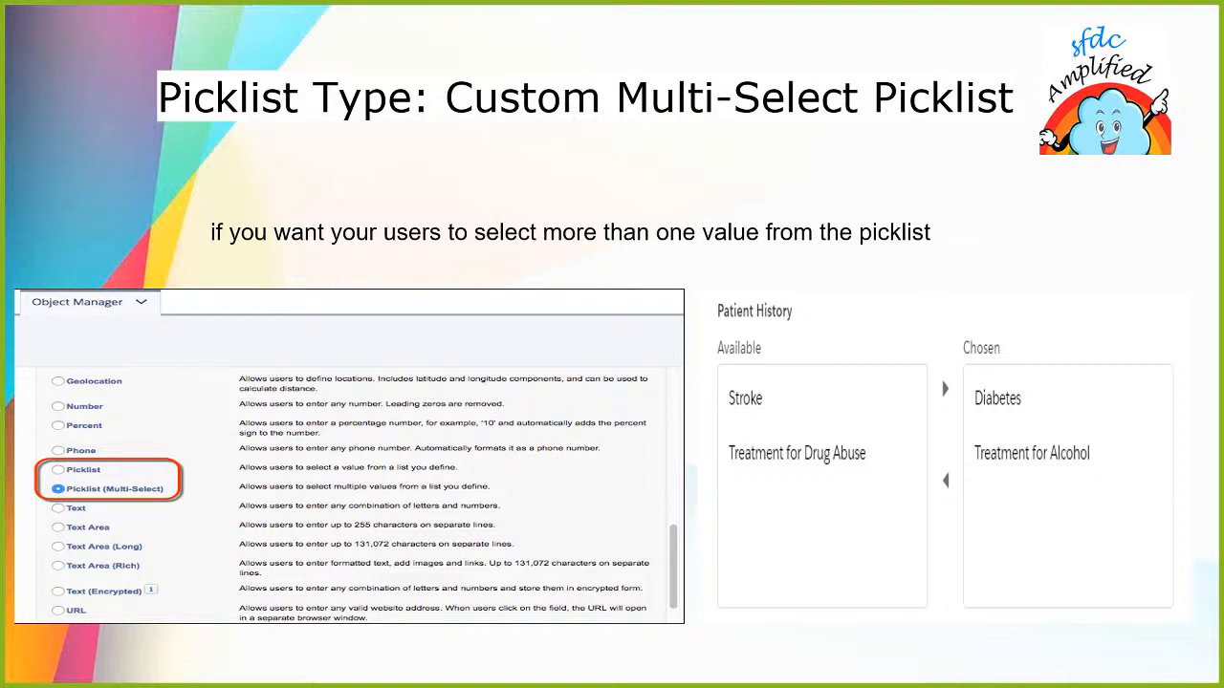
{"action": "key", "text": "Right"}
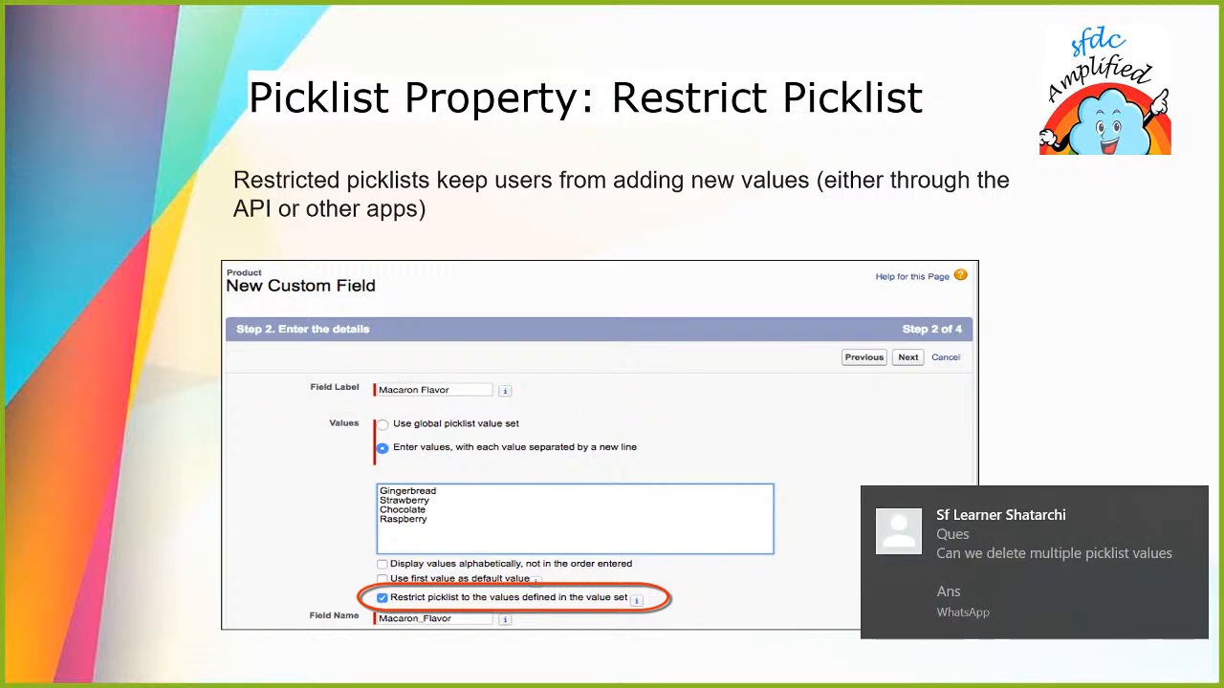
- Dismiss the incoming message notification, and switch to WhatsApp to close its window
{"action": "left_click", "coordinate": [1191, 507]}
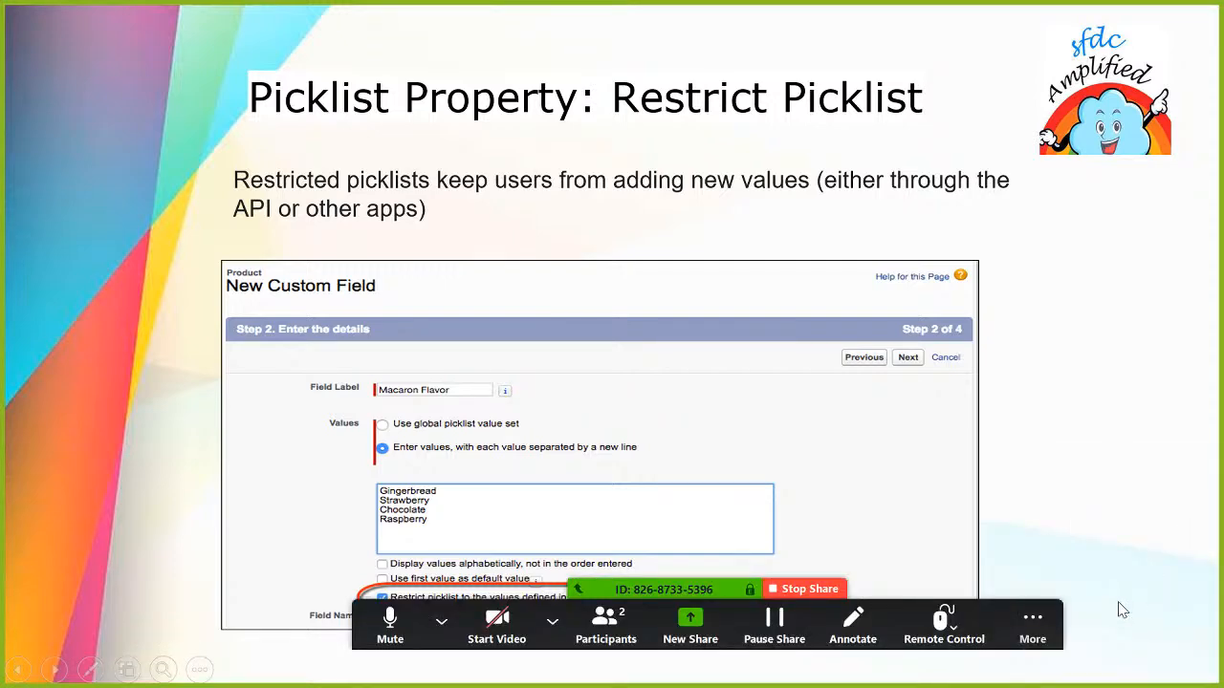
{"action": "key", "text": "alt+Tab"}
{"action": "key", "text": "alt+Tab"}
{"action": "key", "text": "alt+Tab"}
{"action": "key", "text": "alt+Tab"}
{"action": "key", "text": "alt+Tab"}
{"action": "key", "text": "alt+Tab"}
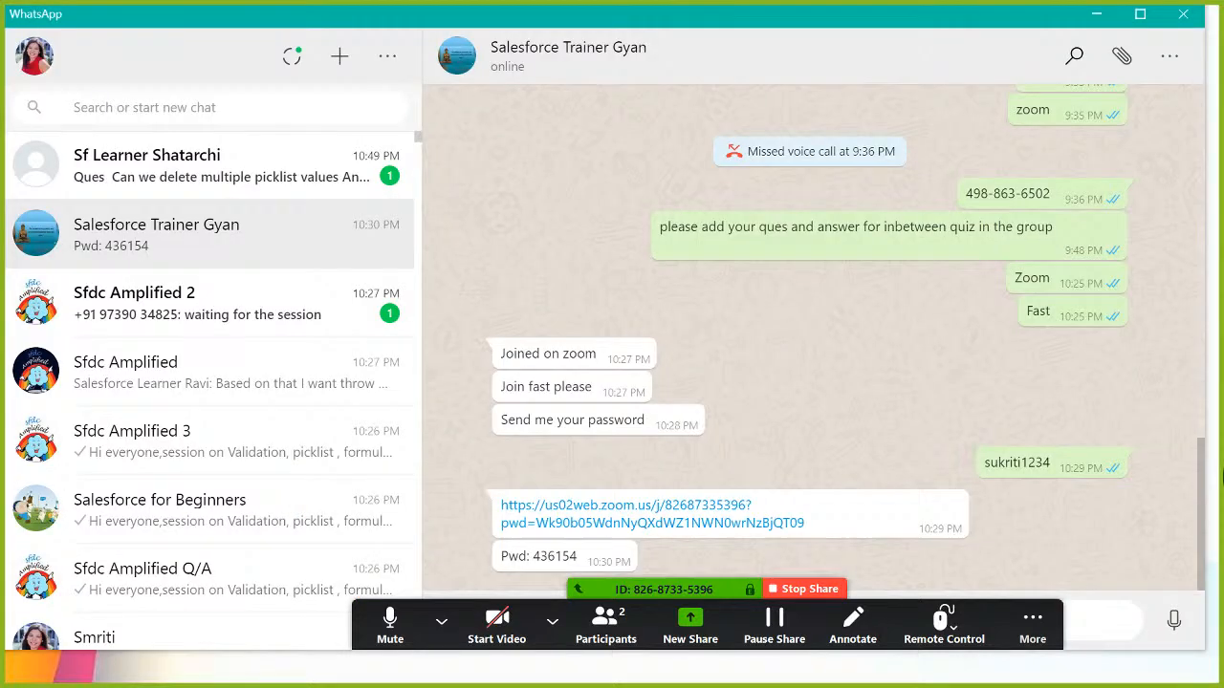
{"action": "left_click", "coordinate": [1183, 14]}
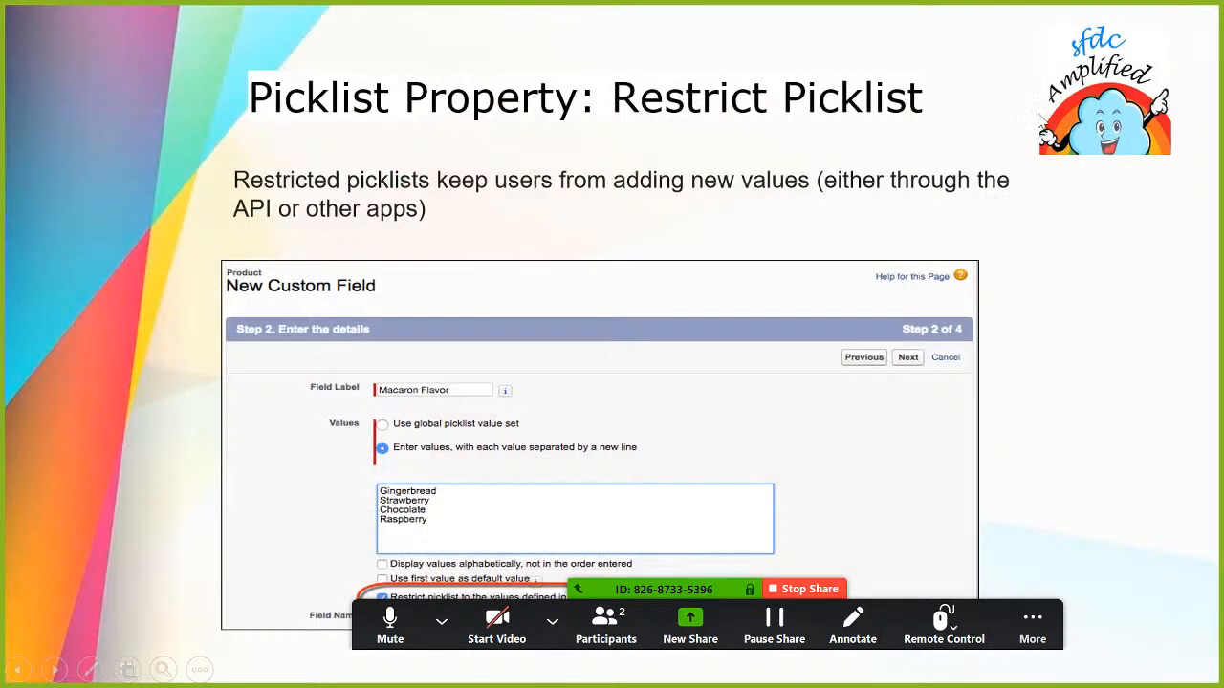
- Hide Zoom's floating meeting controls and switch back to the Salesforce patient record in Chrome
{"action": "left_click", "coordinate": [1033, 621]}
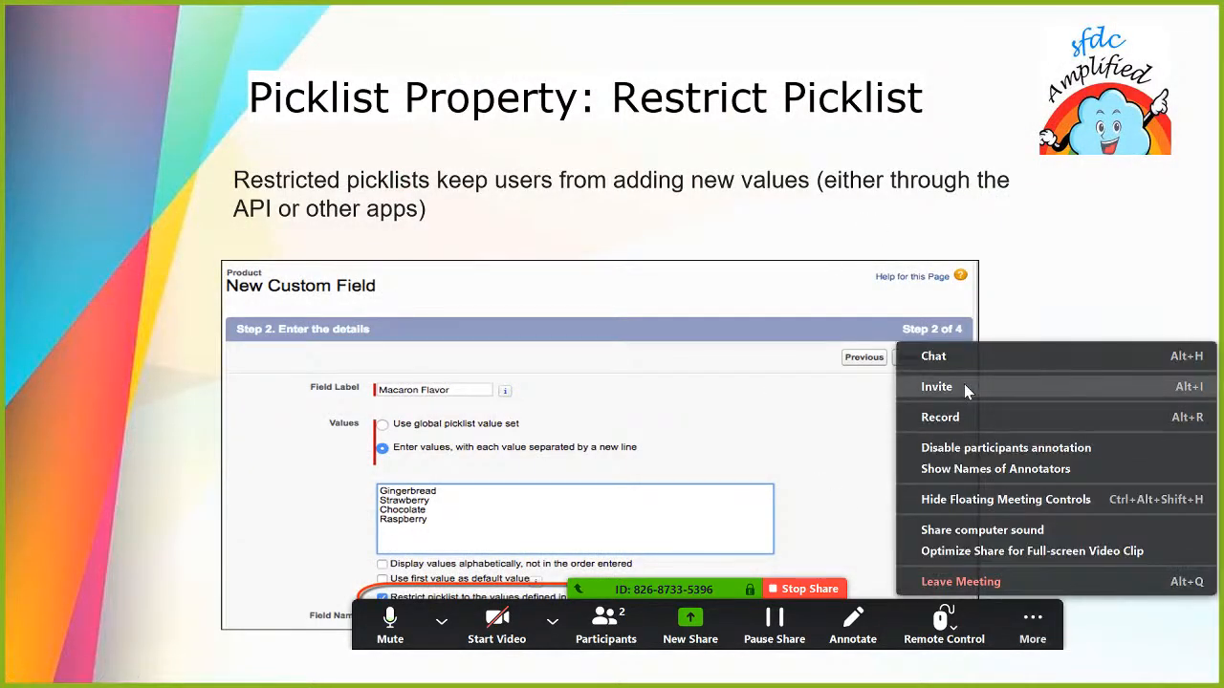
{"action": "left_click", "coordinate": [942, 502]}
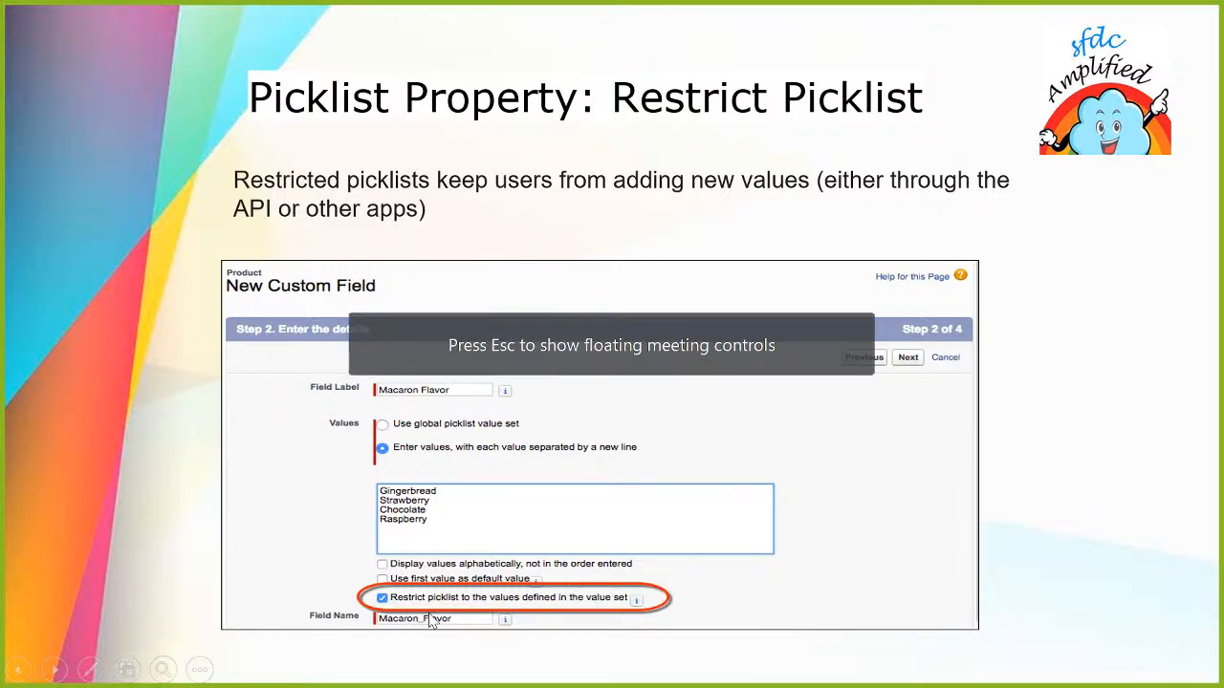
{"action": "key", "text": "alt+Tab"}
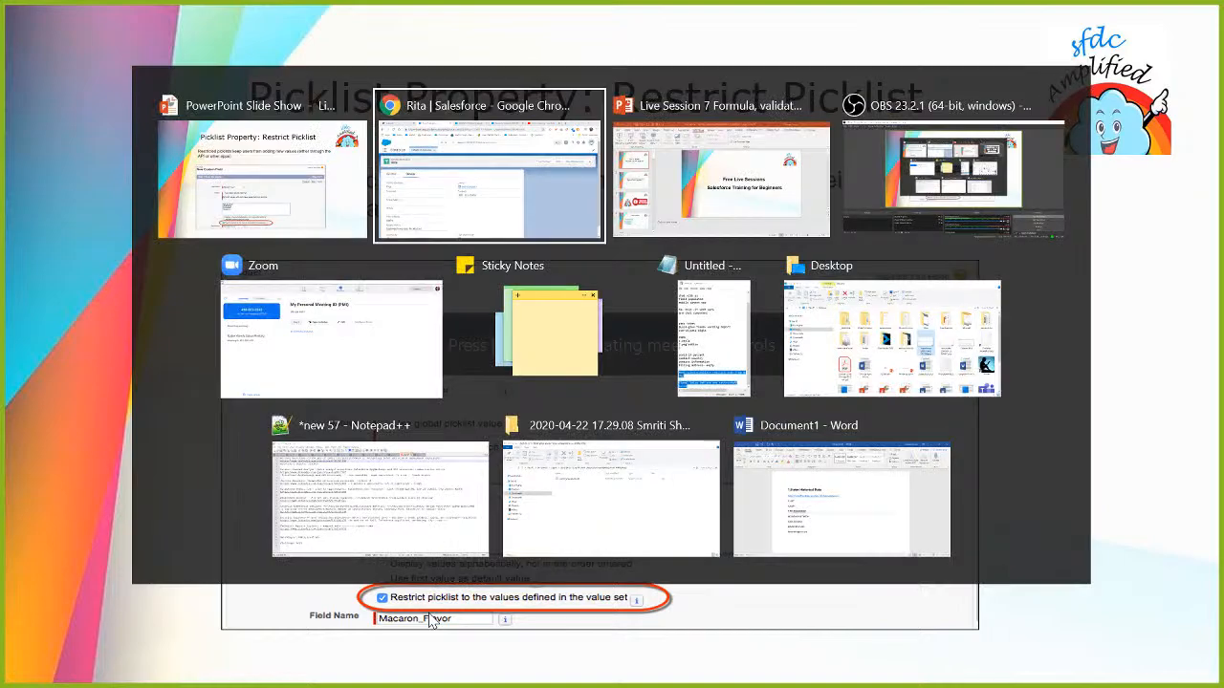
{"action": "key", "text": "alt+Down"}
{"action": "key", "text": "alt+Up"}
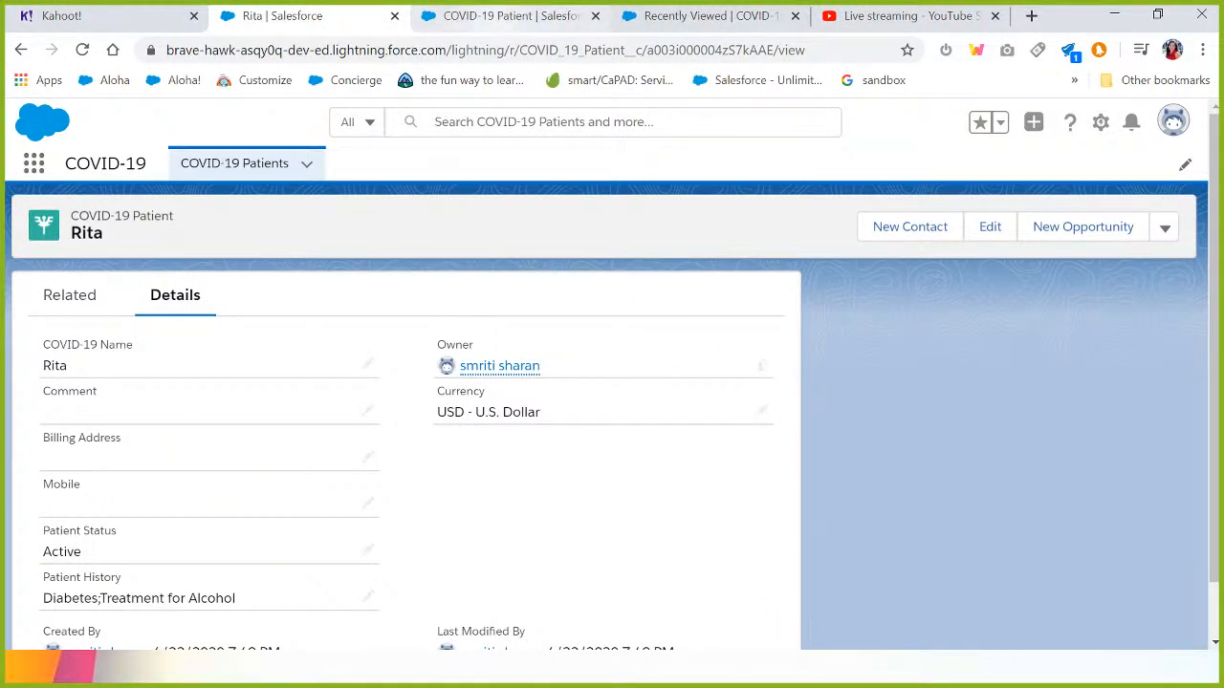
- From COVID-19 Patient's Fields & Relationships in Object Manager, start a new custom field with the Picklist data type
{"action": "left_click", "coordinate": [459, 17]}
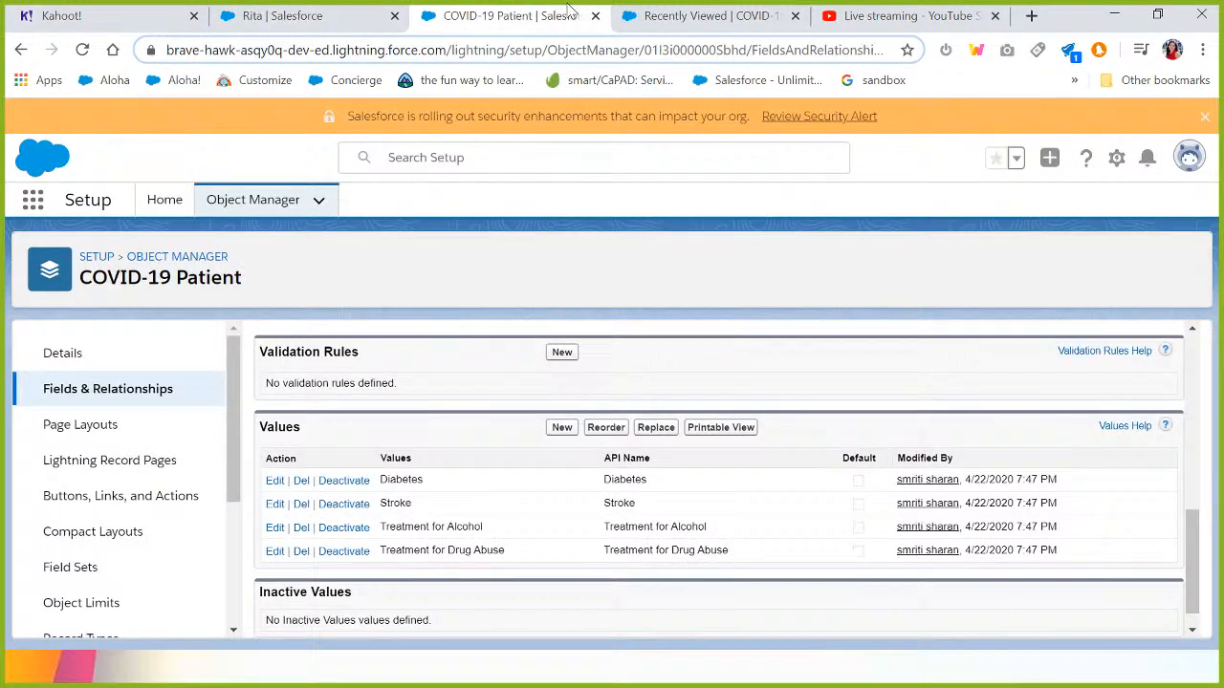
{"action": "scroll", "coordinate": [472, 418], "scroll_direction": "up", "scroll_amount": 1}
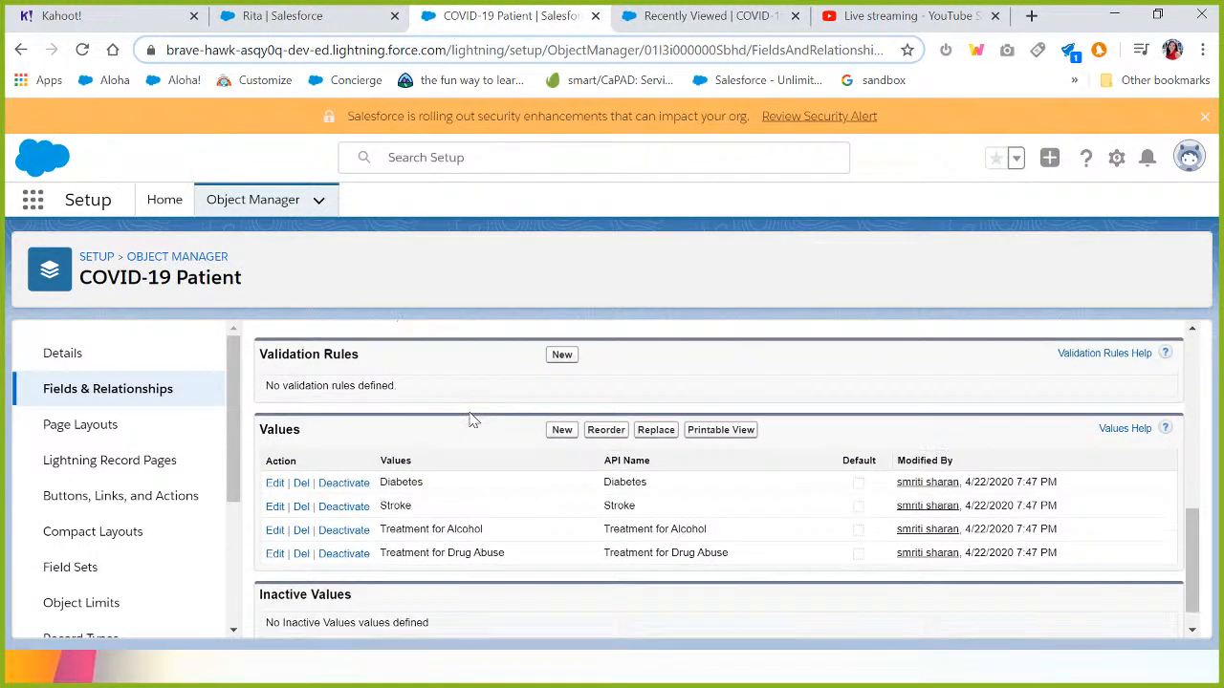
{"action": "scroll", "coordinate": [348, 402], "scroll_direction": "up", "scroll_amount": 5}
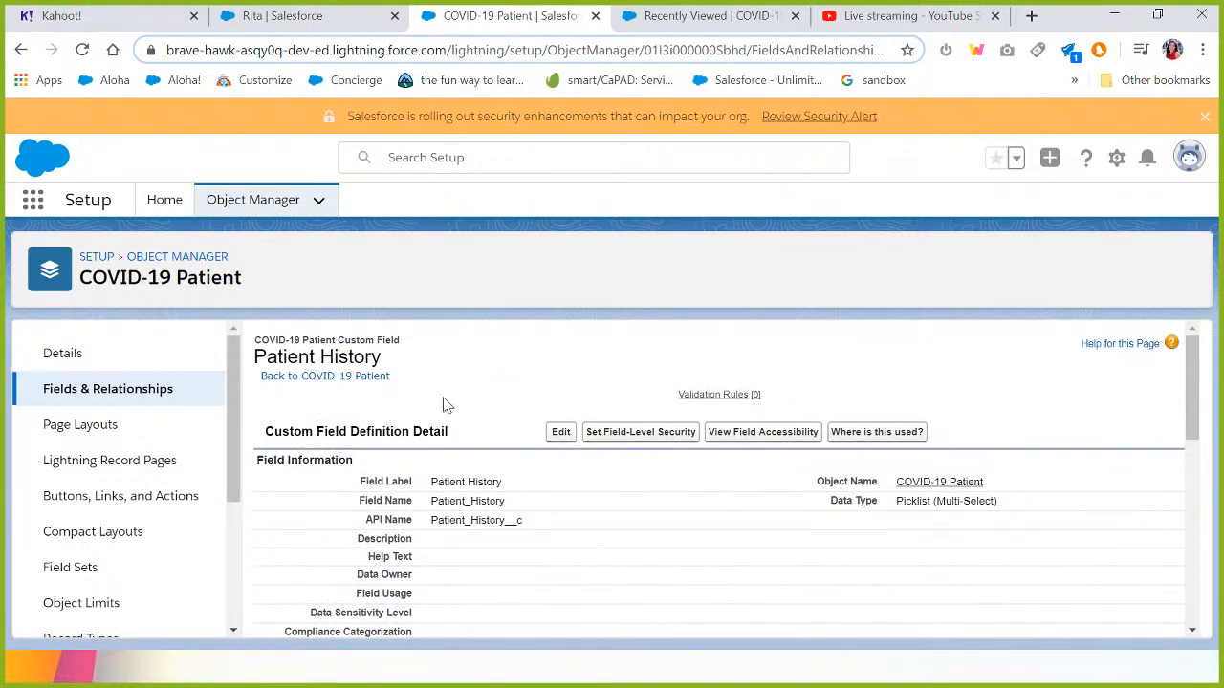
{"action": "left_click", "coordinate": [65, 386]}
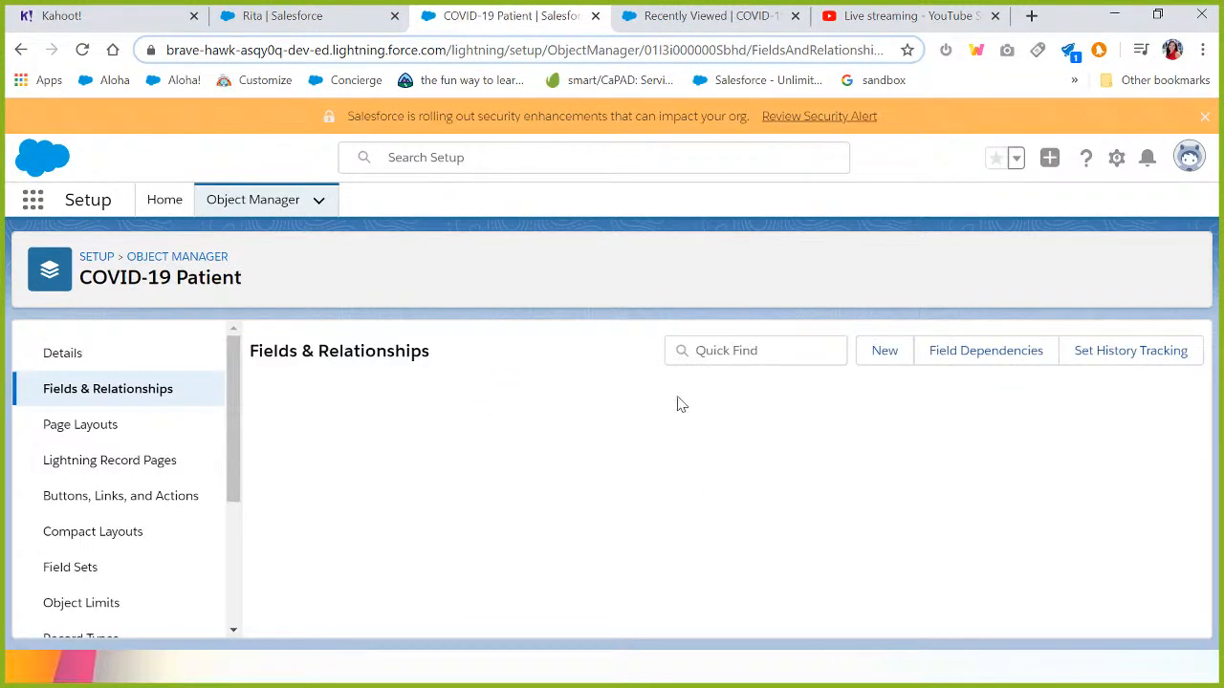
{"action": "left_click", "coordinate": [886, 352]}
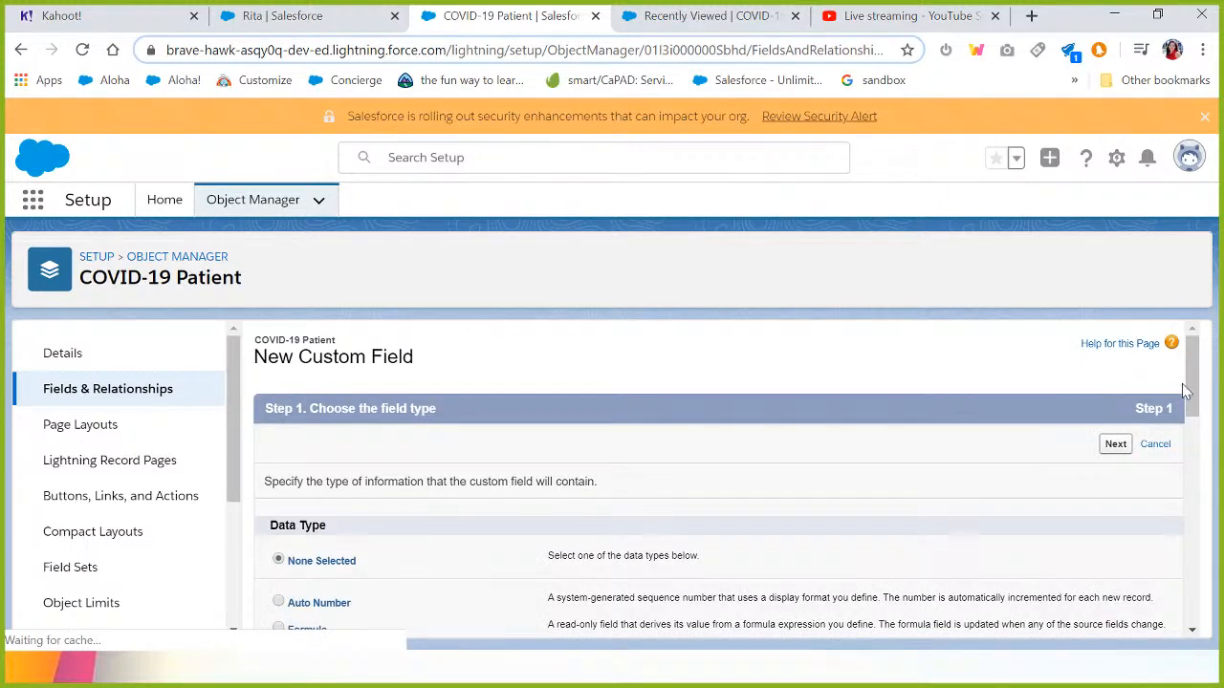
{"action": "left_click_drag", "start_coordinate": [1193, 382], "coordinate": [1221, 567]}
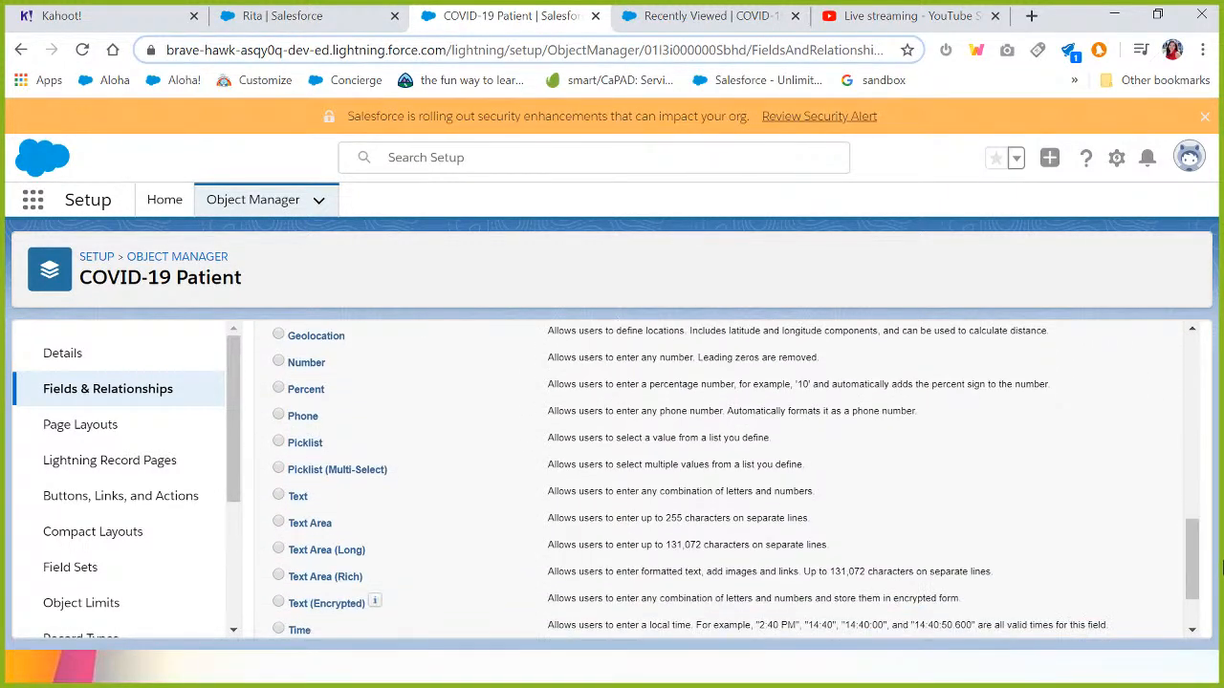
{"action": "left_click", "coordinate": [280, 447]}
{"action": "scroll", "coordinate": [1192, 564], "scroll_direction": "down", "scroll_amount": 1}
{"action": "left_click", "coordinate": [1109, 622]}
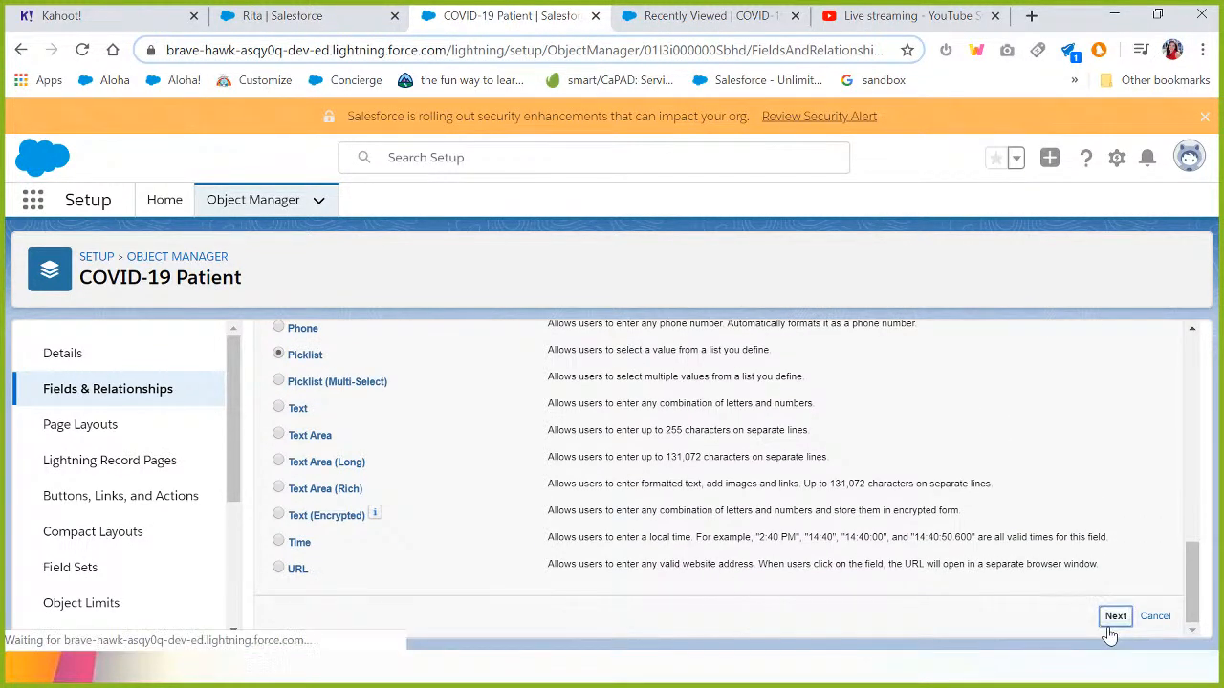
- Examine the option that restricts the picklist to the values defined in the value set
{"action": "scroll", "coordinate": [853, 565], "scroll_direction": "down", "scroll_amount": 3}
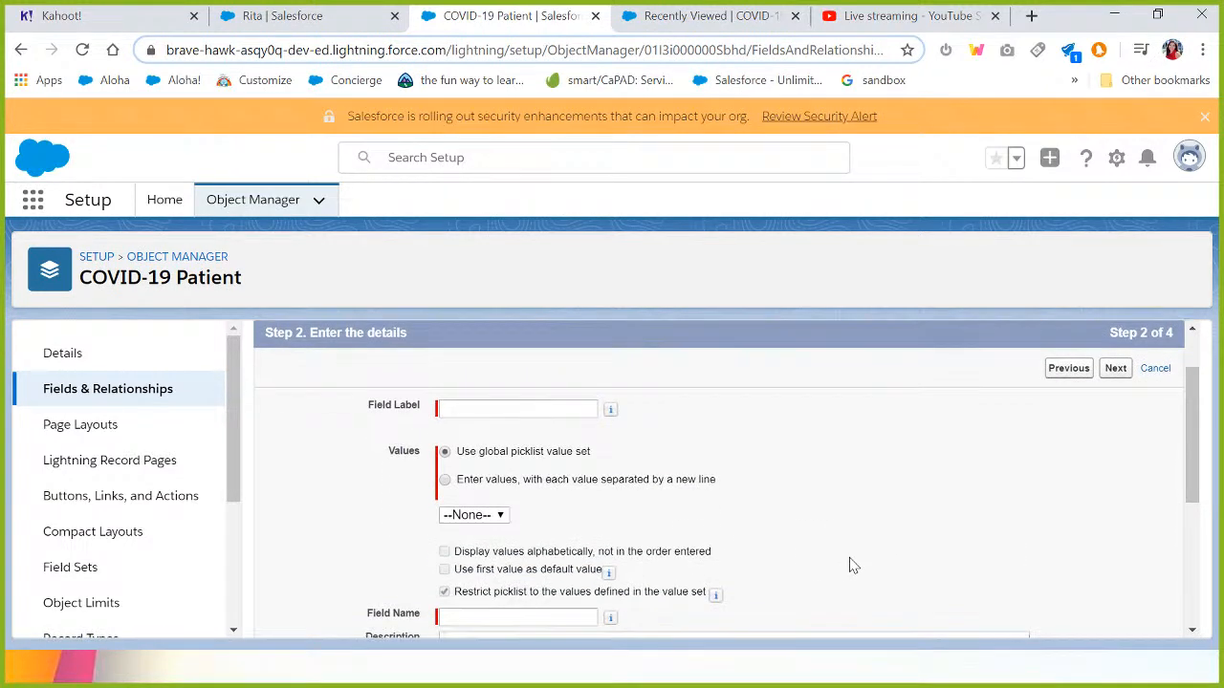
{"action": "scroll", "coordinate": [443, 455], "scroll_direction": "up", "scroll_amount": 1}
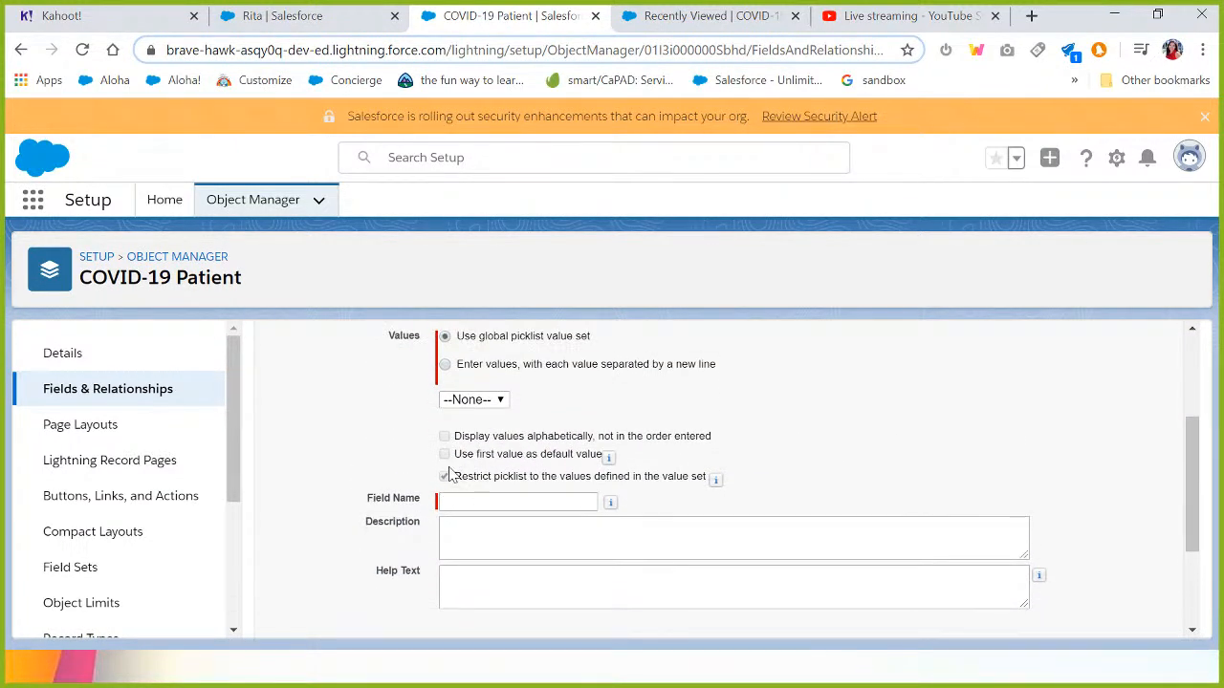
{"action": "left_click_drag", "start_coordinate": [466, 487], "coordinate": [705, 481]}
{"action": "mouse_move", "coordinate": [715, 481]}
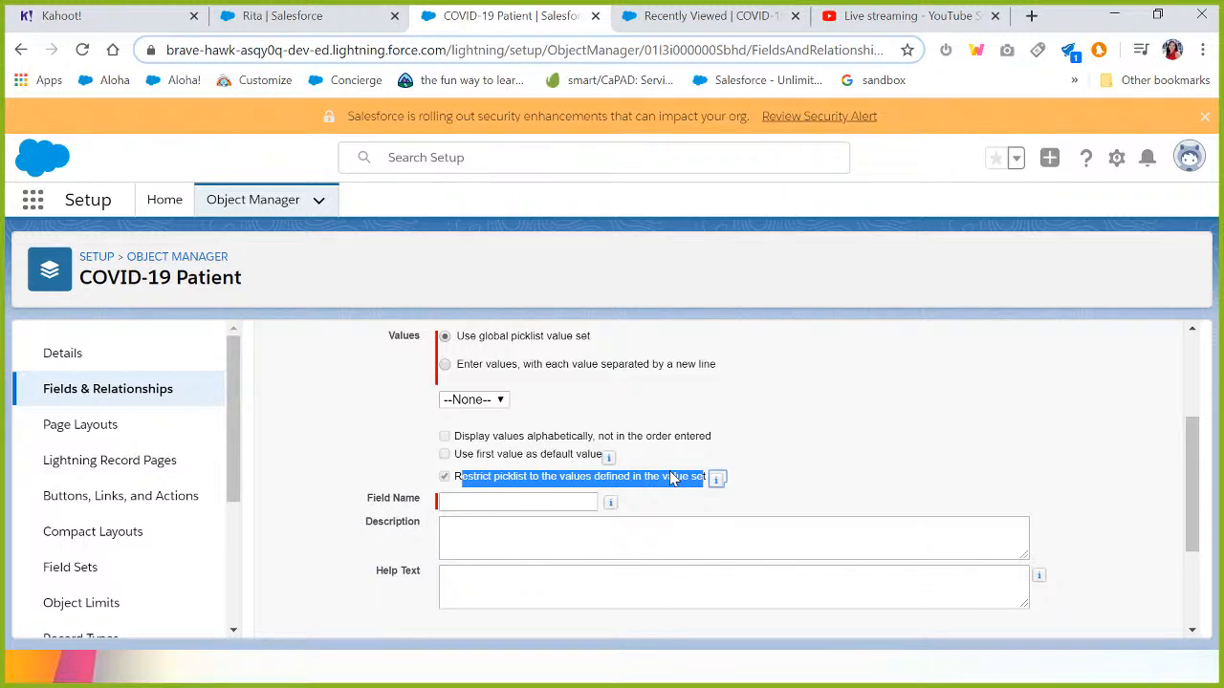
- Switch to the slideshow's Restrict Picklist slide and advance to the quiz about restricted picklists
{"action": "left_click", "coordinate": [676, 442]}
{"action": "key", "text": "alt+Tab"}
{"action": "key", "text": "Tab"}
{"action": "key", "text": "shift+Tab"}
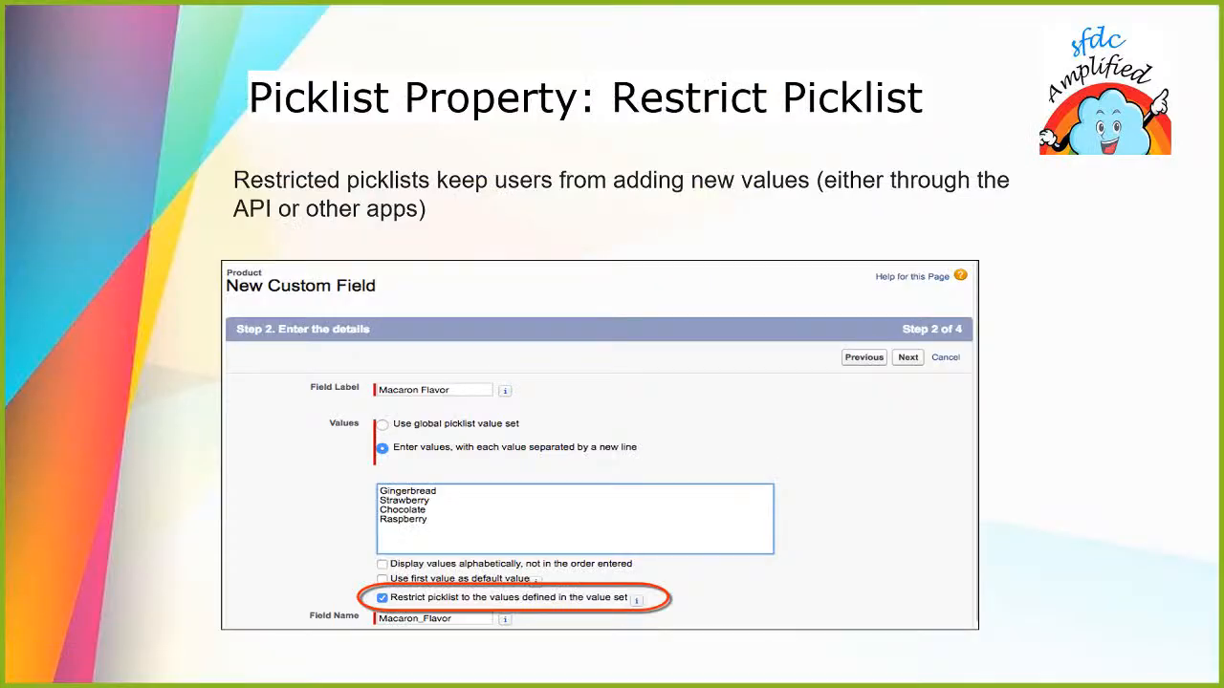
{"action": "left_click", "coordinate": [658, 242]}
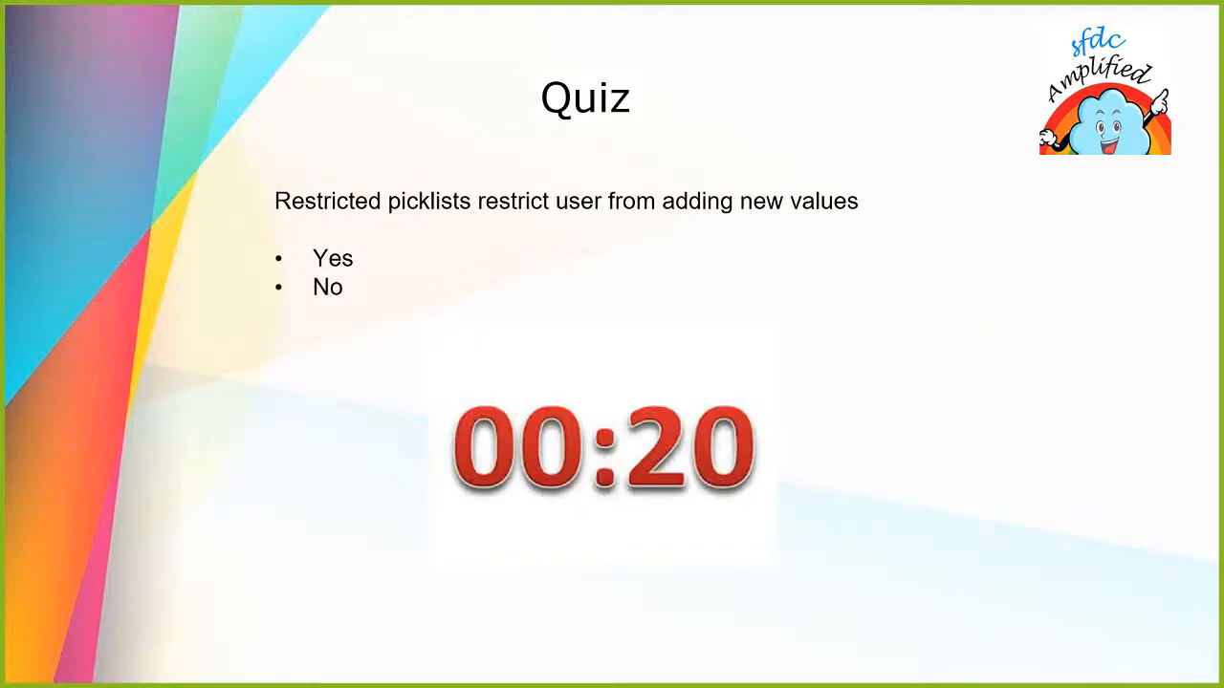
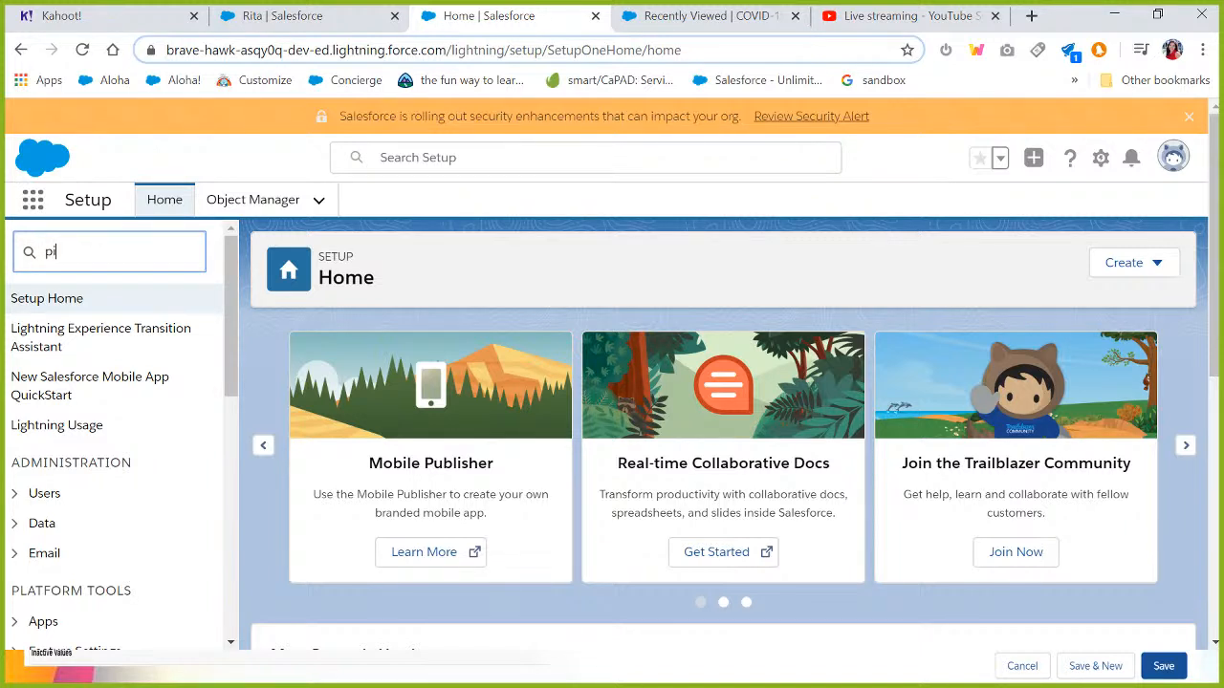
- Find Picklist Value Sets by searching Setup for "picklist", and start a new global value set labelled Country
{"action": "type", "text": "icklist"}
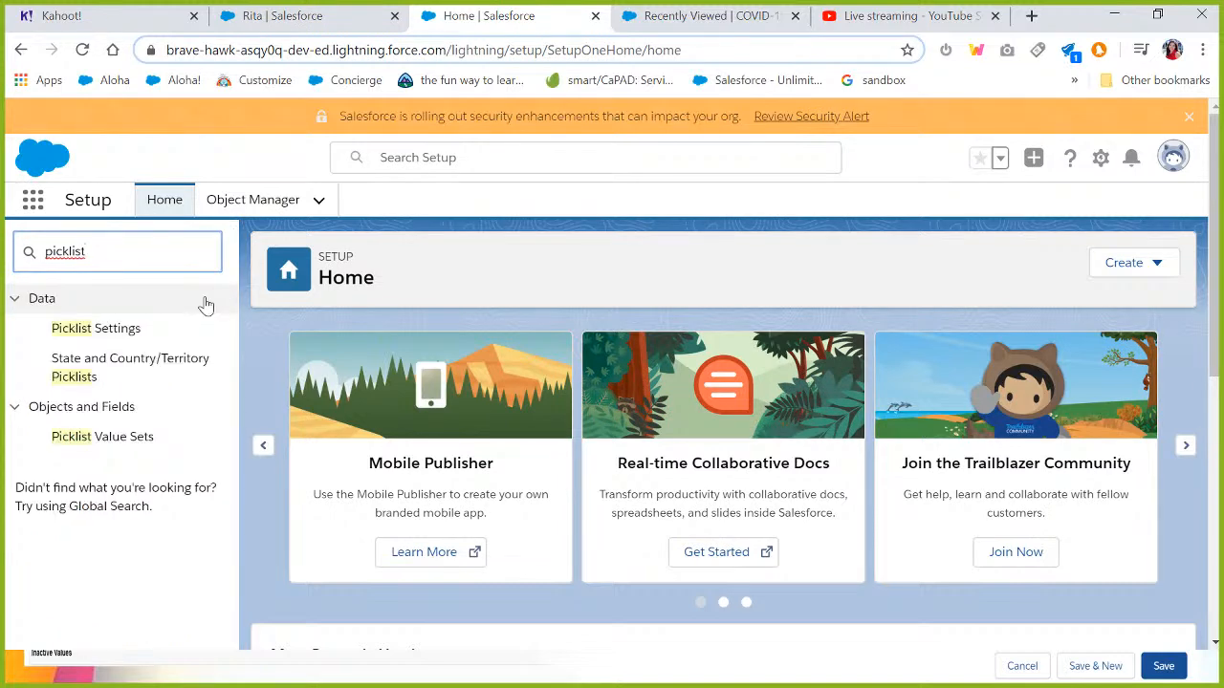
{"action": "left_click", "coordinate": [112, 440]}
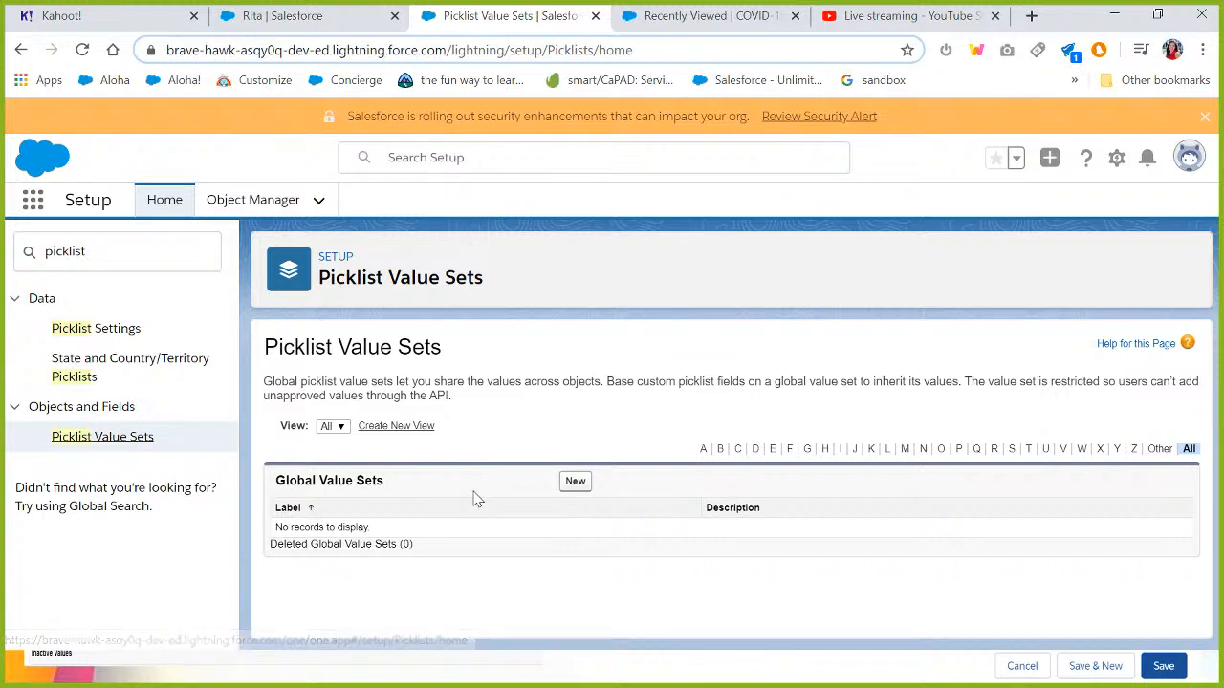
{"action": "left_click", "coordinate": [576, 482]}
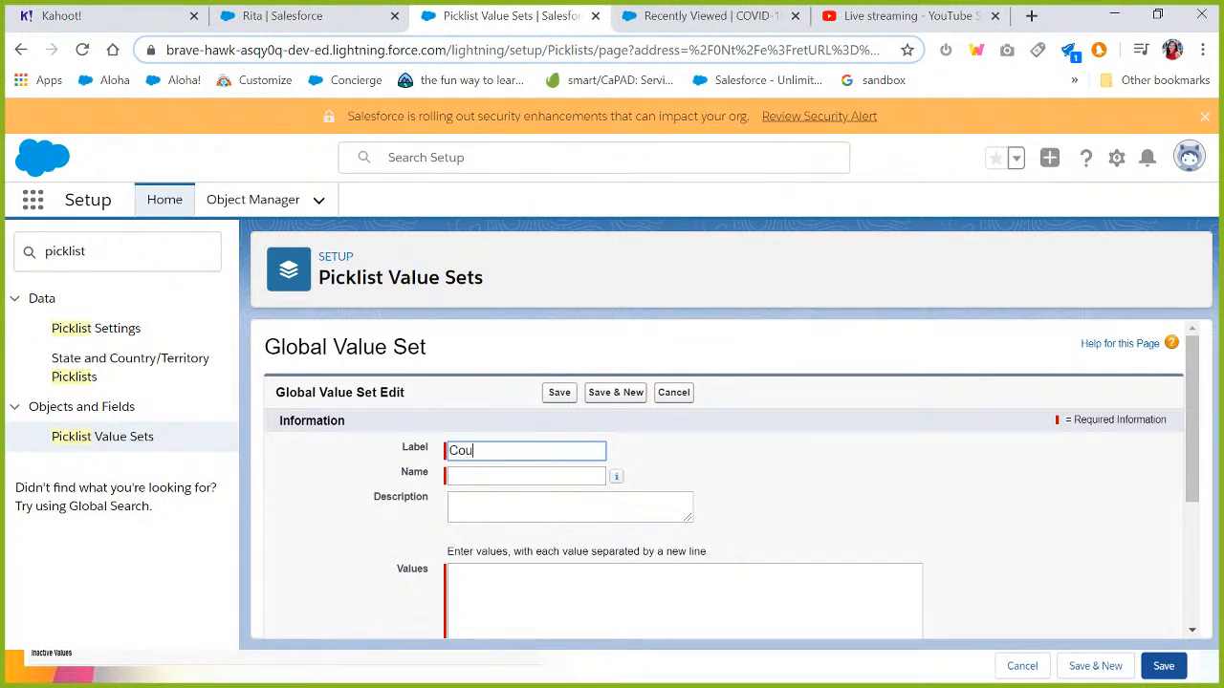
{"action": "key", "text": "Tab"}
{"action": "key", "text": "Tab"}
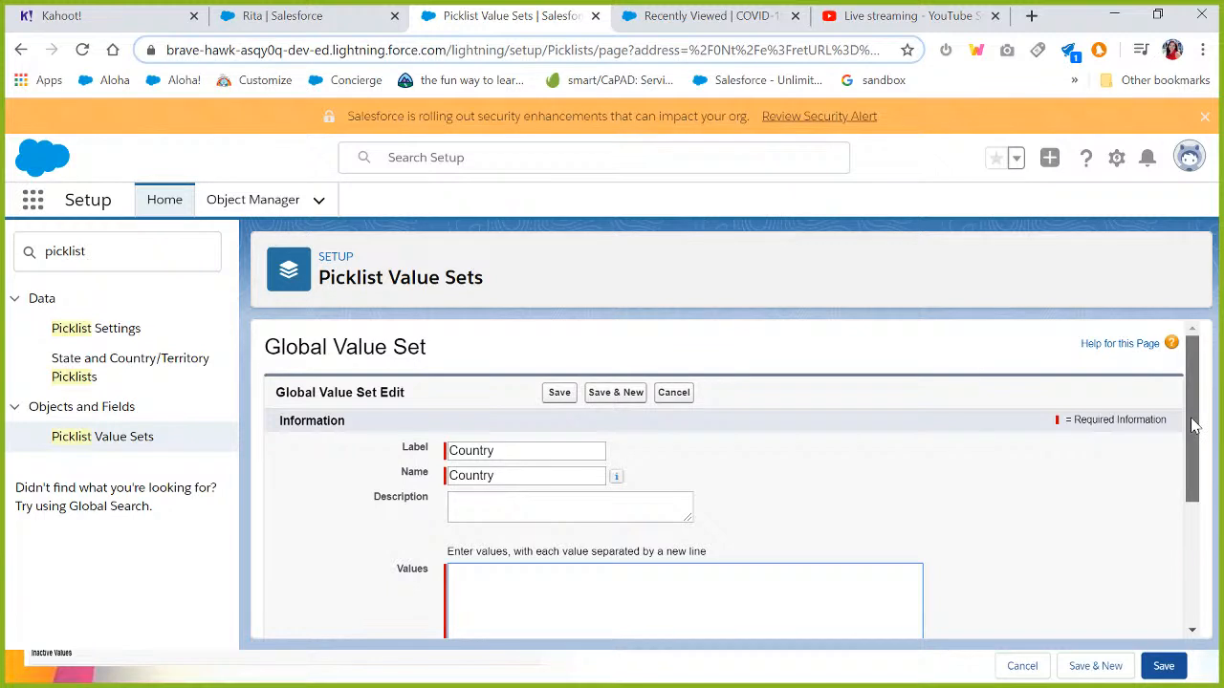
- Enter United States, Australia, India and Canada as the values, displayed alphabetically with the first value as default
{"action": "left_click_drag", "start_coordinate": [1192, 423], "coordinate": [1190, 521]}
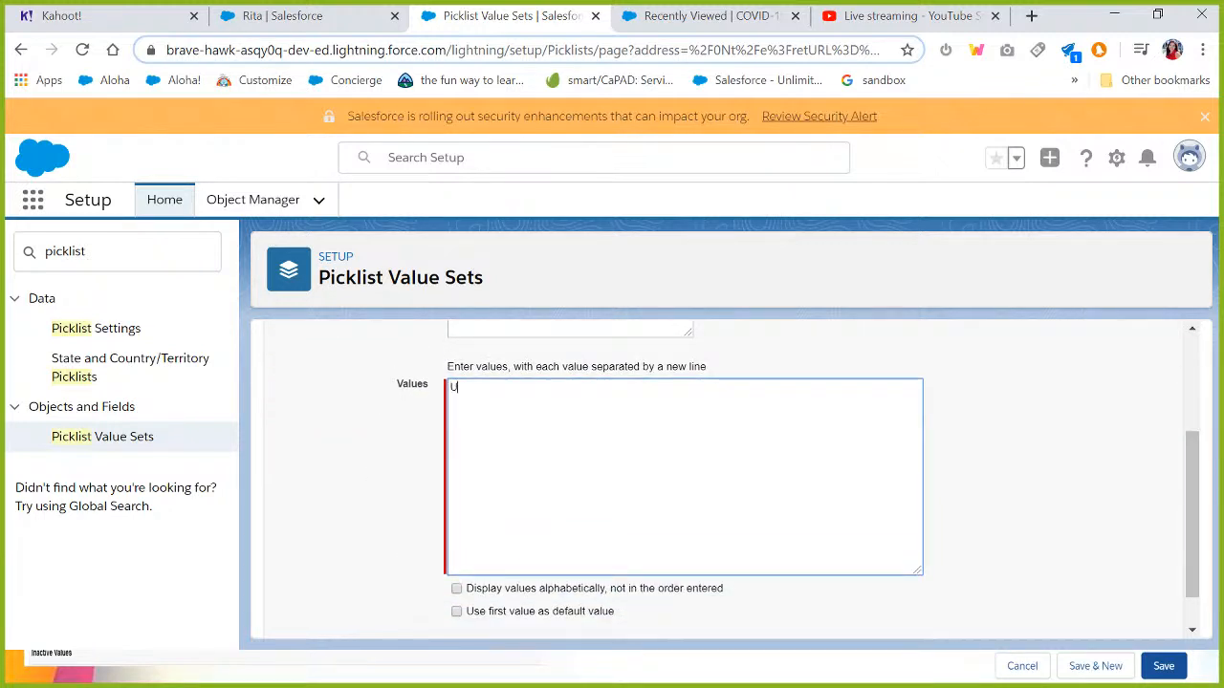
{"action": "type", "text": "United States"}
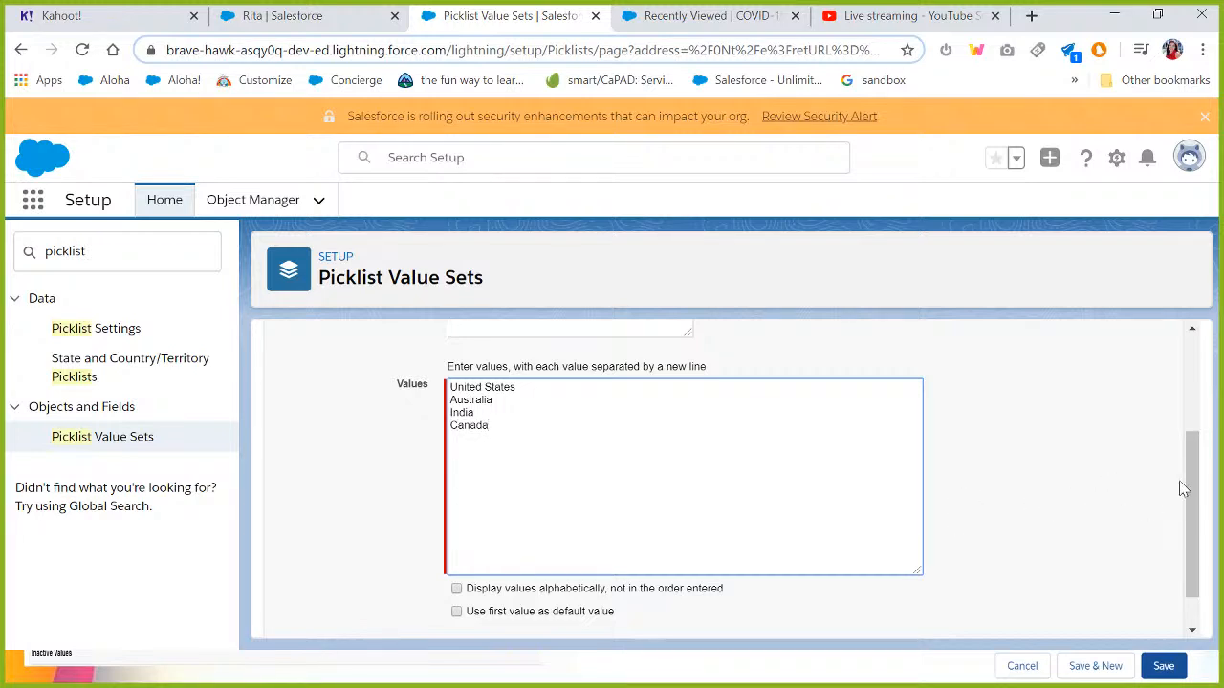
{"action": "left_click_drag", "start_coordinate": [1193, 492], "coordinate": [1193, 517]}
{"action": "left_click", "coordinate": [456, 542]}
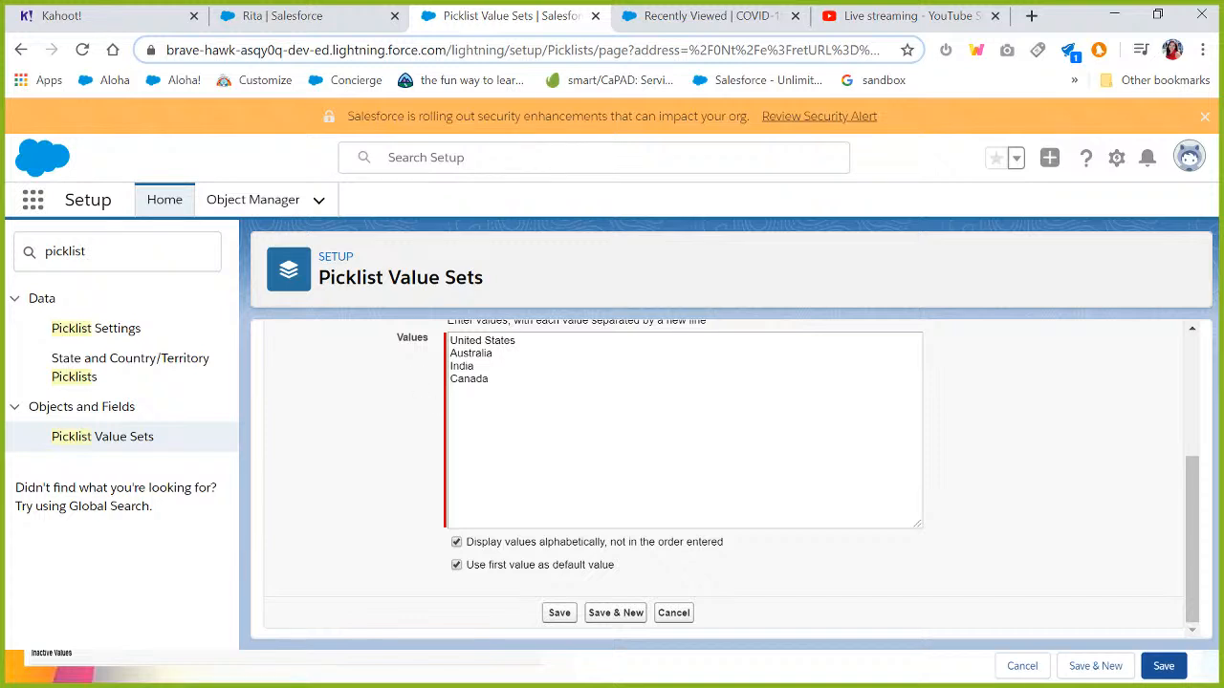
- Examine the Patient Status picklist's default on a blank new COVID-19 Patient form, and close the form without saving
{"action": "left_click", "coordinate": [302, 15]}
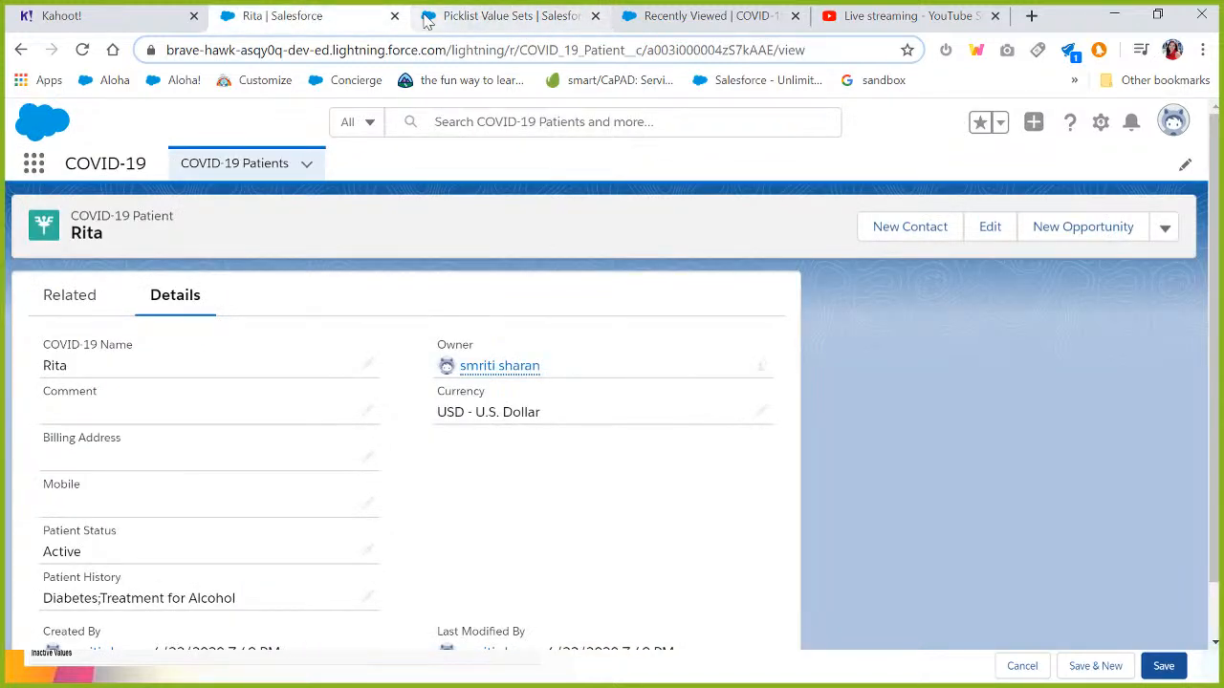
{"action": "left_click", "coordinate": [246, 164]}
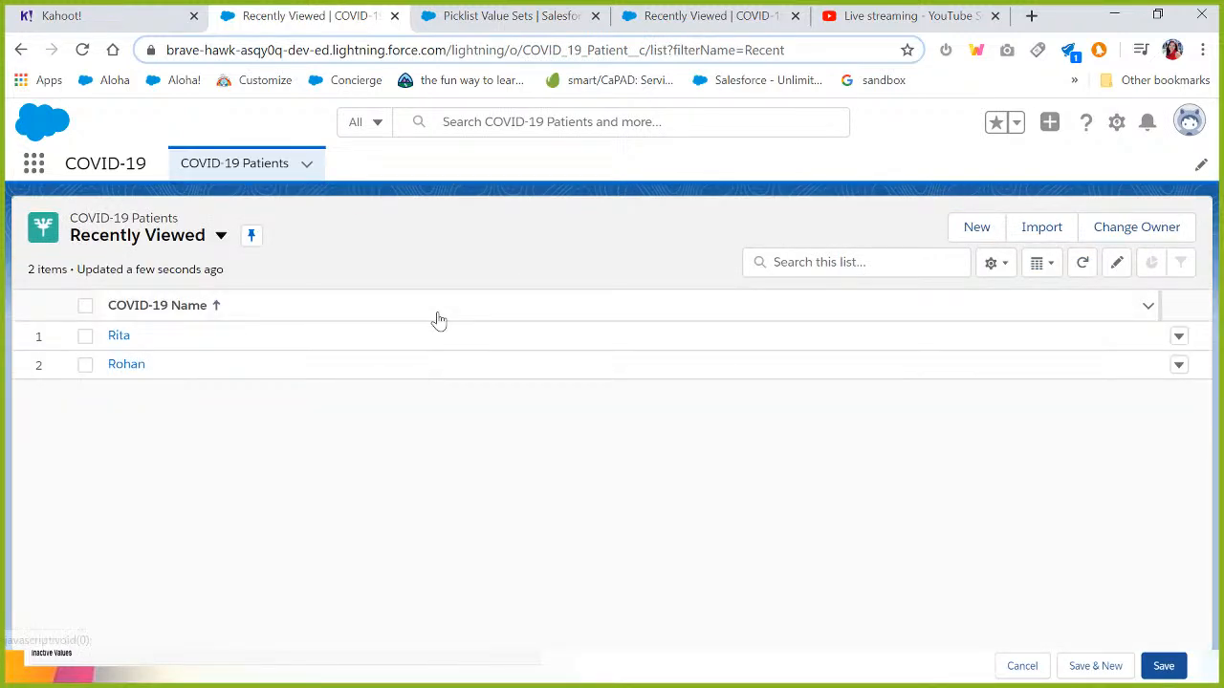
{"action": "left_click", "coordinate": [985, 237]}
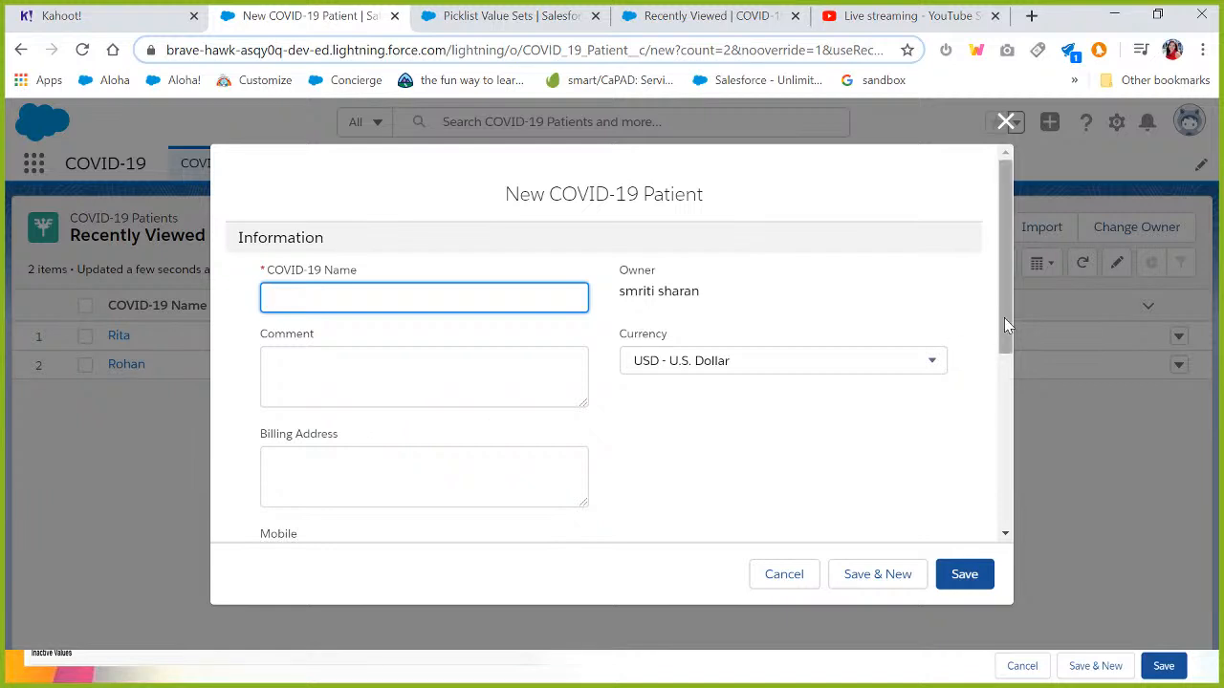
{"action": "left_click_drag", "start_coordinate": [1004, 318], "coordinate": [998, 495]}
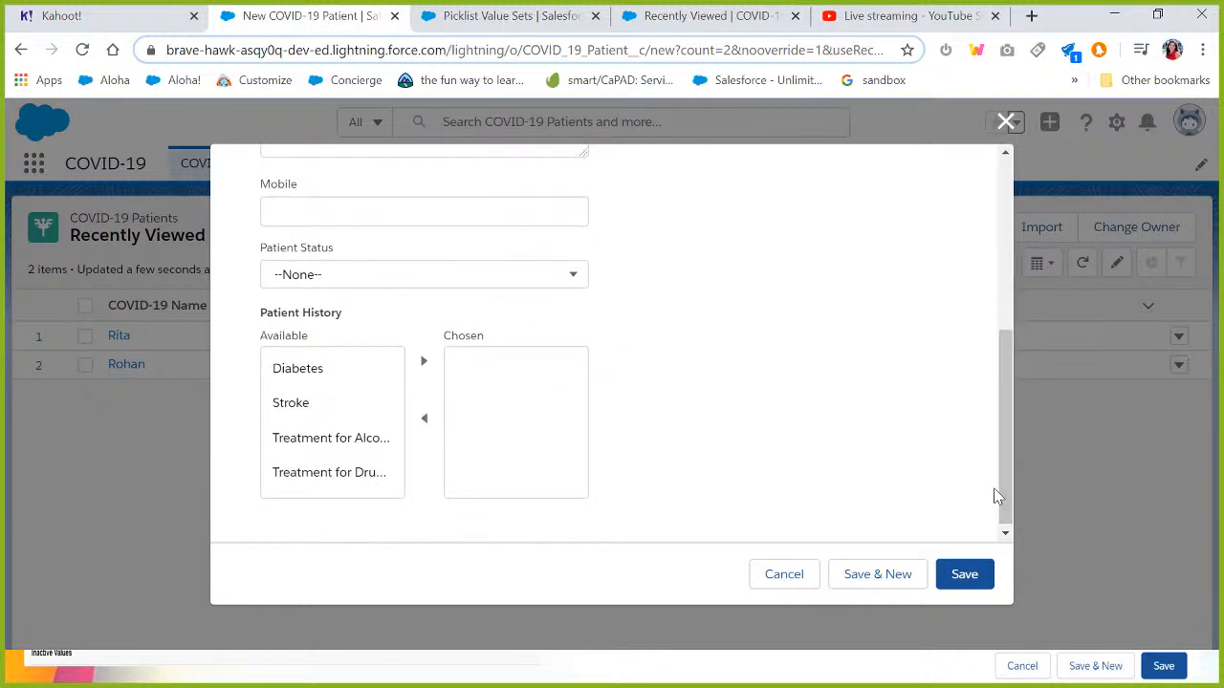
{"action": "left_click", "coordinate": [315, 286]}
{"action": "left_click", "coordinate": [314, 285]}
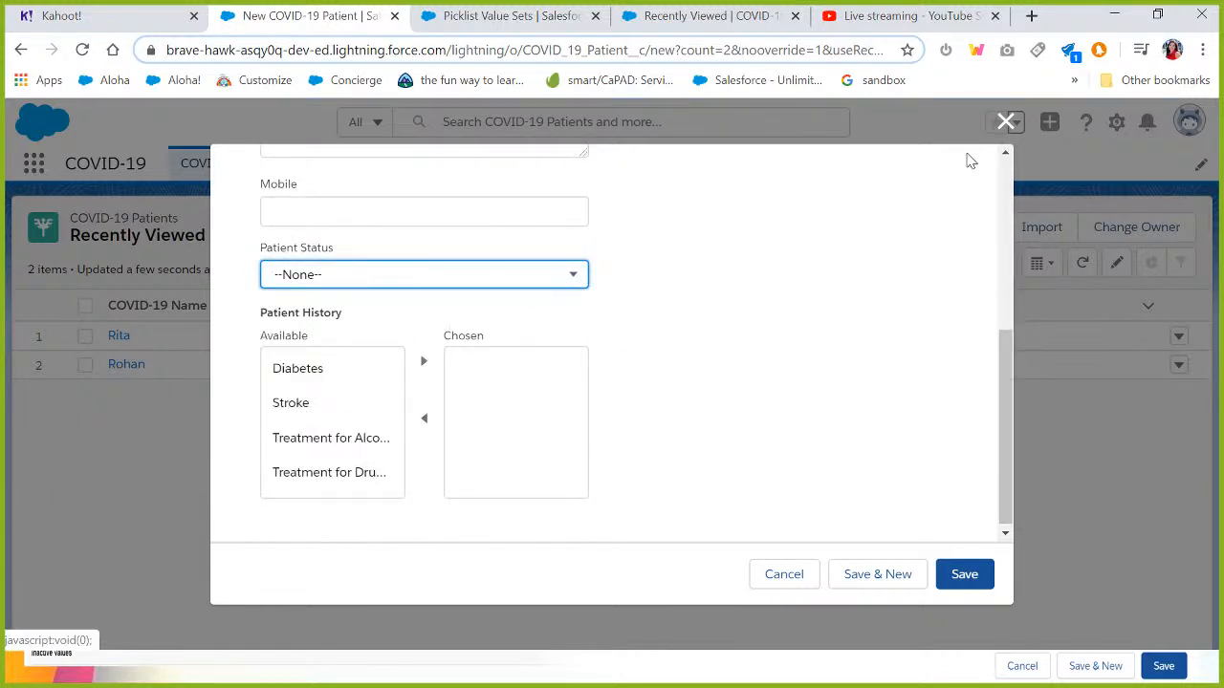
{"action": "left_click", "coordinate": [1005, 122]}
- Return to the Country global value set, save it, and review its list of values and the default
{"action": "left_click", "coordinate": [466, 15]}
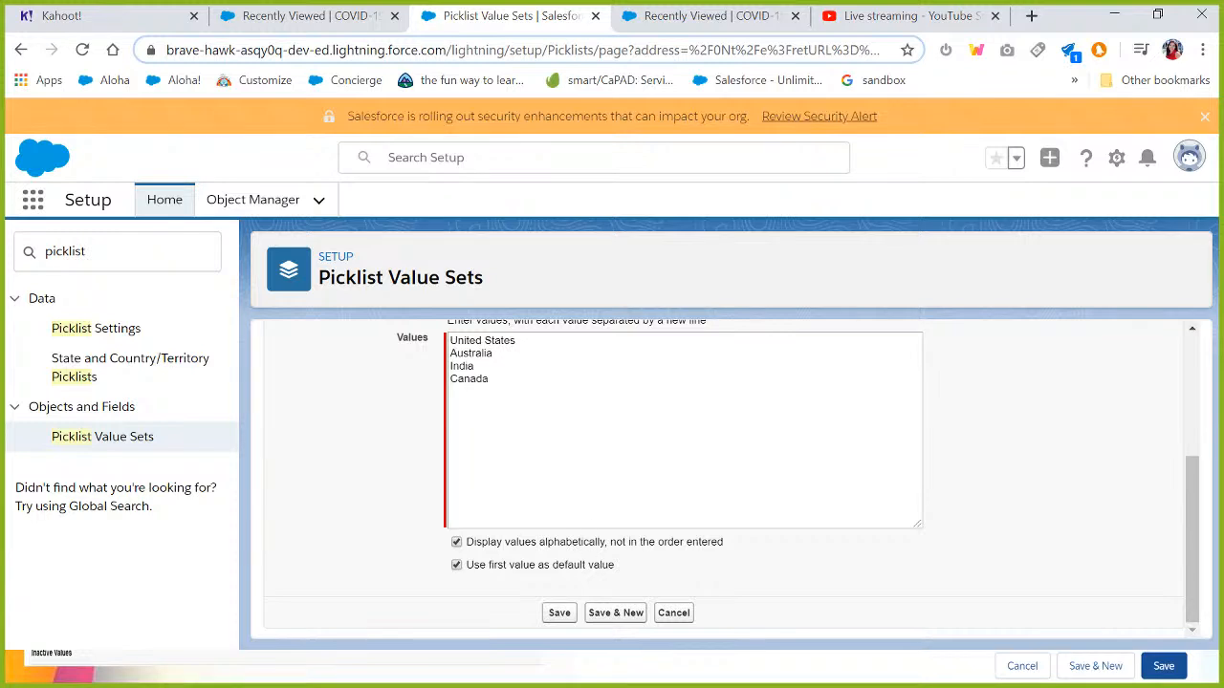
{"action": "double_click", "coordinate": [472, 354]}
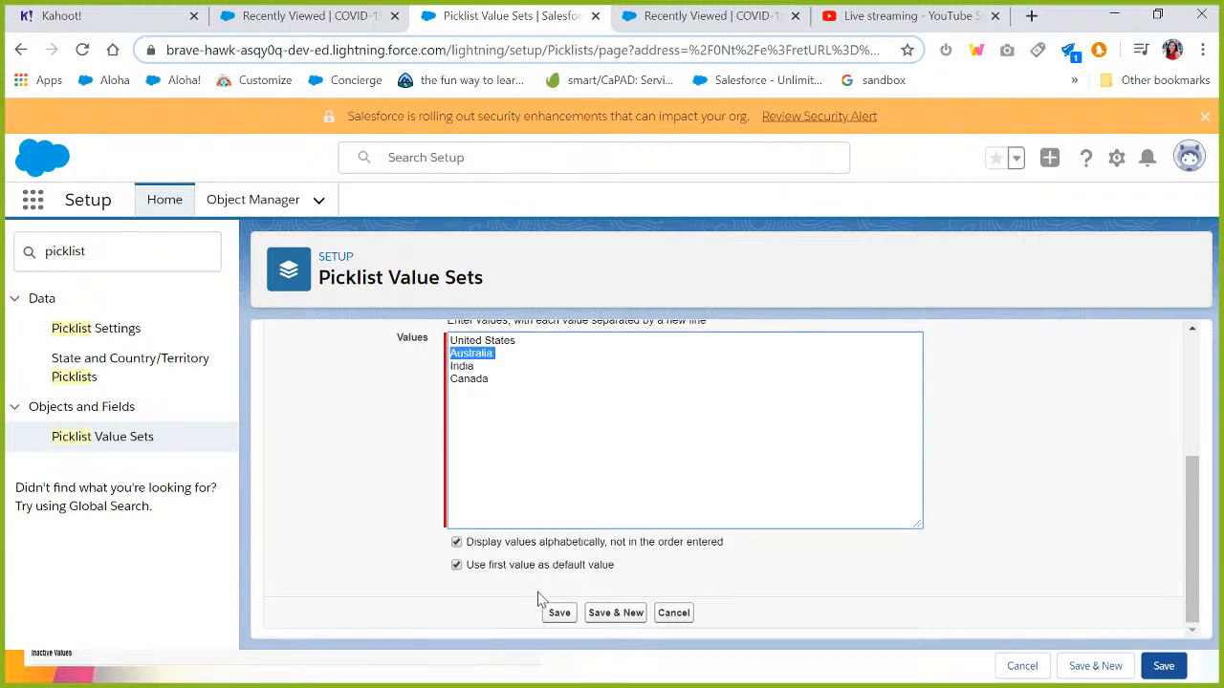
{"action": "left_click", "coordinate": [560, 613]}
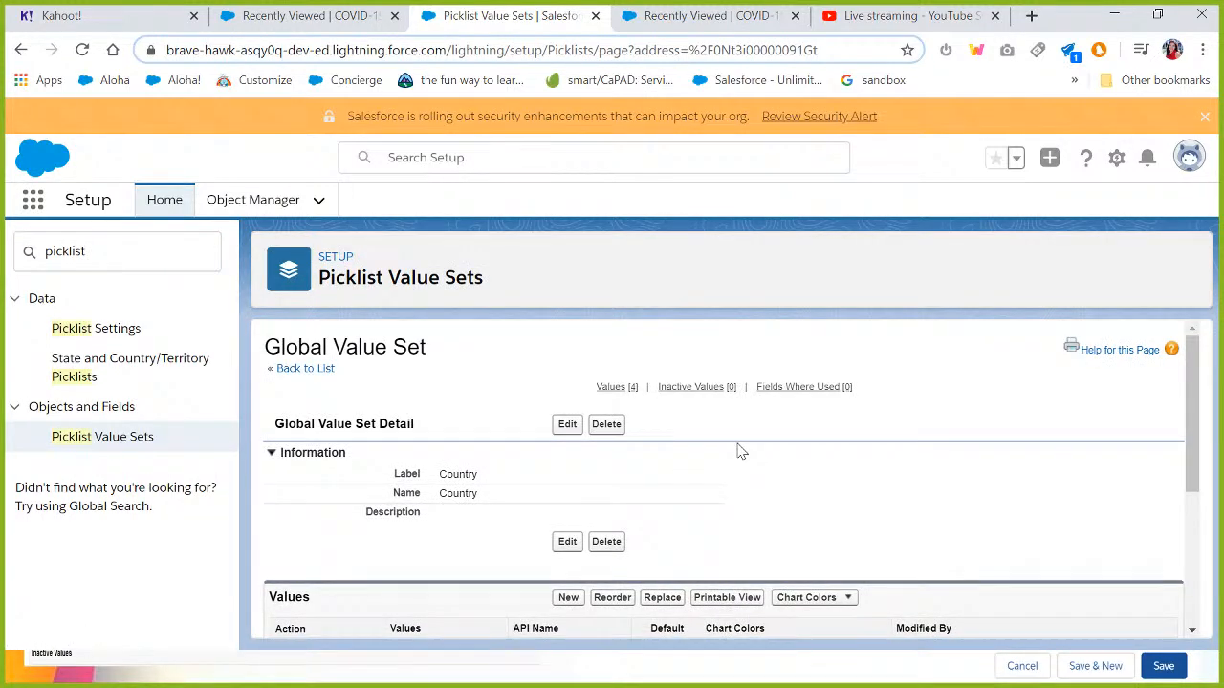
{"action": "scroll", "coordinate": [741, 452], "scroll_direction": "down", "scroll_amount": 2}
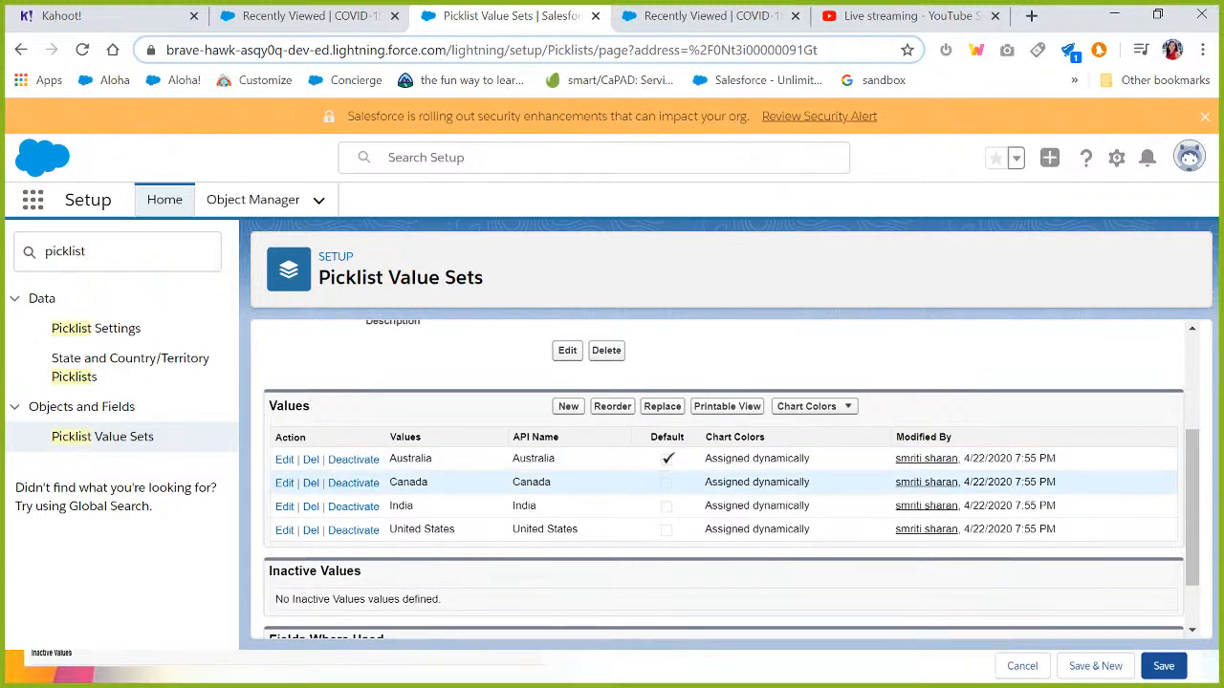
{"action": "scroll", "coordinate": [256, 354], "scroll_direction": "up", "scroll_amount": 3}
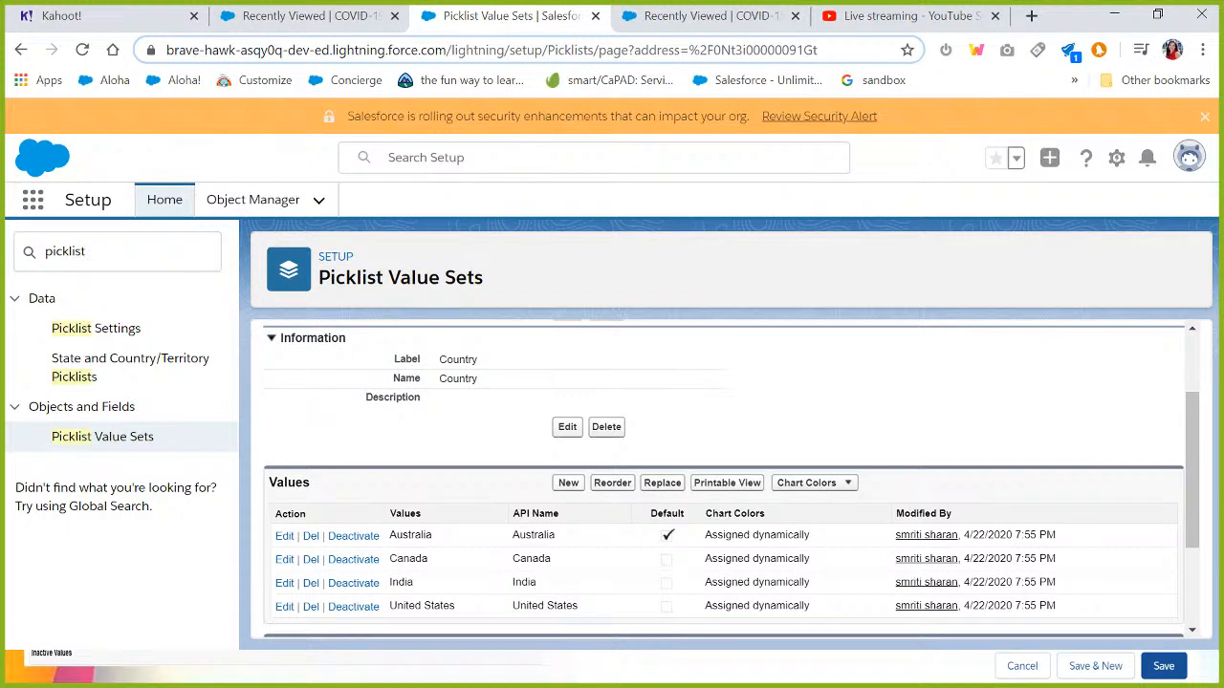
- Search Object Manager for "covid" and open the Fields & Relationships of the COVID-19 Patient object
{"action": "left_click", "coordinate": [241, 199]}
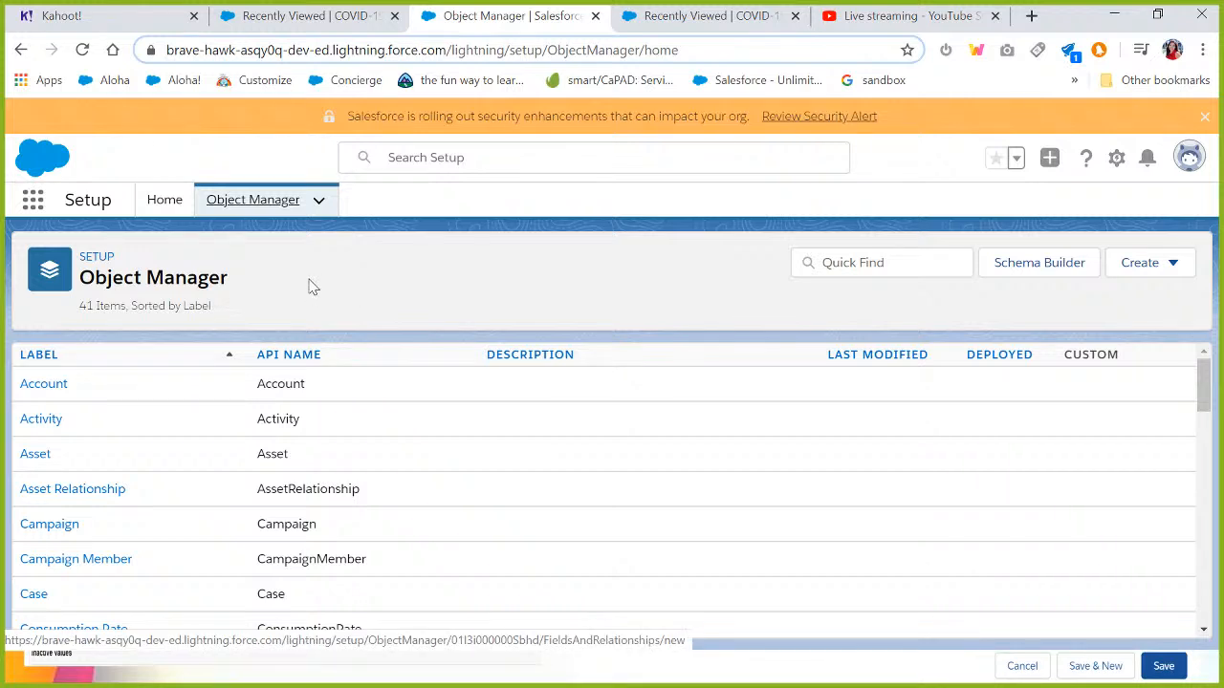
{"action": "left_click", "coordinate": [882, 263]}
{"action": "type", "text": "covid"}
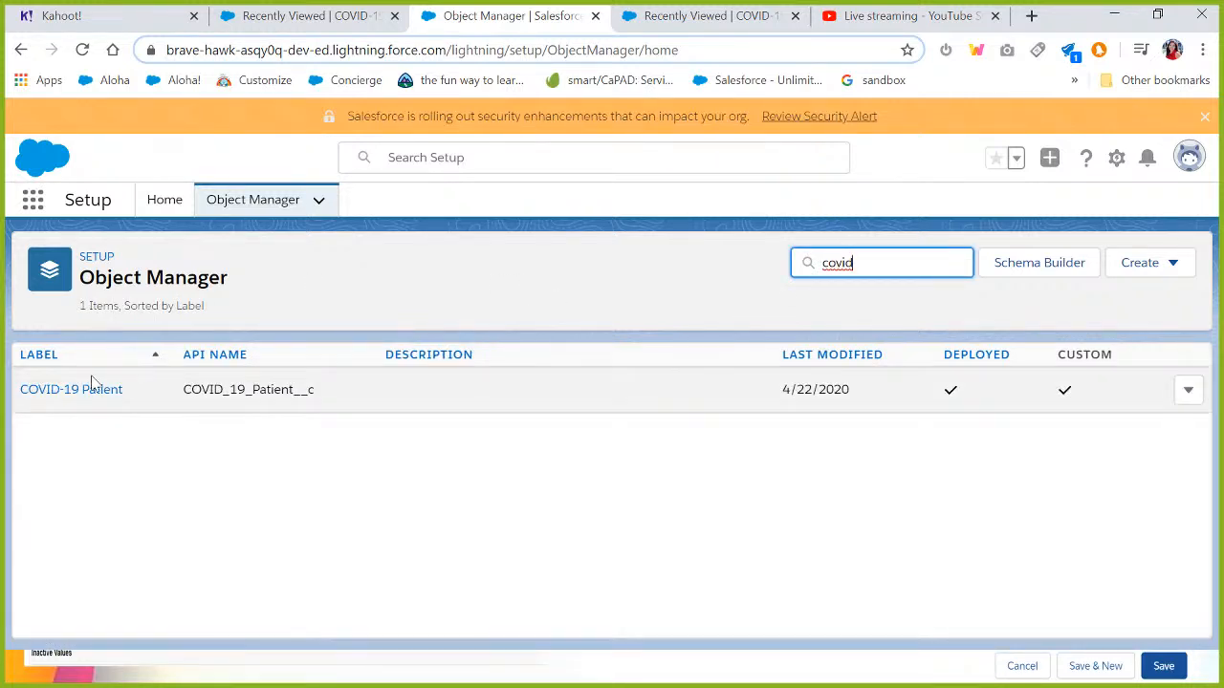
{"action": "left_click", "coordinate": [67, 392]}
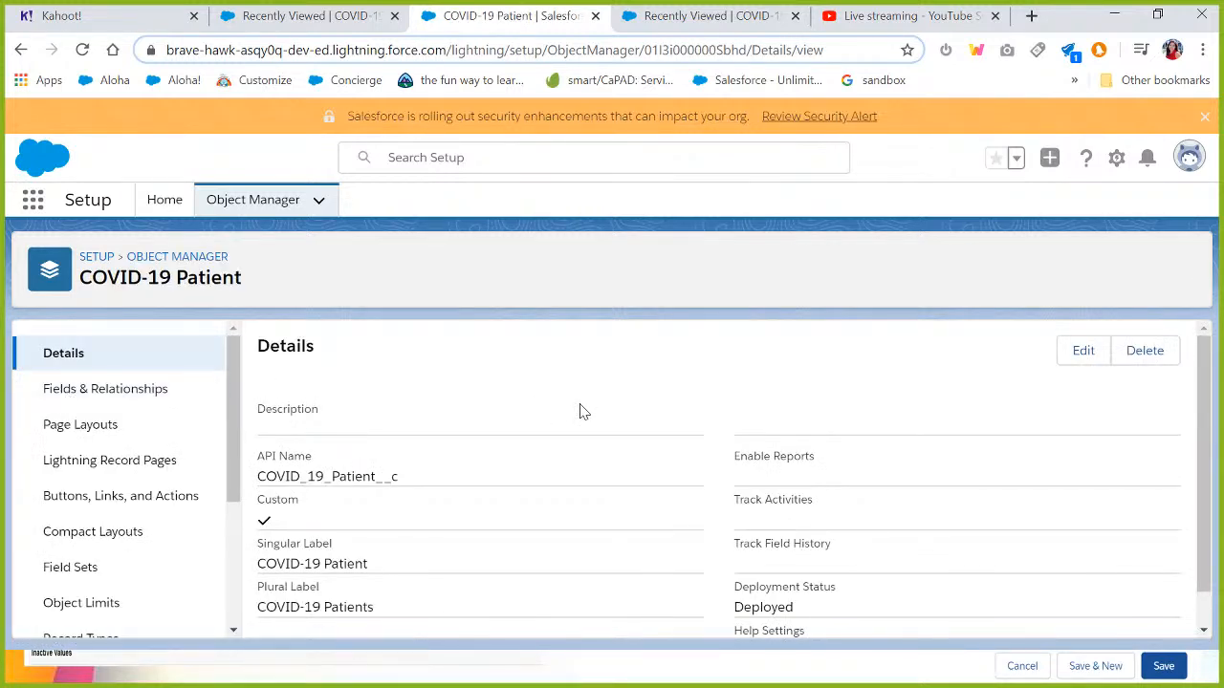
{"action": "left_click", "coordinate": [134, 405]}
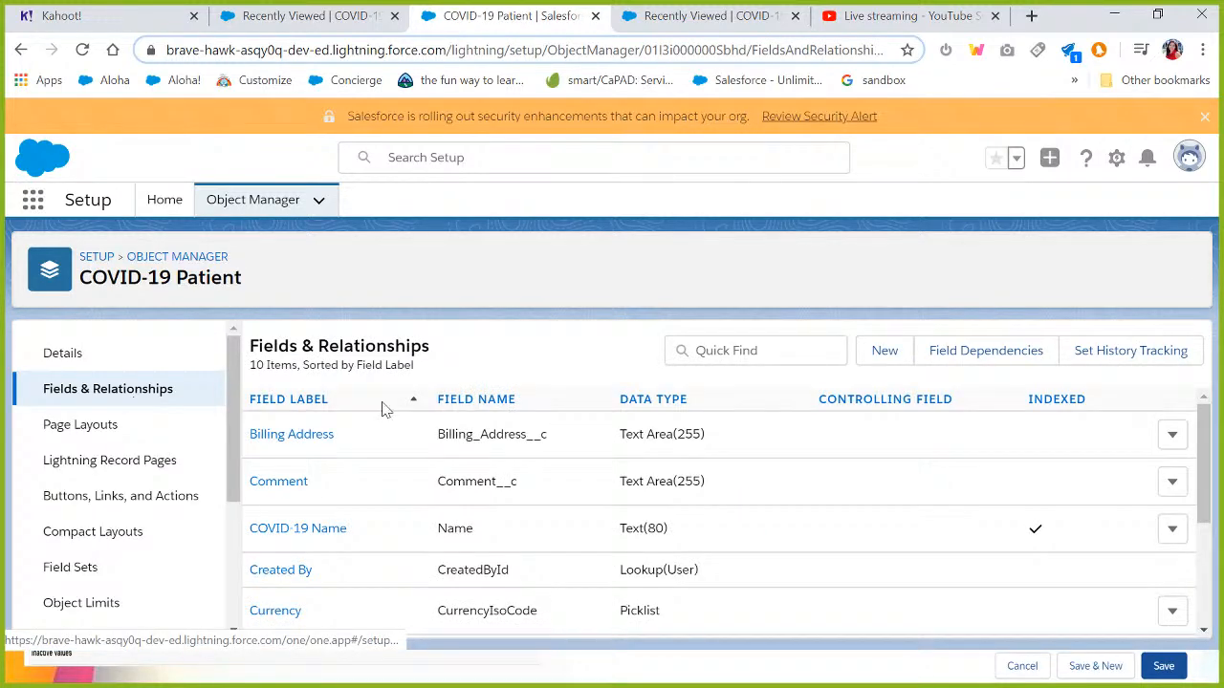
{"action": "left_click", "coordinate": [888, 351]}
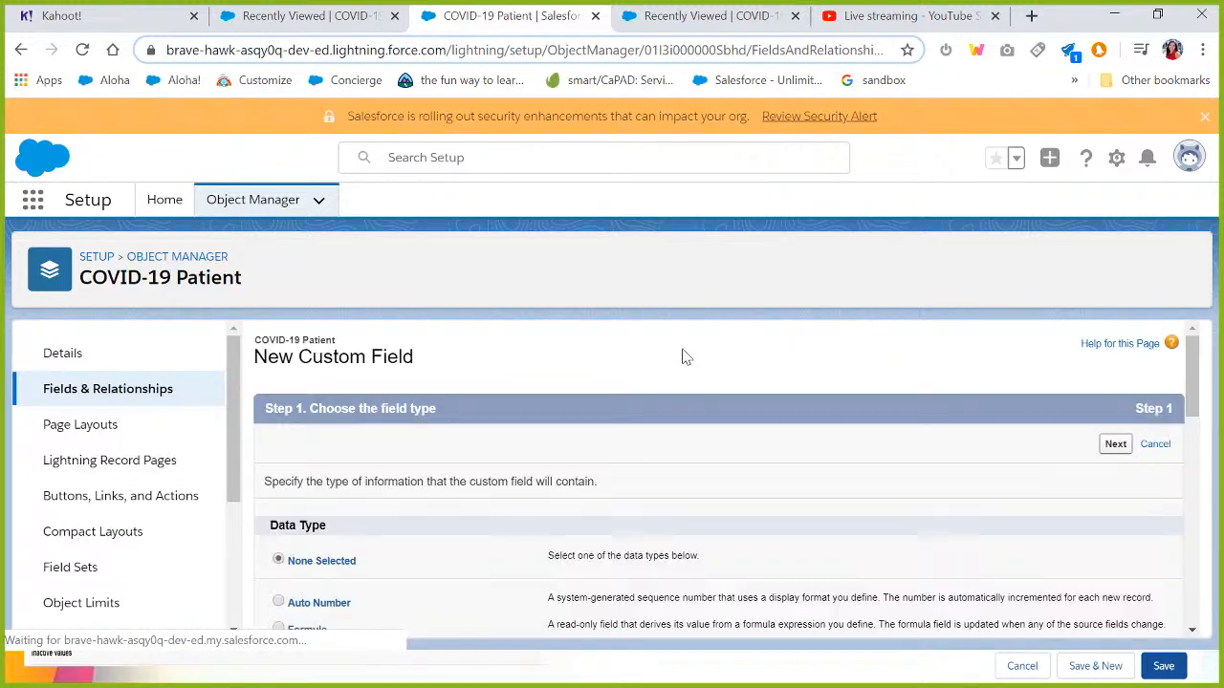
{"action": "left_click", "coordinate": [173, 392]}
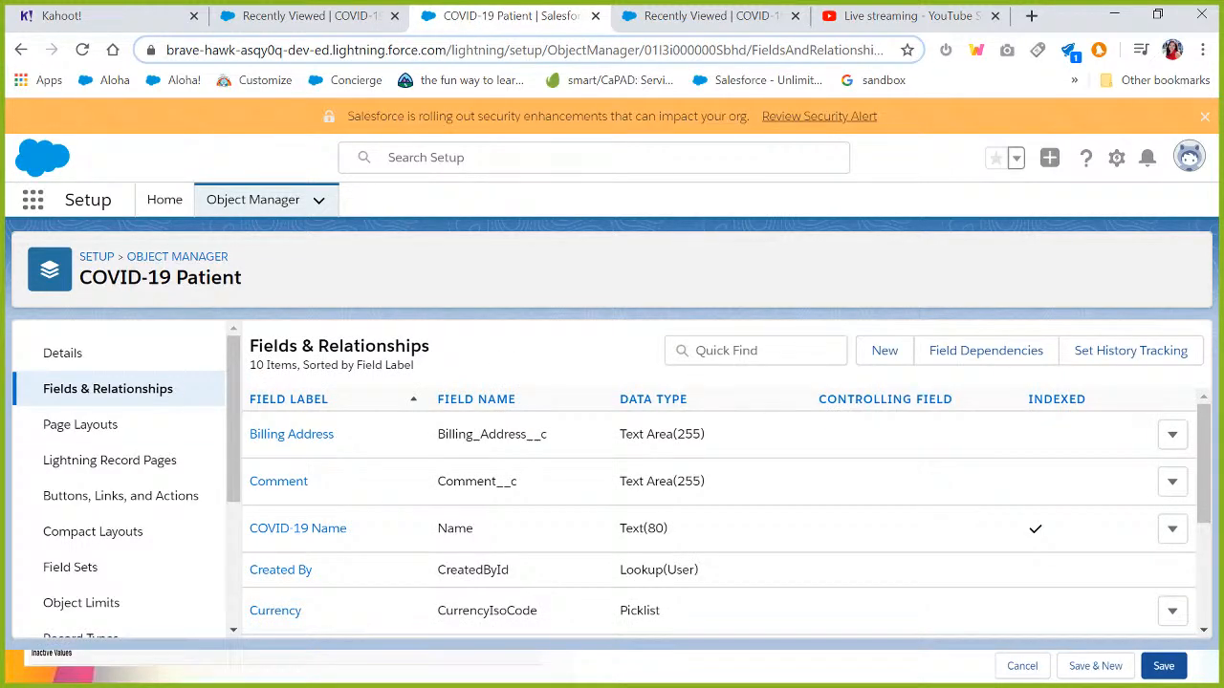
{"action": "left_click", "coordinate": [756, 351]}
- Start a new custom field on COVID-19 Patient with the Picklist data type and continue to its details
{"action": "left_click", "coordinate": [882, 355]}
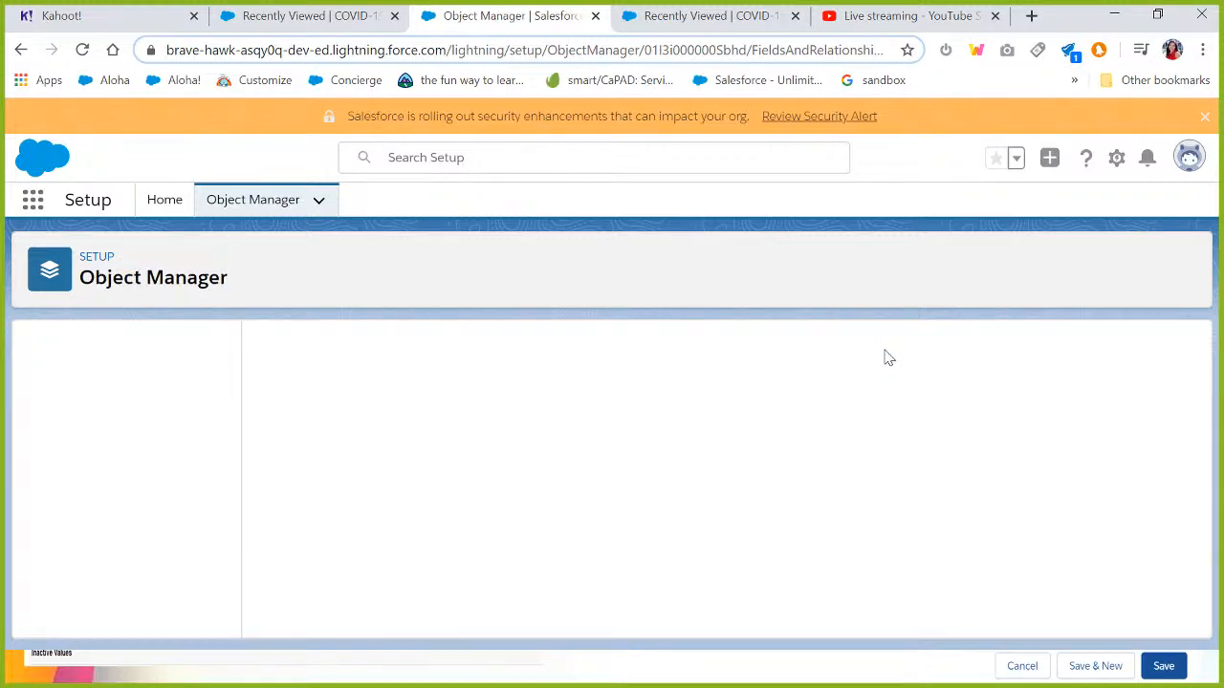
{"action": "scroll", "coordinate": [432, 497], "scroll_direction": "down", "scroll_amount": 3}
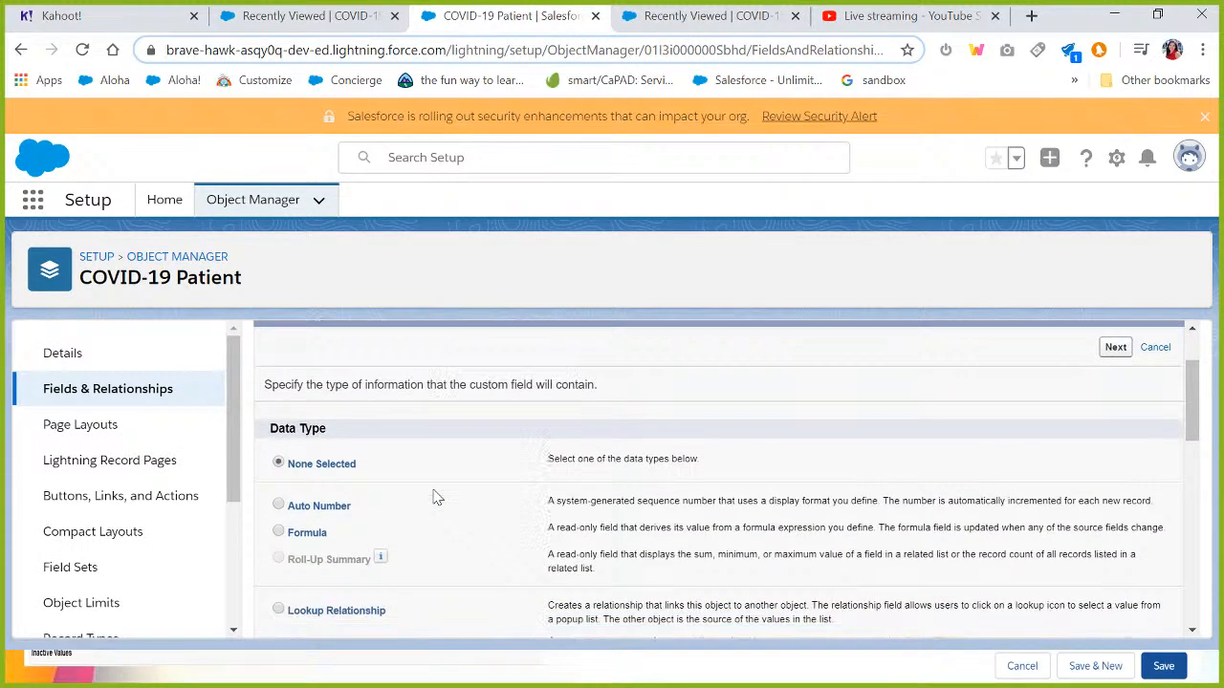
{"action": "scroll", "coordinate": [279, 435], "scroll_direction": "down", "scroll_amount": 3}
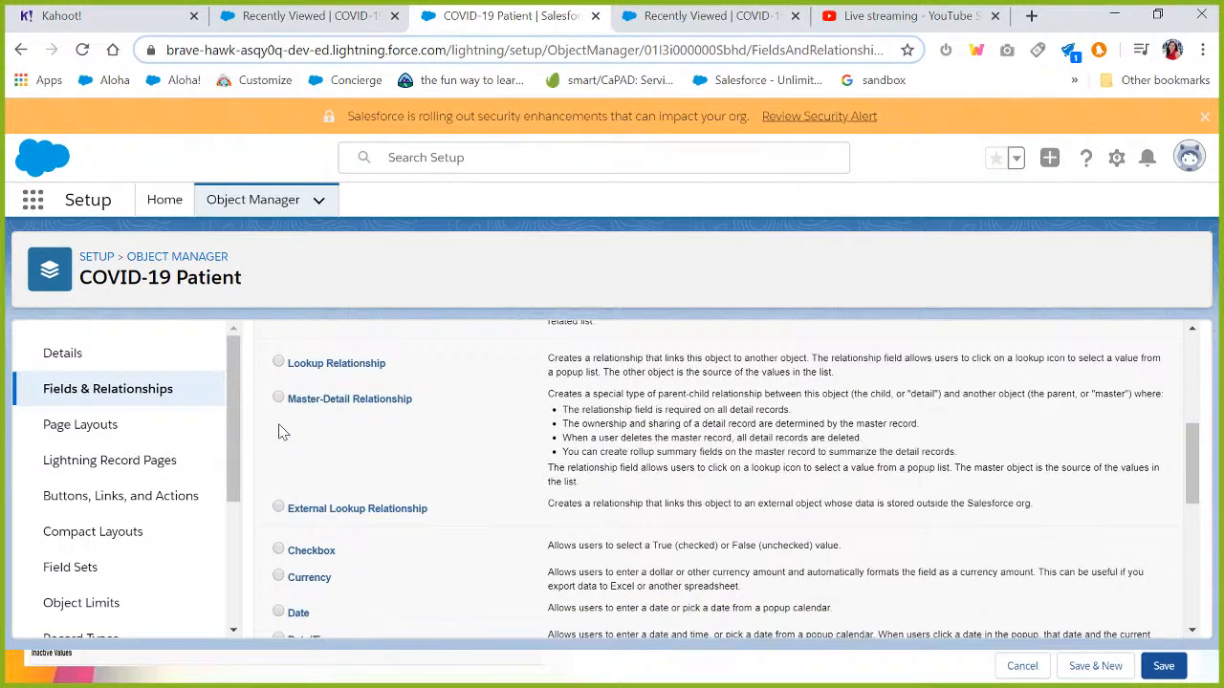
{"action": "scroll", "coordinate": [279, 440], "scroll_direction": "down", "scroll_amount": 1}
{"action": "left_click", "coordinate": [278, 512]}
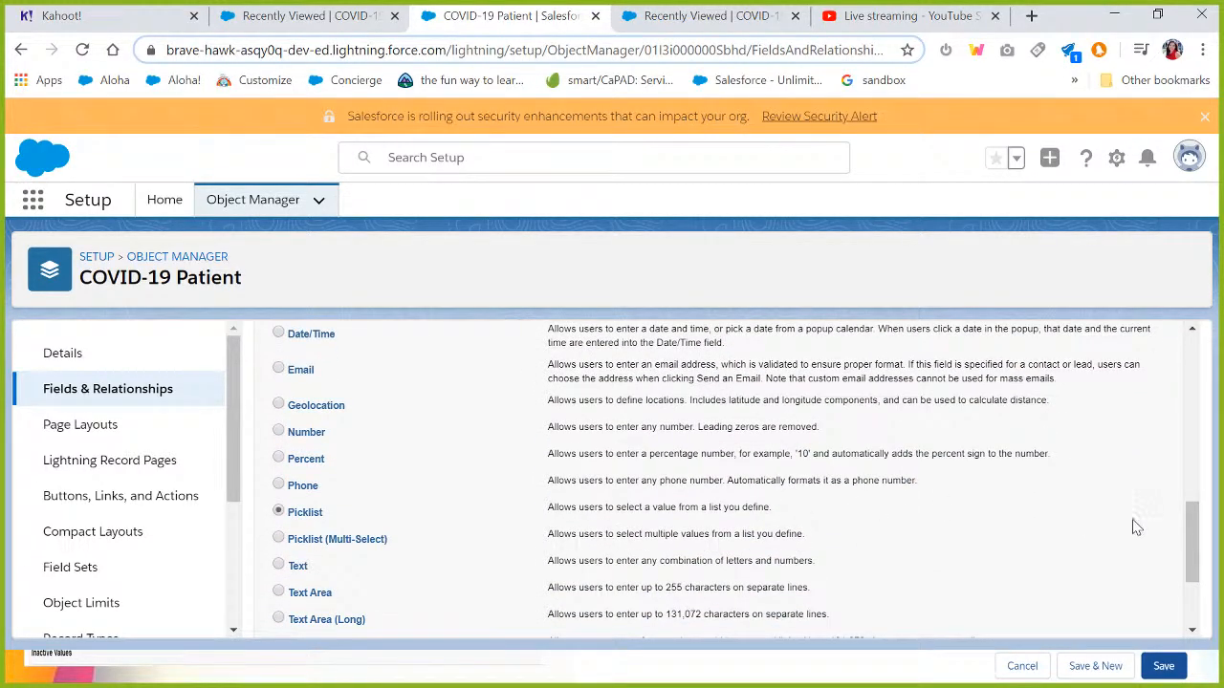
{"action": "left_click_drag", "start_coordinate": [1192, 540], "coordinate": [1199, 612]}
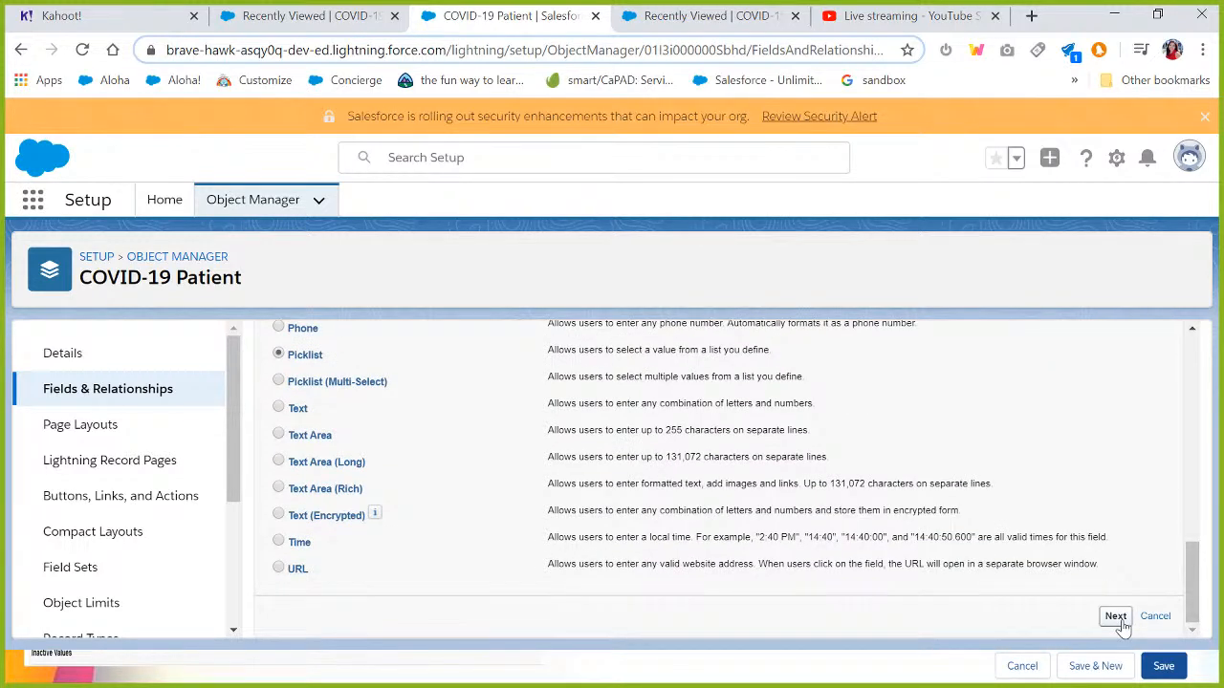
{"action": "left_click", "coordinate": [1116, 616]}
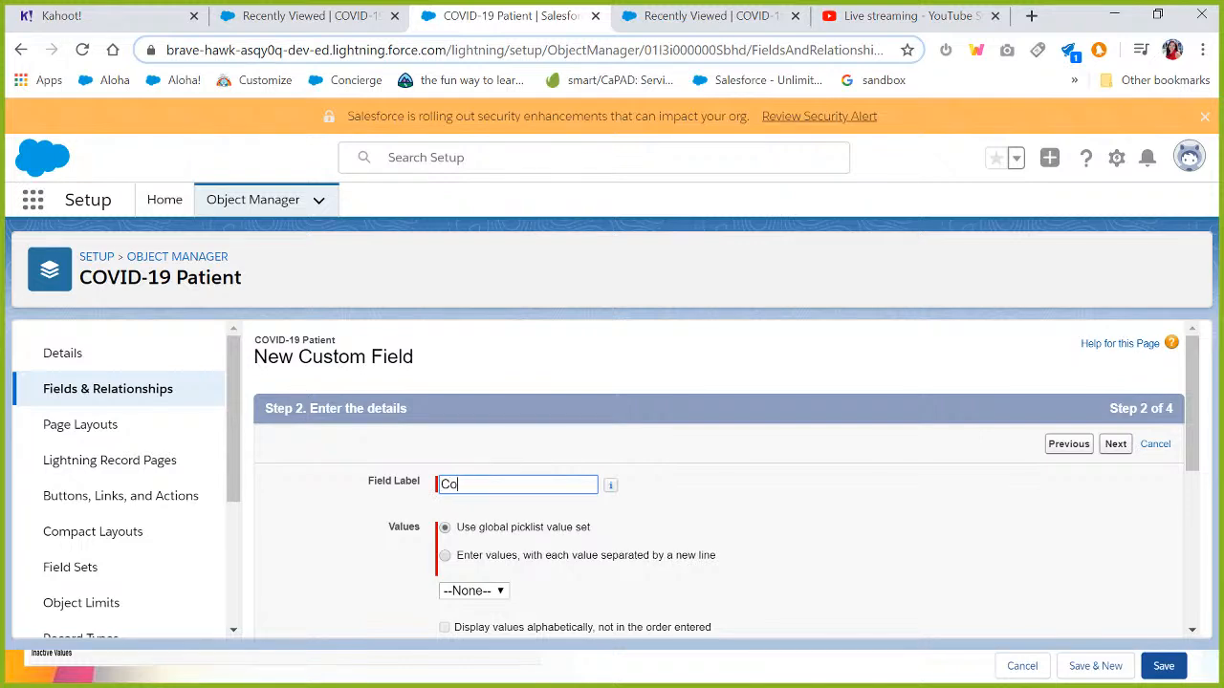
- Label the new picklist field Country and choose to enter its values directly, each separated by a new line
{"action": "left_click", "coordinate": [676, 504]}
{"action": "scroll", "coordinate": [679, 505], "scroll_direction": "down", "scroll_amount": 1}
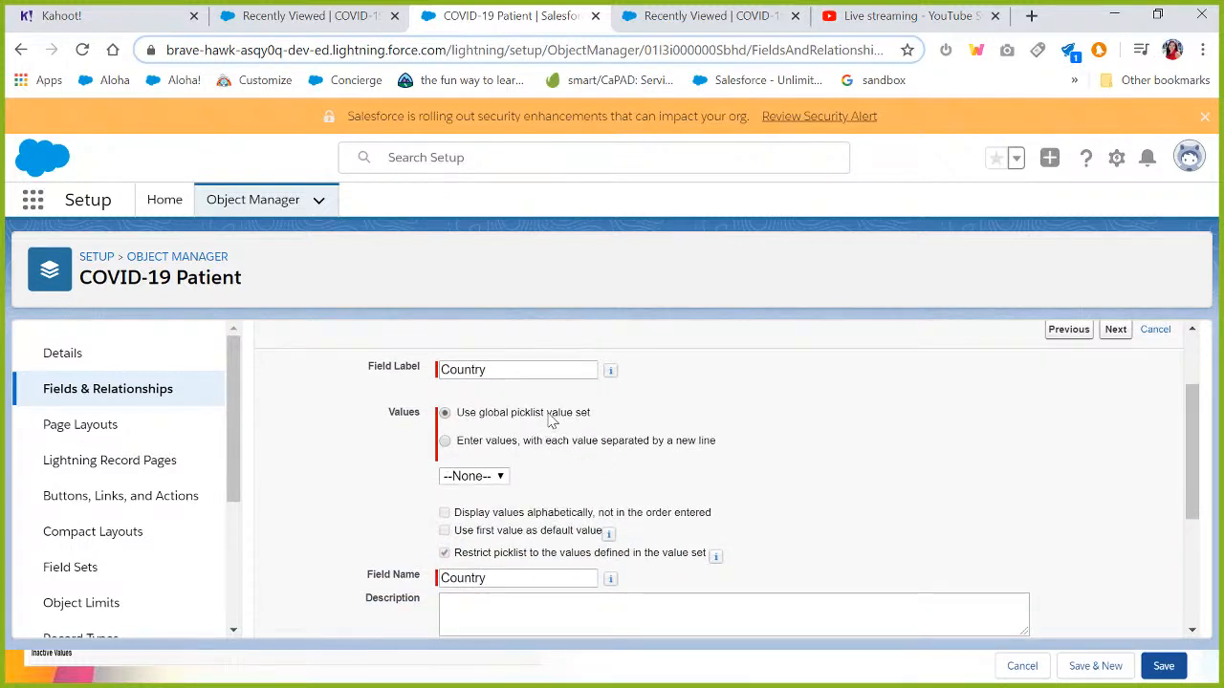
{"action": "left_click", "coordinate": [443, 444]}
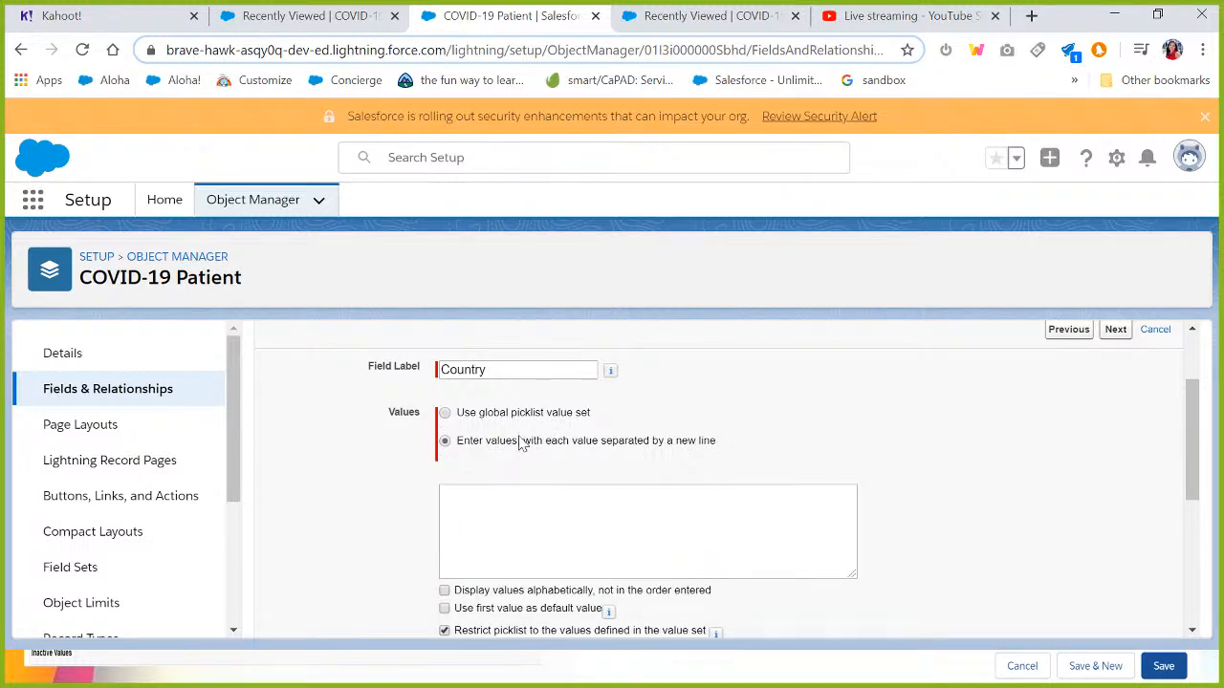
{"action": "left_click", "coordinate": [675, 522]}
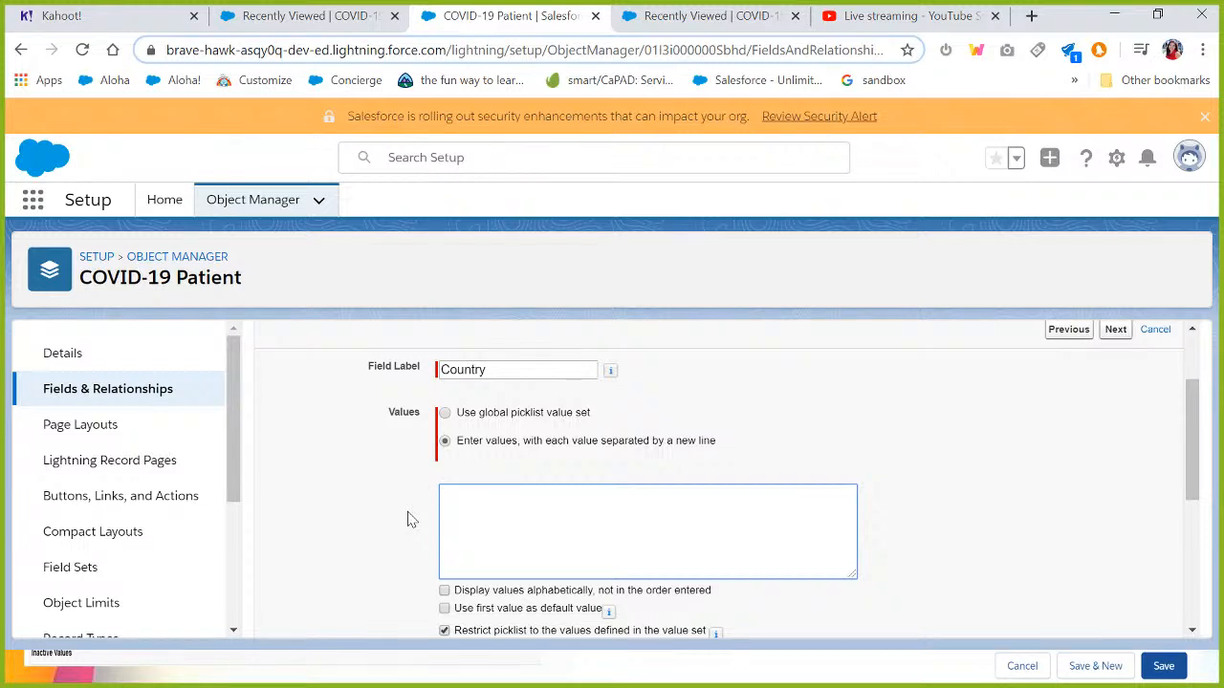
{"action": "type", "text": "India"}
{"action": "key", "text": "Return"}
{"action": "type", "text": "Au"}
{"action": "key", "text": "BackSpace"}
{"action": "key", "text": "BackSpace"}
{"action": "key", "text": "BackSpace"}
{"action": "key", "text": "BackSpace"}
{"action": "key", "text": "BackSpace"}
{"action": "key", "text": "BackSpace"}
{"action": "key", "text": "BackSpace"}
{"action": "key", "text": "BackSpace"}
{"action": "key", "text": "BackSpace"}
{"action": "key", "text": "BackSpace"}
{"action": "key", "text": "BackSpace"}
{"action": "key", "text": "BackSpace"}
{"action": "key", "text": "BackSpace"}
{"action": "left_click", "coordinate": [358, 494]}
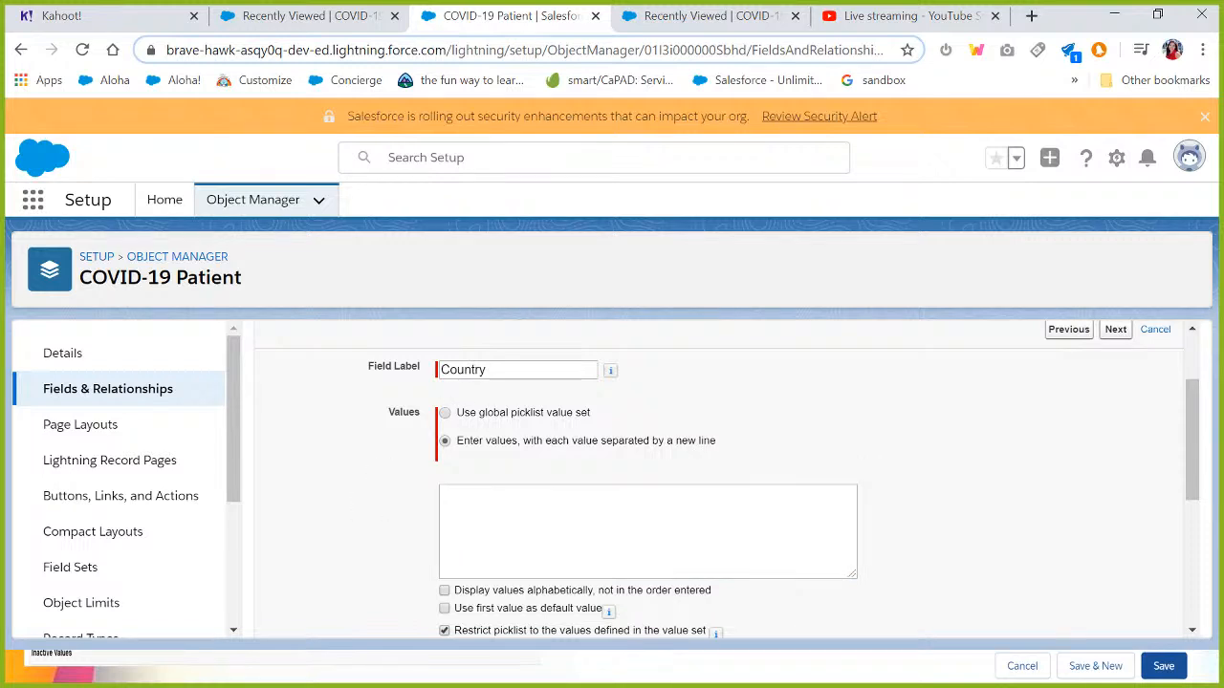
- Switch the new field's values to a global picklist value set and choose the Country set
{"action": "left_click", "coordinate": [446, 413]}
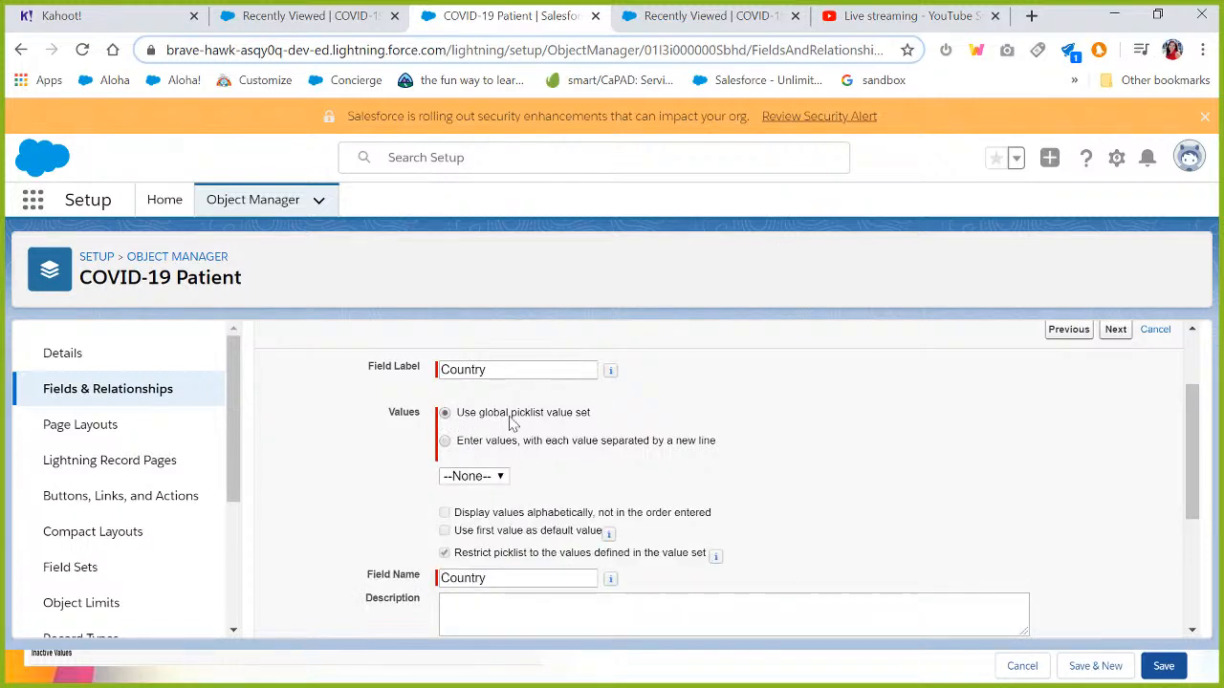
{"action": "left_click", "coordinate": [492, 478]}
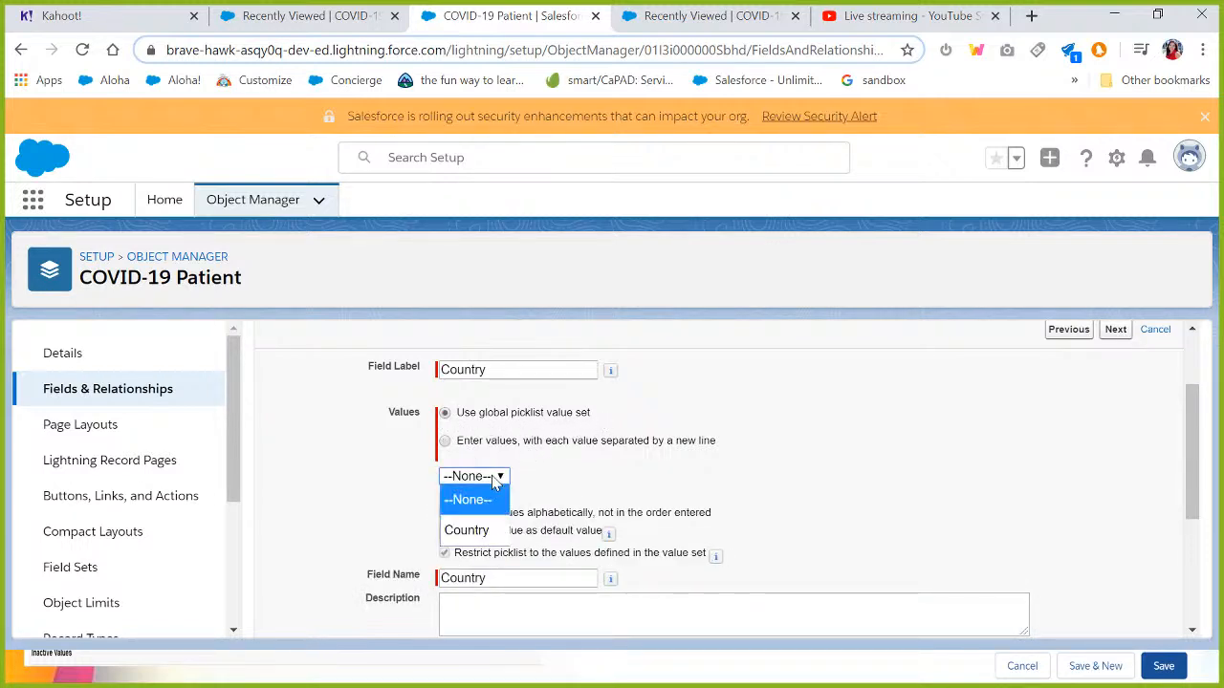
{"action": "left_click", "coordinate": [468, 532]}
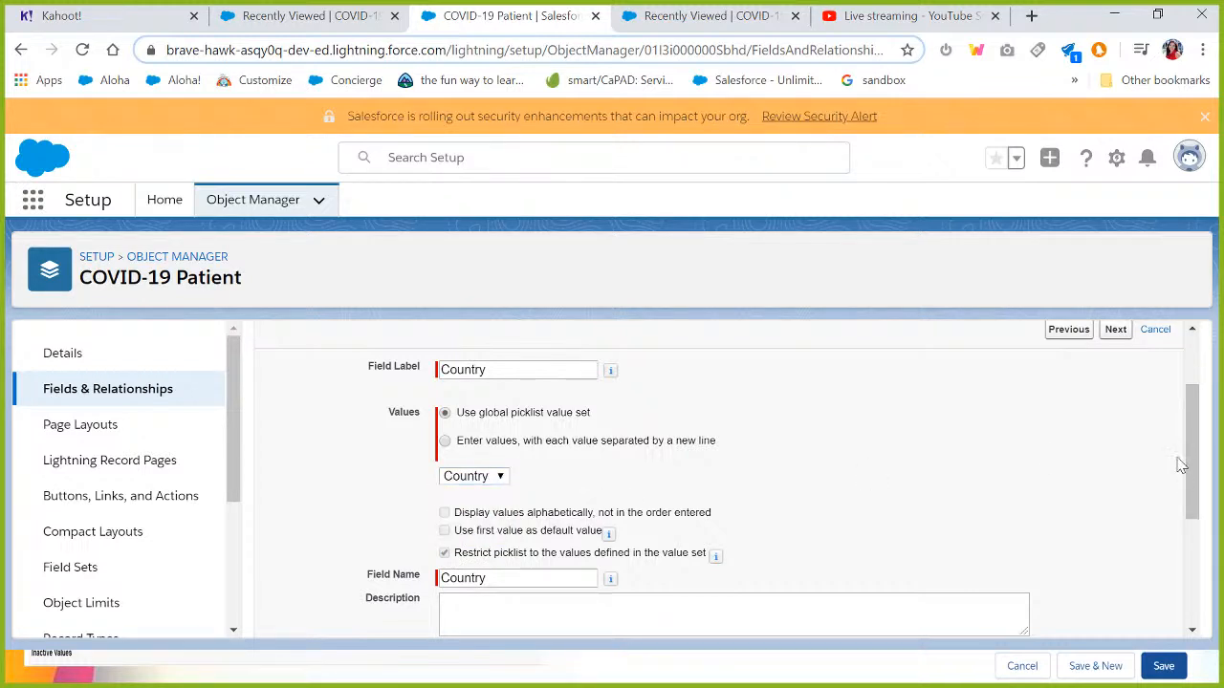
{"action": "left_click_drag", "start_coordinate": [1192, 441], "coordinate": [1207, 468]}
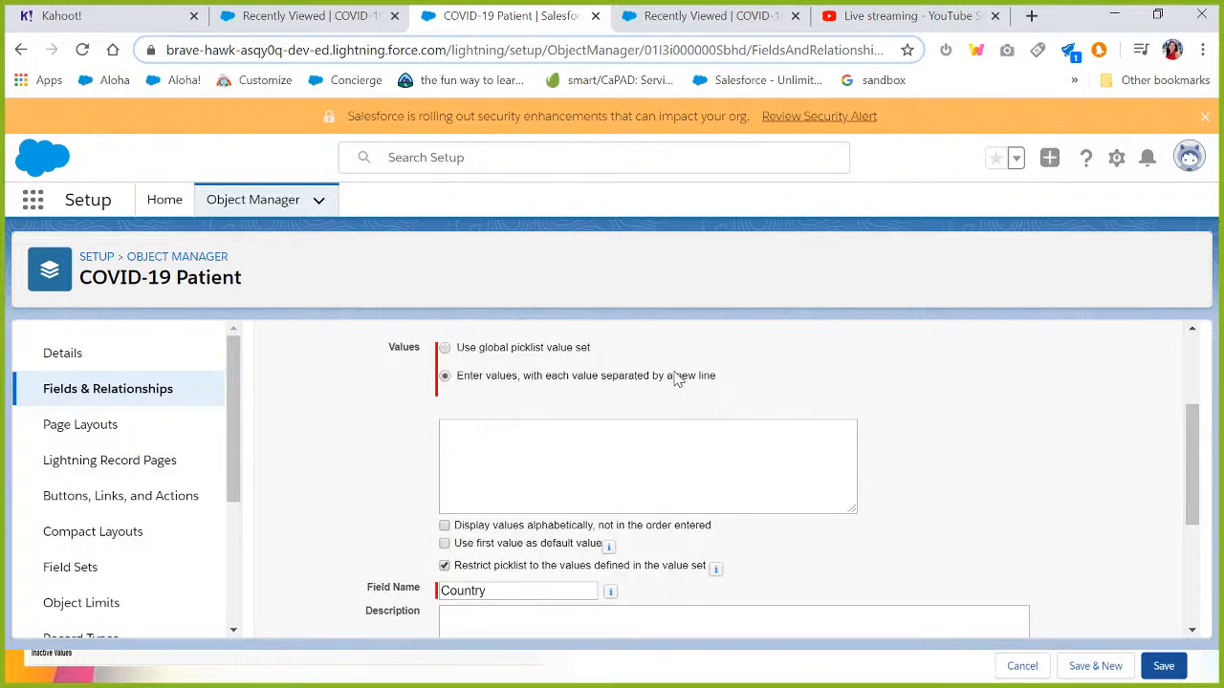
- Base the new field on the global picklist value set Country and continue to field-level security
{"action": "left_click", "coordinate": [446, 350]}
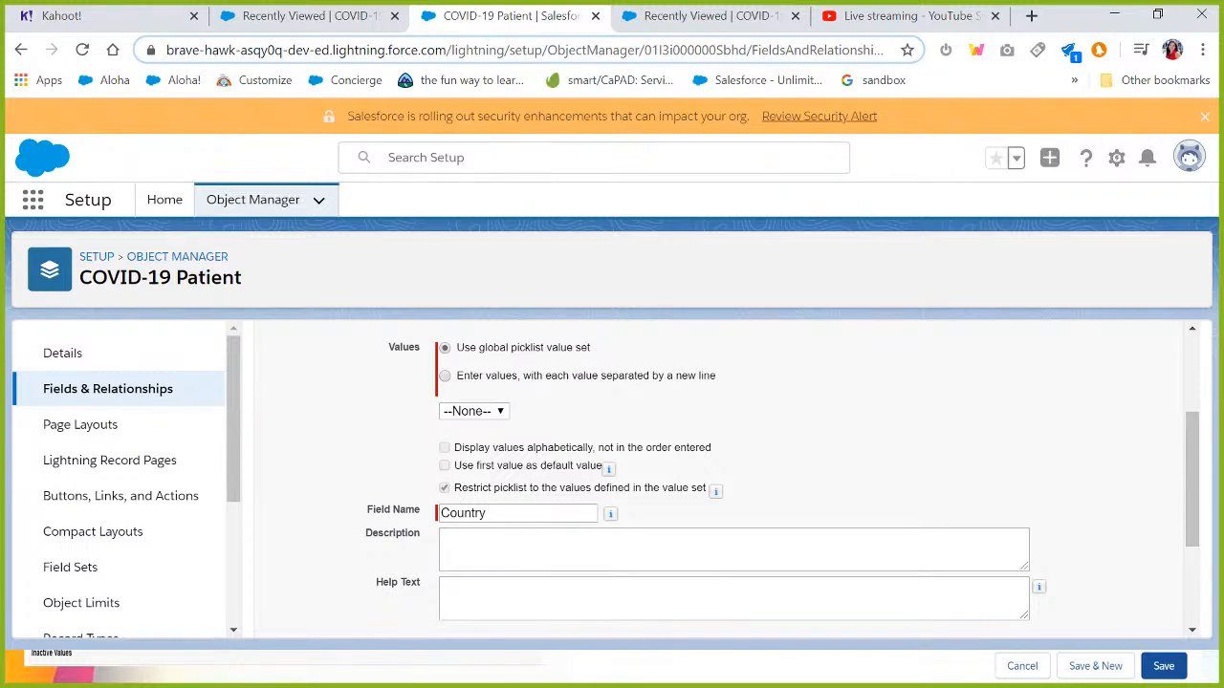
{"action": "left_click_drag", "start_coordinate": [1194, 478], "coordinate": [1193, 557]}
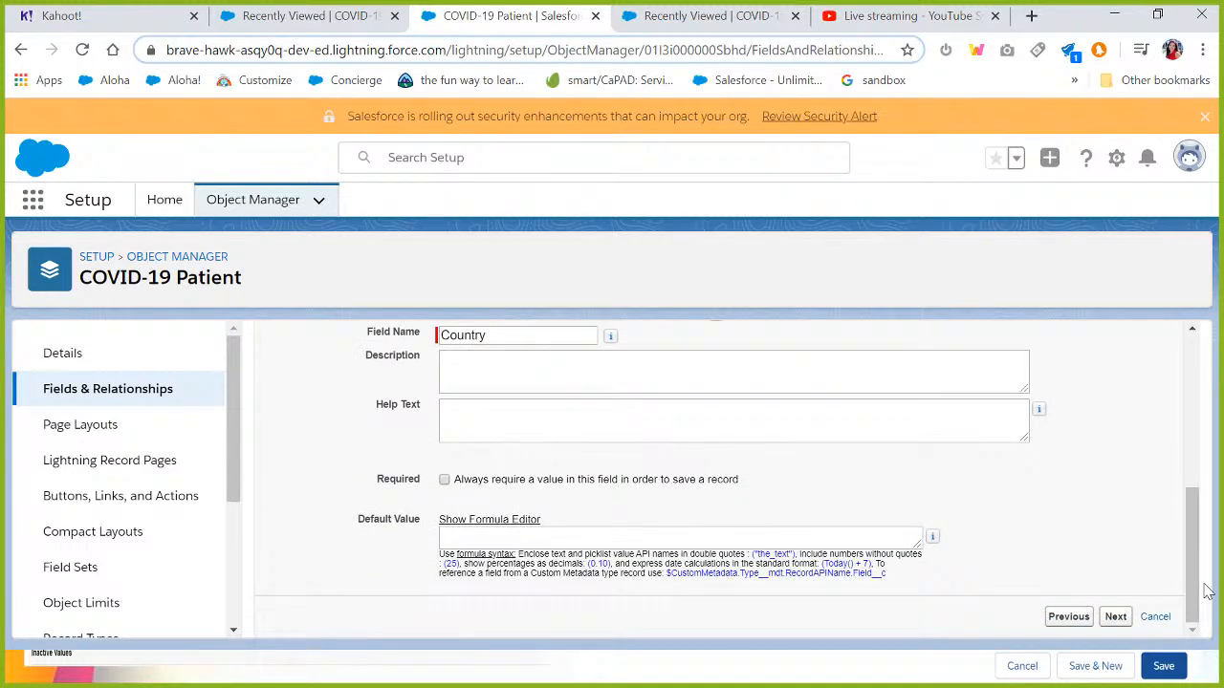
{"action": "left_click", "coordinate": [1116, 620]}
{"action": "left_click", "coordinate": [1114, 620]}
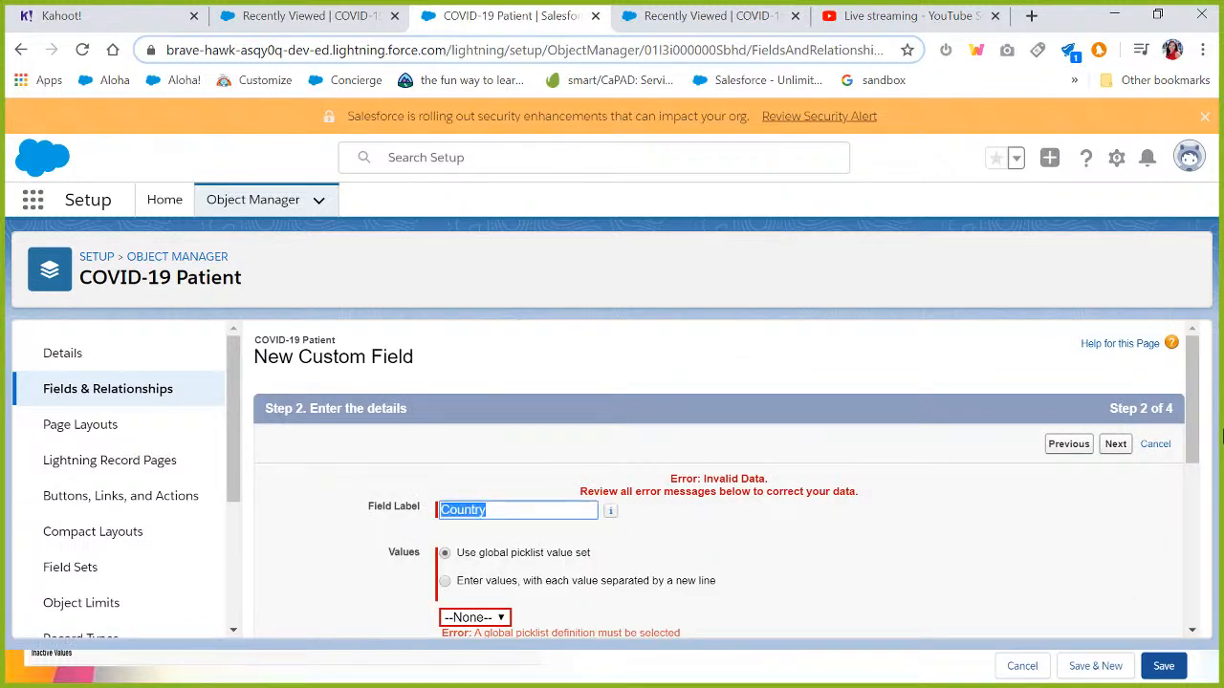
{"action": "left_click_drag", "start_coordinate": [1194, 408], "coordinate": [1190, 474]}
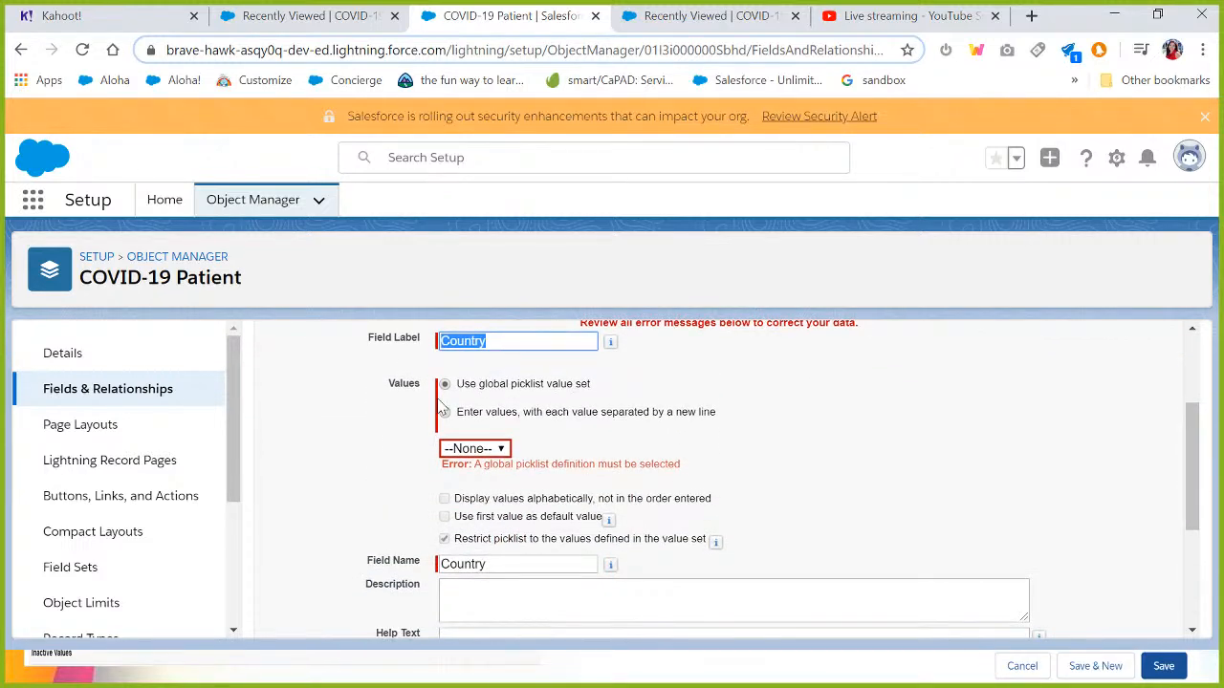
{"action": "left_click", "coordinate": [467, 450]}
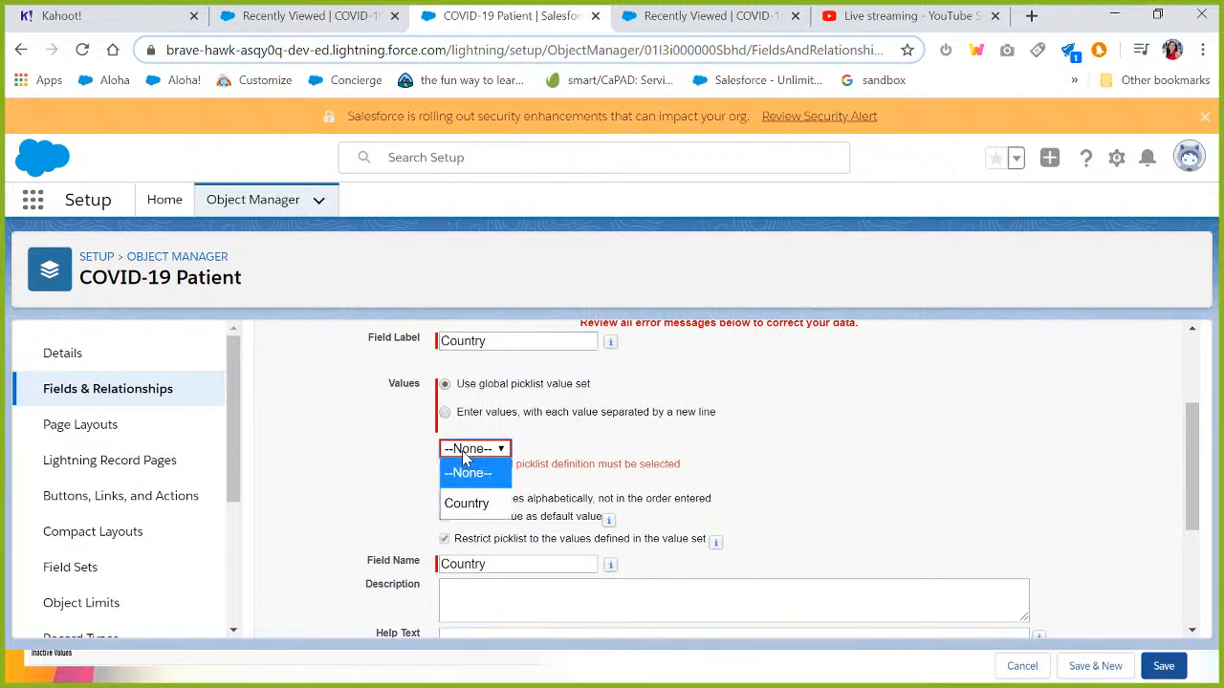
{"action": "left_click", "coordinate": [463, 513]}
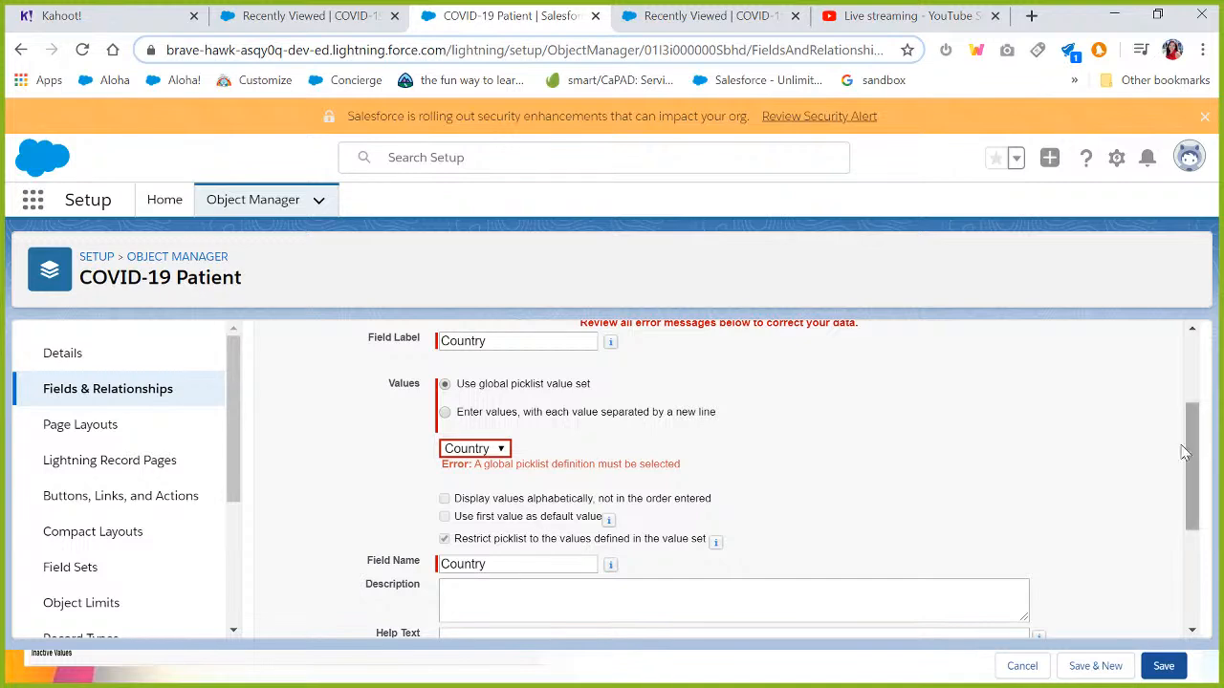
{"action": "left_click_drag", "start_coordinate": [1201, 453], "coordinate": [1128, 582]}
{"action": "left_click", "coordinate": [1112, 621]}
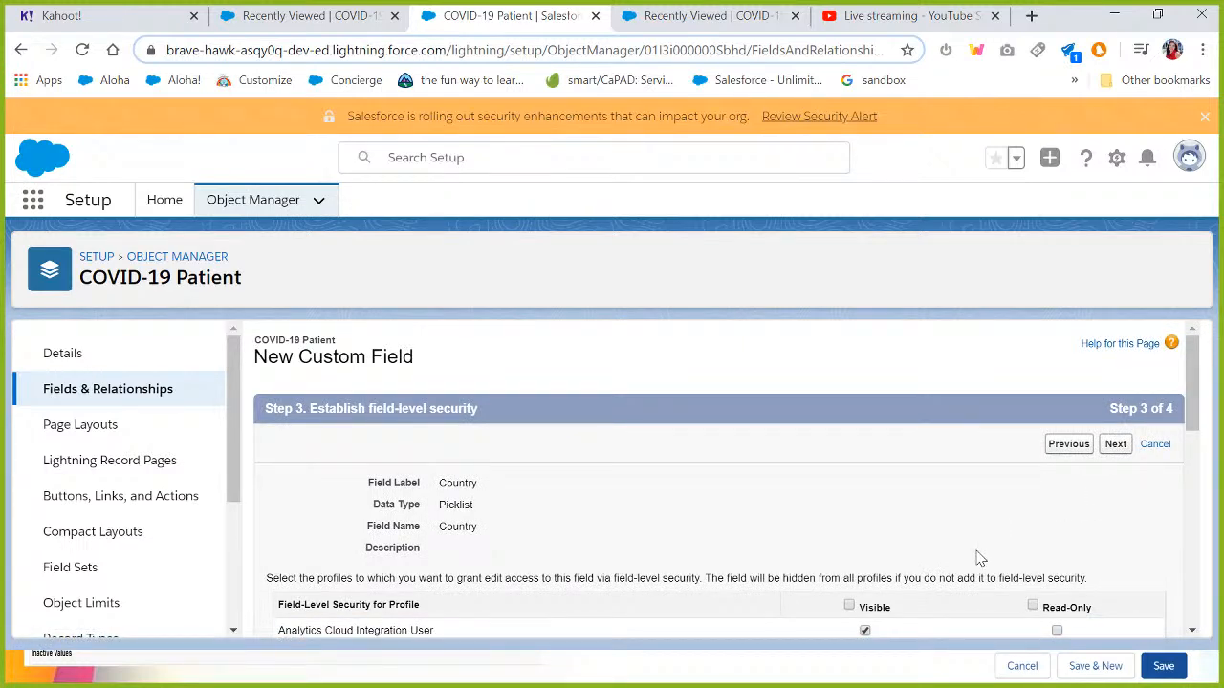
- Make the Country field visible to all profiles and save it with the COVID-19 Patient Layout included
{"action": "scroll", "coordinate": [947, 488], "scroll_direction": "down", "scroll_amount": 1}
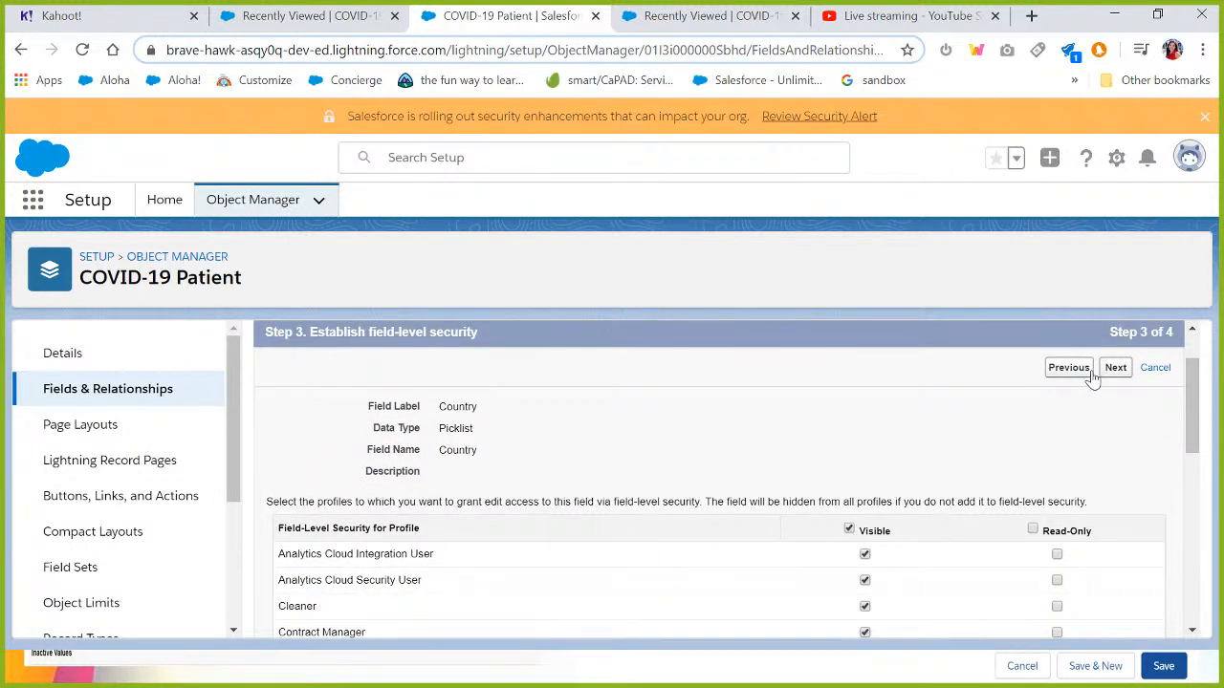
{"action": "left_click", "coordinate": [1115, 367]}
{"action": "scroll", "coordinate": [774, 424], "scroll_direction": "down", "scroll_amount": 2}
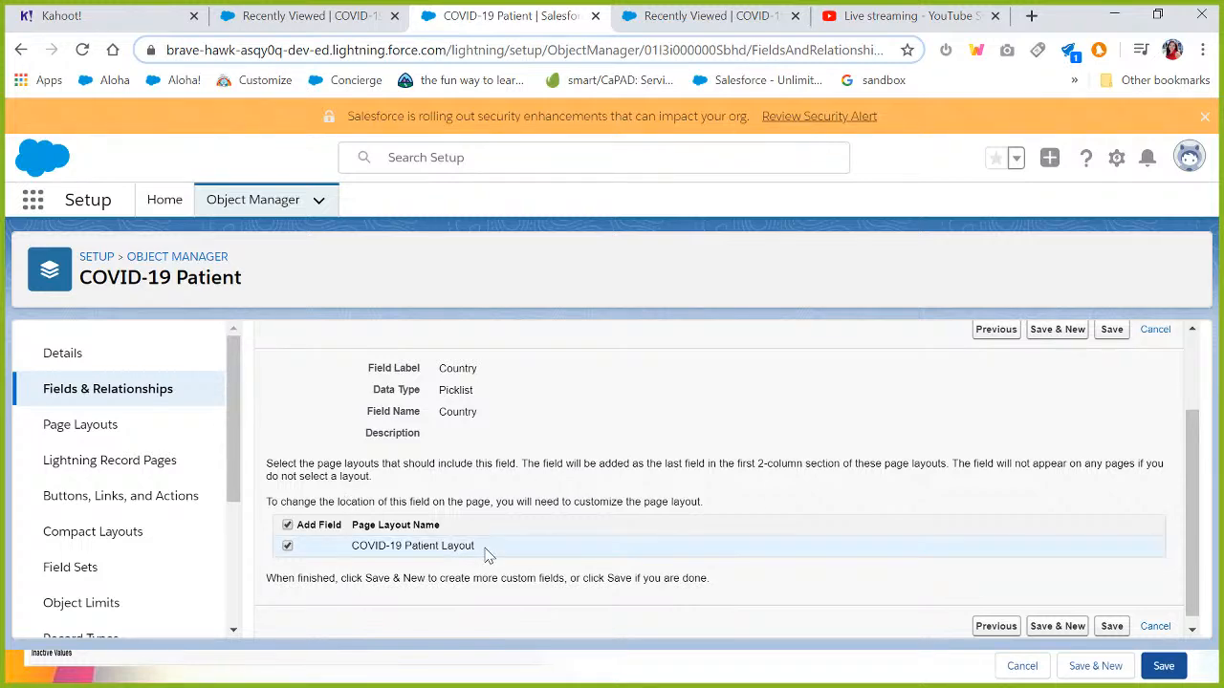
{"action": "left_click", "coordinate": [1125, 633]}
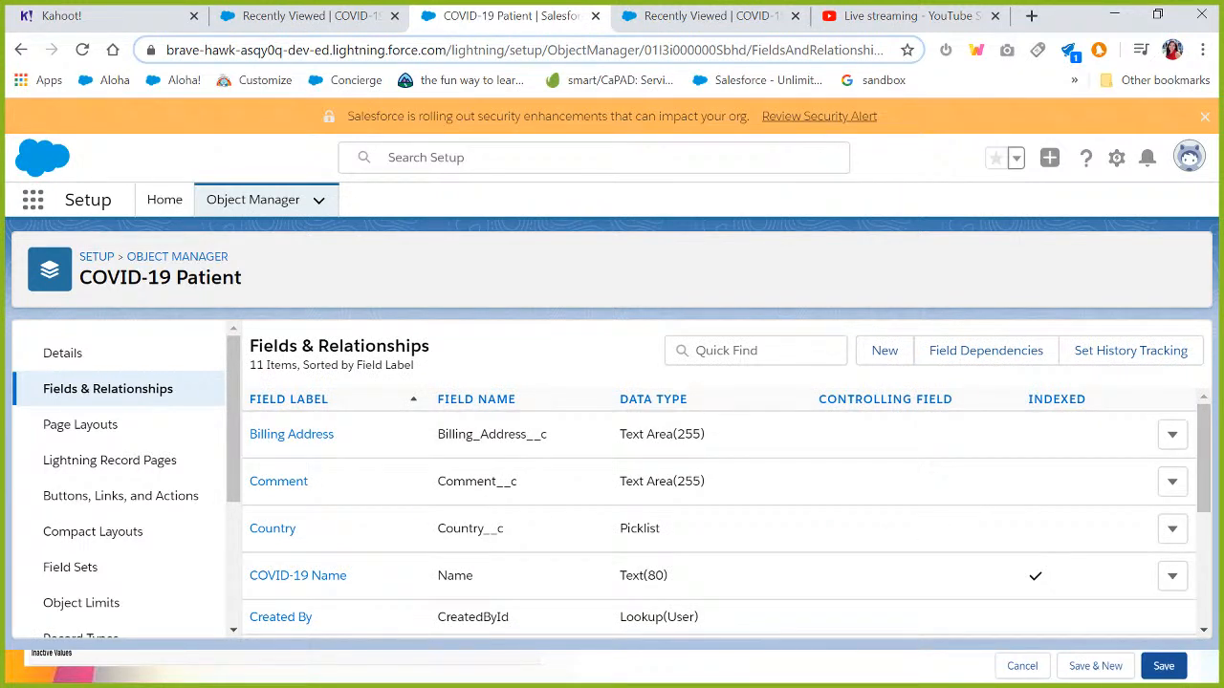
- Search the COVID-19 Patient fields for "country", examine the Country field's definition and values, and return to Object Manager
{"action": "left_click", "coordinate": [756, 351]}
{"action": "type", "text": "country"}
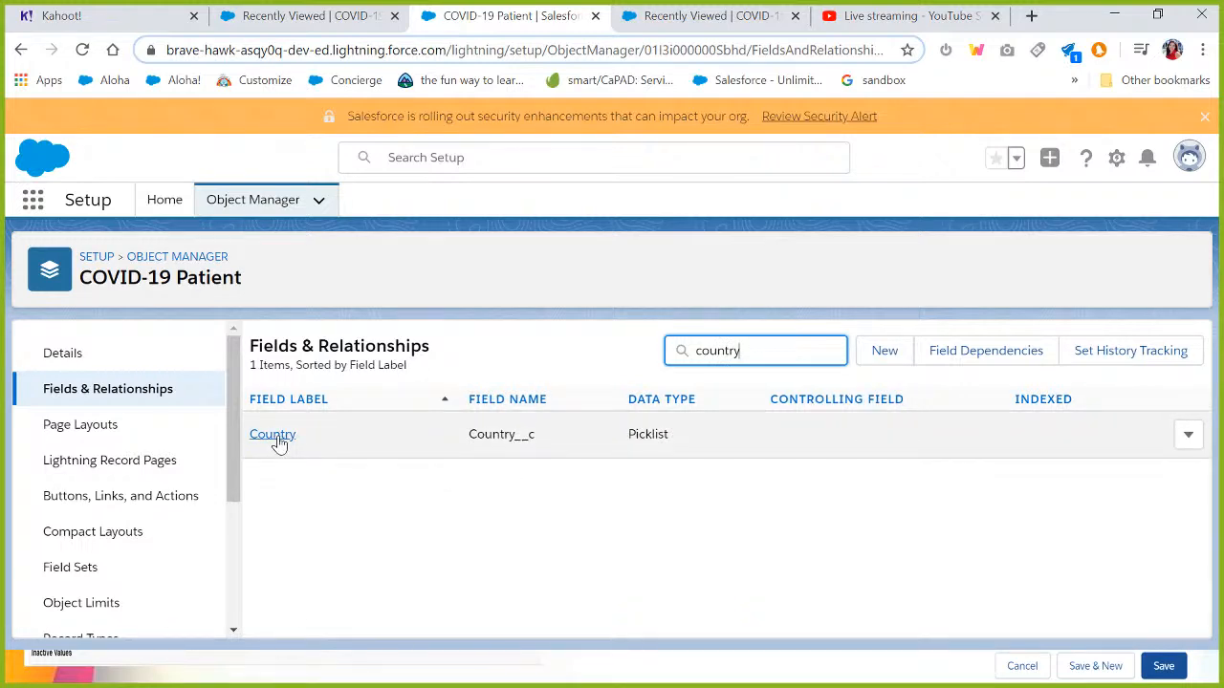
{"action": "left_click", "coordinate": [277, 439]}
{"action": "scroll", "coordinate": [1142, 350], "scroll_direction": "down", "scroll_amount": 3}
{"action": "scroll", "coordinate": [1142, 350], "scroll_direction": "down", "scroll_amount": 5}
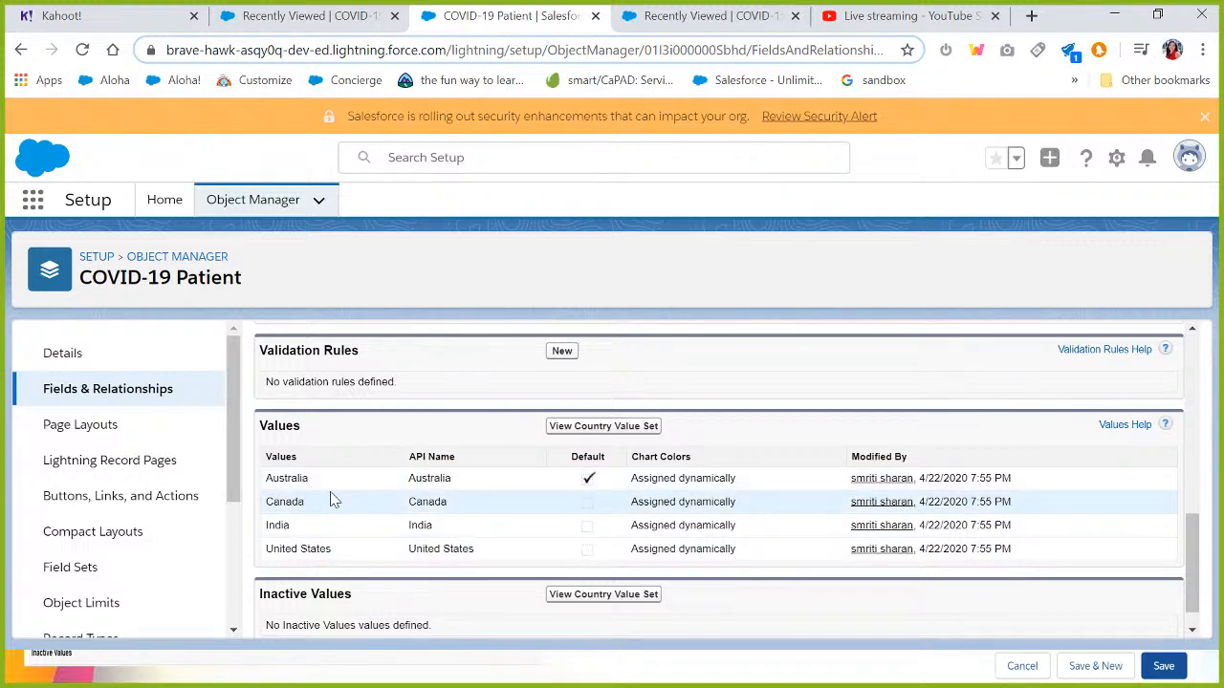
{"action": "scroll", "coordinate": [330, 497], "scroll_direction": "down", "scroll_amount": 1}
{"action": "scroll", "coordinate": [317, 437], "scroll_direction": "up", "scroll_amount": 3}
{"action": "scroll", "coordinate": [321, 437], "scroll_direction": "up", "scroll_amount": 10}
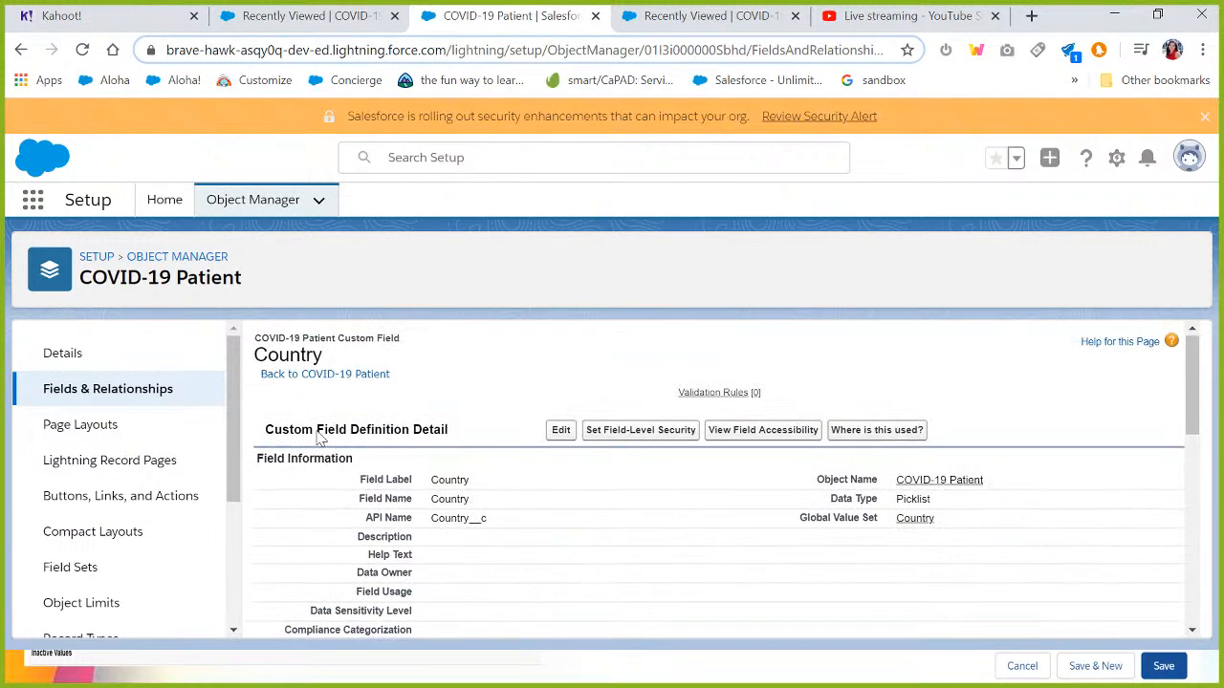
{"action": "left_click", "coordinate": [253, 208]}
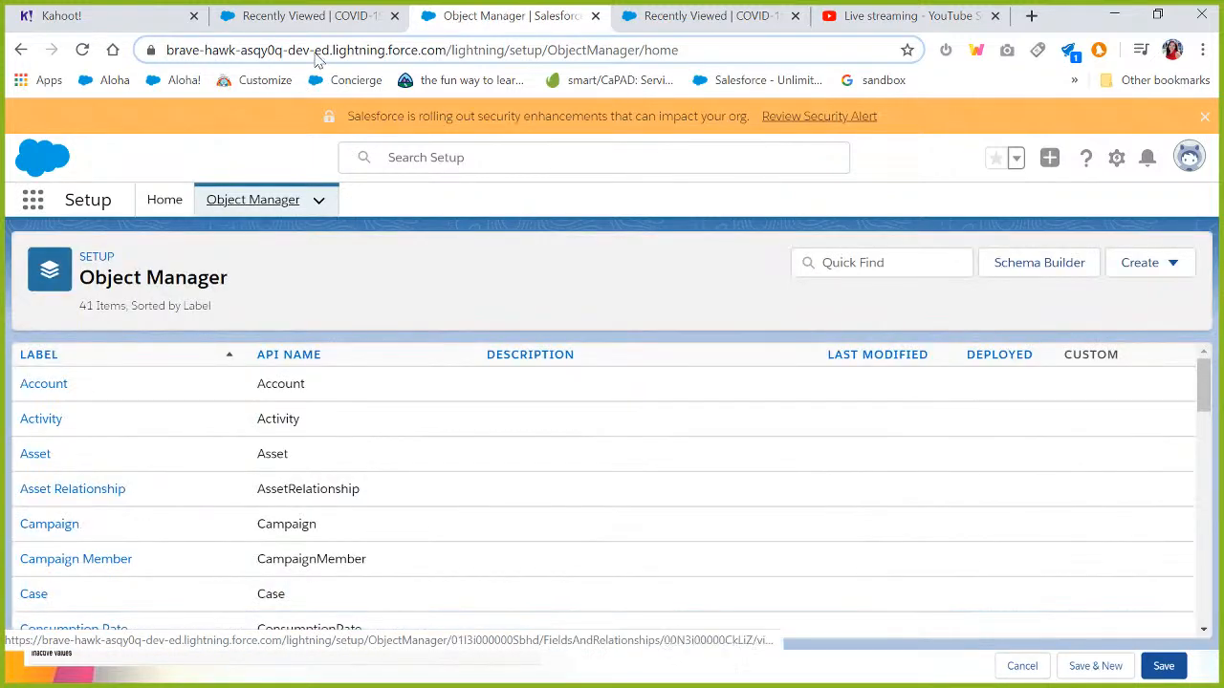
- Reload the COVID-19 Patients list and inspect the Country options in a new patient form, closing it without saving
{"action": "left_click", "coordinate": [320, 19]}
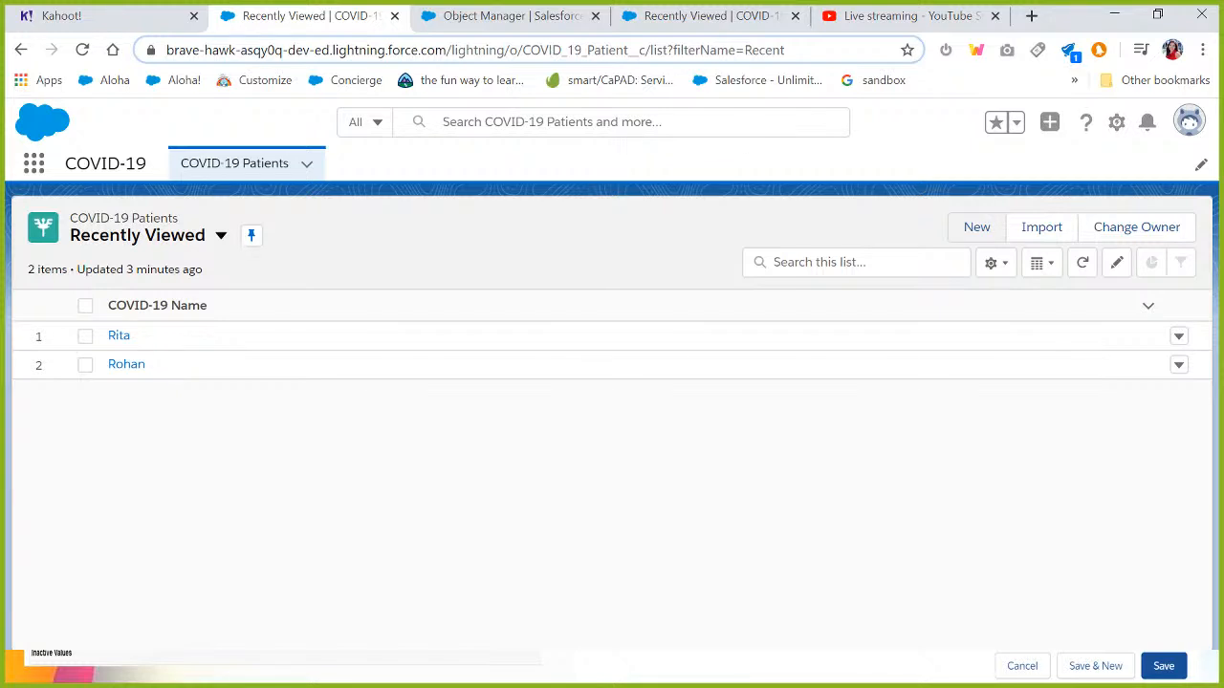
{"action": "left_click", "coordinate": [689, 50]}
{"action": "key", "text": "Return"}
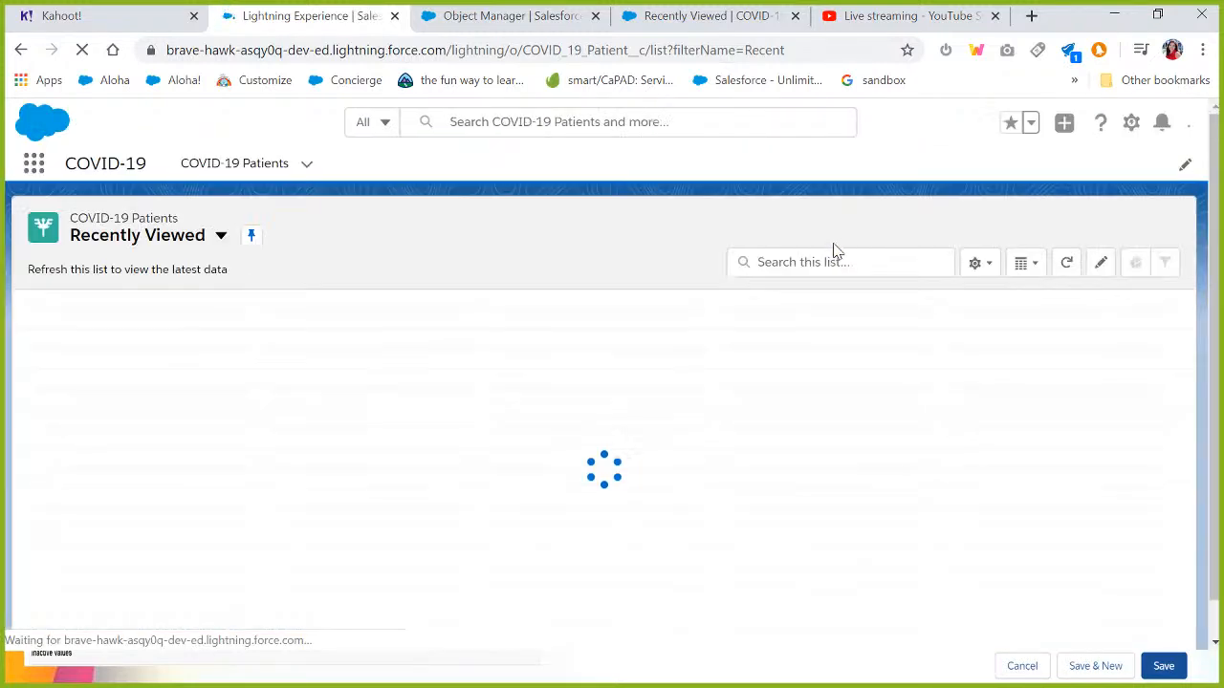
{"action": "left_click", "coordinate": [949, 229]}
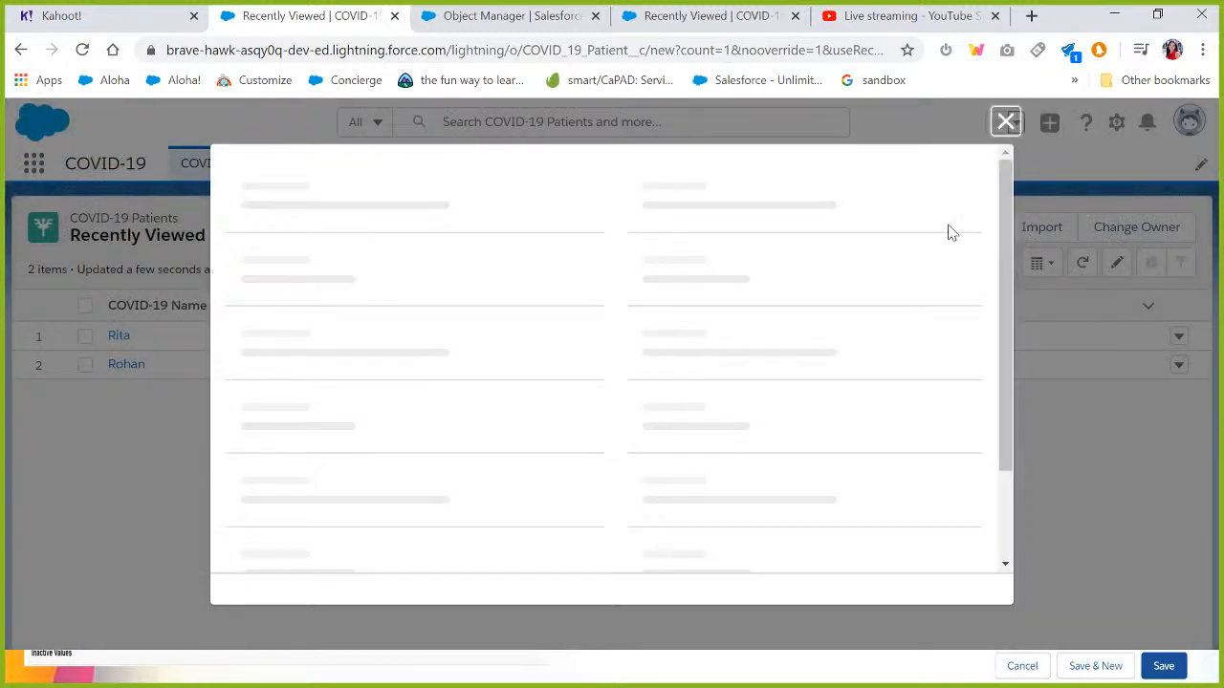
{"action": "left_click_drag", "start_coordinate": [1002, 242], "coordinate": [1024, 436]}
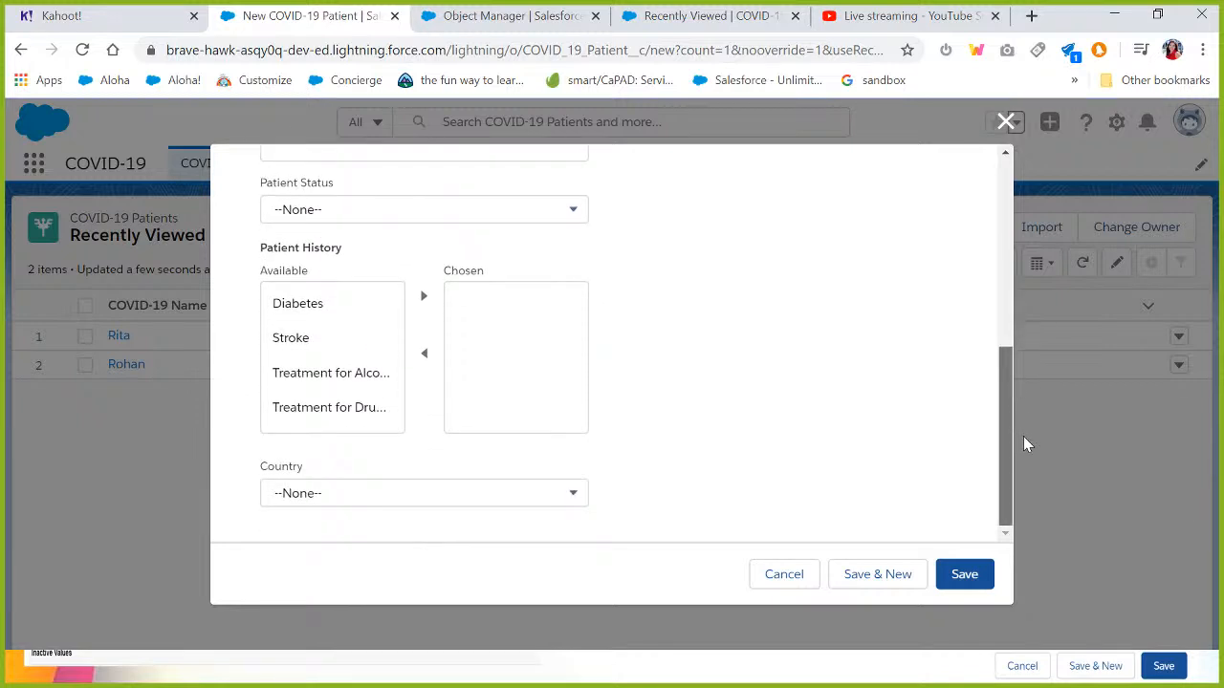
{"action": "left_click", "coordinate": [538, 494]}
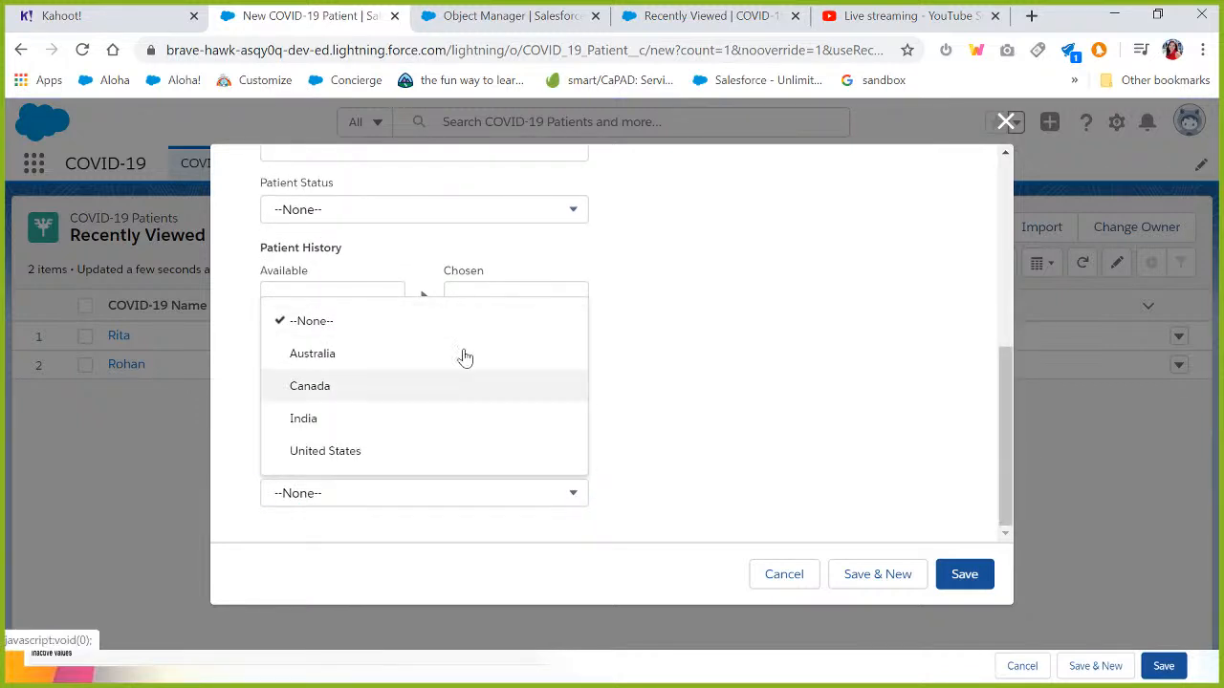
{"action": "left_click", "coordinate": [697, 375]}
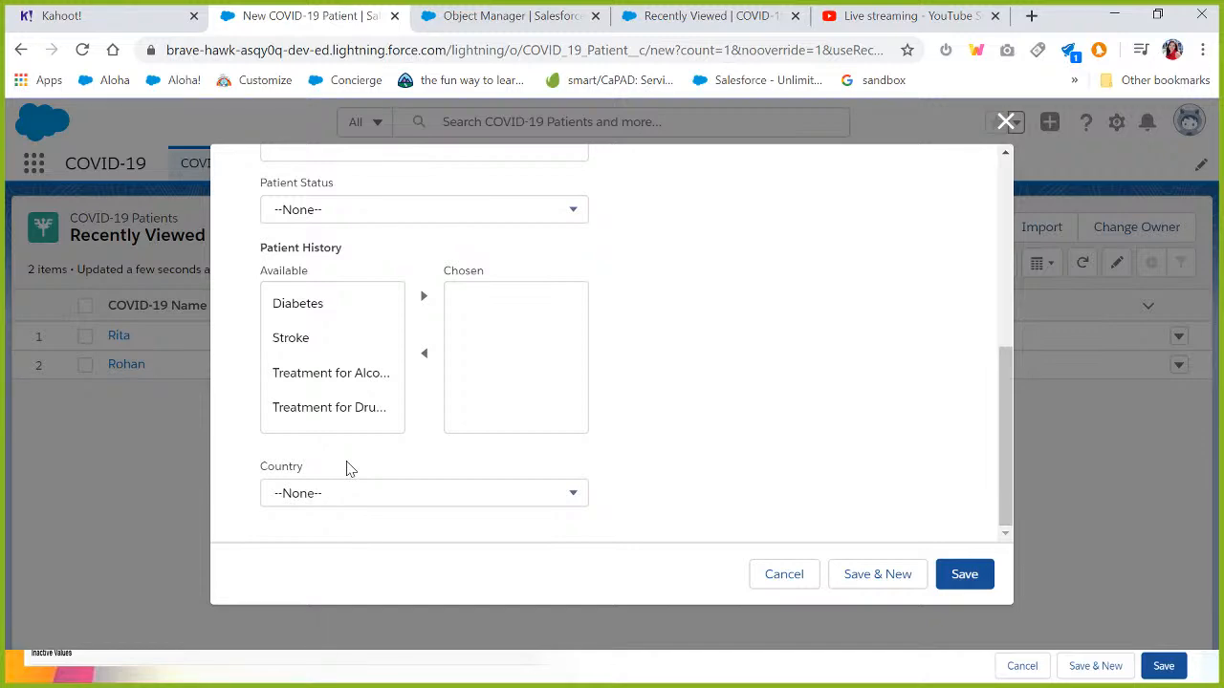
{"action": "left_click", "coordinate": [1005, 121]}
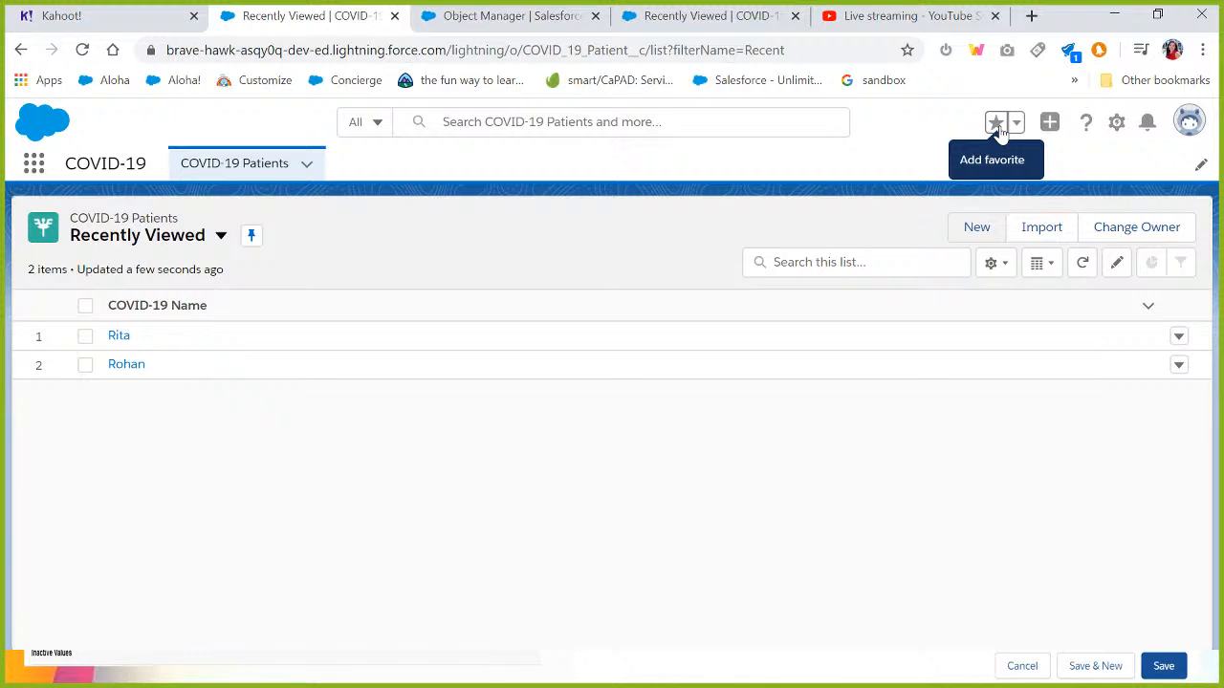
- Search Object Manager for "contact" and open the Fields & Relationships of the Contact object
{"action": "left_click", "coordinate": [507, 27]}
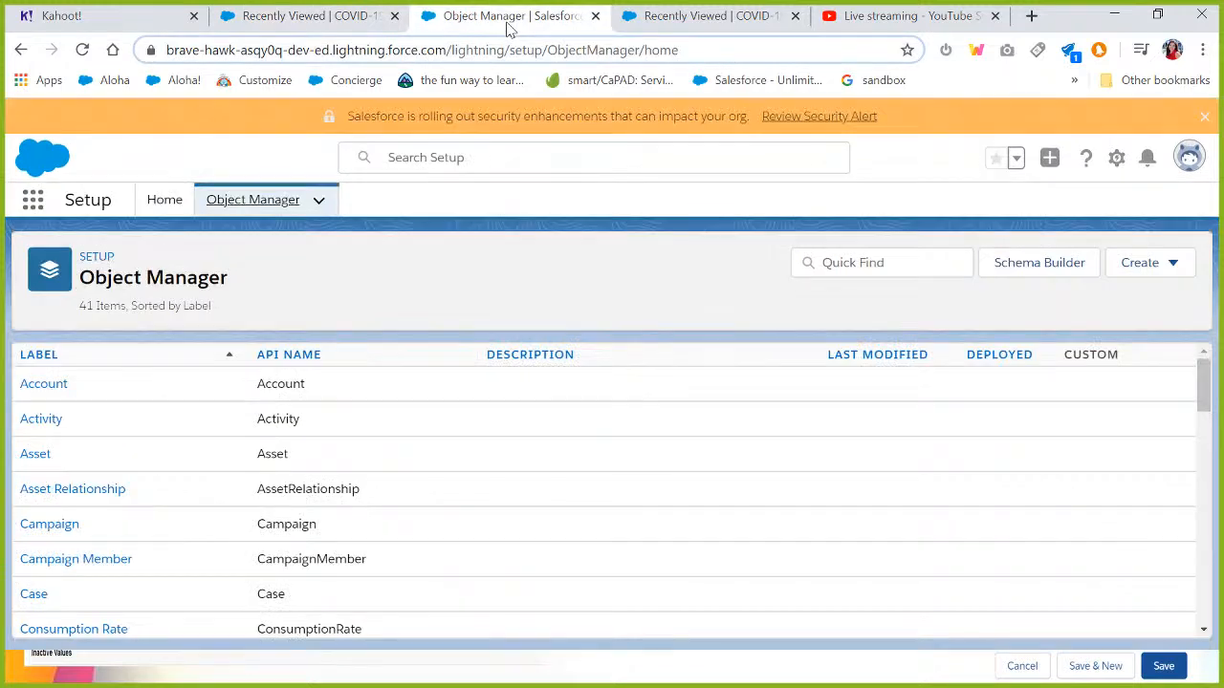
{"action": "left_click", "coordinate": [820, 261]}
{"action": "type", "text": "c"}
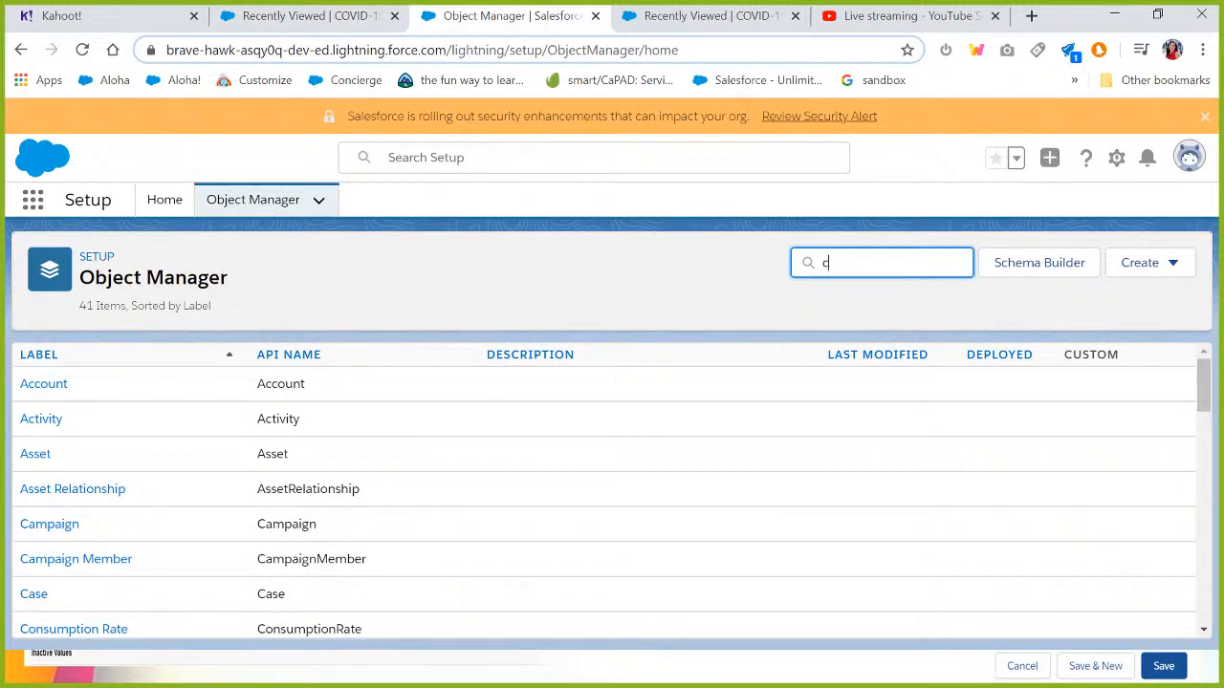
{"action": "type", "text": "ontact"}
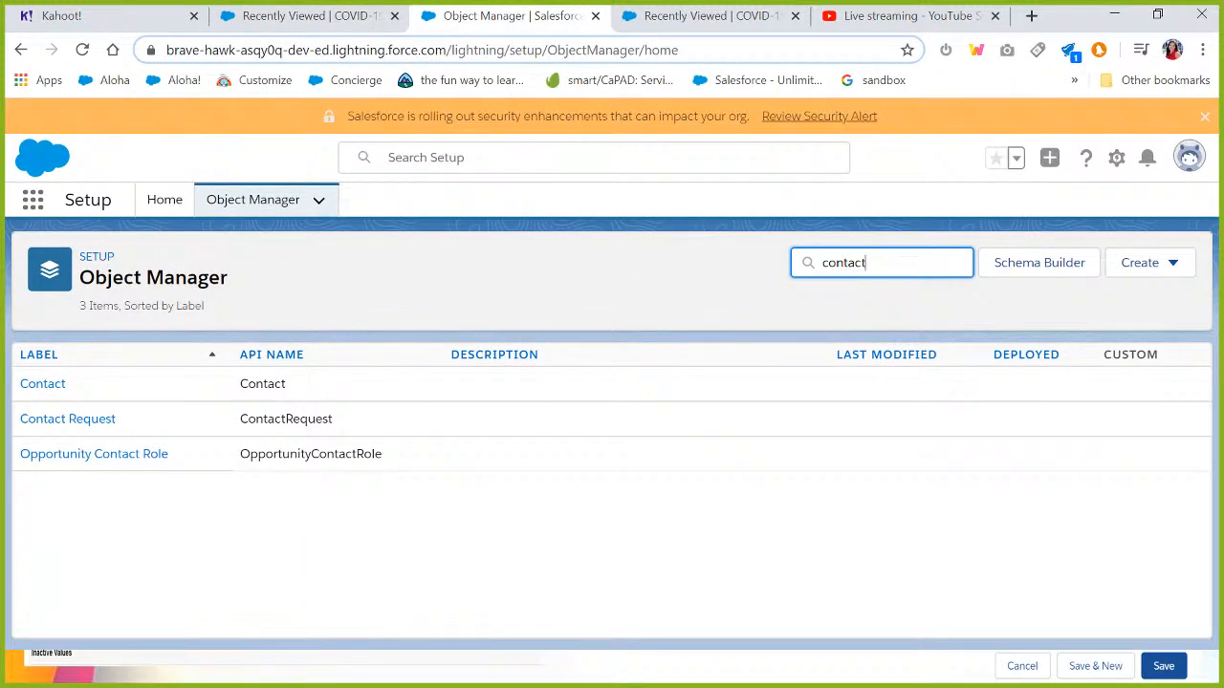
{"action": "left_click", "coordinate": [41, 390]}
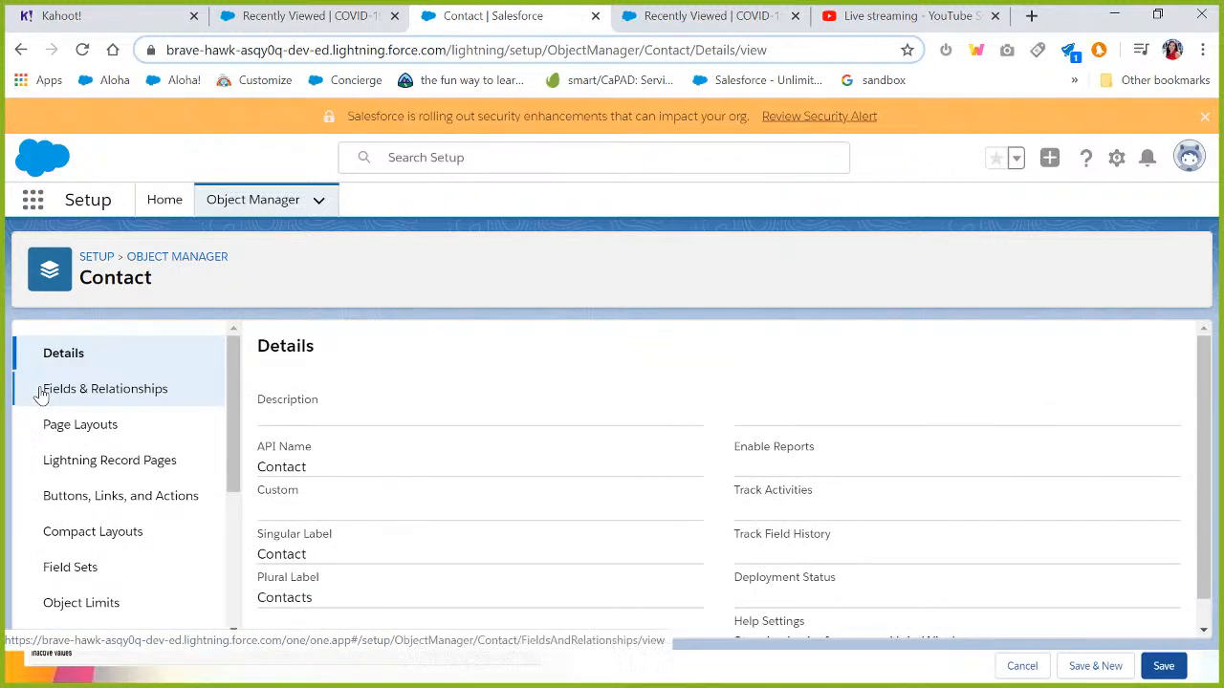
{"action": "left_click", "coordinate": [71, 392]}
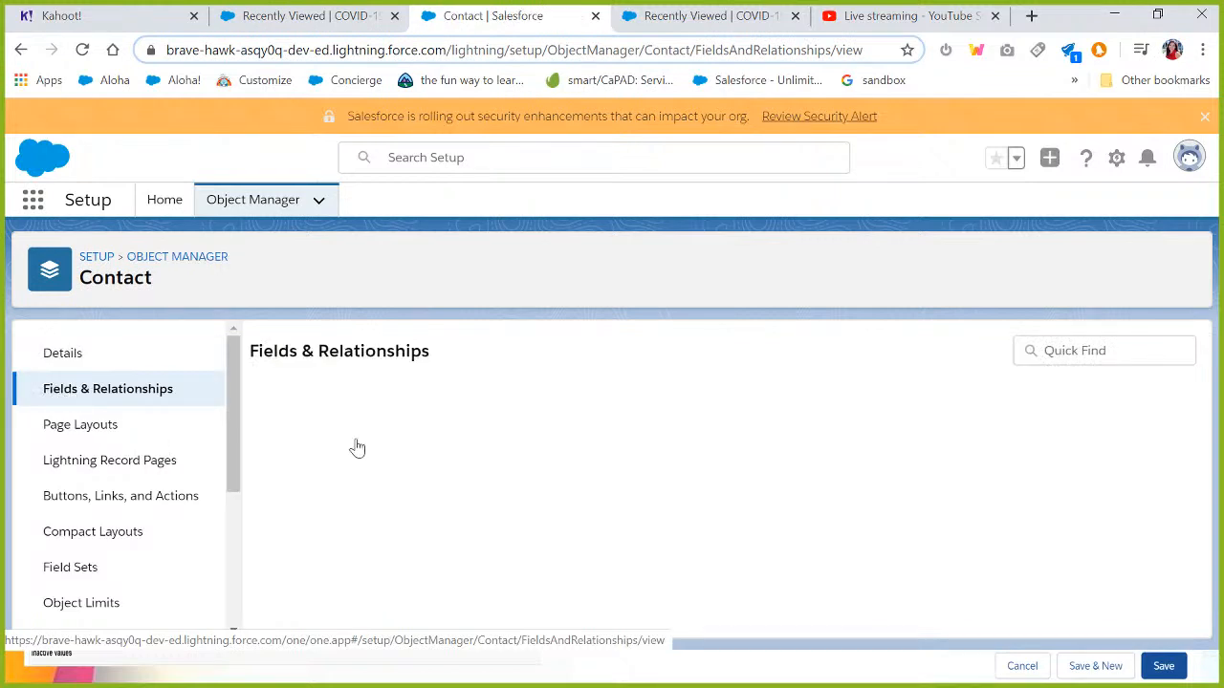
- Start a new custom field on Contact with the Picklist data type and label it Country
{"action": "left_click", "coordinate": [881, 353]}
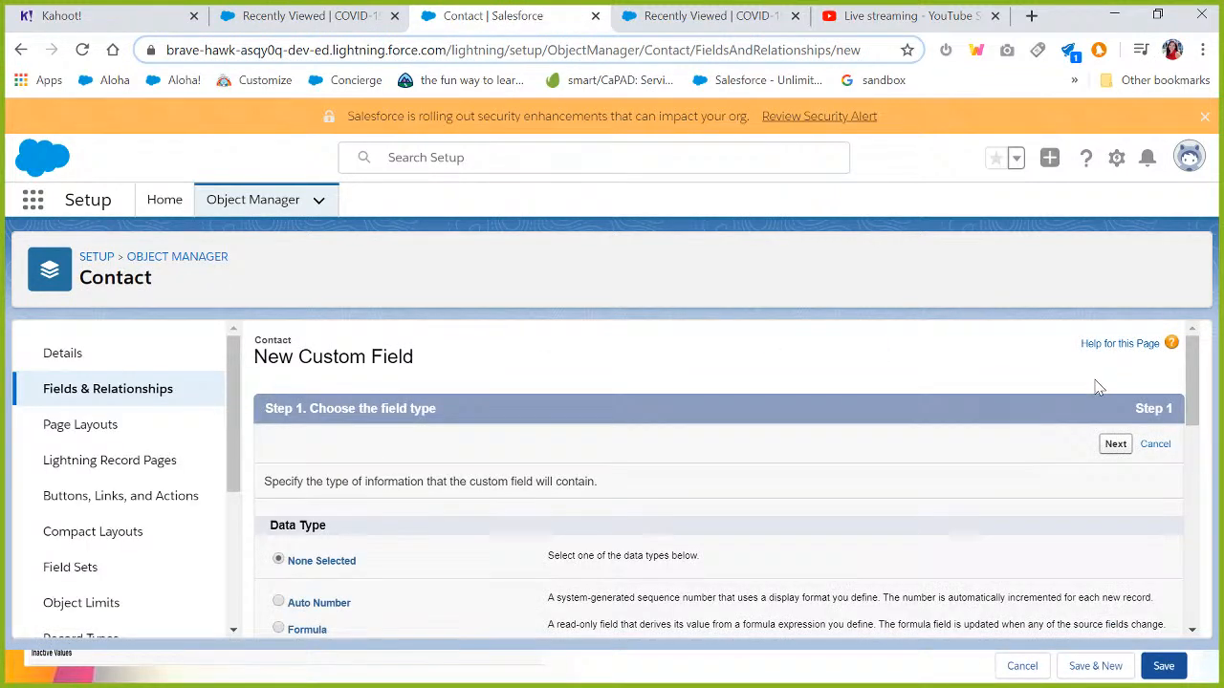
{"action": "left_click_drag", "start_coordinate": [1194, 356], "coordinate": [1194, 585]}
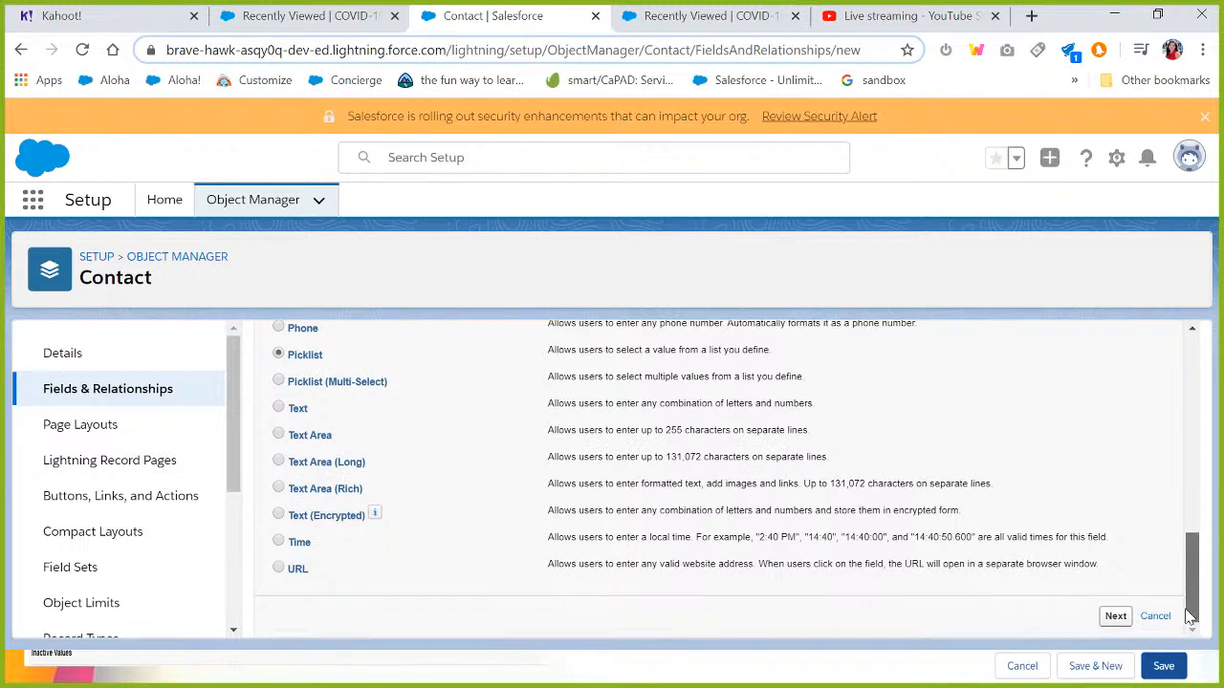
{"action": "left_click", "coordinate": [1115, 617]}
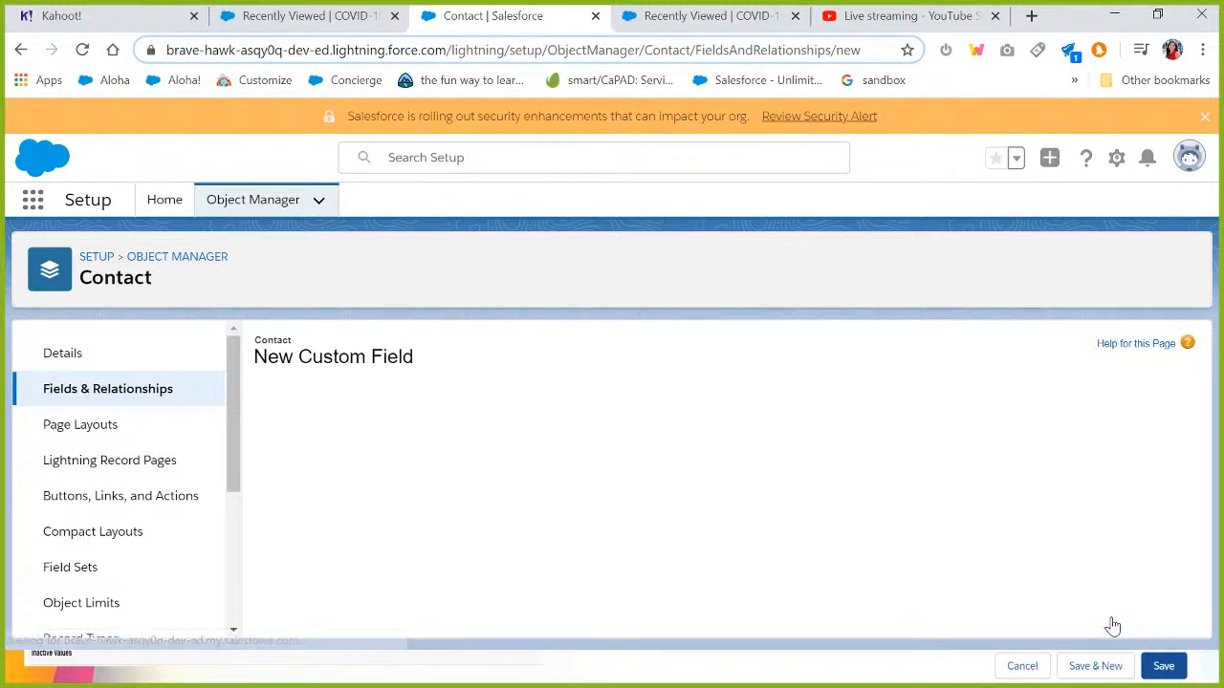
{"action": "left_click", "coordinate": [556, 487]}
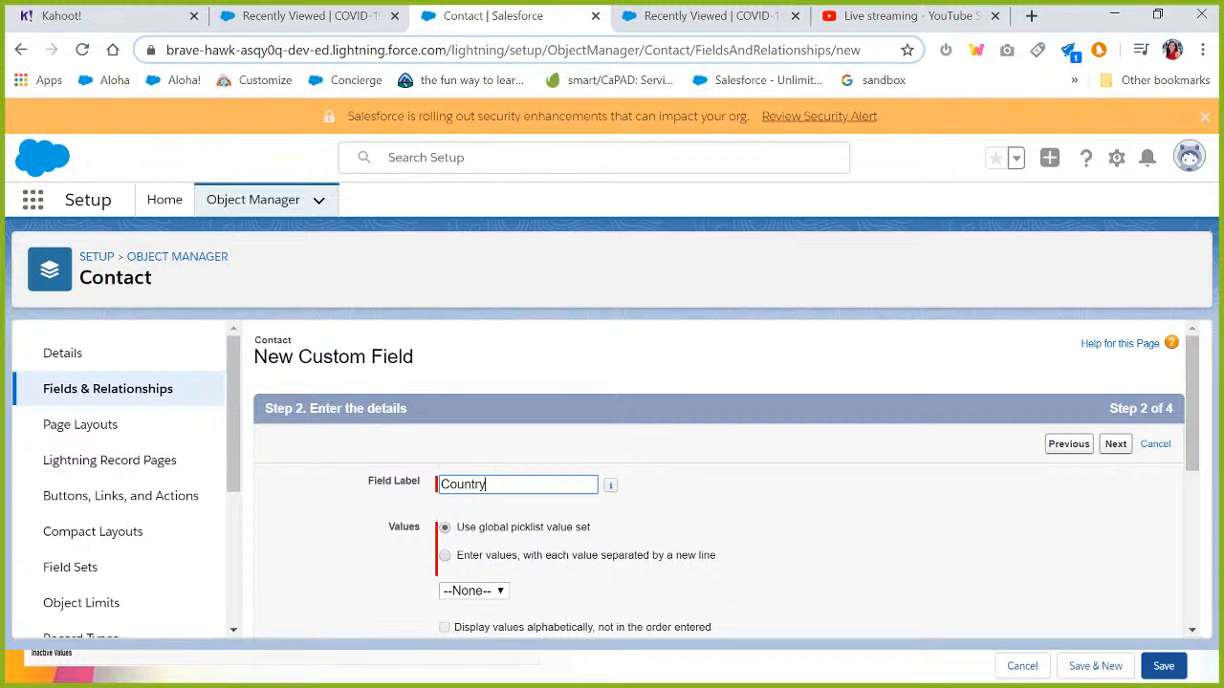
- Base the new Contact field's values on the Country global picklist value set
{"action": "left_click", "coordinate": [727, 495]}
{"action": "left_click_drag", "start_coordinate": [1192, 429], "coordinate": [1193, 486]}
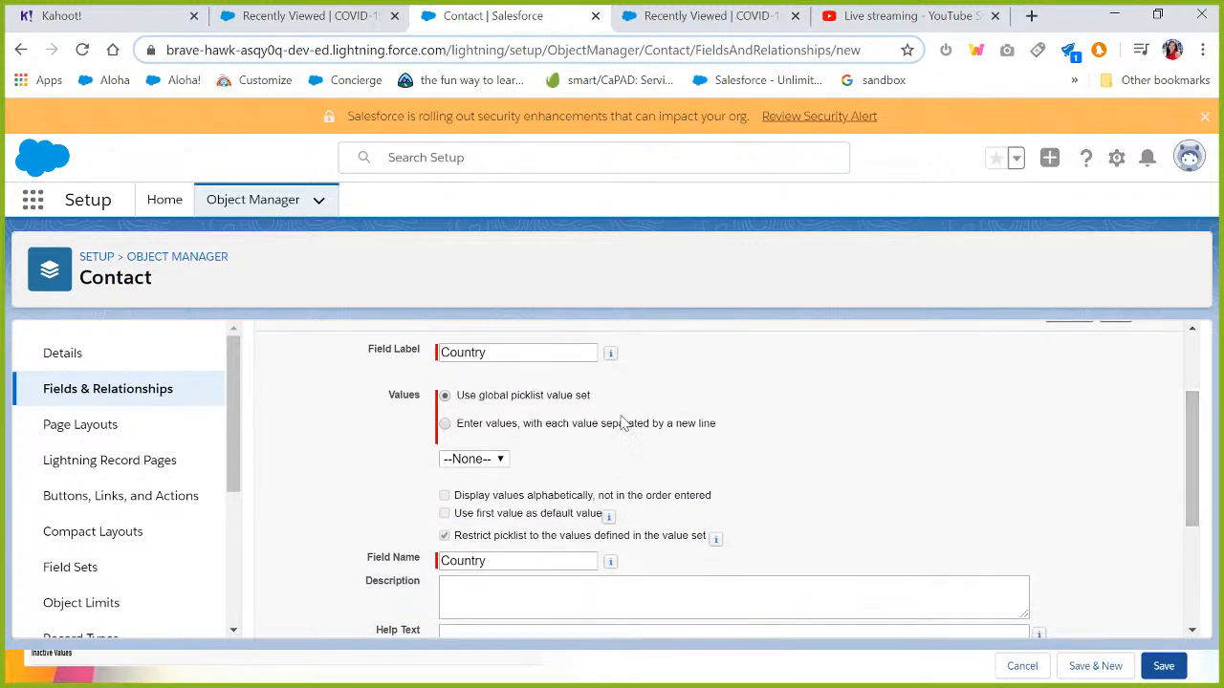
{"action": "left_click", "coordinate": [464, 461]}
{"action": "left_click", "coordinate": [463, 514]}
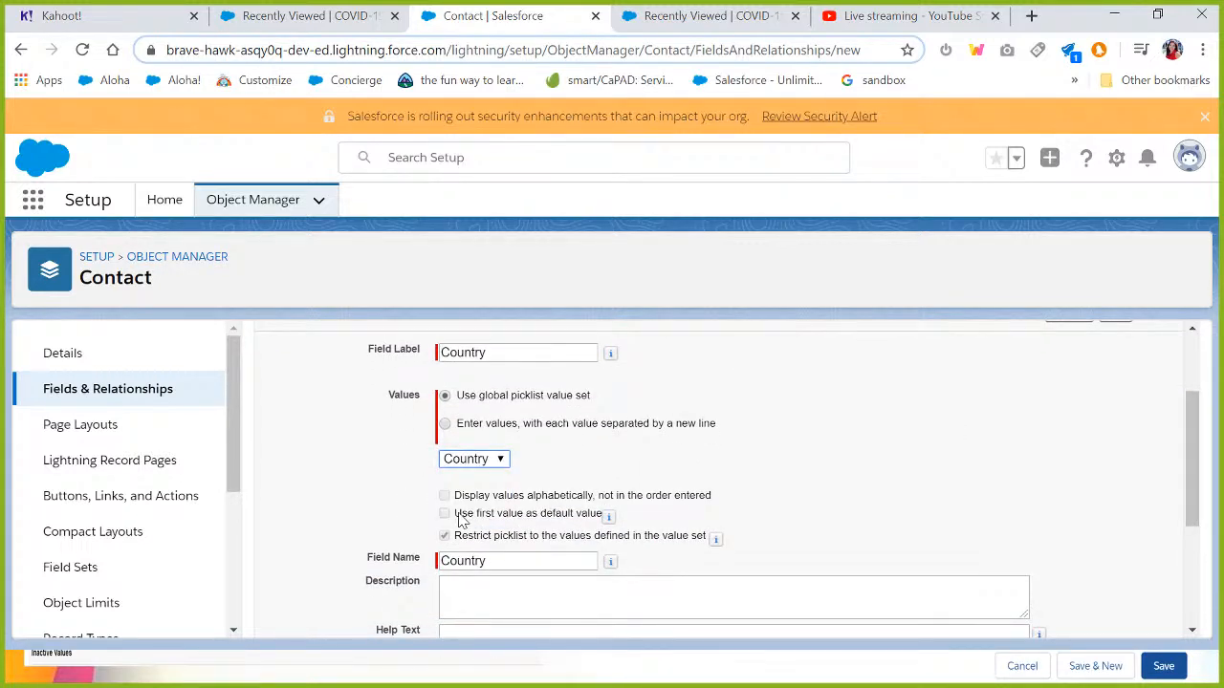
{"action": "left_click", "coordinate": [687, 430]}
{"action": "mouse_move", "coordinate": [1191, 451]}
{"action": "left_mouse_down"}
{"action": "mouse_move", "coordinate": [1185, 567]}
{"action": "mouse_move", "coordinate": [1185, 433]}
{"action": "left_mouse_up"}
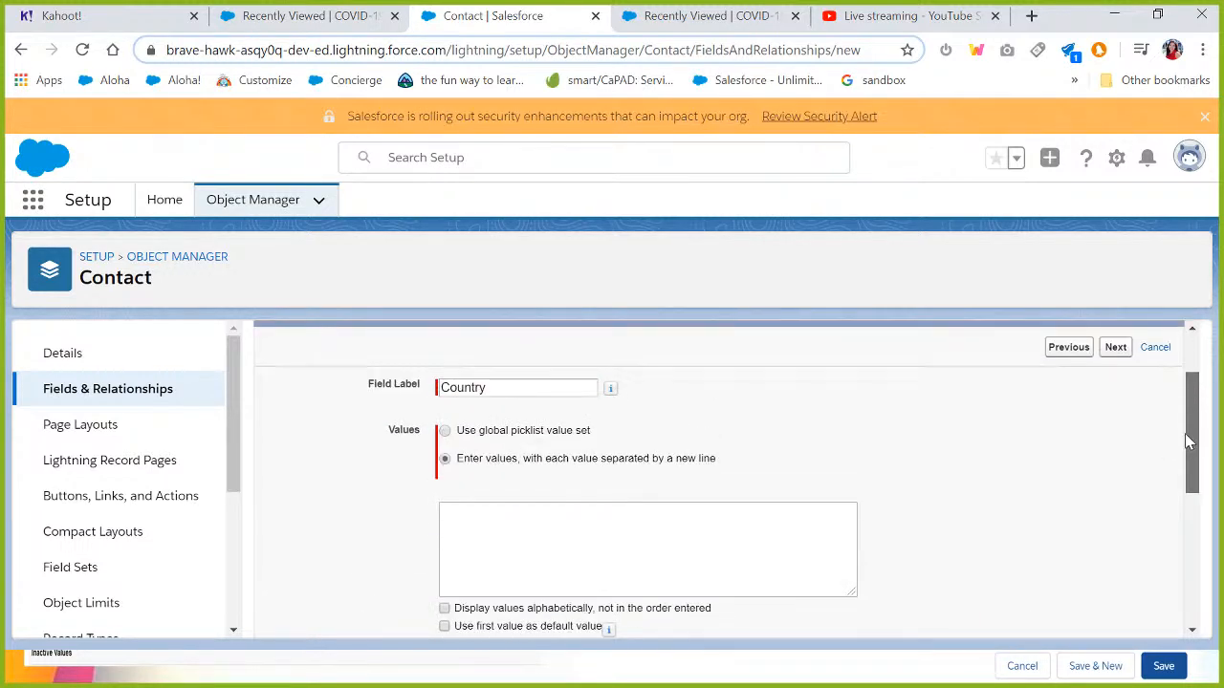
{"action": "left_click", "coordinate": [445, 432]}
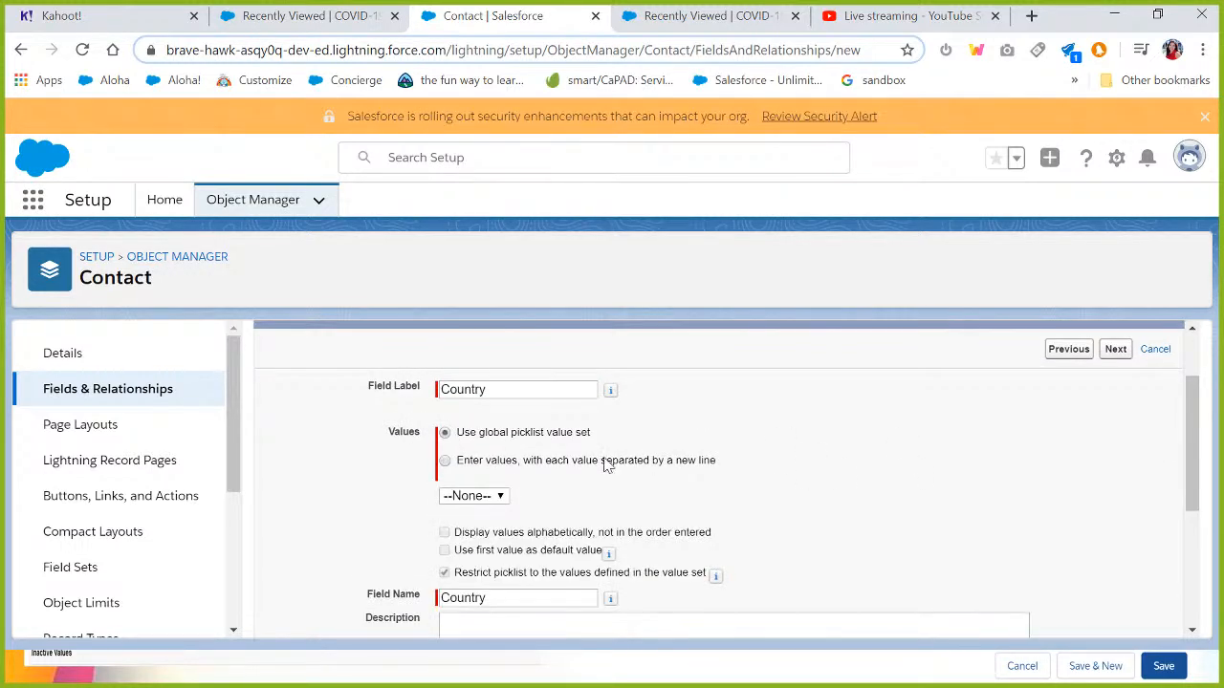
{"action": "left_click", "coordinate": [481, 497]}
{"action": "left_click", "coordinate": [473, 548]}
- Keep the default field-level security and page layouts for the Contact Country field and save it
{"action": "left_click_drag", "start_coordinate": [1186, 446], "coordinate": [1191, 504]}
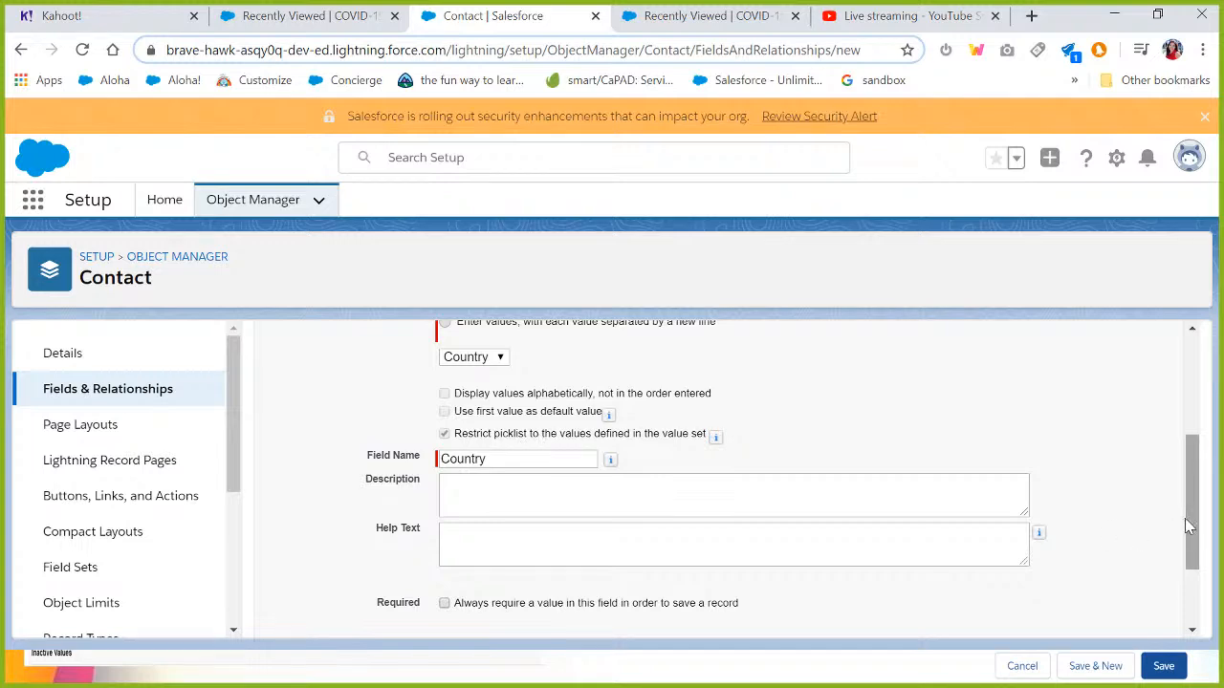
{"action": "left_click_drag", "start_coordinate": [1192, 526], "coordinate": [1193, 583]}
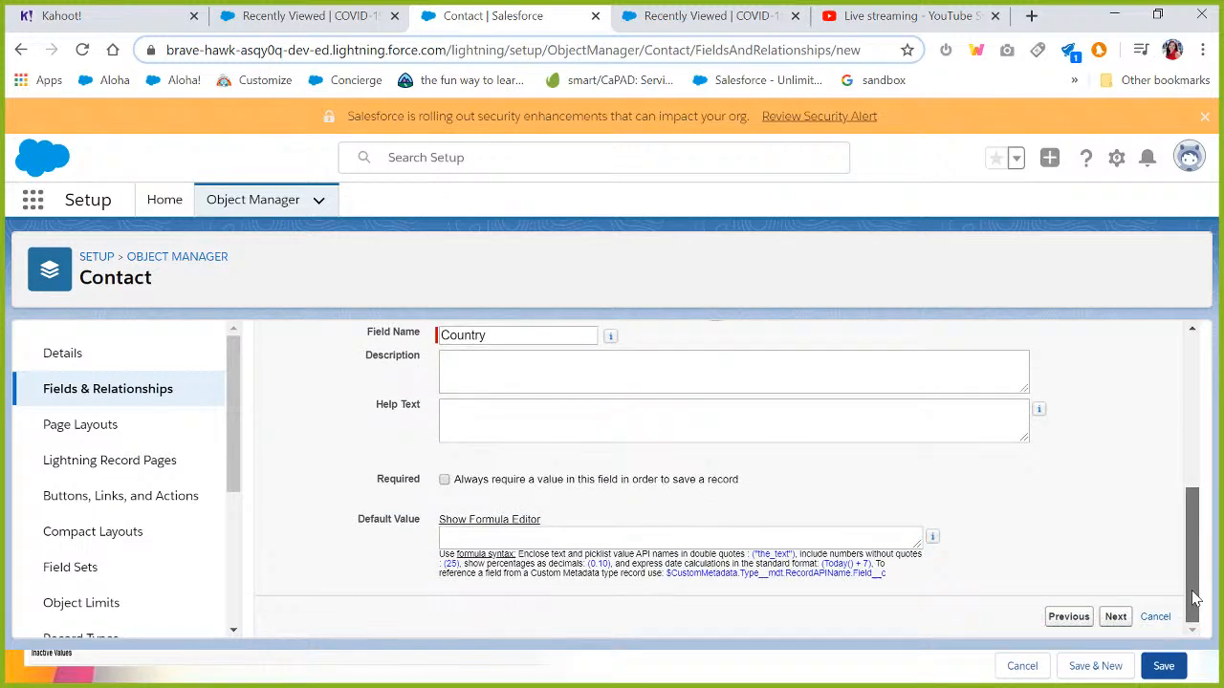
{"action": "left_click", "coordinate": [1114, 618]}
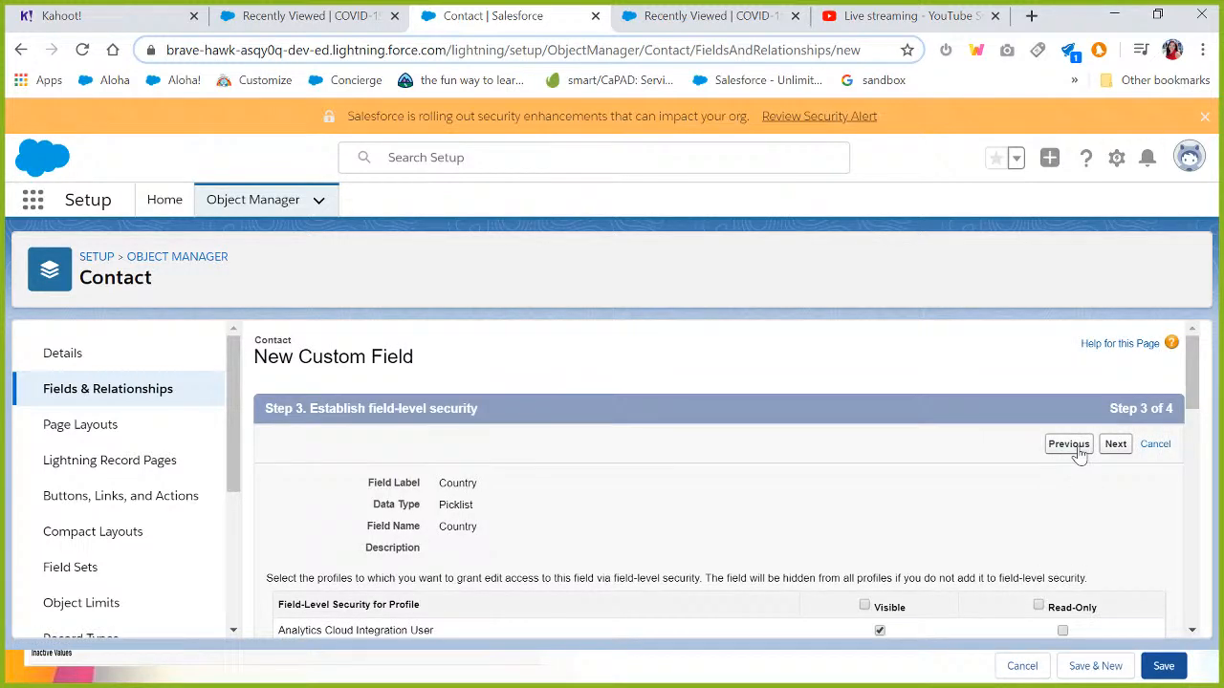
{"action": "left_click", "coordinate": [1116, 446]}
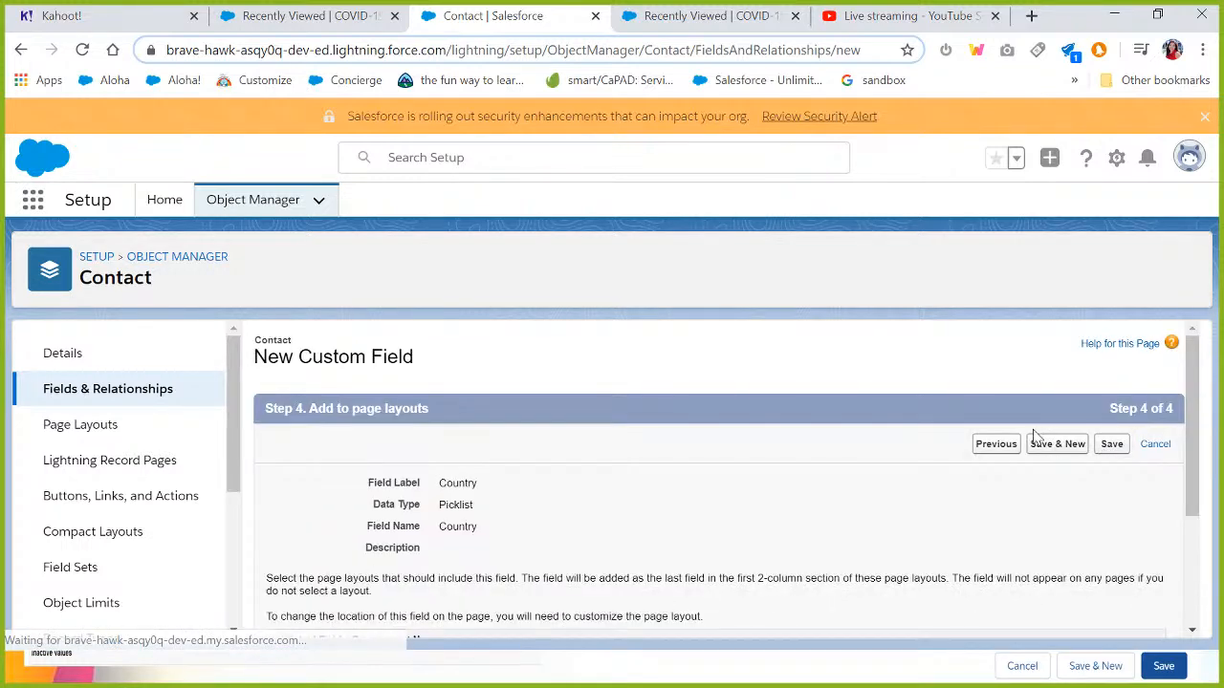
{"action": "left_click", "coordinate": [1110, 445]}
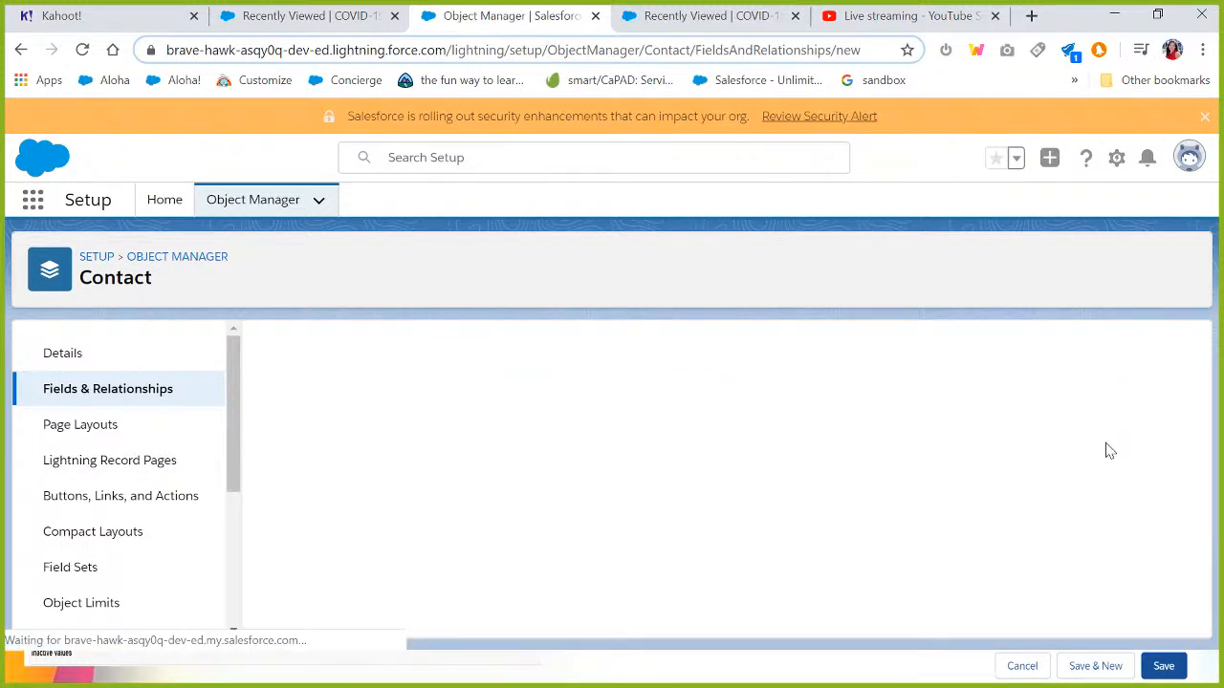
- Search the Contact fields for "country" and examine the Country field's definition and values
{"action": "type", "text": "country"}
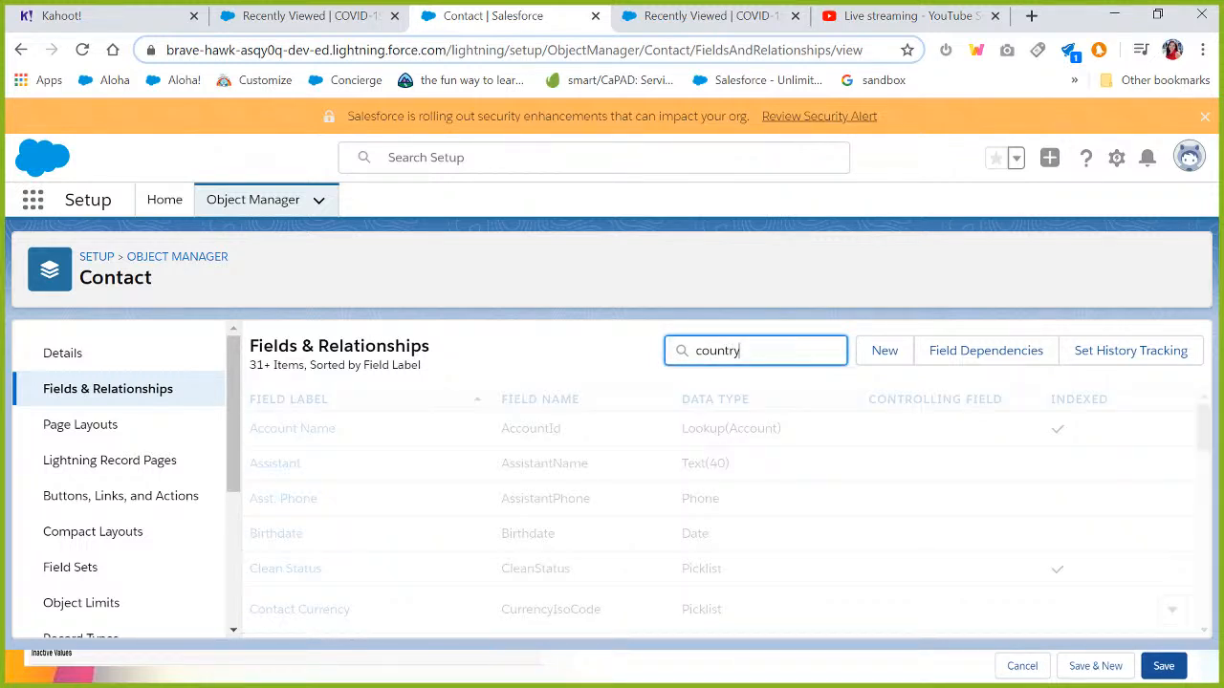
{"action": "left_click", "coordinate": [260, 438]}
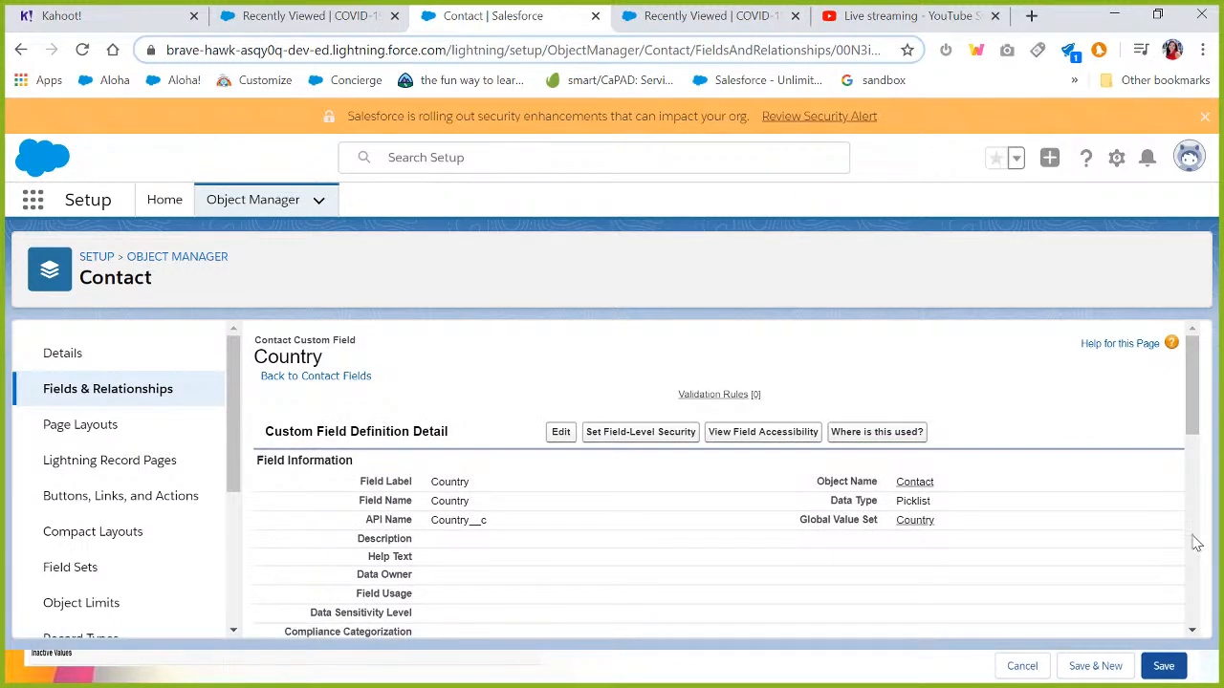
{"action": "left_click_drag", "start_coordinate": [1192, 370], "coordinate": [1193, 579]}
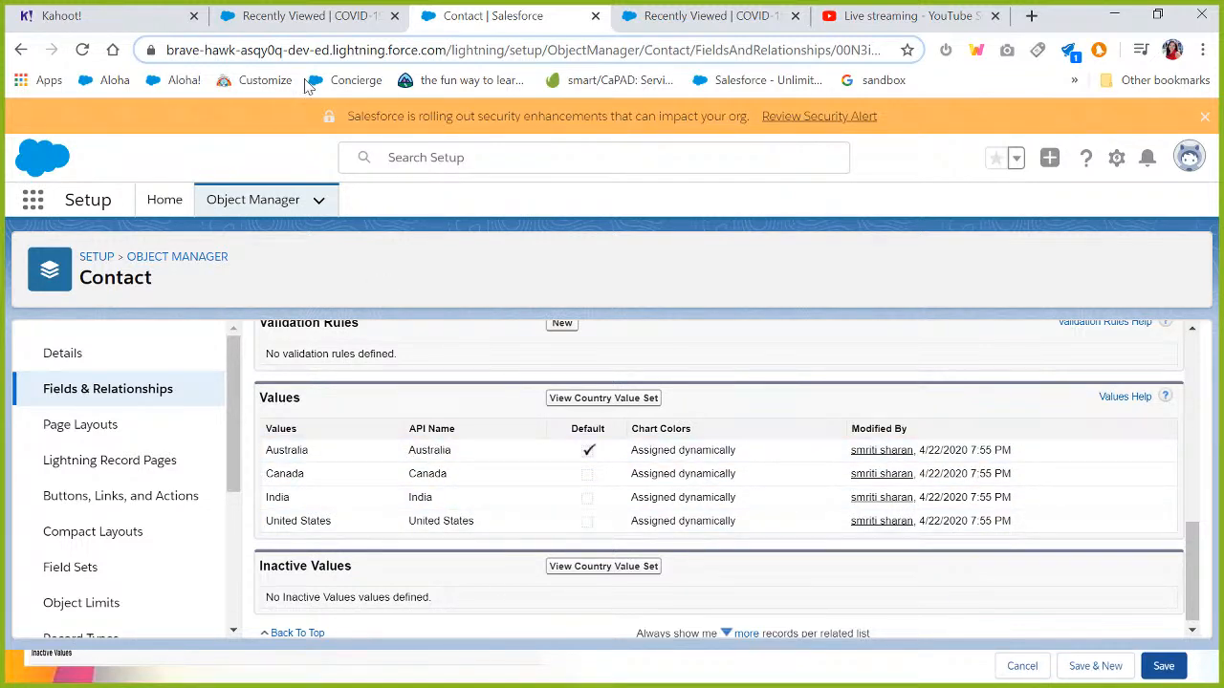
- Open the first record in the COVID-19 Patients list and inspect its Country options, cancelling the edit without saving
{"action": "left_click", "coordinate": [306, 16]}
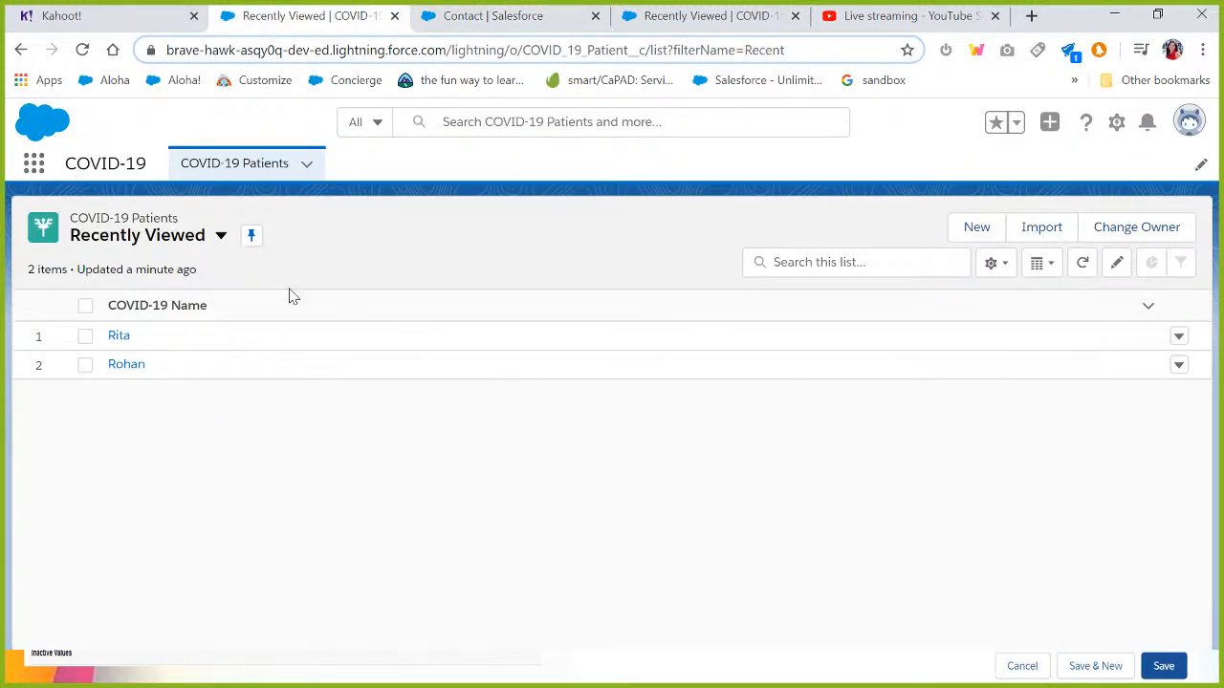
{"action": "left_click", "coordinate": [120, 335]}
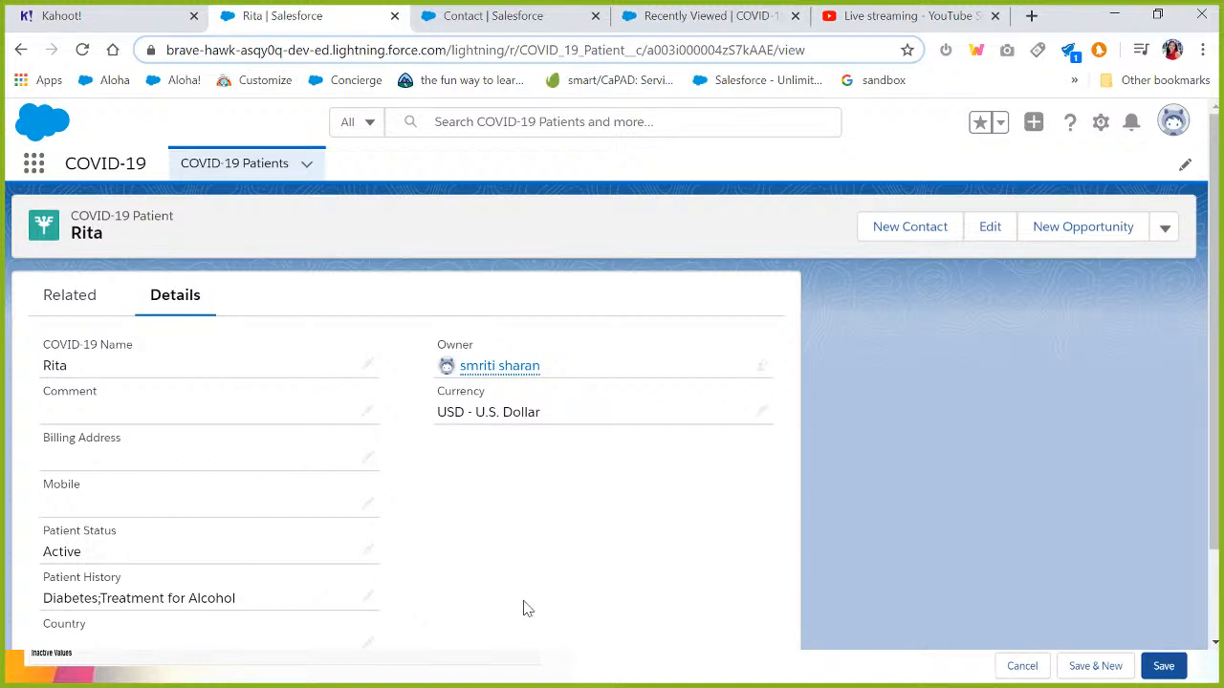
{"action": "scroll", "coordinate": [524, 608], "scroll_direction": "down", "scroll_amount": 2}
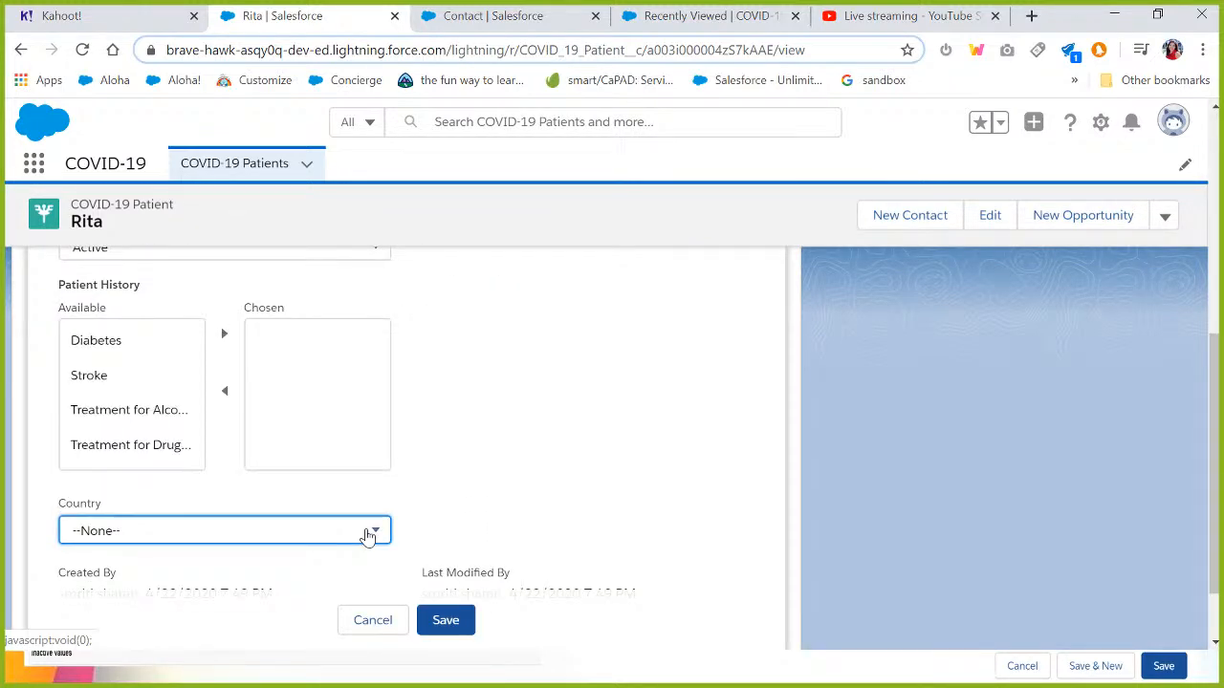
{"action": "left_click", "coordinate": [369, 534]}
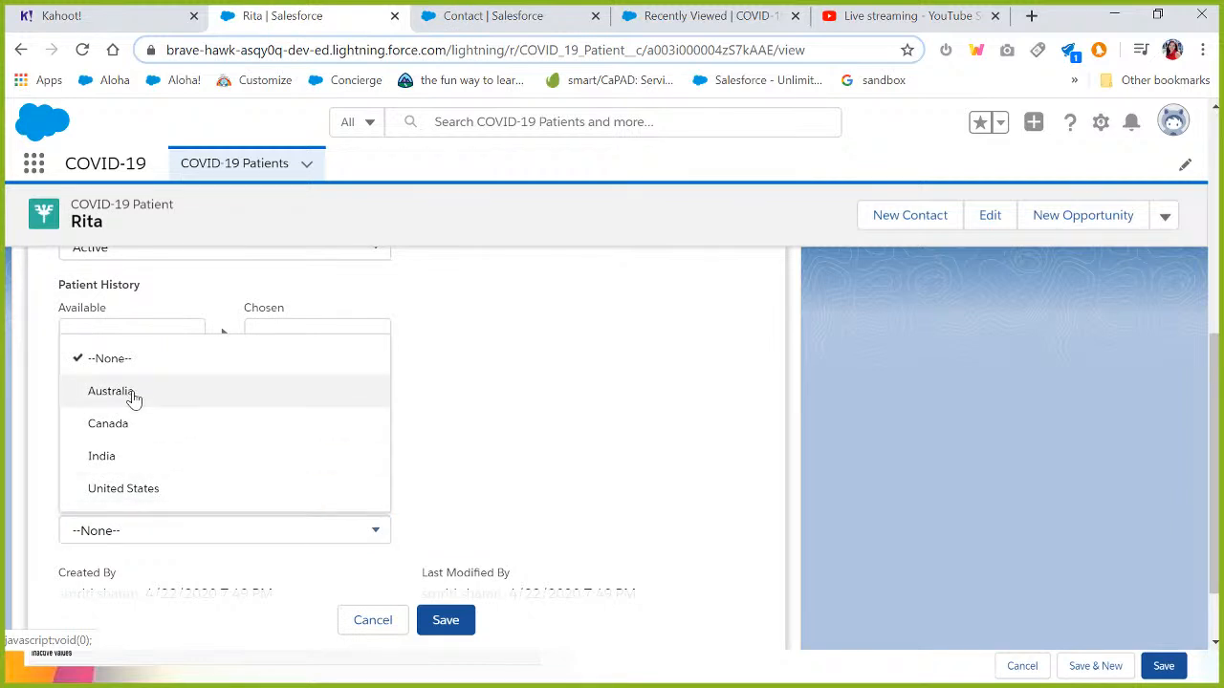
{"action": "left_click", "coordinate": [153, 533]}
{"action": "left_click", "coordinate": [376, 623]}
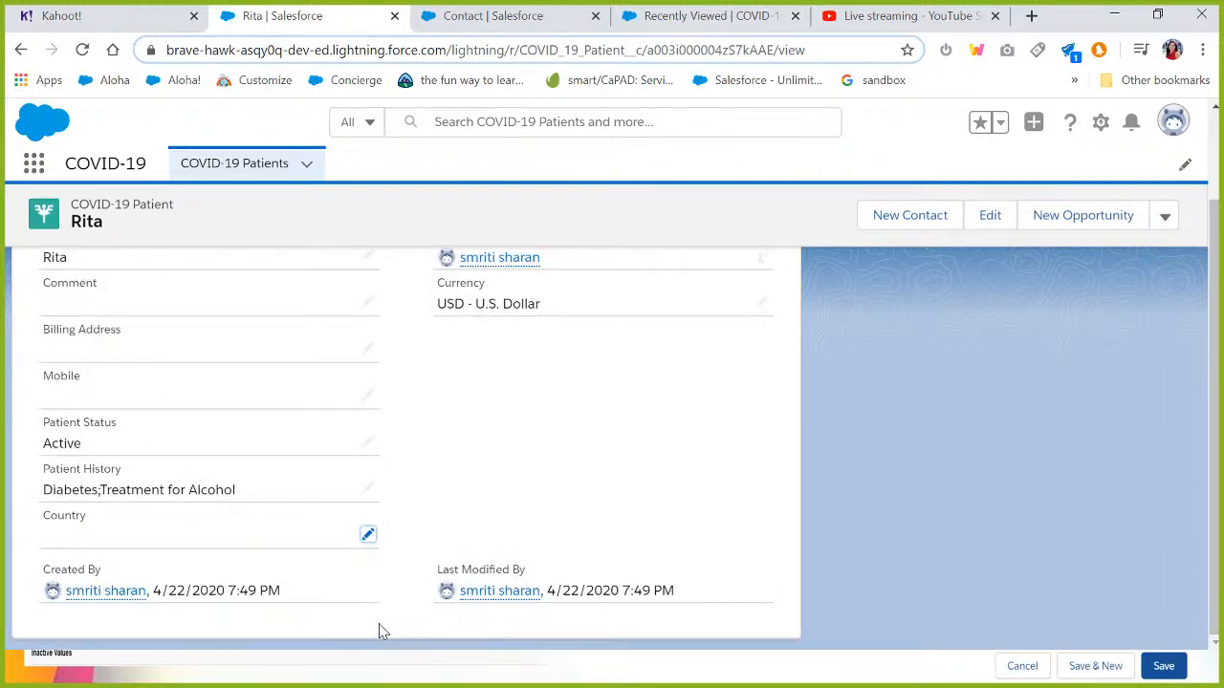
- Switch to the slide presentation and advance to the Dependent Picklist slide
{"action": "key", "text": "alt+Tab"}
{"action": "key", "text": "alt+Tab"}
{"action": "key", "text": "alt+shift+Tab"}
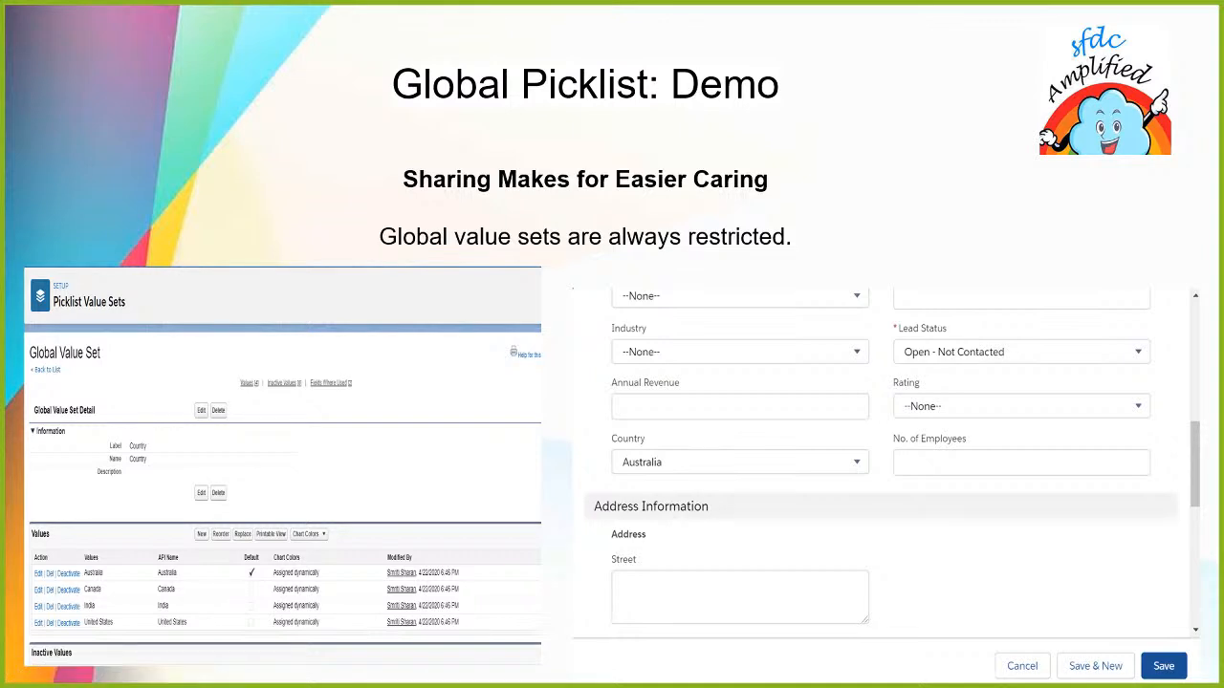
{"action": "key", "text": "Right"}
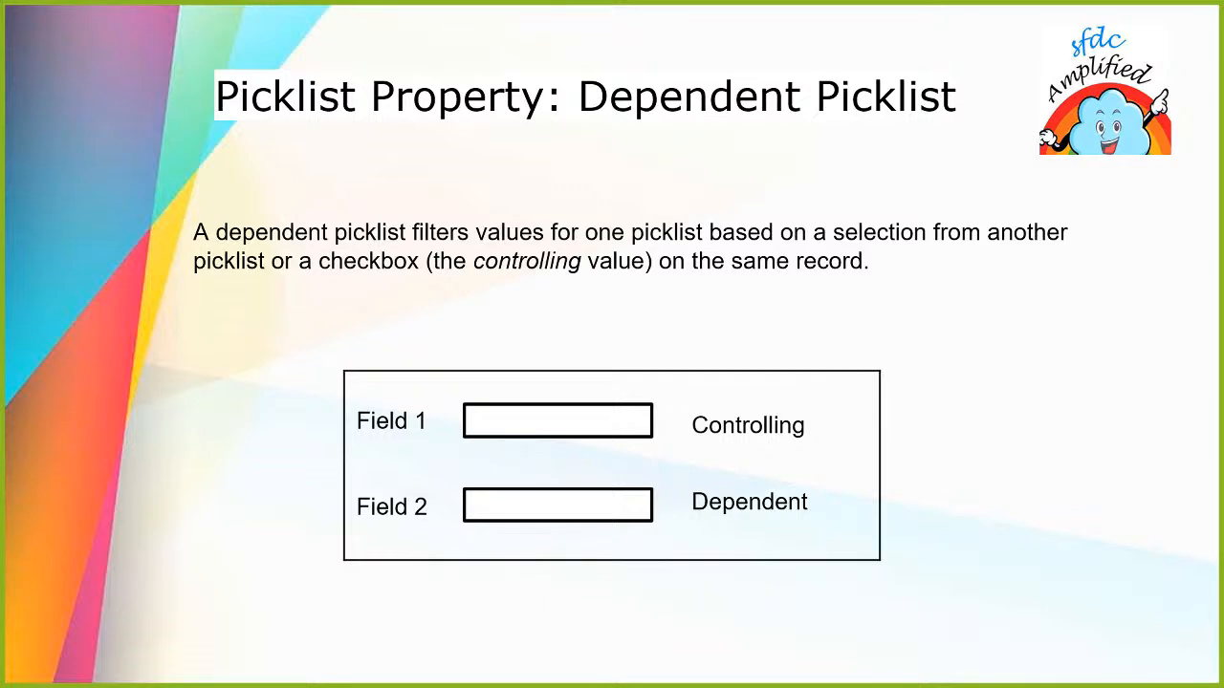
{"action": "key", "text": "alt+Tab"}
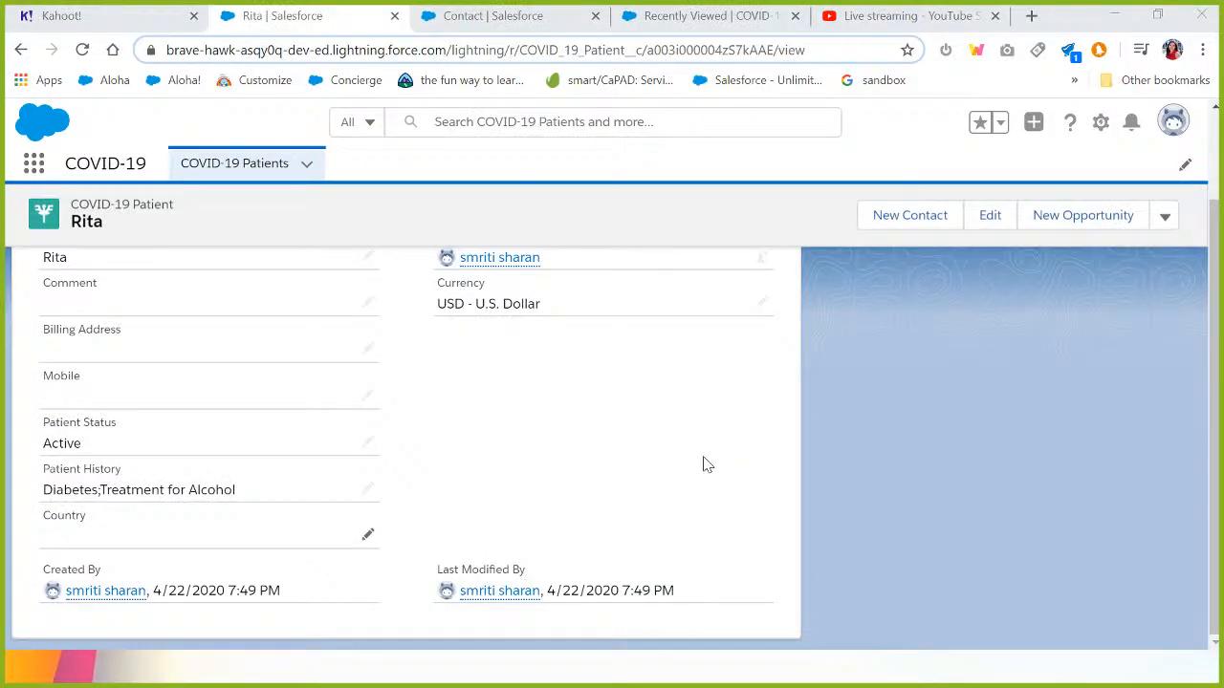
{"action": "left_click", "coordinate": [1173, 124]}
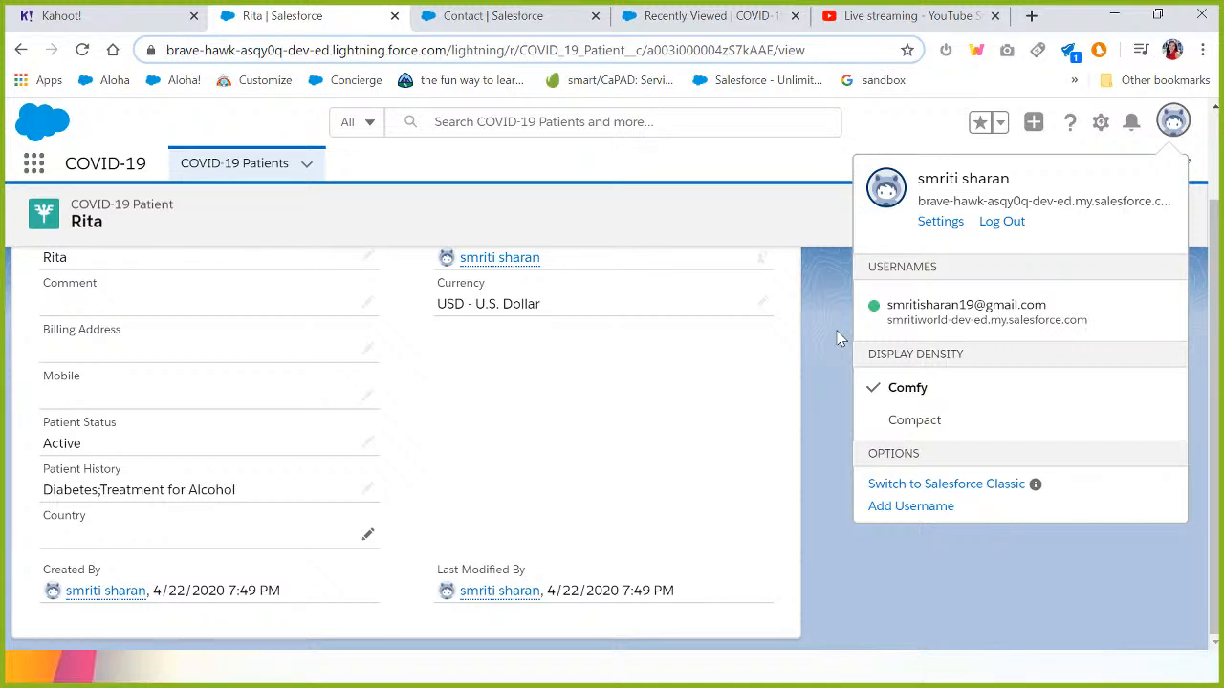
{"action": "left_click", "coordinate": [837, 338]}
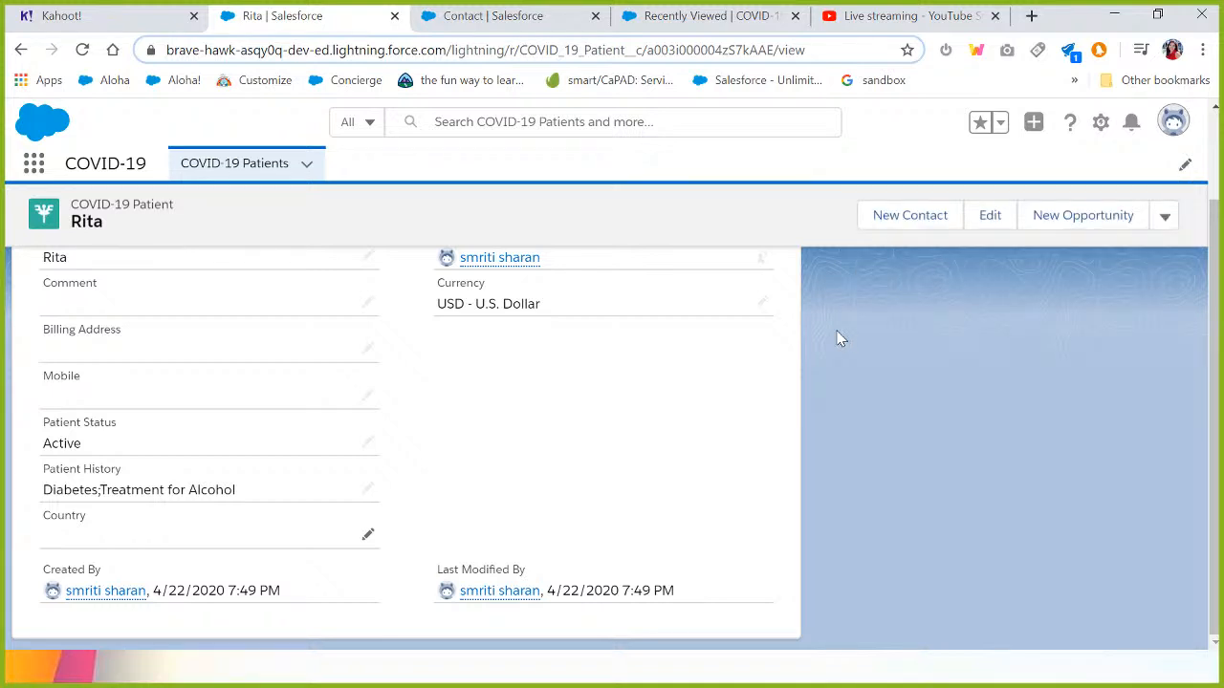
{"action": "key", "text": "alt+Tab"}
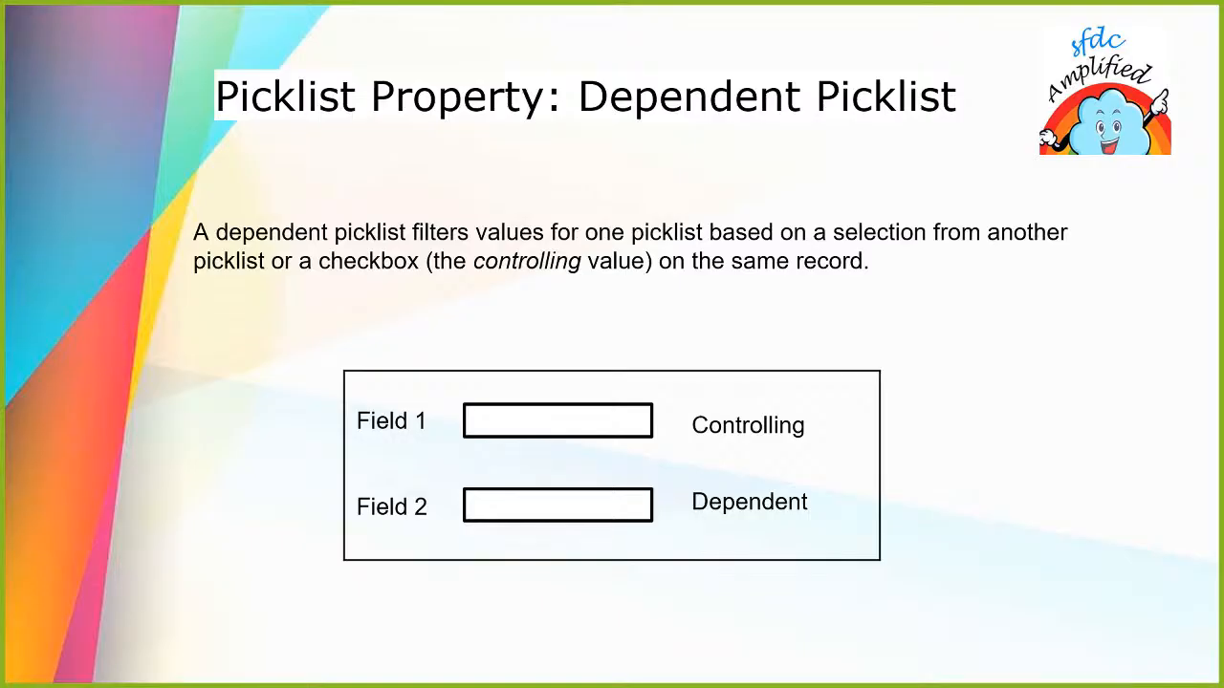
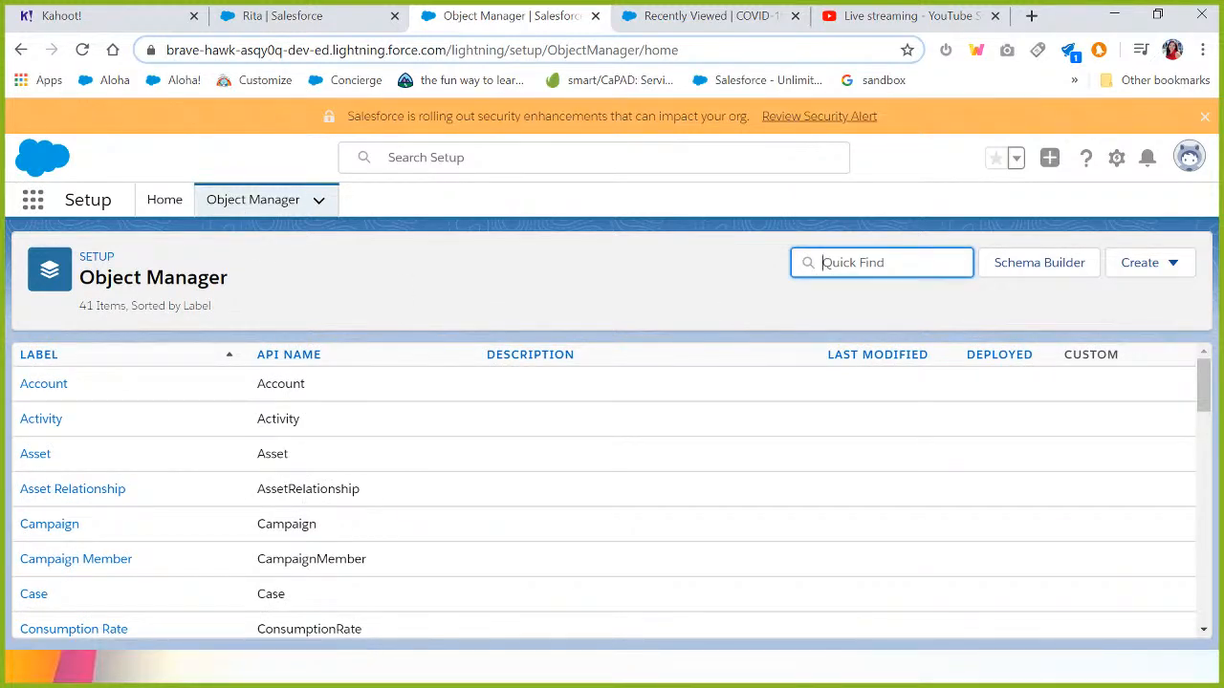
- Search Object Manager for "covid", open COVID-19 Patient's Fields & Relationships, and check its field dependencies before returning to the field list
{"action": "type", "text": "cov"}
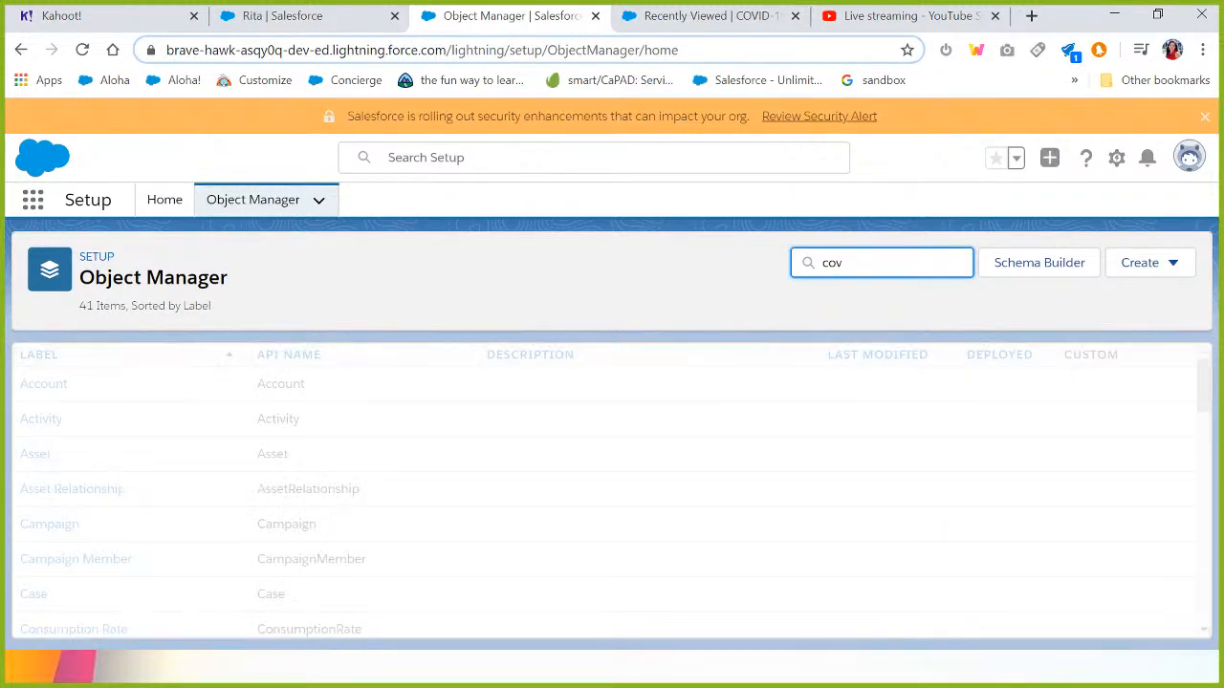
{"action": "type", "text": "id"}
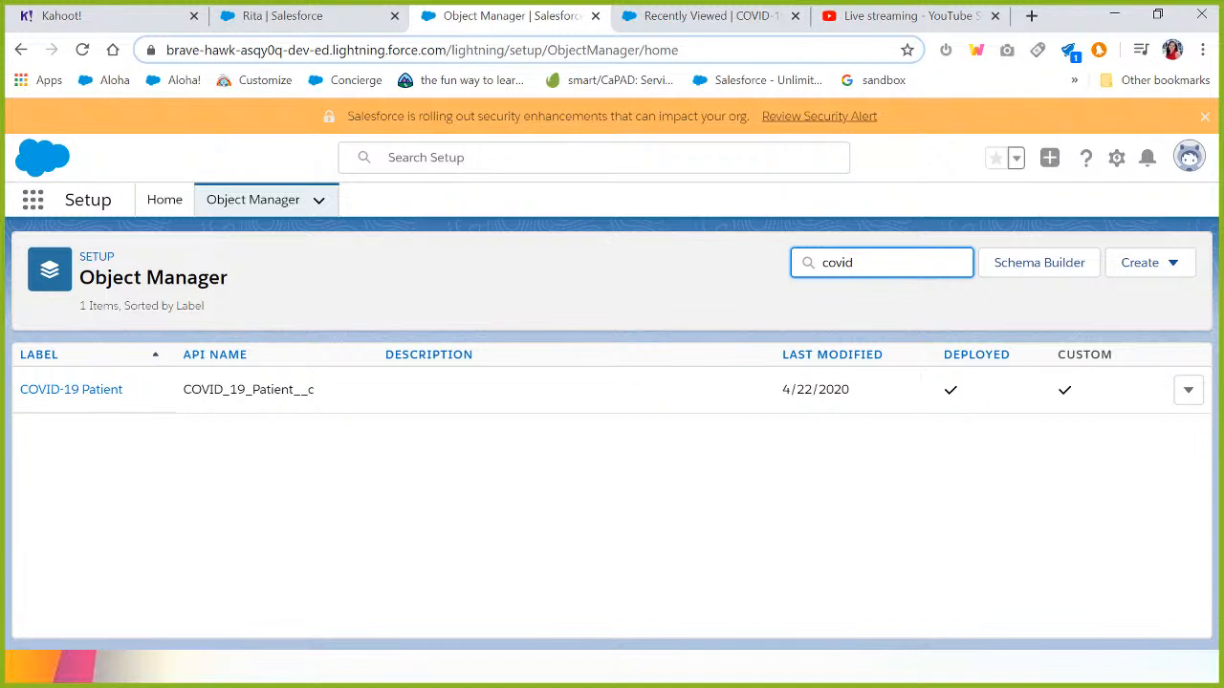
{"action": "left_click", "coordinate": [84, 392]}
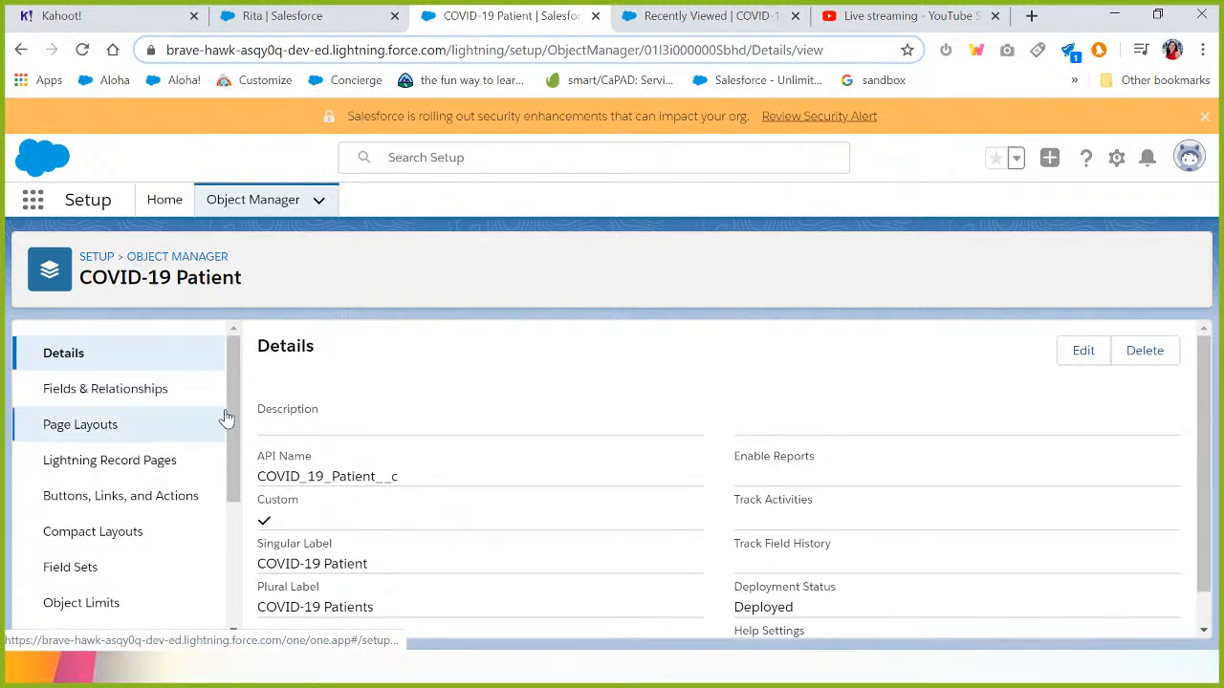
{"action": "left_click", "coordinate": [93, 390]}
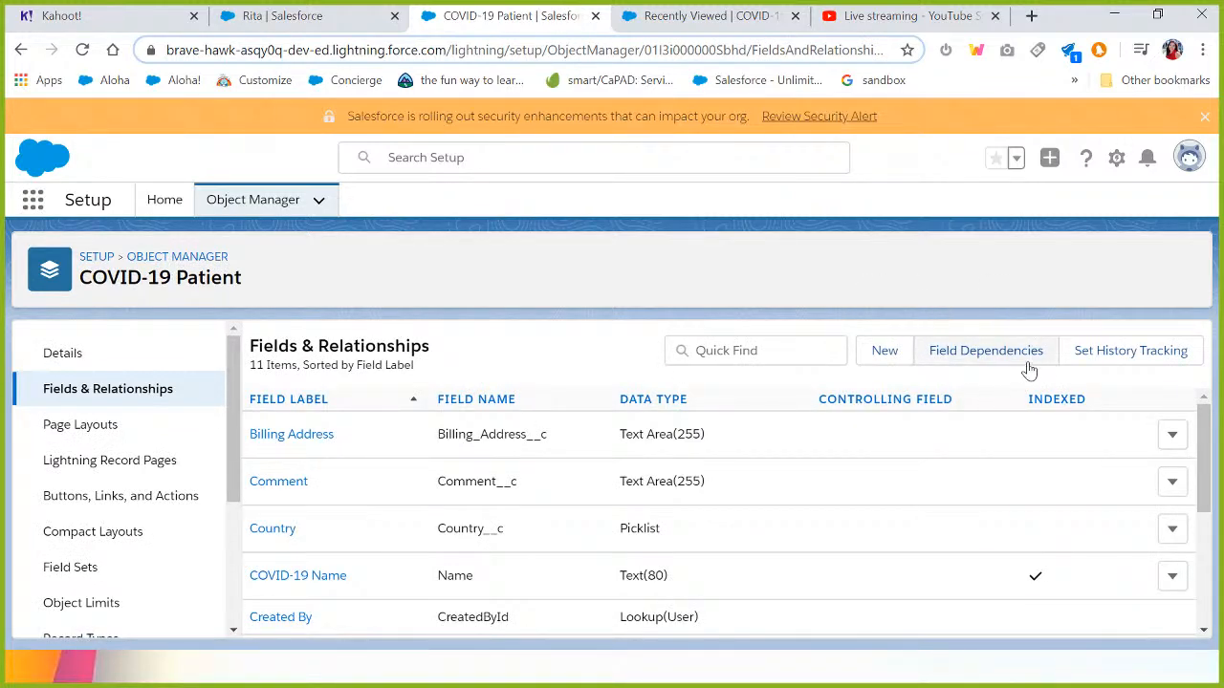
{"action": "left_click", "coordinate": [982, 353]}
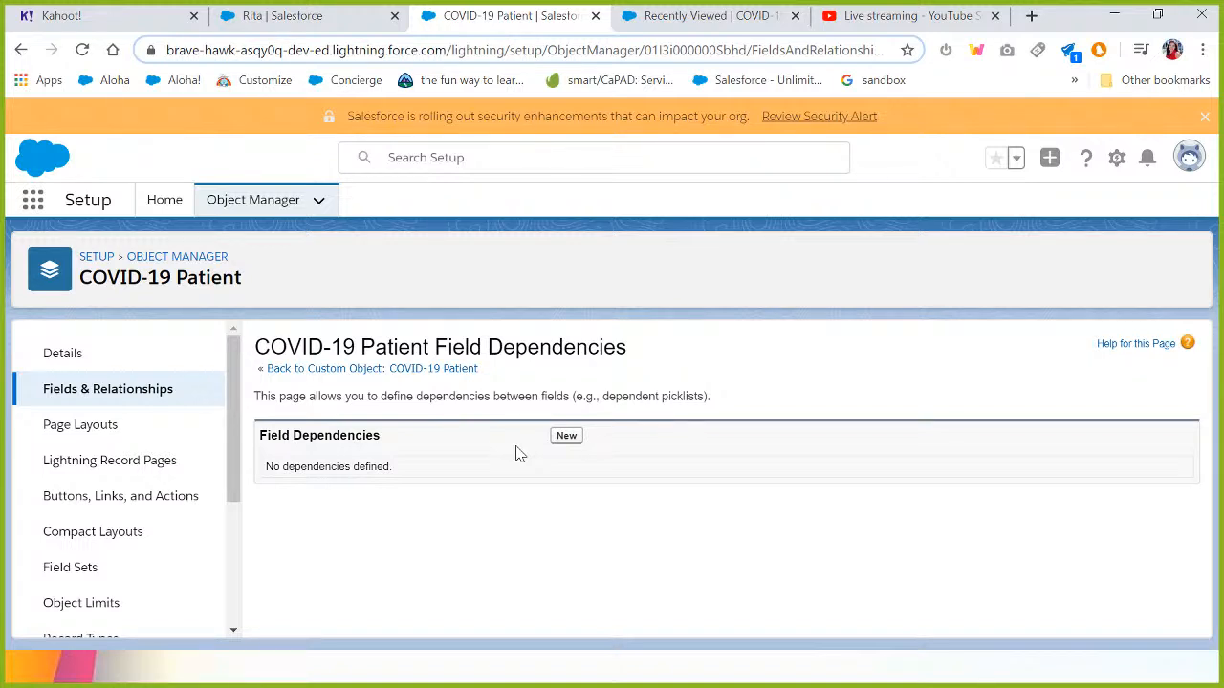
{"action": "left_click", "coordinate": [115, 389]}
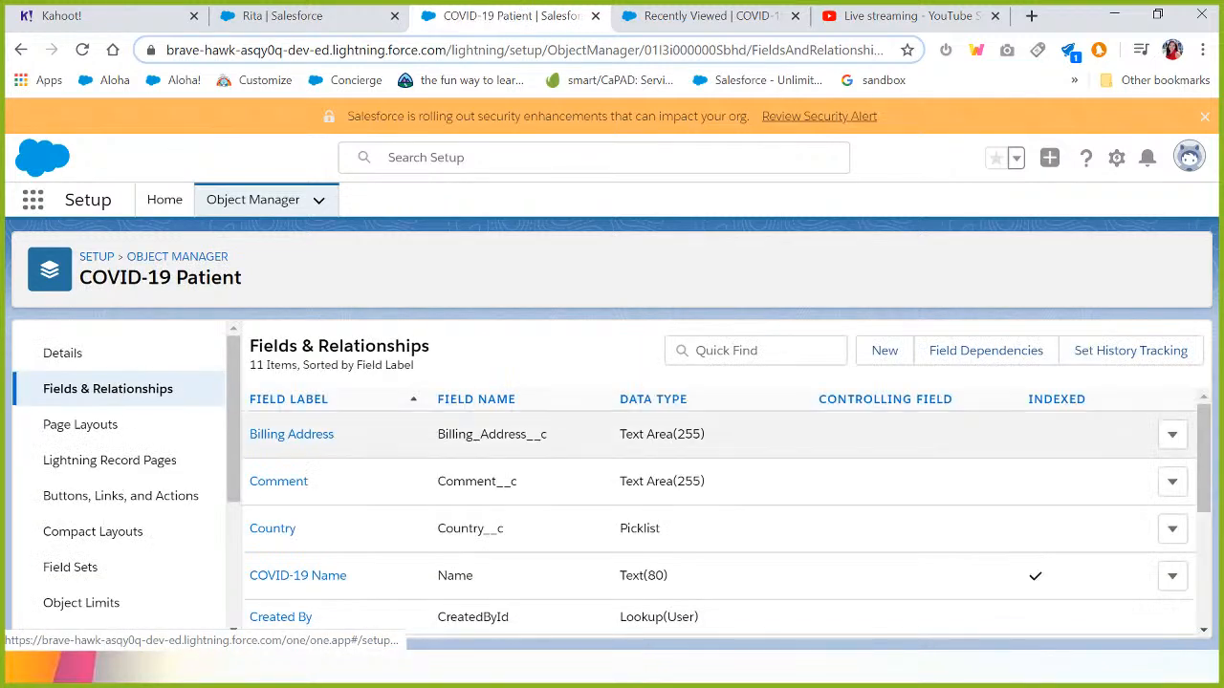
- Start a new custom field on COVID-19 Patient with the Picklist data type
{"action": "left_click", "coordinate": [876, 361]}
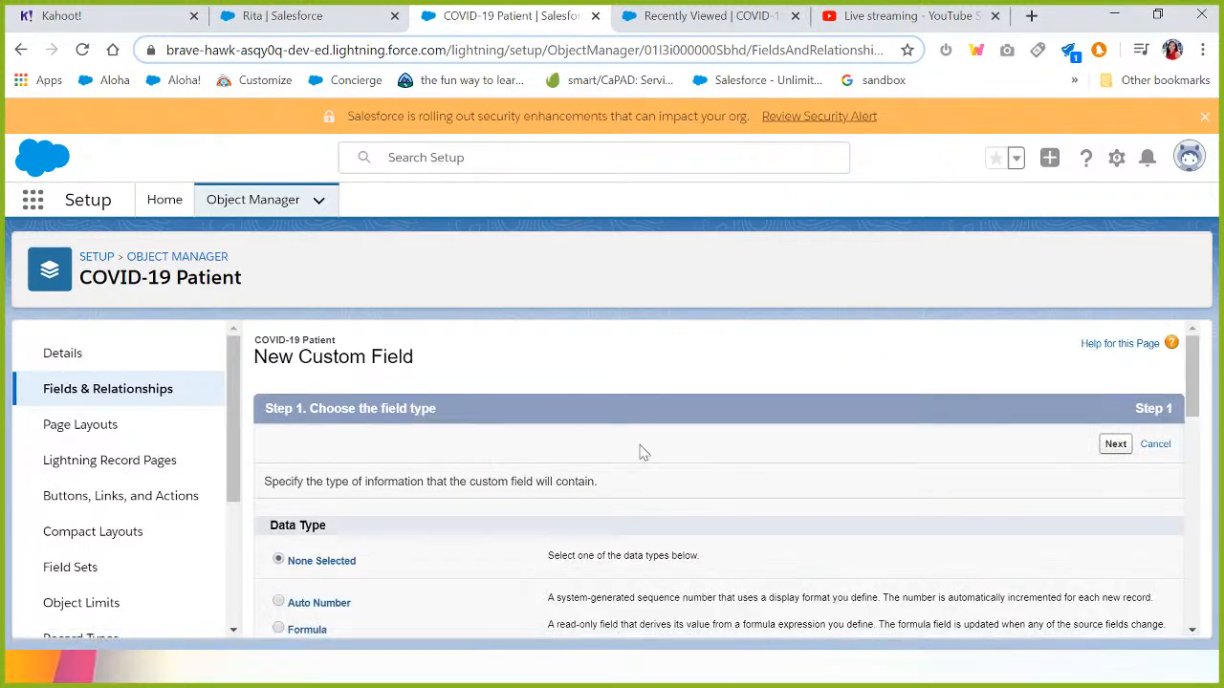
{"action": "left_click_drag", "start_coordinate": [1192, 388], "coordinate": [1214, 600]}
{"action": "left_click", "coordinate": [310, 409]}
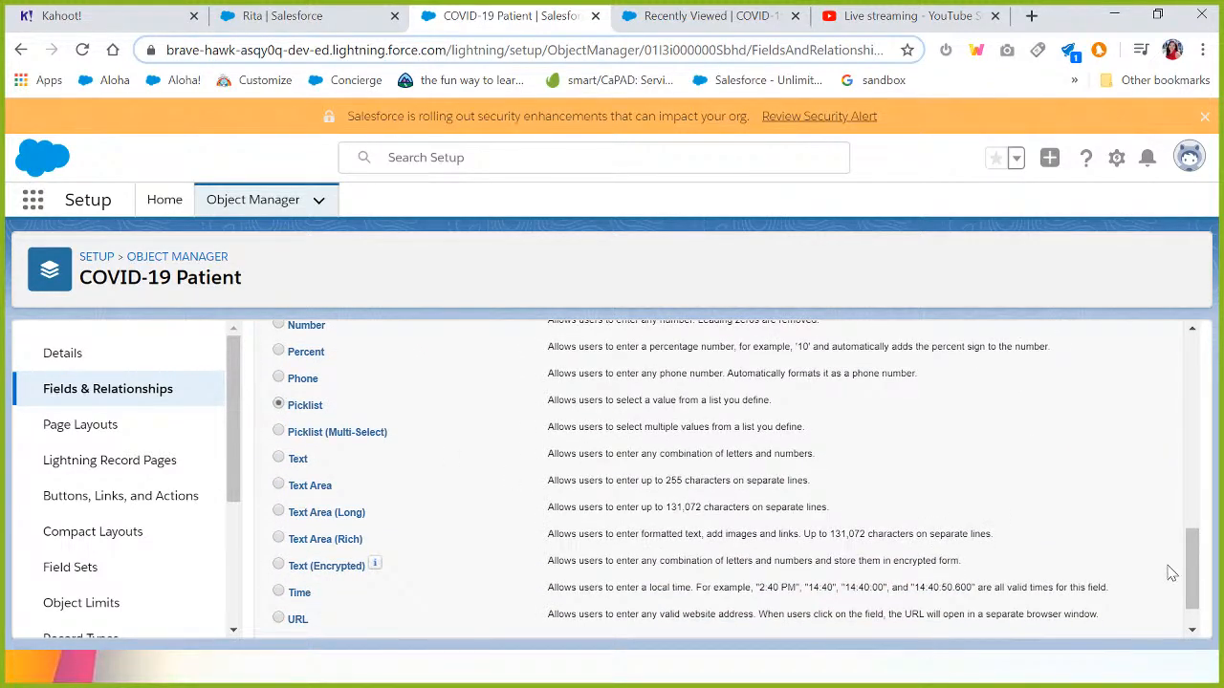
{"action": "scroll", "coordinate": [1193, 583], "scroll_direction": "down", "scroll_amount": 2}
{"action": "left_click", "coordinate": [1116, 616]}
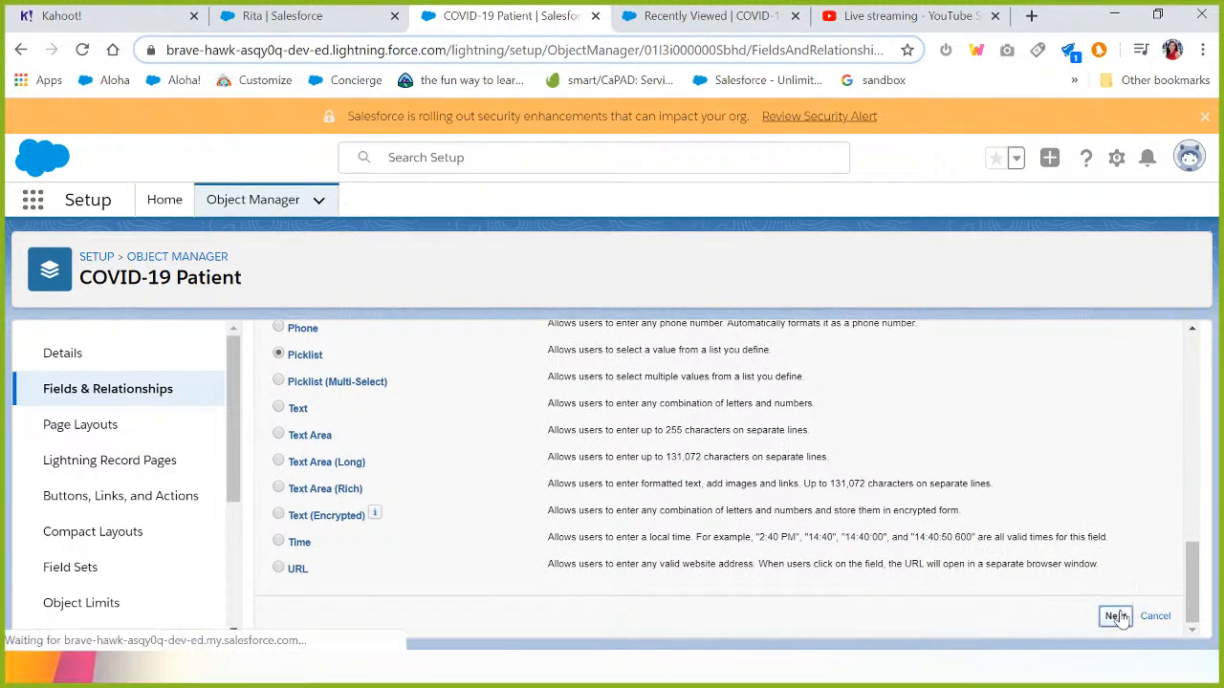
- Label the new picklist field State and choose to enter its values manually, each on a new line
{"action": "left_click", "coordinate": [512, 483]}
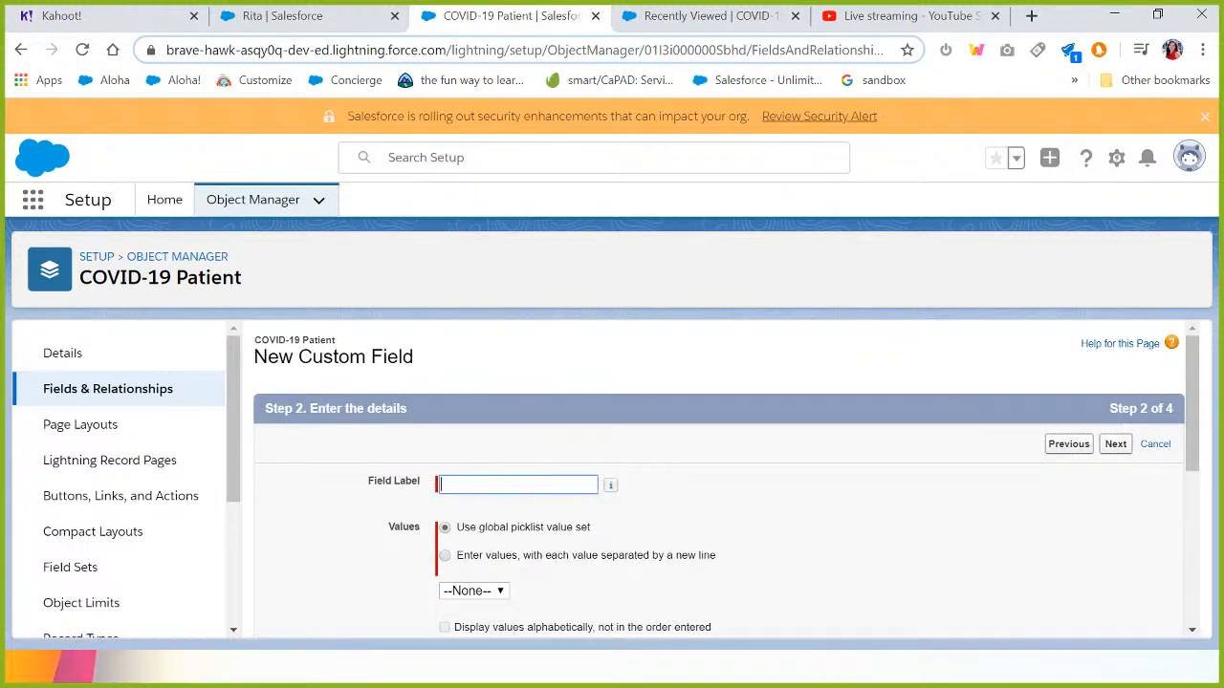
{"action": "type", "text": "State"}
{"action": "left_click", "coordinate": [865, 514]}
{"action": "scroll", "coordinate": [866, 514], "scroll_direction": "down", "scroll_amount": 2}
{"action": "left_click", "coordinate": [445, 403]}
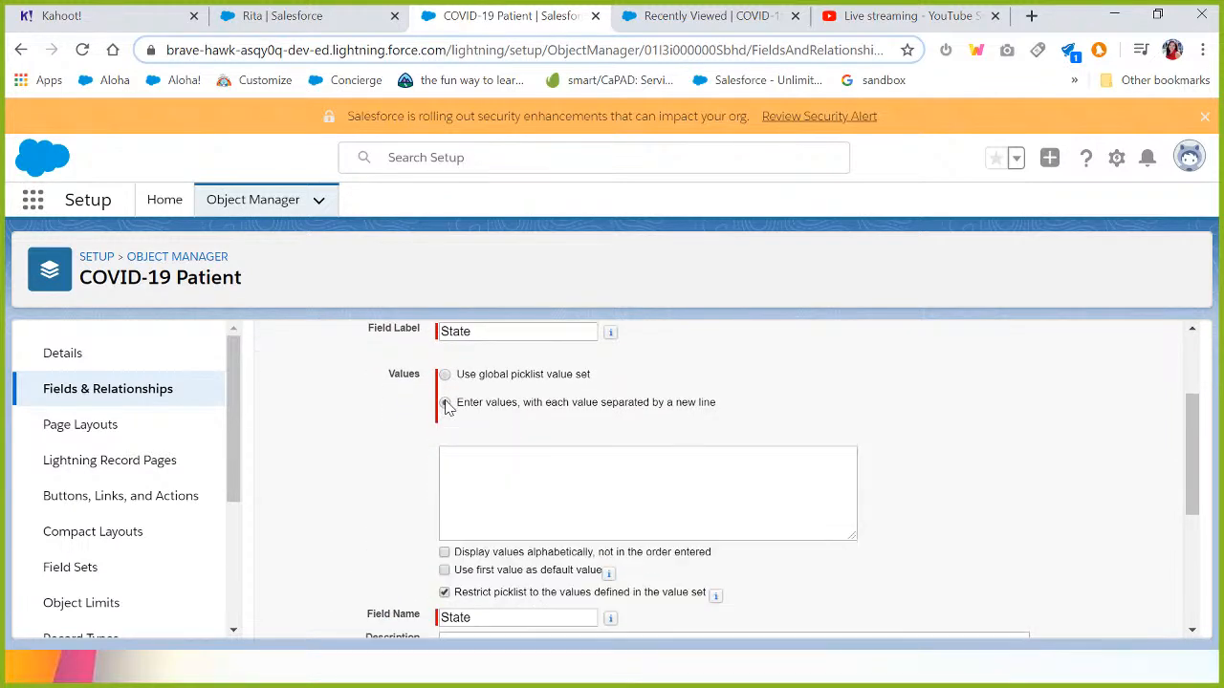
- Enter Uttar Pradesh, California, New York and Andra Pradesh as the State values, displayed alphabetically instead of in the order entered
{"action": "left_click", "coordinate": [648, 493]}
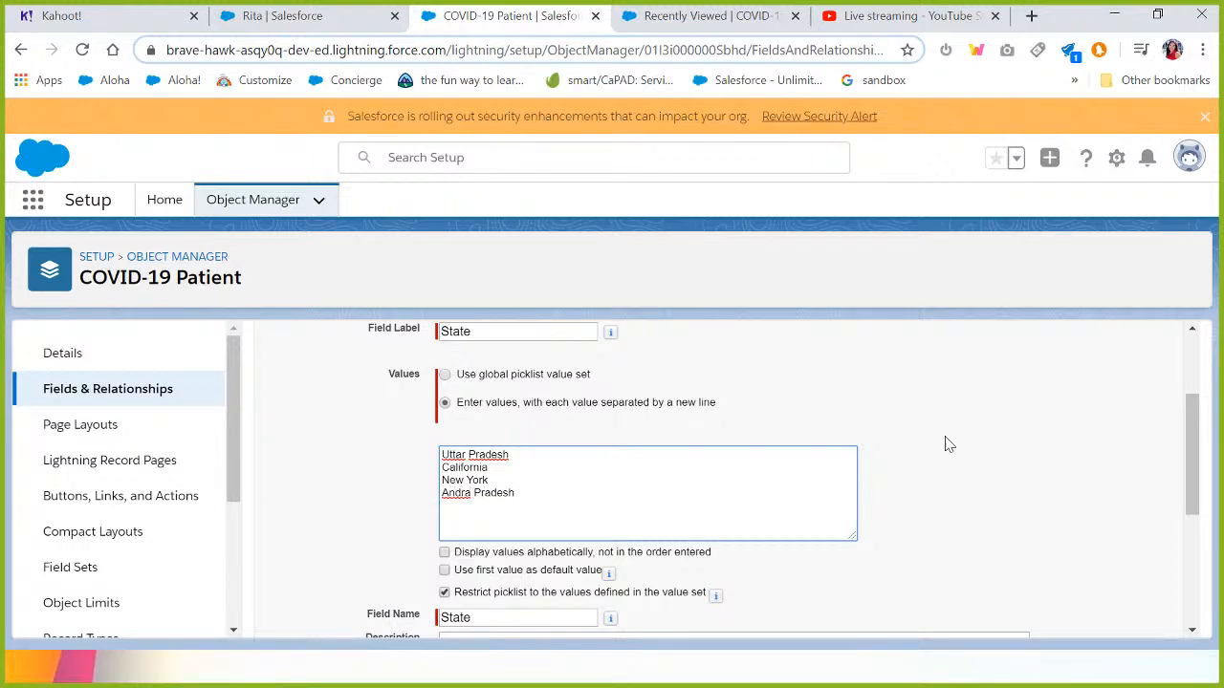
{"action": "scroll", "coordinate": [948, 444], "scroll_direction": "down", "scroll_amount": 2}
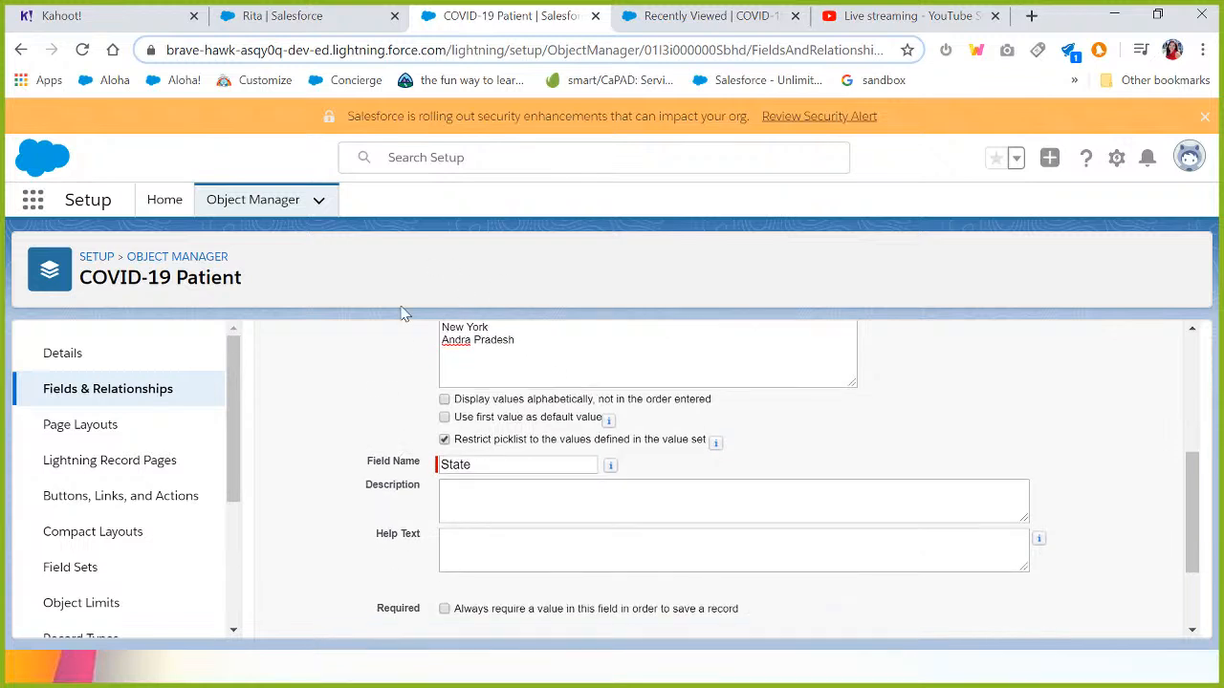
{"action": "left_click", "coordinate": [444, 400]}
- Review the remaining State field options without changing them and continue to field-level security
{"action": "scroll", "coordinate": [390, 432], "scroll_direction": "down", "scroll_amount": 1}
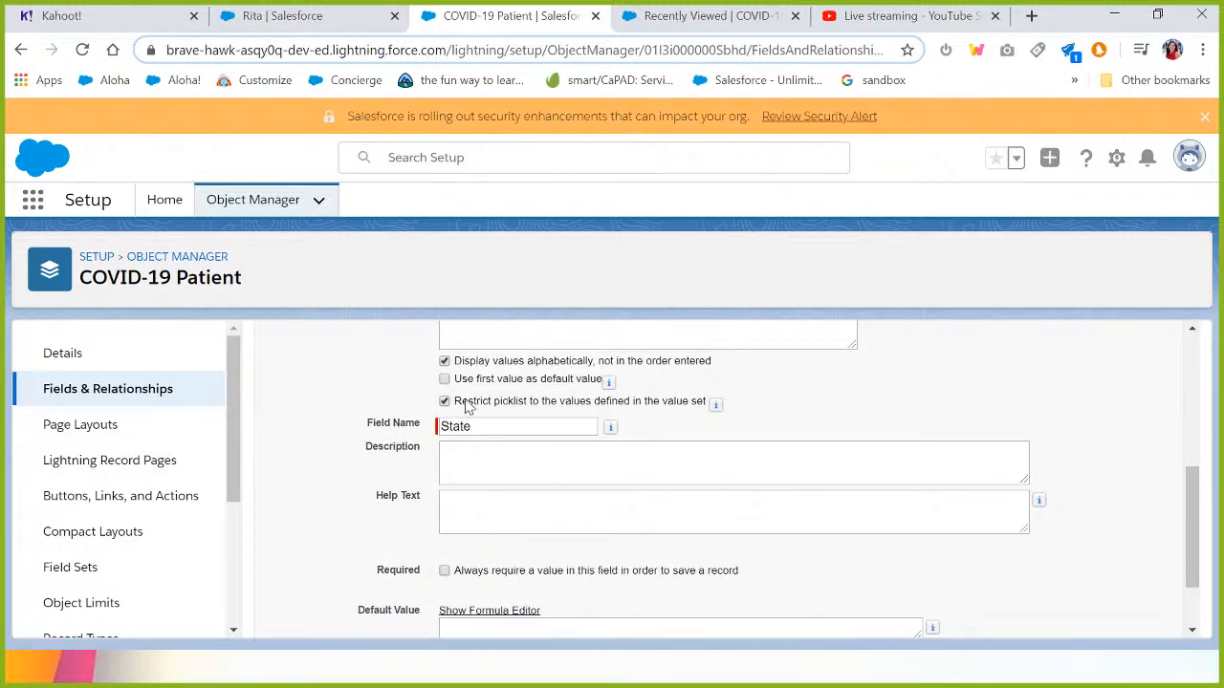
{"action": "scroll", "coordinate": [468, 414], "scroll_direction": "down", "scroll_amount": 1}
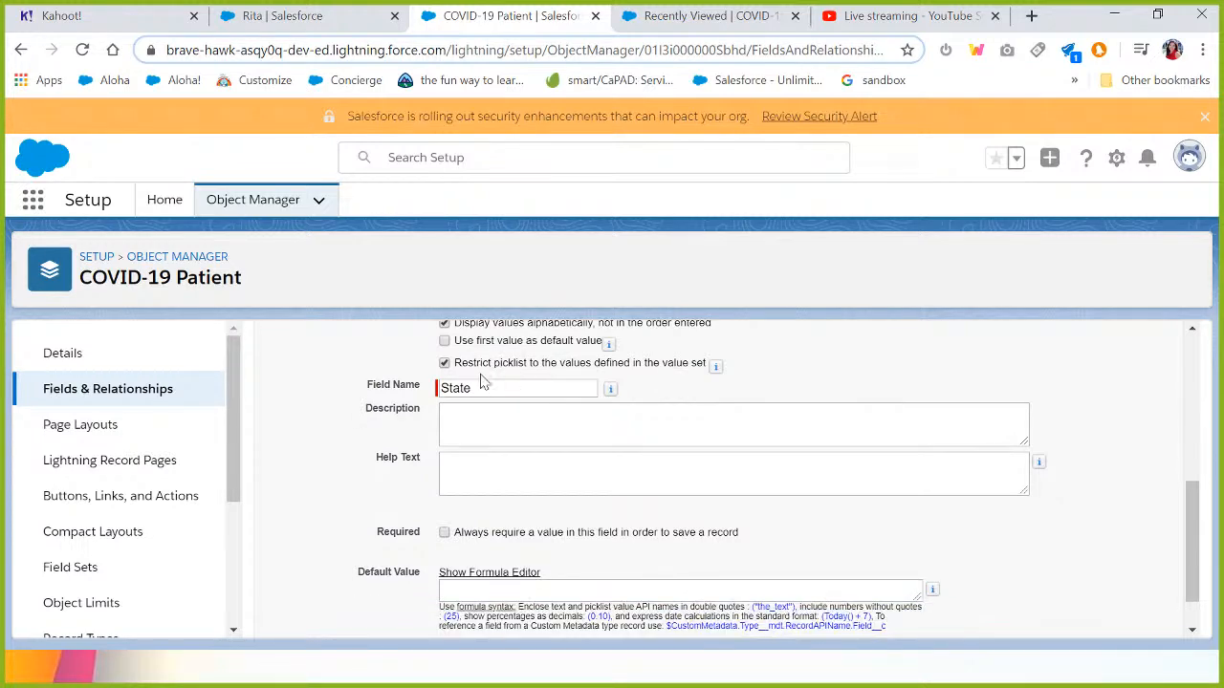
{"action": "scroll", "coordinate": [472, 361], "scroll_direction": "down", "scroll_amount": 1}
{"action": "scroll", "coordinate": [464, 369], "scroll_direction": "up", "scroll_amount": 1}
{"action": "scroll", "coordinate": [459, 360], "scroll_direction": "down", "scroll_amount": 1}
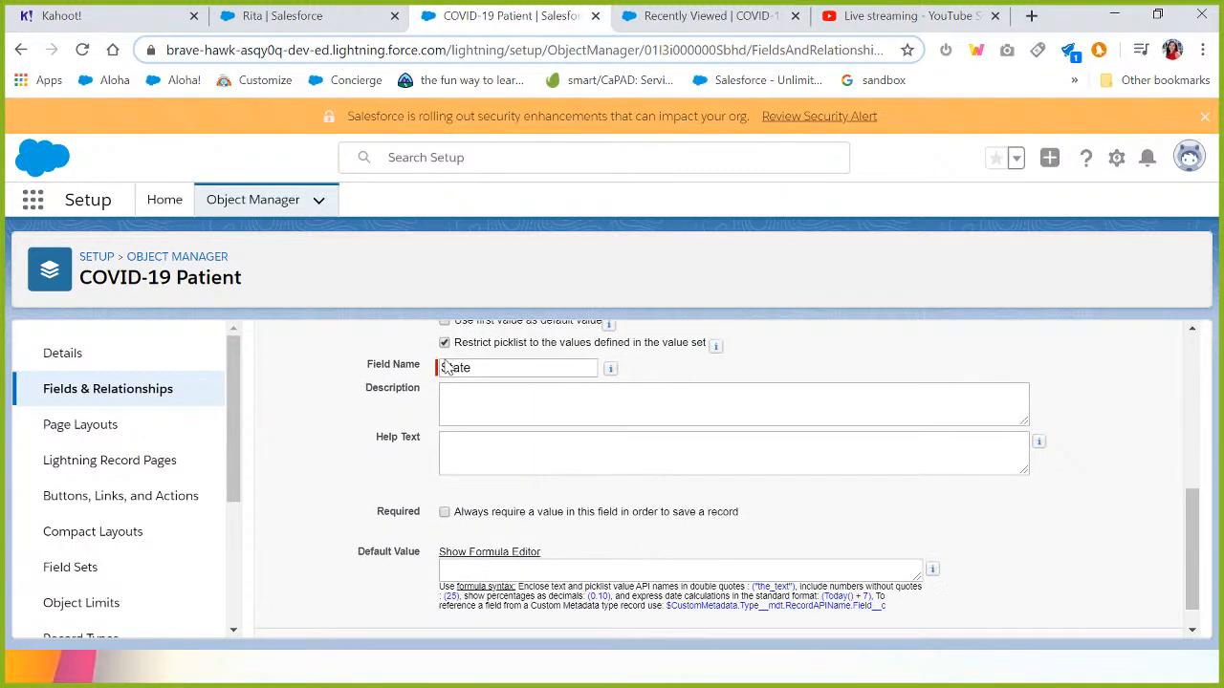
{"action": "scroll", "coordinate": [447, 368], "scroll_direction": "down", "scroll_amount": 1}
{"action": "scroll", "coordinate": [459, 411], "scroll_direction": "up", "scroll_amount": 3}
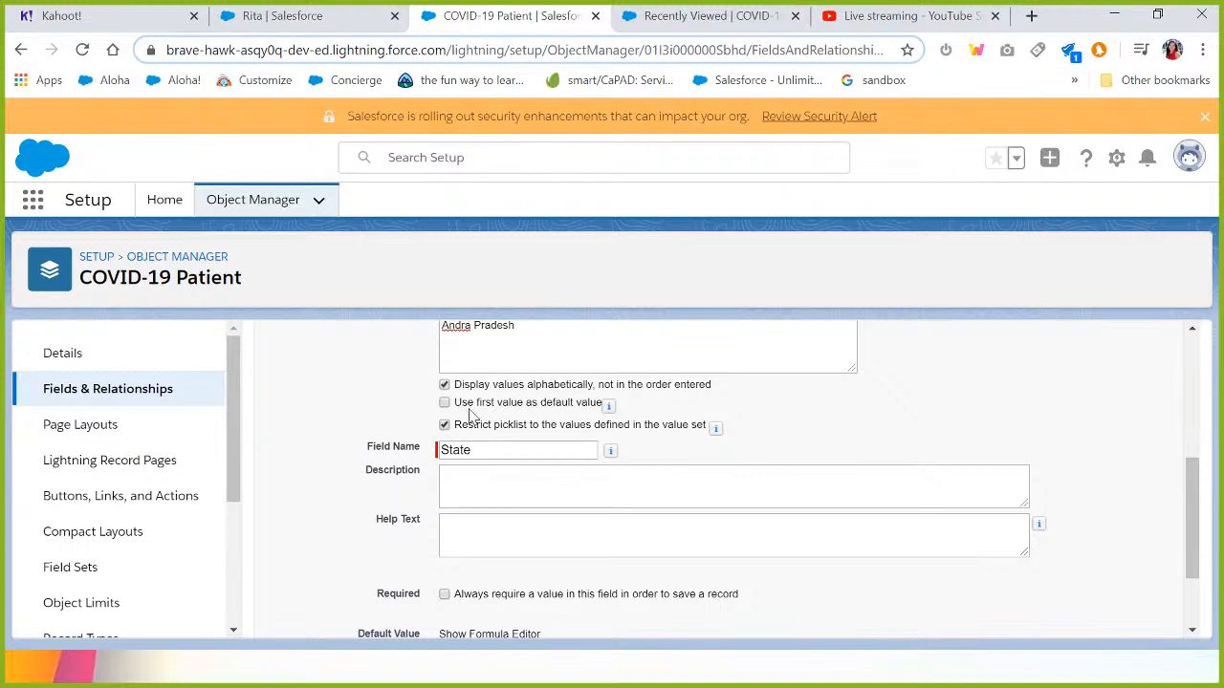
{"action": "scroll", "coordinate": [468, 414], "scroll_direction": "up", "scroll_amount": 1}
{"action": "scroll", "coordinate": [382, 355], "scroll_direction": "down", "scroll_amount": 3}
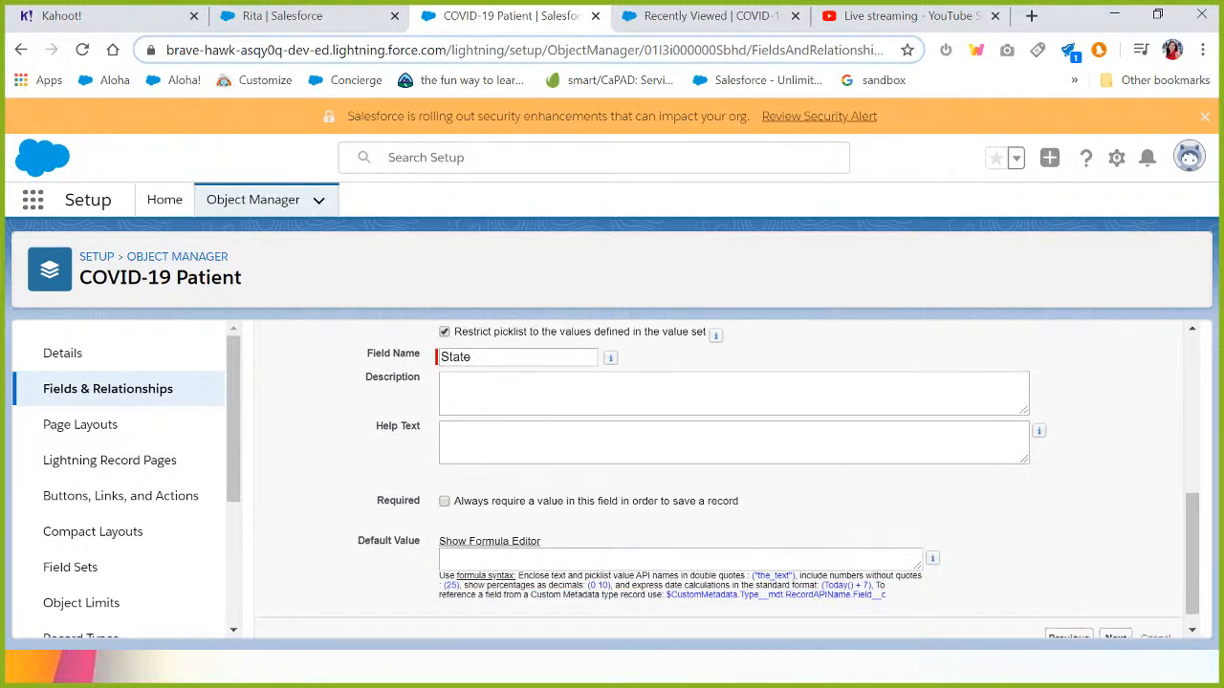
{"action": "scroll", "coordinate": [990, 599], "scroll_direction": "down", "scroll_amount": 1}
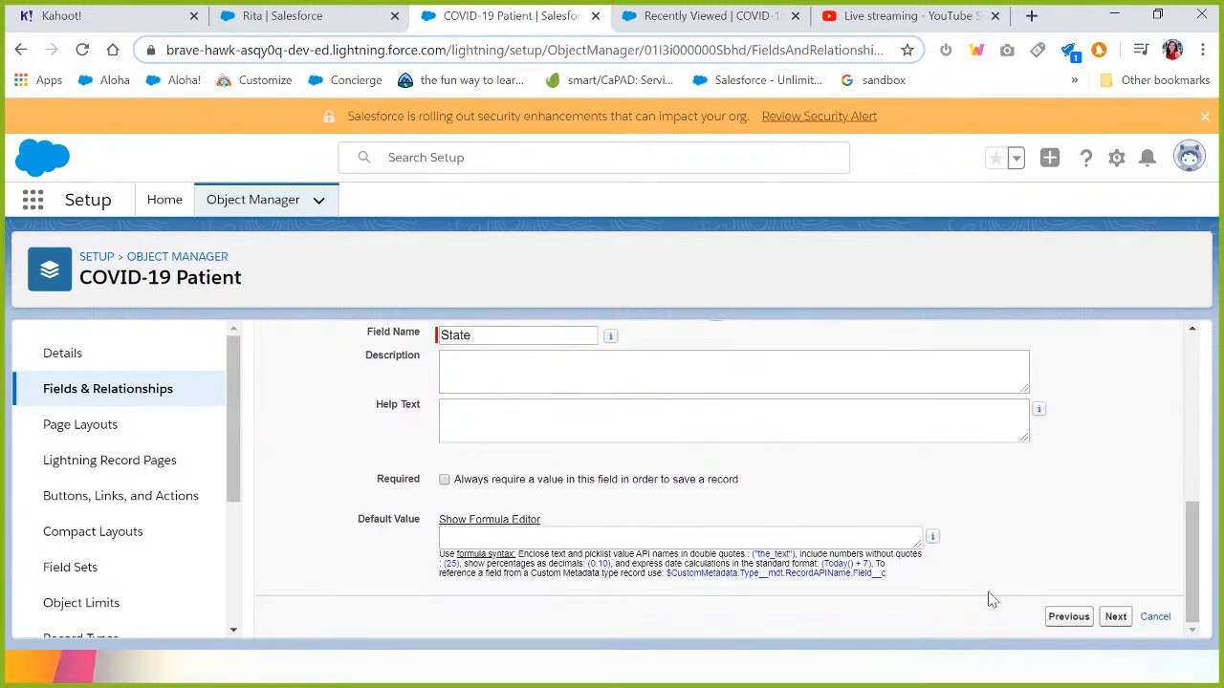
{"action": "left_click", "coordinate": [1115, 616]}
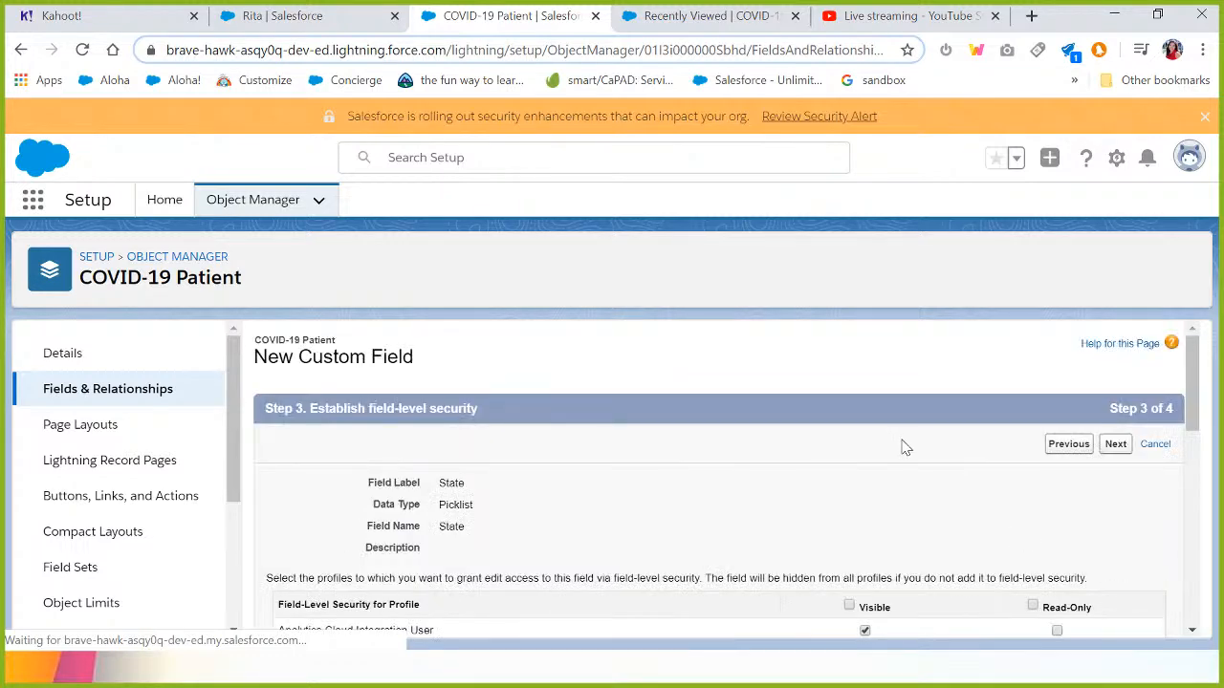
- Make the State field visible to all profiles and save it with the default page layout selection
{"action": "scroll", "coordinate": [806, 516], "scroll_direction": "down", "scroll_amount": 2}
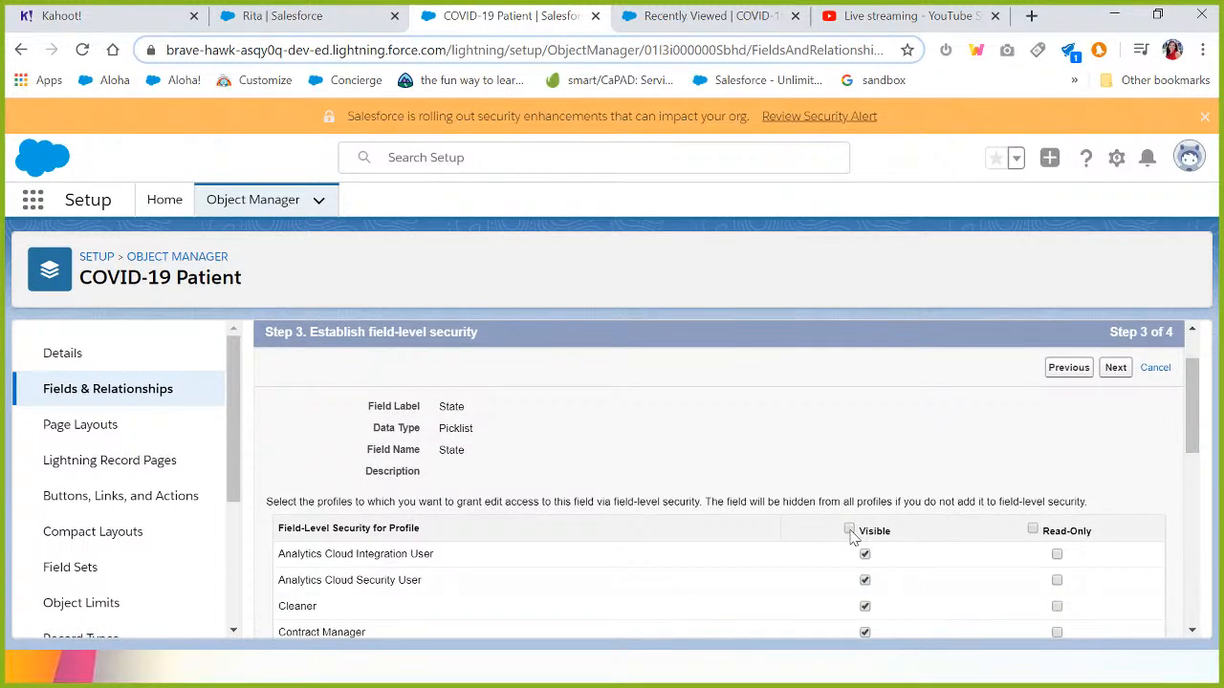
{"action": "left_click", "coordinate": [849, 530]}
{"action": "left_click", "coordinate": [1113, 367]}
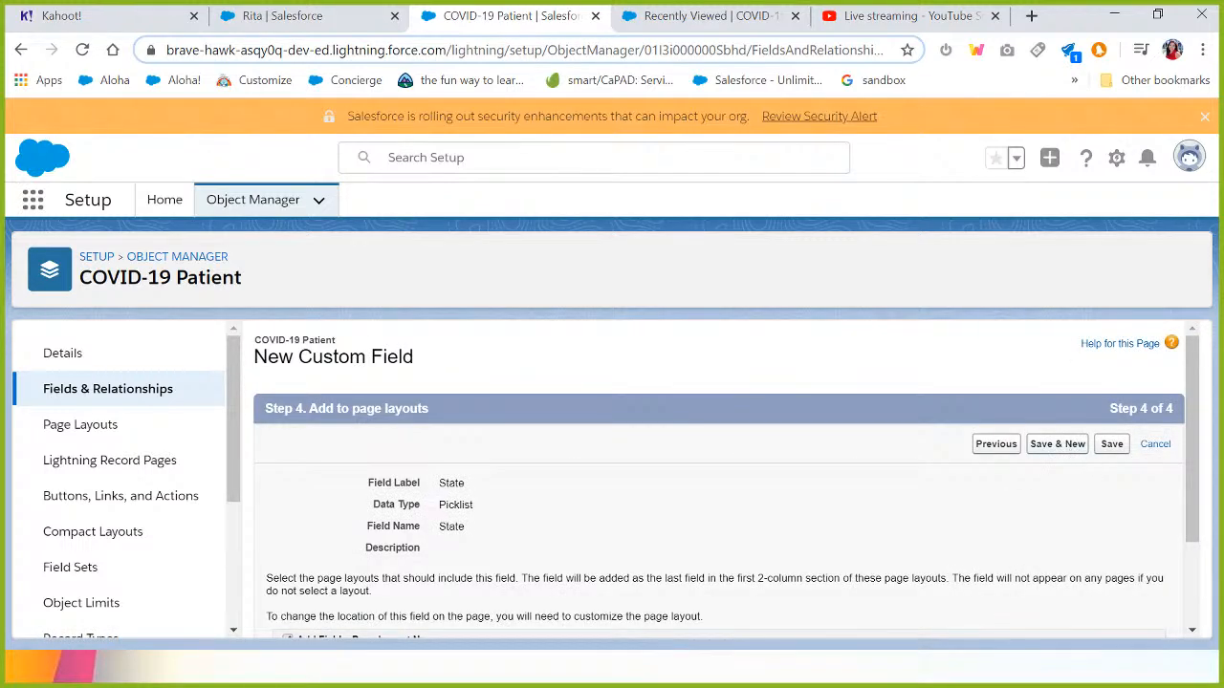
{"action": "left_click", "coordinate": [1110, 445]}
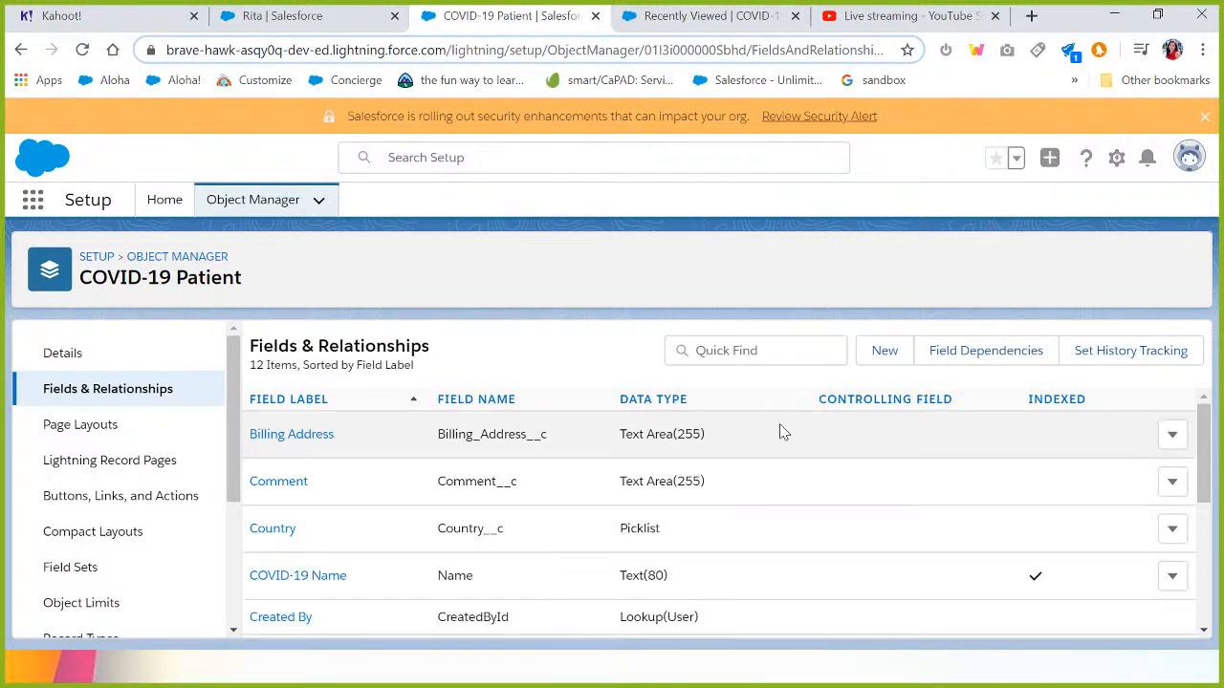
- Create a new field dependency on COVID-19 Patient with Country as controlling field and State as dependent field, continuing to its value matrix
{"action": "left_click", "coordinate": [970, 352]}
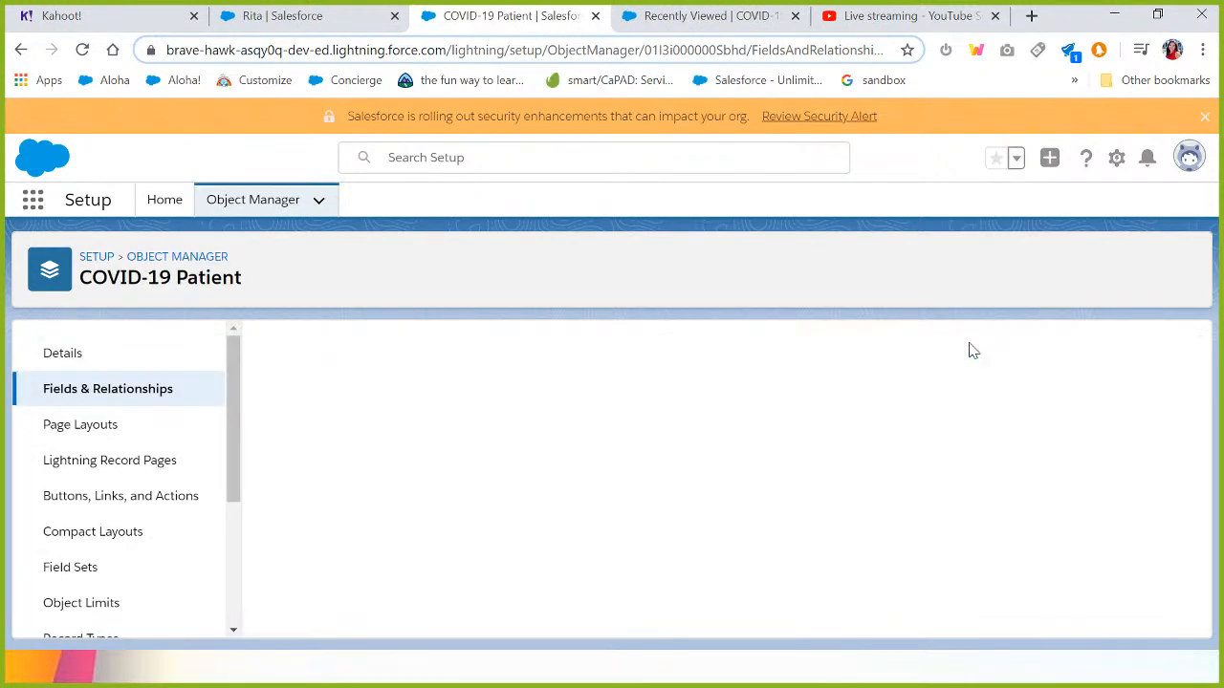
{"action": "left_click", "coordinate": [567, 436]}
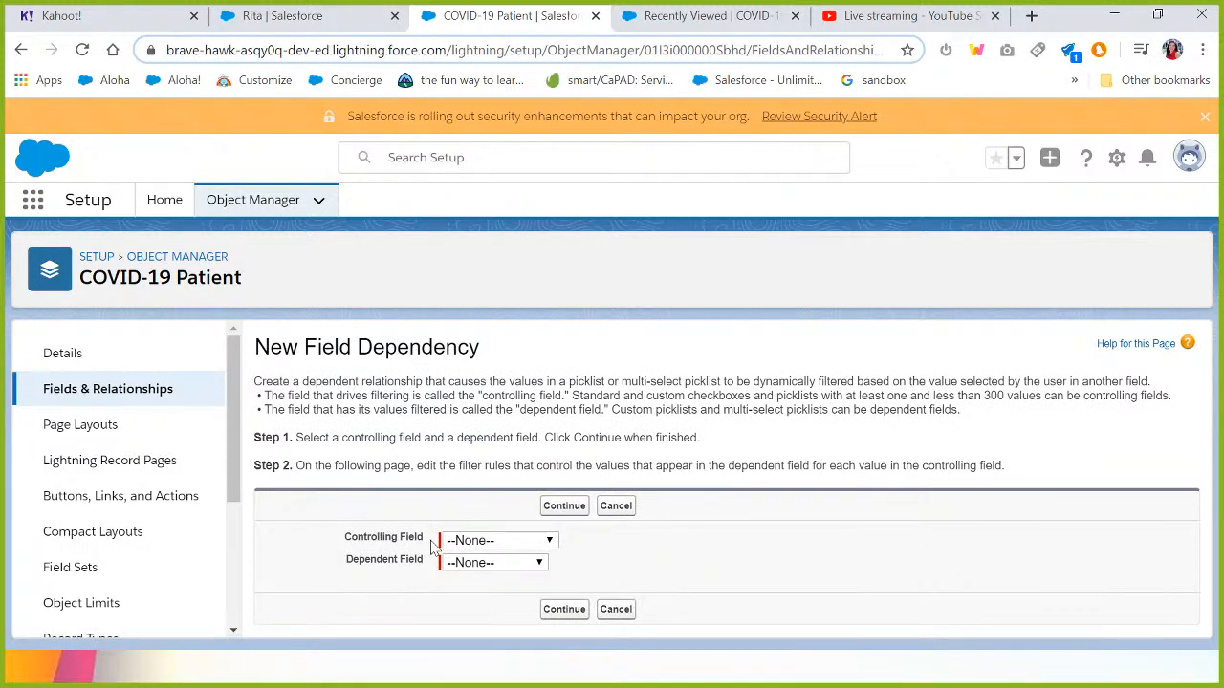
{"action": "left_click", "coordinate": [473, 542]}
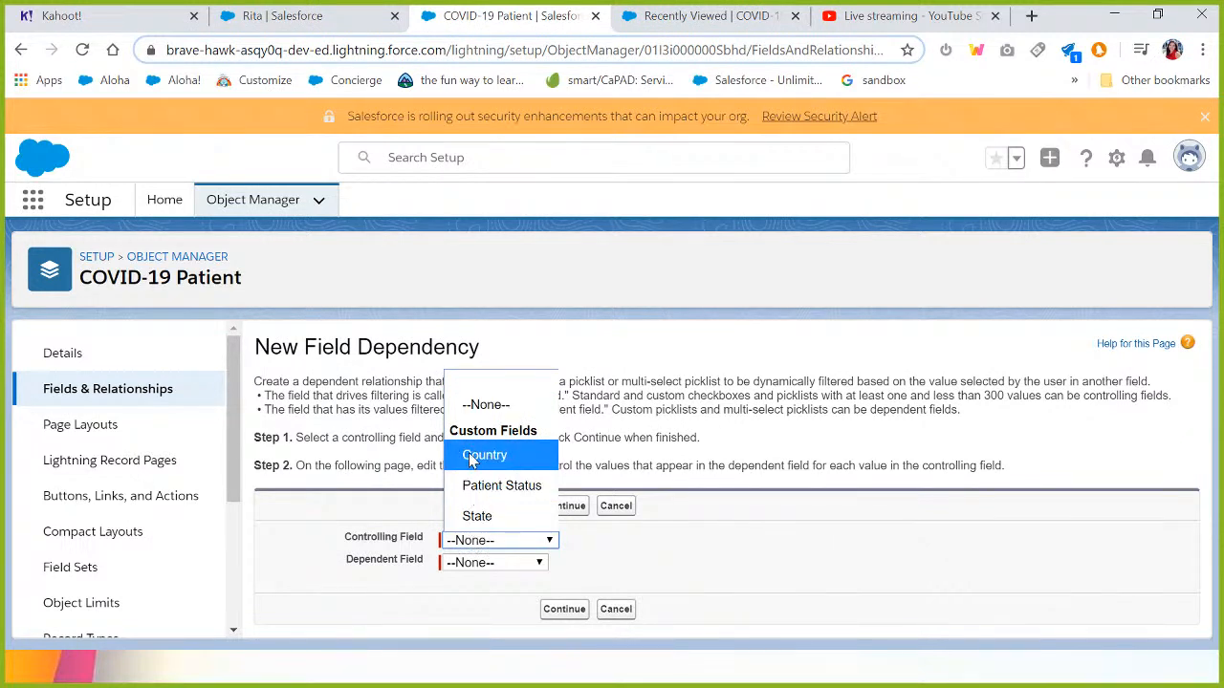
{"action": "left_click", "coordinate": [471, 457]}
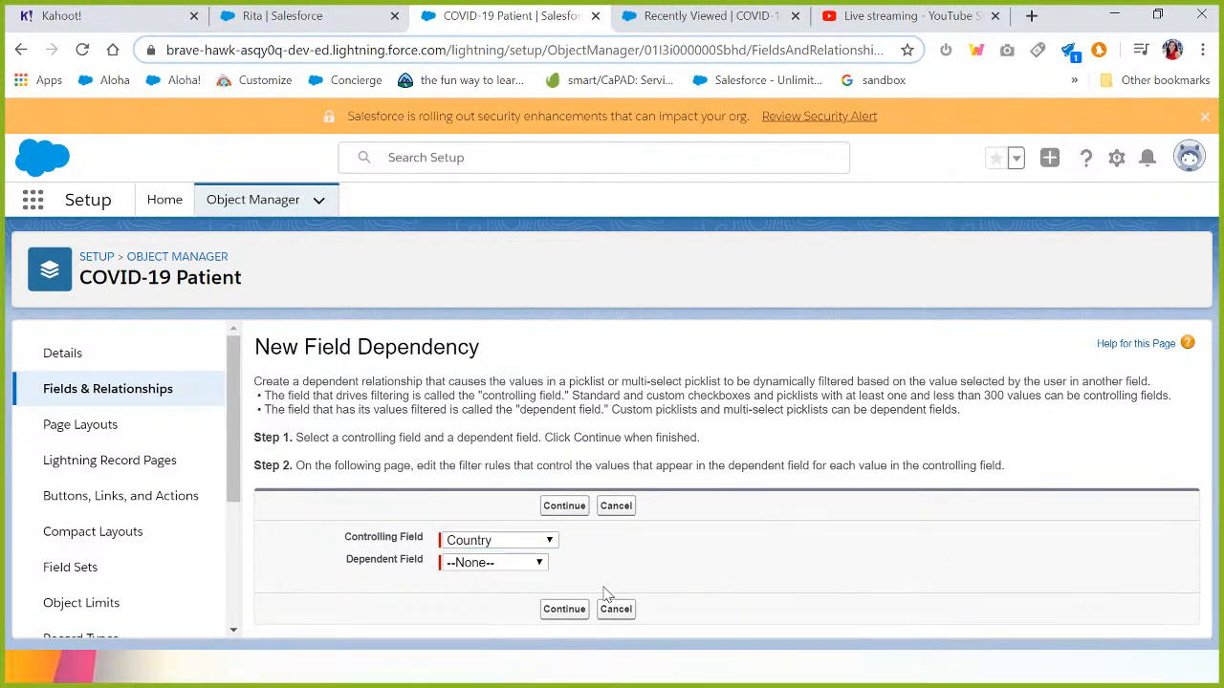
{"action": "left_click", "coordinate": [481, 564]}
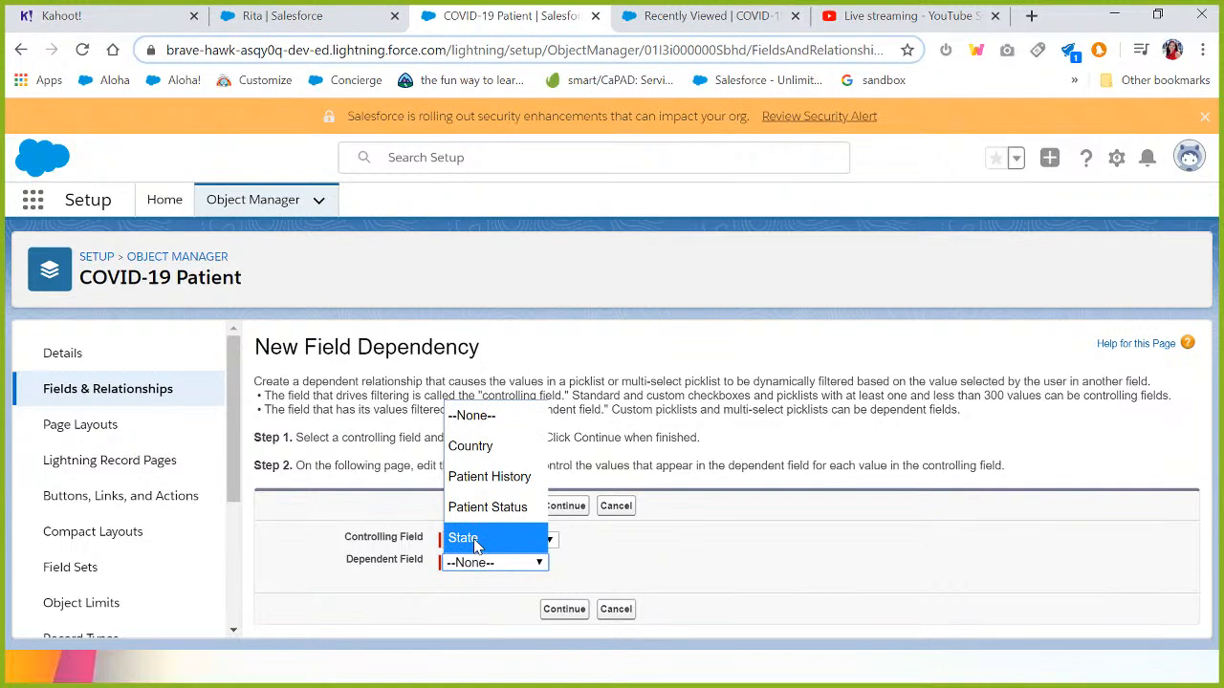
{"action": "left_click", "coordinate": [475, 542]}
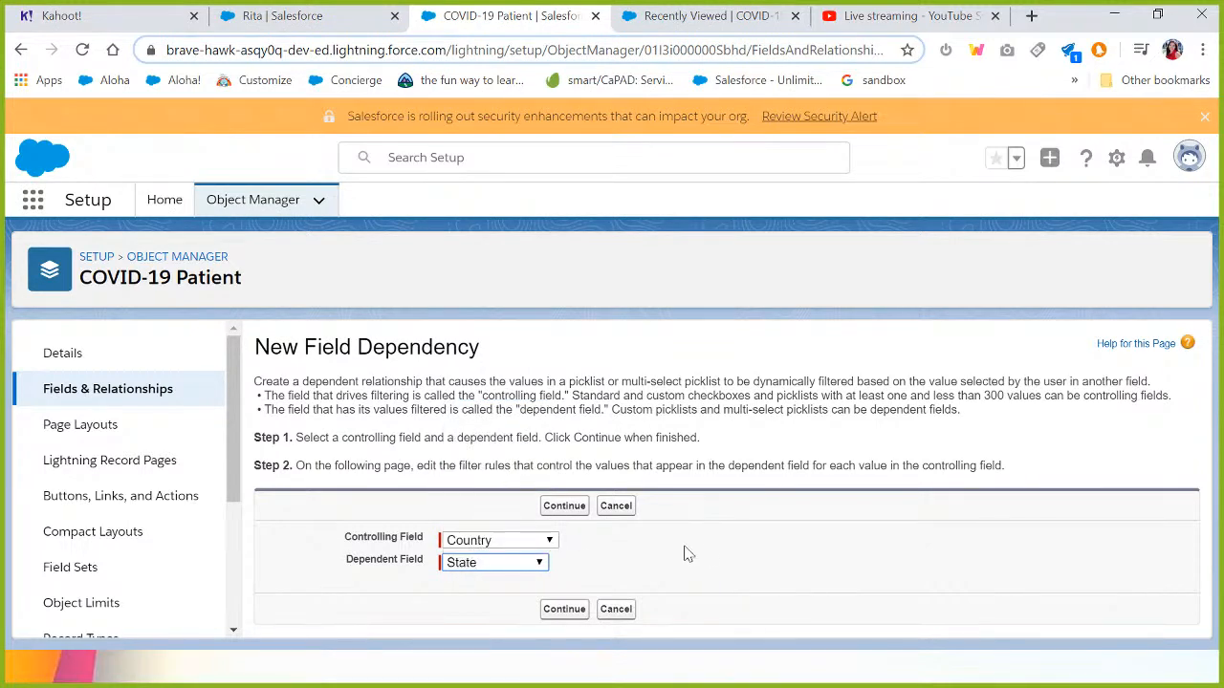
{"action": "left_click", "coordinate": [564, 610]}
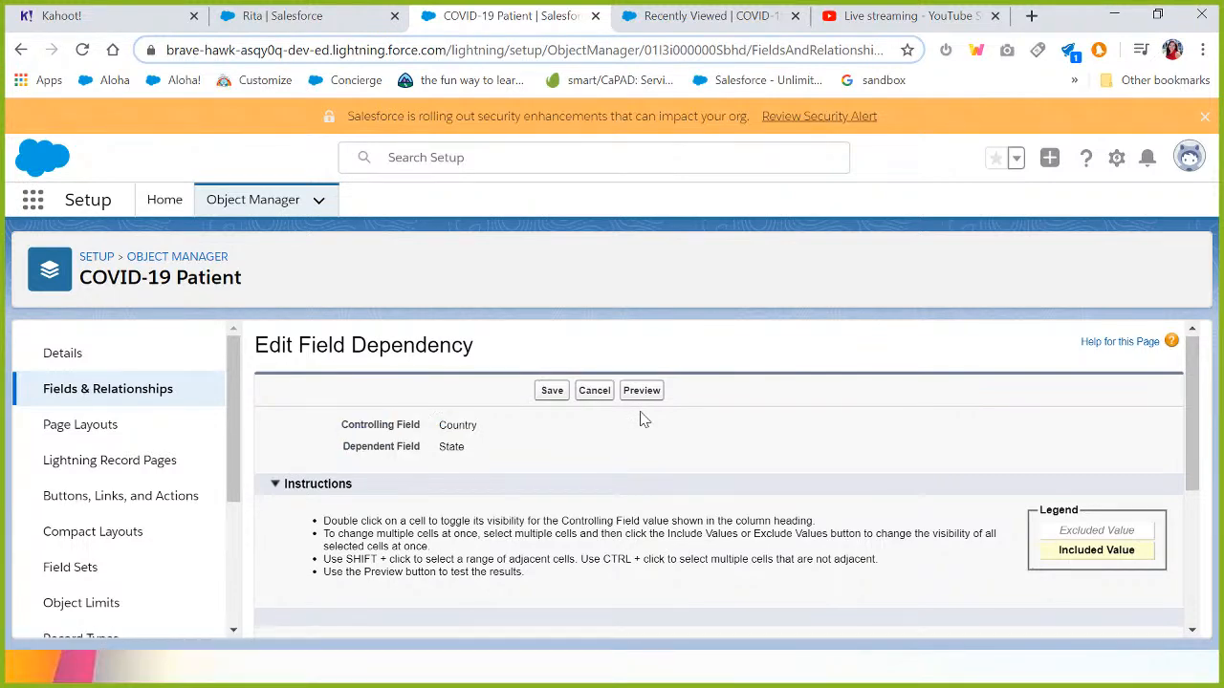
{"action": "scroll", "coordinate": [644, 419], "scroll_direction": "down", "scroll_amount": 3}
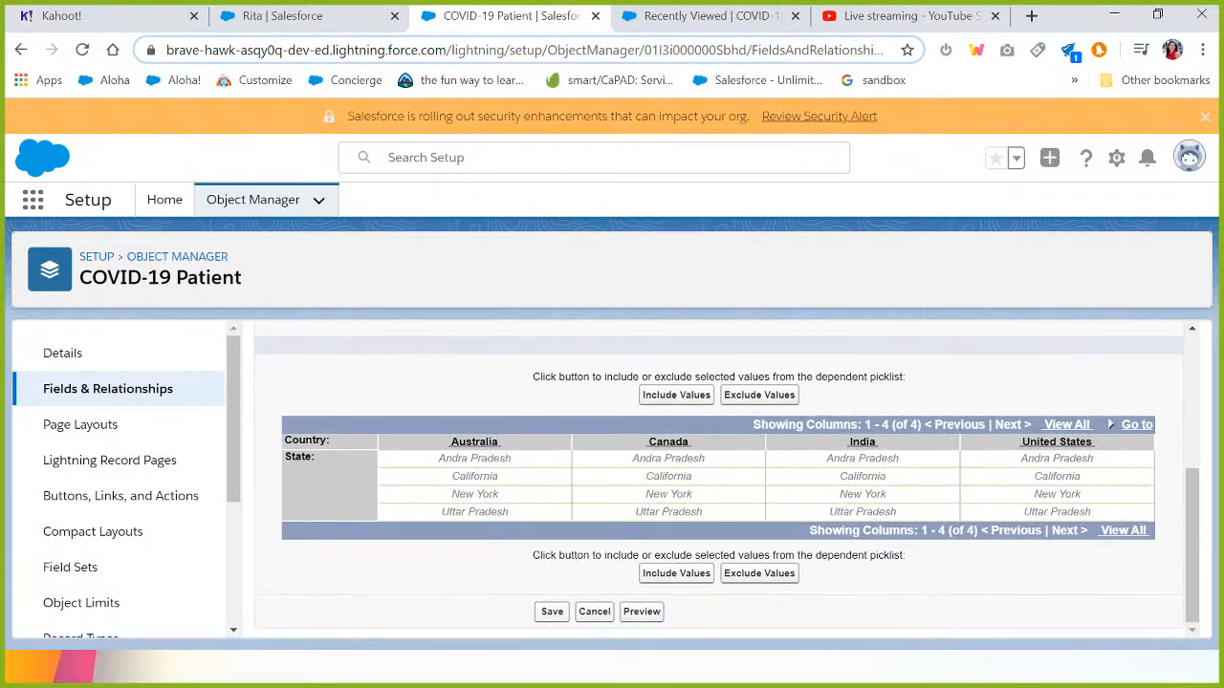
- Include Andra Pradesh and Uttar Pradesh as dependent State values for the country India
{"action": "left_click", "coordinate": [837, 461]}
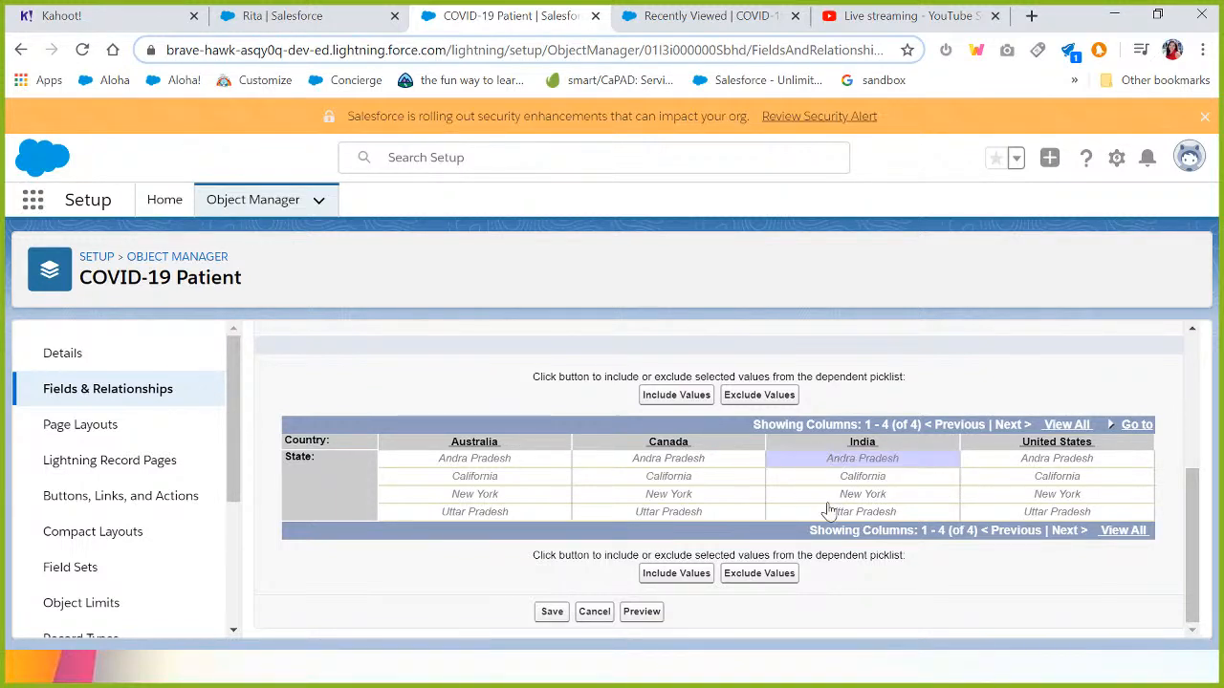
{"action": "left_click", "coordinate": [830, 514], "text": "shift"}
{"action": "left_click", "coordinate": [829, 460]}
{"action": "left_click", "coordinate": [811, 514], "text": "ctrl"}
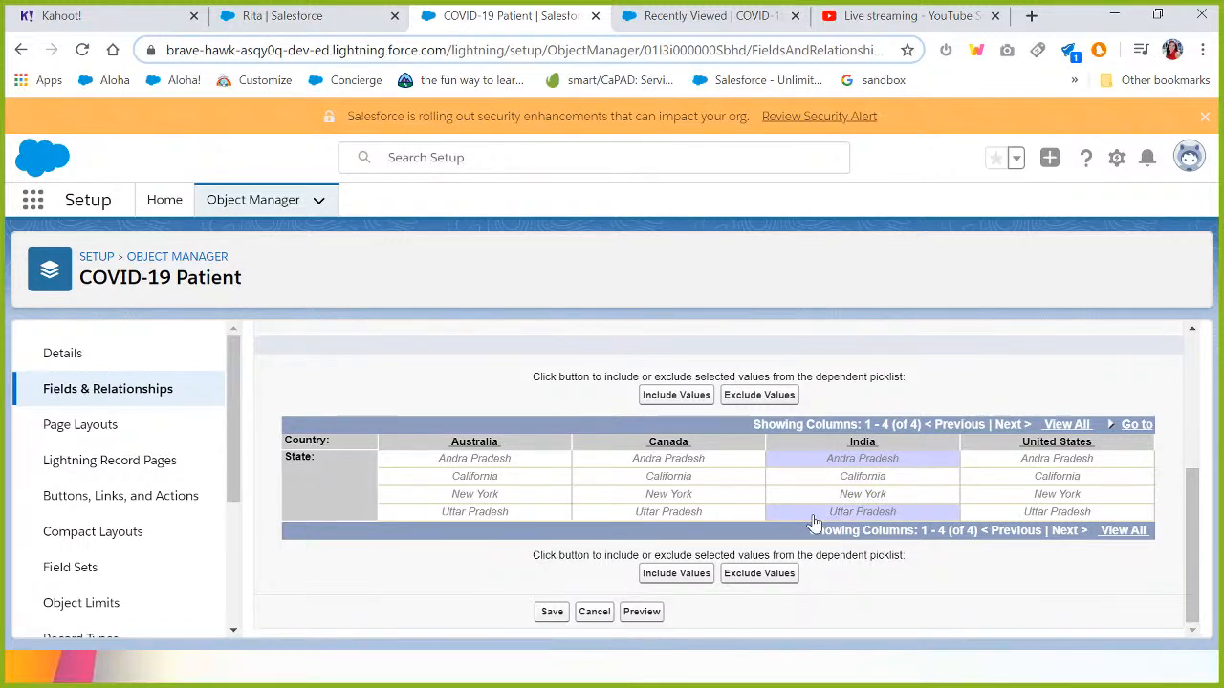
{"action": "left_click", "coordinate": [669, 576]}
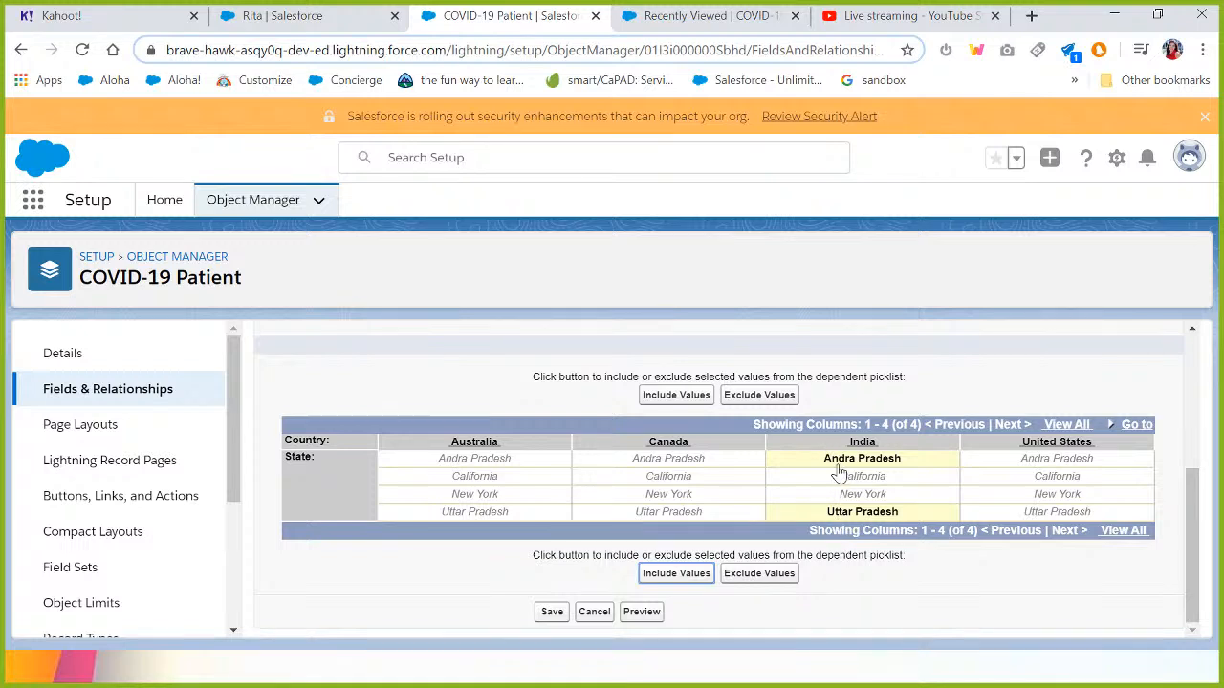
- Include California and New York as dependent State values for the country United States
{"action": "left_click", "coordinate": [1021, 481]}
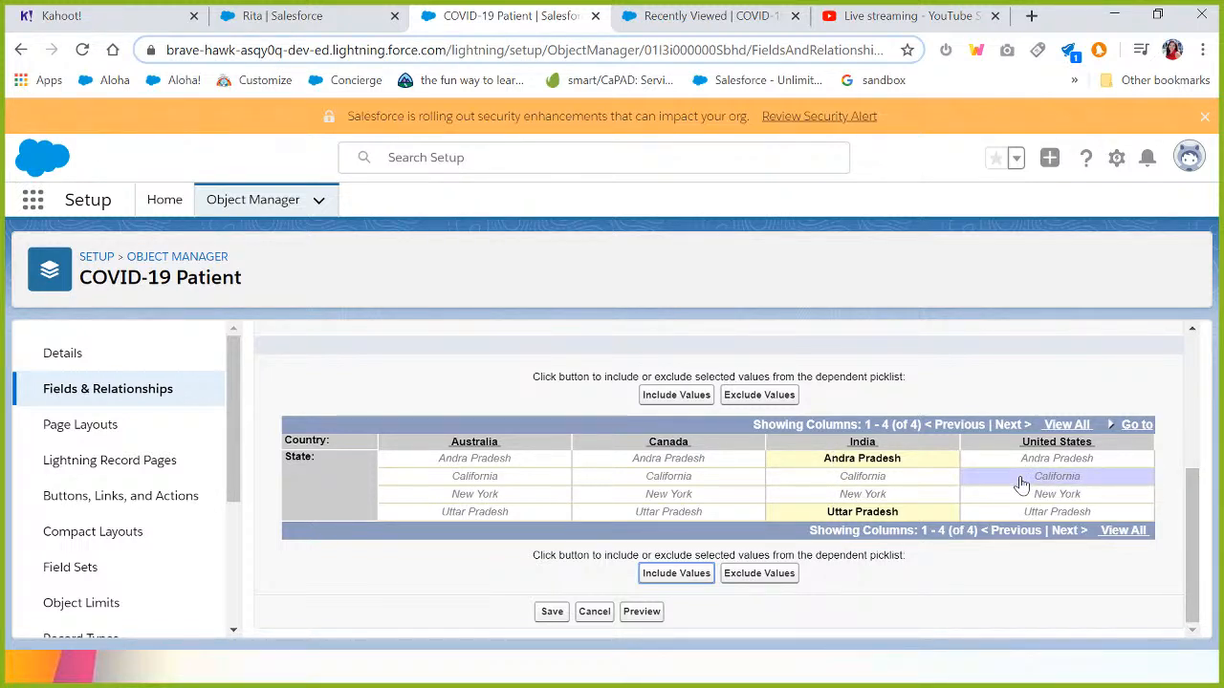
{"action": "left_click", "coordinate": [1020, 494], "text": "shift"}
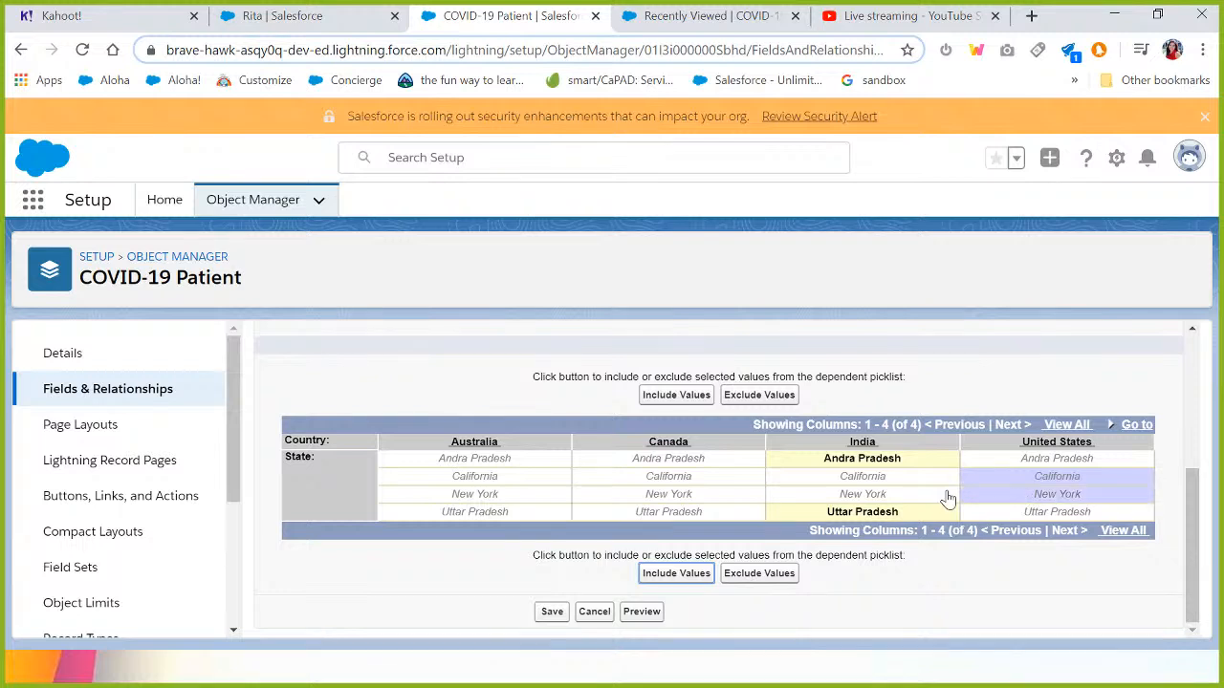
{"action": "left_click", "coordinate": [679, 574]}
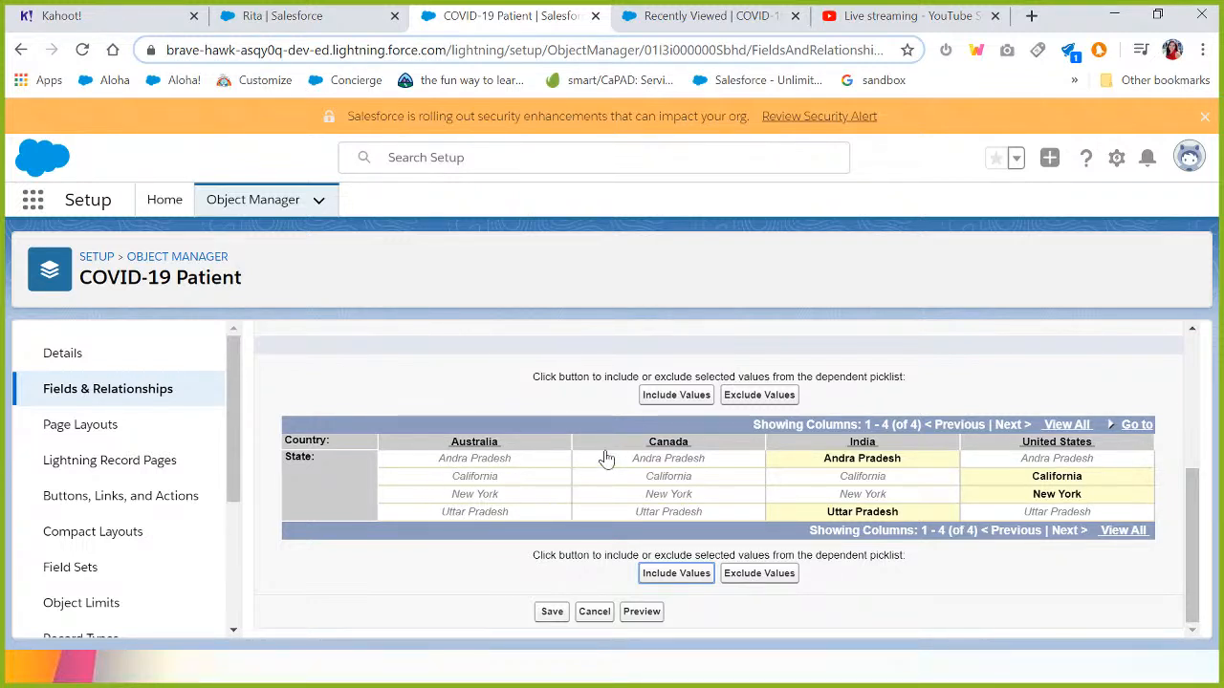
- Save the Country–State field dependency, accepting that some countries have no dependent values
{"action": "left_click", "coordinate": [552, 612]}
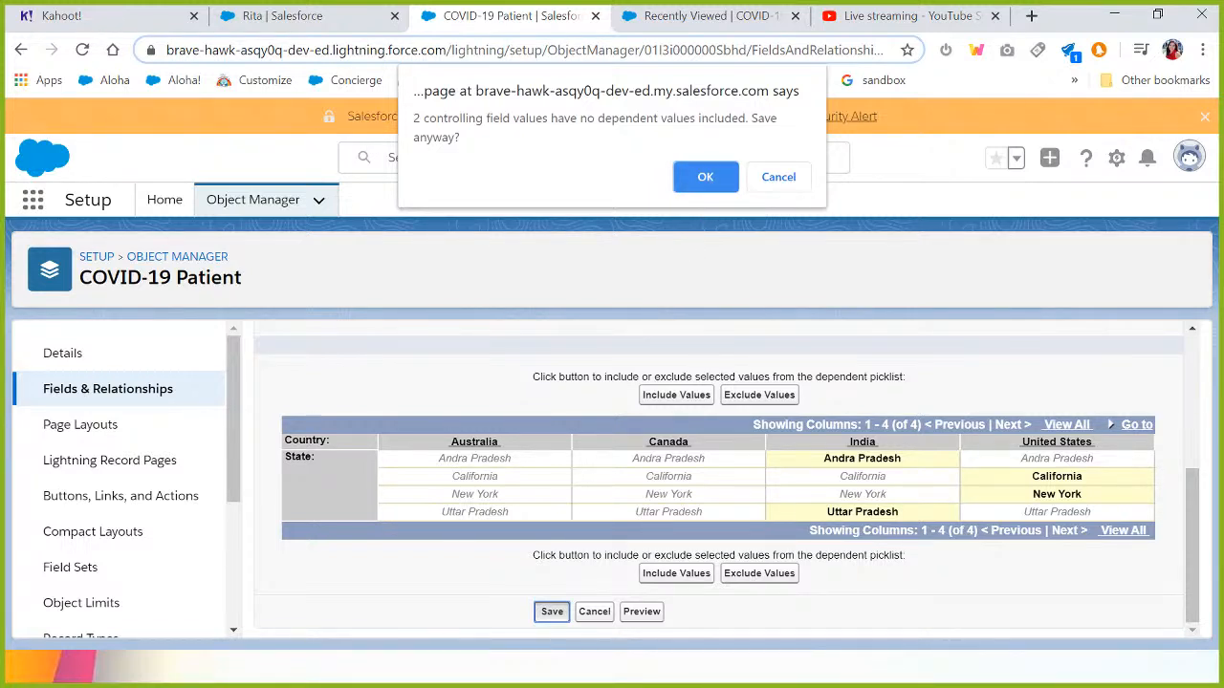
{"action": "left_click_drag", "start_coordinate": [578, 118], "coordinate": [725, 119]}
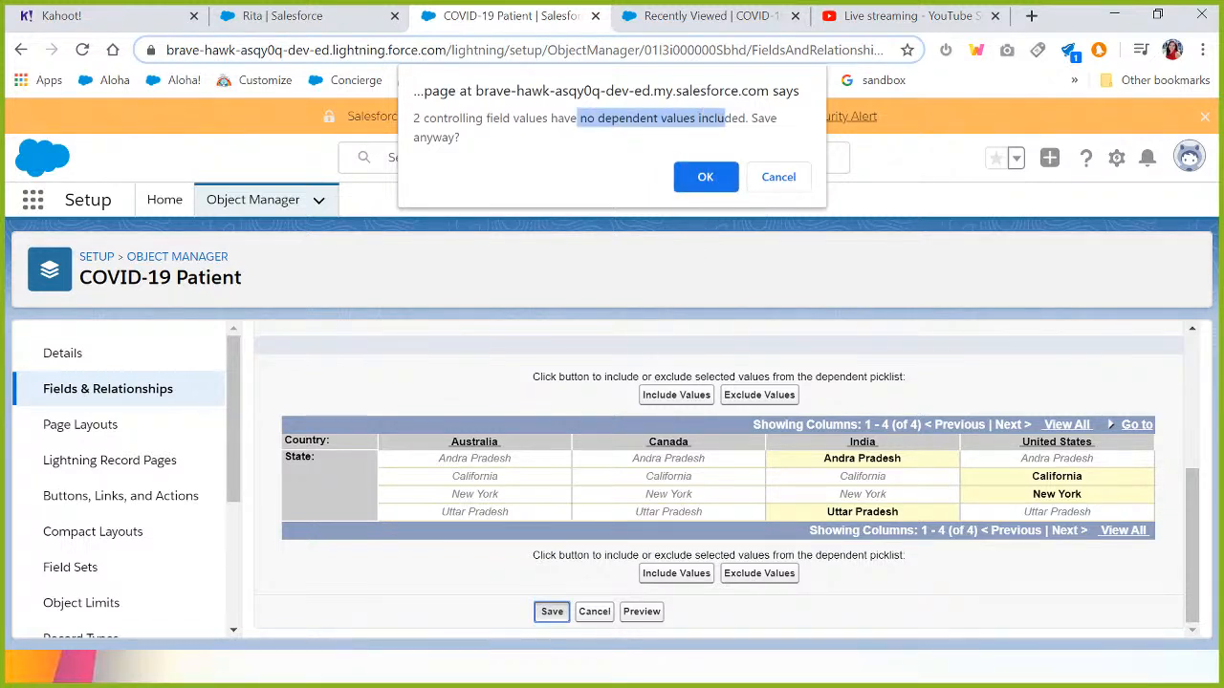
{"action": "left_click", "coordinate": [705, 176]}
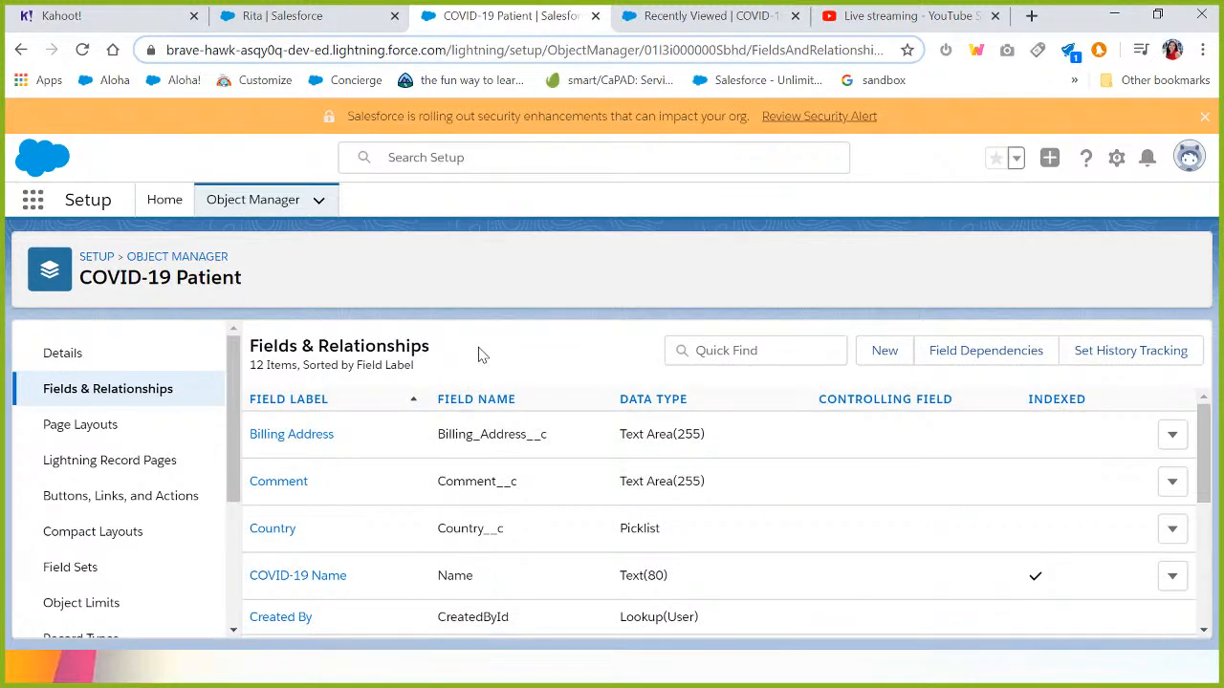
- Go to the browser page with the open patient record and show the COVID-19 Patients list
{"action": "left_click", "coordinate": [315, 22]}
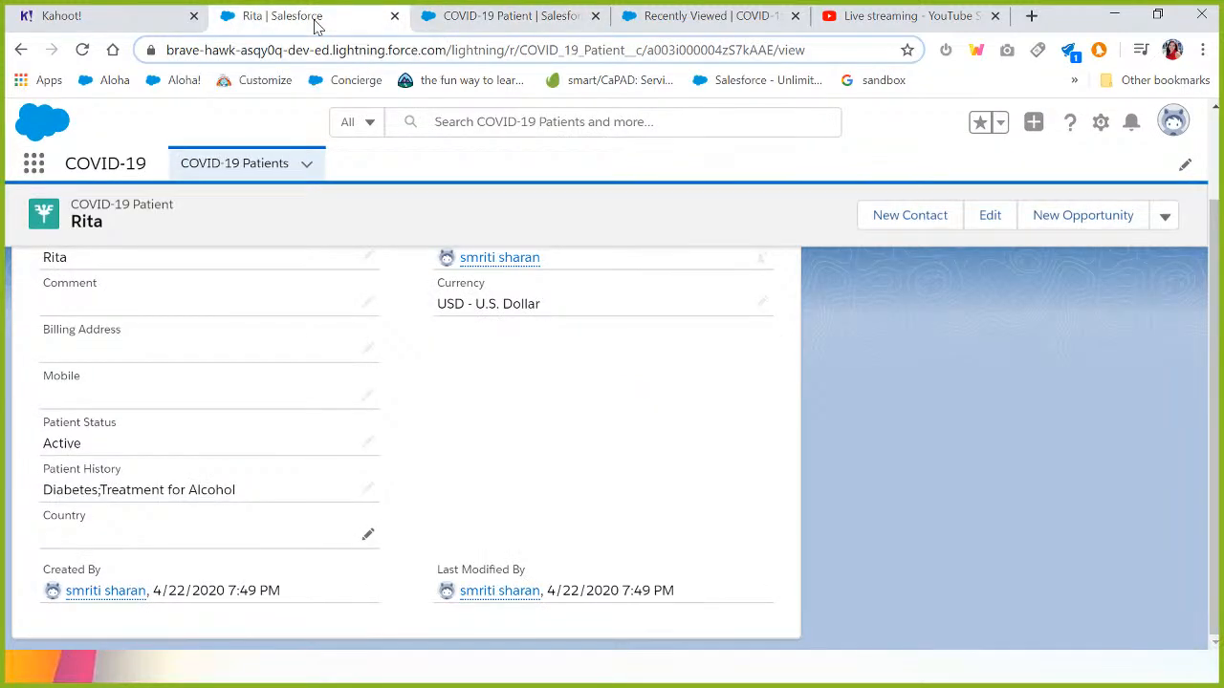
{"action": "left_click", "coordinate": [268, 177]}
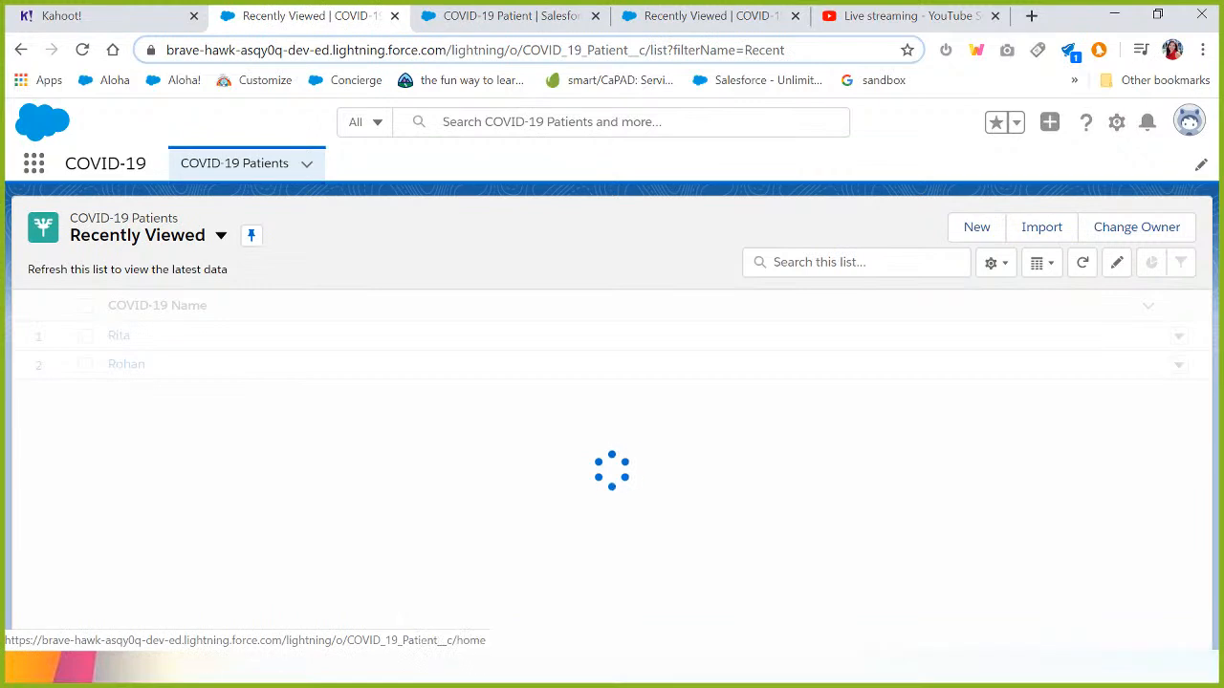
{"action": "left_click", "coordinate": [971, 229]}
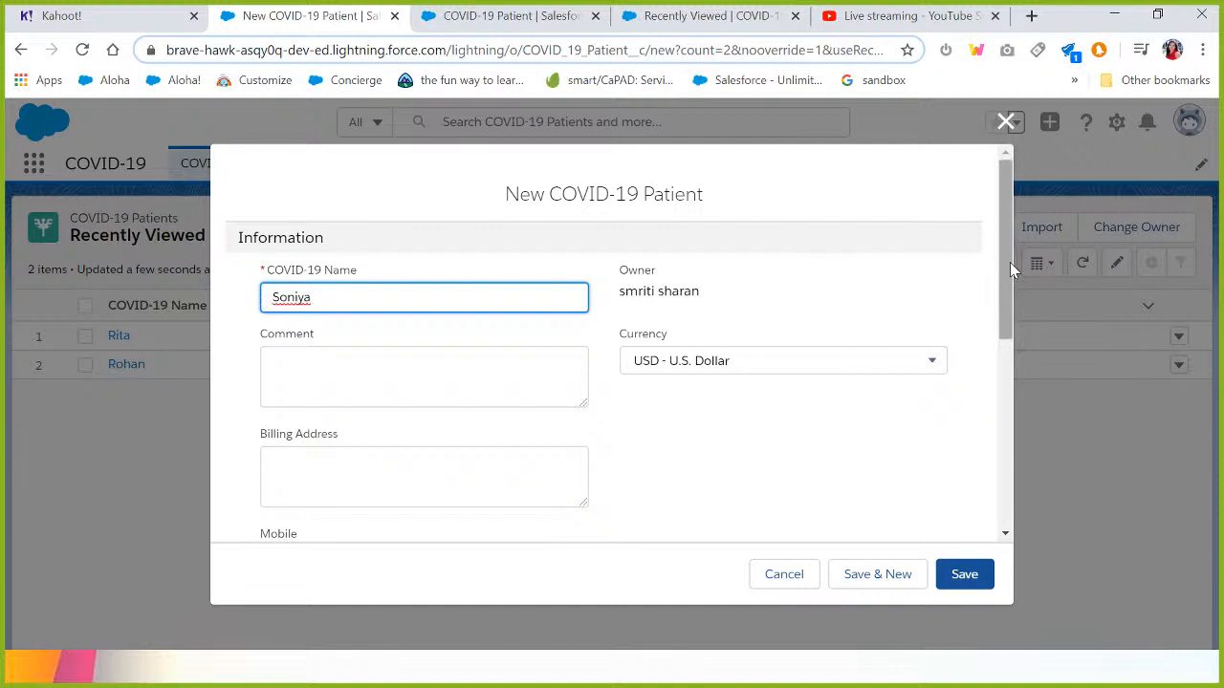
{"action": "left_click_drag", "start_coordinate": [1009, 262], "coordinate": [1020, 462]}
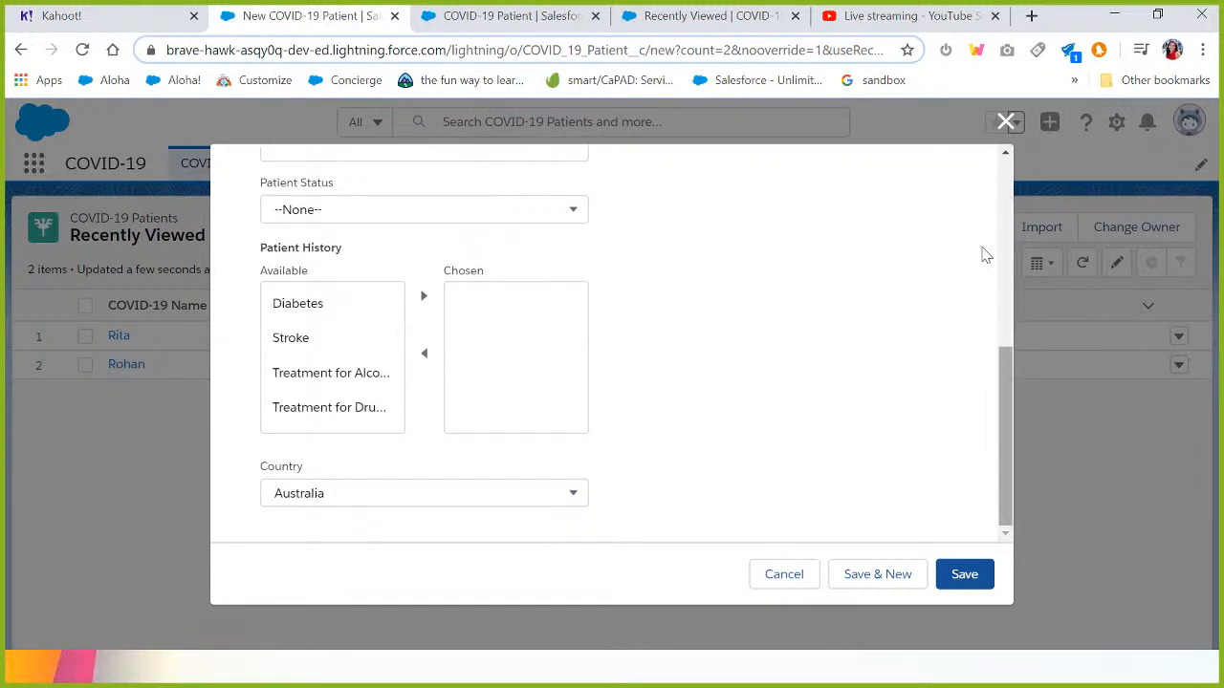
{"action": "left_click", "coordinate": [1006, 122]}
- Reload the COVID-19 Patients list and start a new patient record, entering the patient's name
{"action": "left_click", "coordinate": [743, 48]}
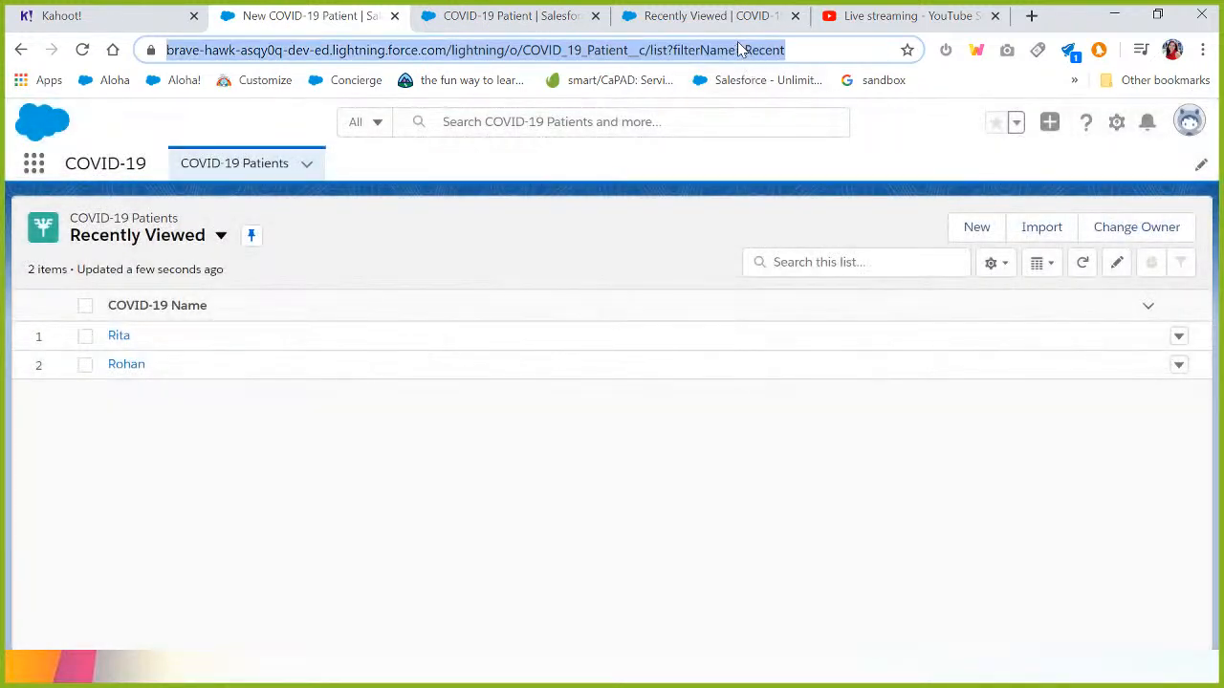
{"action": "key", "text": "Return"}
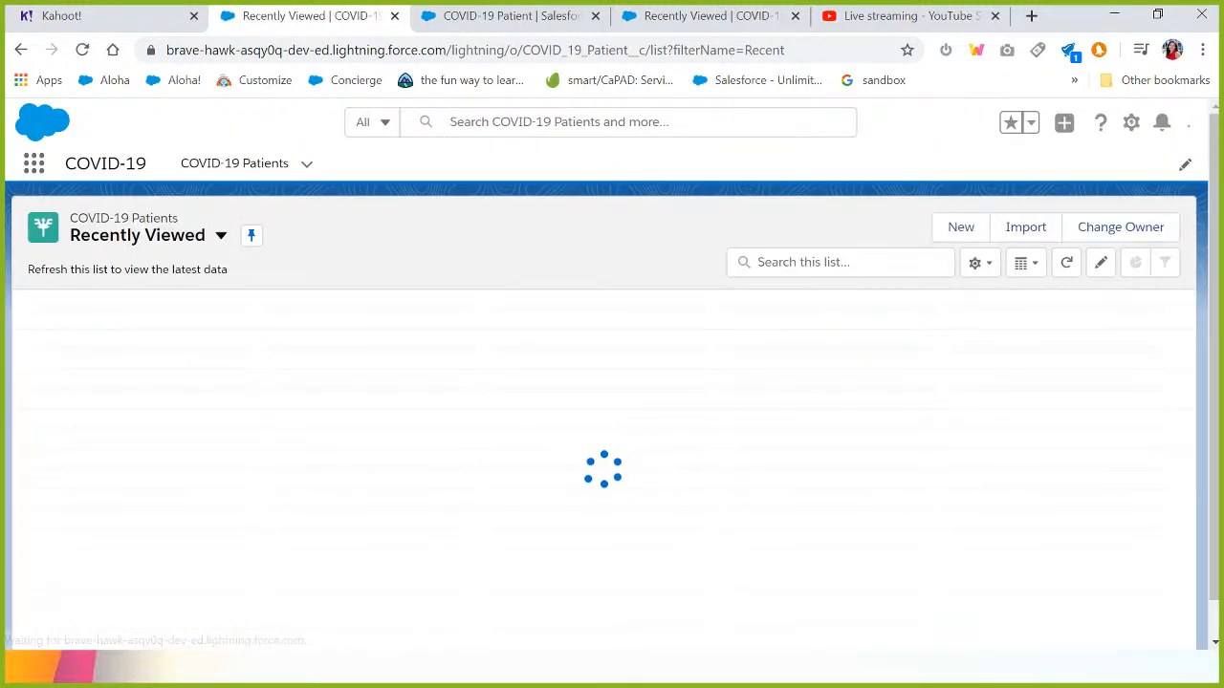
{"action": "left_click", "coordinate": [965, 227]}
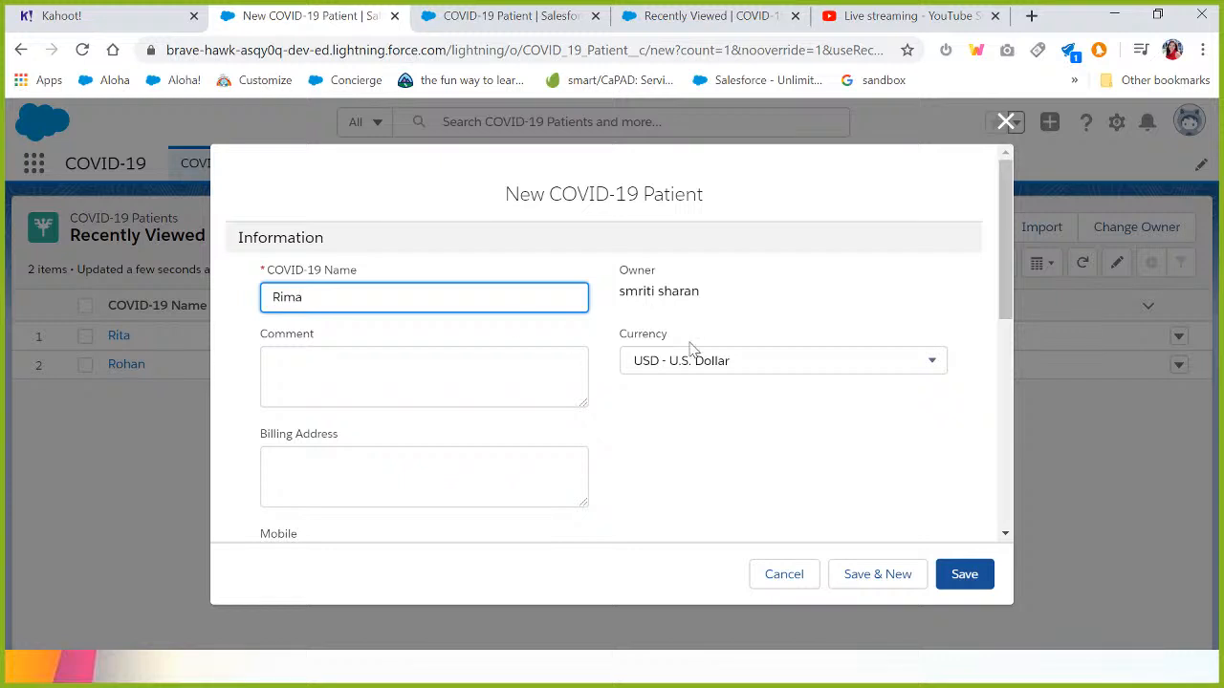
{"action": "left_click_drag", "start_coordinate": [1002, 267], "coordinate": [1031, 510]}
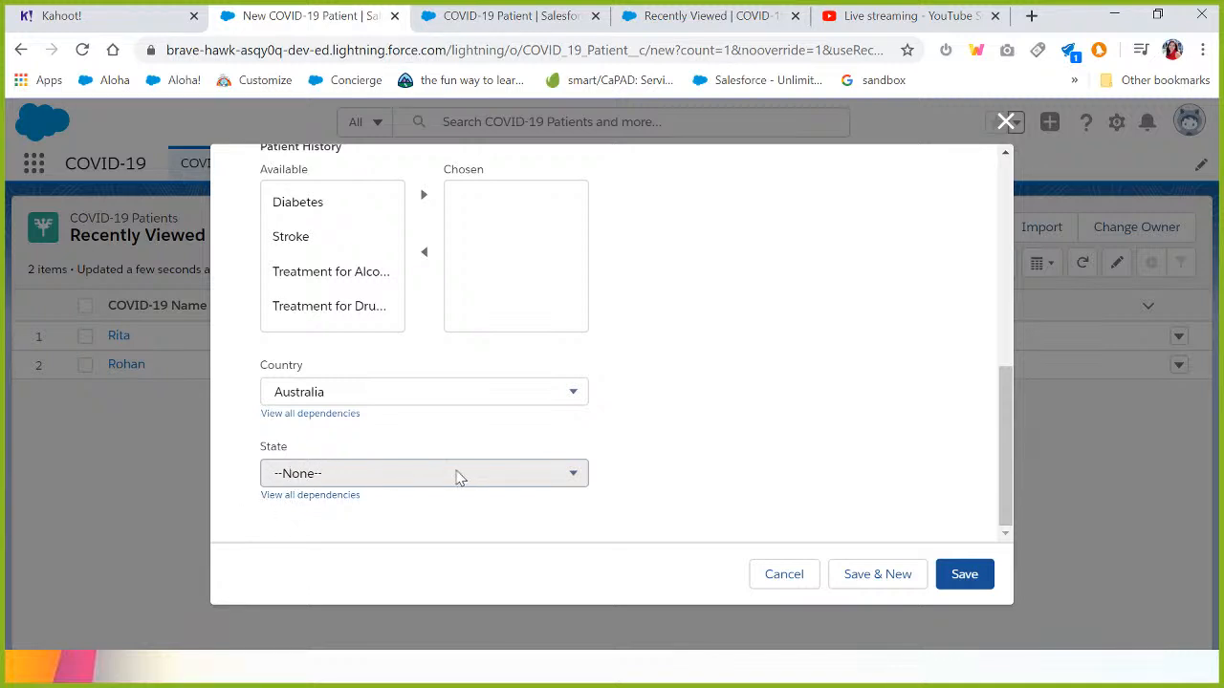
- Test the dependent picklist by choosing India with state Andra Pradesh and switching the country to Canada
{"action": "left_click", "coordinate": [369, 402]}
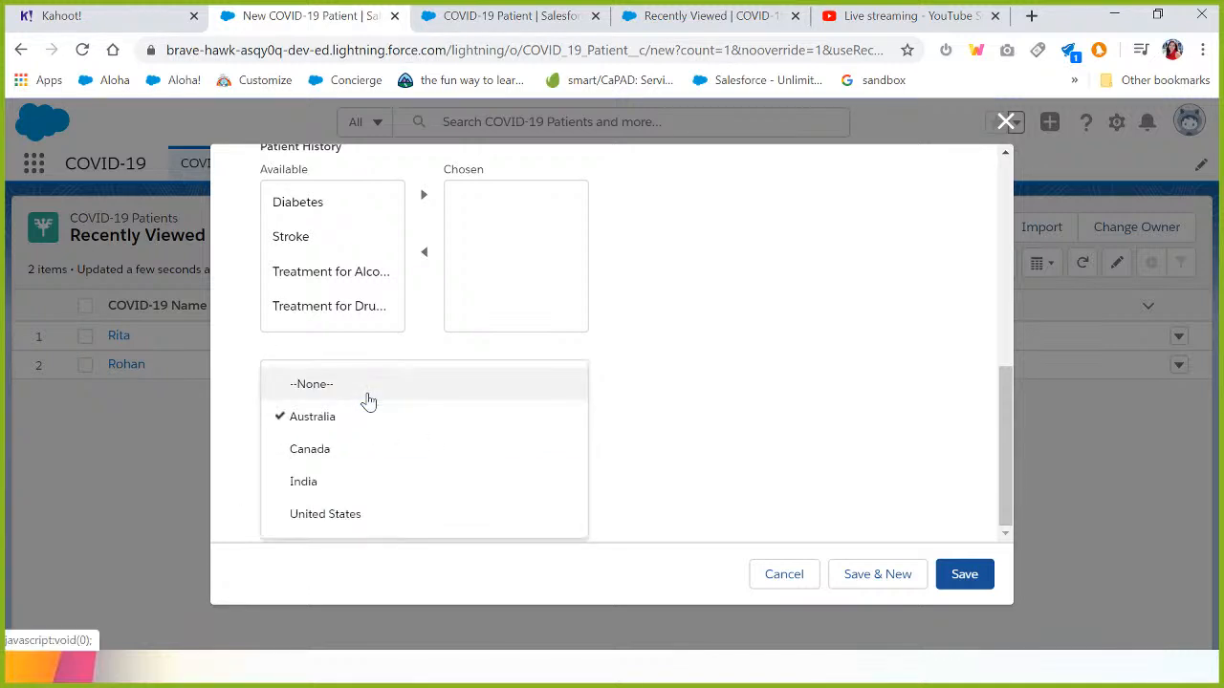
{"action": "left_click", "coordinate": [325, 481]}
{"action": "left_click", "coordinate": [323, 476]}
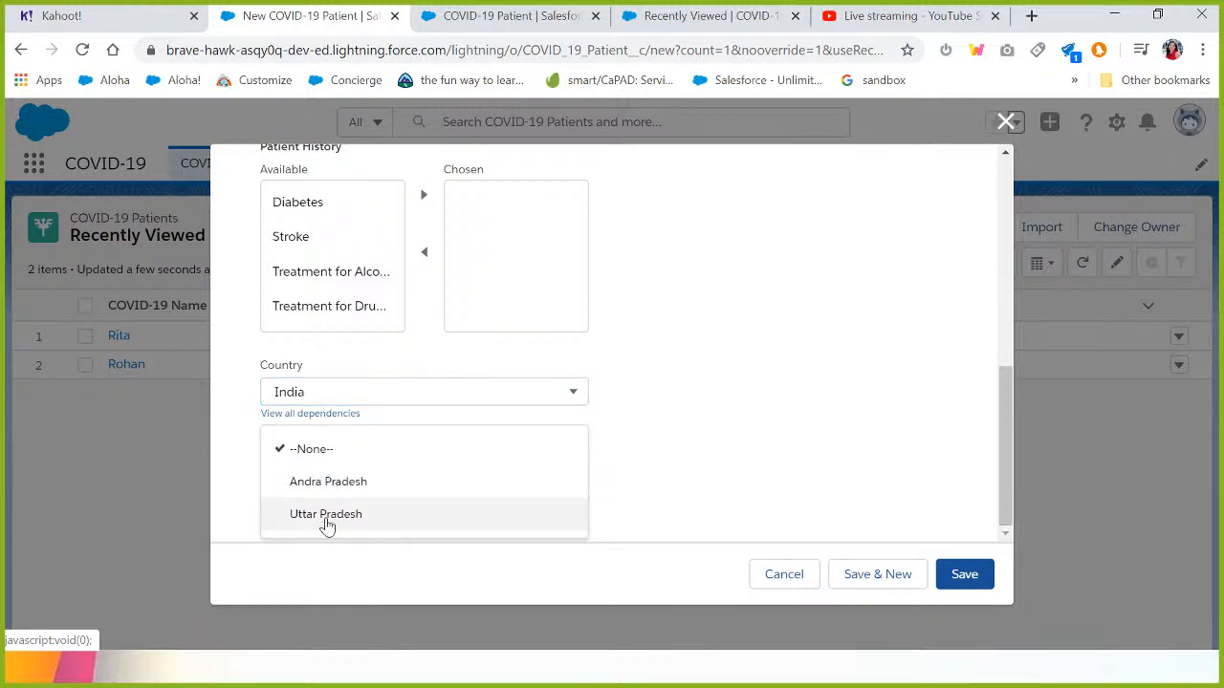
{"action": "left_click", "coordinate": [321, 484]}
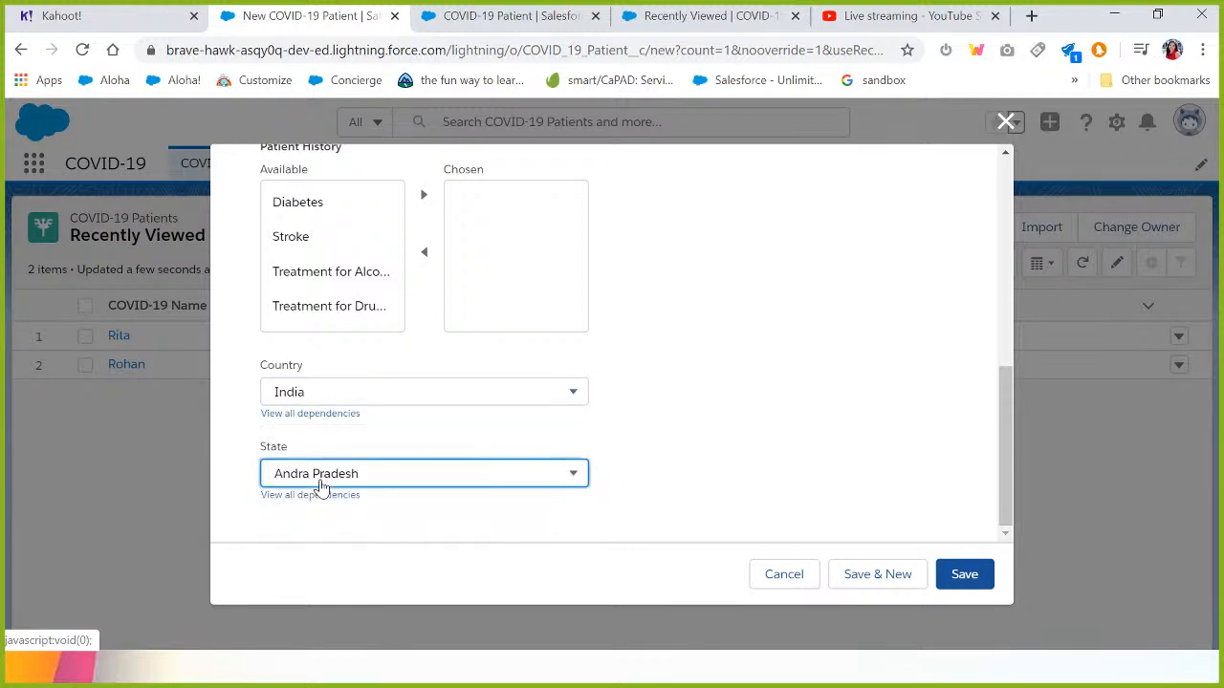
{"action": "left_click", "coordinate": [341, 390]}
{"action": "left_click", "coordinate": [330, 460]}
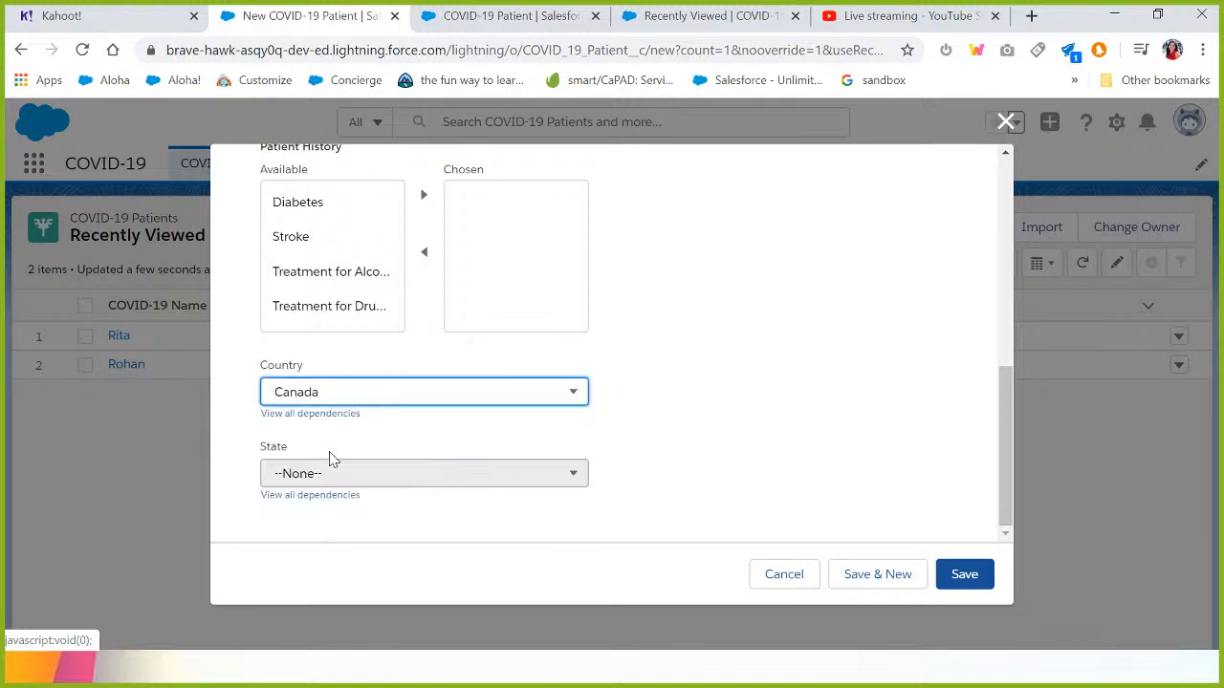
- Set the new patient's Country to United States and State to New York, and save the record
{"action": "left_click", "coordinate": [328, 390]}
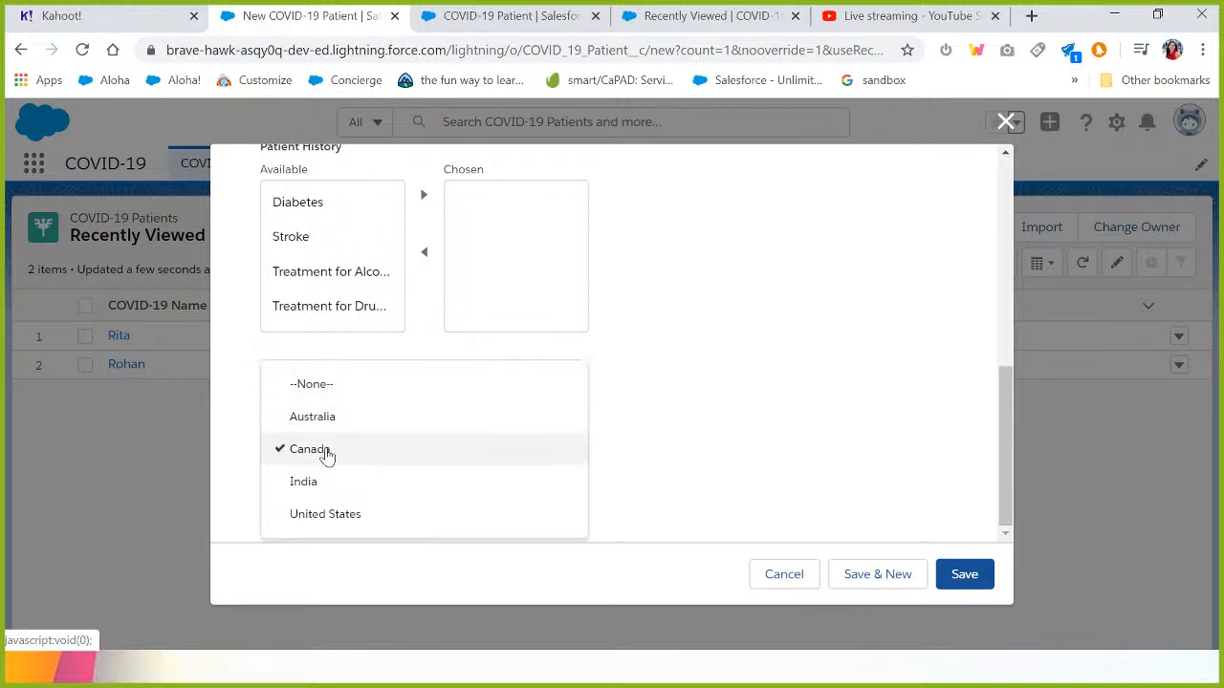
{"action": "left_click", "coordinate": [323, 514]}
{"action": "left_click", "coordinate": [346, 470]}
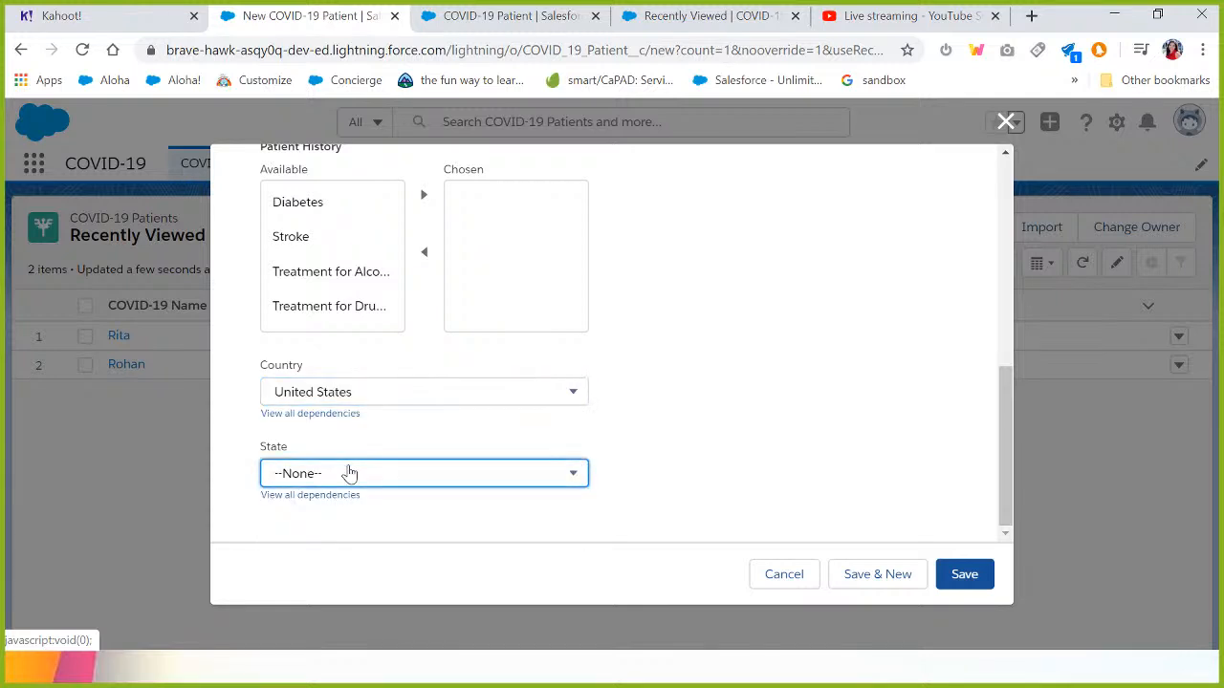
{"action": "left_click", "coordinate": [321, 513]}
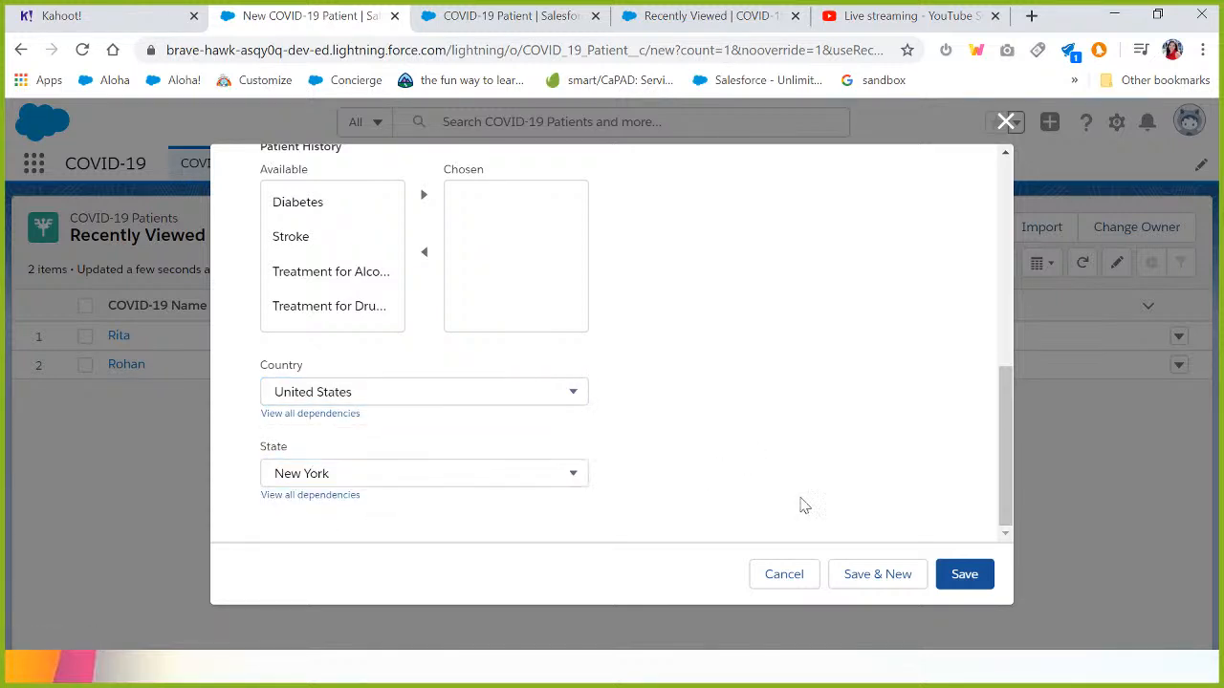
{"action": "left_click", "coordinate": [960, 580]}
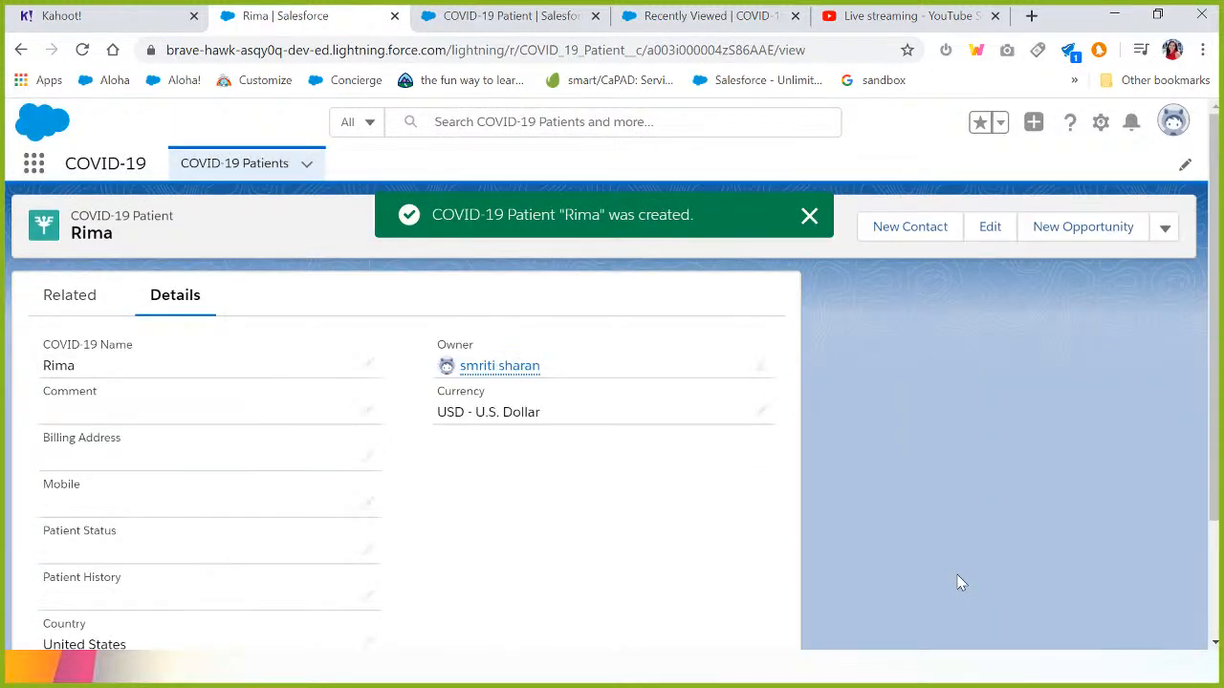
{"action": "key", "text": "alt+Tab"}
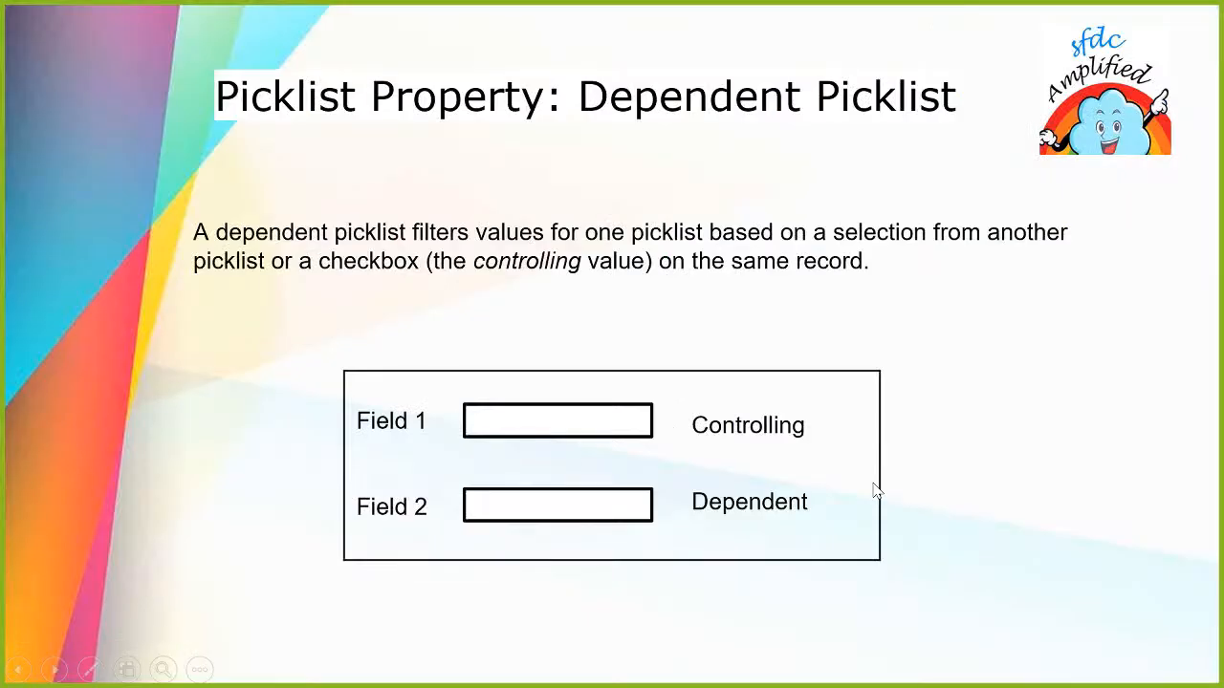
{"action": "left_click", "coordinate": [990, 375]}
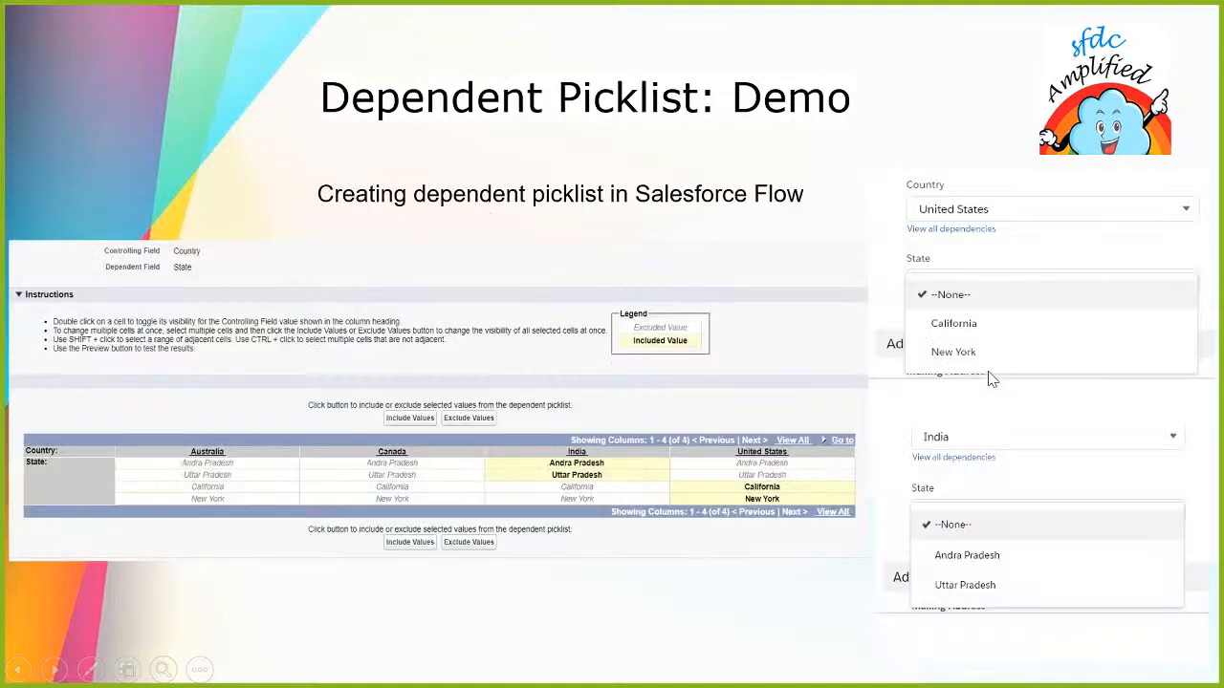
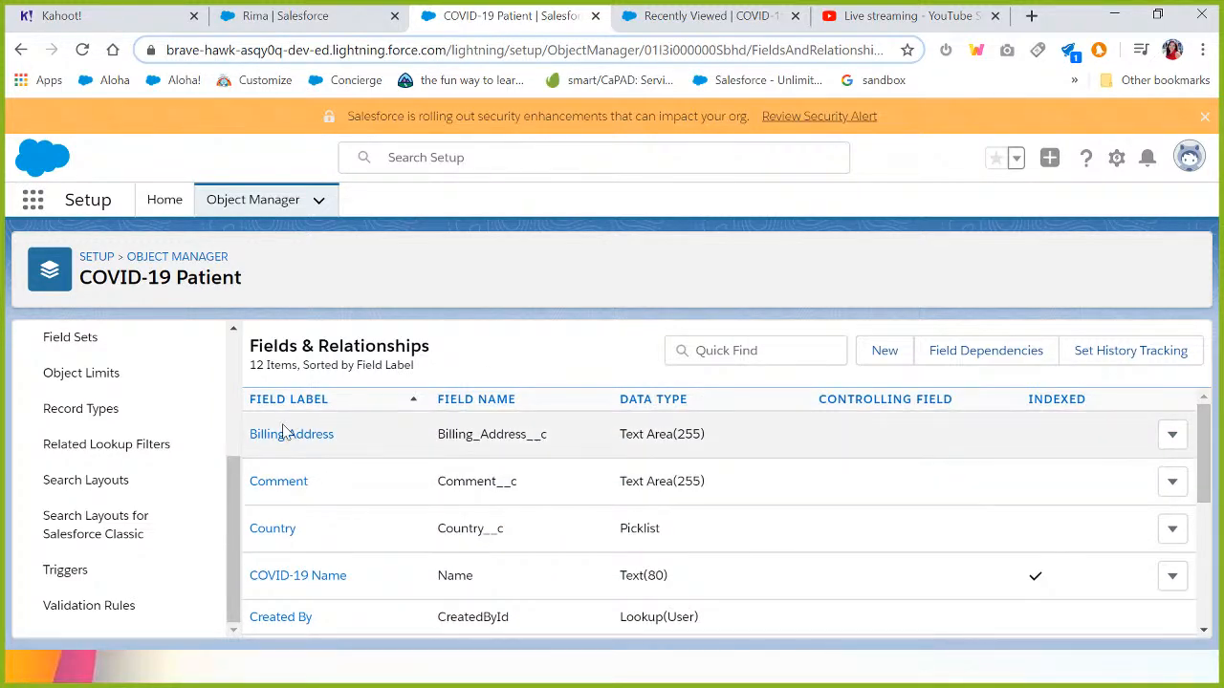
{"action": "double_click", "coordinate": [496, 442]}
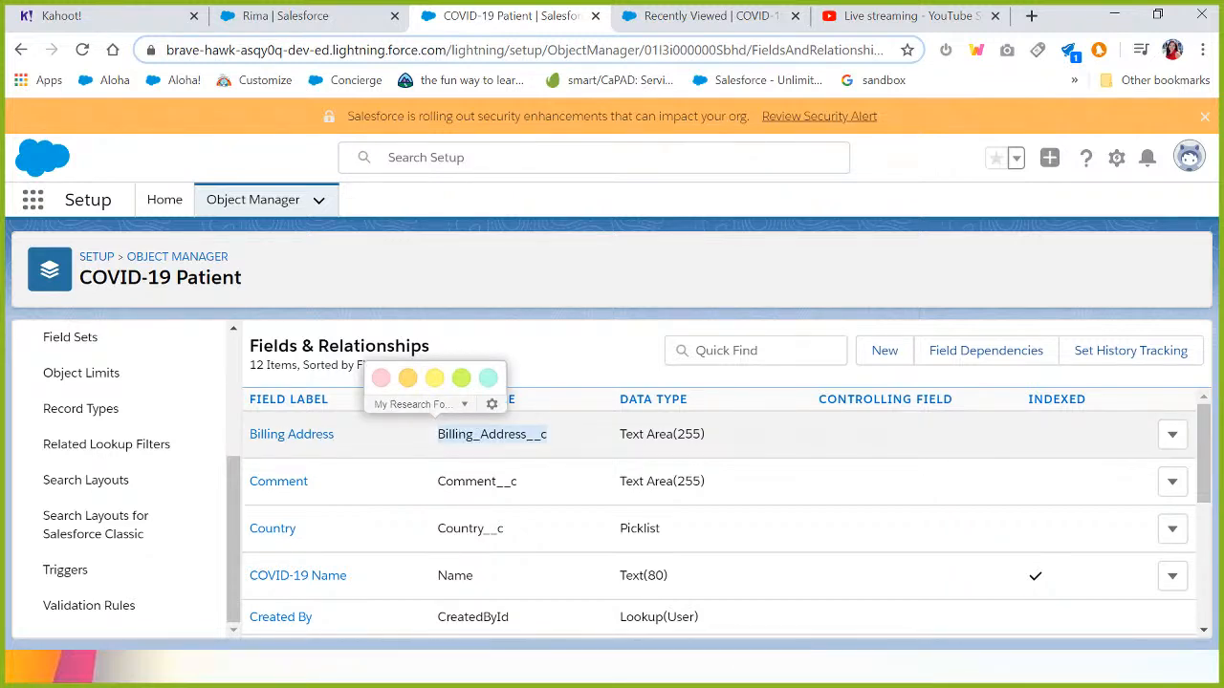
{"action": "left_click", "coordinate": [496, 438]}
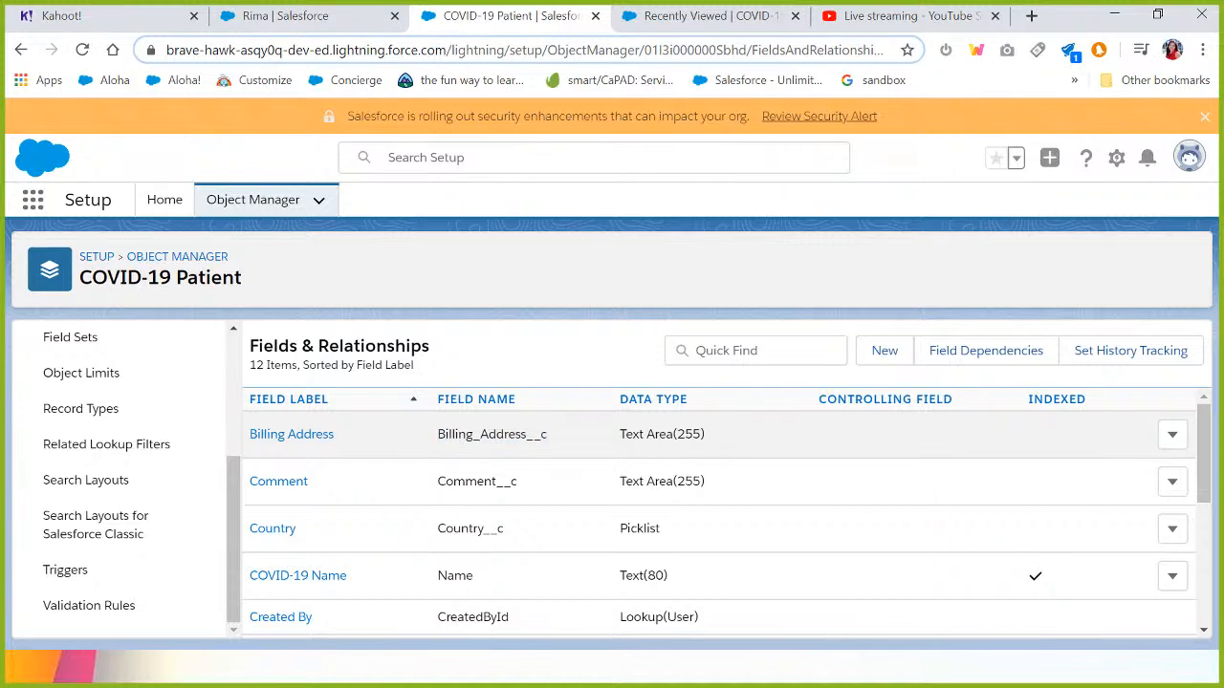
{"action": "double_click", "coordinate": [496, 436]}
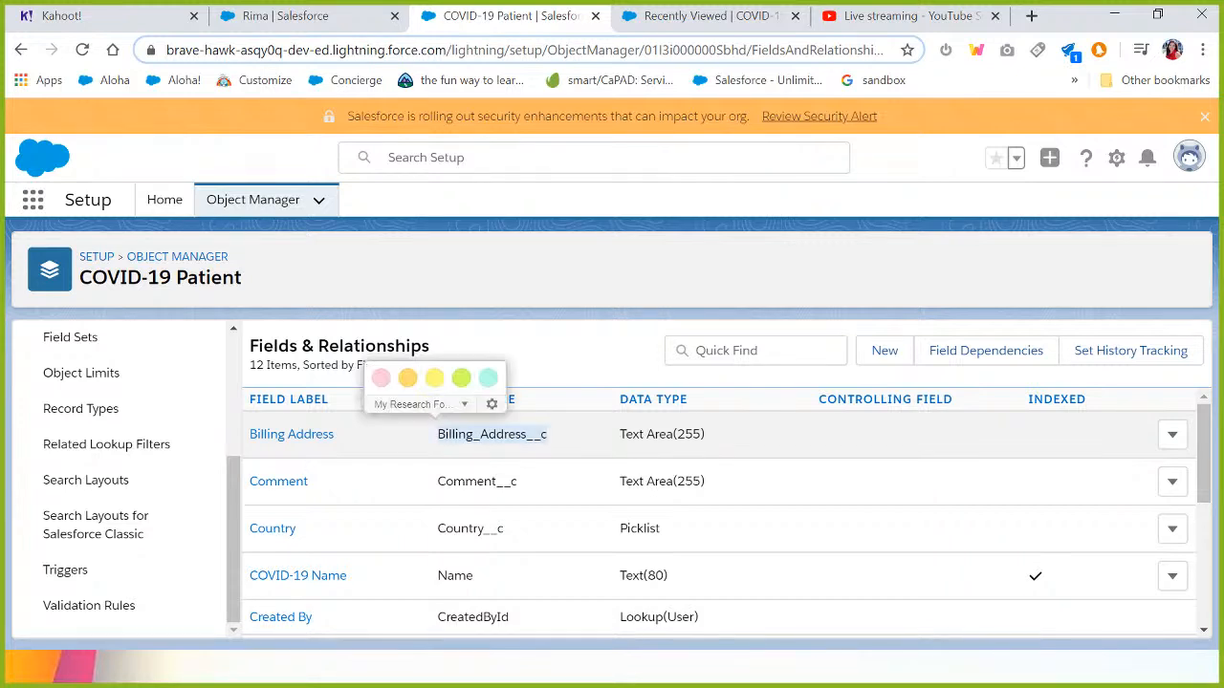
- Start a new validation rule on the COVID-19 Patient object with the rule name "Billing address should not be blank"
{"action": "left_click", "coordinate": [99, 608]}
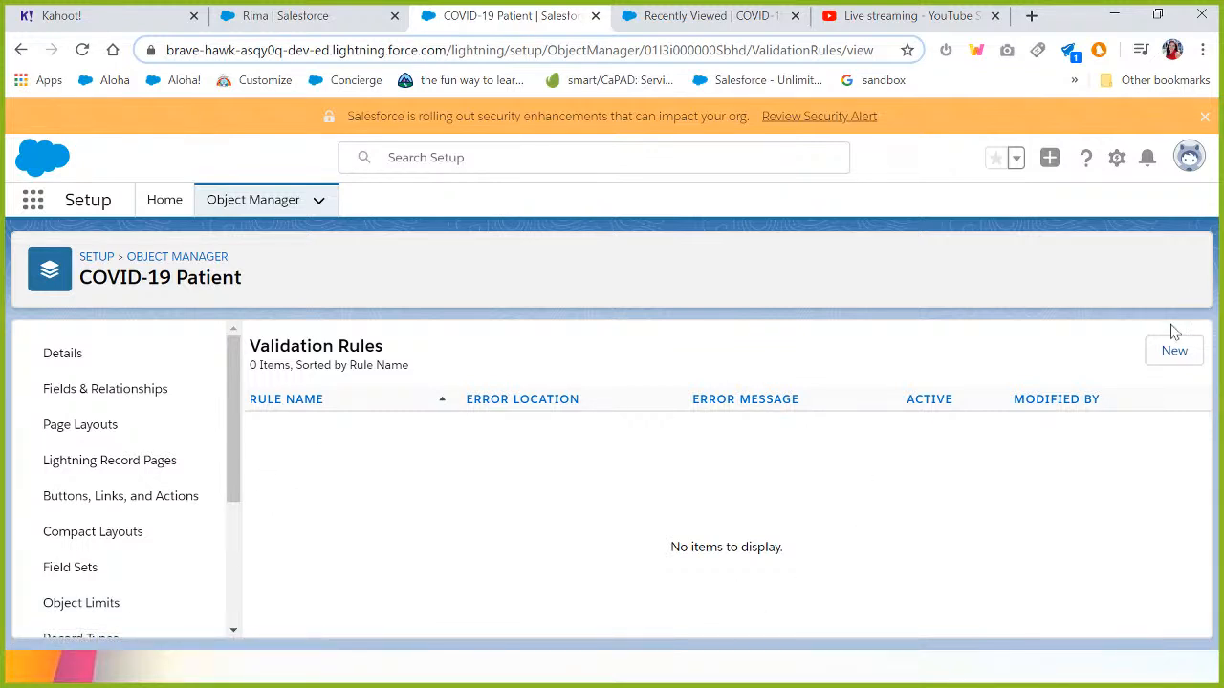
{"action": "left_click", "coordinate": [1172, 354]}
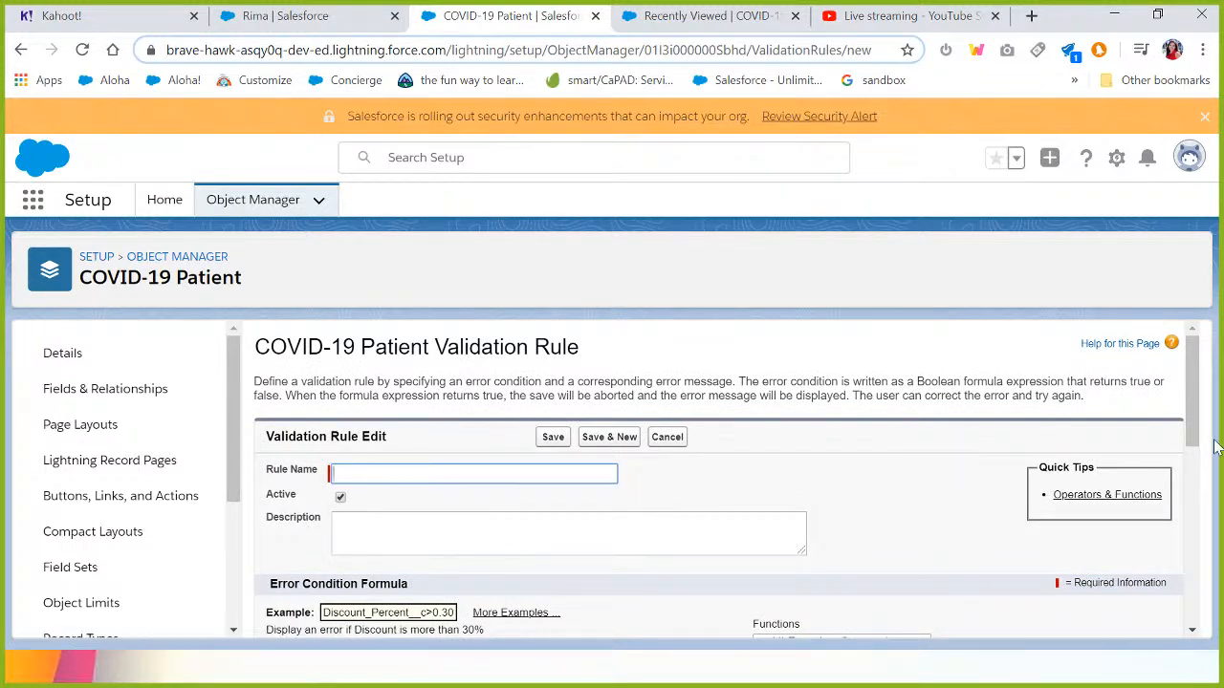
{"action": "scroll", "coordinate": [1195, 440], "scroll_direction": "down", "scroll_amount": 1}
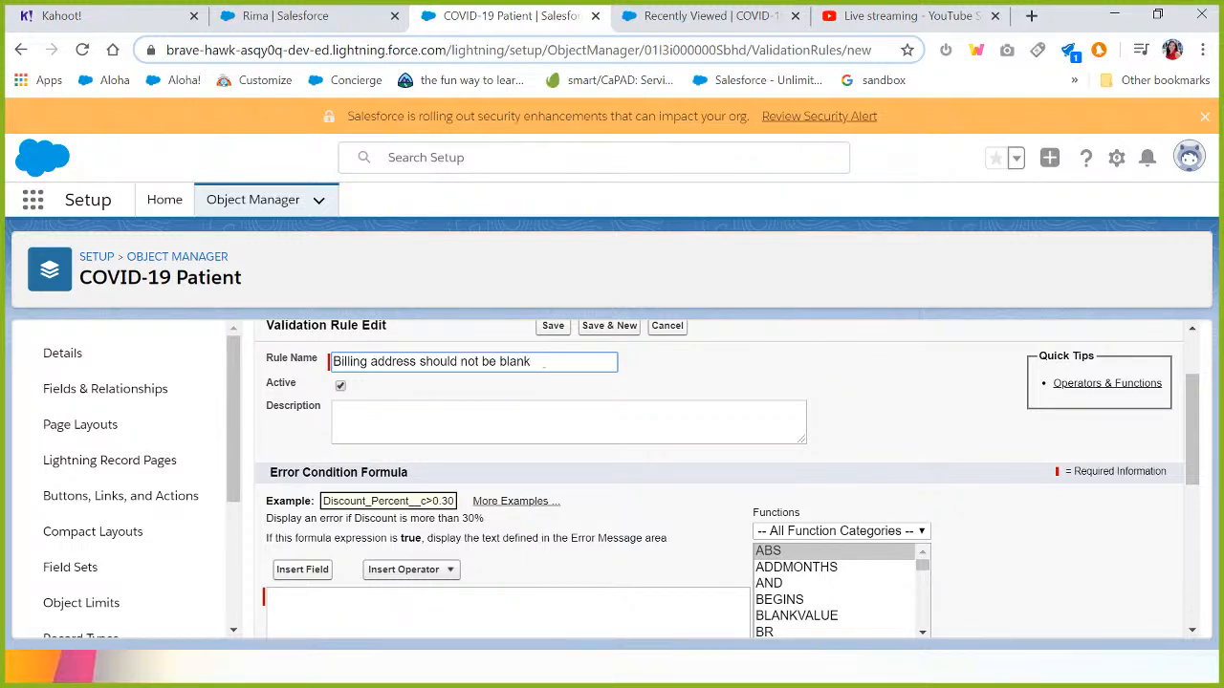
{"action": "left_click", "coordinate": [459, 417]}
{"action": "left_click", "coordinate": [415, 396]}
{"action": "key", "text": "Down"}
{"action": "key", "text": "Down"}
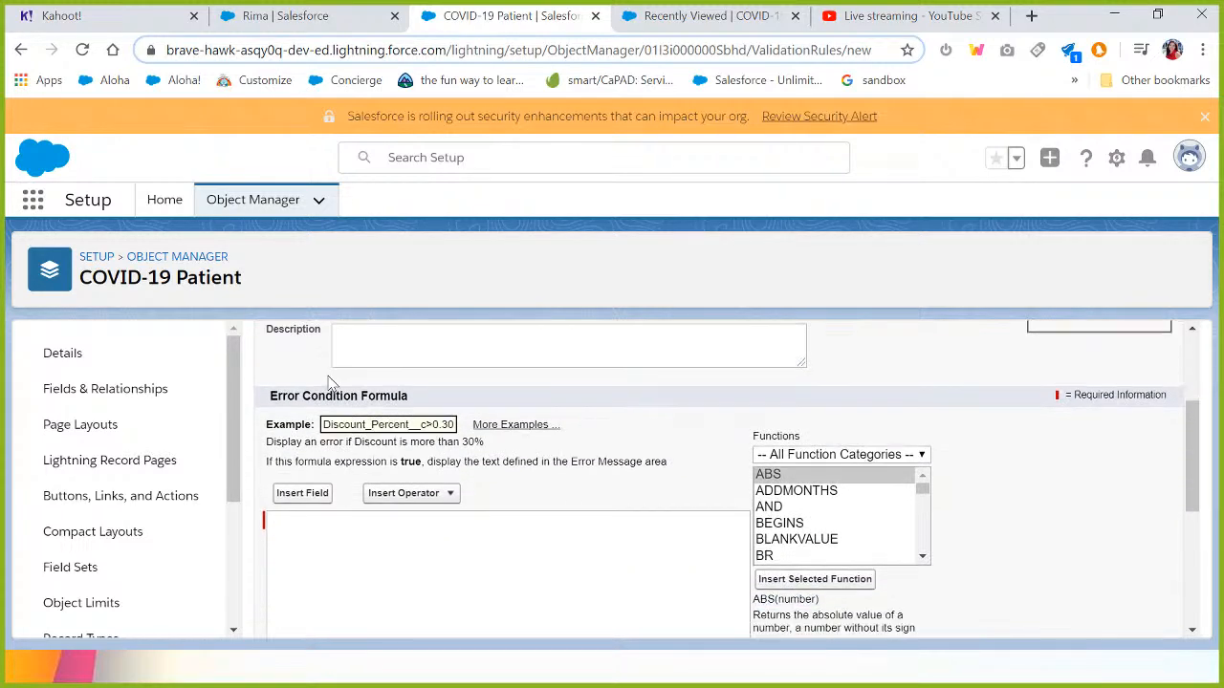
- Insert the COVID-19 Patient object's Billing Address field into the validation rule's error condition formula
{"action": "key", "text": "Down"}
{"action": "key", "text": "Down"}
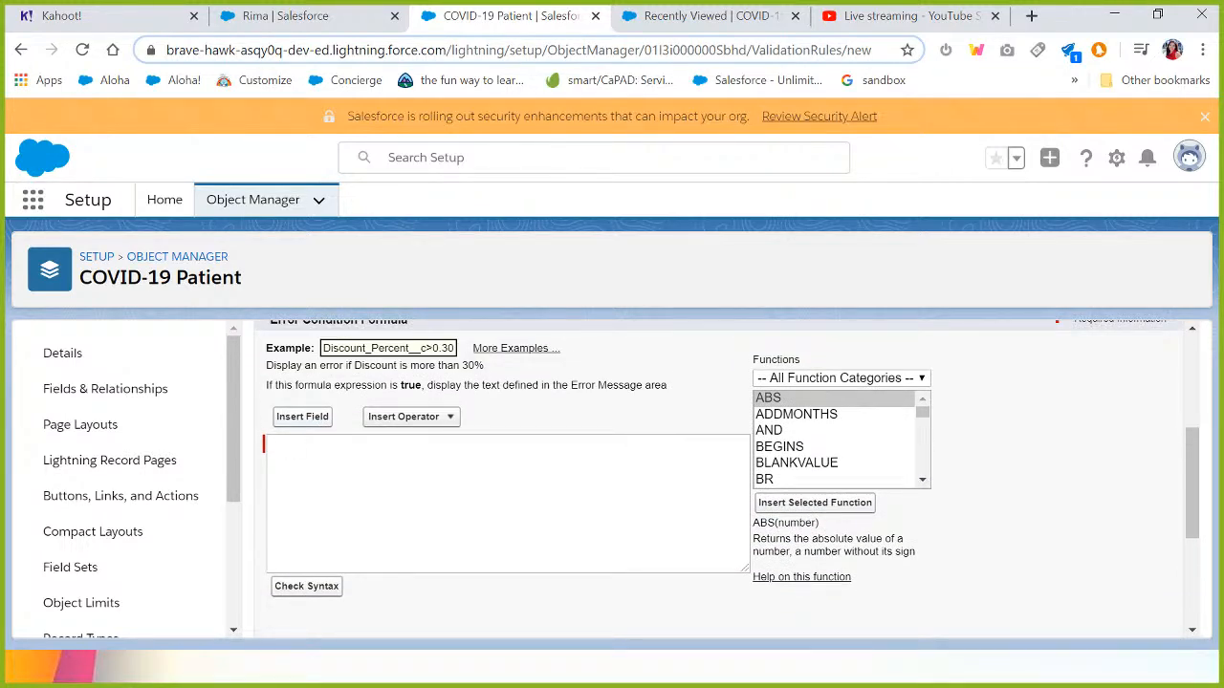
{"action": "left_click", "coordinate": [304, 418]}
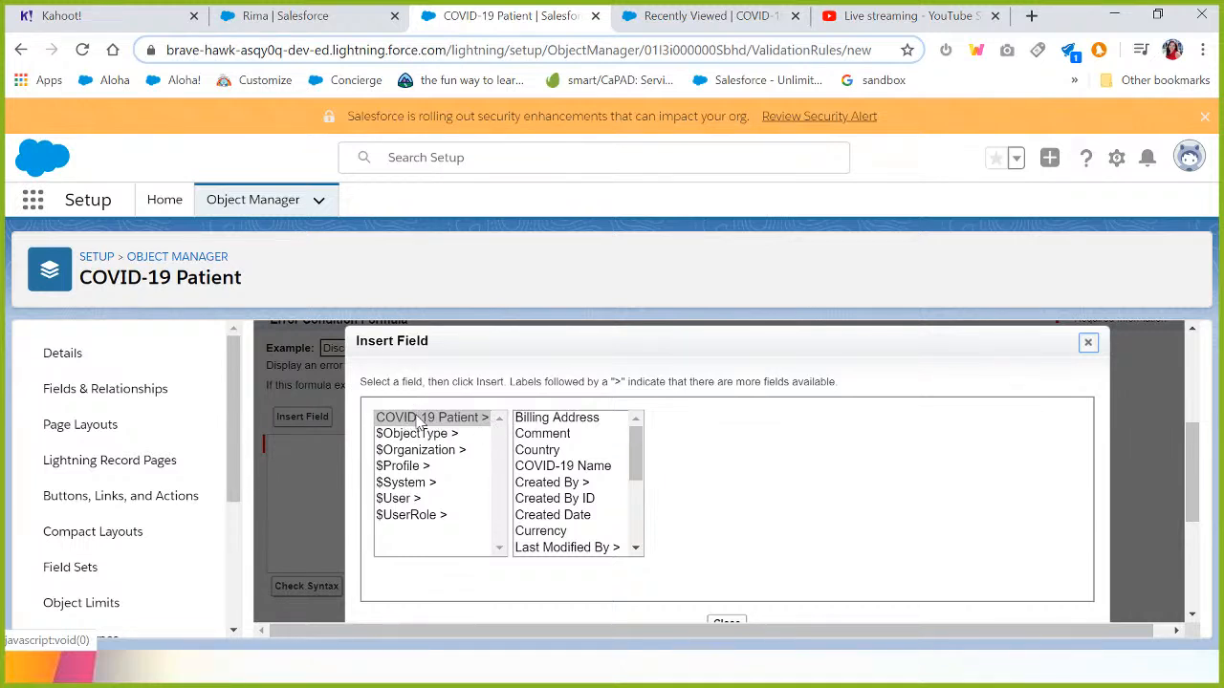
{"action": "left_click", "coordinate": [542, 469]}
{"action": "key", "text": "Down"}
{"action": "key", "text": "Down"}
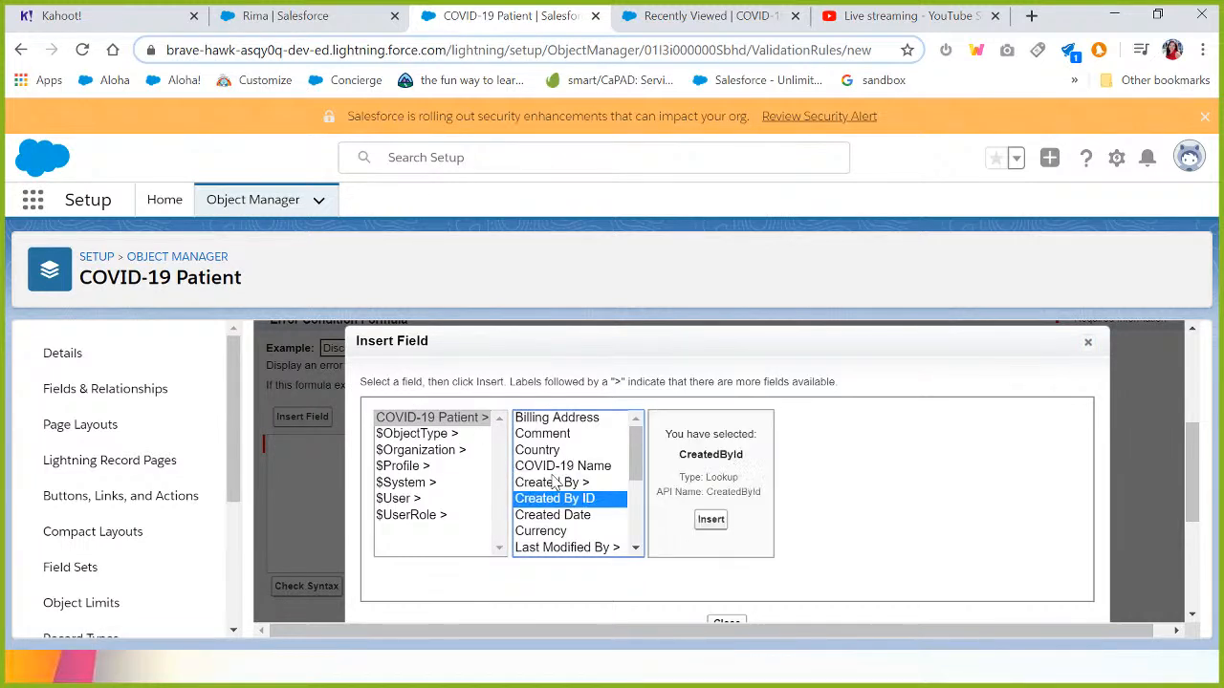
{"action": "key", "text": "Down"}
{"action": "key", "text": "Down"}
{"action": "key", "text": "Down"}
{"action": "key", "text": "Down"}
{"action": "key", "text": "Down"}
{"action": "key", "text": "Down"}
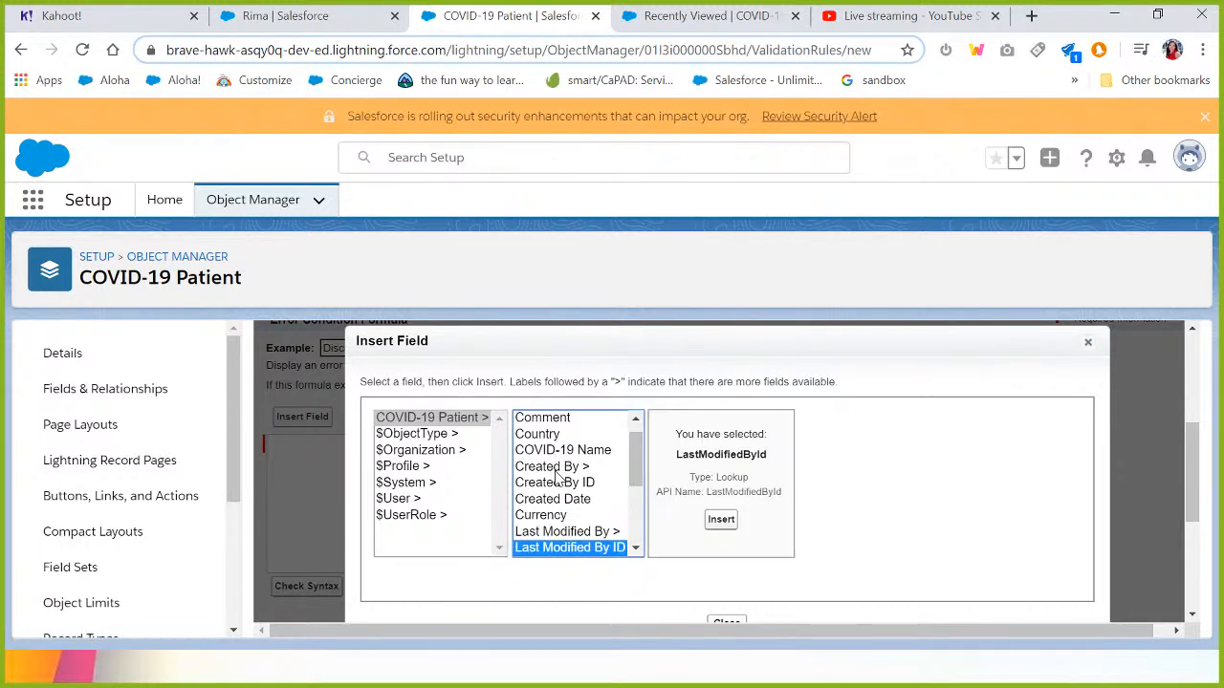
{"action": "key", "text": "Down"}
{"action": "key", "text": "Down"}
{"action": "key", "text": "Down"}
{"action": "key", "text": "Up"}
{"action": "key", "text": "Up"}
{"action": "key", "text": "Up"}
{"action": "key", "text": "Up"}
{"action": "key", "text": "Up"}
{"action": "key", "text": "Up"}
{"action": "key", "text": "Up"}
{"action": "key", "text": "Up"}
{"action": "key", "text": "Up"}
{"action": "key", "text": "Up"}
{"action": "key", "text": "Up"}
{"action": "key", "text": "Up"}
{"action": "key", "text": "Up"}
{"action": "key", "text": "Up"}
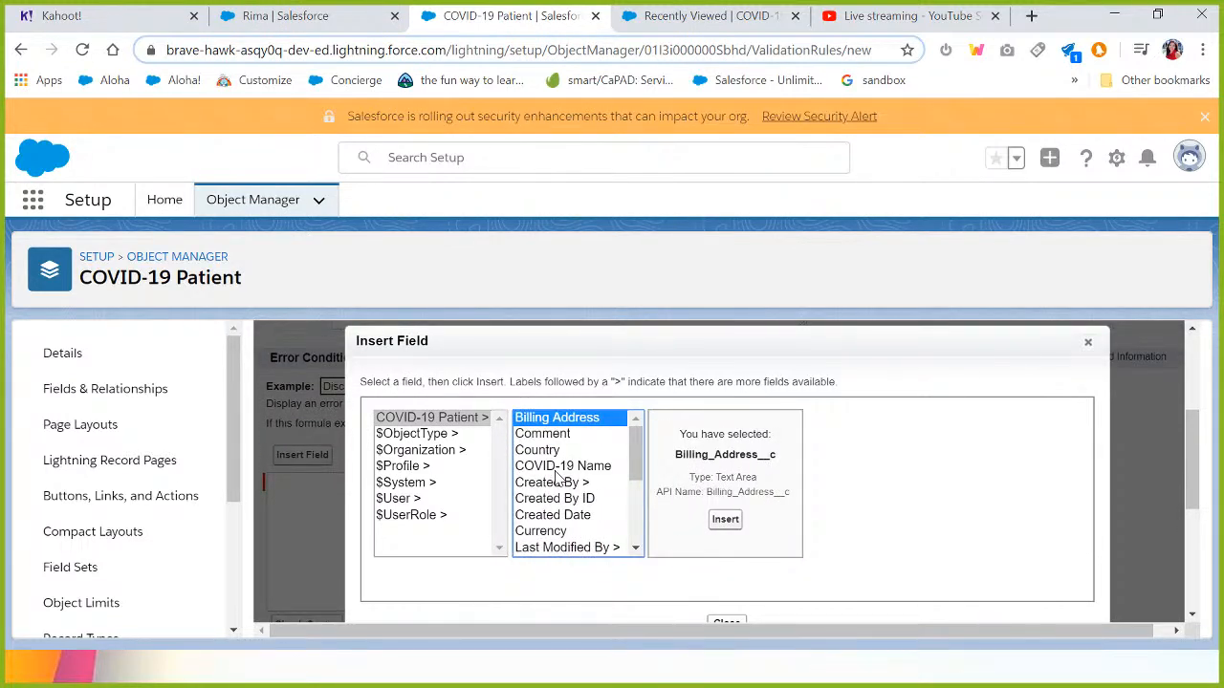
{"action": "left_click", "coordinate": [724, 519]}
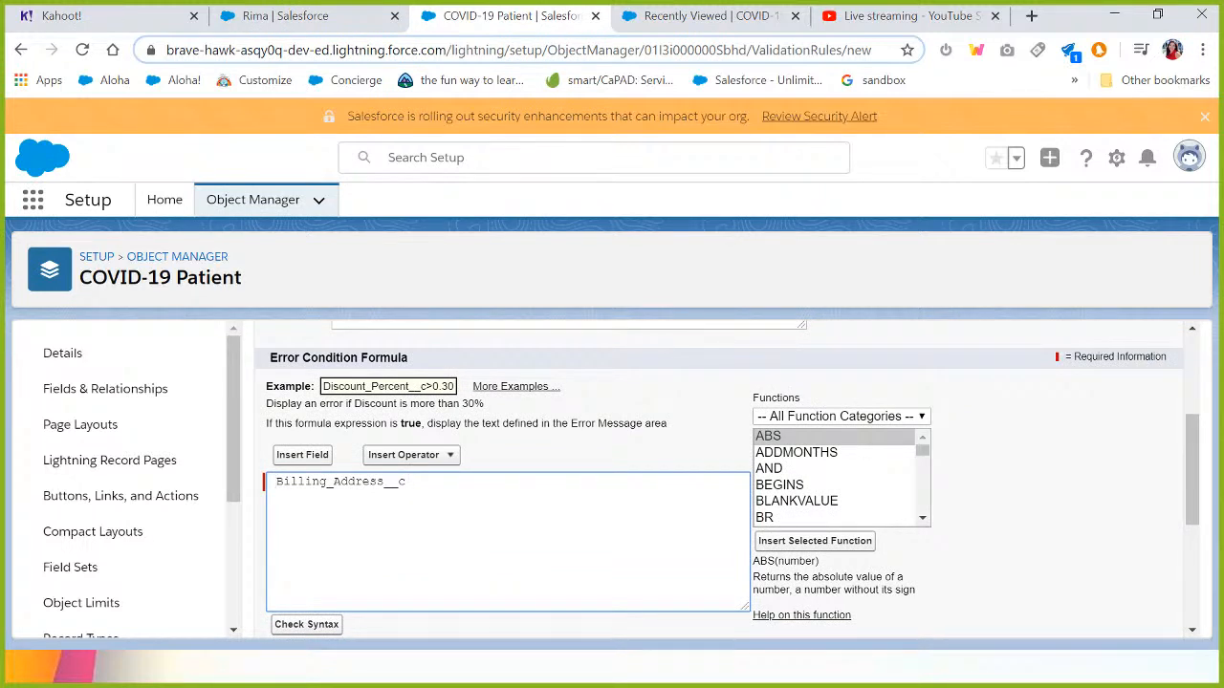
- Wrap the Billing_Address__c field in an ISBLANK() function and check the formula's syntax
{"action": "type", "text": "ISBLAN"}
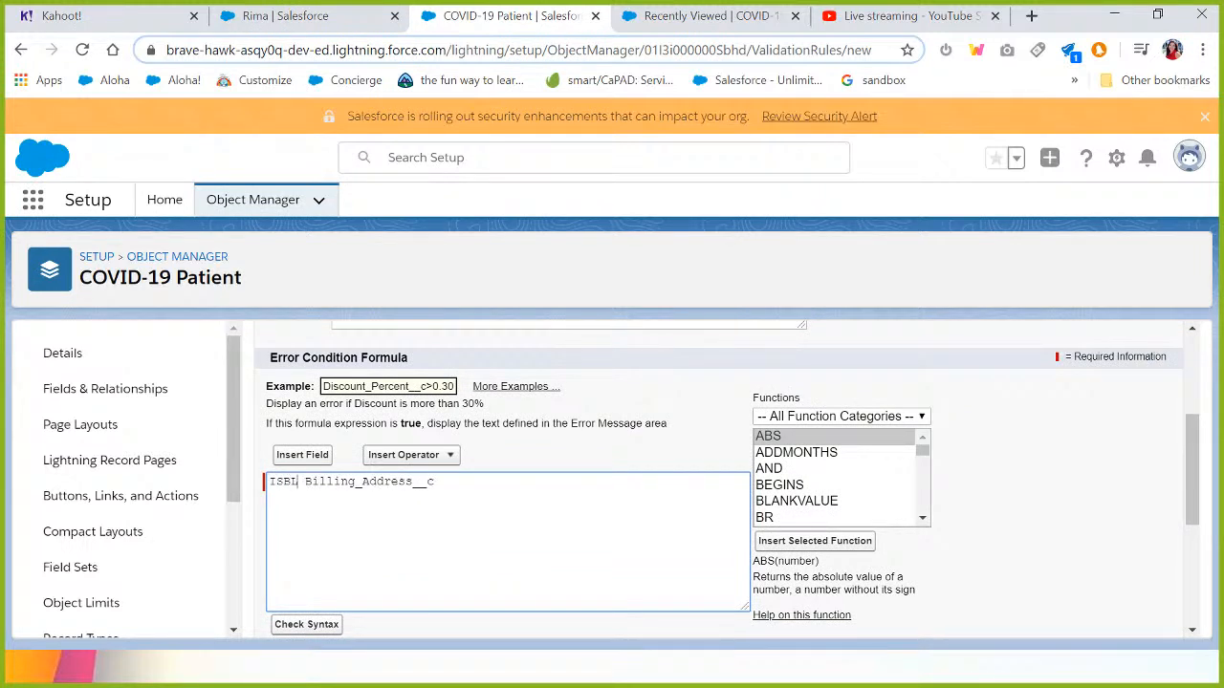
{"action": "type", "text": "K"}
{"action": "key", "text": "Delete"}
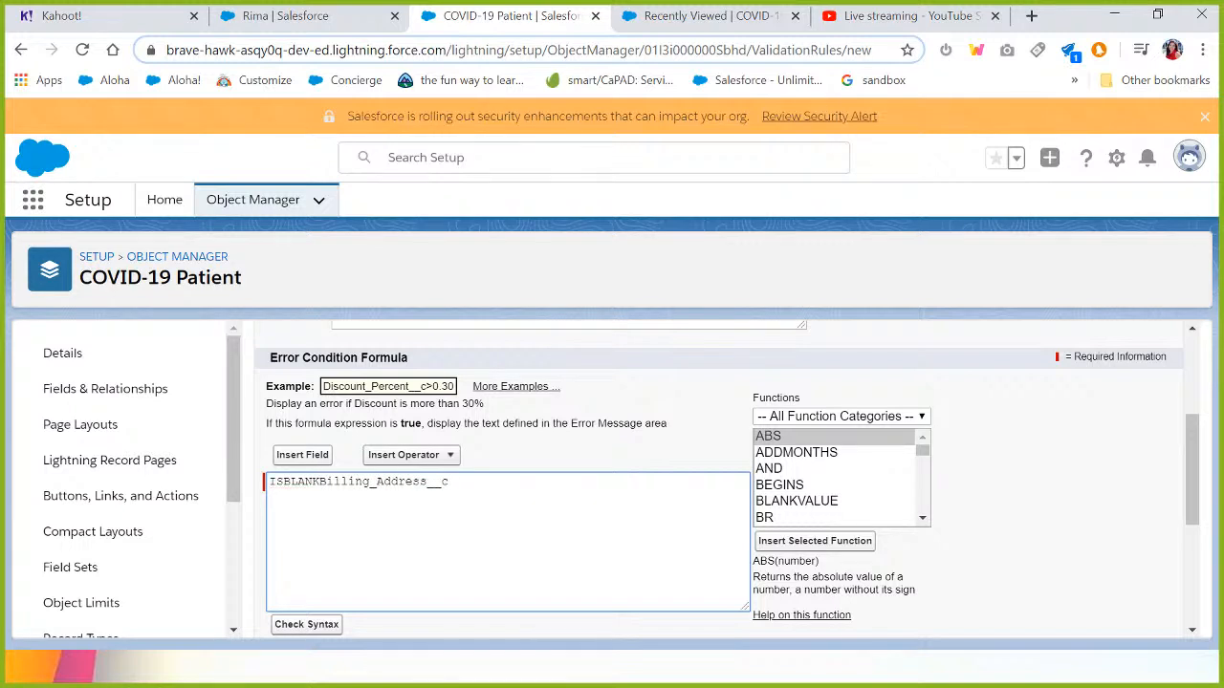
{"action": "type", "text": "("}
{"action": "left_click", "coordinate": [295, 625]}
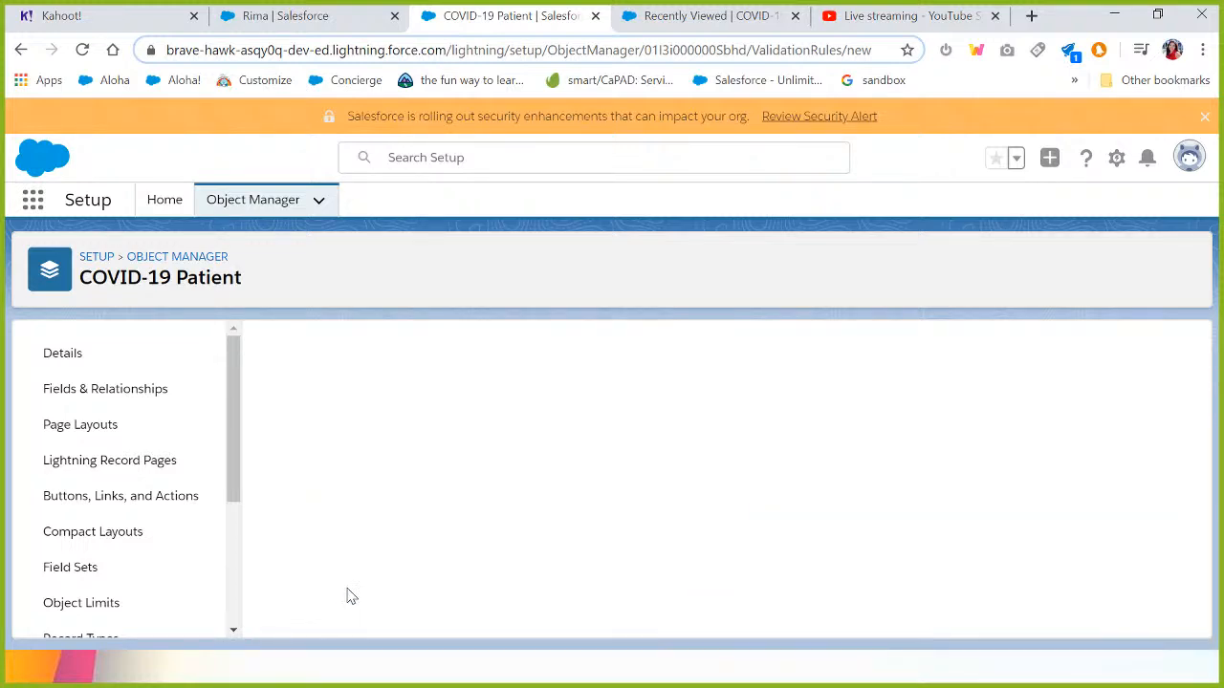
{"action": "scroll", "coordinate": [428, 574], "scroll_direction": "down", "scroll_amount": 2}
{"action": "scroll", "coordinate": [429, 574], "scroll_direction": "down", "scroll_amount": 3}
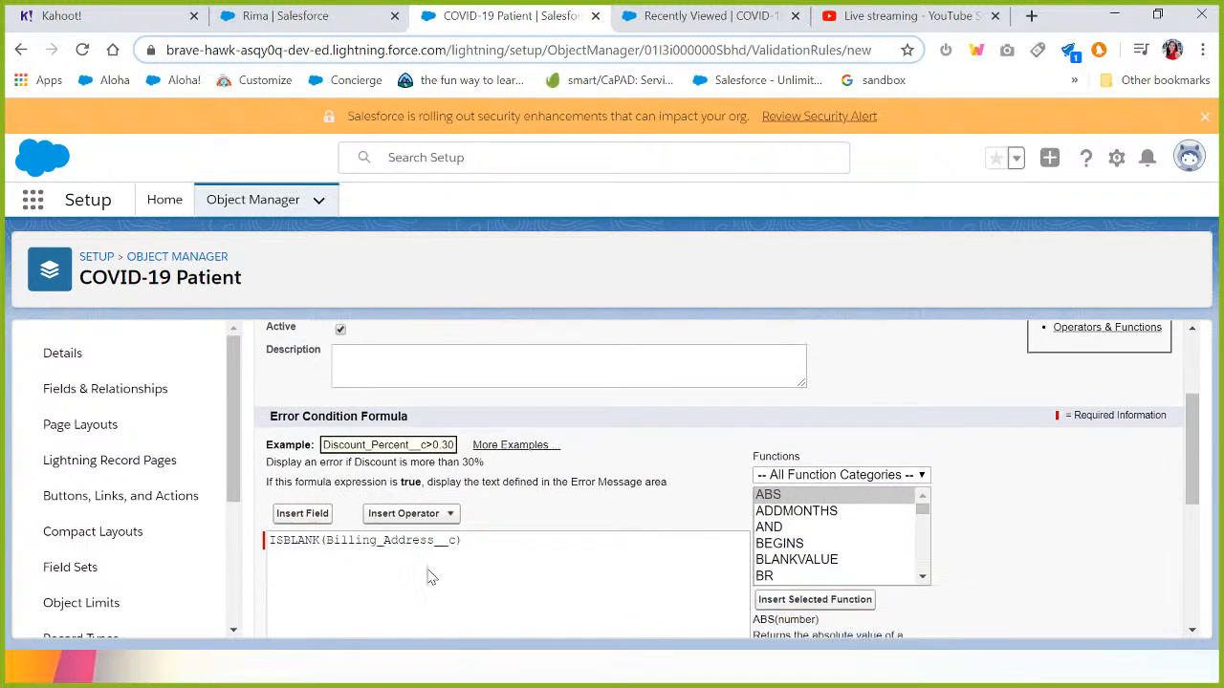
{"action": "left_click_drag", "start_coordinate": [346, 584], "coordinate": [435, 586]}
- Examine the function list, the AND function's description, and the function and field parts of the ISBLANK formula
{"action": "left_click", "coordinate": [668, 423]}
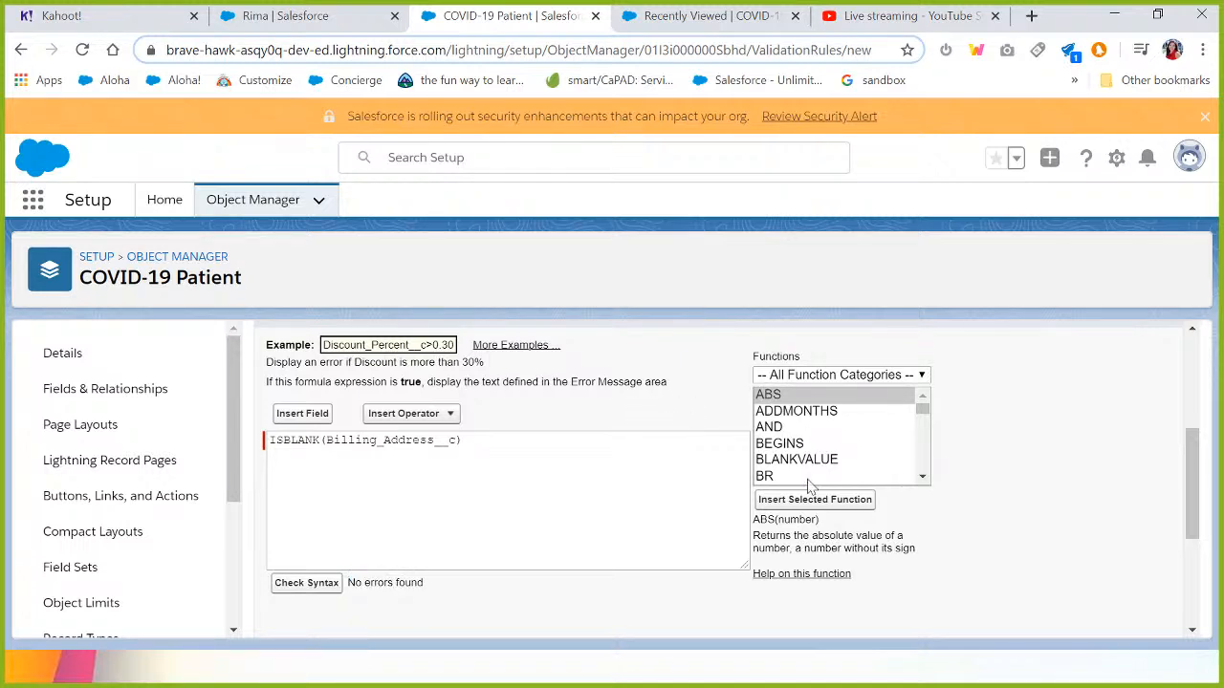
{"action": "left_click", "coordinate": [779, 427]}
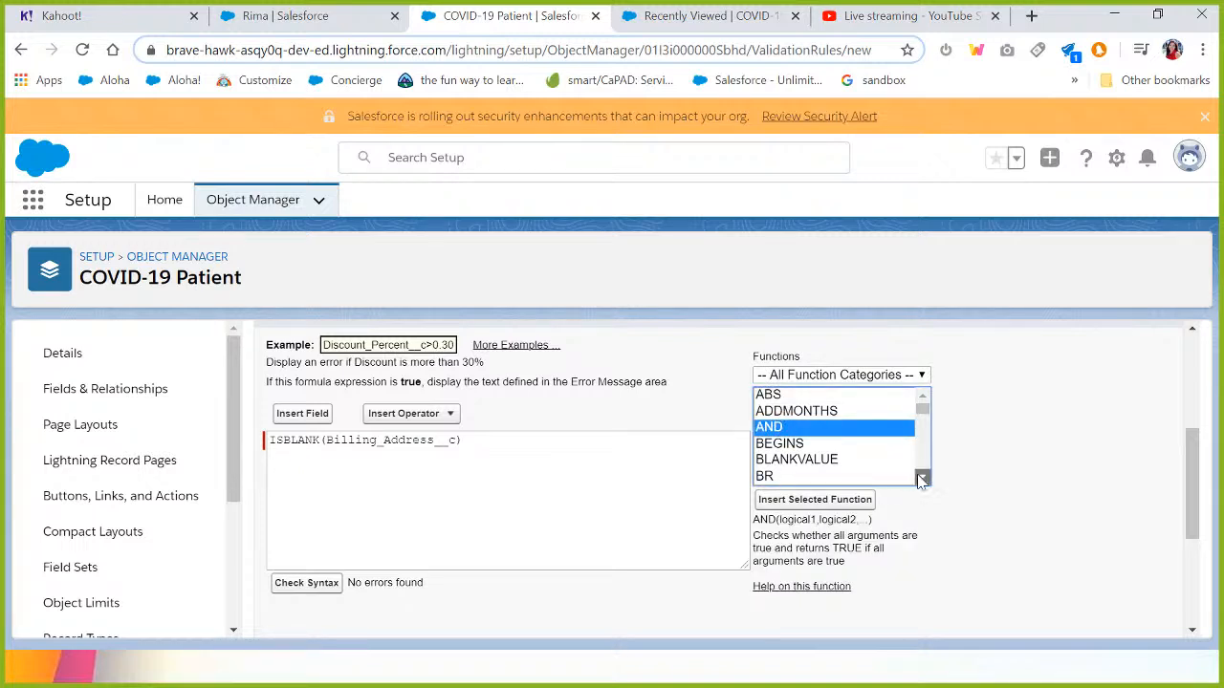
{"action": "scroll", "coordinate": [921, 479], "scroll_direction": "down", "scroll_amount": 4}
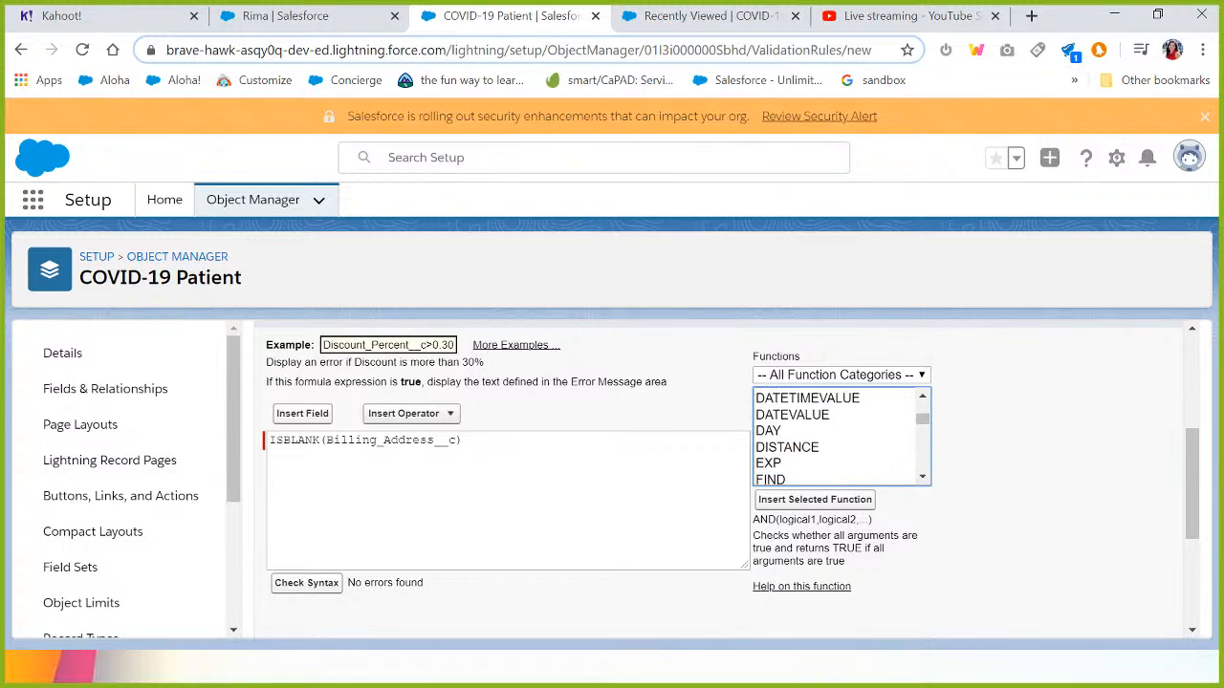
{"action": "left_click_drag", "start_coordinate": [775, 519], "coordinate": [866, 572]}
{"action": "left_click", "coordinate": [865, 572]}
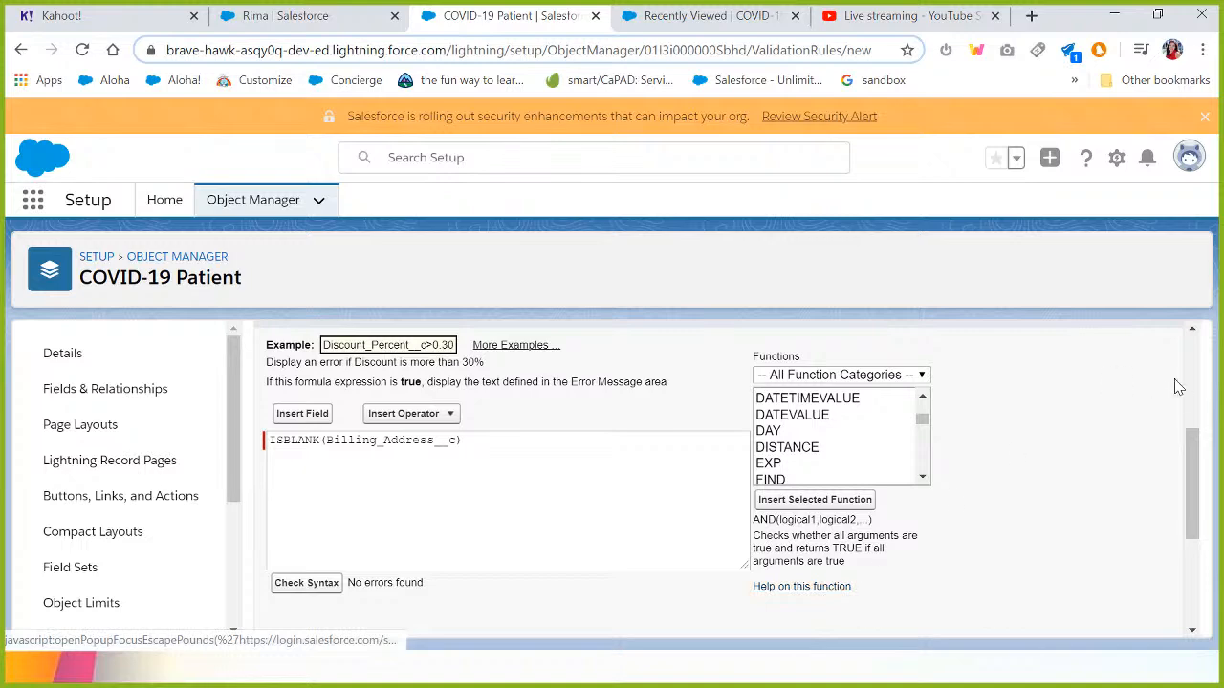
{"action": "left_click_drag", "start_coordinate": [1192, 440], "coordinate": [1207, 543]}
{"action": "left_click", "coordinate": [582, 503]}
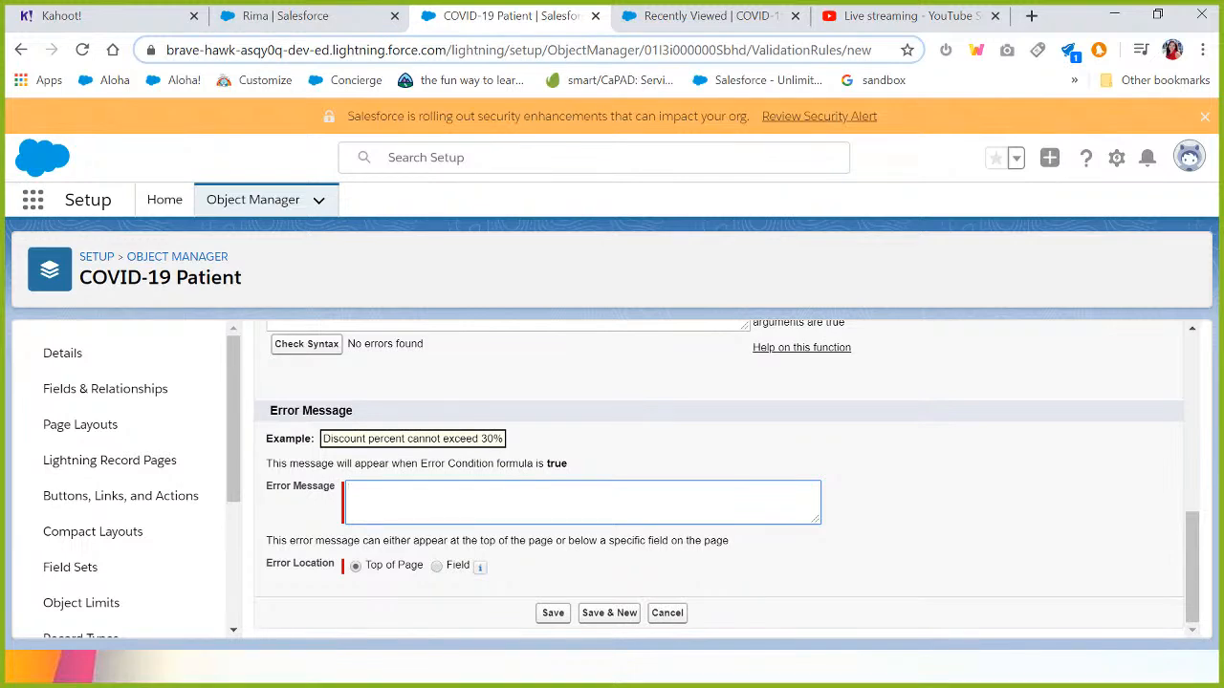
{"action": "scroll", "coordinate": [726, 478], "scroll_direction": "up", "scroll_amount": 3}
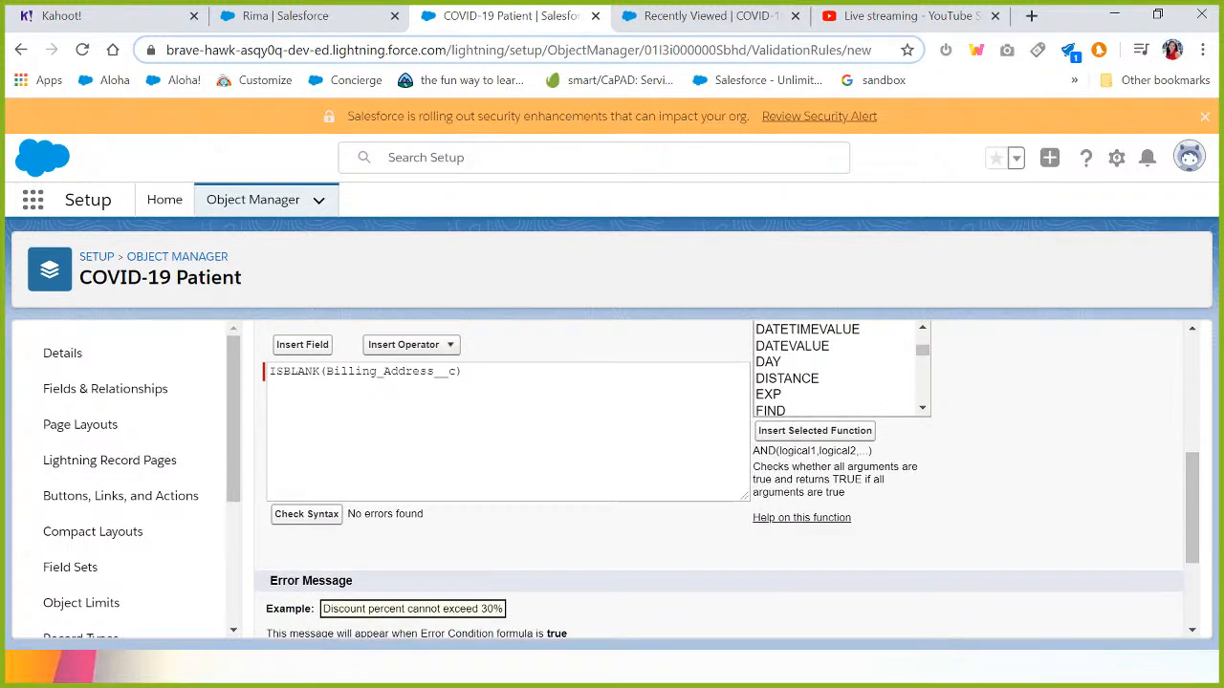
{"action": "triple_click", "coordinate": [338, 371]}
{"action": "double_click", "coordinate": [295, 371]}
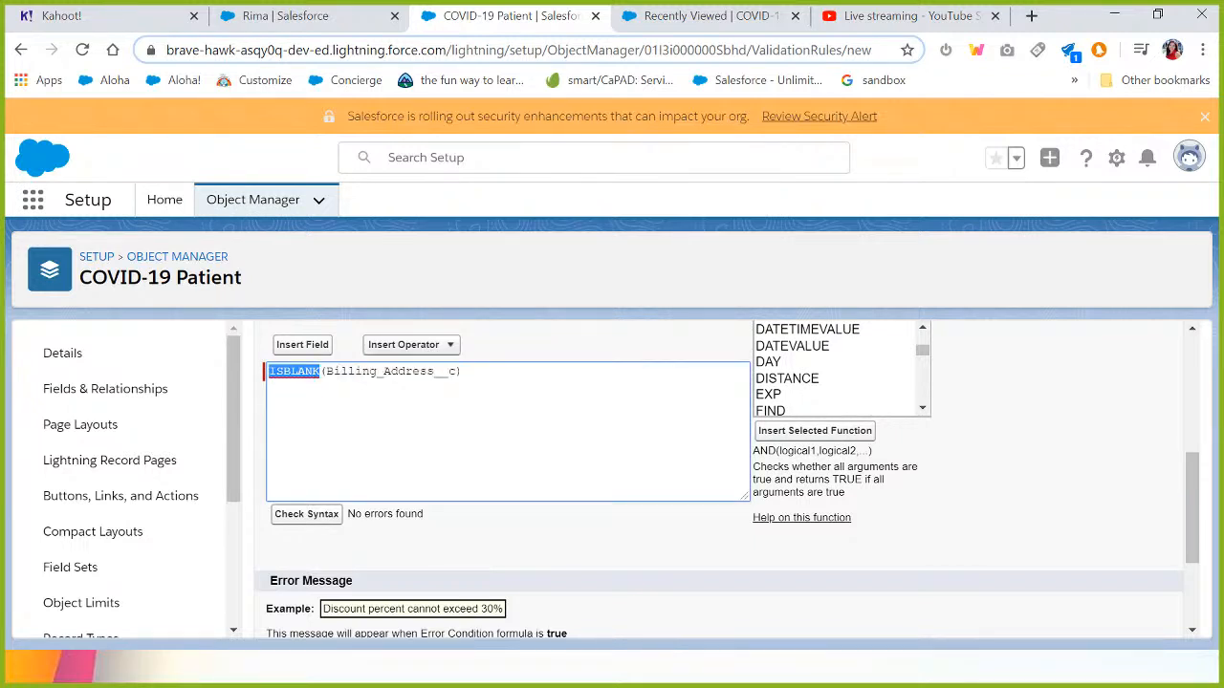
{"action": "double_click", "coordinate": [368, 371]}
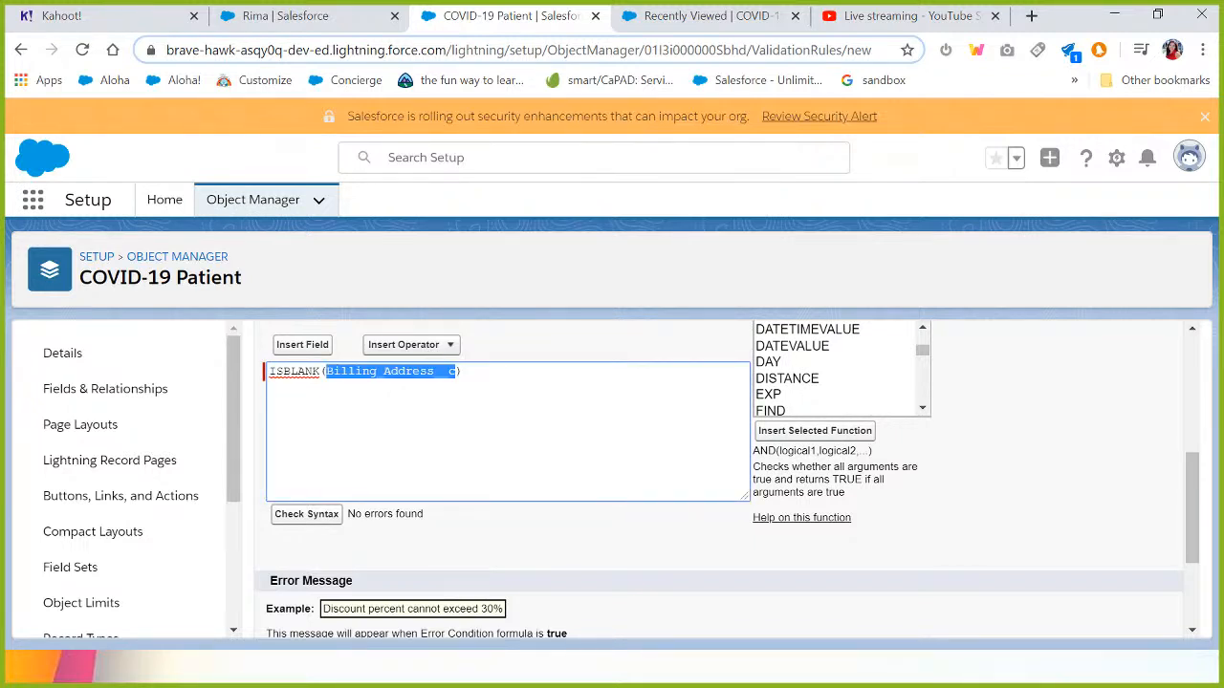
{"action": "triple_click", "coordinate": [368, 371]}
- Save the validation rule with the error message "BIlling address should not be blank" located at the Billing Address field
{"action": "left_click_drag", "start_coordinate": [1194, 483], "coordinate": [1193, 602]}
{"action": "left_click", "coordinate": [612, 502]}
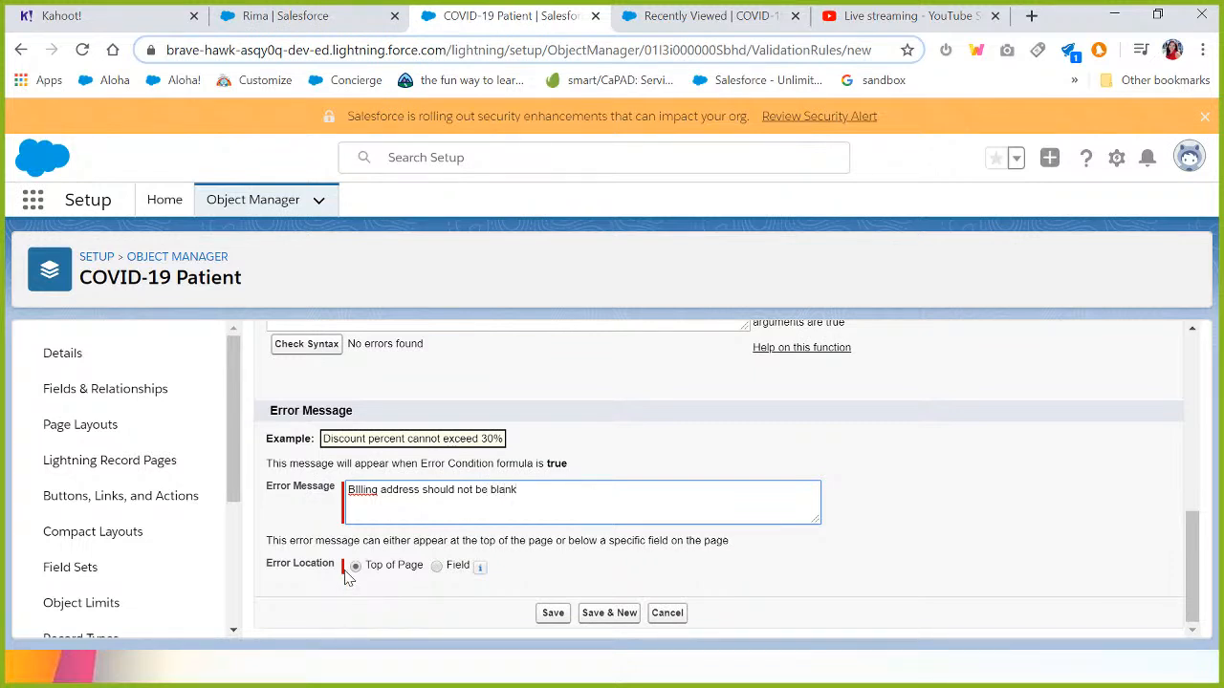
{"action": "left_click", "coordinate": [436, 566]}
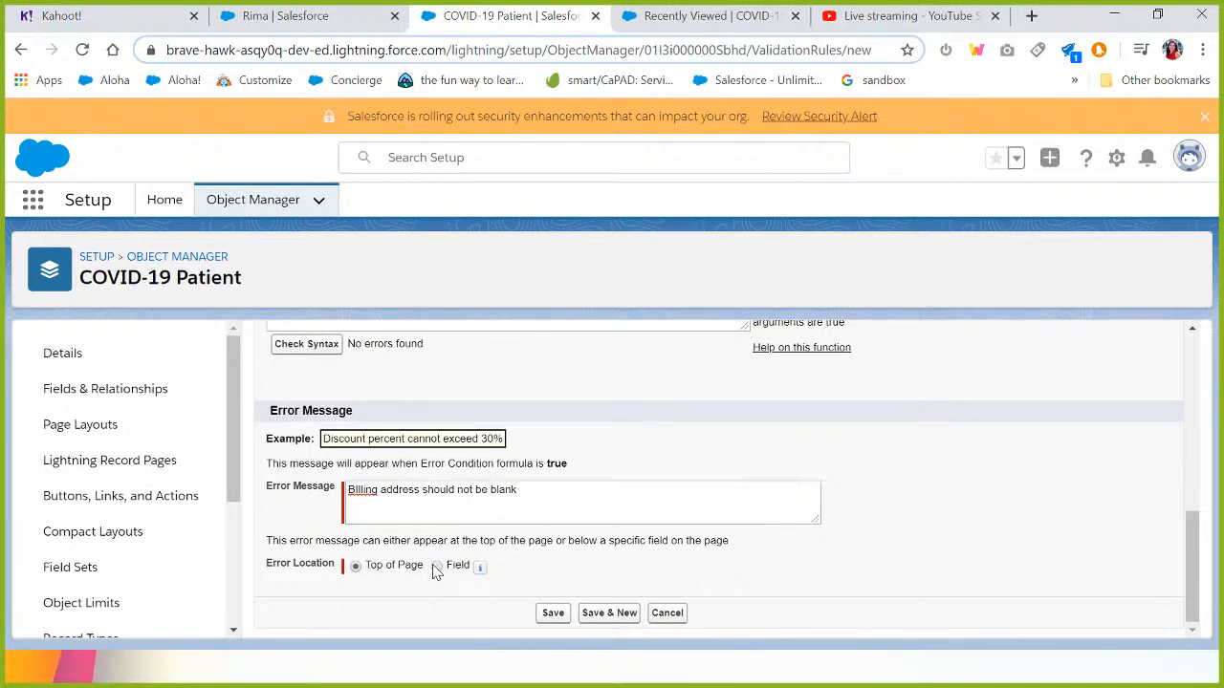
{"action": "left_click", "coordinate": [510, 569]}
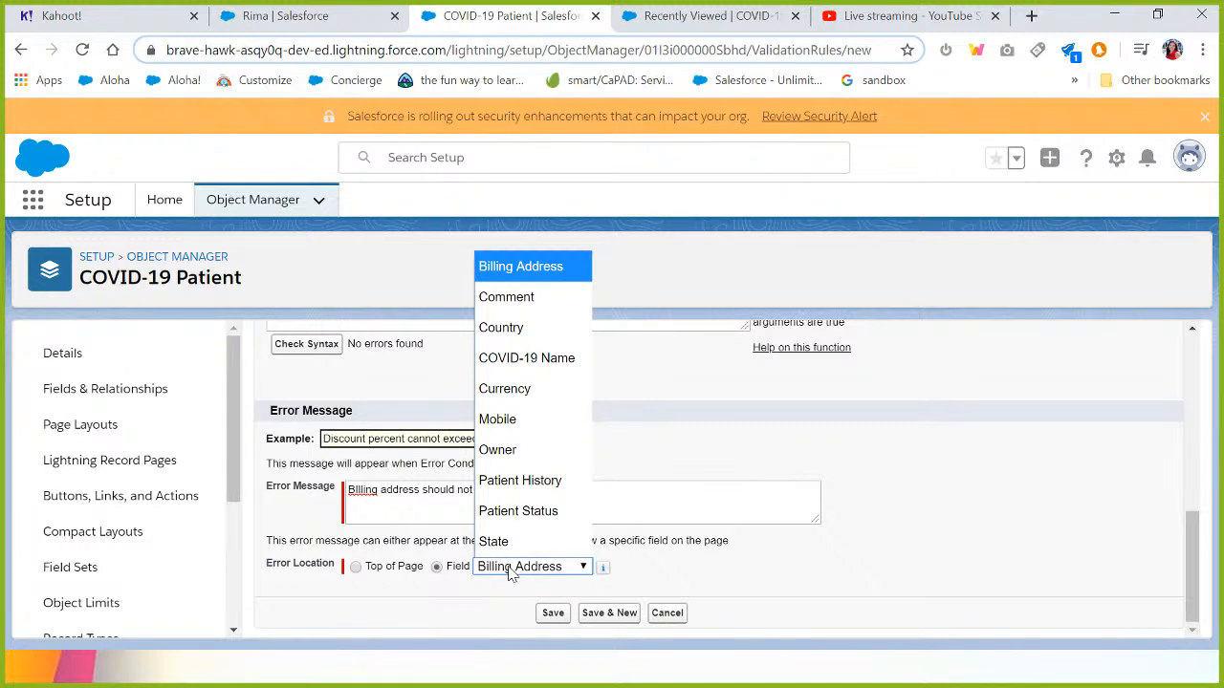
{"action": "left_click", "coordinate": [507, 566]}
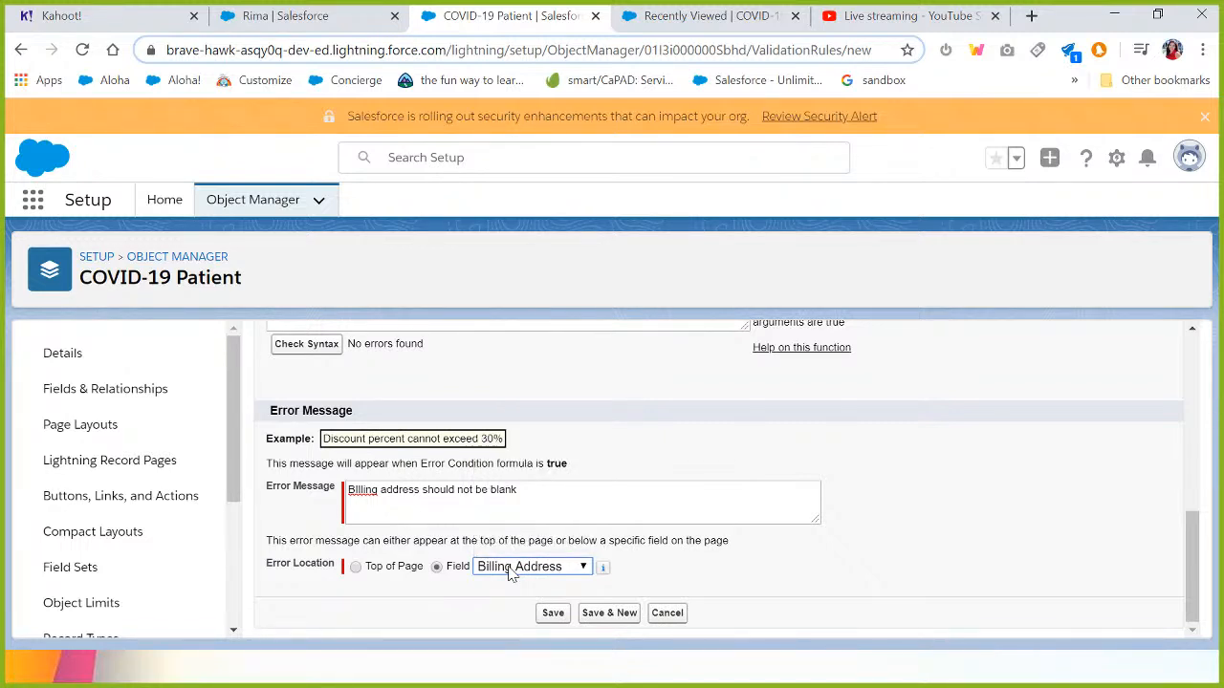
{"action": "left_click", "coordinate": [553, 613]}
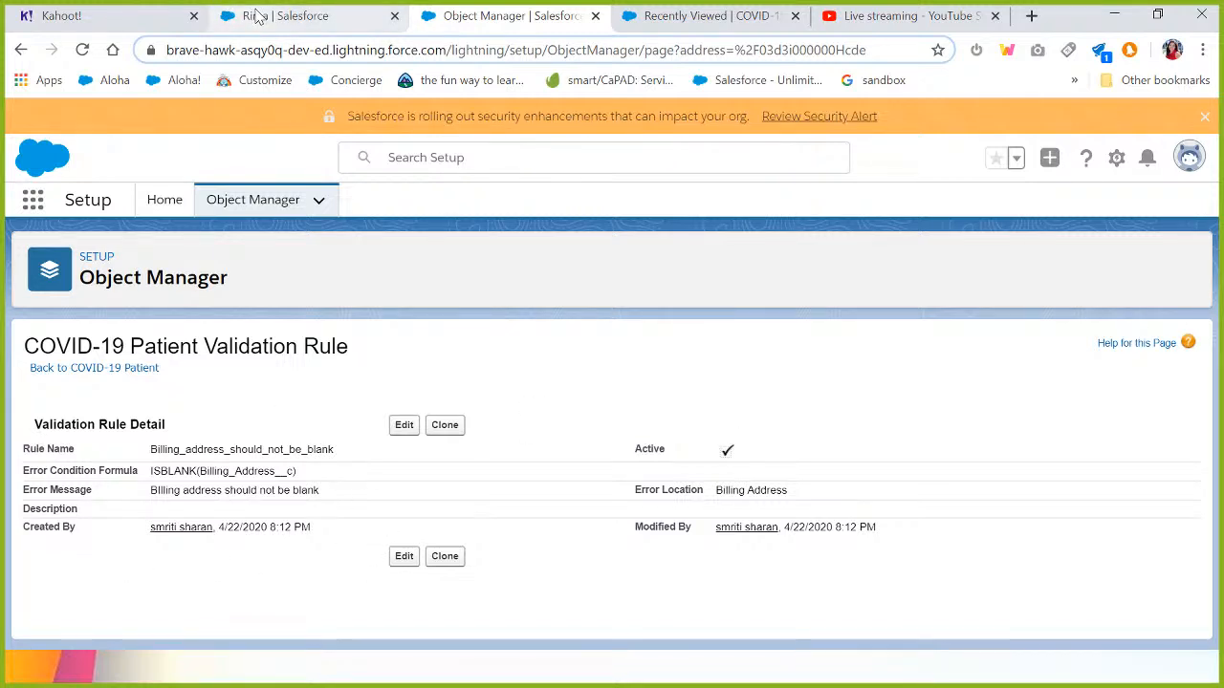
- Reload the existing patient's page and start a new record from the COVID-19 Patients list, entering the patient's name
{"action": "left_click", "coordinate": [258, 16]}
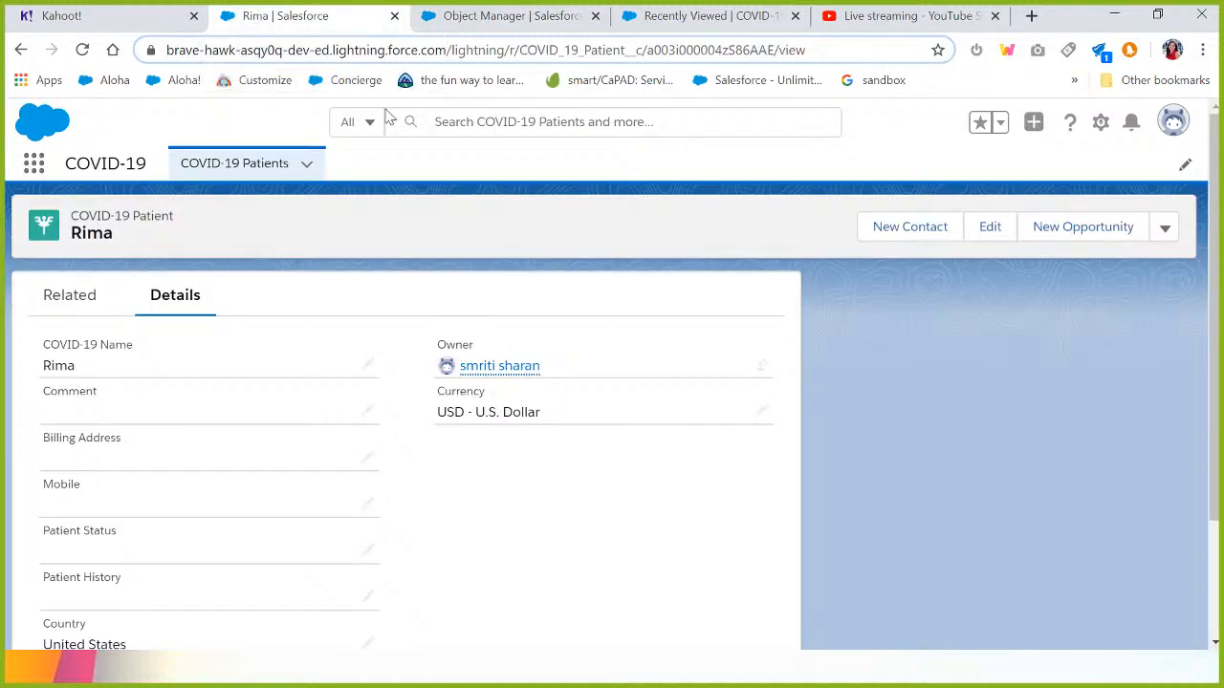
{"action": "left_click", "coordinate": [563, 54]}
{"action": "key", "text": "Return"}
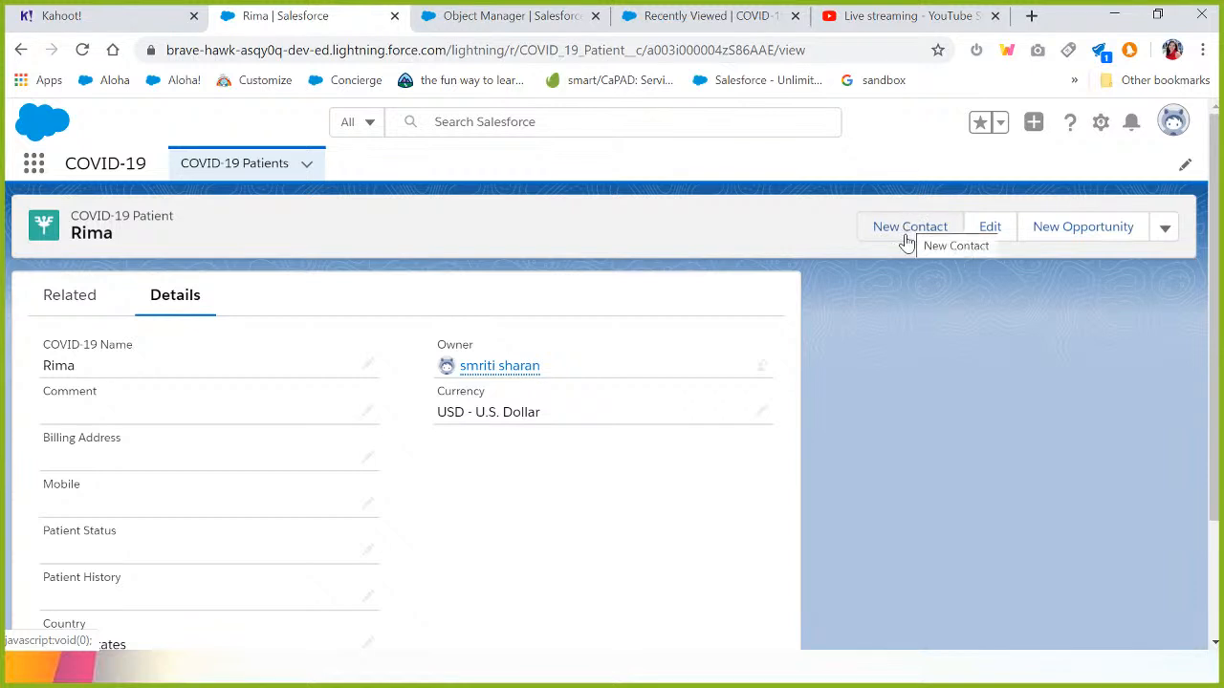
{"action": "left_click", "coordinate": [255, 179]}
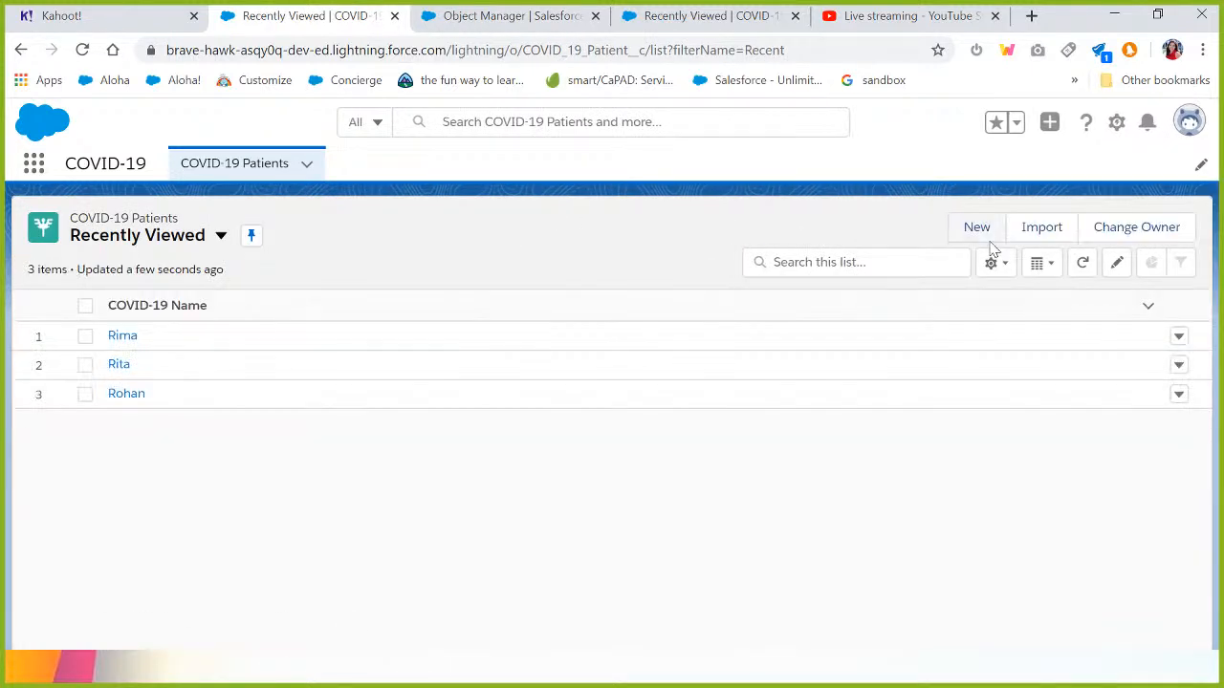
{"action": "left_click", "coordinate": [975, 225]}
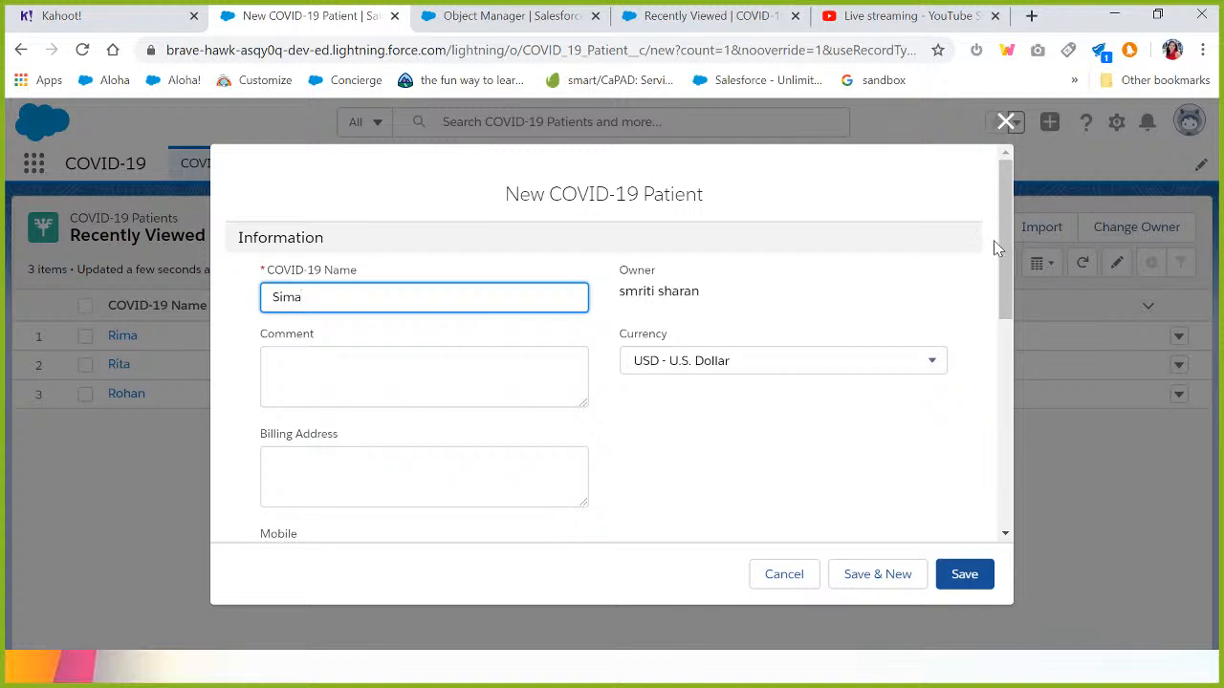
- Test the validation rule by saving the new patient with Billing Address blank, and examine the error messages on the form
{"action": "left_click_drag", "start_coordinate": [999, 244], "coordinate": [1009, 330]}
{"action": "left_click", "coordinate": [483, 277]}
{"action": "left_click", "coordinate": [689, 296]}
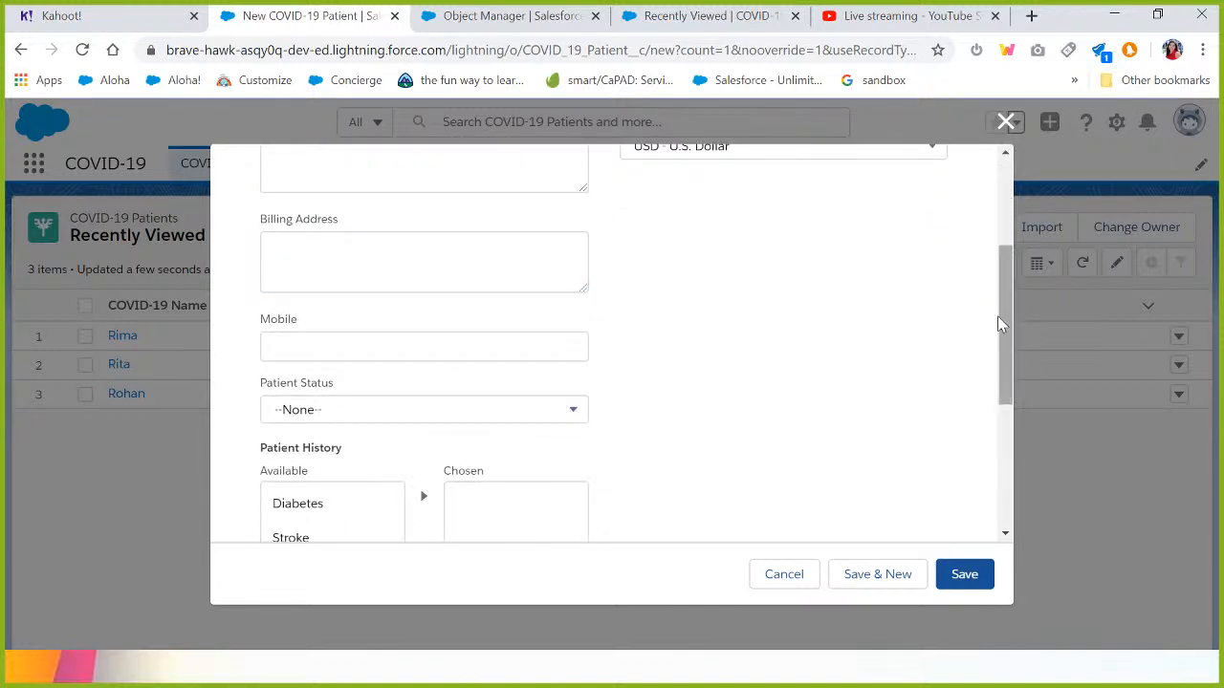
{"action": "left_click_drag", "start_coordinate": [1003, 308], "coordinate": [992, 192]}
{"action": "left_click_drag", "start_coordinate": [1008, 278], "coordinate": [1014, 447]}
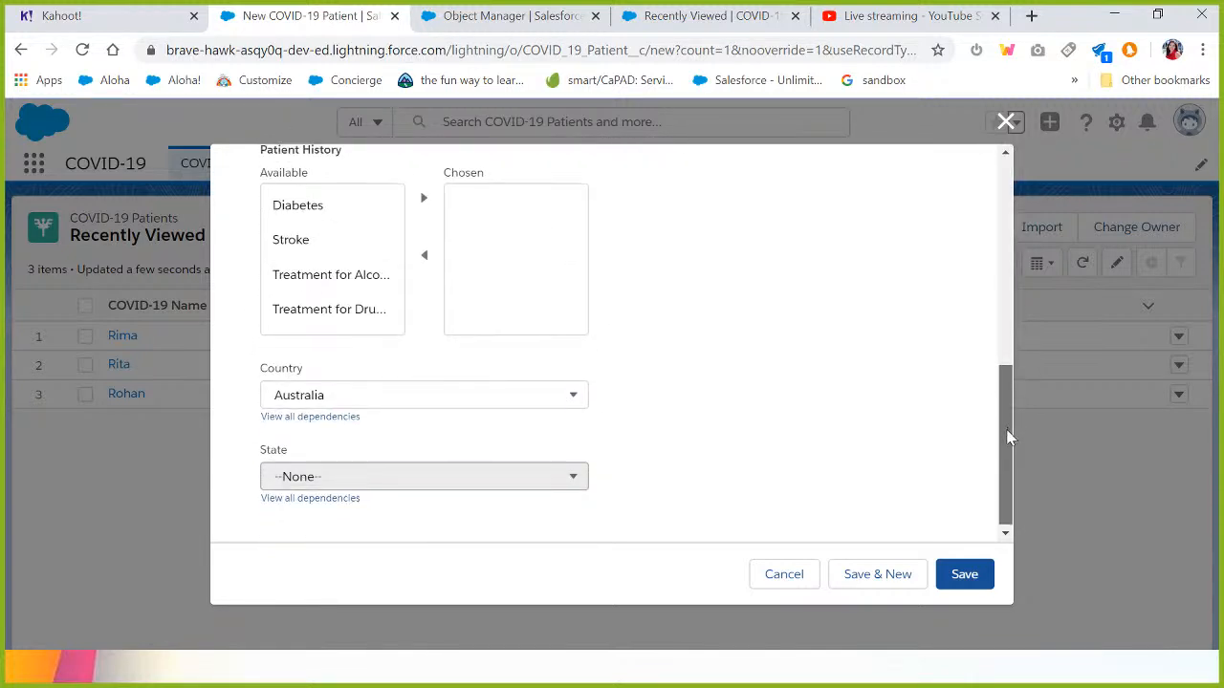
{"action": "left_click", "coordinate": [979, 570]}
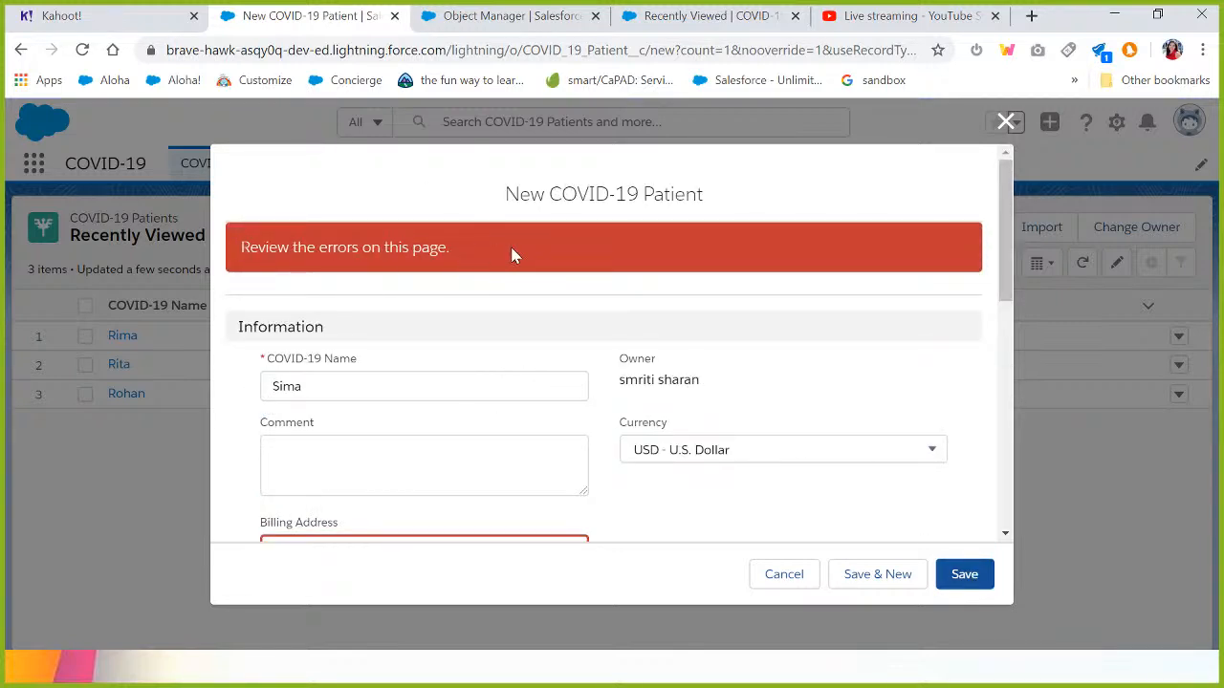
{"action": "left_click_drag", "start_coordinate": [1004, 240], "coordinate": [1016, 311]}
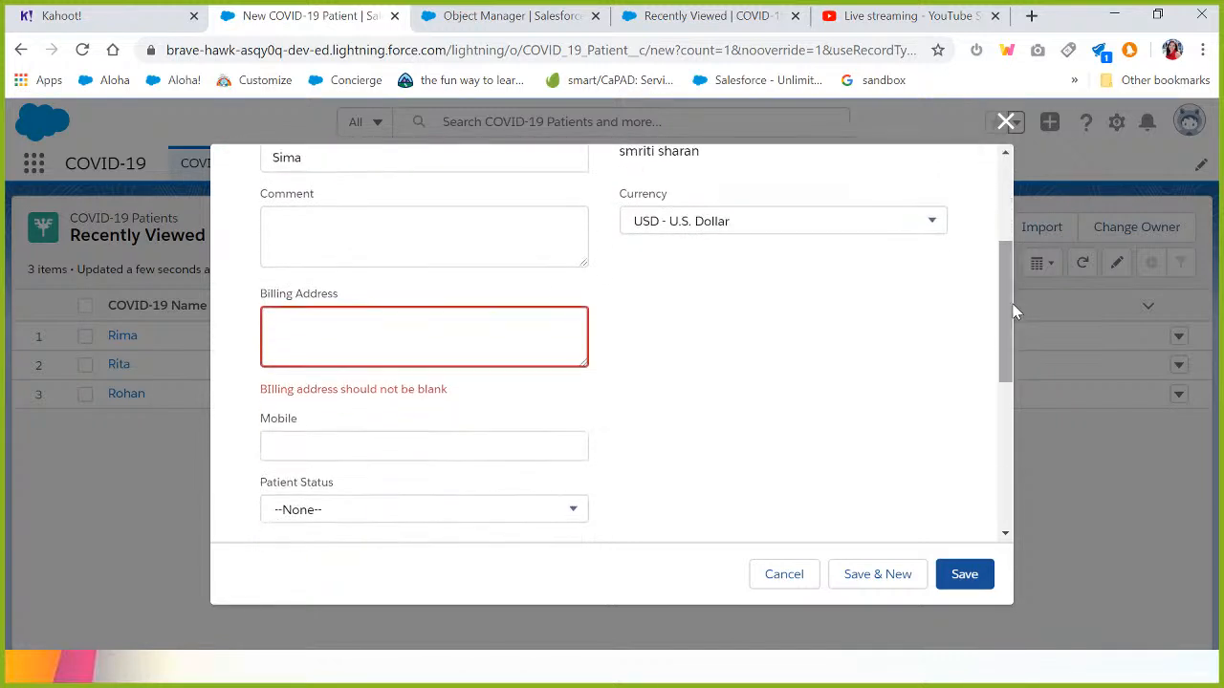
{"action": "triple_click", "coordinate": [390, 389]}
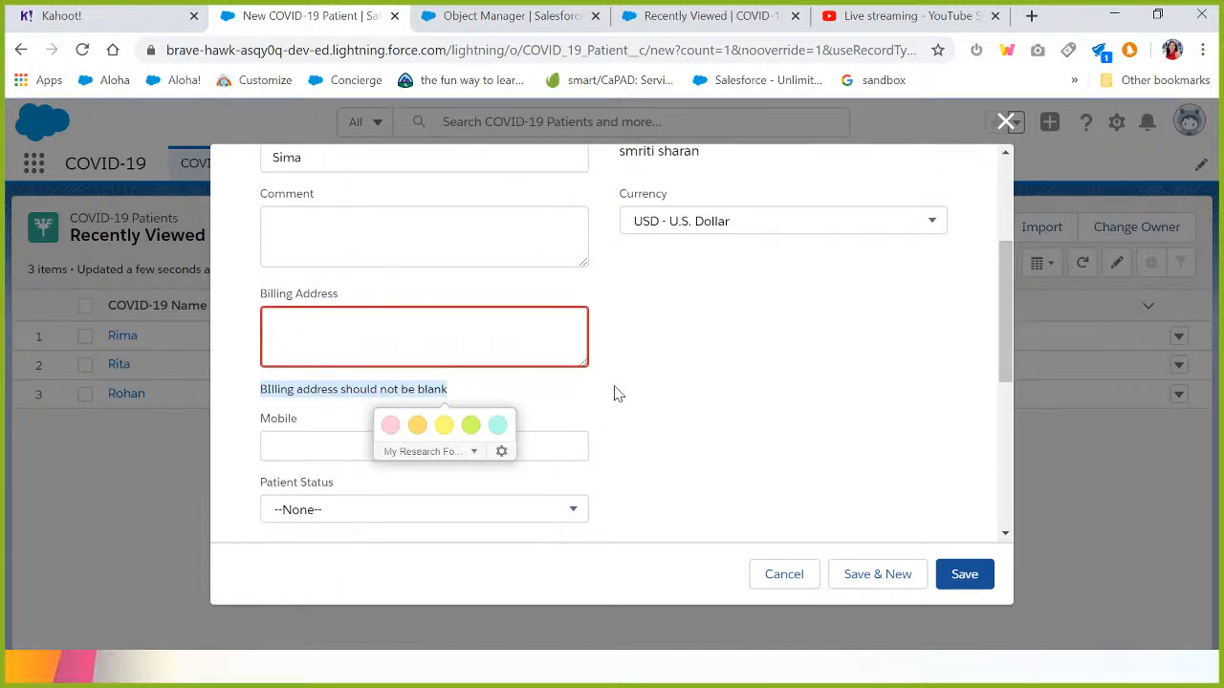
{"action": "left_click", "coordinate": [955, 361]}
{"action": "left_click_drag", "start_coordinate": [1007, 350], "coordinate": [998, 247]}
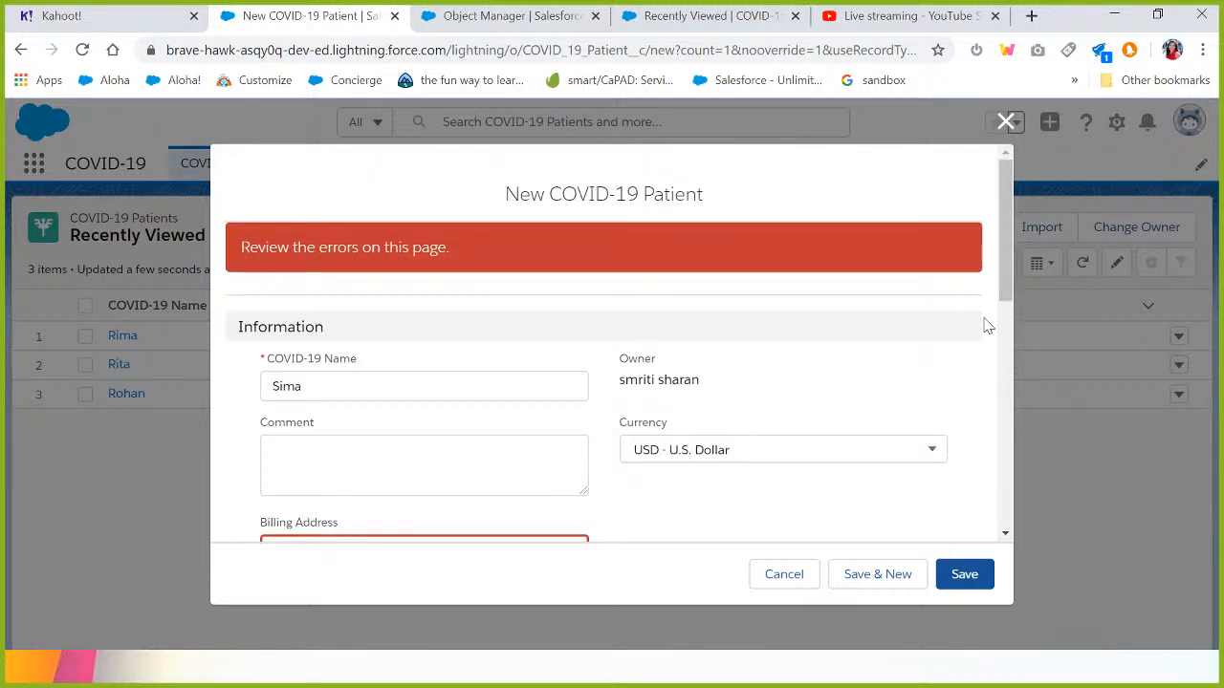
- Enter "New York" as the new patient's Billing Address and save the record
{"action": "scroll", "coordinate": [1007, 342], "scroll_direction": "down", "scroll_amount": 2}
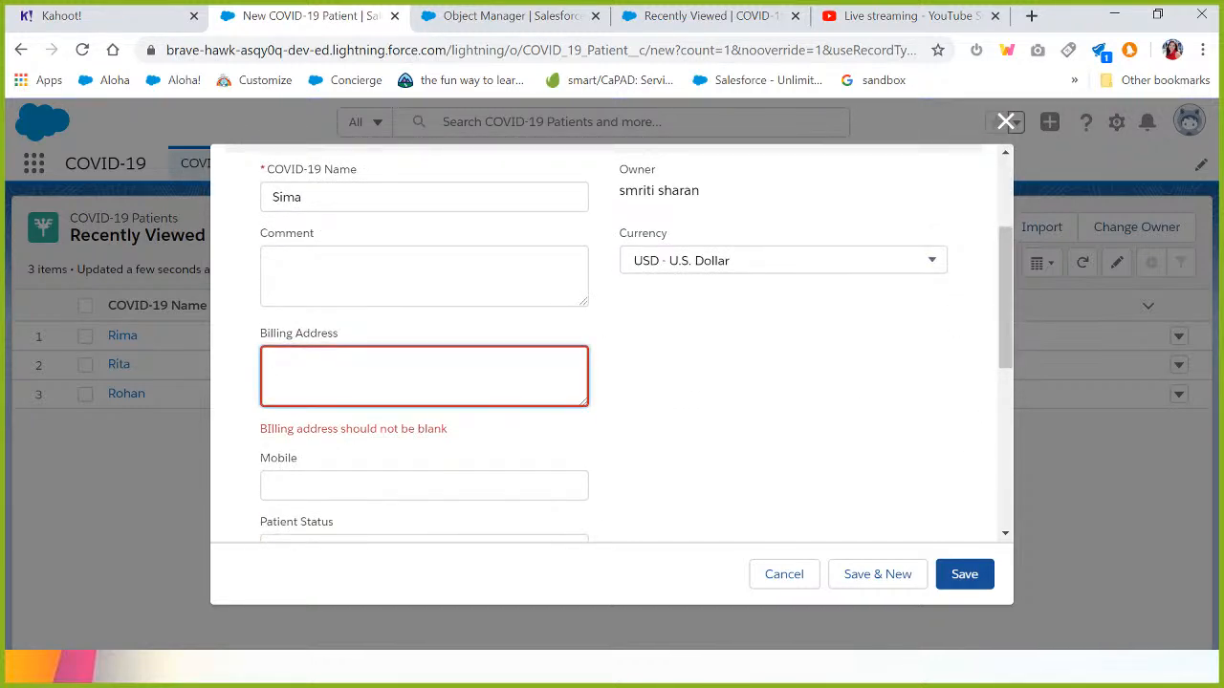
{"action": "type", "text": "New York"}
{"action": "left_click", "coordinate": [958, 575]}
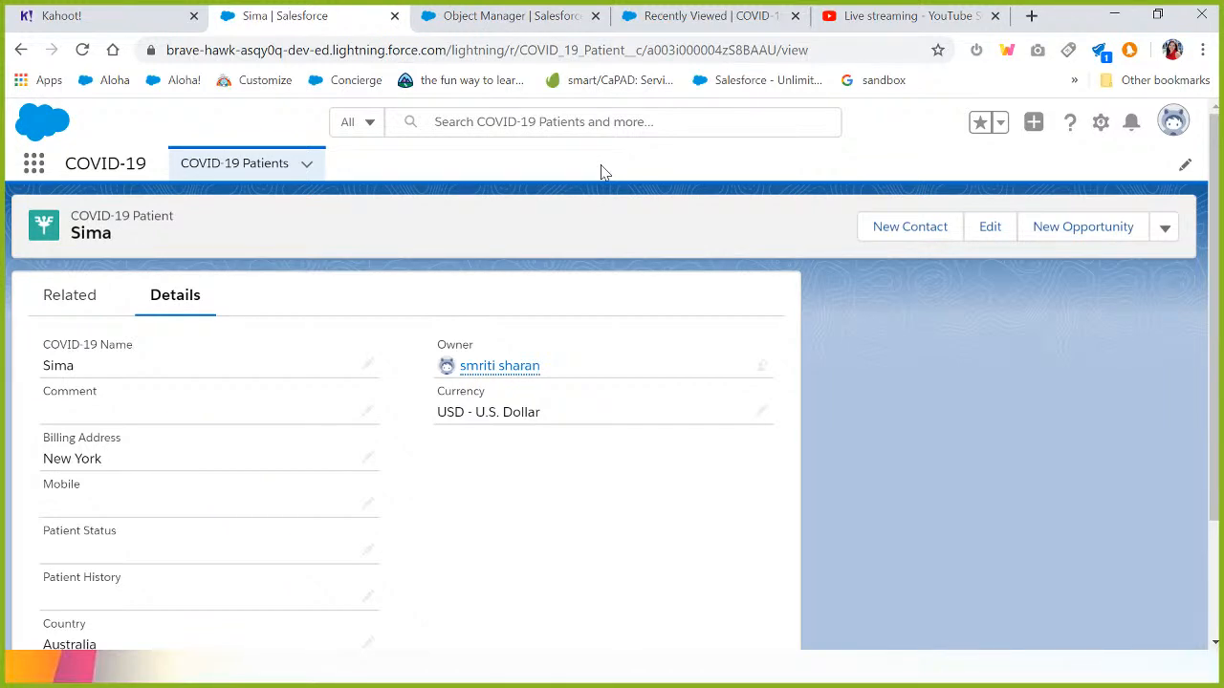
- Switch to the PowerPoint slide show, read the Demo 2 slide on the Patient Status validation rule, and return to Salesforce in Chrome
{"action": "key", "text": "alt+Tab"}
{"action": "key", "text": "alt+Tab"}
{"action": "key", "text": "alt+shift+Tab"}
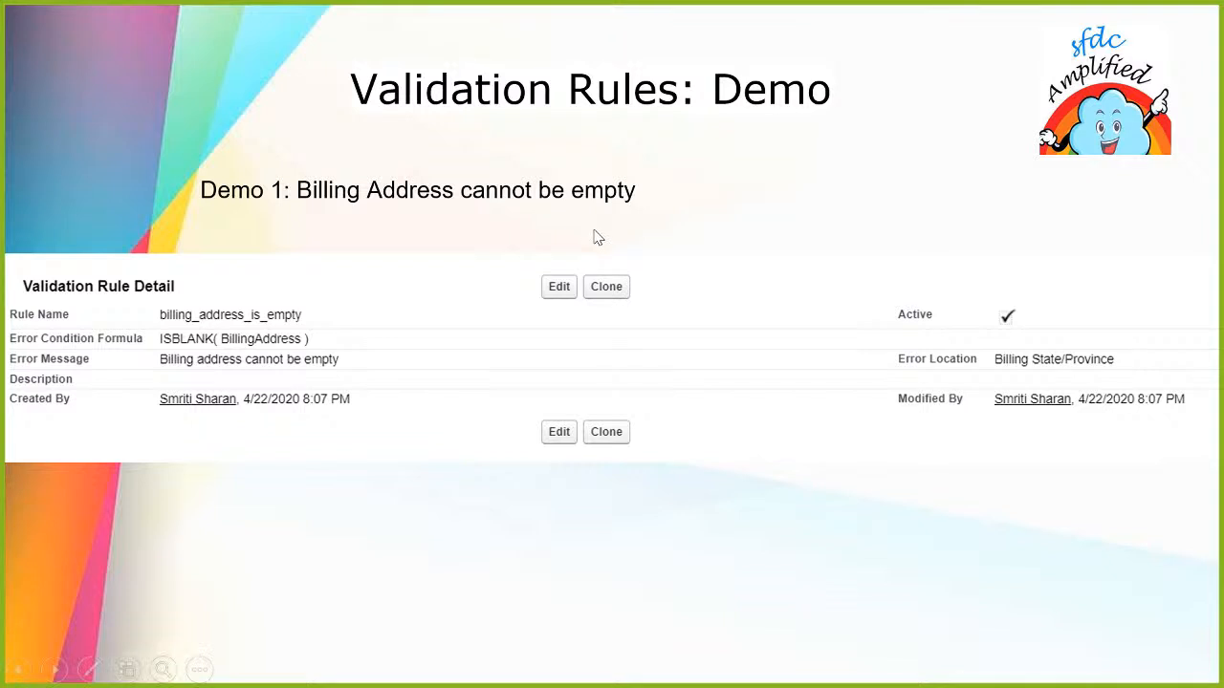
{"action": "left_click", "coordinate": [594, 231]}
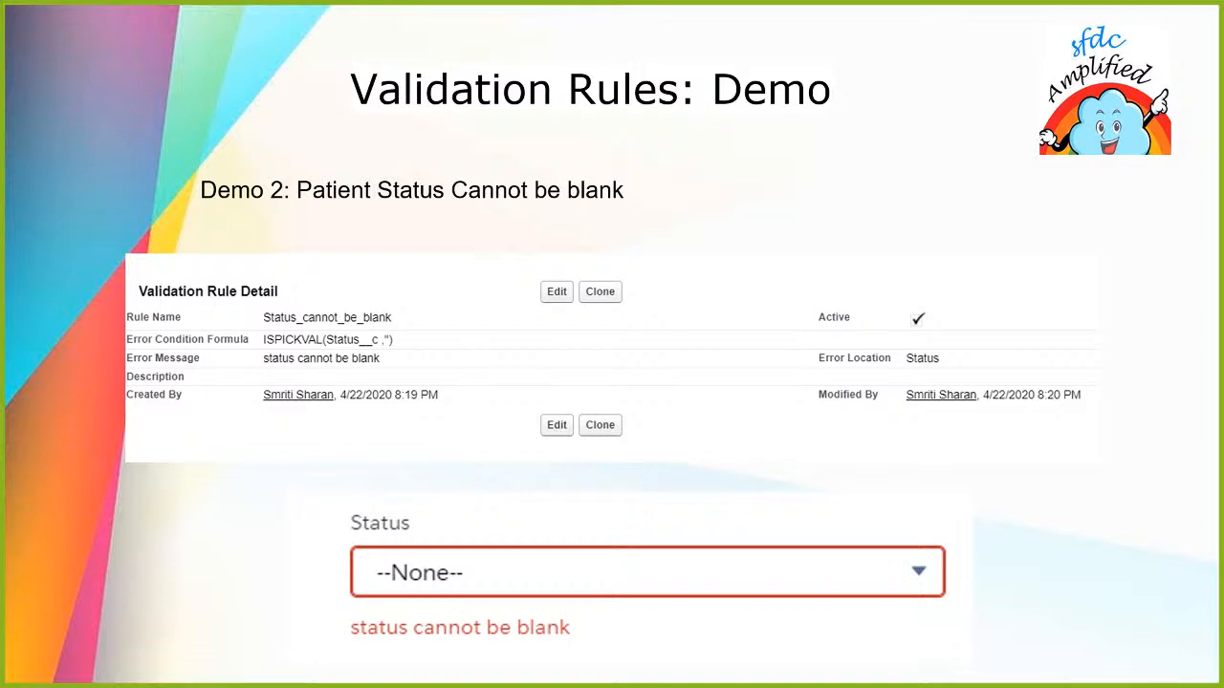
{"action": "key", "text": "alt+Tab"}
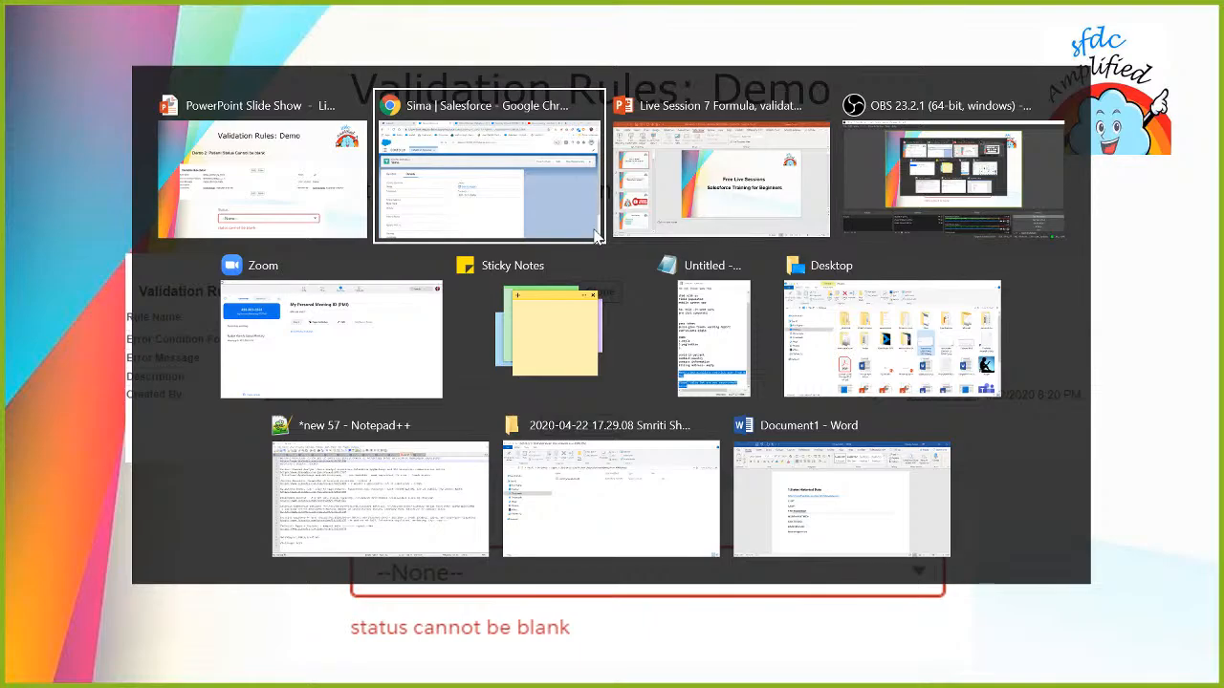
{"action": "left_click", "coordinate": [596, 236]}
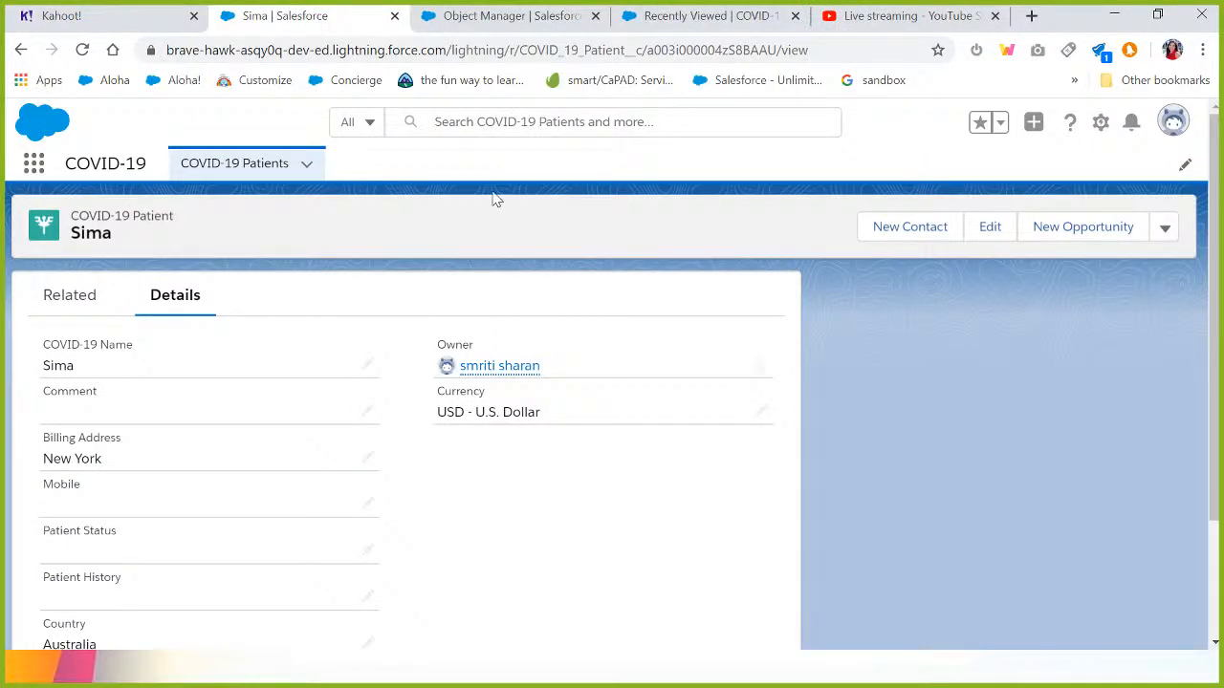
- Examine the Patient Status options and the Billing Address field on a new COVID-19 Patient form, and close it unsaved
{"action": "left_click", "coordinate": [230, 164]}
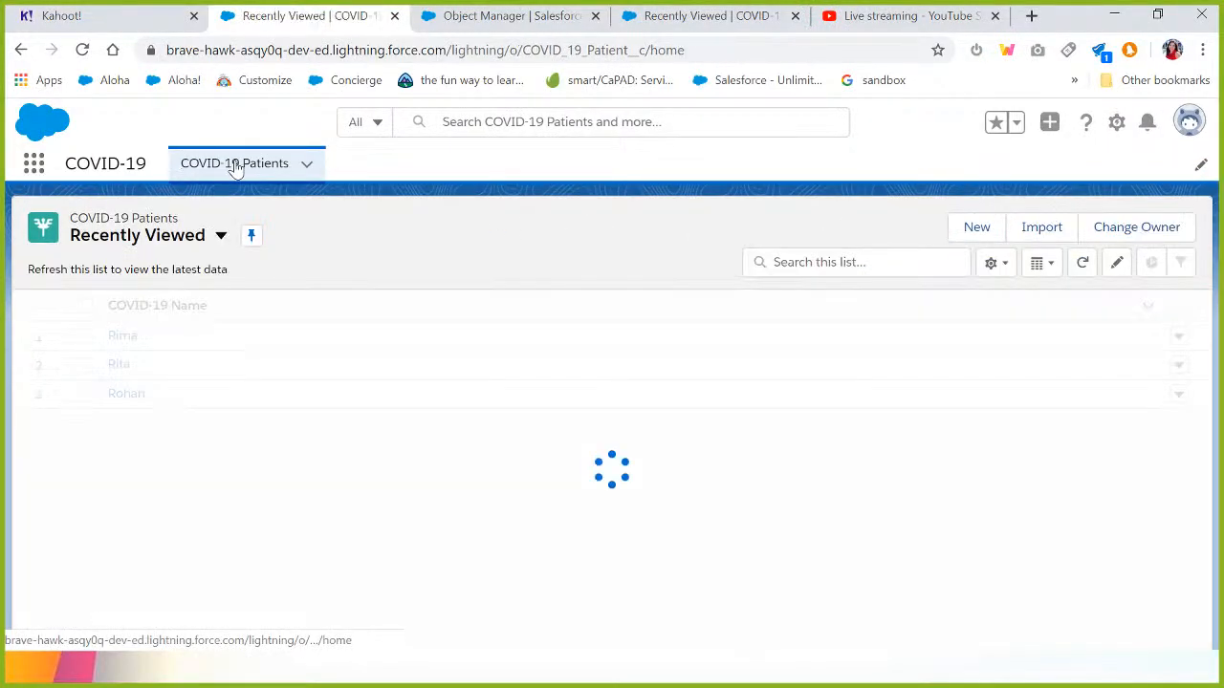
{"action": "left_click", "coordinate": [973, 234]}
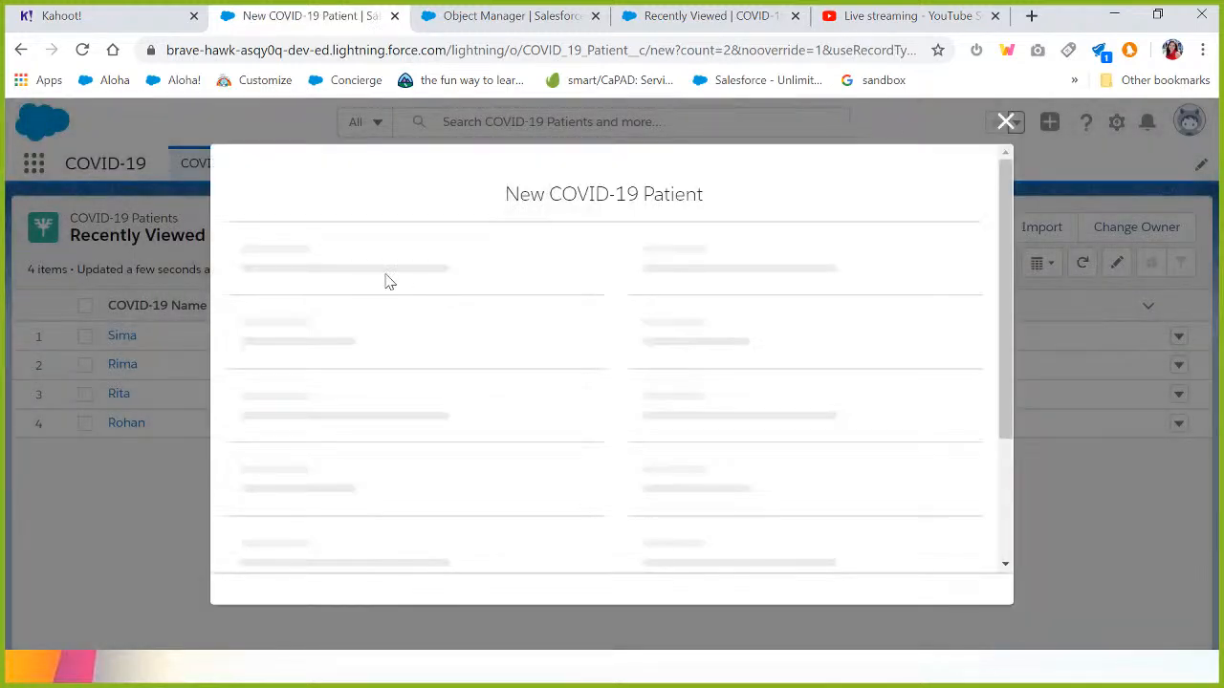
{"action": "left_click_drag", "start_coordinate": [1005, 263], "coordinate": [1042, 343]}
{"action": "left_click", "coordinate": [488, 432]}
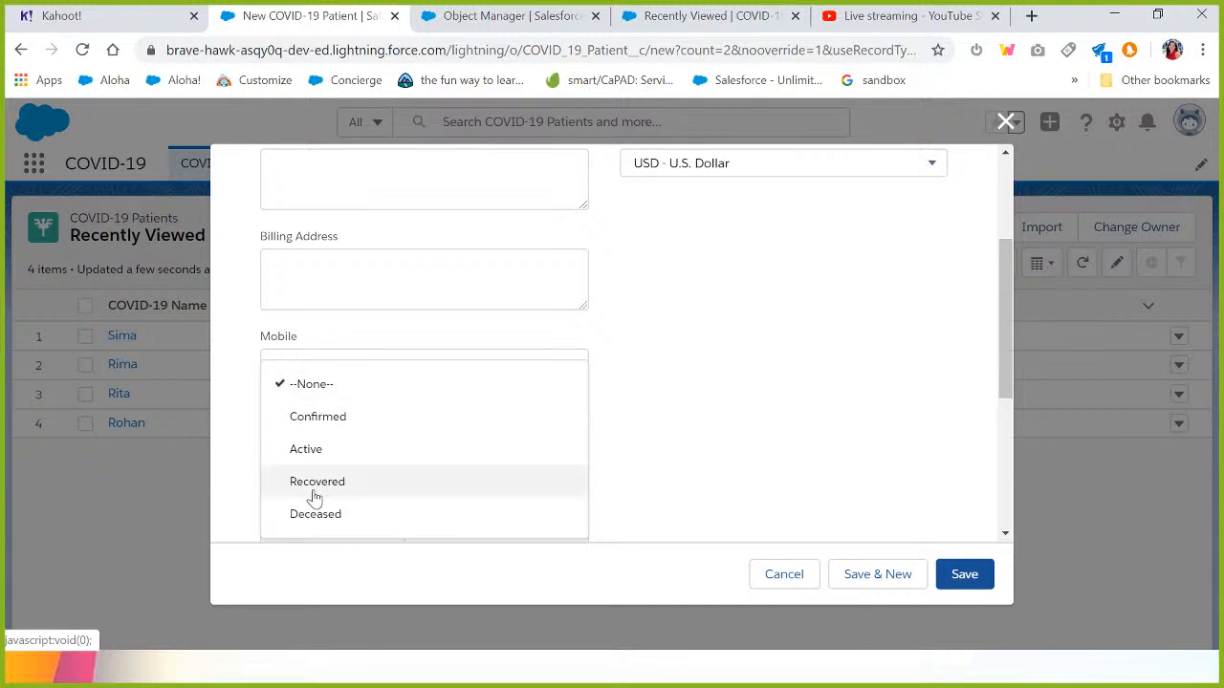
{"action": "left_click", "coordinate": [767, 409]}
{"action": "left_click_drag", "start_coordinate": [1008, 340], "coordinate": [1006, 285]}
{"action": "left_click", "coordinate": [423, 413]}
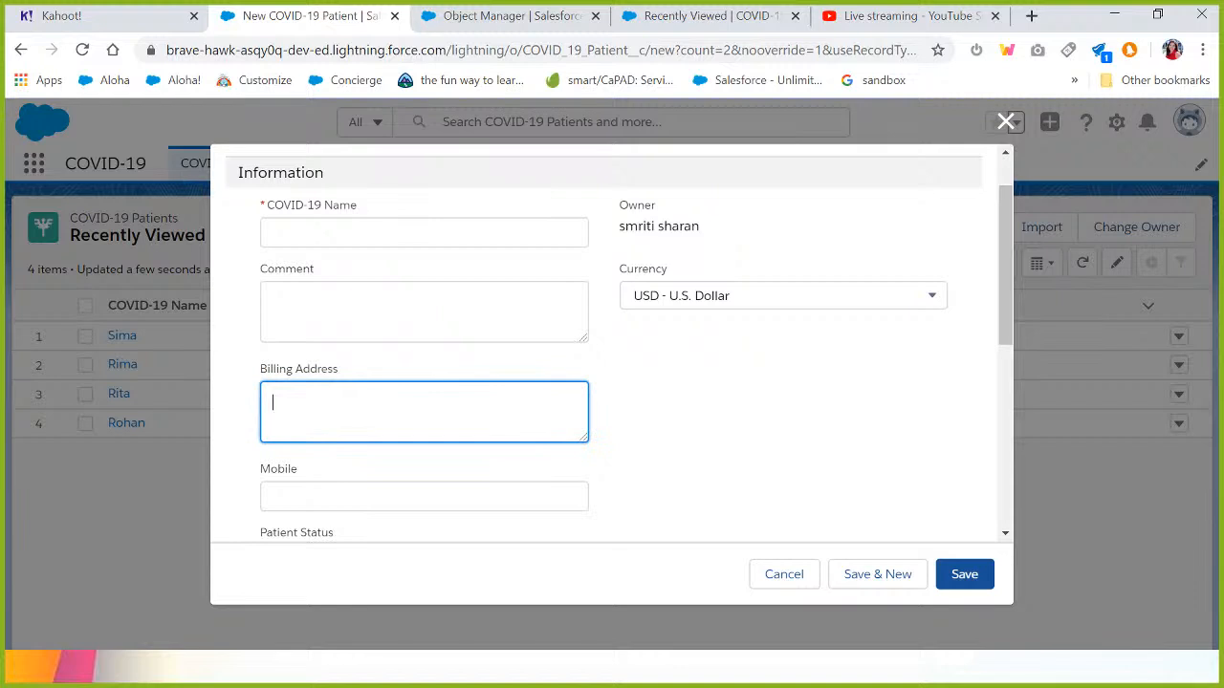
{"action": "left_click", "coordinate": [294, 377]}
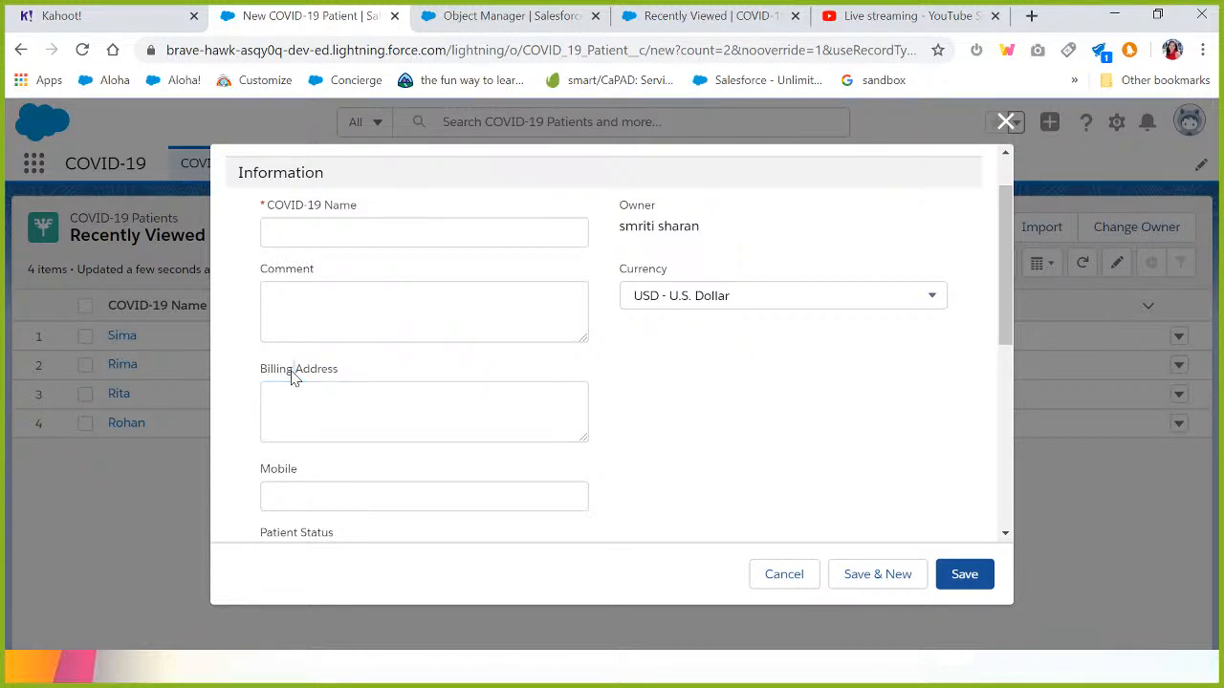
{"action": "left_click", "coordinate": [1006, 122]}
- Find the COVID-19 Patient object in Object Manager by searching for "covid" and open its validation rules
{"action": "left_click", "coordinate": [510, 17]}
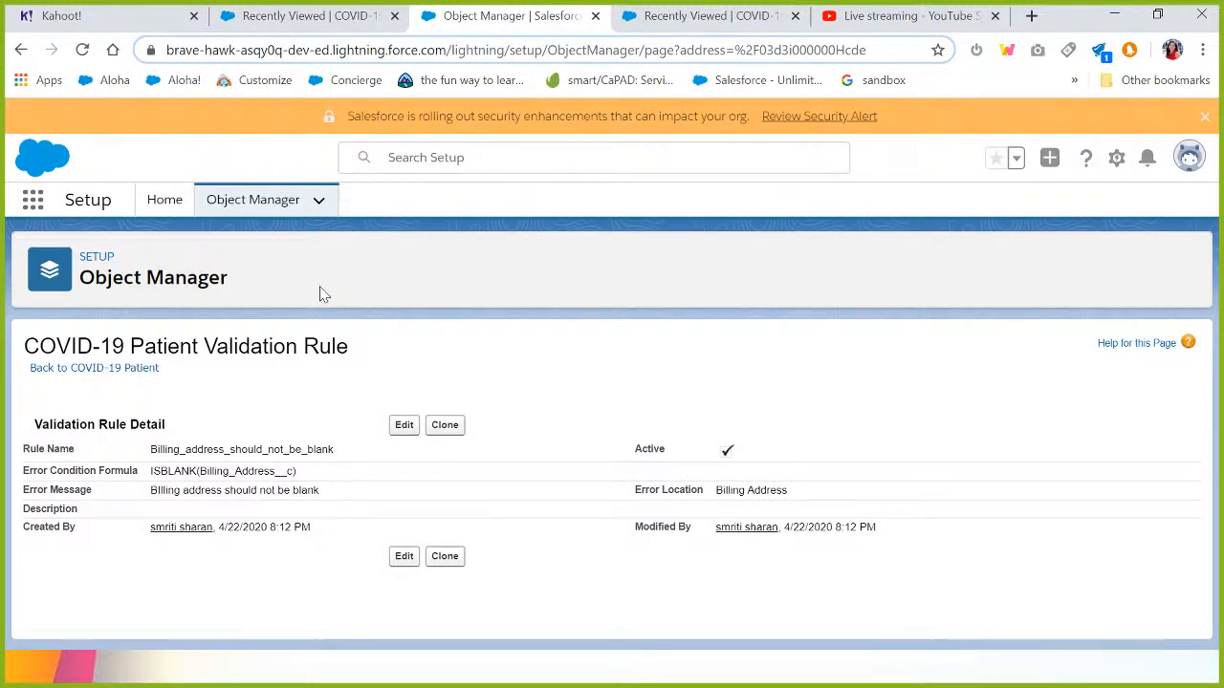
{"action": "left_click", "coordinate": [245, 205]}
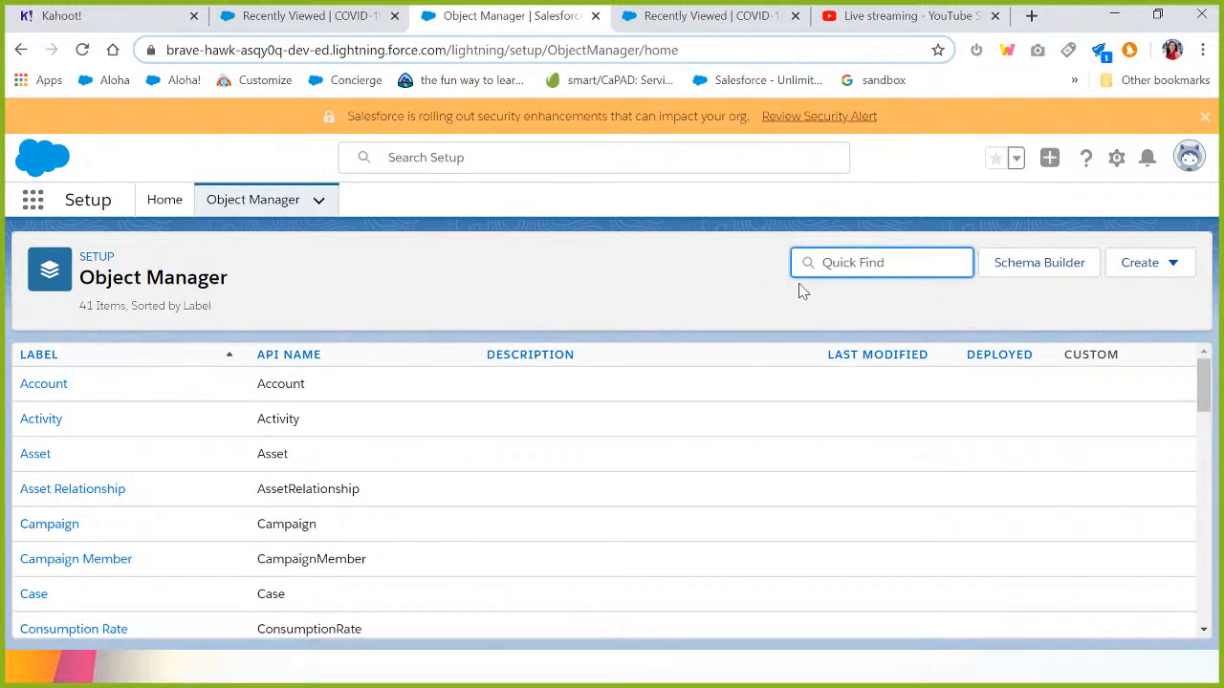
{"action": "type", "text": "covid"}
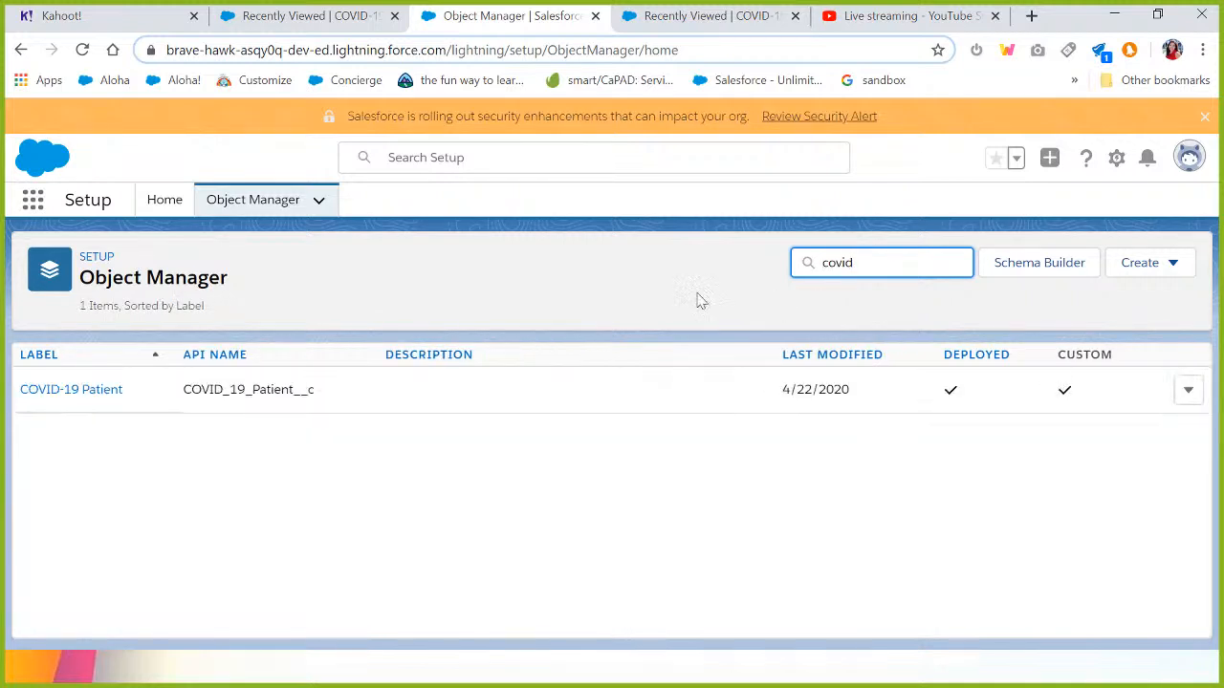
{"action": "left_click", "coordinate": [60, 394]}
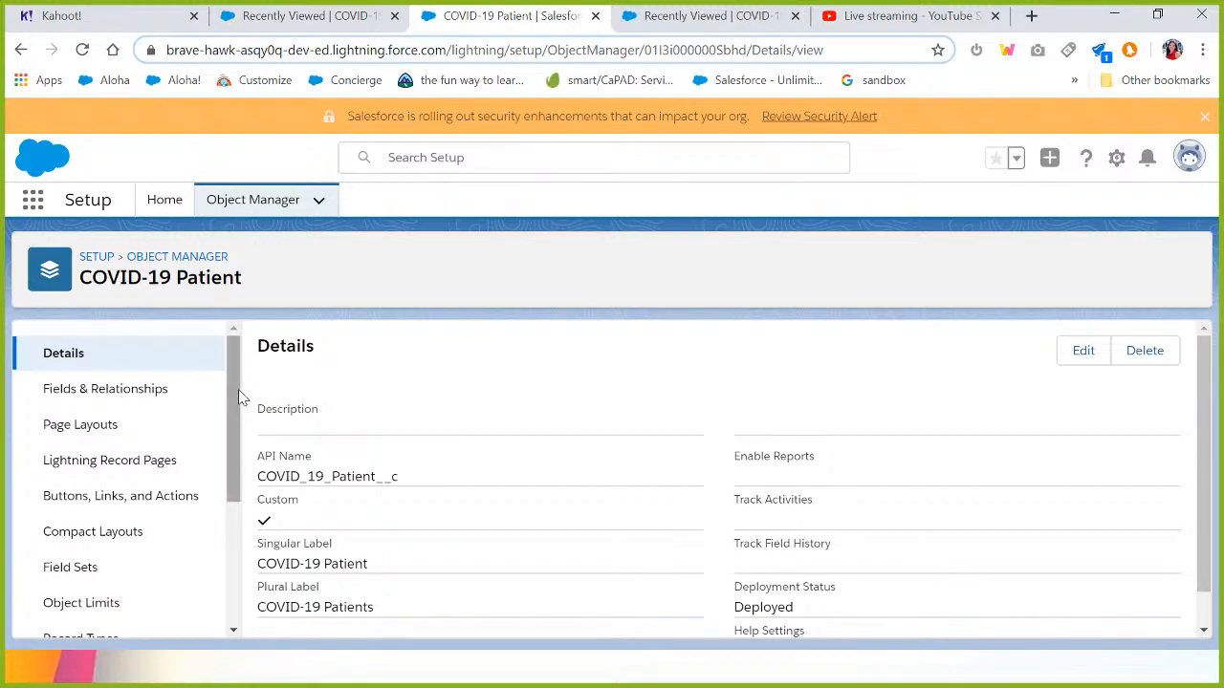
{"action": "left_click_drag", "start_coordinate": [240, 398], "coordinate": [226, 525]}
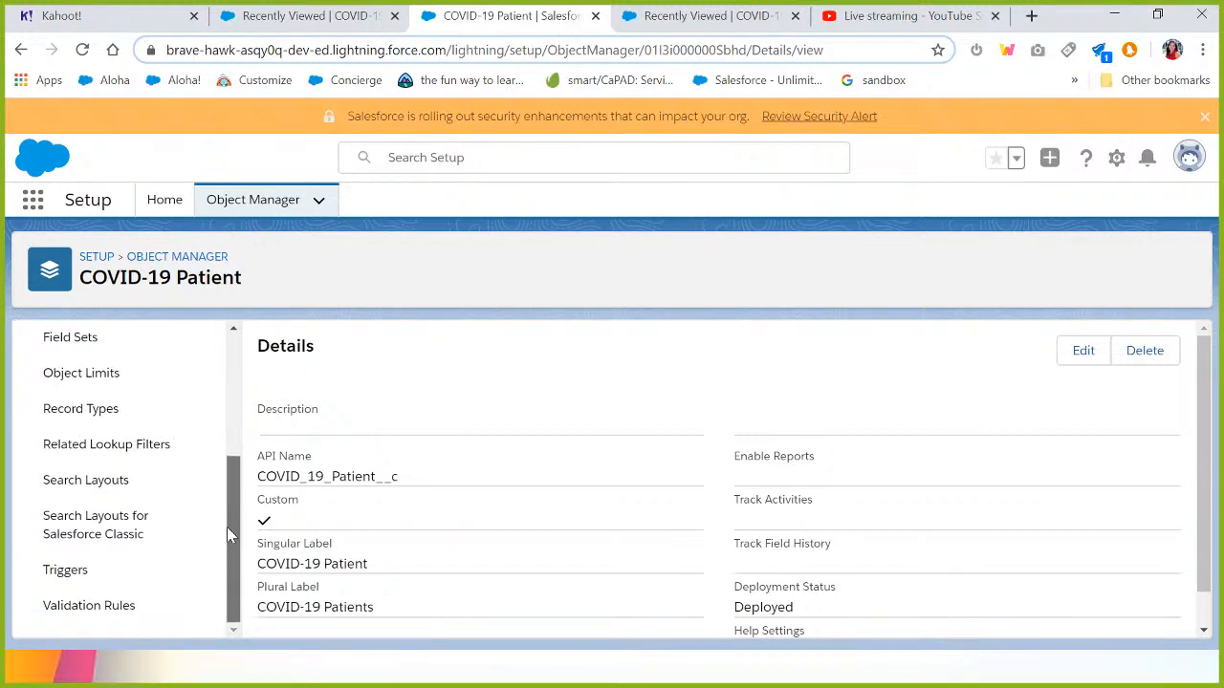
{"action": "left_click", "coordinate": [91, 609]}
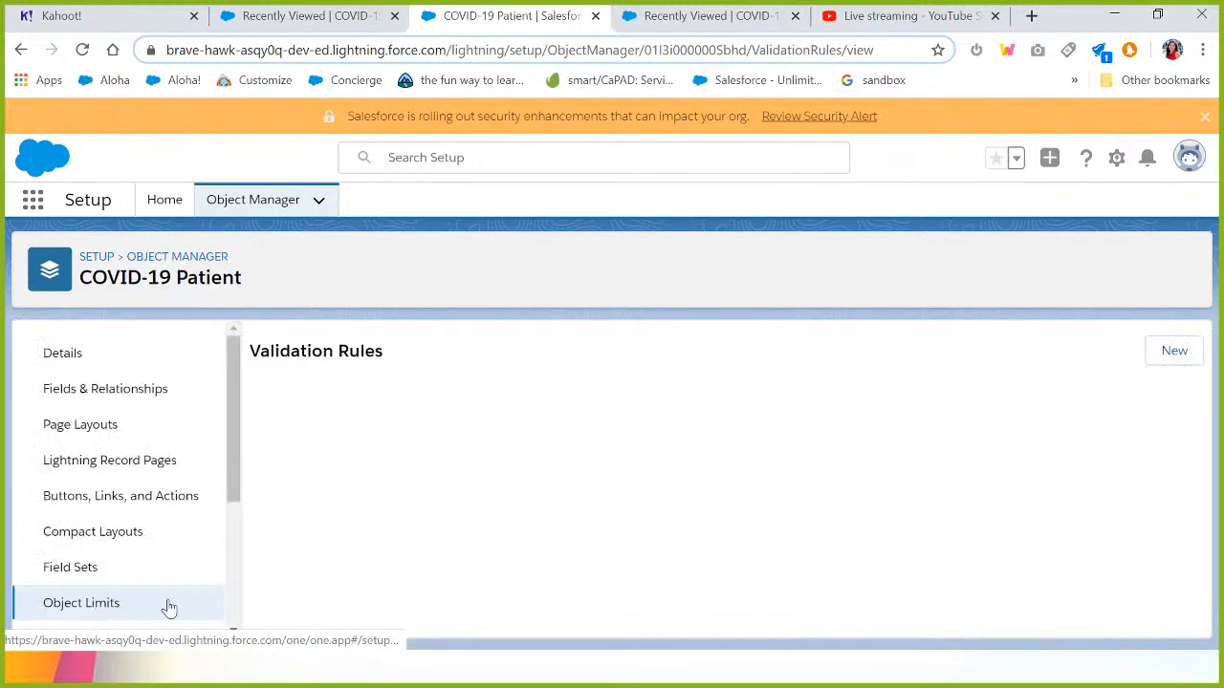
- Start a new validation rule on the object and name it Status_should_not_be_blank
{"action": "left_click", "coordinate": [1174, 352]}
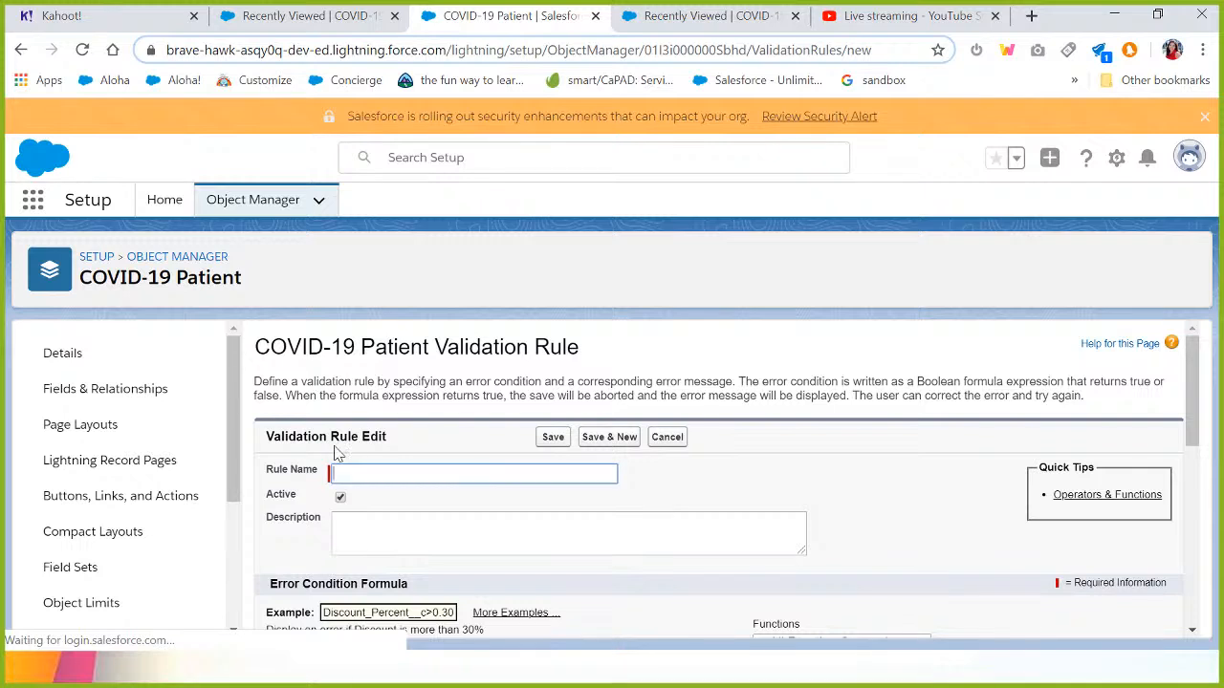
{"action": "left_click_drag", "start_coordinate": [353, 487], "coordinate": [369, 446]}
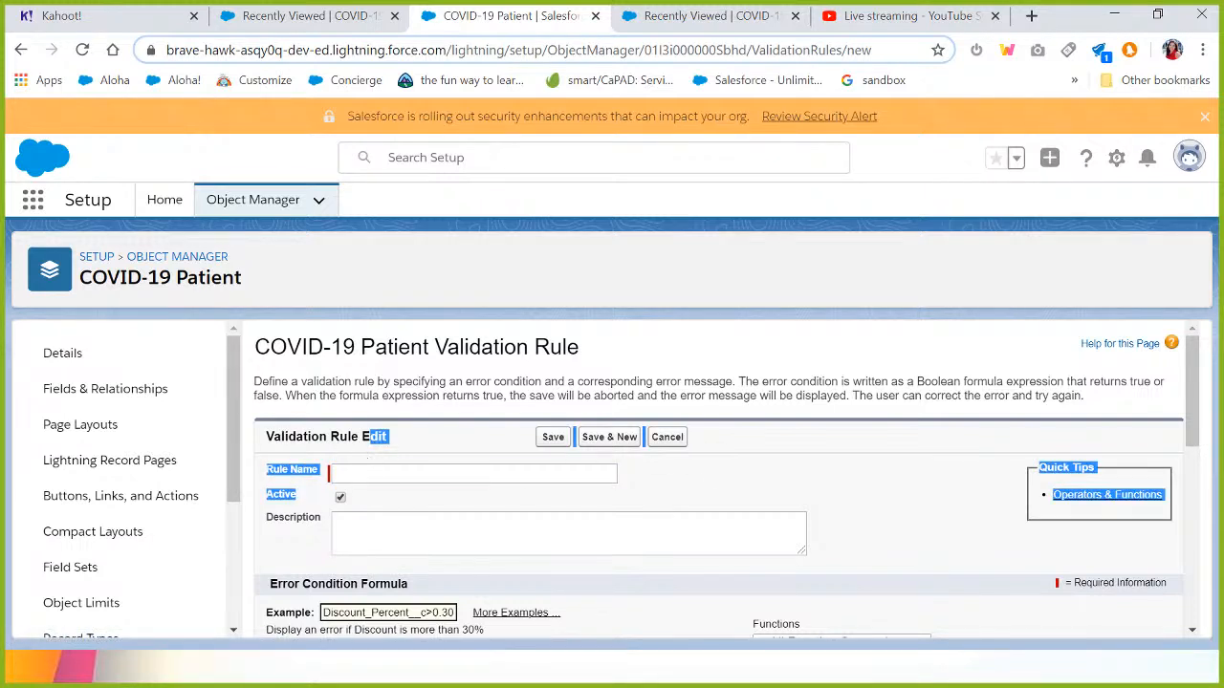
{"action": "left_click", "coordinate": [378, 474]}
{"action": "type", "text": "Stus"}
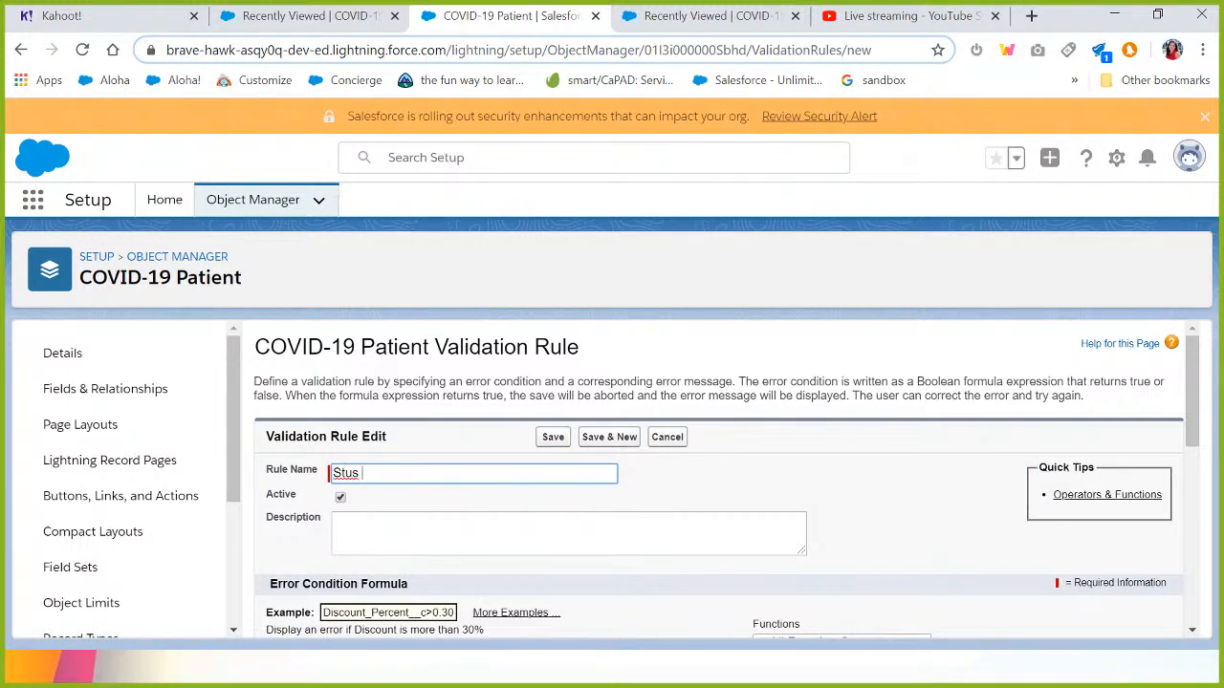
{"action": "type", "text": "atus shoi"}
{"action": "type", "text": "ld not be bla"}
{"action": "type", "text": "n"}
{"action": "left_click", "coordinate": [694, 478]}
- Insert the COVID-19 Patient object's Patient Status field into the error condition formula
{"action": "scroll", "coordinate": [746, 488], "scroll_direction": "down", "scroll_amount": 1}
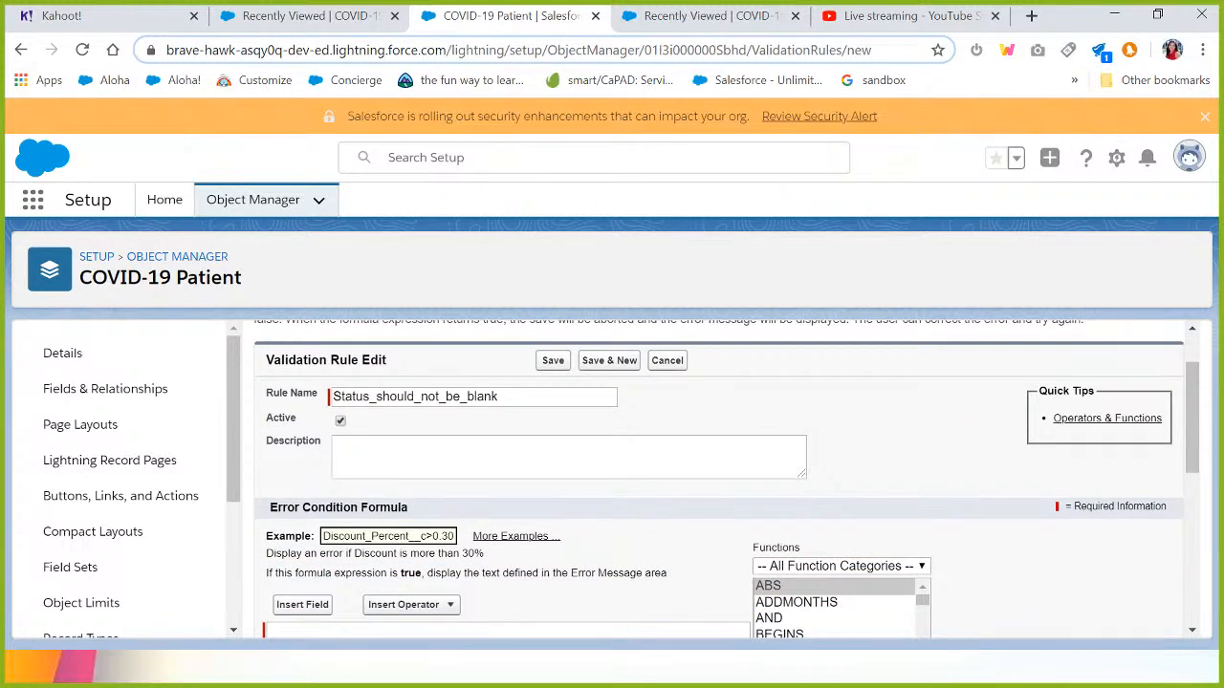
{"action": "scroll", "coordinate": [360, 438], "scroll_direction": "down", "scroll_amount": 2}
{"action": "scroll", "coordinate": [373, 381], "scroll_direction": "down", "scroll_amount": 3}
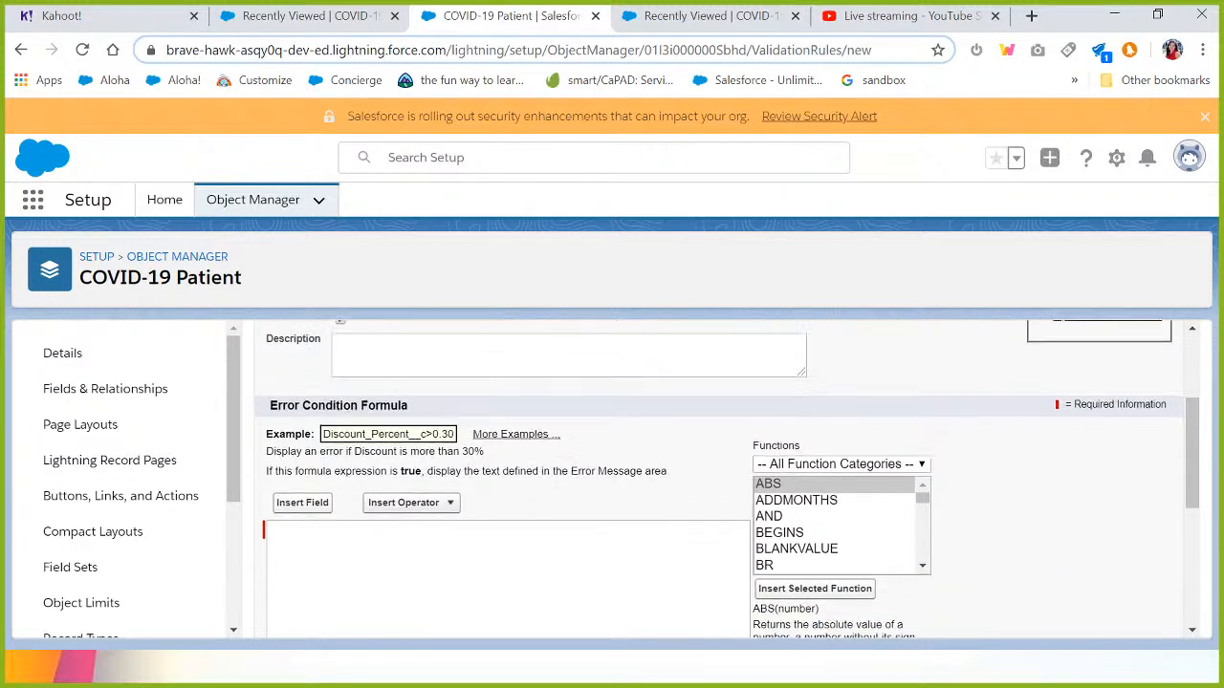
{"action": "left_click", "coordinate": [392, 486]}
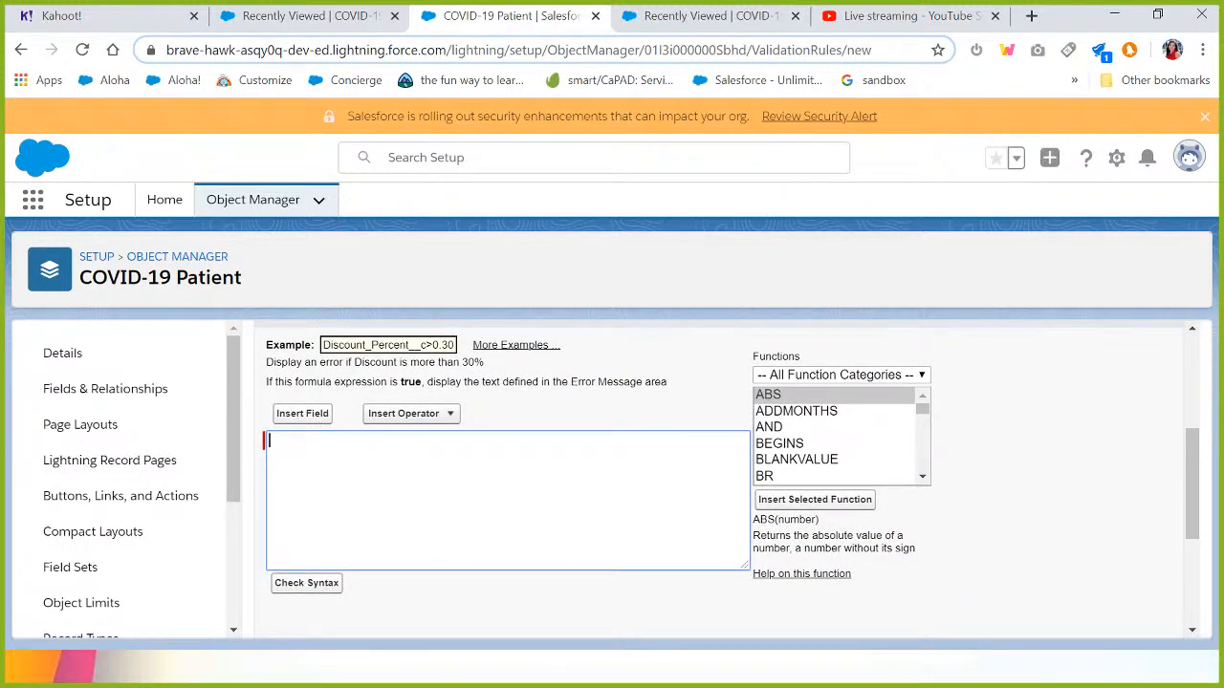
{"action": "left_click", "coordinate": [296, 416]}
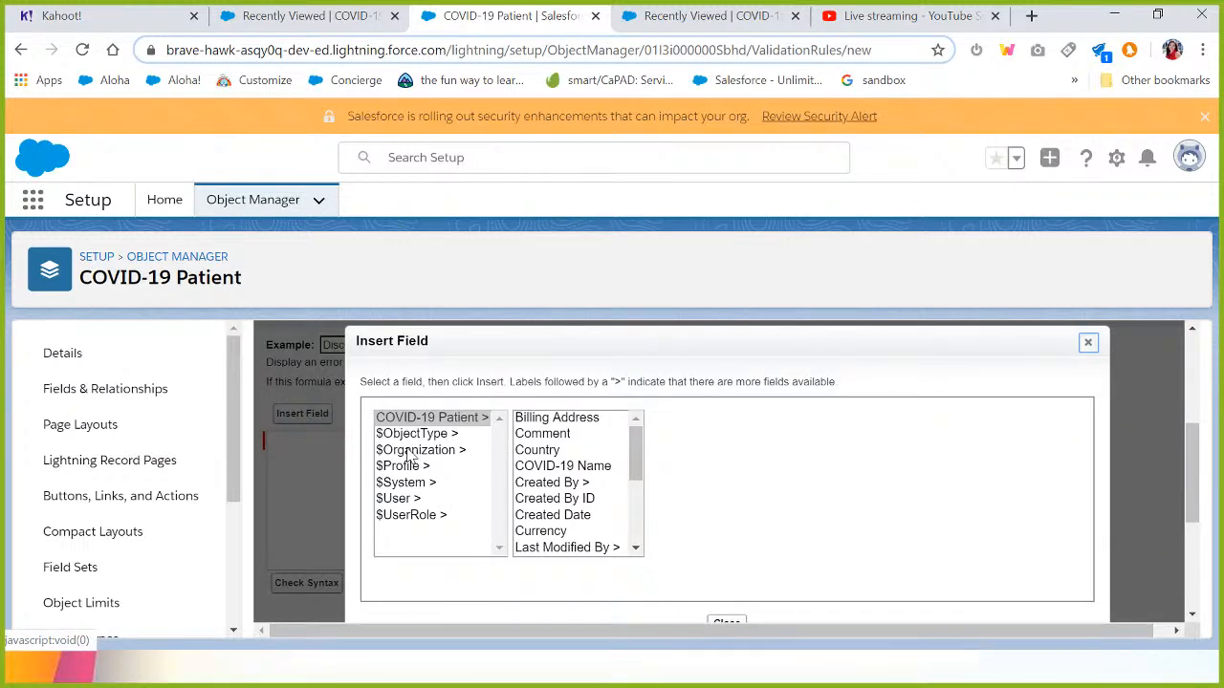
{"action": "left_click", "coordinate": [560, 469]}
{"action": "key", "text": "Down"}
{"action": "key", "text": "Down"}
{"action": "key", "text": "Down"}
{"action": "key", "text": "Down"}
{"action": "key", "text": "Down"}
{"action": "key", "text": "Down"}
{"action": "key", "text": "Down"}
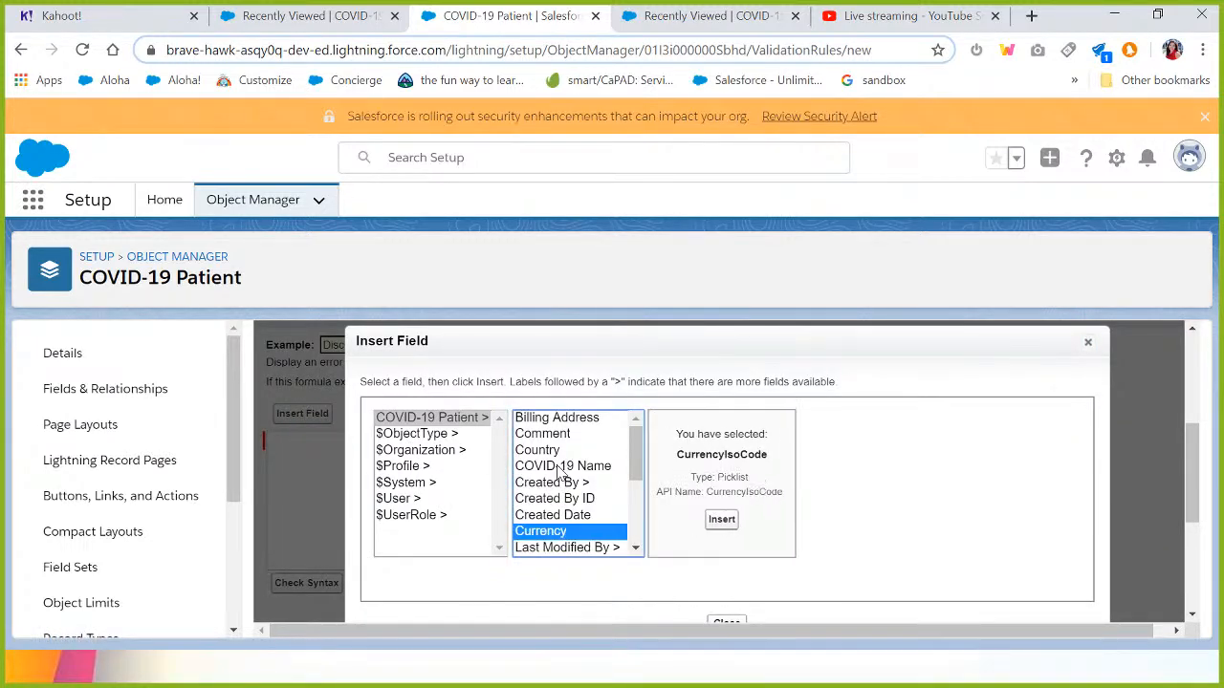
{"action": "key", "text": "Down"}
{"action": "key", "text": "Down"}
{"action": "key", "text": "Down"}
{"action": "key", "text": "Down"}
{"action": "key", "text": "Down"}
{"action": "key", "text": "Down"}
{"action": "key", "text": "Down"}
{"action": "key", "text": "Down"}
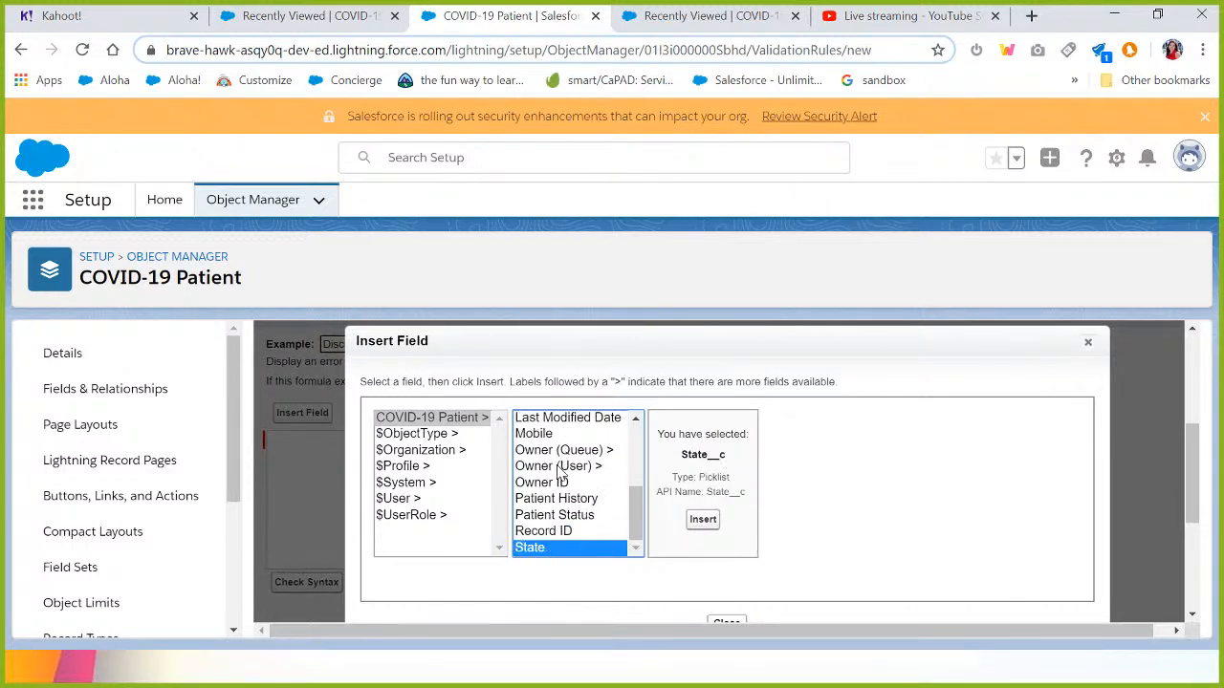
{"action": "mouse_move", "coordinate": [631, 517]}
{"action": "left_mouse_down"}
{"action": "mouse_move", "coordinate": [631, 481]}
{"action": "mouse_move", "coordinate": [633, 517]}
{"action": "left_mouse_up"}
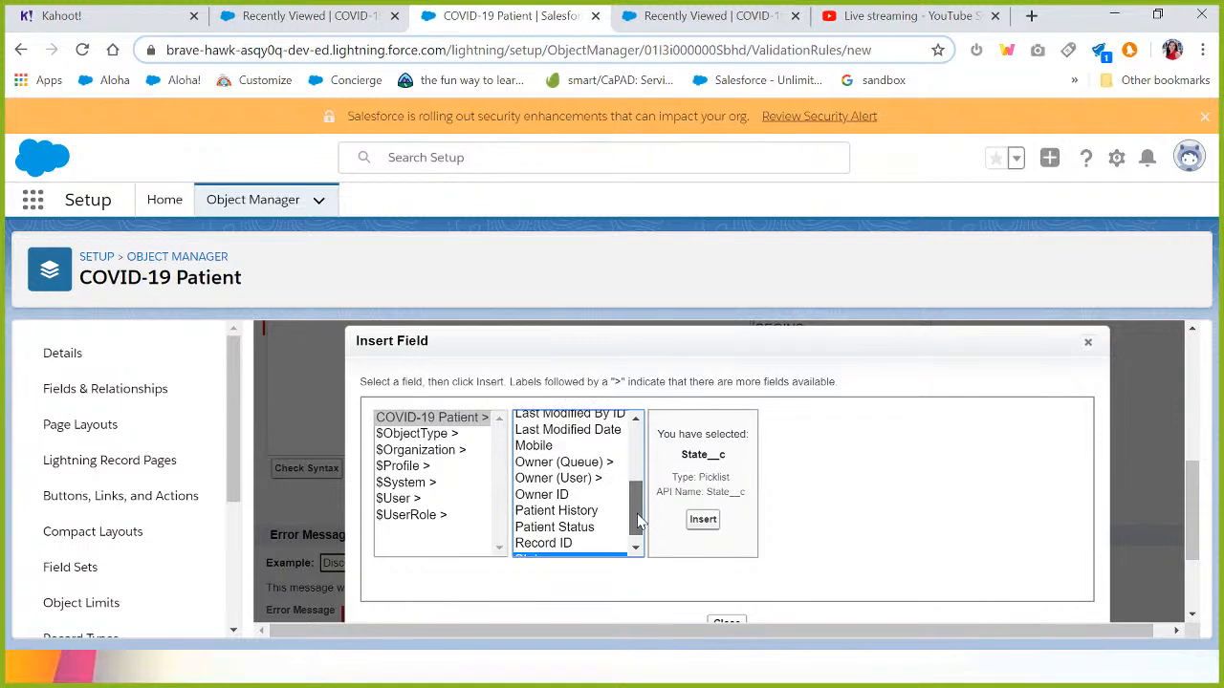
{"action": "left_click", "coordinate": [577, 529]}
{"action": "left_click", "coordinate": [713, 528]}
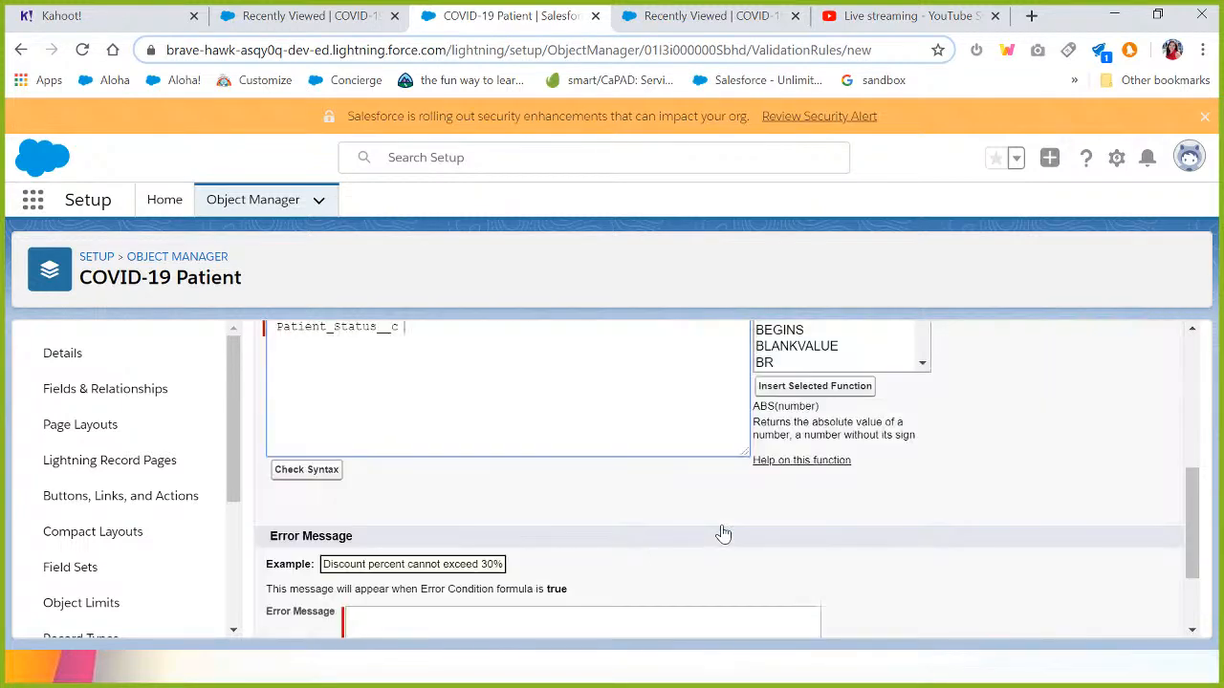
- Find the ISPICKVAL function in the formula function list and examine its arguments and description
{"action": "scroll", "coordinate": [675, 513], "scroll_direction": "up", "scroll_amount": 2}
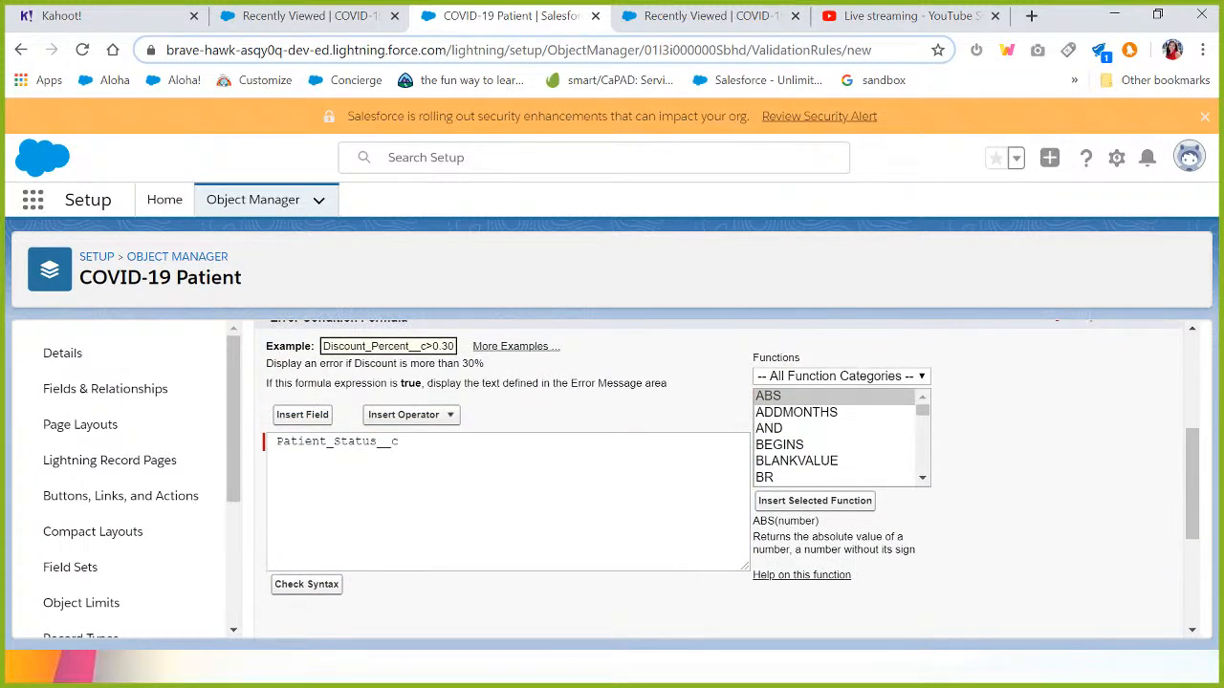
{"action": "triple_click", "coordinate": [349, 441]}
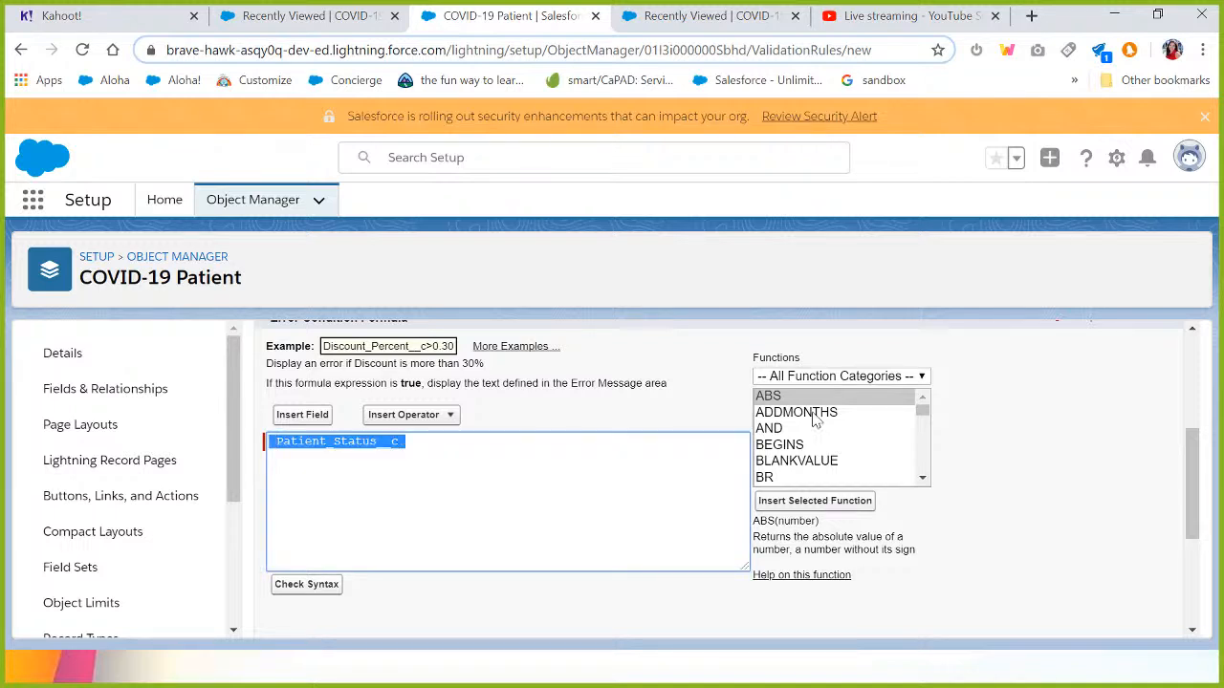
{"action": "left_click_drag", "start_coordinate": [924, 481], "coordinate": [924, 481]}
{"action": "left_click", "coordinate": [923, 399]}
{"action": "left_click", "coordinate": [922, 398]}
{"action": "left_click", "coordinate": [809, 464]}
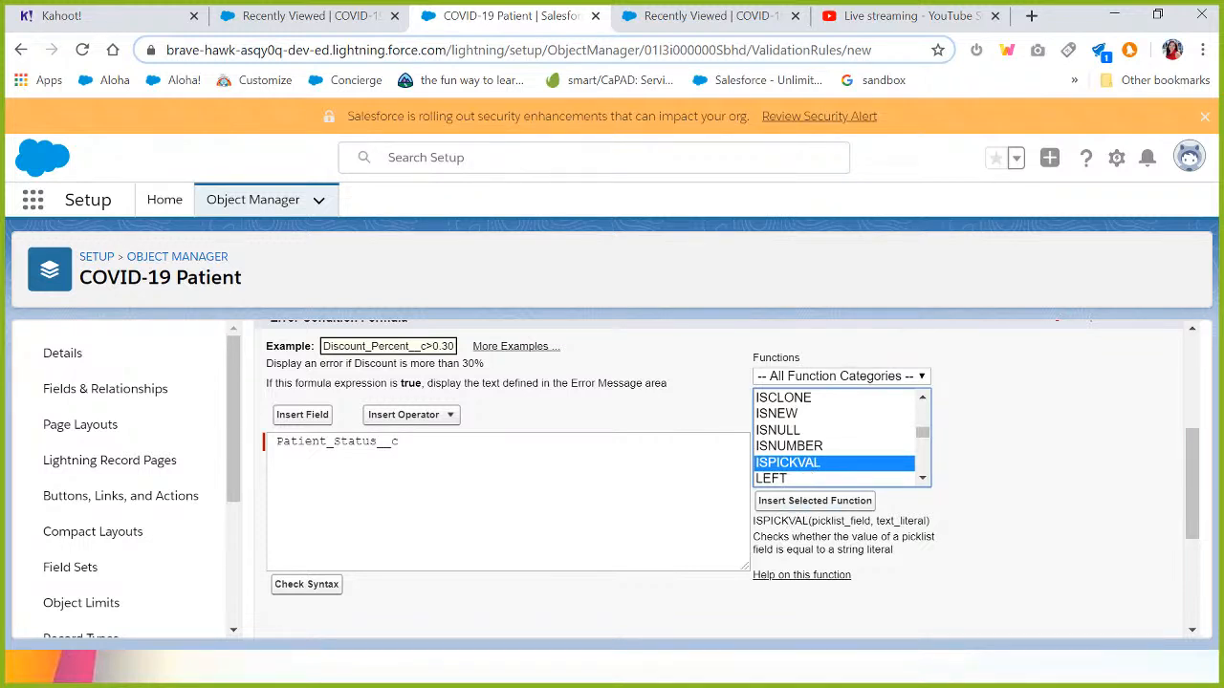
{"action": "double_click", "coordinate": [841, 522]}
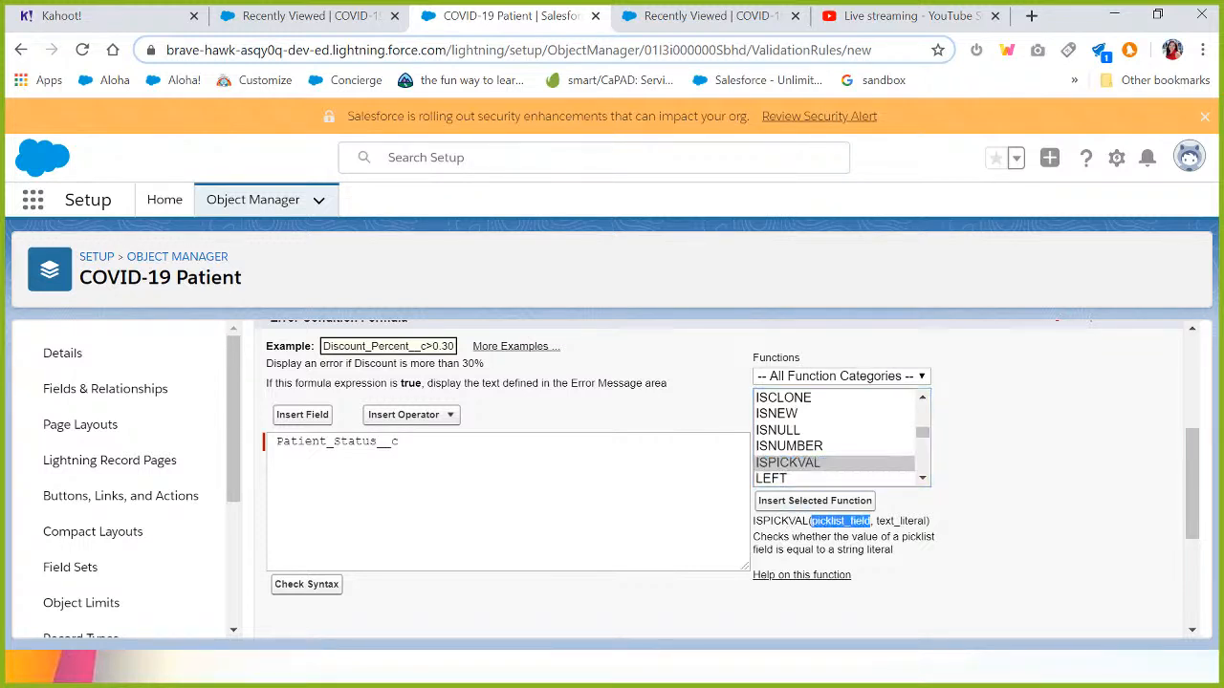
{"action": "double_click", "coordinate": [901, 521]}
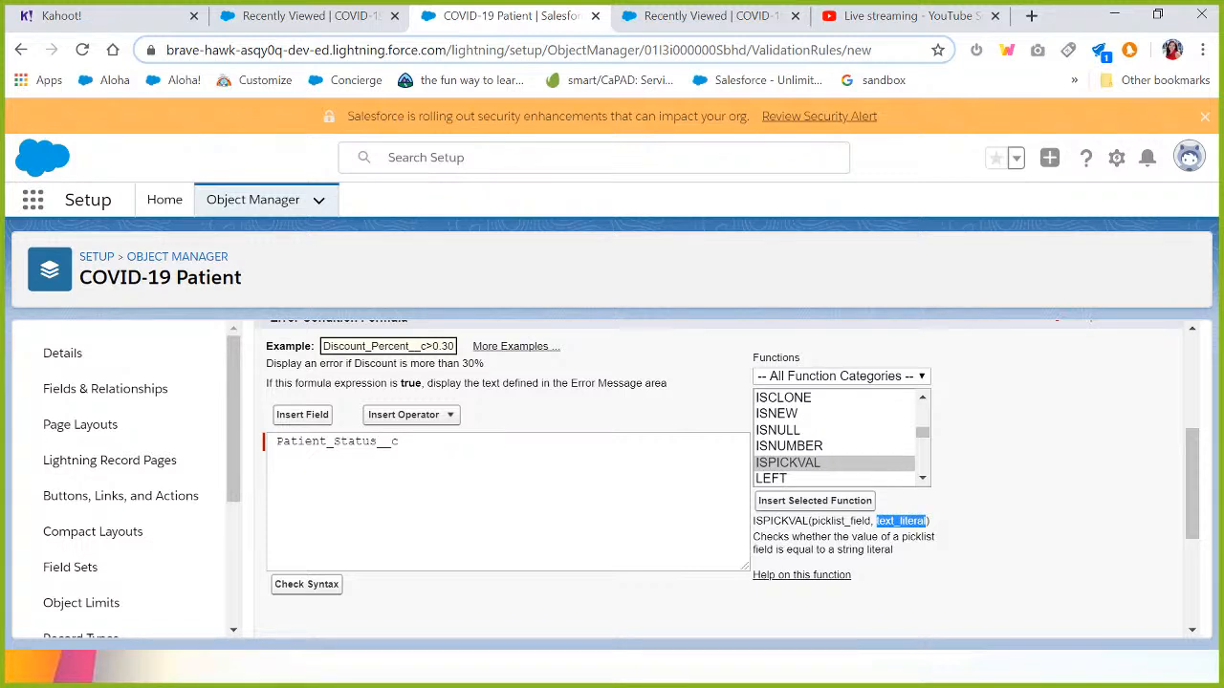
{"action": "triple_click", "coordinate": [857, 550]}
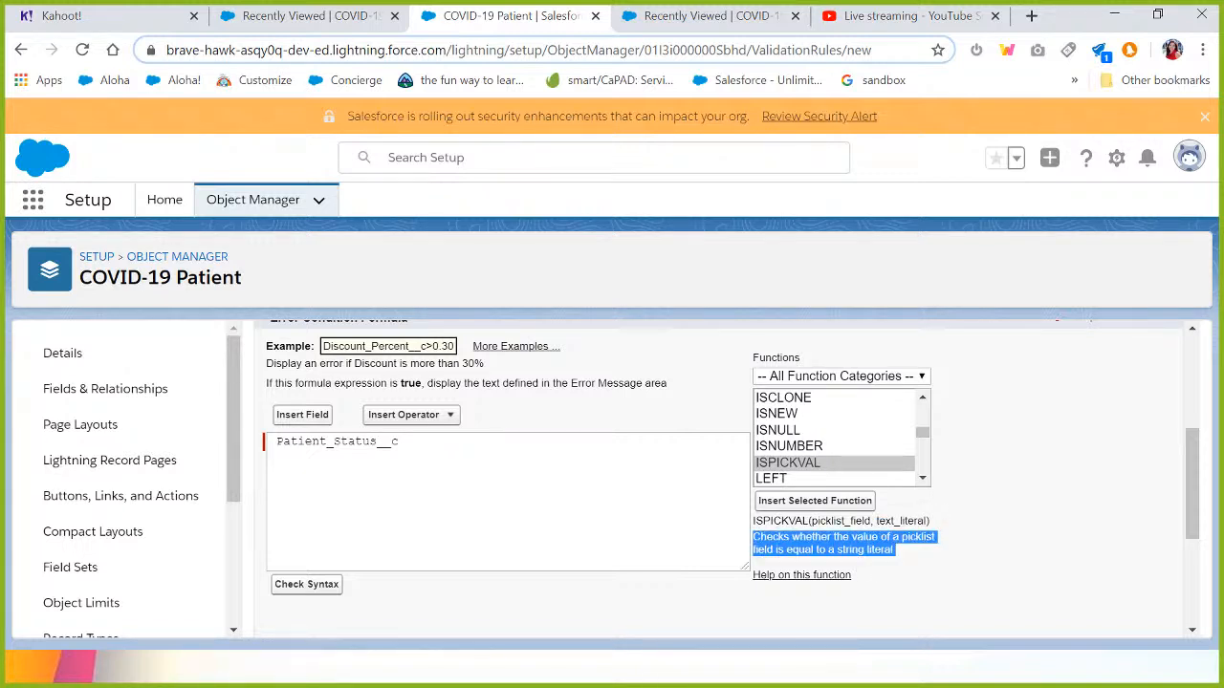
- Copy the ISPICKVAL(picklist_field, text_literal) syntax into the error condition formula after the Patient_Status__c field
{"action": "triple_click", "coordinate": [841, 521]}
{"action": "key", "text": "ctrl+c"}
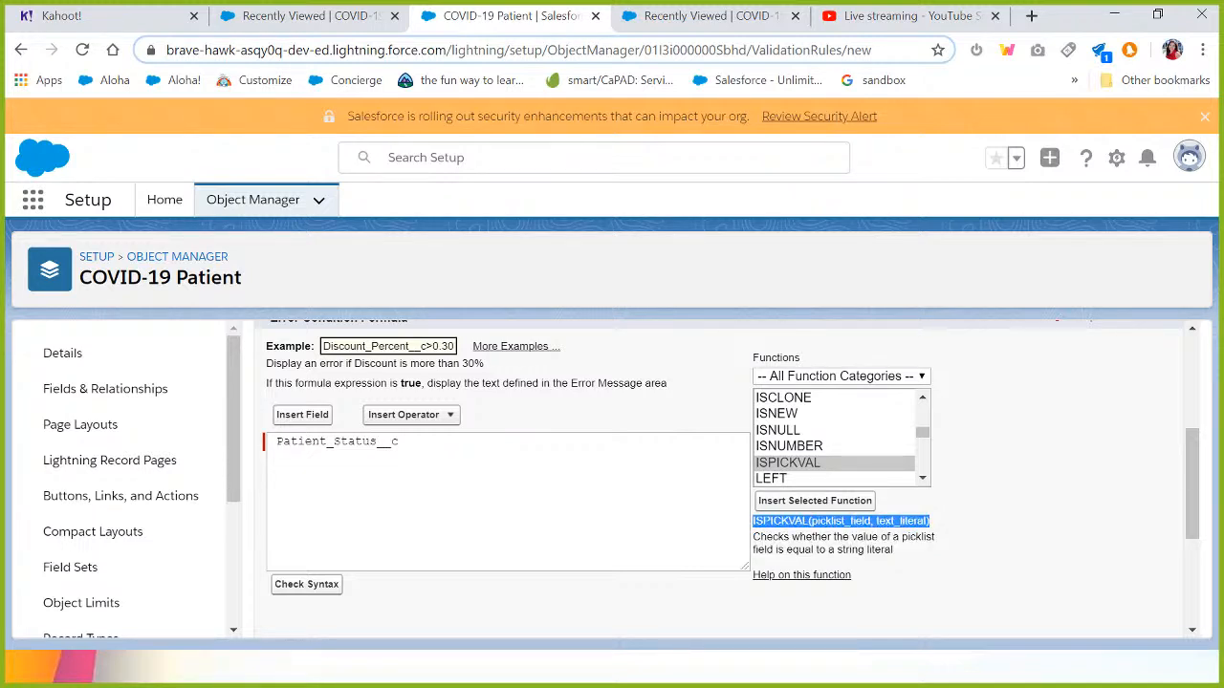
{"action": "left_click", "coordinate": [405, 442]}
{"action": "key", "text": "ctrl+v"}
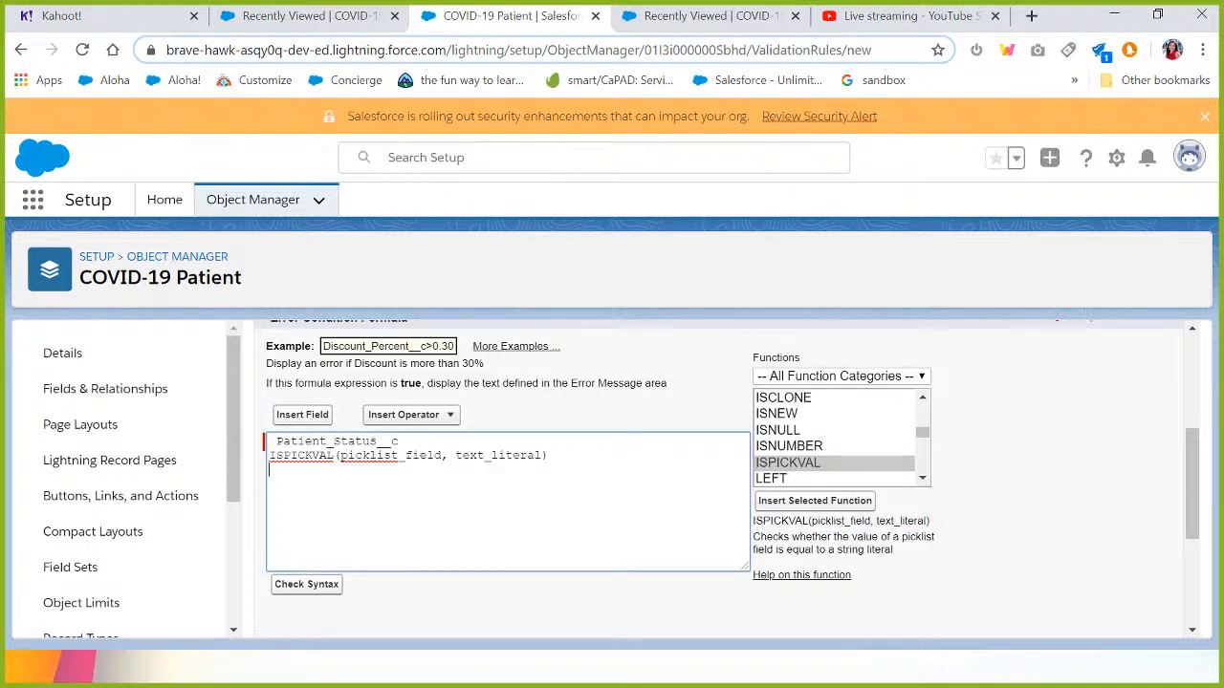
- Move Patient_Status__c into ISPICKVAL as its first argument and remove the leftover blank line and space before the formula
{"action": "double_click", "coordinate": [337, 441]}
{"action": "key", "text": "ctrl+x"}
{"action": "left_click_drag", "start_coordinate": [442, 455], "coordinate": [339, 455]}
{"action": "key", "text": "ctrl+v"}
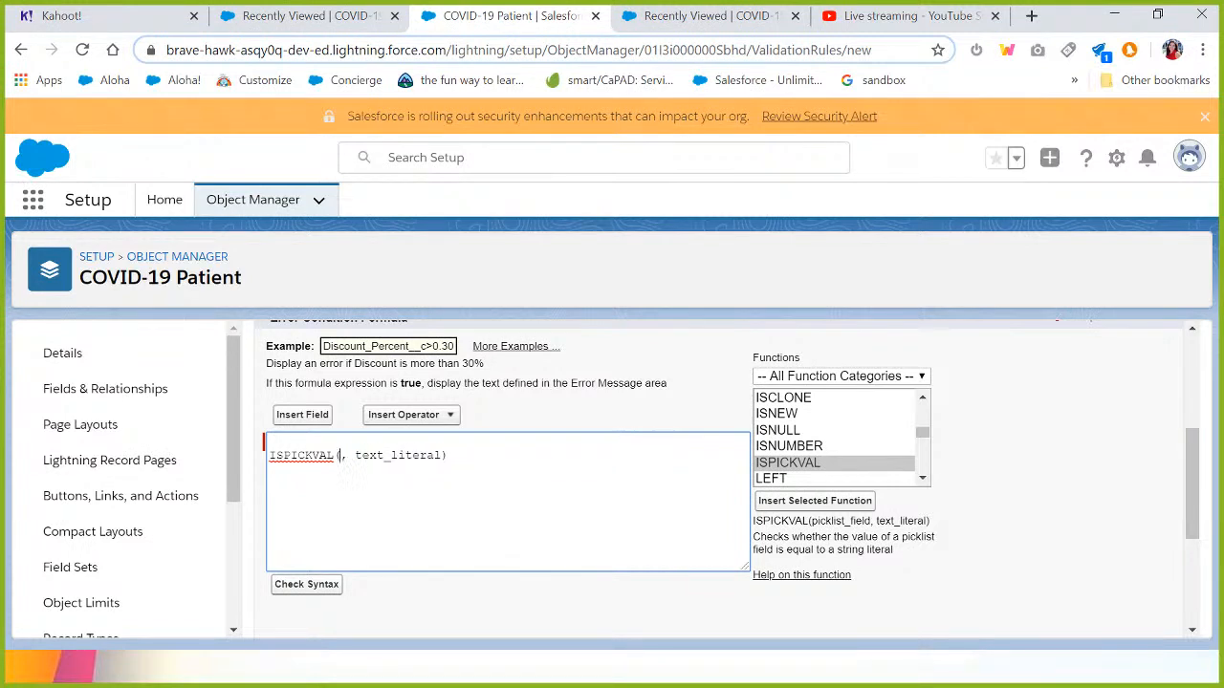
{"action": "key", "text": "BackSpace"}
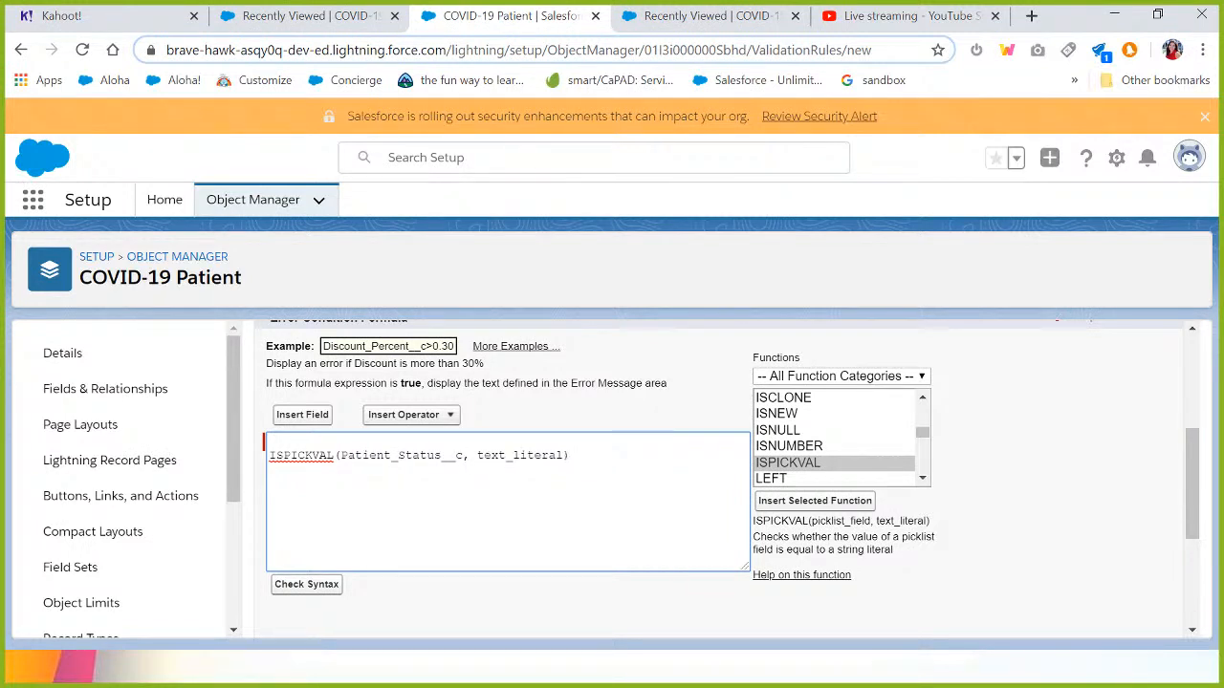
{"action": "double_click", "coordinate": [521, 455]}
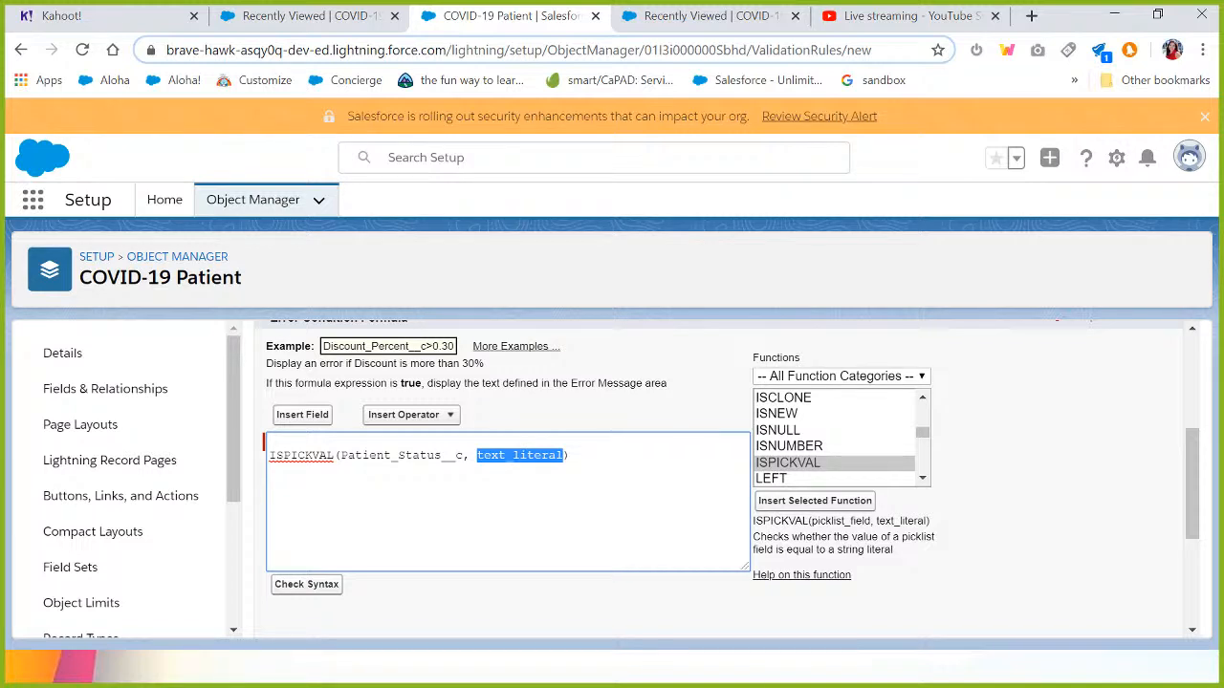
{"action": "left_click", "coordinate": [275, 442]}
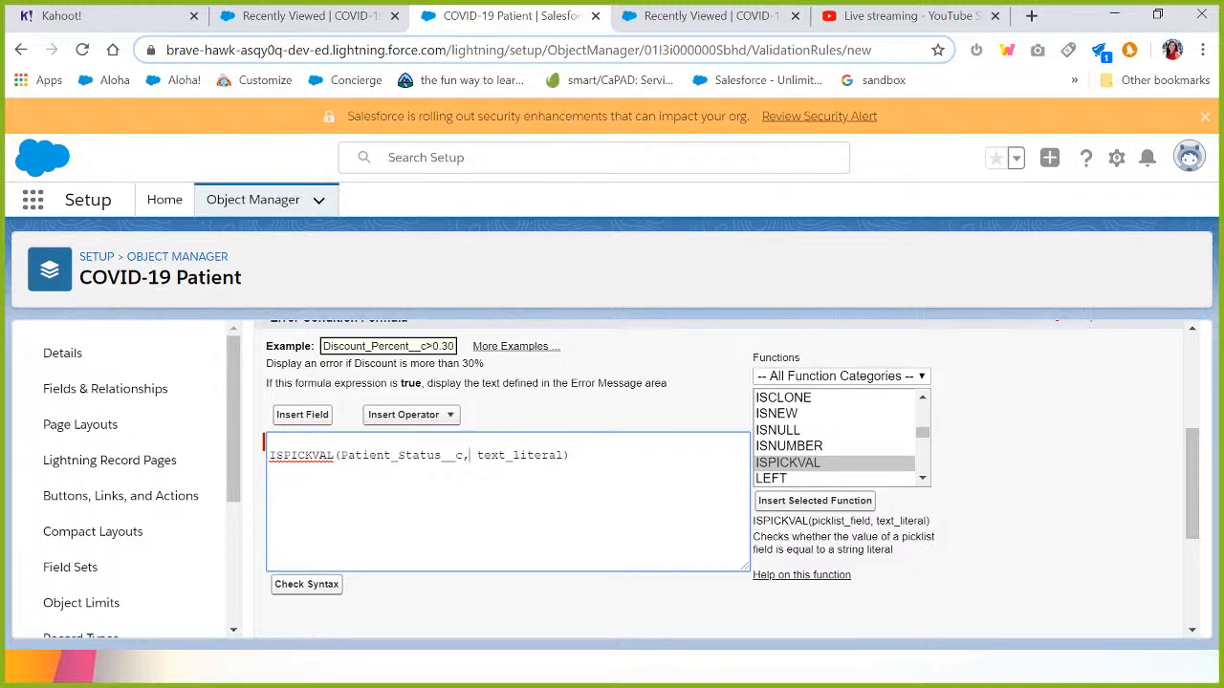
{"action": "key", "text": "Delete"}
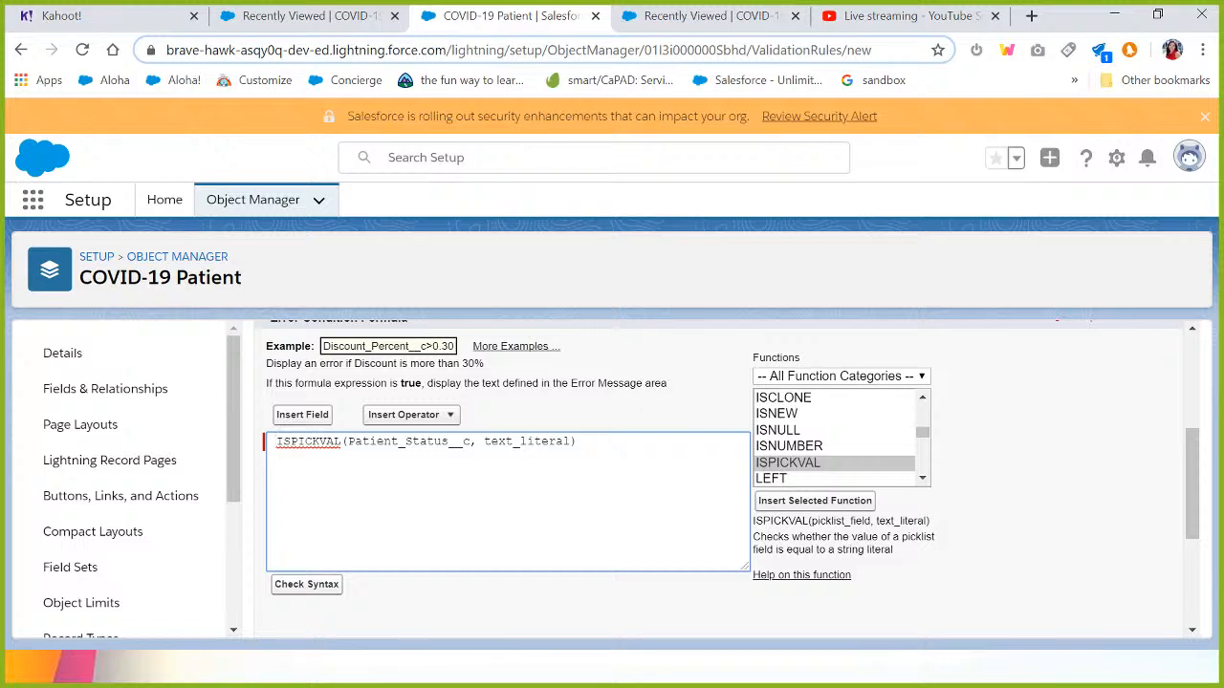
{"action": "key", "text": "Delete"}
- Replace the text_literal argument with an empty string, giving ISPICKVAL(Patient_Status__c,""), and check the formula's syntax
{"action": "double_click", "coordinate": [531, 442]}
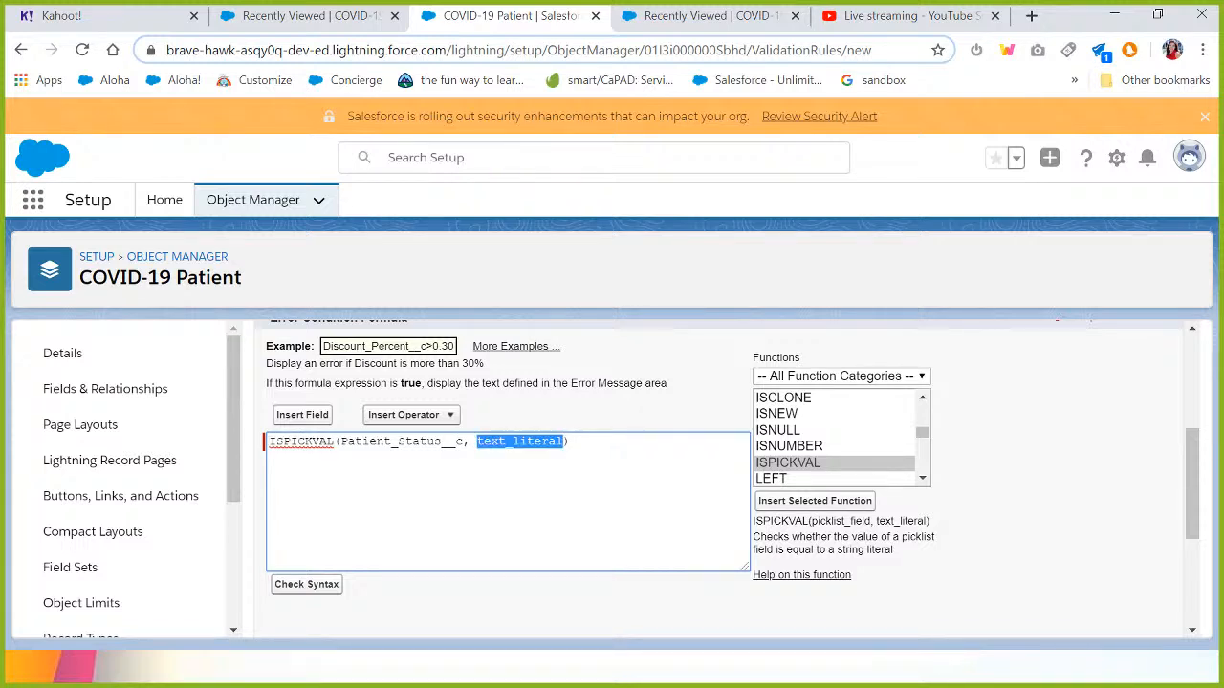
{"action": "key", "text": "BackSpace"}
{"action": "type", "text": "\"\""}
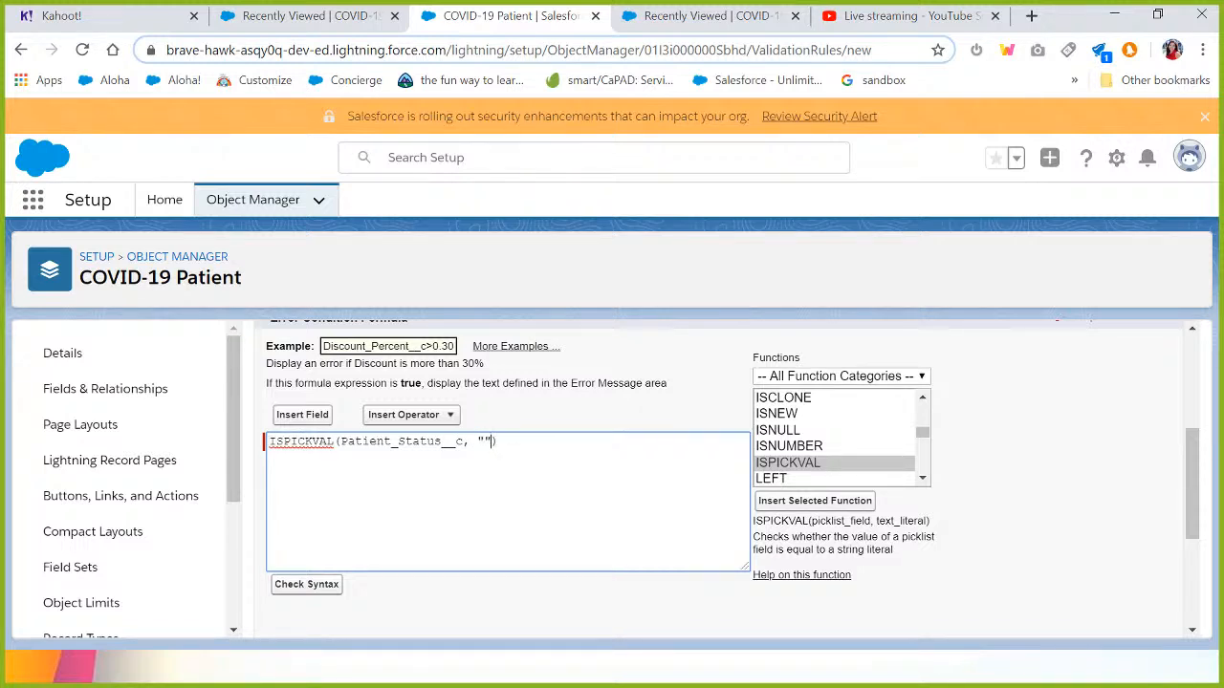
{"action": "key", "text": "BackSpace"}
{"action": "key", "text": "ctrl+a"}
{"action": "left_click", "coordinate": [319, 590]}
{"action": "left_click_drag", "start_coordinate": [1195, 375], "coordinate": [1192, 469]}
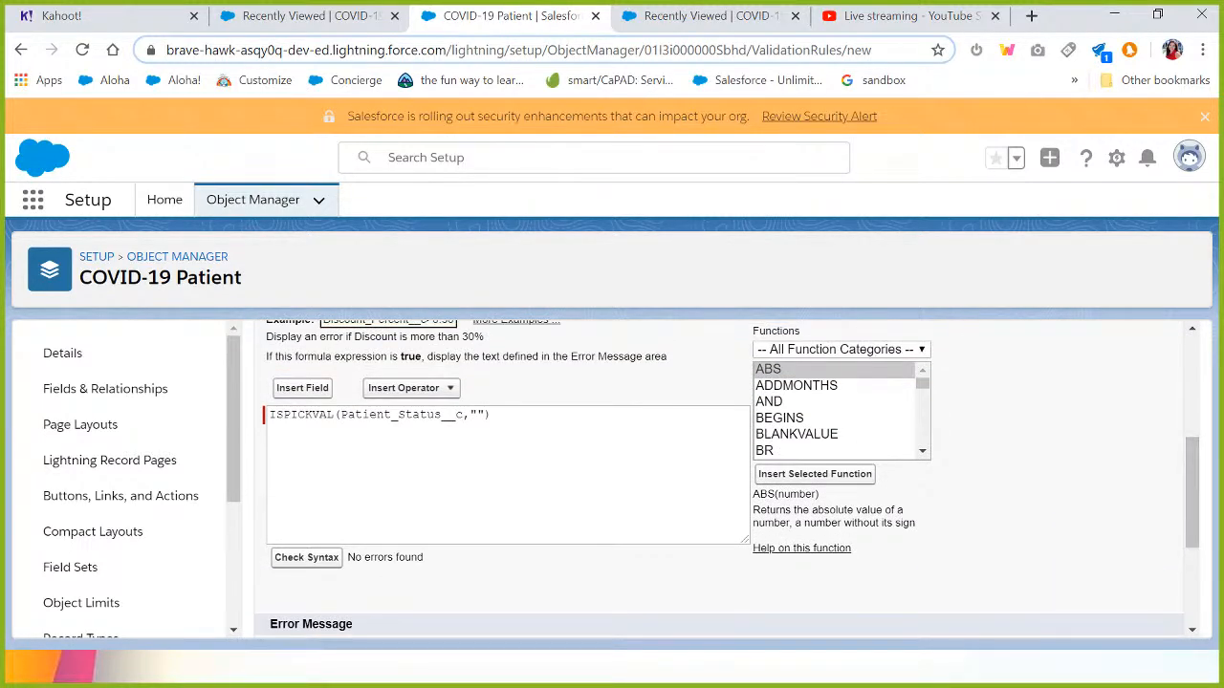
{"action": "double_click", "coordinate": [401, 564]}
{"action": "left_click", "coordinate": [471, 574]}
{"action": "left_click", "coordinate": [491, 416]}
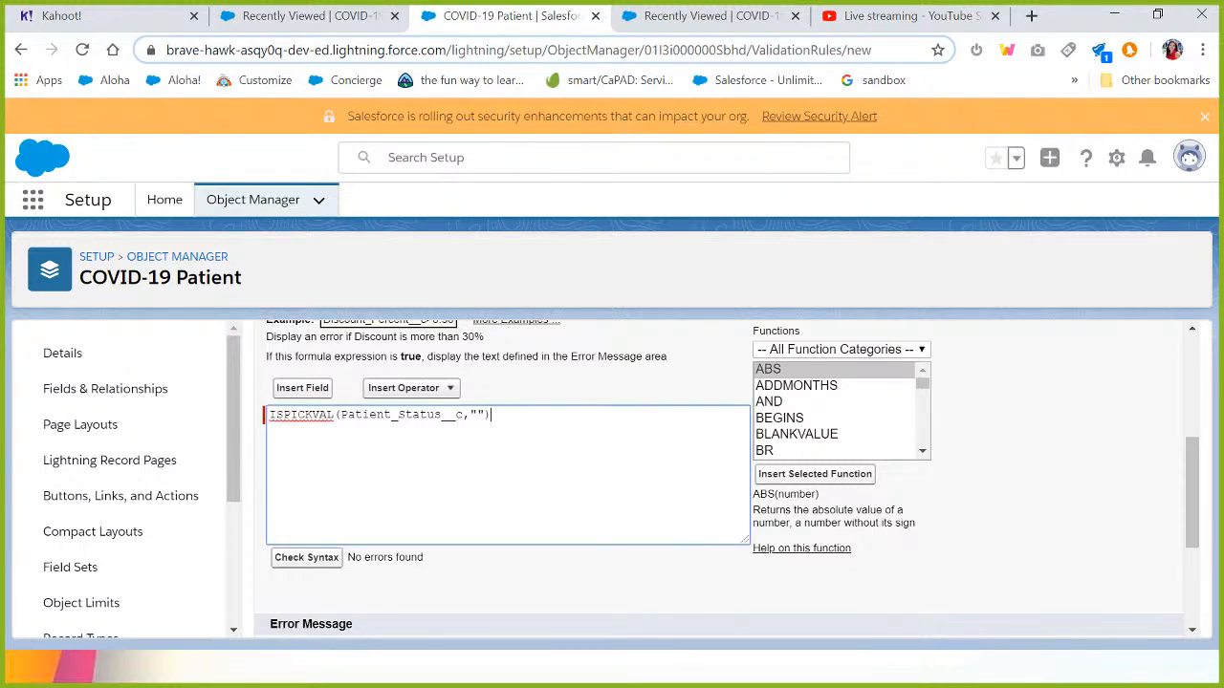
- Set the rule's error message to "Patient status cannot be blank"
{"action": "scroll", "coordinate": [565, 580], "scroll_direction": "down", "scroll_amount": 2}
{"action": "left_click", "coordinate": [570, 525]}
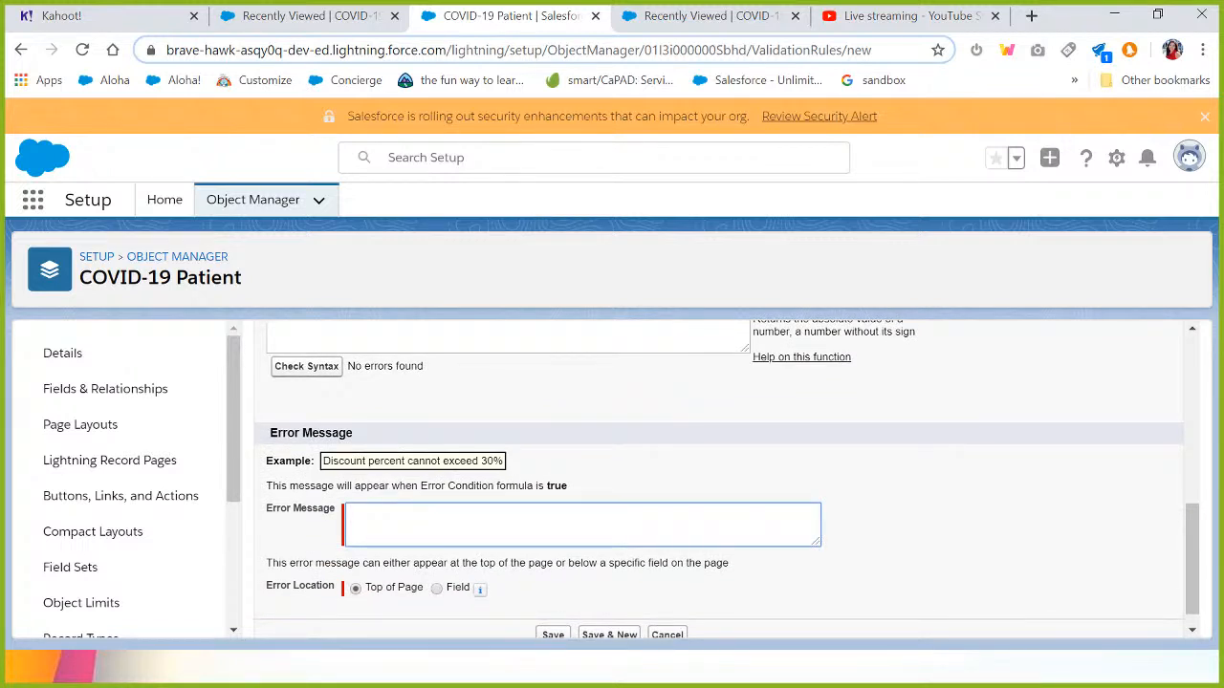
{"action": "type", "text": "Patient status cannot be b"}
{"action": "type", "text": "lank"}
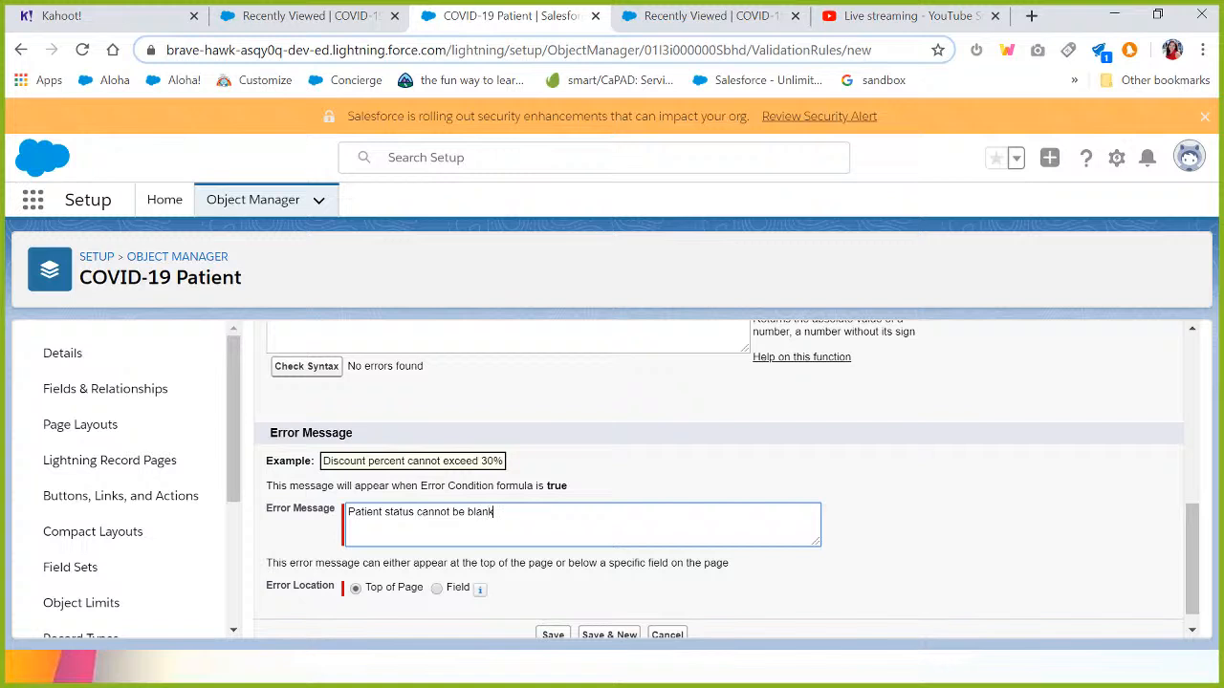
{"action": "left_click", "coordinate": [431, 618]}
{"action": "scroll", "coordinate": [432, 618], "scroll_direction": "down", "scroll_amount": 1}
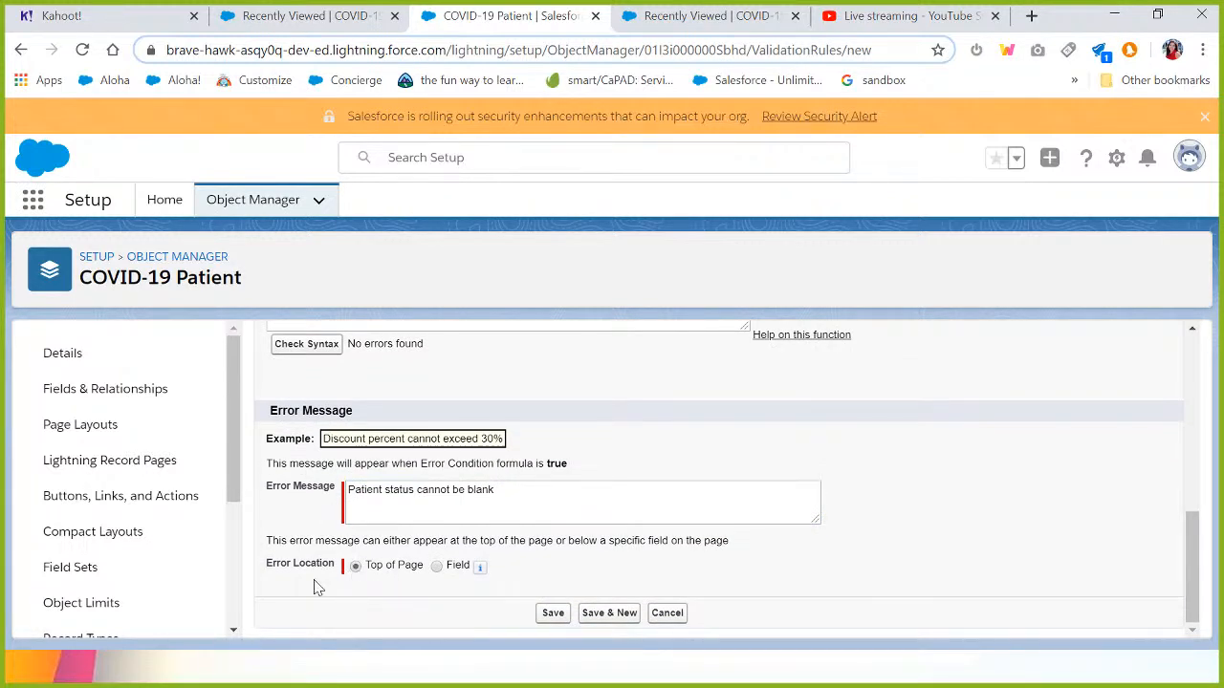
{"action": "left_click", "coordinate": [437, 568]}
{"action": "left_click", "coordinate": [493, 570]}
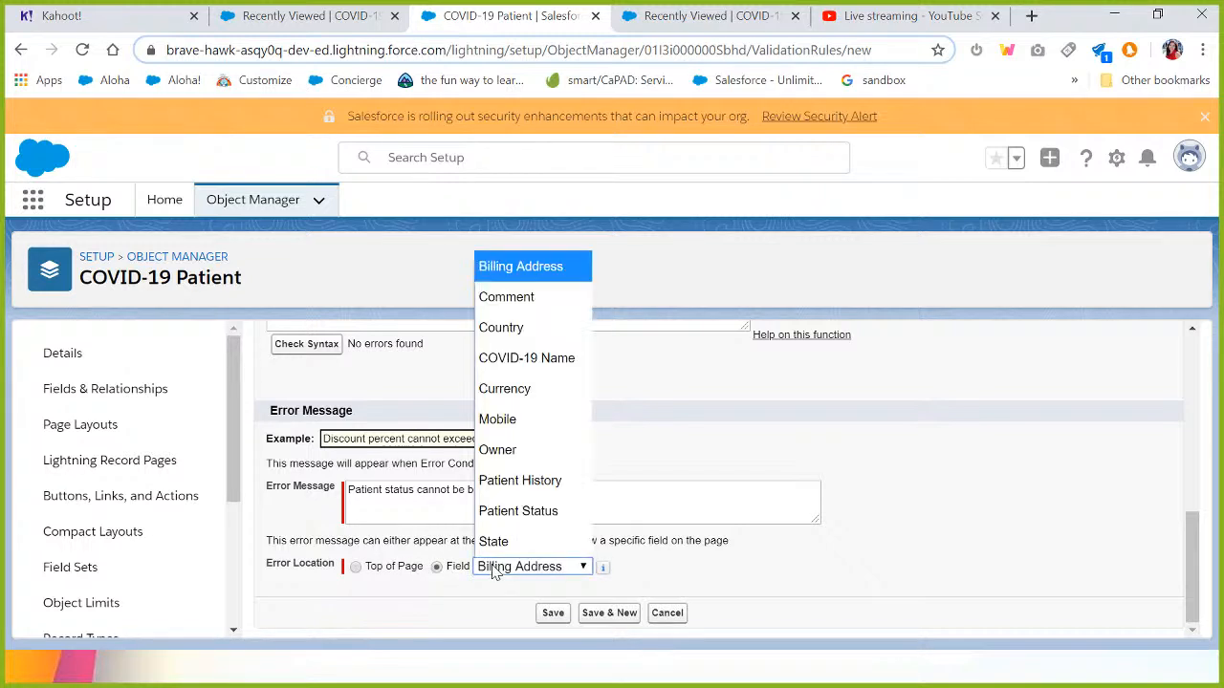
{"action": "left_click", "coordinate": [497, 511]}
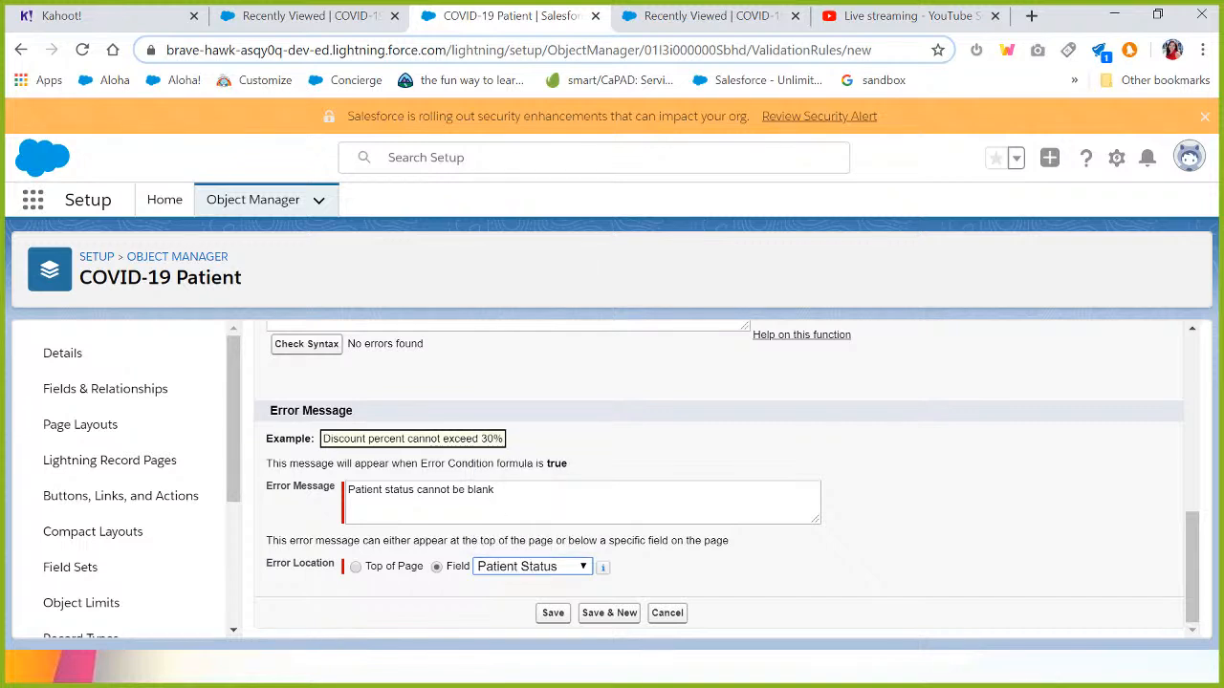
{"action": "left_click", "coordinate": [355, 569]}
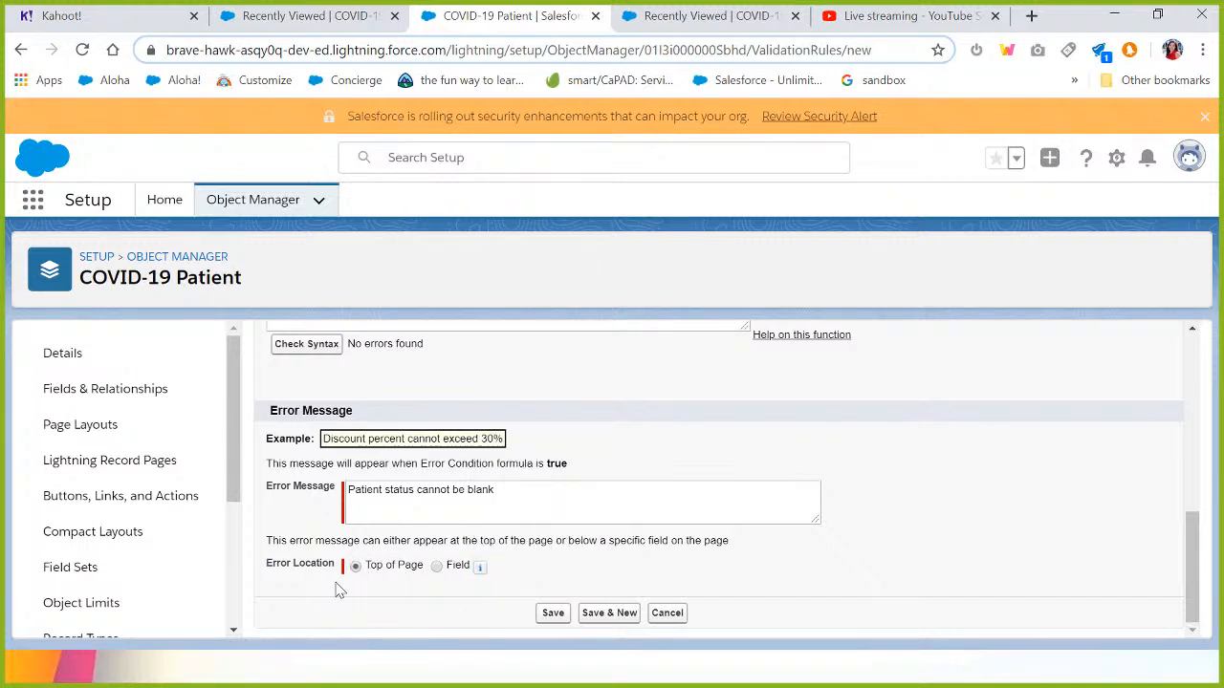
- Save the validation rule and review its error condition formula on the detail page
{"action": "left_click", "coordinate": [551, 614]}
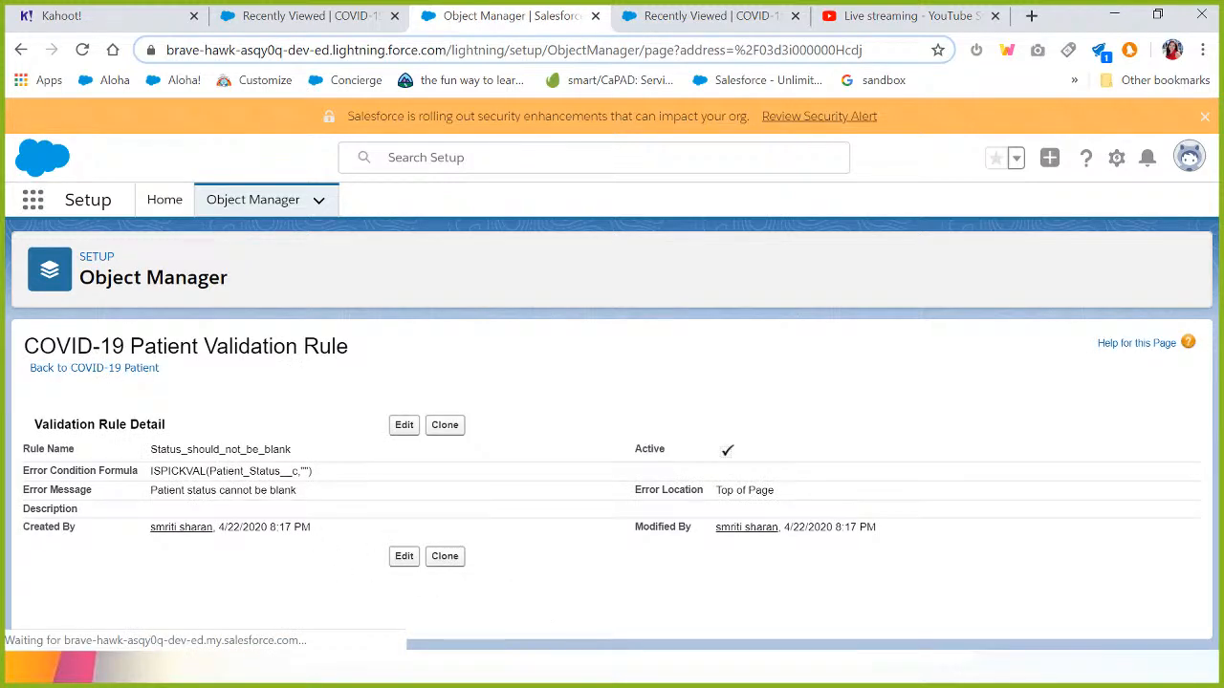
{"action": "triple_click", "coordinate": [234, 471]}
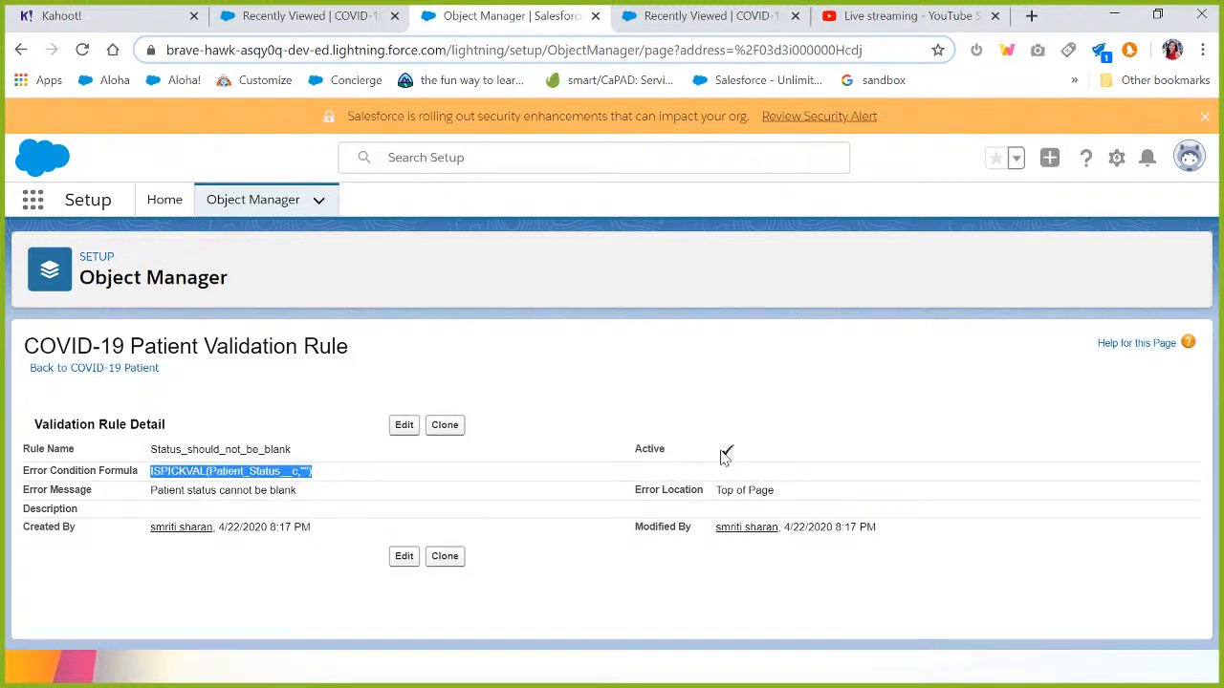
{"action": "left_click", "coordinate": [617, 579]}
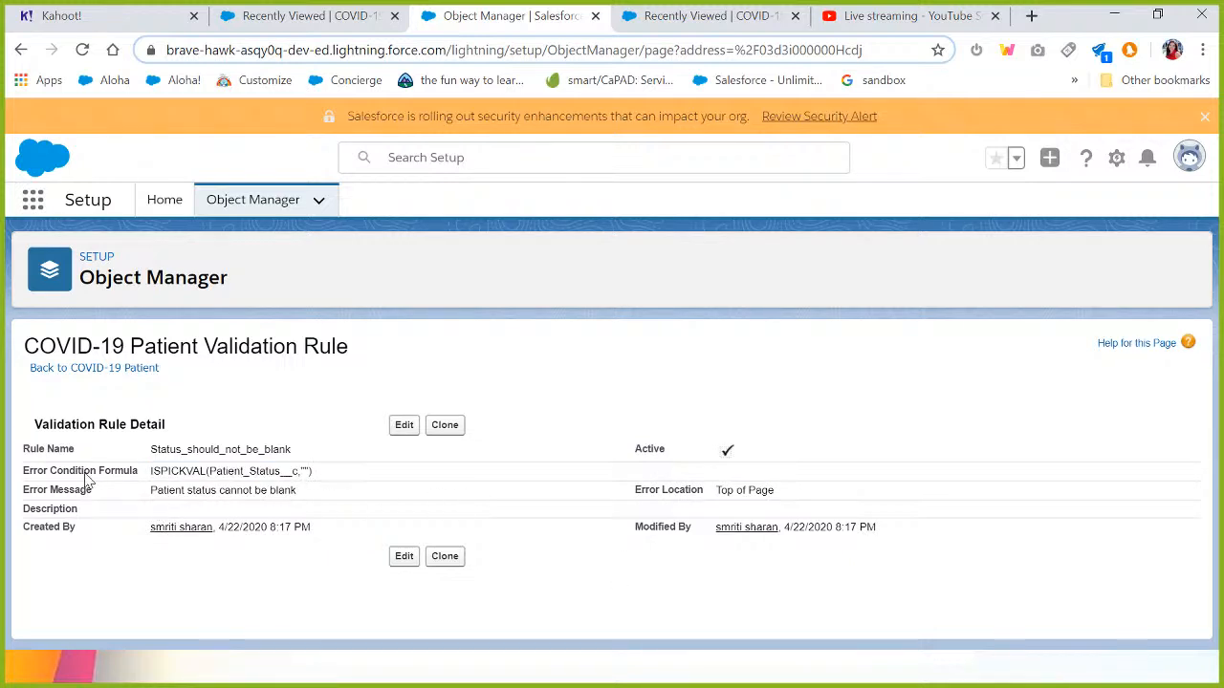
- Return to the COVID-19 Patients recently viewed list and reload the page so the new rule is in effect
{"action": "left_click", "coordinate": [274, 21]}
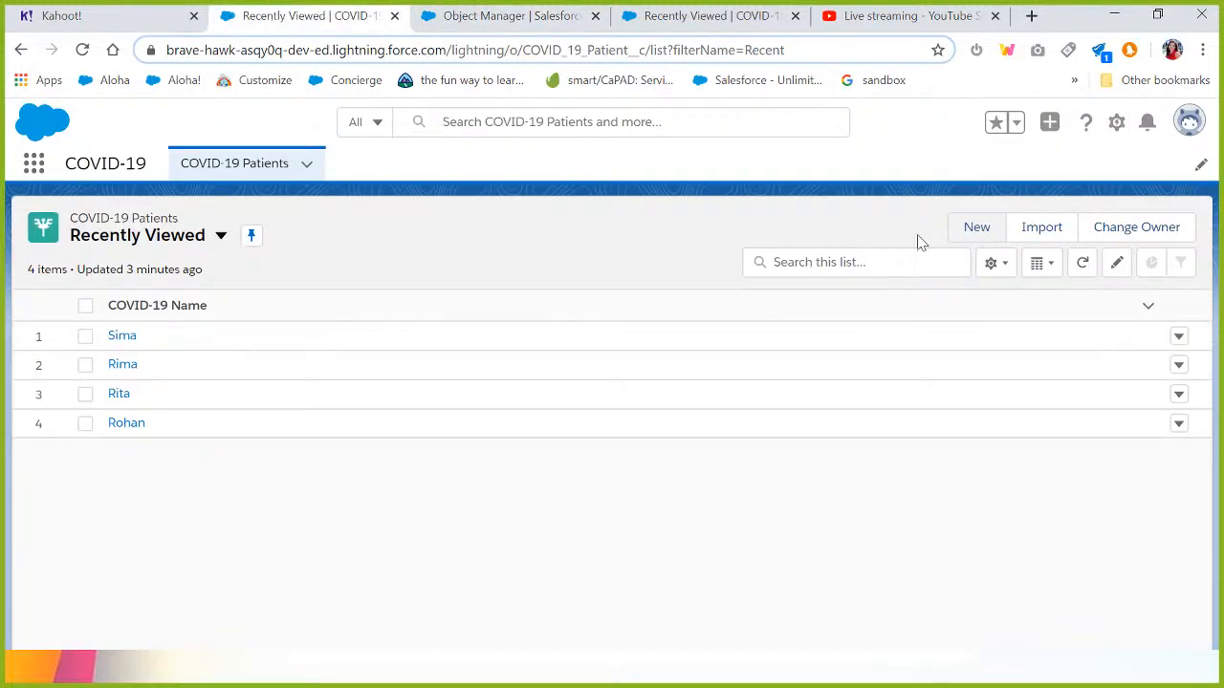
{"action": "left_click", "coordinate": [971, 229]}
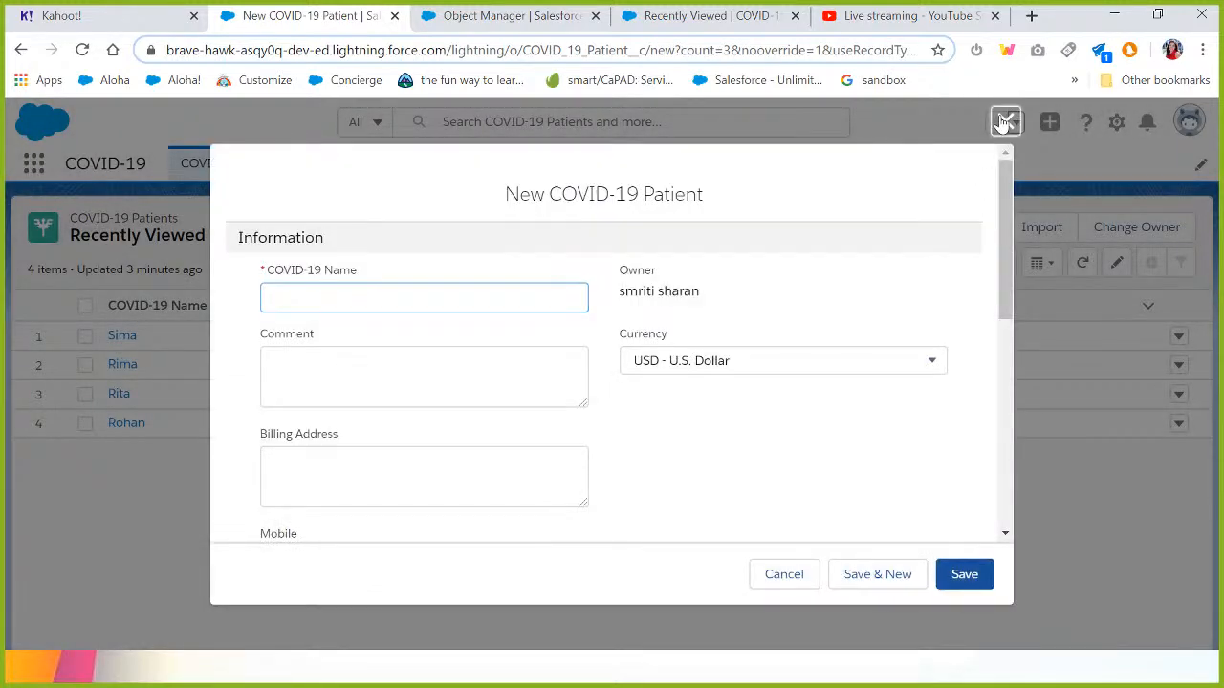
{"action": "left_click", "coordinate": [1003, 121]}
{"action": "left_click", "coordinate": [765, 48]}
{"action": "key", "text": "Return"}
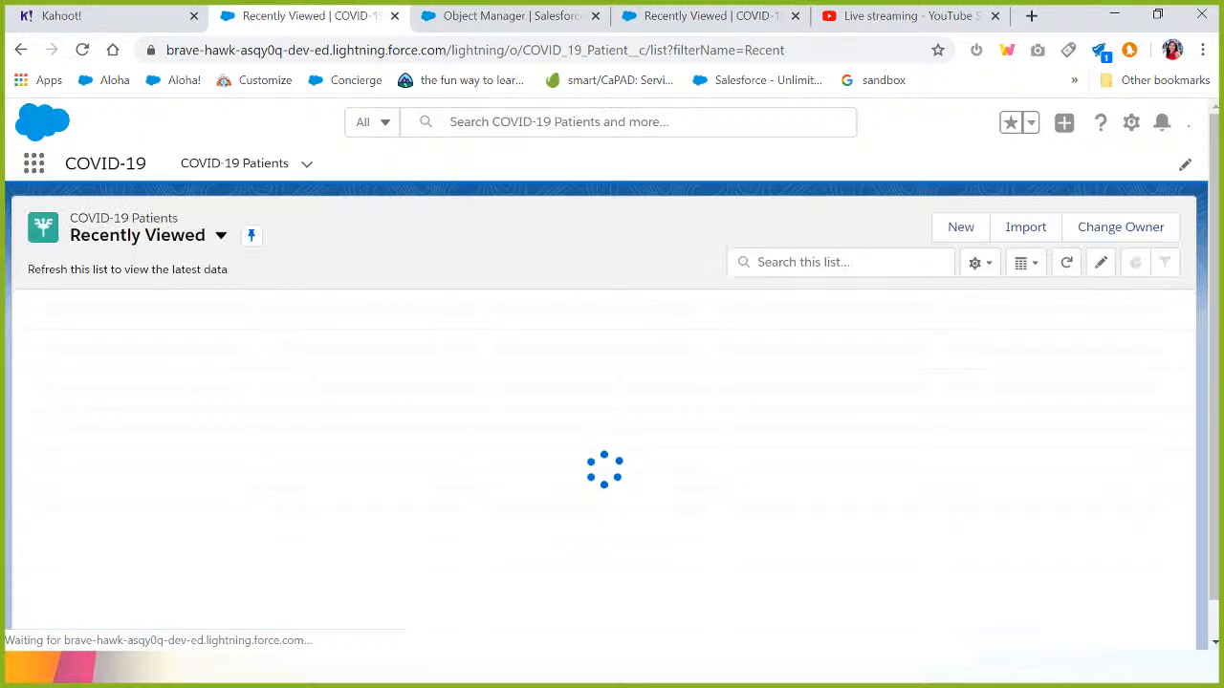
- Start a new COVID-19 Patient record with only the patient's name, leave Patient Status at --None--, and try to save it
{"action": "left_click", "coordinate": [951, 231]}
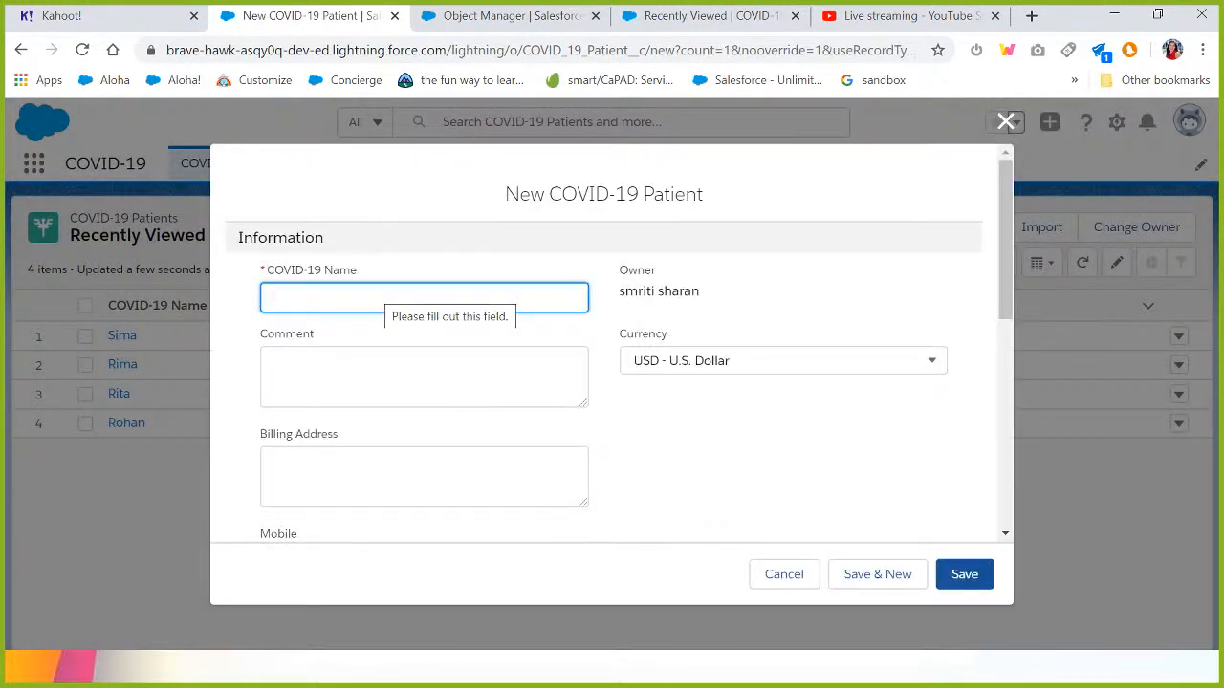
{"action": "type", "text": "Miya"}
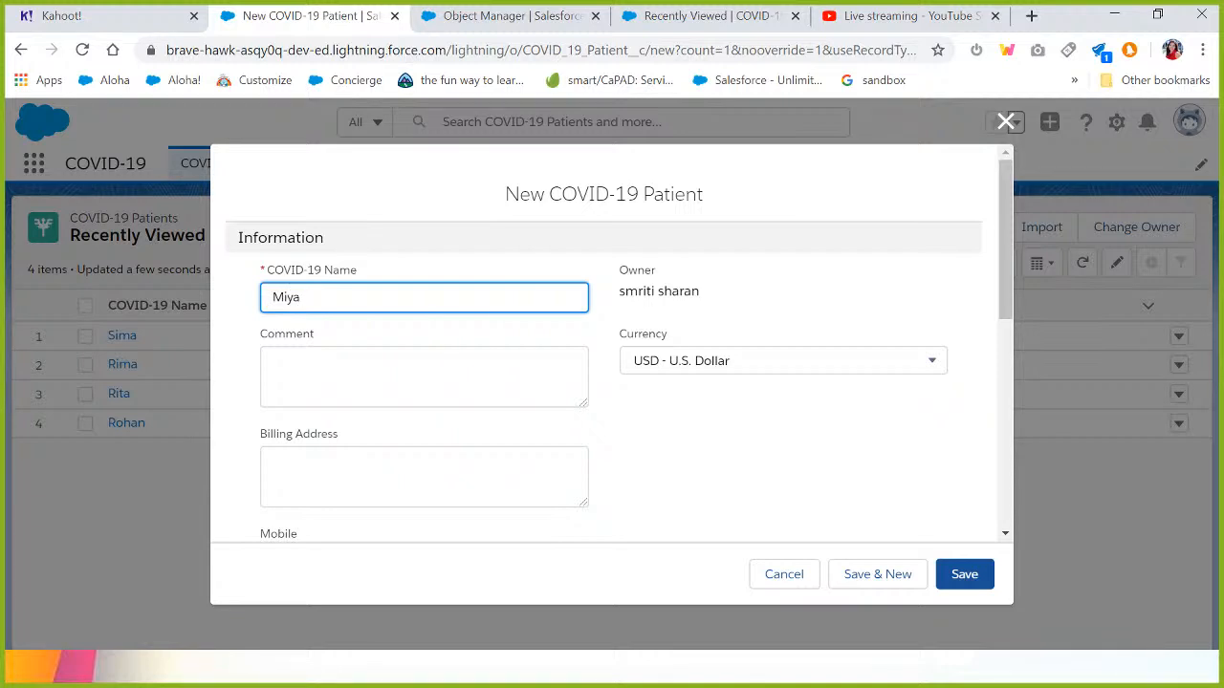
{"action": "left_click_drag", "start_coordinate": [1004, 270], "coordinate": [999, 437]}
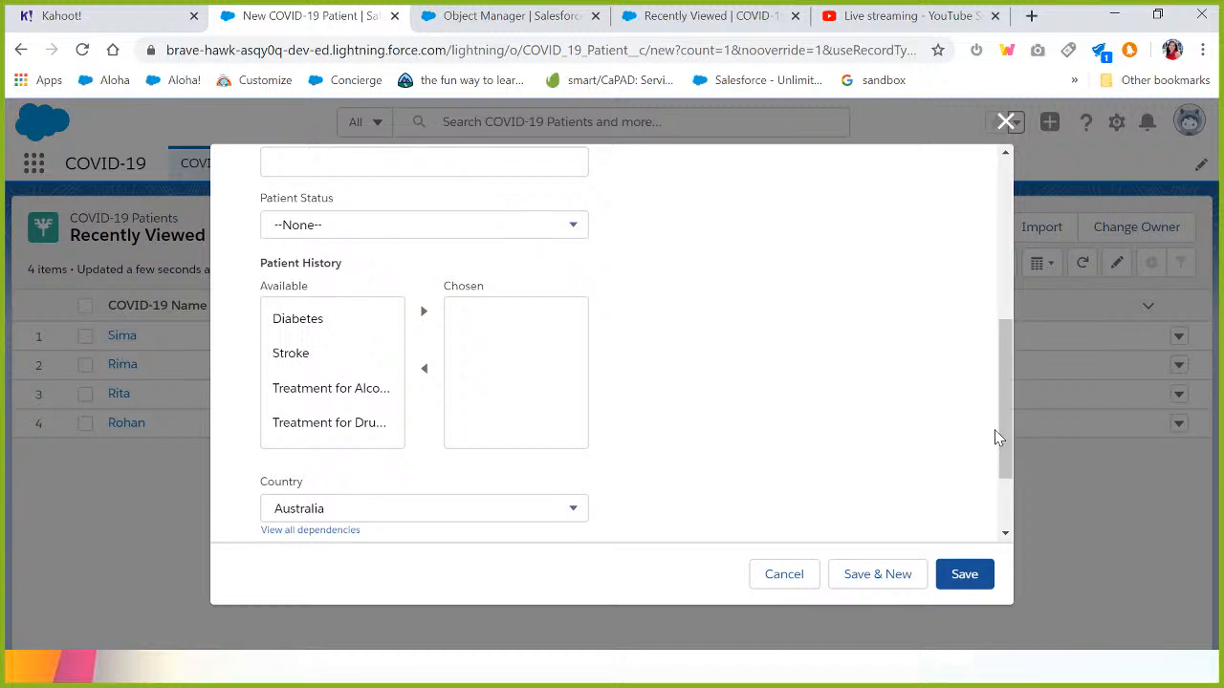
{"action": "left_click", "coordinate": [537, 234]}
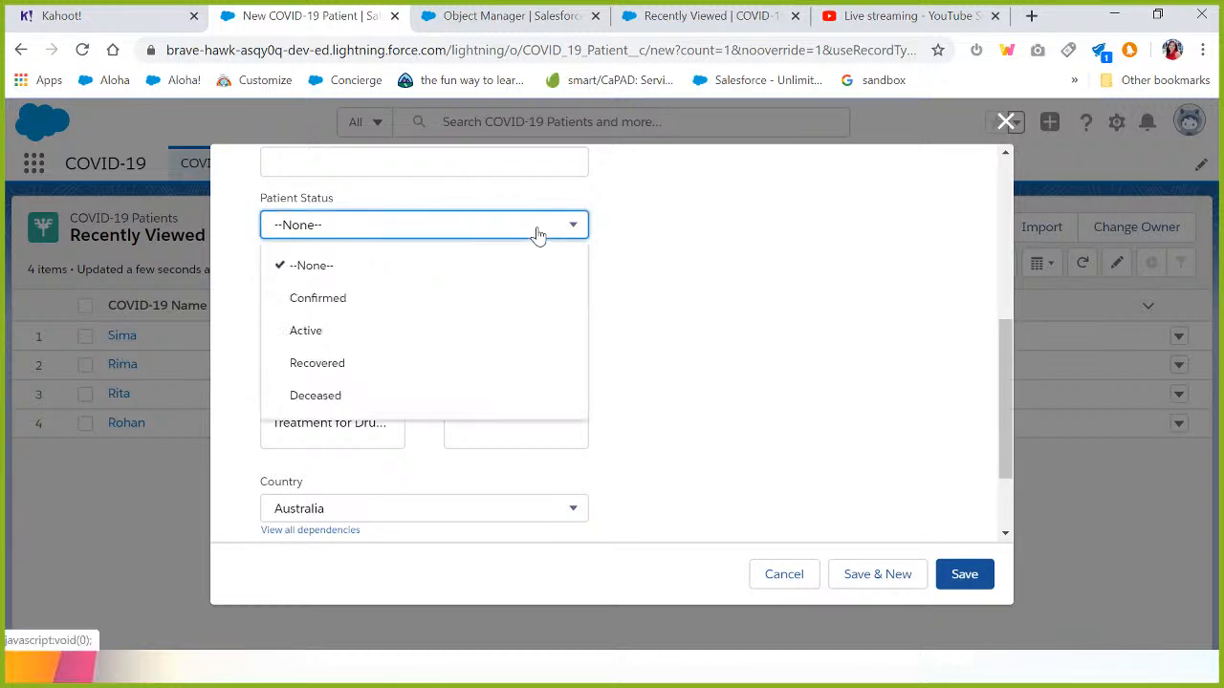
{"action": "left_click", "coordinate": [538, 235]}
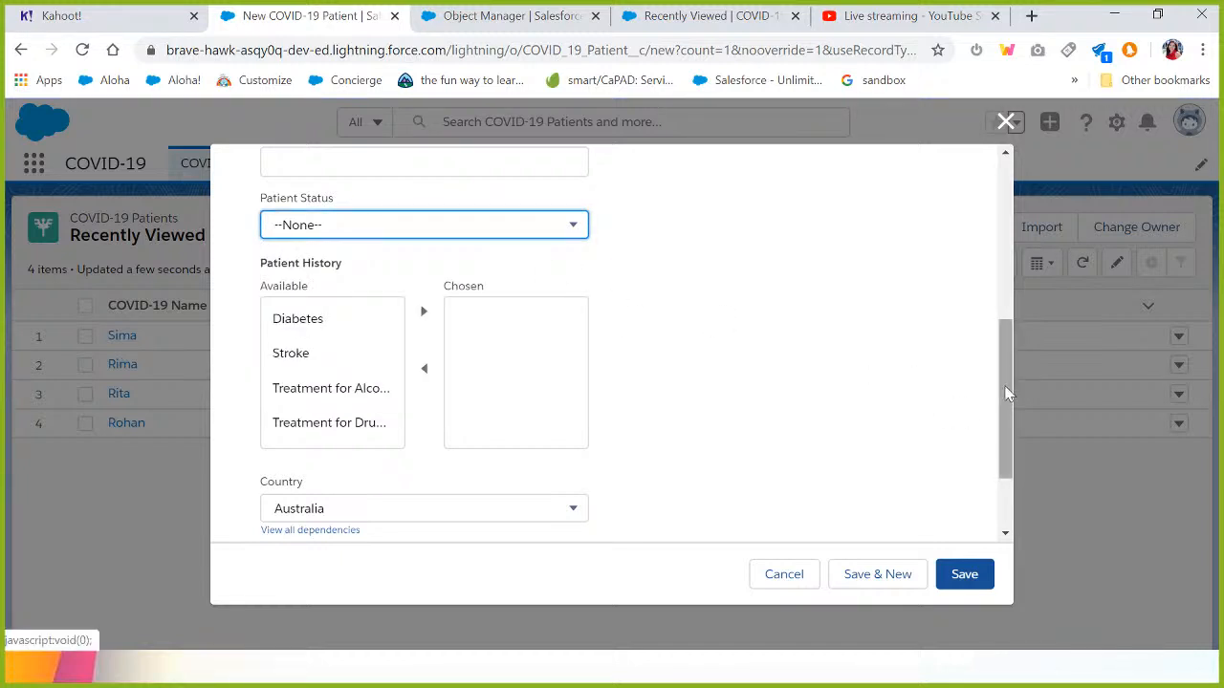
{"action": "left_click_drag", "start_coordinate": [1005, 391], "coordinate": [1039, 502]}
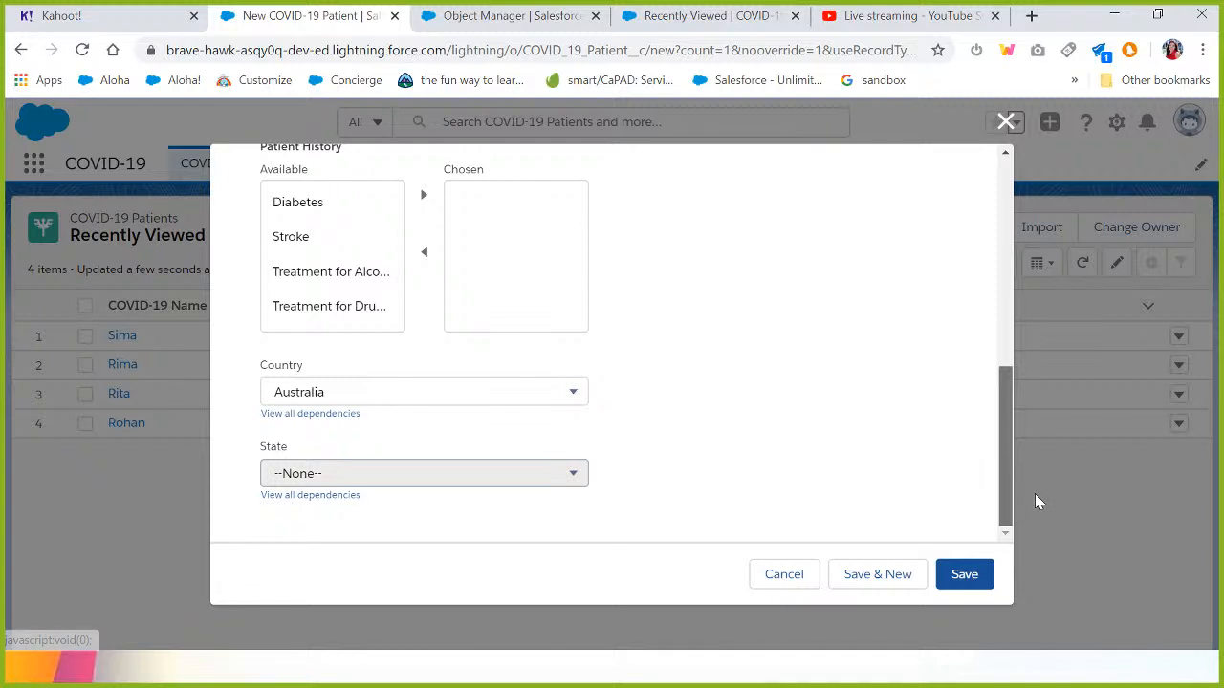
{"action": "left_click", "coordinate": [963, 581]}
- Examine the validation errors on the new record form and fill in the Billing Address with India
{"action": "left_click_drag", "start_coordinate": [416, 290], "coordinate": [241, 289]}
{"action": "left_click_drag", "start_coordinate": [1001, 256], "coordinate": [1020, 333]}
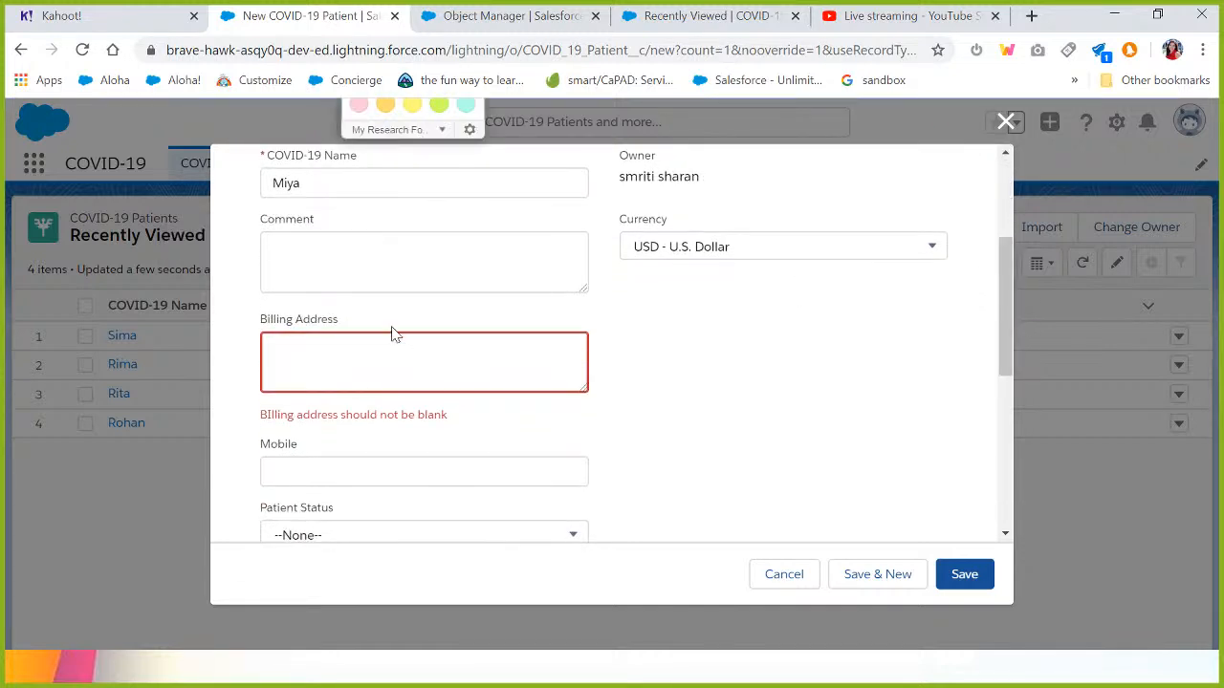
{"action": "left_click", "coordinate": [350, 362]}
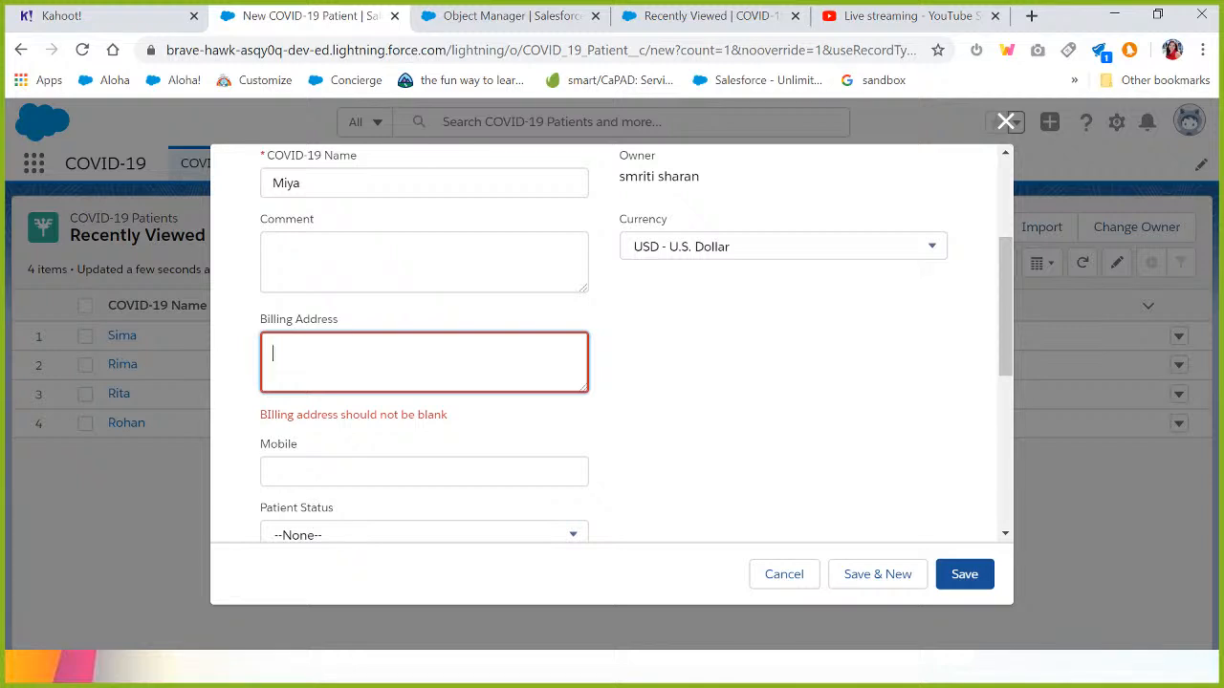
{"action": "left_click_drag", "start_coordinate": [1000, 339], "coordinate": [802, 337]}
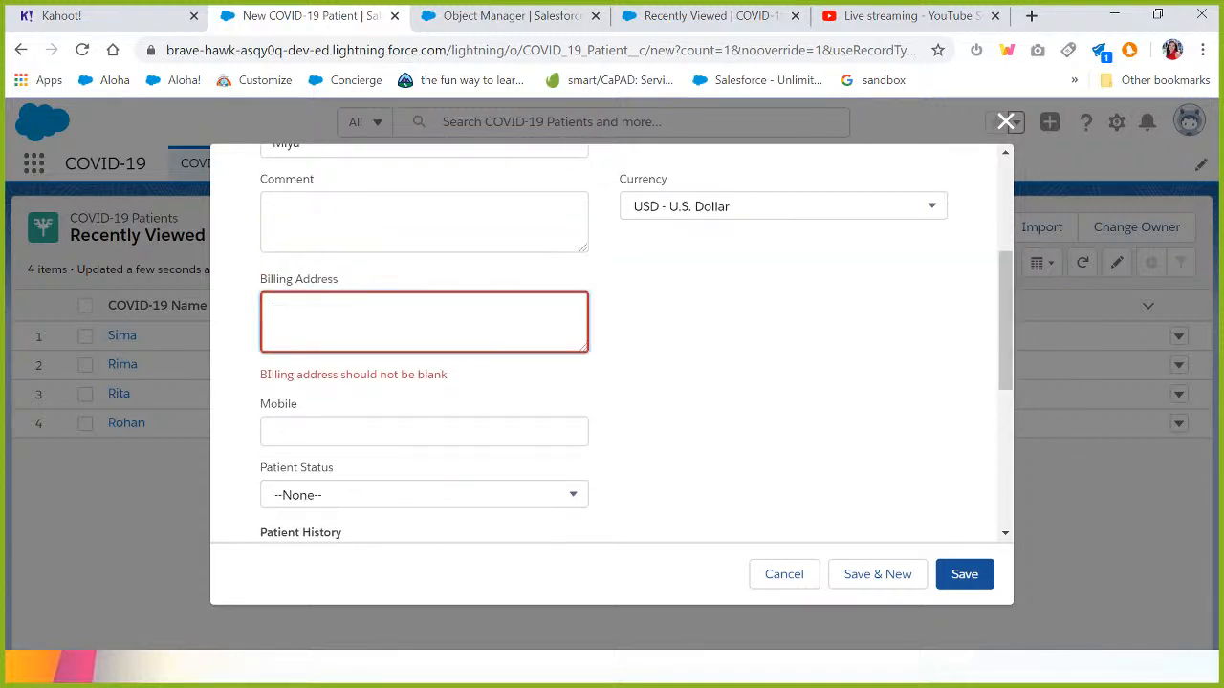
{"action": "type", "text": "India"}
{"action": "left_click_drag", "start_coordinate": [1011, 328], "coordinate": [998, 364]}
- Set the new record's Patient Status to Active and save the patient
{"action": "left_click", "coordinate": [465, 387]}
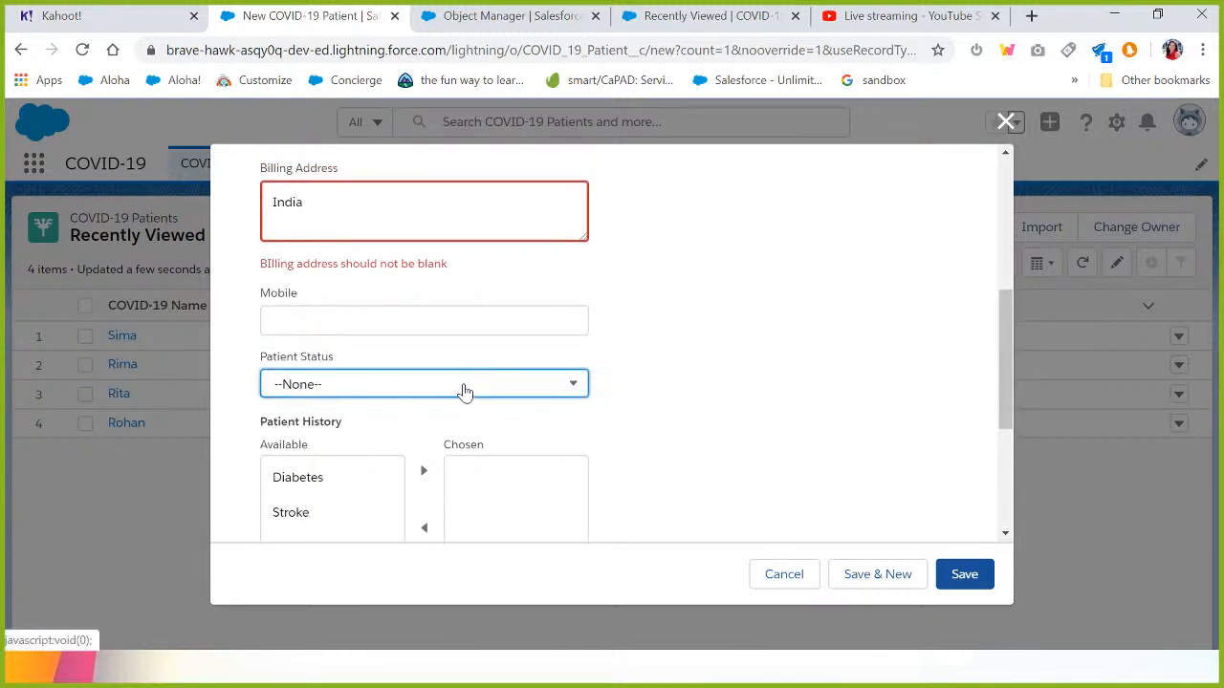
{"action": "left_click", "coordinate": [354, 445]}
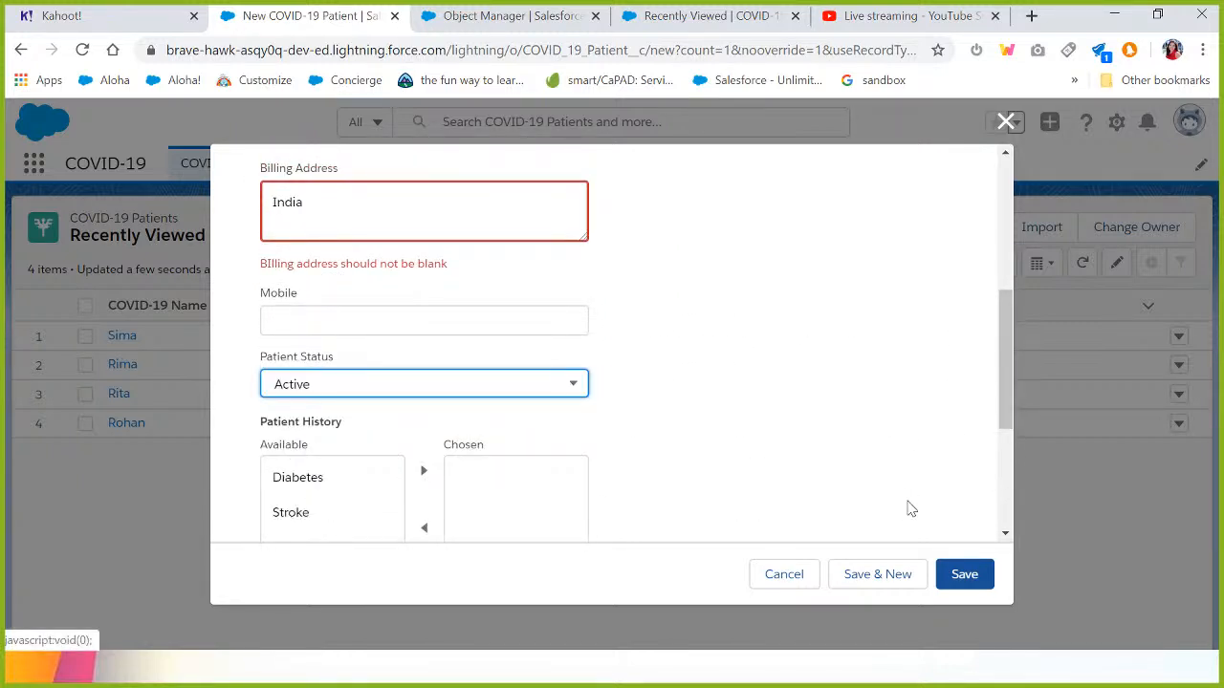
{"action": "left_click", "coordinate": [955, 579]}
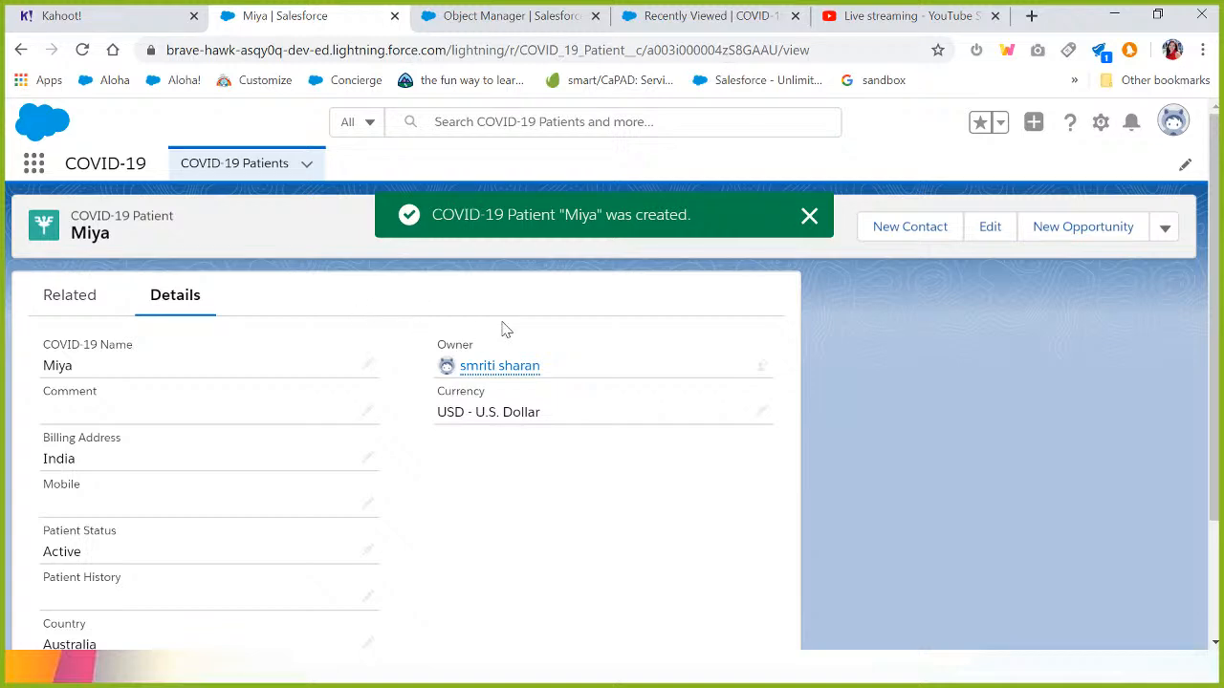
{"action": "key", "text": "alt+Tab"}
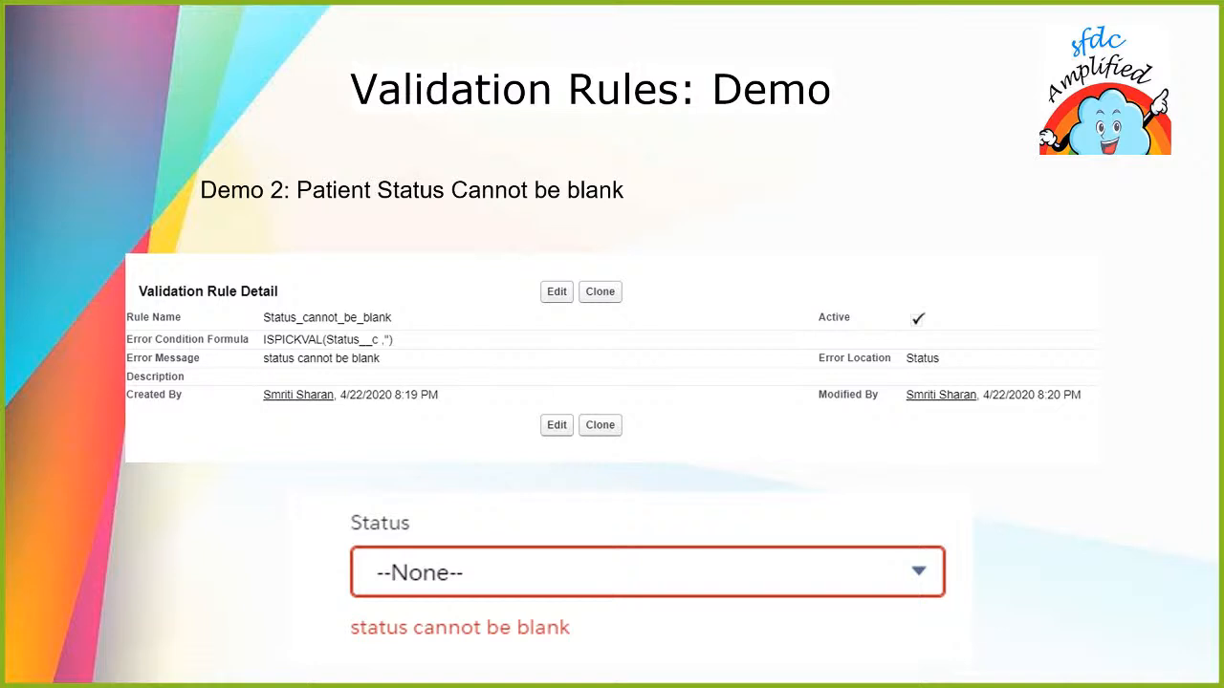
{"action": "key", "text": "Right"}
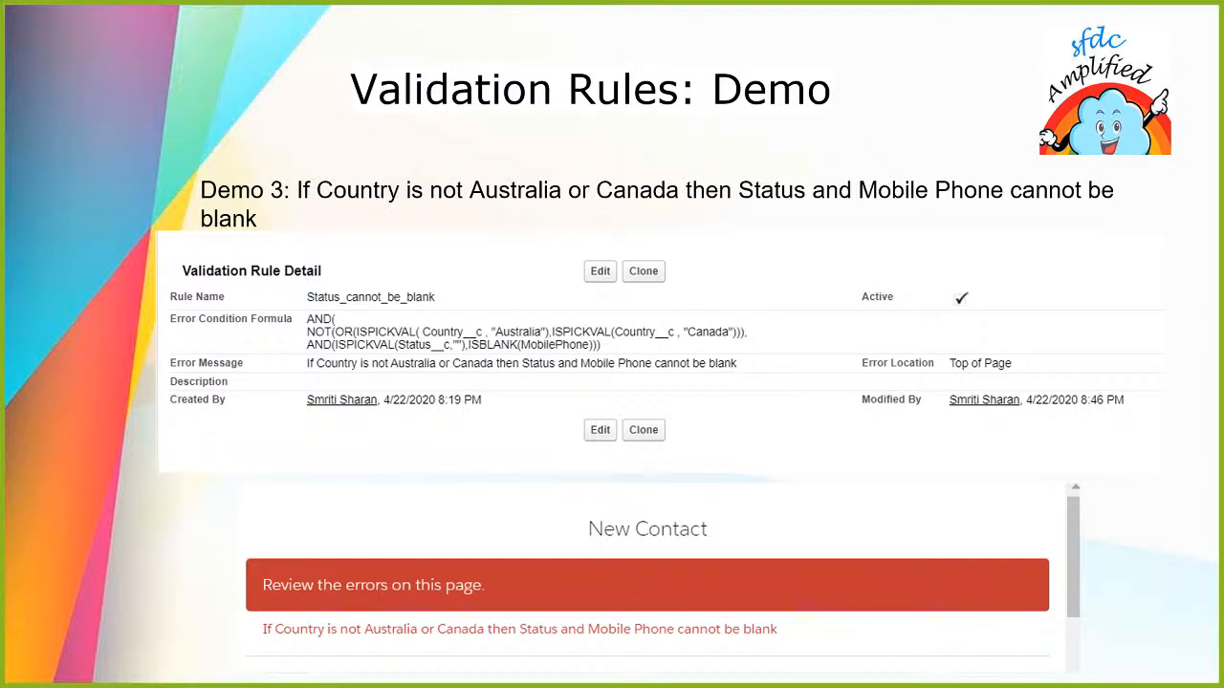
- Switch from the slides to Salesforce Setup in the browser and open the COVID-19 Patient object in the Object Manager
{"action": "key", "text": "alt+Tab"}
{"action": "key", "text": "alt+Tab"}
{"action": "key", "text": "alt+shift+Tab"}
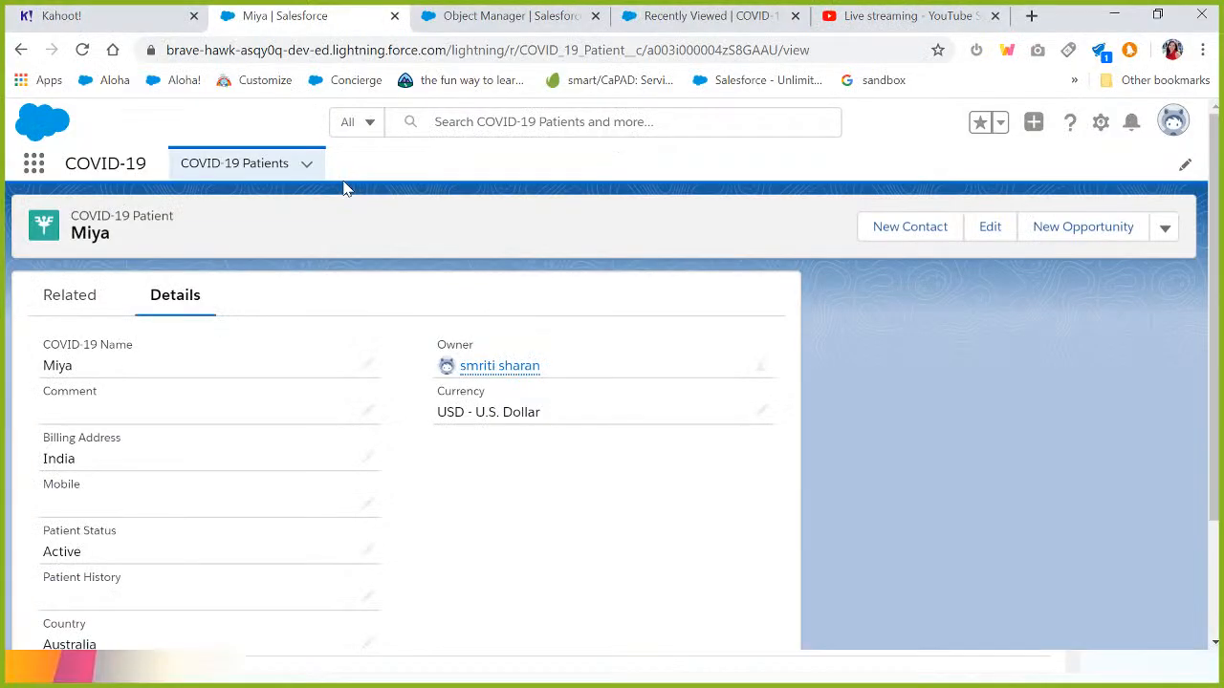
{"action": "left_click", "coordinate": [478, 21]}
{"action": "left_click", "coordinate": [254, 198]}
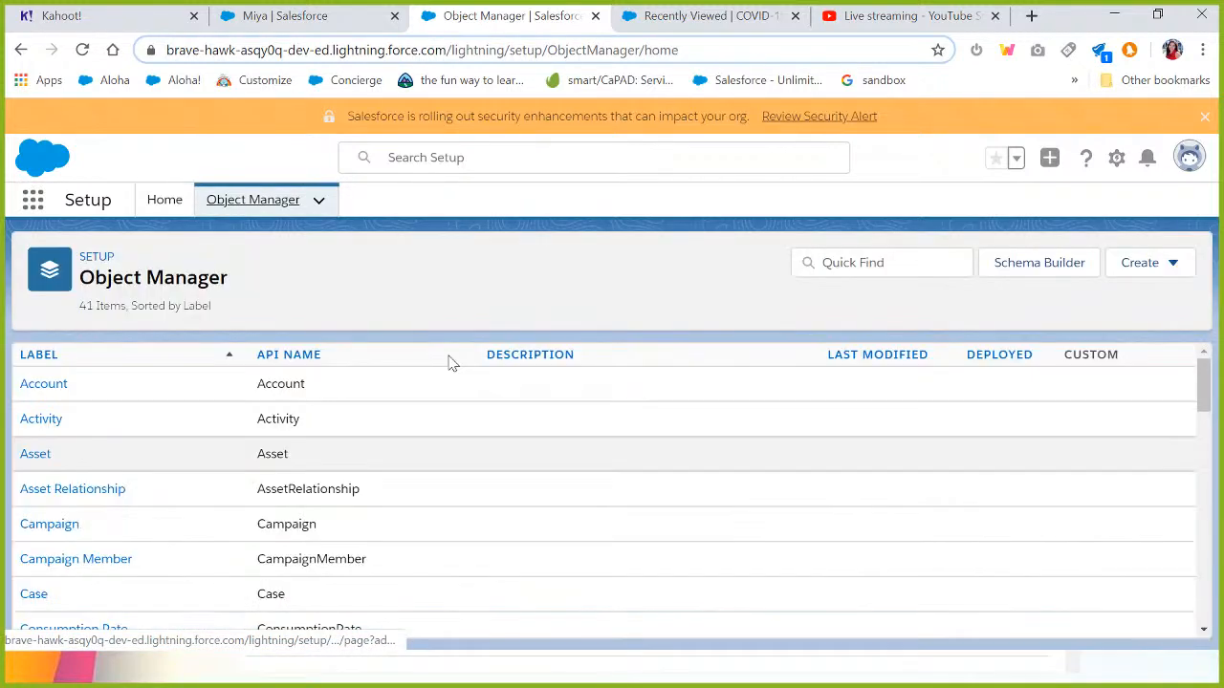
{"action": "left_click", "coordinate": [164, 200]}
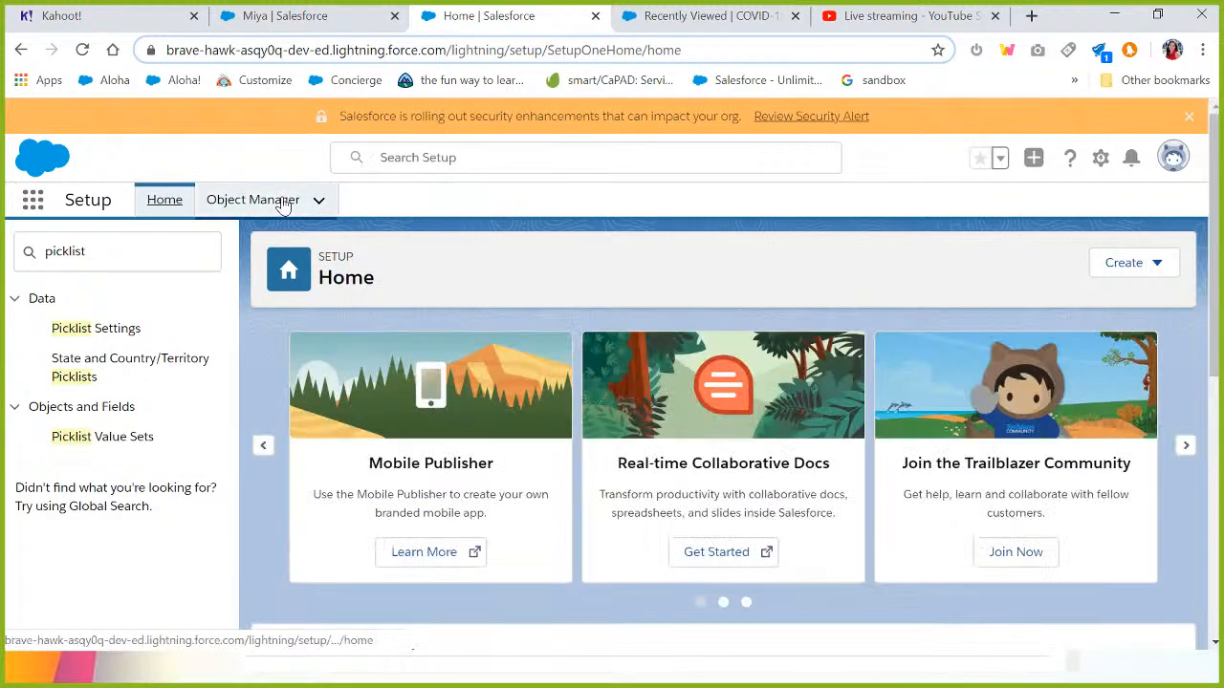
{"action": "left_click", "coordinate": [283, 204]}
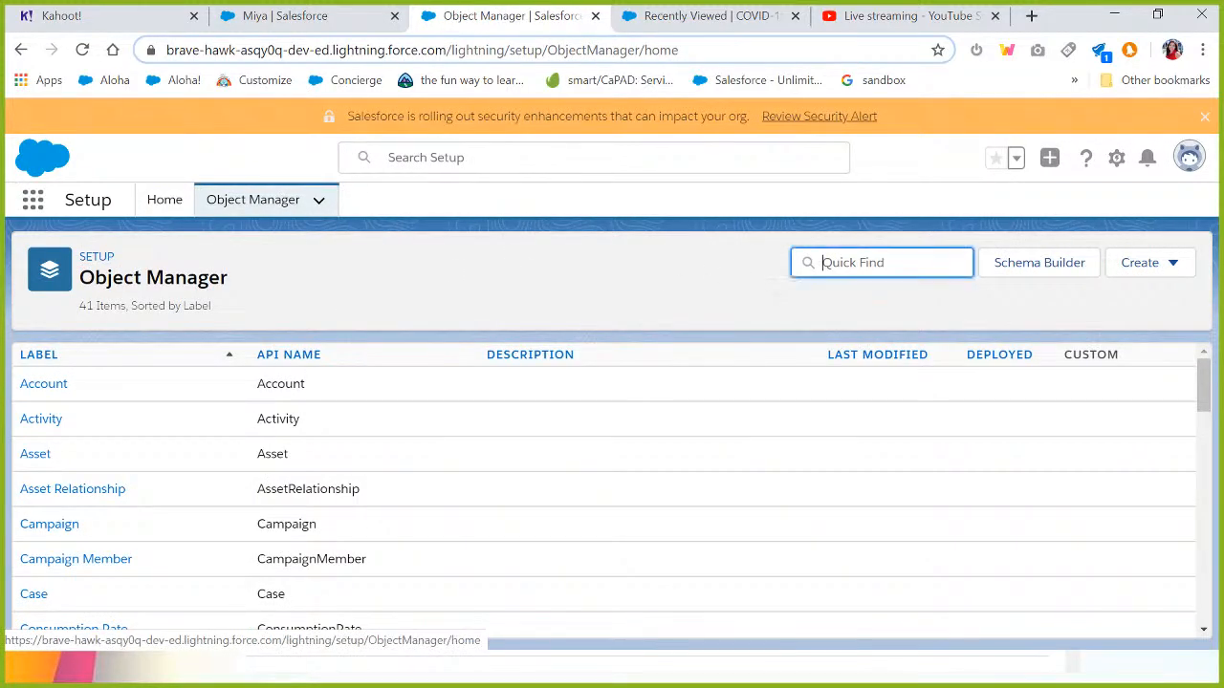
{"action": "type", "text": "covid"}
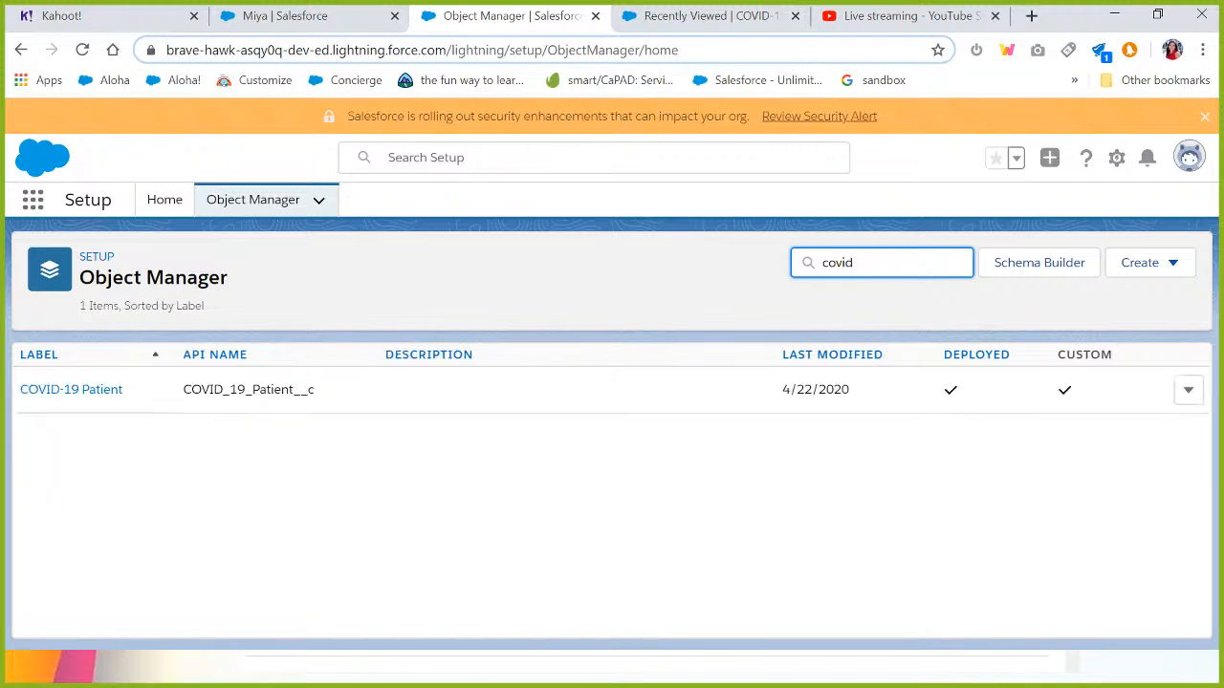
{"action": "left_click", "coordinate": [96, 389]}
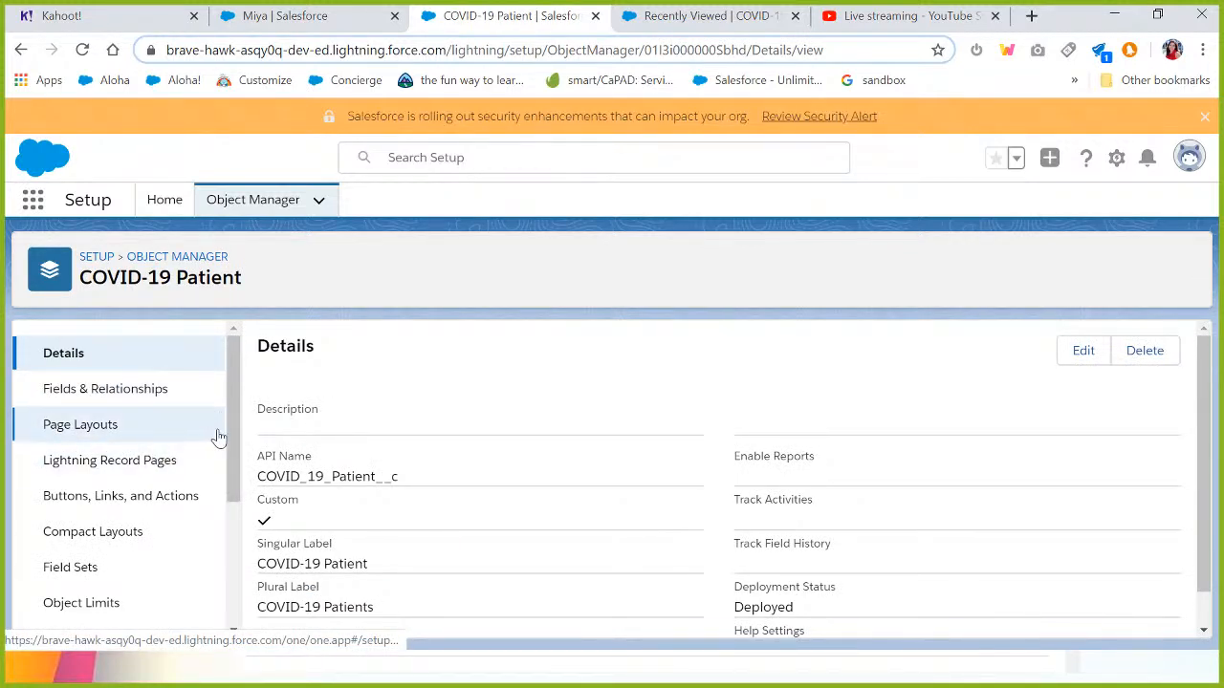
- Start a new validation rule for the COVID-19 Patient object and name it Country_not_matching_the_value
{"action": "left_click_drag", "start_coordinate": [234, 436], "coordinate": [173, 596]}
{"action": "left_click", "coordinate": [88, 608]}
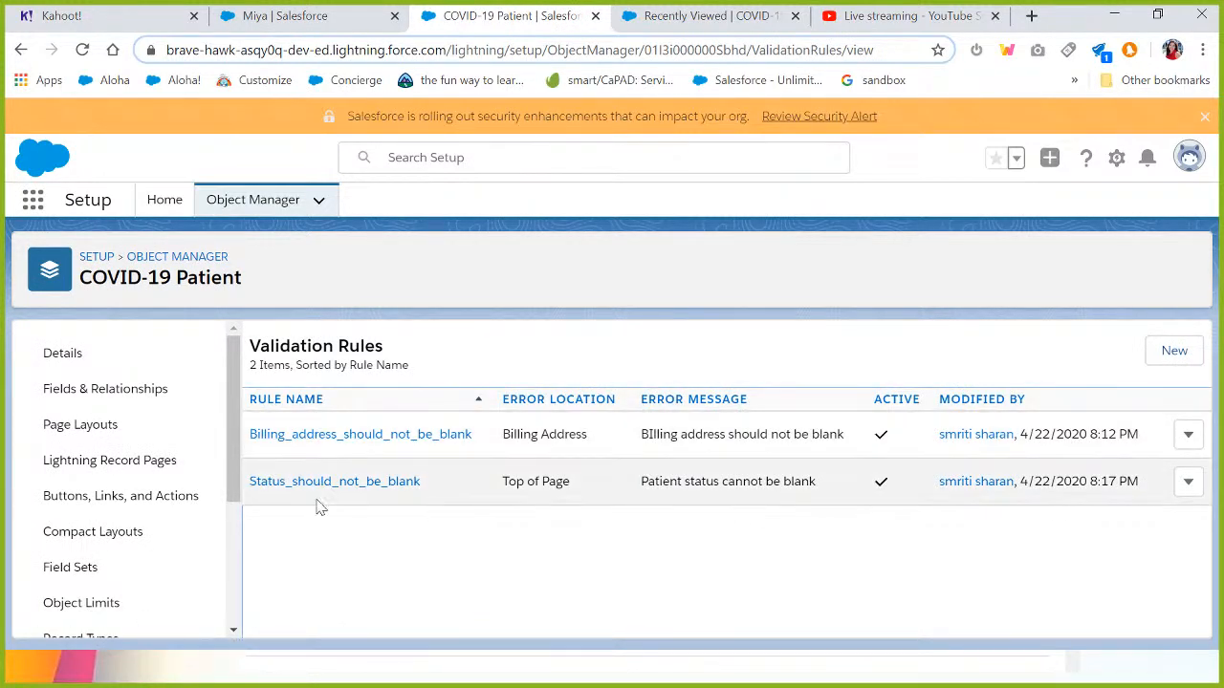
{"action": "left_click", "coordinate": [1172, 351]}
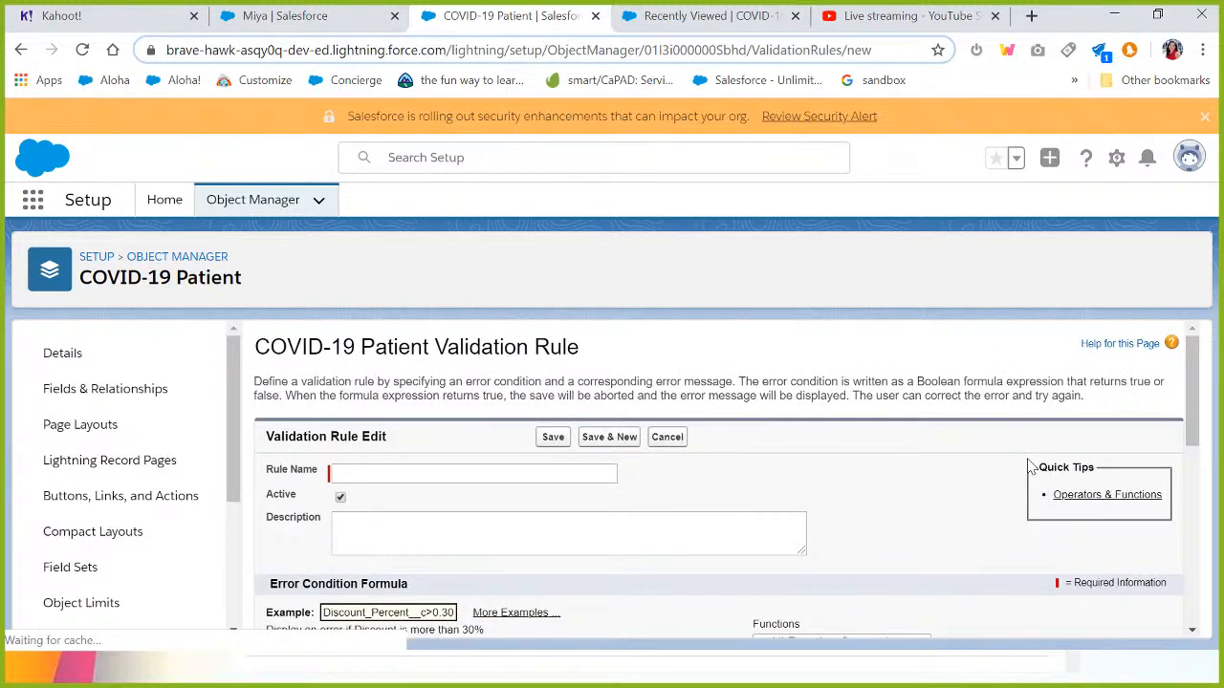
{"action": "scroll", "coordinate": [981, 429], "scroll_direction": "down", "scroll_amount": 2}
{"action": "left_click", "coordinate": [468, 397]}
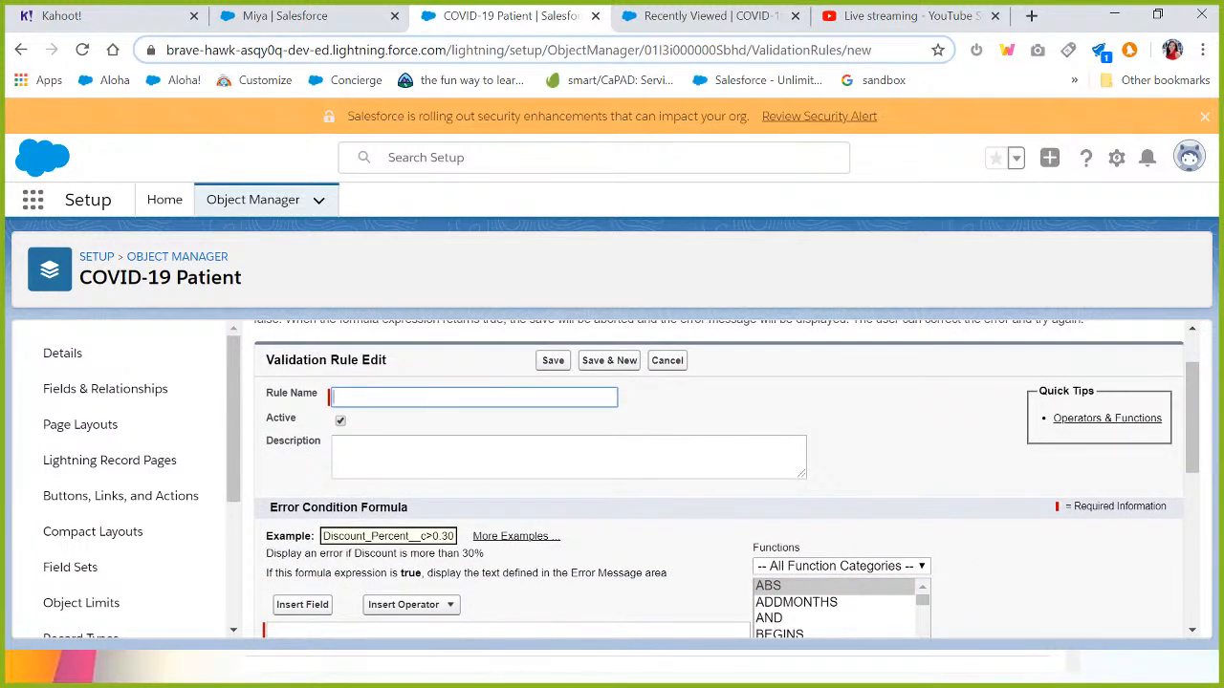
{"action": "type", "text": "Country not matching the value"}
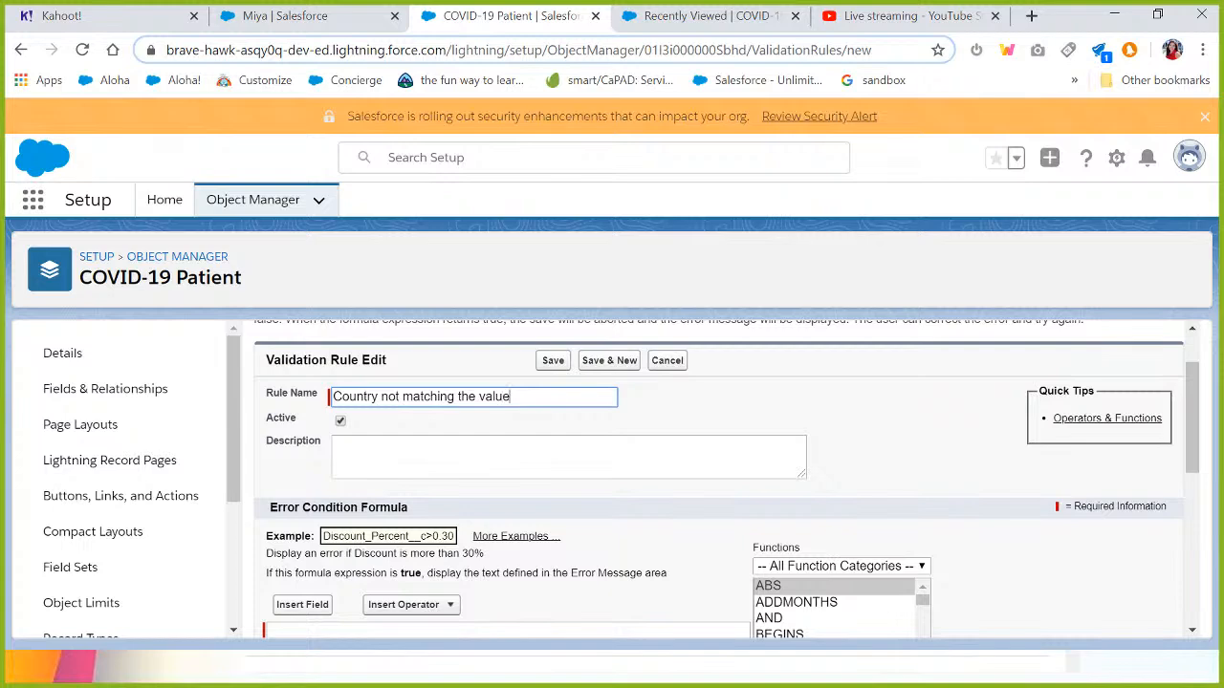
{"action": "double_click", "coordinate": [828, 423]}
- Set the rule's error message to "if country is not australia or Canada then Status and mobile cannot be blank"
{"action": "scroll", "coordinate": [828, 423], "scroll_direction": "down", "scroll_amount": 2}
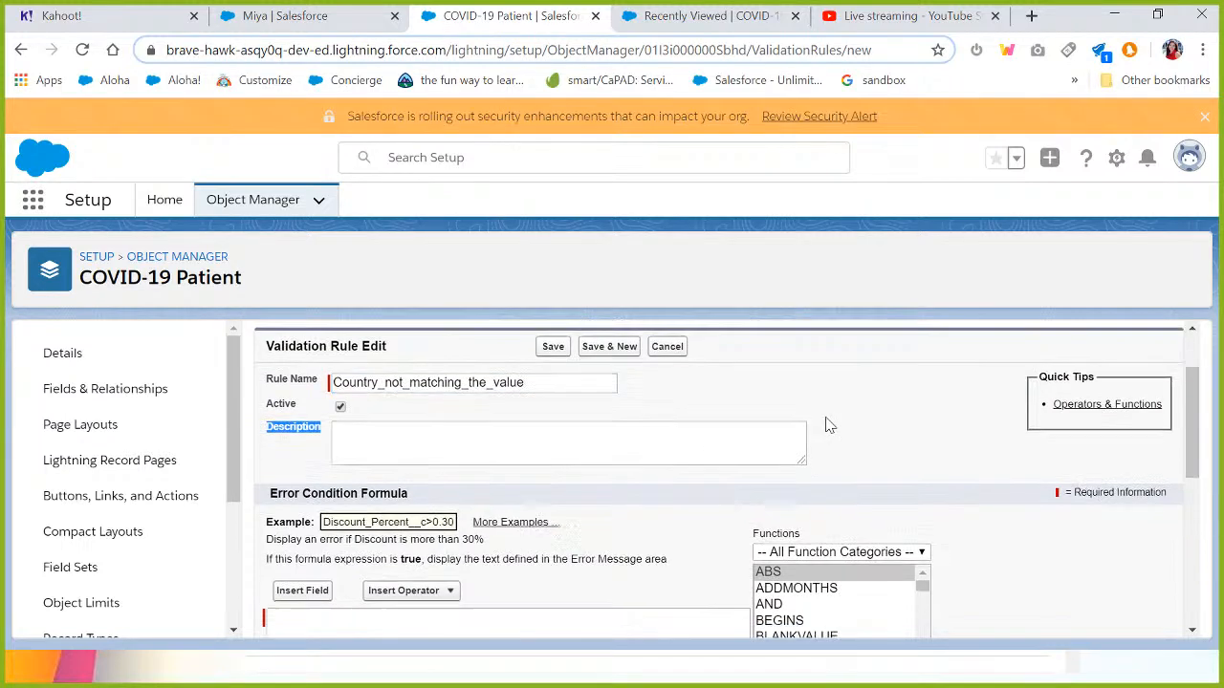
{"action": "scroll", "coordinate": [727, 478], "scroll_direction": "down", "scroll_amount": 1}
{"action": "left_click", "coordinate": [436, 521]}
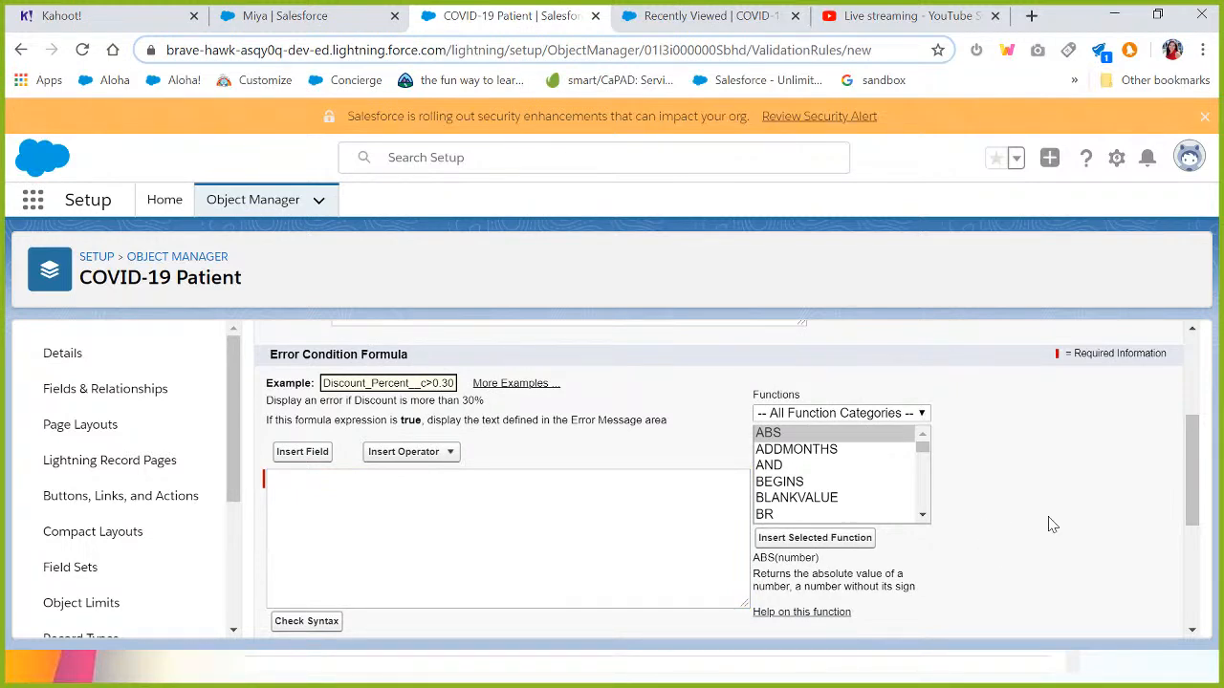
{"action": "left_click_drag", "start_coordinate": [1194, 492], "coordinate": [1210, 592]}
{"action": "left_click", "coordinate": [582, 503]}
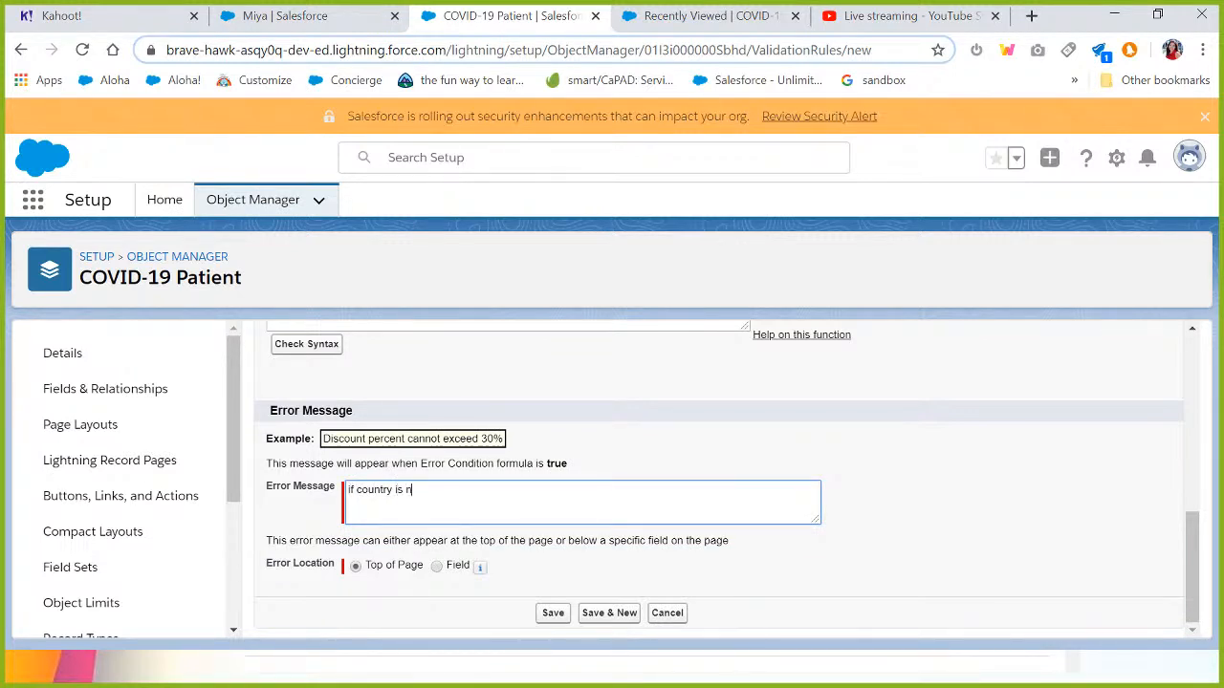
{"action": "type", "text": "if country is not australia or Canada then Status and"}
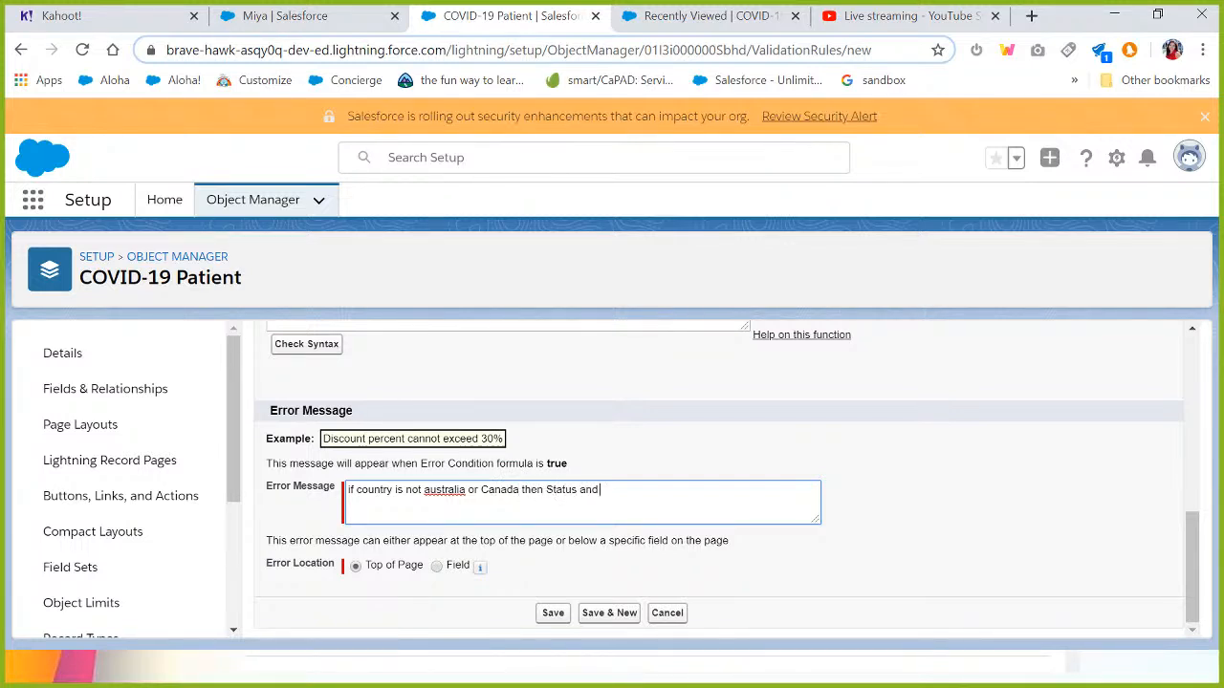
{"action": "type", "text": " mobile cannot be blank"}
{"action": "key", "text": "ctrl+a"}
{"action": "left_click", "coordinate": [956, 492]}
- Insert the COVID-19 Patient object's Country field into the empty error condition formula
{"action": "scroll", "coordinate": [959, 493], "scroll_direction": "up", "scroll_amount": 1}
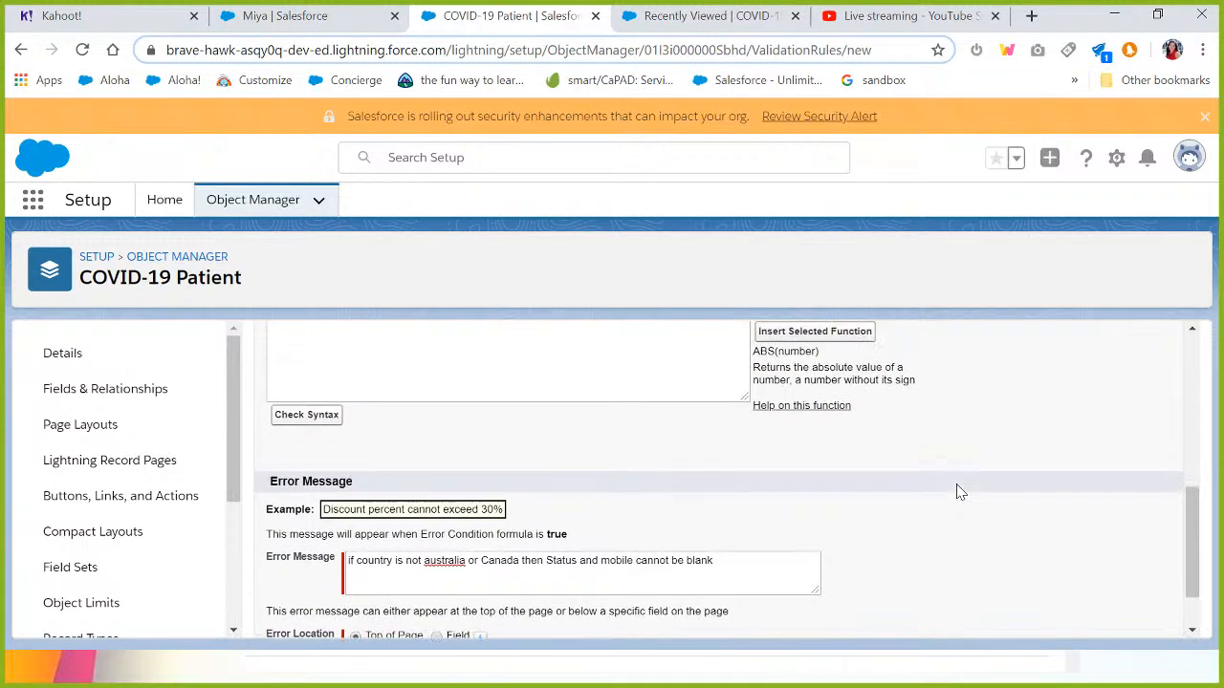
{"action": "scroll", "coordinate": [719, 479], "scroll_direction": "up", "scroll_amount": 2}
{"action": "left_click", "coordinate": [507, 452]}
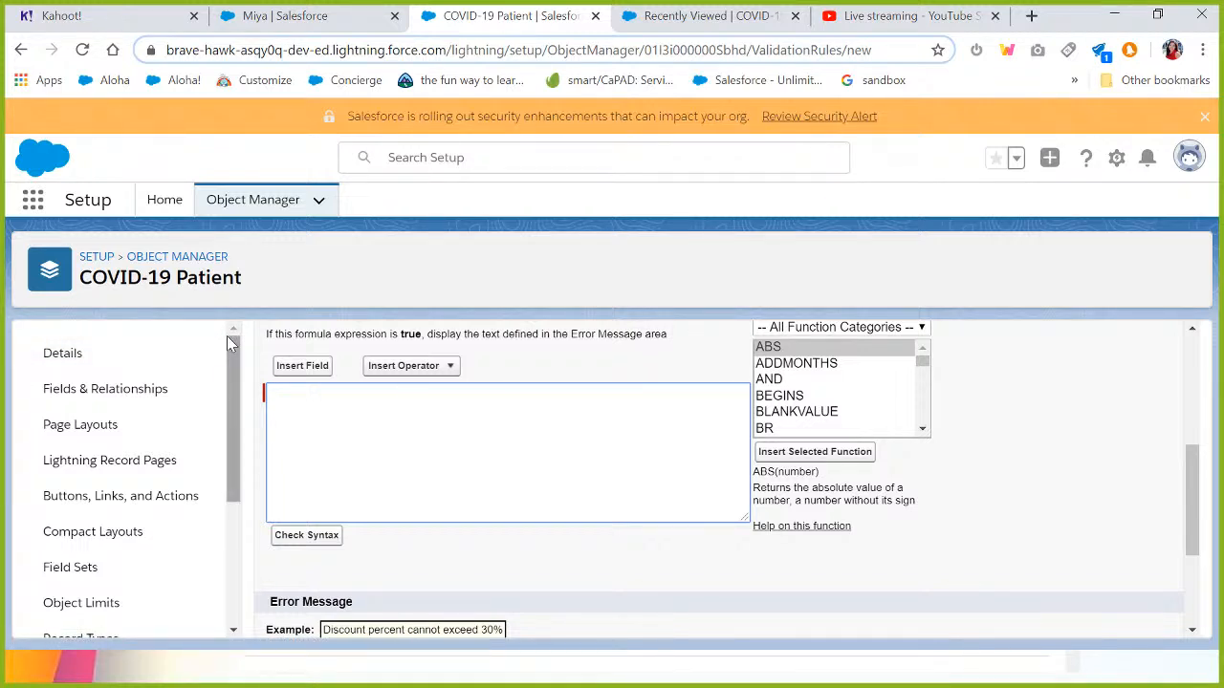
{"action": "left_click", "coordinate": [302, 366]}
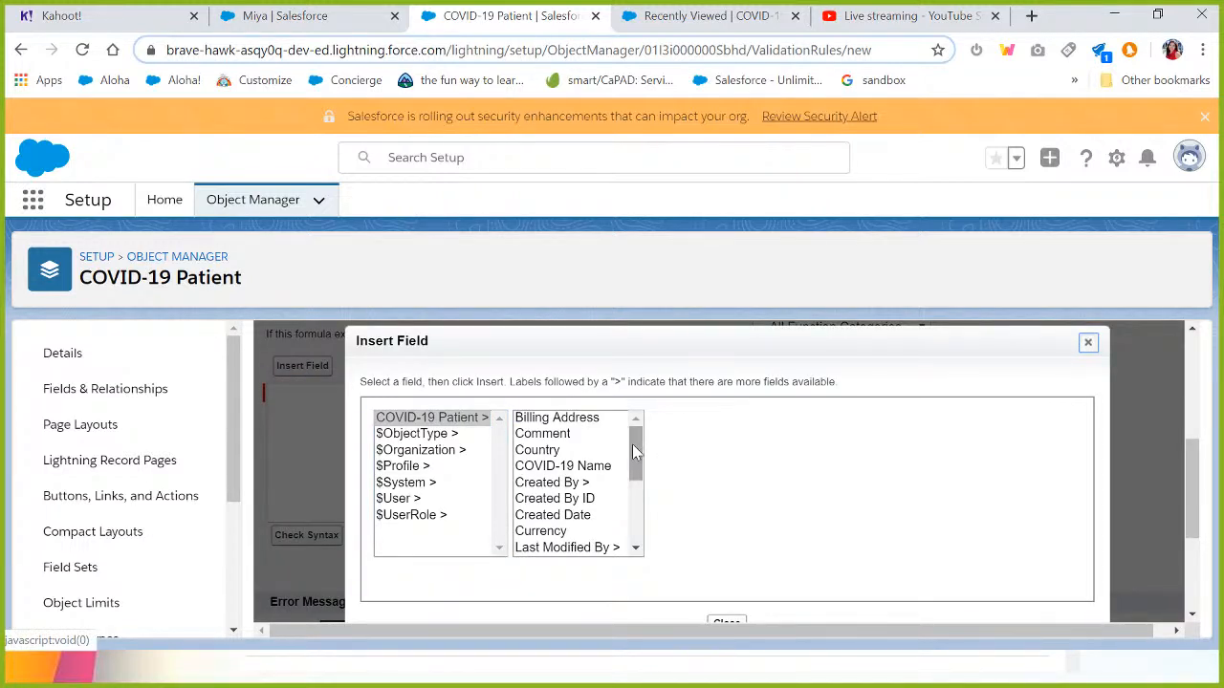
{"action": "left_click", "coordinate": [537, 449]}
{"action": "left_click", "coordinate": [708, 521]}
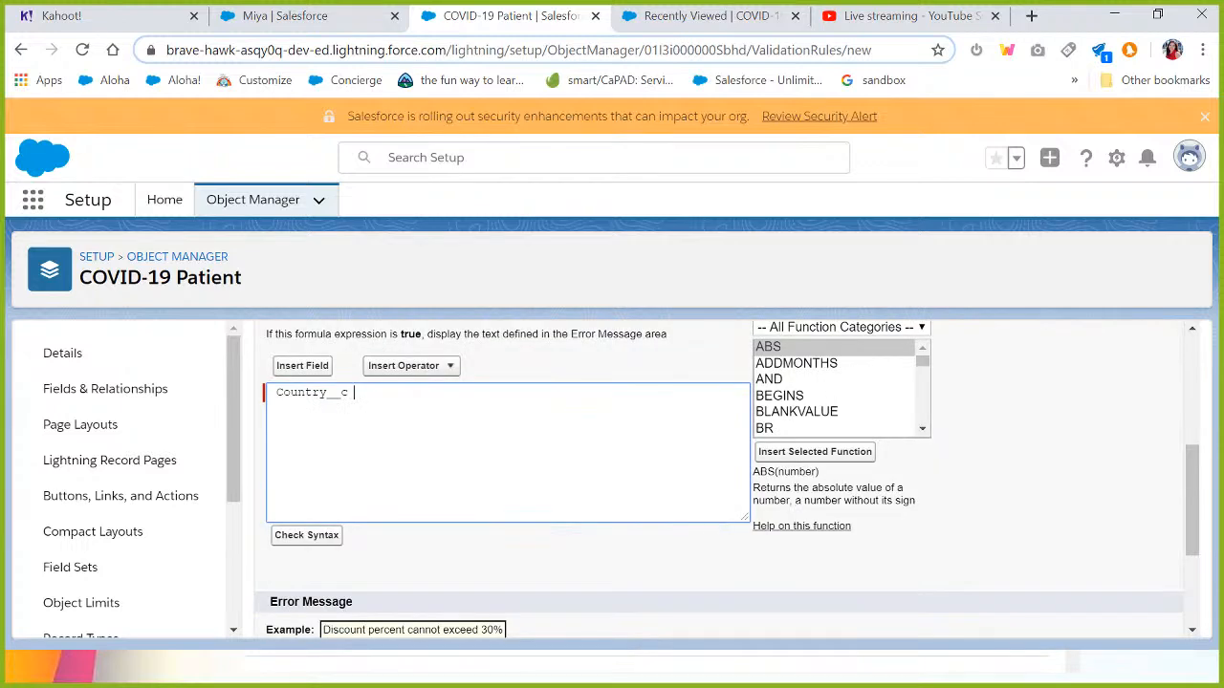
- Insert the Patient Status field into the error condition formula after Country__c
{"action": "left_click", "coordinate": [308, 369]}
{"action": "left_click", "coordinate": [557, 482]}
{"action": "key", "text": "Down"}
{"action": "key", "text": "Down"}
{"action": "key", "text": "Down"}
{"action": "key", "text": "Down"}
{"action": "key", "text": "Down"}
{"action": "key", "text": "Down"}
{"action": "key", "text": "Down"}
{"action": "key", "text": "Down"}
{"action": "key", "text": "Down"}
{"action": "key", "text": "Down"}
{"action": "key", "text": "Down"}
{"action": "key", "text": "Down"}
{"action": "key", "text": "Down"}
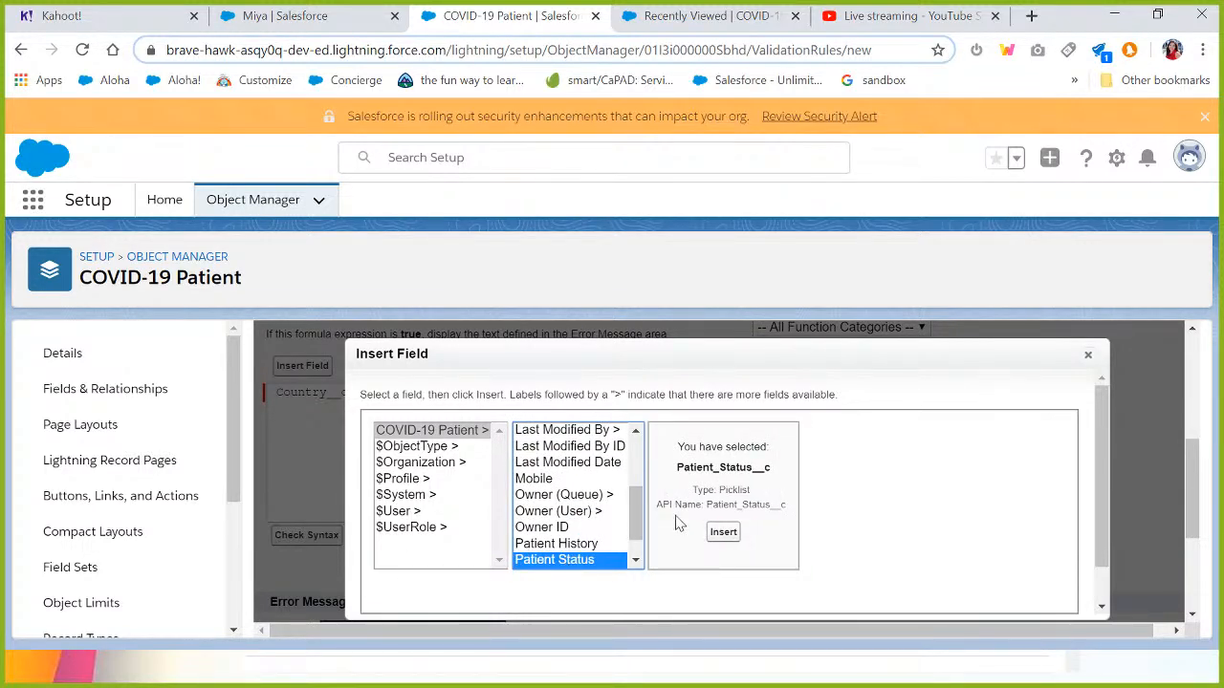
{"action": "left_click", "coordinate": [723, 532]}
- Insert the Mobile field into the error condition formula after Patient_Status__c
{"action": "left_click", "coordinate": [302, 366]}
{"action": "left_click", "coordinate": [559, 541]}
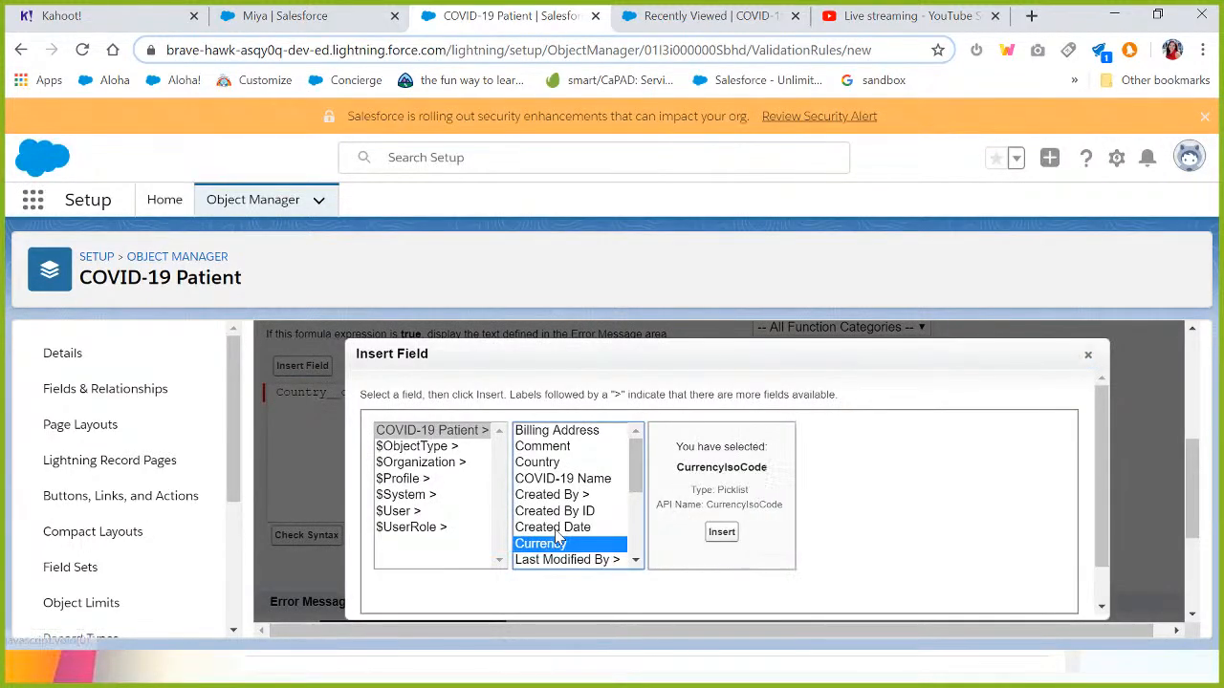
{"action": "key", "text": "Down"}
{"action": "key", "text": "Down"}
{"action": "key", "text": "Down"}
{"action": "key", "text": "Down"}
{"action": "key", "text": "Down"}
{"action": "key", "text": "Up"}
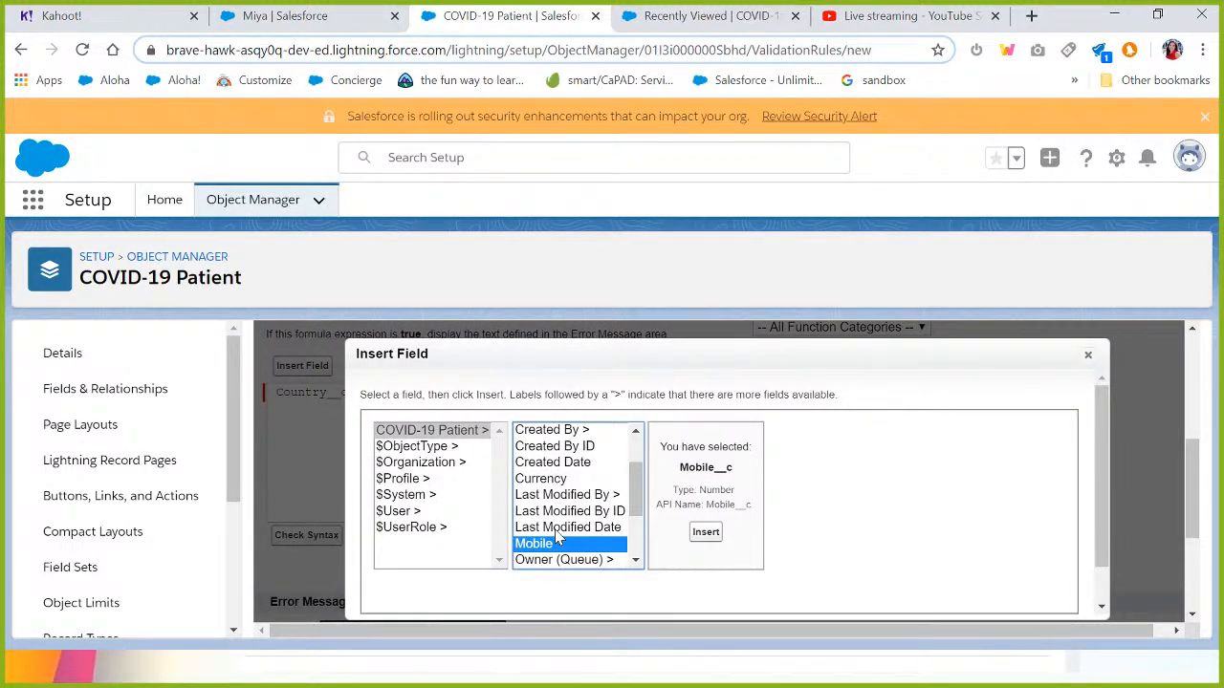
{"action": "left_click", "coordinate": [712, 536]}
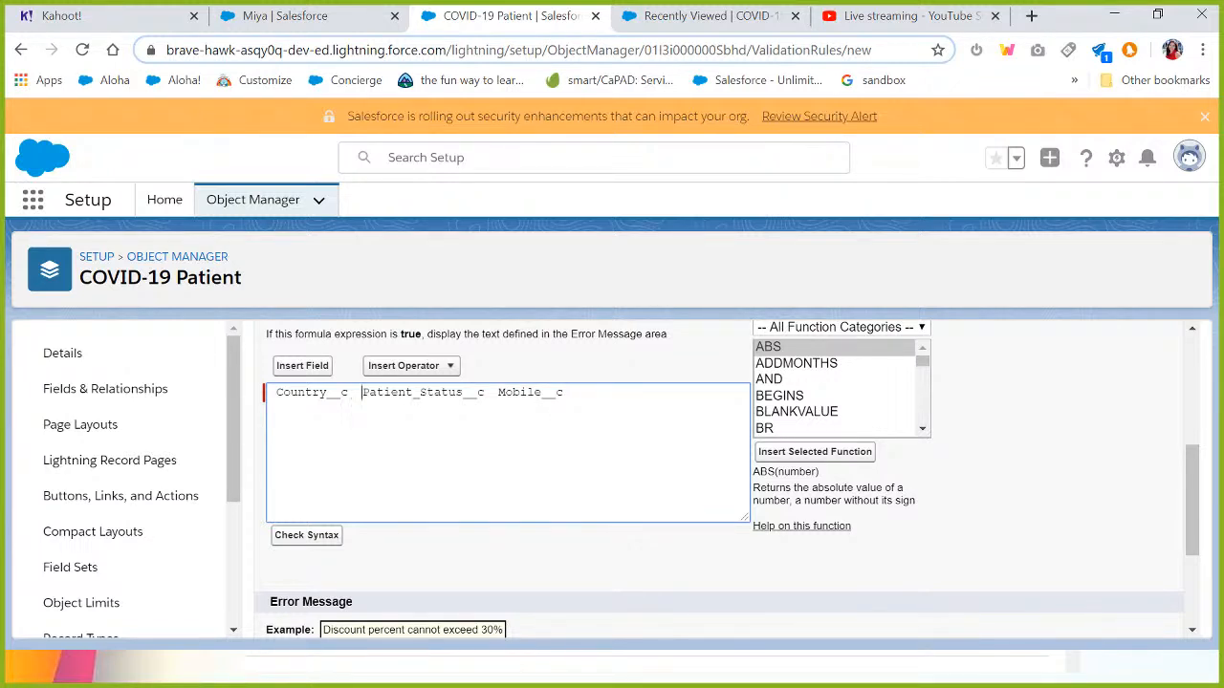
- Put the three inserted fields on separate lines, with an empty line between Country__c and Patient_Status__c
{"action": "key", "text": "Return"}
{"action": "left_click", "coordinate": [398, 406]}
{"action": "key", "text": "Return"}
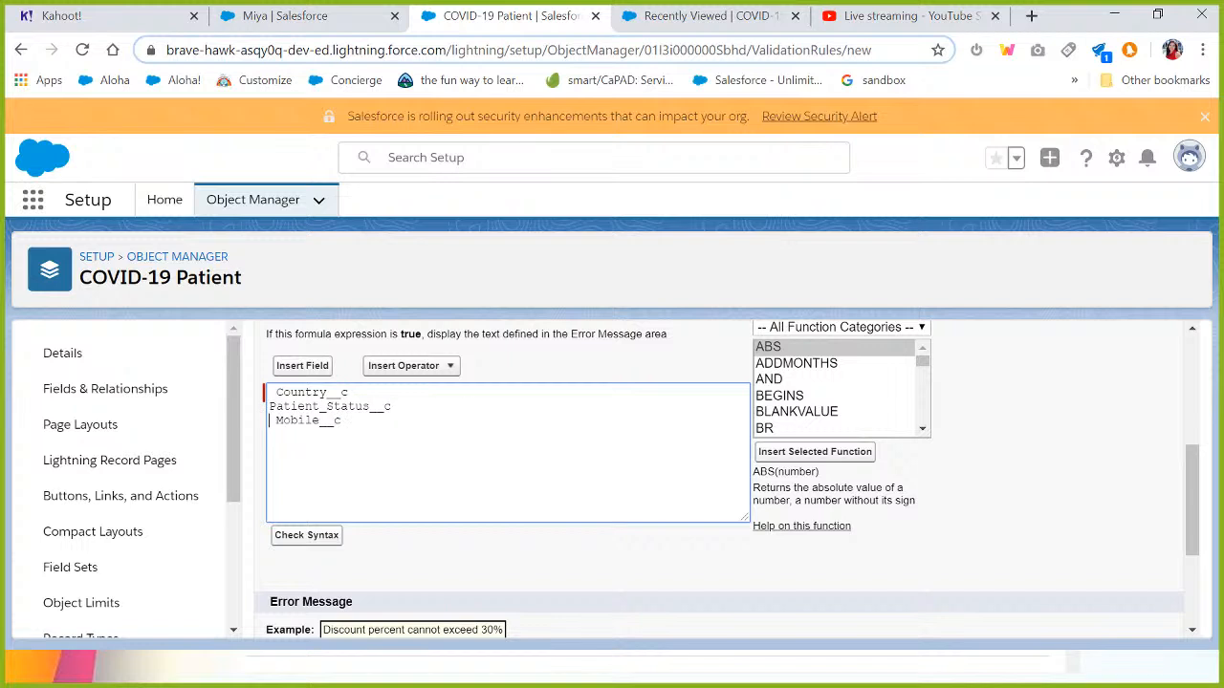
{"action": "key", "text": "Up"}
{"action": "key", "text": "Return"}
{"action": "key", "text": "Up"}
{"action": "key", "text": "Up"}
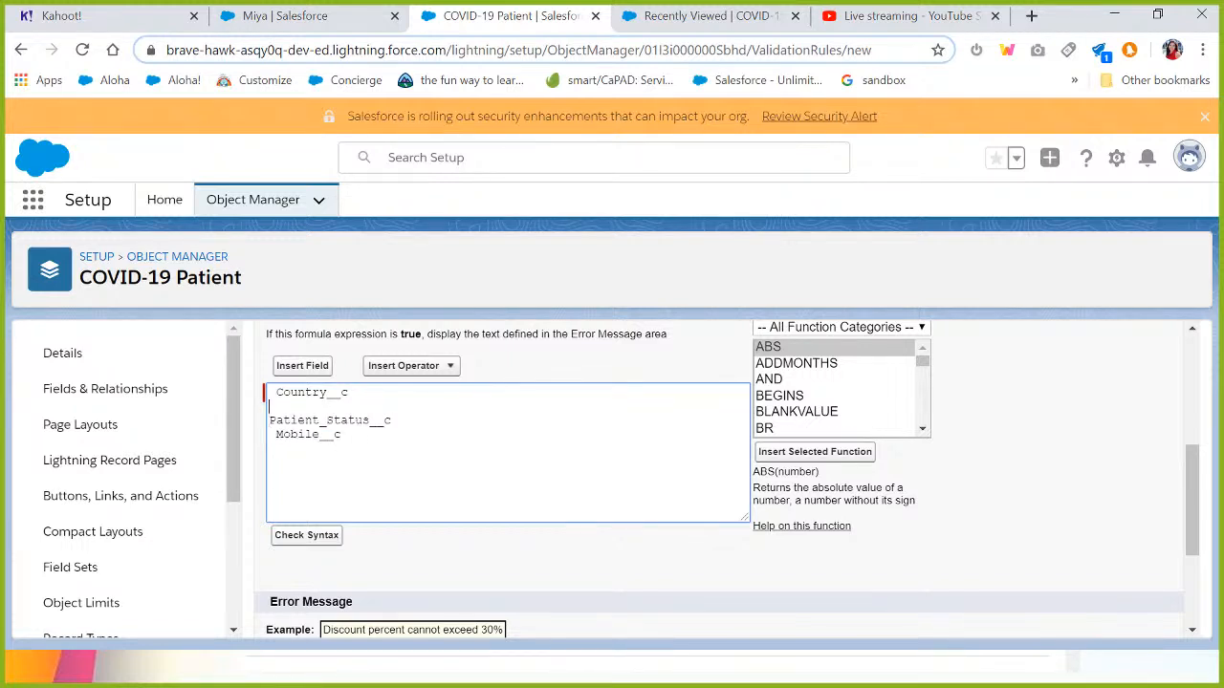
- Find the ISPICKVAL function in the function list and insert it in front of Country__c in the formula
{"action": "key", "text": "Right"}
{"action": "key", "text": "Right"}
{"action": "left_click", "coordinate": [922, 429]}
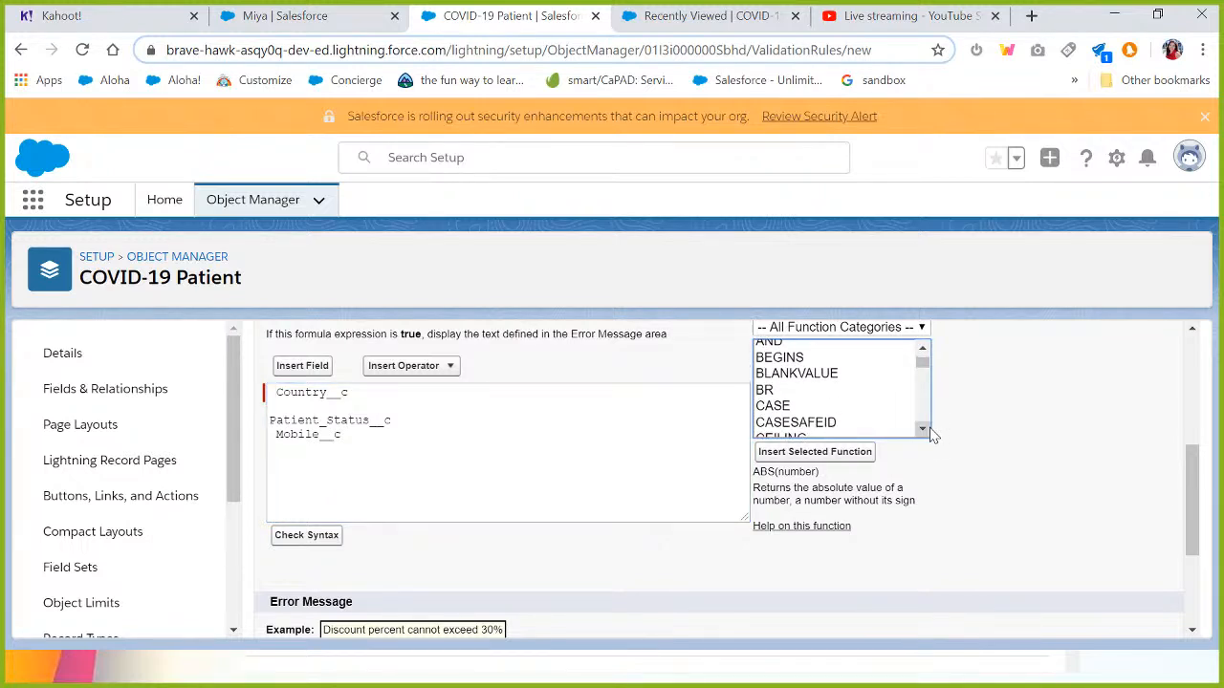
{"action": "left_click", "coordinate": [928, 429]}
{"action": "left_click", "coordinate": [929, 429]}
{"action": "left_click", "coordinate": [928, 429]}
{"action": "left_click", "coordinate": [928, 430]}
{"action": "left_click", "coordinate": [929, 429]}
{"action": "left_click", "coordinate": [929, 429]}
{"action": "left_click", "coordinate": [929, 430]}
{"action": "left_click", "coordinate": [929, 430]}
{"action": "left_click", "coordinate": [928, 430]}
{"action": "left_click", "coordinate": [929, 429]}
{"action": "left_click", "coordinate": [928, 429]}
{"action": "left_click", "coordinate": [929, 430]}
{"action": "left_click", "coordinate": [928, 429]}
{"action": "left_click", "coordinate": [928, 430]}
{"action": "left_click", "coordinate": [929, 429]}
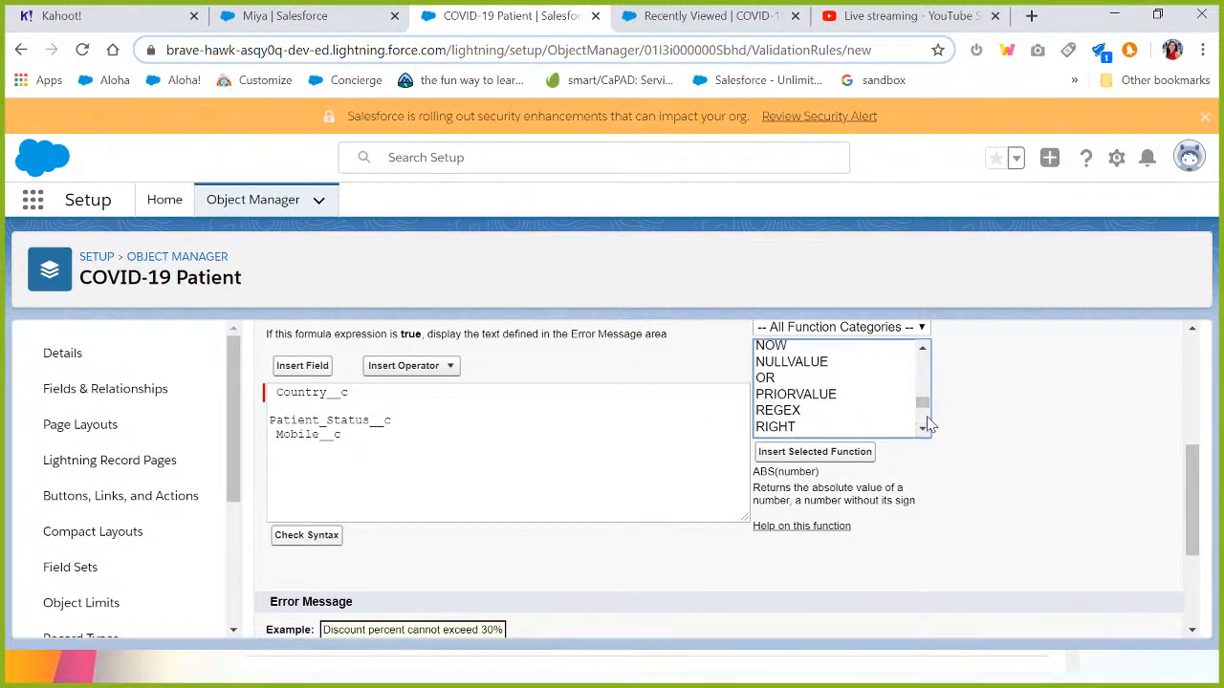
{"action": "left_click", "coordinate": [923, 350]}
{"action": "left_click", "coordinate": [923, 350]}
{"action": "left_click", "coordinate": [924, 350]}
{"action": "left_click", "coordinate": [924, 350]}
{"action": "left_click", "coordinate": [924, 350]}
{"action": "left_click", "coordinate": [924, 350]}
{"action": "left_click", "coordinate": [924, 350]}
{"action": "left_click", "coordinate": [924, 350]}
{"action": "left_click", "coordinate": [924, 350]}
{"action": "left_click", "coordinate": [924, 350]}
{"action": "left_click", "coordinate": [924, 350]}
{"action": "left_click", "coordinate": [923, 350]}
{"action": "left_click", "coordinate": [924, 350]}
{"action": "left_click", "coordinate": [923, 350]}
{"action": "left_click", "coordinate": [824, 413]}
{"action": "left_click", "coordinate": [810, 451]}
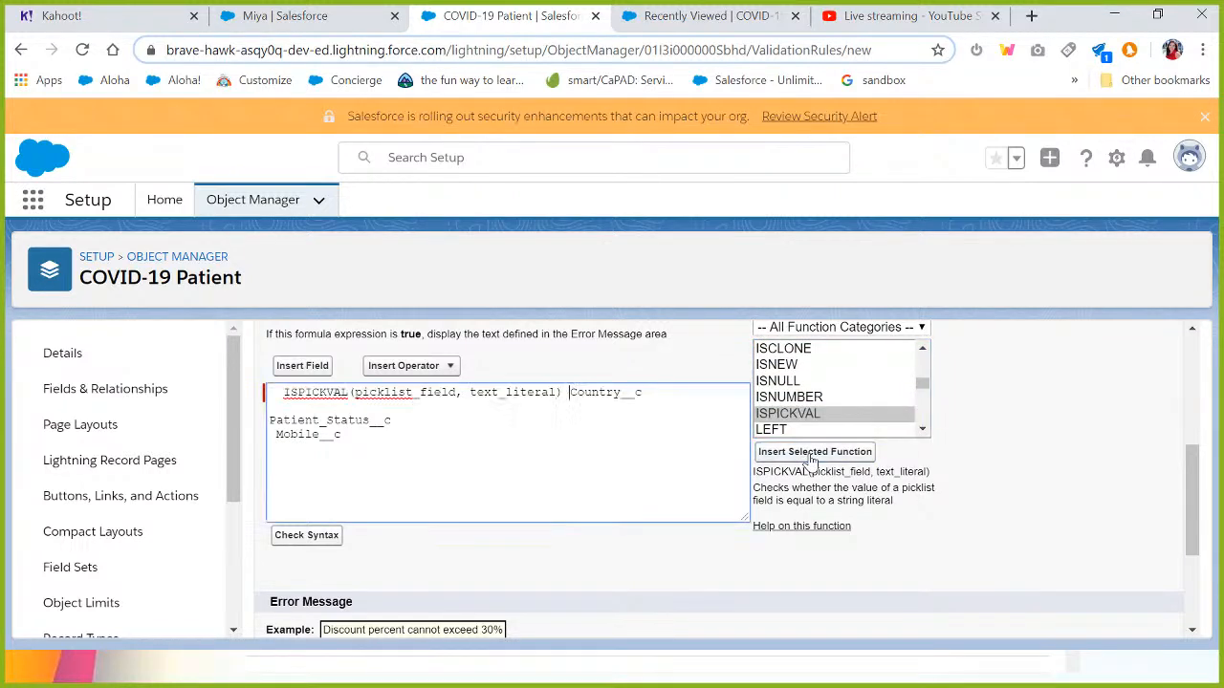
- Move Country__c to its own line below ISPICKVAL and copy it into the function as the picklist field argument
{"action": "key", "text": "Return"}
{"action": "key", "text": "Return"}
{"action": "key", "text": "Down"}
{"action": "key", "text": "BackSpace"}
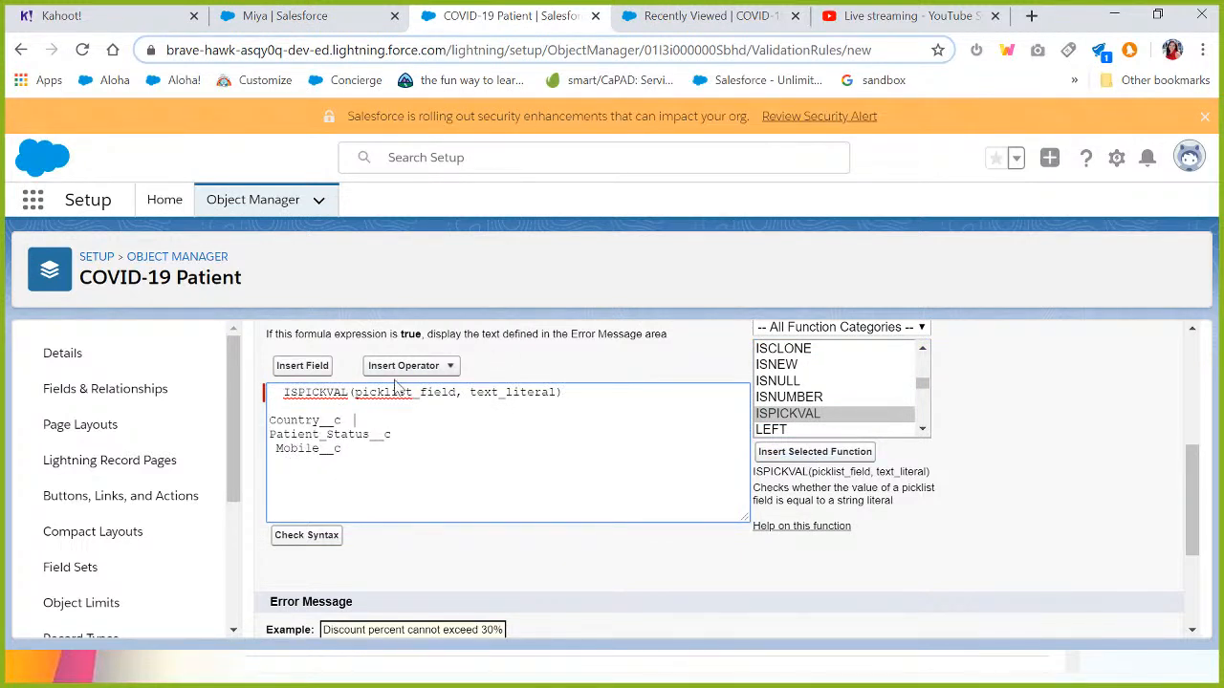
{"action": "double_click", "coordinate": [316, 420]}
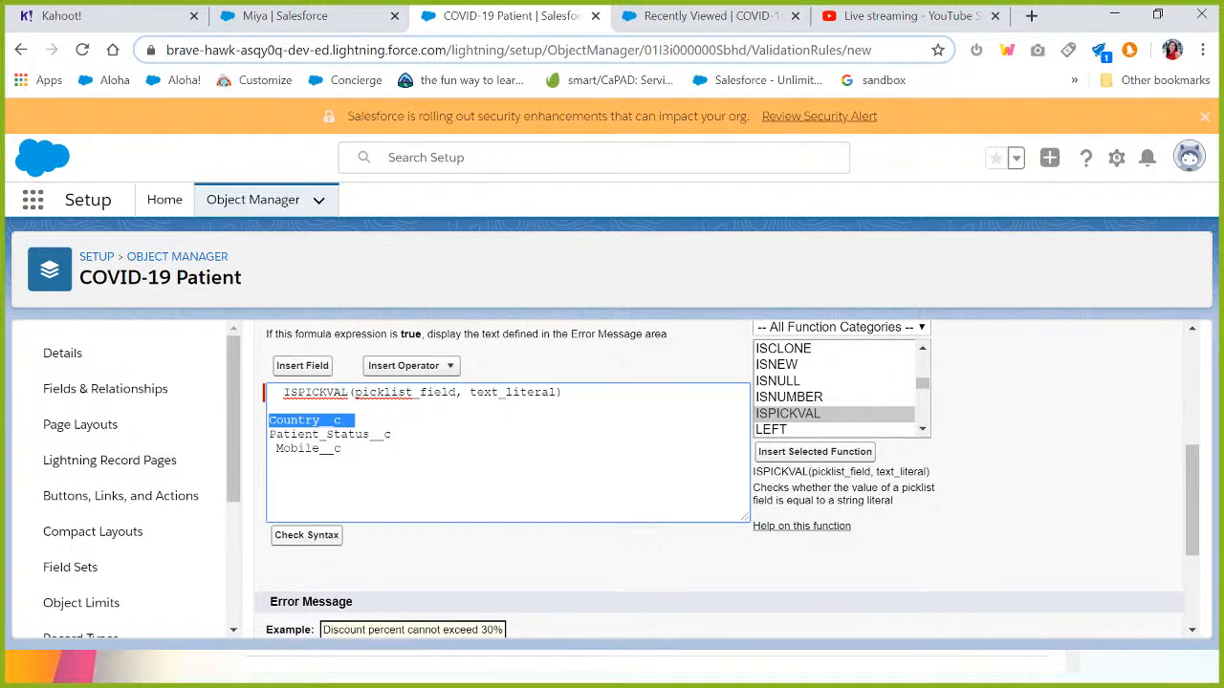
{"action": "key", "text": "ctrl+c"}
{"action": "double_click", "coordinate": [441, 393]}
{"action": "key", "text": "ctrl+v"}
{"action": "key", "text": "BackSpace"}
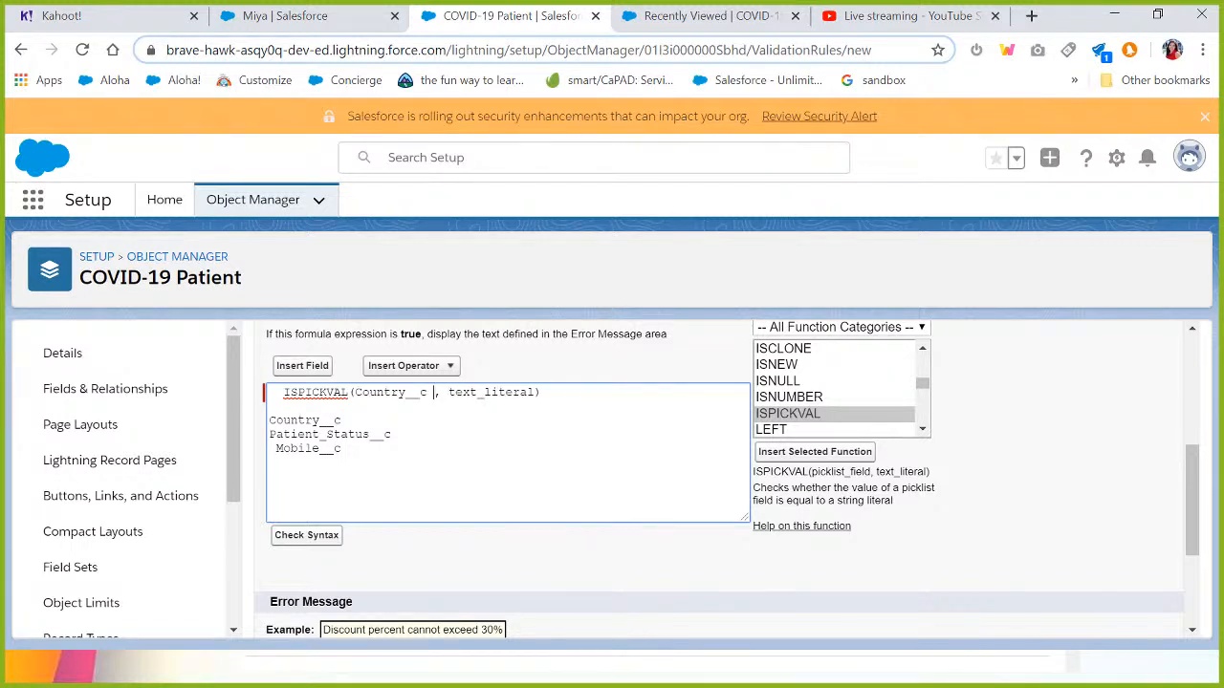
- Replace ISPICKVAL's text literal placeholder with "Australia"
{"action": "double_click", "coordinate": [491, 393]}
{"action": "key", "text": "BackSpace"}
{"action": "key", "text": "BackSpace"}
{"action": "type", "text": "\"\""}
{"action": "key", "text": "Left"}
{"action": "type", "text": "Australia"}
- Wrap the ISPICKVAL expression in NOT( ), closing the outer parenthesis at the end of the line
{"action": "key", "text": "BackSpace"}
{"action": "type", "text": "NOT("}
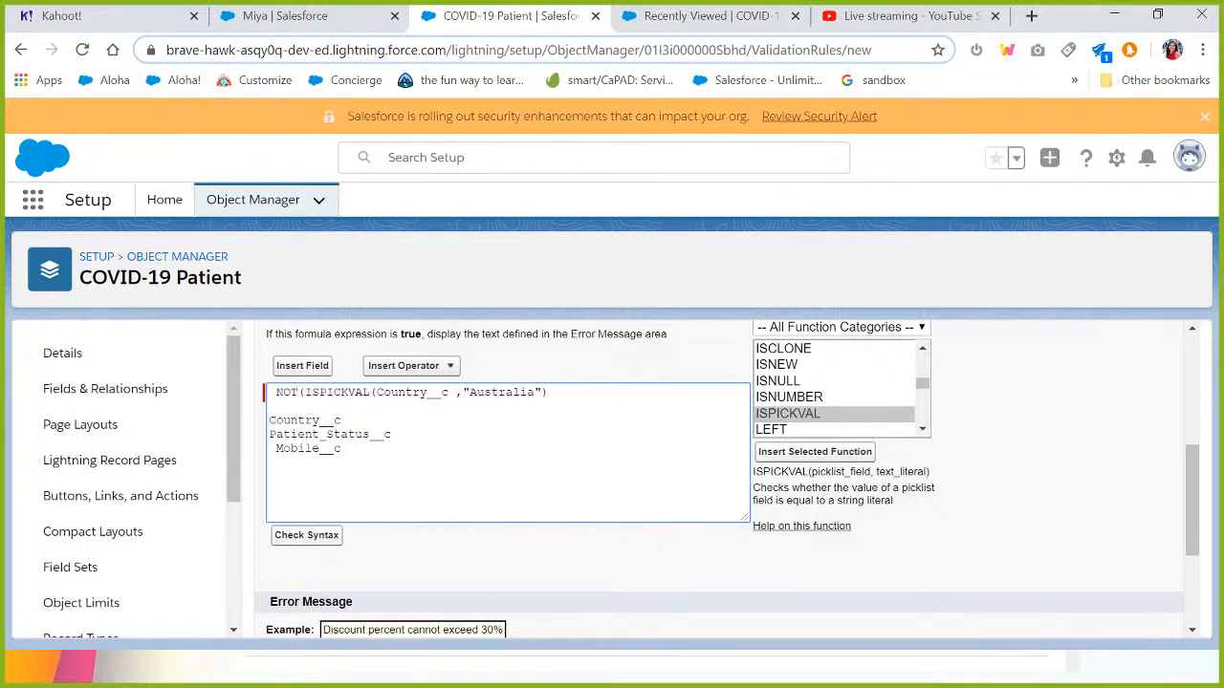
{"action": "left_click_drag", "start_coordinate": [922, 384], "coordinate": [921, 355]}
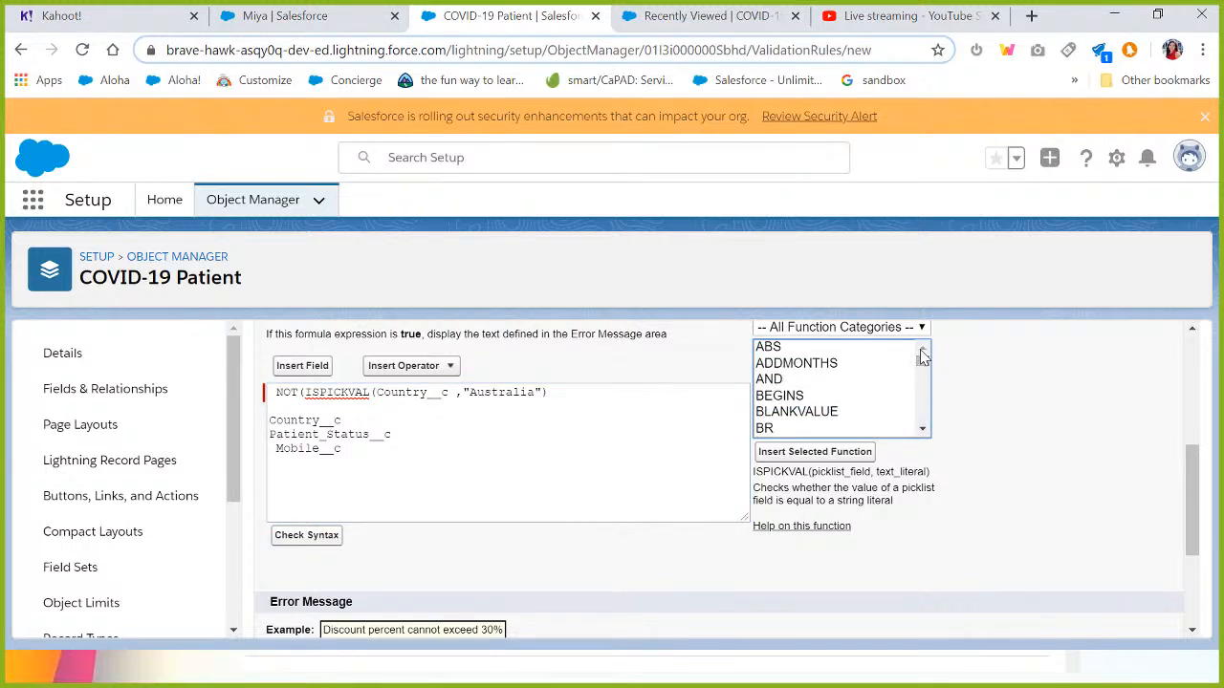
{"action": "left_click_drag", "start_coordinate": [924, 432], "coordinate": [923, 431]}
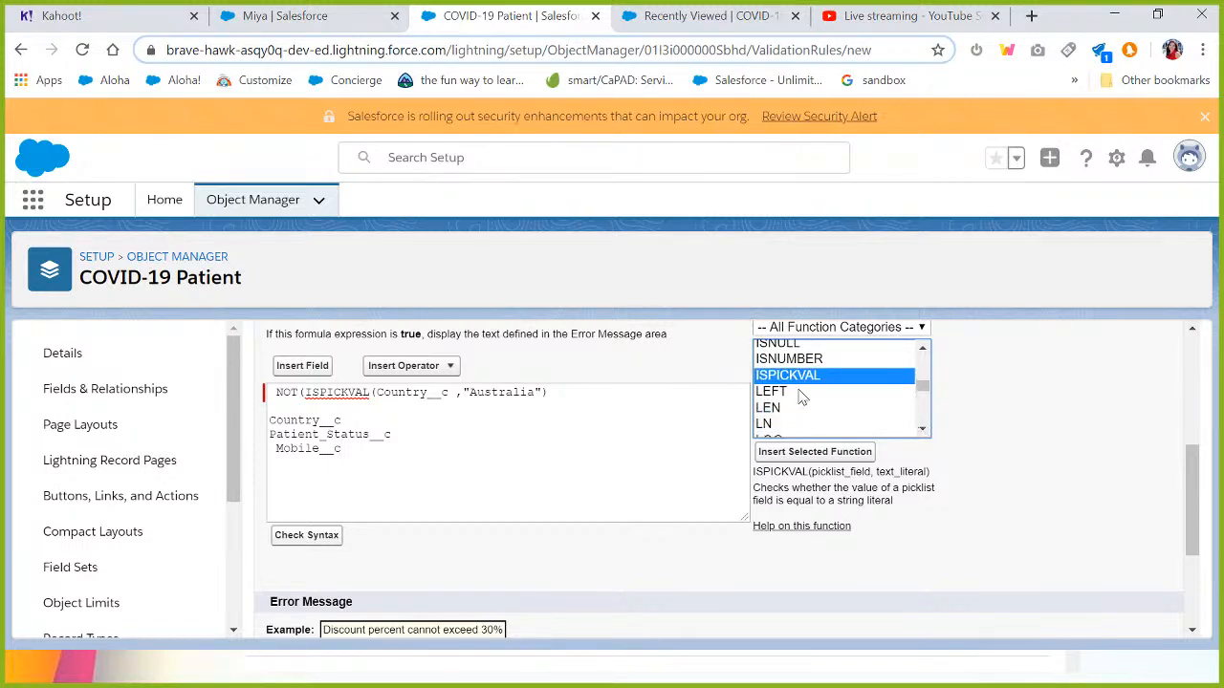
{"action": "left_click", "coordinate": [556, 392]}
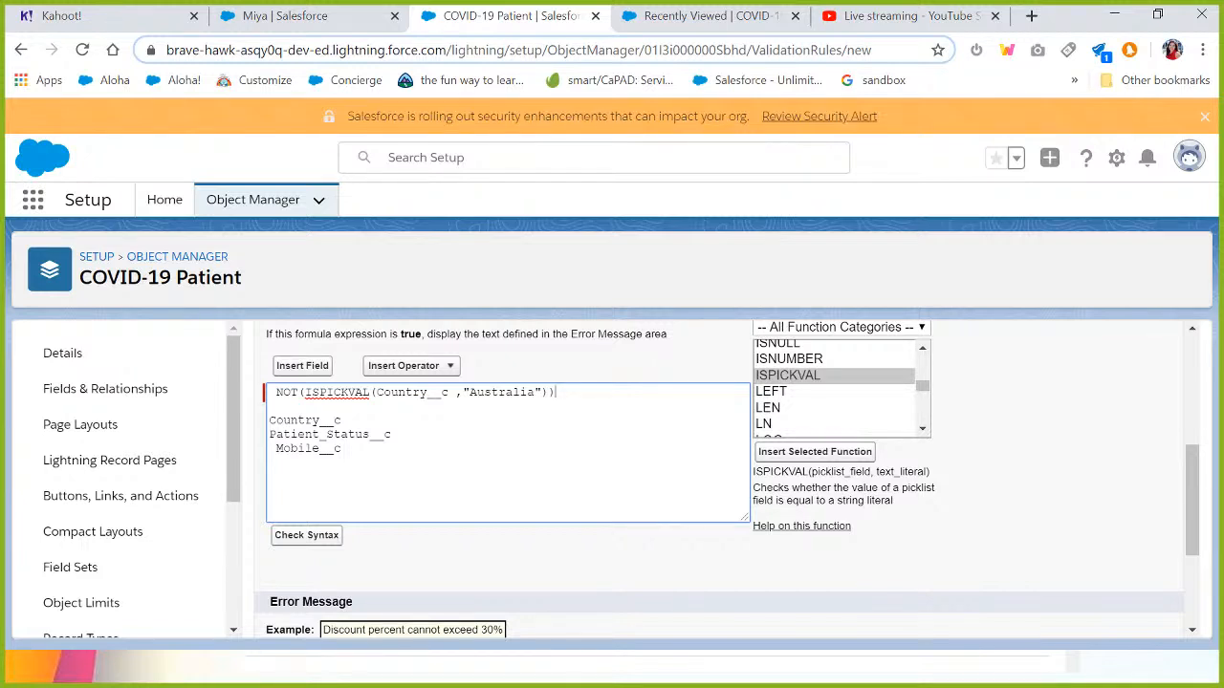
- Add a comma after the Australia condition and paste a copy of that ISPICKVAL expression inside NOT
{"action": "type", "text": ","}
{"action": "left_click_drag", "start_coordinate": [549, 392], "coordinate": [302, 379]}
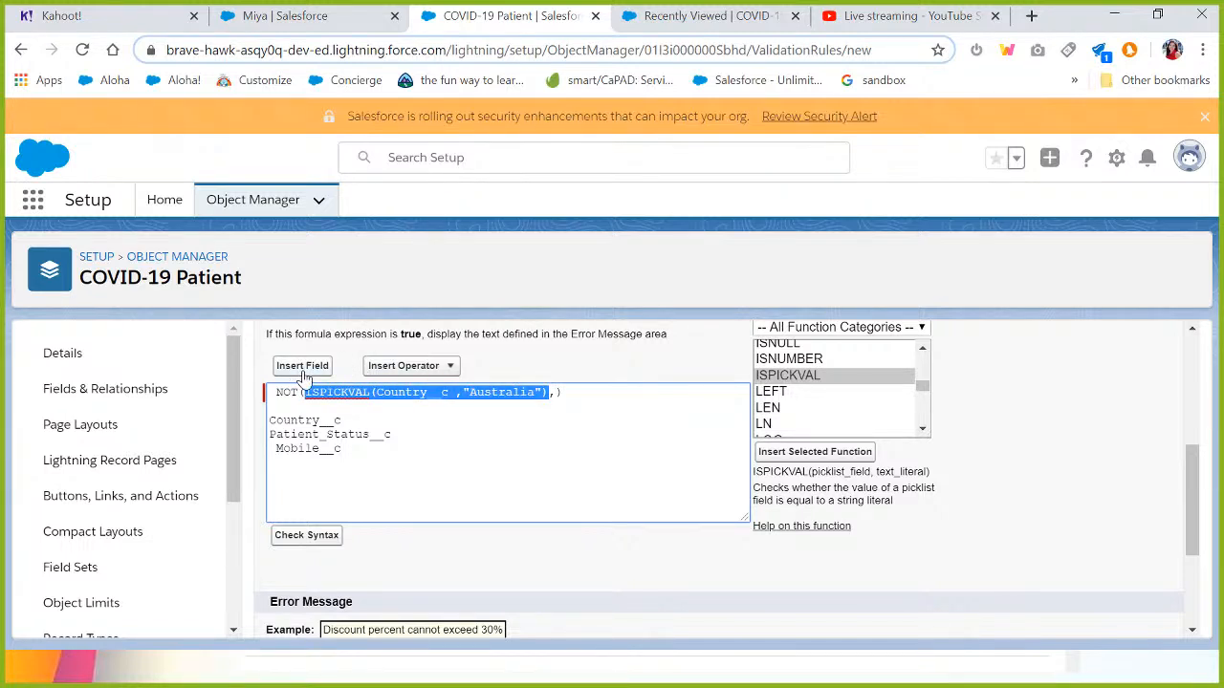
{"action": "key", "text": "ctrl+c"}
{"action": "left_click", "coordinate": [555, 392]}
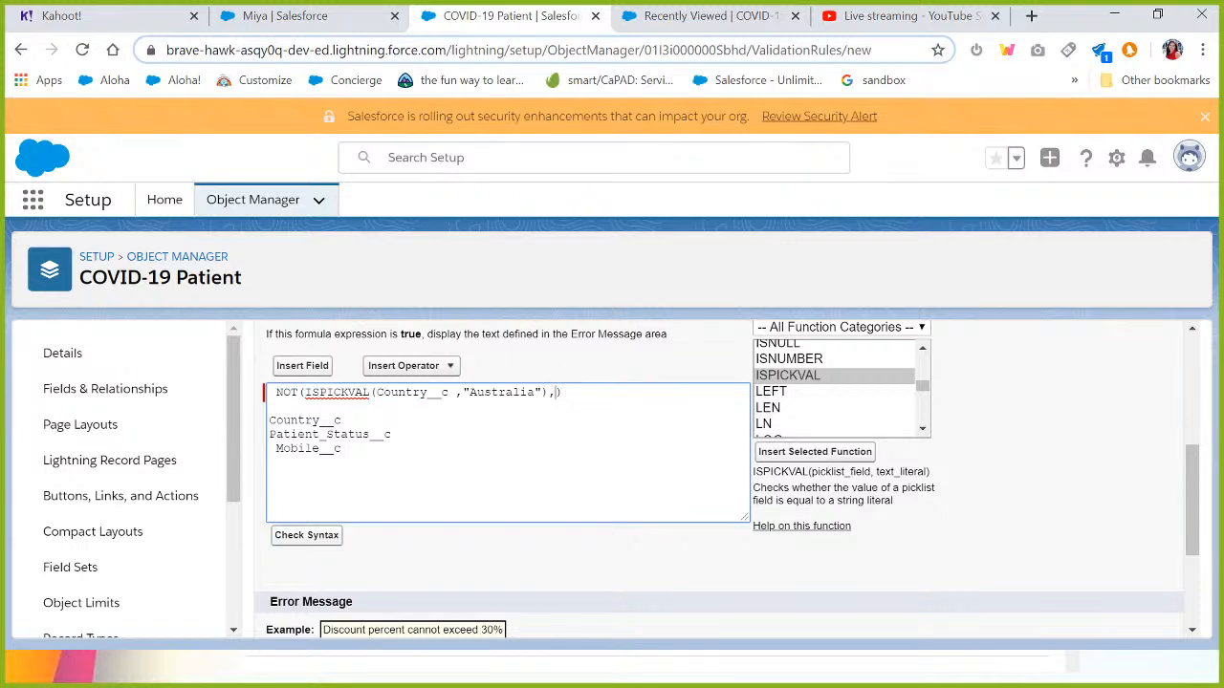
{"action": "key", "text": "ctrl+v"}
- Change the text literal of the copied ISPICKVAL expression to "Canada"
{"action": "double_click", "coordinate": [306, 407]}
{"action": "type", "text": "CANAD"}
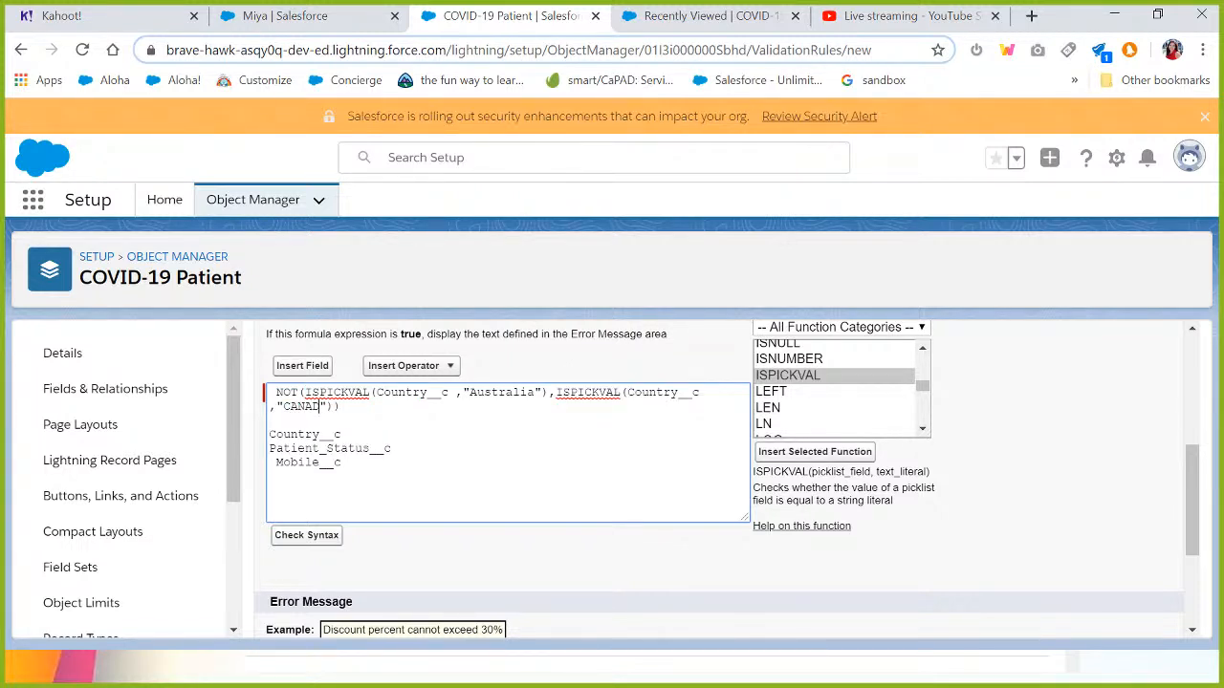
{"action": "key", "text": "BackSpace"}
{"action": "key", "text": "BackSpace"}
{"action": "key", "text": "BackSpace"}
{"action": "key", "text": "BackSpace"}
{"action": "type", "text": "anada"}
- Insert OR( inside NOT, in front of the Australia and Canada conditions
{"action": "double_click", "coordinate": [502, 393]}
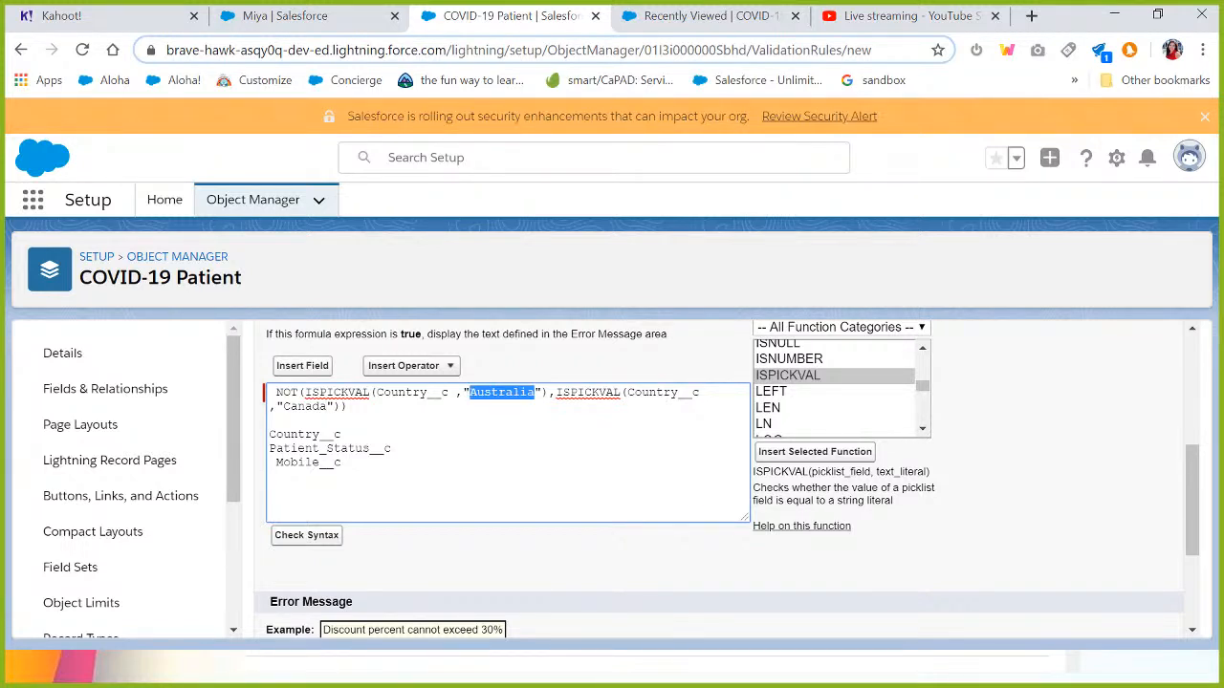
{"action": "left_click", "coordinate": [305, 393]}
{"action": "key", "text": "Left"}
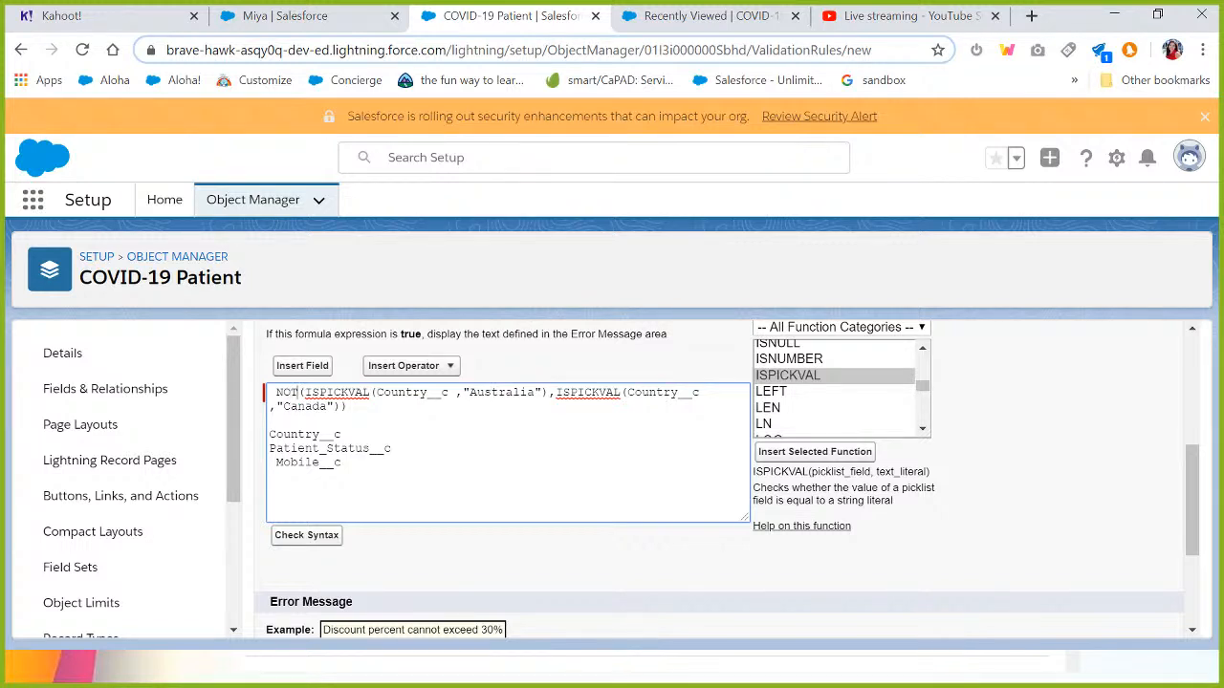
{"action": "type", "text": "(OR"}
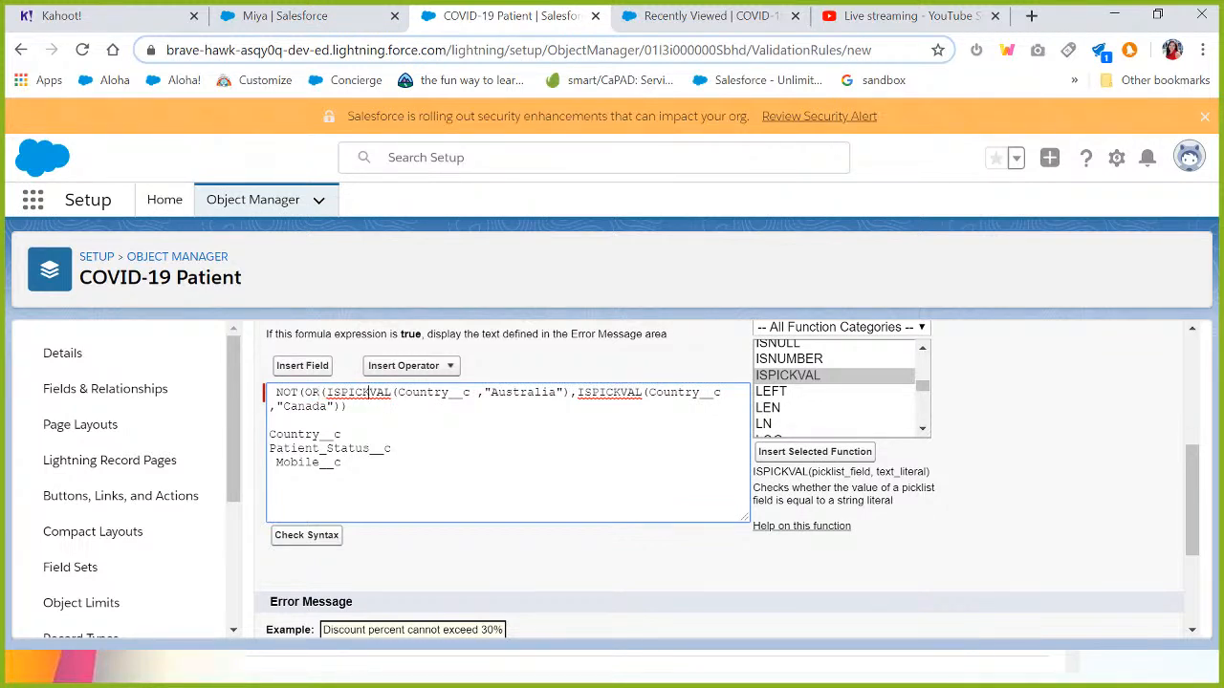
{"action": "double_click", "coordinate": [524, 392]}
{"action": "double_click", "coordinate": [304, 407]}
- End the country conditions with closing parentheses and a comma, start a new line with AND, and remove the leftover Country__c and blank lines
{"action": "left_click", "coordinate": [272, 421]}
{"action": "key", "text": "Return"}
{"action": "type", "text": "AN"}
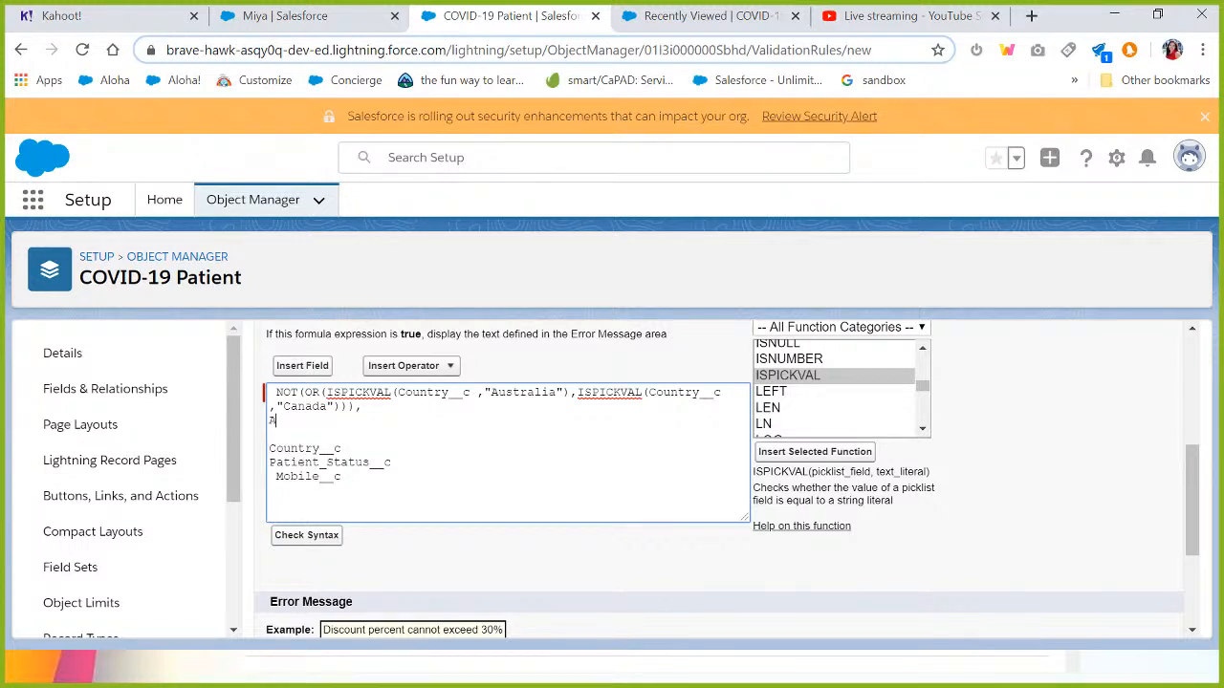
{"action": "type", "text": "D"}
{"action": "triple_click", "coordinate": [335, 449]}
{"action": "key", "text": "BackSpace"}
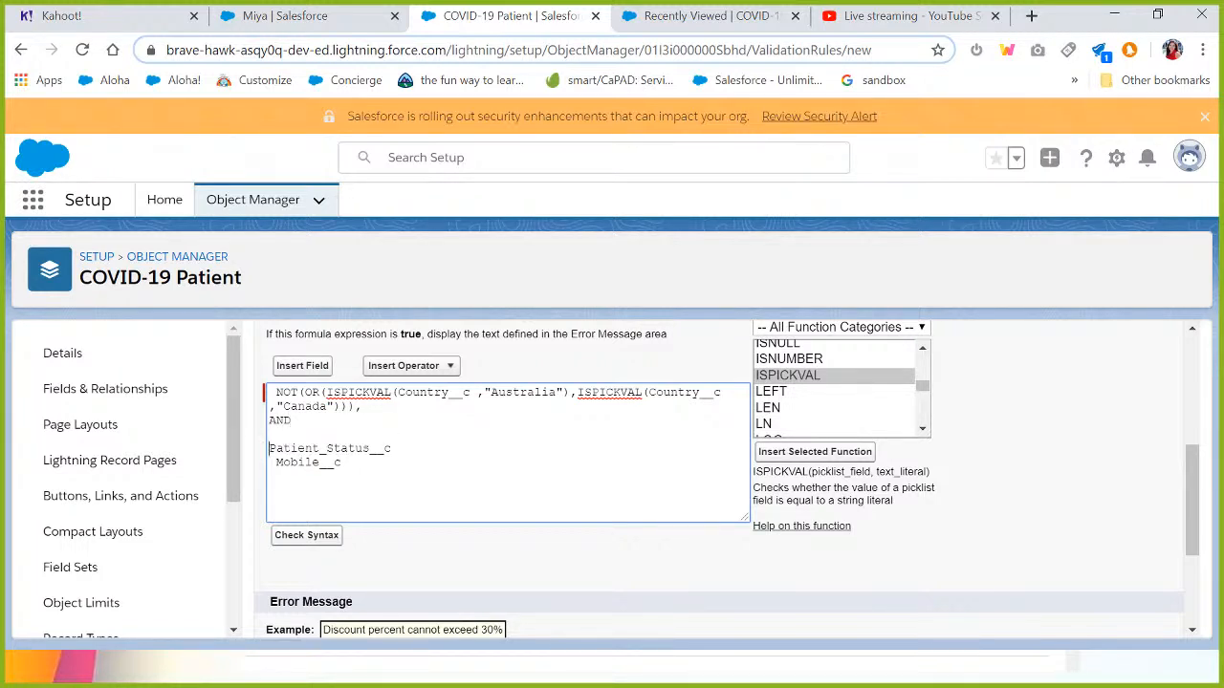
{"action": "key", "text": "BackSpace"}
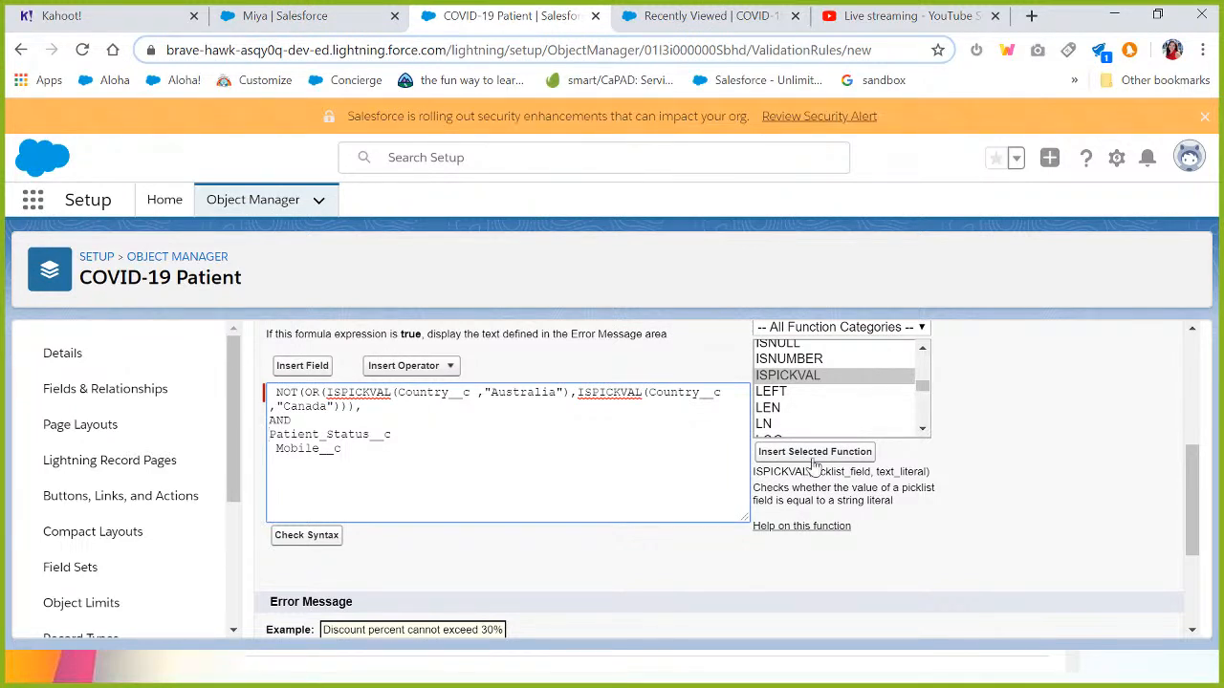
- Copy the Australia ISPICKVAL expression with its preceding opening parenthesis and paste it after AND on the new line
{"action": "left_click_drag", "start_coordinate": [571, 392], "coordinate": [321, 392]}
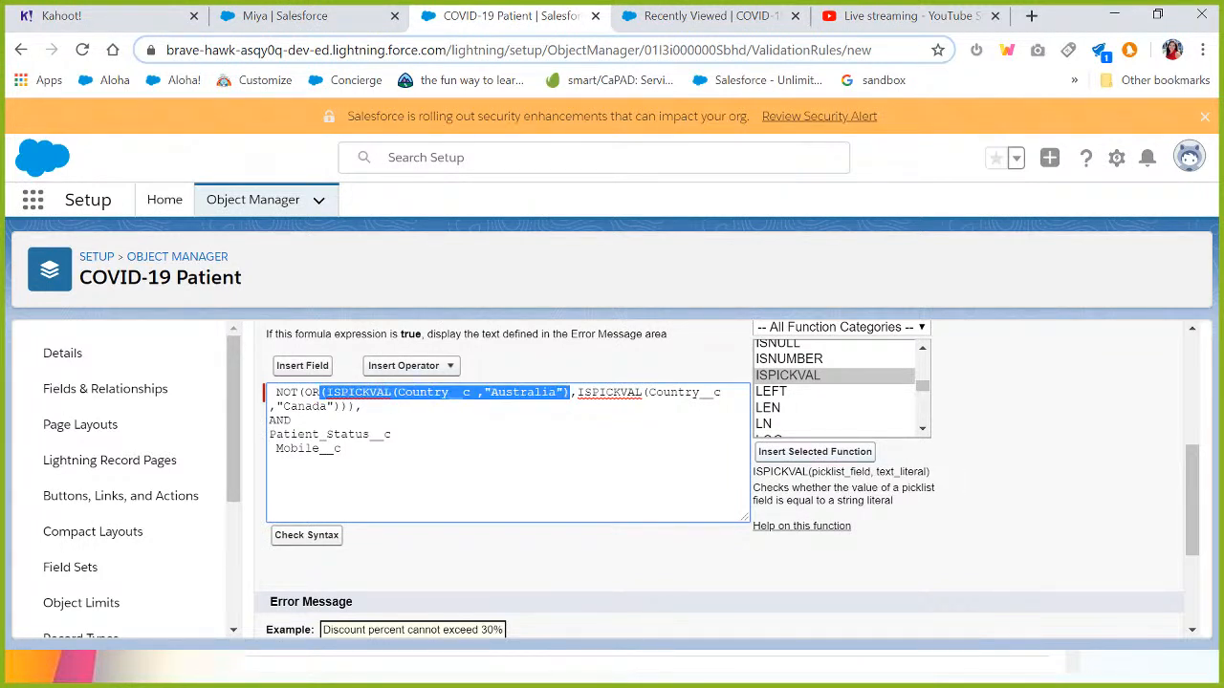
{"action": "left_click", "coordinate": [291, 421]}
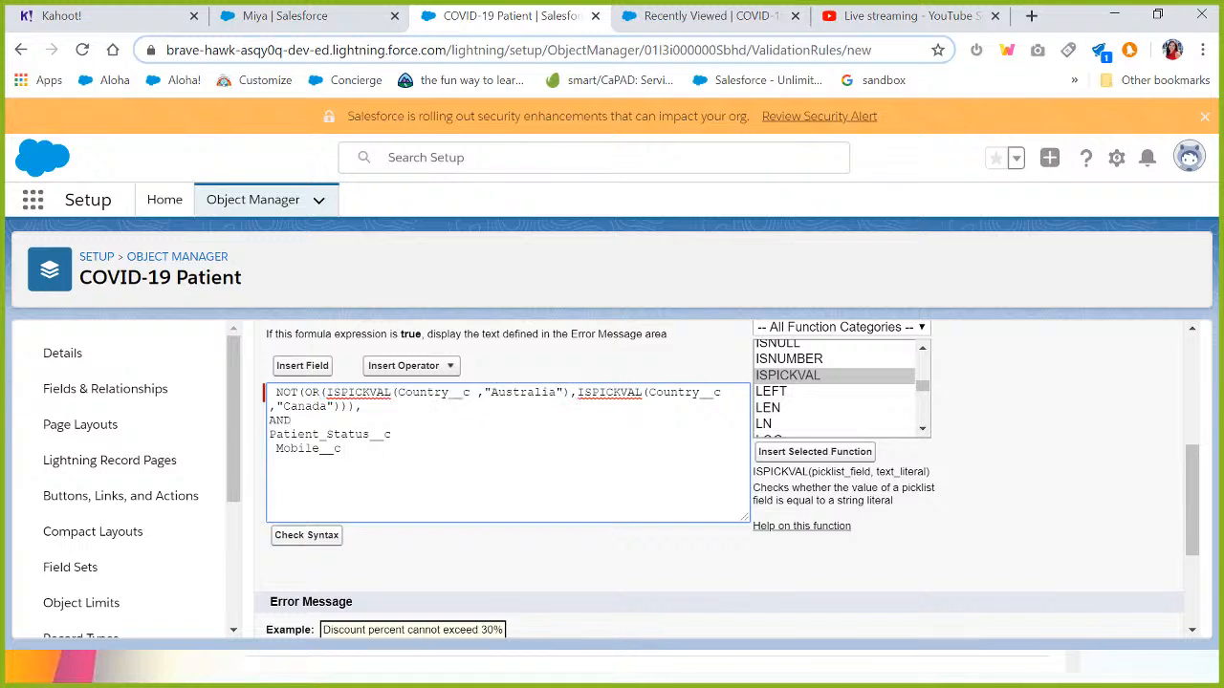
{"action": "key", "text": "ctrl+v"}
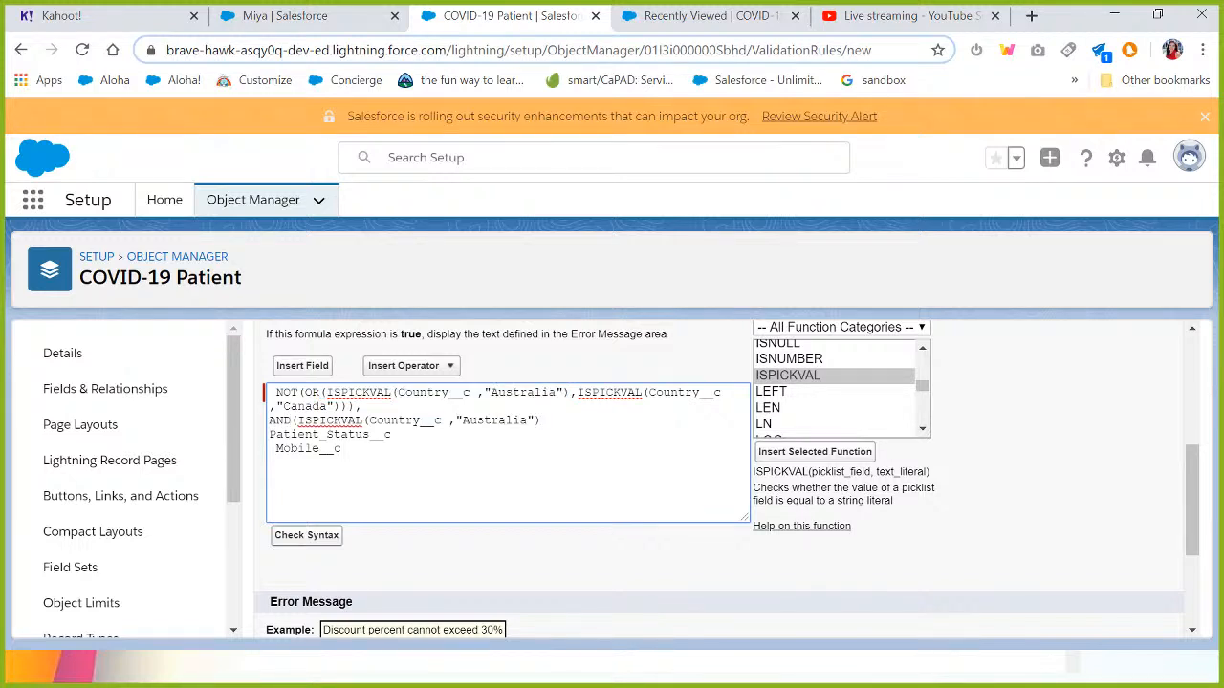
- Move Patient_Status__c from its own line into the pasted ISPICKVAL, replacing Country__c, and remove the extra space
{"action": "left_click_drag", "start_coordinate": [397, 434], "coordinate": [263, 440]}
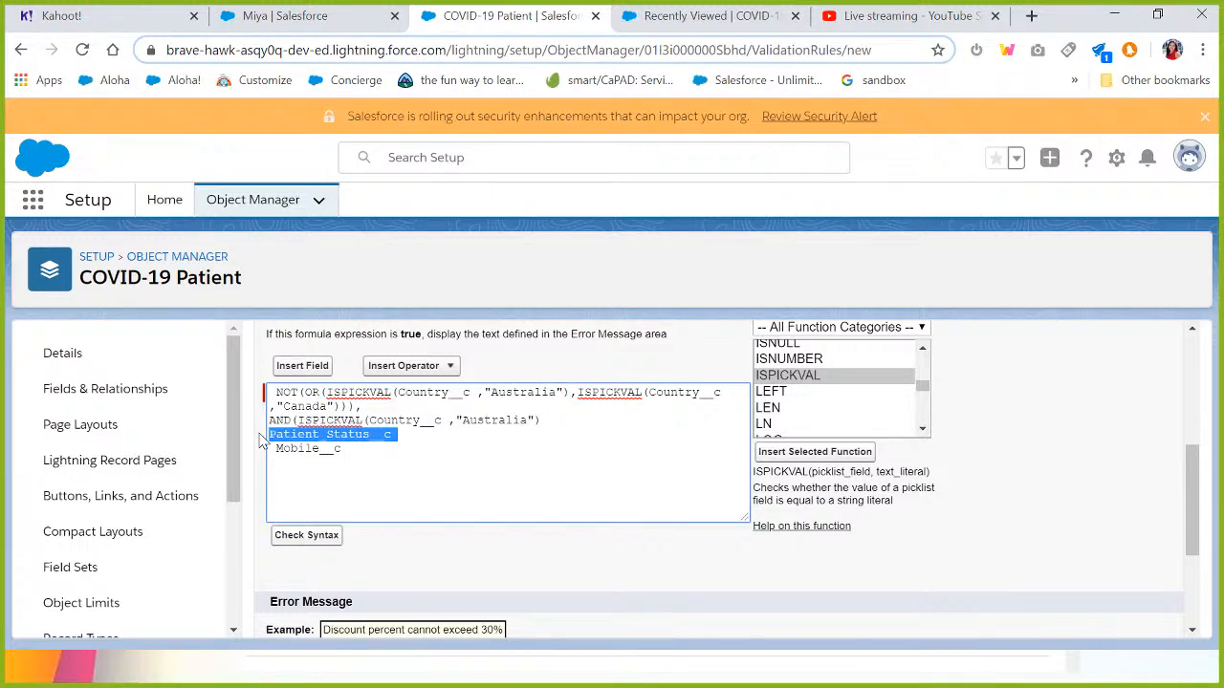
{"action": "key", "text": "BackSpace"}
{"action": "left_click_drag", "start_coordinate": [442, 420], "coordinate": [370, 420]}
{"action": "key", "text": "ctrl+v"}
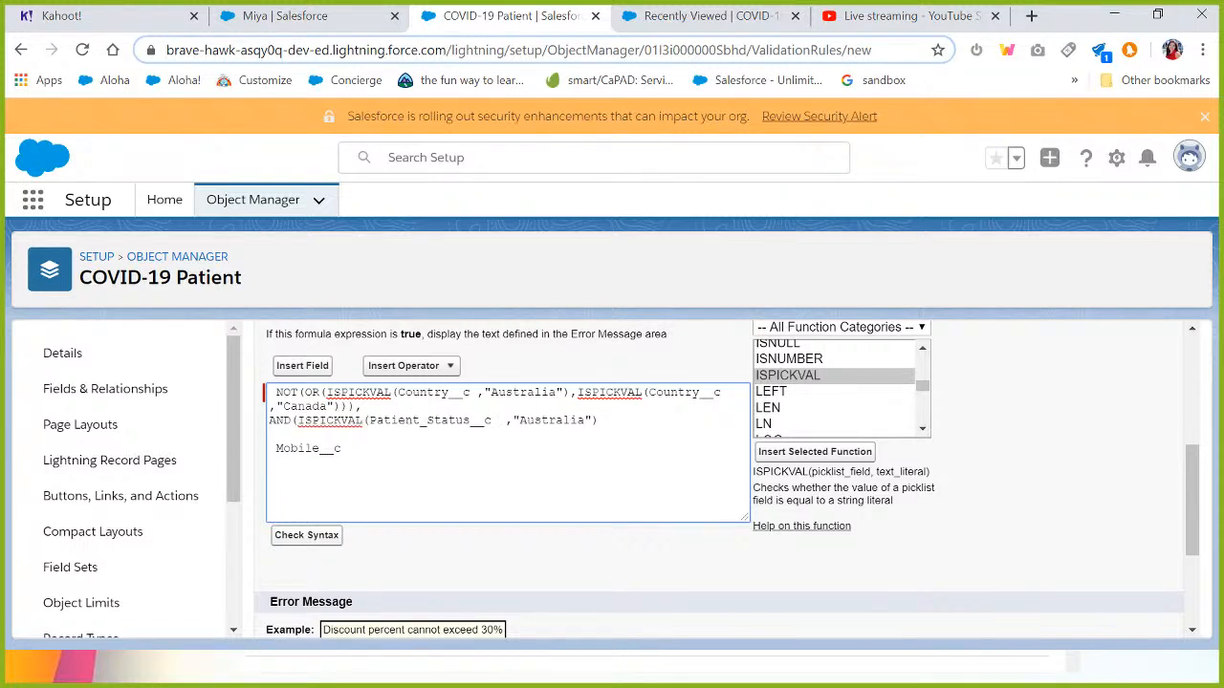
{"action": "key", "text": "BackSpace"}
- Check the available Patient Status options on the open patient record, then return to the validation rule editor
{"action": "left_click", "coordinate": [279, 16]}
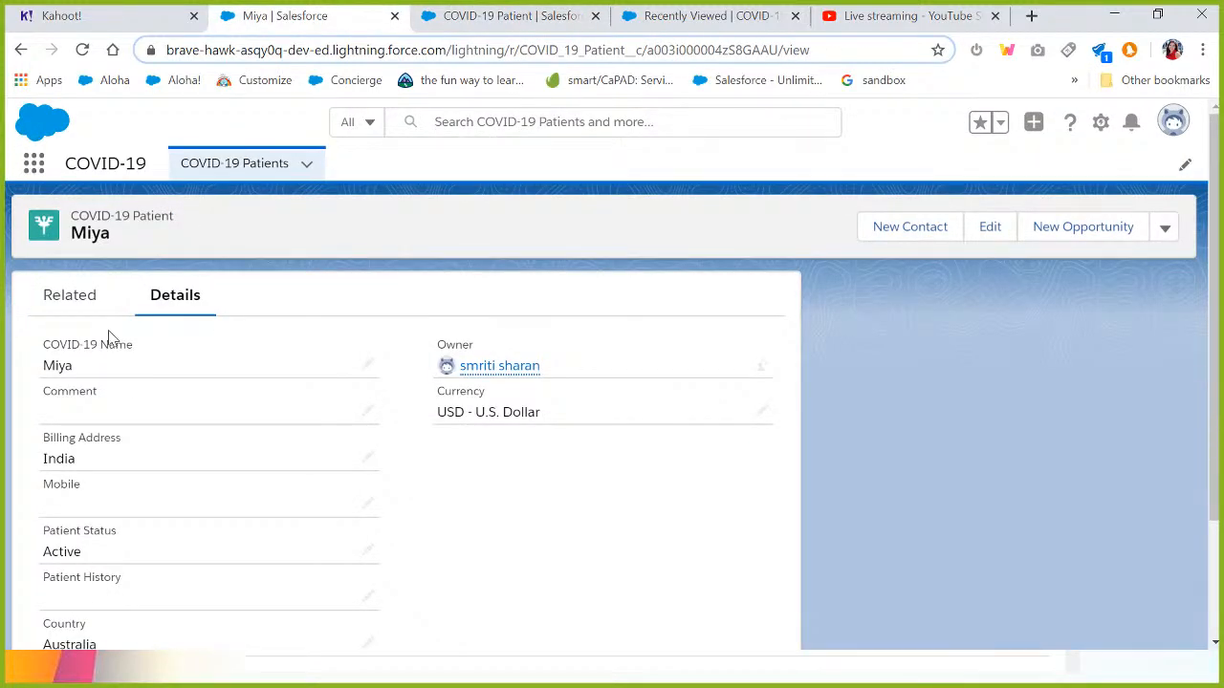
{"action": "scroll", "coordinate": [355, 549], "scroll_direction": "down", "scroll_amount": 1}
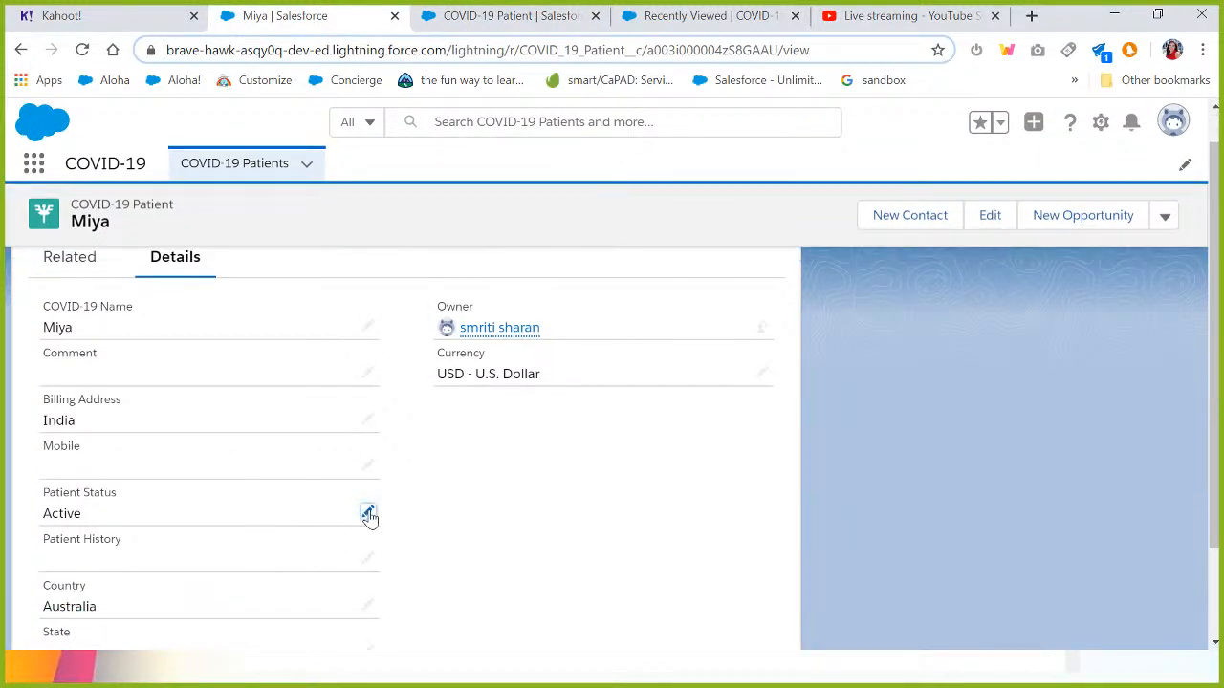
{"action": "left_click", "coordinate": [369, 515]}
{"action": "left_click", "coordinate": [197, 526]}
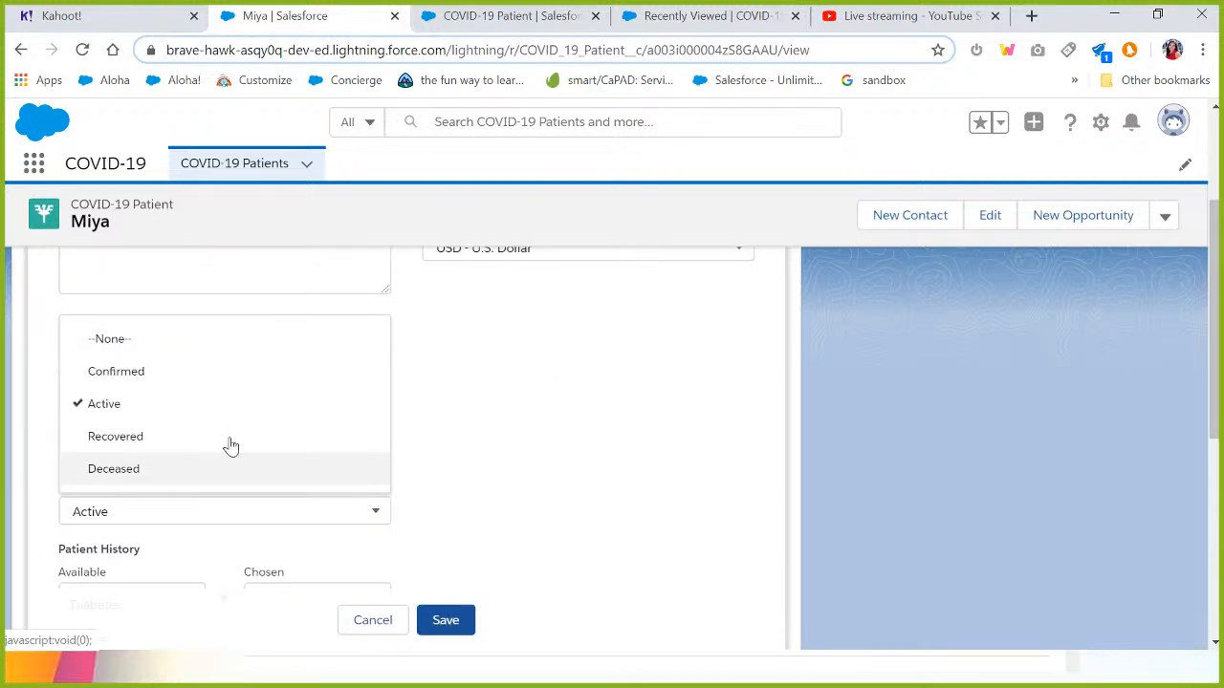
{"action": "left_click", "coordinate": [478, 15]}
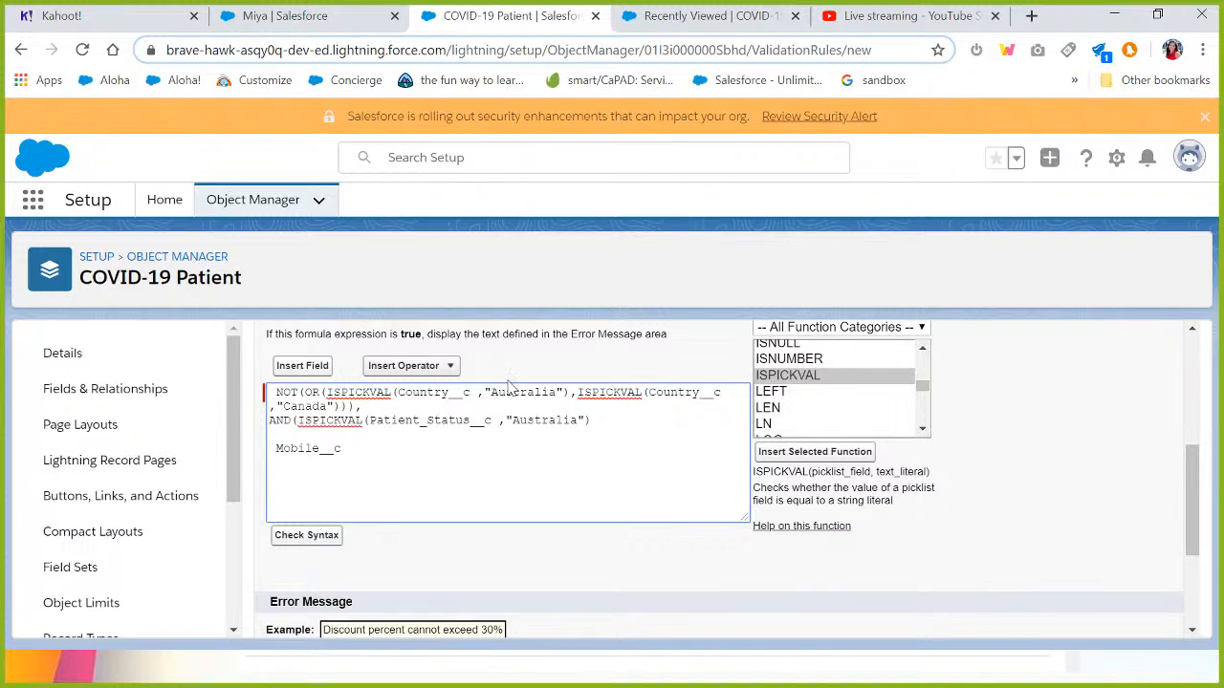
- Clear the Patient_Status__c literal to an empty string "" and bring Mobile__c up onto the same line
{"action": "double_click", "coordinate": [543, 419]}
{"action": "key", "text": "BackSpace"}
{"action": "key", "text": "BackSpace"}
{"action": "key", "text": "BackSpace"}
{"action": "key", "text": "BackSpace"}
{"action": "key", "text": "BackSpace"}
- Add a comma after the Patient_Status__c condition and wrap Mobile__c in ISBLANK( )
{"action": "type", "text": ","}
{"action": "type", "text": "ISBLANK"}
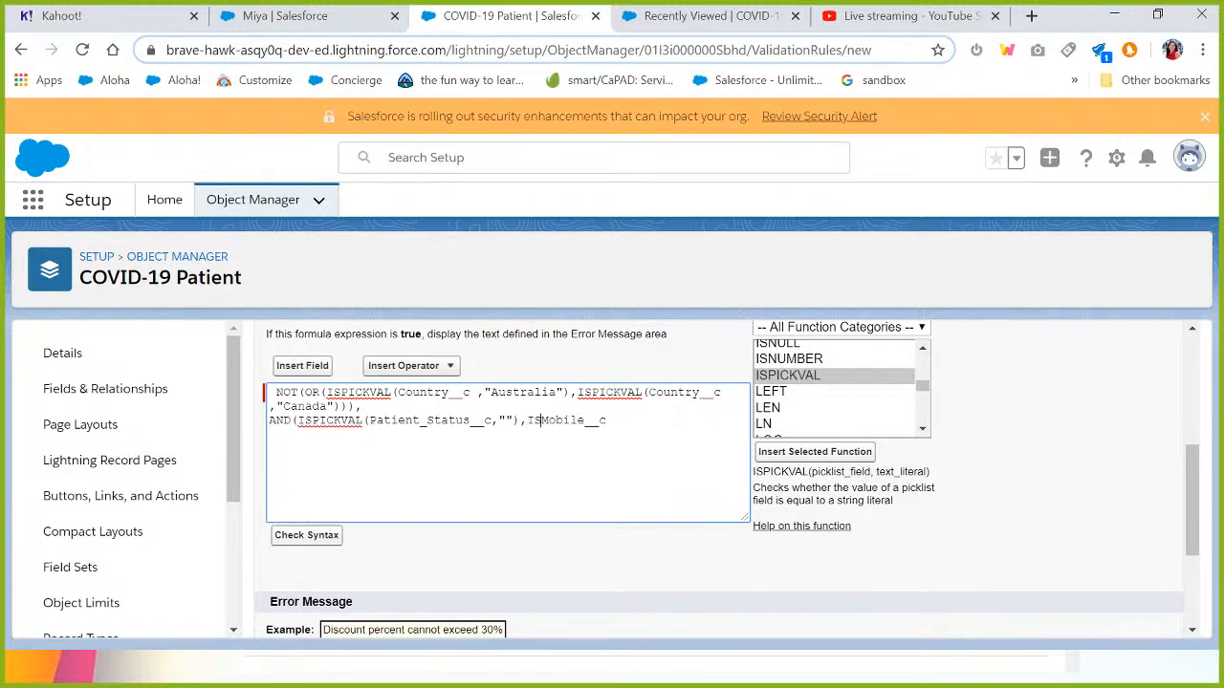
{"action": "type", "text": "("}
{"action": "type", "text": ","}
{"action": "type", "text": ")"}
- Enclose the whole formula in an outer AND( ), with AND( on its own first line and no space before NOT
{"action": "type", "text": ")"}
{"action": "key", "text": "BackSpace"}
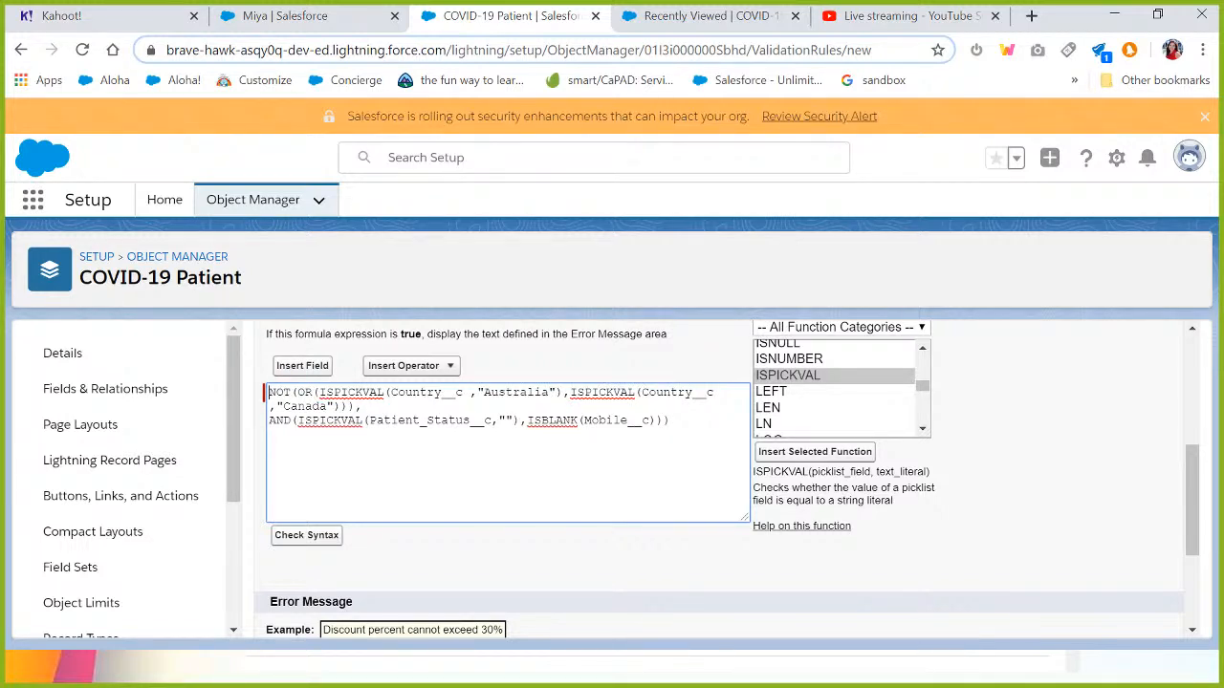
{"action": "key", "text": "Return"}
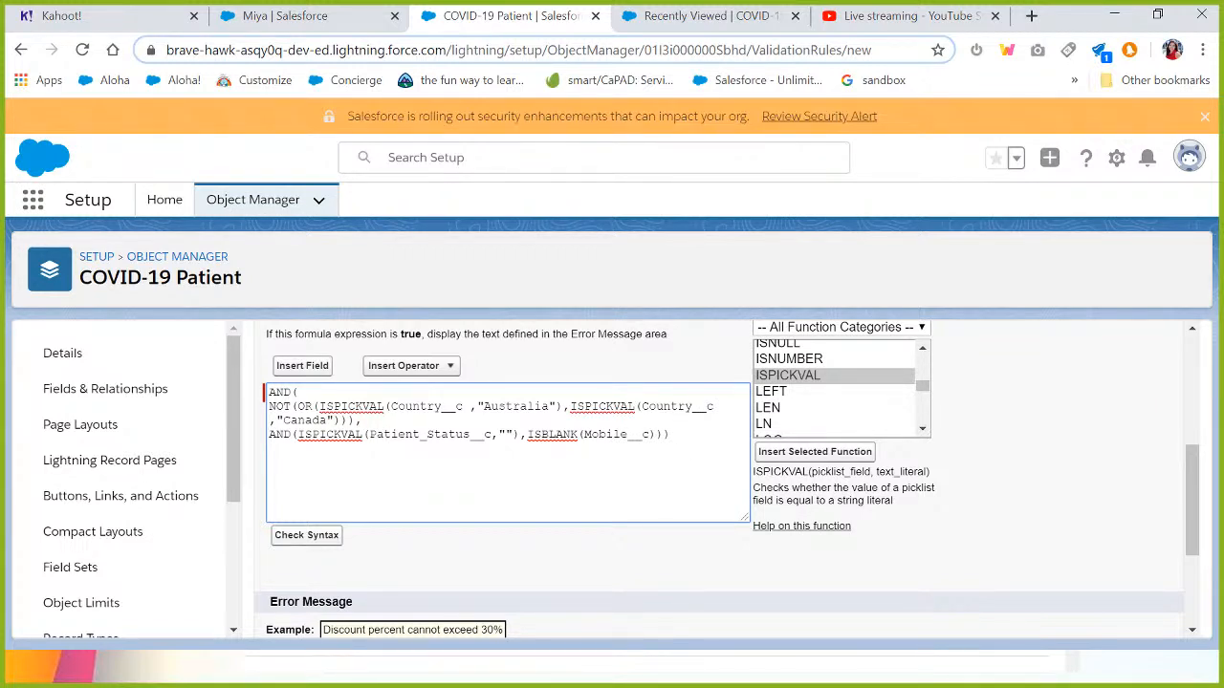
- Review the finished formula's country, Patient_Status__c and Mobile__c conditions
{"action": "left_click_drag", "start_coordinate": [300, 393], "coordinate": [276, 406]}
{"action": "double_click", "coordinate": [427, 406]}
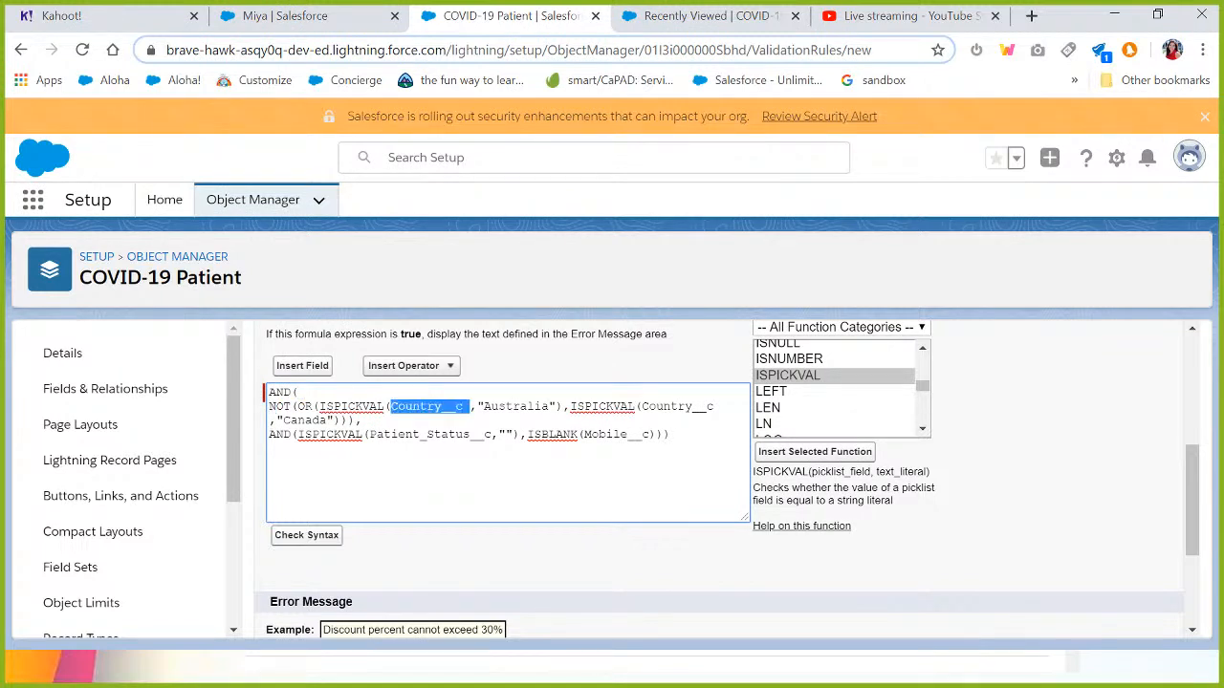
{"action": "double_click", "coordinate": [516, 406]}
{"action": "double_click", "coordinate": [678, 407]}
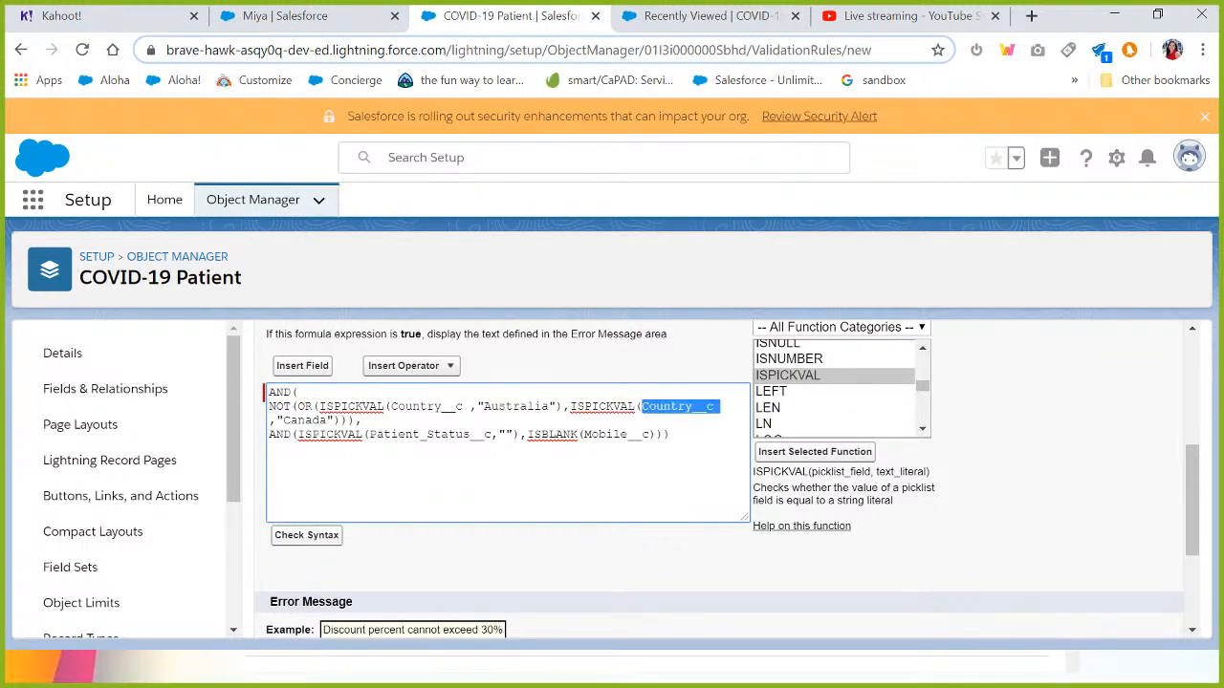
{"action": "double_click", "coordinate": [305, 420]}
{"action": "left_click", "coordinate": [312, 434]}
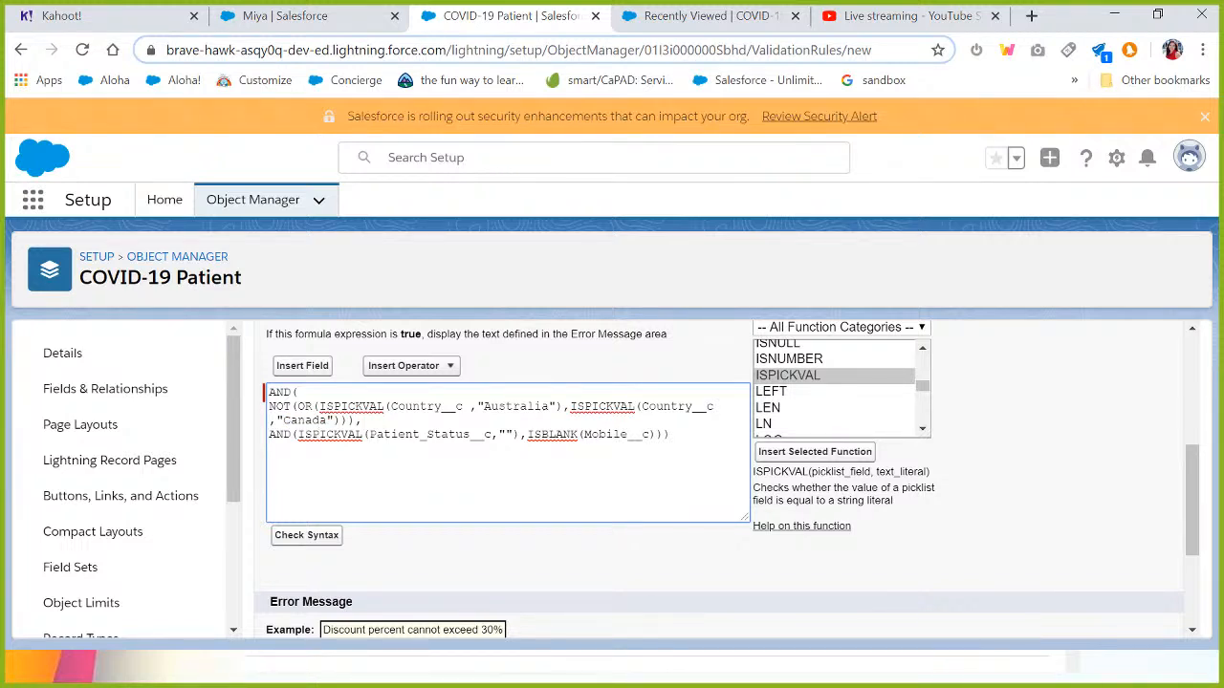
{"action": "double_click", "coordinate": [431, 435]}
{"action": "double_click", "coordinate": [617, 435]}
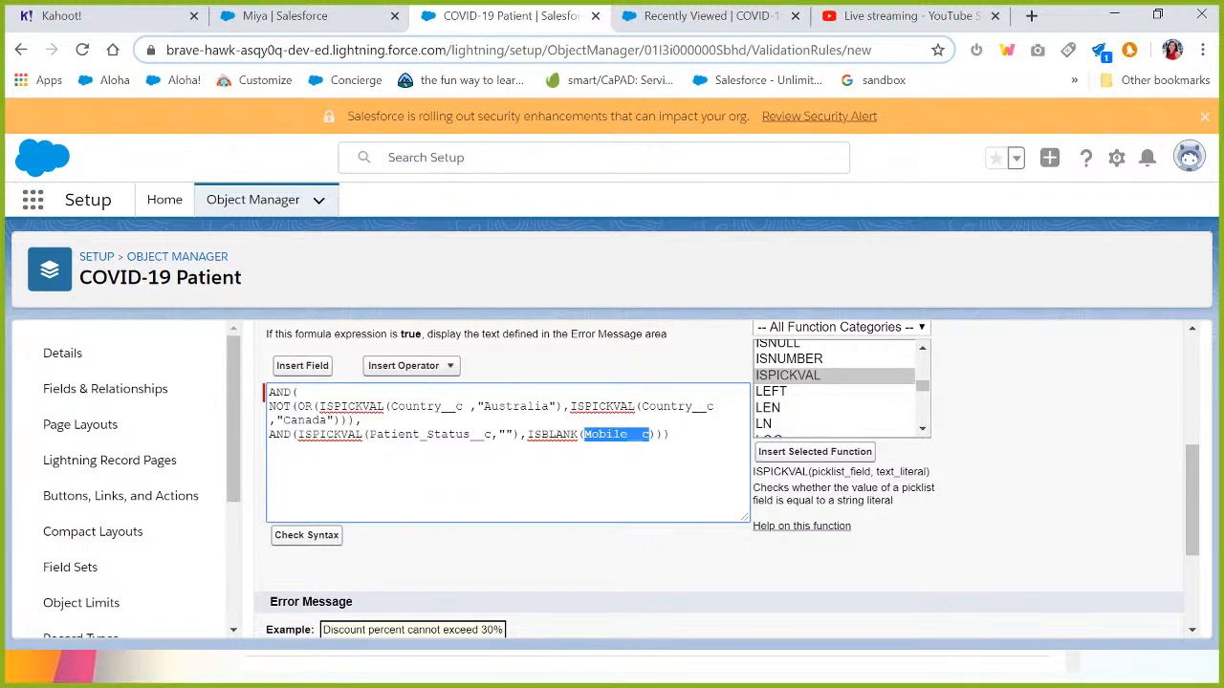
{"action": "triple_click", "coordinate": [617, 435]}
{"action": "left_click", "coordinate": [576, 434]}
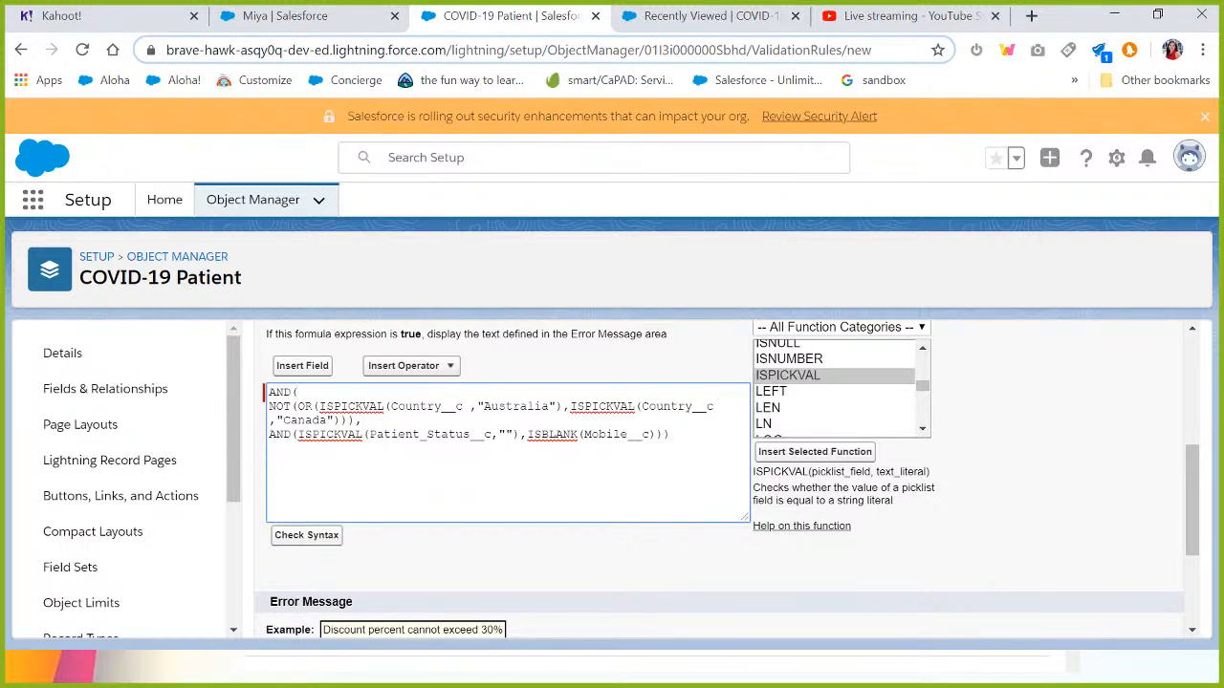
- Check the syntax of the validation rule formula and view the result below it
{"action": "left_click", "coordinate": [307, 535]}
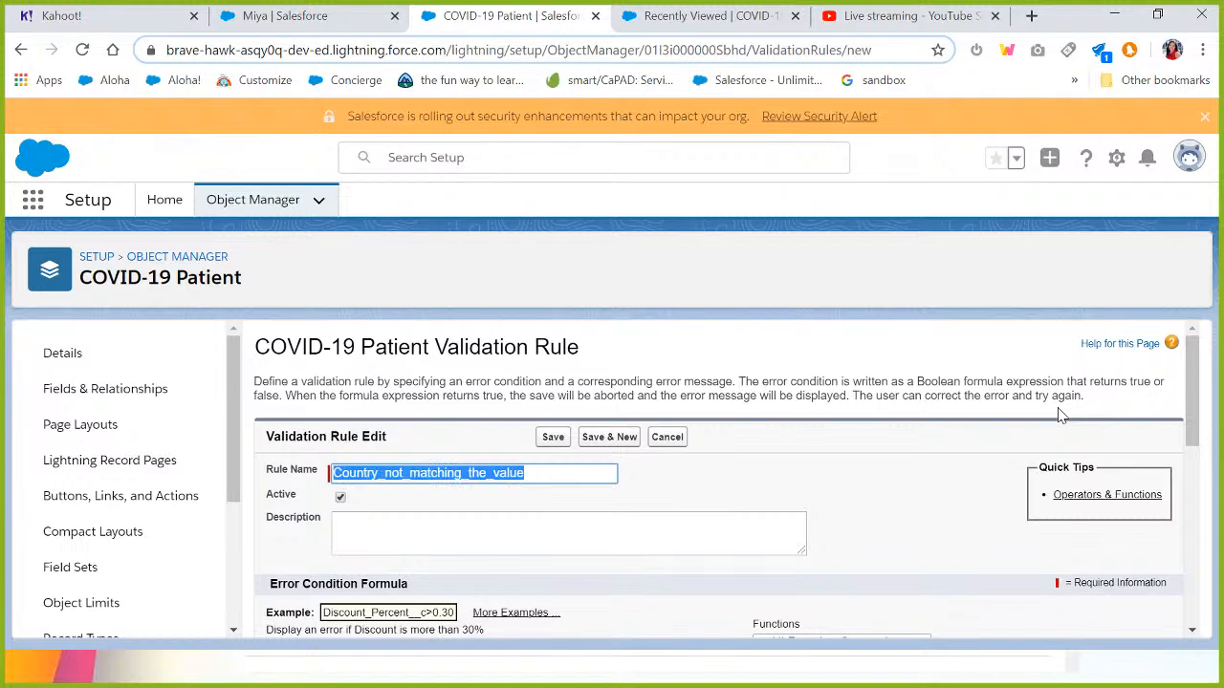
{"action": "left_click_drag", "start_coordinate": [1193, 400], "coordinate": [1221, 481]}
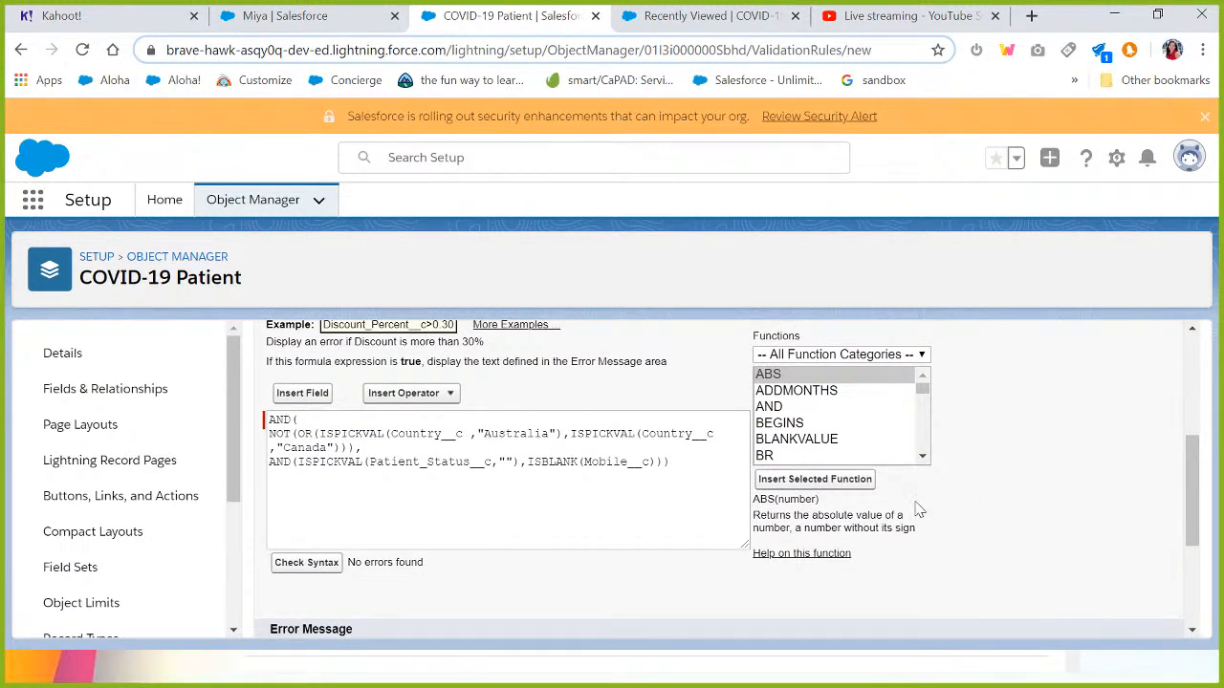
{"action": "left_click", "coordinate": [521, 463]}
{"action": "left_click", "coordinate": [525, 572]}
- Review the error message and its location, then save the validation rule
{"action": "scroll", "coordinate": [526, 572], "scroll_direction": "down", "scroll_amount": 3}
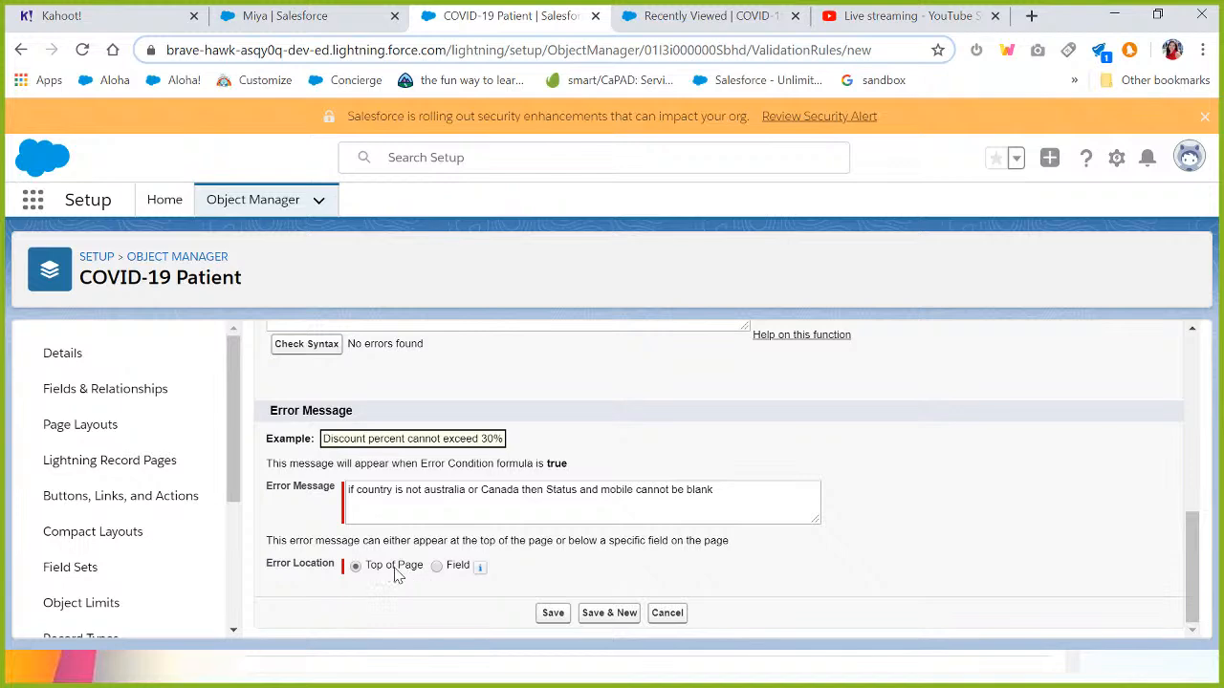
{"action": "scroll", "coordinate": [696, 435], "scroll_direction": "up", "scroll_amount": 3}
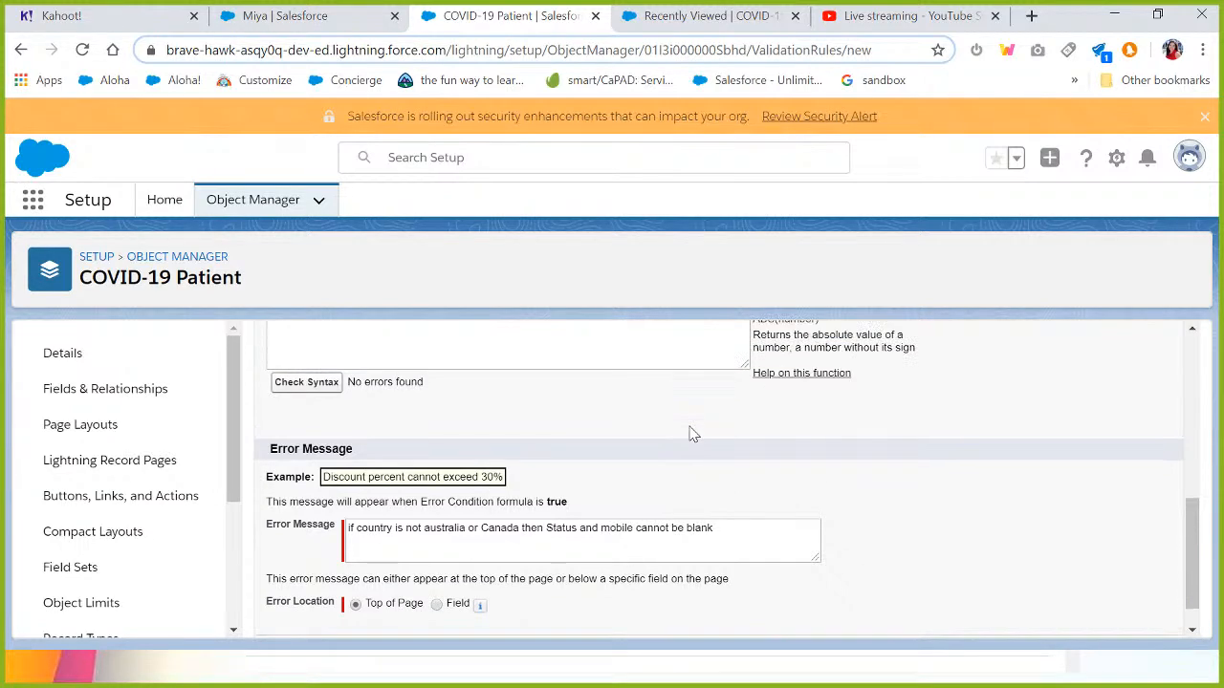
{"action": "scroll", "coordinate": [726, 478], "scroll_direction": "down", "scroll_amount": 3}
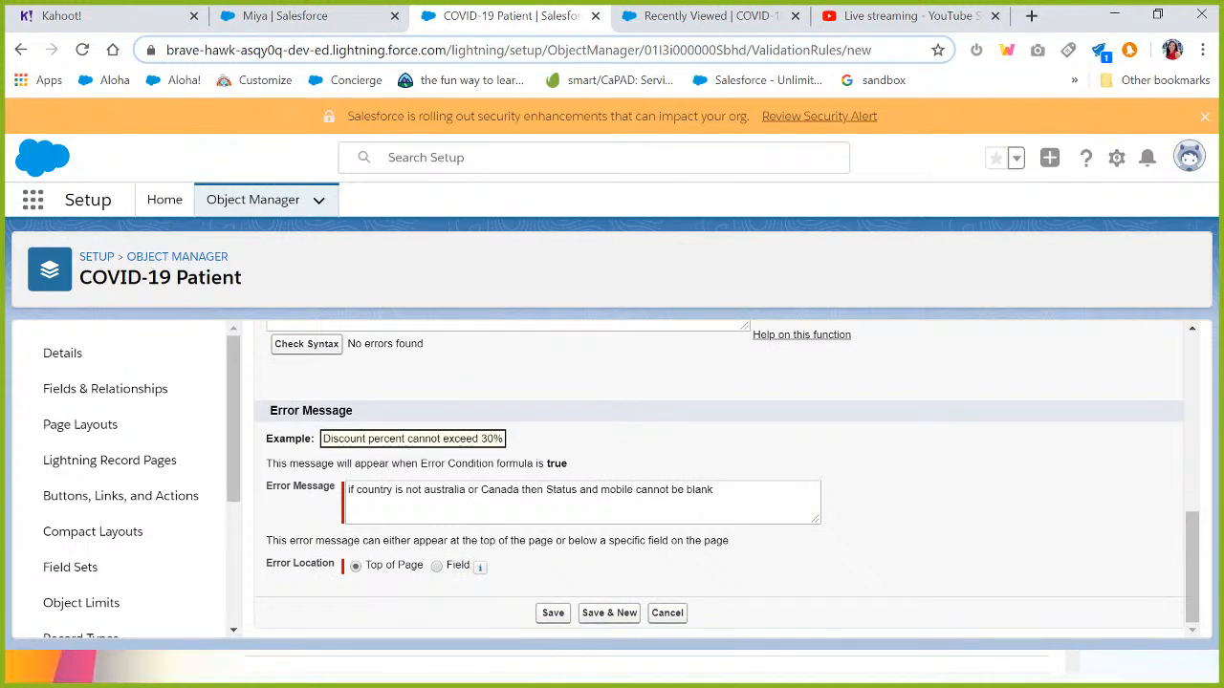
{"action": "left_click", "coordinate": [552, 613]}
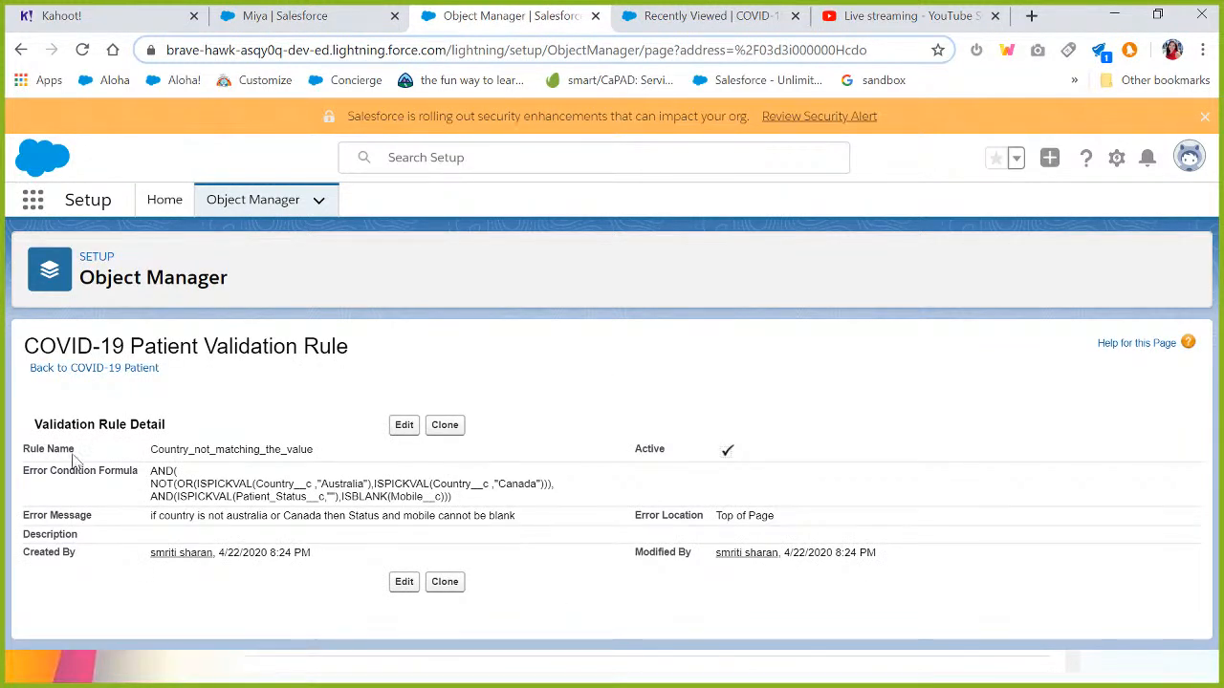
- Return to the open patient record and reload its page, discarding the unsaved edit
{"action": "left_click", "coordinate": [276, 23]}
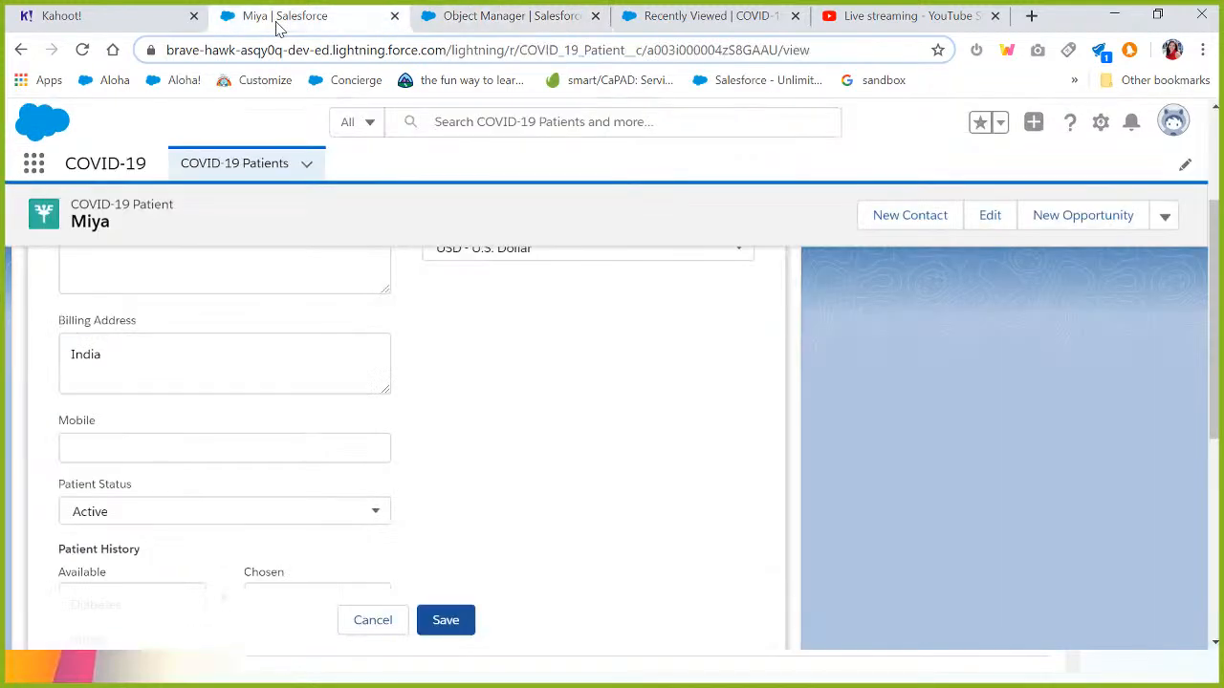
{"action": "left_click", "coordinate": [362, 57]}
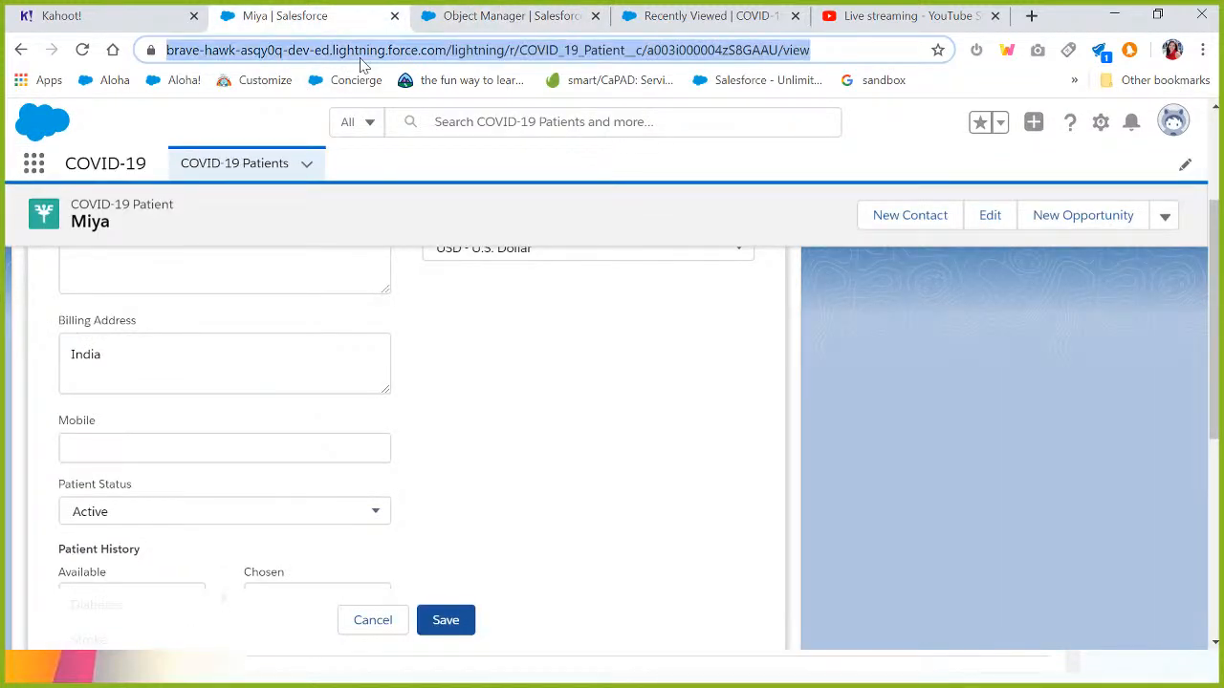
{"action": "key", "text": "Return"}
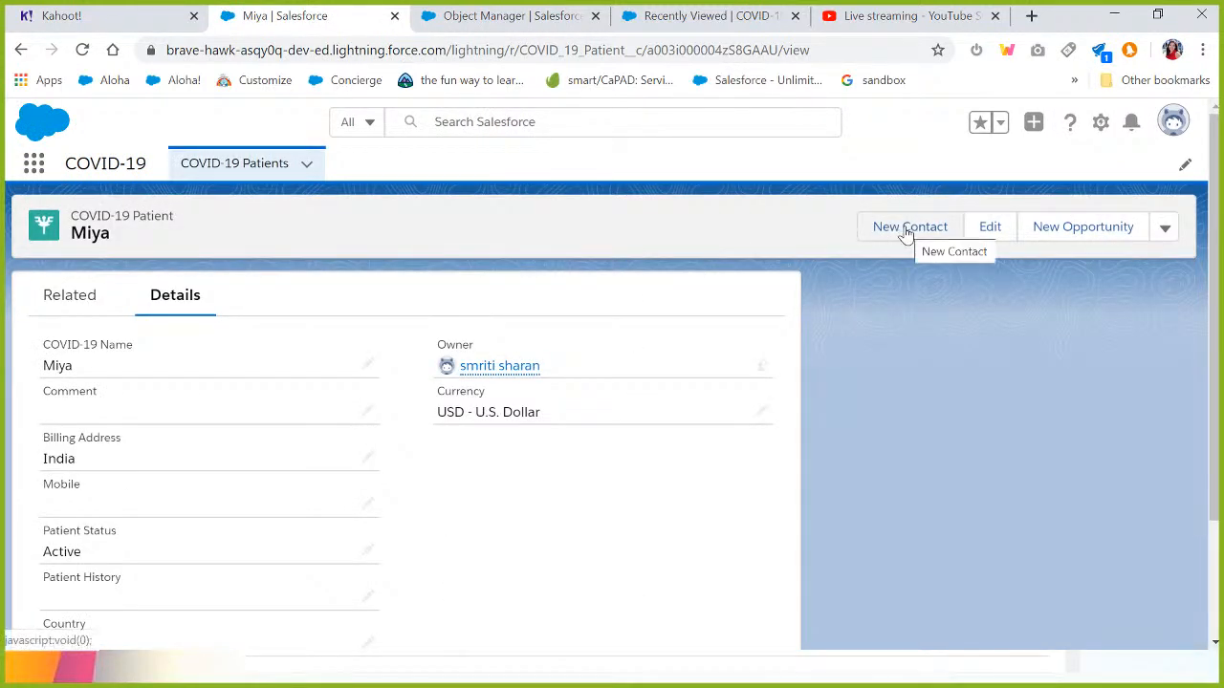
- Start a new COVID-19 Patient record, enter the patient's name and set Country to India
{"action": "left_click", "coordinate": [237, 163]}
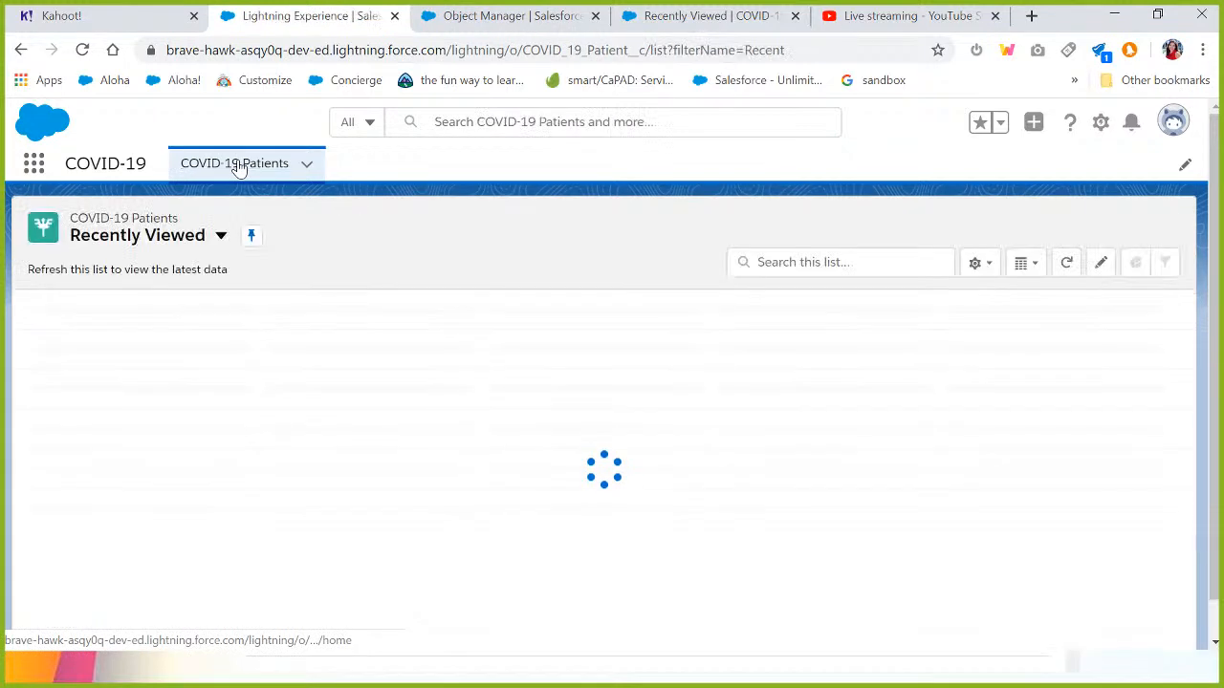
{"action": "left_click", "coordinate": [964, 233]}
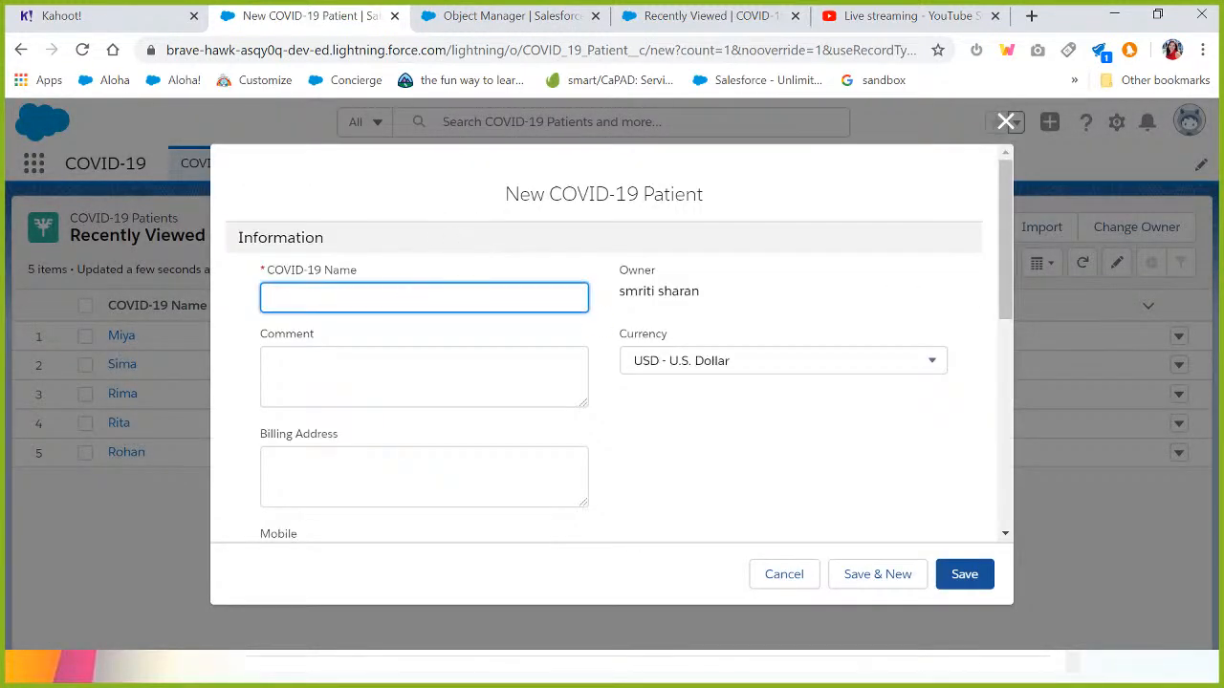
{"action": "type", "text": "Mohit"}
{"action": "left_click_drag", "start_coordinate": [1003, 292], "coordinate": [1034, 514]}
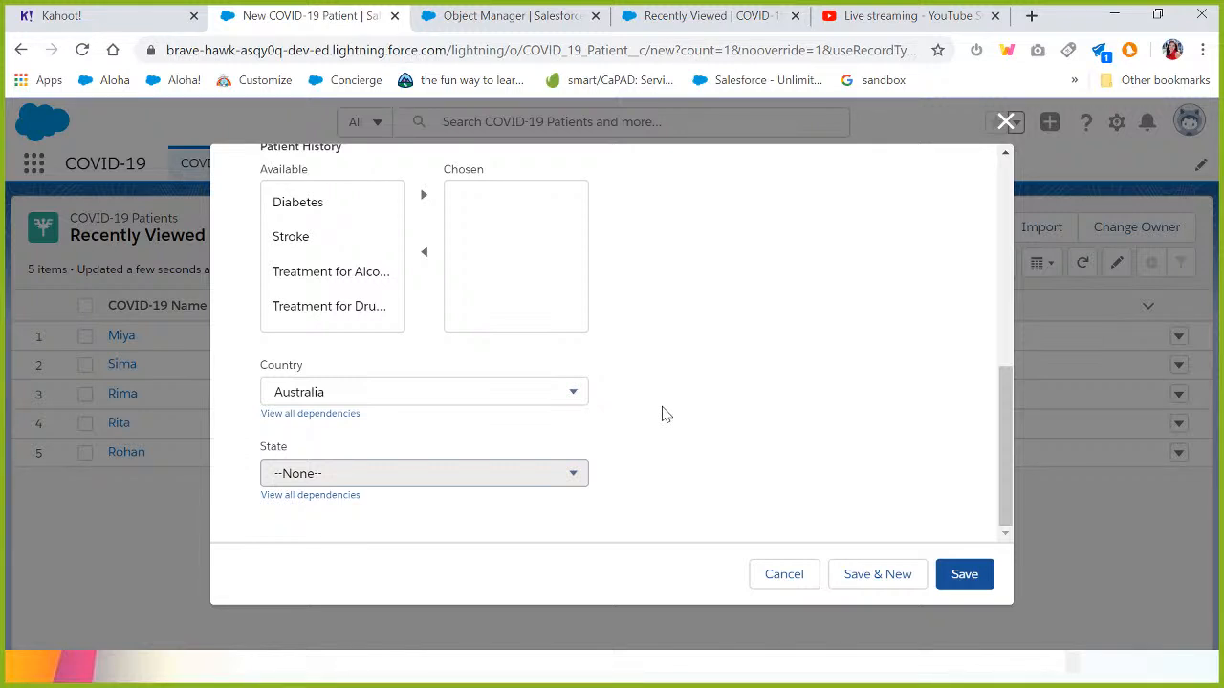
{"action": "left_click", "coordinate": [577, 406]}
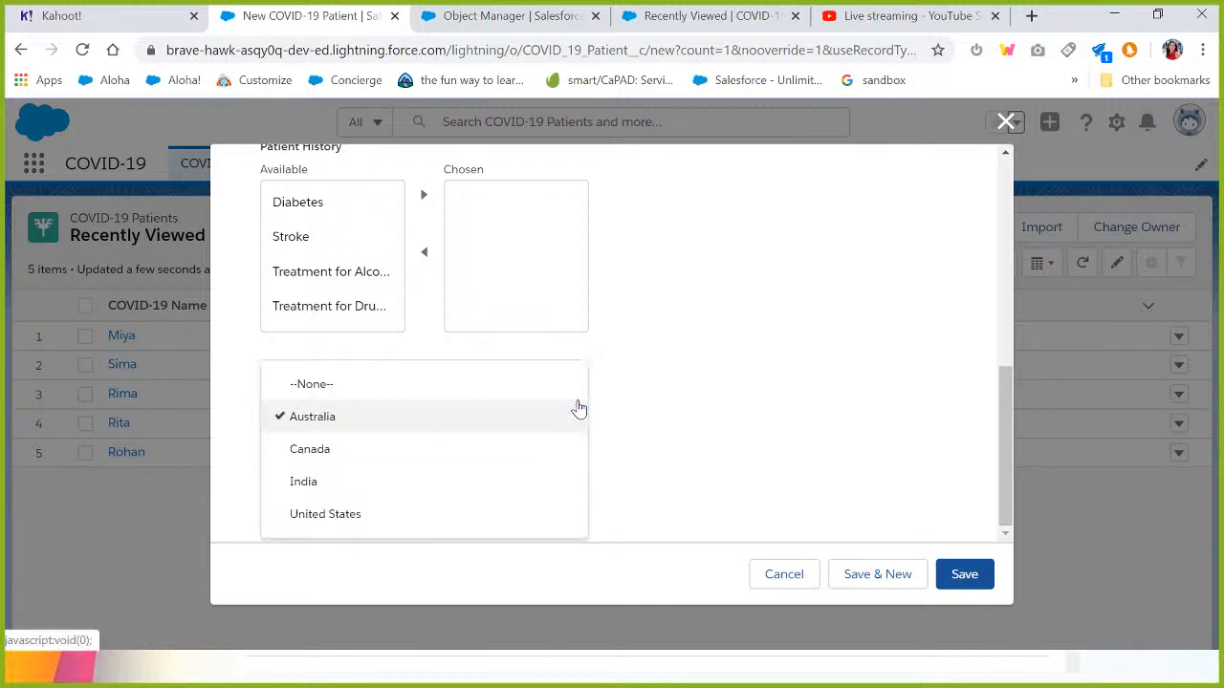
{"action": "left_click", "coordinate": [436, 482]}
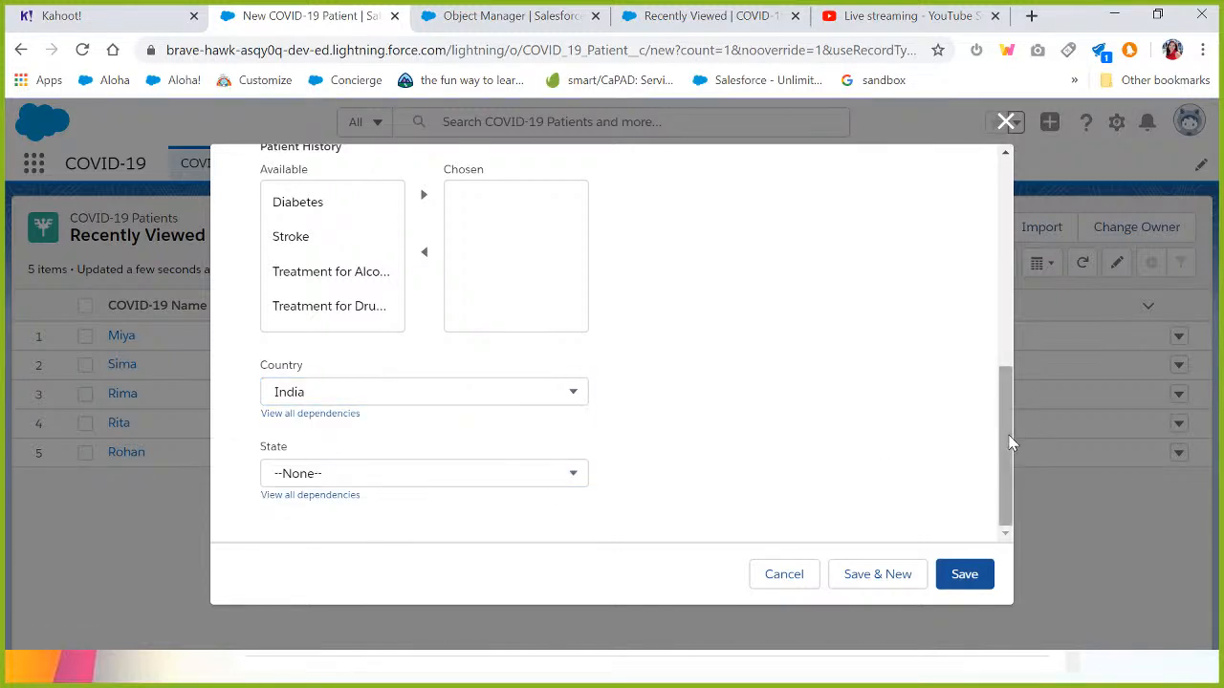
- Check the form's Billing Address, Mobile and Patient Status fields, then try to save the patient with them blank
{"action": "left_click_drag", "start_coordinate": [1008, 437], "coordinate": [1007, 404]}
{"action": "scroll", "coordinate": [991, 319], "scroll_direction": "up", "scroll_amount": 4}
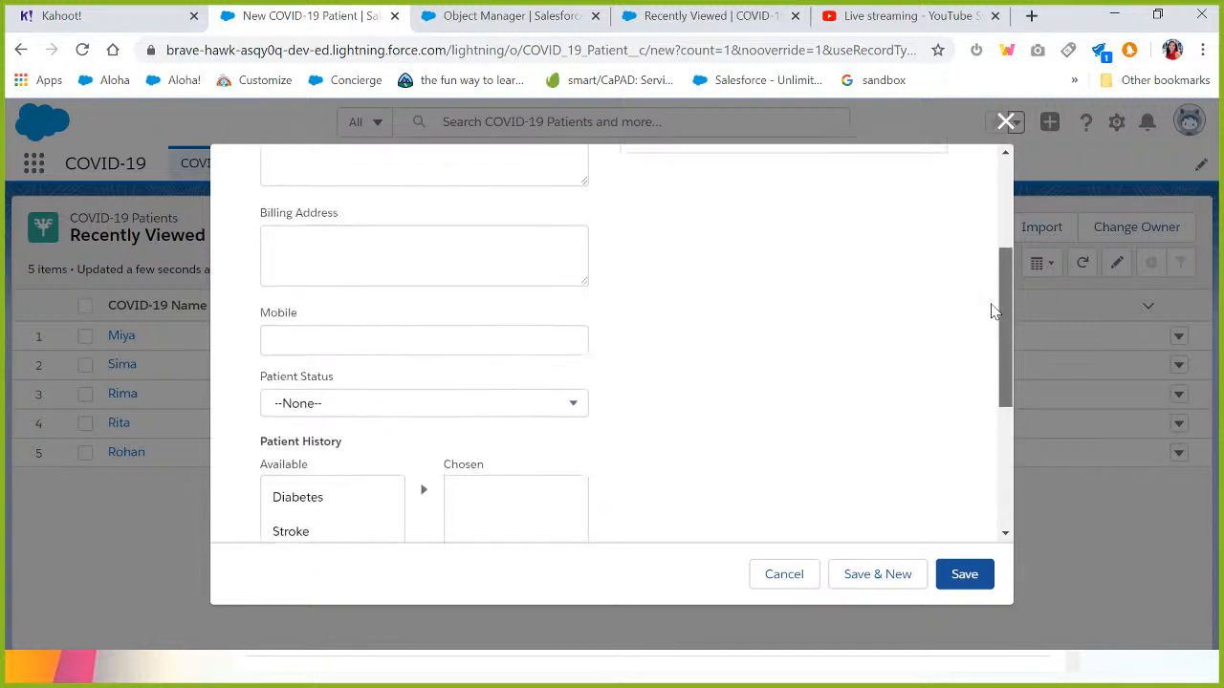
{"action": "scroll", "coordinate": [983, 287], "scroll_direction": "down", "scroll_amount": 4}
{"action": "scroll", "coordinate": [985, 391], "scroll_direction": "down", "scroll_amount": 2}
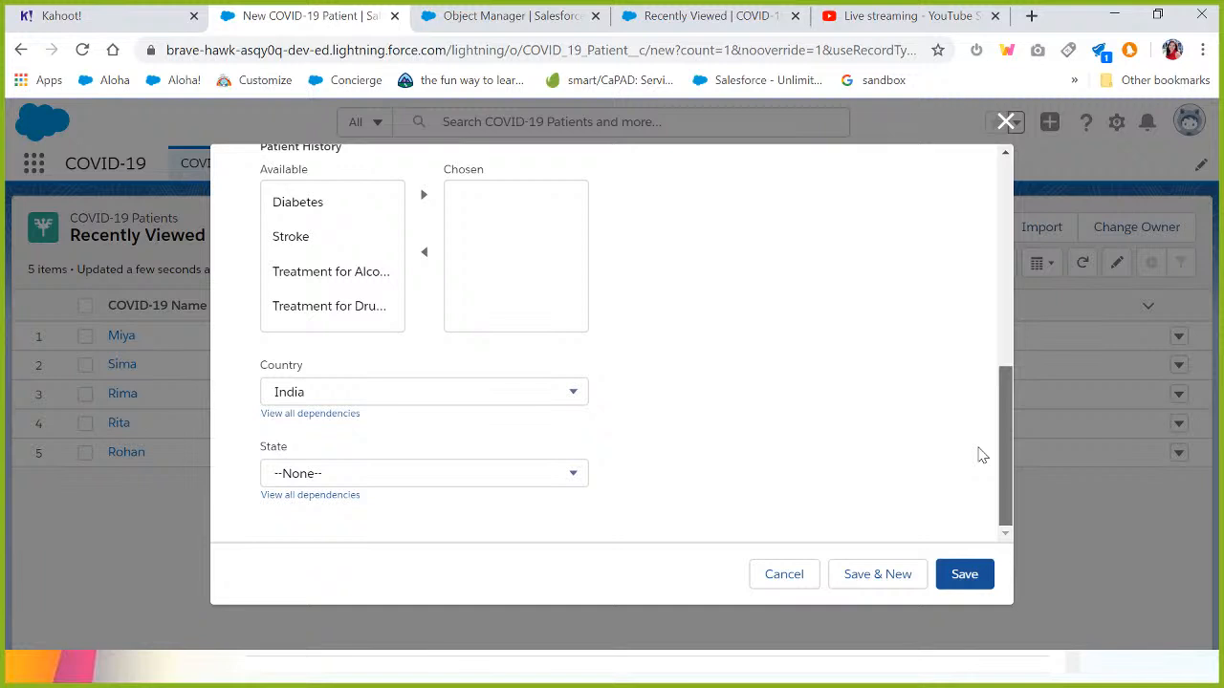
{"action": "scroll", "coordinate": [984, 402], "scroll_direction": "up", "scroll_amount": 5}
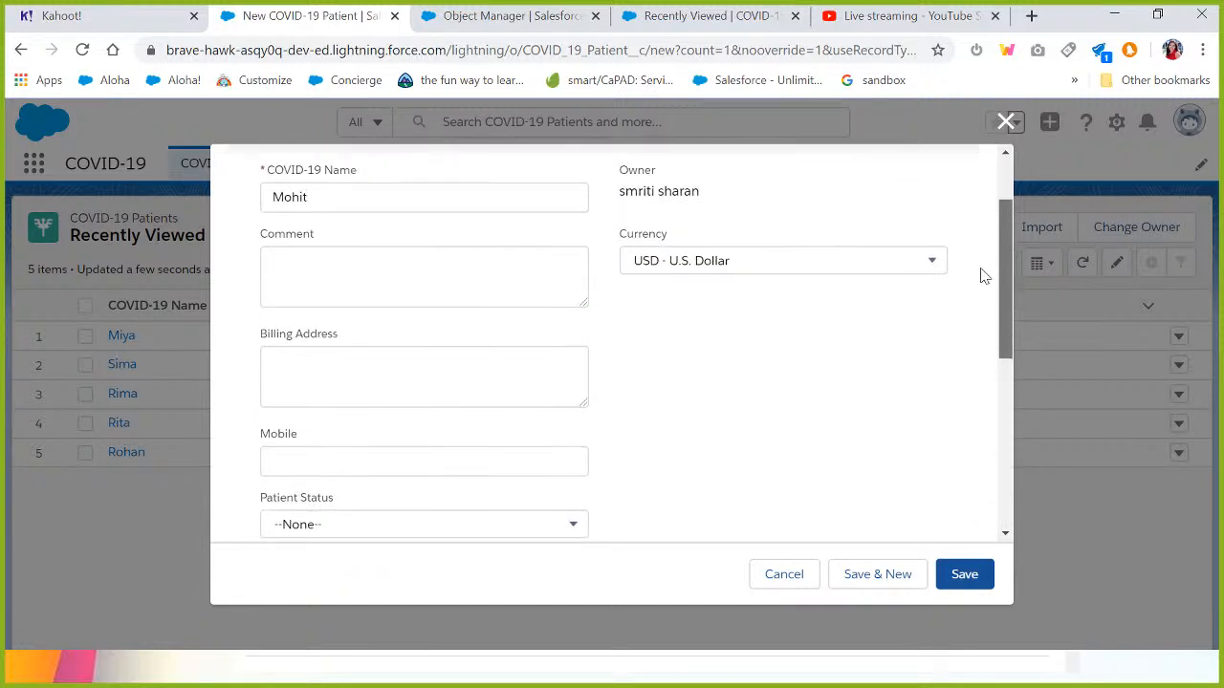
{"action": "mouse_move", "coordinate": [1009, 289]}
{"action": "left_mouse_down"}
{"action": "mouse_move", "coordinate": [1009, 249]}
{"action": "mouse_move", "coordinate": [1004, 400]}
{"action": "mouse_move", "coordinate": [1006, 310]}
{"action": "left_mouse_up"}
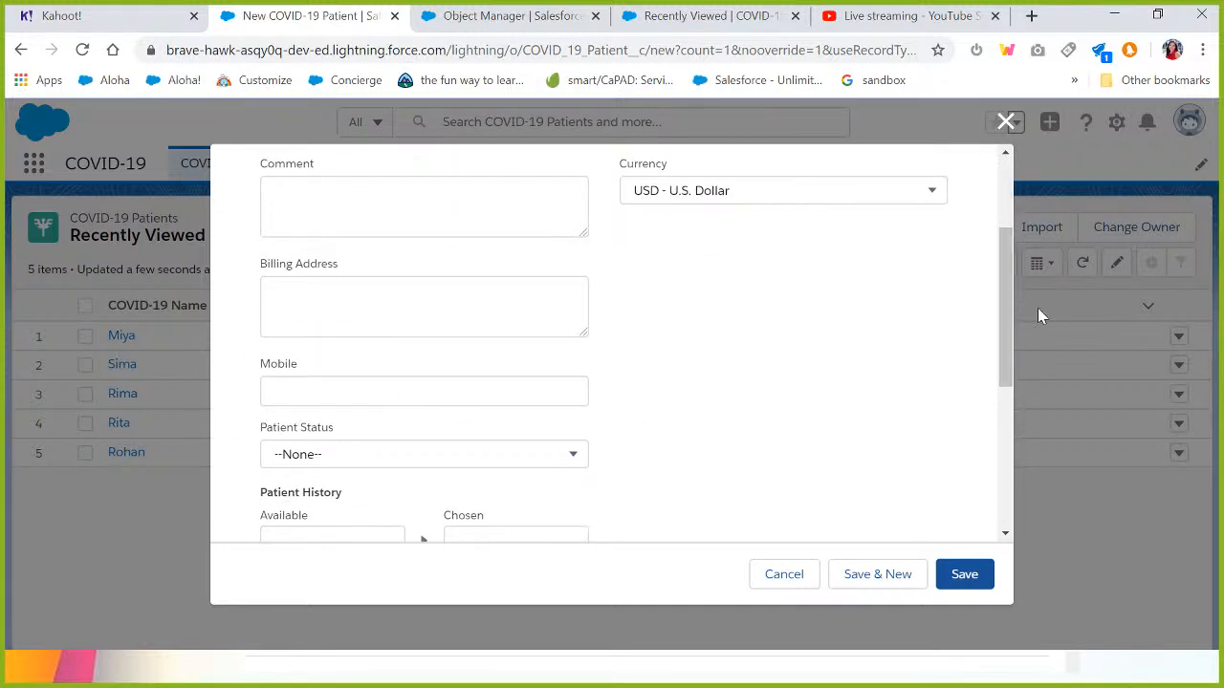
{"action": "left_click_drag", "start_coordinate": [1001, 274], "coordinate": [1019, 467]}
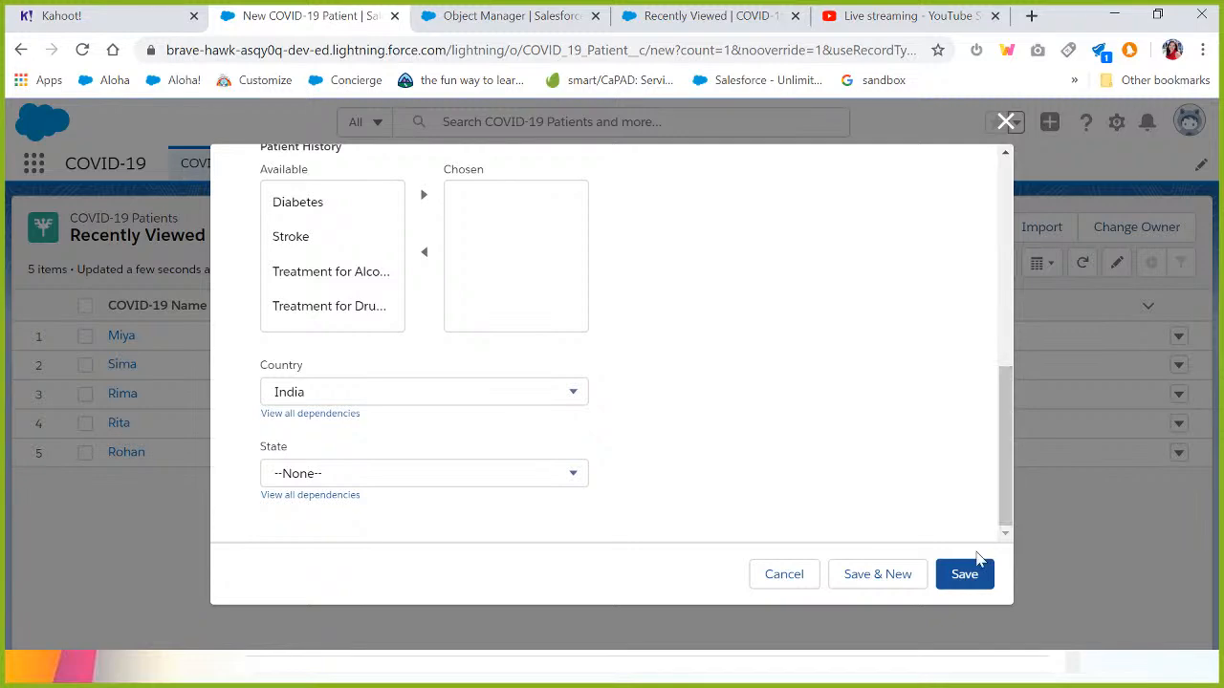
{"action": "left_click", "coordinate": [971, 587]}
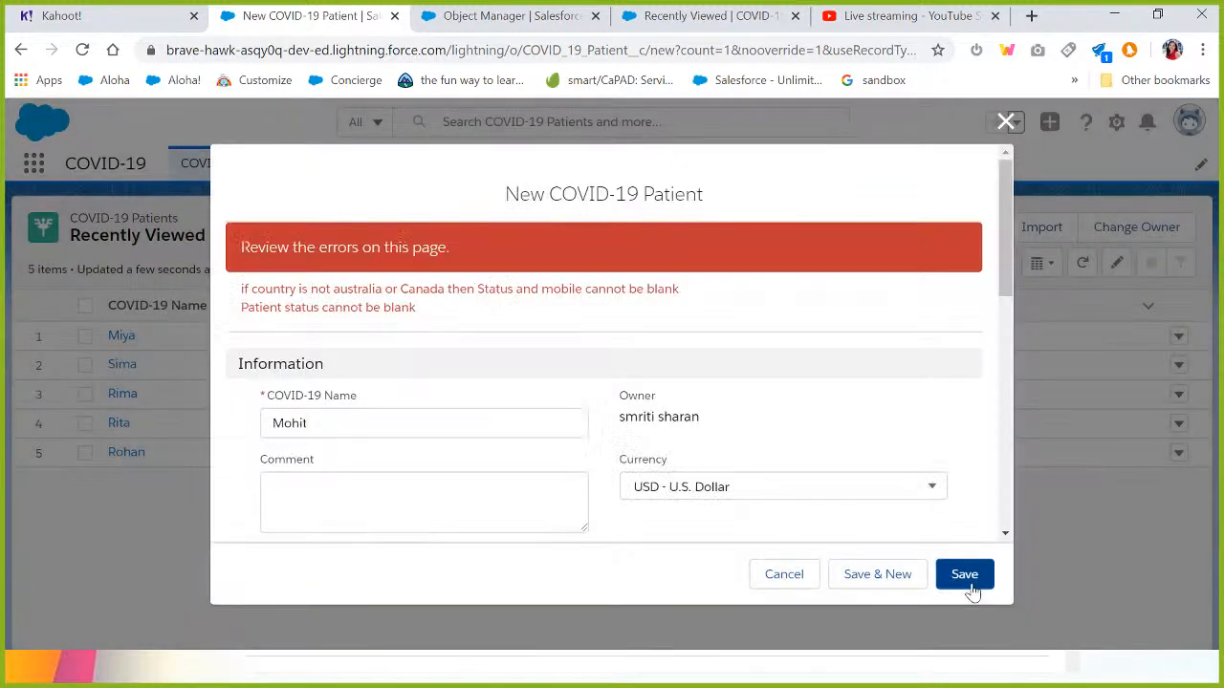
- Read the page-level validation errors and check the form for errors on individual fields
{"action": "double_click", "coordinate": [320, 288]}
{"action": "triple_click", "coordinate": [320, 289]}
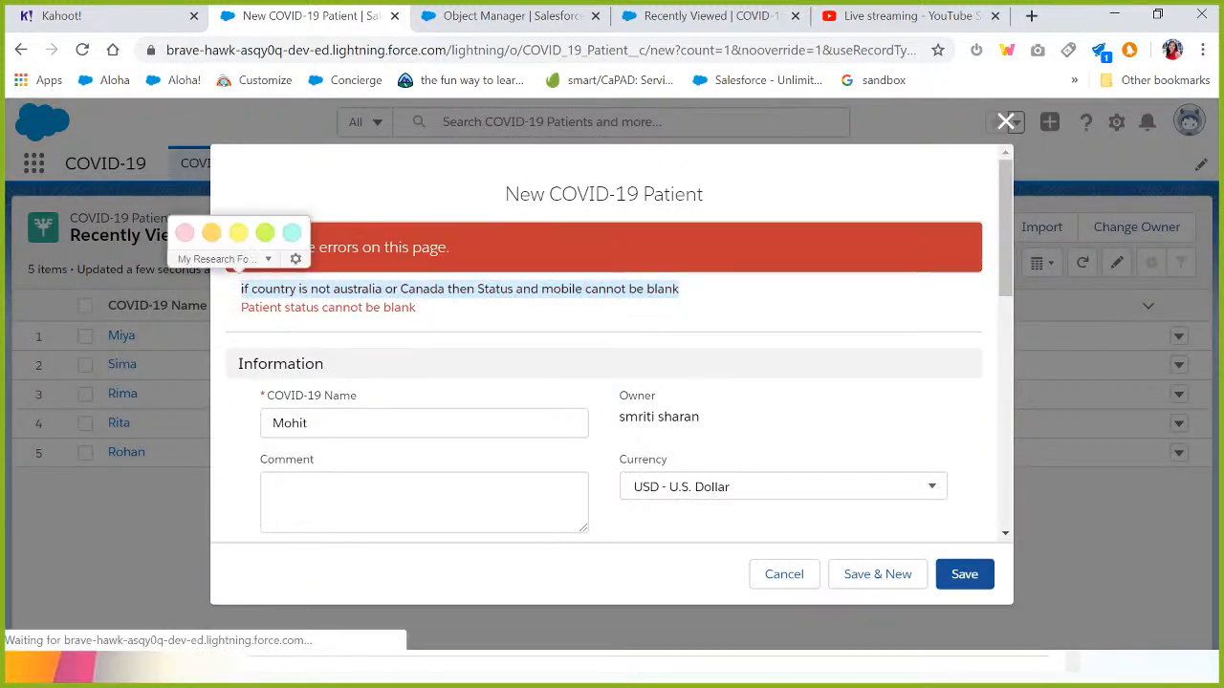
{"action": "left_click", "coordinate": [470, 306]}
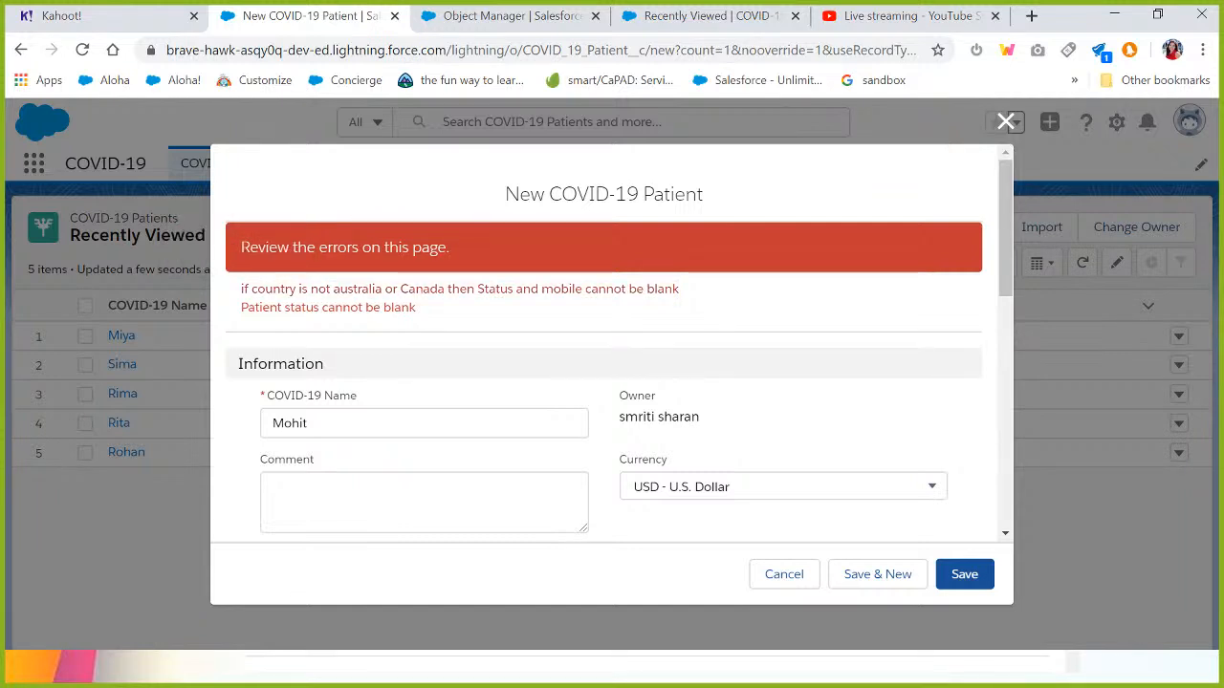
{"action": "triple_click", "coordinate": [420, 313]}
{"action": "left_click_drag", "start_coordinate": [1004, 241], "coordinate": [986, 317]}
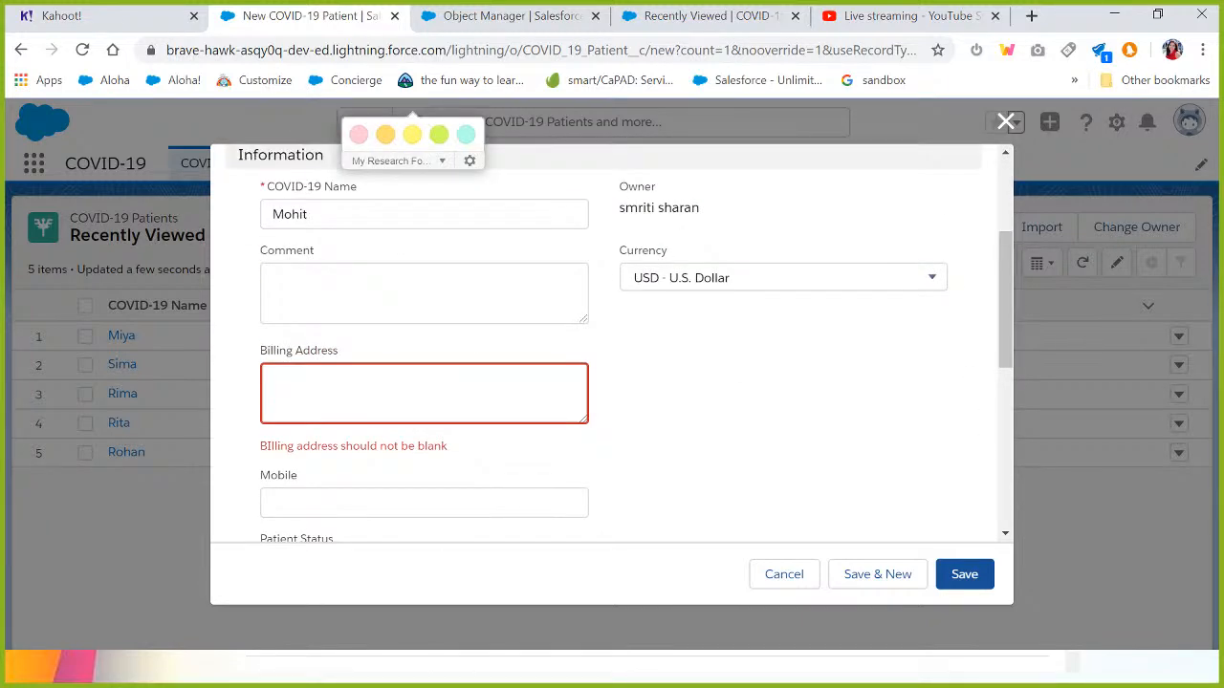
- Fill in New York as the Billing Address, change Country to Australia and try to save the patient
{"action": "left_click", "coordinate": [431, 391]}
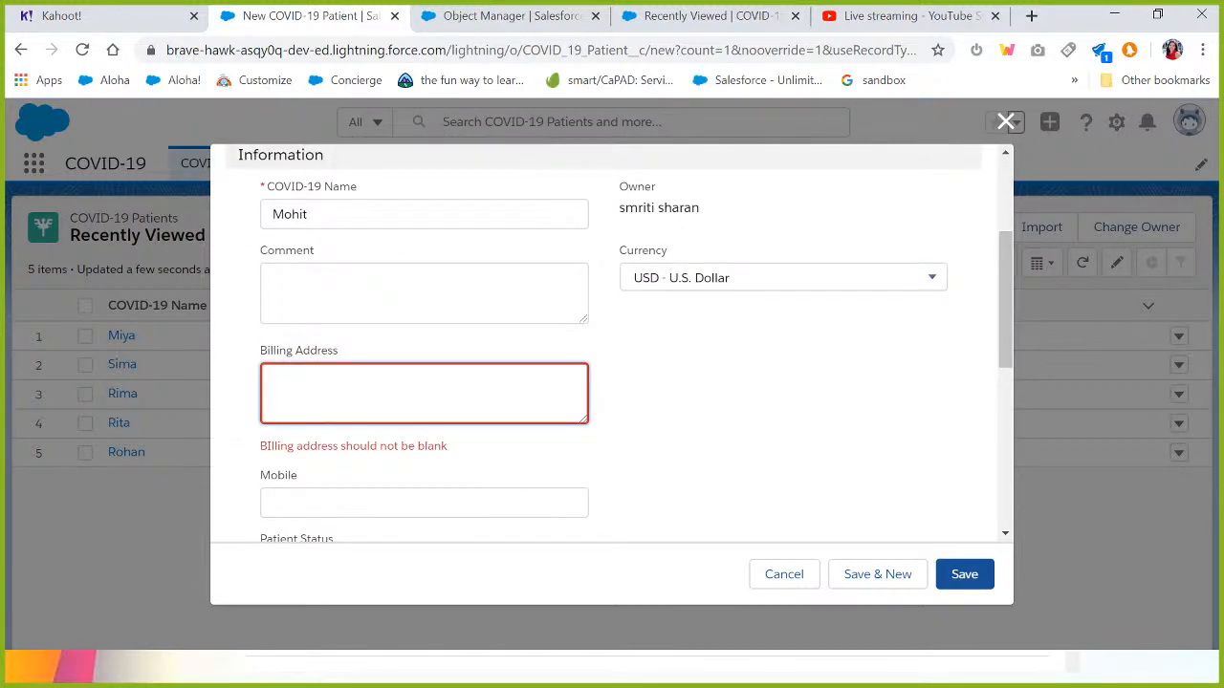
{"action": "type", "text": "New York"}
{"action": "left_click_drag", "start_coordinate": [1008, 326], "coordinate": [1031, 498]}
{"action": "left_click", "coordinate": [538, 404]}
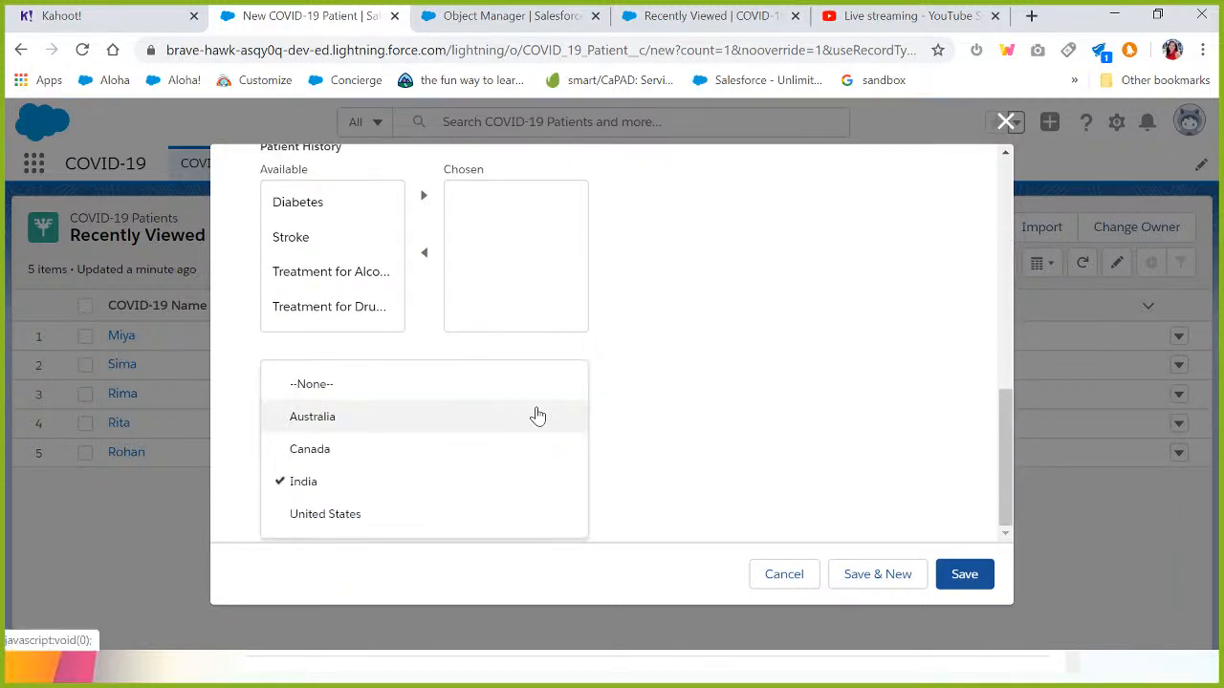
{"action": "left_click", "coordinate": [529, 418]}
{"action": "left_click", "coordinate": [763, 424]}
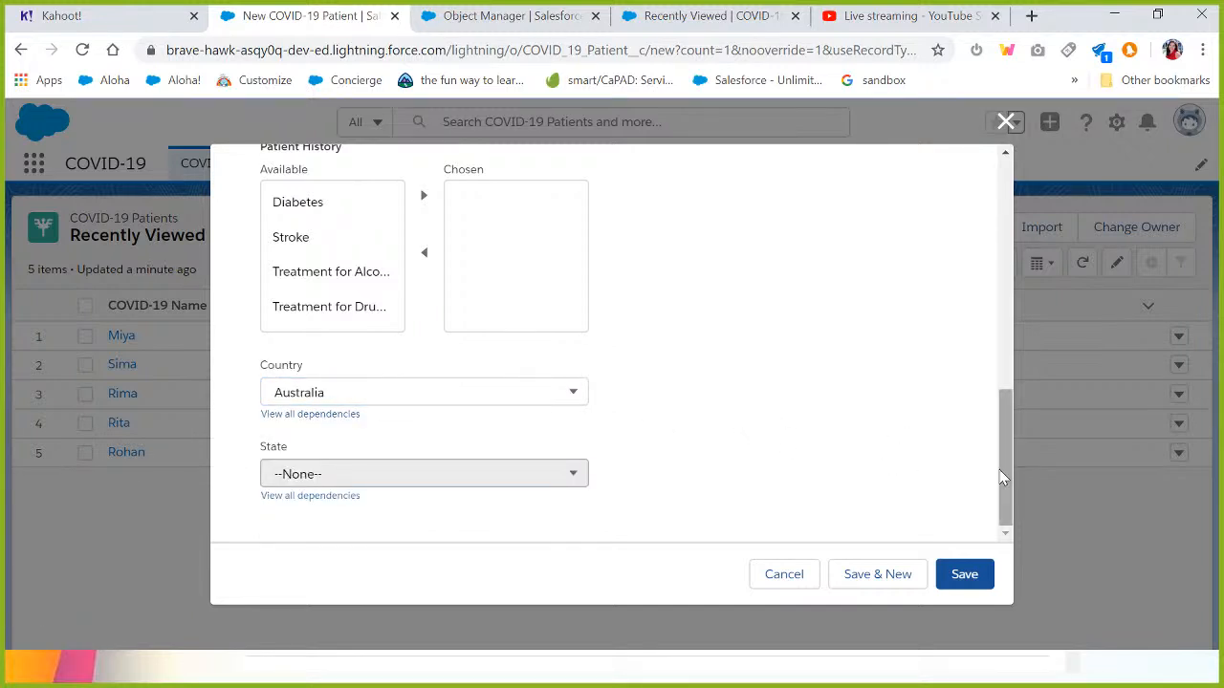
{"action": "left_click", "coordinate": [965, 575]}
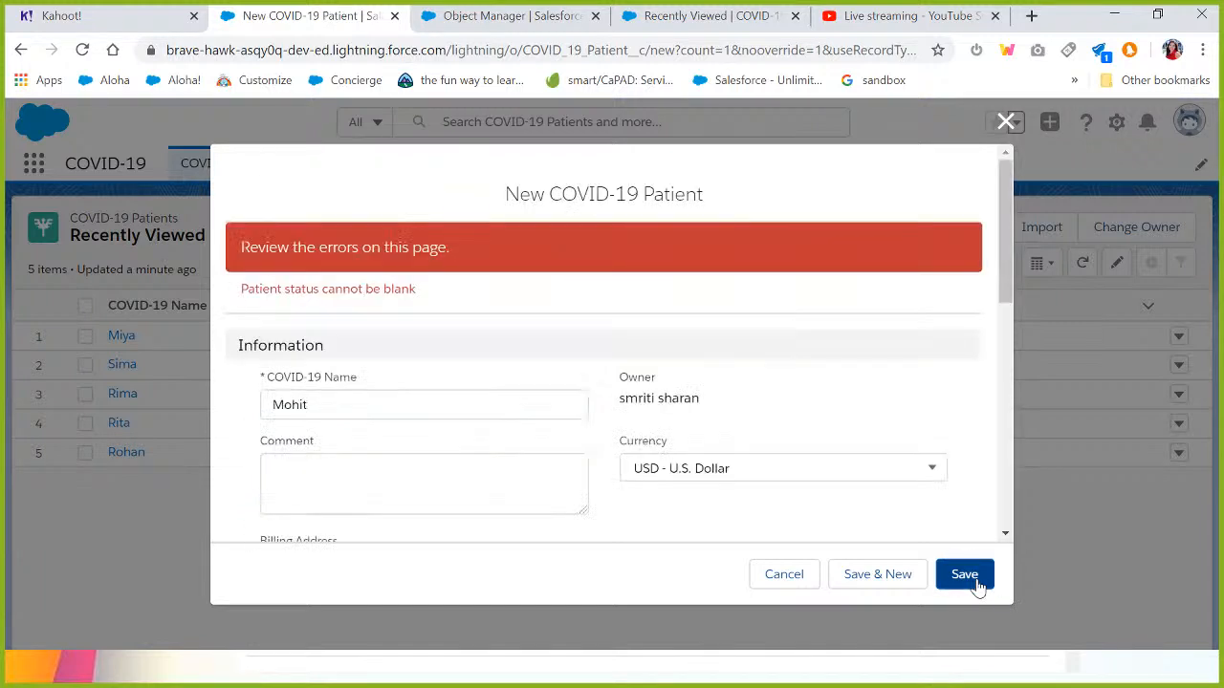
{"action": "left_click_drag", "start_coordinate": [1002, 238], "coordinate": [1003, 483]}
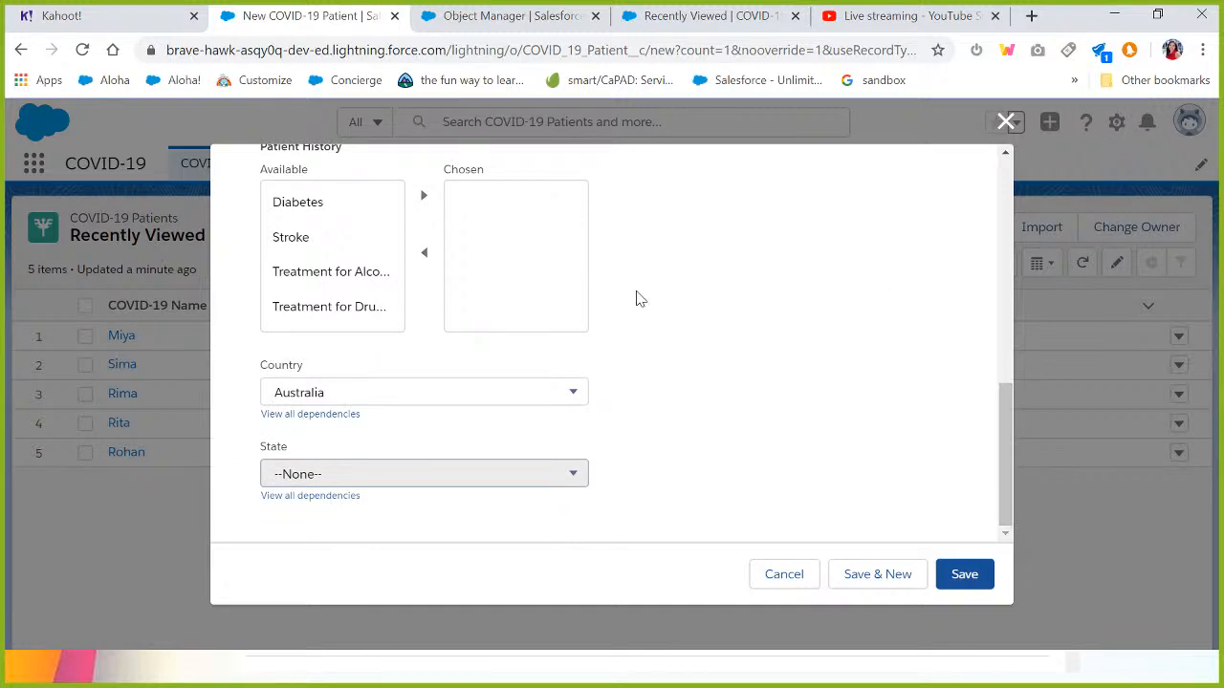
- Return to the COVID-19 Patient object's setup and open its list of validation rules
{"action": "left_click", "coordinate": [460, 13]}
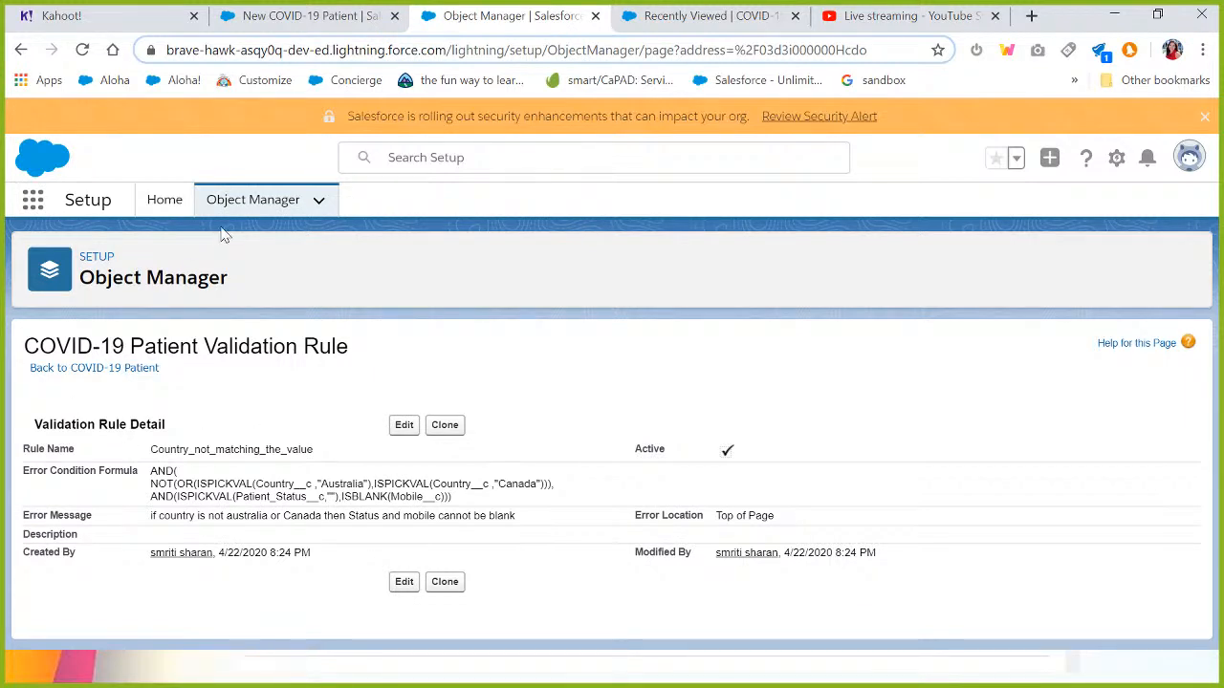
{"action": "left_click", "coordinate": [94, 371]}
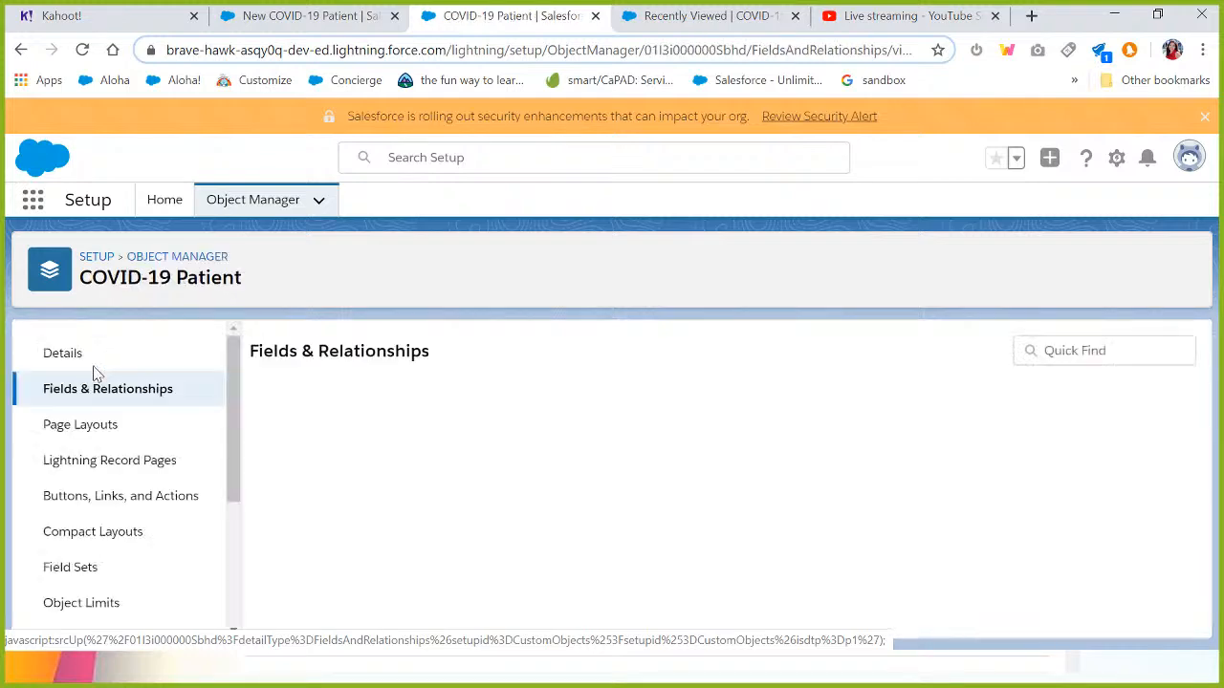
{"action": "scroll", "coordinate": [232, 443], "scroll_direction": "down", "scroll_amount": 3}
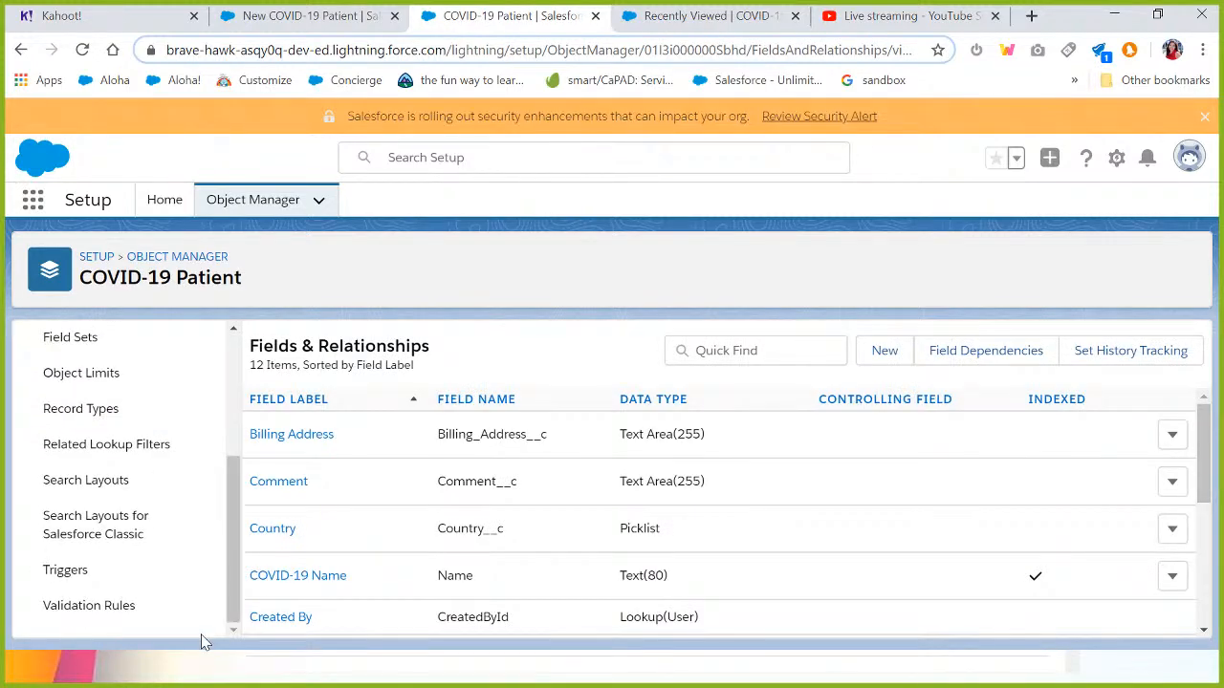
{"action": "left_click", "coordinate": [105, 612]}
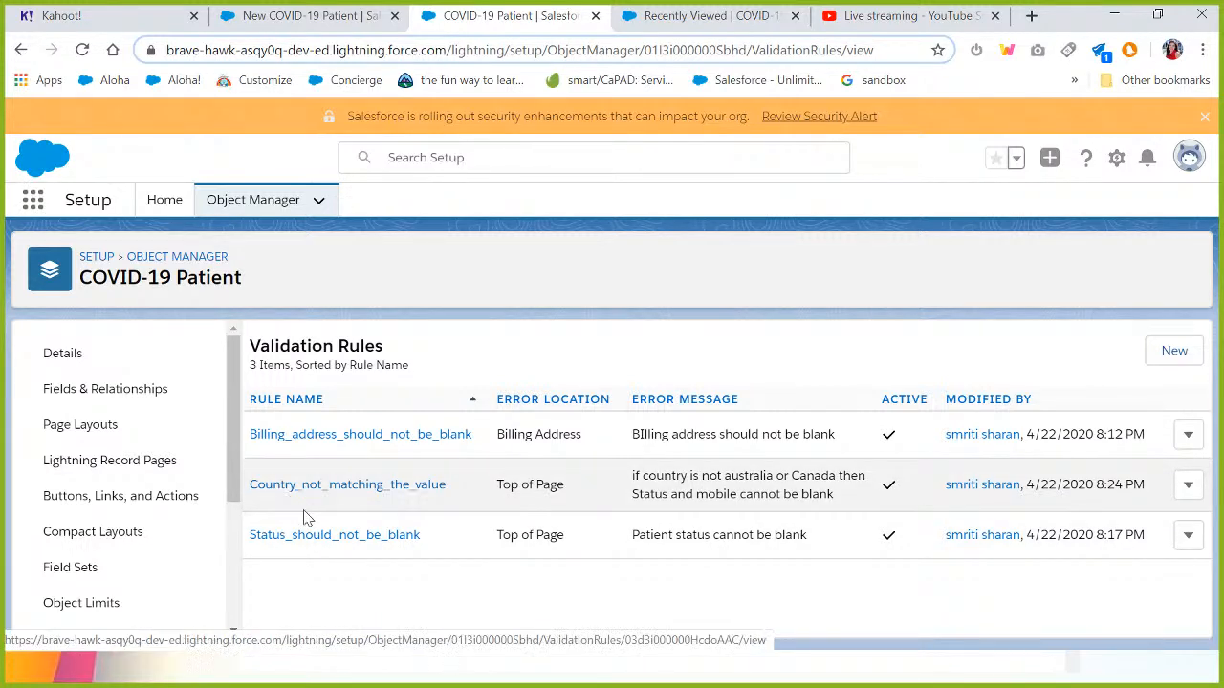
- Deactivate the Status_should_not_be_blank validation rule and save it
{"action": "left_click", "coordinate": [309, 536]}
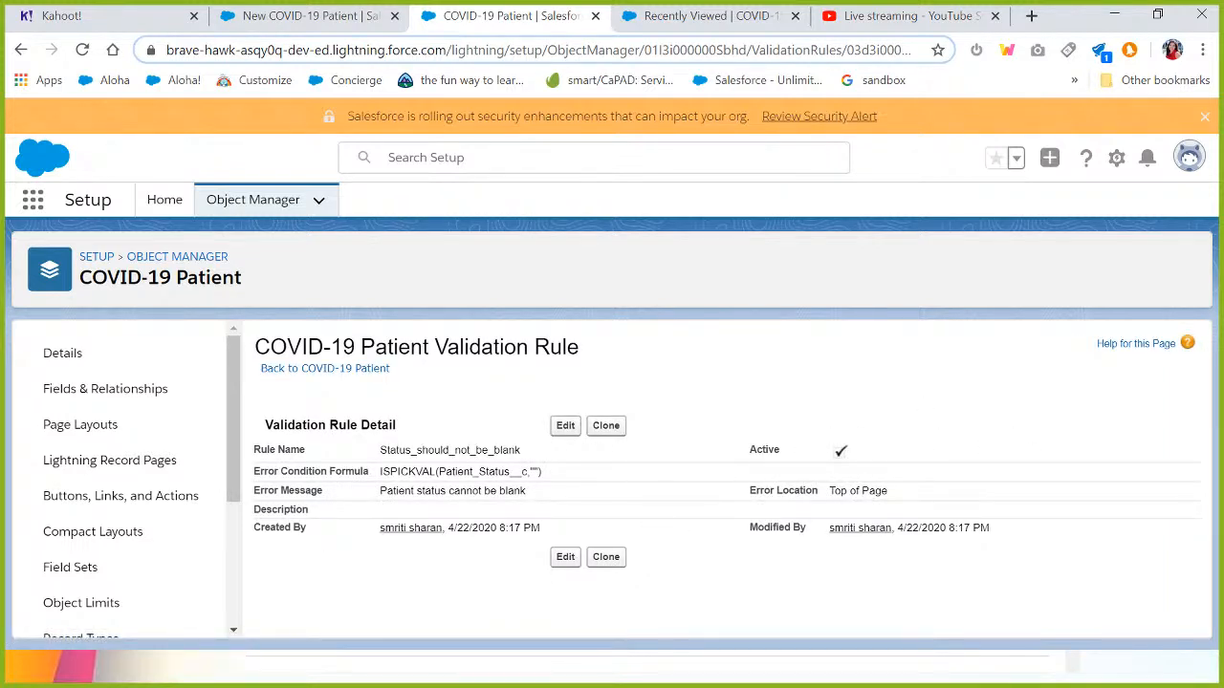
{"action": "left_click", "coordinate": [562, 431]}
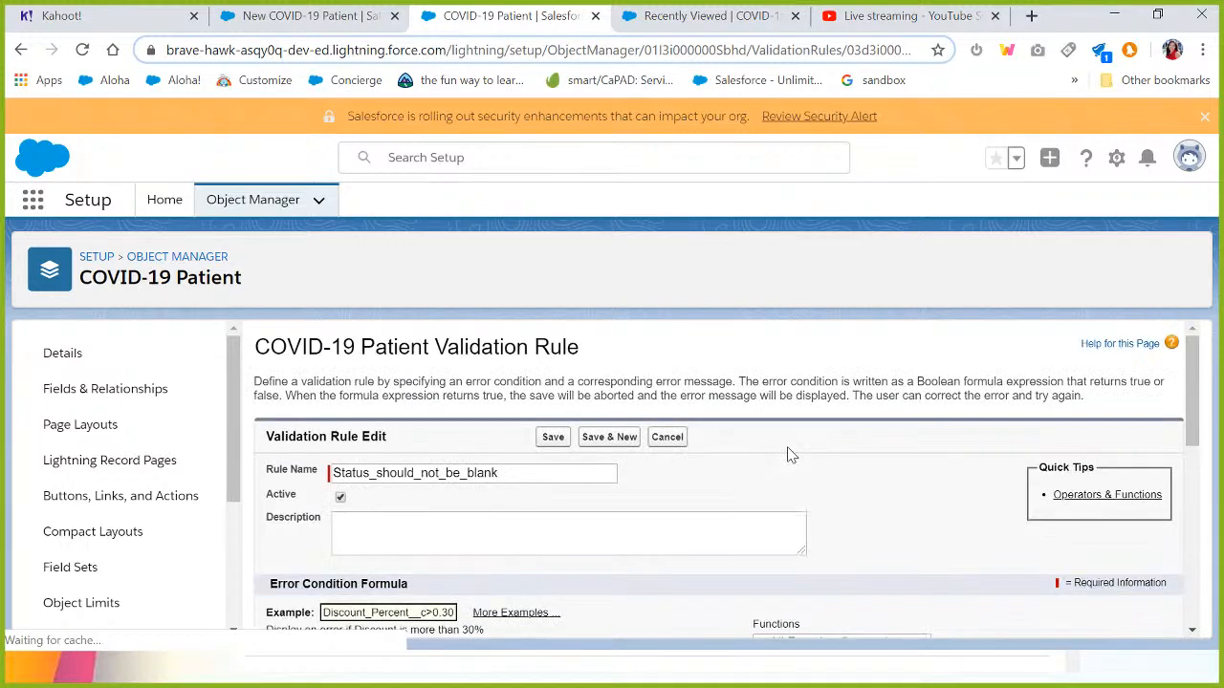
{"action": "left_click_drag", "start_coordinate": [1073, 522], "coordinate": [1201, 416]}
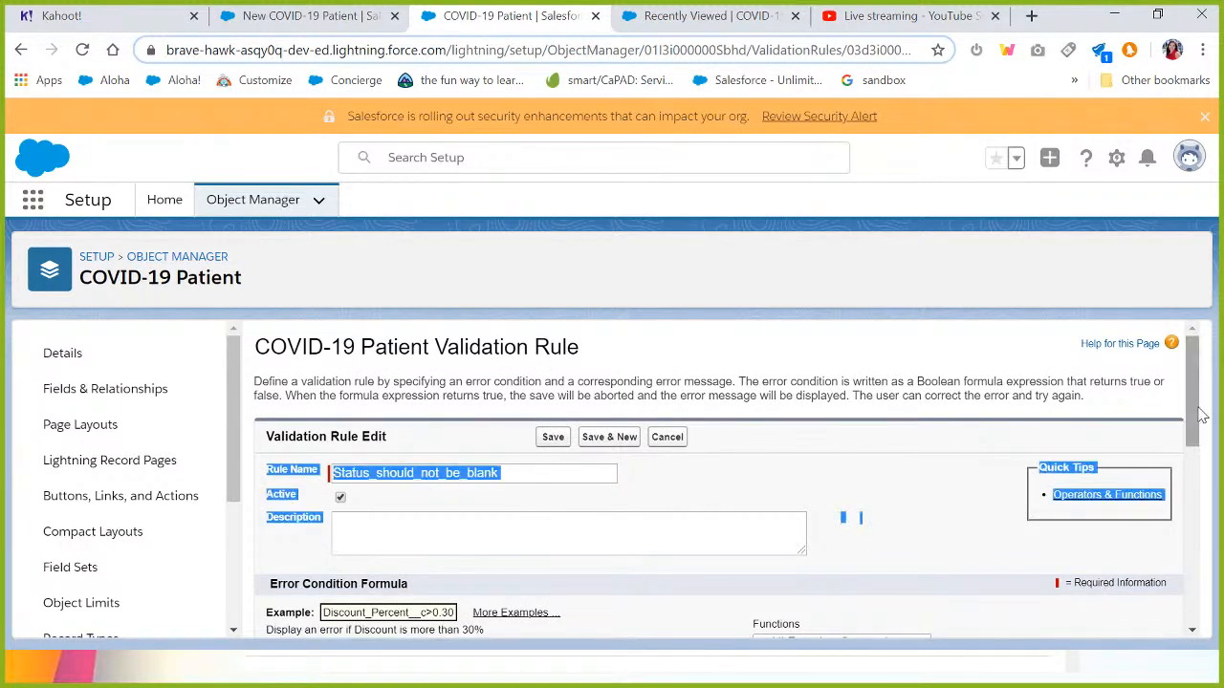
{"action": "scroll", "coordinate": [1201, 416], "scroll_direction": "down", "scroll_amount": 2}
{"action": "scroll", "coordinate": [1184, 437], "scroll_direction": "up", "scroll_amount": 1}
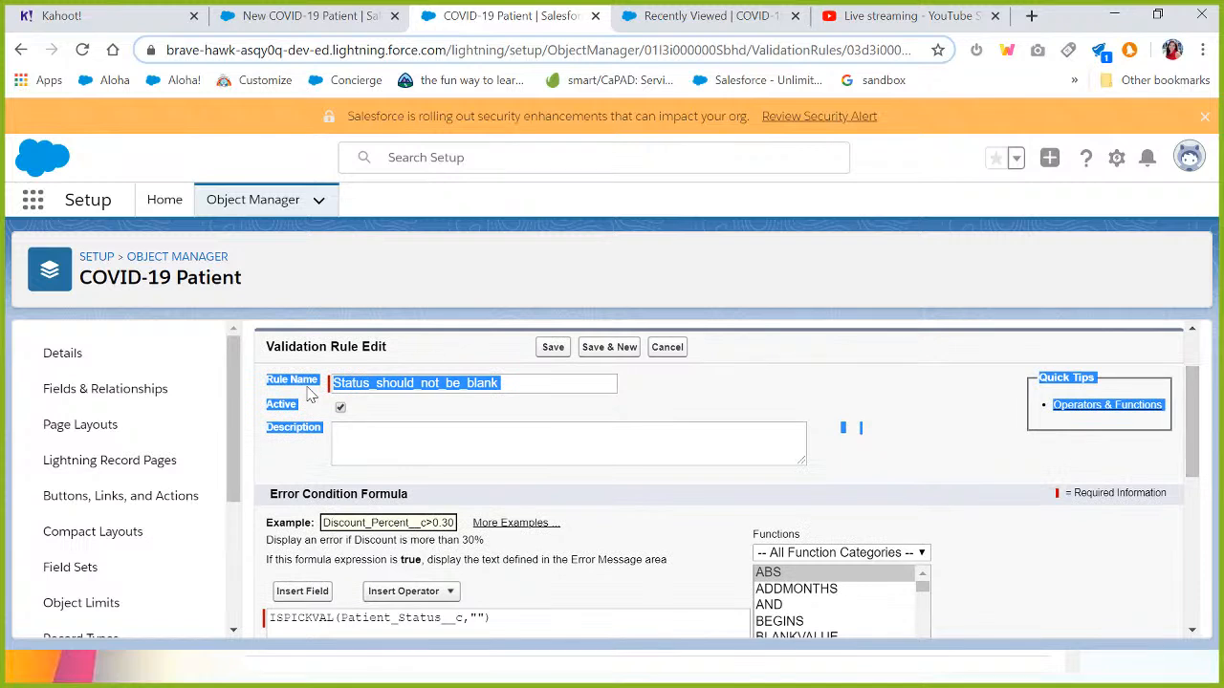
{"action": "left_click", "coordinate": [346, 405]}
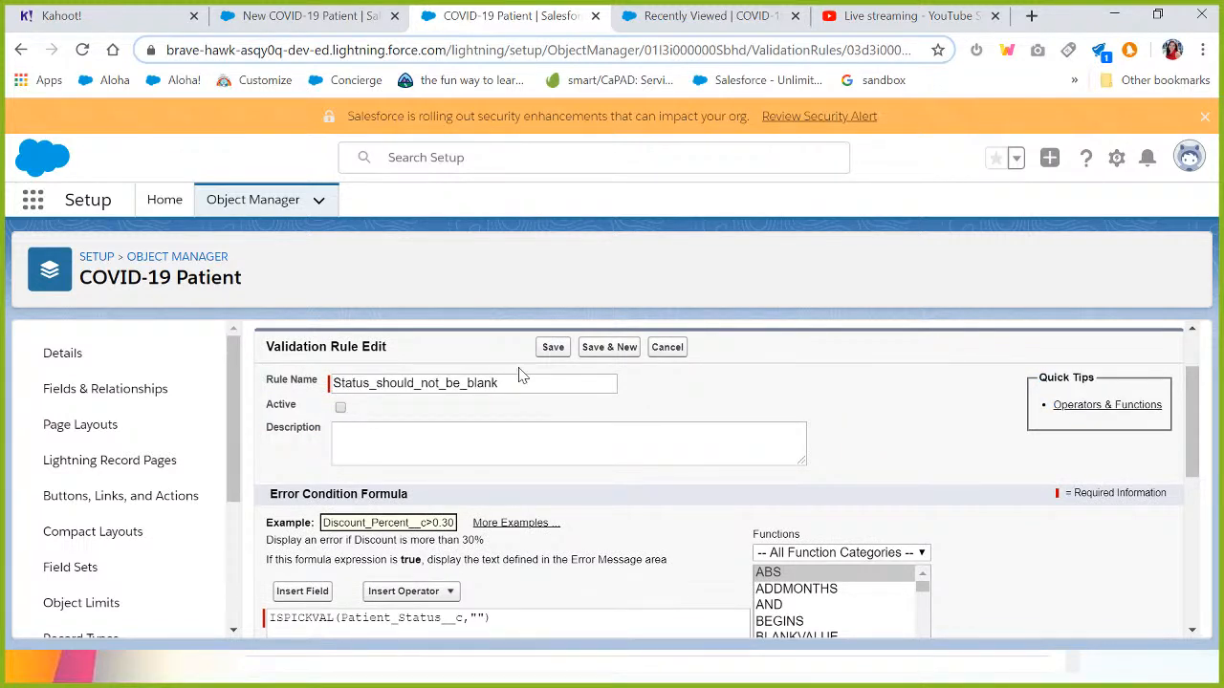
{"action": "left_click", "coordinate": [552, 347]}
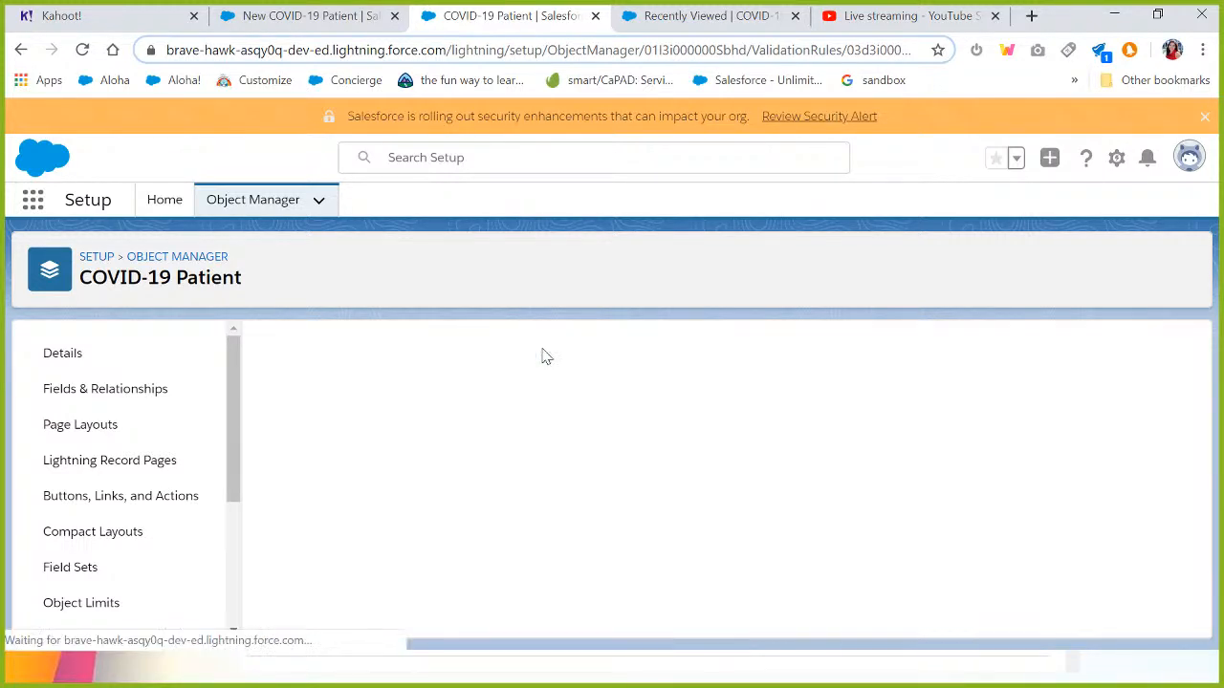
- Reload the new COVID-19 Patient form, then enter the patient's name and Goa as the Billing Address
{"action": "left_click", "coordinate": [304, 21]}
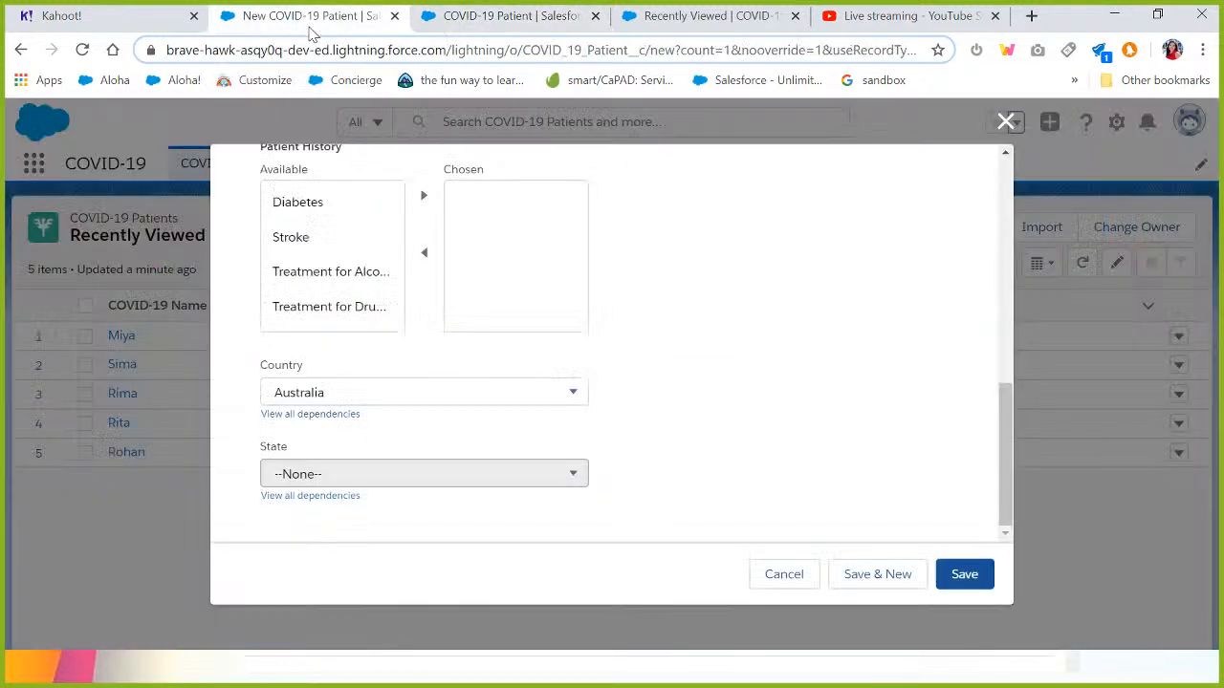
{"action": "key", "text": "F5"}
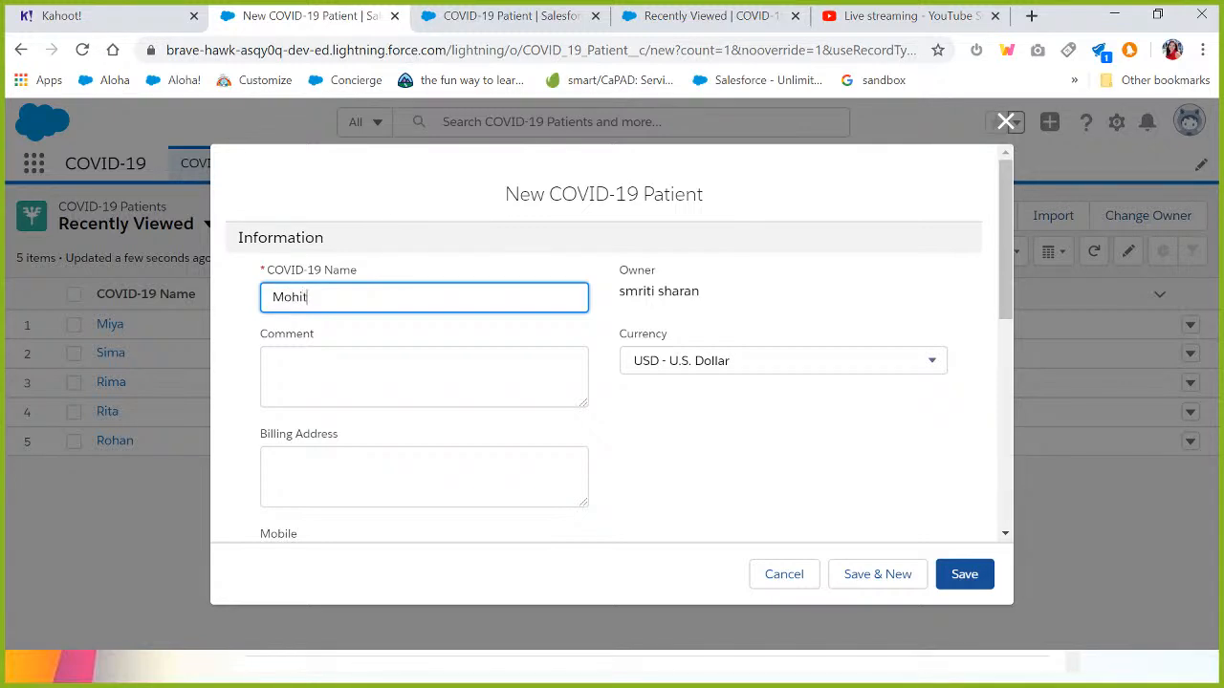
{"action": "left_click_drag", "start_coordinate": [1003, 229], "coordinate": [1016, 302]}
{"action": "left_click", "coordinate": [459, 287]}
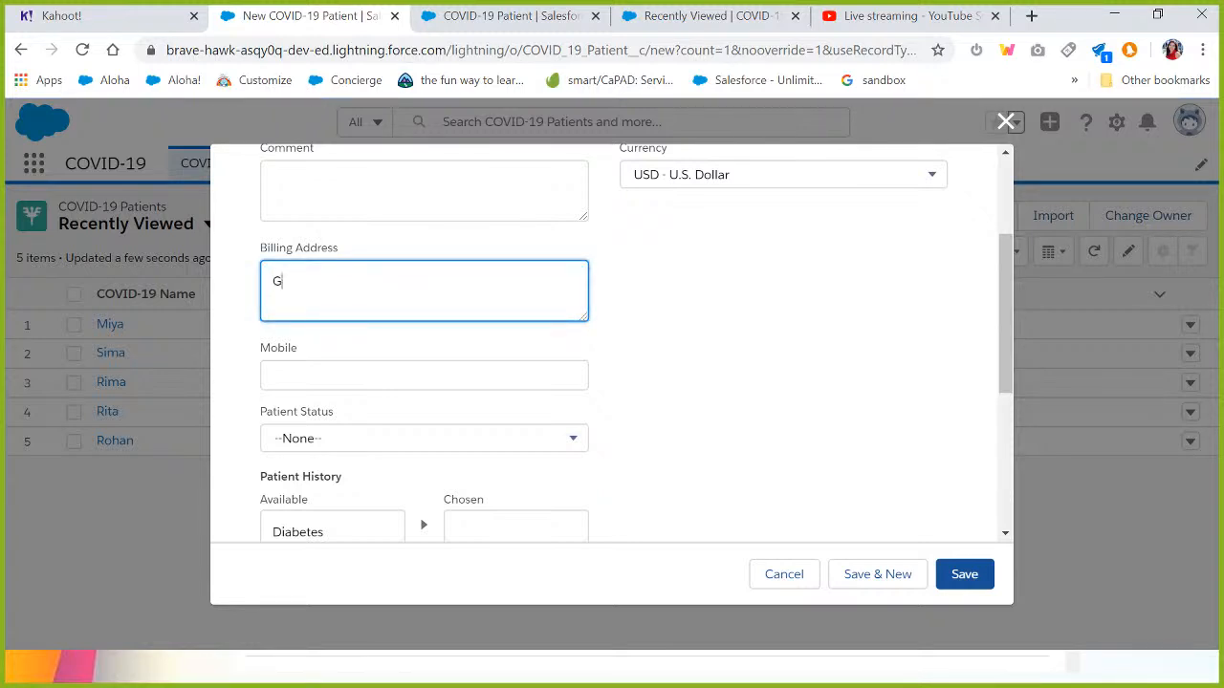
{"action": "type", "text": "Goa"}
- Select Australia as the new patient's Country, leaving State at --None--
{"action": "left_click_drag", "start_coordinate": [1005, 336], "coordinate": [1016, 502]}
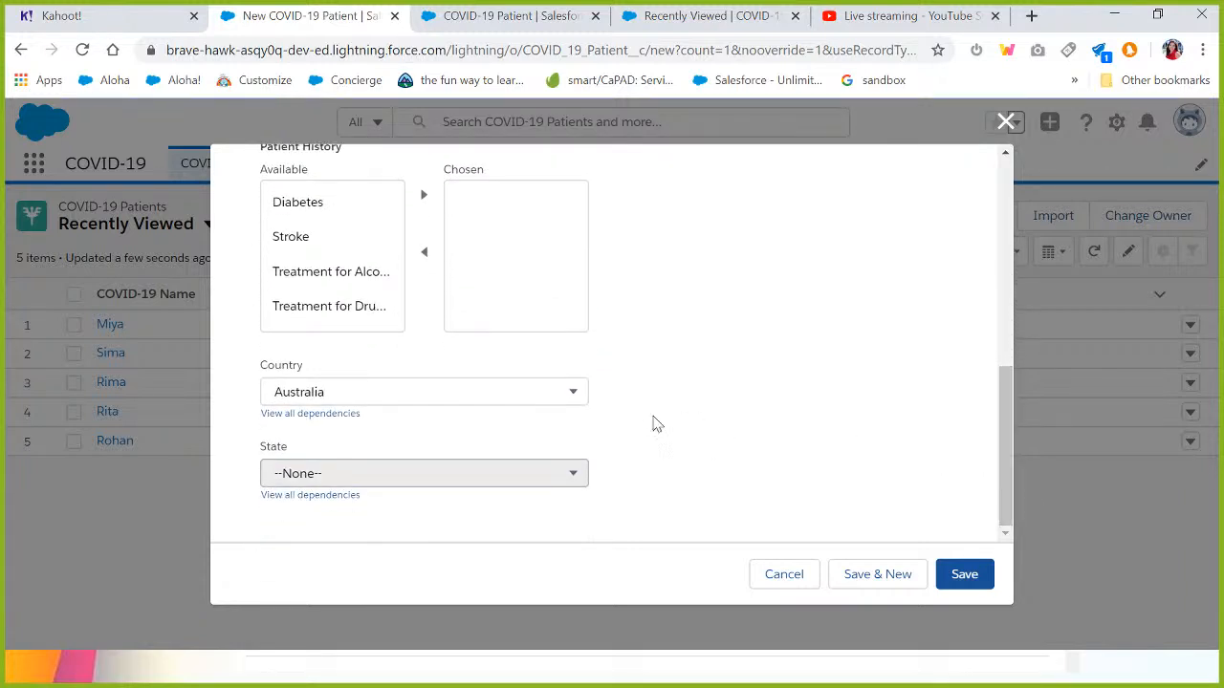
{"action": "left_click", "coordinate": [553, 402]}
{"action": "left_click", "coordinate": [553, 403]}
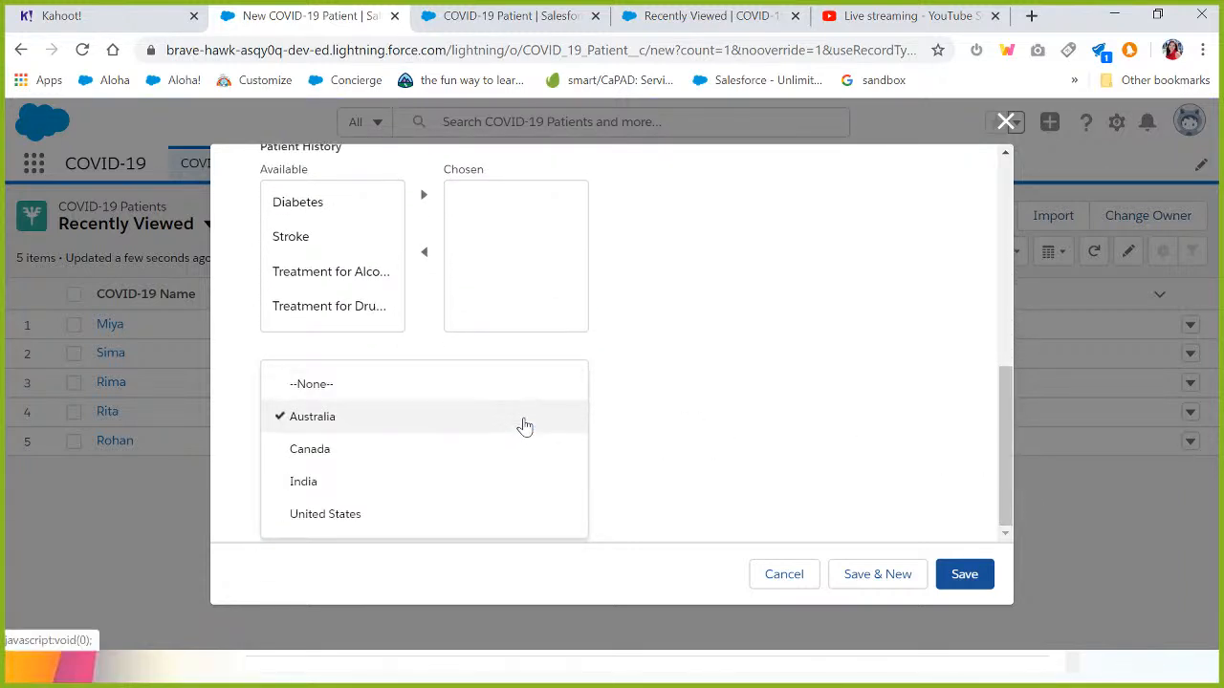
{"action": "left_click", "coordinate": [524, 425]}
{"action": "left_click", "coordinate": [765, 418]}
{"action": "left_click_drag", "start_coordinate": [1006, 466], "coordinate": [999, 540]}
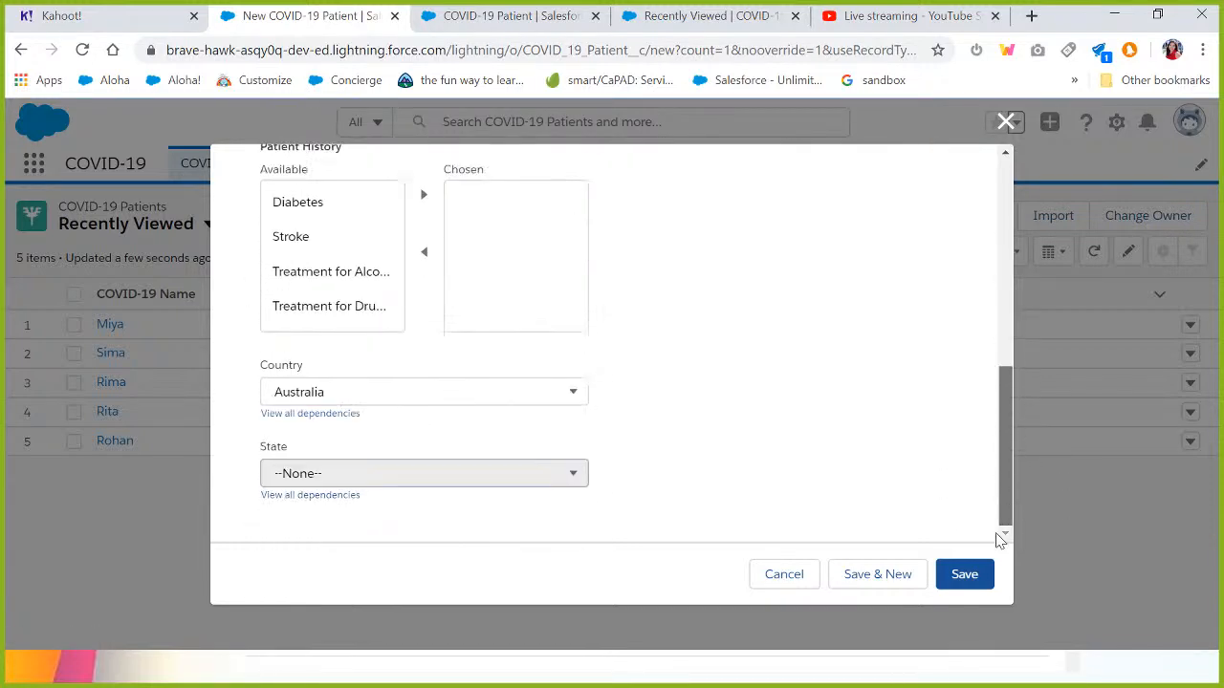
- Save the new COVID-19 Patient record, switch to the presentation and advance to the Formulas slide
{"action": "left_click", "coordinate": [956, 580]}
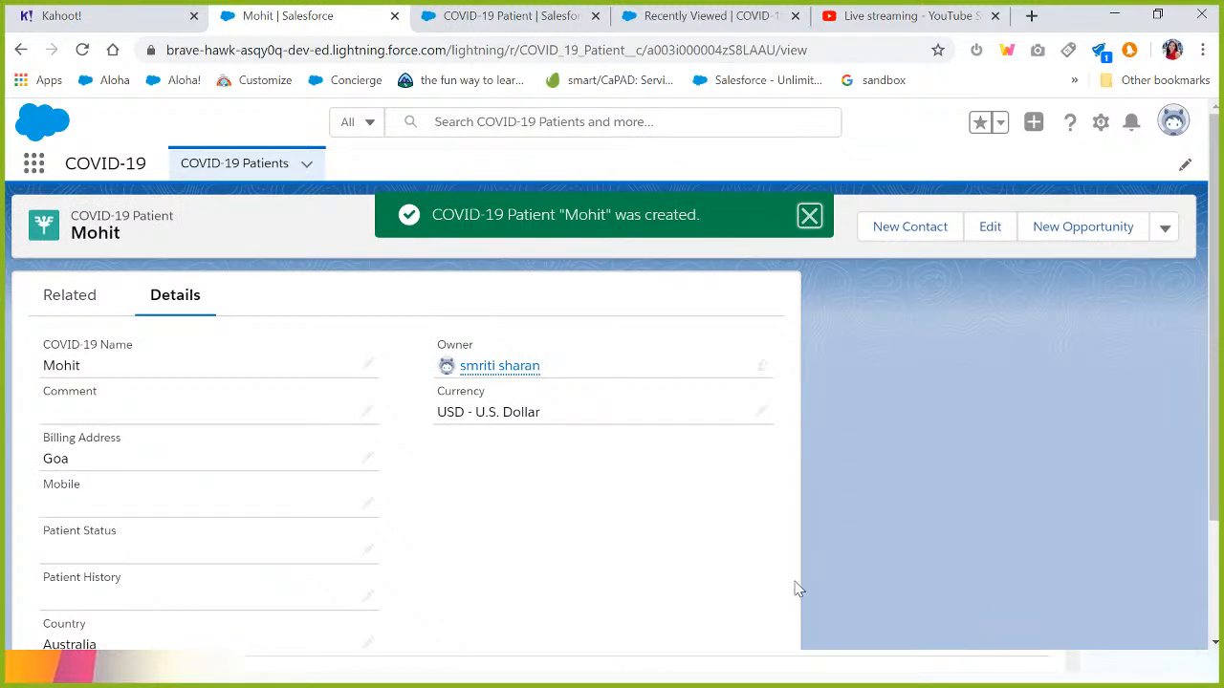
{"action": "key", "text": "alt+Tab"}
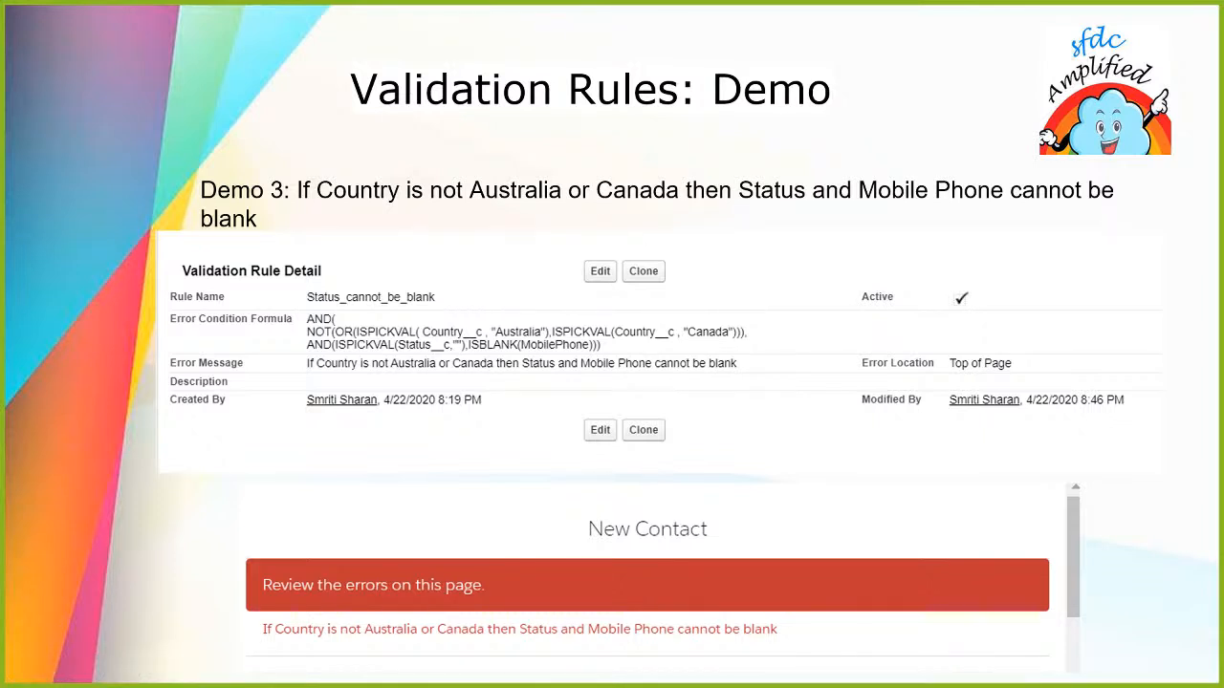
{"action": "key", "text": "Right"}
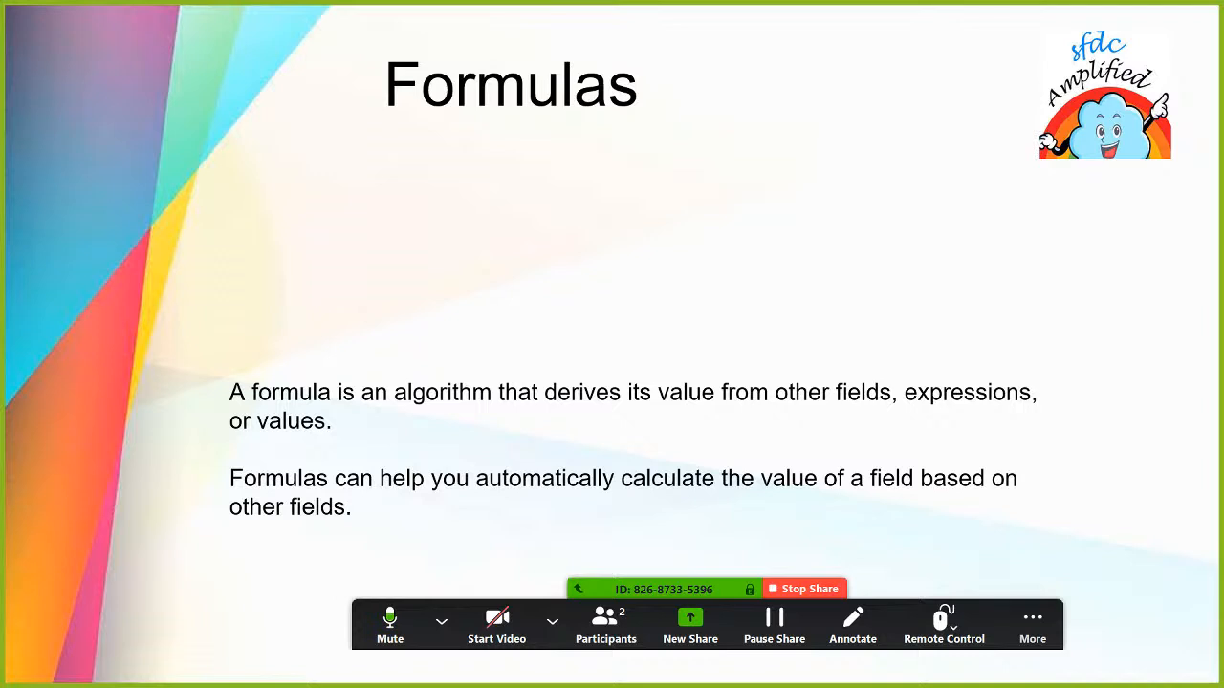
- Stop sharing the screen in the Zoom meeting and mute the microphone
{"action": "left_click", "coordinate": [800, 590]}
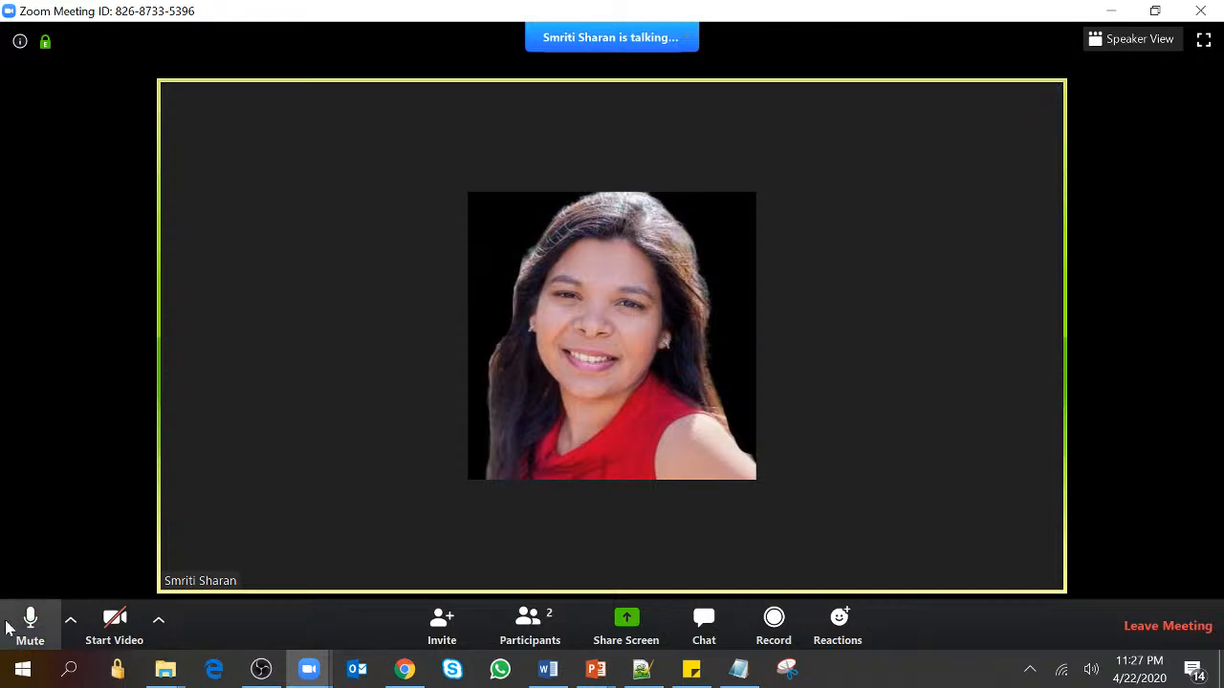
{"action": "left_click", "coordinate": [26, 643]}
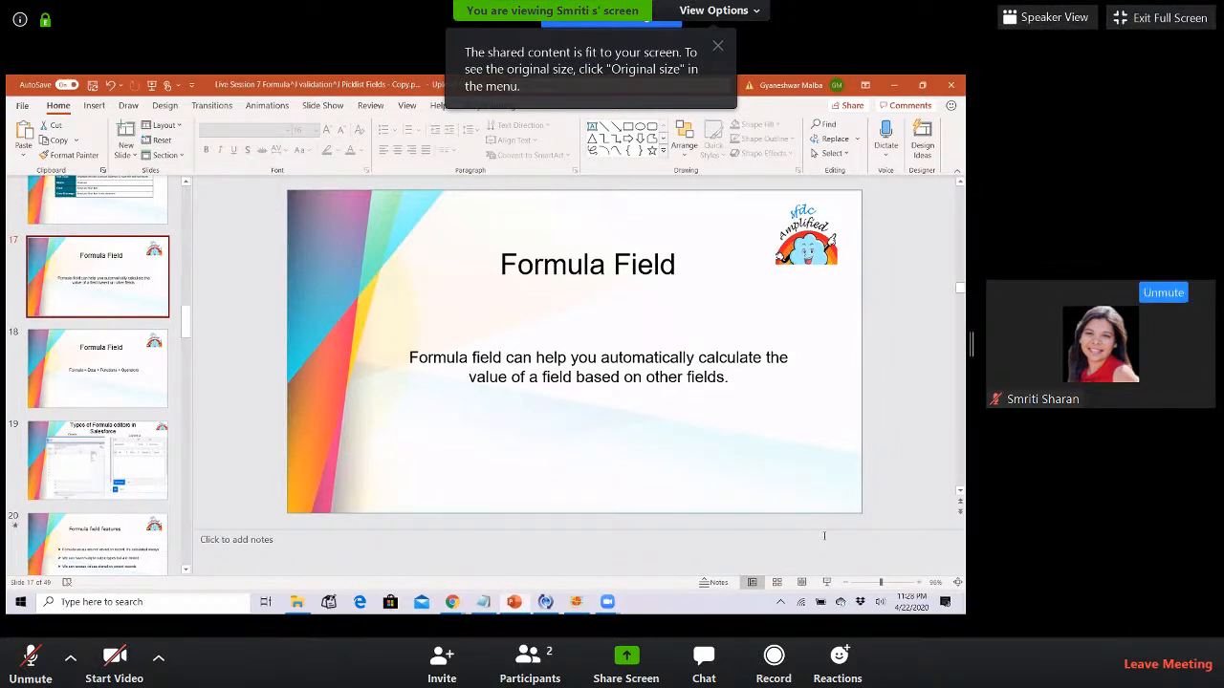
{"action": "left_click", "coordinate": [1162, 17]}
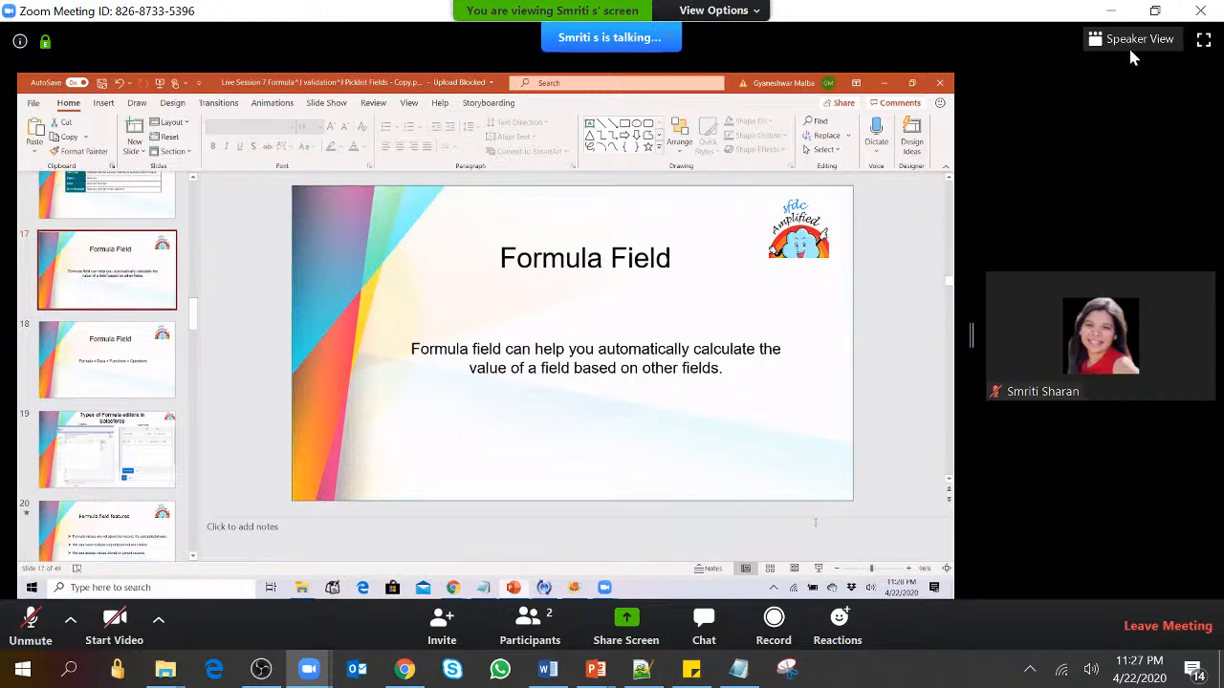
{"action": "left_click", "coordinate": [1204, 40]}
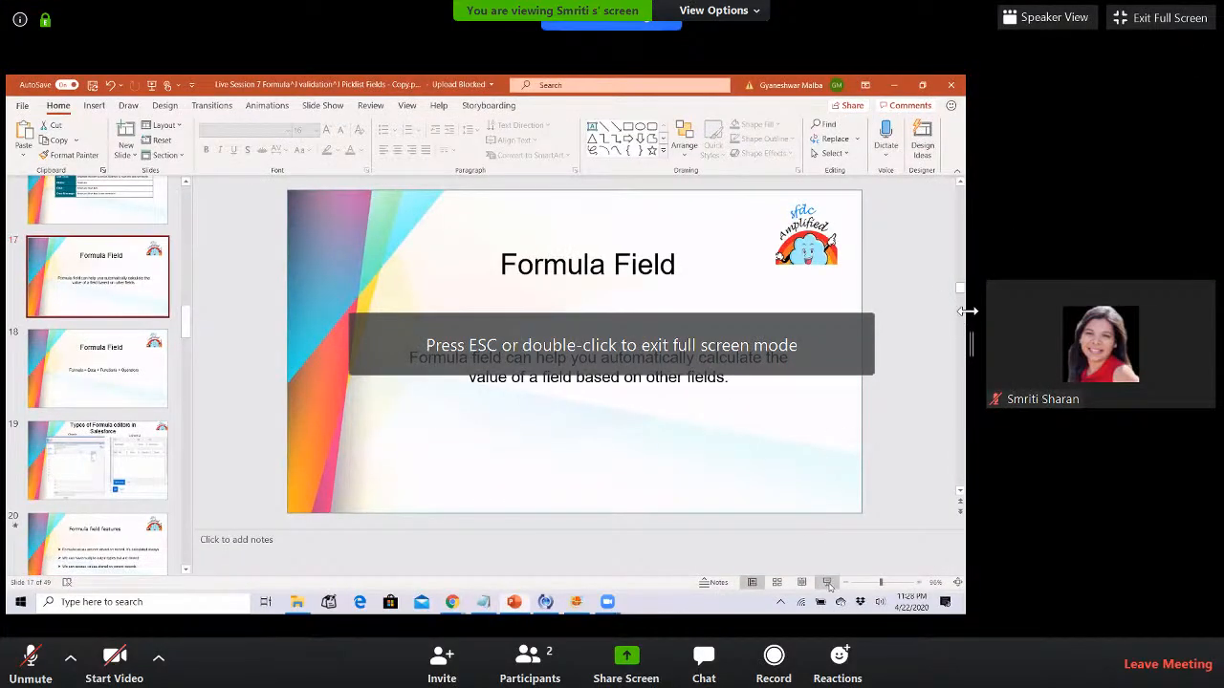
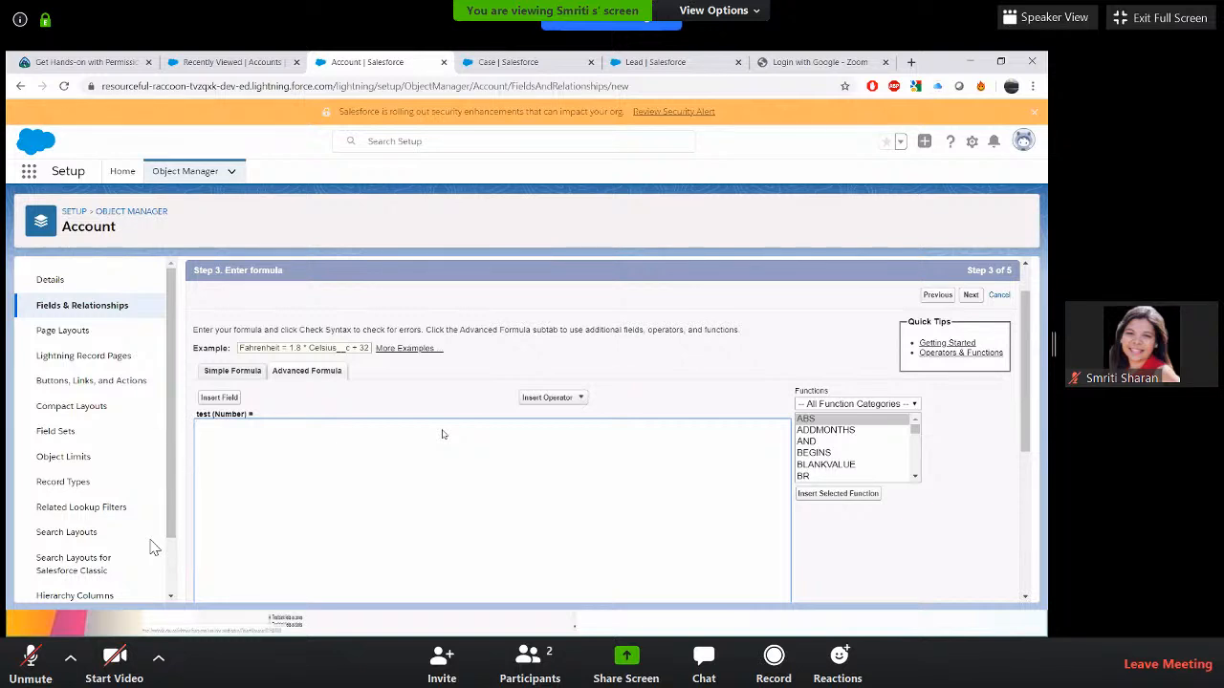
- Examine the Simple Formula editor for the Account object's test number field, including its merge field, operator, syntax check and description options
{"action": "scroll", "coordinate": [443, 435], "scroll_direction": "down", "scroll_amount": 2}
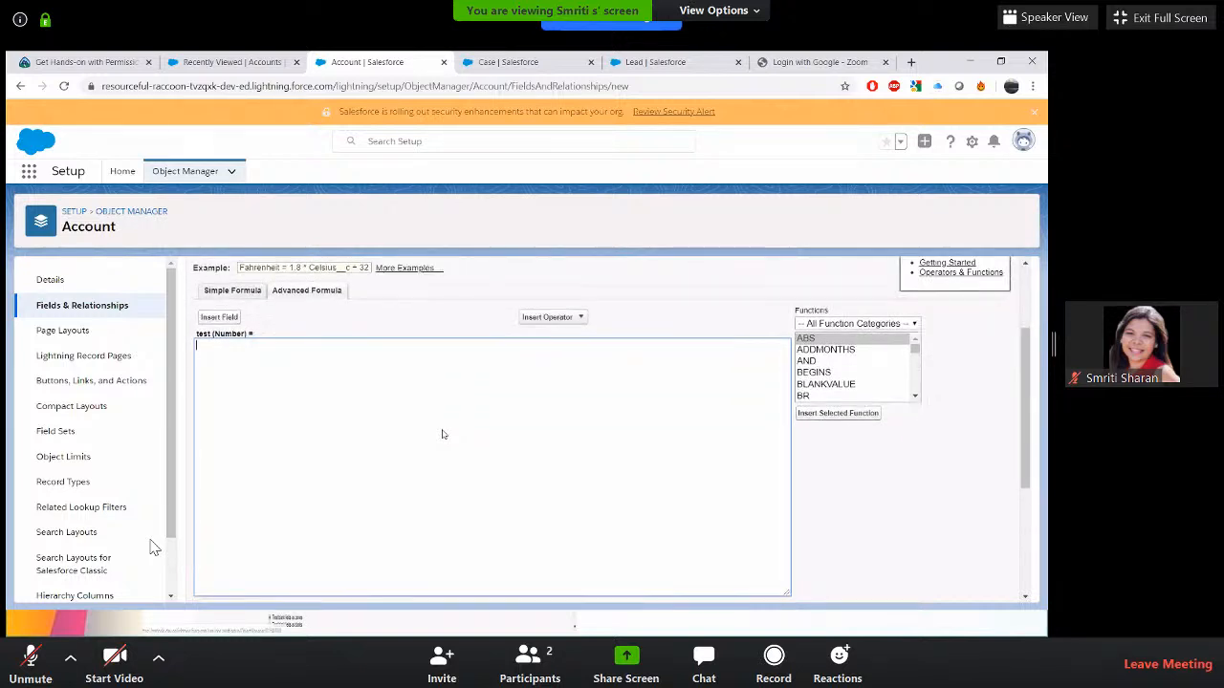
{"action": "scroll", "coordinate": [442, 435], "scroll_direction": "up", "scroll_amount": 1}
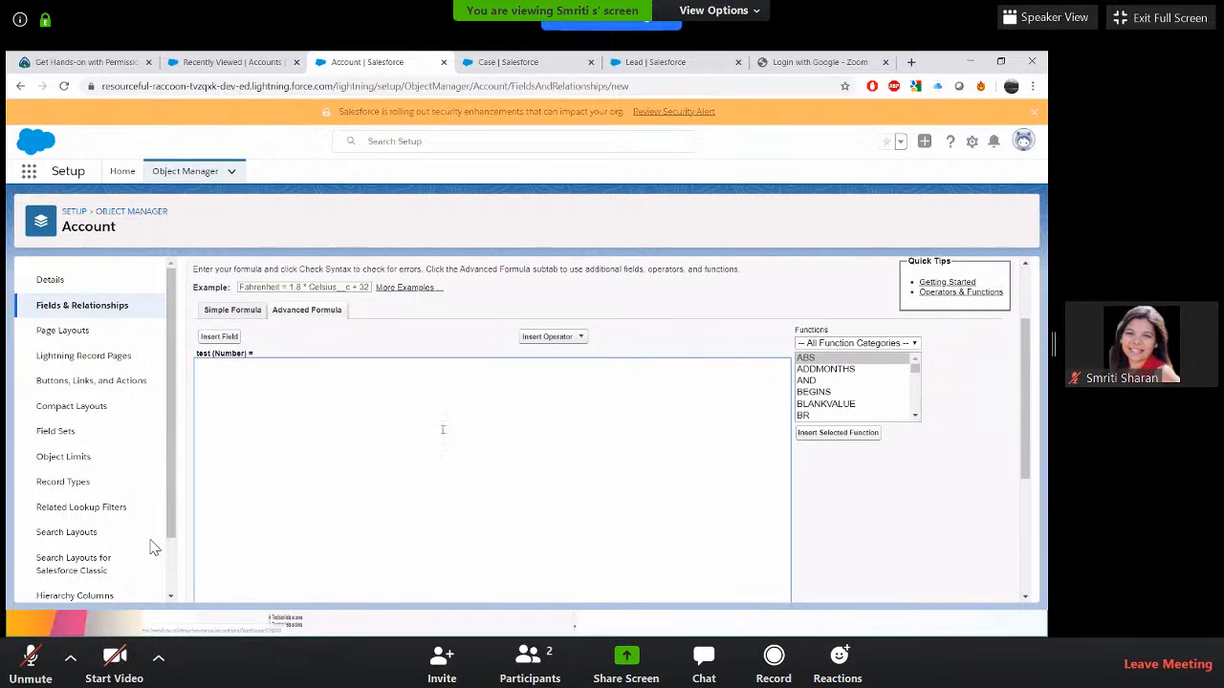
{"action": "left_click", "coordinate": [248, 315]}
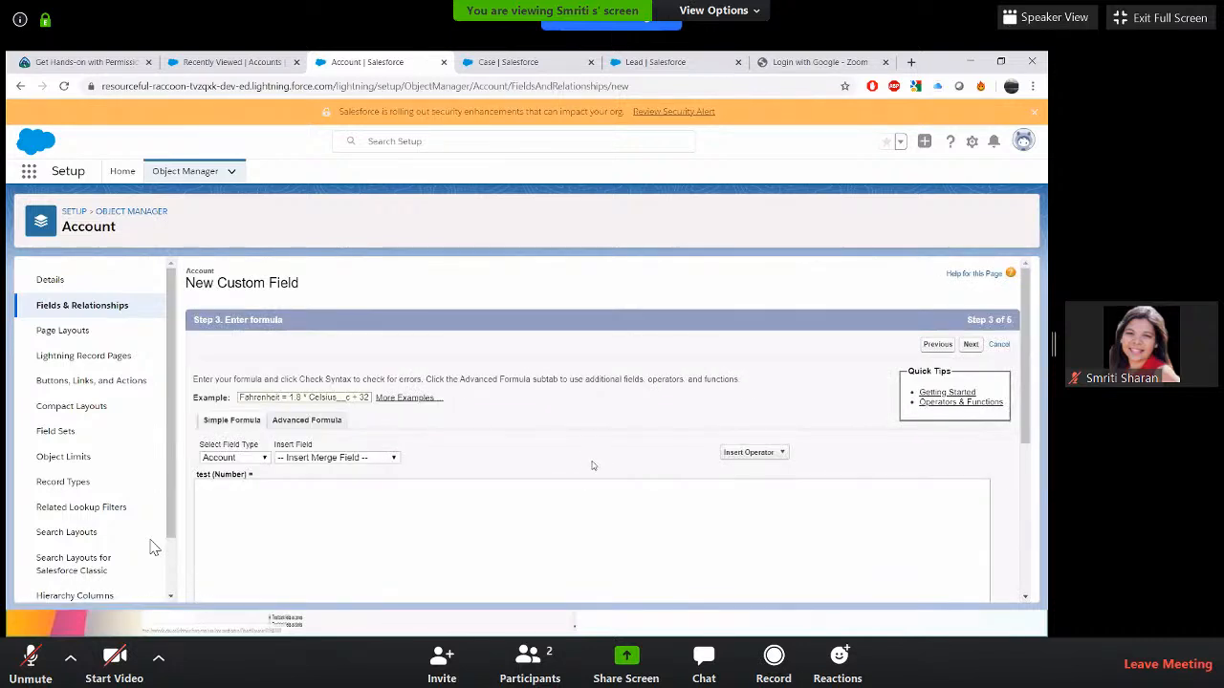
{"action": "scroll", "coordinate": [592, 466], "scroll_direction": "down", "scroll_amount": 4}
{"action": "scroll", "coordinate": [592, 465], "scroll_direction": "up", "scroll_amount": 1}
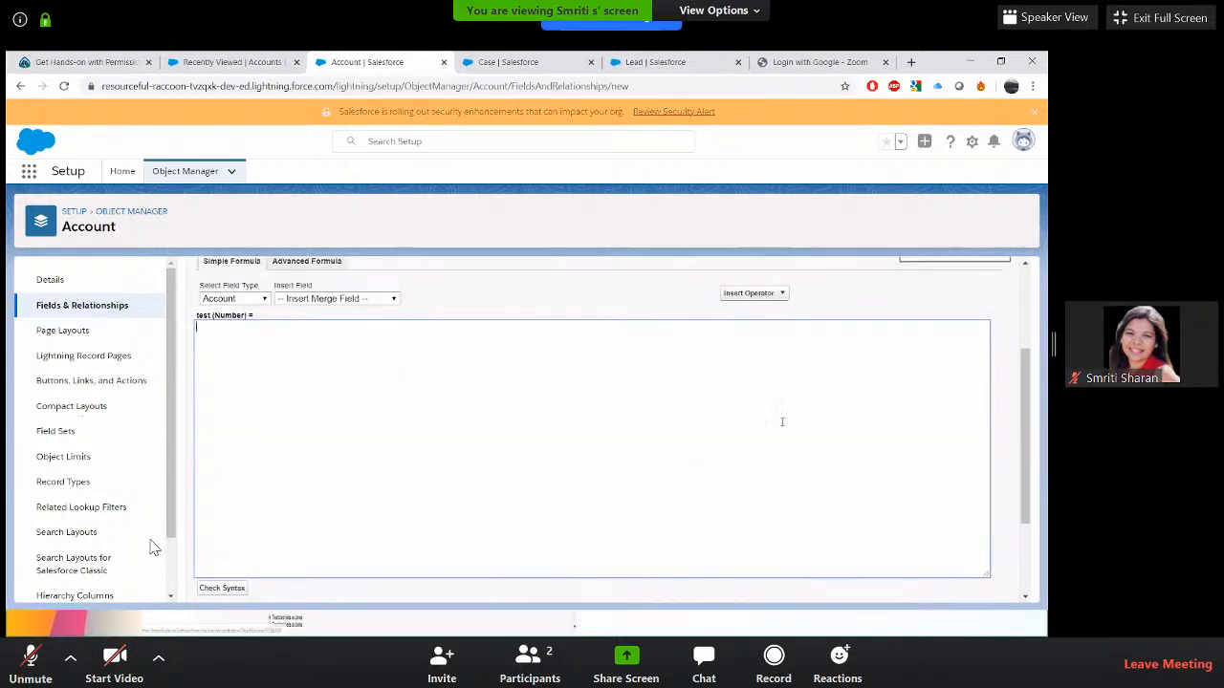
{"action": "scroll", "coordinate": [781, 420], "scroll_direction": "up", "scroll_amount": 2}
{"action": "scroll", "coordinate": [886, 432], "scroll_direction": "down", "scroll_amount": 2}
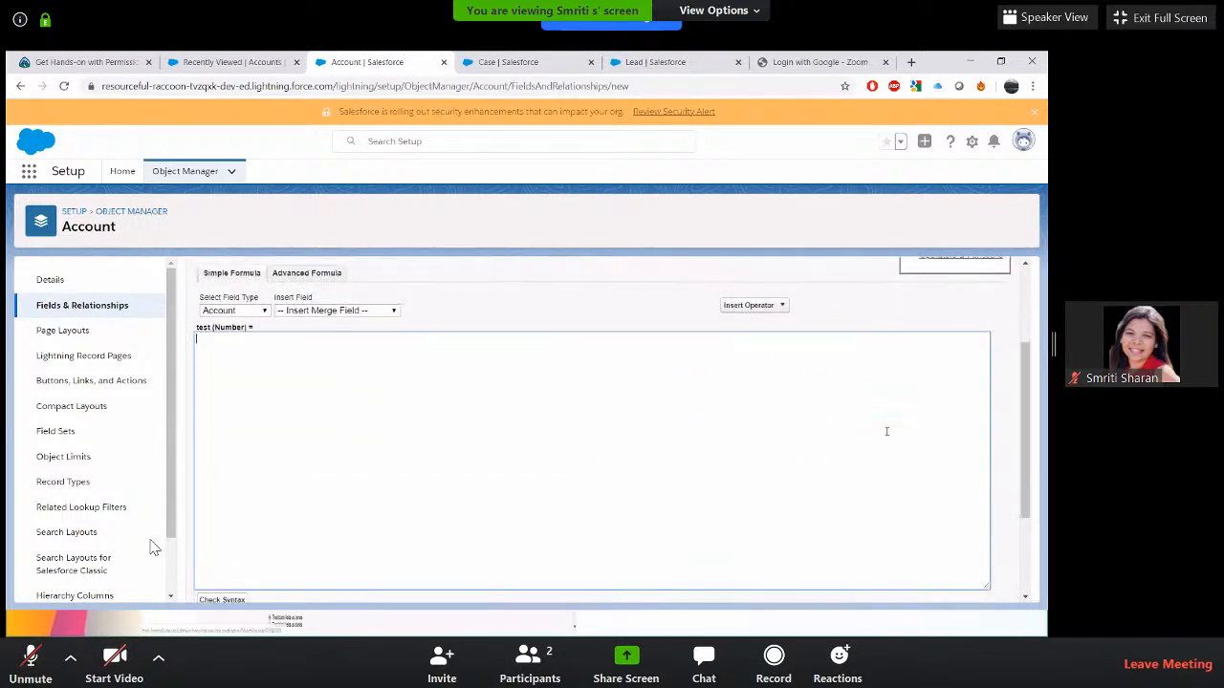
{"action": "scroll", "coordinate": [800, 386], "scroll_direction": "down", "scroll_amount": 3}
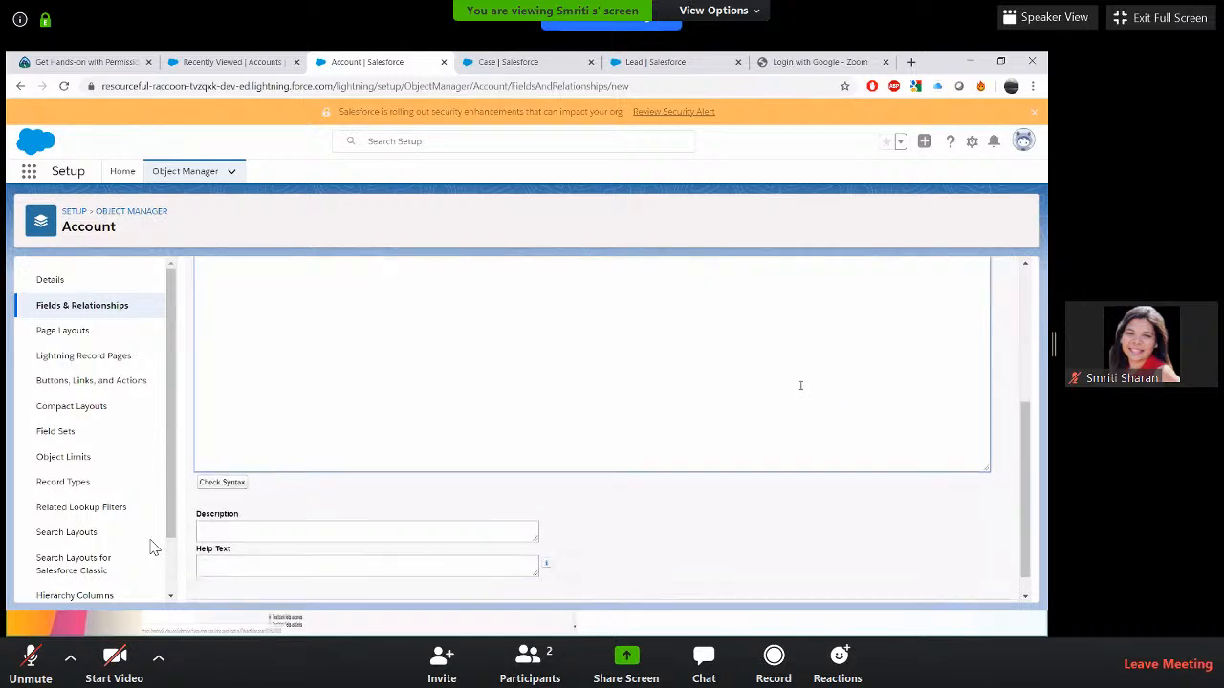
{"action": "scroll", "coordinate": [800, 385], "scroll_direction": "up", "scroll_amount": 3}
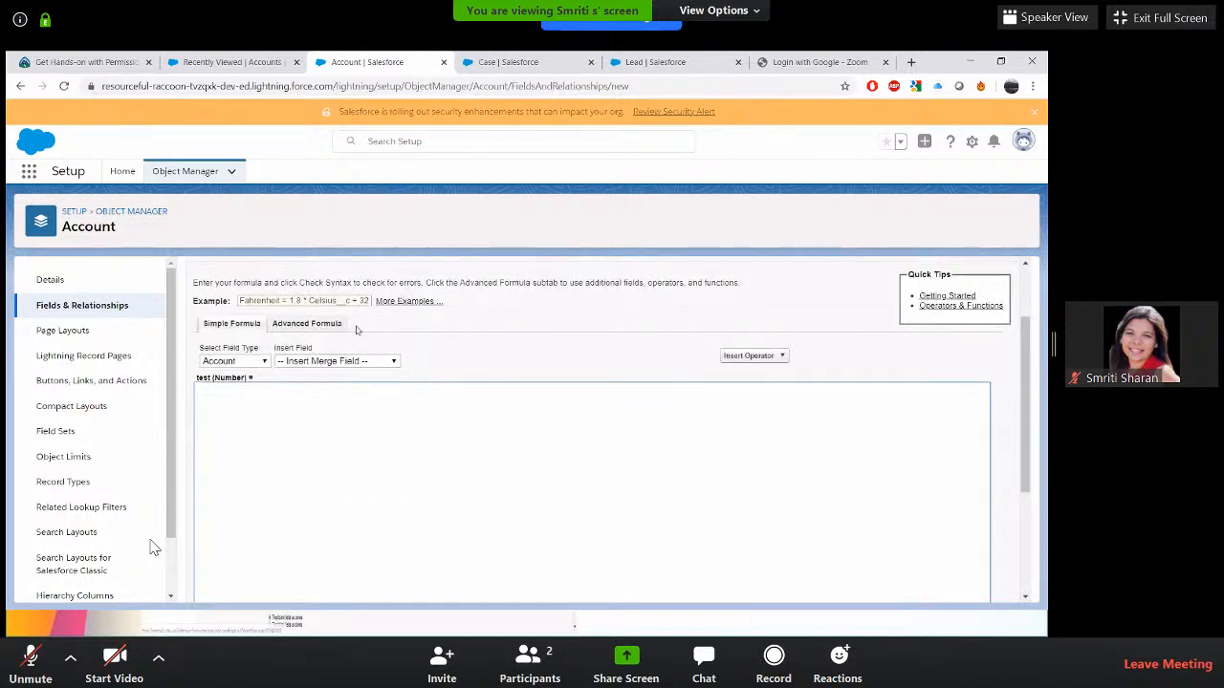
- Switch the test field to the Advanced Formula editor and examine its function list and operator options
{"action": "left_click", "coordinate": [308, 327]}
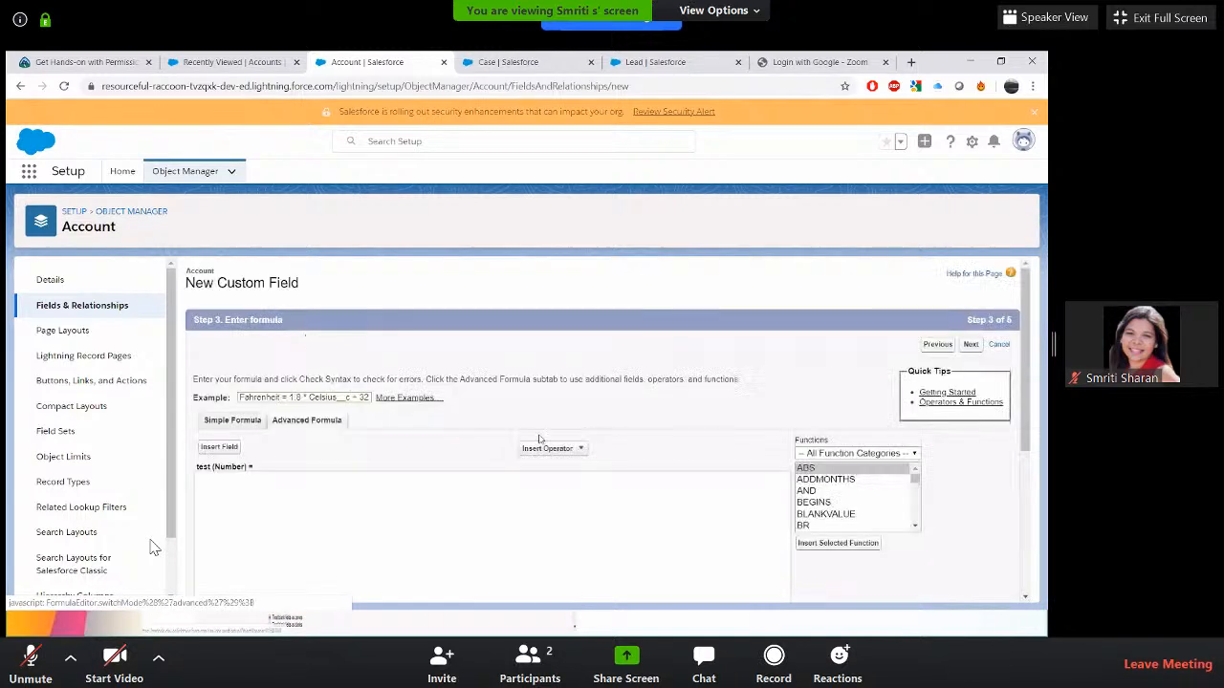
{"action": "scroll", "coordinate": [554, 465], "scroll_direction": "down", "scroll_amount": 1}
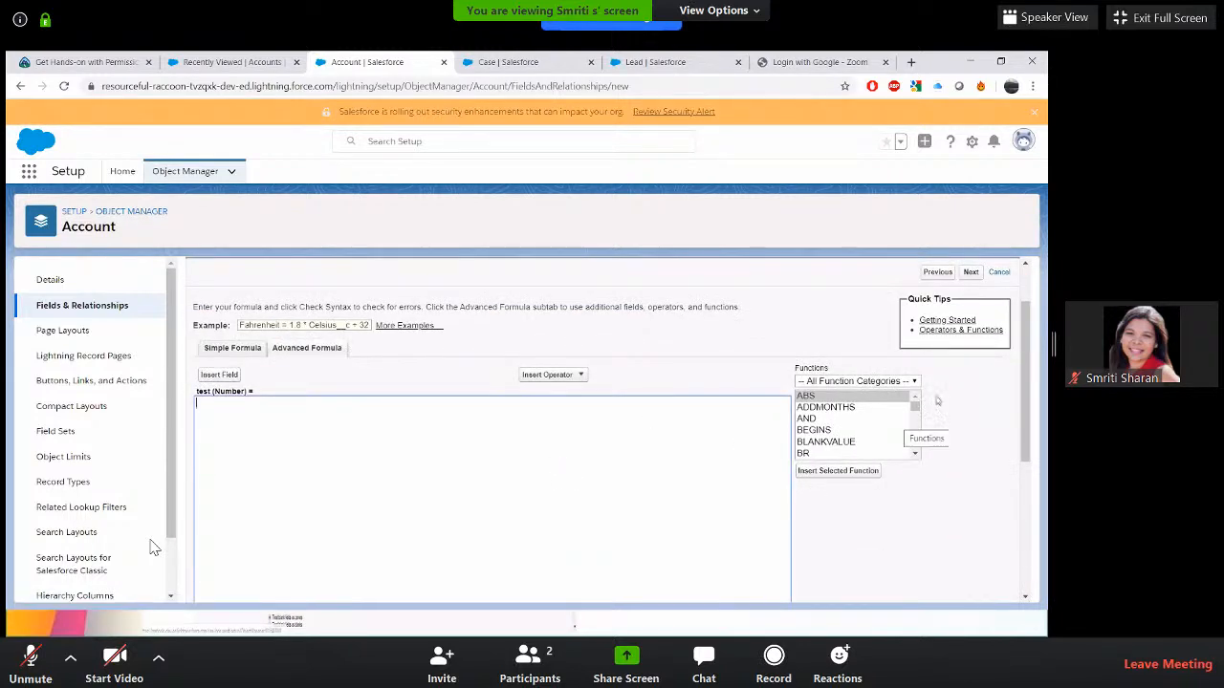
{"action": "mouse_move", "coordinate": [914, 407]}
{"action": "left_mouse_down"}
{"action": "mouse_move", "coordinate": [919, 466]}
{"action": "mouse_move", "coordinate": [915, 408]}
{"action": "left_mouse_up"}
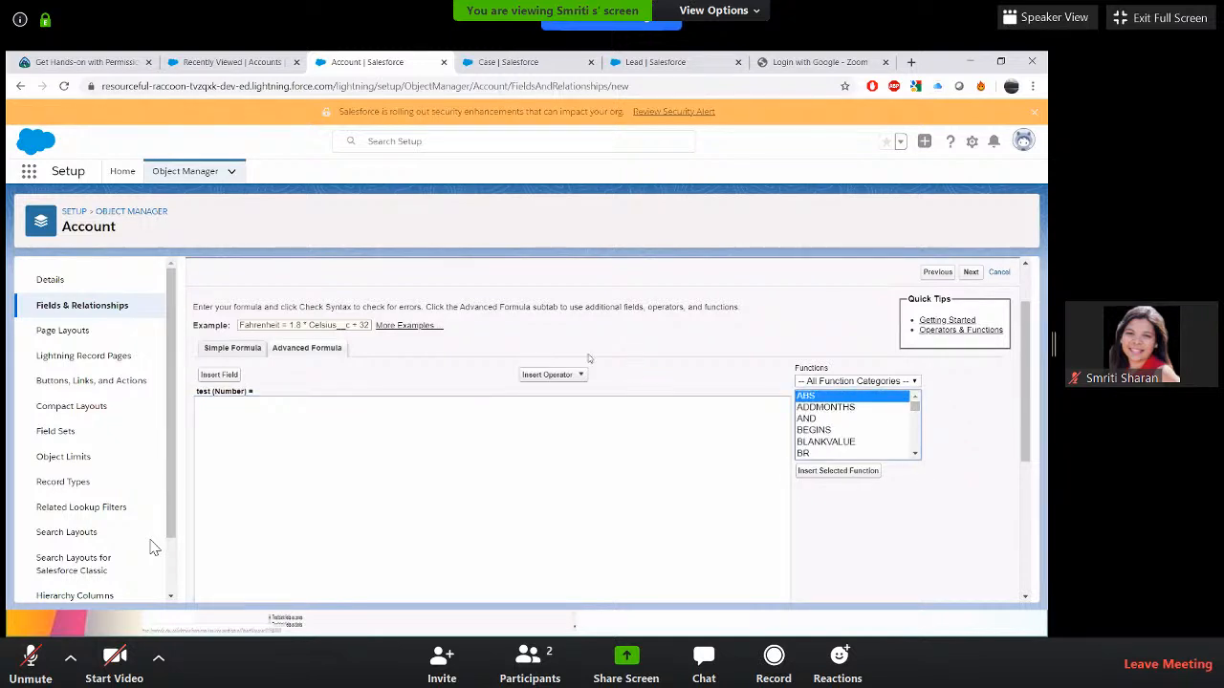
{"action": "left_click", "coordinate": [571, 381]}
{"action": "left_click", "coordinate": [317, 415]}
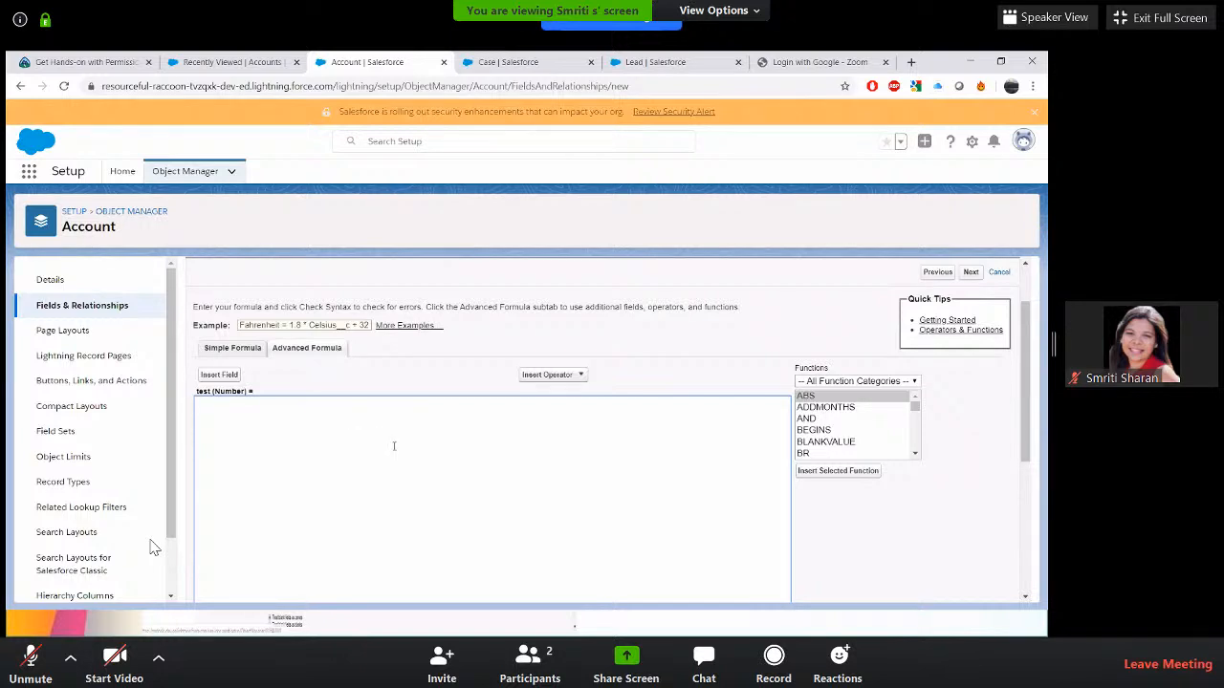
{"action": "scroll", "coordinate": [393, 446], "scroll_direction": "up", "scroll_amount": 2}
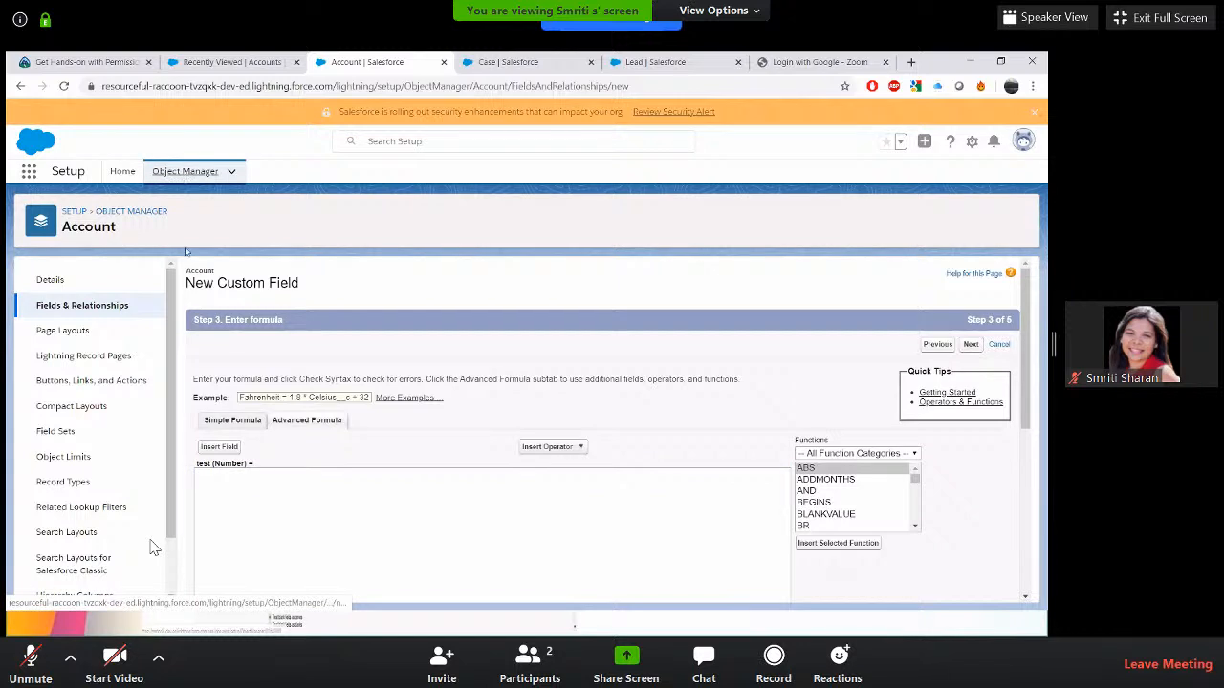
- Leave the custom field wizard, return to Setup Home, search for process builder and open Process Builder
{"action": "left_click", "coordinate": [185, 172]}
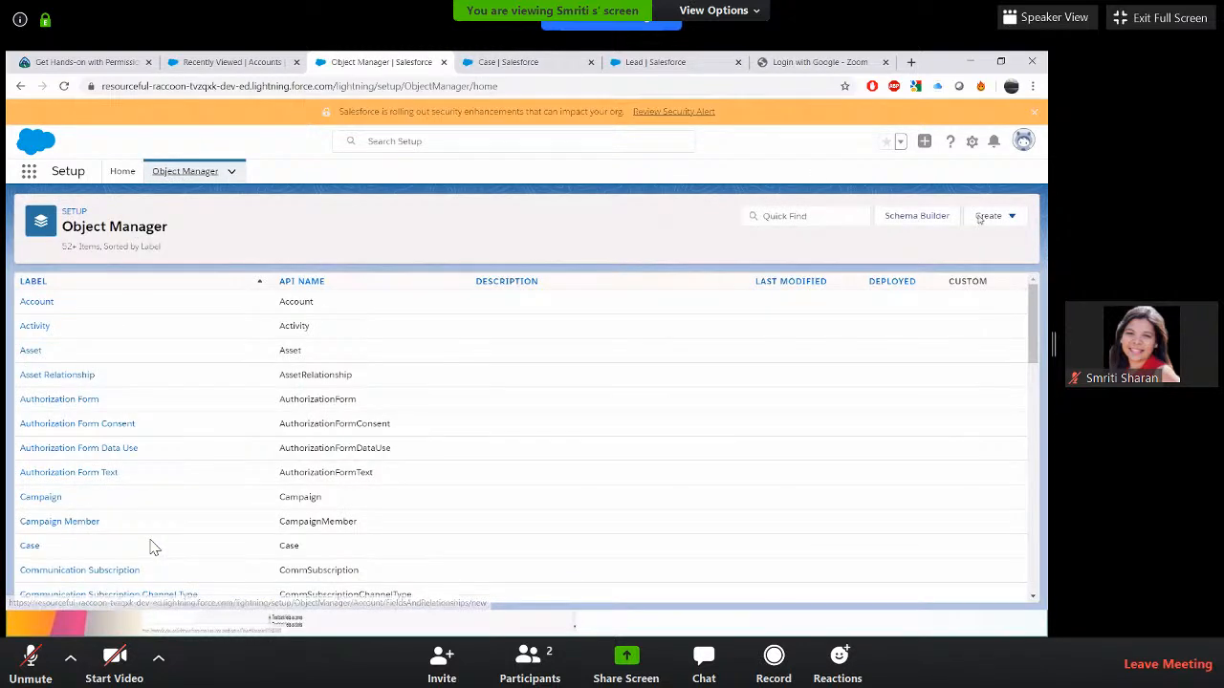
{"action": "left_click", "coordinate": [973, 146]}
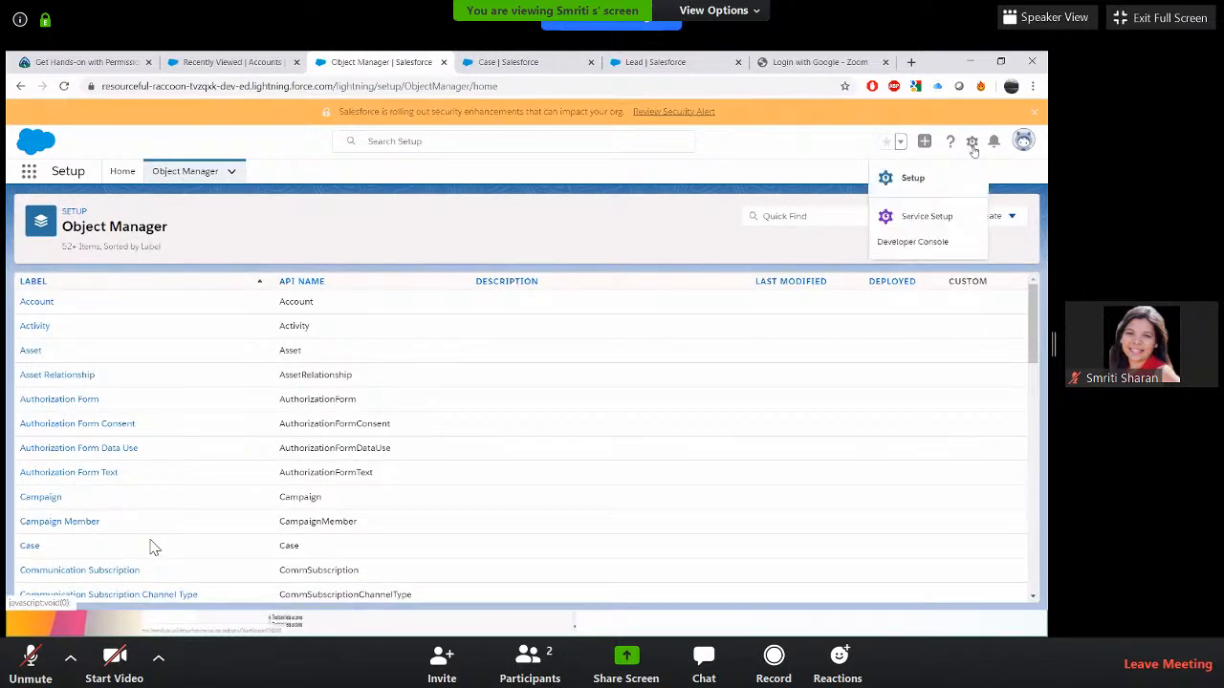
{"action": "left_click", "coordinate": [121, 172]}
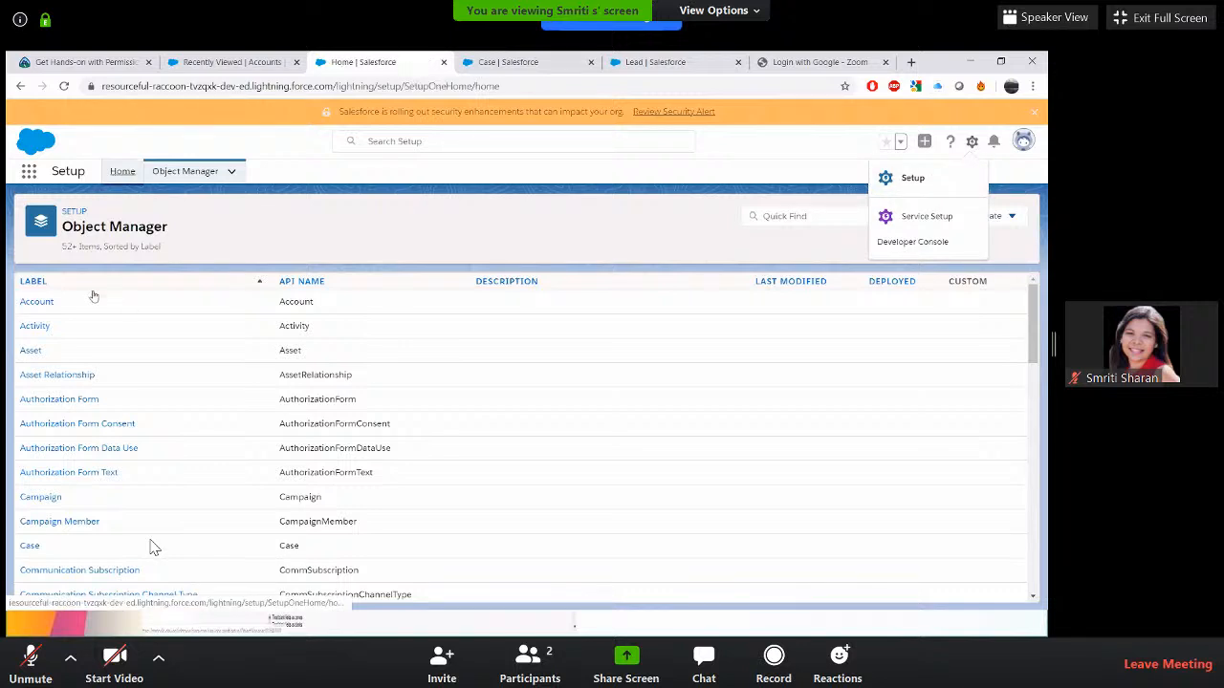
{"action": "type", "text": "p"}
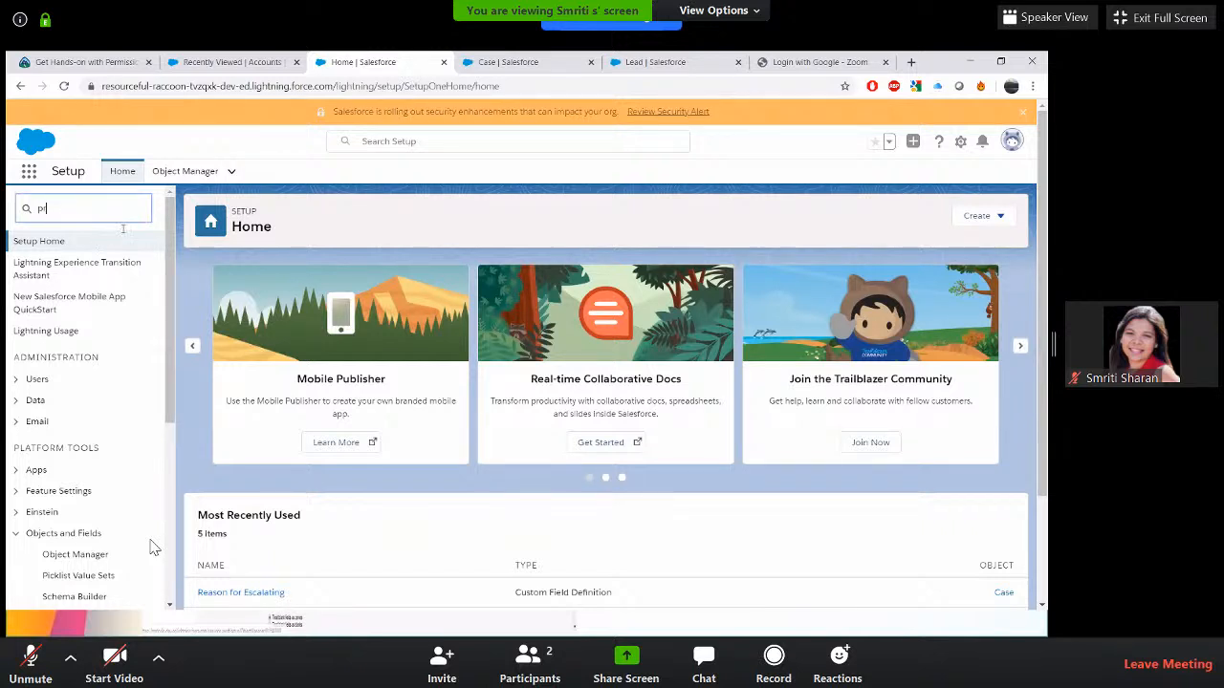
{"action": "type", "text": "rocess builder"}
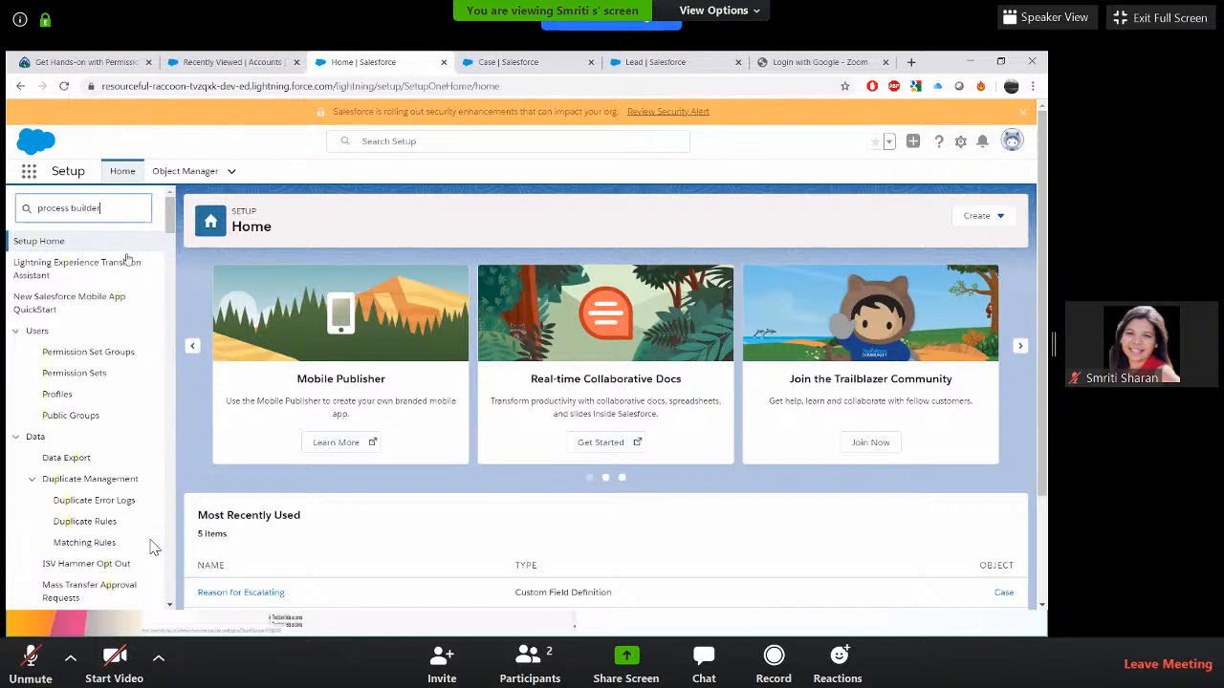
{"action": "left_click", "coordinate": [80, 264]}
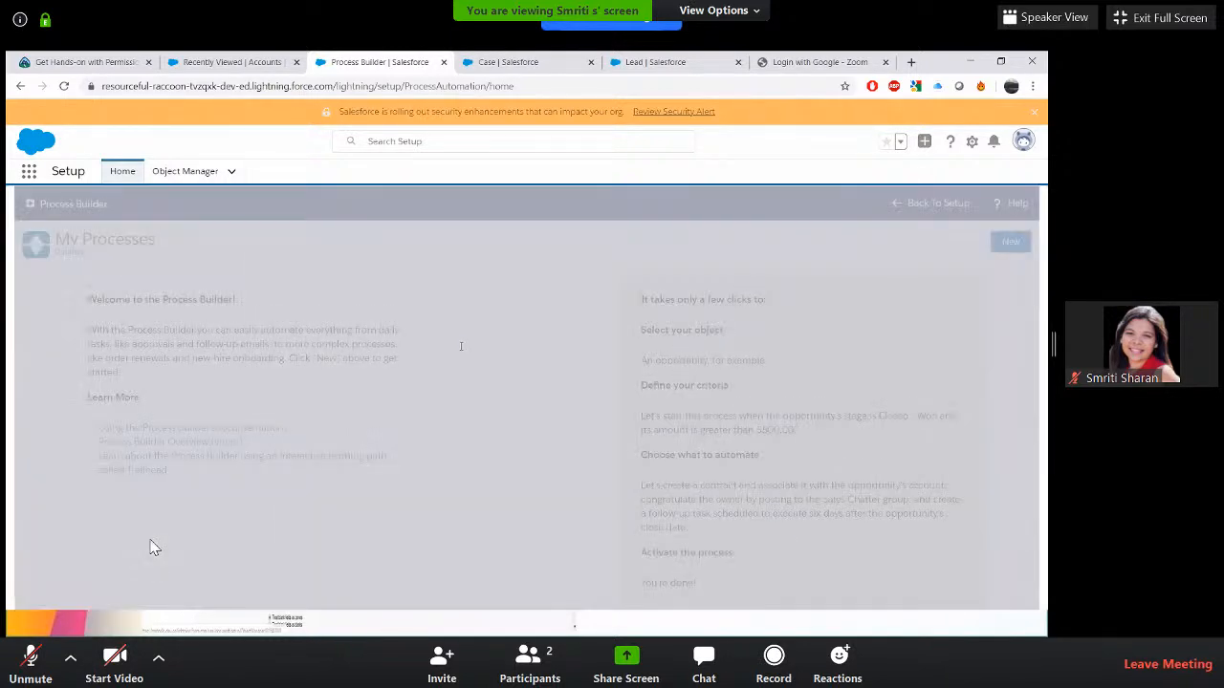
- Create a new process named Test that starts when a record changes, and save it
{"action": "left_click", "coordinate": [387, 380]}
{"action": "type", "text": "Test"}
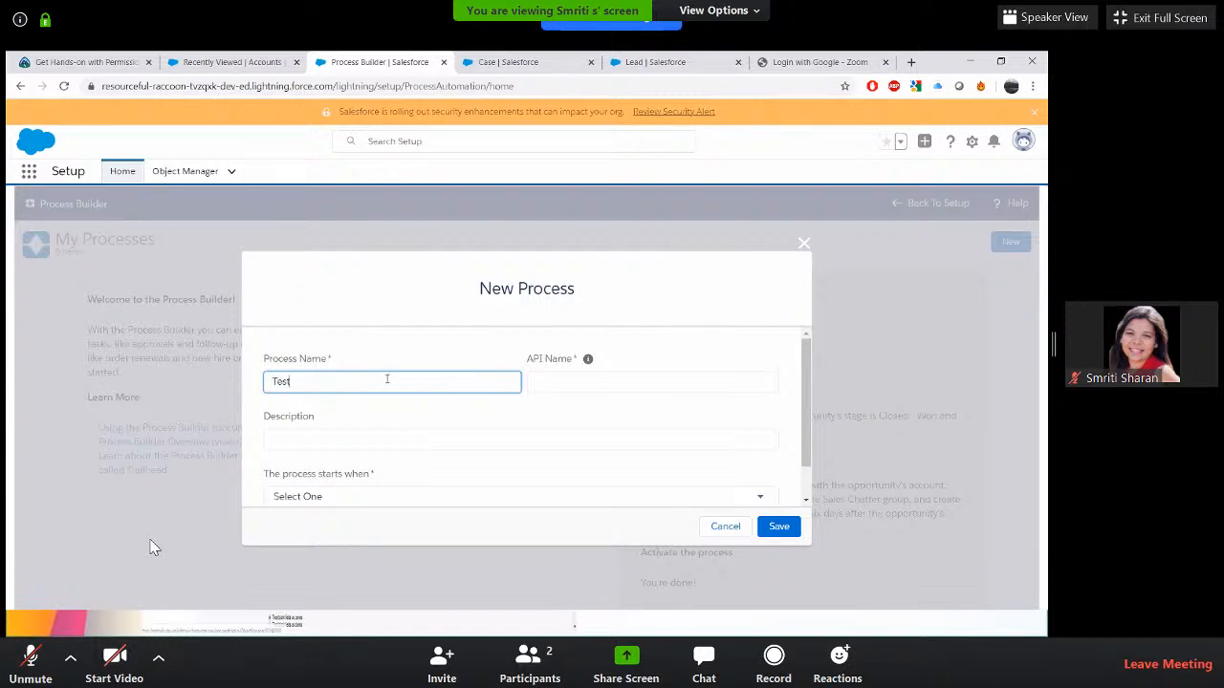
{"action": "key", "text": "Tab"}
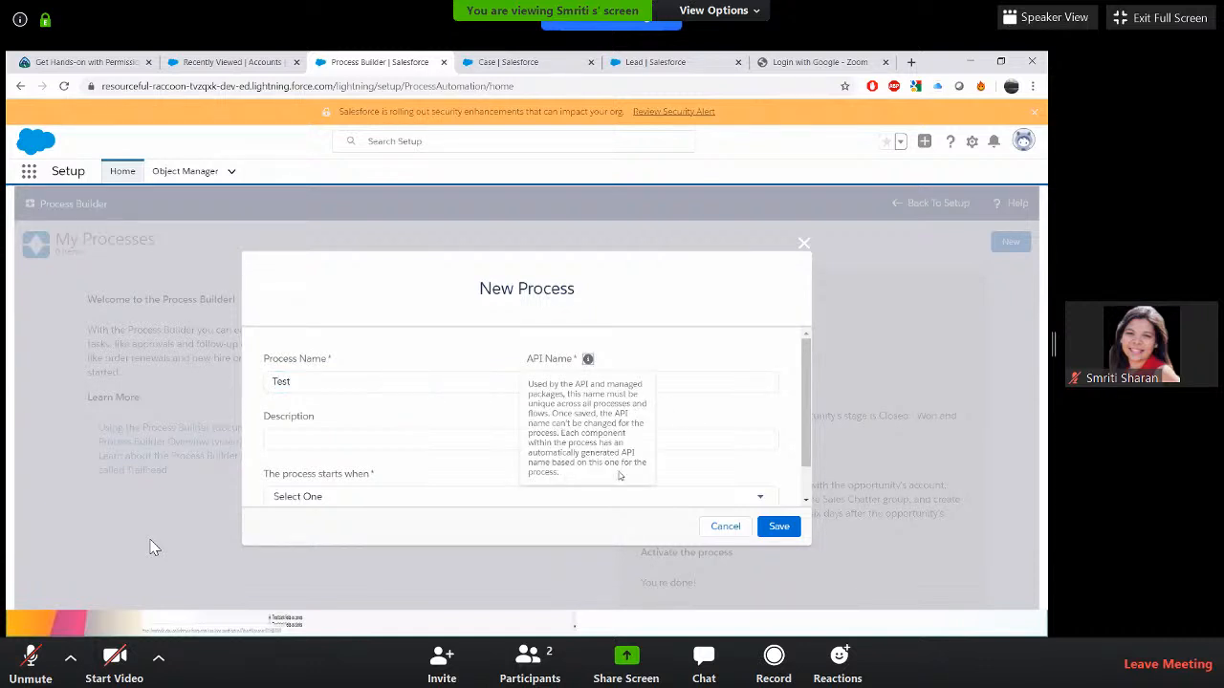
{"action": "left_click", "coordinate": [702, 391]}
{"action": "key", "text": "ctrl+a"}
{"action": "key", "text": "BackSpace"}
{"action": "key", "text": "Tab"}
{"action": "left_click", "coordinate": [393, 388]}
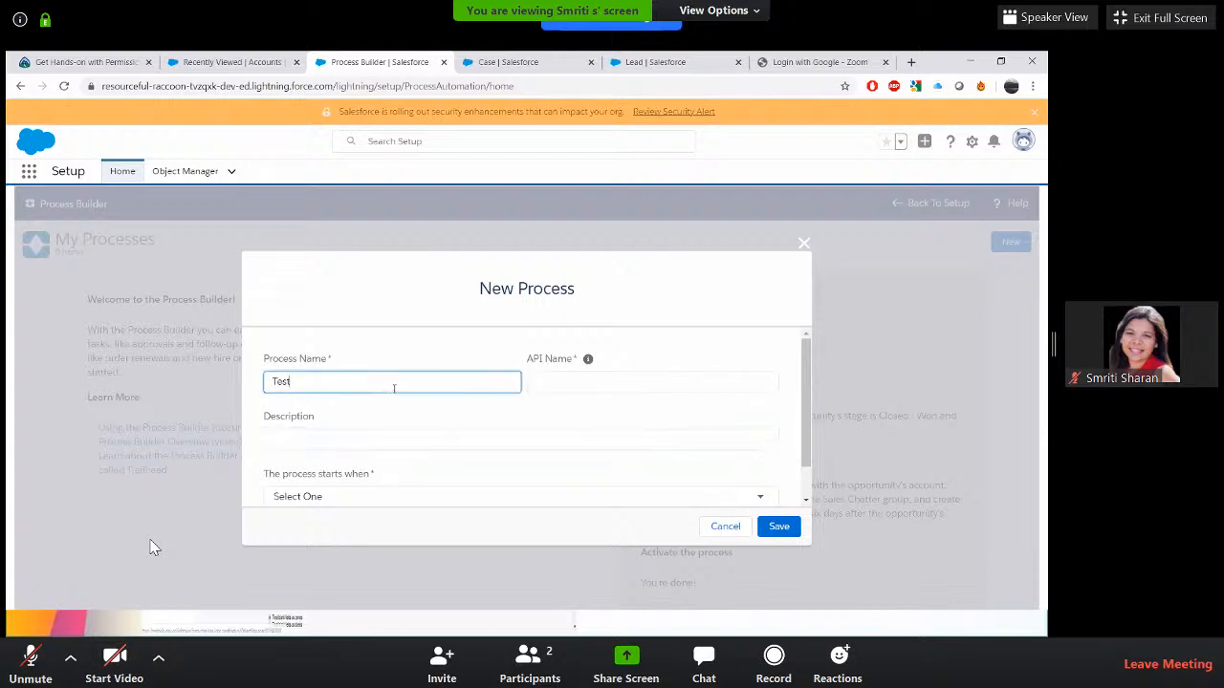
{"action": "key", "text": "Tab"}
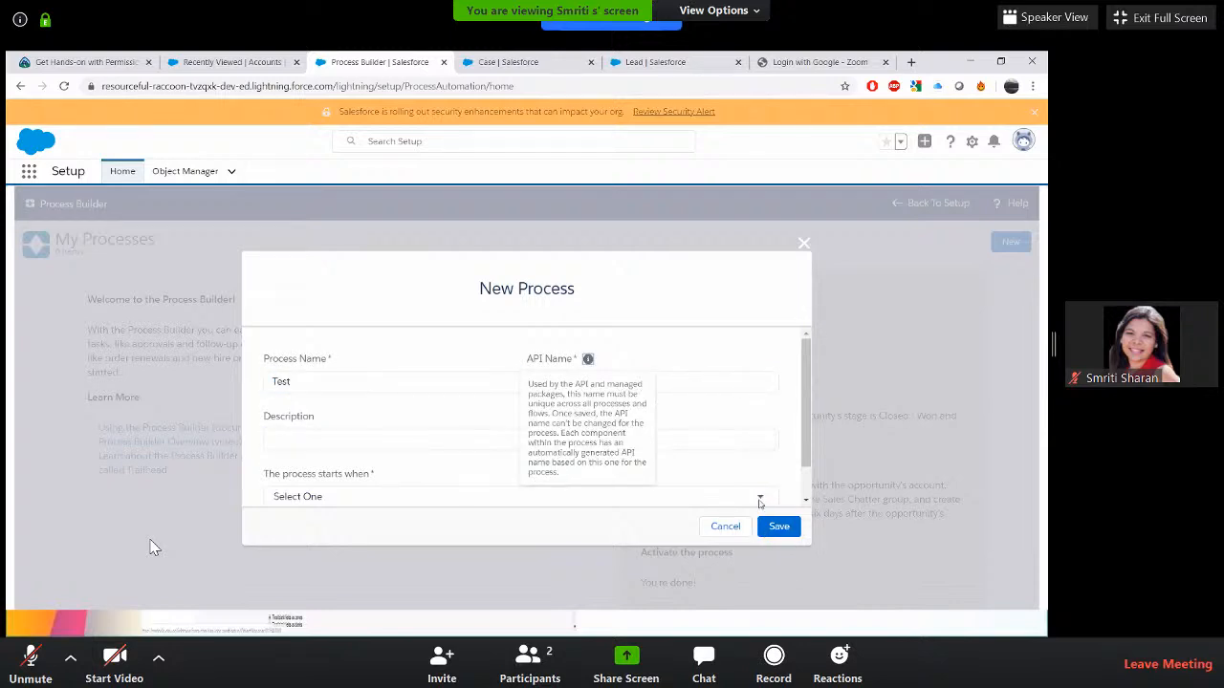
{"action": "left_click", "coordinate": [424, 488]}
{"action": "left_click", "coordinate": [374, 539]}
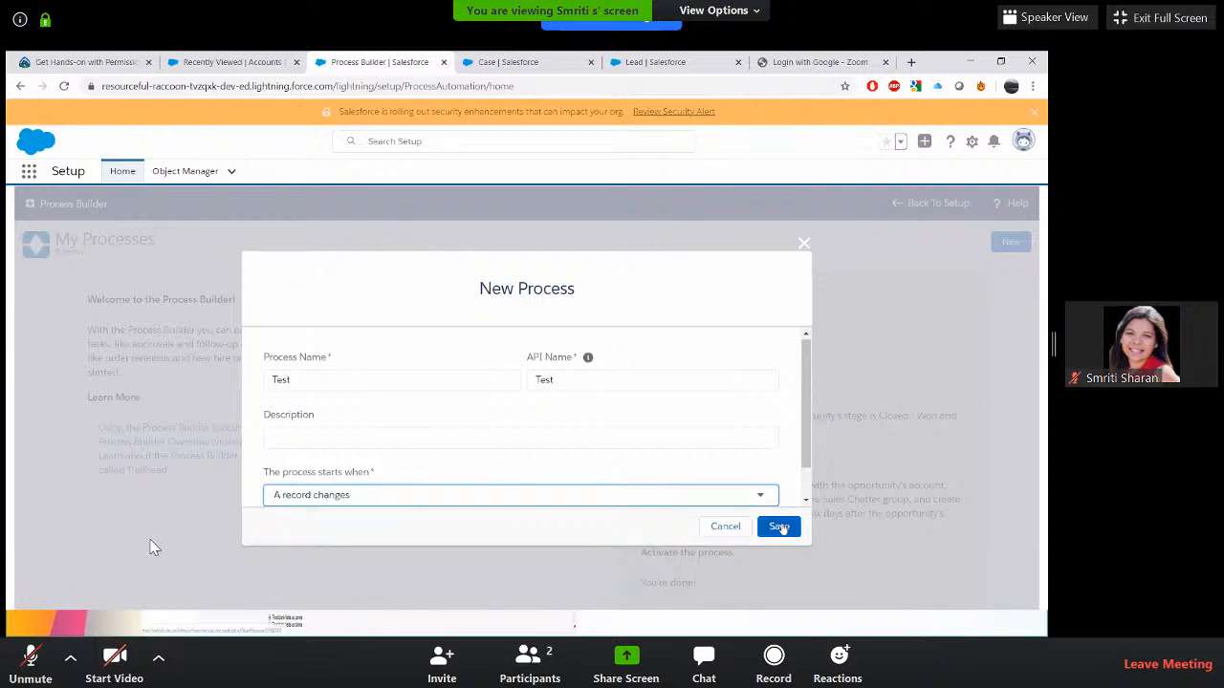
{"action": "left_click", "coordinate": [779, 527]}
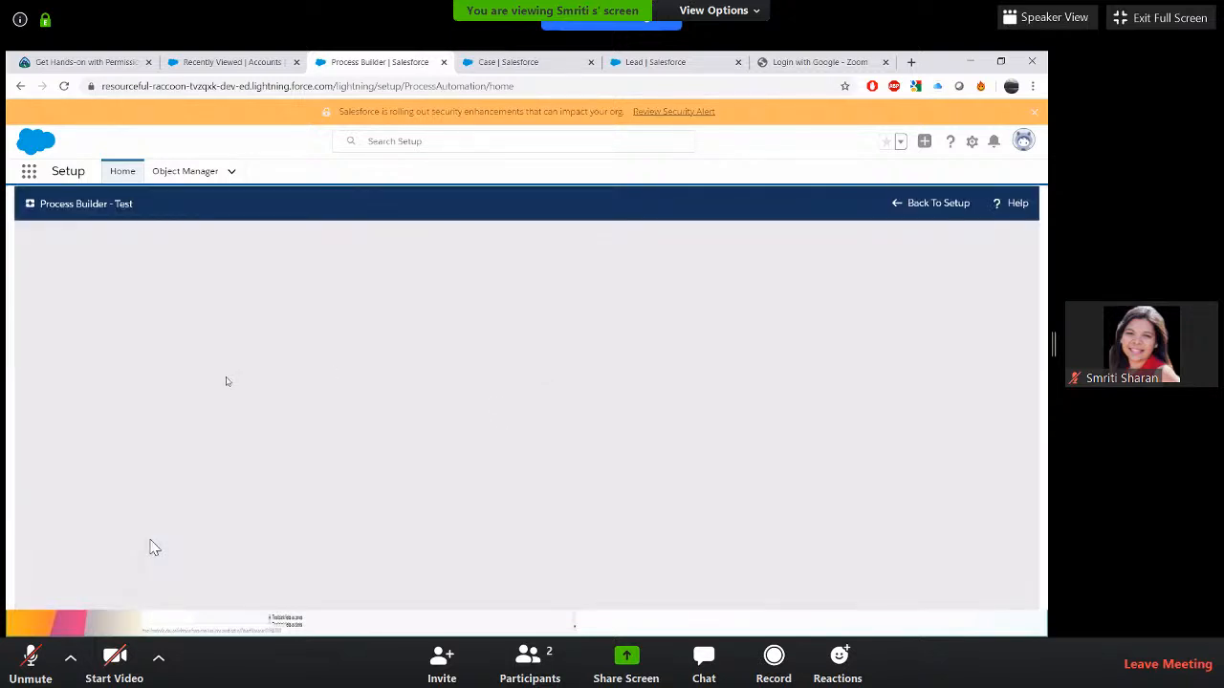
- Set Account as the process's object, keep it starting only when a record is created, and save the choice
{"action": "left_click", "coordinate": [71, 326]}
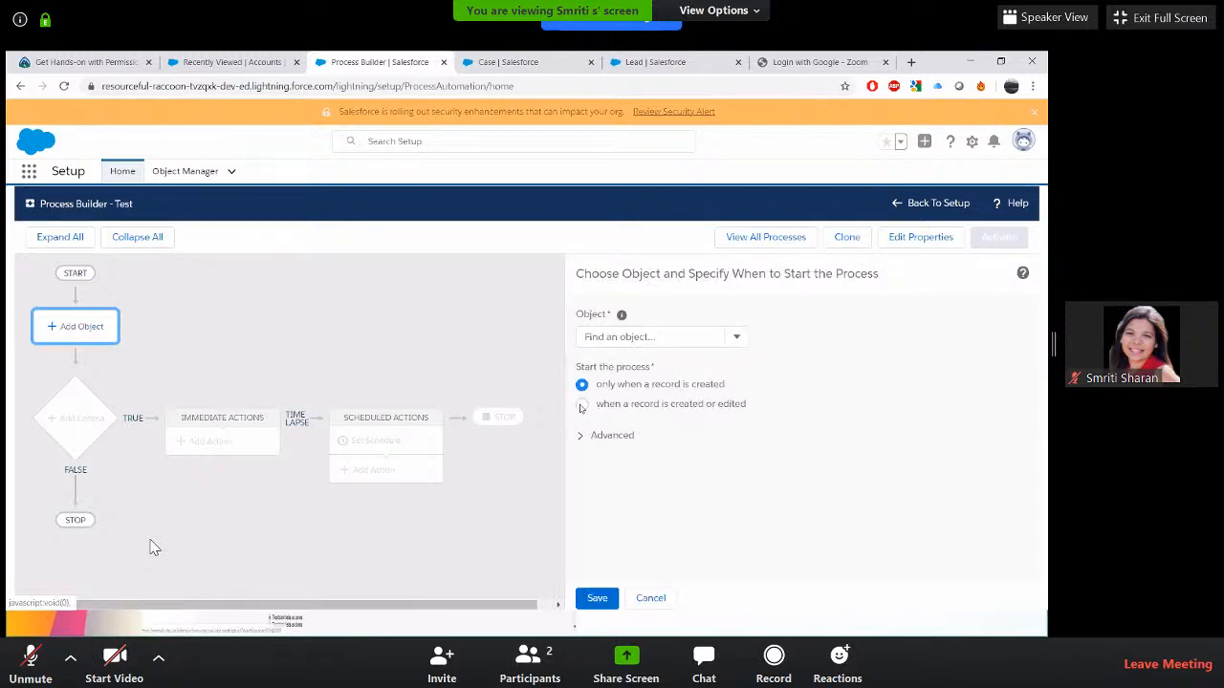
{"action": "left_click", "coordinate": [673, 338]}
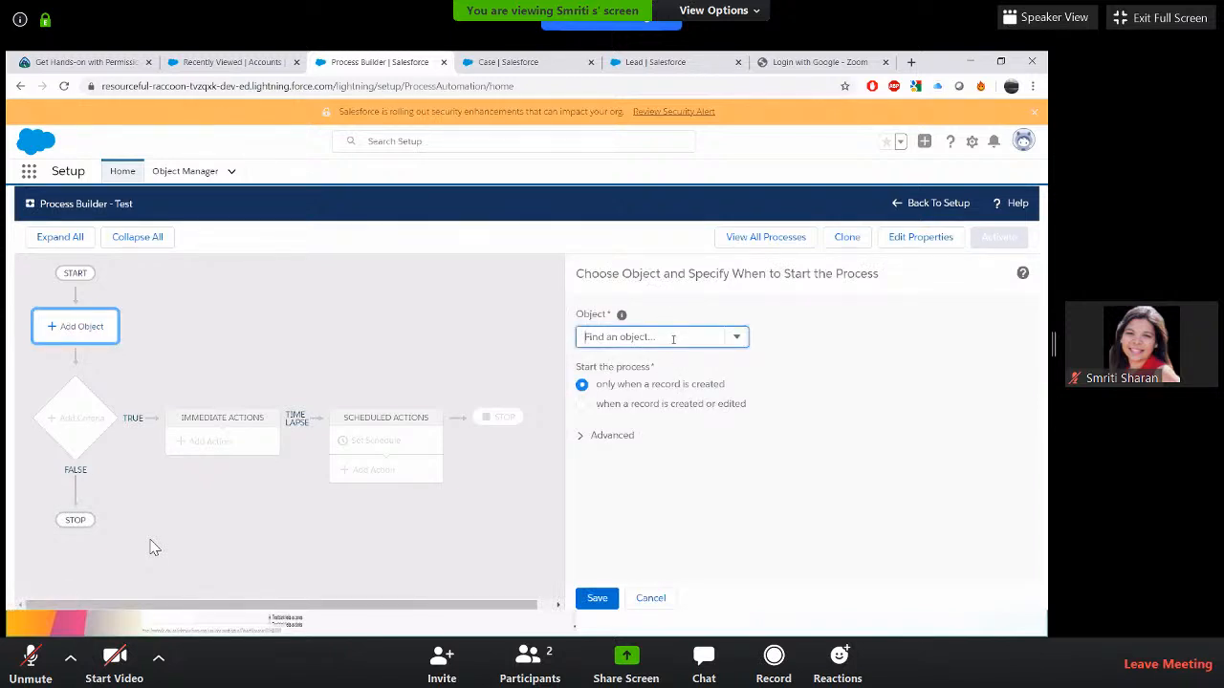
{"action": "type", "text": "acc"}
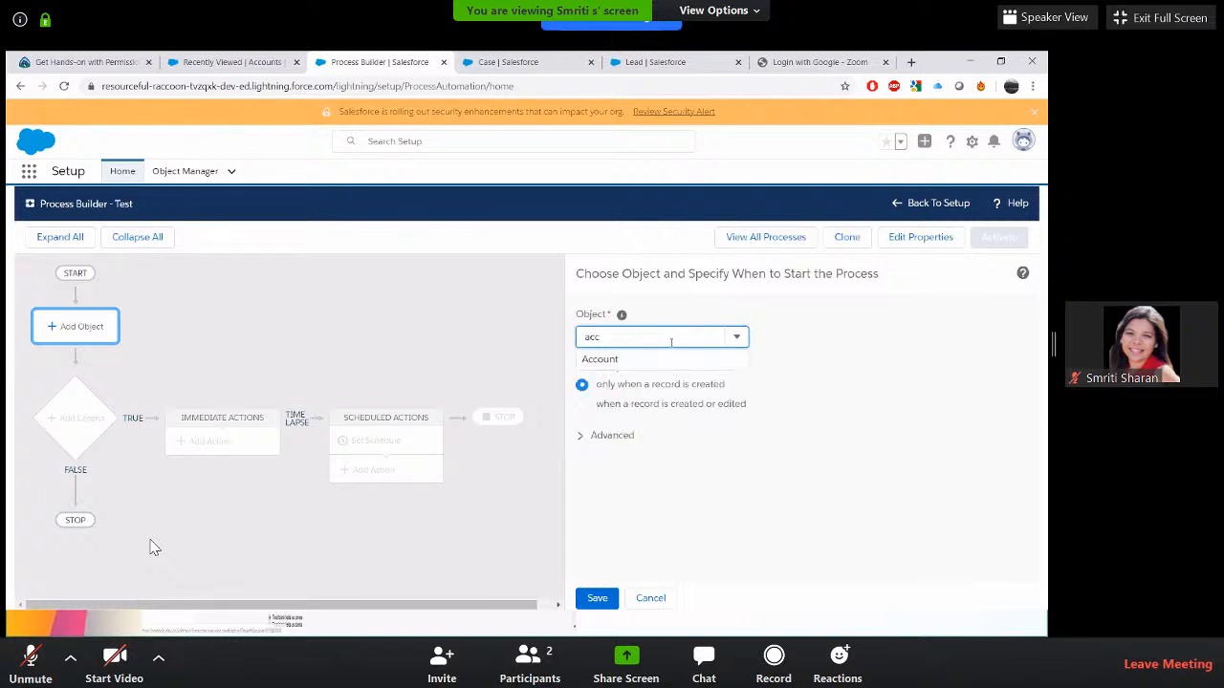
{"action": "left_click", "coordinate": [664, 359]}
{"action": "left_click", "coordinate": [598, 597]}
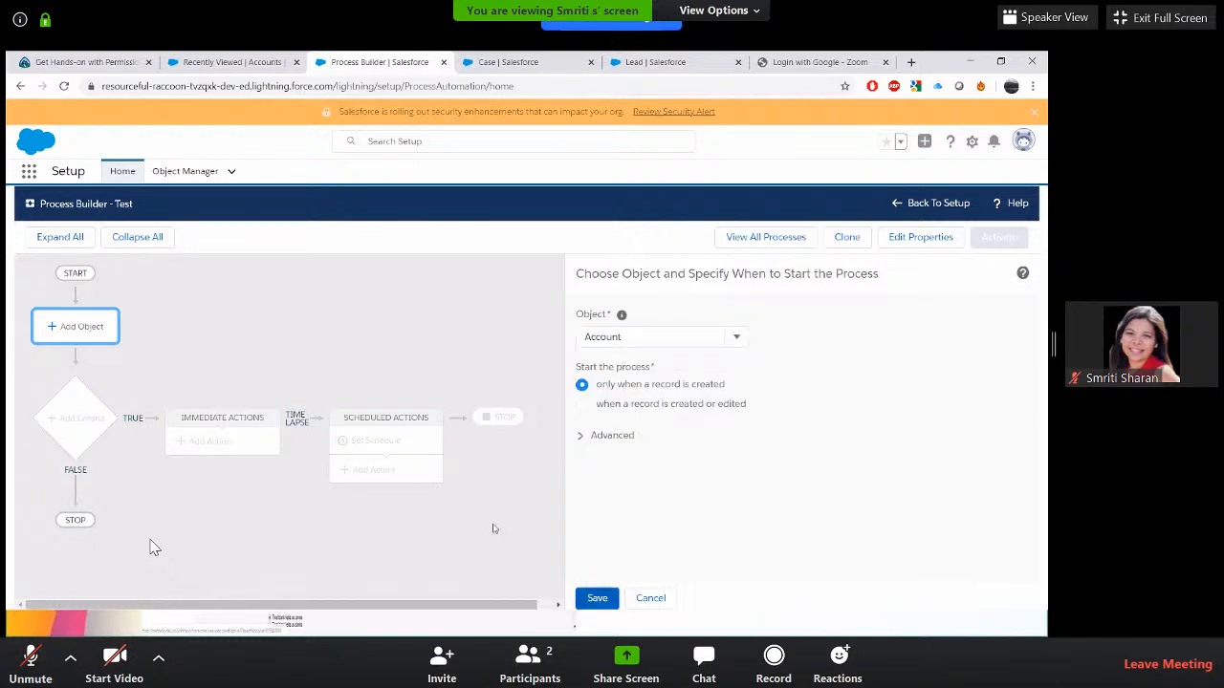
- Add a criteria node named test that executes its actions without any criteria, and save it
{"action": "left_click", "coordinate": [76, 416]}
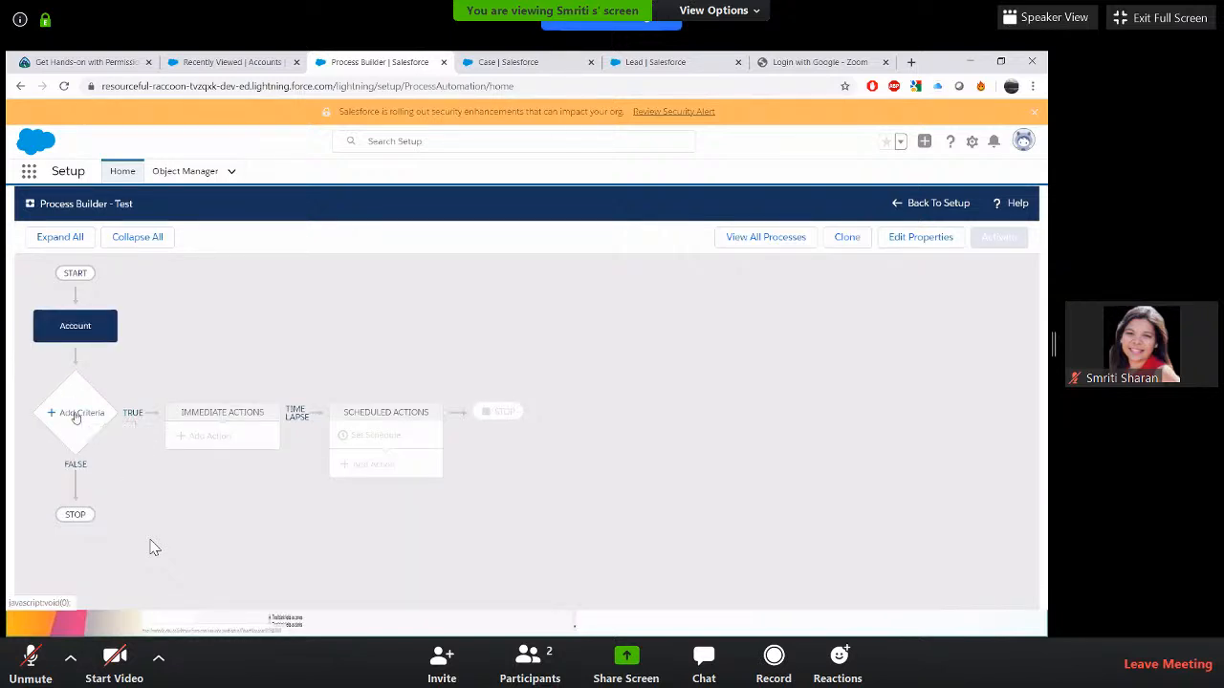
{"action": "left_click", "coordinate": [581, 335]}
{"action": "type", "text": "test"}
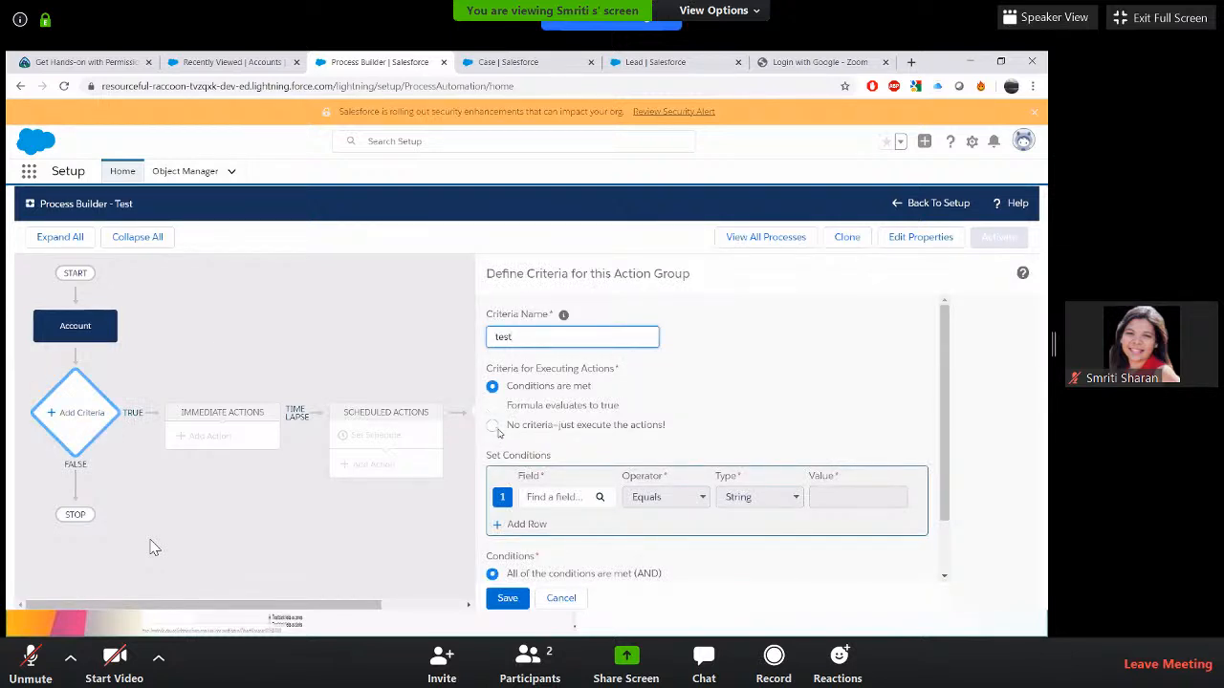
{"action": "left_click", "coordinate": [494, 427]}
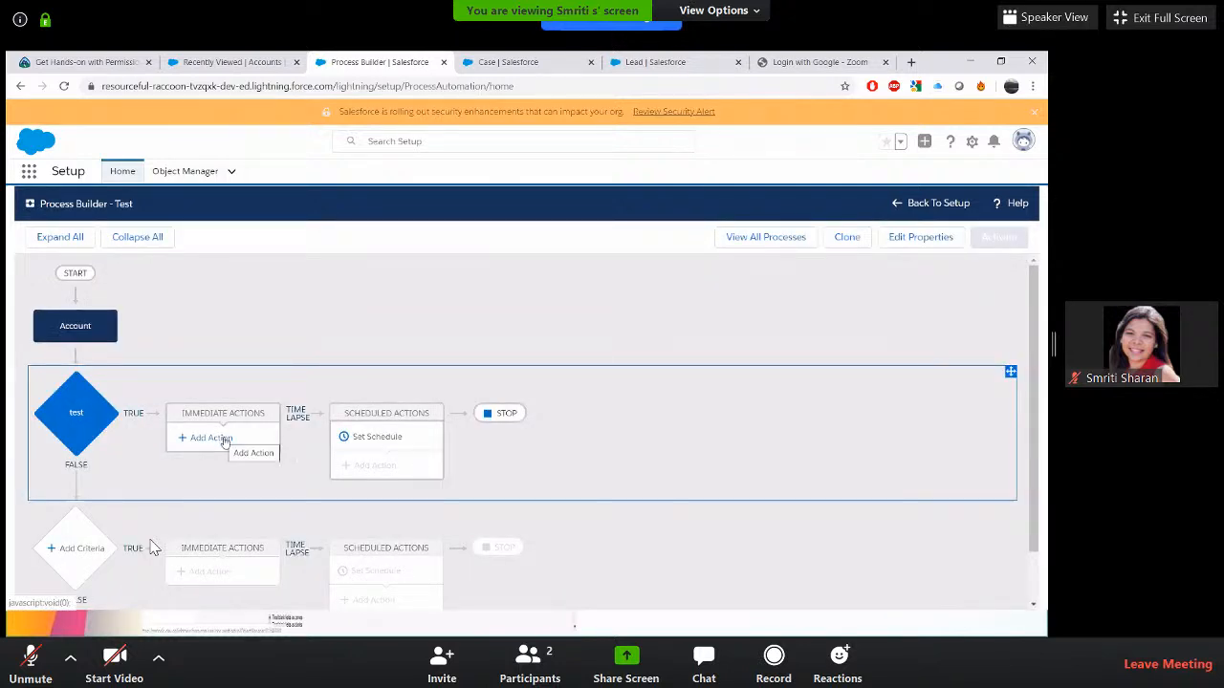
- Add an immediate Update Records action named Demo that targets the Account record that started the process
{"action": "left_click", "coordinate": [222, 440]}
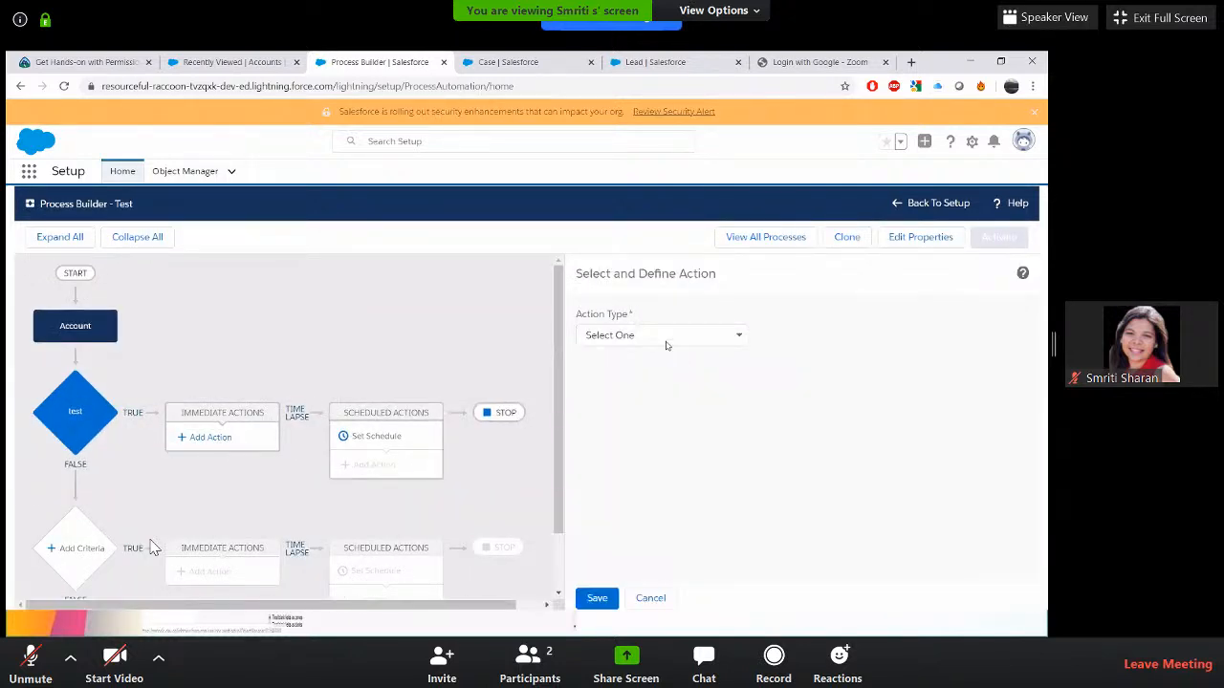
{"action": "left_click", "coordinate": [667, 340]}
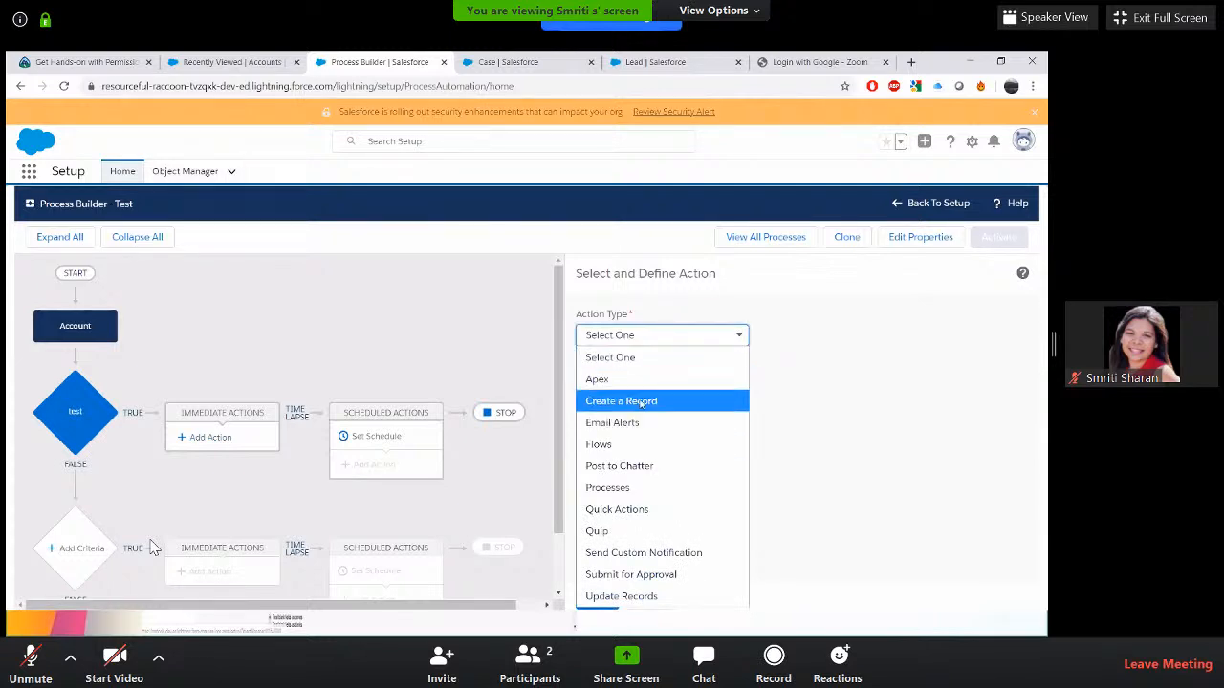
{"action": "left_click", "coordinate": [626, 596]}
{"action": "left_click", "coordinate": [656, 389]}
{"action": "type", "text": "Demo"}
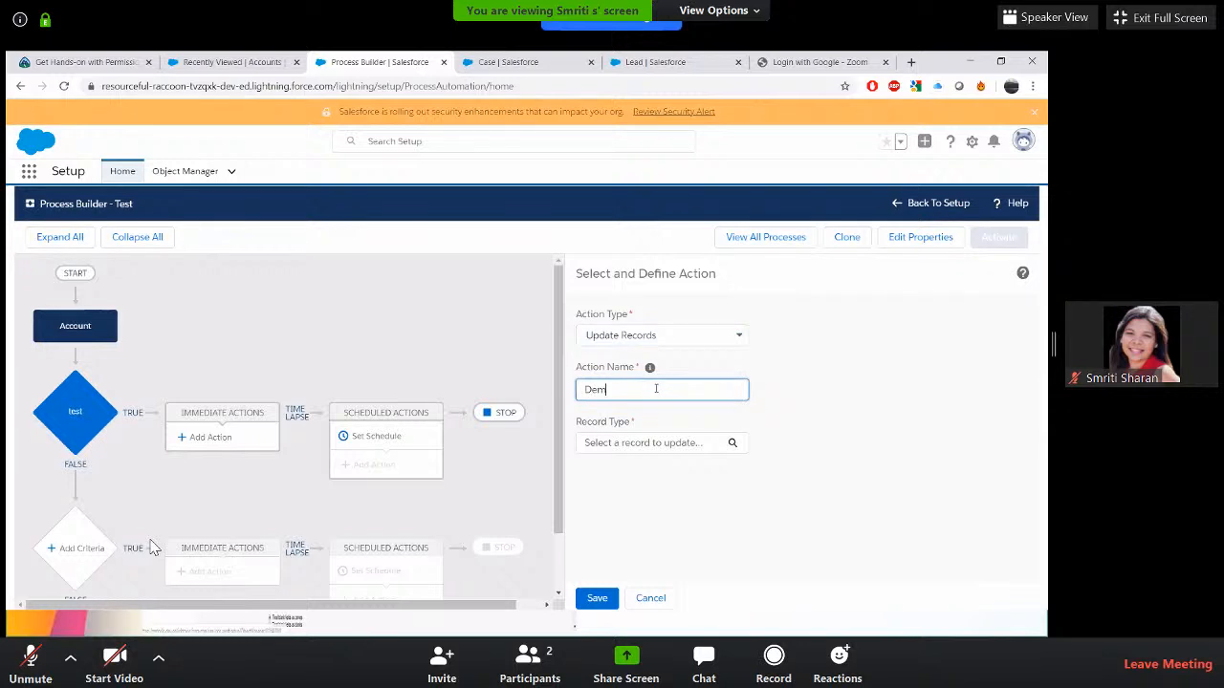
{"action": "key", "text": "Tab"}
{"action": "left_click", "coordinate": [726, 448]}
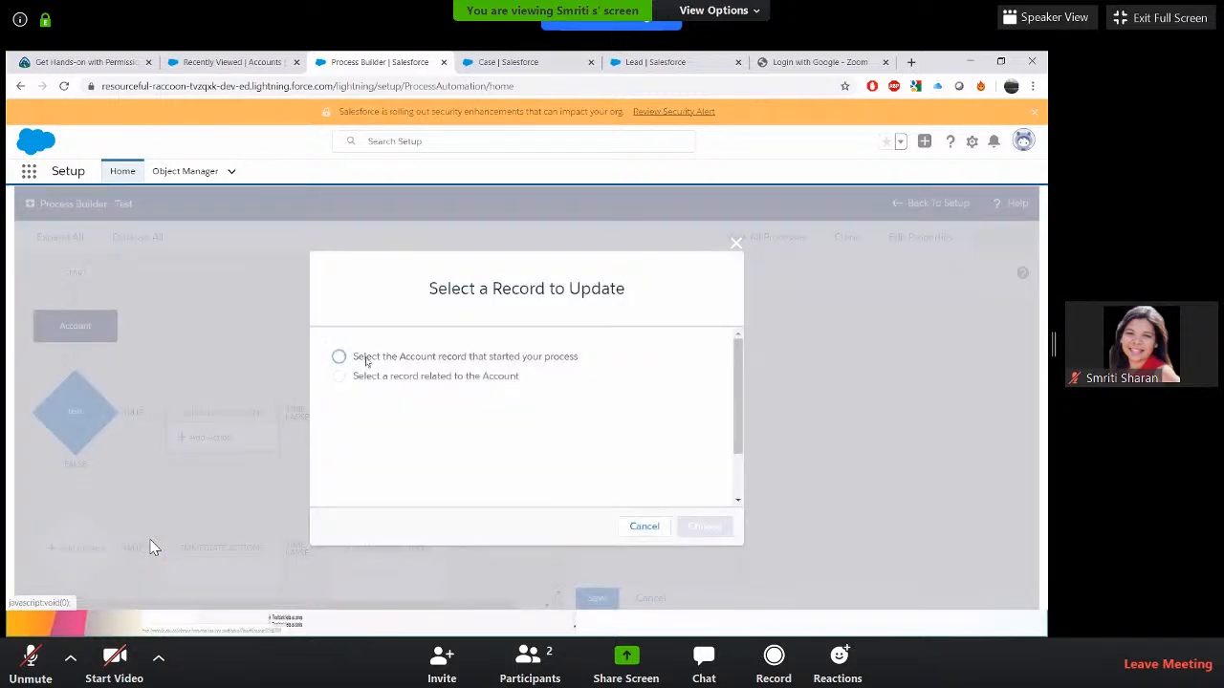
{"action": "left_click", "coordinate": [341, 355]}
{"action": "left_click", "coordinate": [704, 526]}
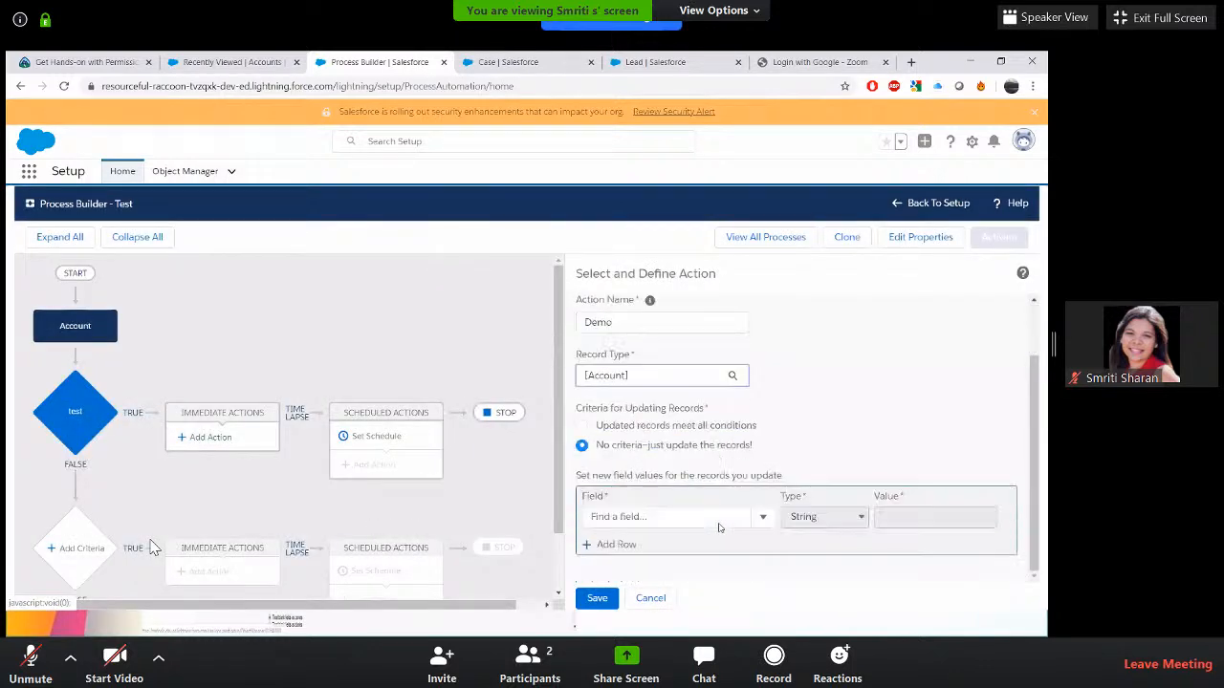
- Choose Account Number as the field the Demo action updates and set its value type to Formula
{"action": "left_click", "coordinate": [734, 520]}
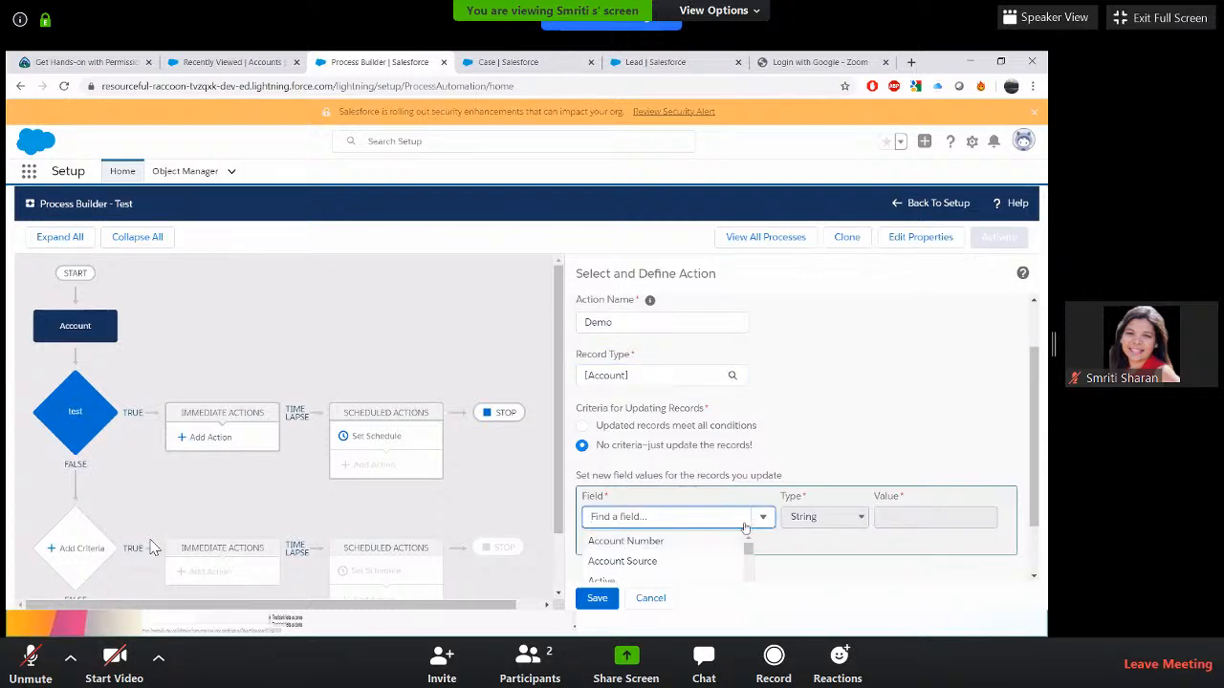
{"action": "left_click", "coordinate": [693, 542]}
{"action": "left_click", "coordinate": [852, 518]}
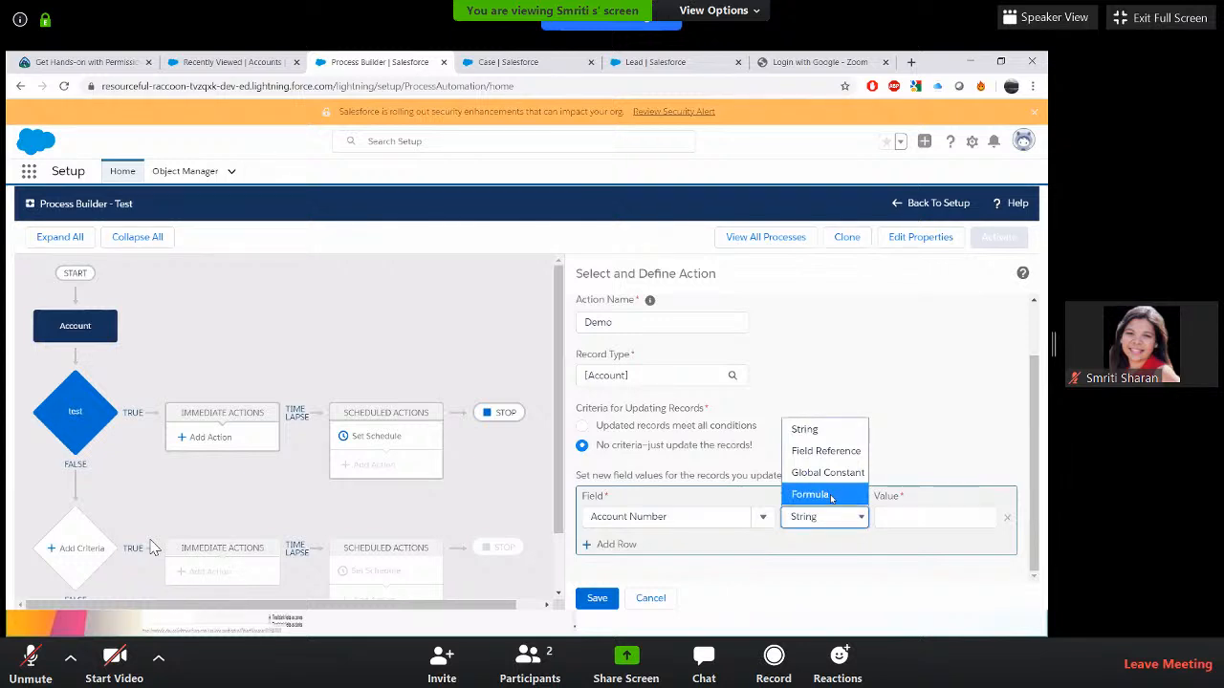
{"action": "left_click", "coordinate": [831, 495]}
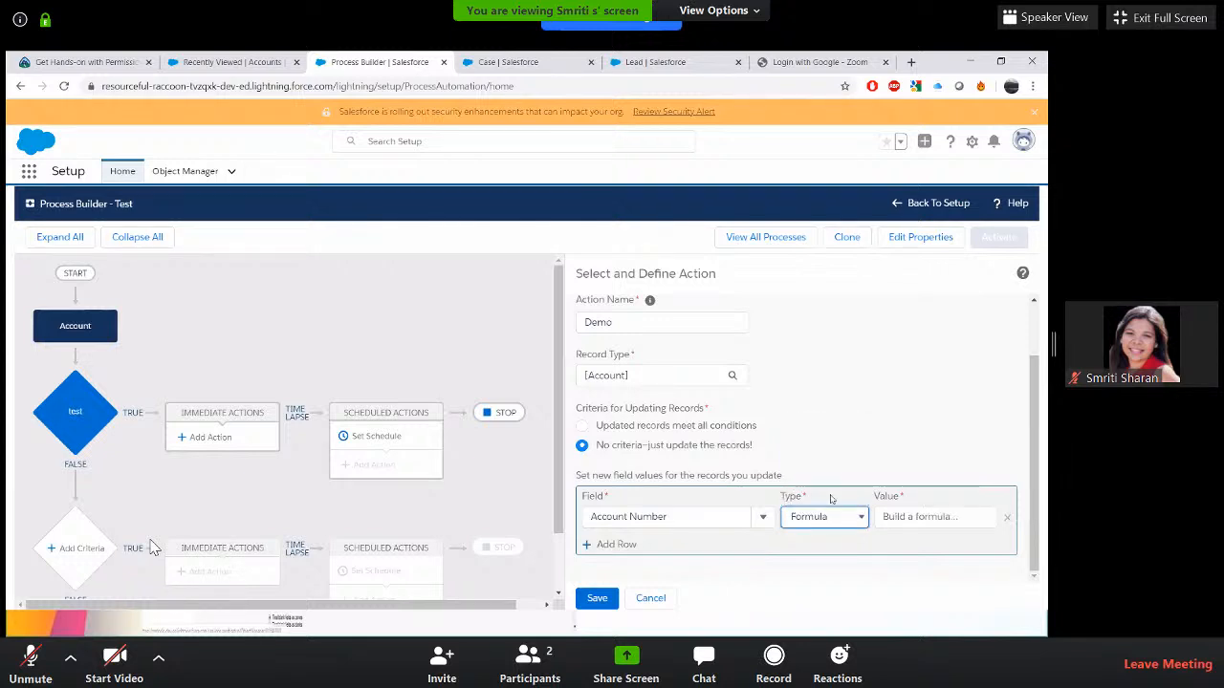
- Open the formula builder for the Account Number value and examine its insert options and operator list
{"action": "left_click", "coordinate": [911, 518]}
{"action": "scroll", "coordinate": [881, 412], "scroll_direction": "down", "scroll_amount": 2}
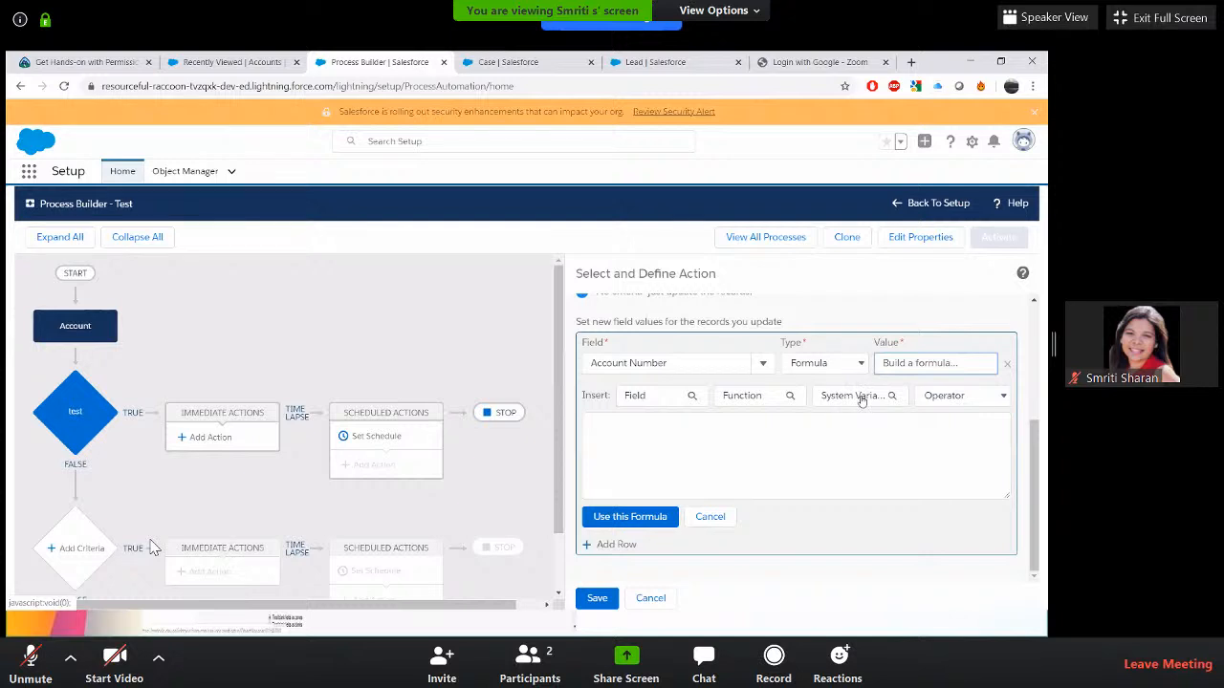
{"action": "left_click", "coordinate": [975, 396]}
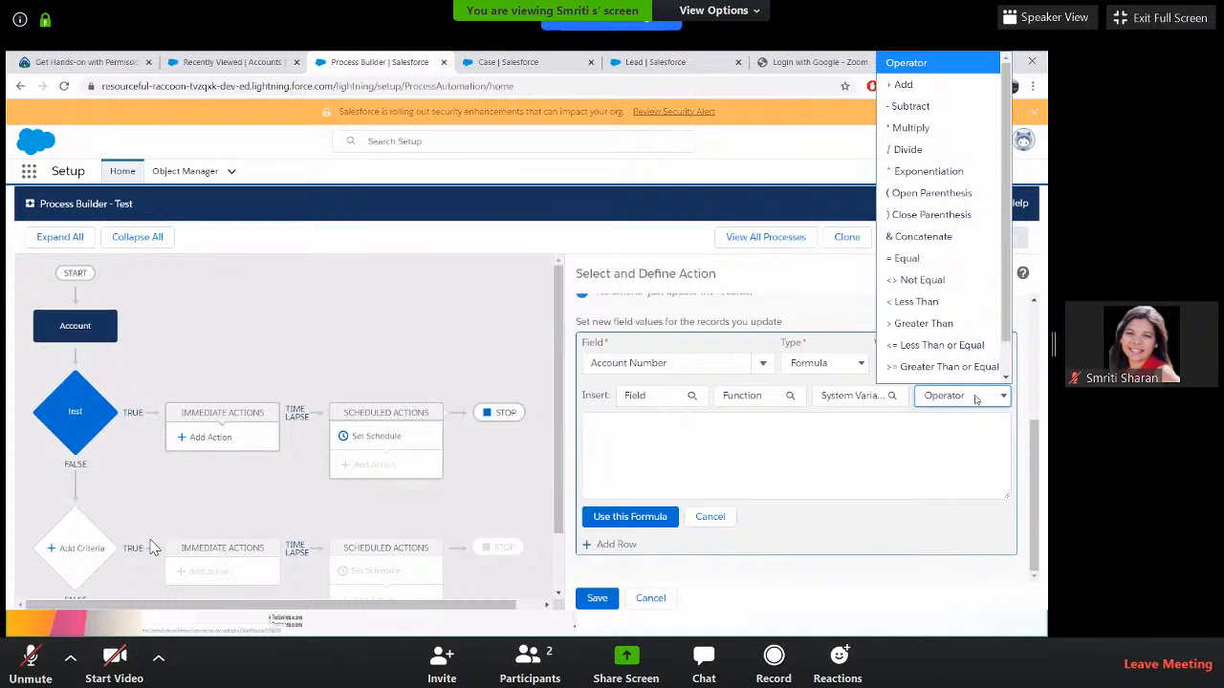
{"action": "left_click", "coordinate": [974, 397]}
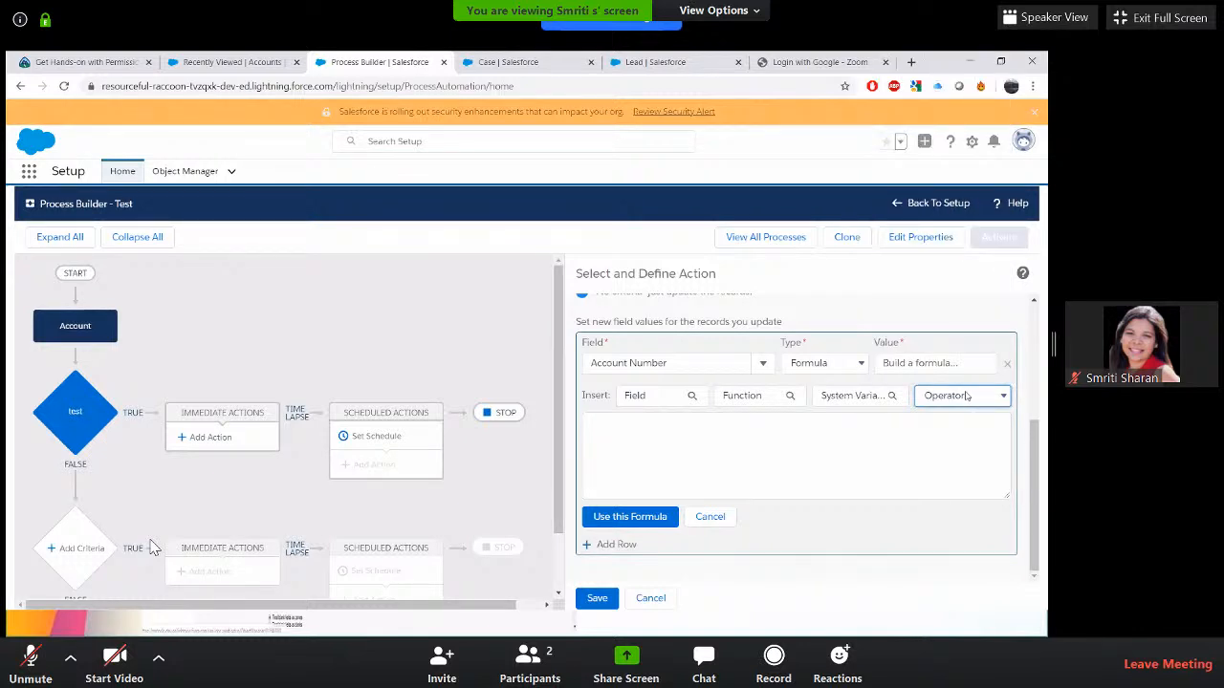
{"action": "left_click", "coordinate": [967, 396]}
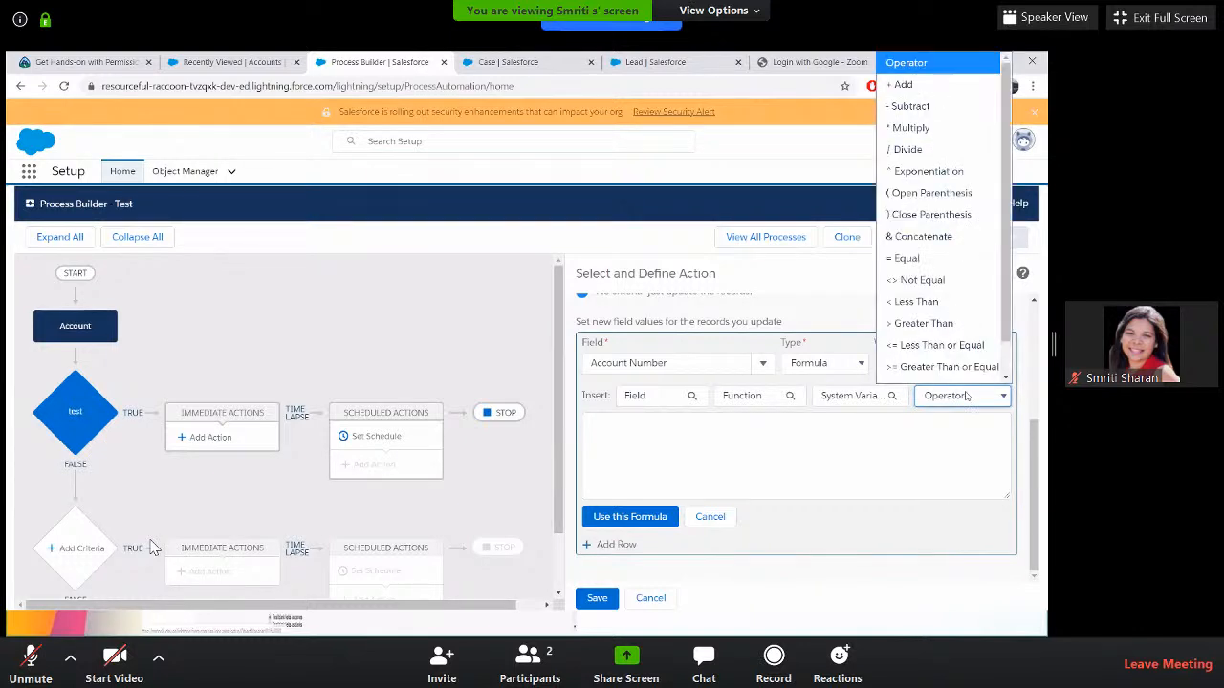
{"action": "left_click", "coordinate": [632, 258]}
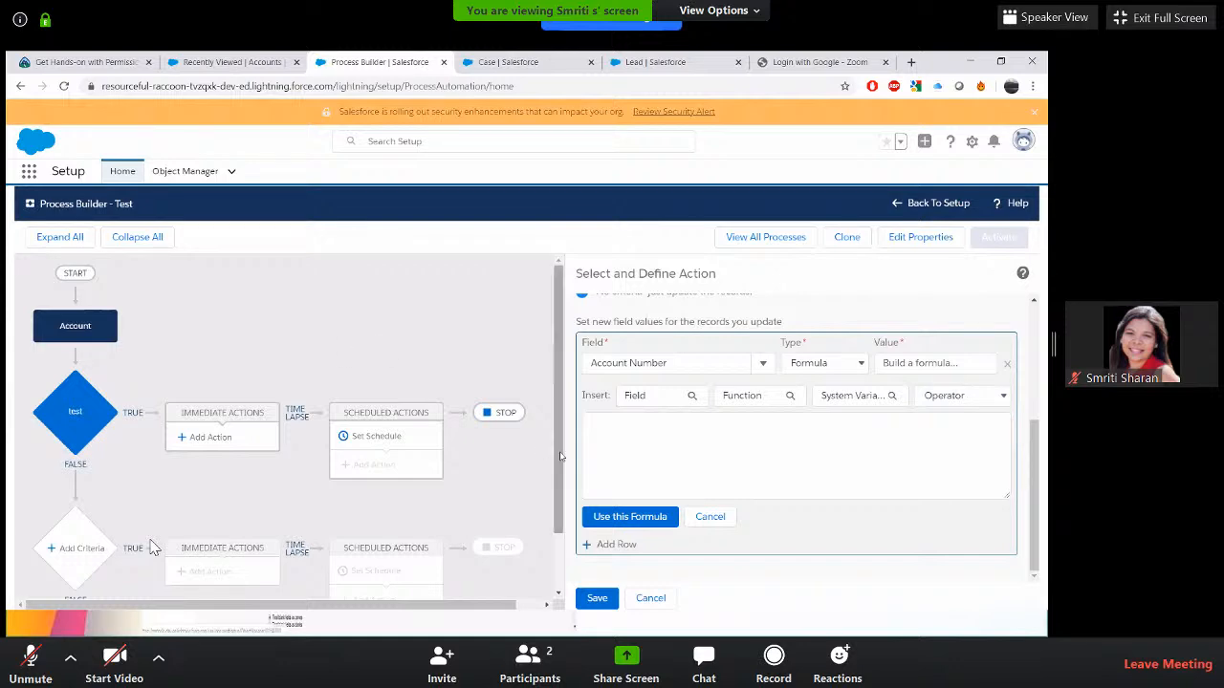
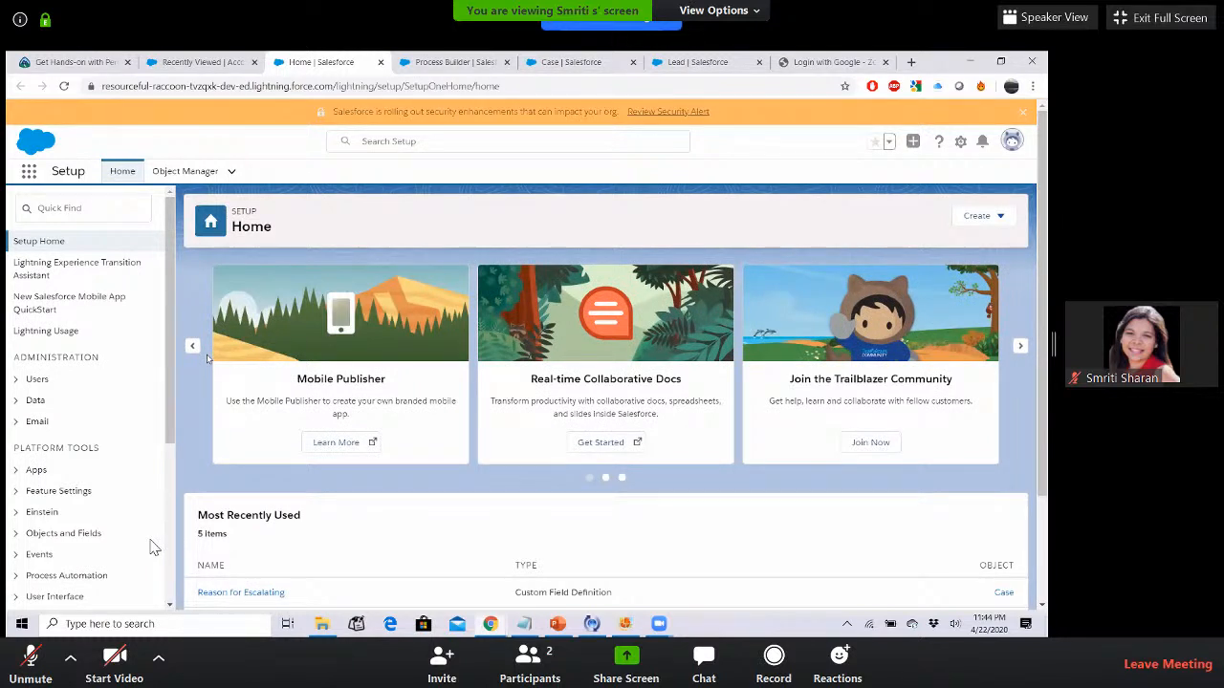
- Start a new custom field on the Account object and choose Formula as its data type
{"action": "left_click", "coordinate": [177, 172]}
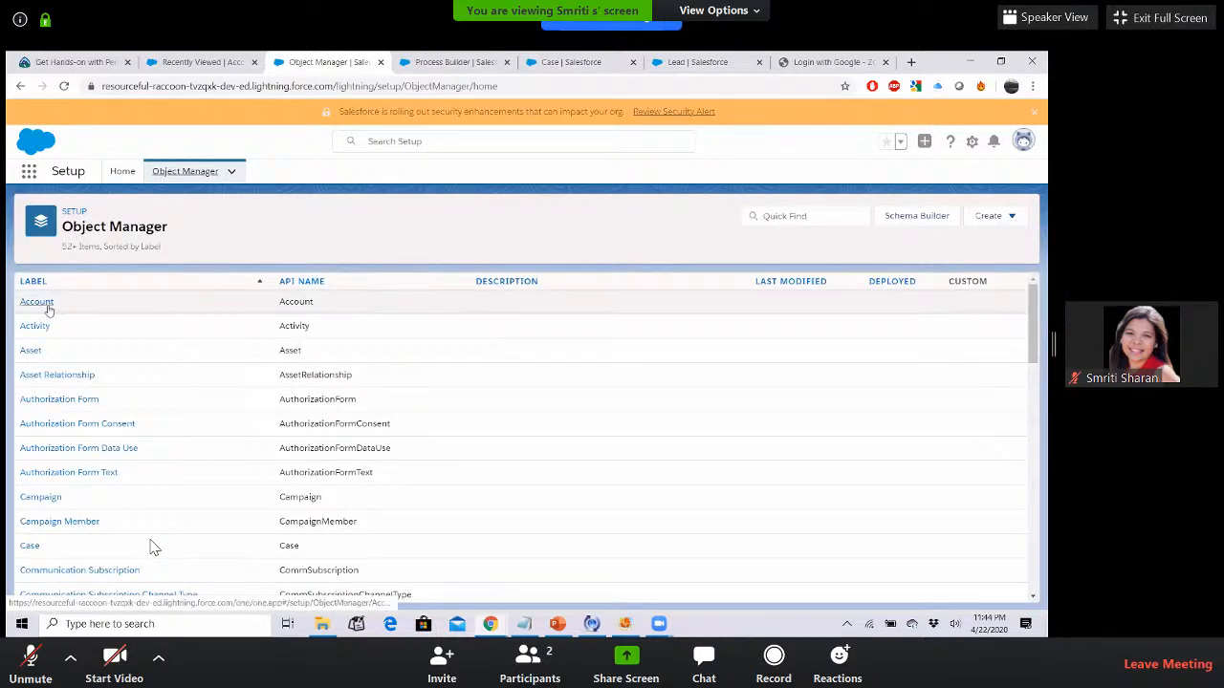
{"action": "left_click", "coordinate": [48, 306]}
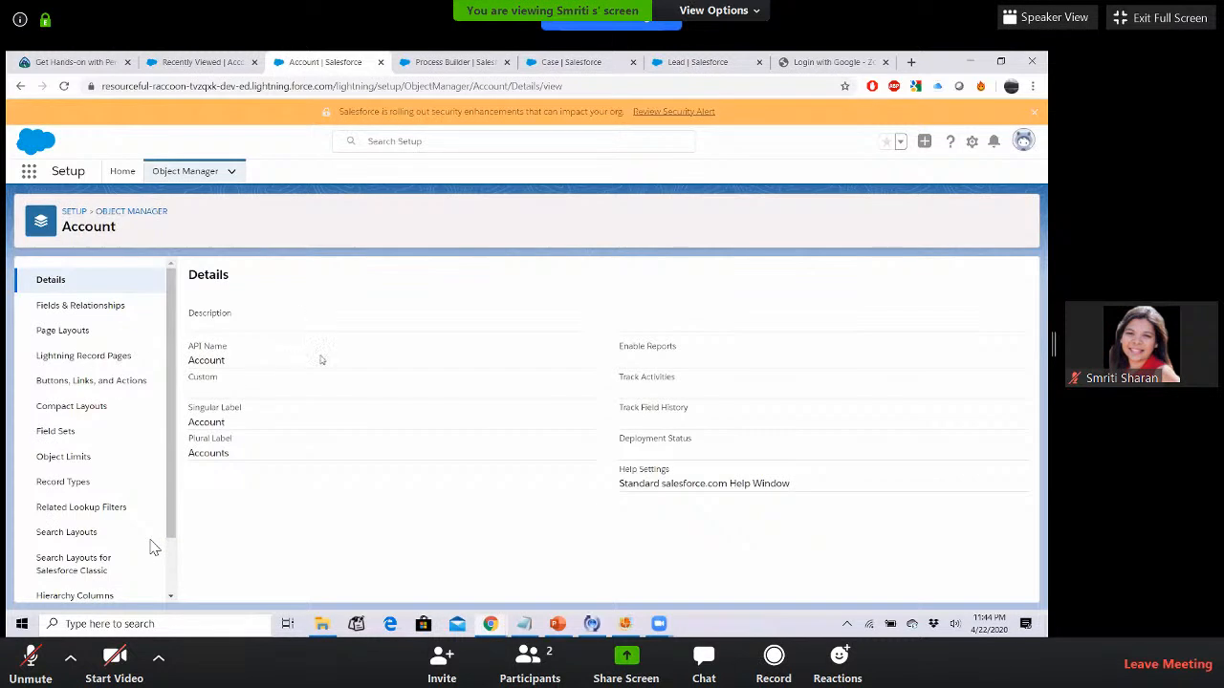
{"action": "left_click", "coordinate": [81, 305]}
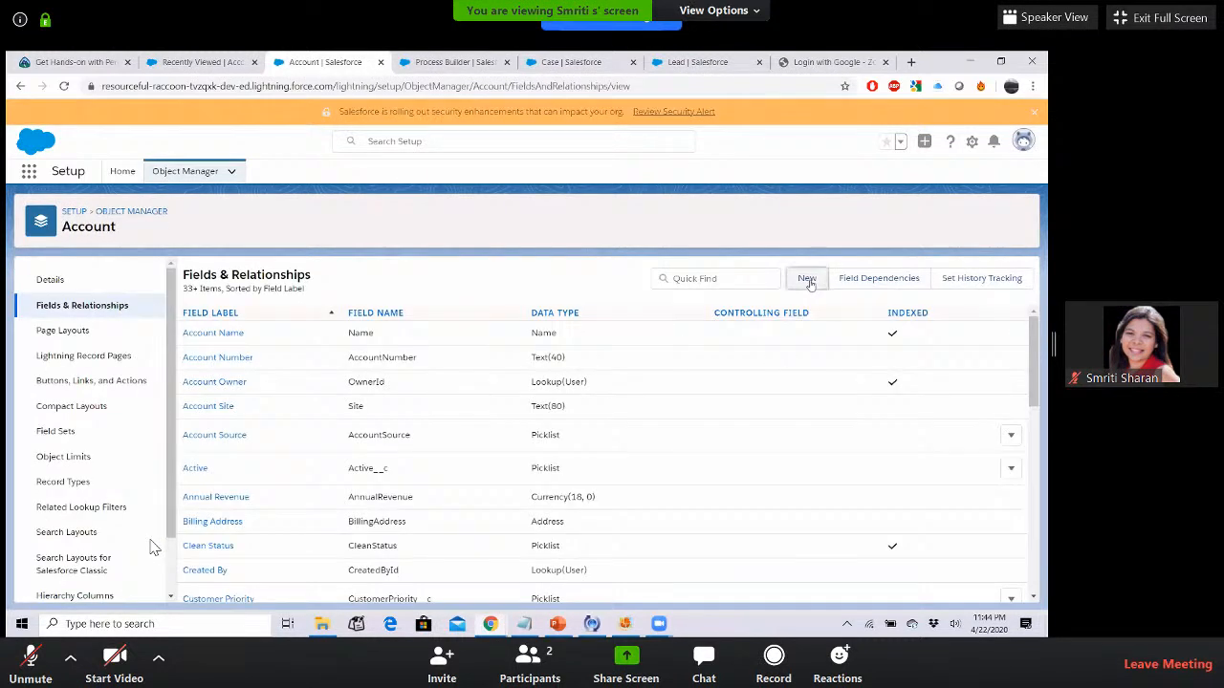
{"action": "left_click", "coordinate": [807, 279]}
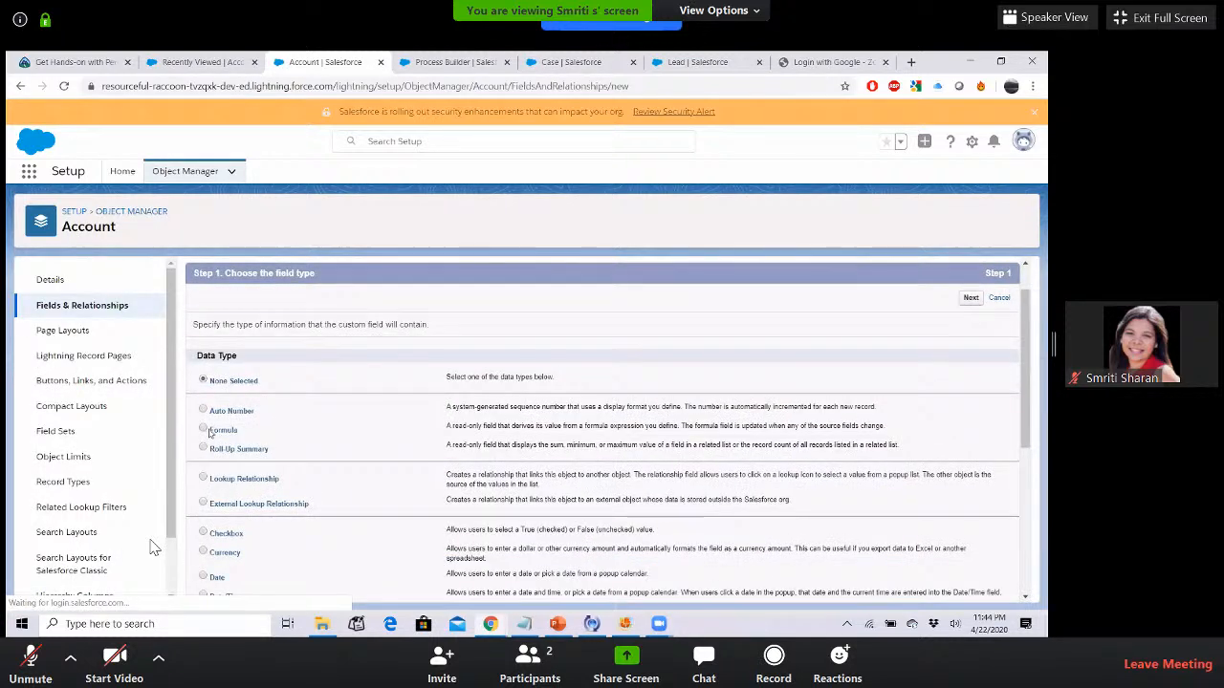
{"action": "left_click", "coordinate": [203, 429]}
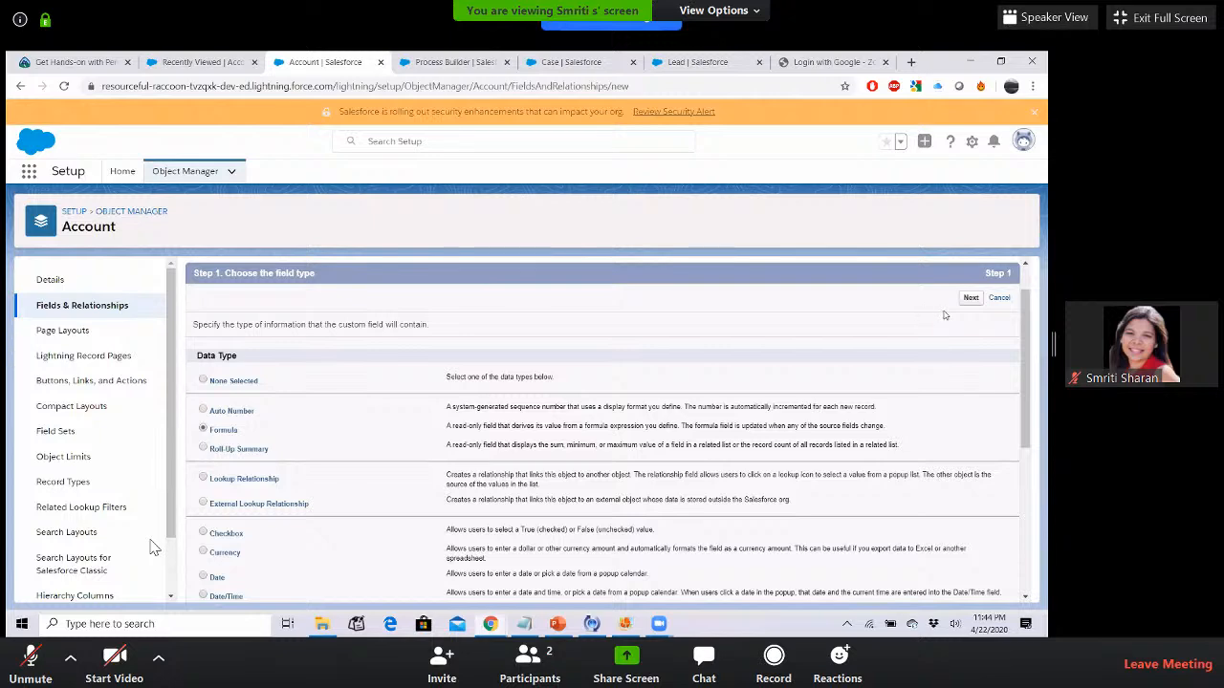
{"action": "left_click", "coordinate": [971, 297]}
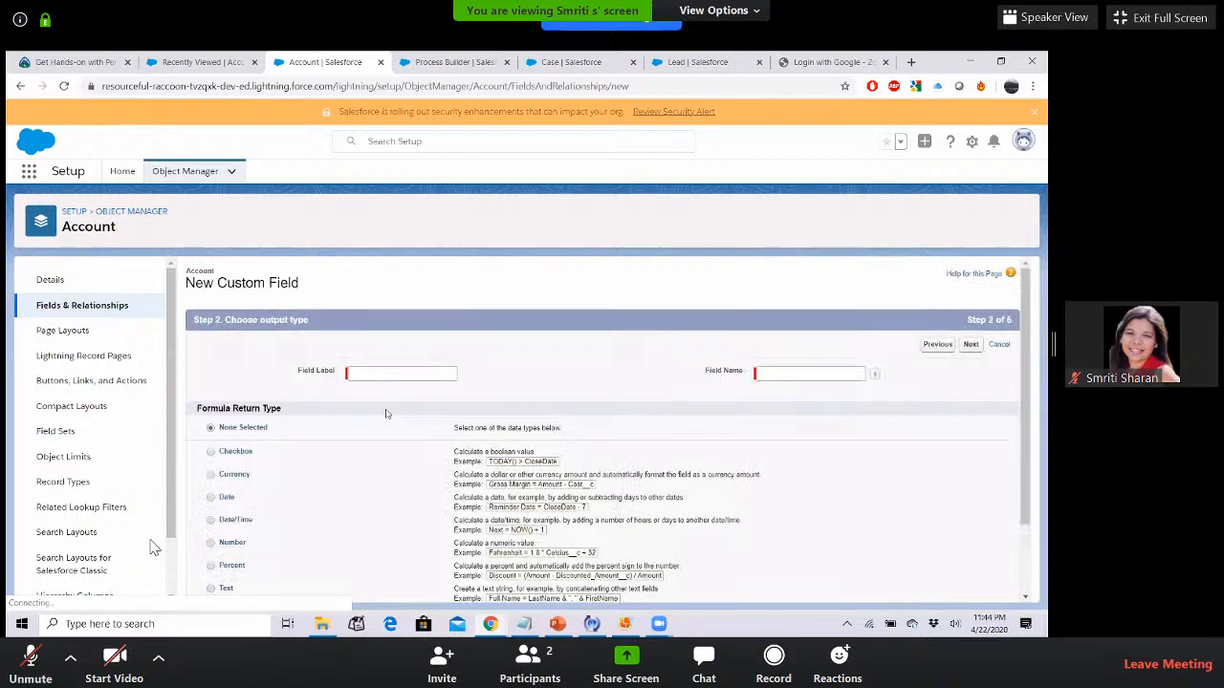
- Label the formula field Large Account with a Checkbox return type and continue to the formula entry
{"action": "scroll", "coordinate": [287, 428], "scroll_direction": "down", "scroll_amount": 1}
{"action": "left_click", "coordinate": [211, 412]}
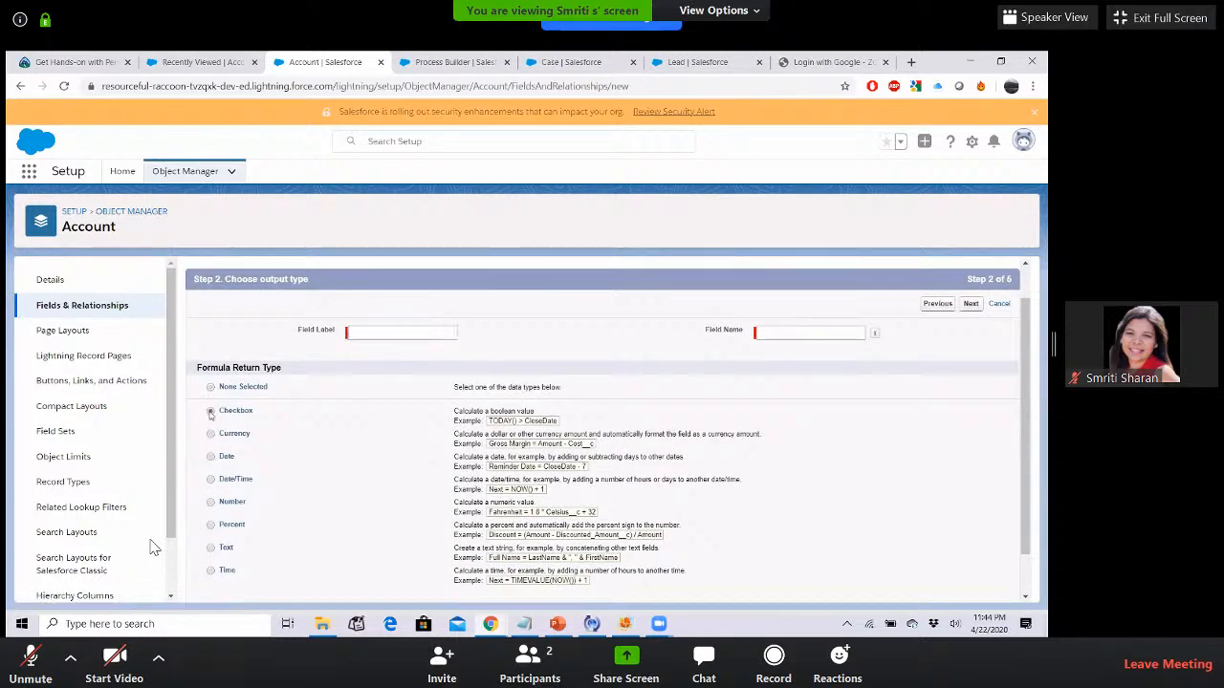
{"action": "left_click", "coordinate": [388, 332]}
{"action": "scroll", "coordinate": [388, 335], "scroll_direction": "up", "scroll_amount": 1}
{"action": "type", "text": "Lar"}
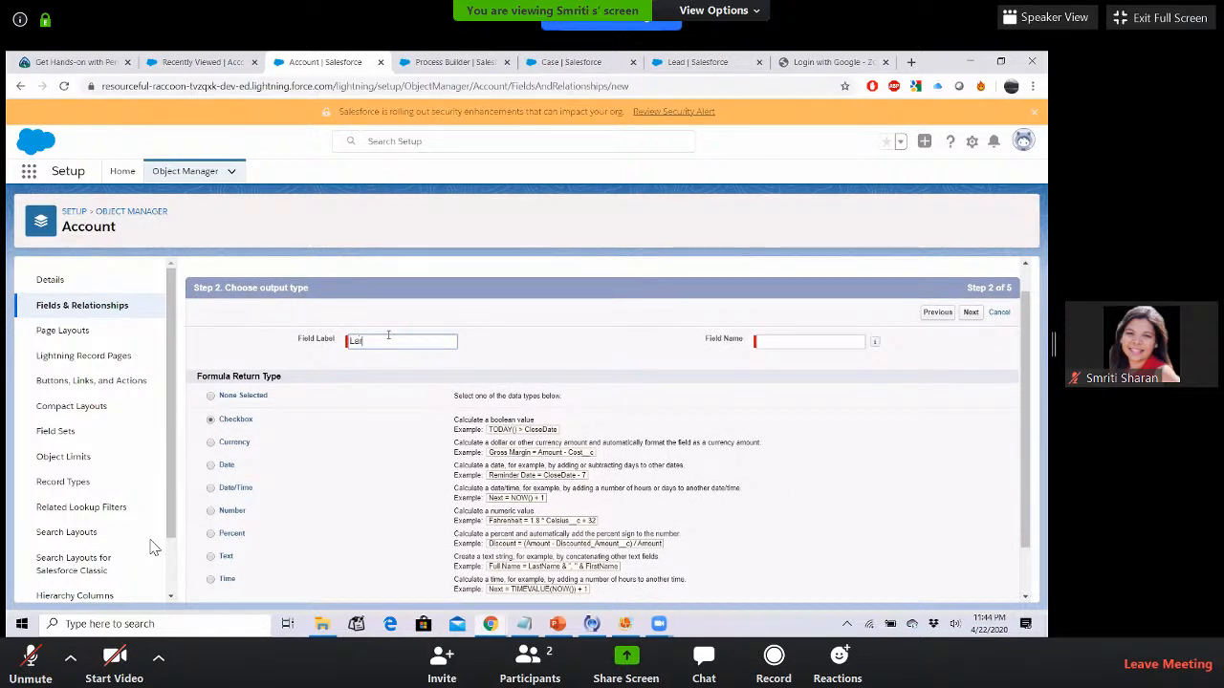
{"action": "type", "text": "ge Account"}
{"action": "key", "text": "Tab"}
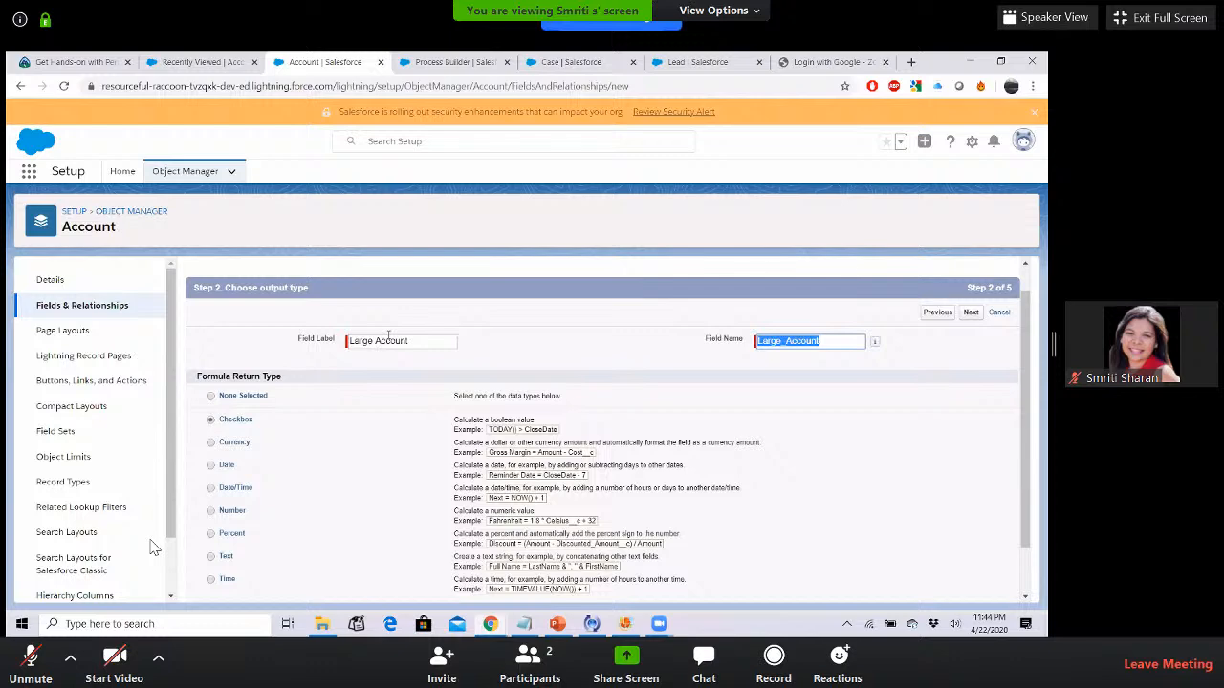
{"action": "left_click", "coordinate": [972, 313]}
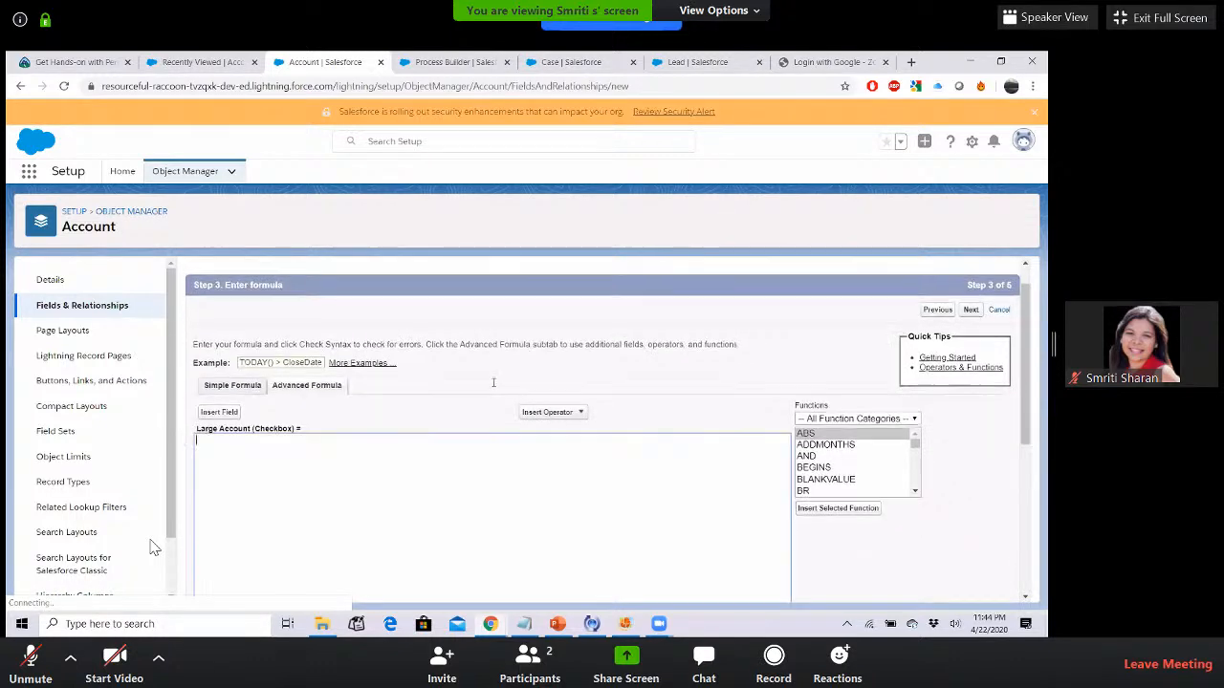
{"action": "scroll", "coordinate": [317, 443], "scroll_direction": "down", "scroll_amount": 1}
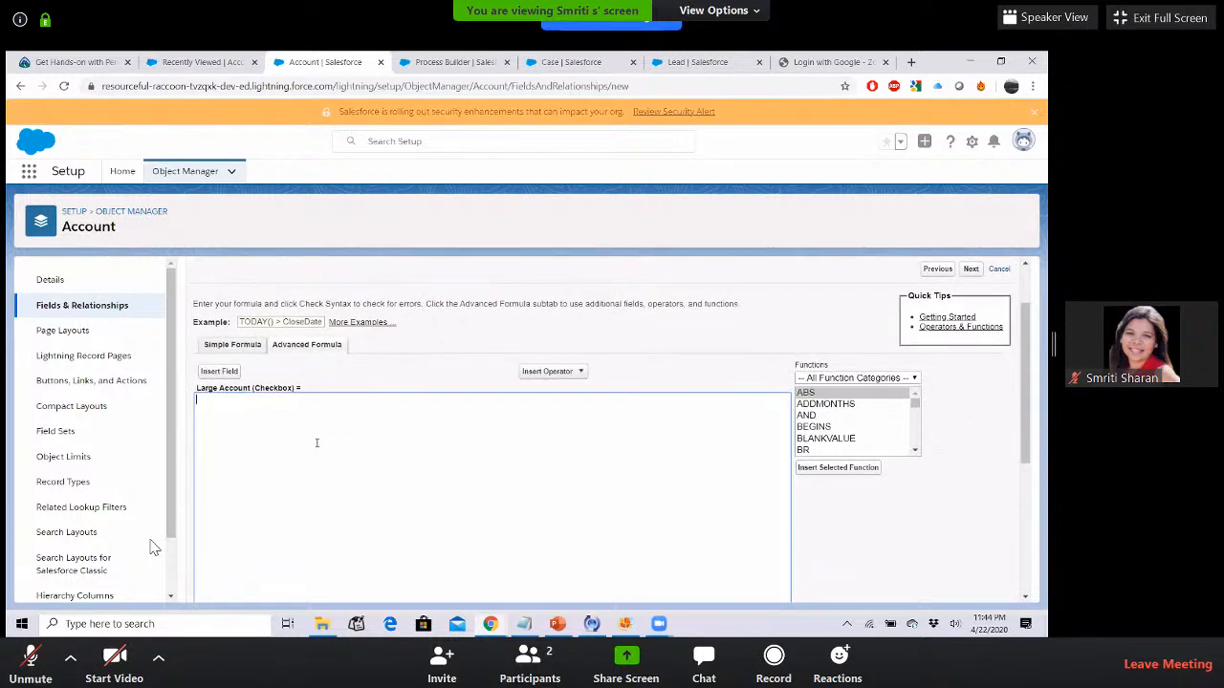
{"action": "scroll", "coordinate": [317, 443], "scroll_direction": "down", "scroll_amount": 2}
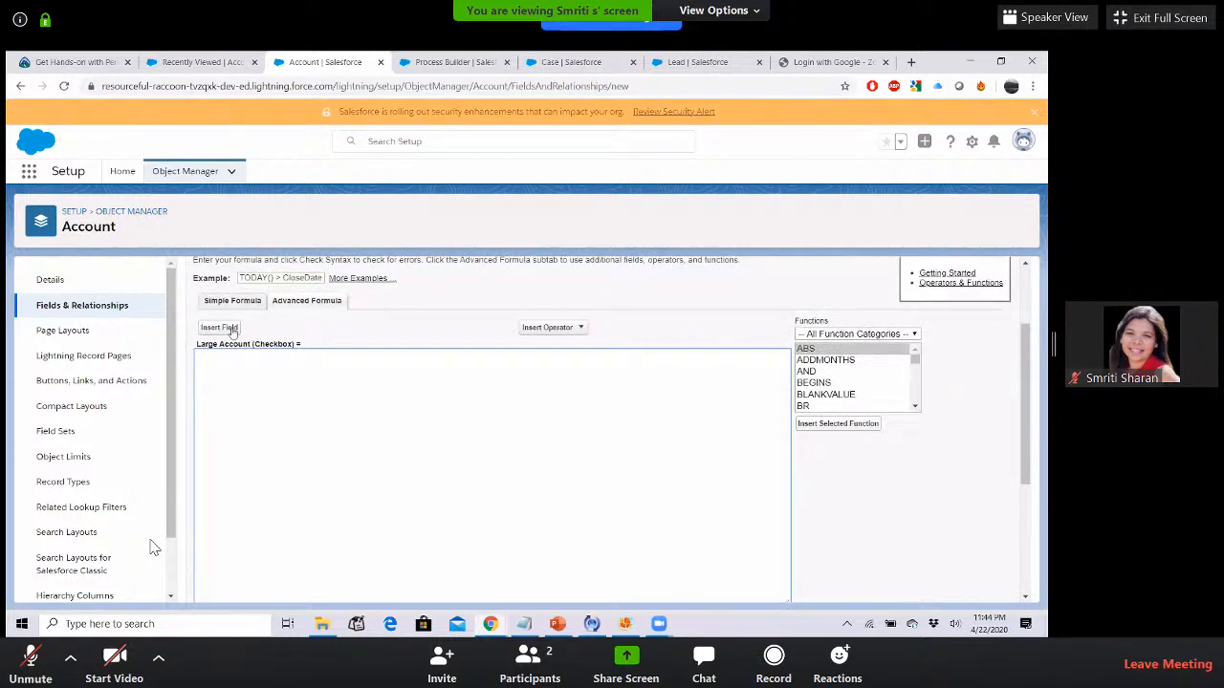
{"action": "scroll", "coordinate": [289, 392], "scroll_direction": "up", "scroll_amount": 1}
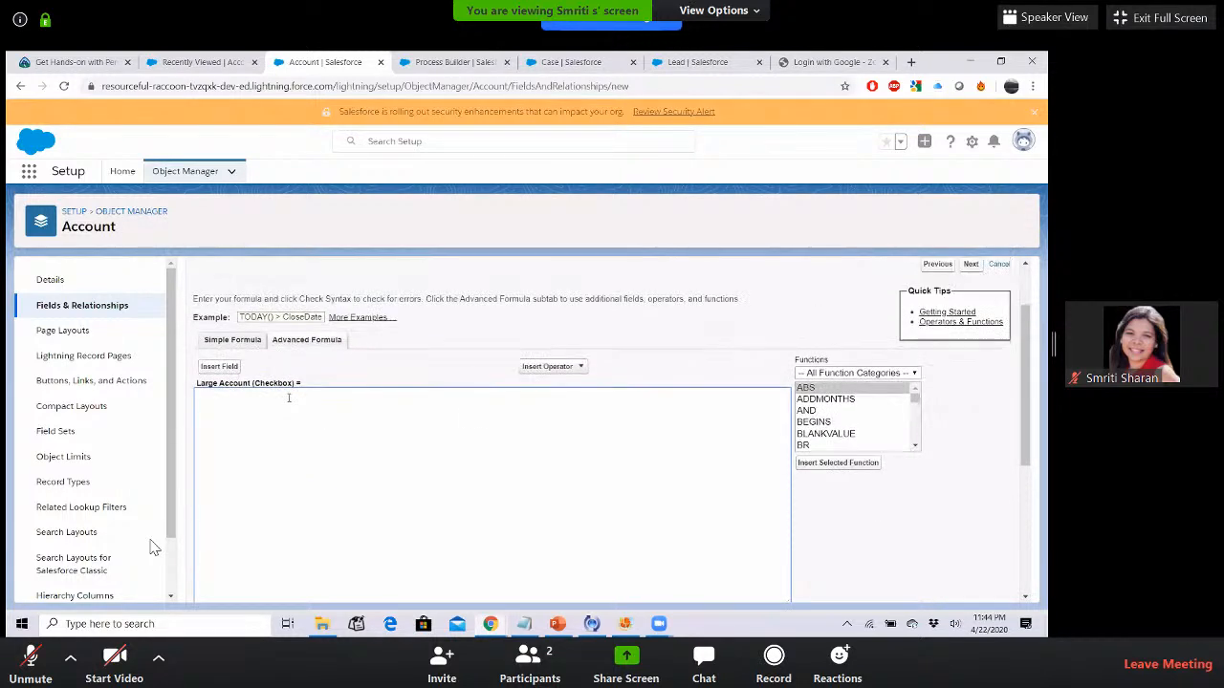
{"action": "left_click", "coordinate": [583, 369]}
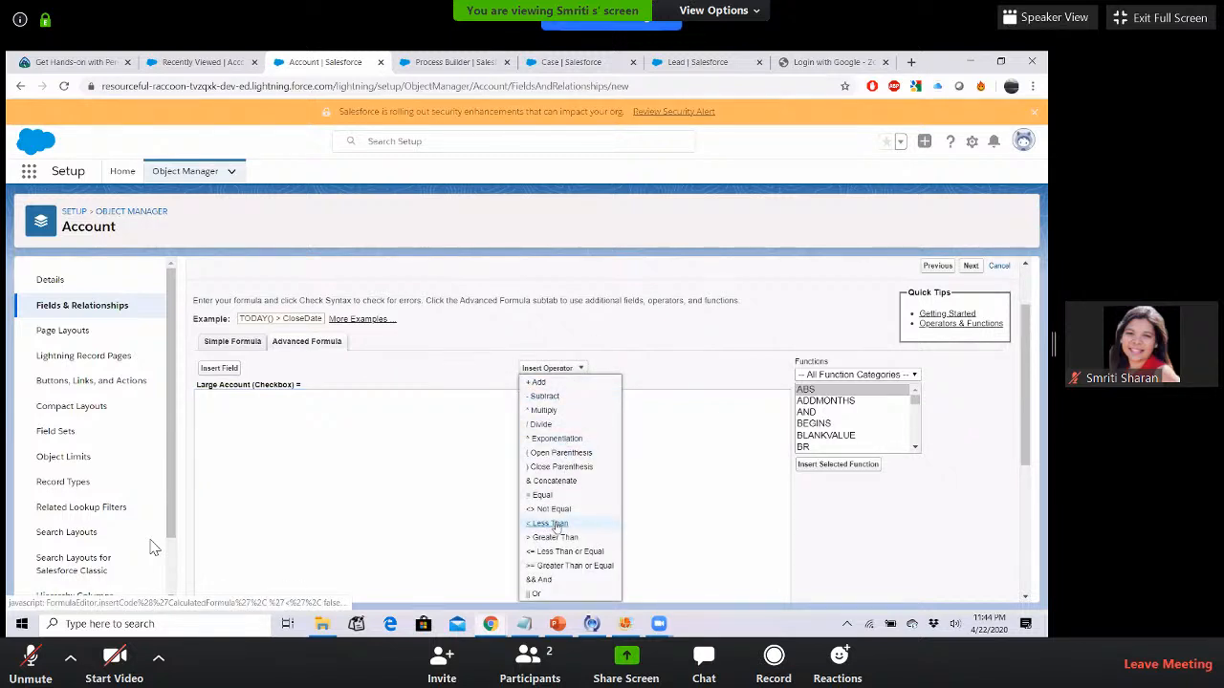
{"action": "scroll", "coordinate": [556, 527], "scroll_direction": "down", "scroll_amount": 2}
{"action": "left_click", "coordinate": [320, 419]}
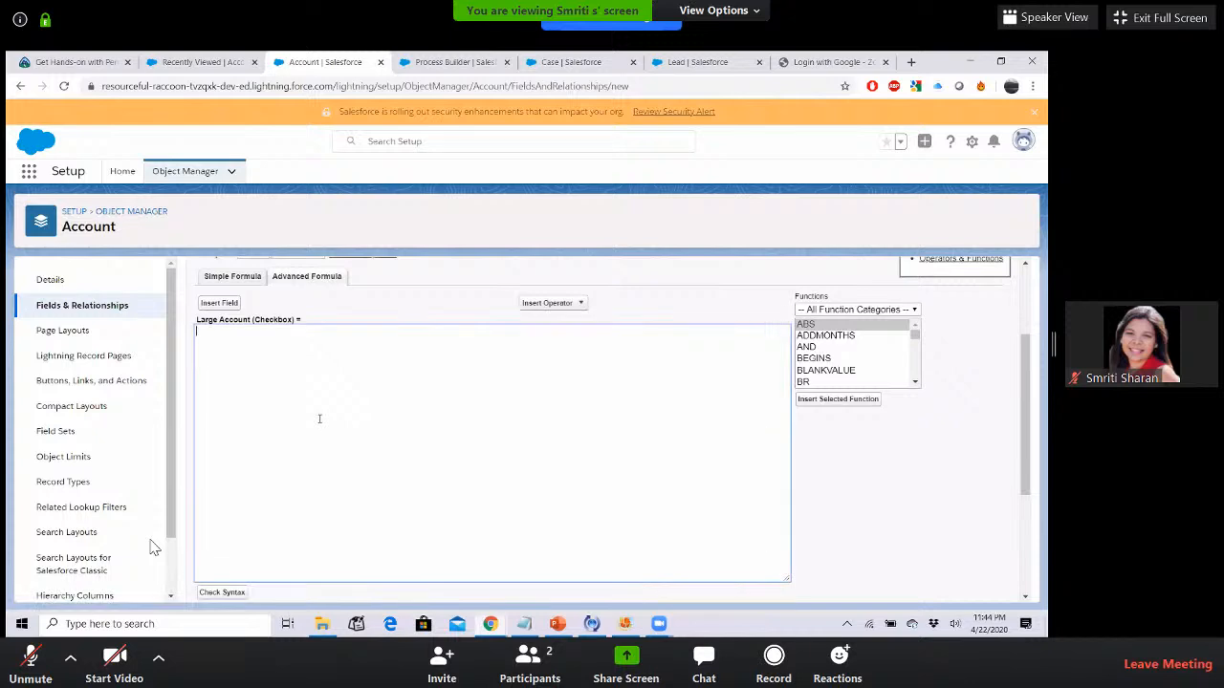
- Insert the Account object's Annual Revenue field into the Large Account formula
{"action": "left_click", "coordinate": [221, 303]}
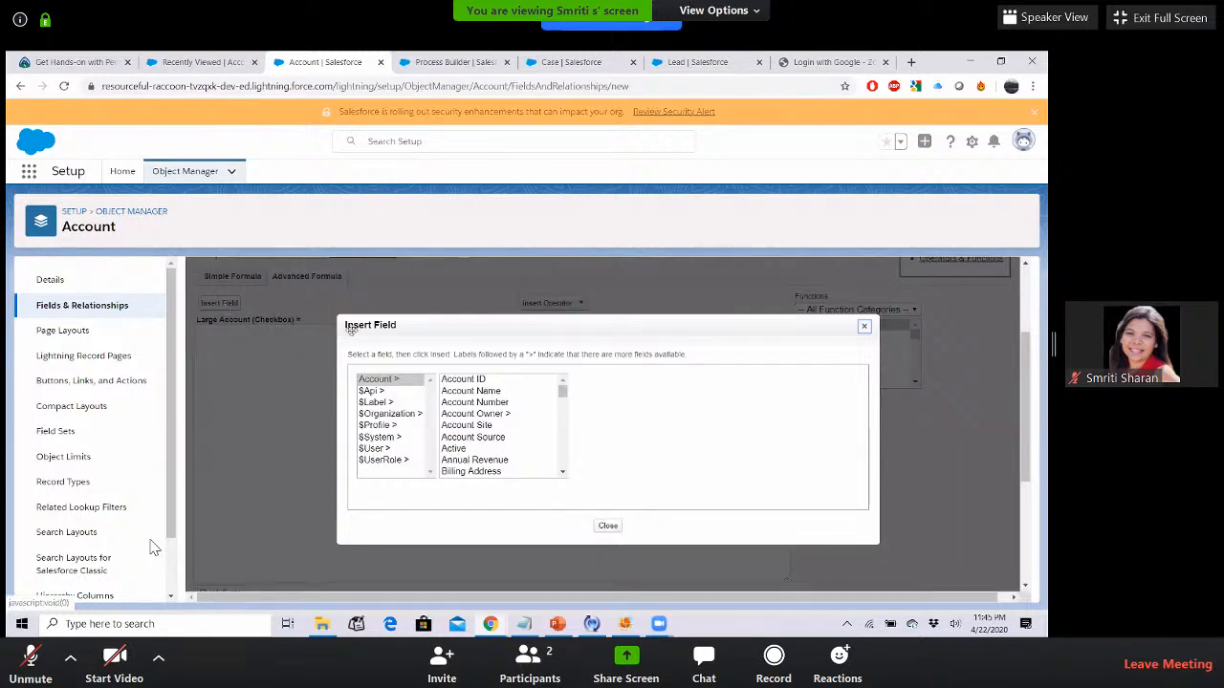
{"action": "left_click", "coordinate": [478, 437]}
{"action": "key", "text": "a"}
{"action": "key", "text": "a"}
{"action": "key", "text": "a"}
{"action": "key", "text": "a"}
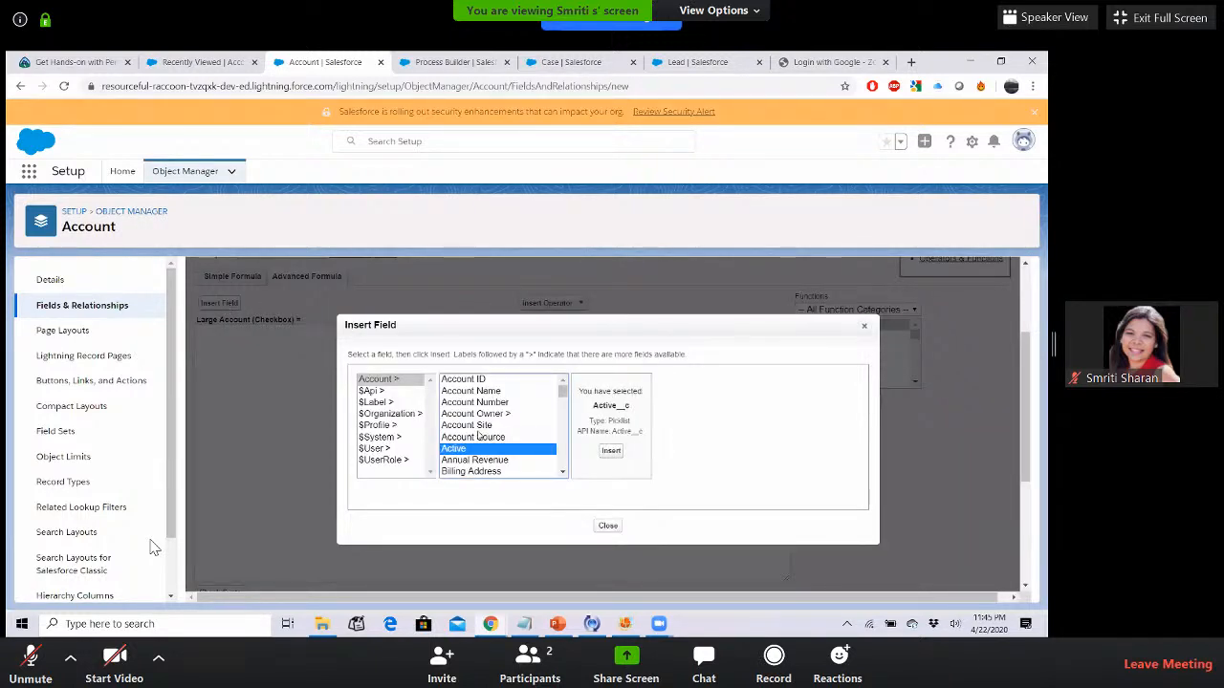
{"action": "key", "text": "a"}
{"action": "key", "text": "a"}
{"action": "key", "text": "a"}
{"action": "key", "text": "a"}
{"action": "key", "text": "a"}
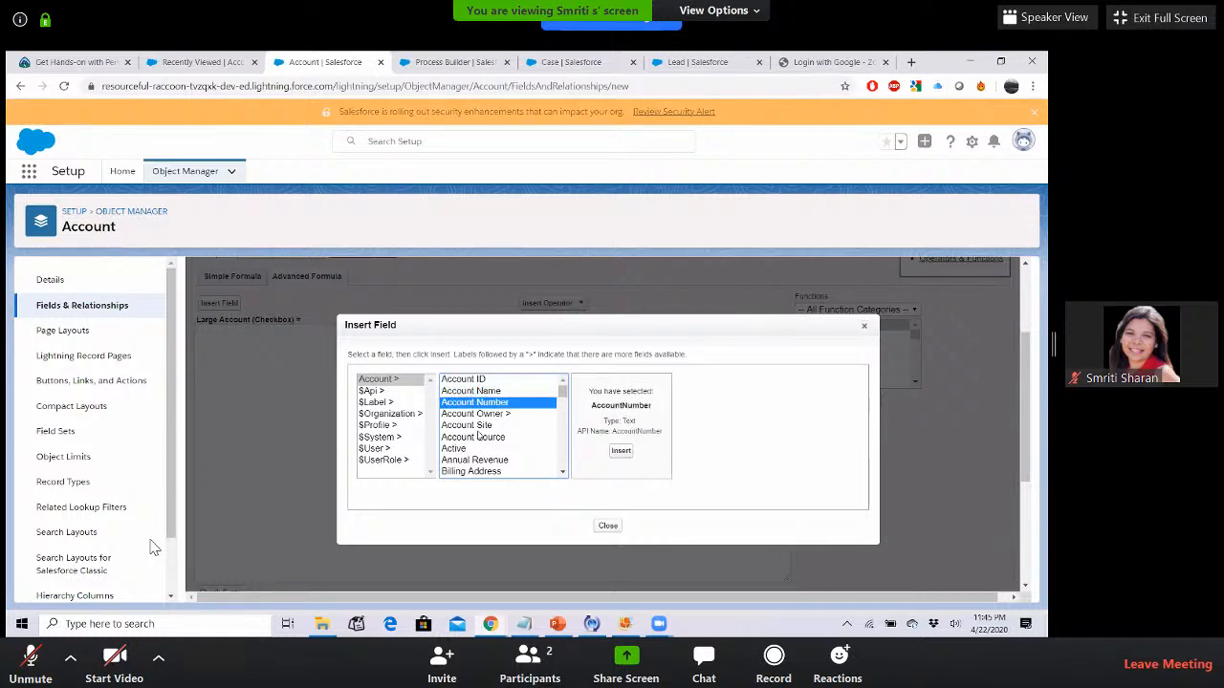
{"action": "scroll", "coordinate": [479, 436], "scroll_direction": "down", "scroll_amount": 2}
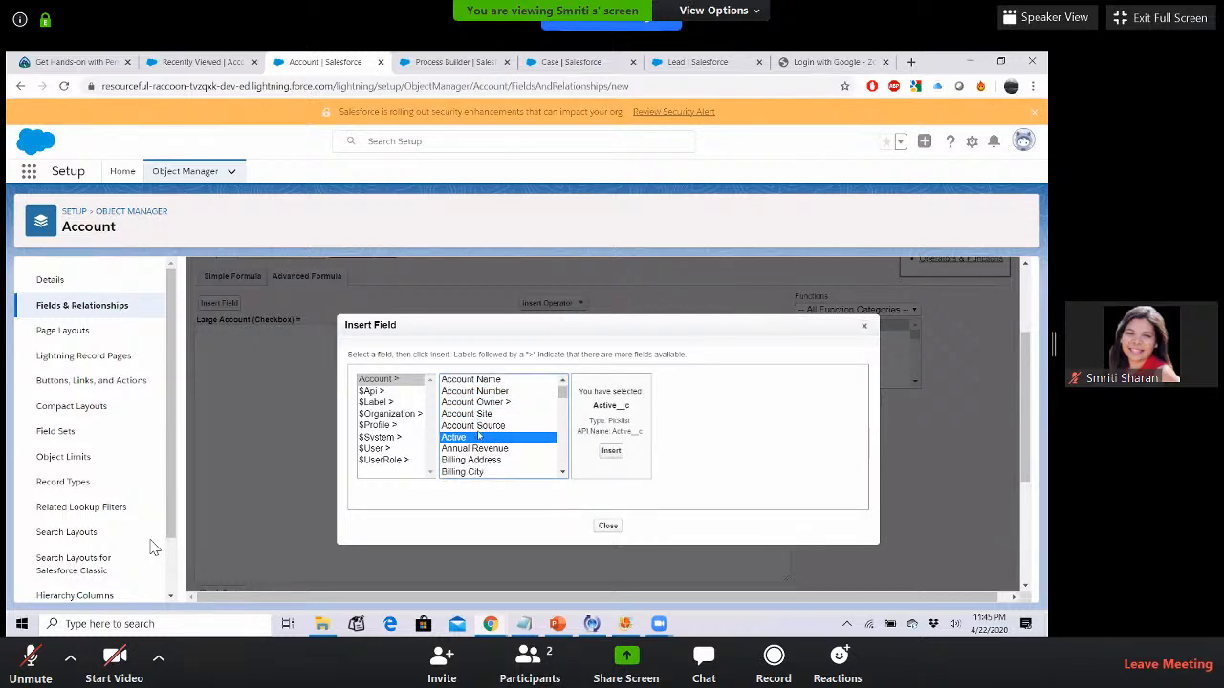
{"action": "scroll", "coordinate": [479, 436], "scroll_direction": "up", "scroll_amount": 2}
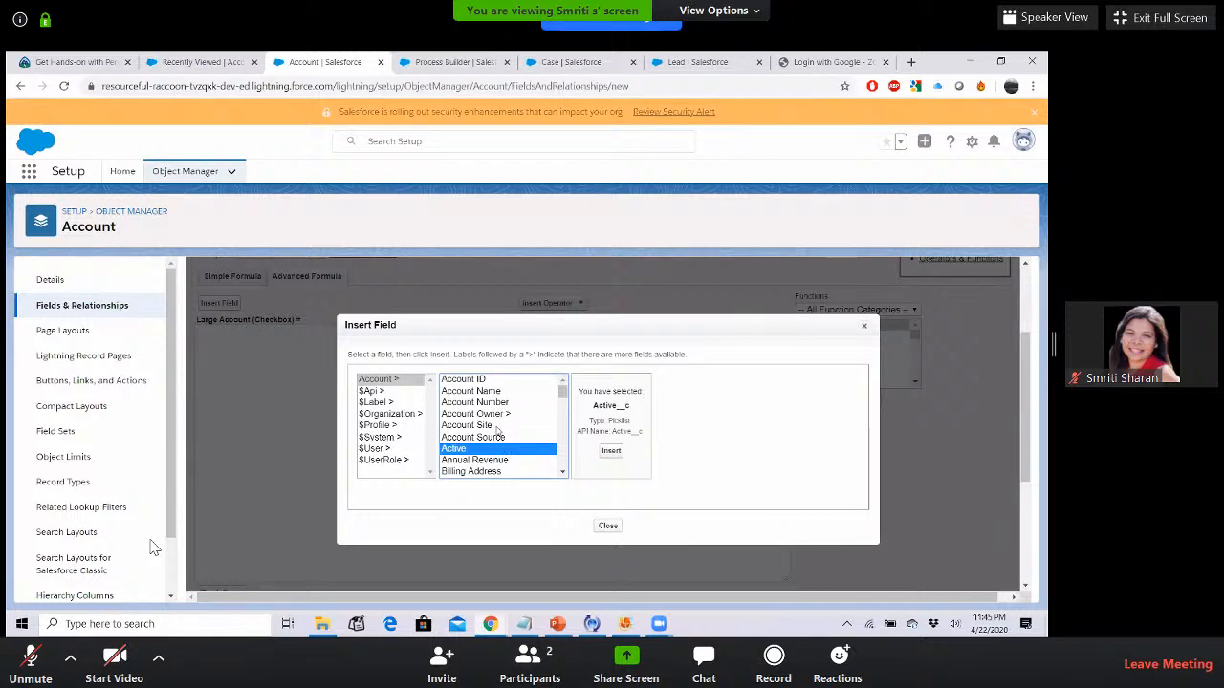
{"action": "scroll", "coordinate": [497, 432], "scroll_direction": "down", "scroll_amount": 1}
{"action": "scroll", "coordinate": [498, 433], "scroll_direction": "down", "scroll_amount": 1}
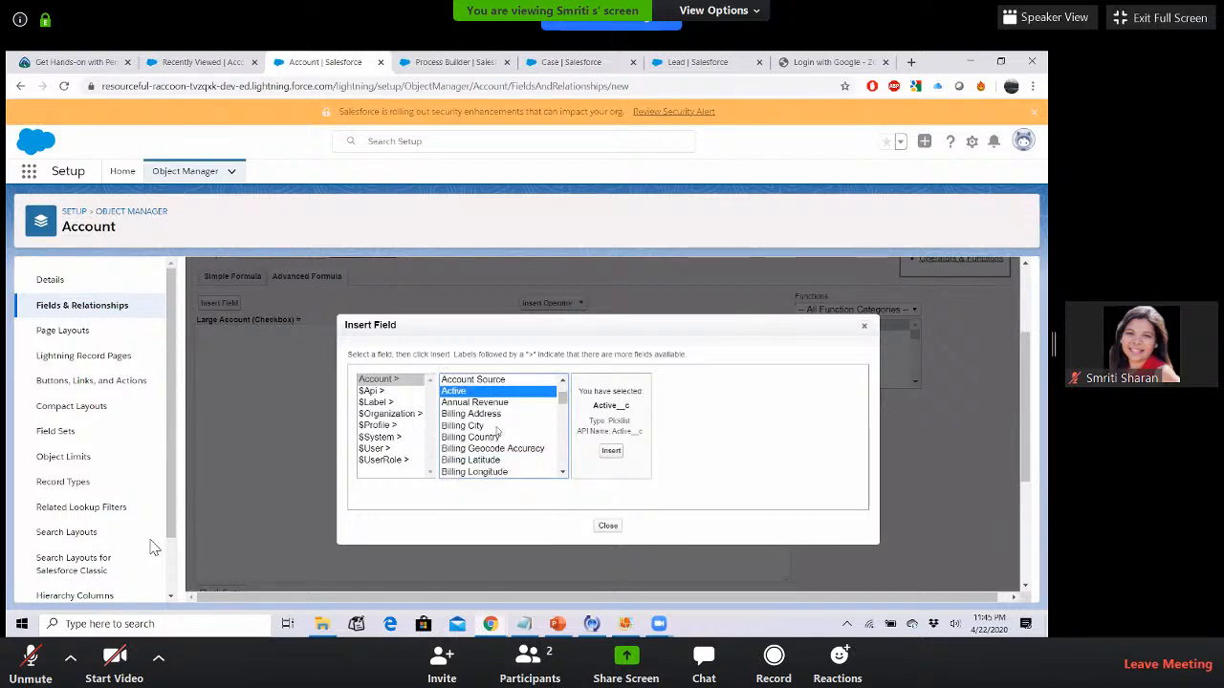
{"action": "scroll", "coordinate": [497, 433], "scroll_direction": "down", "scroll_amount": 10}
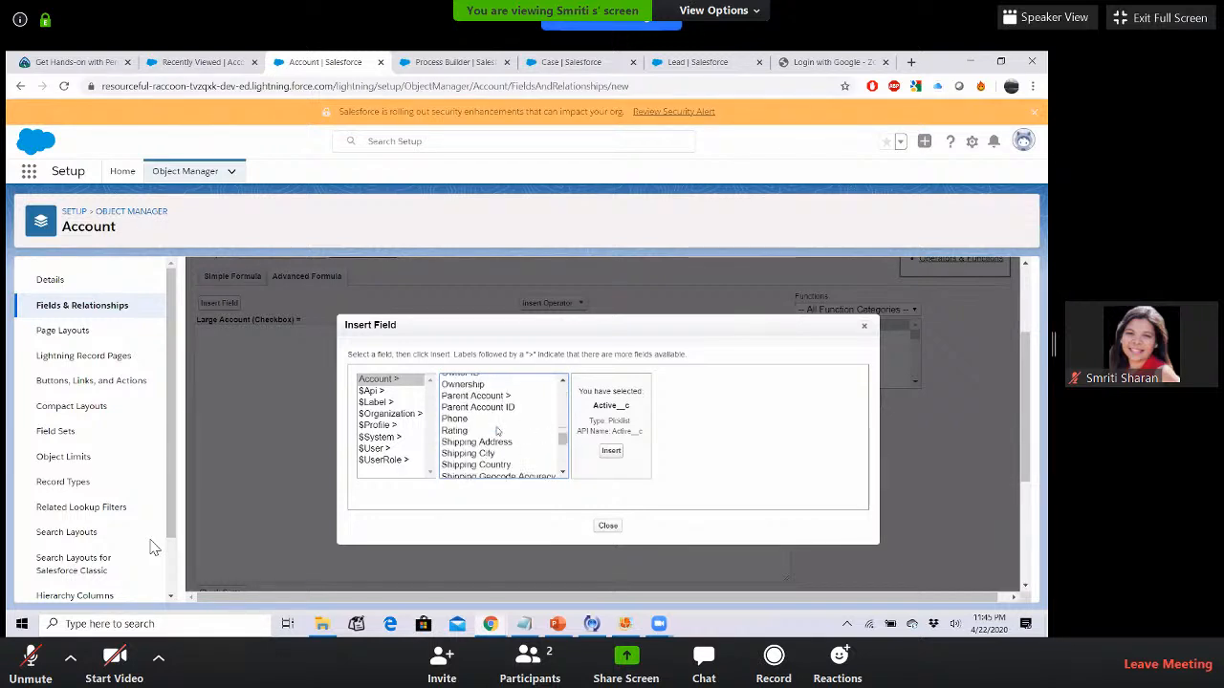
{"action": "scroll", "coordinate": [497, 433], "scroll_direction": "down", "scroll_amount": 8}
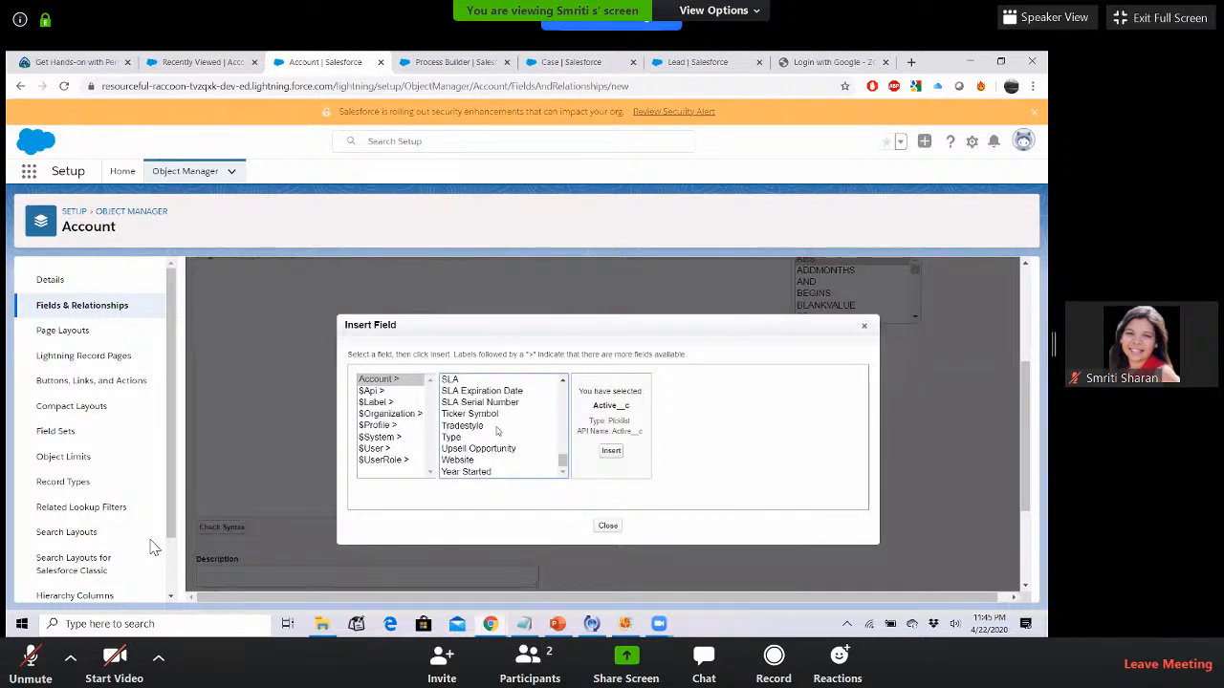
{"action": "scroll", "coordinate": [498, 431], "scroll_direction": "up", "scroll_amount": 10}
{"action": "scroll", "coordinate": [481, 406], "scroll_direction": "up", "scroll_amount": 3}
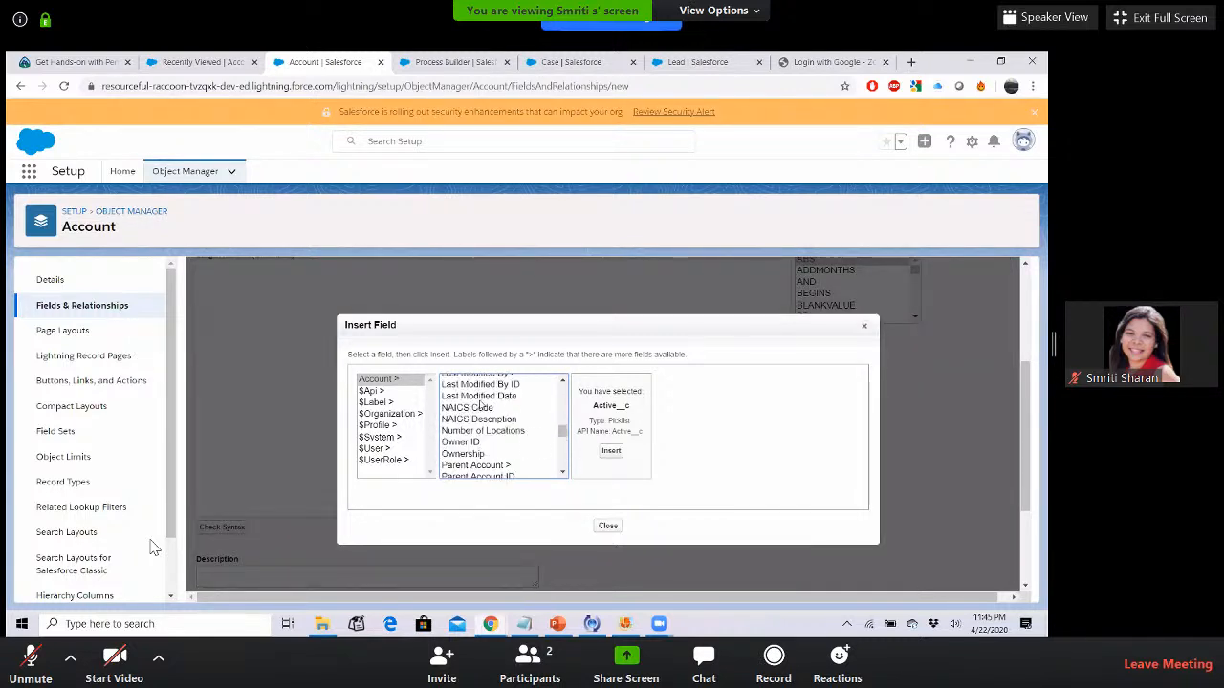
{"action": "scroll", "coordinate": [481, 407], "scroll_direction": "up", "scroll_amount": 6}
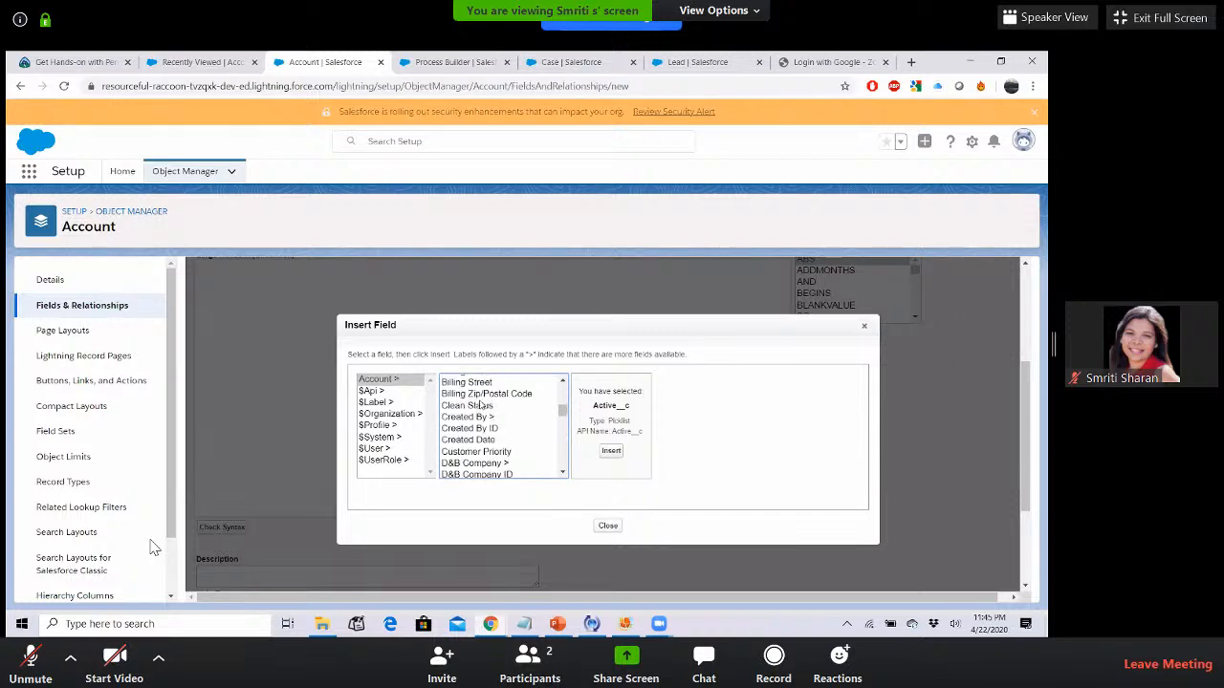
{"action": "scroll", "coordinate": [481, 406], "scroll_direction": "up", "scroll_amount": 3}
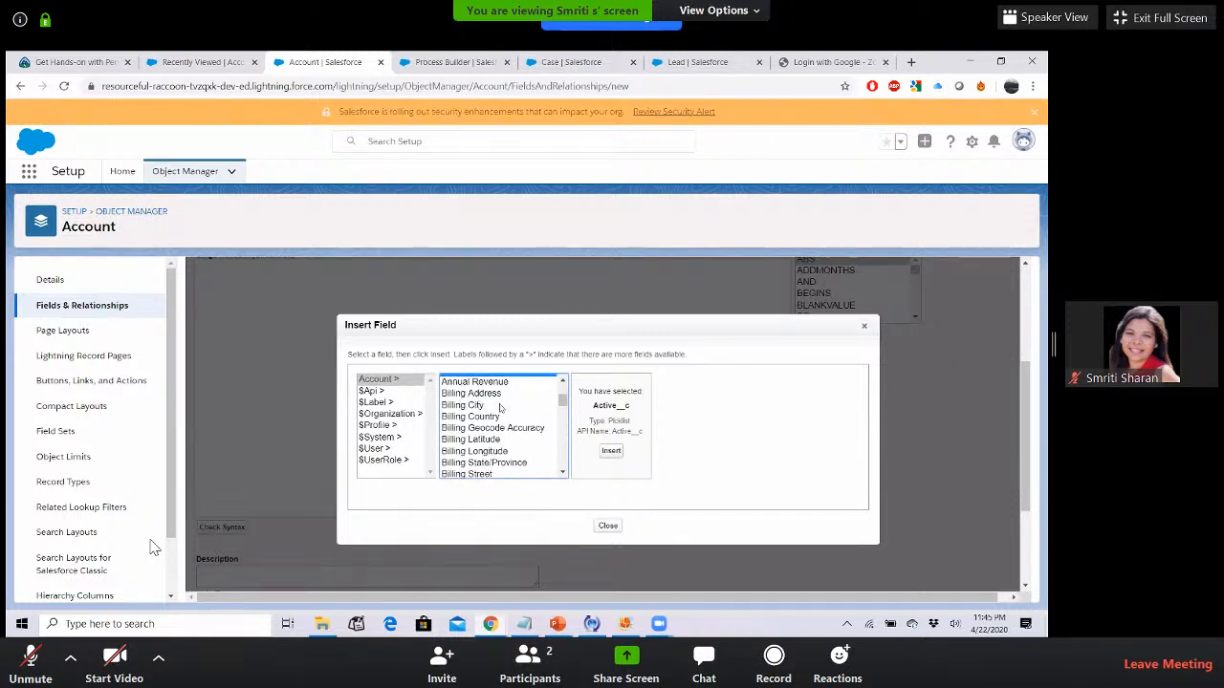
{"action": "scroll", "coordinate": [501, 419], "scroll_direction": "up", "scroll_amount": 3}
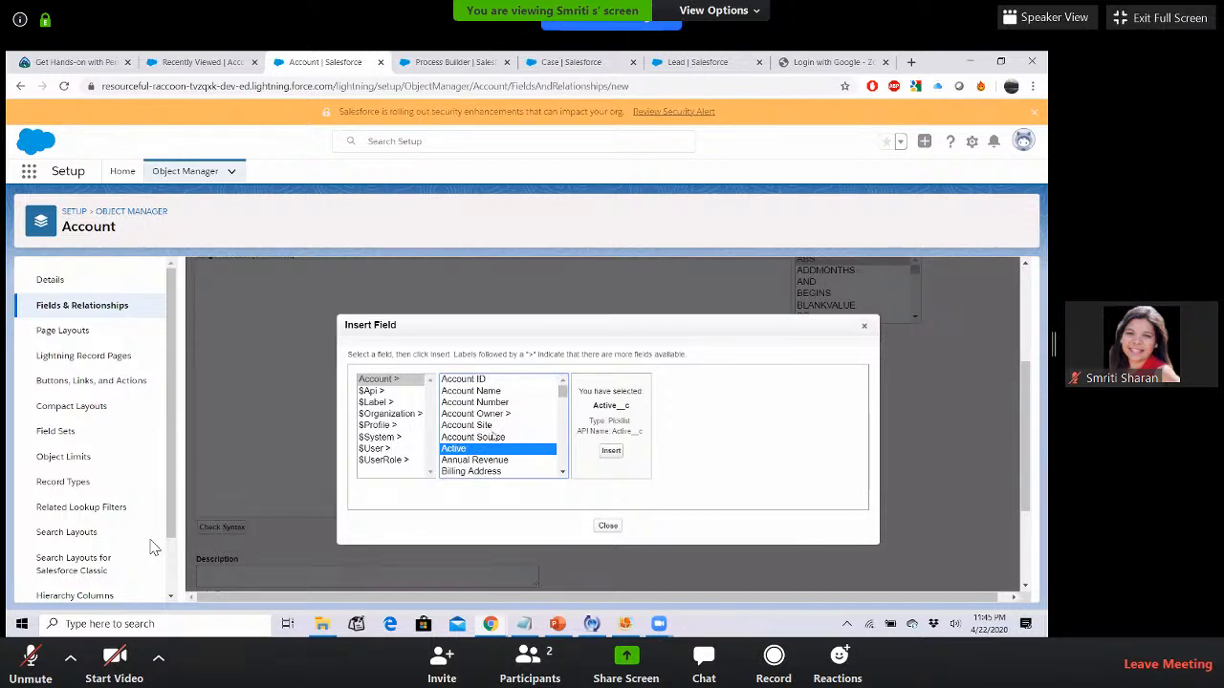
{"action": "scroll", "coordinate": [494, 436], "scroll_direction": "down", "scroll_amount": 1}
{"action": "scroll", "coordinate": [493, 436], "scroll_direction": "down", "scroll_amount": 1}
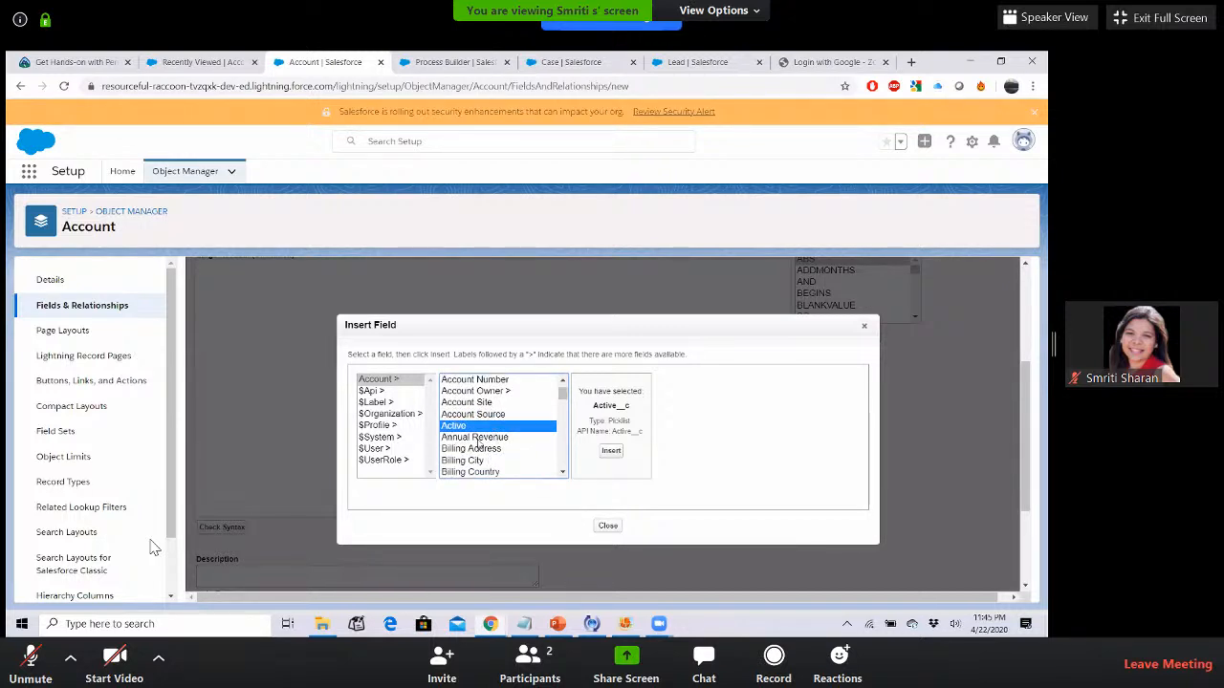
{"action": "left_click", "coordinate": [477, 439]}
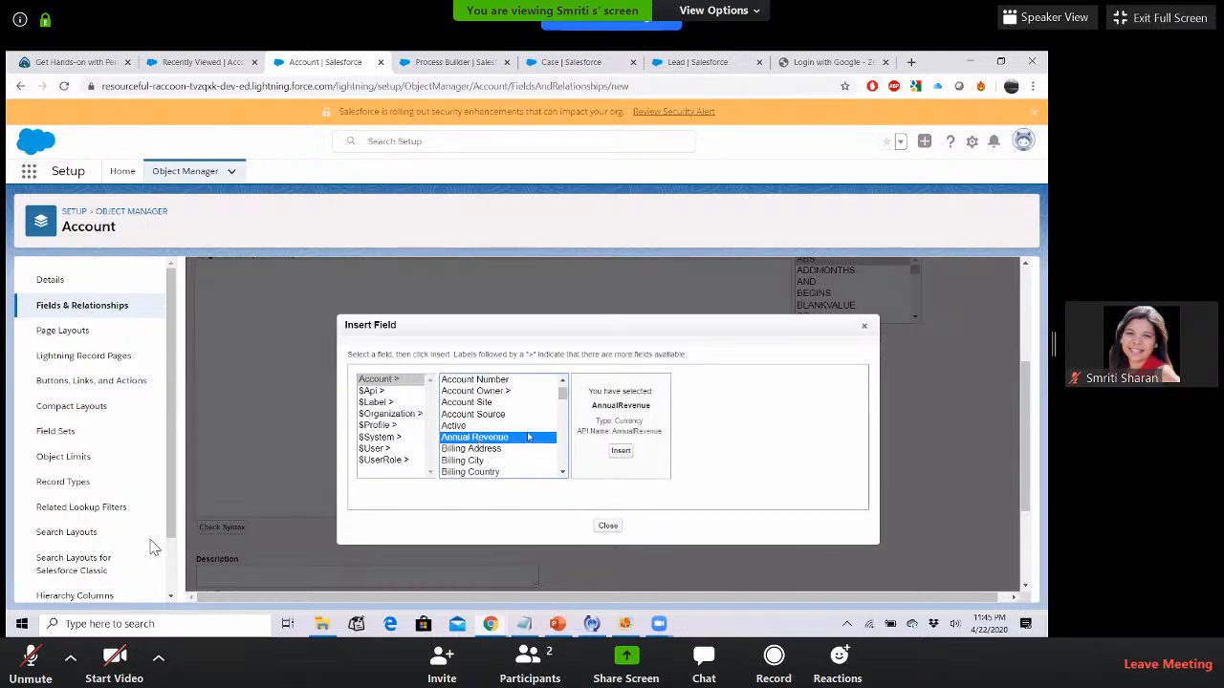
{"action": "left_click", "coordinate": [616, 451]}
{"action": "scroll", "coordinate": [448, 347], "scroll_direction": "up", "scroll_amount": 1}
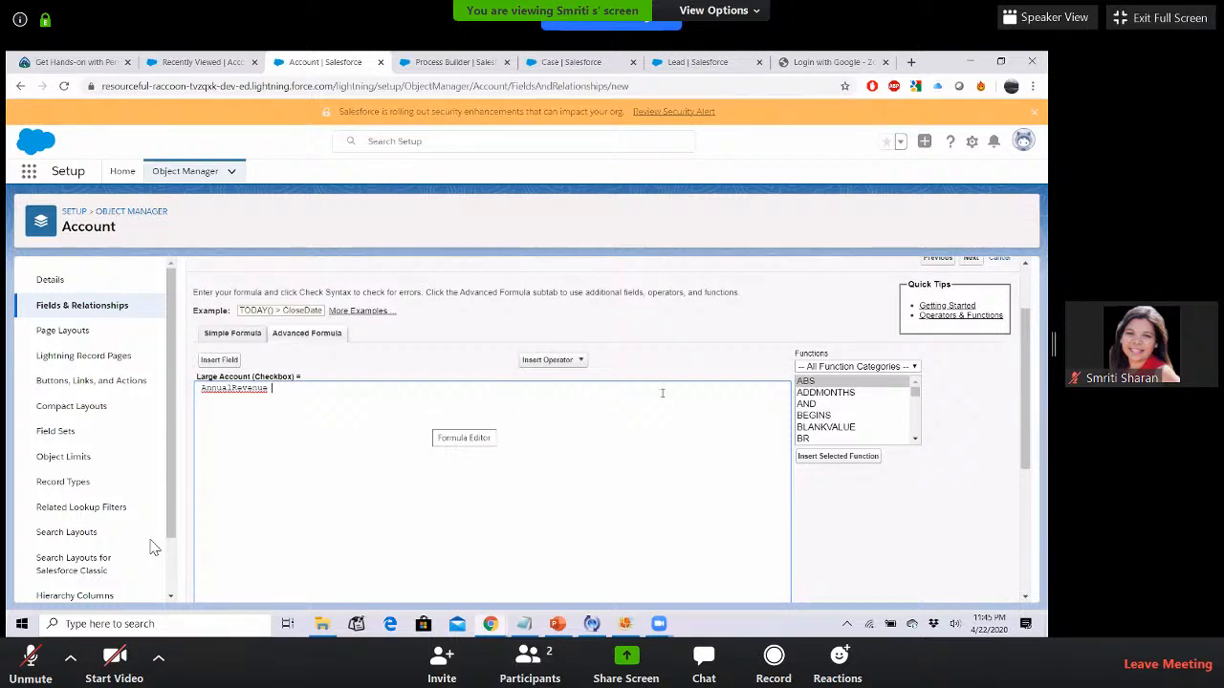
- Complete the formula so Annual Revenue is compared as greater than or equal to 600, and check its syntax
{"action": "left_click", "coordinate": [580, 360]}
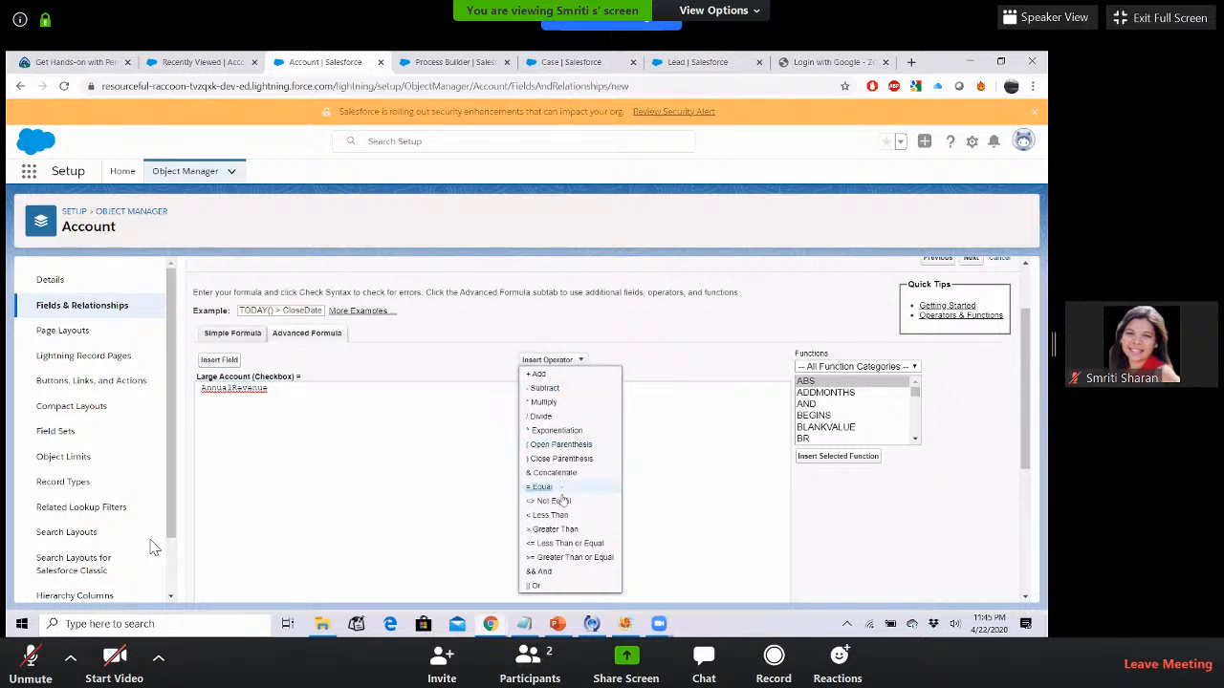
{"action": "left_click", "coordinate": [547, 559]}
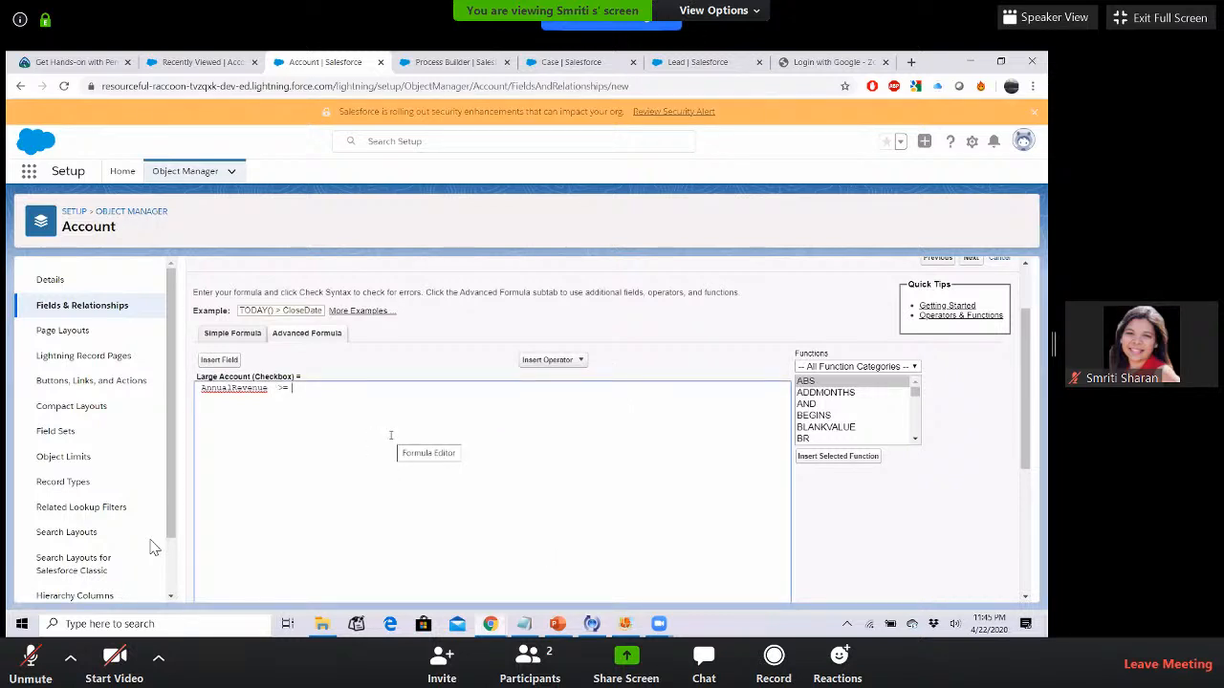
{"action": "type", "text": "600"}
{"action": "scroll", "coordinate": [390, 435], "scroll_direction": "down", "scroll_amount": 5}
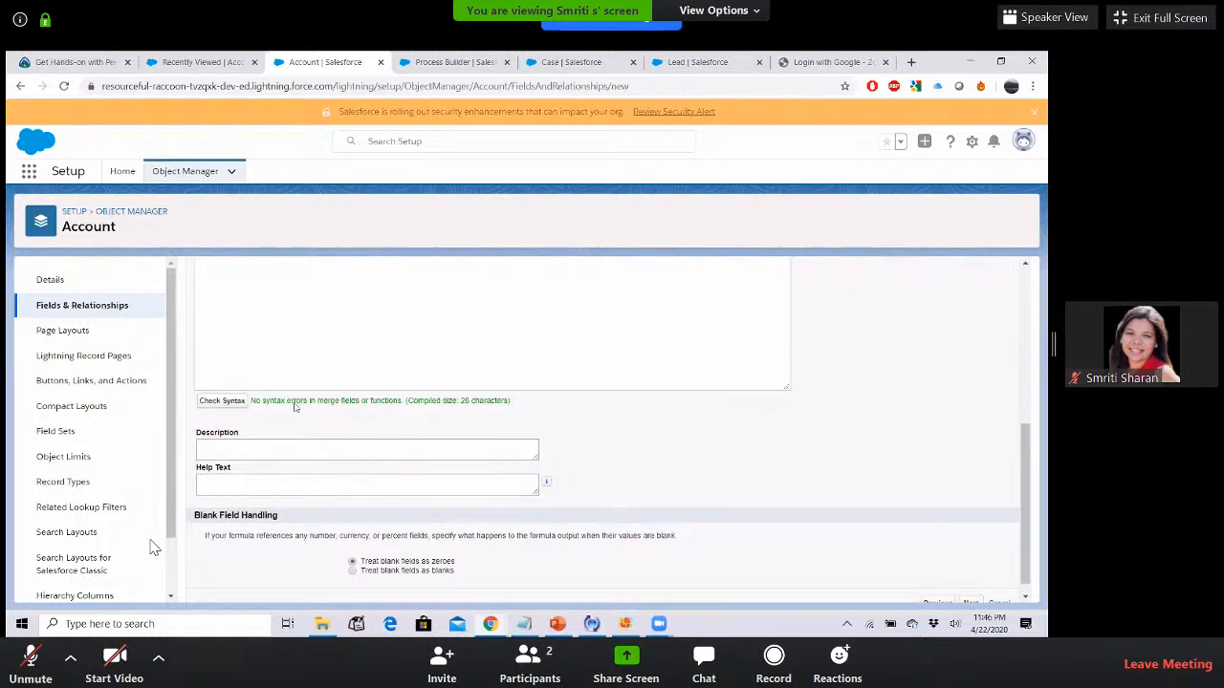
- Review the Large Account formula, its syntax check result and the blank field handling options
{"action": "scroll", "coordinate": [299, 411], "scroll_direction": "up", "scroll_amount": 5}
{"action": "left_click", "coordinate": [306, 494]}
{"action": "scroll", "coordinate": [306, 494], "scroll_direction": "down", "scroll_amount": 5}
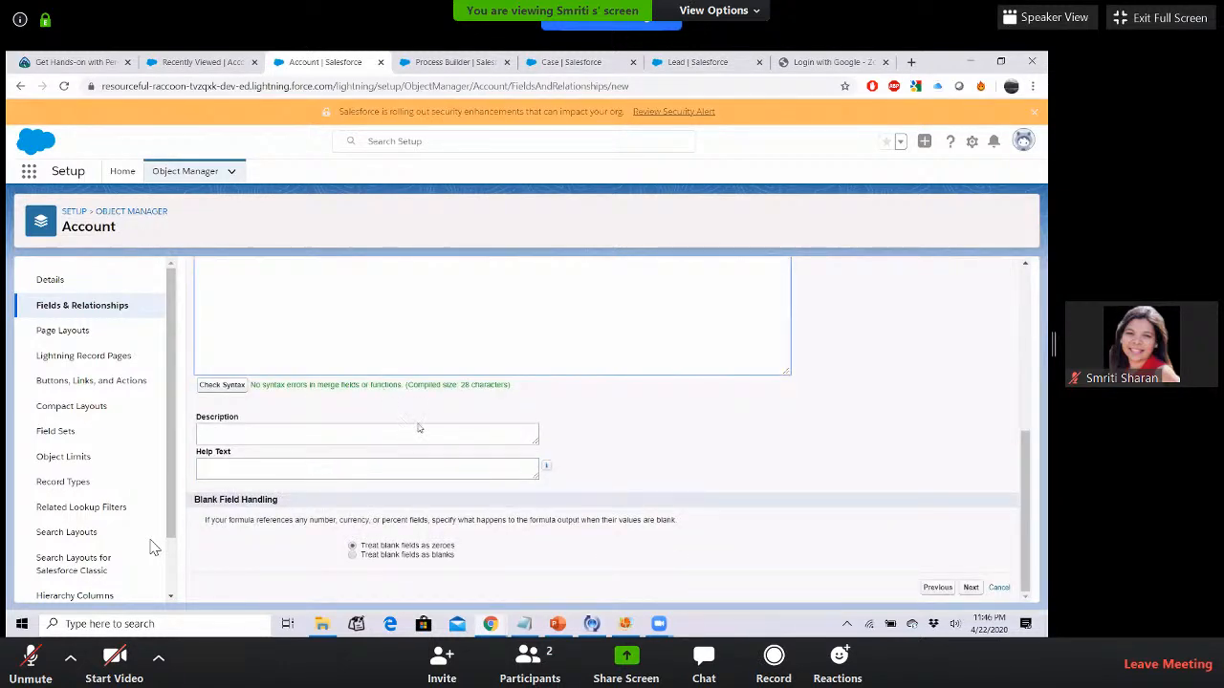
{"action": "scroll", "coordinate": [485, 433], "scroll_direction": "up", "scroll_amount": 1}
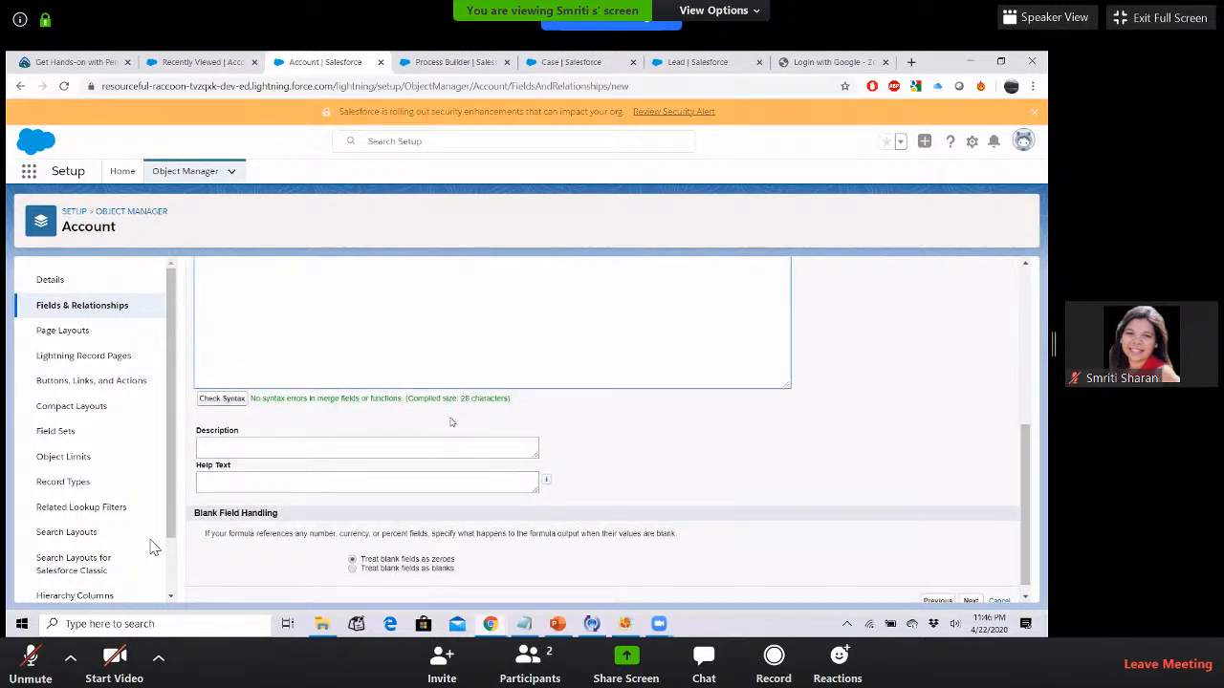
{"action": "left_click_drag", "start_coordinate": [461, 401], "coordinate": [509, 400]}
{"action": "left_click", "coordinate": [590, 418]}
{"action": "scroll", "coordinate": [589, 418], "scroll_direction": "up", "scroll_amount": 5}
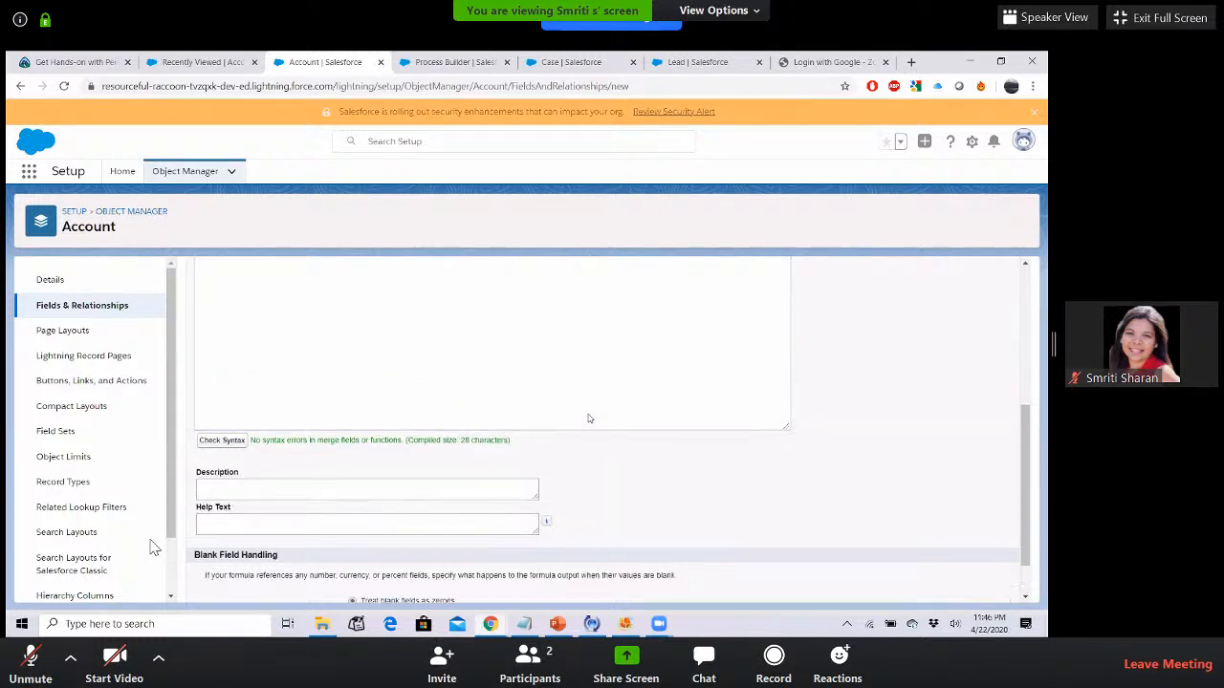
{"action": "scroll", "coordinate": [403, 382], "scroll_direction": "down", "scroll_amount": 3}
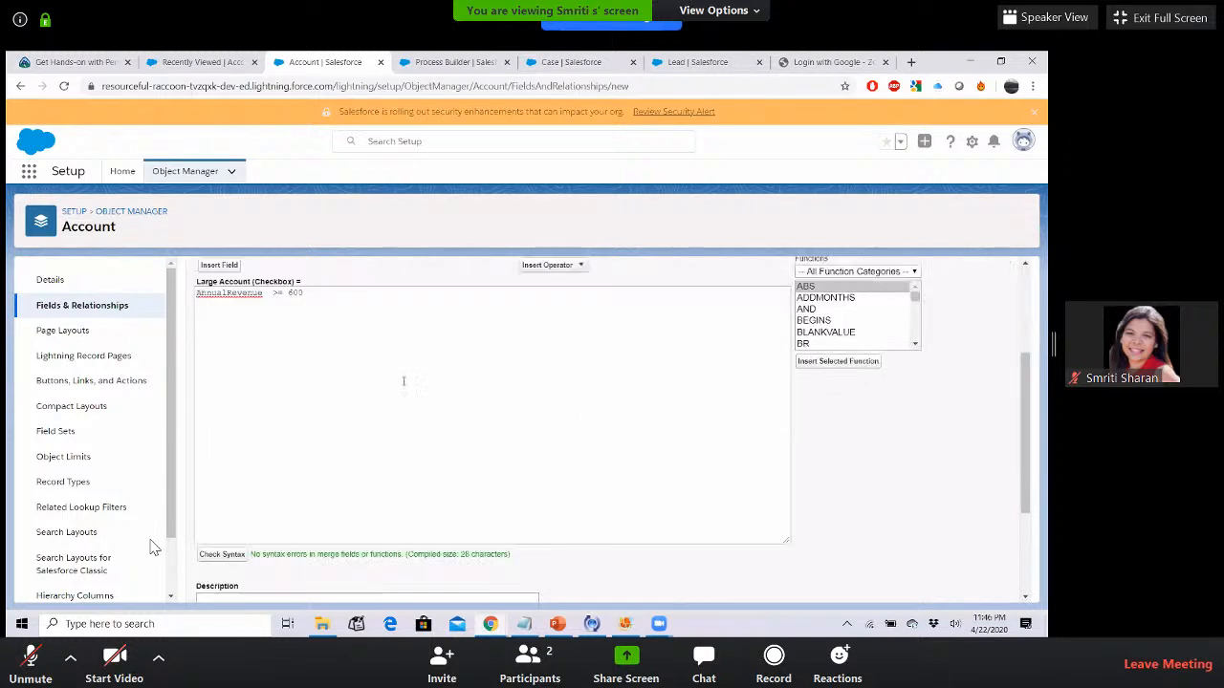
{"action": "scroll", "coordinate": [348, 373], "scroll_direction": "up", "scroll_amount": 2}
{"action": "left_click", "coordinate": [323, 352]}
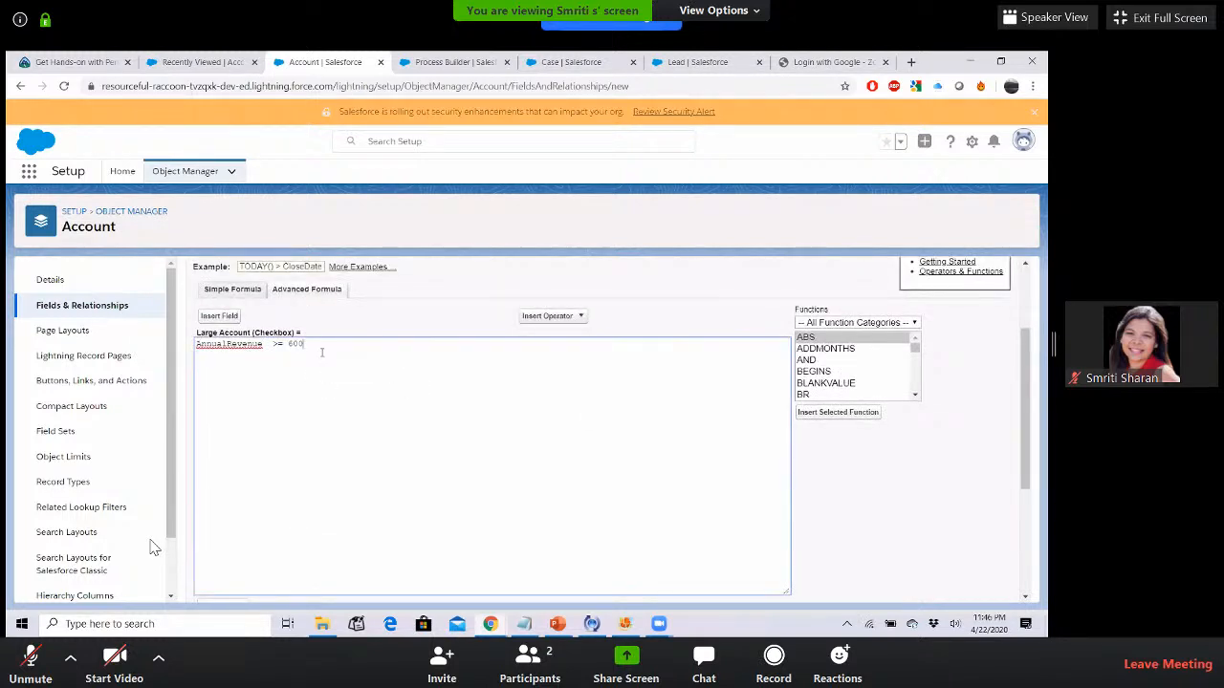
{"action": "scroll", "coordinate": [402, 366], "scroll_direction": "up", "scroll_amount": 2}
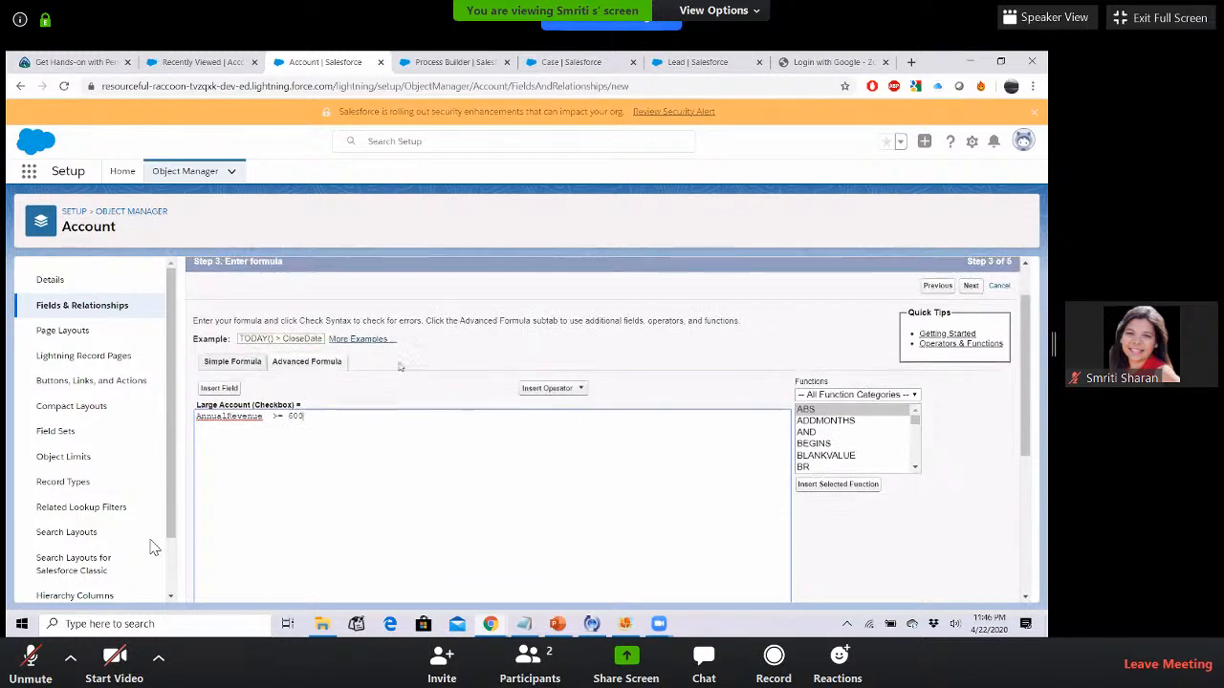
{"action": "scroll", "coordinate": [401, 366], "scroll_direction": "down", "scroll_amount": 5}
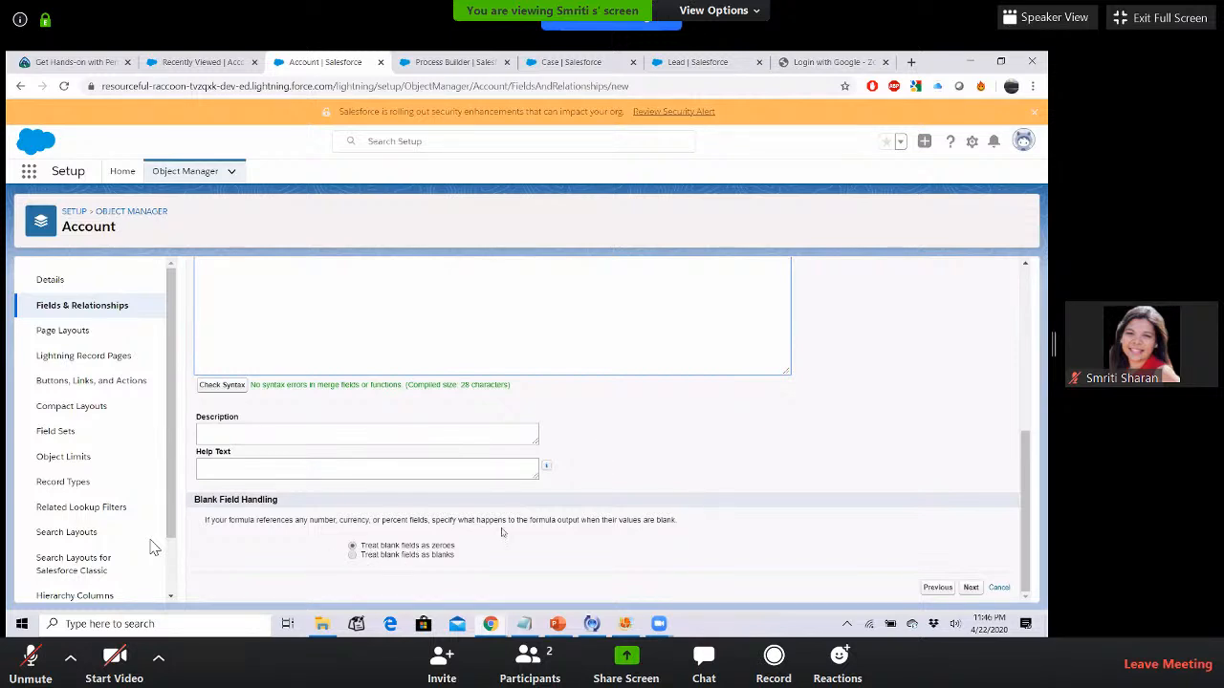
{"action": "scroll", "coordinate": [586, 516], "scroll_direction": "up", "scroll_amount": 3}
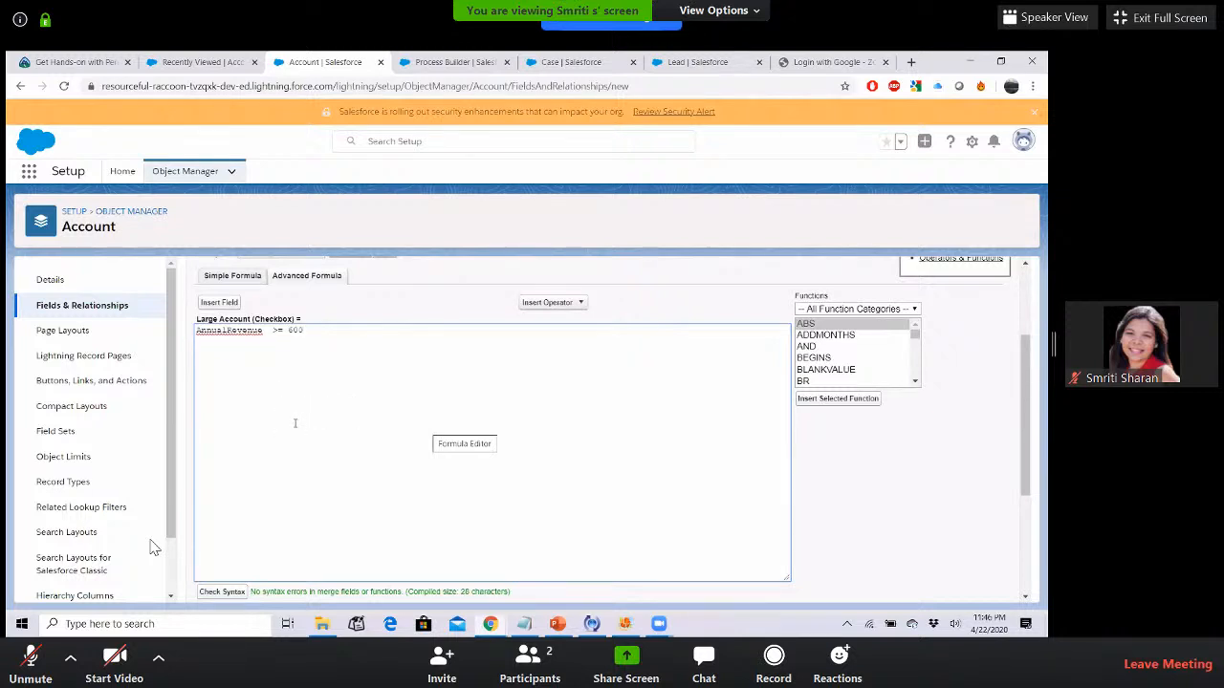
{"action": "scroll", "coordinate": [295, 424], "scroll_direction": "up", "scroll_amount": 2}
{"action": "scroll", "coordinate": [359, 423], "scroll_direction": "down", "scroll_amount": 4}
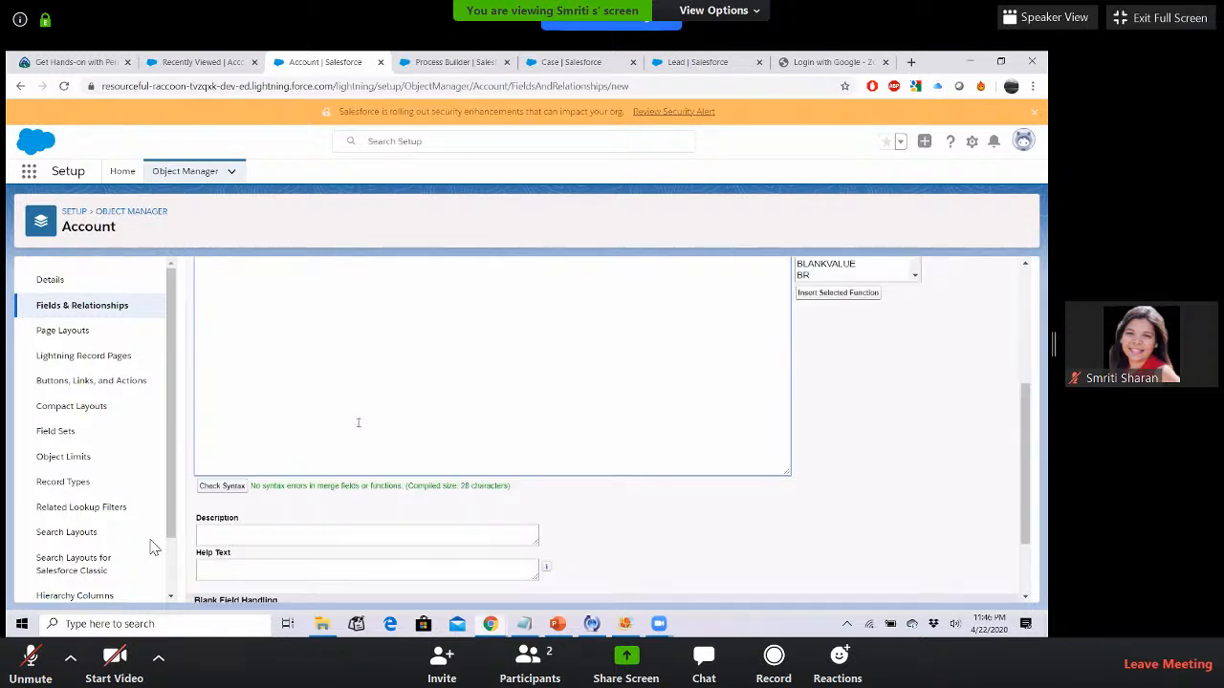
{"action": "scroll", "coordinate": [380, 459], "scroll_direction": "up", "scroll_amount": 3}
{"action": "scroll", "coordinate": [379, 459], "scroll_direction": "down", "scroll_amount": 3}
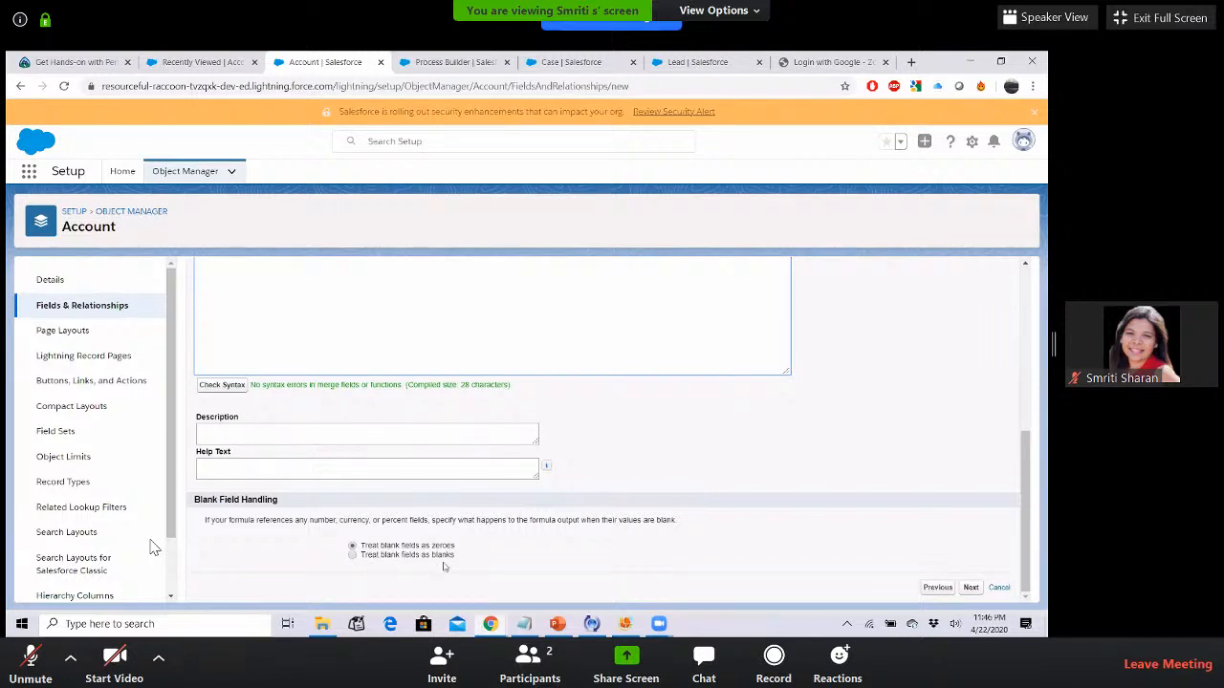
- Make the Large Account field visible to all profiles, keep it on all account page layouts, and save it
{"action": "left_click", "coordinate": [976, 587]}
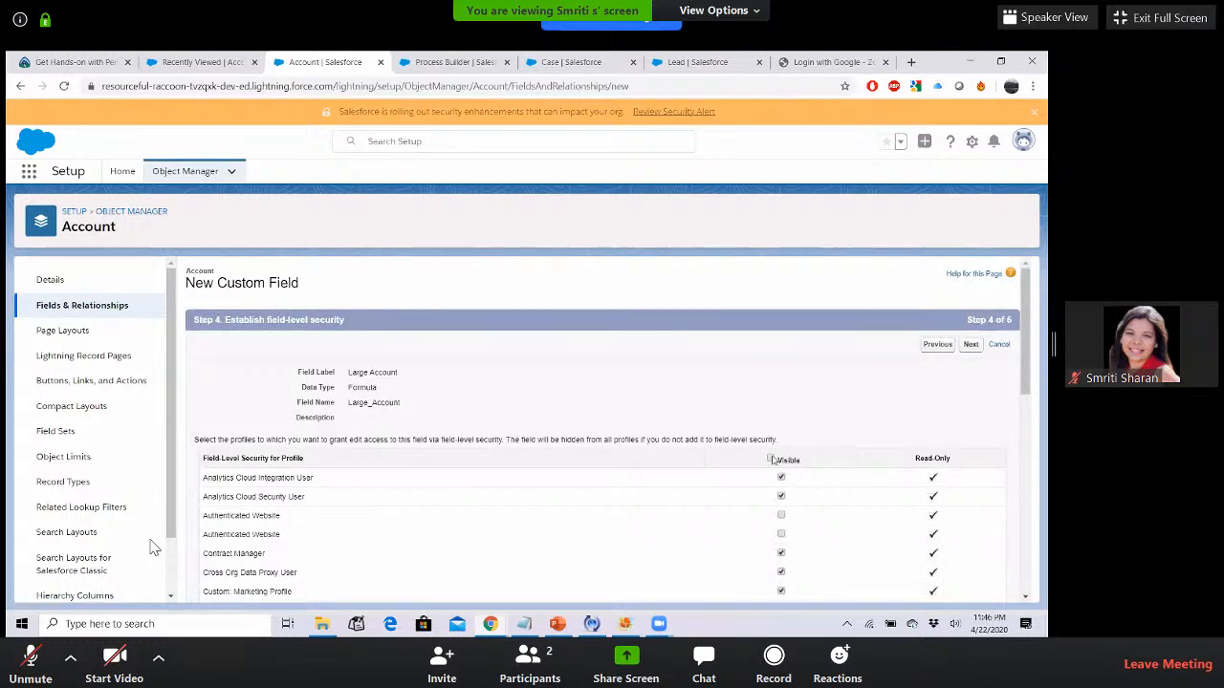
{"action": "scroll", "coordinate": [727, 404], "scroll_direction": "down", "scroll_amount": 1}
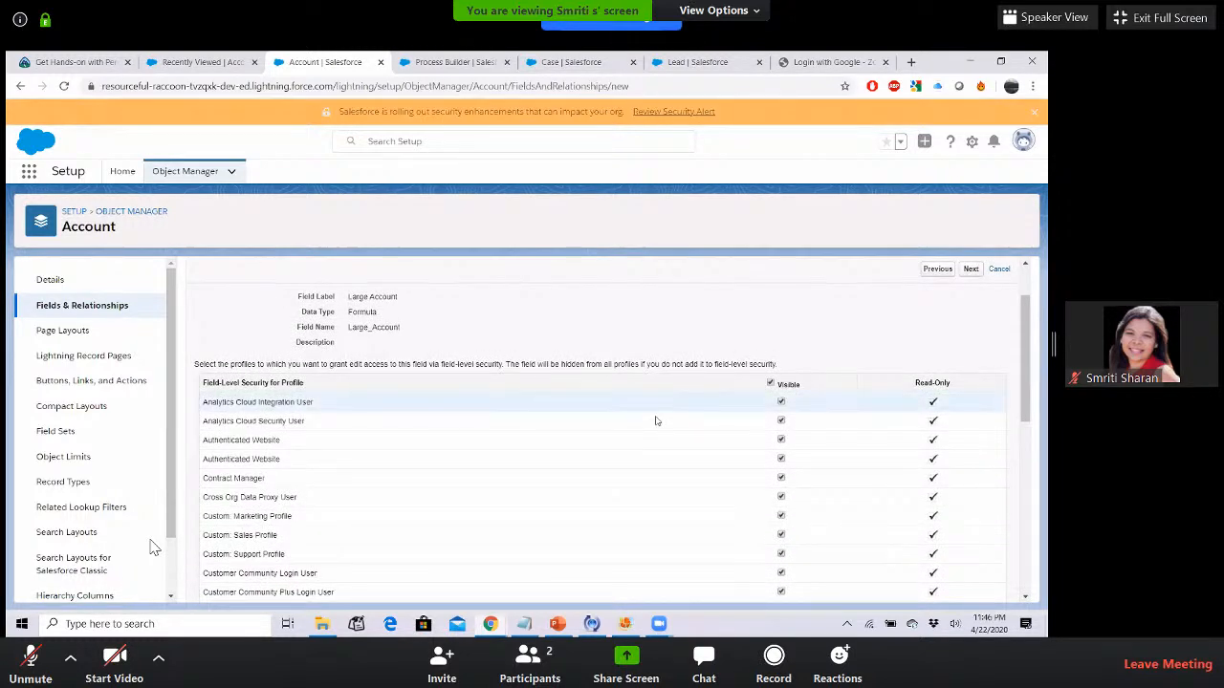
{"action": "scroll", "coordinate": [657, 421], "scroll_direction": "up", "scroll_amount": 1}
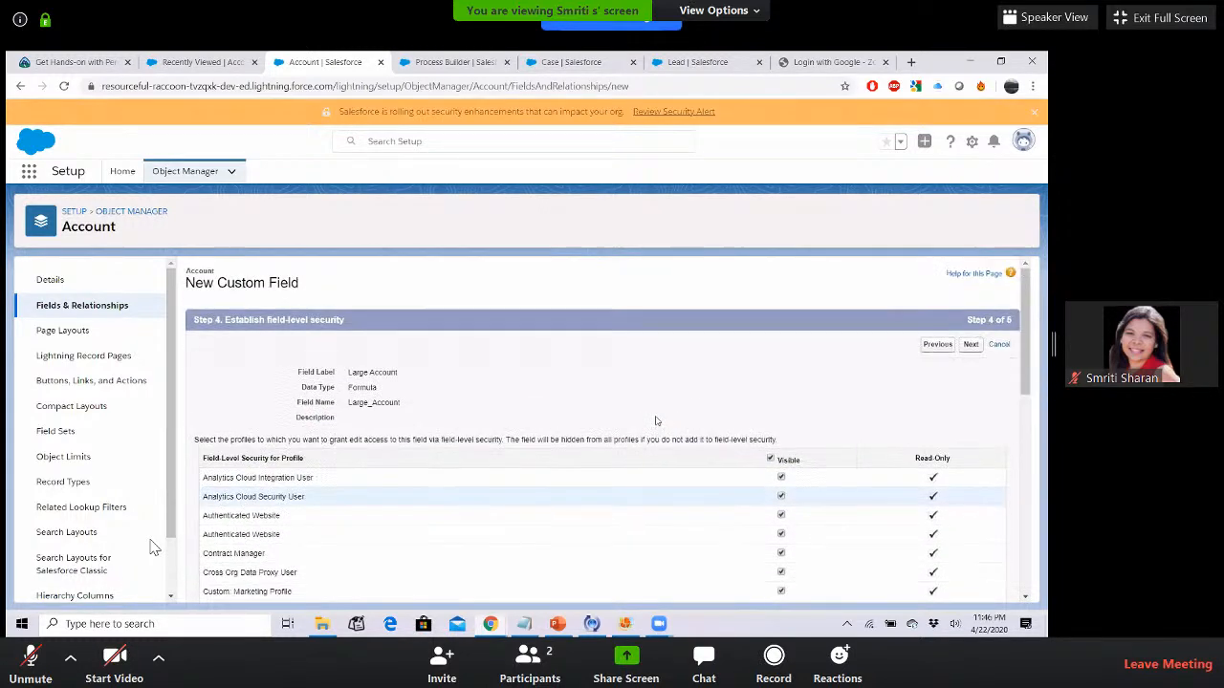
{"action": "left_click", "coordinate": [971, 346]}
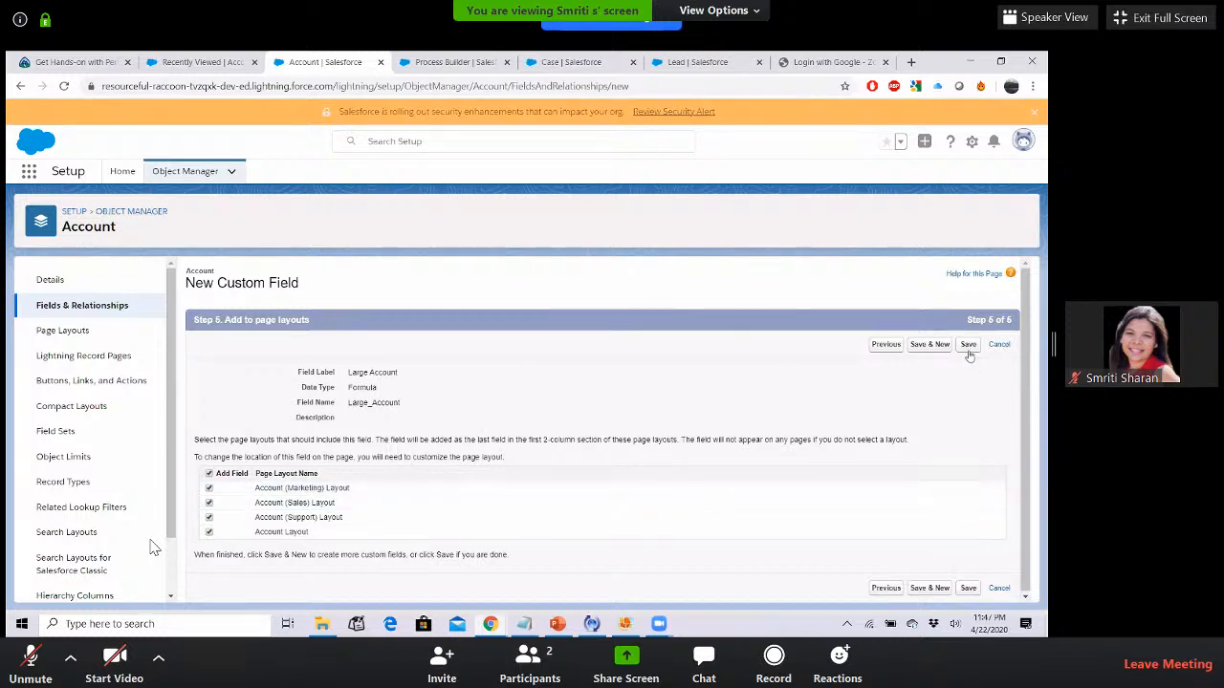
{"action": "left_click", "coordinate": [968, 346]}
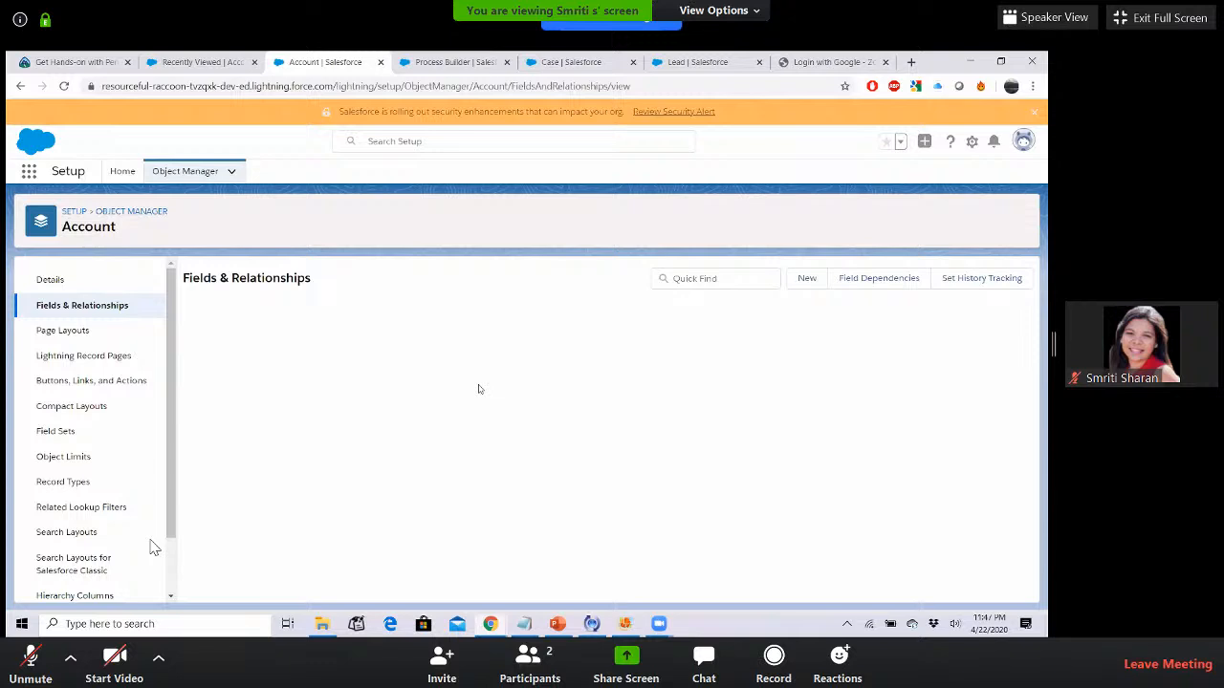
- Search the Account fields for "large" and open the Large Account definition to check its formula
{"action": "left_click", "coordinate": [709, 278]}
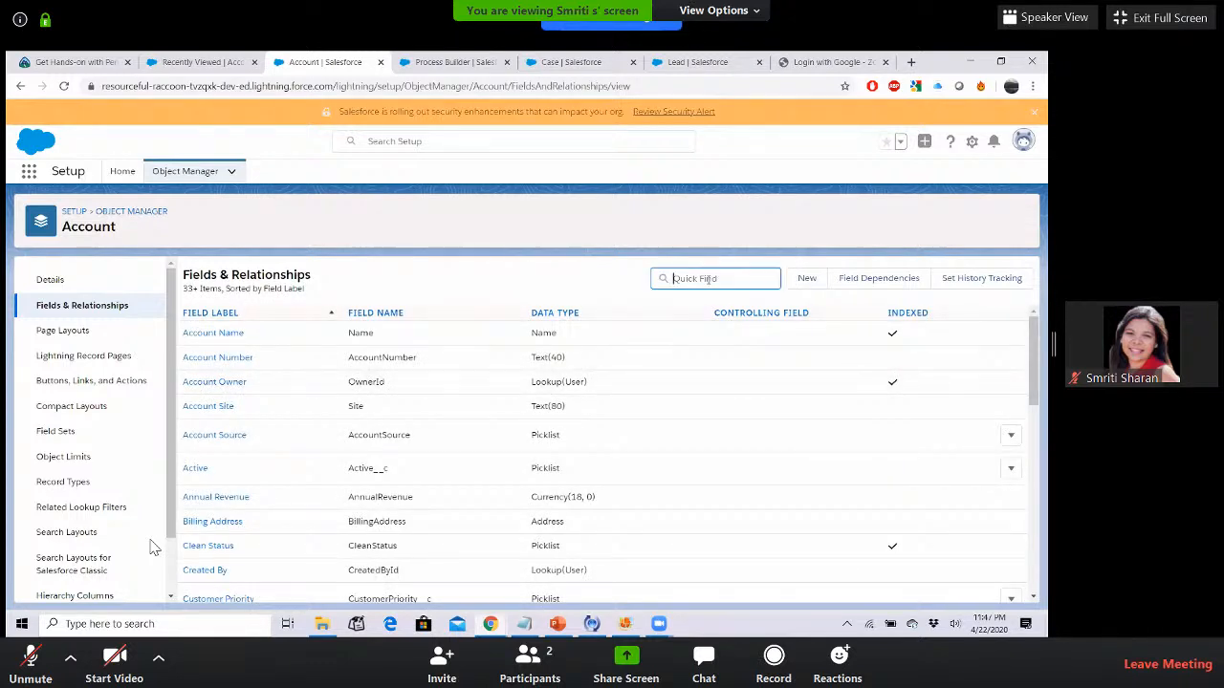
{"action": "type", "text": "large"}
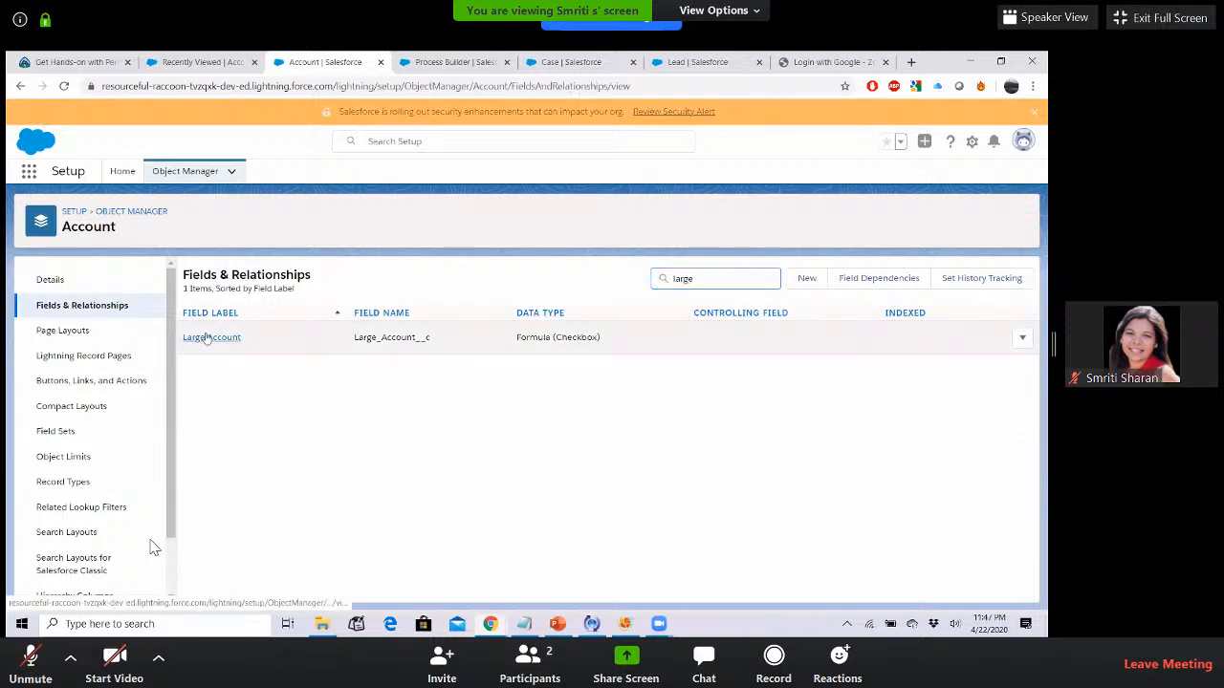
{"action": "left_click", "coordinate": [206, 337]}
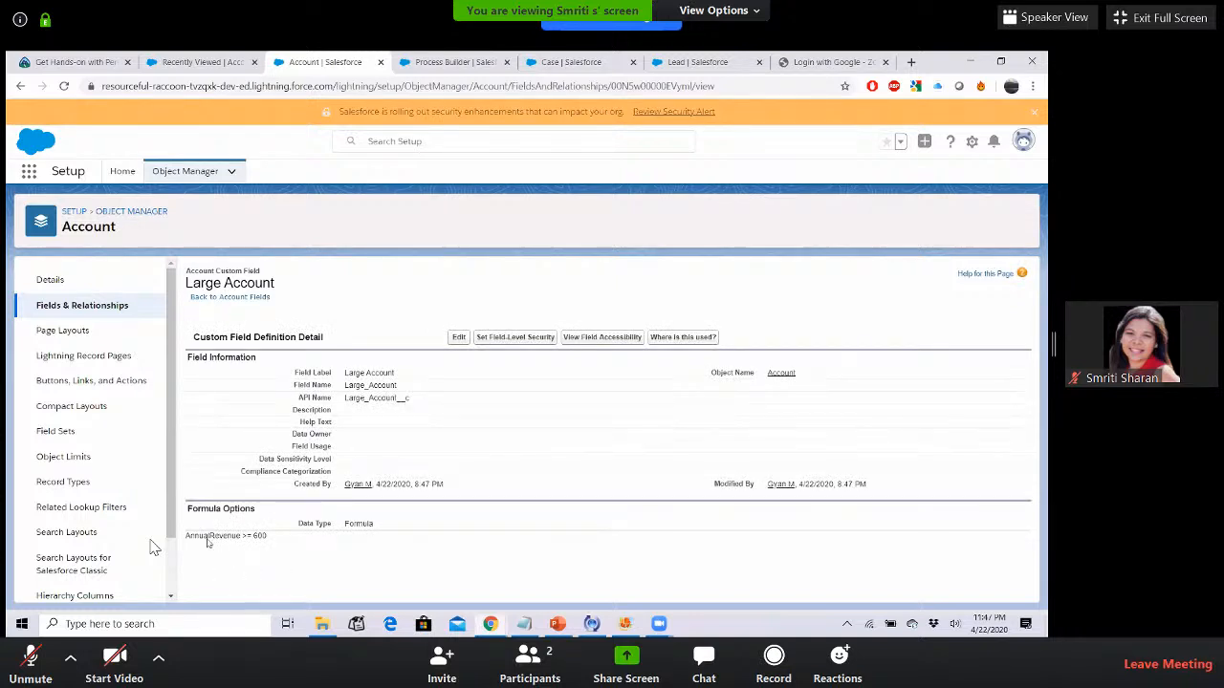
{"action": "left_click_drag", "start_coordinate": [204, 539], "coordinate": [281, 537]}
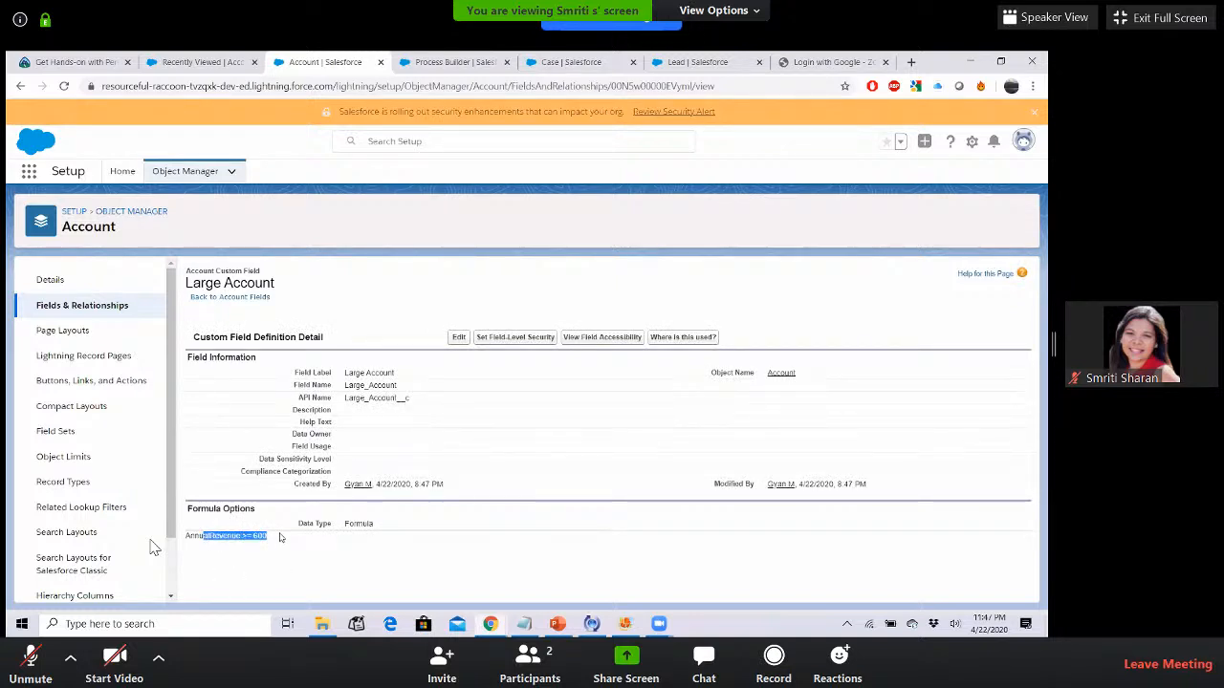
{"action": "left_click", "coordinate": [281, 537]}
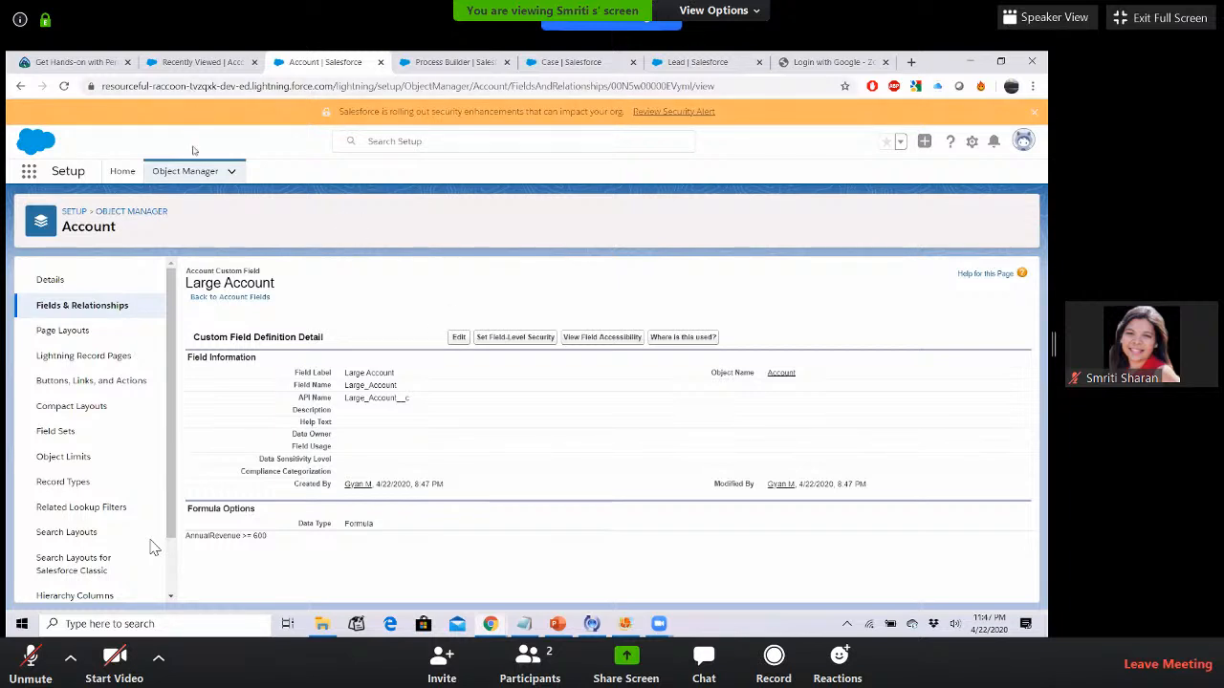
- Open the Burlington Textiles Corp of America account record and show its details
{"action": "left_click", "coordinate": [201, 63]}
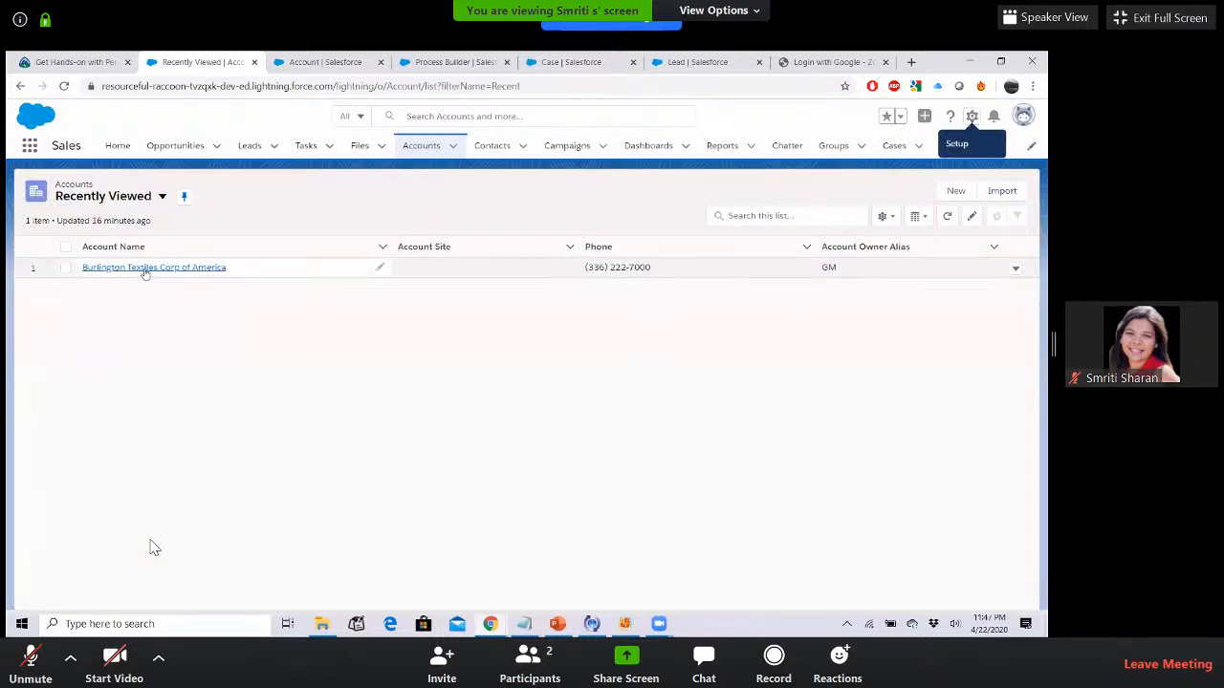
{"action": "left_click", "coordinate": [145, 270]}
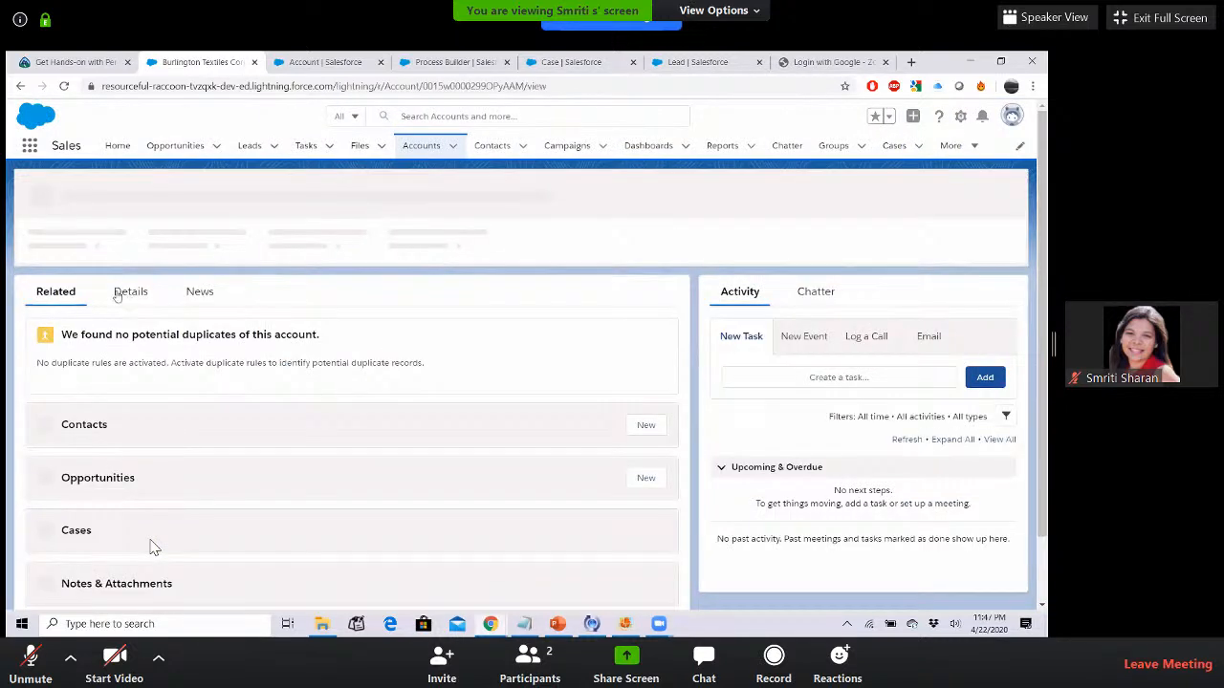
{"action": "left_click", "coordinate": [126, 293]}
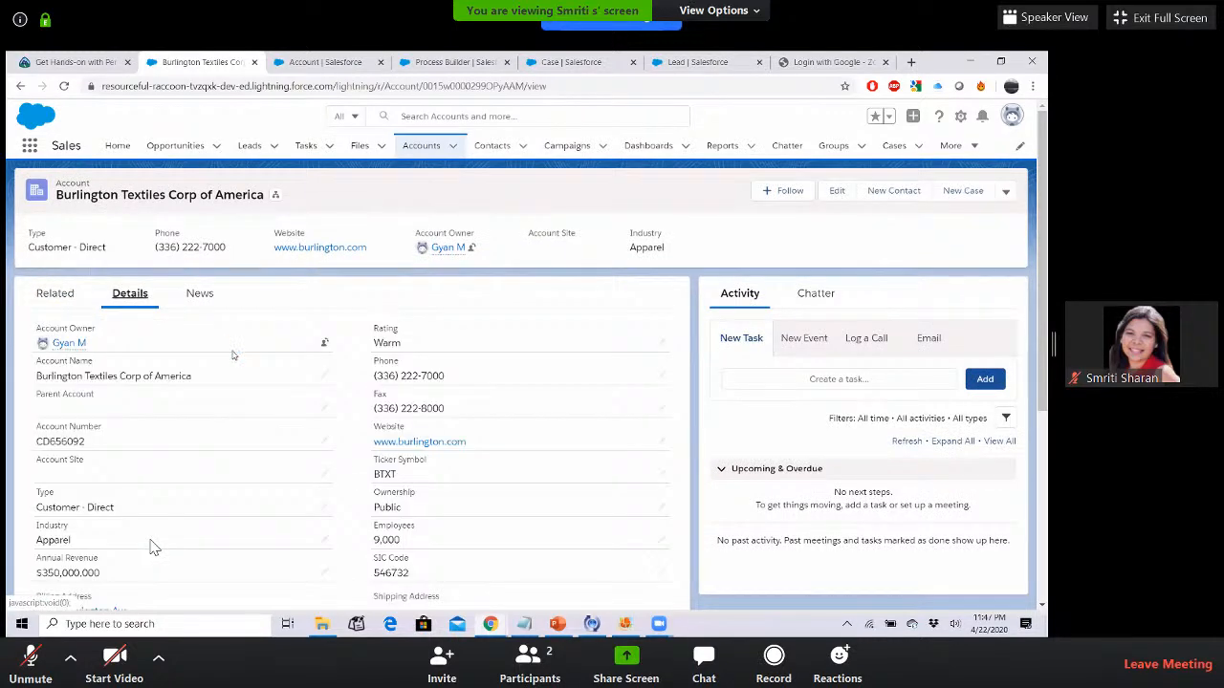
- Search the account's details page for "large" to look for the Large Account field, and clear the search text
{"action": "key", "text": "ctrl+f"}
{"action": "type", "text": "large"}
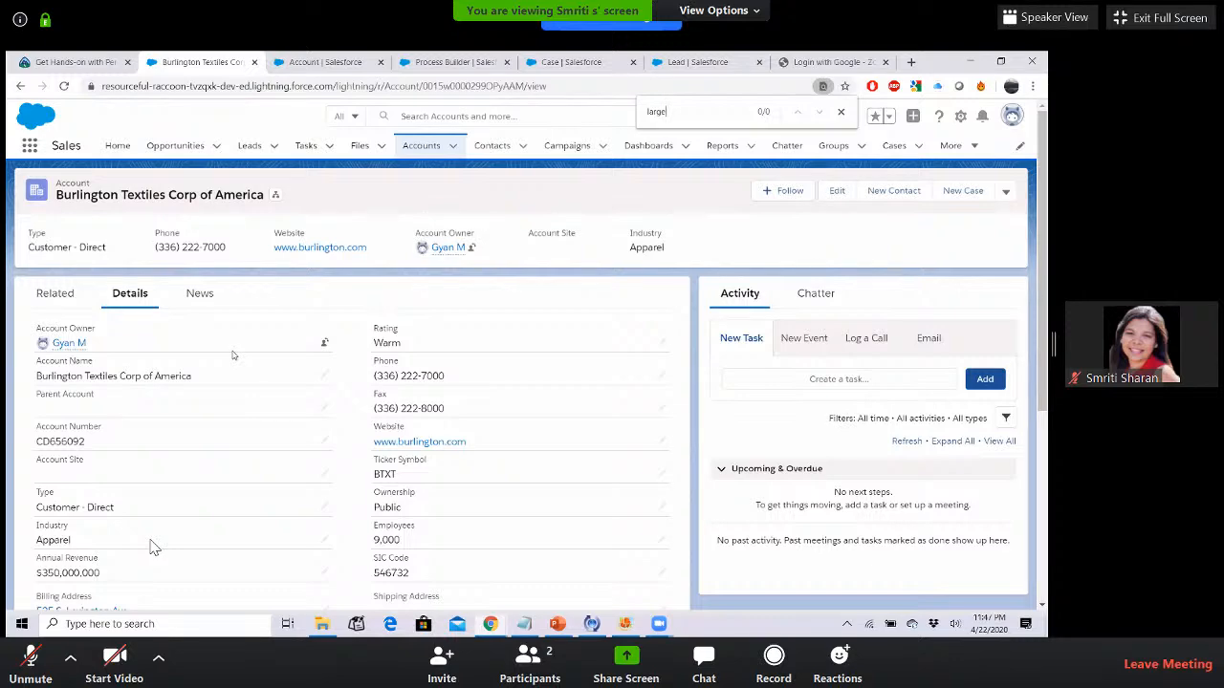
{"action": "scroll", "coordinate": [231, 355], "scroll_direction": "down", "scroll_amount": 3}
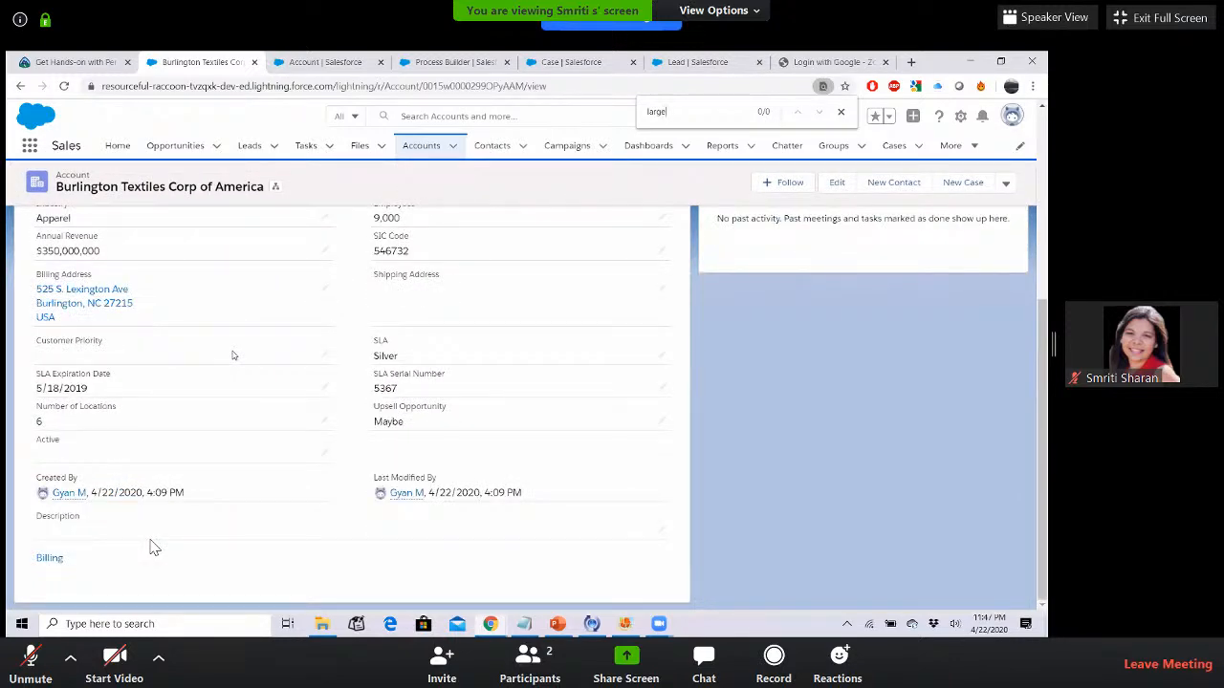
{"action": "scroll", "coordinate": [151, 547], "scroll_direction": "up", "scroll_amount": 2}
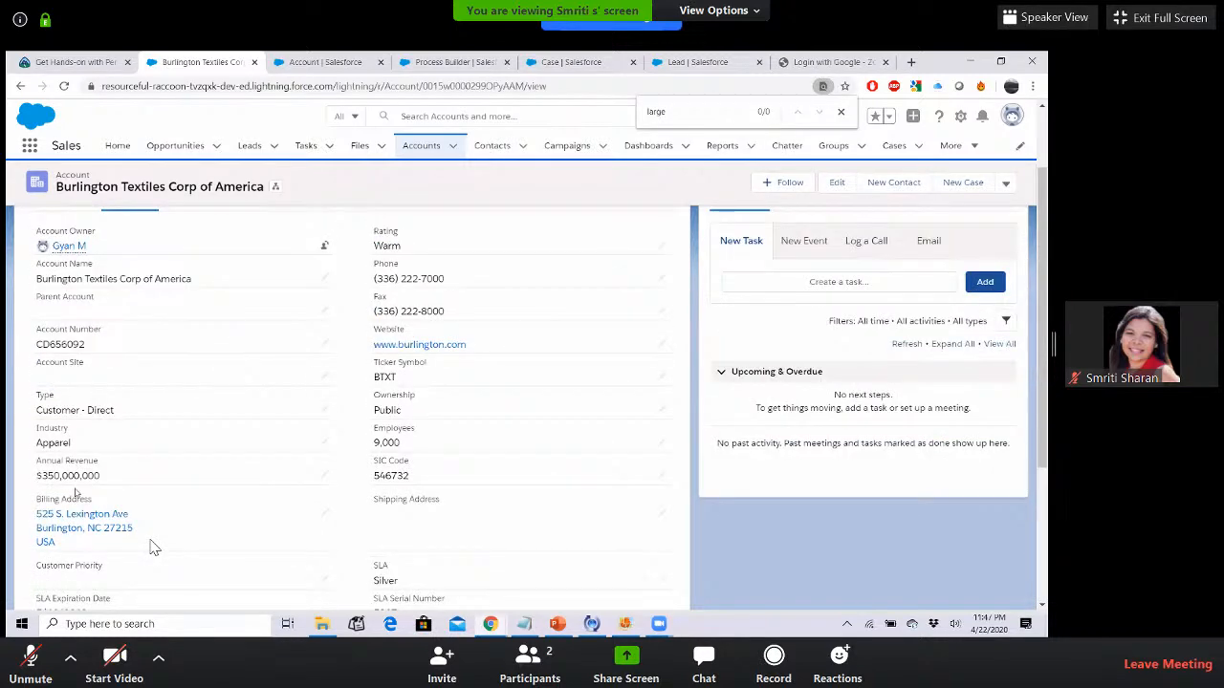
{"action": "scroll", "coordinate": [113, 474], "scroll_direction": "up", "scroll_amount": 1}
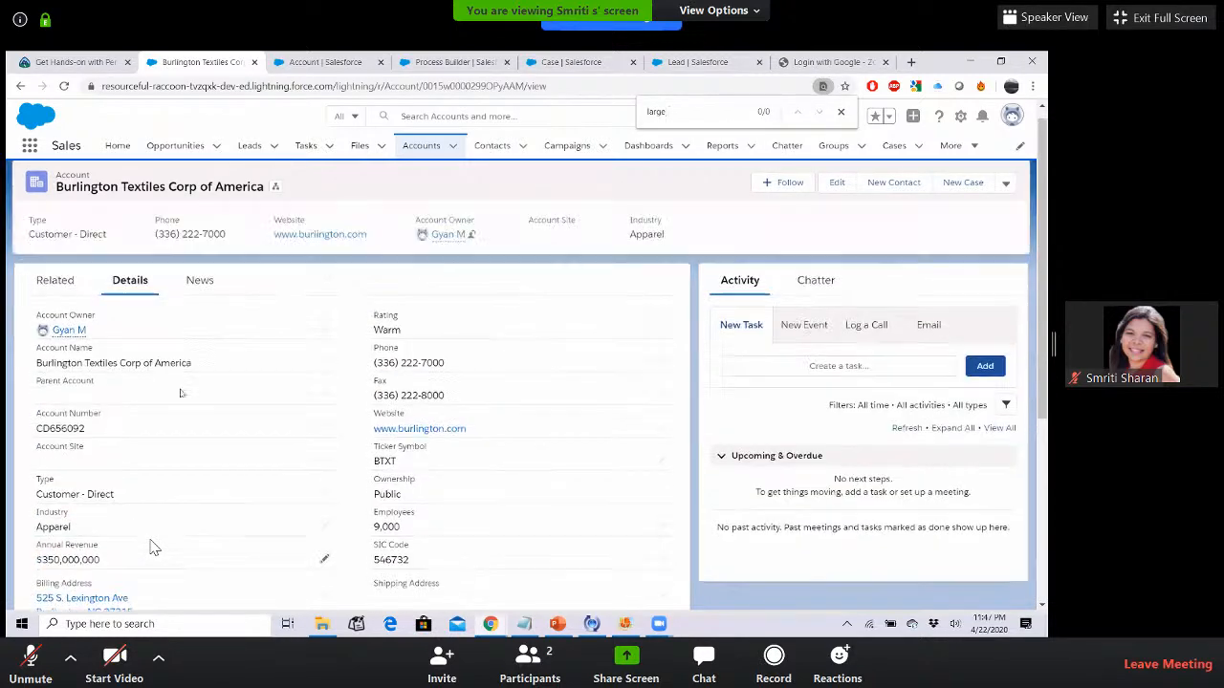
{"action": "scroll", "coordinate": [259, 396], "scroll_direction": "down", "scroll_amount": 1}
{"action": "scroll", "coordinate": [258, 396], "scroll_direction": "down", "scroll_amount": 3}
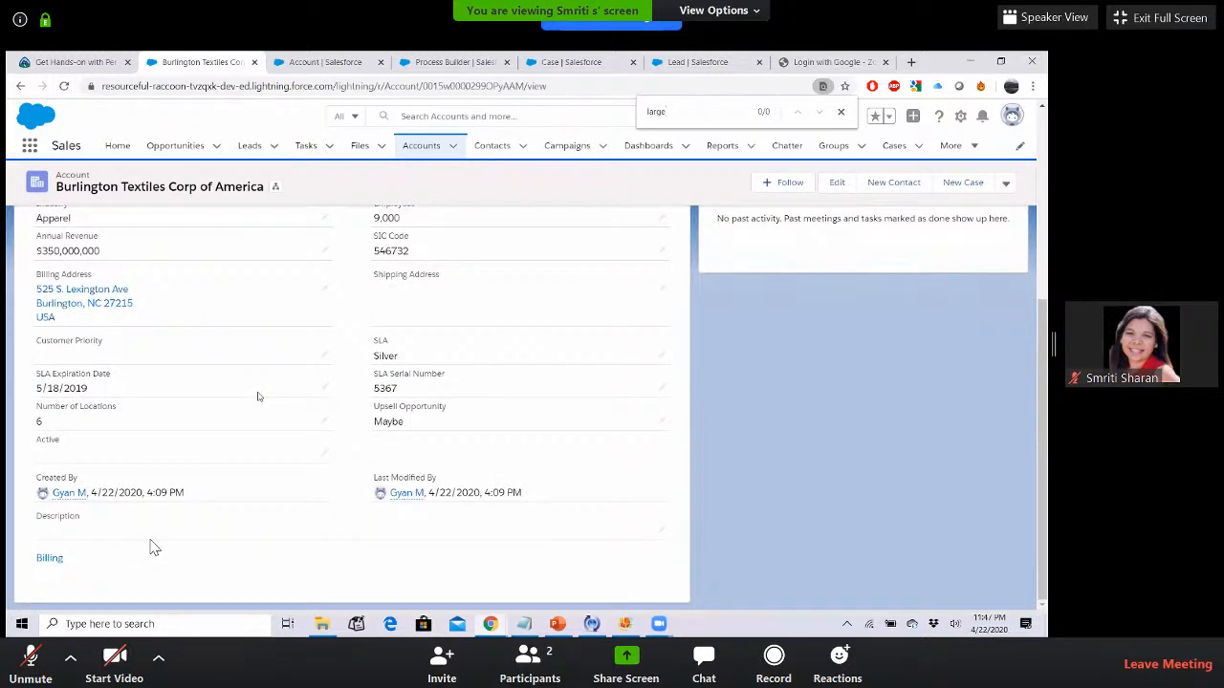
{"action": "scroll", "coordinate": [151, 544], "scroll_direction": "up", "scroll_amount": 4}
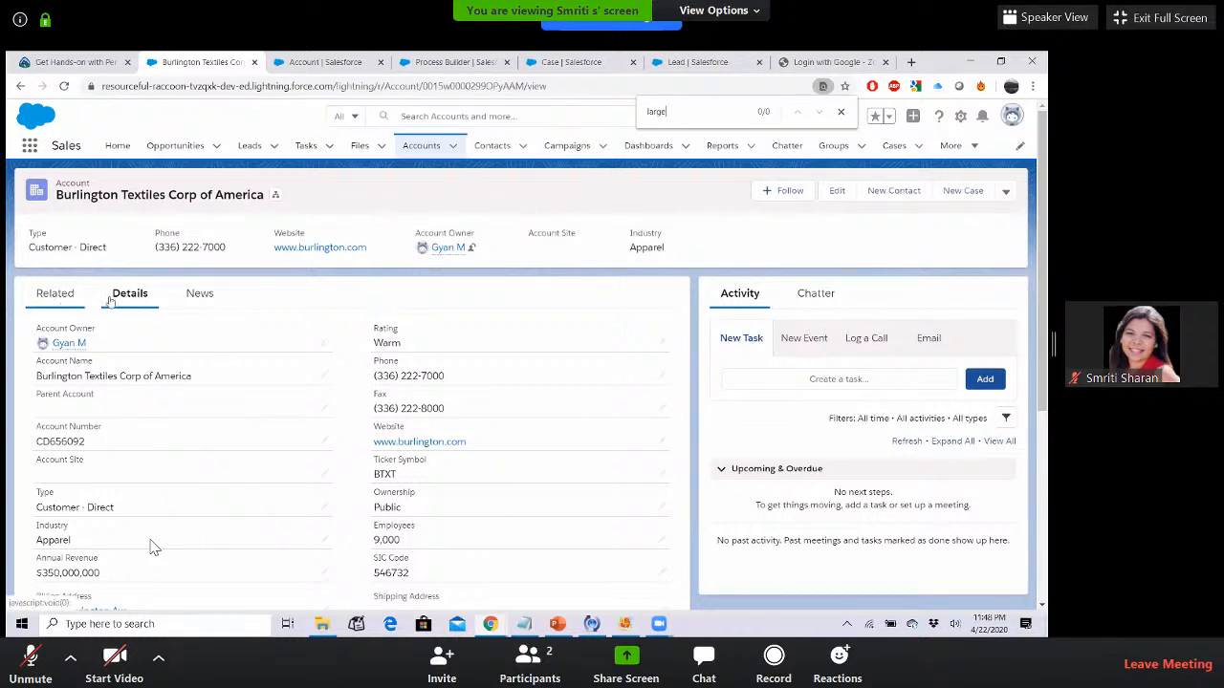
{"action": "scroll", "coordinate": [171, 364], "scroll_direction": "down", "scroll_amount": 1}
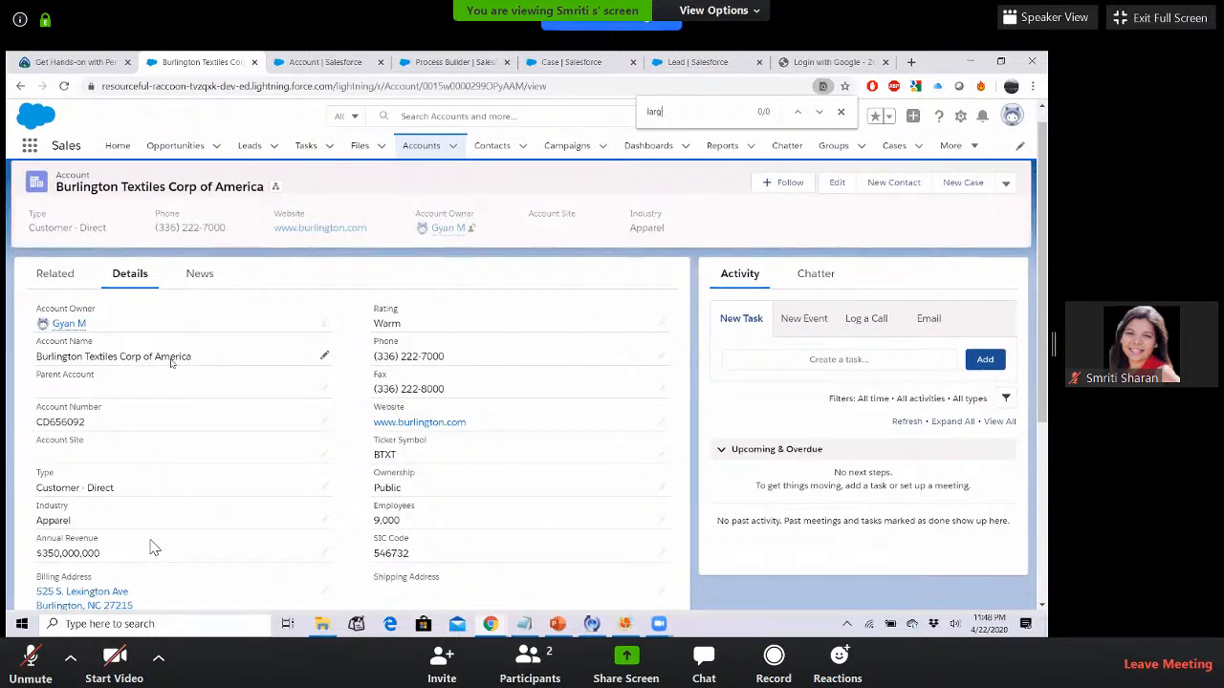
{"action": "key", "text": "BackSpace"}
{"action": "key", "text": "BackSpace"}
{"action": "key", "text": "BackSpace"}
{"action": "key", "text": "BackSpace"}
{"action": "type", "text": "large"}
{"action": "key", "text": "BackSpace"}
{"action": "key", "text": "BackSpace"}
{"action": "key", "text": "BackSpace"}
{"action": "key", "text": "BackSpace"}
{"action": "key", "text": "BackSpace"}
- Open Setup in a new browser tab and go to the Object Manager's list of objects
{"action": "left_click", "coordinate": [960, 115]}
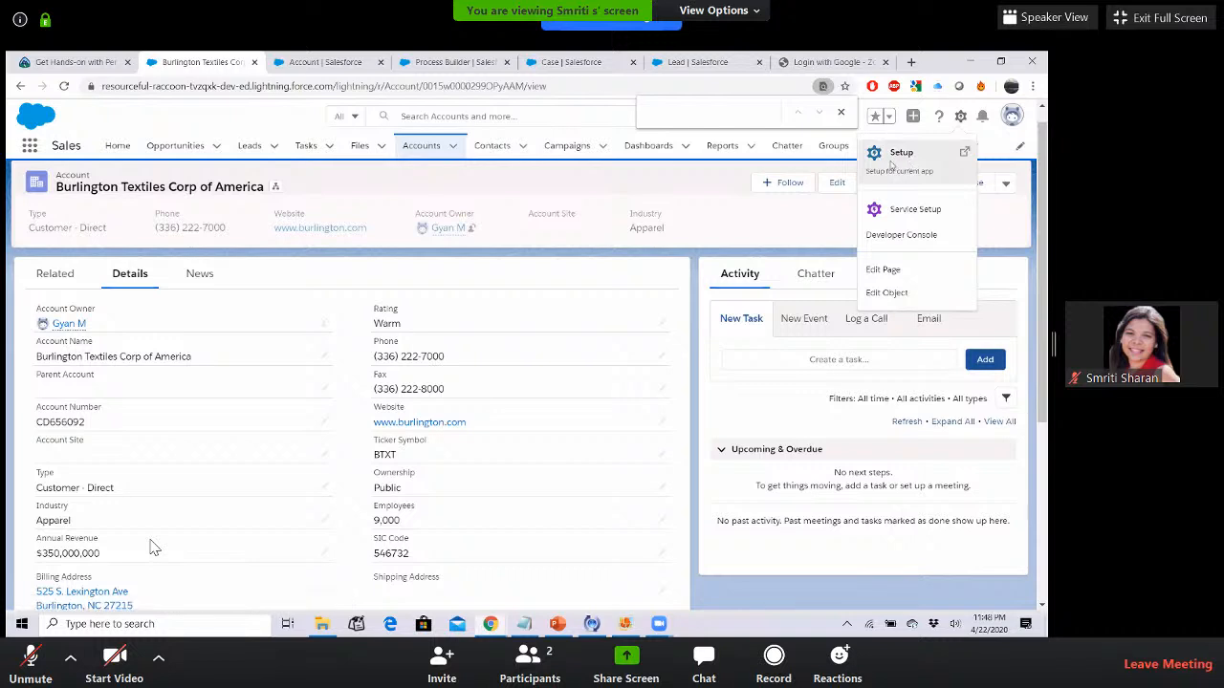
{"action": "left_click", "coordinate": [914, 156]}
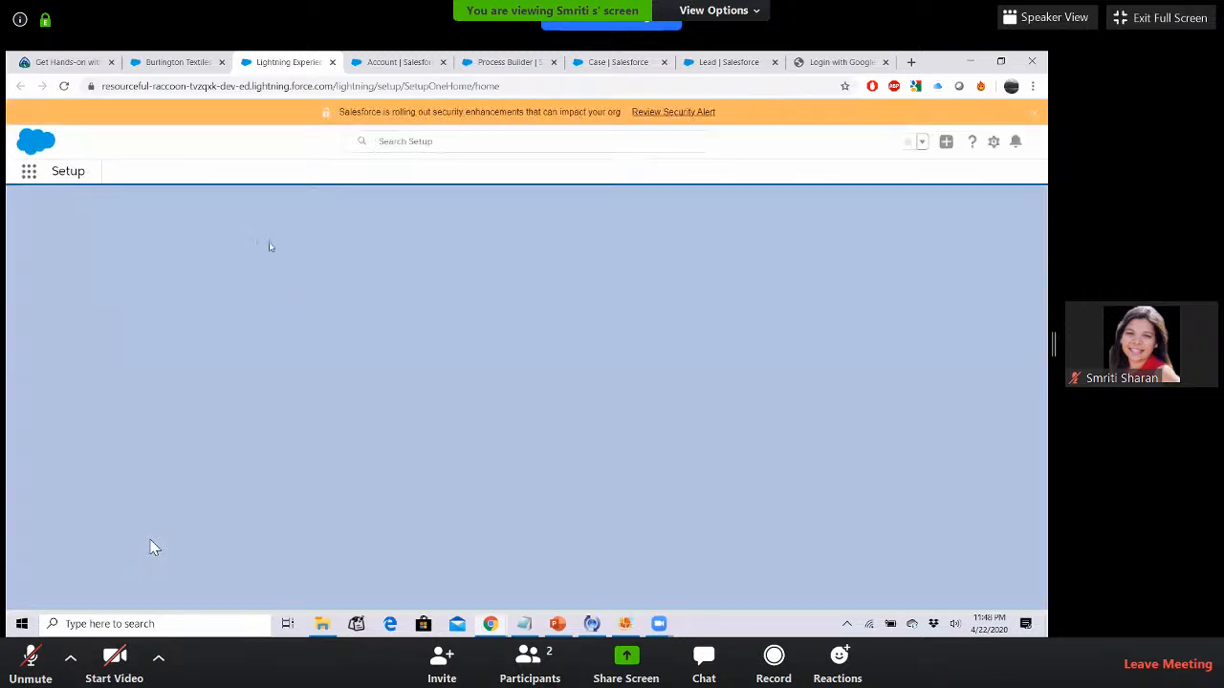
{"action": "left_click", "coordinate": [182, 62]}
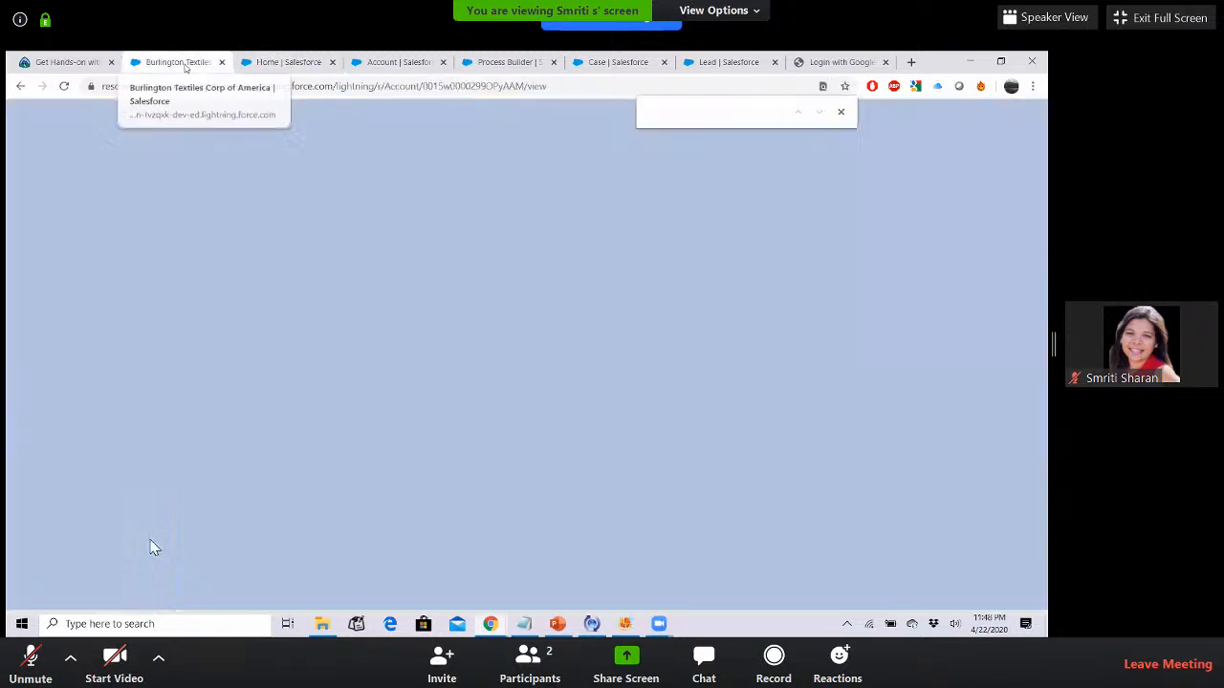
{"action": "left_click", "coordinate": [283, 63]}
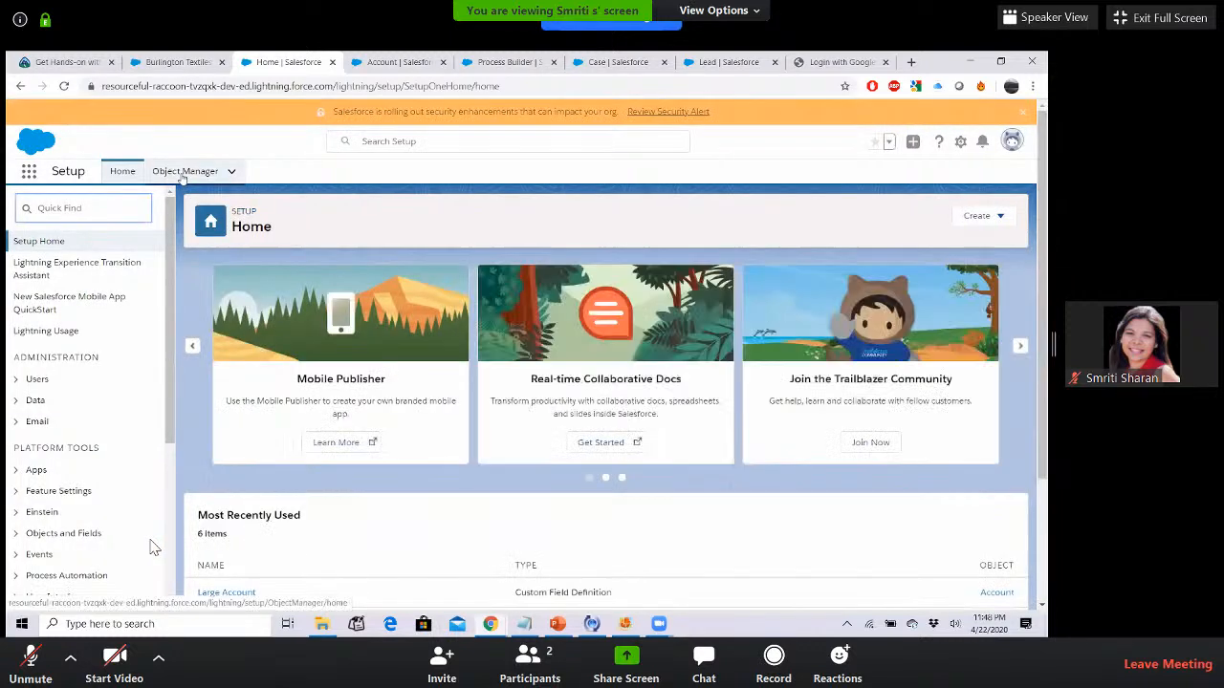
{"action": "left_click", "coordinate": [185, 172]}
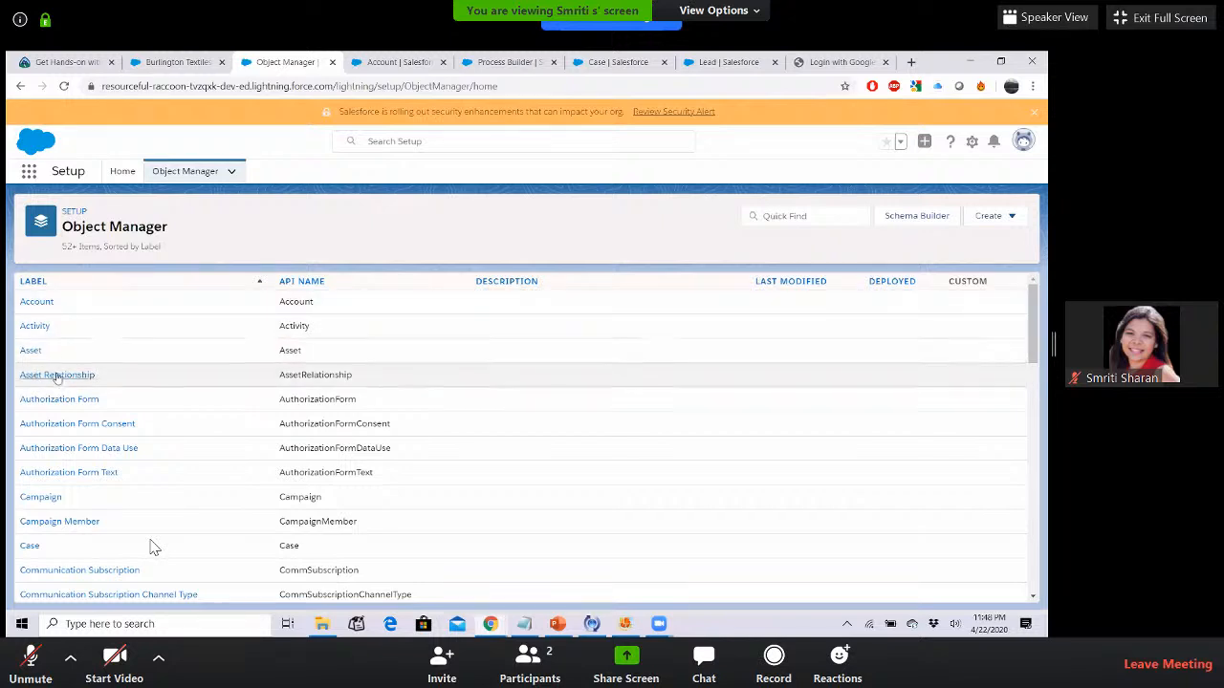
- Find the Annual Revenue field among the Account object's fields and start a new validation rule for it
{"action": "left_click", "coordinate": [34, 302]}
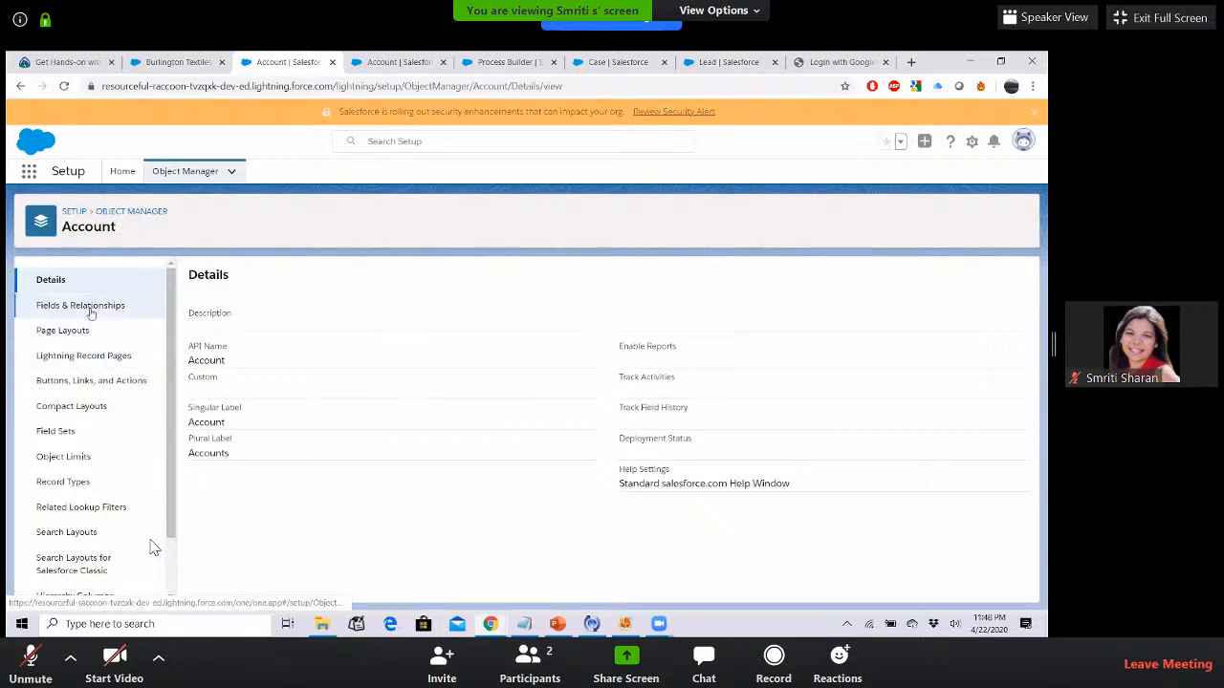
{"action": "left_click", "coordinate": [91, 315]}
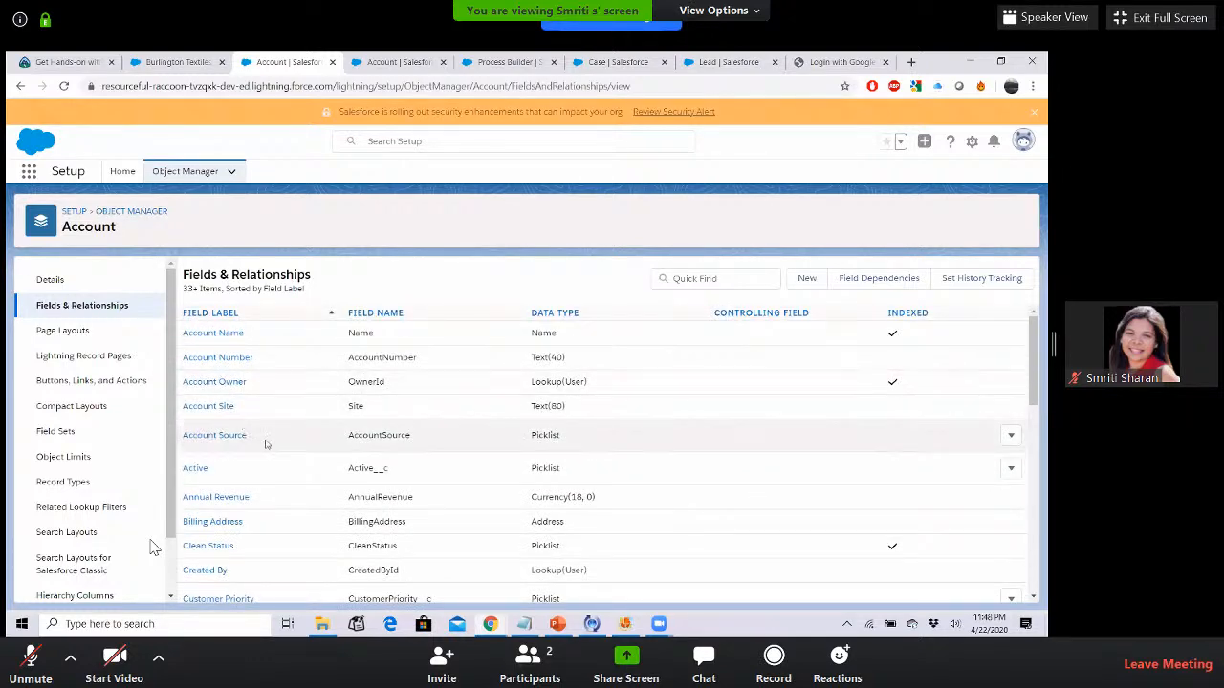
{"action": "scroll", "coordinate": [266, 444], "scroll_direction": "down", "scroll_amount": 1}
{"action": "key", "text": "ctrl+f"}
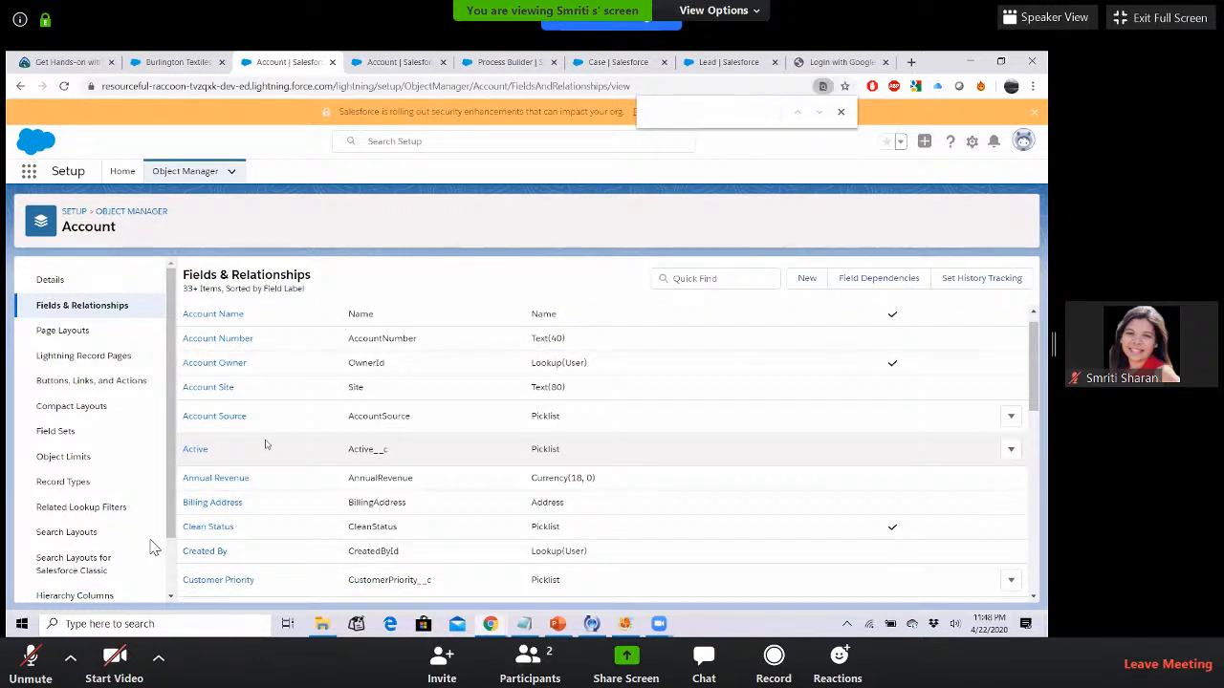
{"action": "type", "text": "anna"}
{"action": "scroll", "coordinate": [397, 429], "scroll_direction": "up", "scroll_amount": 1}
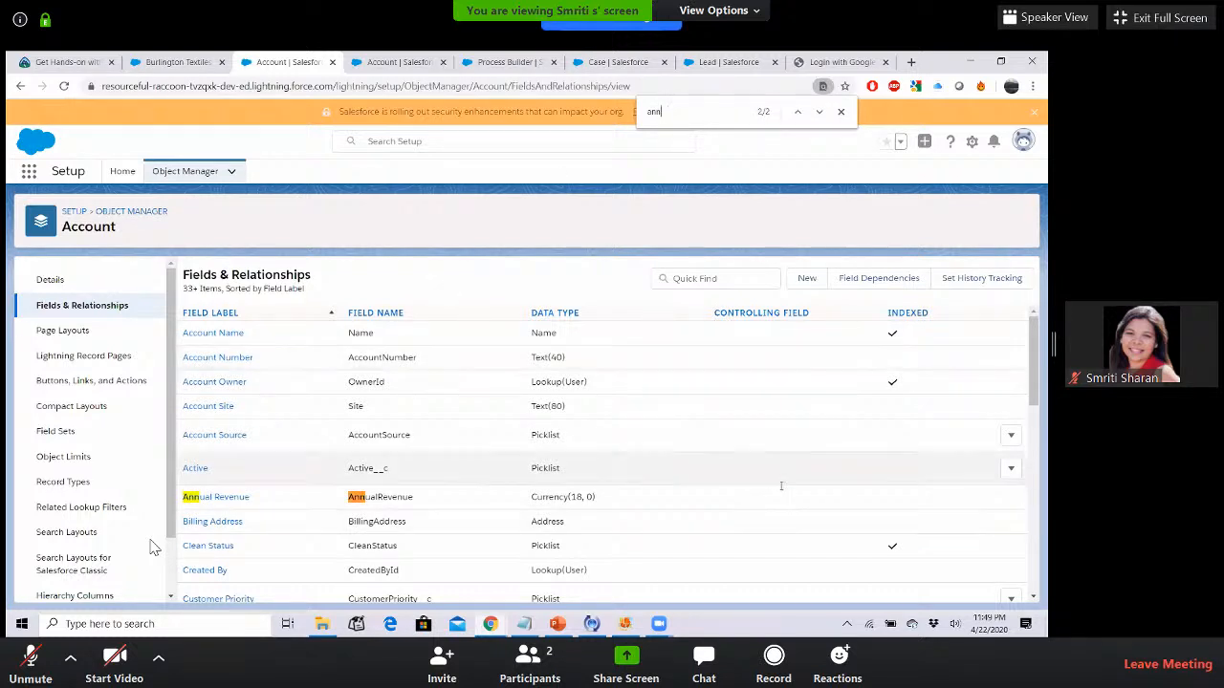
{"action": "left_click", "coordinate": [226, 497]}
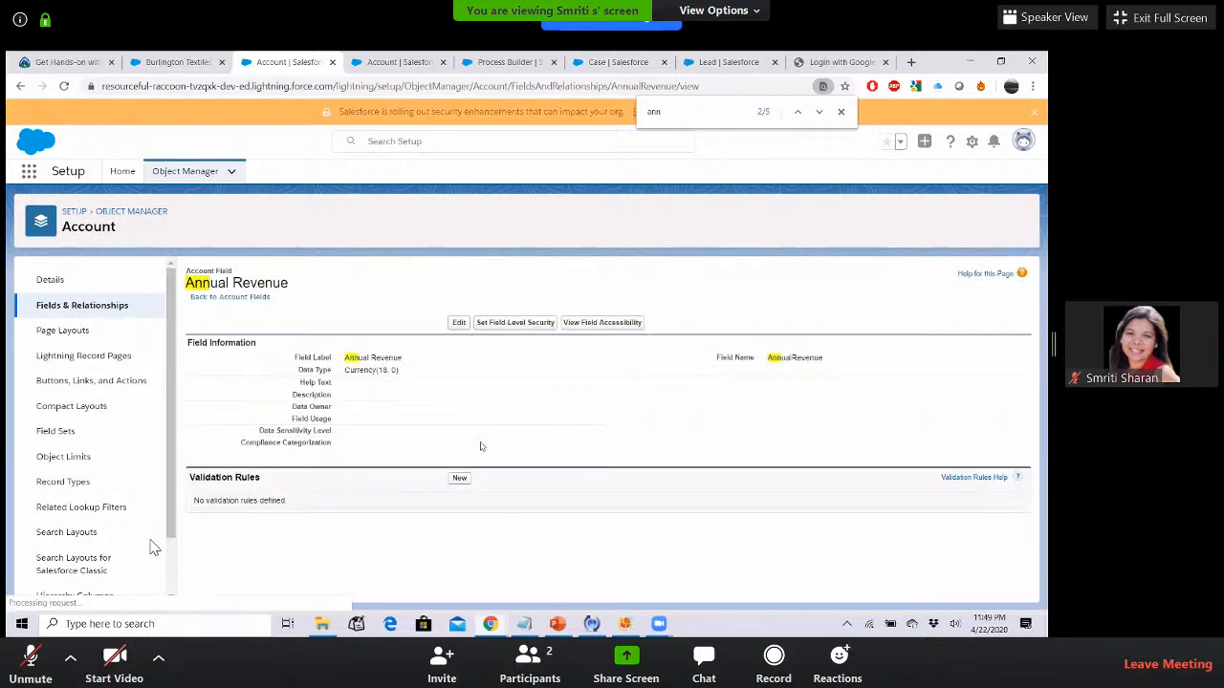
{"action": "left_click", "coordinate": [461, 481]}
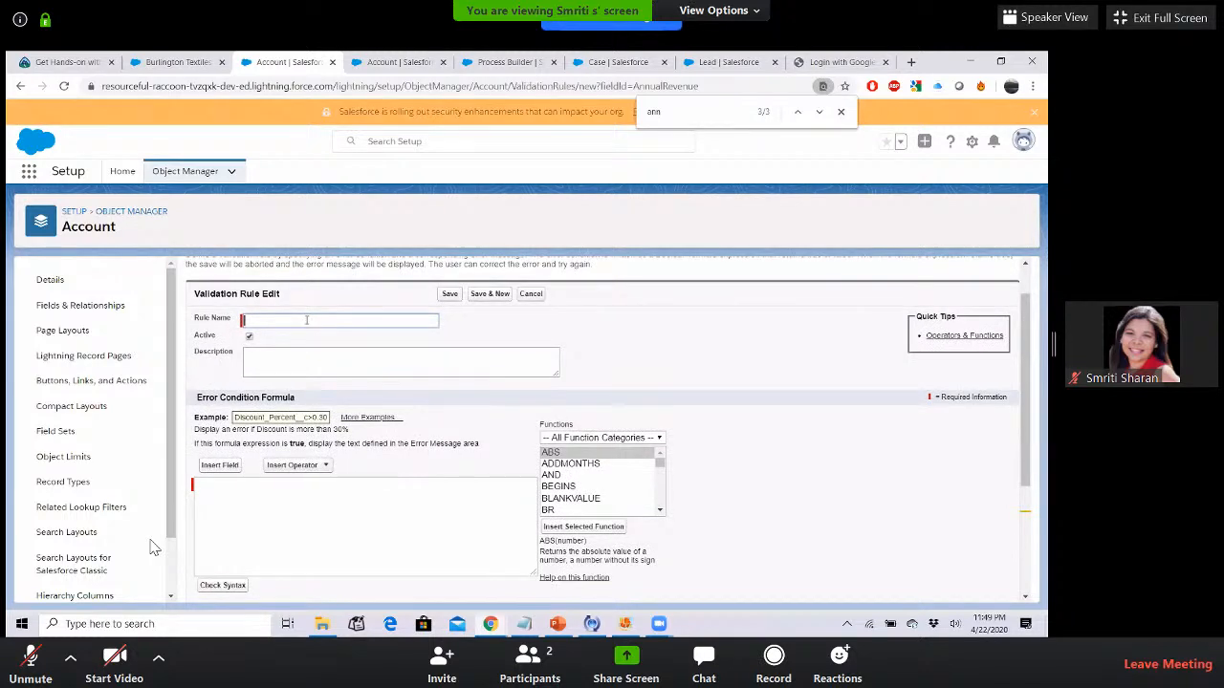
- Name the validation rule It_has_large_amount
{"action": "type", "text": "ing"}
{"action": "key", "text": "ctrl+a"}
{"action": "type", "text": "E"}
{"action": "double_click", "coordinate": [255, 320]}
{"action": "type", "text": "Error"}
{"action": "double_click", "coordinate": [261, 320]}
{"action": "key", "text": "BackSpace"}
{"action": "type", "text": "It has large"}
{"action": "left_click_drag", "start_coordinate": [291, 320], "coordinate": [325, 320]}
{"action": "key", "text": "BackSpace"}
{"action": "key", "text": "Tab"}
- Enter "it has large amount" as the validation rule's error message
{"action": "scroll", "coordinate": [325, 430], "scroll_direction": "down", "scroll_amount": 3}
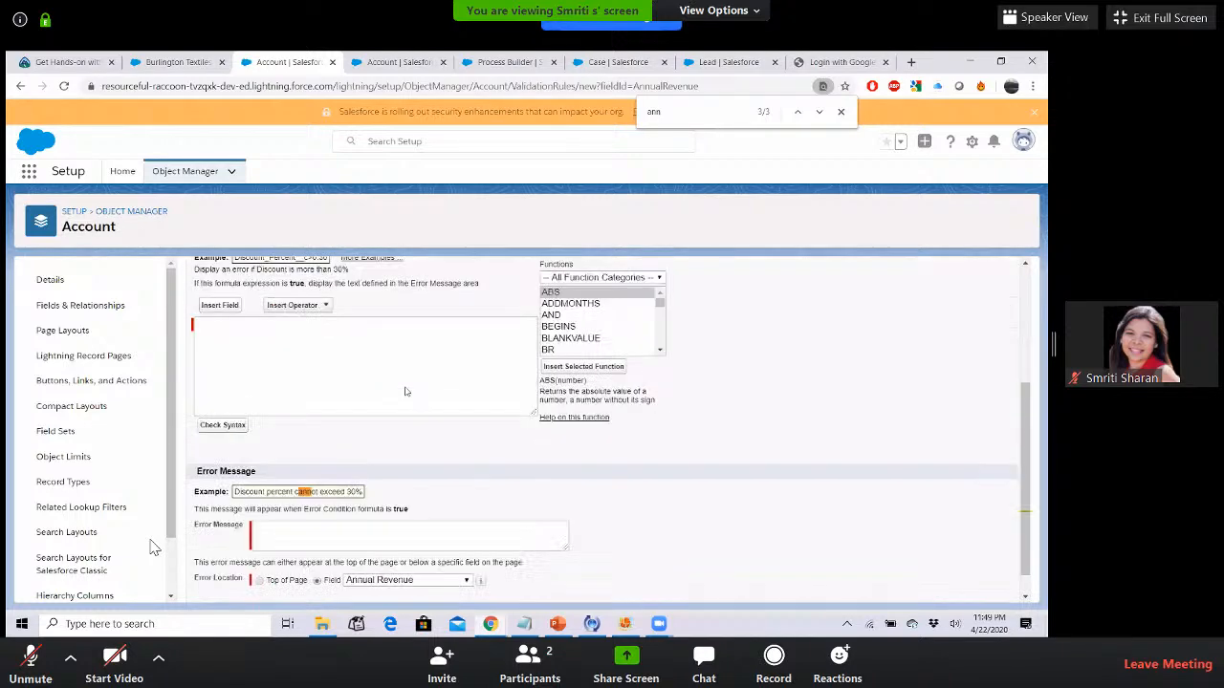
{"action": "left_click", "coordinate": [325, 500]}
{"action": "type", "text": "it"}
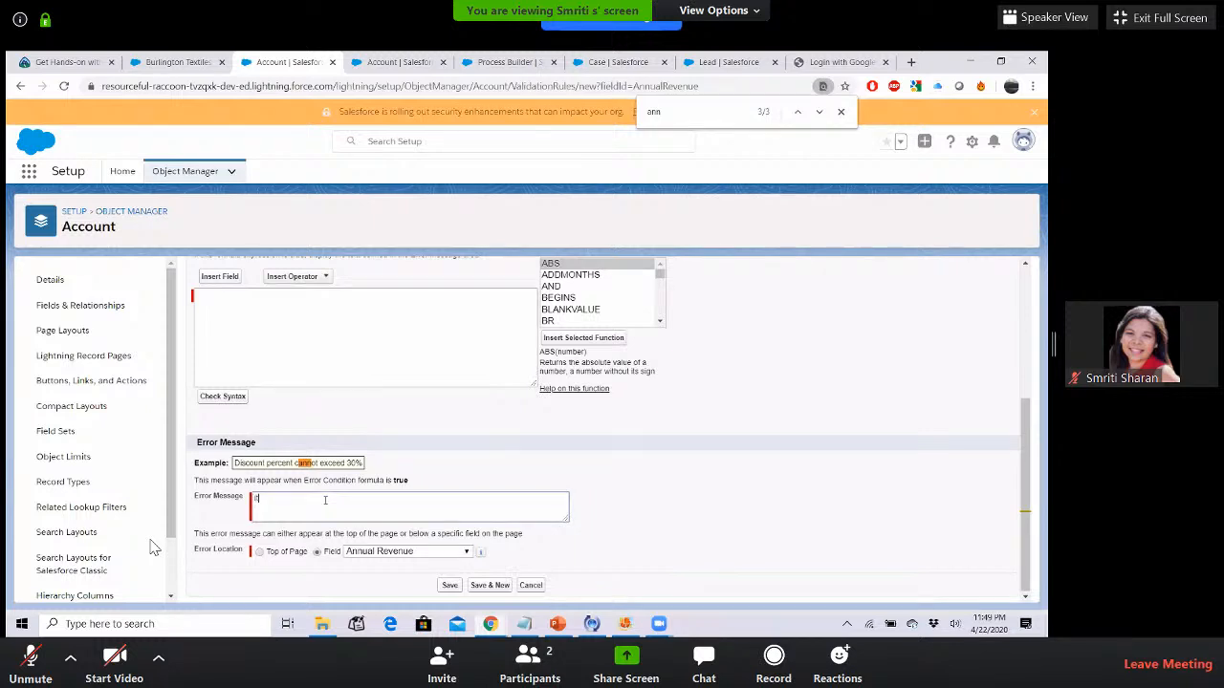
{"action": "type", "text": " has large amount"}
- Begin the error condition formula with the Annual Revenue field followed by the Greater Than or Equal operator
{"action": "scroll", "coordinate": [325, 500], "scroll_direction": "up", "scroll_amount": 2}
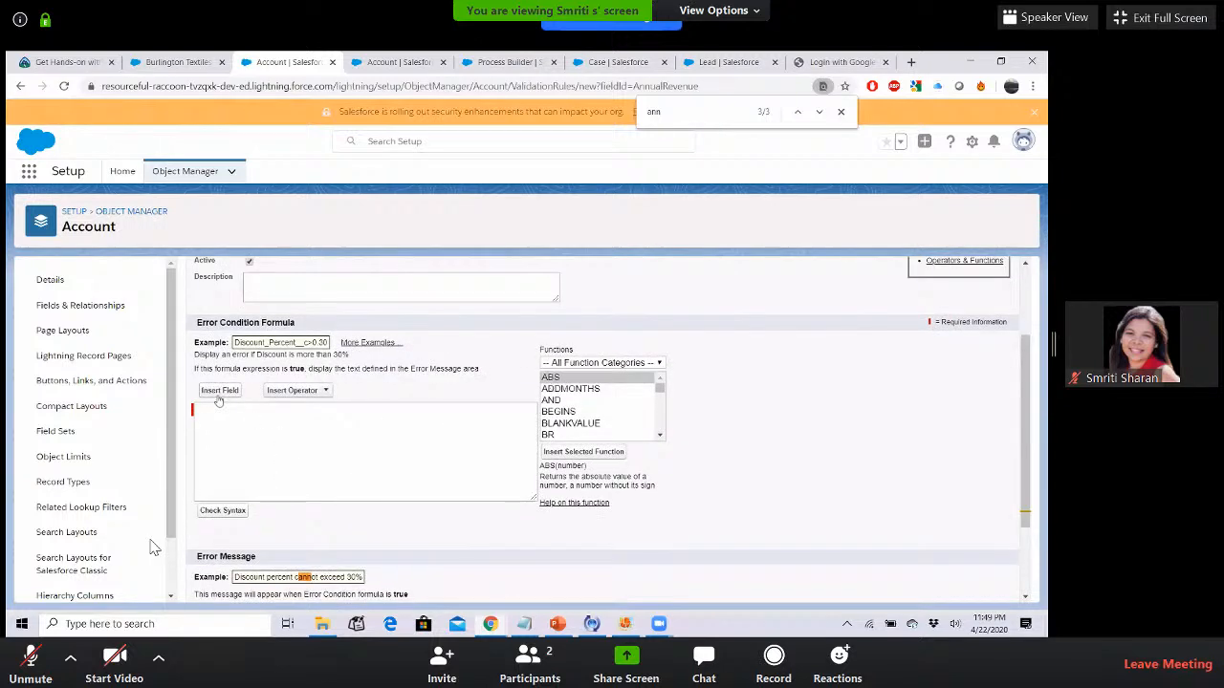
{"action": "left_click", "coordinate": [219, 391]}
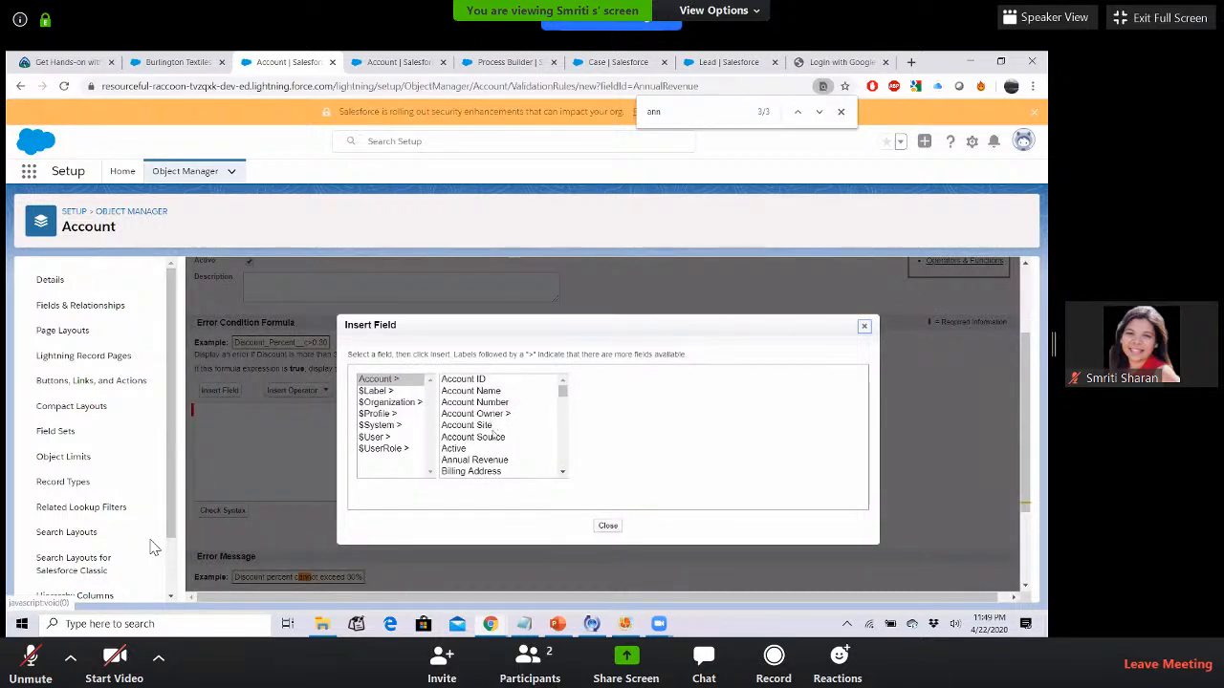
{"action": "left_click", "coordinate": [488, 462]}
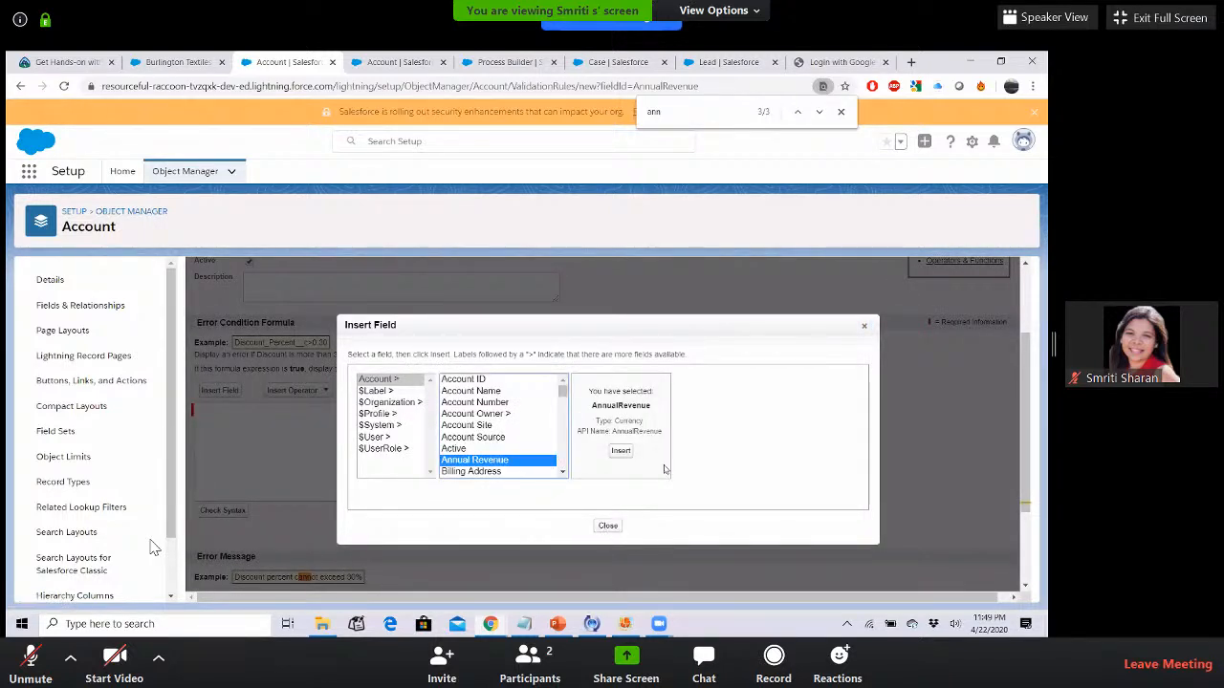
{"action": "left_click", "coordinate": [621, 451]}
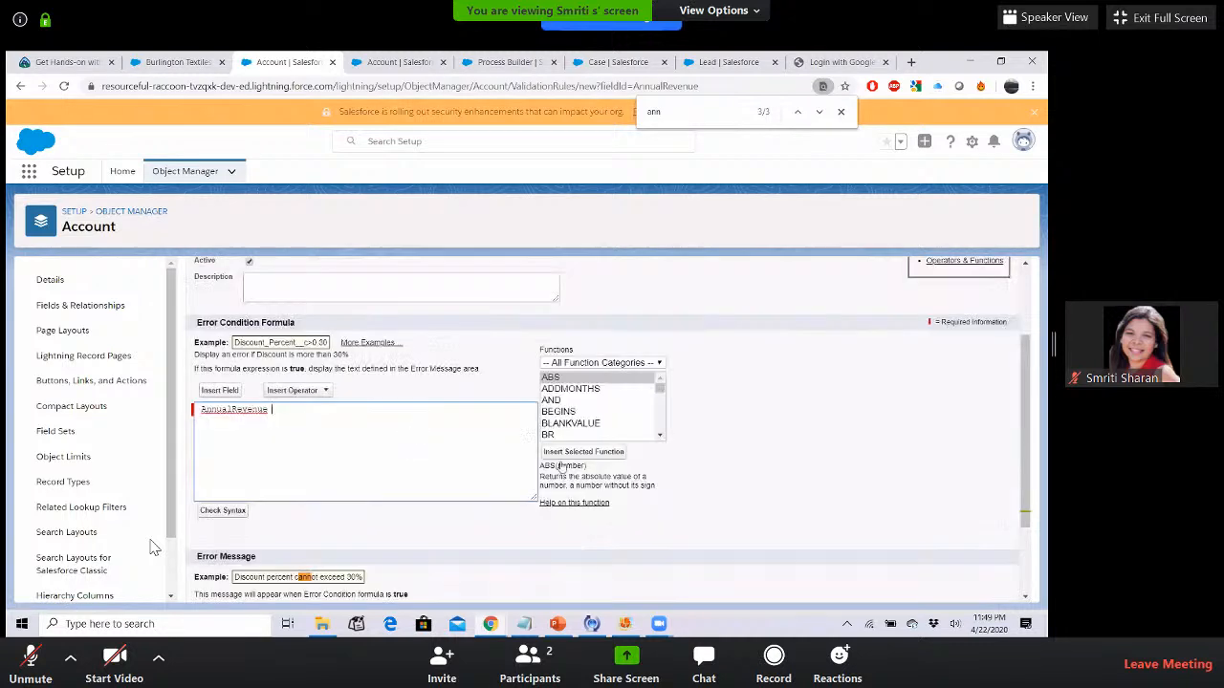
{"action": "left_click", "coordinate": [590, 417]}
{"action": "left_click", "coordinate": [296, 396]}
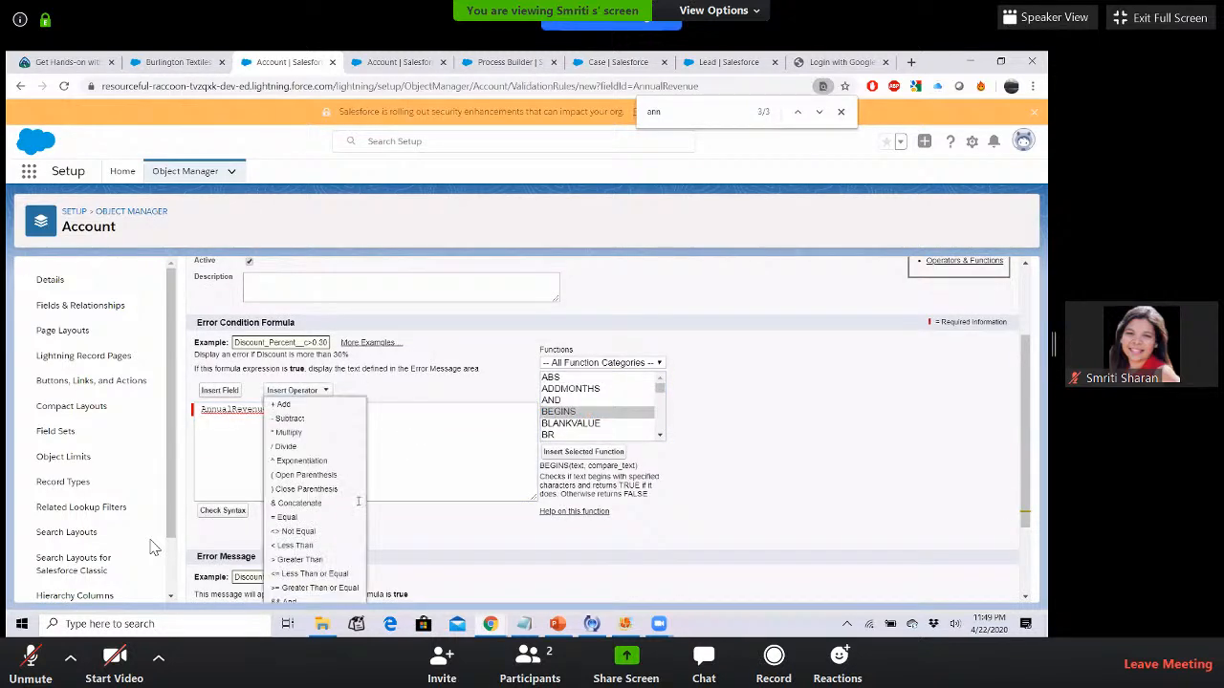
{"action": "left_click", "coordinate": [311, 587]}
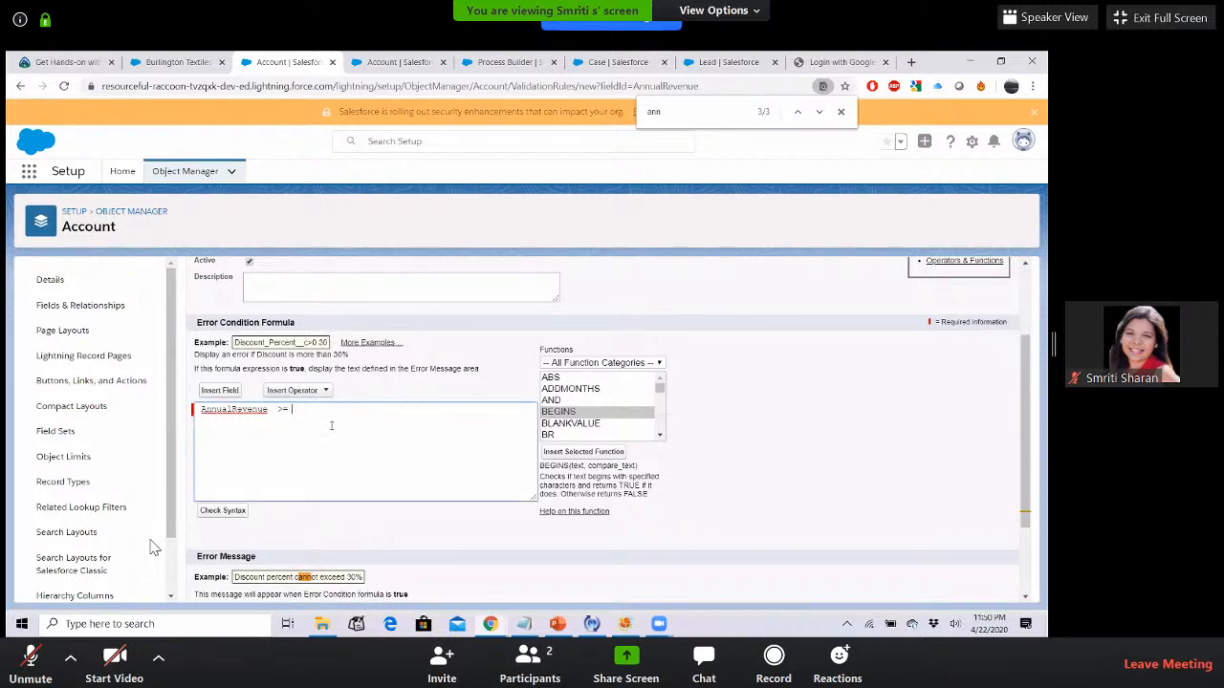
- Complete the error condition with the threshold 3000, check its syntax, and save the validation rule
{"action": "type", "text": "30000000"}
{"action": "key", "text": "BackSpace"}
{"action": "key", "text": "BackSpace"}
{"action": "key", "text": "BackSpace"}
{"action": "key", "text": "BackSpace"}
{"action": "left_click", "coordinate": [235, 510]}
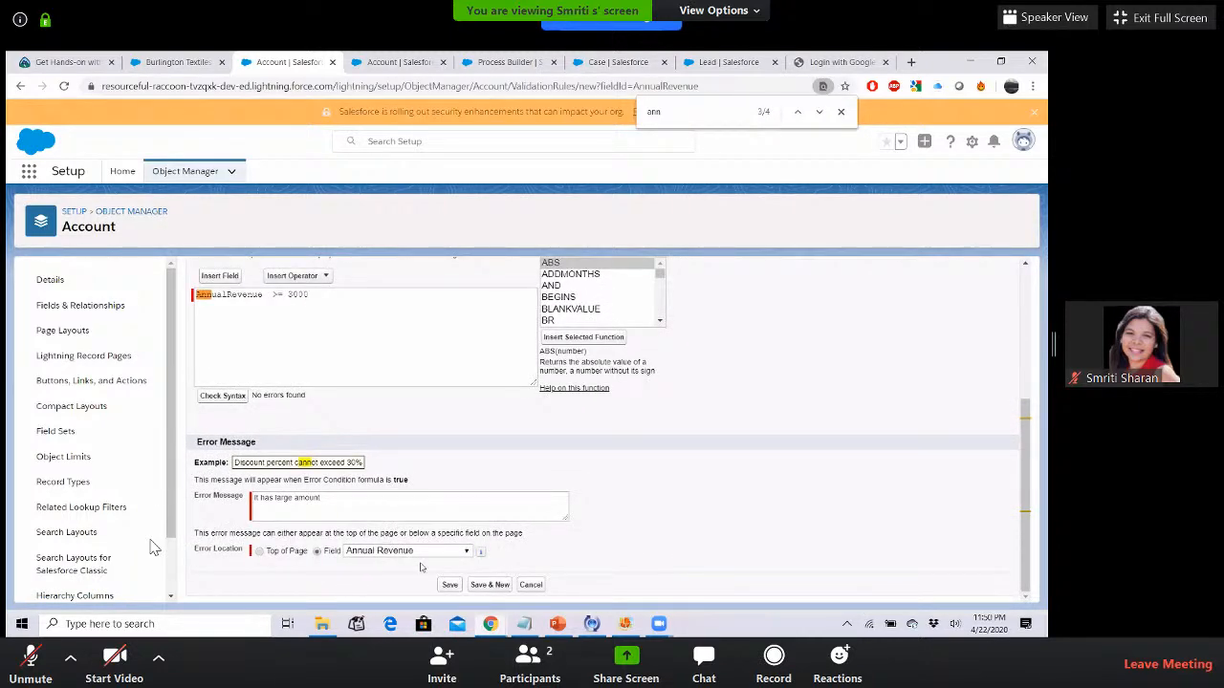
{"action": "left_click", "coordinate": [451, 587]}
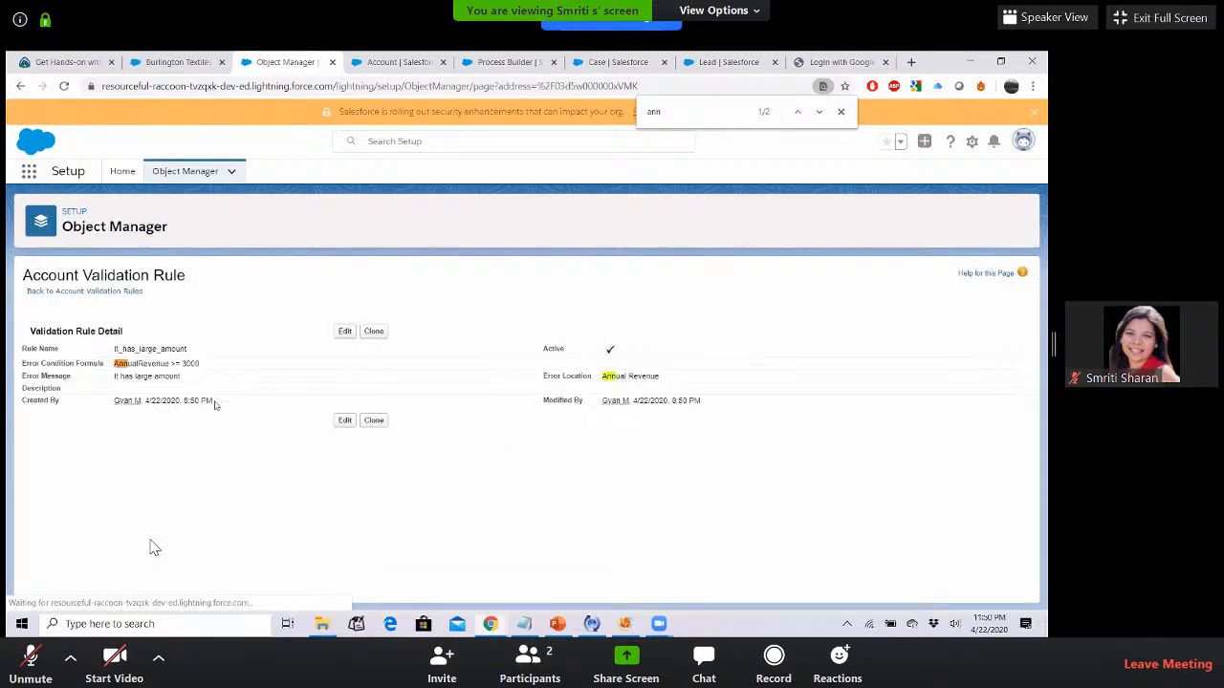
{"action": "double_click", "coordinate": [180, 350]}
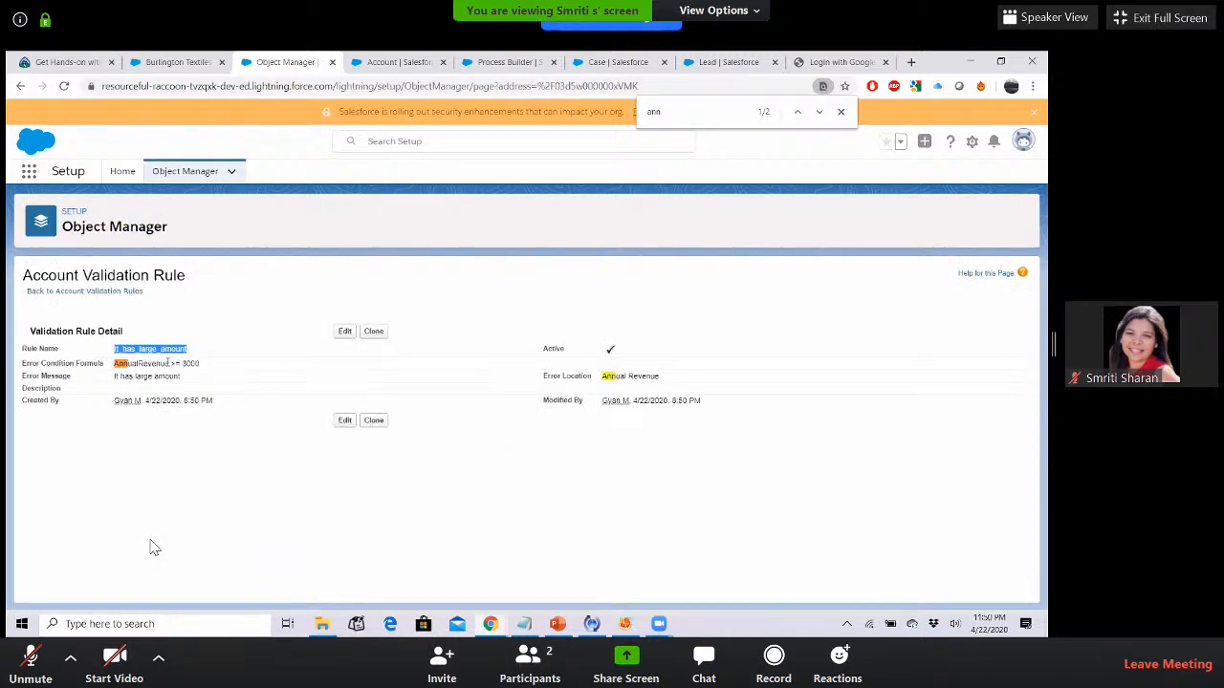
{"action": "left_click", "coordinate": [172, 364]}
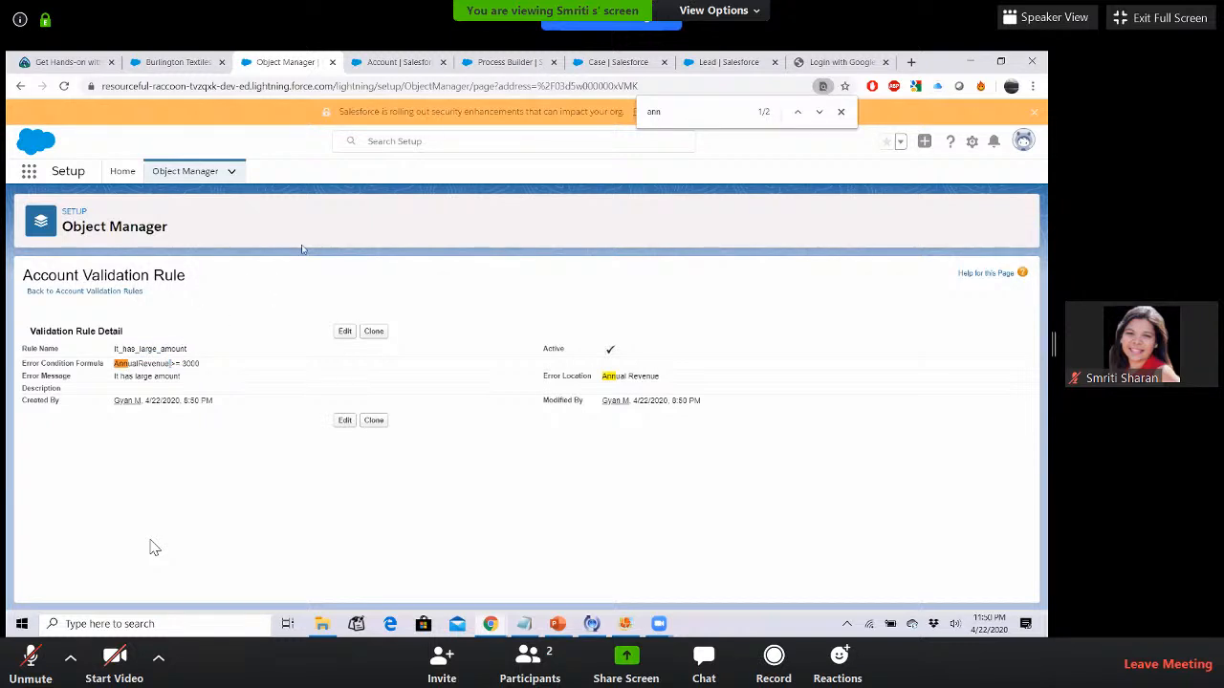
- Try saving the Burlington Textiles Corp of America account with Annual Revenue set to 3,500,000,000,000, and review the field's error message
{"action": "left_click", "coordinate": [178, 62]}
{"action": "scroll", "coordinate": [266, 368], "scroll_direction": "down", "scroll_amount": 2}
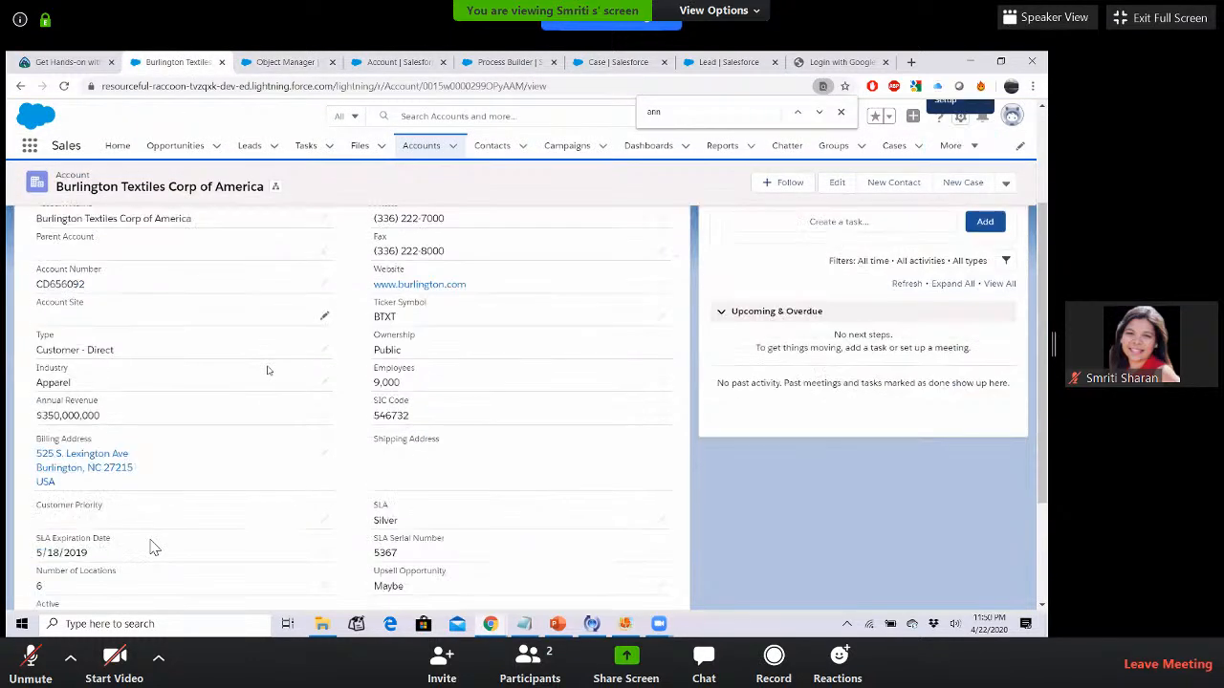
{"action": "scroll", "coordinate": [267, 370], "scroll_direction": "up", "scroll_amount": 1}
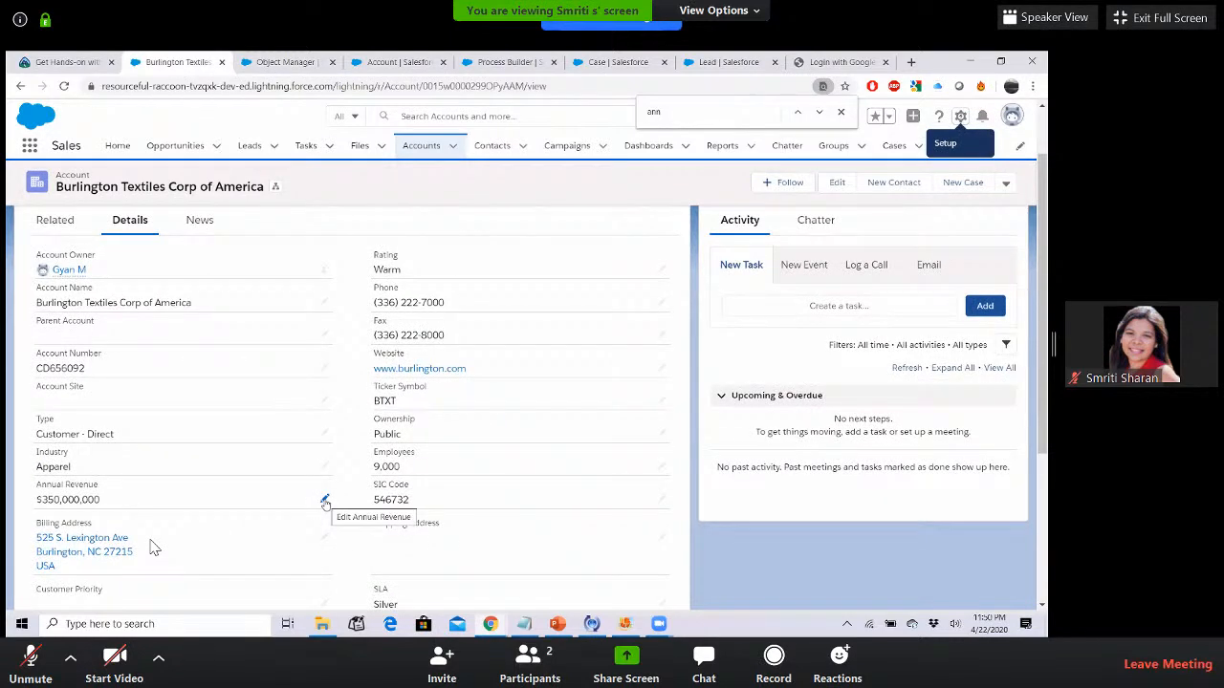
{"action": "left_click", "coordinate": [325, 504]}
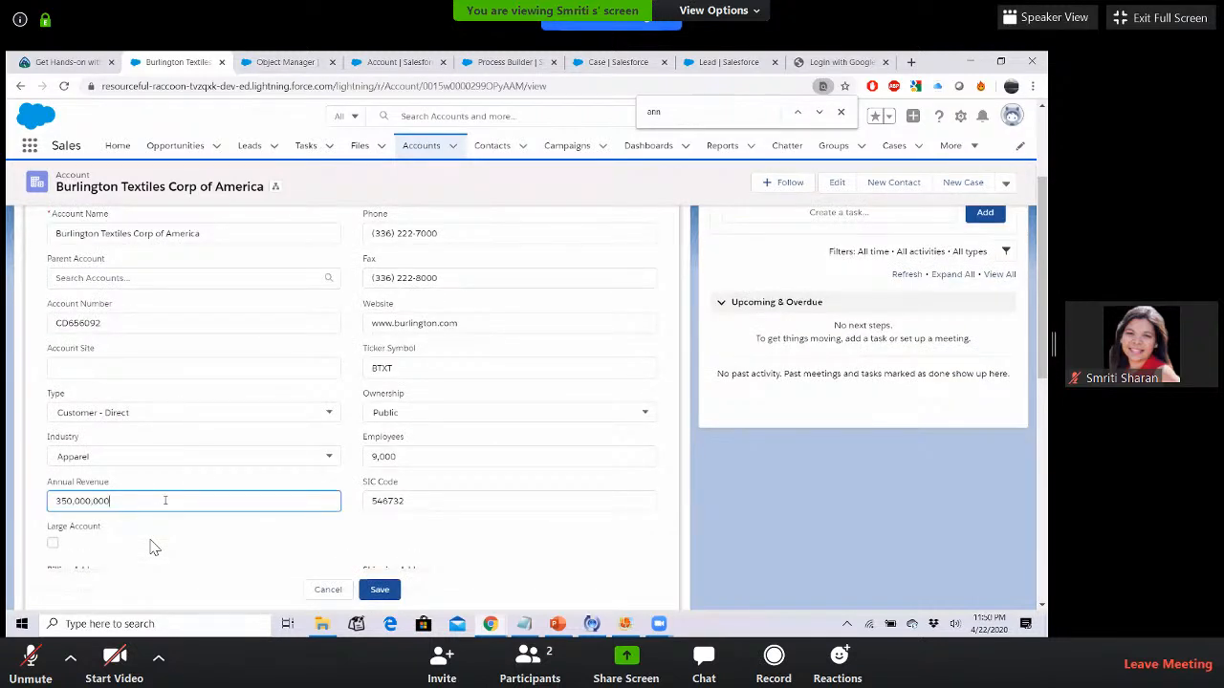
{"action": "type", "text": "0000"}
{"action": "left_click", "coordinate": [389, 593]}
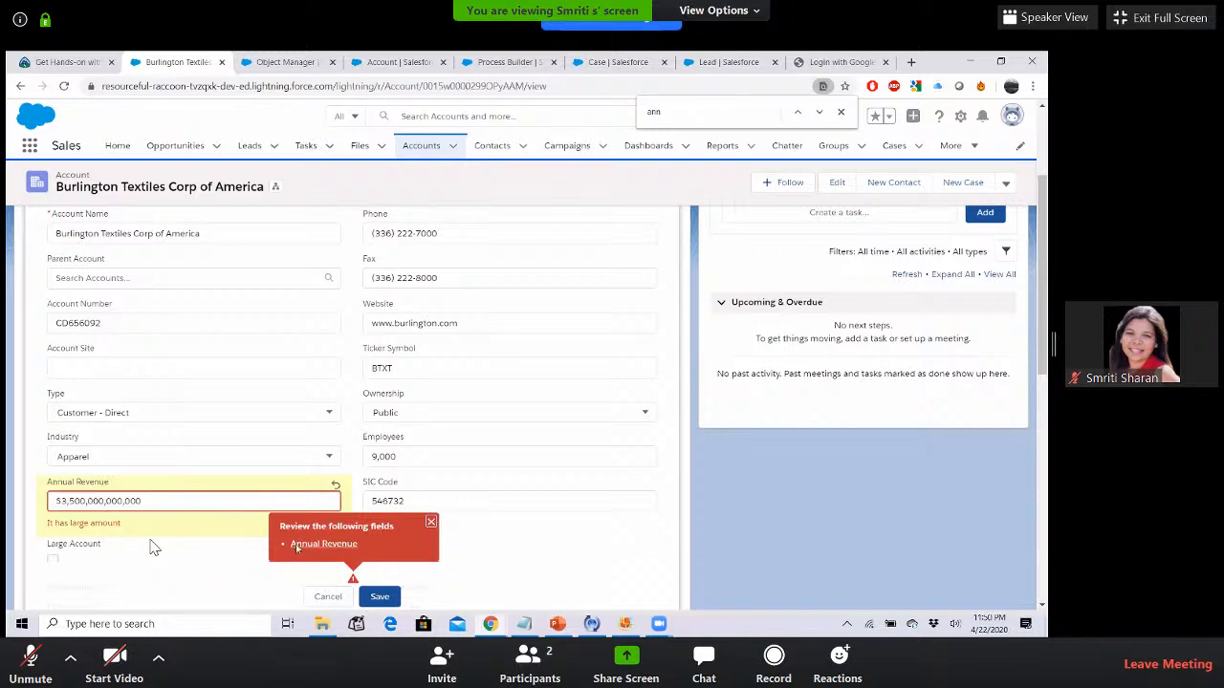
{"action": "left_click", "coordinate": [365, 547]}
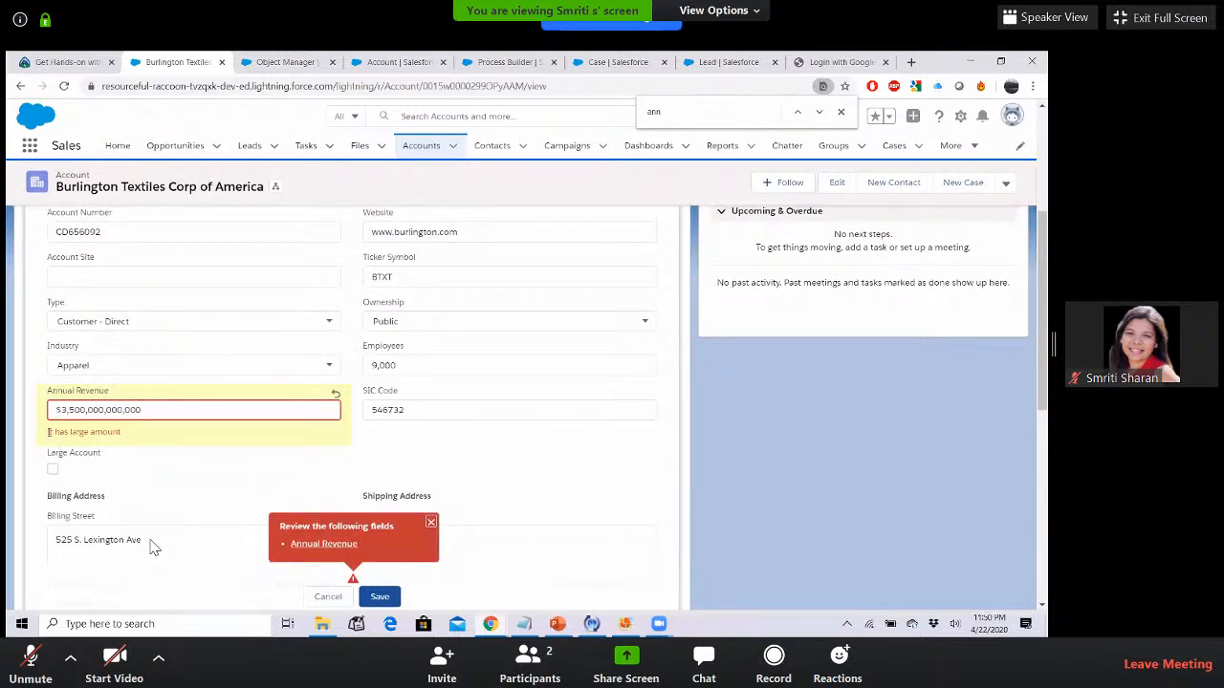
{"action": "left_click_drag", "start_coordinate": [50, 433], "coordinate": [122, 435]}
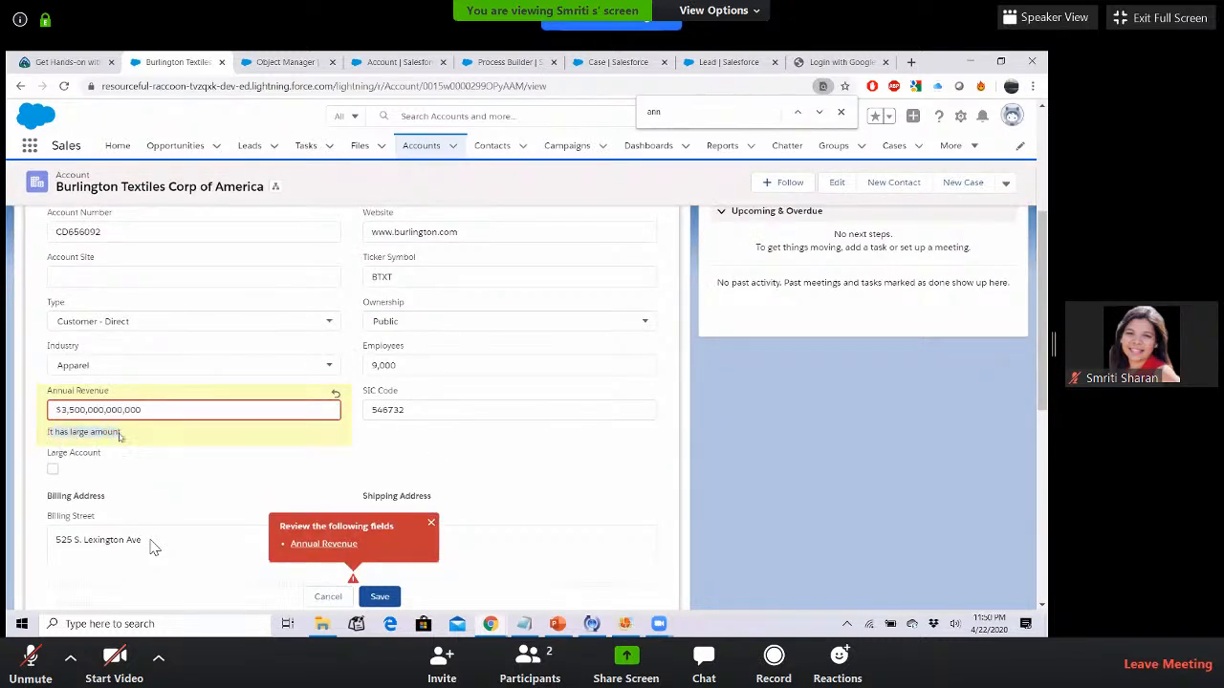
{"action": "left_click", "coordinate": [172, 432]}
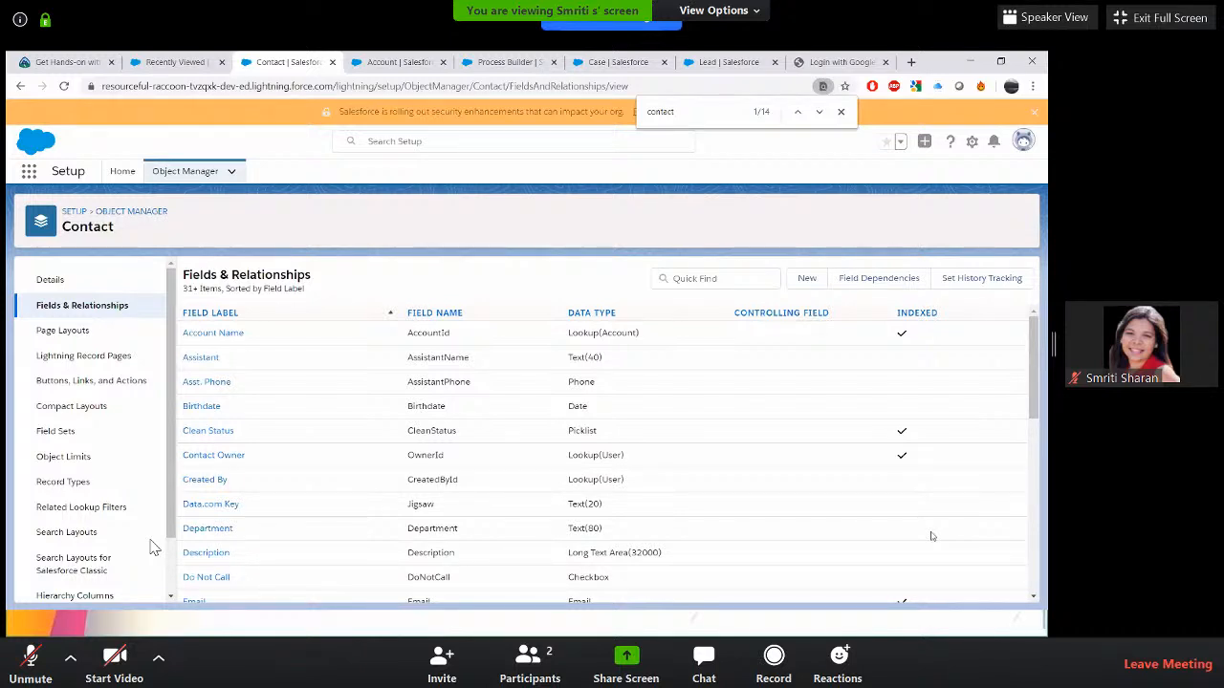
- Search the Contact object's fields for "birth"
{"action": "left_click", "coordinate": [721, 276]}
{"action": "type", "text": "bir"}
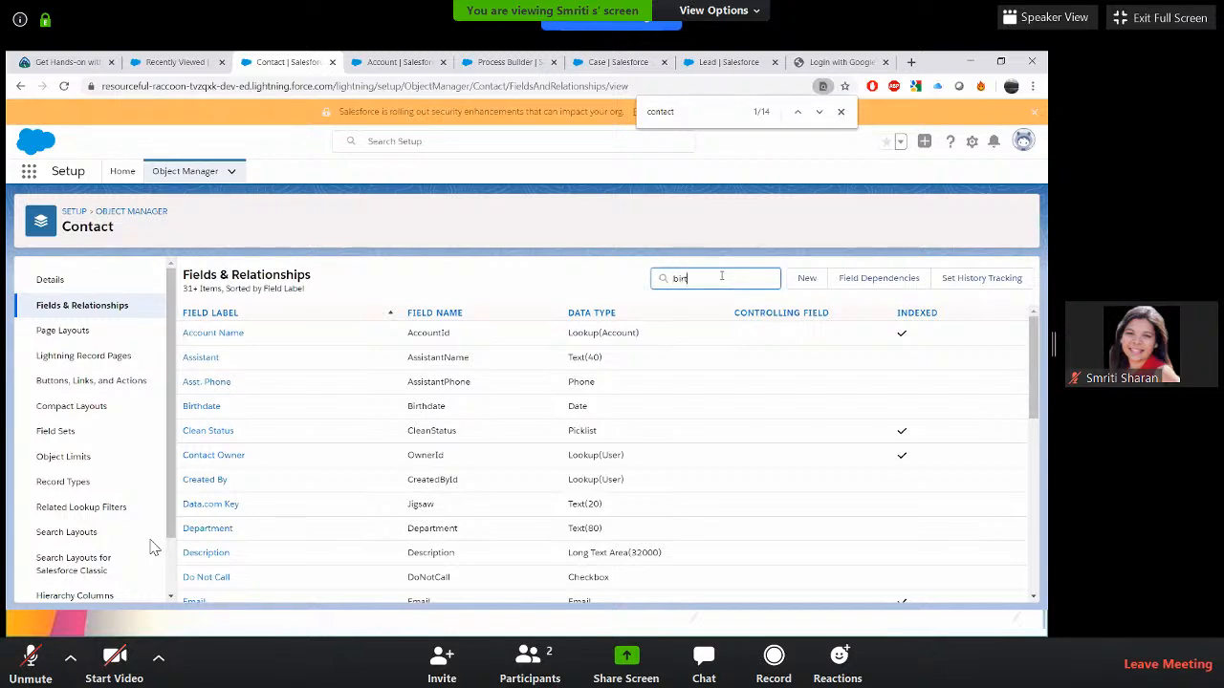
{"action": "type", "text": "th"}
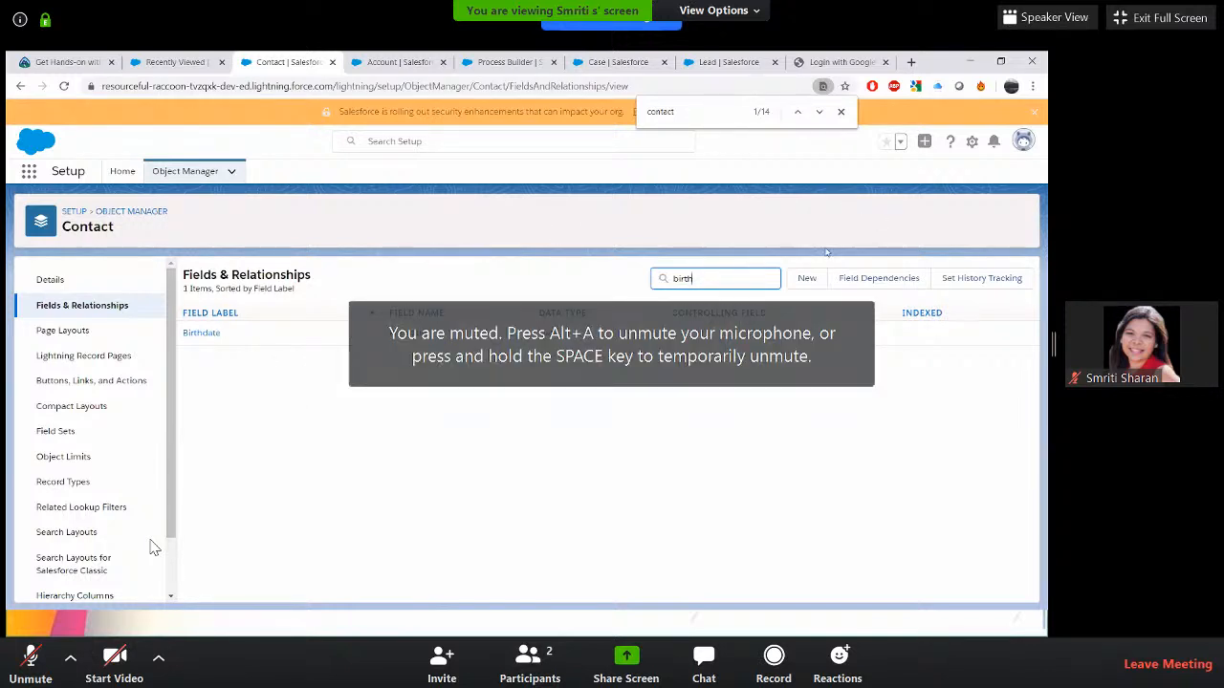
- Start a new custom field on the Contact object with the Formula data type
{"action": "left_click", "coordinate": [808, 280]}
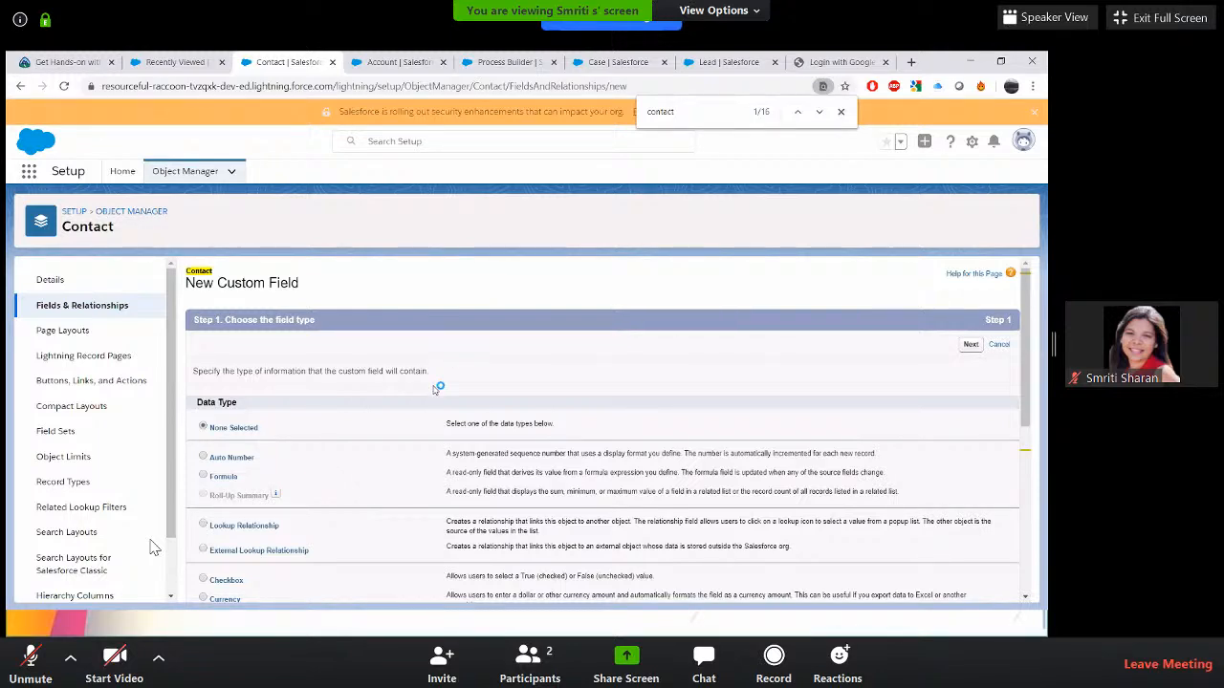
{"action": "scroll", "coordinate": [439, 390], "scroll_direction": "down", "scroll_amount": 1}
{"action": "left_click", "coordinate": [203, 408]}
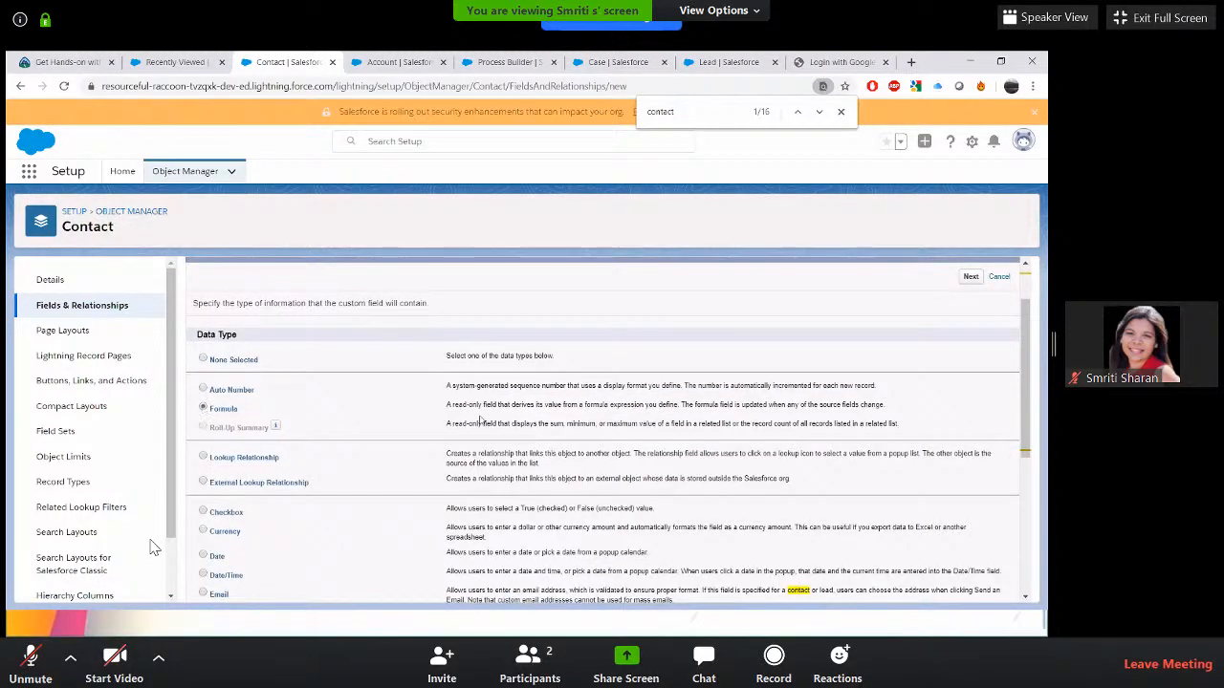
{"action": "scroll", "coordinate": [287, 431], "scroll_direction": "up", "scroll_amount": 1}
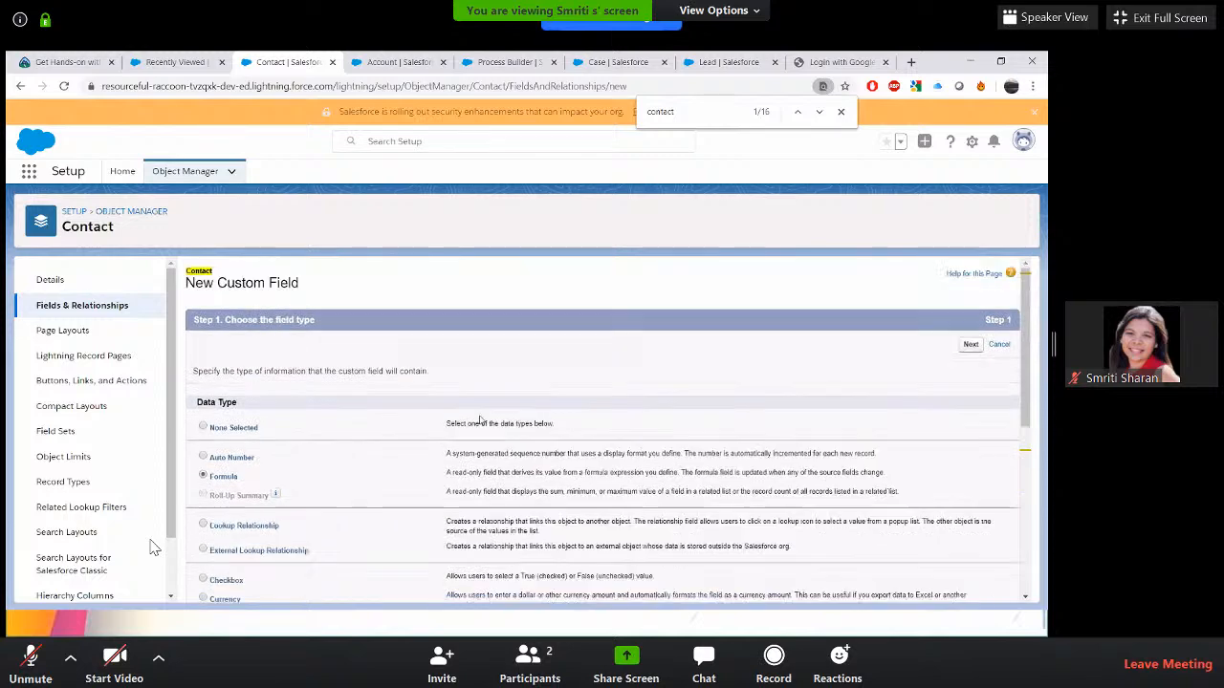
{"action": "left_click", "coordinate": [971, 346]}
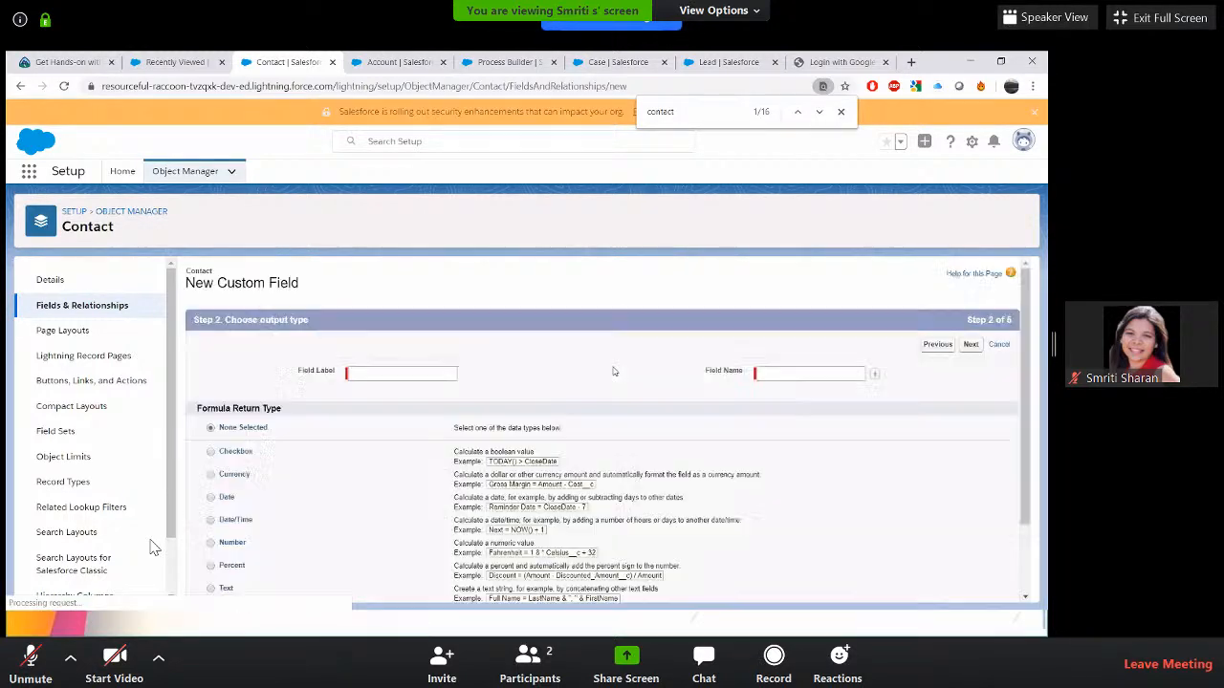
- Label the formula field "Birthday Description", with the field name Birthday_Description, and choose Date as its return type
{"action": "left_click", "coordinate": [357, 365]}
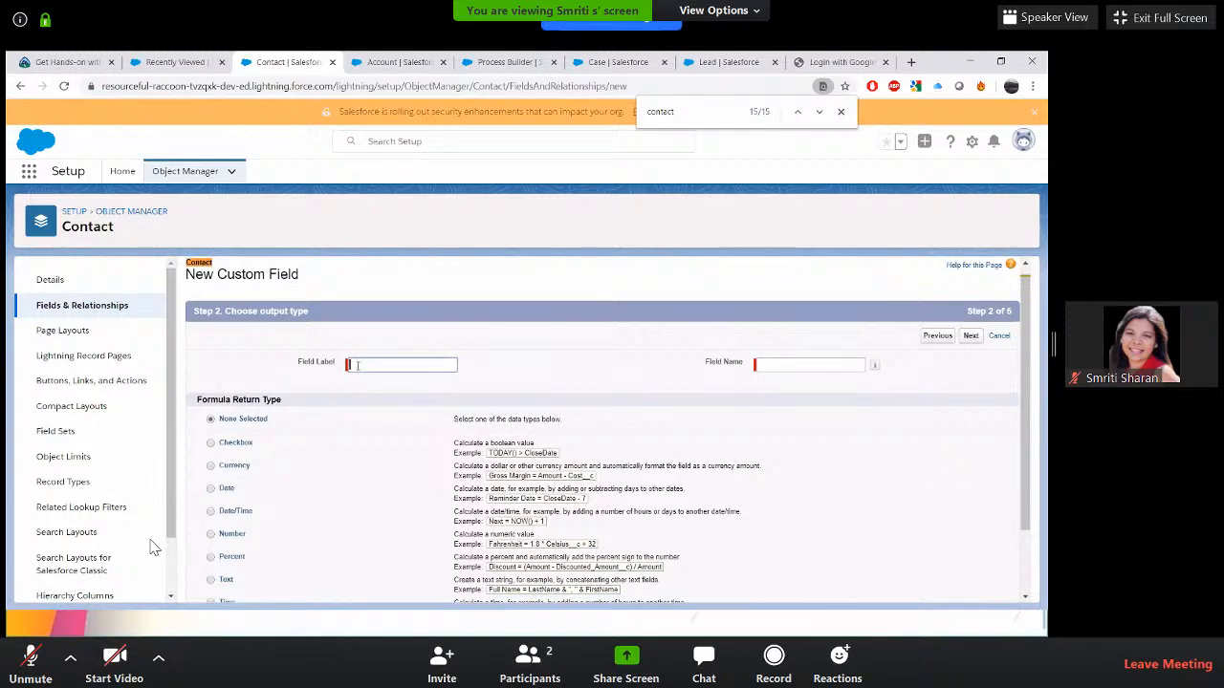
{"action": "type", "text": "Birthday Description"}
{"action": "key", "text": "Tab"}
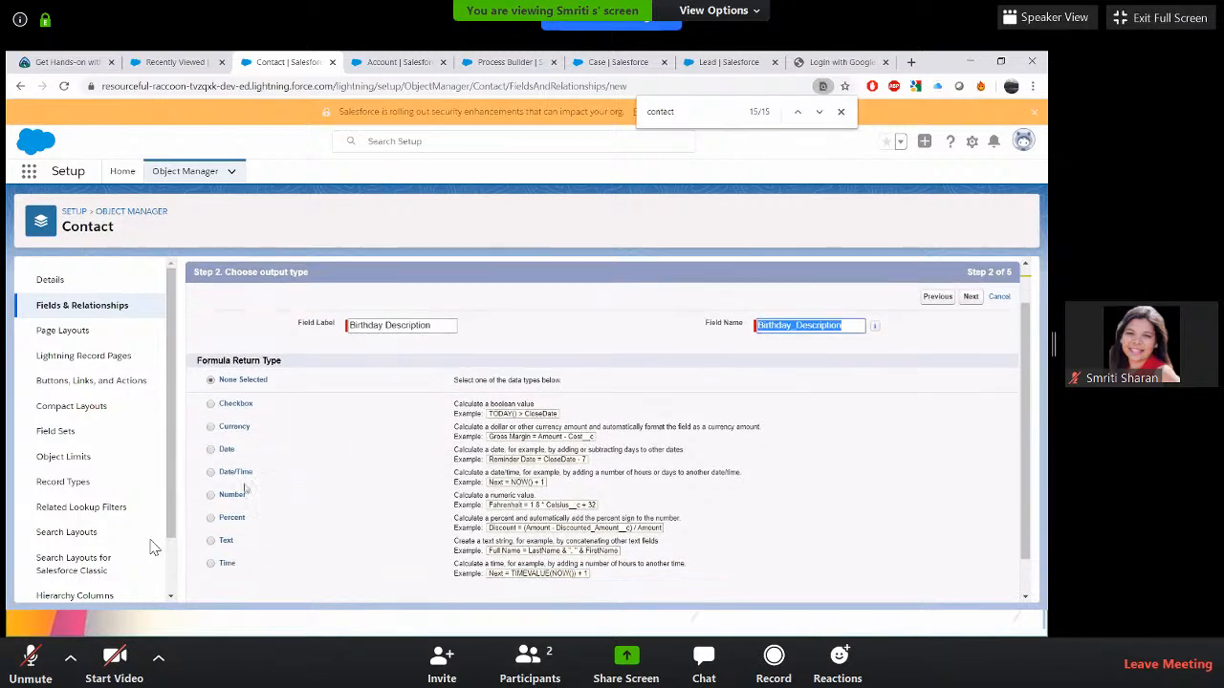
{"action": "left_click", "coordinate": [211, 451]}
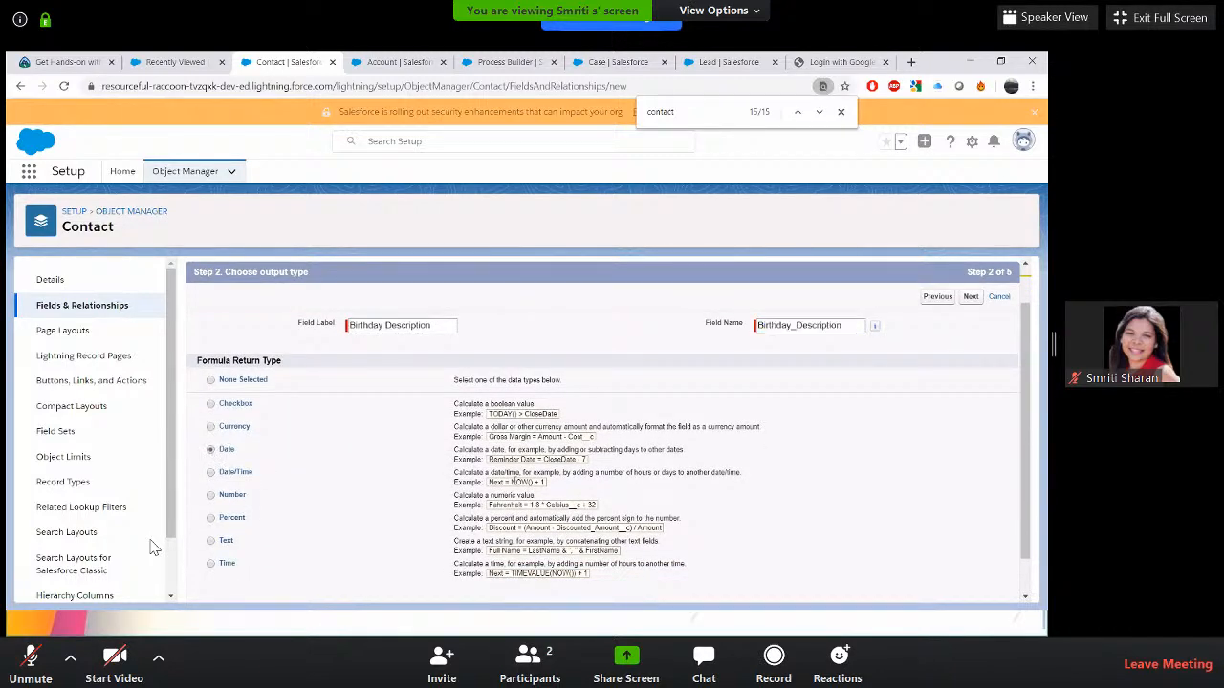
{"action": "scroll", "coordinate": [514, 481], "scroll_direction": "down", "scroll_amount": 1}
{"action": "scroll", "coordinate": [955, 500], "scroll_direction": "up", "scroll_amount": 1}
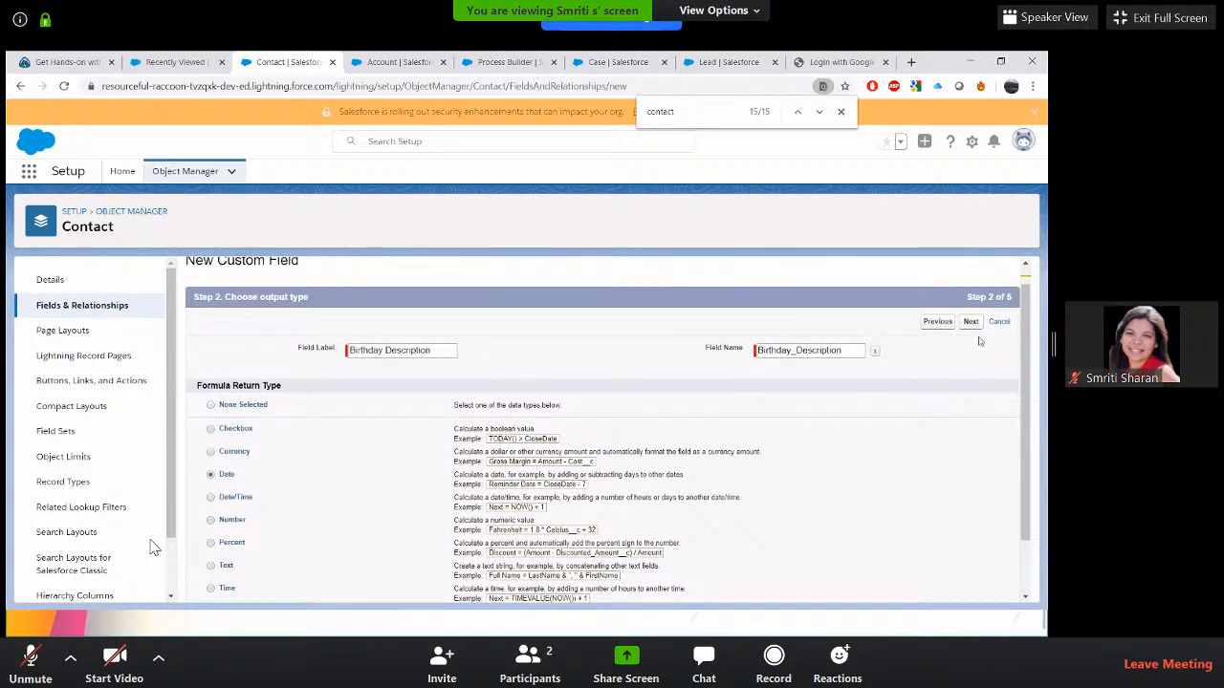
- Continue to the formula editor and insert the DATE function into the Birthday Description formula
{"action": "left_click", "coordinate": [970, 322]}
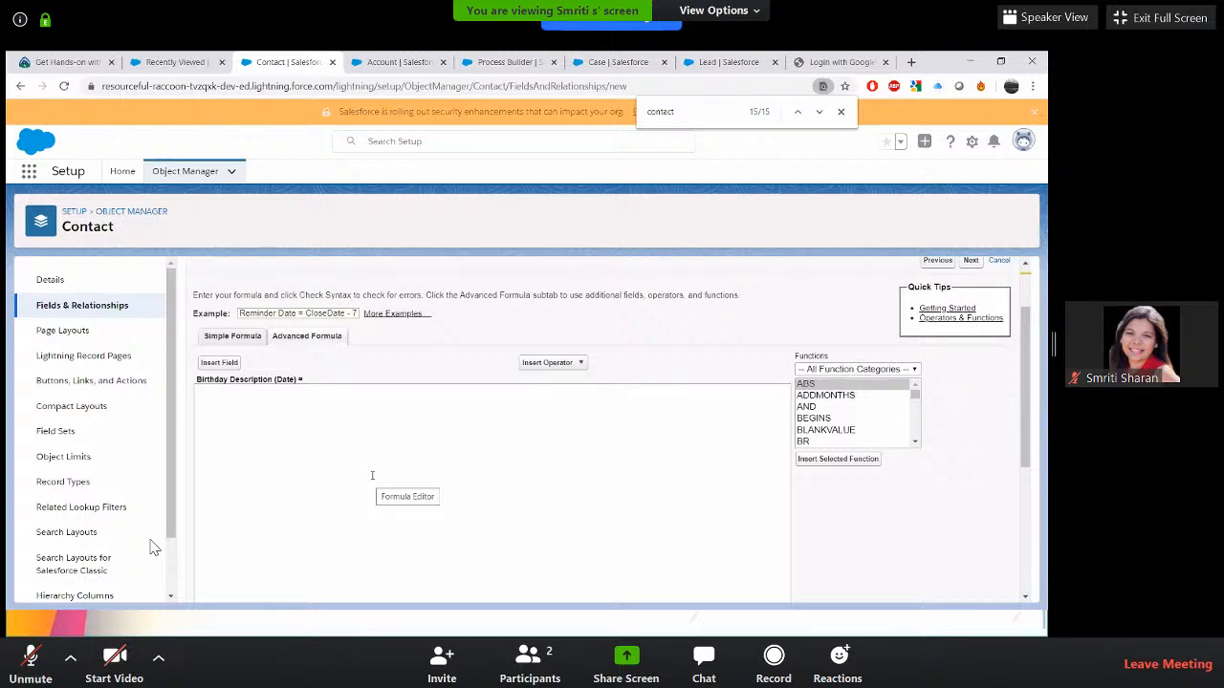
{"action": "left_click", "coordinate": [372, 475]}
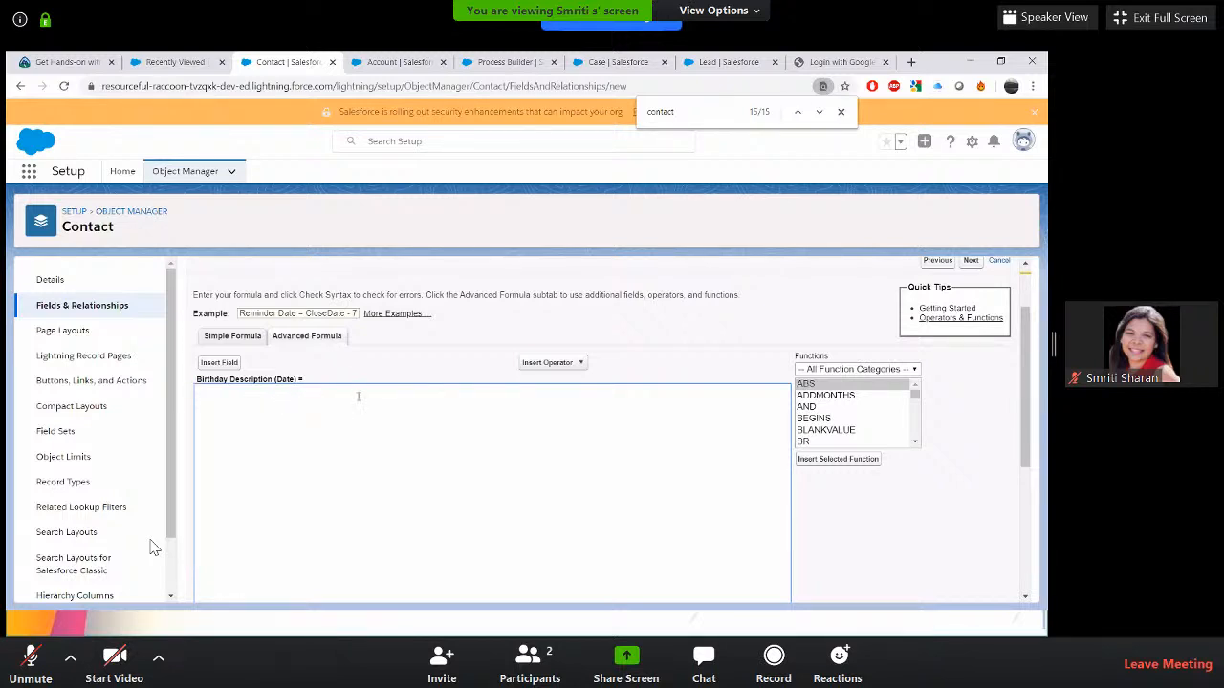
{"action": "left_click", "coordinate": [860, 407]}
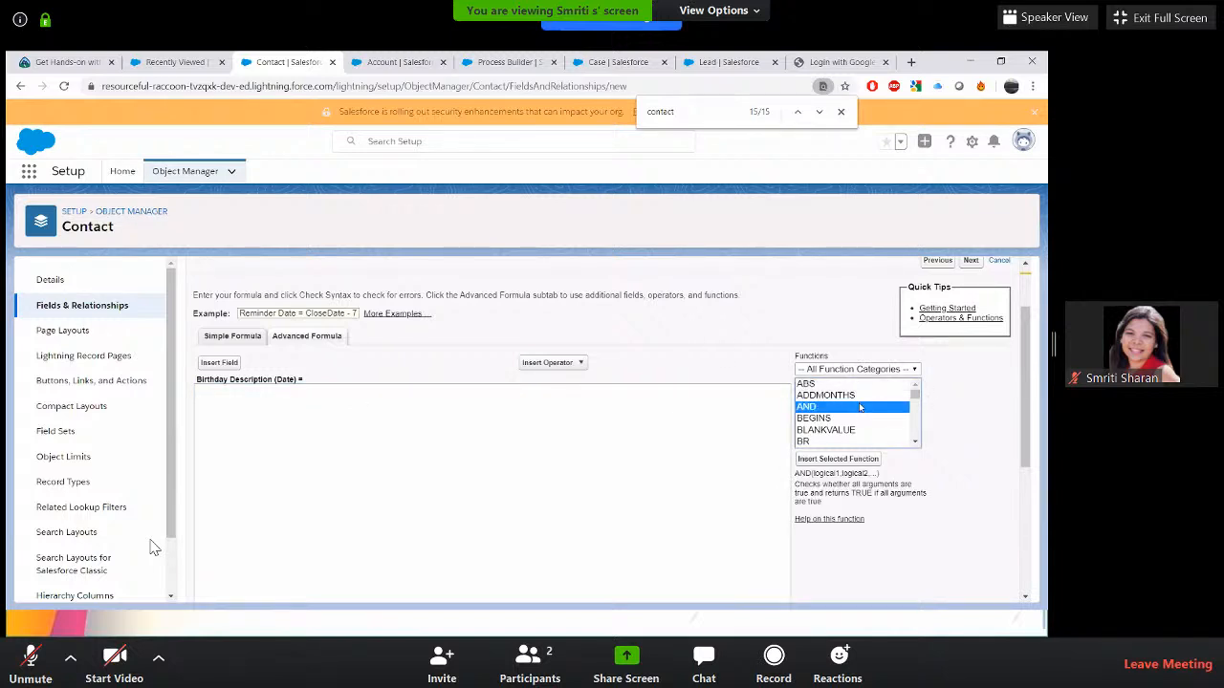
{"action": "key", "text": "d"}
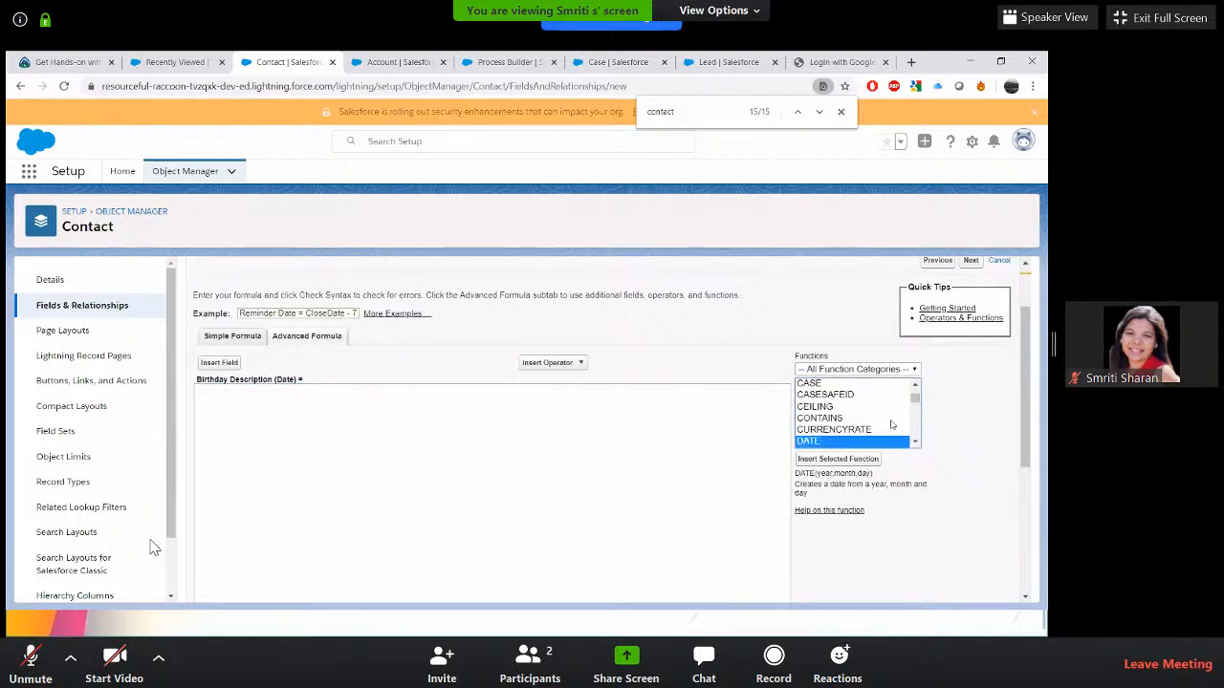
{"action": "left_click", "coordinate": [854, 459]}
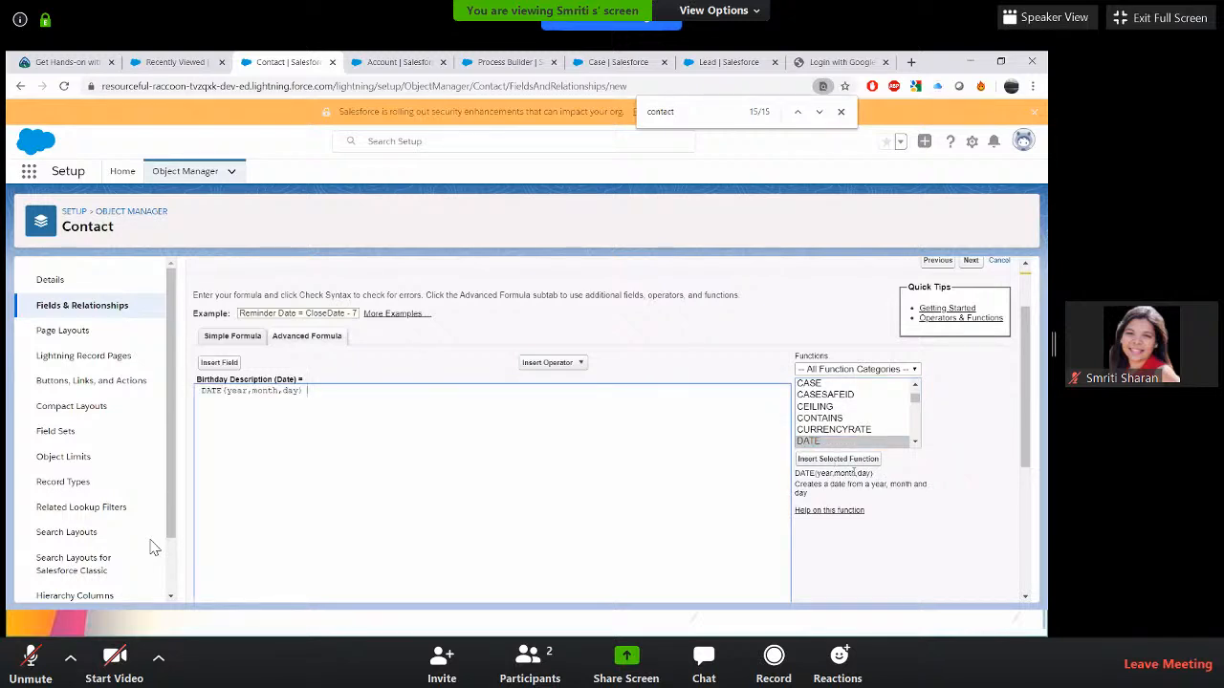
- Replace the year placeholder in the DATE function with YEAR(TODAY())
{"action": "double_click", "coordinate": [237, 391]}
{"action": "left_click", "coordinate": [247, 391]}
{"action": "left_click", "coordinate": [823, 418]}
{"action": "key", "text": "t"}
{"action": "key", "text": "t"}
{"action": "key", "text": "t"}
{"action": "key", "text": "t"}
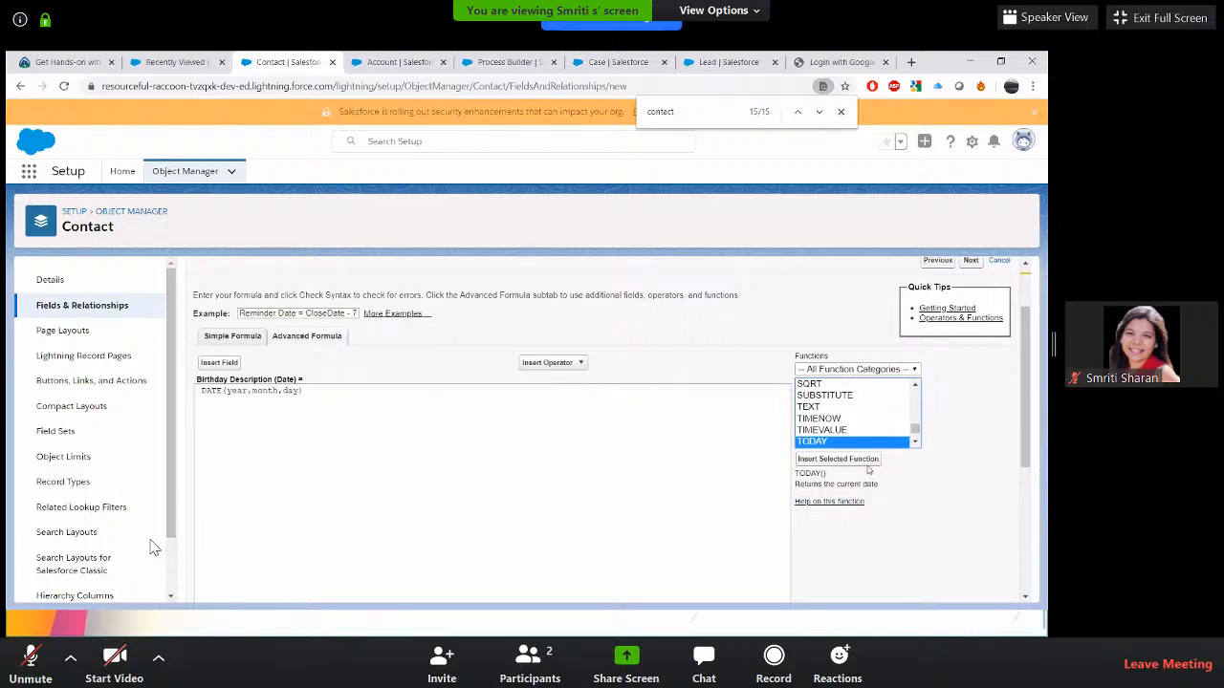
{"action": "left_click", "coordinate": [837, 459]}
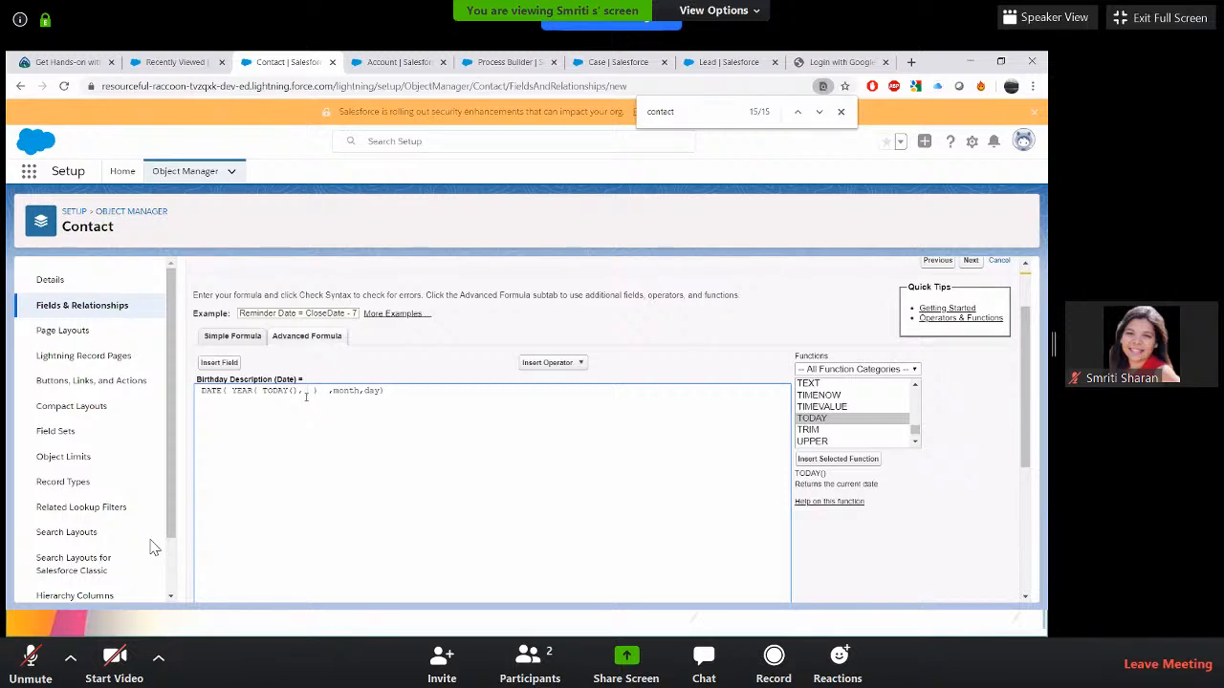
- Fix the brackets and comma after YEAR(TODAY()) and insert the MONTH function as the DATE function's second argument
{"action": "left_click", "coordinate": [831, 441]}
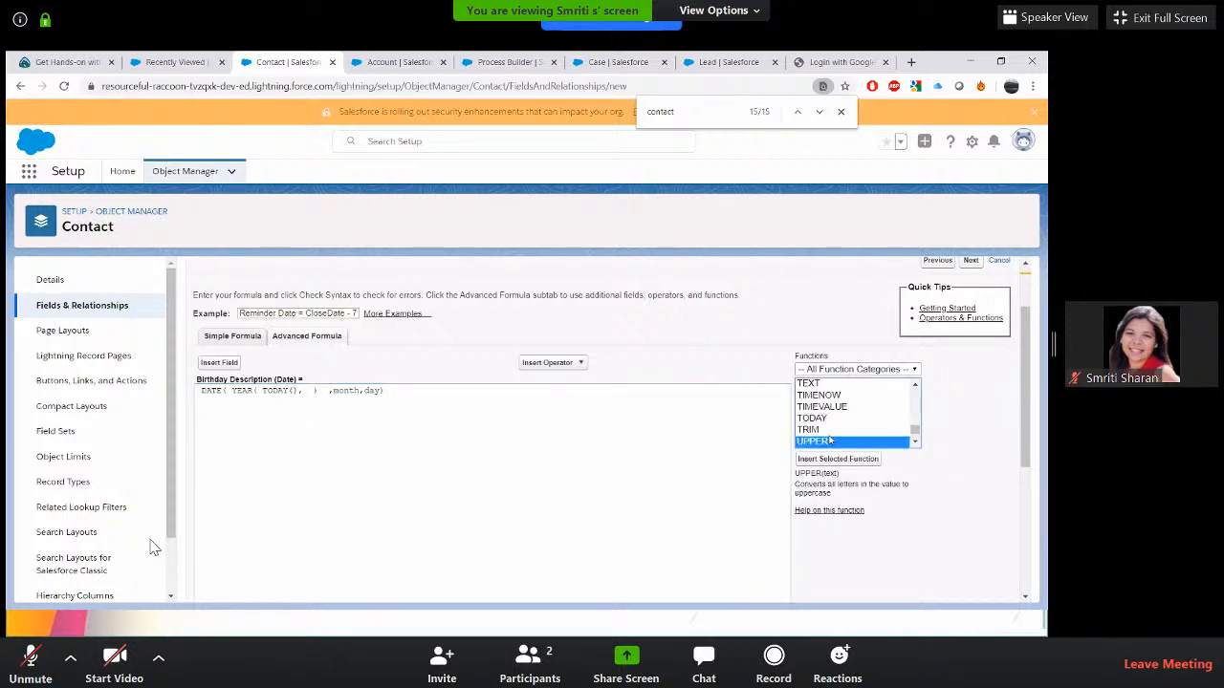
{"action": "key", "text": "m"}
{"action": "key", "text": "m"}
{"action": "key", "text": "m"}
{"action": "key", "text": "m"}
{"action": "key", "text": "m"}
{"action": "key", "text": "m"}
{"action": "key", "text": "m"}
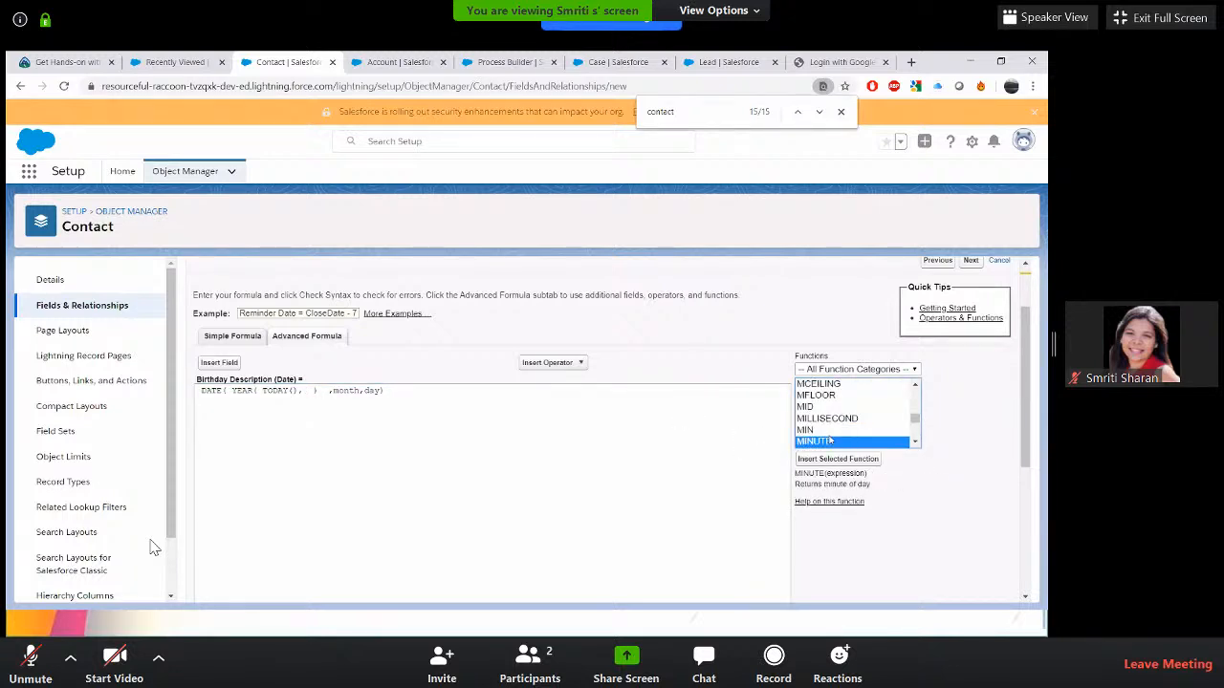
{"action": "key", "text": "m"}
{"action": "key", "text": "m"}
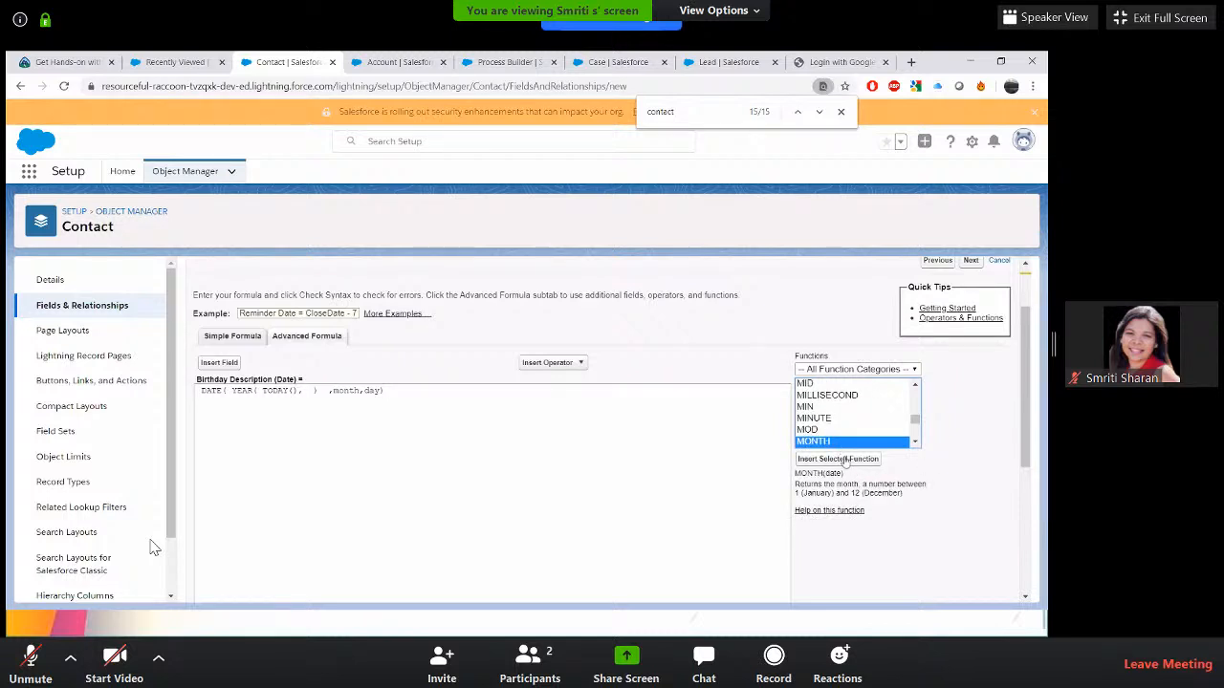
{"action": "left_click", "coordinate": [311, 395]}
{"action": "left_click", "coordinate": [307, 393]}
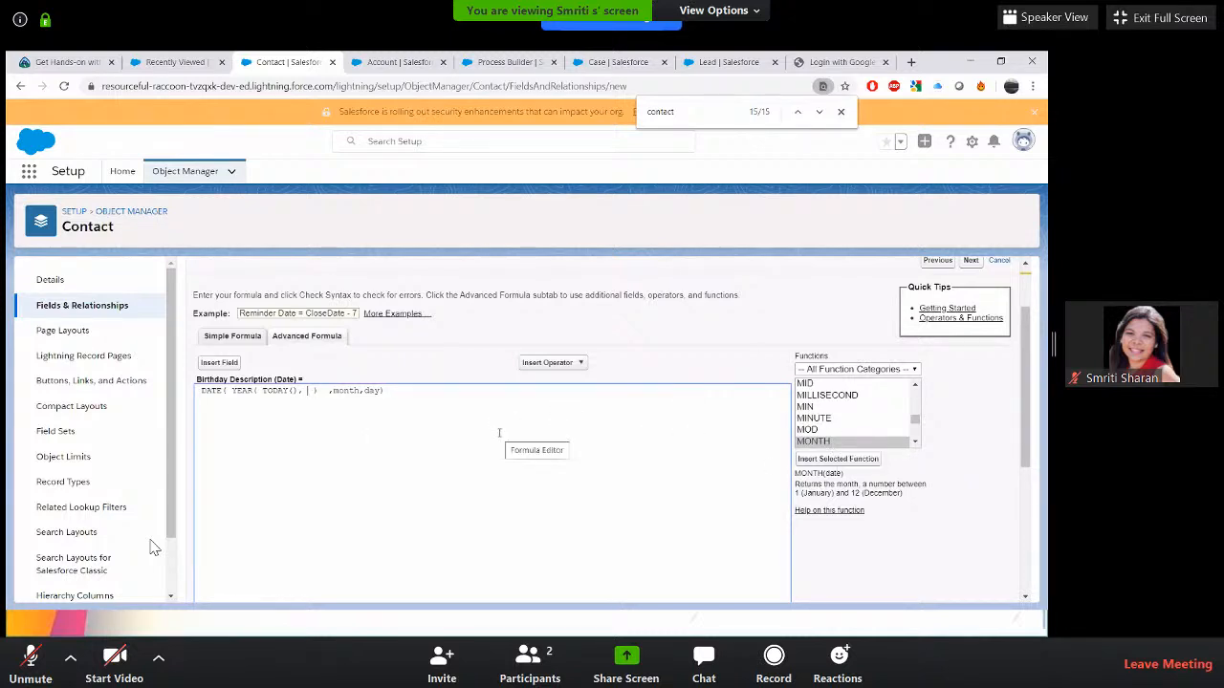
{"action": "key", "text": "BackSpace"}
{"action": "key", "text": "BackSpace"}
{"action": "type", "text": ","}
{"action": "left_click", "coordinate": [838, 459]}
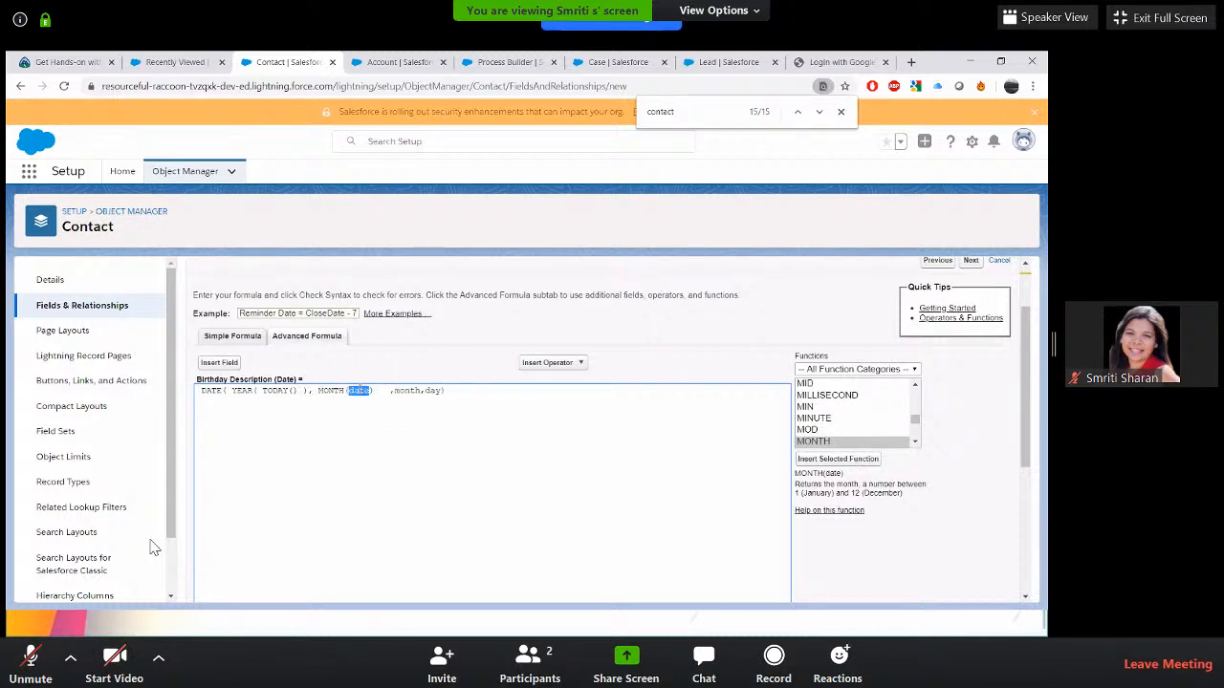
- Insert the contact's Birthdate field as the argument of the MONTH function
{"action": "left_click", "coordinate": [218, 362]}
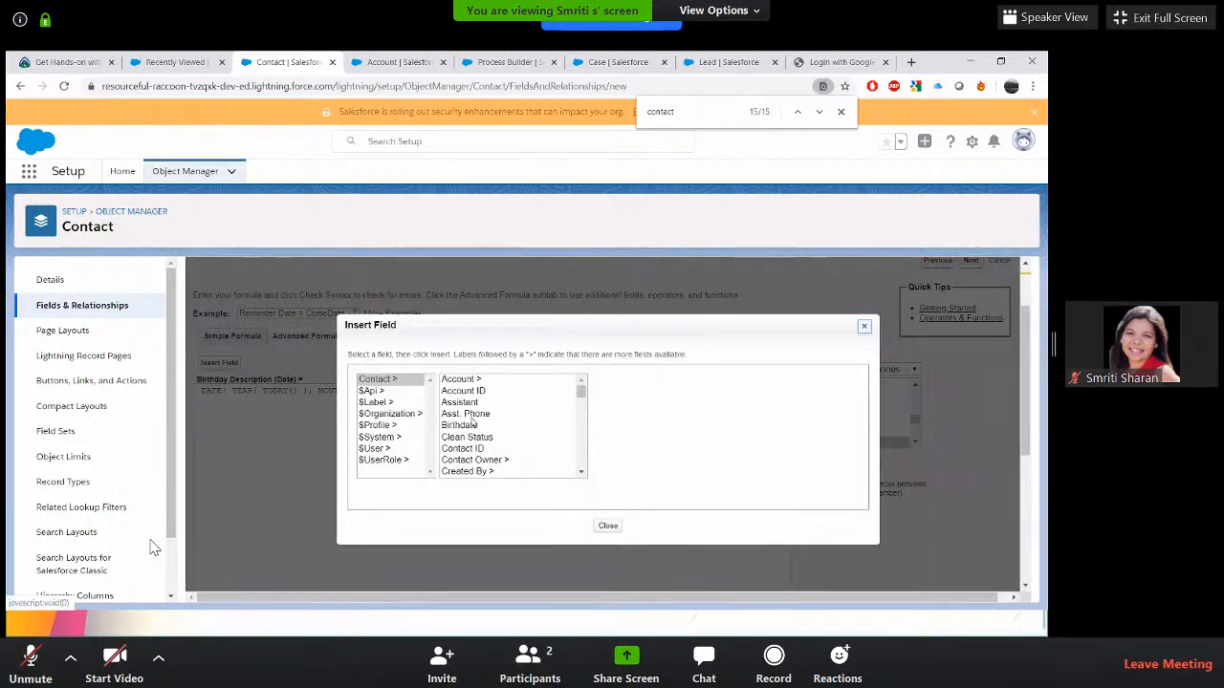
{"action": "left_click", "coordinate": [472, 415]}
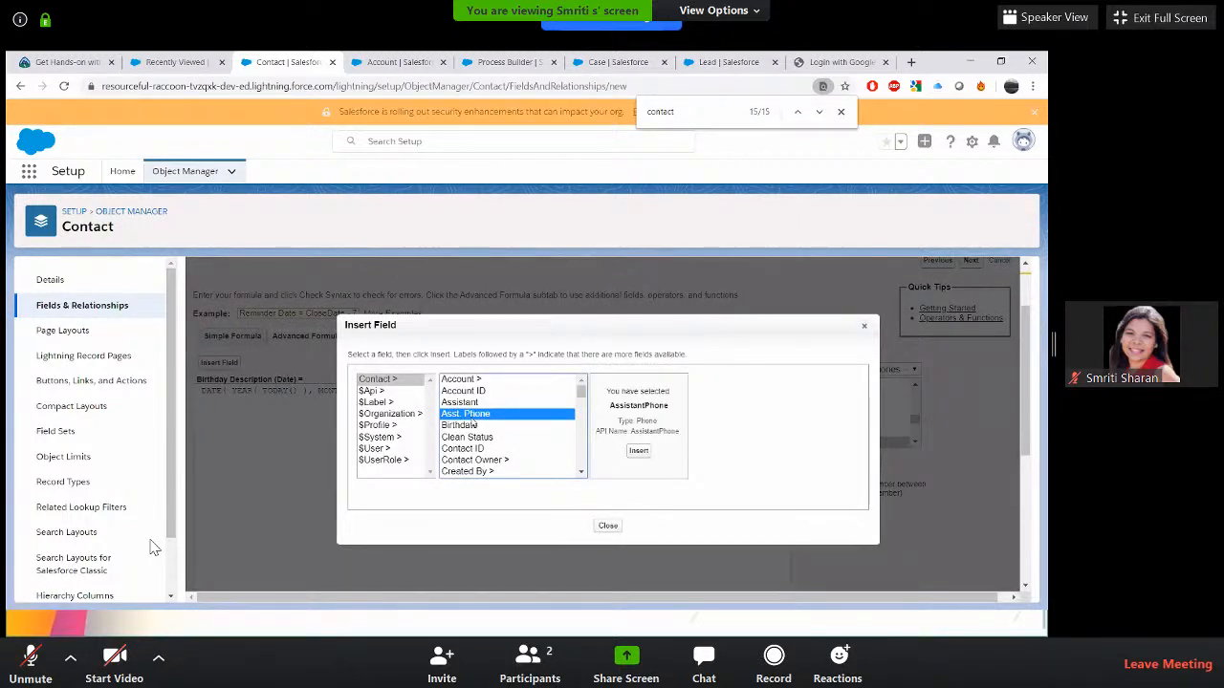
{"action": "left_click", "coordinate": [475, 424]}
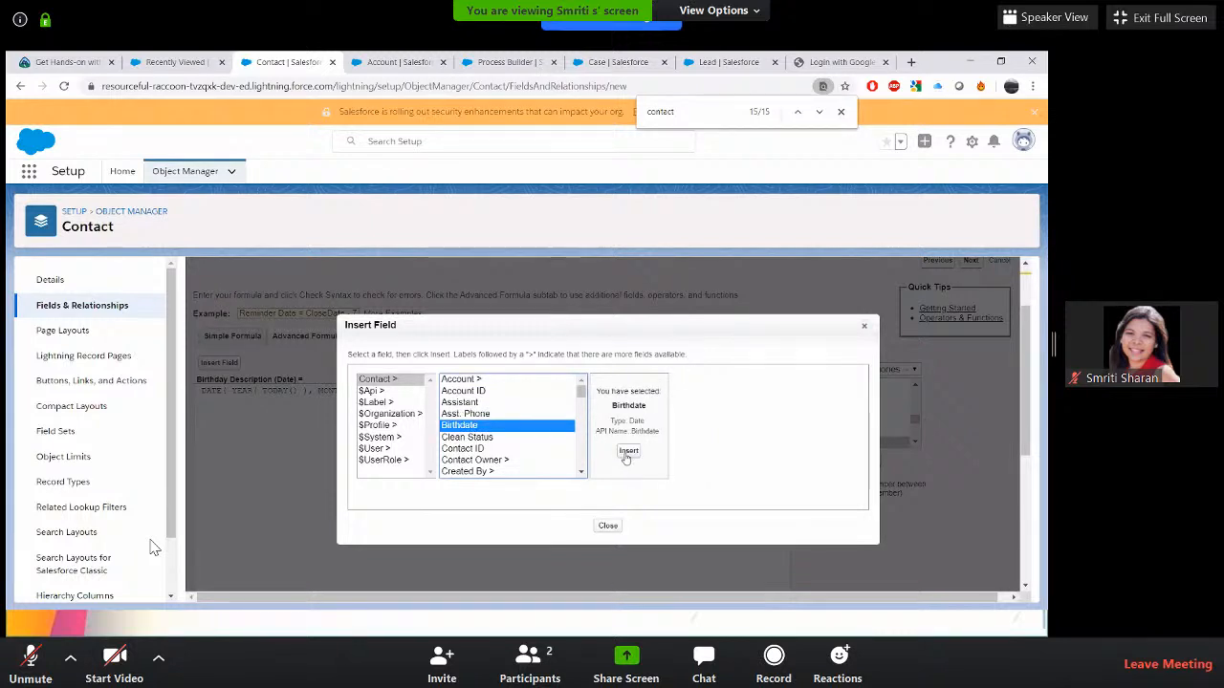
{"action": "left_click", "coordinate": [627, 452]}
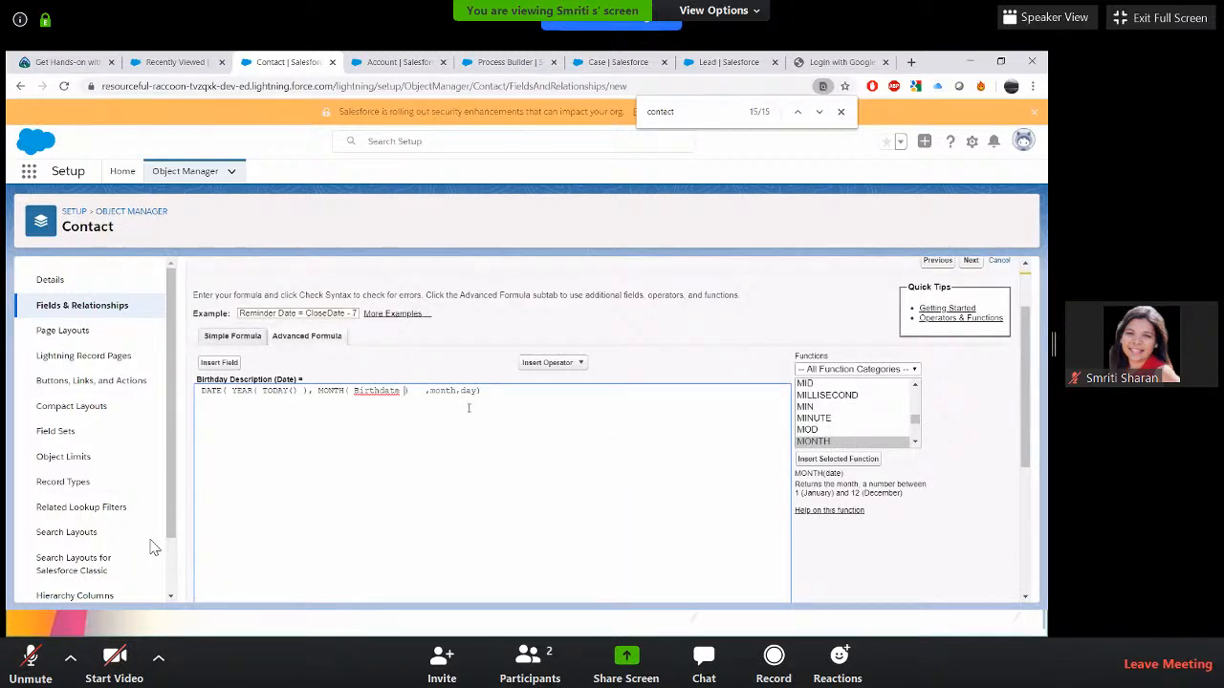
- Delete the leftover month and day placeholders after MONTH(Birthdate), keeping a comma before the closing bracket
{"action": "left_click", "coordinate": [416, 394]}
{"action": "key", "text": "Delete"}
{"action": "key", "text": "Delete"}
{"action": "double_click", "coordinate": [432, 392]}
{"action": "key", "text": "Delete"}
{"action": "double_click", "coordinate": [427, 391]}
{"action": "key", "text": "BackSpace"}
- Insert the DAY function as the DATE function's third argument, with the contact's Birthdate field as its date
{"action": "left_click", "coordinate": [851, 419]}
{"action": "key", "text": "d"}
{"action": "key", "text": "Down"}
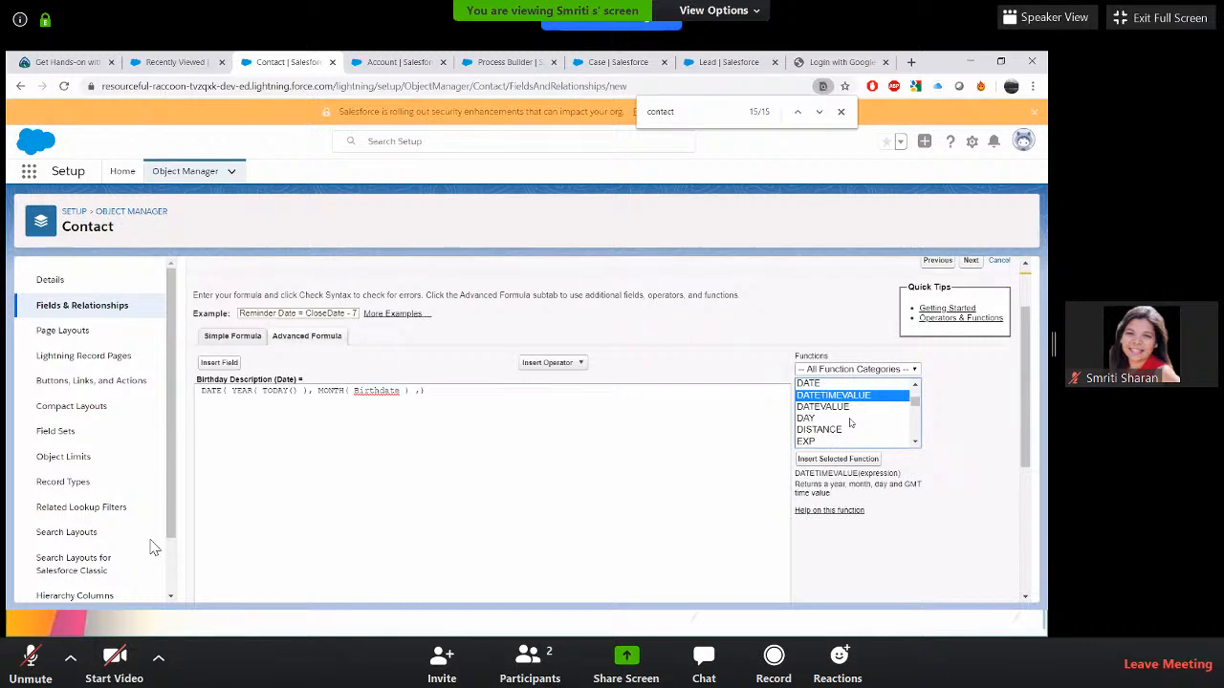
{"action": "key", "text": "Down"}
{"action": "key", "text": "Down"}
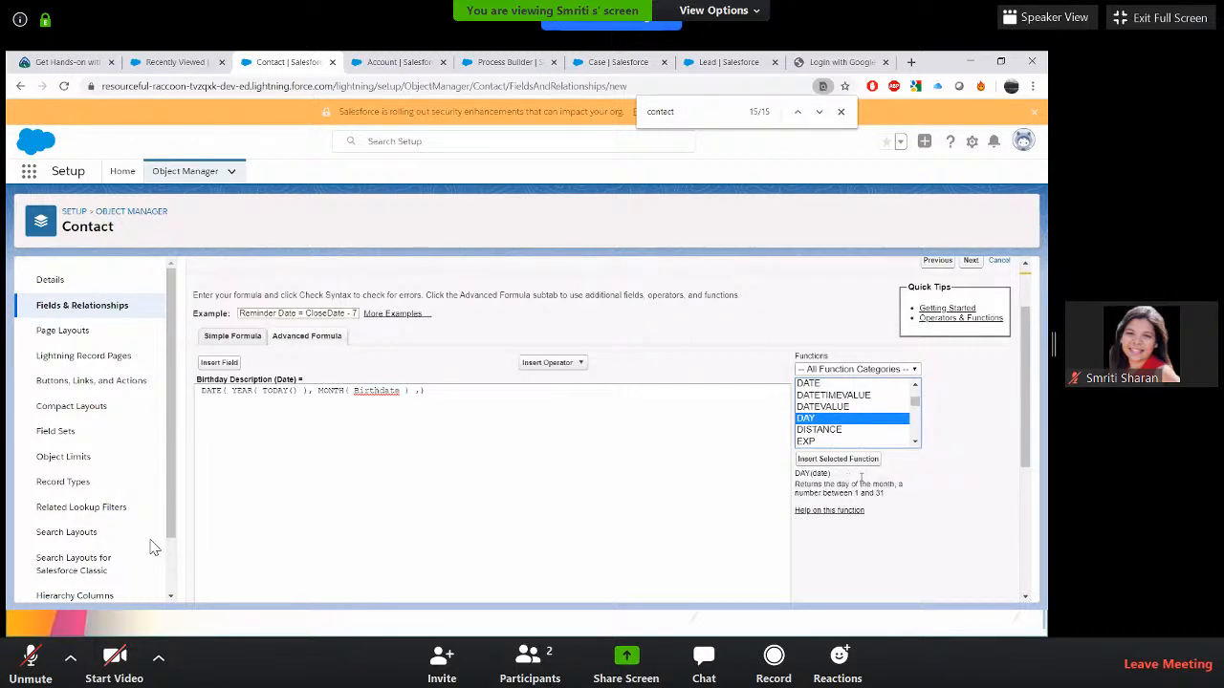
{"action": "left_click", "coordinate": [853, 460]}
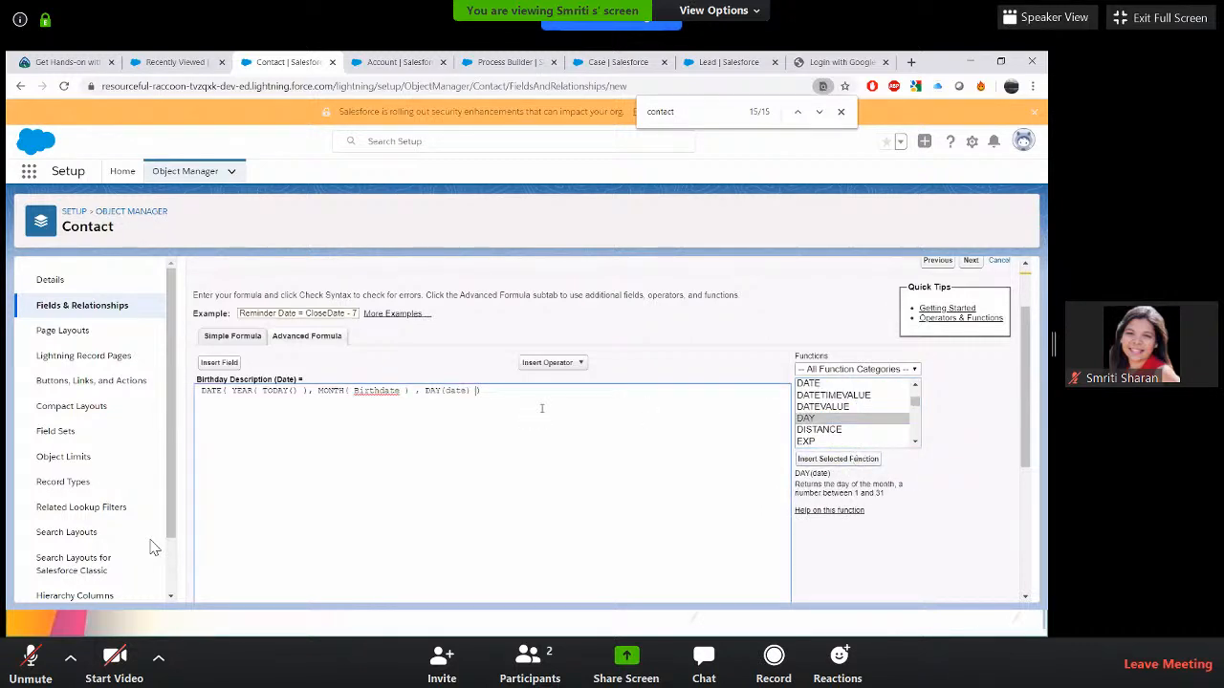
{"action": "double_click", "coordinate": [455, 390]}
{"action": "left_click", "coordinate": [212, 363]}
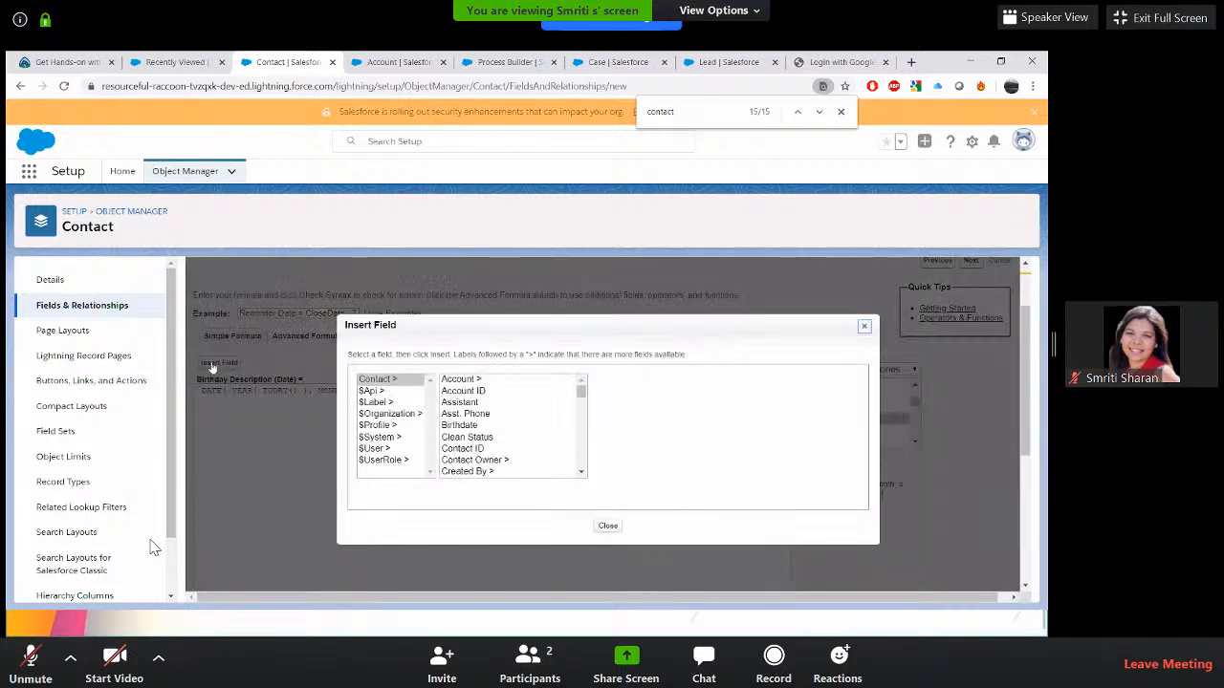
{"action": "left_click", "coordinate": [467, 426]}
{"action": "left_click", "coordinate": [634, 455]}
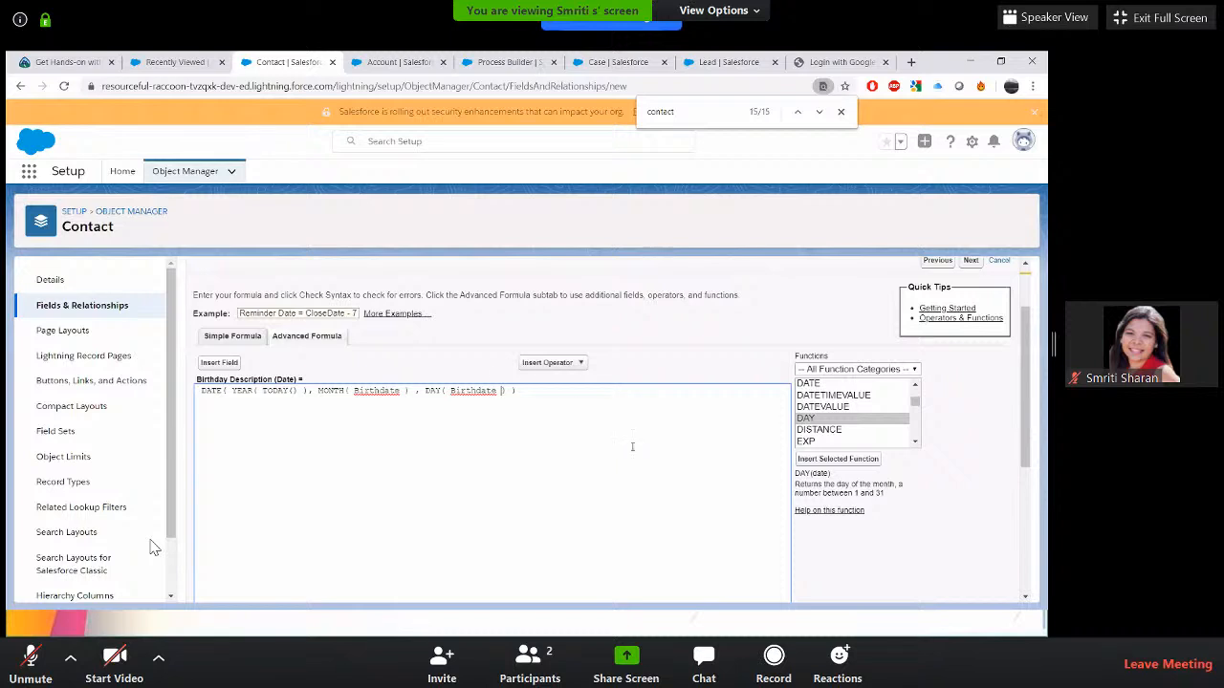
- Check the syntax of the Birthday Description formula and continue to field-level security
{"action": "scroll", "coordinate": [385, 492], "scroll_direction": "down", "scroll_amount": 2}
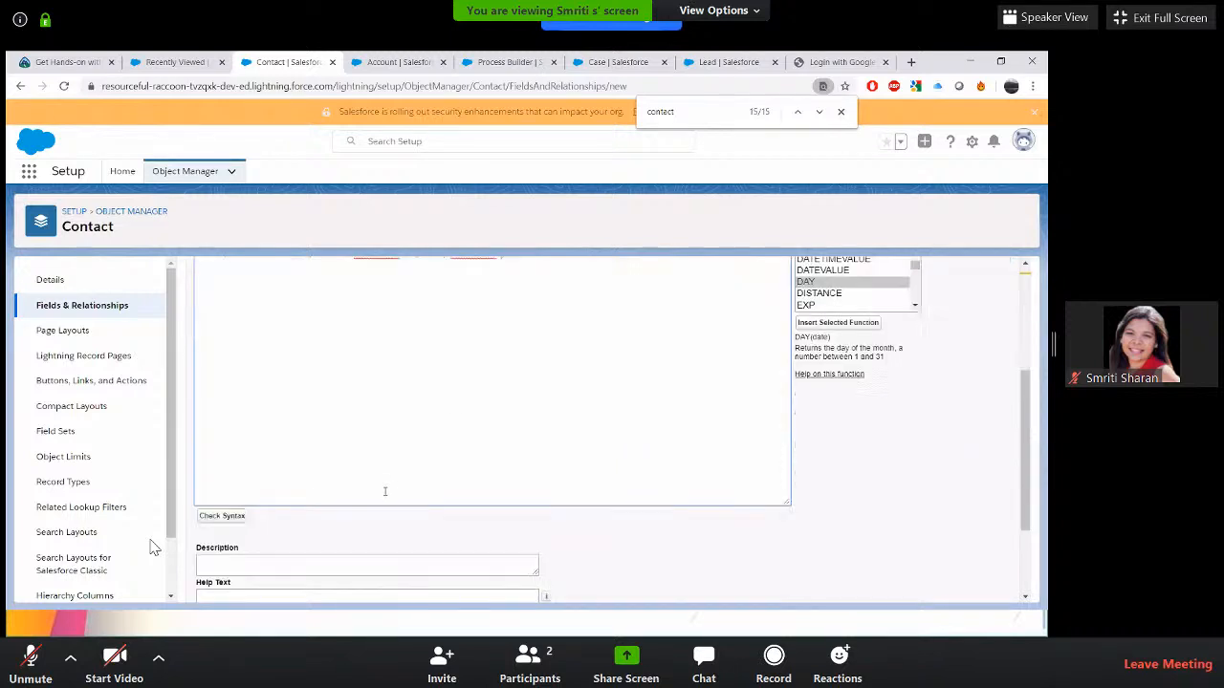
{"action": "left_click", "coordinate": [235, 517]}
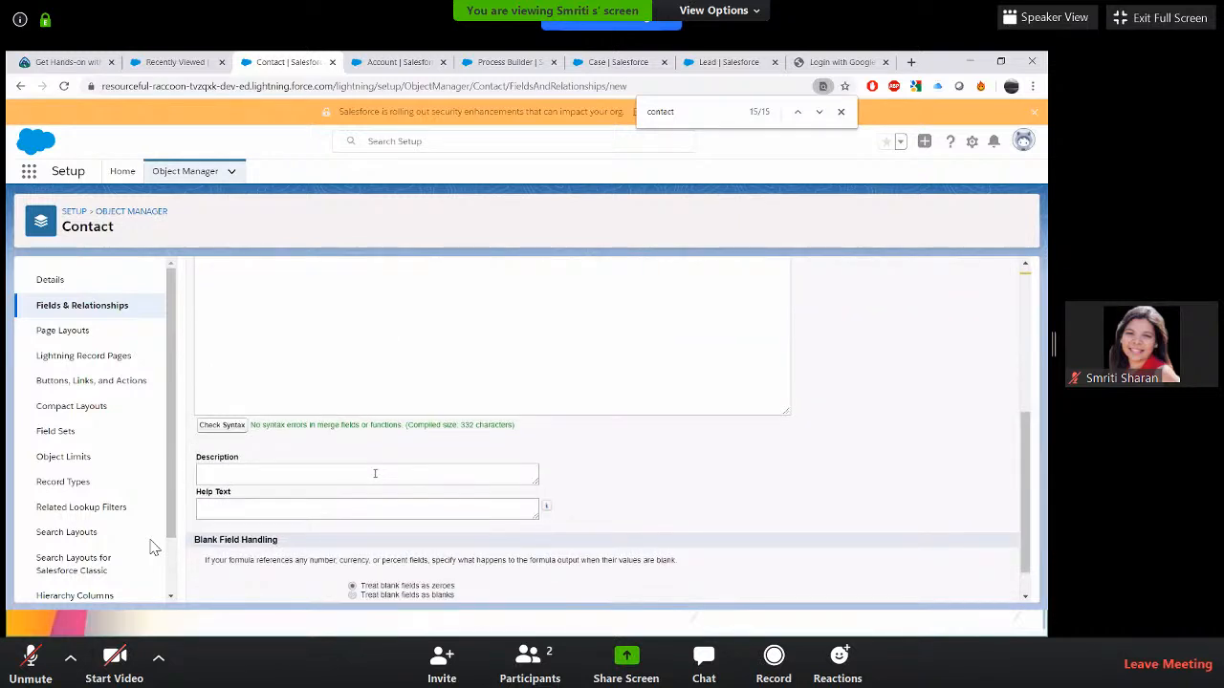
{"action": "scroll", "coordinate": [374, 473], "scroll_direction": "down", "scroll_amount": 1}
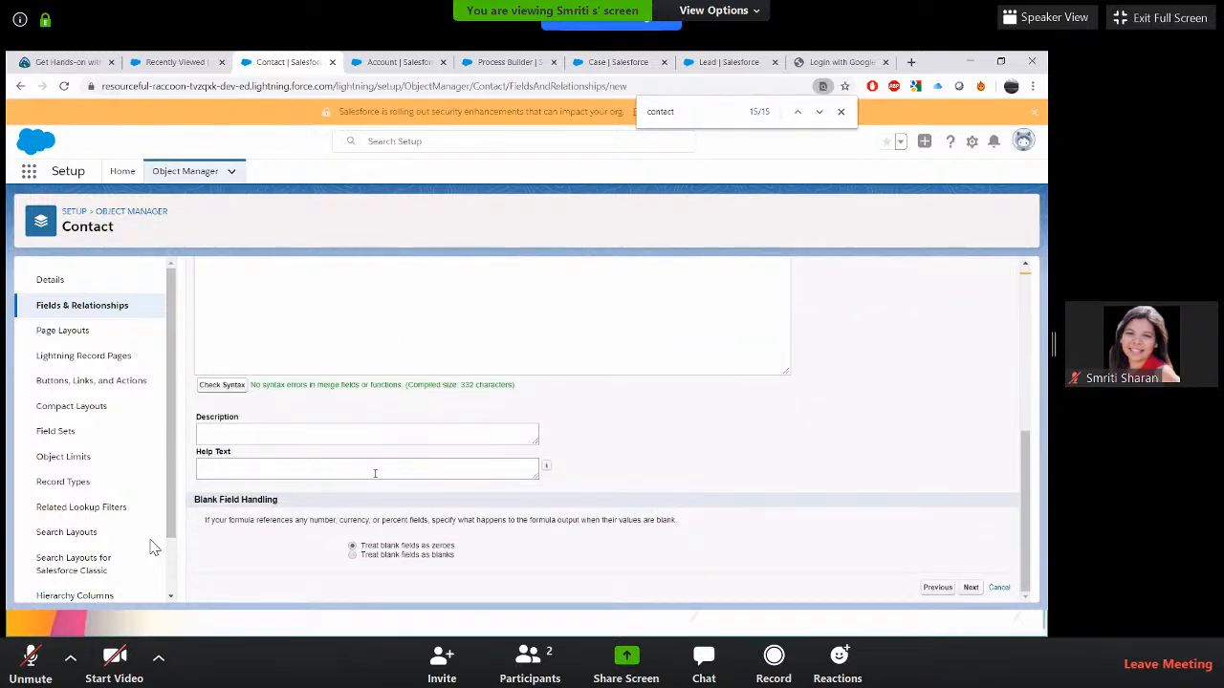
{"action": "left_click", "coordinate": [971, 589]}
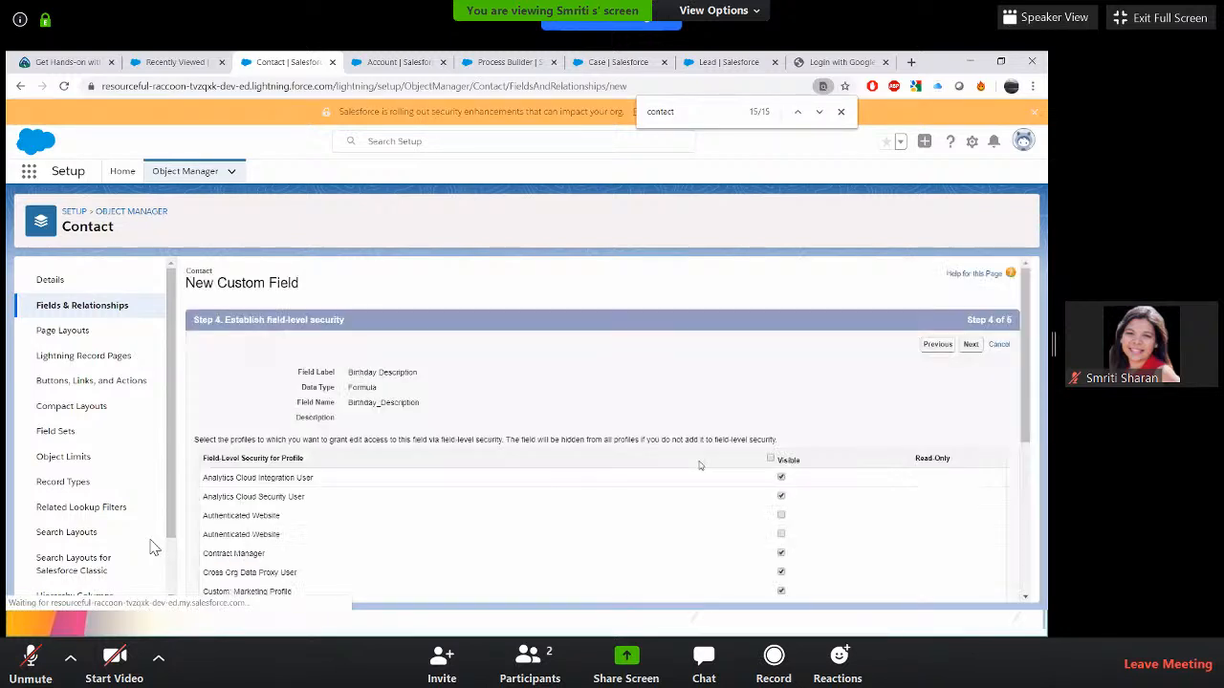
- Make the Birthday Description field visible to all profiles and save it with all contact page layouts selected
{"action": "left_click", "coordinate": [771, 460]}
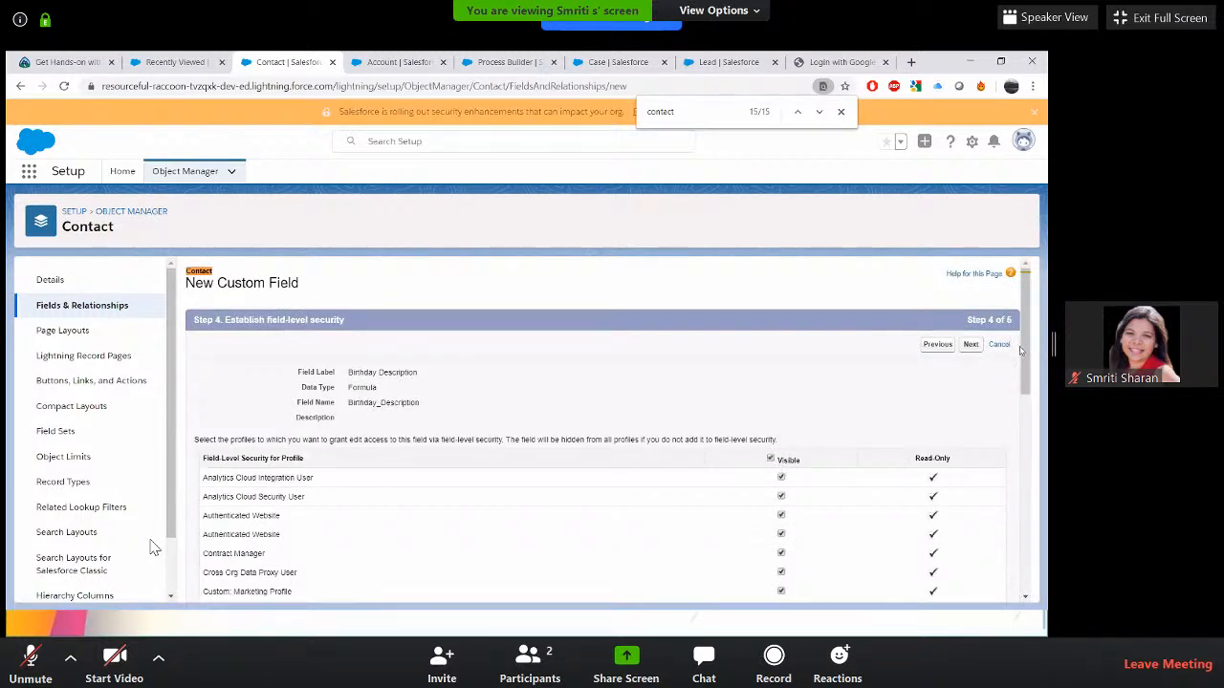
{"action": "left_click", "coordinate": [970, 345]}
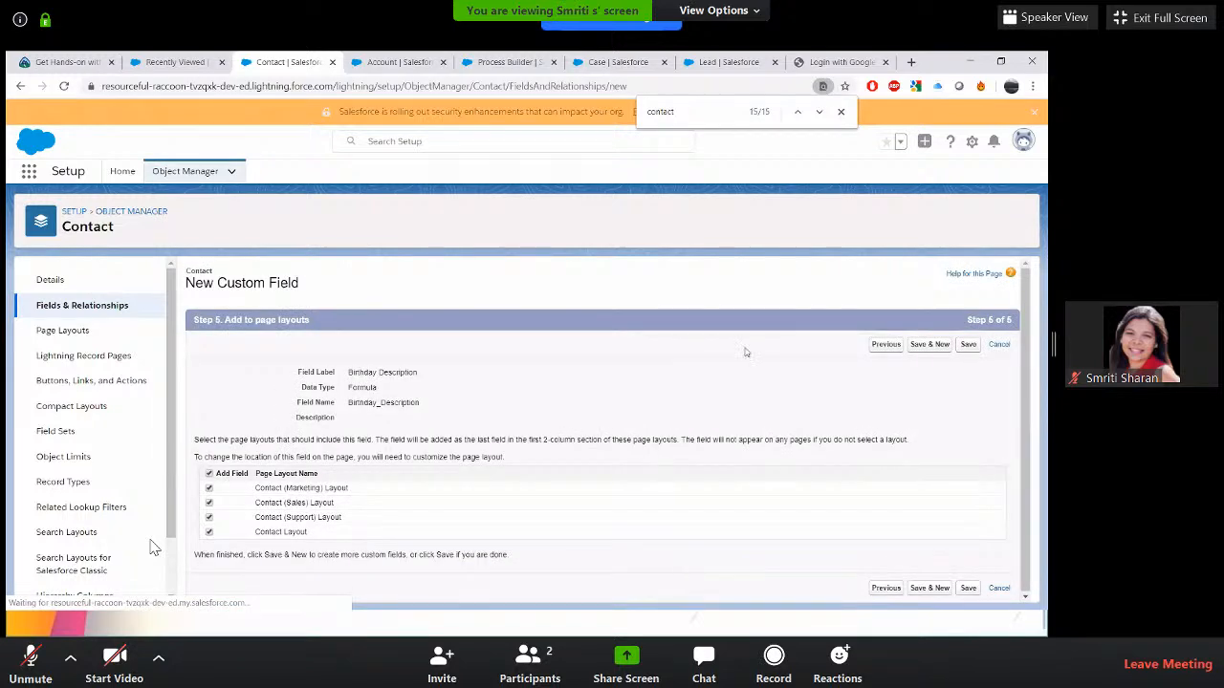
{"action": "left_click", "coordinate": [967, 345]}
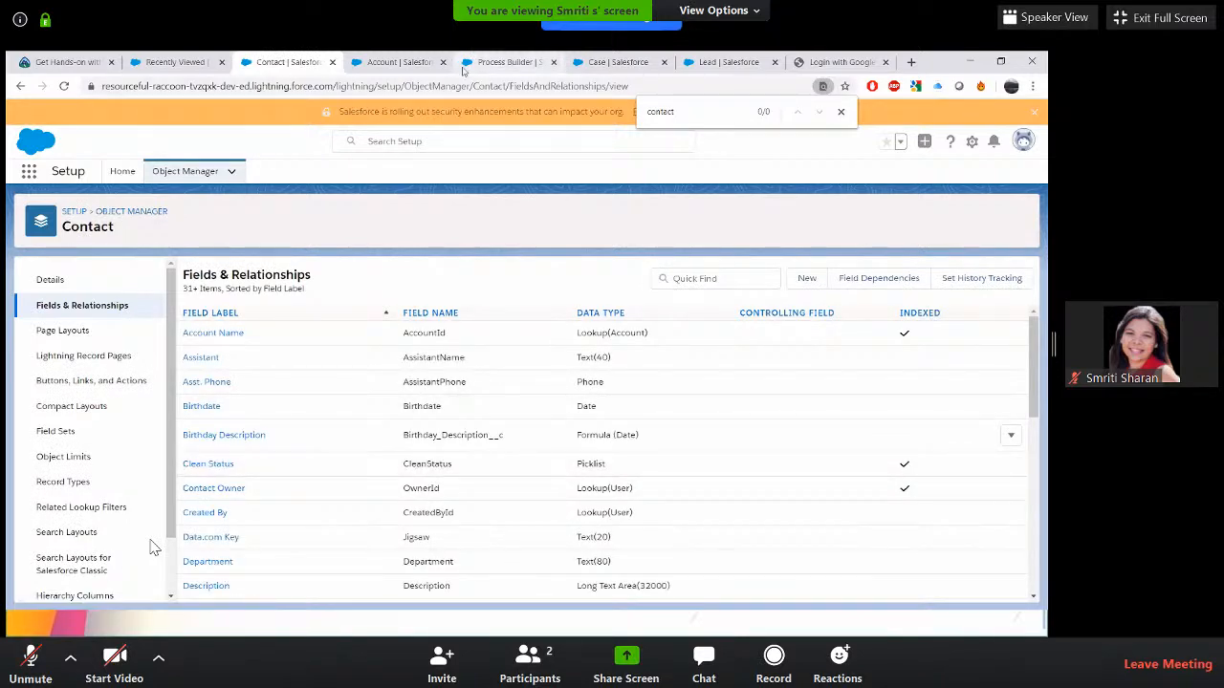
- Go to the Contacts list in the Sales app and start a new contact
{"action": "left_click", "coordinate": [390, 63]}
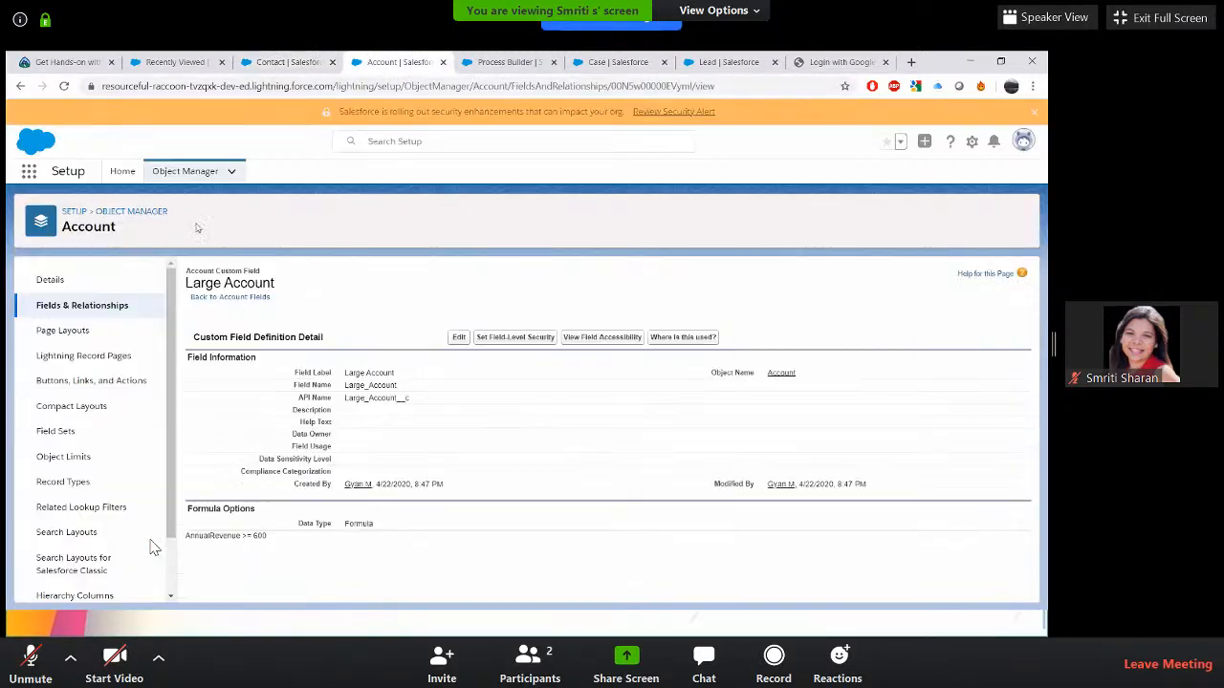
{"action": "left_click", "coordinate": [178, 63]}
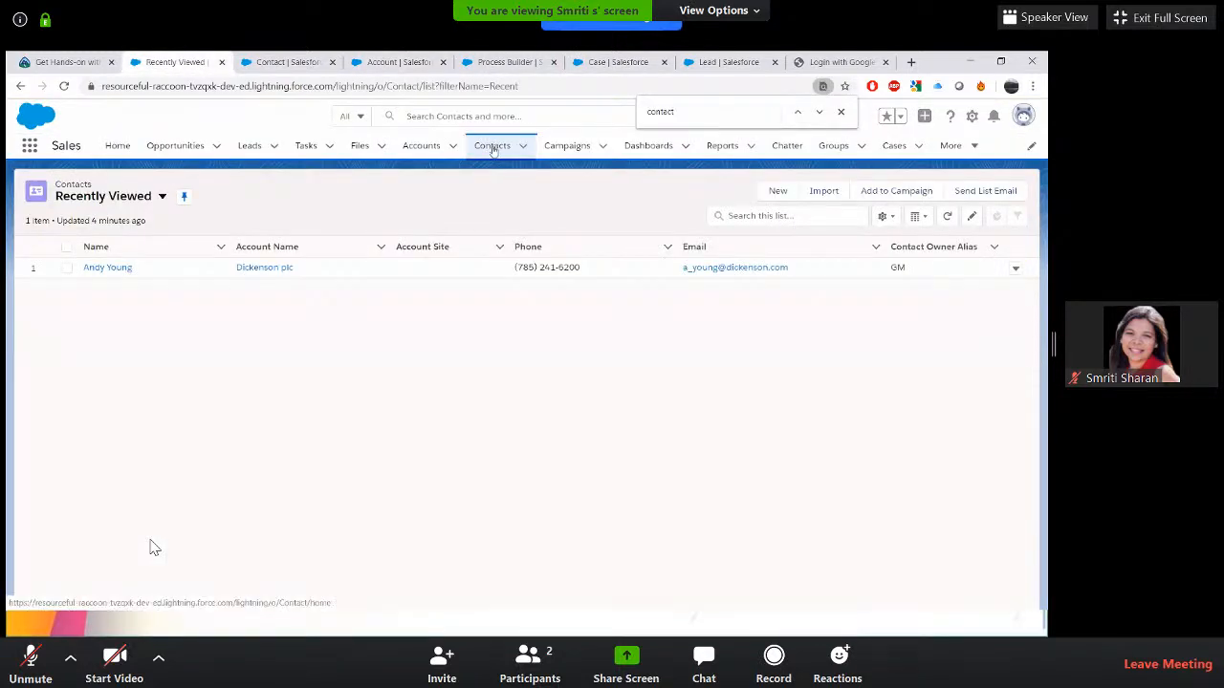
{"action": "left_click", "coordinate": [778, 191]}
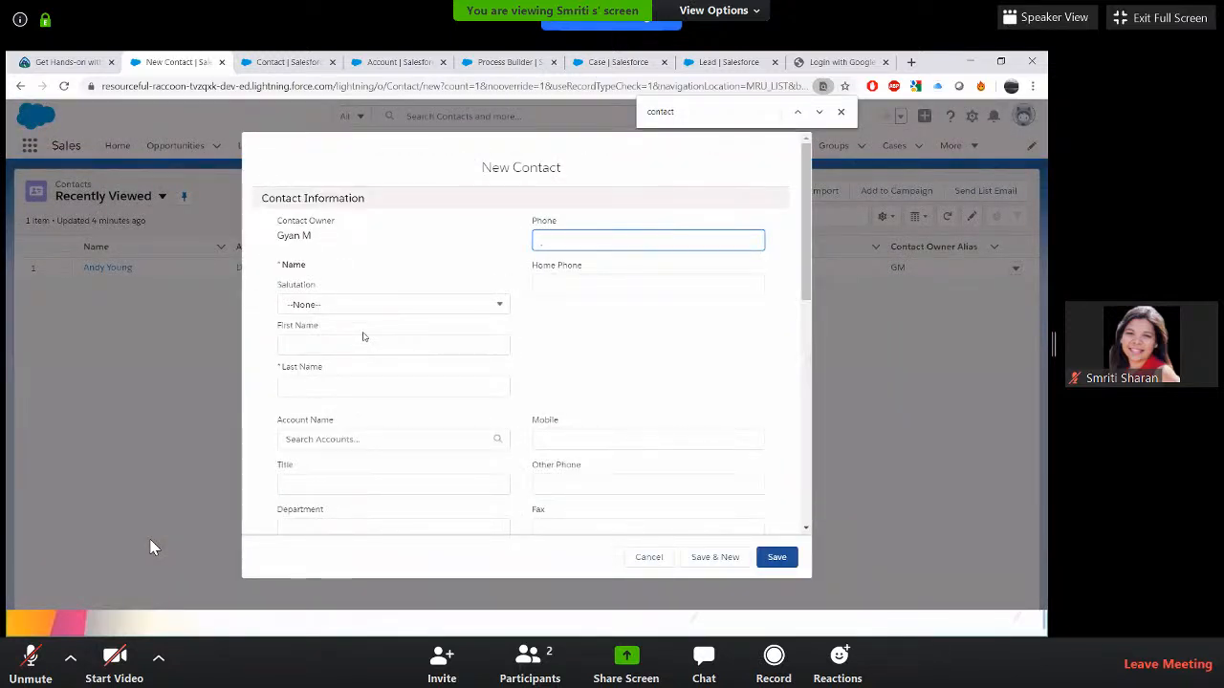
- Set the new contact's salutation to Mr. and fill in the first and last name
{"action": "left_click", "coordinate": [366, 305]}
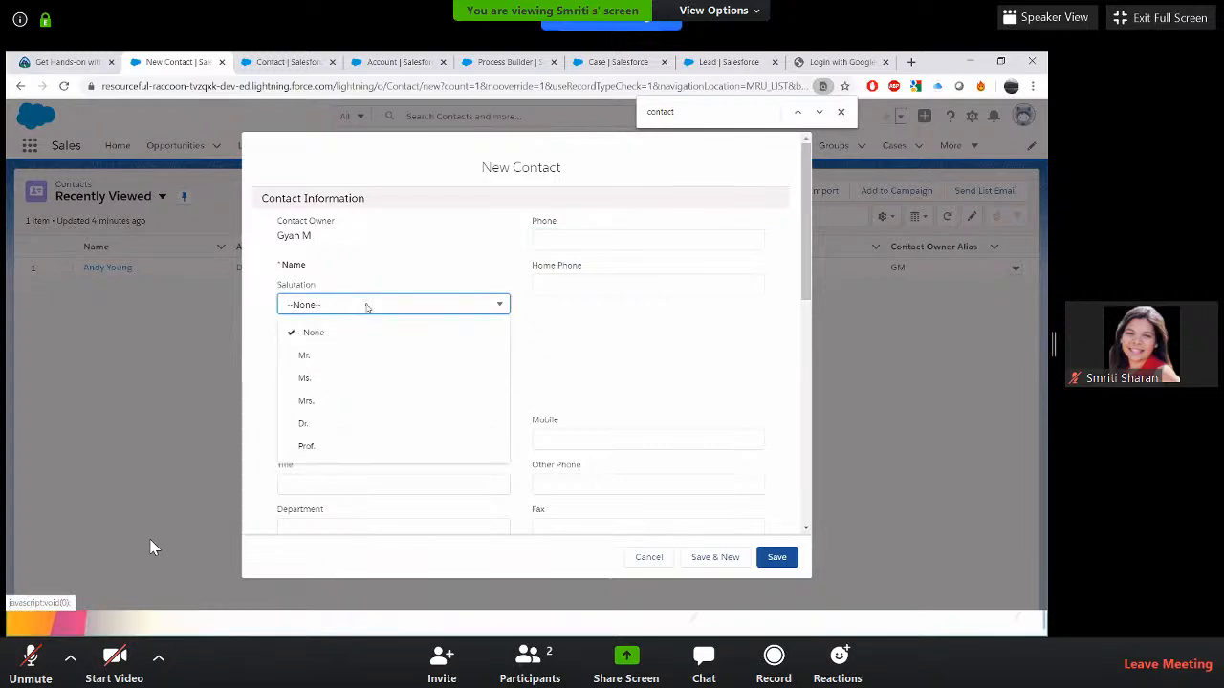
{"action": "left_click", "coordinate": [363, 355]}
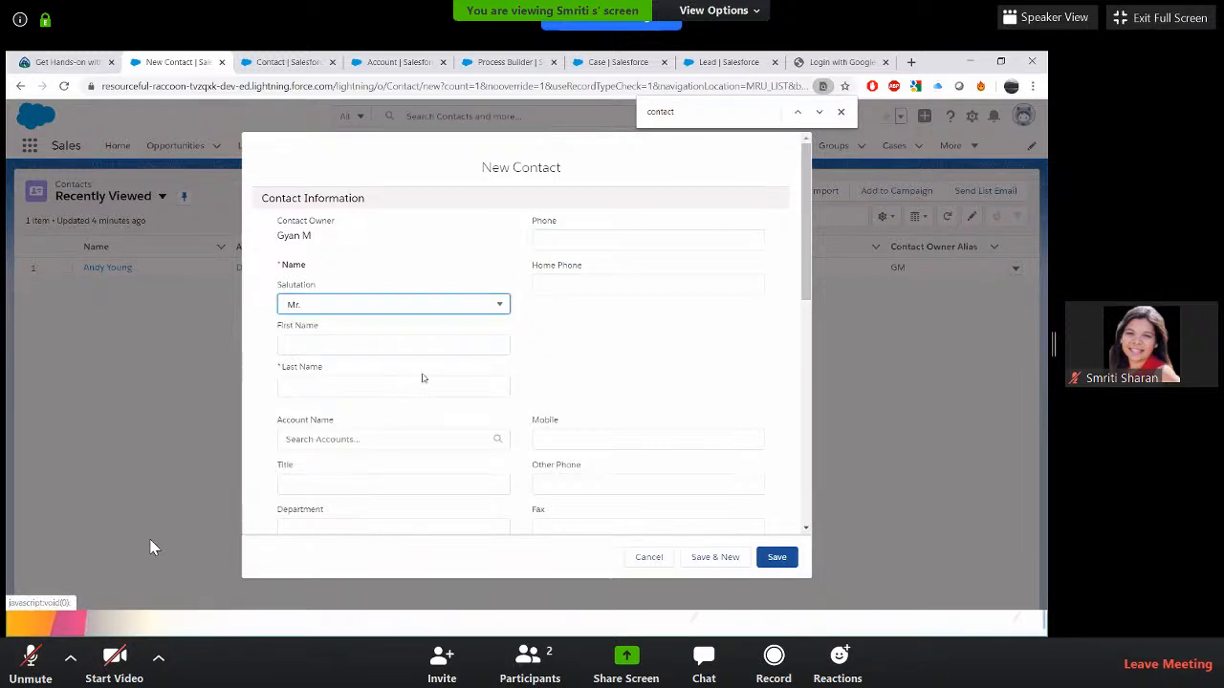
{"action": "left_click", "coordinate": [405, 350]}
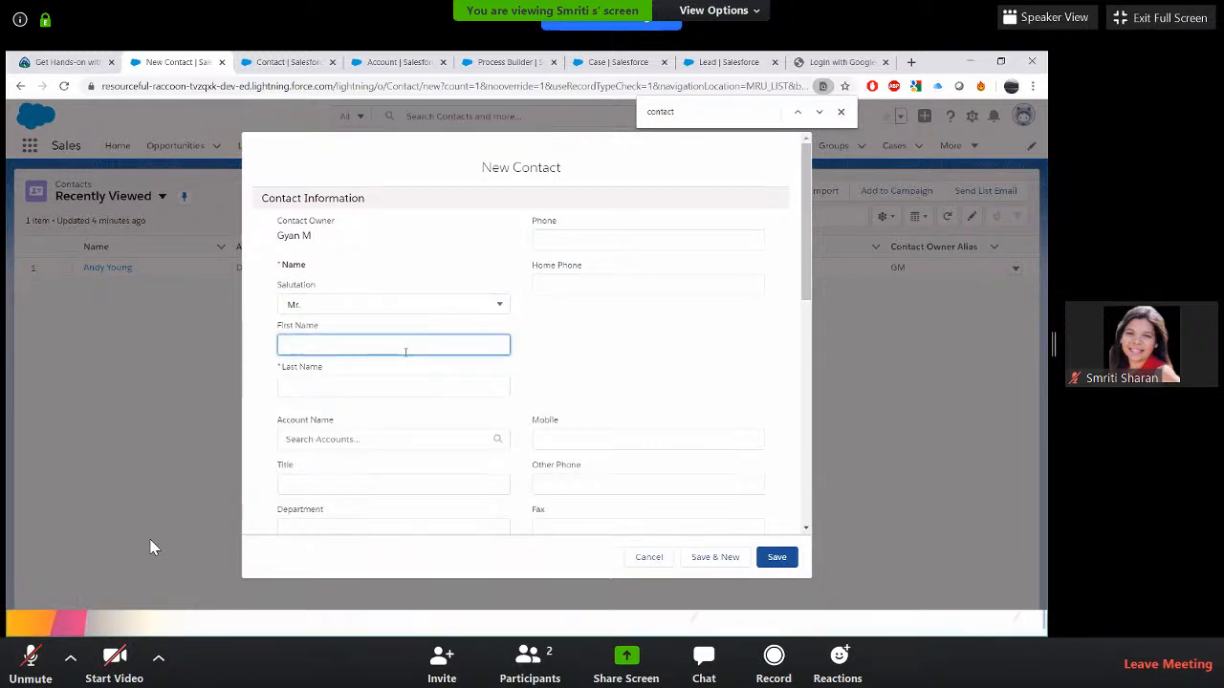
{"action": "type", "text": "Gyan"}
{"action": "key", "text": "Tab"}
{"action": "type", "text": "M"}
{"action": "key", "text": "Tab"}
{"action": "scroll", "coordinate": [405, 354], "scroll_direction": "down", "scroll_amount": 2}
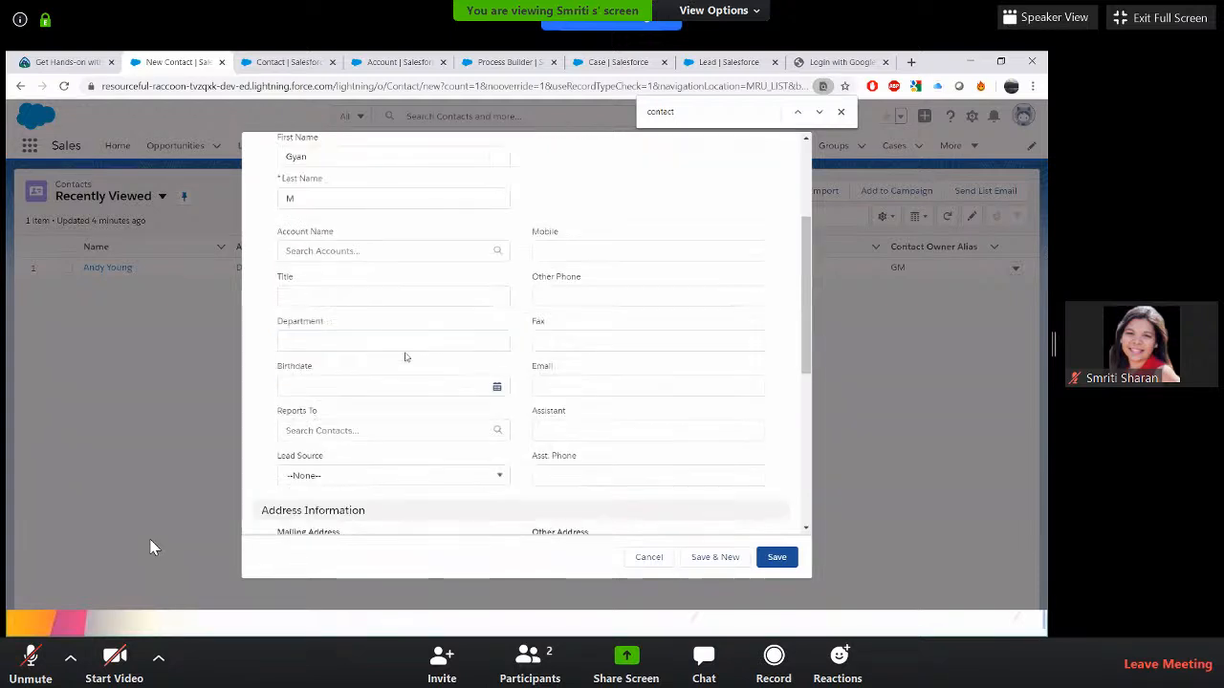
- Pick the new contact's birthdate from the calendar and save the contact
{"action": "scroll", "coordinate": [405, 356], "scroll_direction": "down", "scroll_amount": 2}
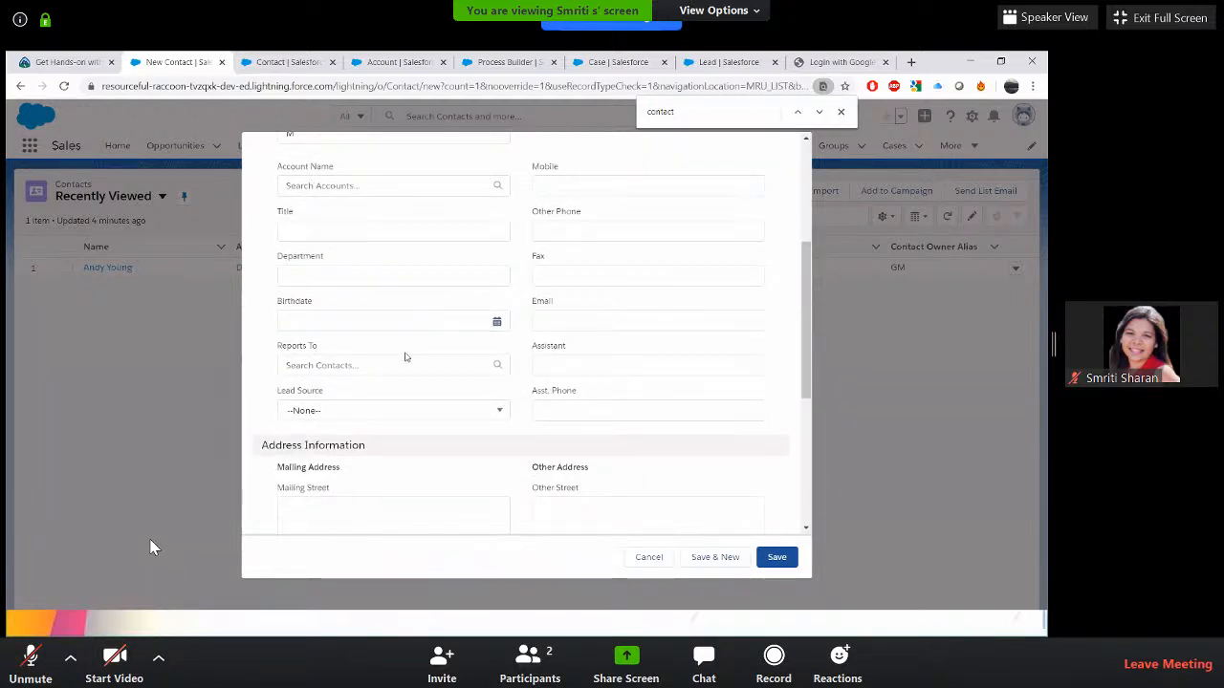
{"action": "left_click", "coordinate": [497, 337]}
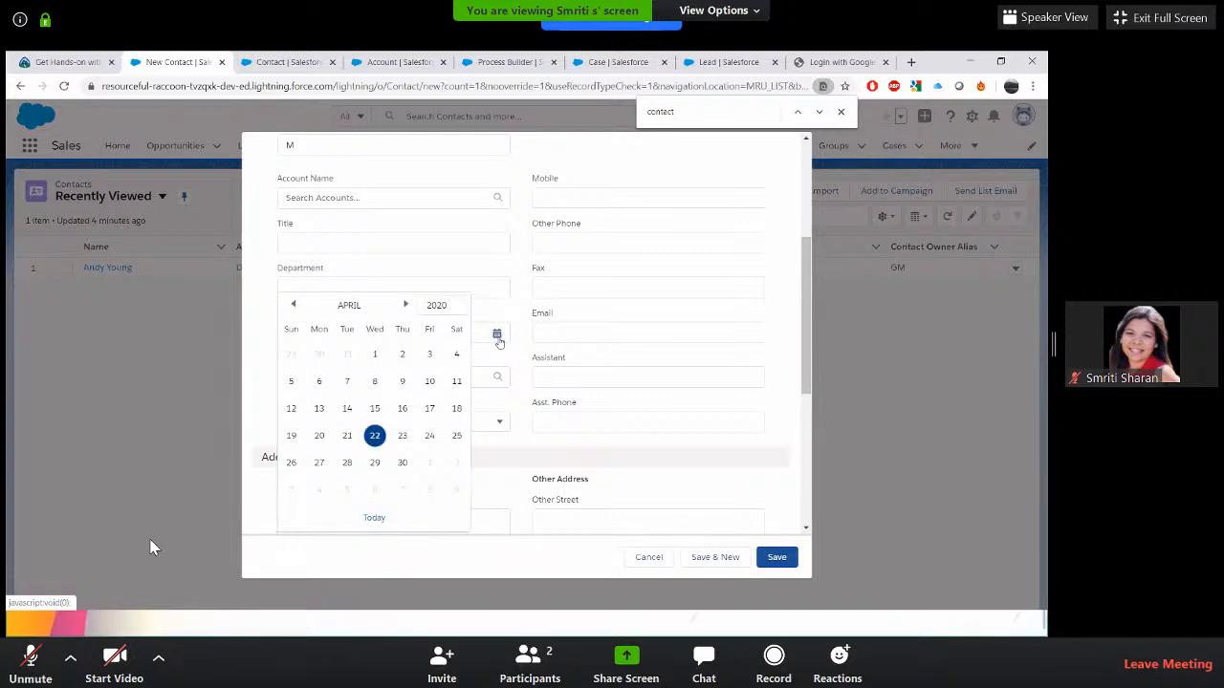
{"action": "left_click", "coordinate": [437, 306]}
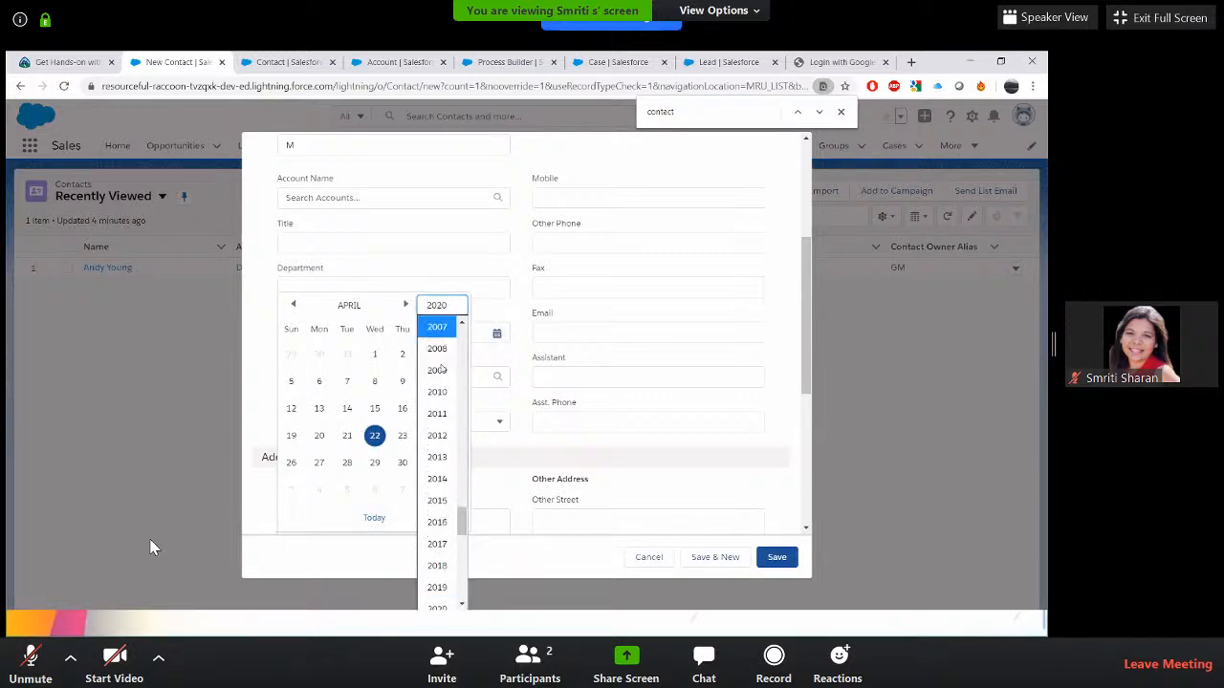
{"action": "scroll", "coordinate": [440, 370], "scroll_direction": "up", "scroll_amount": 5}
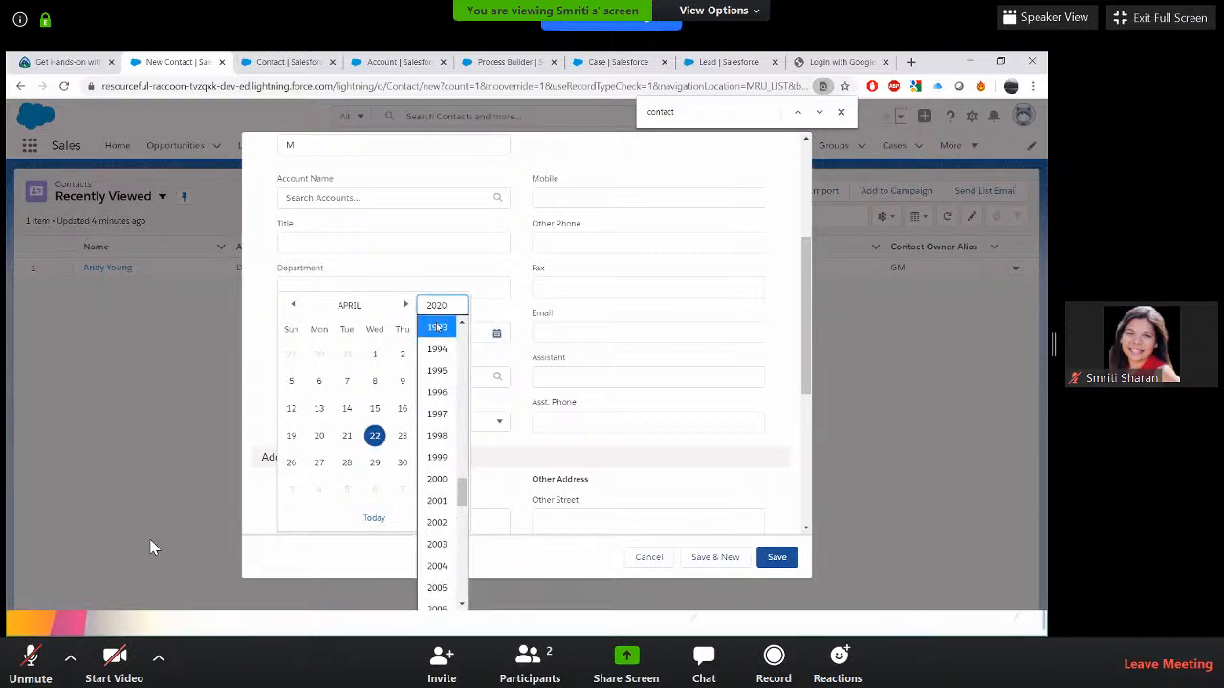
{"action": "left_click", "coordinate": [437, 327]}
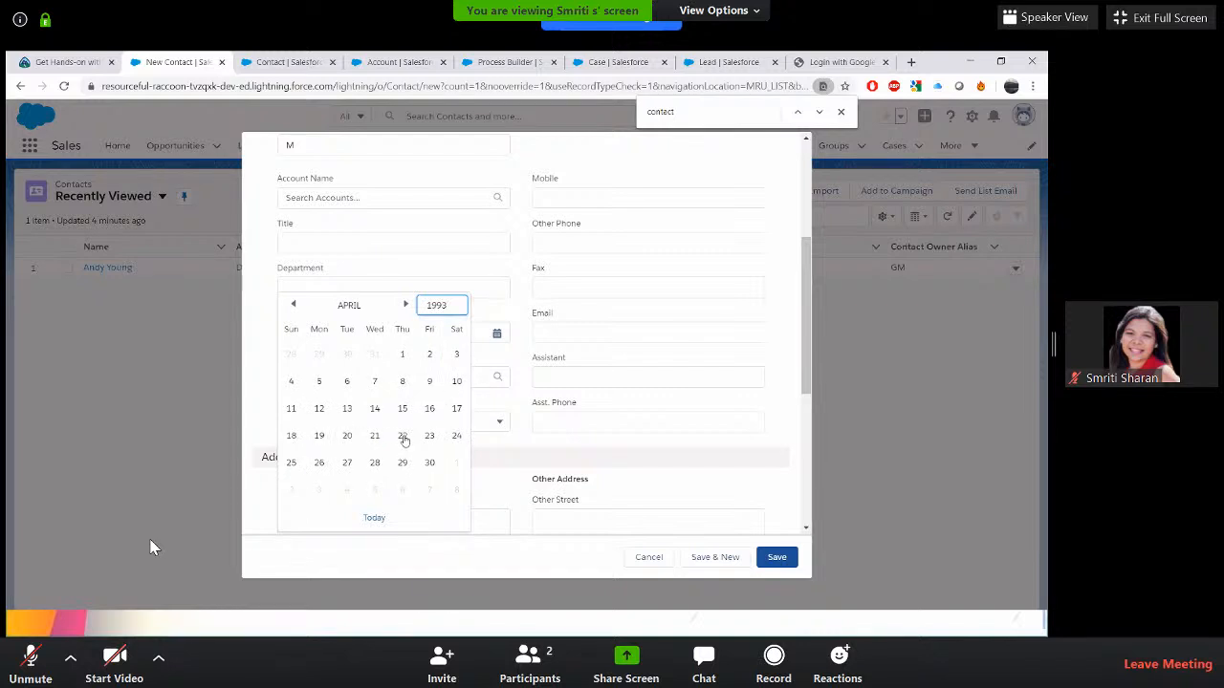
{"action": "left_click", "coordinate": [404, 438]}
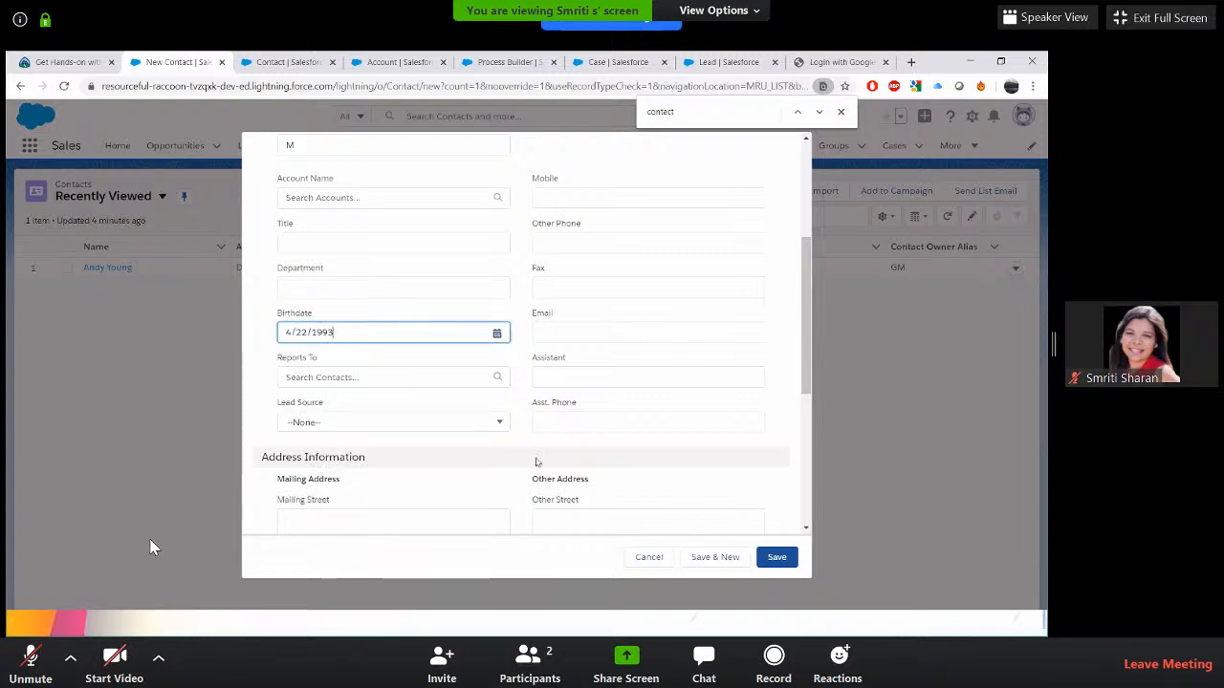
{"action": "scroll", "coordinate": [538, 463], "scroll_direction": "down", "scroll_amount": 3}
{"action": "scroll", "coordinate": [537, 461], "scroll_direction": "down", "scroll_amount": 3}
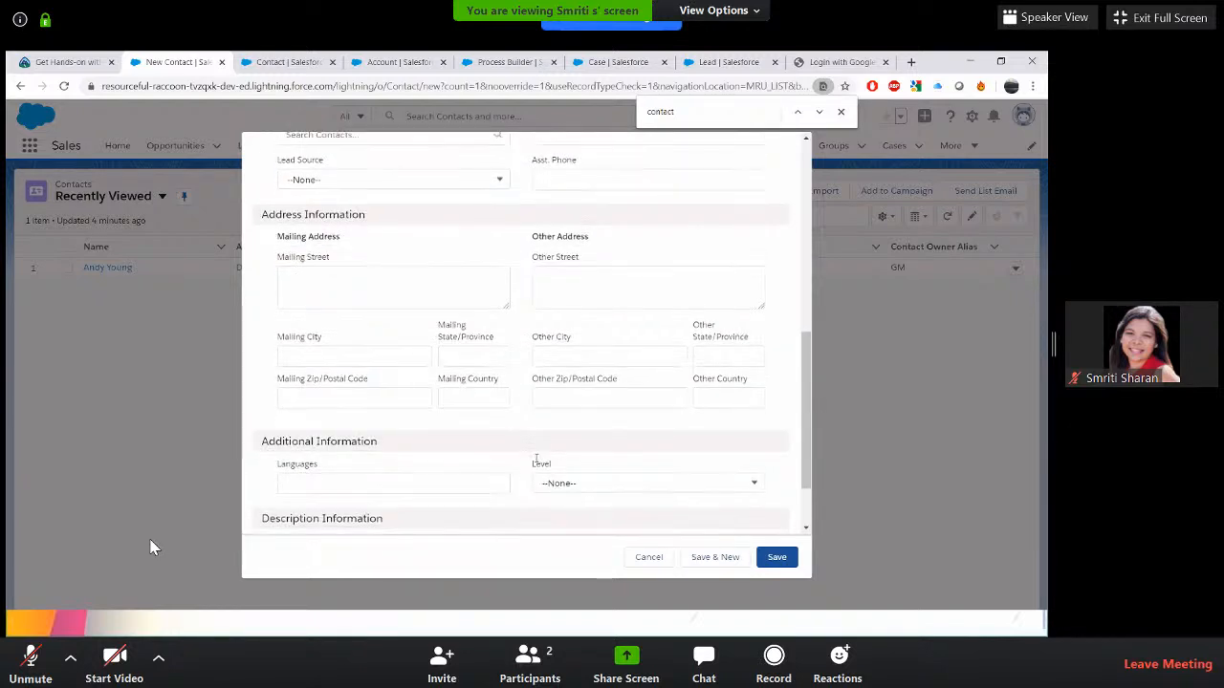
{"action": "scroll", "coordinate": [536, 463], "scroll_direction": "up", "scroll_amount": 2}
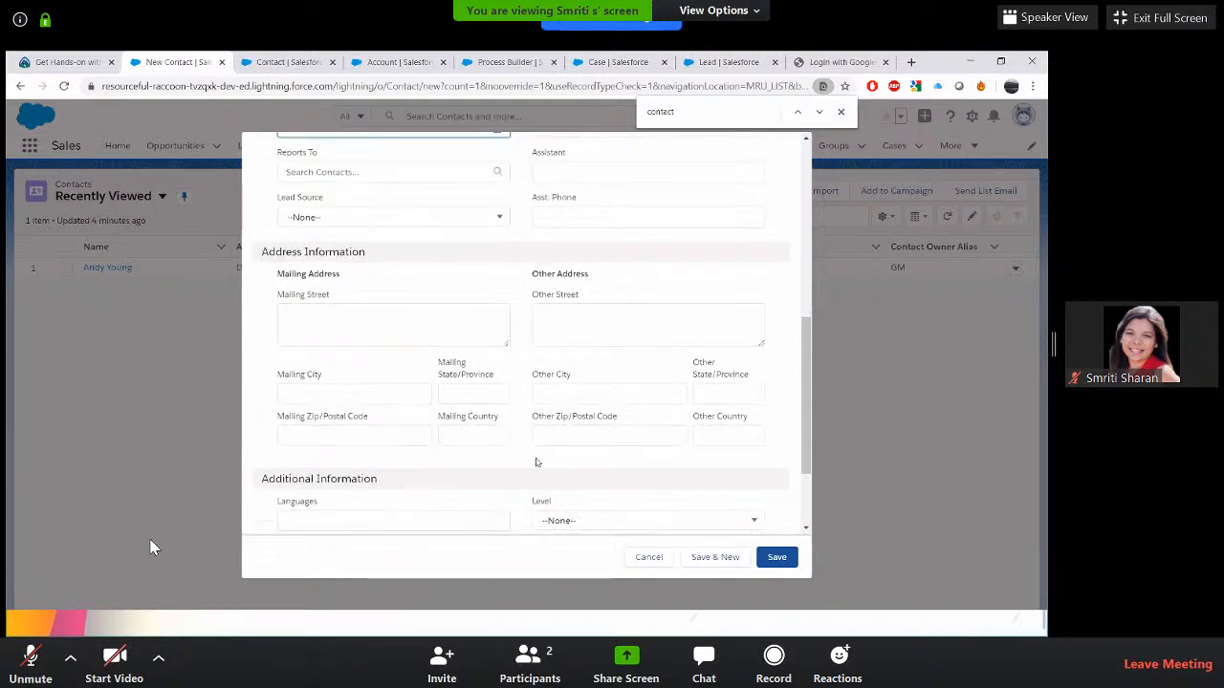
{"action": "scroll", "coordinate": [555, 440], "scroll_direction": "up", "scroll_amount": 8}
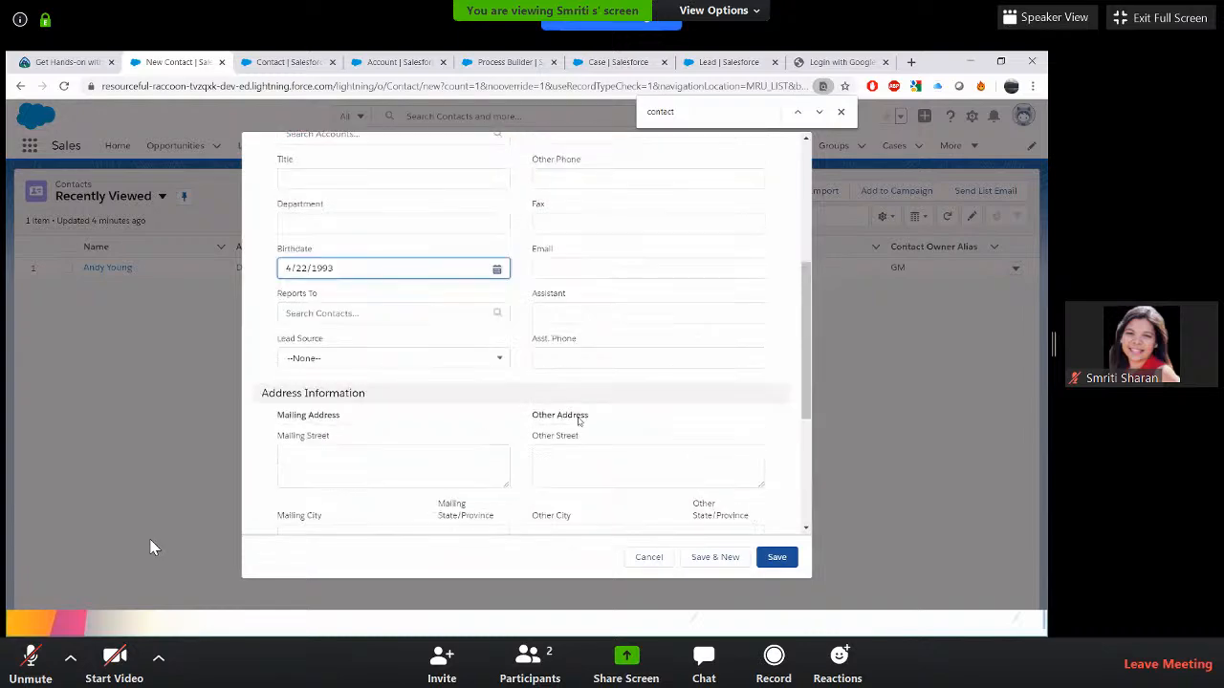
{"action": "left_click", "coordinate": [777, 556]}
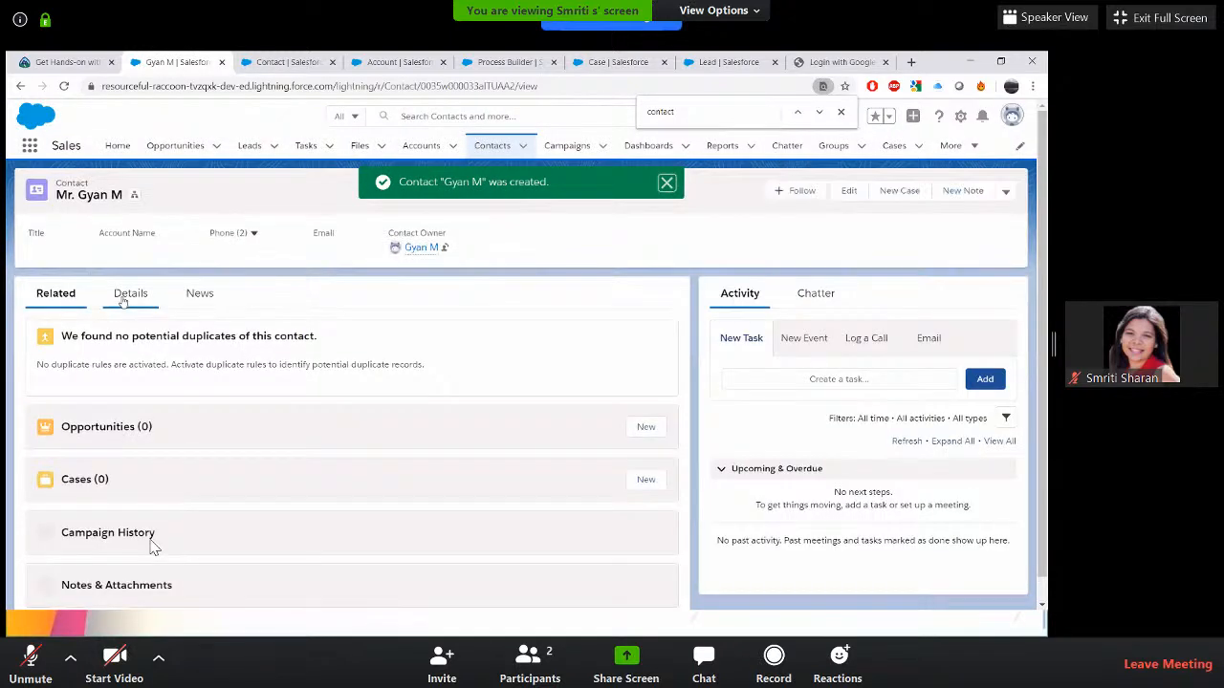
- Examine the Birthday Description value in the new contact's details
{"action": "left_click", "coordinate": [124, 296]}
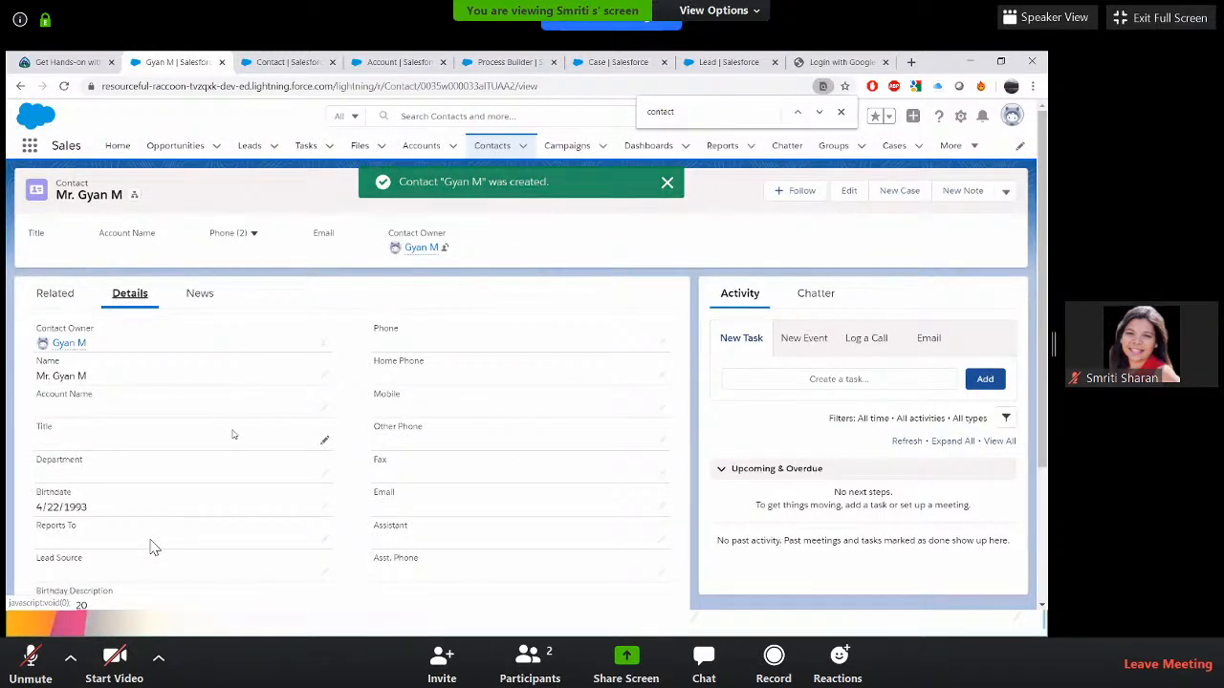
{"action": "scroll", "coordinate": [233, 435], "scroll_direction": "down", "scroll_amount": 2}
{"action": "scroll", "coordinate": [150, 547], "scroll_direction": "down", "scroll_amount": 1}
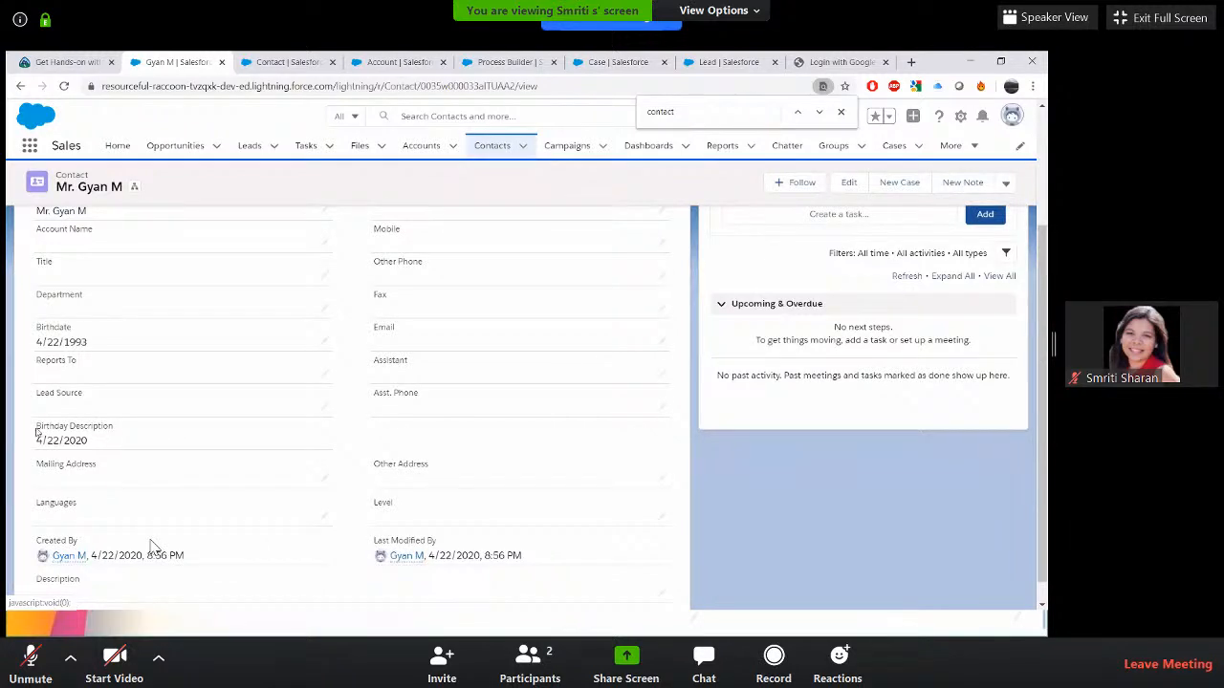
{"action": "left_click_drag", "start_coordinate": [39, 429], "coordinate": [111, 423]}
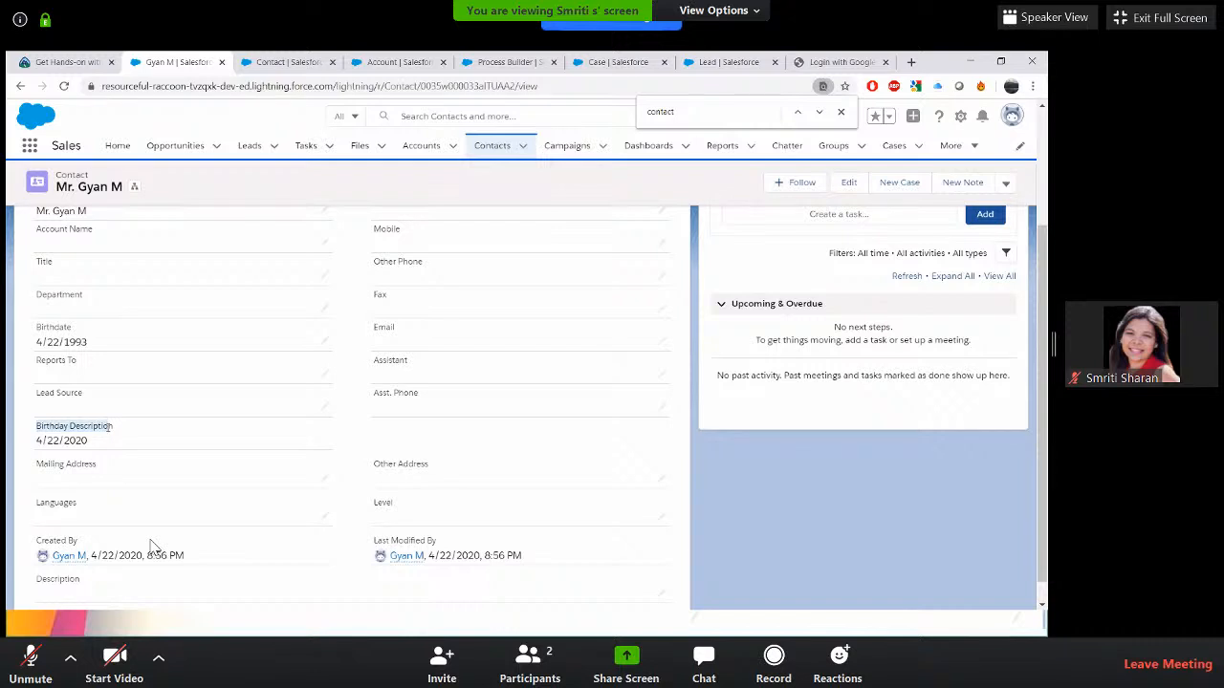
{"action": "left_click", "coordinate": [150, 545]}
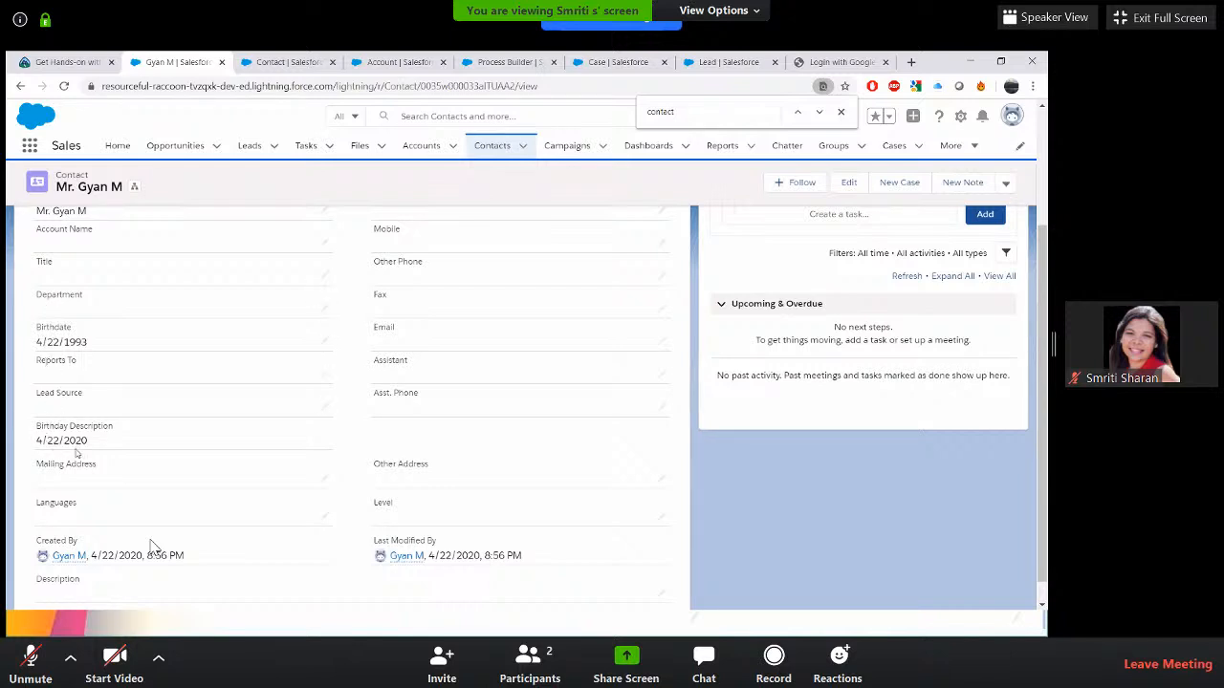
{"action": "left_click_drag", "start_coordinate": [90, 441], "coordinate": [36, 443]}
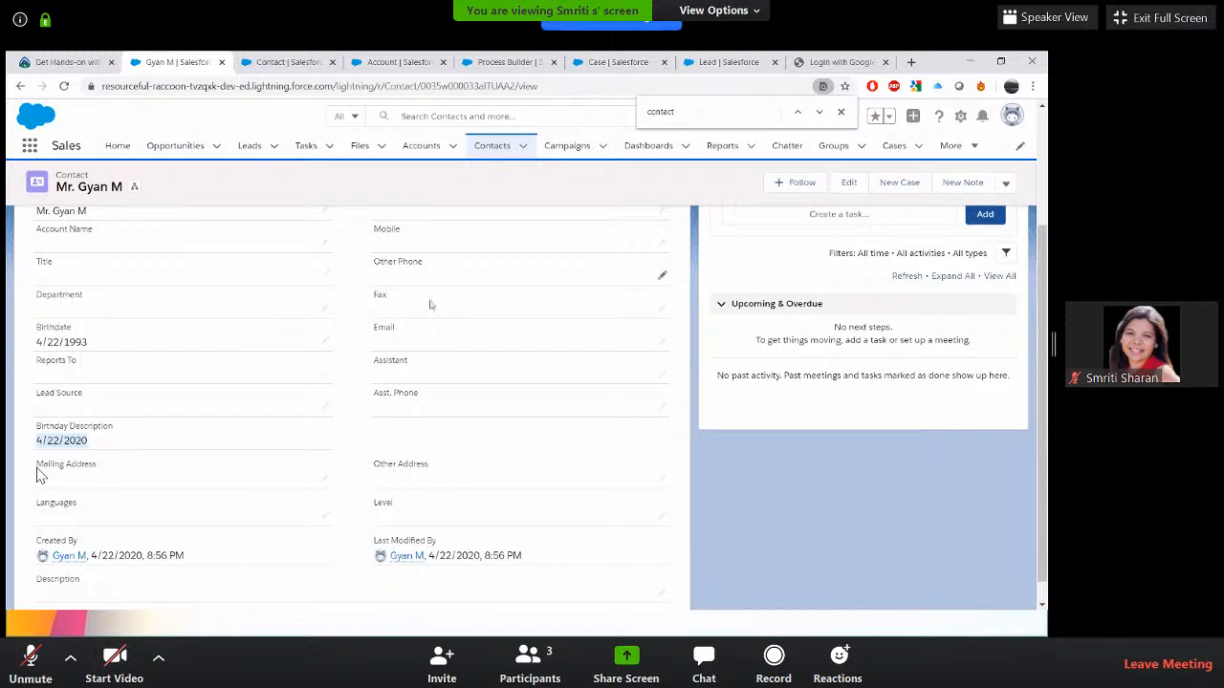
- Return to Object Manager in Setup, find the Lead object and open its fields and relationships
{"action": "left_click", "coordinate": [284, 63]}
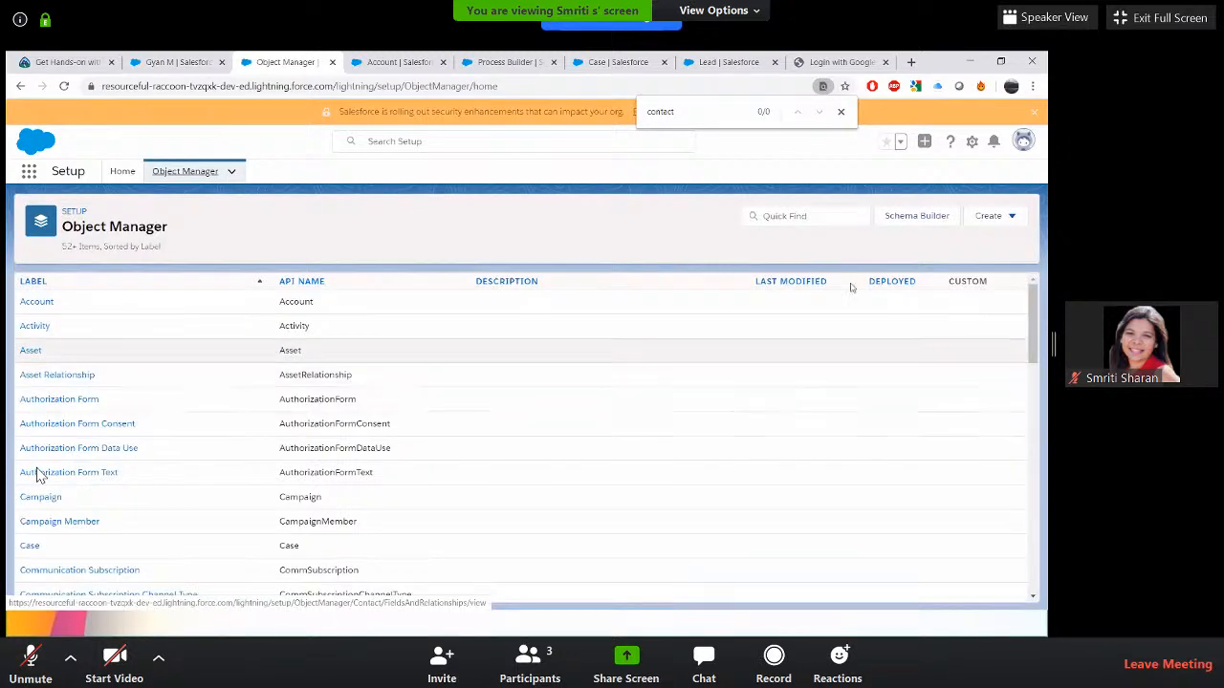
{"action": "left_click", "coordinate": [810, 216]}
{"action": "type", "text": "lead"}
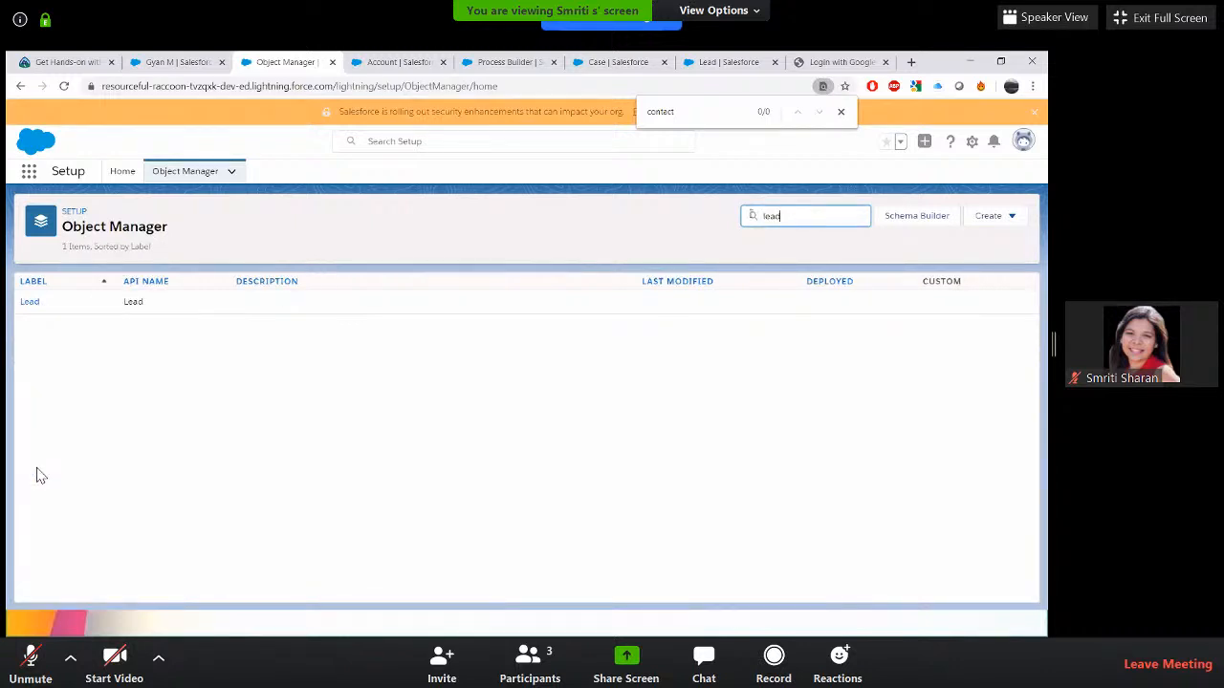
{"action": "left_click", "coordinate": [37, 306]}
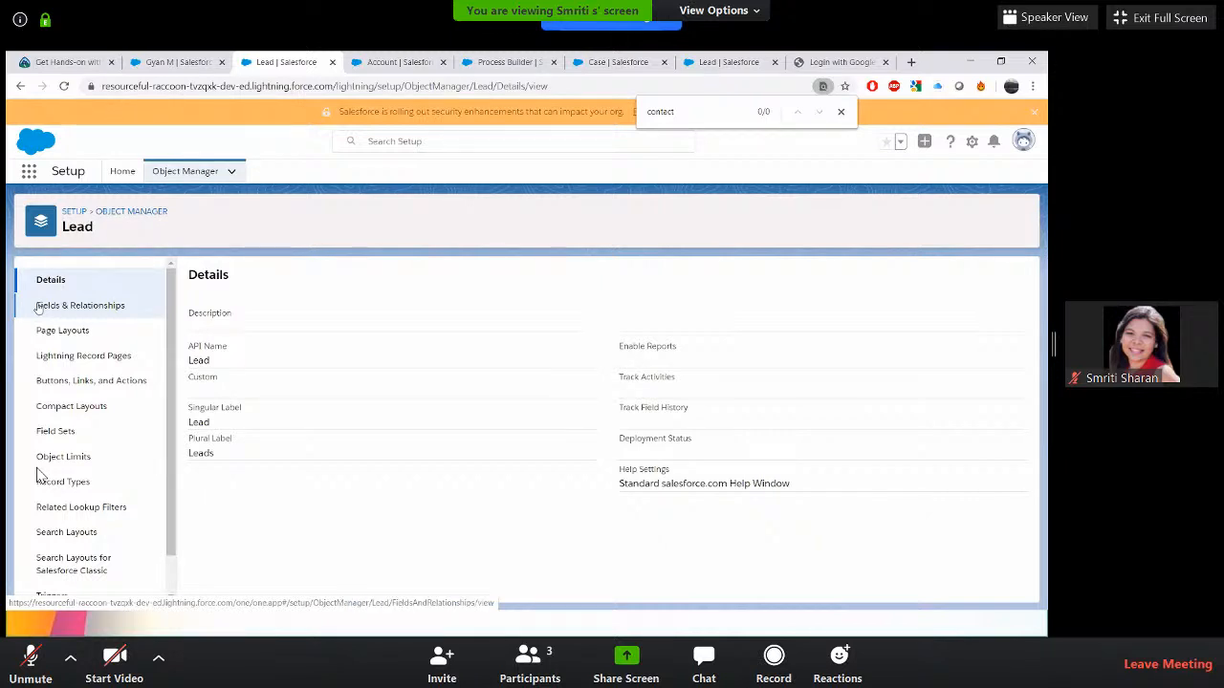
{"action": "left_click", "coordinate": [75, 308]}
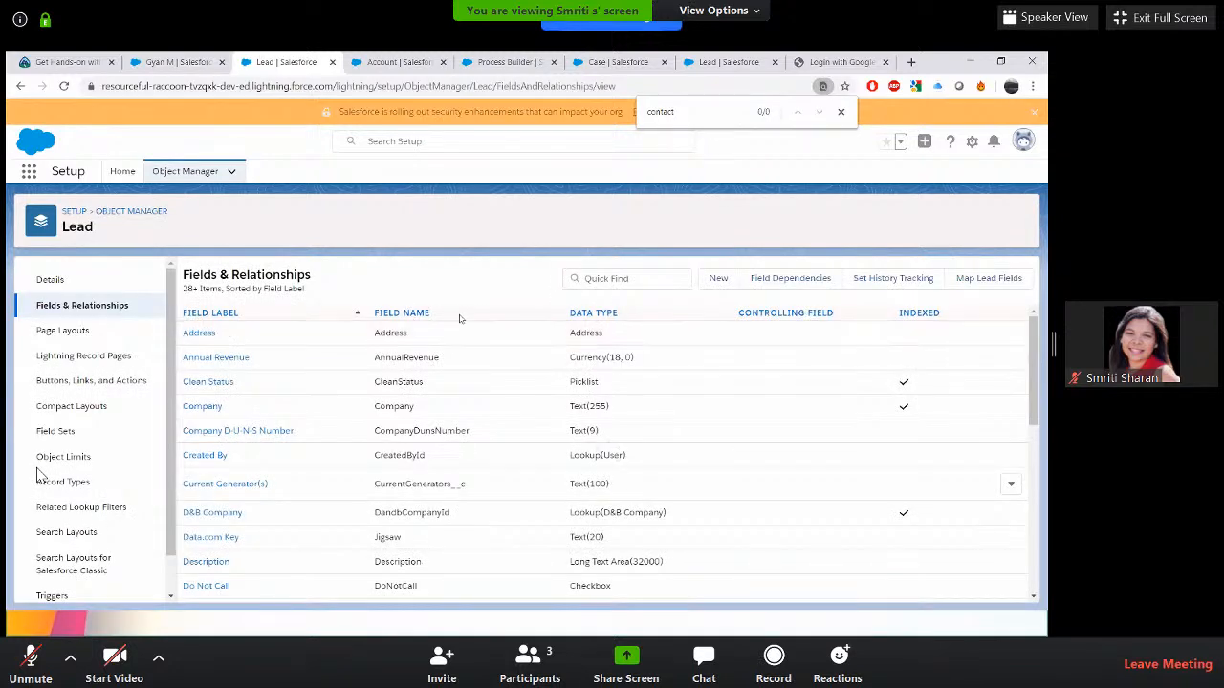
- Search the Lead fields for "days" and open the Number of Days Open field
{"action": "key", "text": "ctrl+f"}
{"action": "type", "text": "days"}
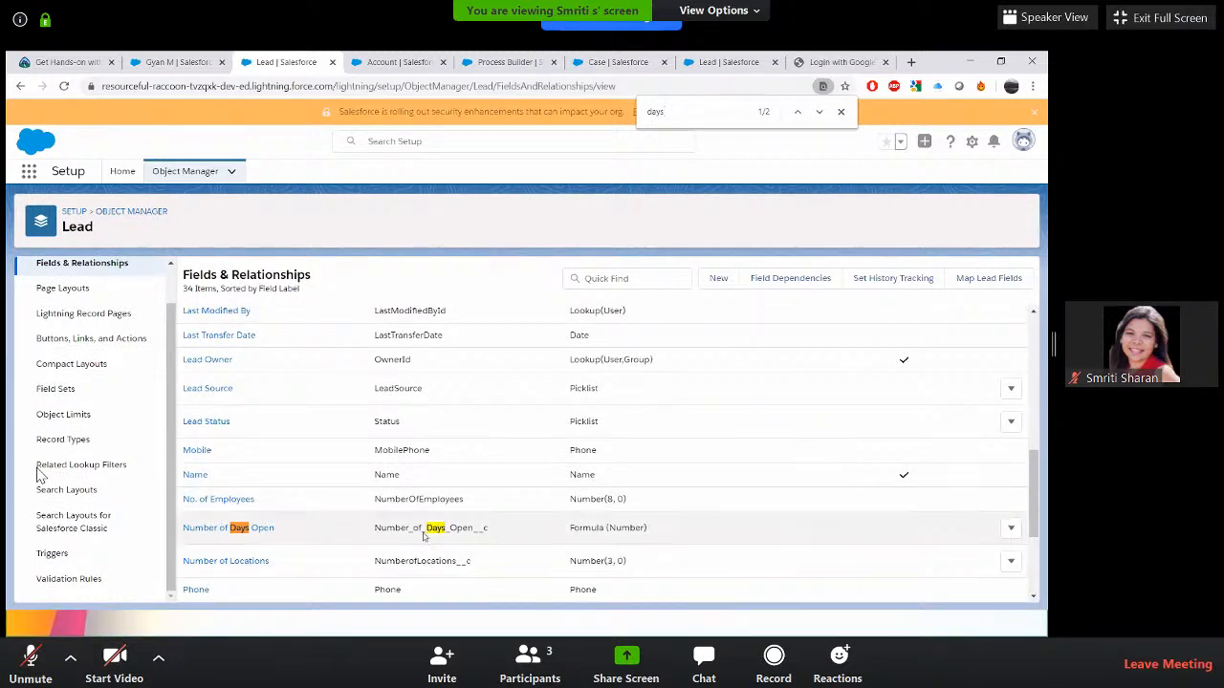
{"action": "left_click", "coordinate": [253, 532]}
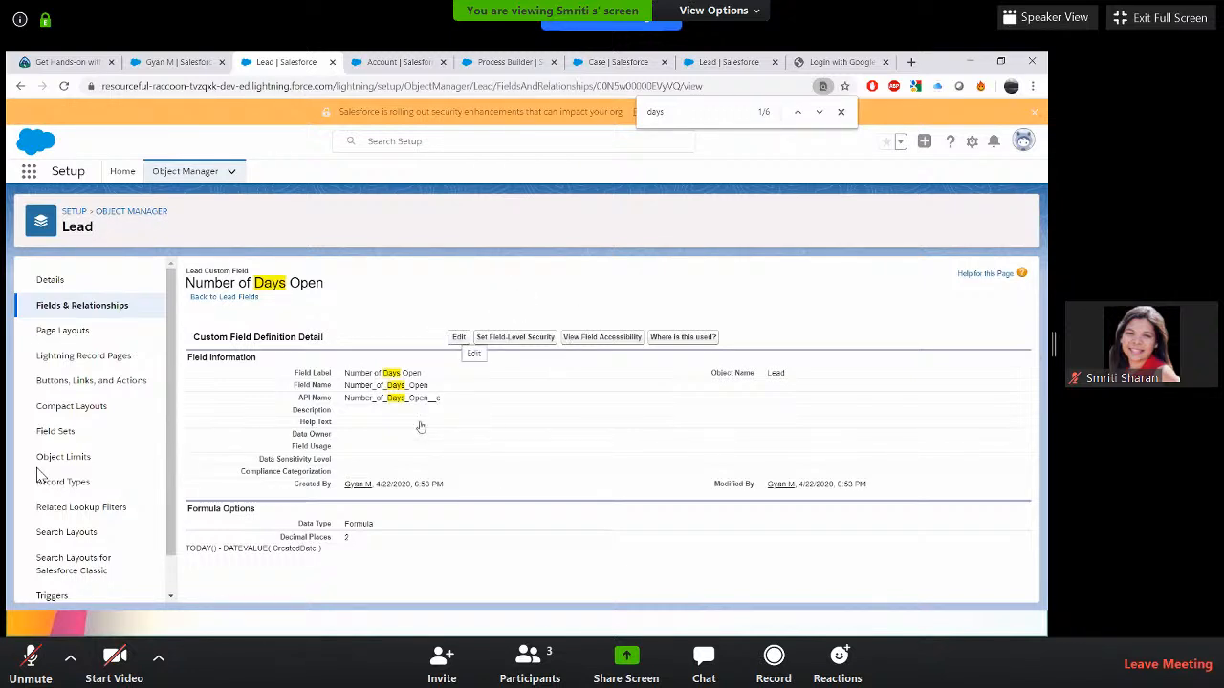
{"action": "left_click", "coordinate": [457, 339]}
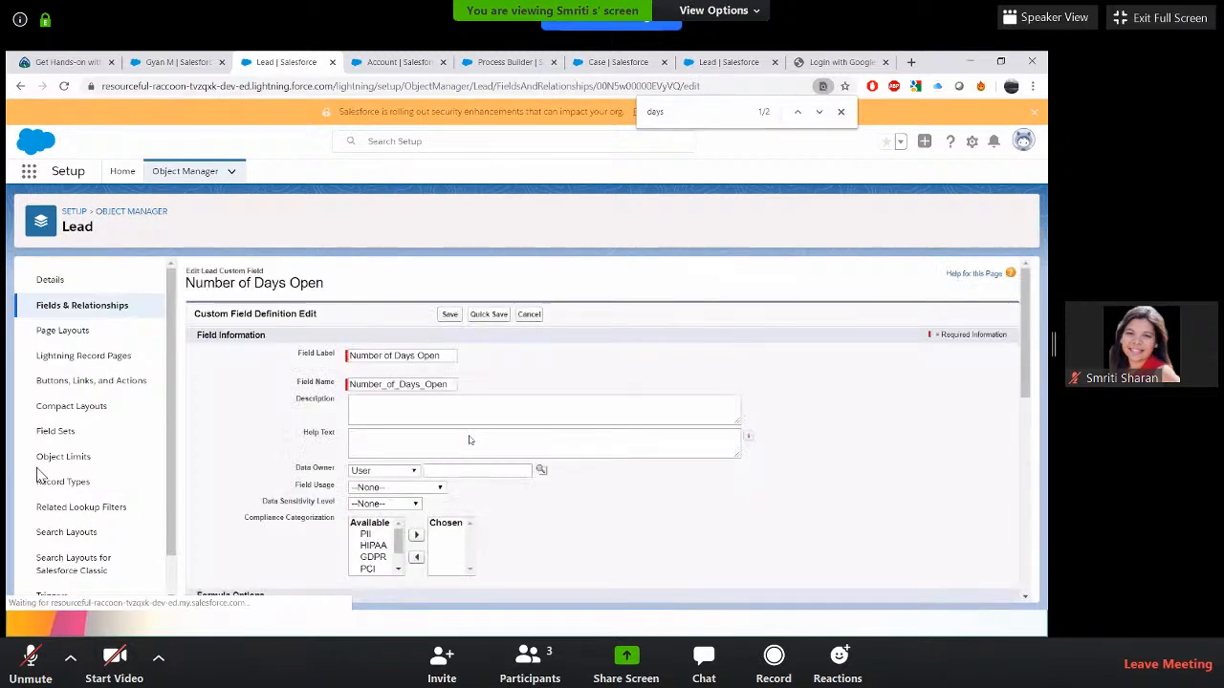
{"action": "scroll", "coordinate": [469, 440], "scroll_direction": "down", "scroll_amount": 3}
{"action": "scroll", "coordinate": [468, 437], "scroll_direction": "up", "scroll_amount": 5}
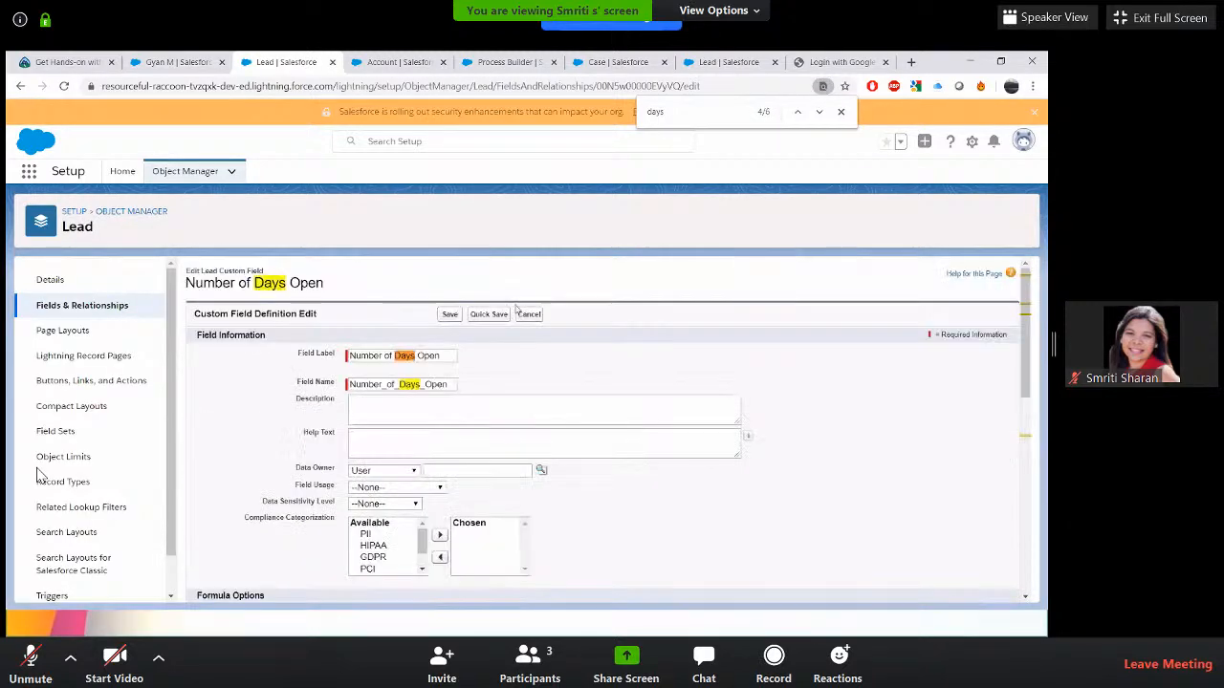
{"action": "left_click", "coordinate": [528, 312]}
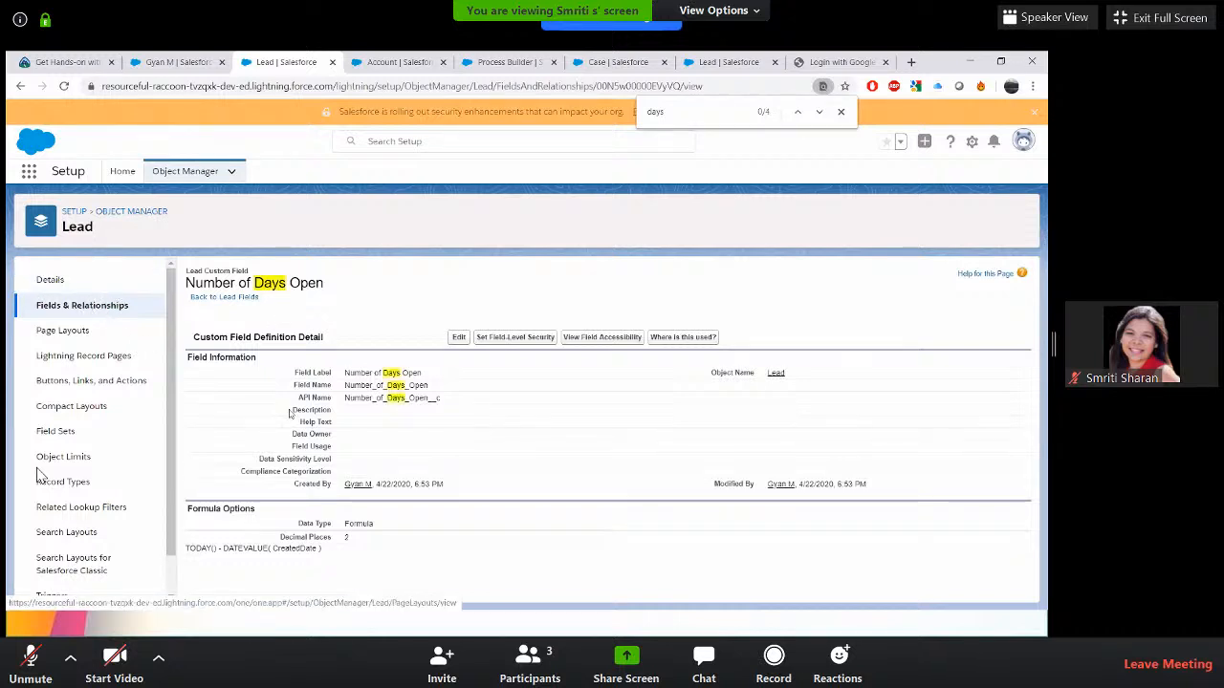
- Examine the API name and the formula of the Number of Days Open field
{"action": "double_click", "coordinate": [386, 397]}
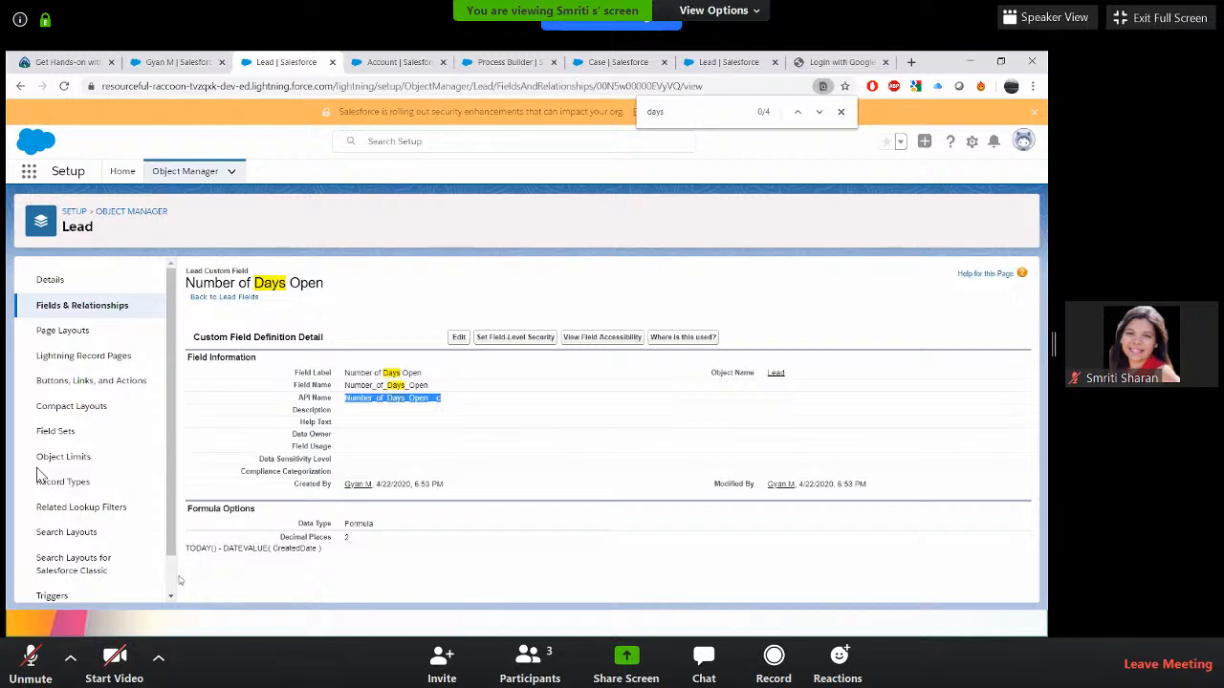
{"action": "double_click", "coordinate": [197, 549]}
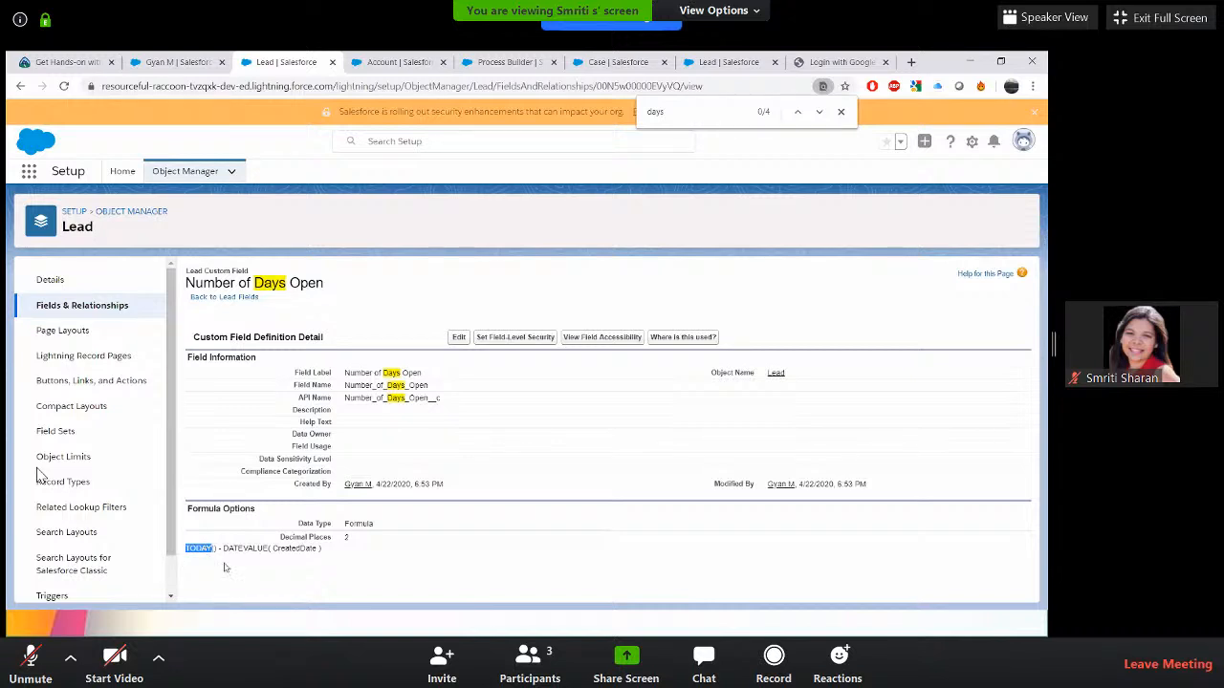
{"action": "double_click", "coordinate": [284, 550]}
{"action": "left_click", "coordinate": [220, 549]}
- Start a new custom field on the Lead object and look through the available data types
{"action": "left_click", "coordinate": [96, 307]}
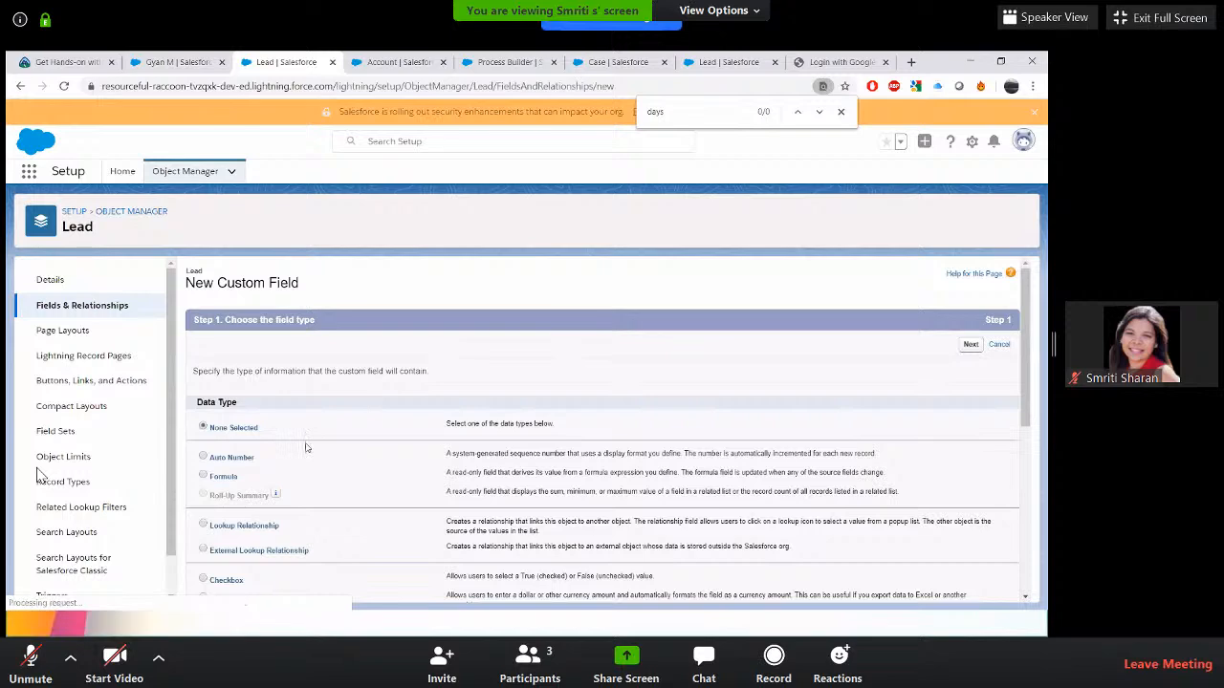
{"action": "scroll", "coordinate": [306, 447], "scroll_direction": "down", "scroll_amount": 1}
{"action": "scroll", "coordinate": [306, 447], "scroll_direction": "up", "scroll_amount": 1}
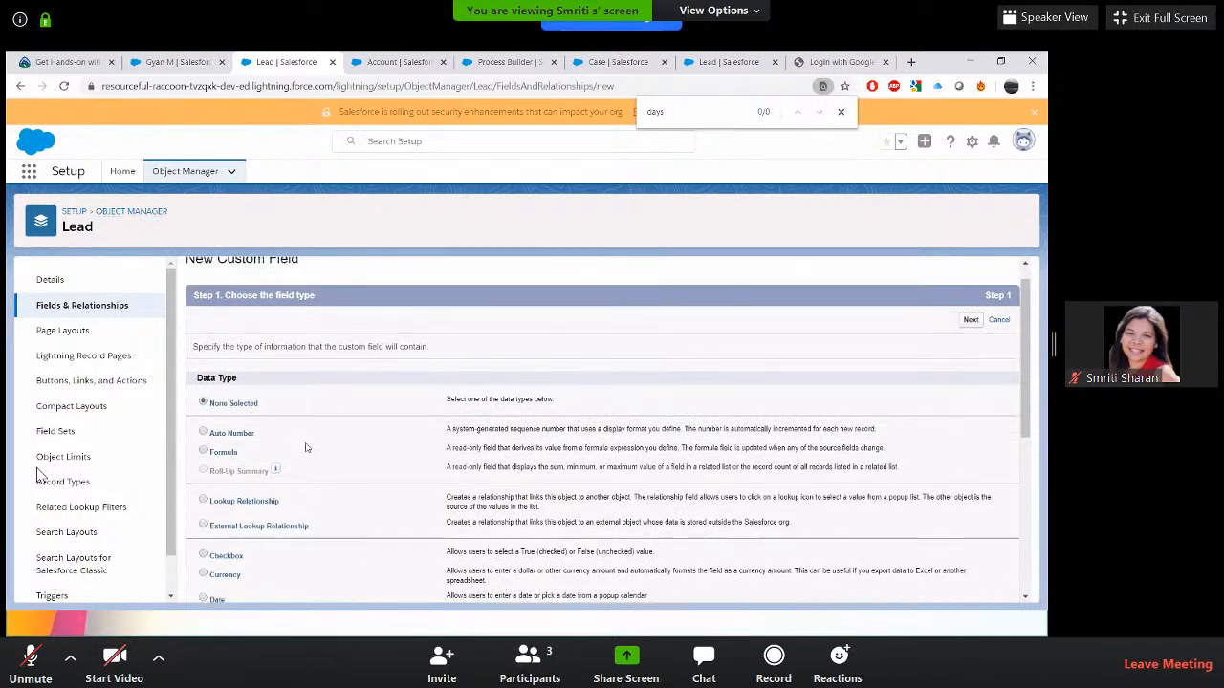
{"action": "scroll", "coordinate": [306, 447], "scroll_direction": "down", "scroll_amount": 1}
{"action": "scroll", "coordinate": [306, 448], "scroll_direction": "down", "scroll_amount": 1}
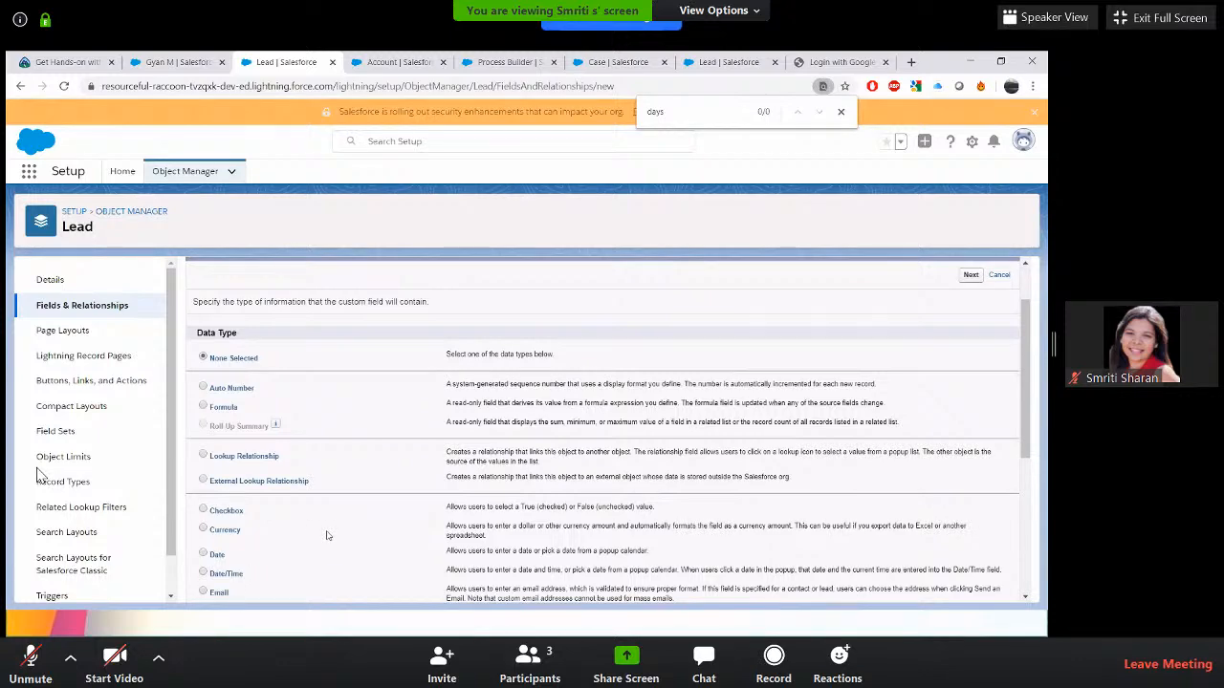
{"action": "scroll", "coordinate": [327, 536], "scroll_direction": "down", "scroll_amount": 1}
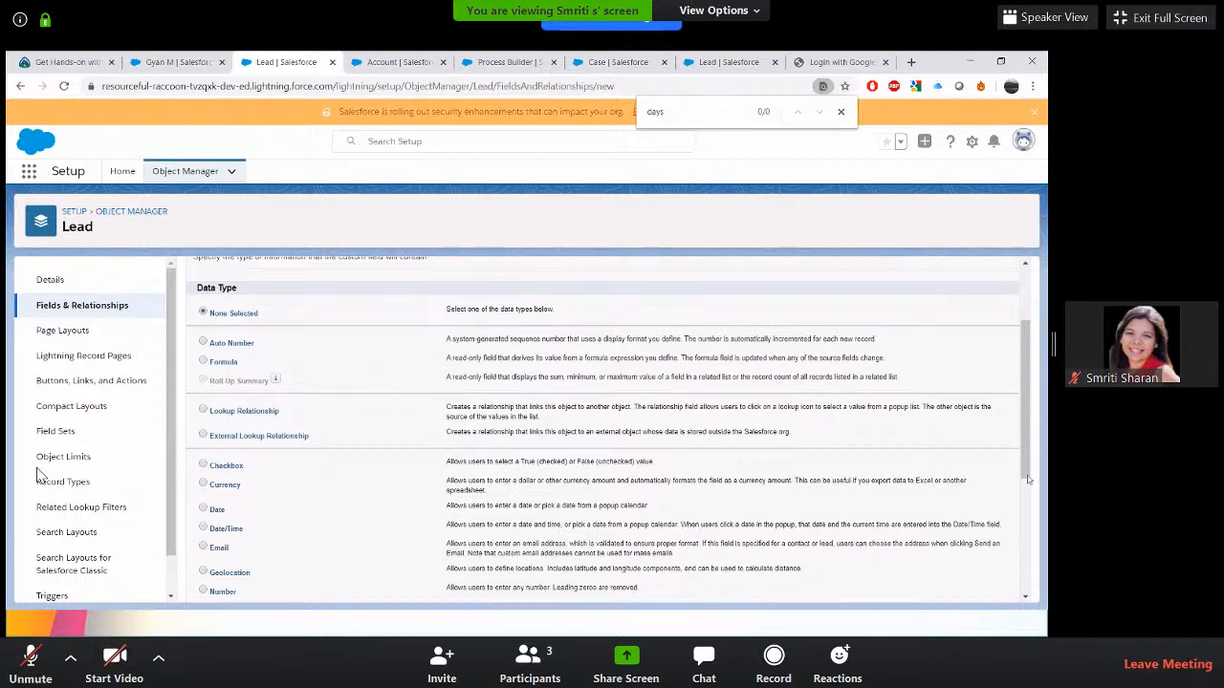
{"action": "left_click_drag", "start_coordinate": [1027, 404], "coordinate": [1029, 480]}
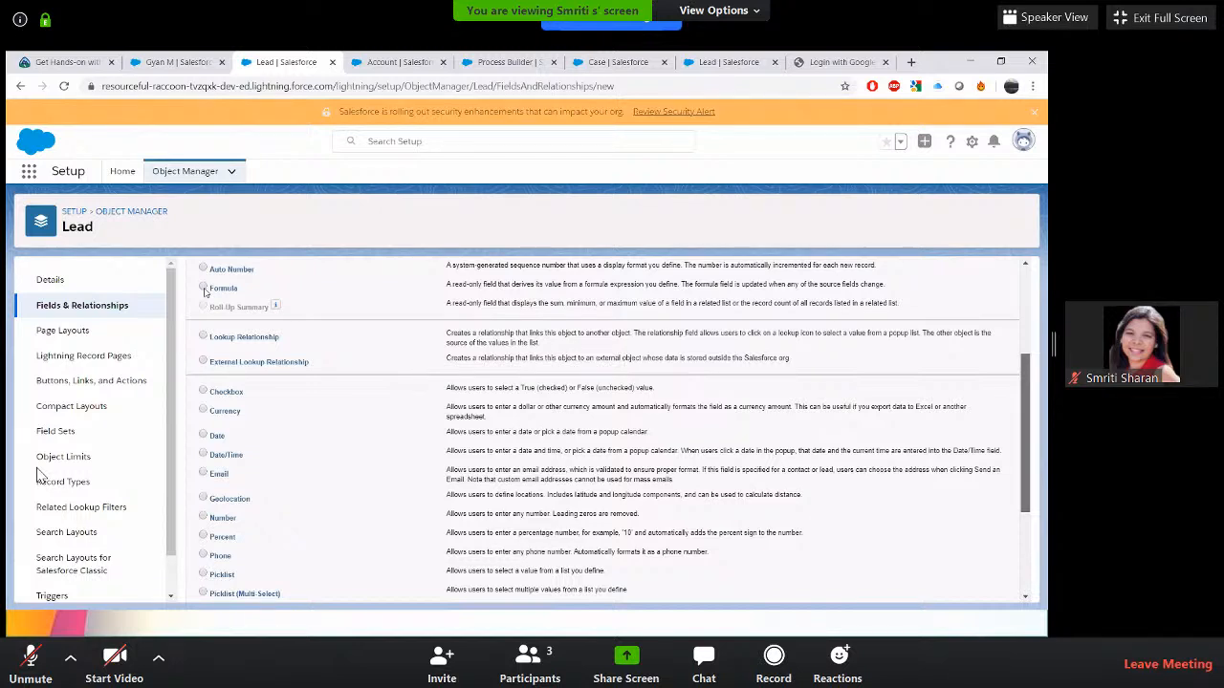
- Reload the new custom field page, choose Formula as the data type and continue to the output type
{"action": "left_click", "coordinate": [65, 87]}
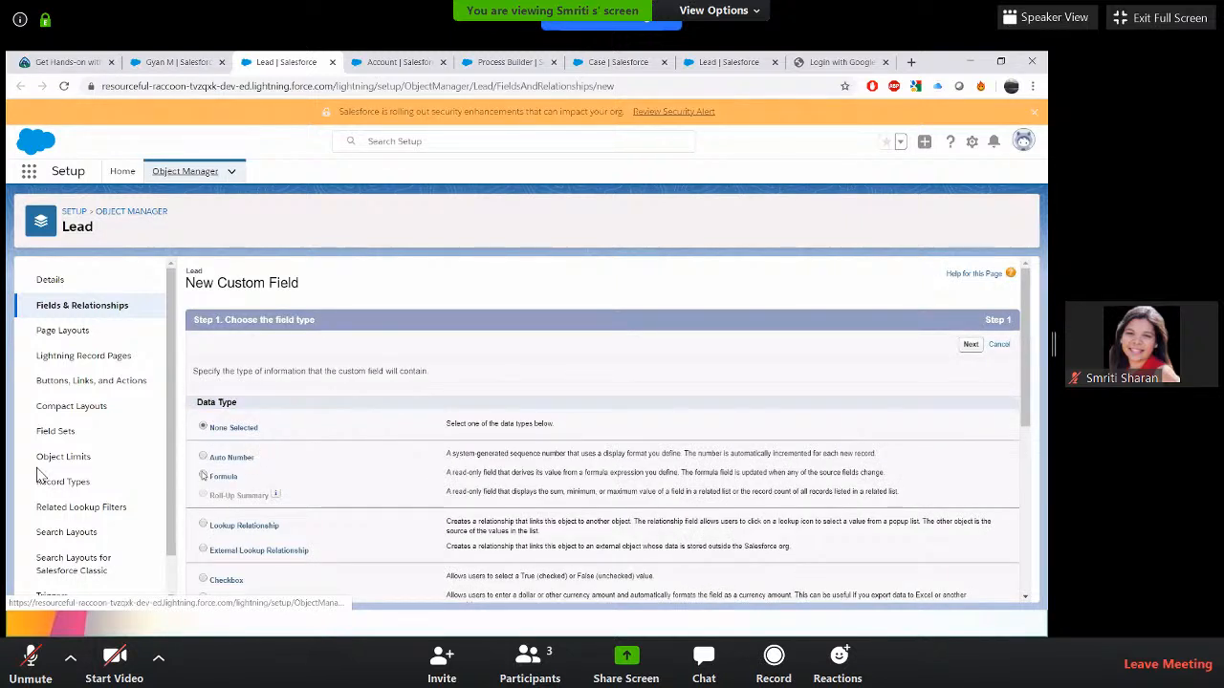
{"action": "left_click", "coordinate": [203, 476]}
{"action": "left_click", "coordinate": [972, 345]}
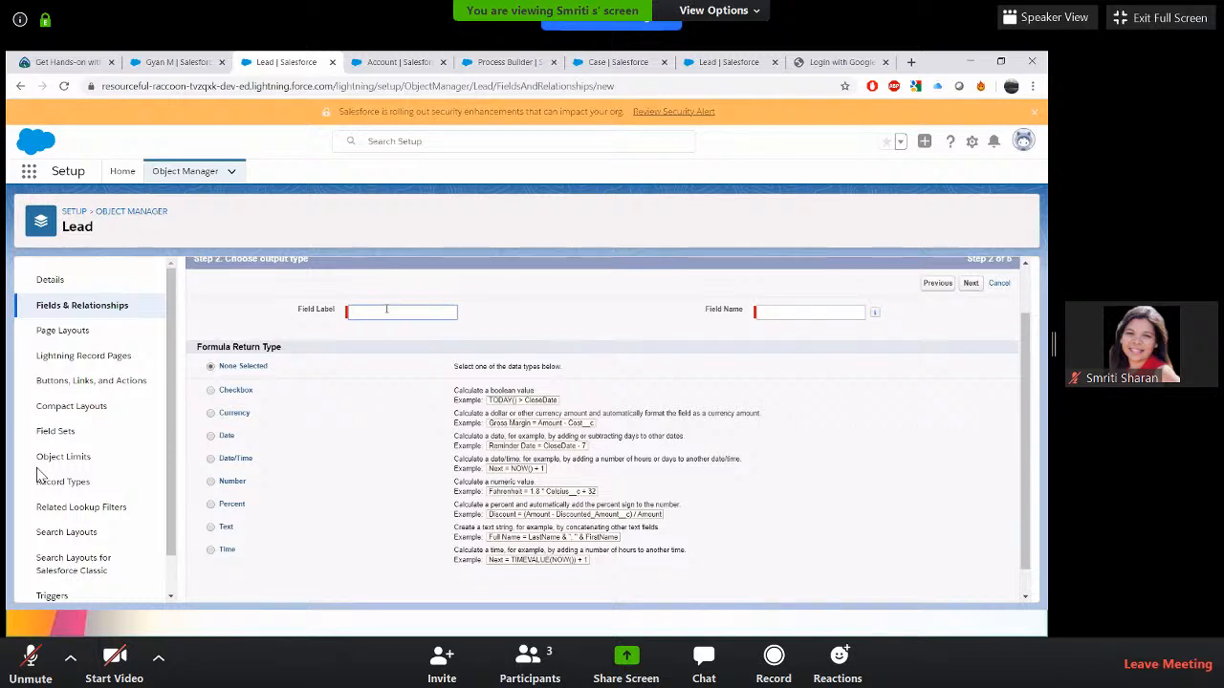
- Label the formula field Zone, set its return type to Text and continue to the formula editor
{"action": "type", "text": "Aone"}
{"action": "key", "text": "Tab"}
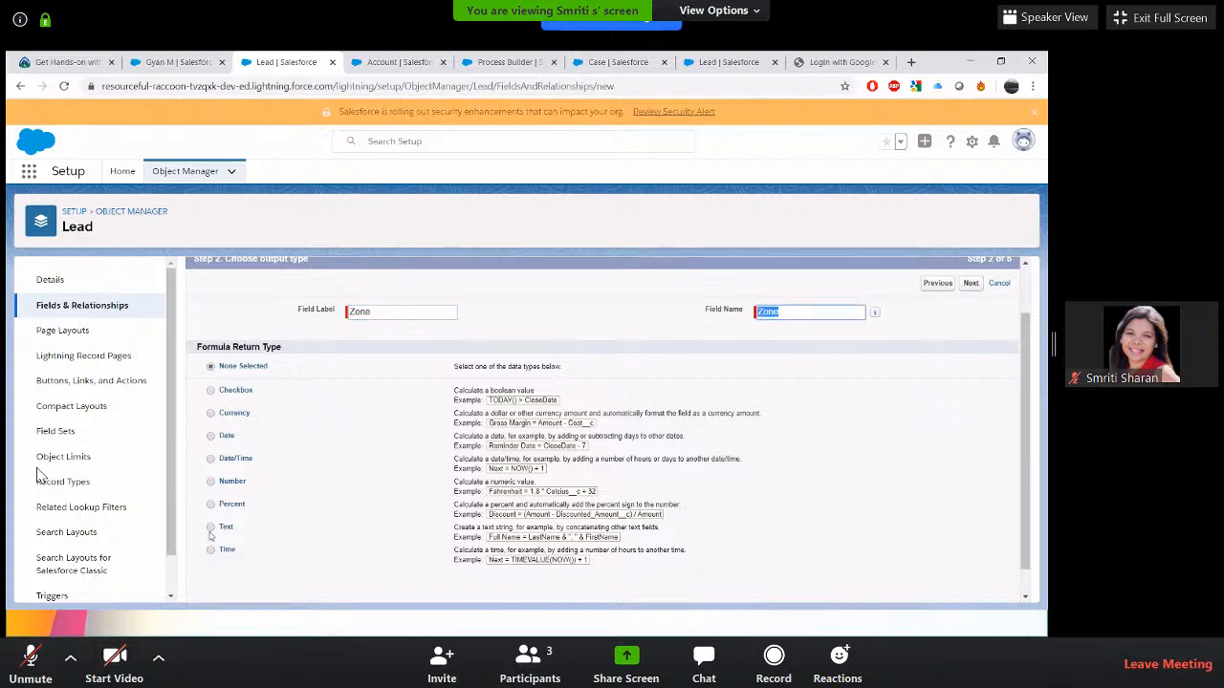
{"action": "left_click", "coordinate": [212, 528]}
{"action": "left_click", "coordinate": [972, 283]}
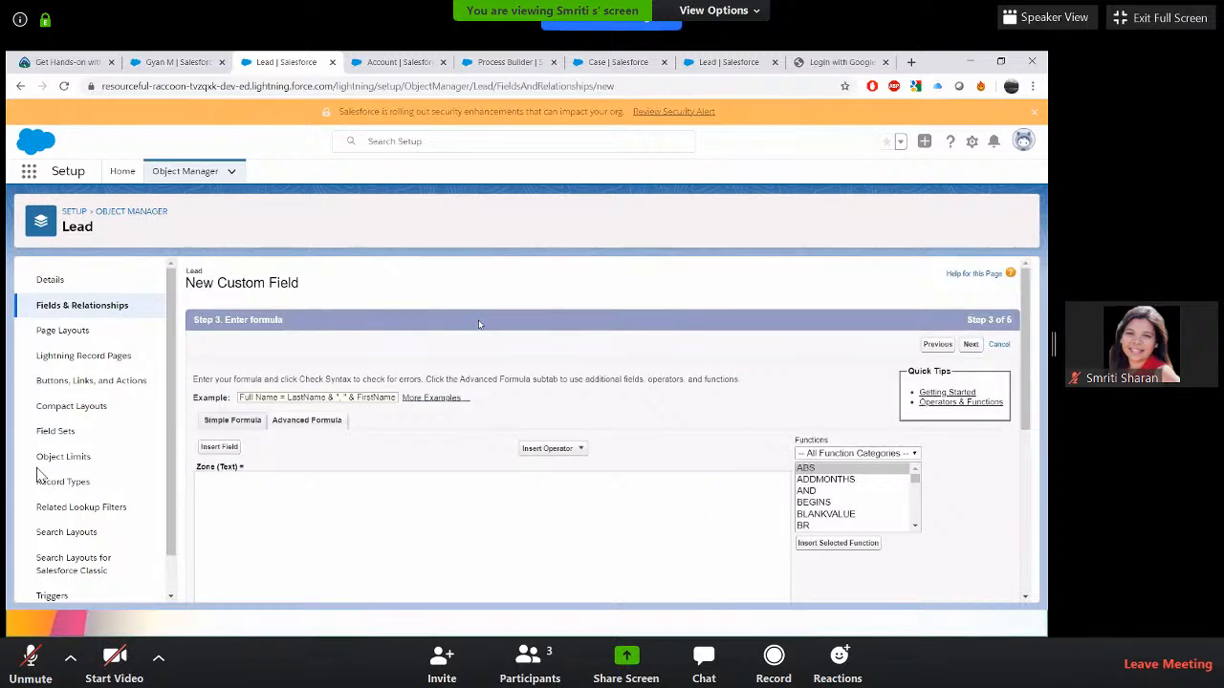
- Insert the IF function into the empty Zone formula
{"action": "scroll", "coordinate": [480, 324], "scroll_direction": "down", "scroll_amount": 1}
{"action": "left_click", "coordinate": [229, 384]}
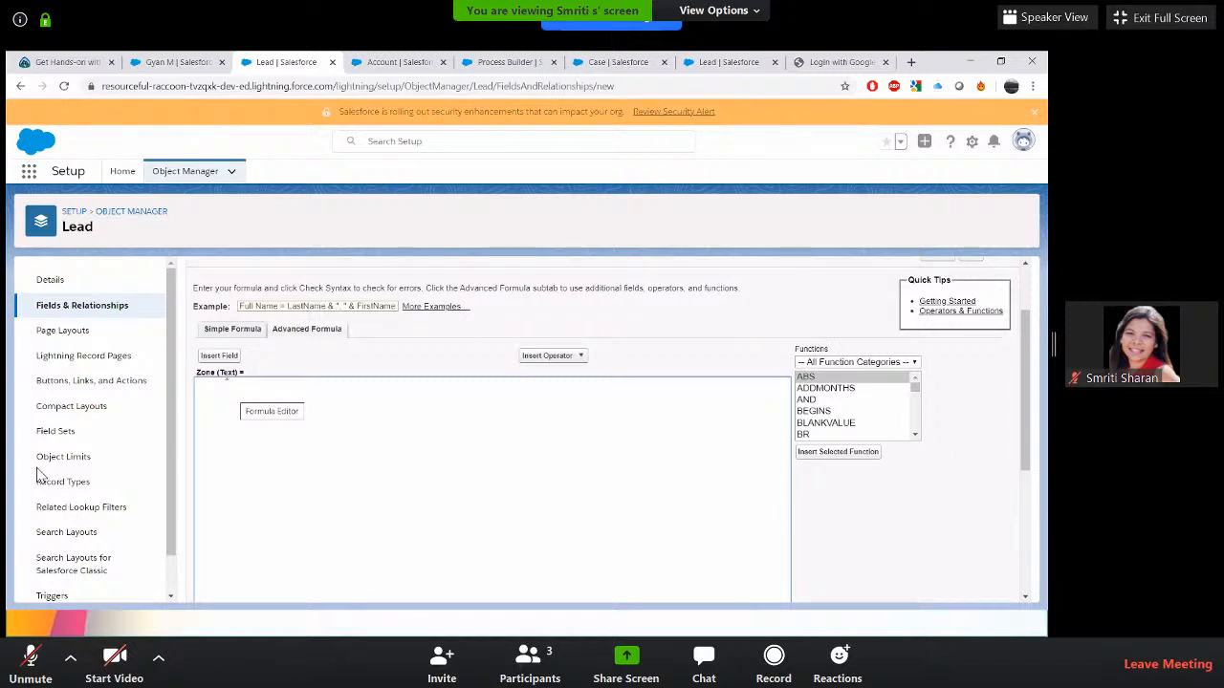
{"action": "double_click", "coordinate": [227, 372]}
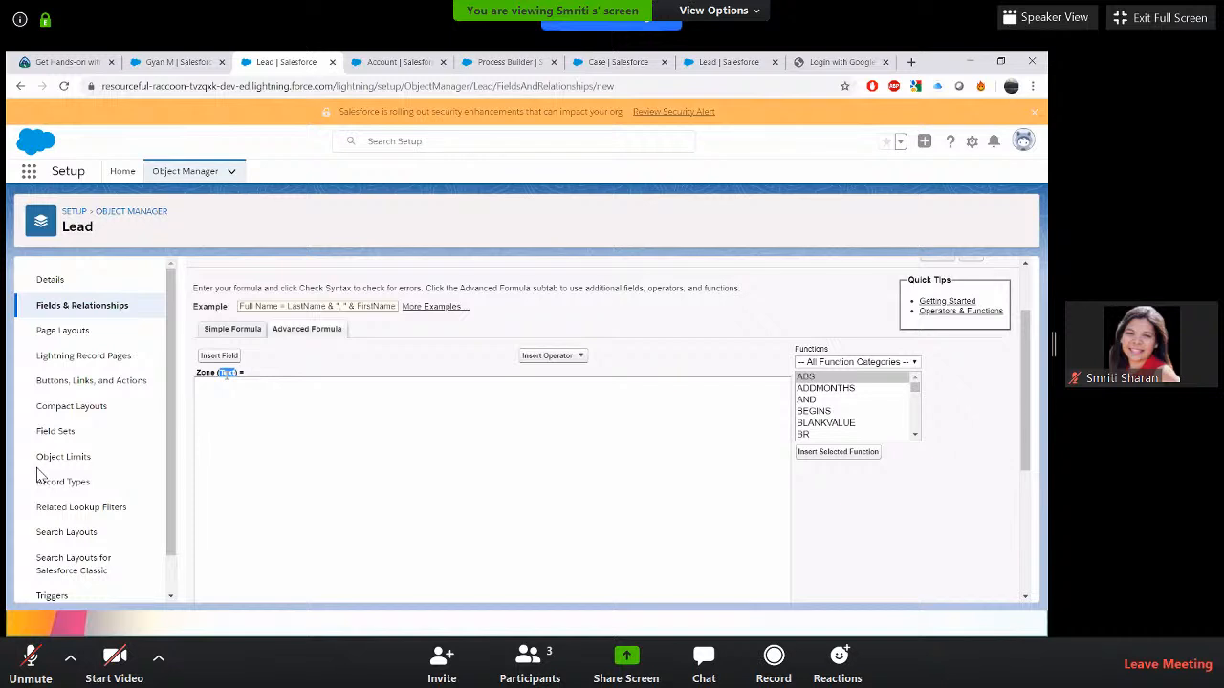
{"action": "left_click", "coordinate": [813, 427]}
{"action": "key", "text": "i"}
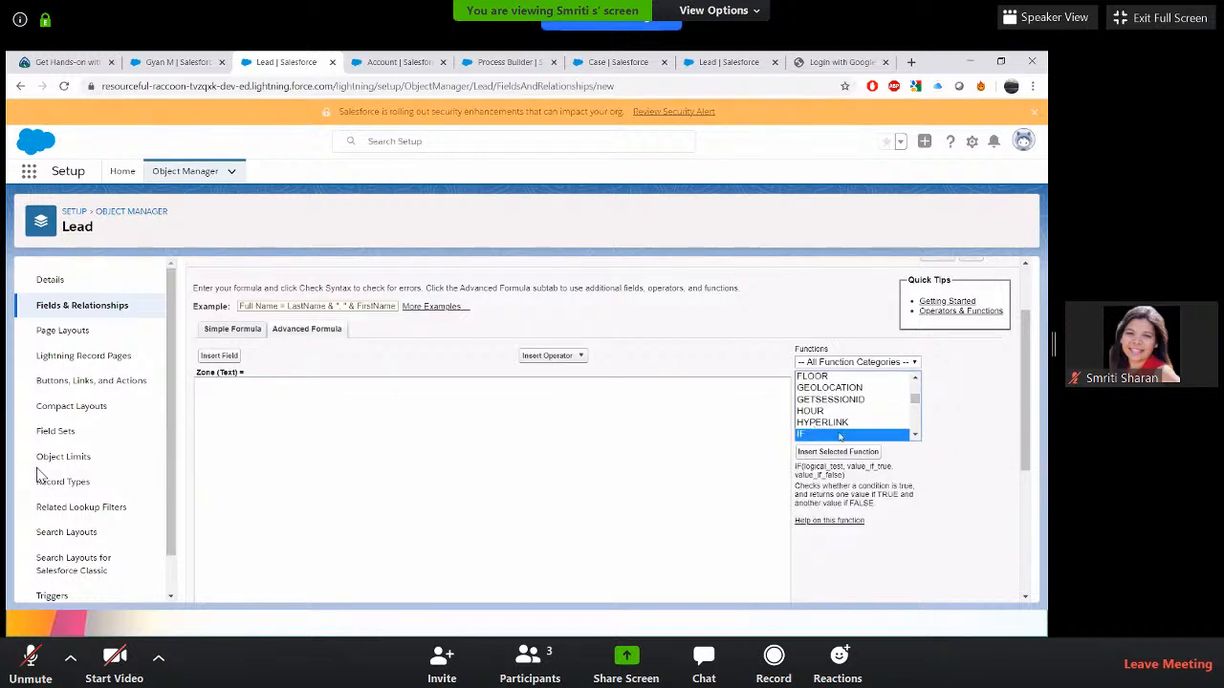
{"action": "left_click", "coordinate": [870, 454]}
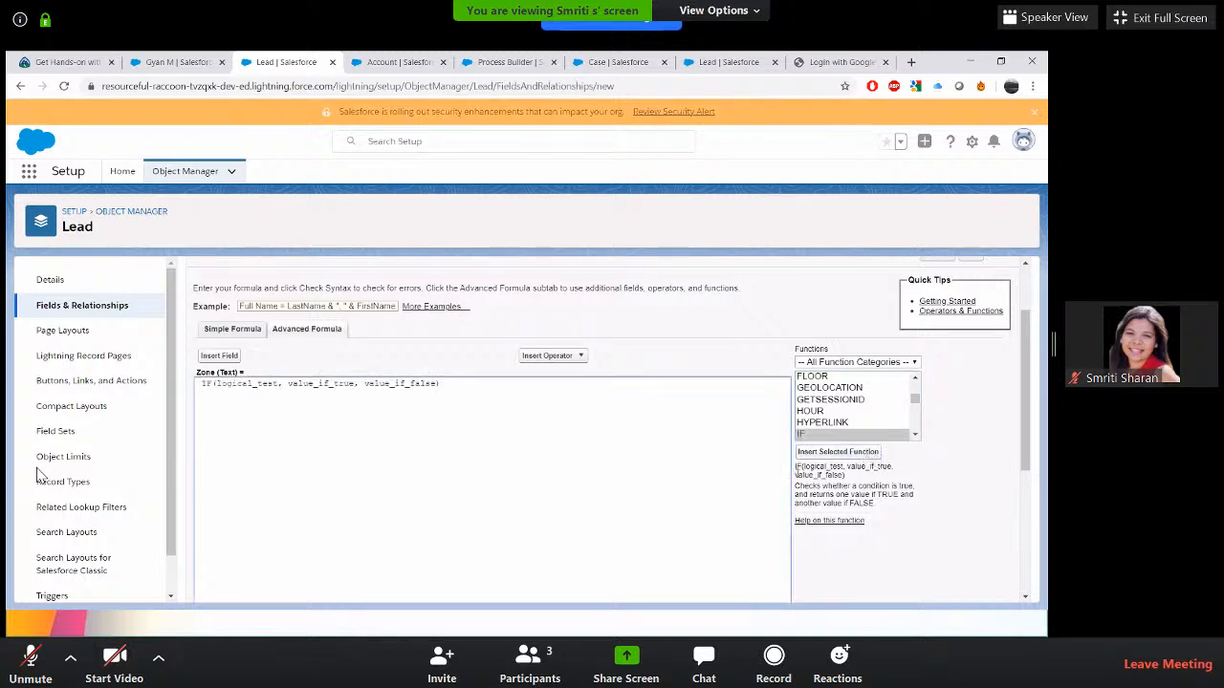
- Replace the logical_test placeholder of the IF function with the Lead field Number of Days Open
{"action": "double_click", "coordinate": [248, 384]}
{"action": "double_click", "coordinate": [334, 384]}
{"action": "double_click", "coordinate": [236, 384]}
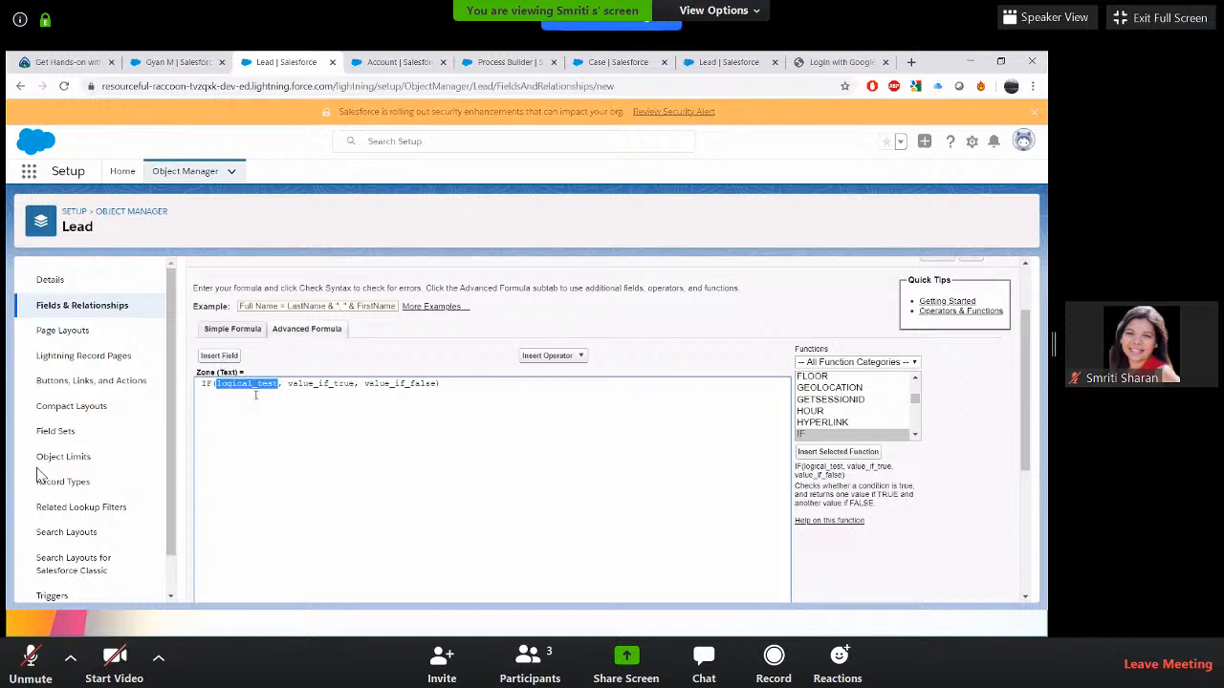
{"action": "key", "text": "BackSpace"}
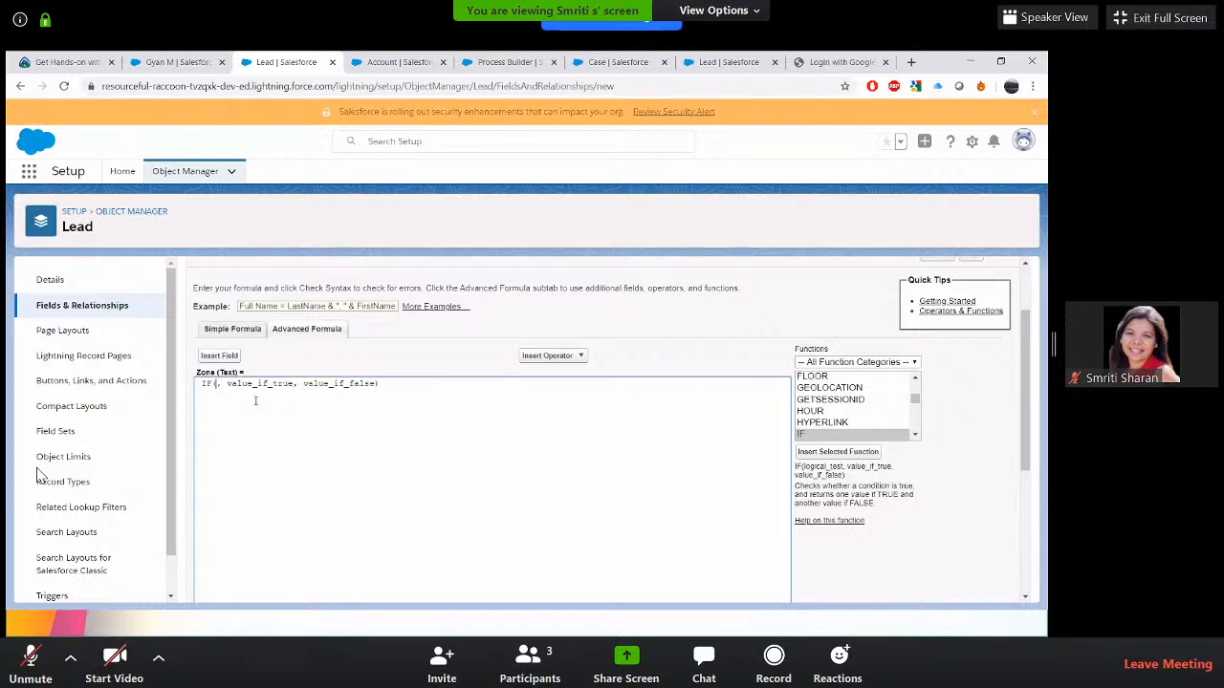
{"action": "left_click", "coordinate": [205, 358]}
{"action": "left_click", "coordinate": [476, 437]}
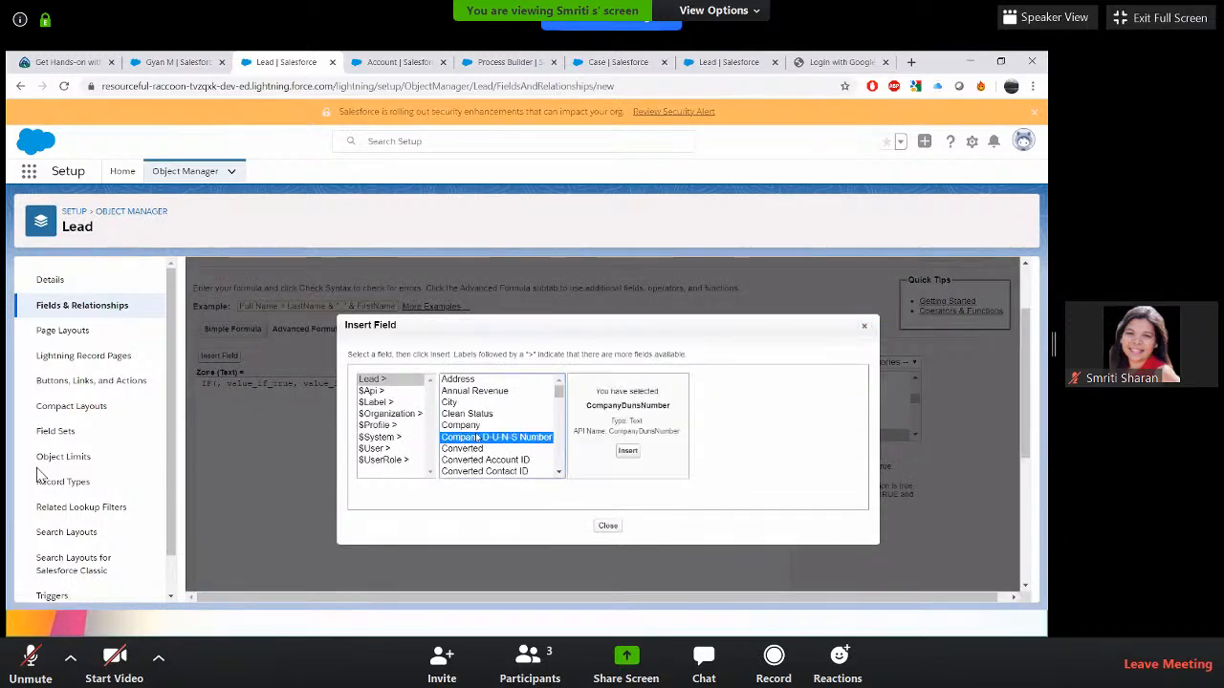
{"action": "key", "text": "n"}
{"action": "key", "text": "n"}
{"action": "key", "text": "n"}
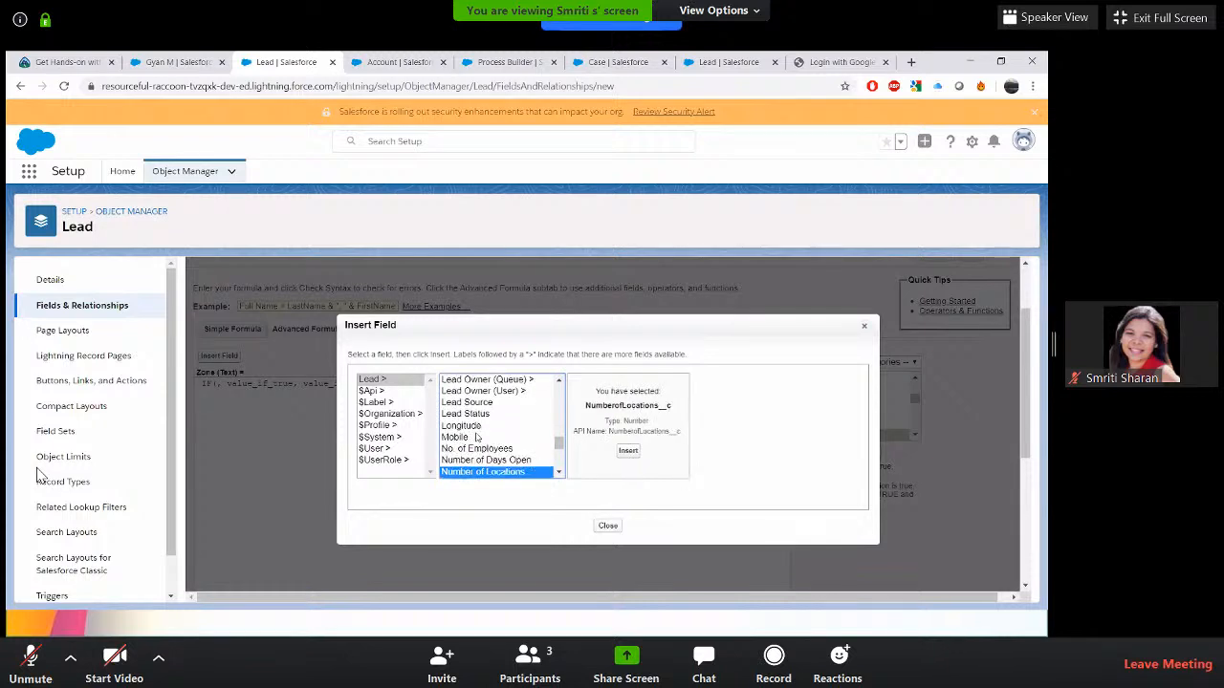
{"action": "left_click", "coordinate": [496, 460]}
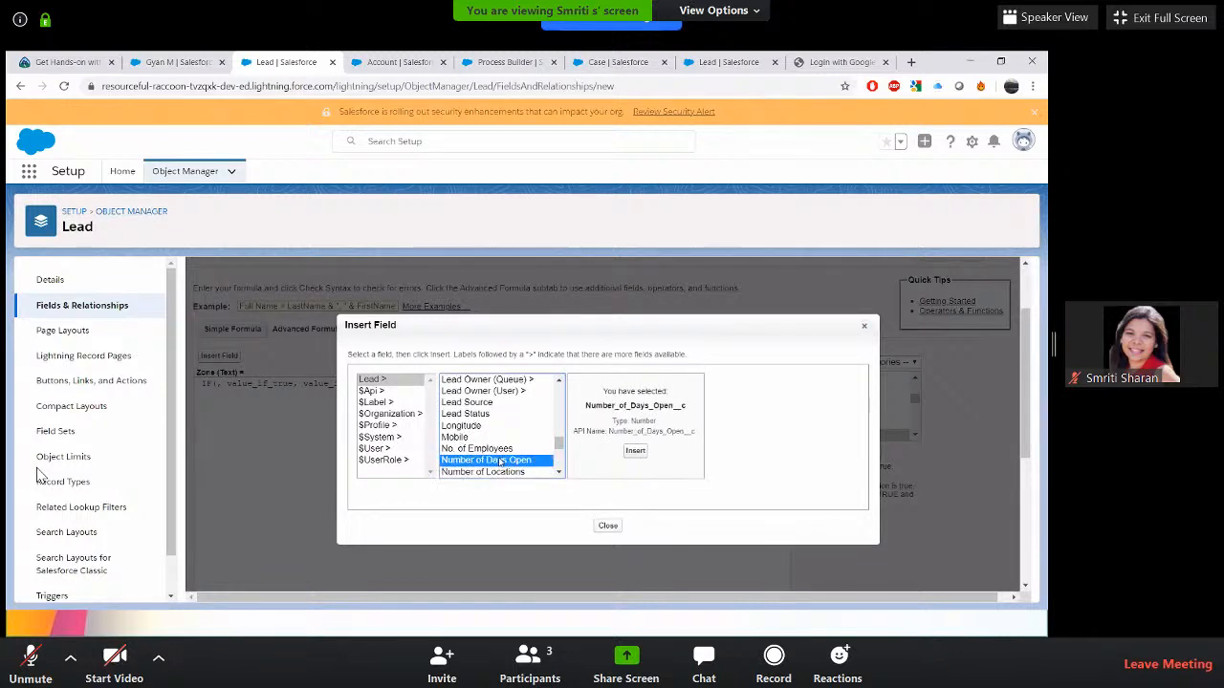
{"action": "left_click", "coordinate": [637, 454]}
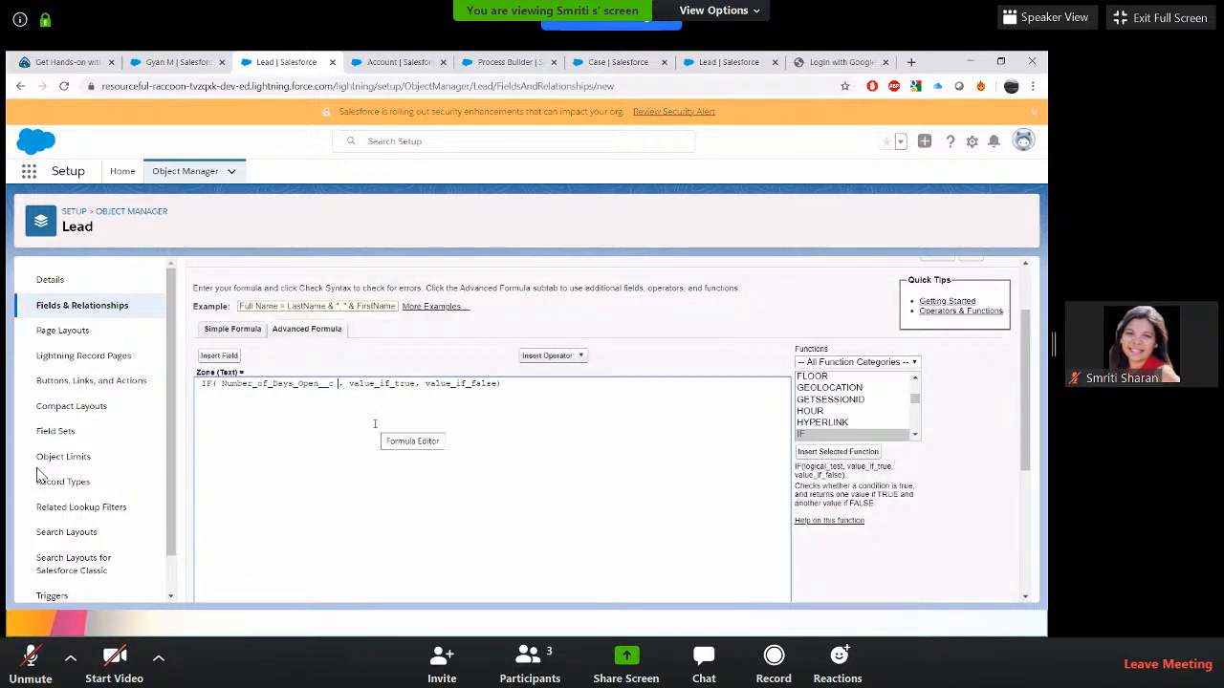
- Complete the first condition as greater than 20 and return "RED" when it is true
{"action": "type", "text": ">"}
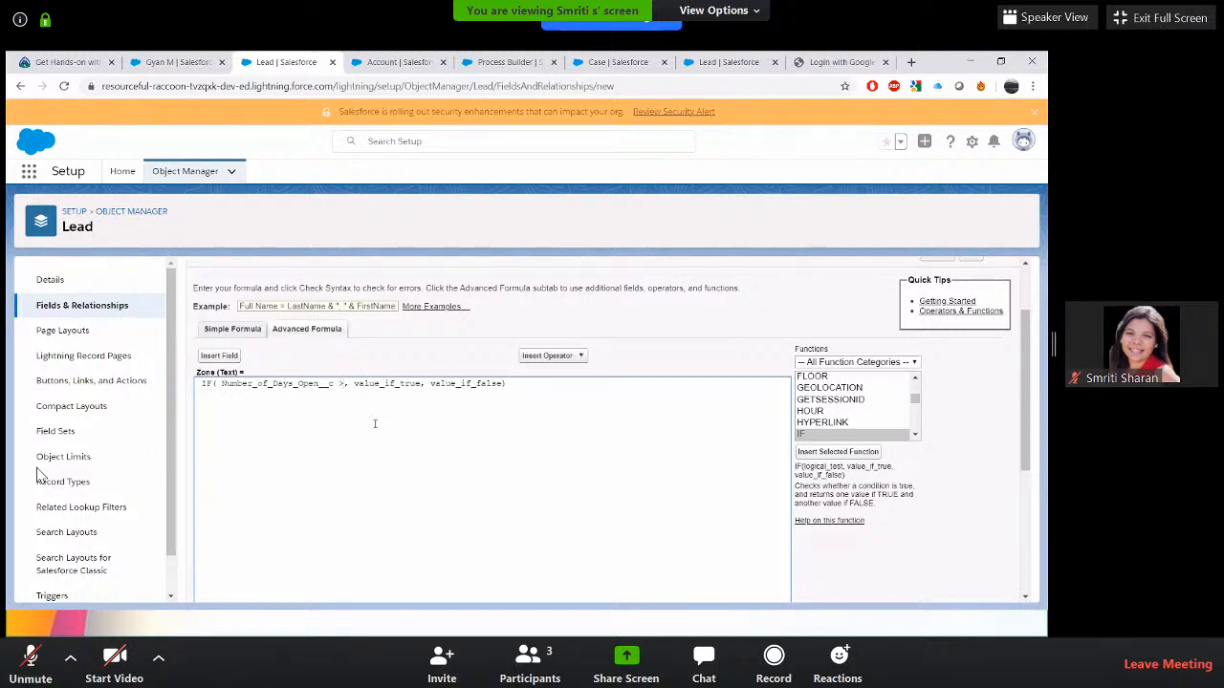
{"action": "type", "text": " 1"}
{"action": "key", "text": "BackSpace"}
{"action": "type", "text": "20,\"RED"}
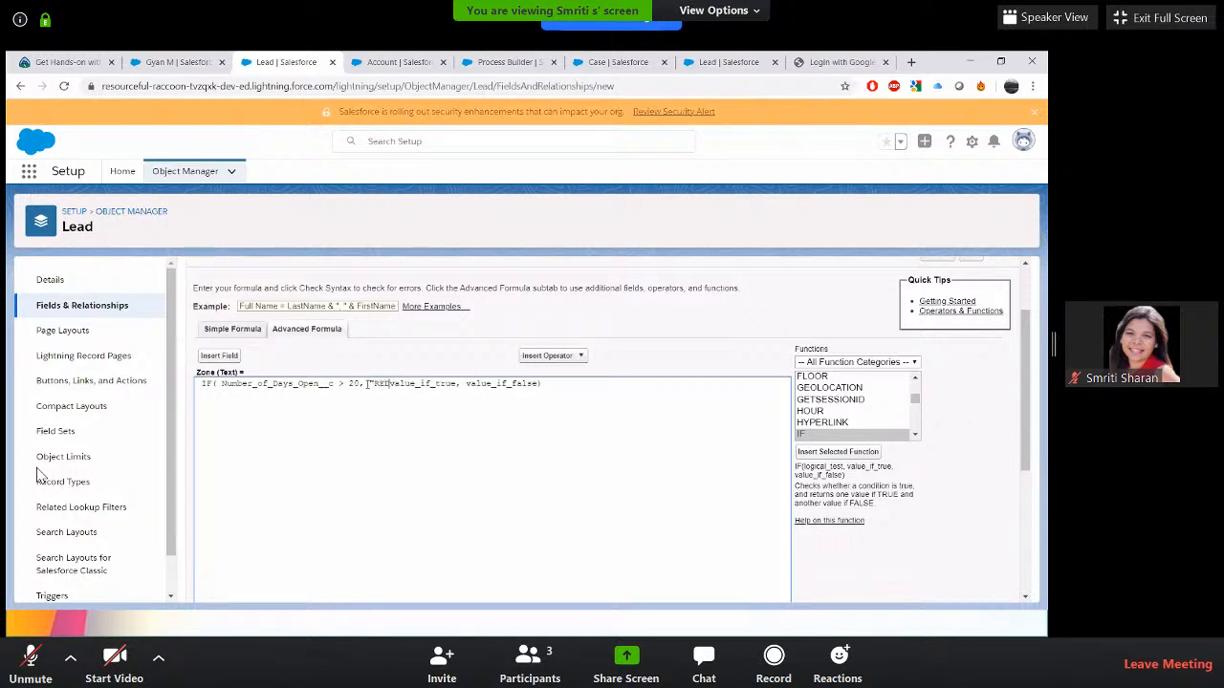
{"action": "type", "text": "\","}
- Insert a nested IF function after "RED" and use the Number of Days Open field as its logical test
{"action": "left_click", "coordinate": [837, 451]}
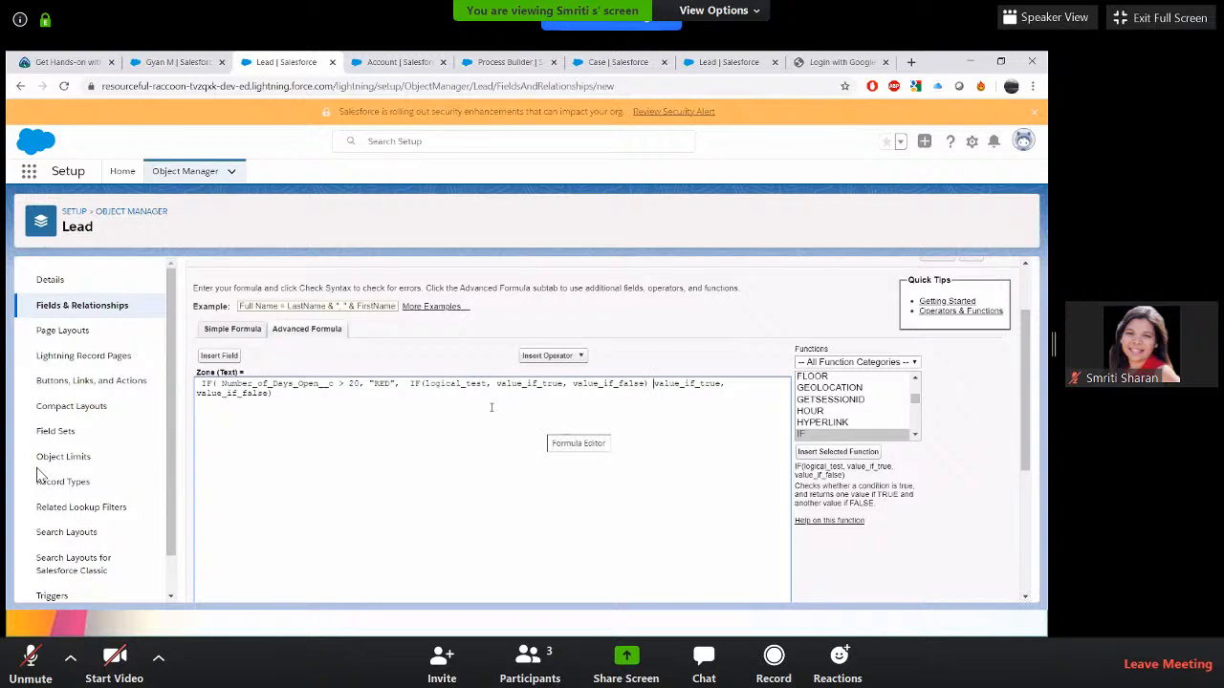
{"action": "double_click", "coordinate": [455, 383]}
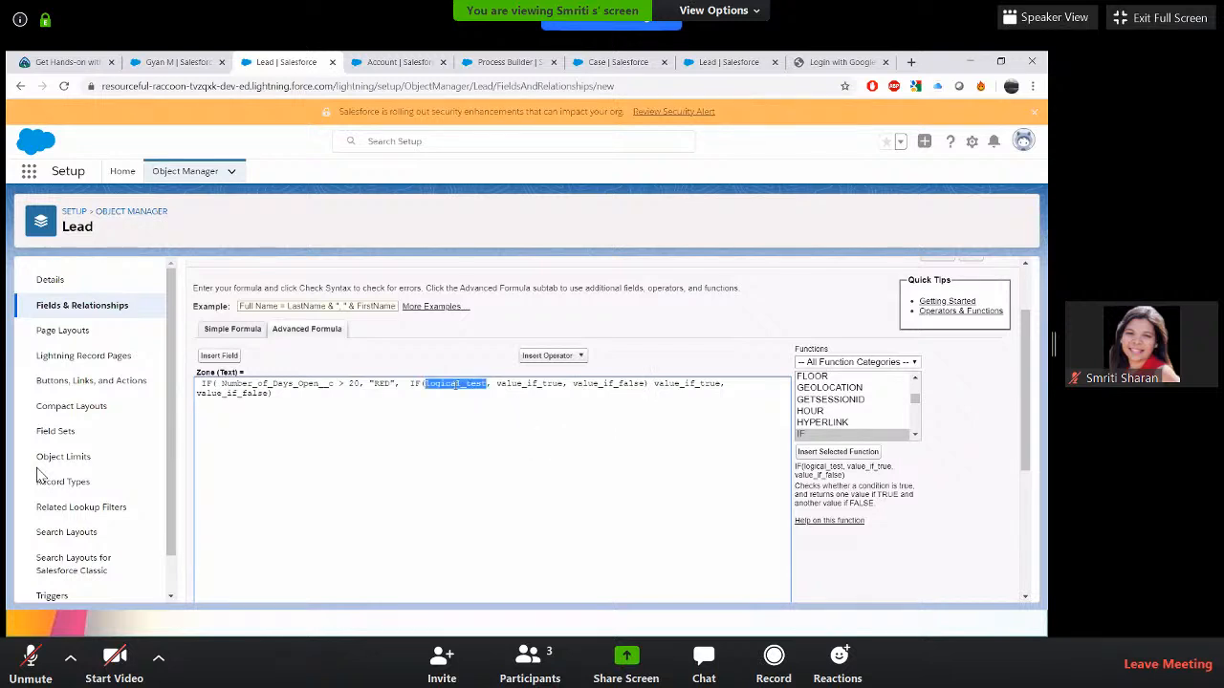
{"action": "key", "text": "BackSpace"}
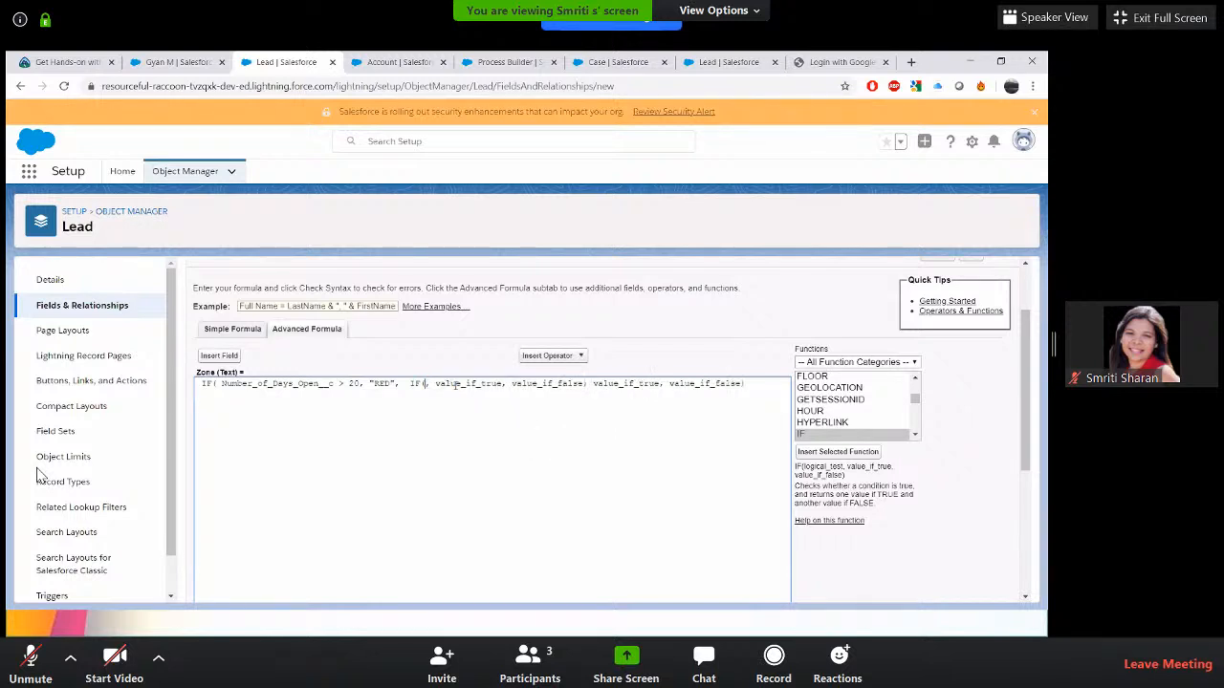
{"action": "left_click", "coordinate": [233, 357]}
{"action": "scroll", "coordinate": [492, 444], "scroll_direction": "down", "scroll_amount": 2}
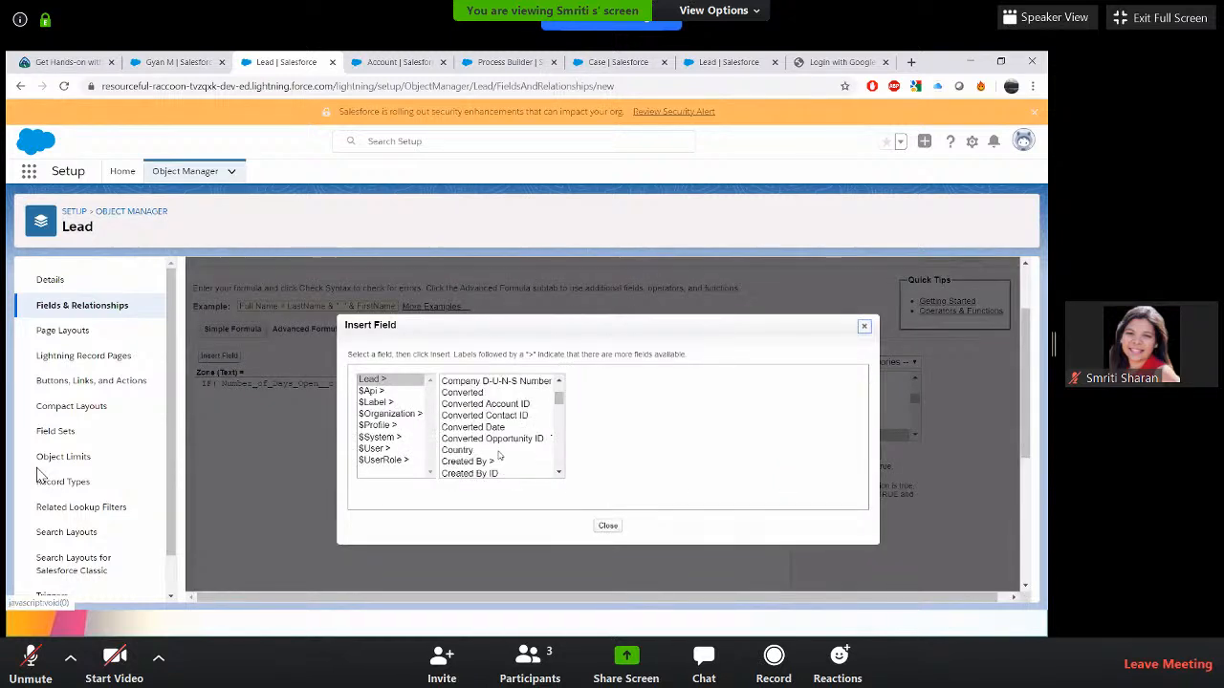
{"action": "left_click", "coordinate": [493, 440]}
{"action": "key", "text": "n"}
{"action": "key", "text": "n"}
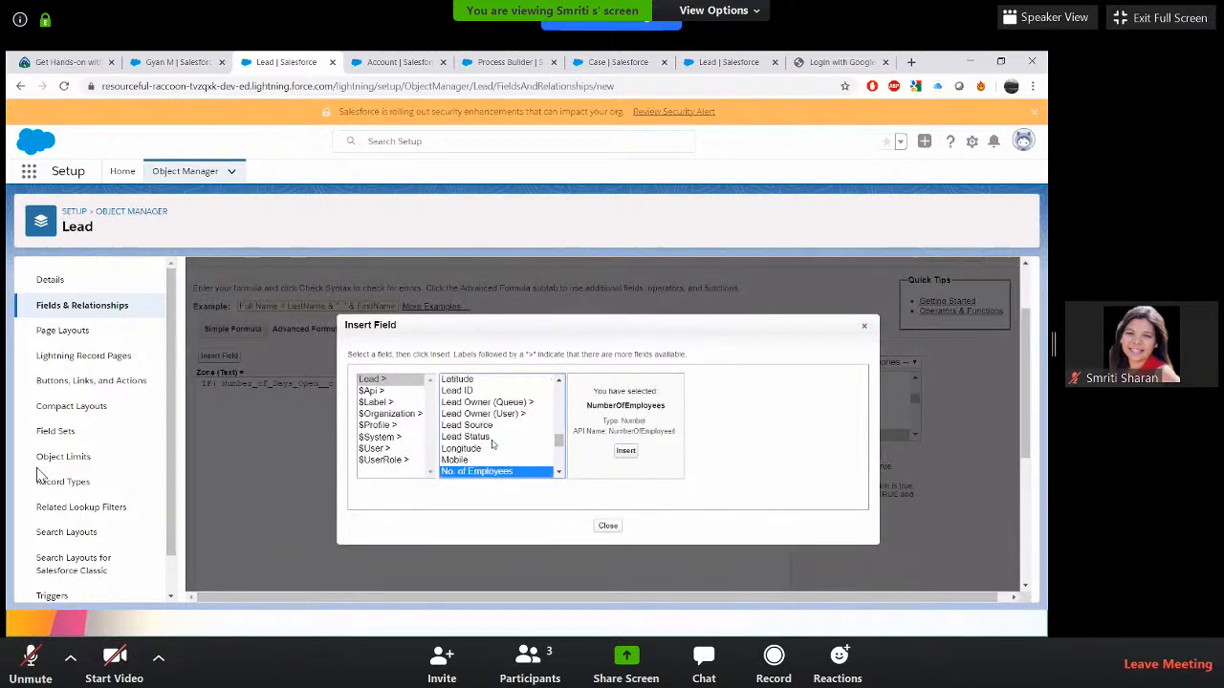
{"action": "left_click", "coordinate": [639, 452]}
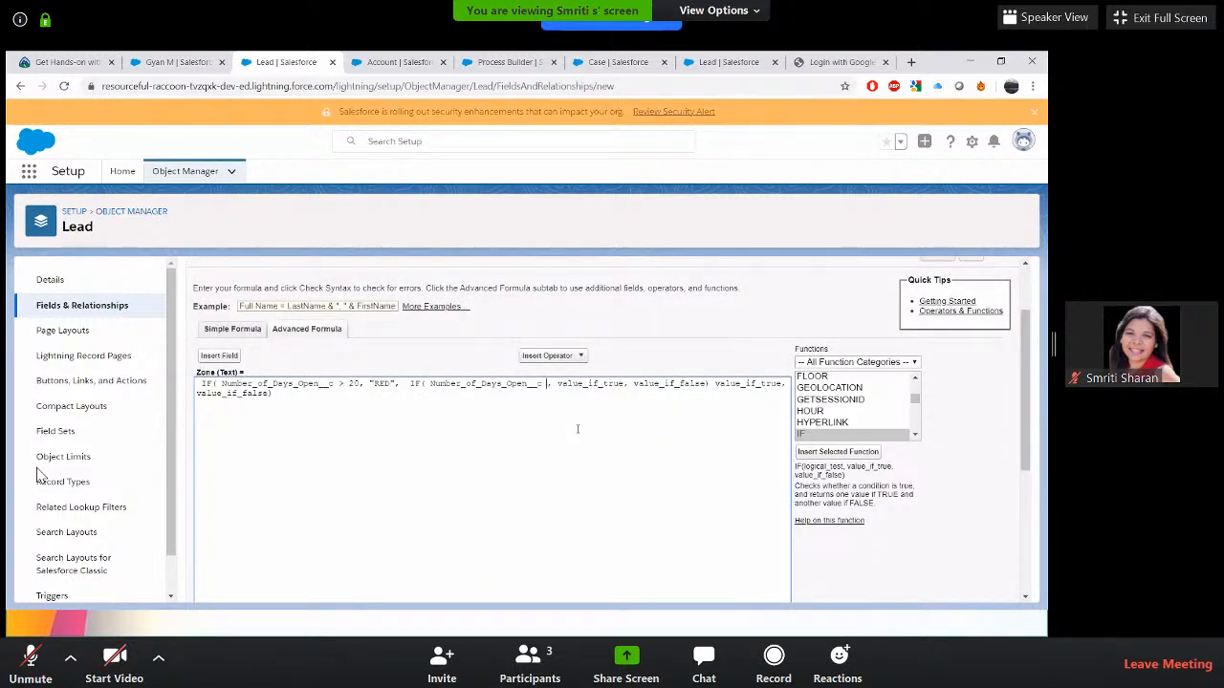
- Complete the nested condition as greater than 10 and make "YELLOW" its true value in place of the placeholder
{"action": "type", "text": "> 1"}
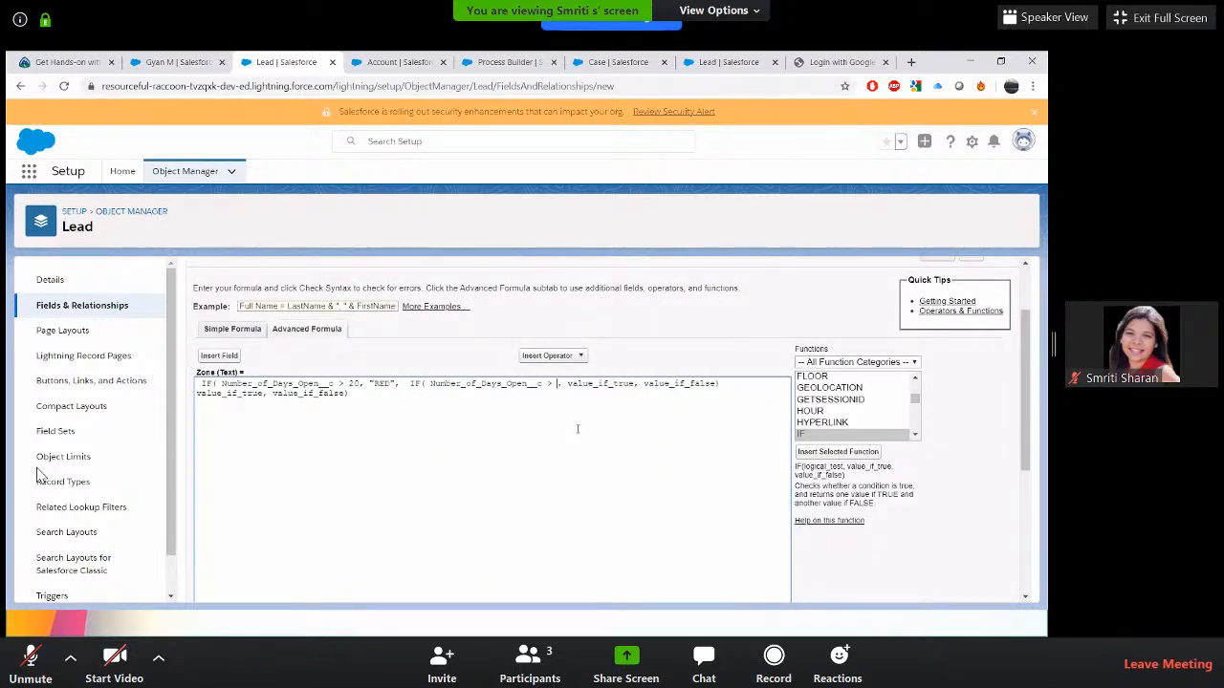
{"action": "type", "text": "0,"}
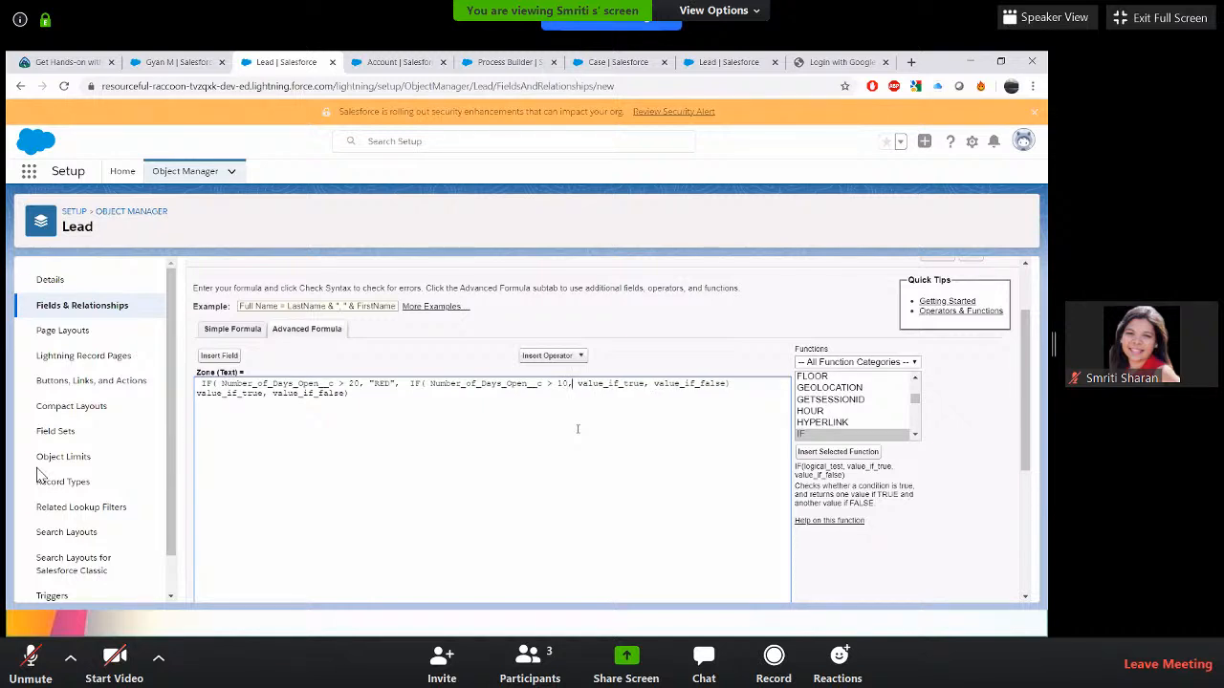
{"action": "type", "text": " \" "}
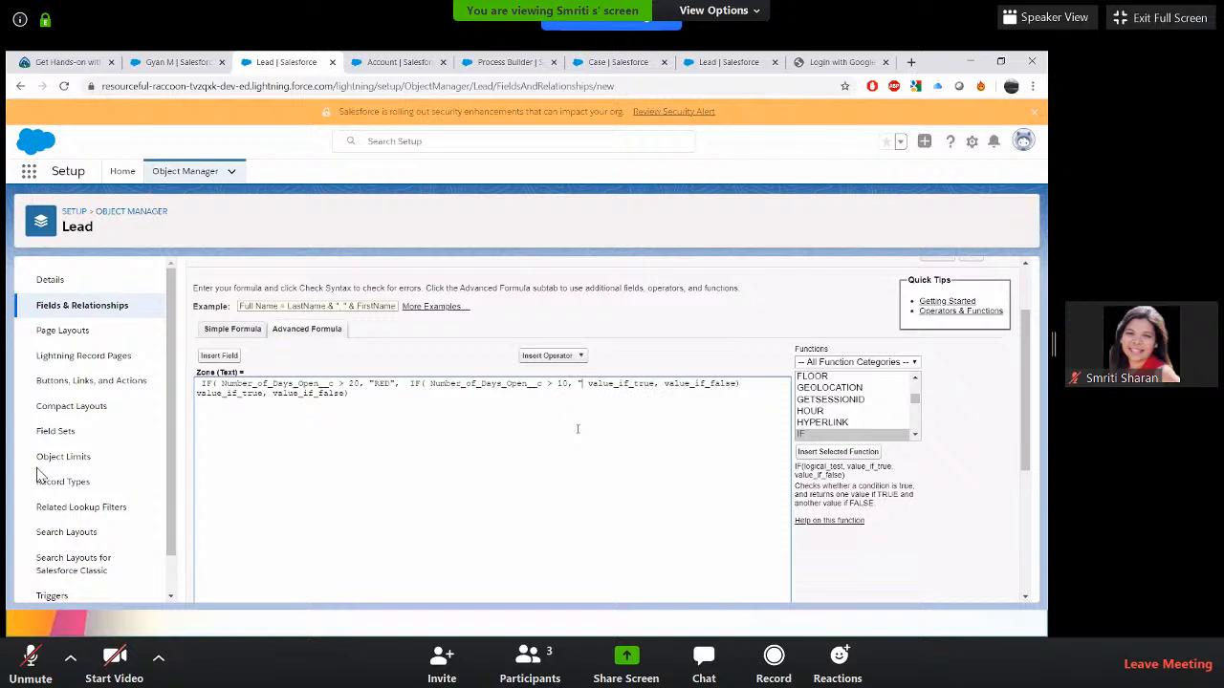
{"action": "type", "text": "YE"}
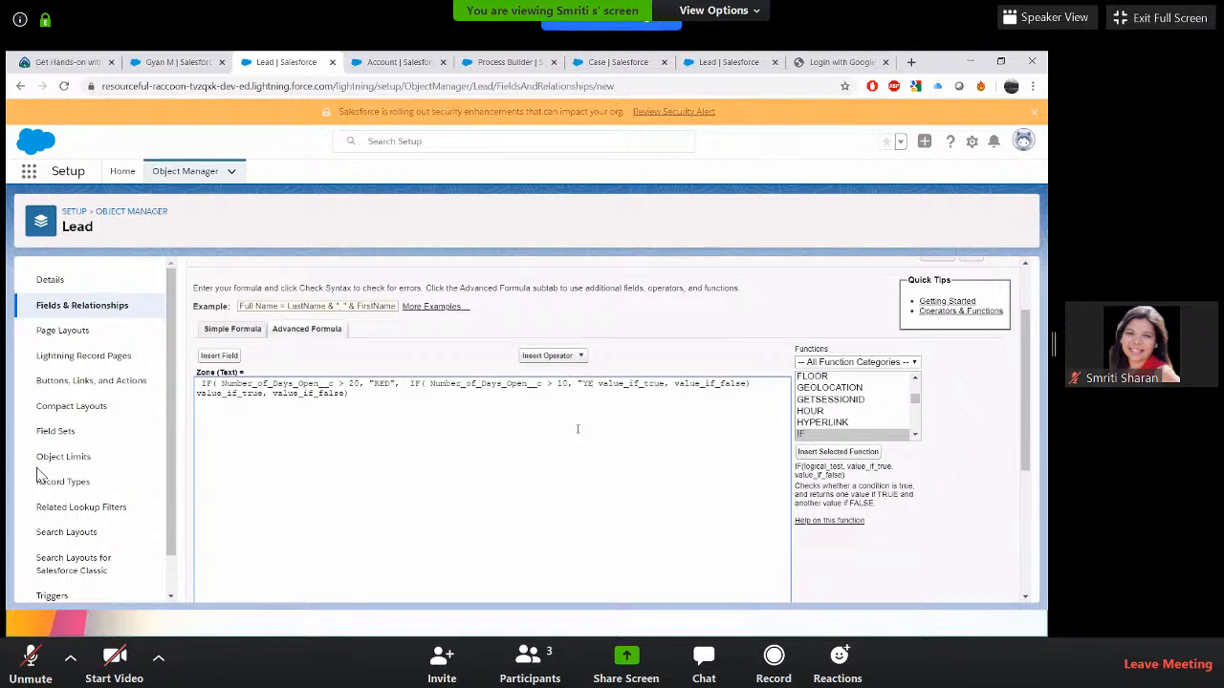
{"action": "type", "text": "LLOW"}
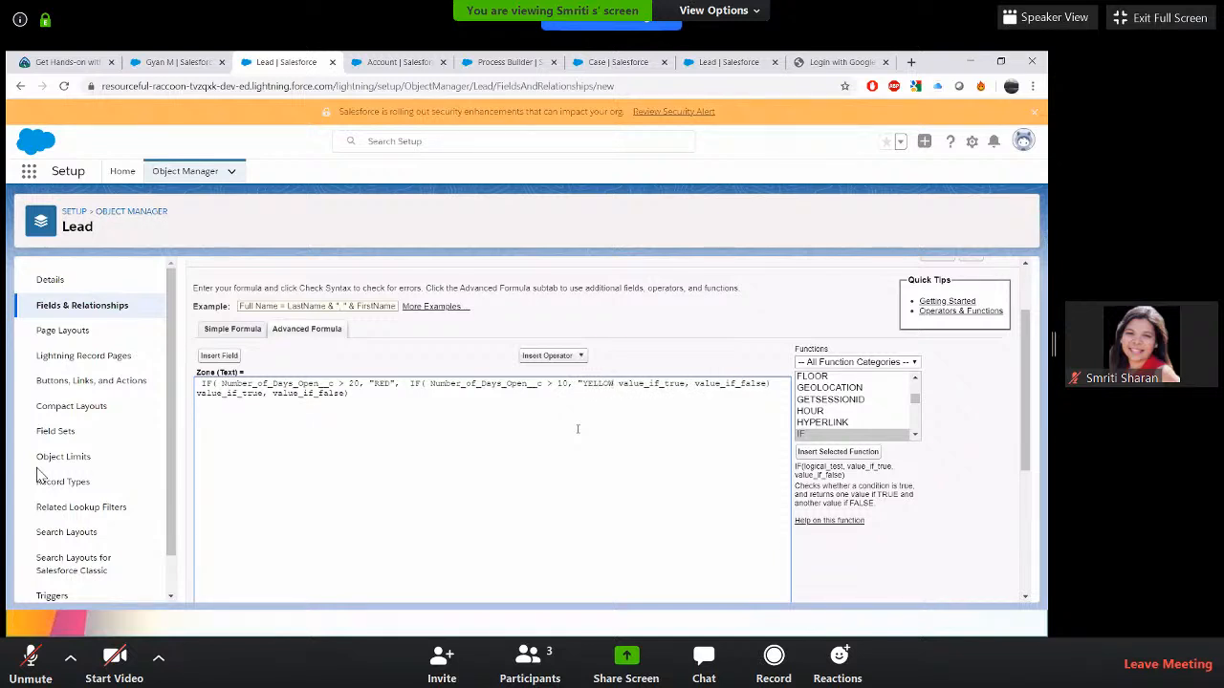
{"action": "type", "text": "\""}
{"action": "double_click", "coordinate": [658, 382]}
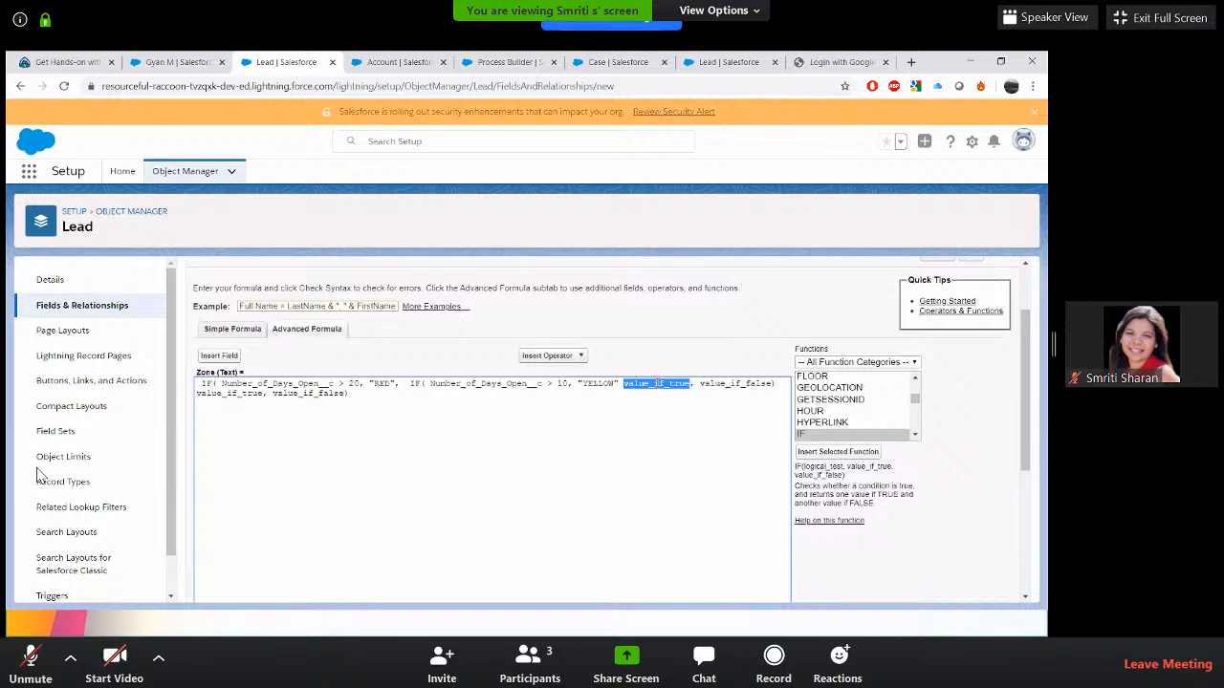
{"action": "key", "text": "BackSpace"}
{"action": "key", "text": "BackSpace"}
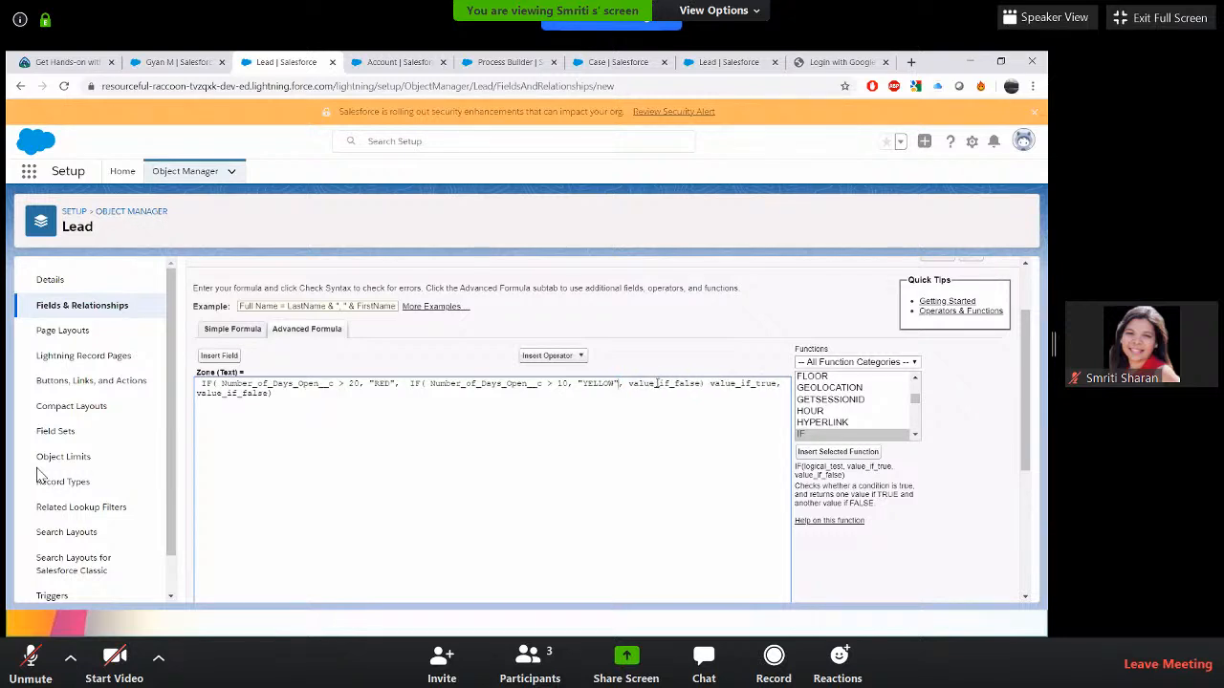
- Set the nested IF's false value to "GREEN" and remove the leftover value_if_true and value_if_false placeholders of the outer IF
{"action": "double_click", "coordinate": [658, 384]}
{"action": "type", "text": "\"GREEN\""}
{"action": "type", "text": "\""}
{"action": "double_click", "coordinate": [722, 382]}
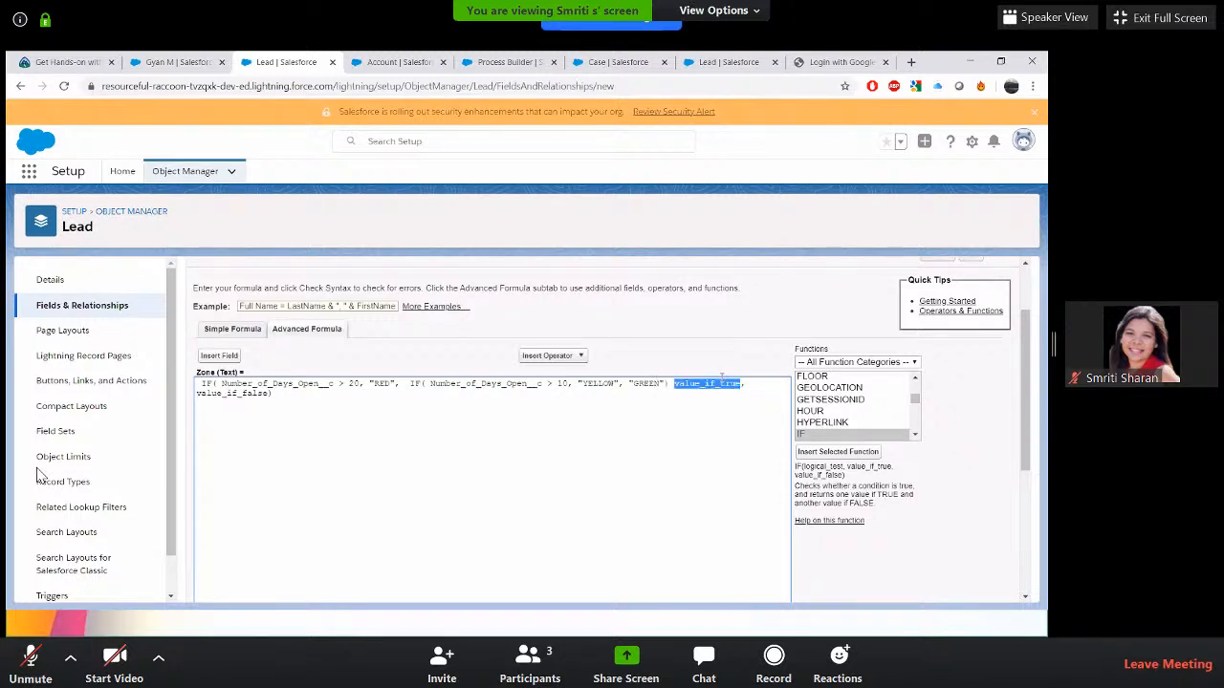
{"action": "key", "text": "BackSpace"}
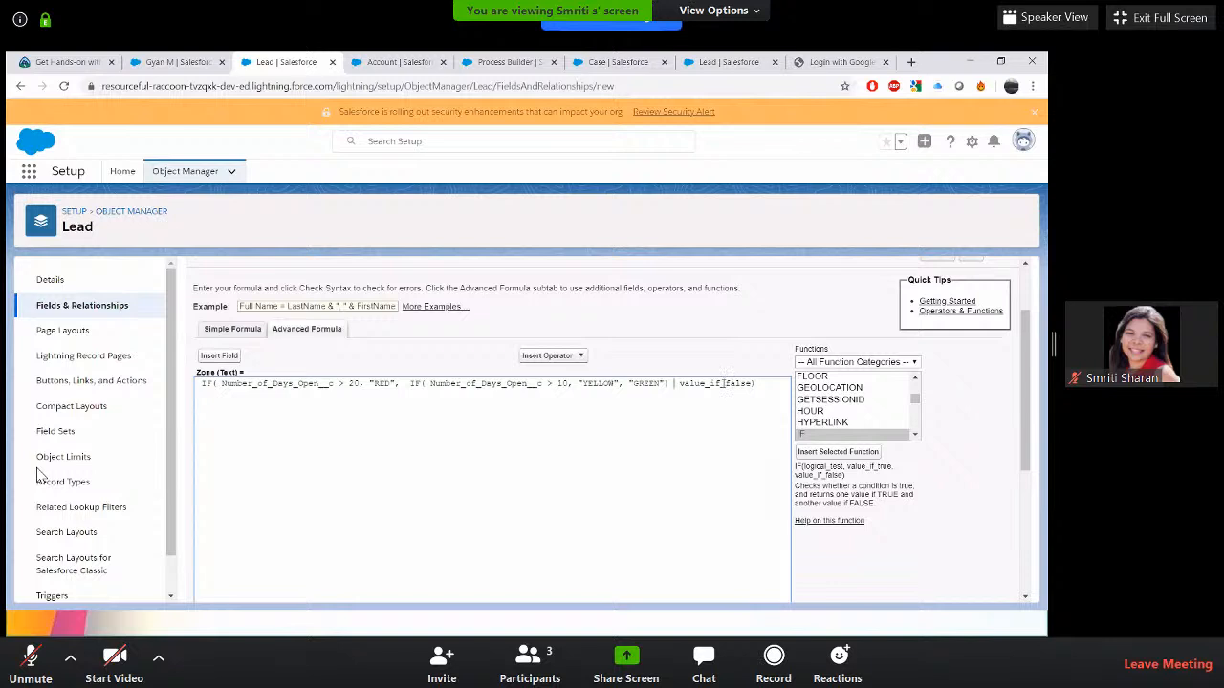
{"action": "double_click", "coordinate": [724, 382]}
{"action": "key", "text": "BackSpace"}
- Review the "YELLOW" and "GREEN" results and check the syntax of the nested IF formula
{"action": "double_click", "coordinate": [594, 384]}
{"action": "left_click", "coordinate": [650, 383]}
{"action": "double_click", "coordinate": [650, 383]}
{"action": "scroll", "coordinate": [517, 431], "scroll_direction": "down", "scroll_amount": 2}
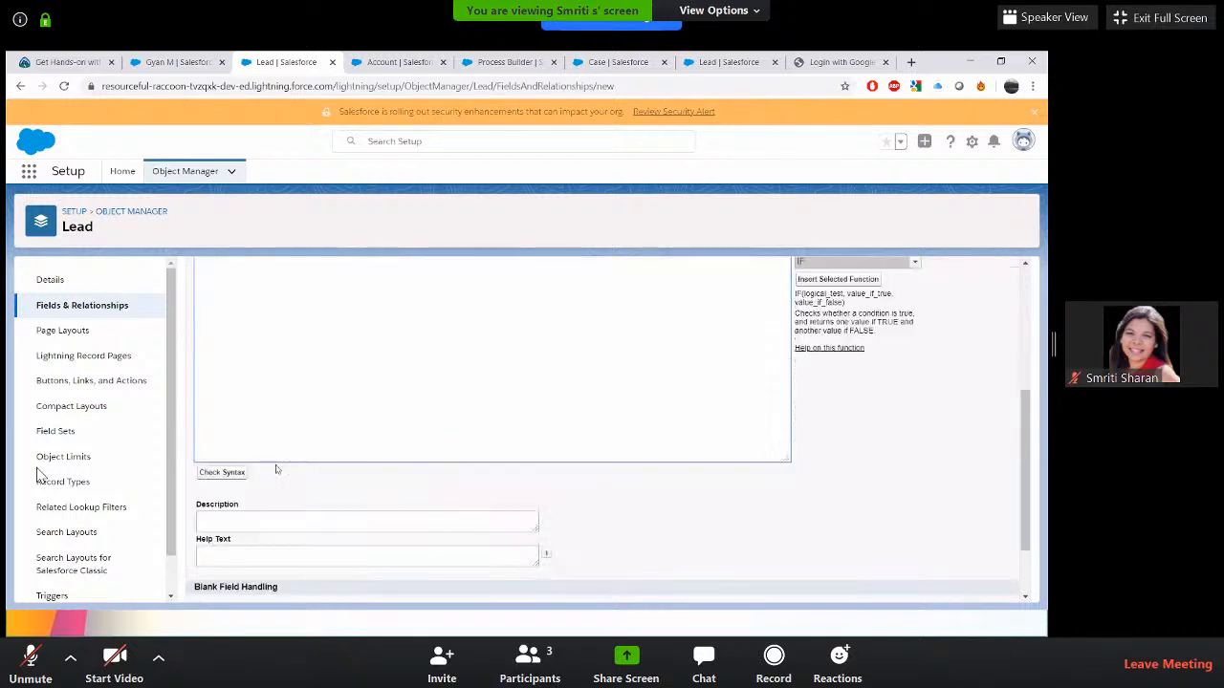
{"action": "left_click", "coordinate": [223, 472]}
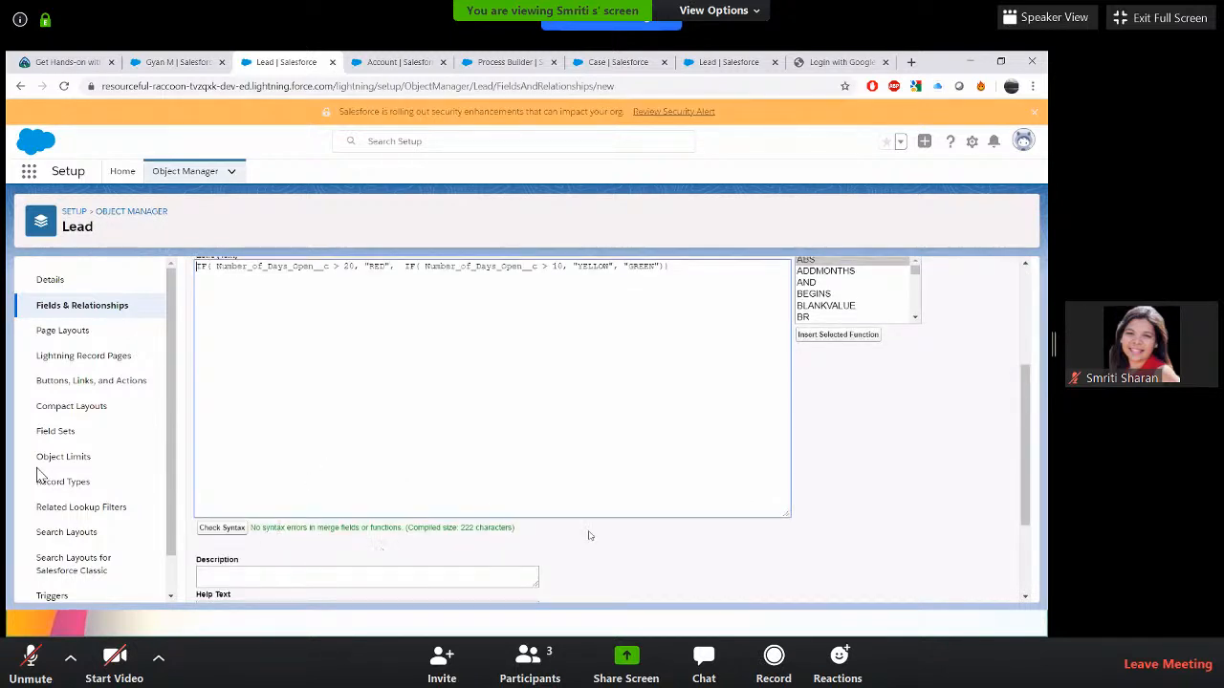
{"action": "scroll", "coordinate": [590, 536], "scroll_direction": "down", "scroll_amount": 2}
{"action": "left_click_drag", "start_coordinate": [409, 401], "coordinate": [514, 400]}
{"action": "scroll", "coordinate": [464, 350], "scroll_direction": "up", "scroll_amount": 5}
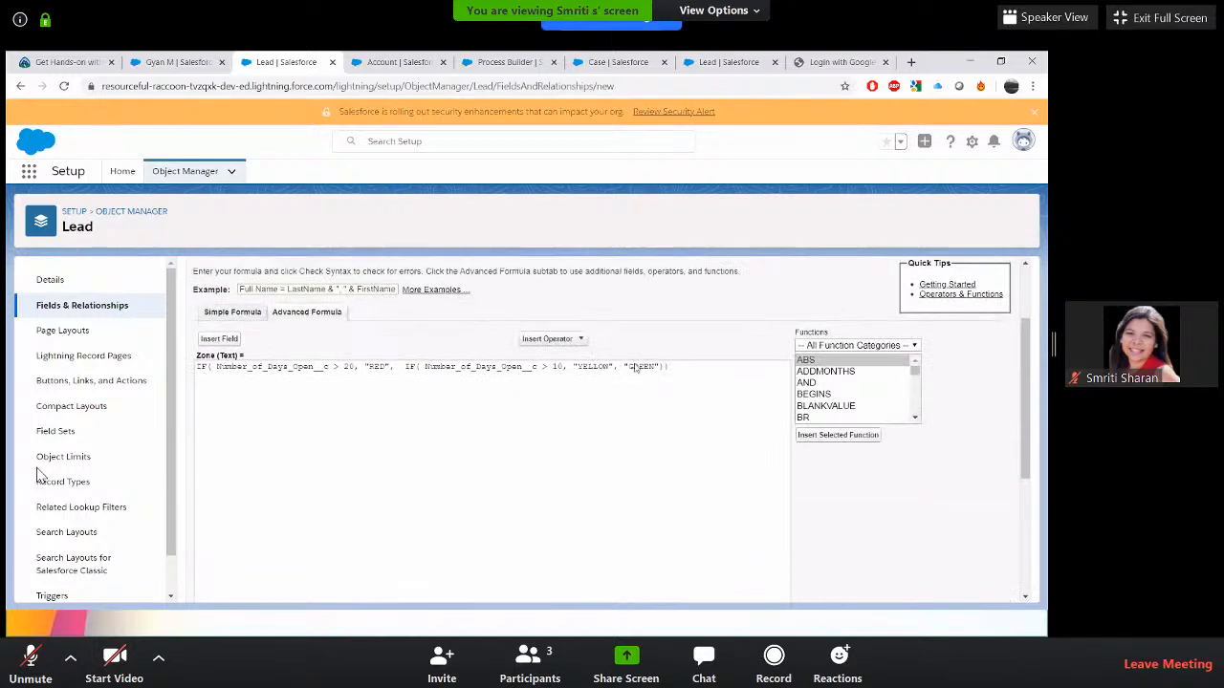
- Add the comment "/*This the formula to evaluate the zone */" on its own line above the IF formula
{"action": "left_click", "coordinate": [676, 369]}
{"action": "key", "text": "Home"}
{"action": "key", "text": "Return"}
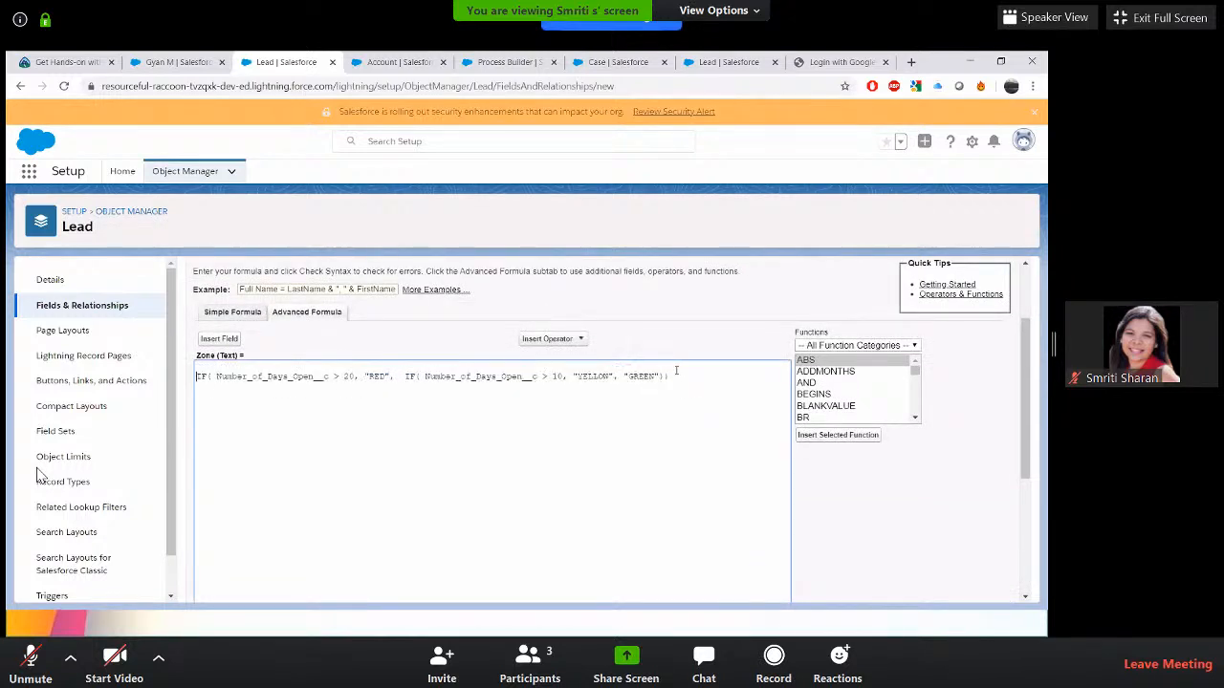
{"action": "key", "text": "Up"}
{"action": "type", "text": "/*This the formula to check"}
{"action": "key", "text": "BackSpace"}
{"action": "key", "text": "BackSpace"}
{"action": "key", "text": "BackSpace"}
{"action": "key", "text": "BackSpace"}
{"action": "type", "text": "evaluate the zone */"}
- Check the syntax of the Zone formula again with the comment line included
{"action": "scroll", "coordinate": [584, 468], "scroll_direction": "down", "scroll_amount": 2}
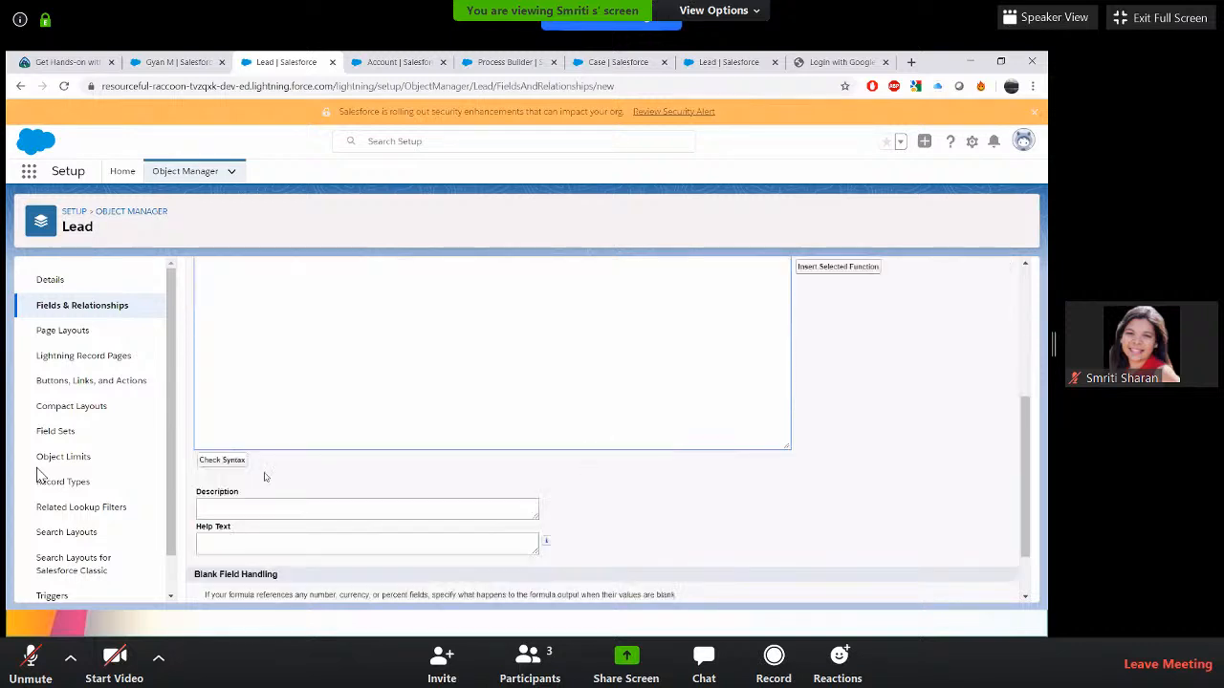
{"action": "left_click", "coordinate": [222, 459]}
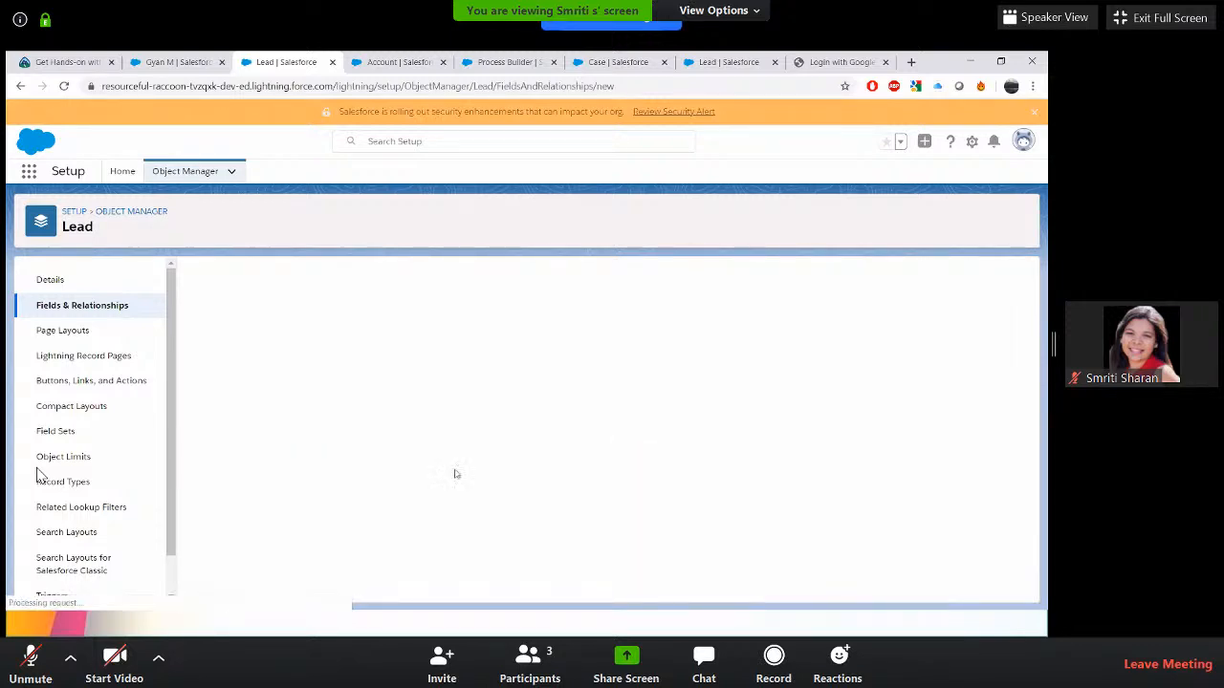
{"action": "scroll", "coordinate": [455, 474], "scroll_direction": "down", "scroll_amount": 1}
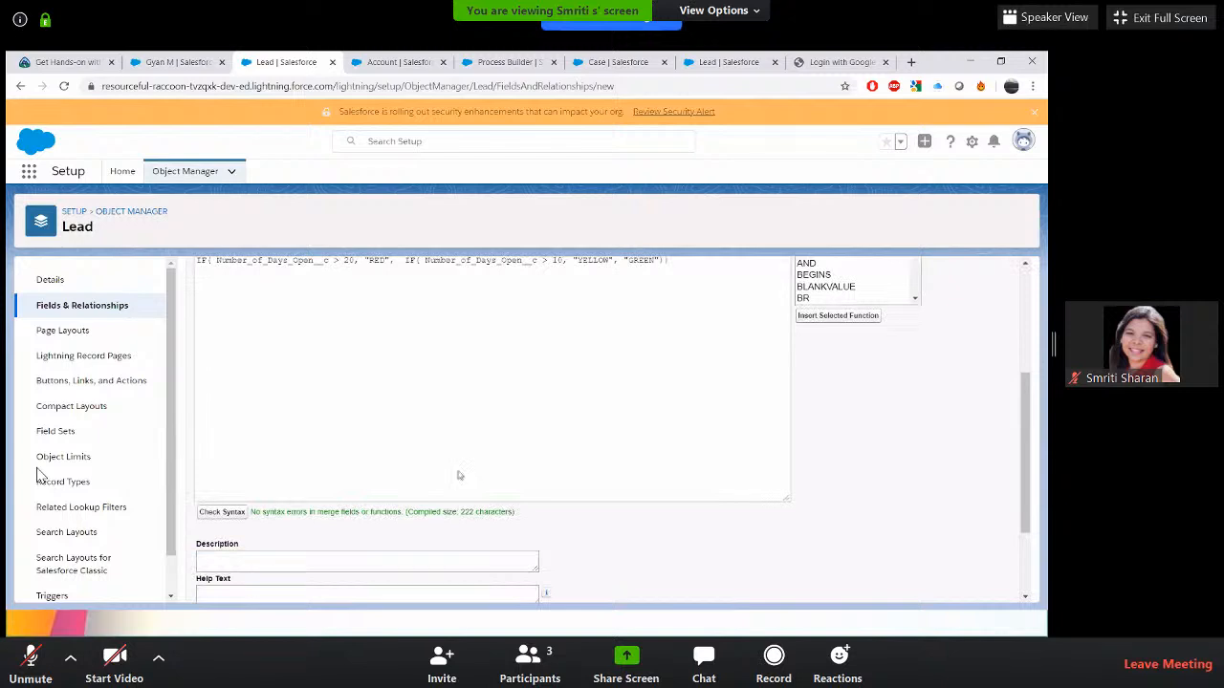
{"action": "scroll", "coordinate": [464, 497], "scroll_direction": "up", "scroll_amount": 2}
{"action": "scroll", "coordinate": [459, 505], "scroll_direction": "down", "scroll_amount": 2}
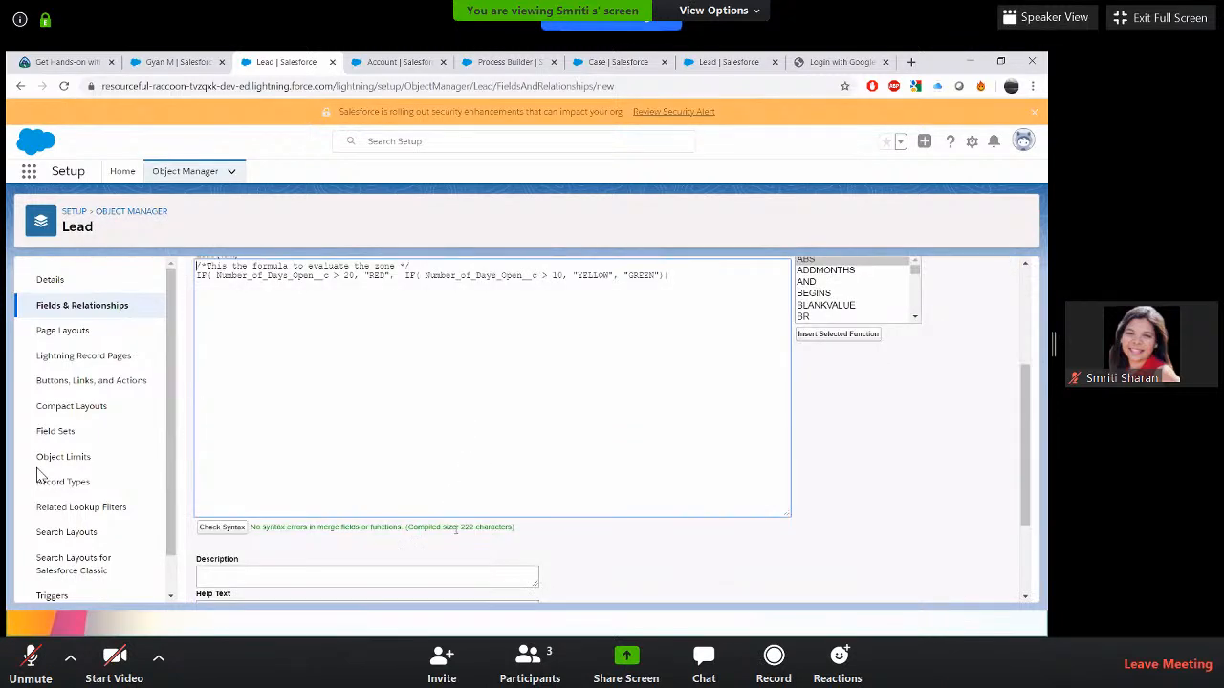
- Fill the Zone formula below the IF line with repeated copies of the comment "/*This the formula to evaluate the zone */"
{"action": "left_click_drag", "start_coordinate": [456, 526], "coordinate": [514, 527]}
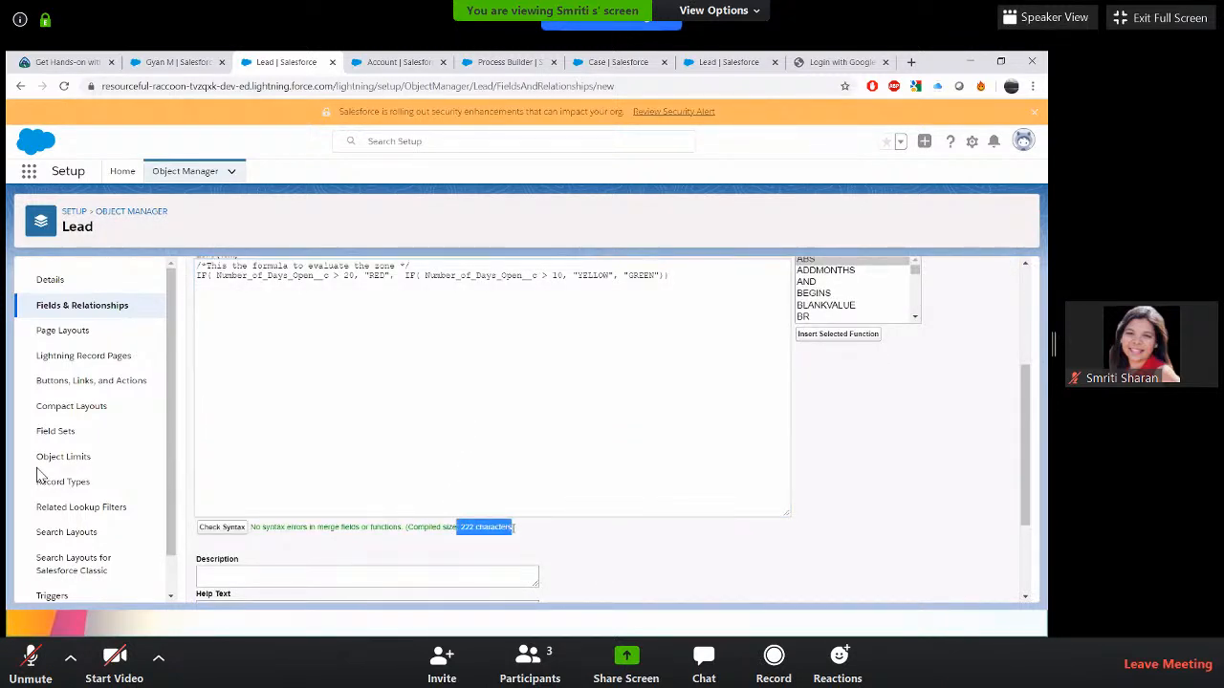
{"action": "left_click", "coordinate": [517, 529]}
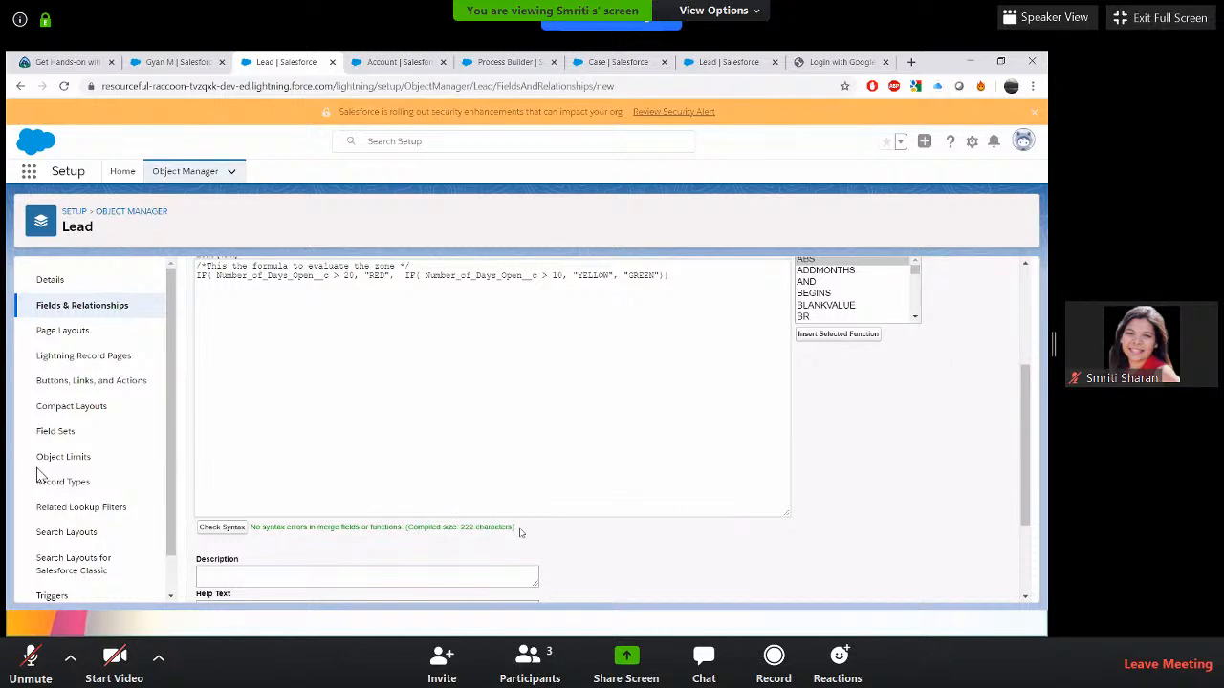
{"action": "triple_click", "coordinate": [426, 265]}
{"action": "scroll", "coordinate": [293, 446], "scroll_direction": "up", "scroll_amount": 2}
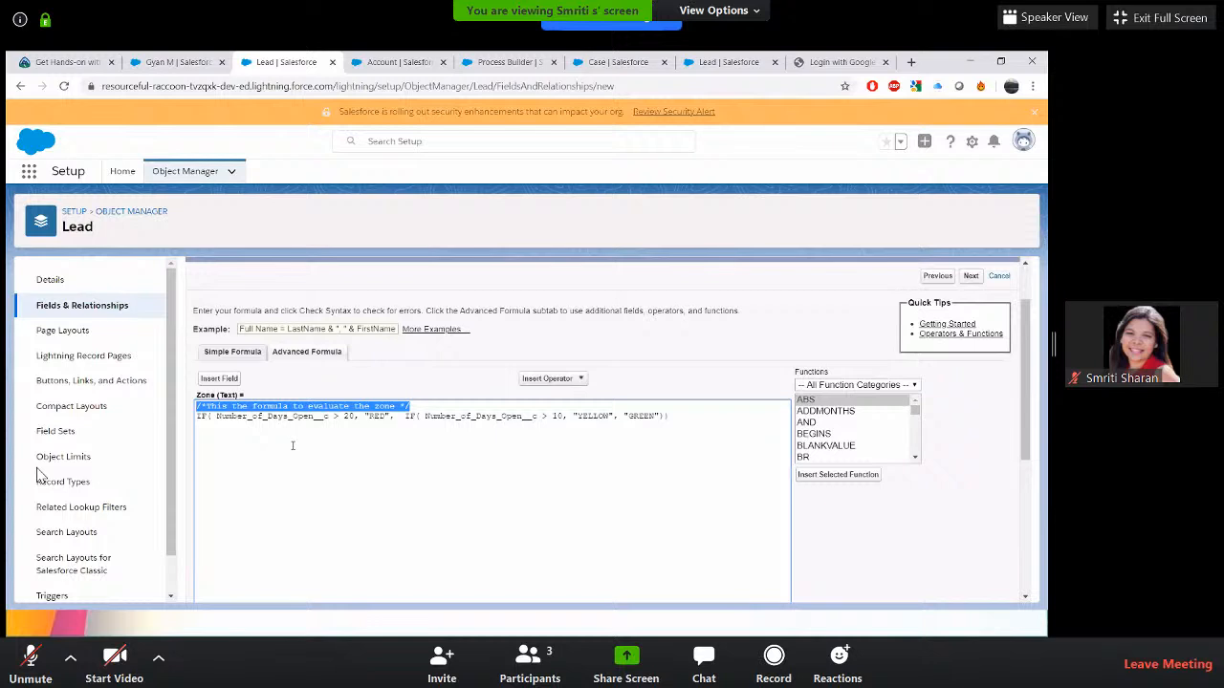
{"action": "left_click", "coordinate": [404, 432]}
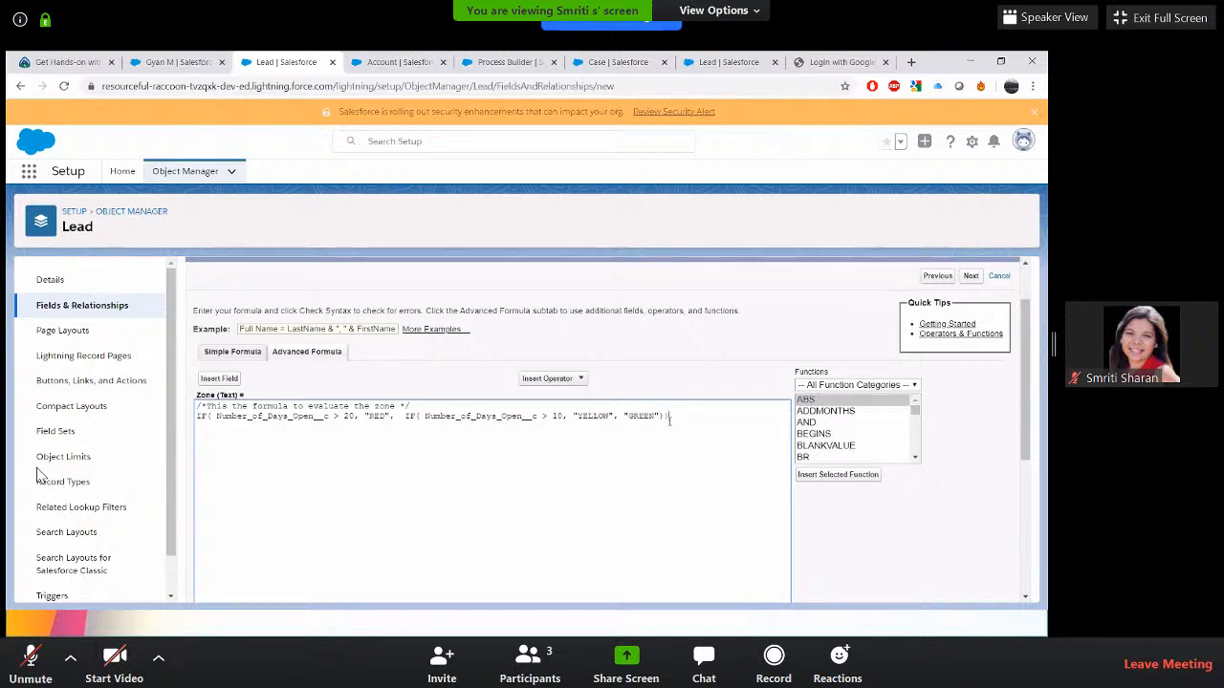
{"action": "key", "text": "Return"}
{"action": "key", "text": "ctrl+v"}
{"action": "key", "text": "ctrl+v"}
{"action": "key", "text": "ctrl+v"}
{"action": "key", "text": "ctrl+v"}
{"action": "key", "text": "ctrl+v"}
{"action": "key", "text": "ctrl+v"}
{"action": "key", "text": "ctrl+v"}
{"action": "key", "text": "ctrl+v"}
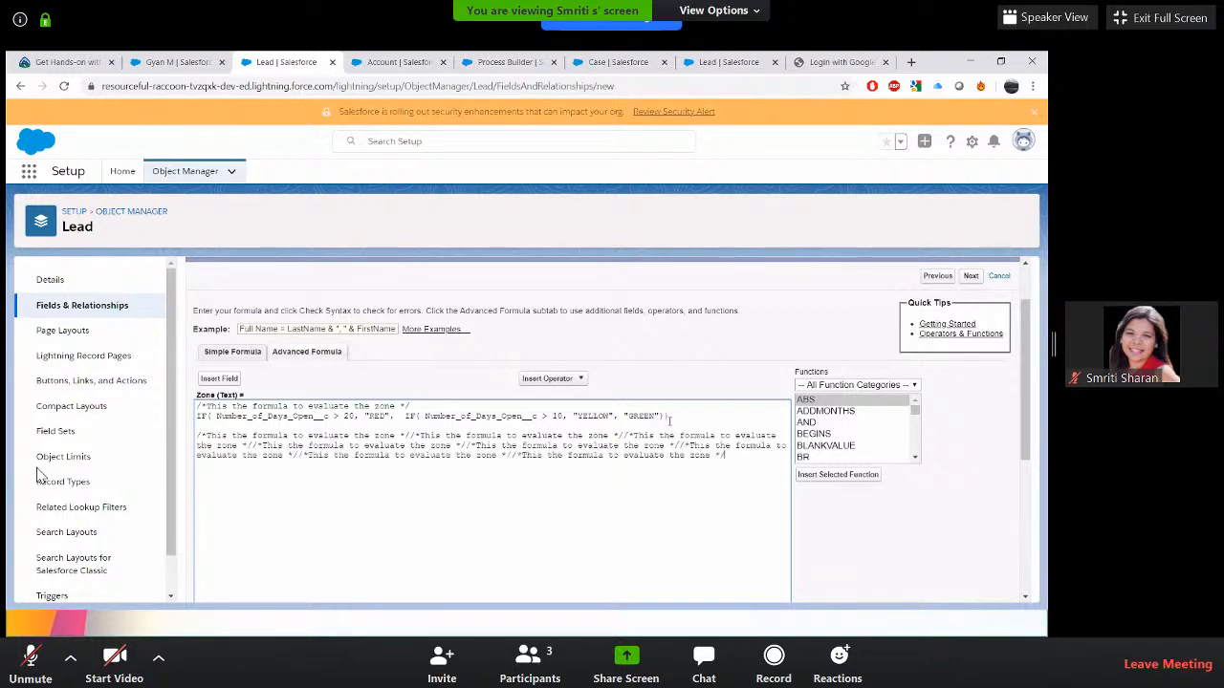
{"action": "key", "text": "ctrl+v"}
{"action": "key", "text": "ctrl+v"}
{"action": "key", "text": "ctrl+v"}
{"action": "key", "text": "ctrl+v"}
{"action": "key", "text": "ctrl+v"}
{"action": "key", "text": "ctrl+v"}
{"action": "key", "text": "ctrl+v"}
{"action": "key", "text": "ctrl+v"}
{"action": "key", "text": "ctrl+v"}
{"action": "key", "text": "ctrl+v"}
{"action": "key", "text": "ctrl+v"}
{"action": "key", "text": "ctrl+v"}
{"action": "key", "text": "ctrl+v"}
{"action": "key", "text": "ctrl+v"}
{"action": "key", "text": "ctrl+v"}
{"action": "key", "text": "ctrl+v"}
{"action": "key", "text": "ctrl+v"}
{"action": "key", "text": "ctrl+v"}
{"action": "key", "text": "ctrl+v"}
{"action": "key", "text": "ctrl+v"}
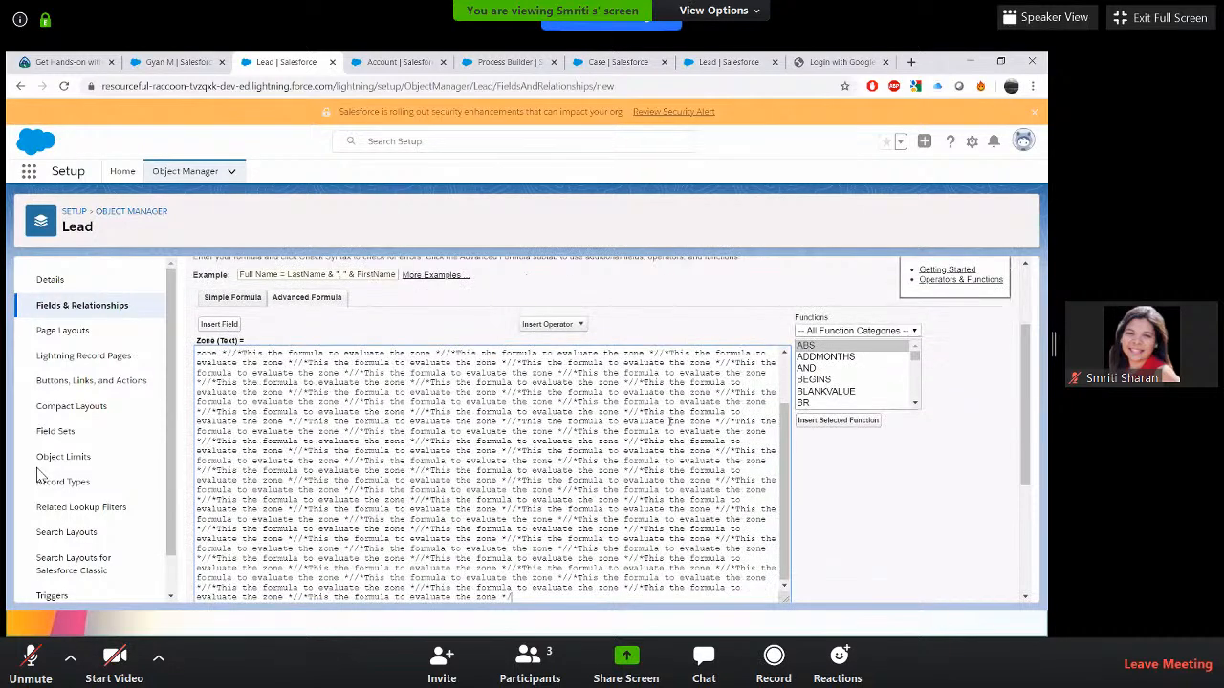
{"action": "key", "text": "ctrl+v"}
{"action": "key", "text": "ctrl+v"}
{"action": "key", "text": "ctrl+v"}
{"action": "key", "text": "ctrl+v"}
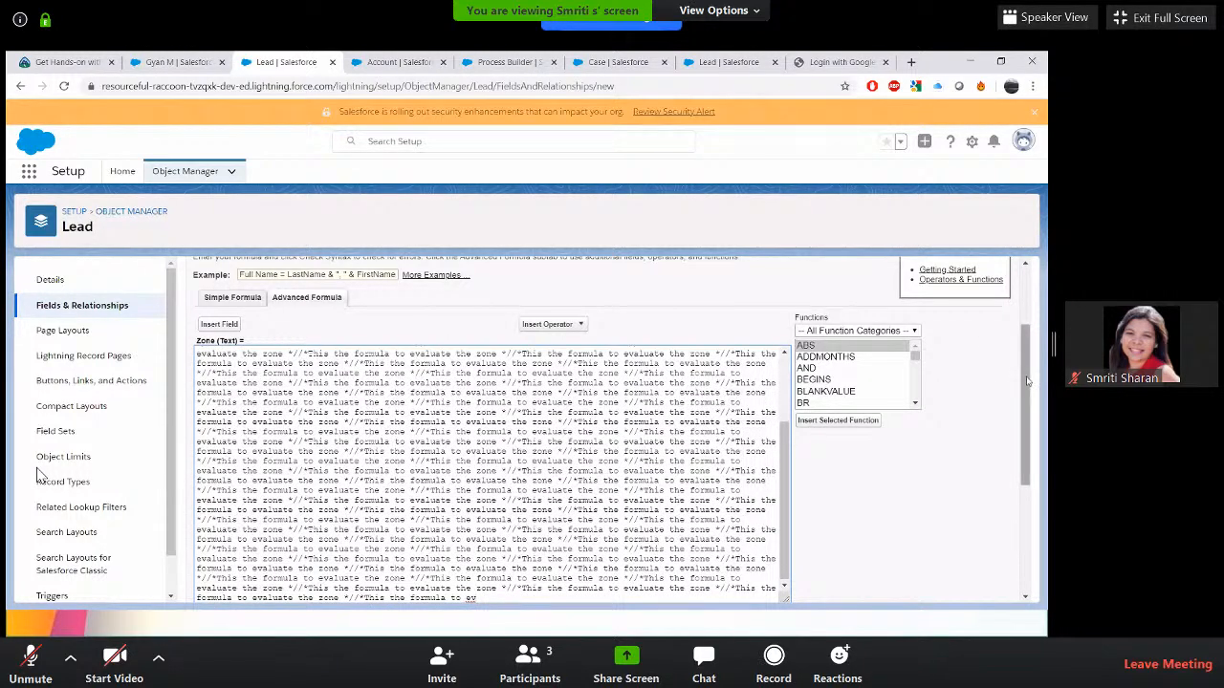
- Check the syntax of the comment-filled Zone formula and examine the maximum length allowed for a formula
{"action": "scroll", "coordinate": [301, 509], "scroll_direction": "down", "scroll_amount": 3}
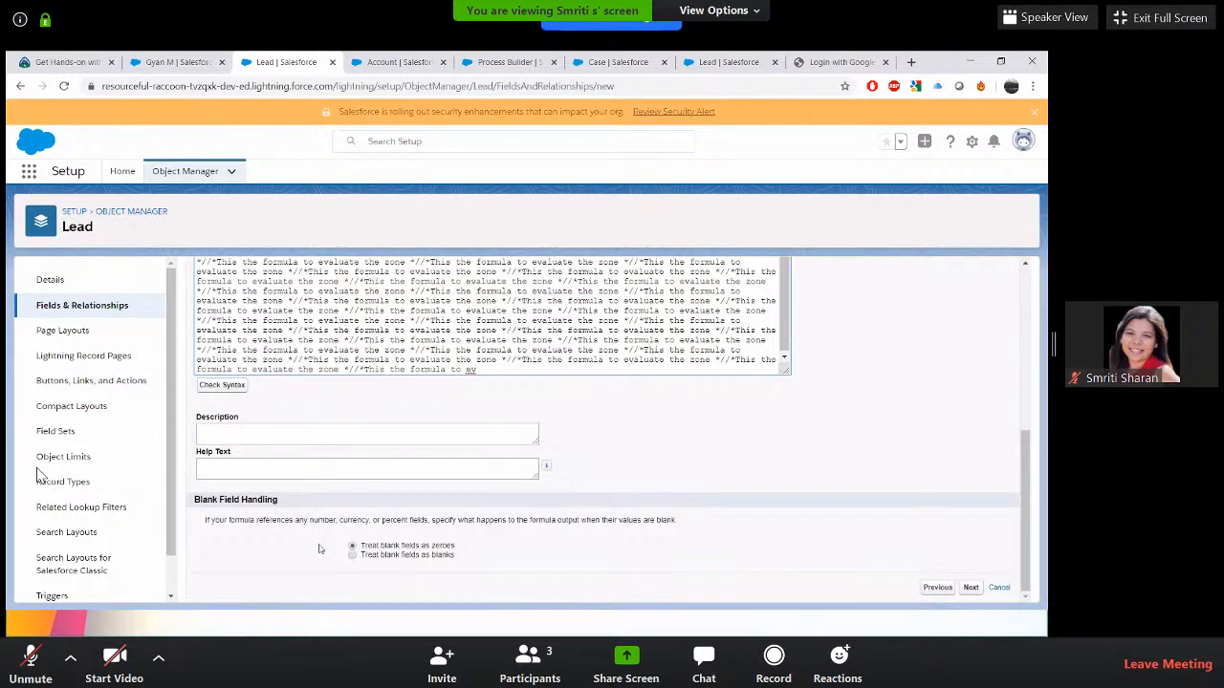
{"action": "scroll", "coordinate": [275, 478], "scroll_direction": "up", "scroll_amount": 1}
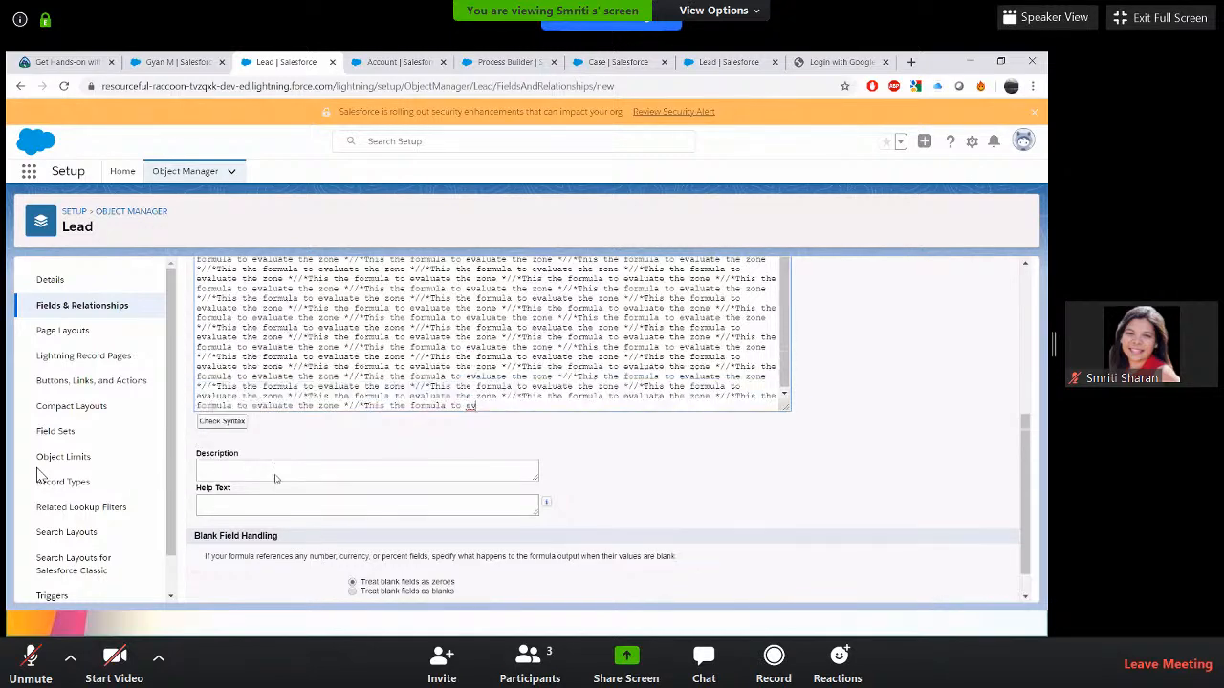
{"action": "left_click", "coordinate": [222, 421]}
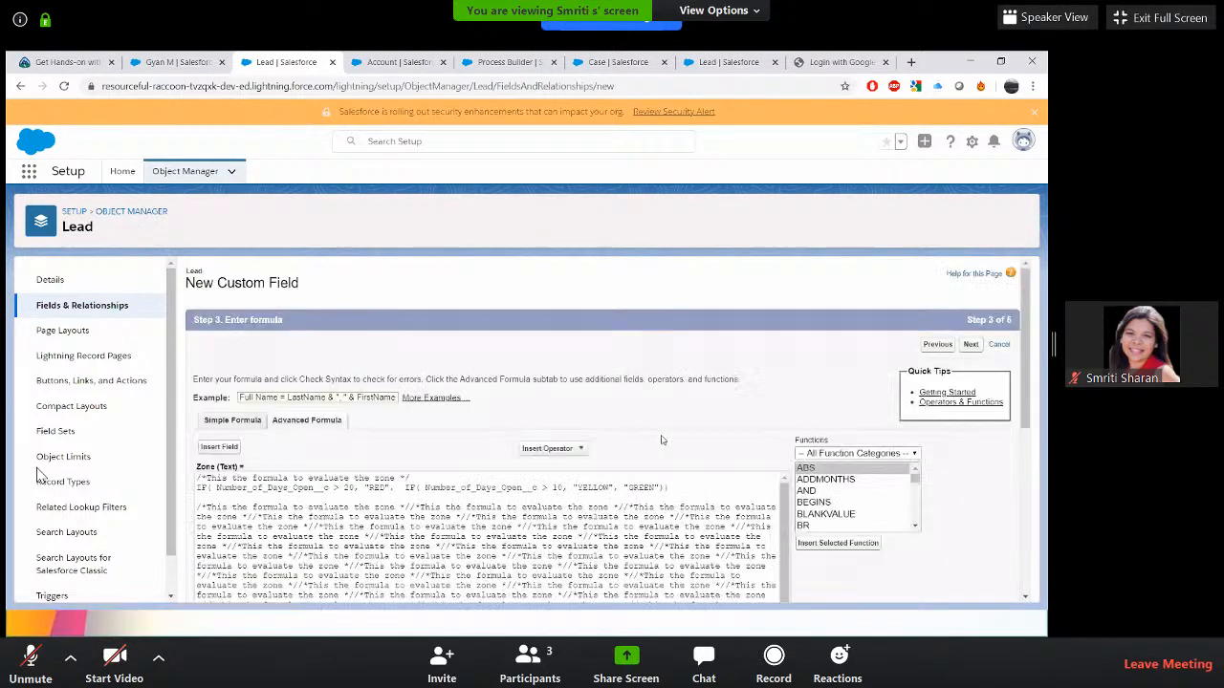
{"action": "scroll", "coordinate": [708, 469], "scroll_direction": "down", "scroll_amount": 5}
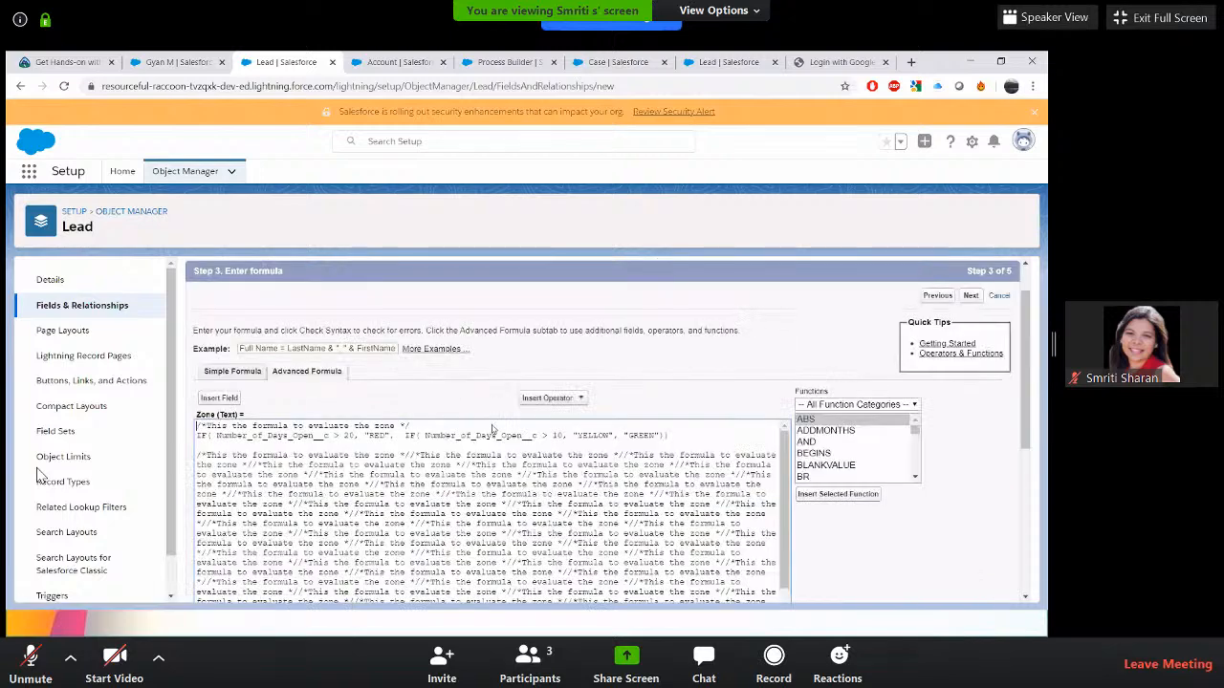
{"action": "scroll", "coordinate": [572, 540], "scroll_direction": "down", "scroll_amount": 3}
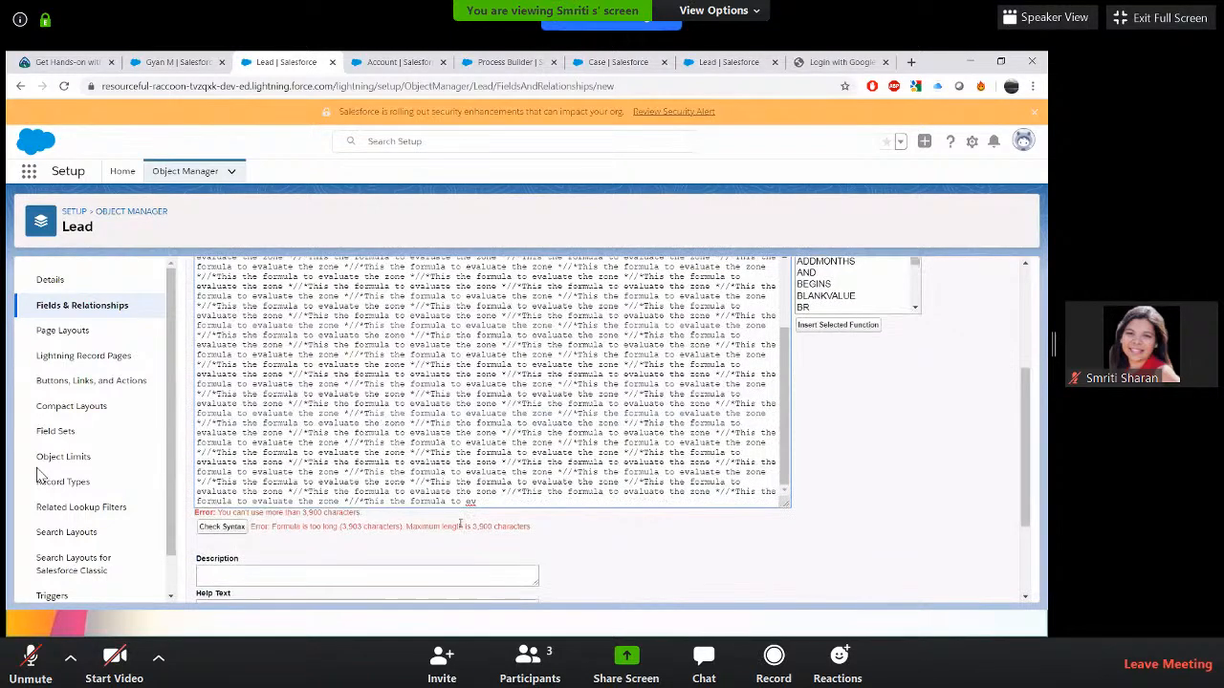
{"action": "left_click_drag", "start_coordinate": [460, 526], "coordinate": [540, 528]}
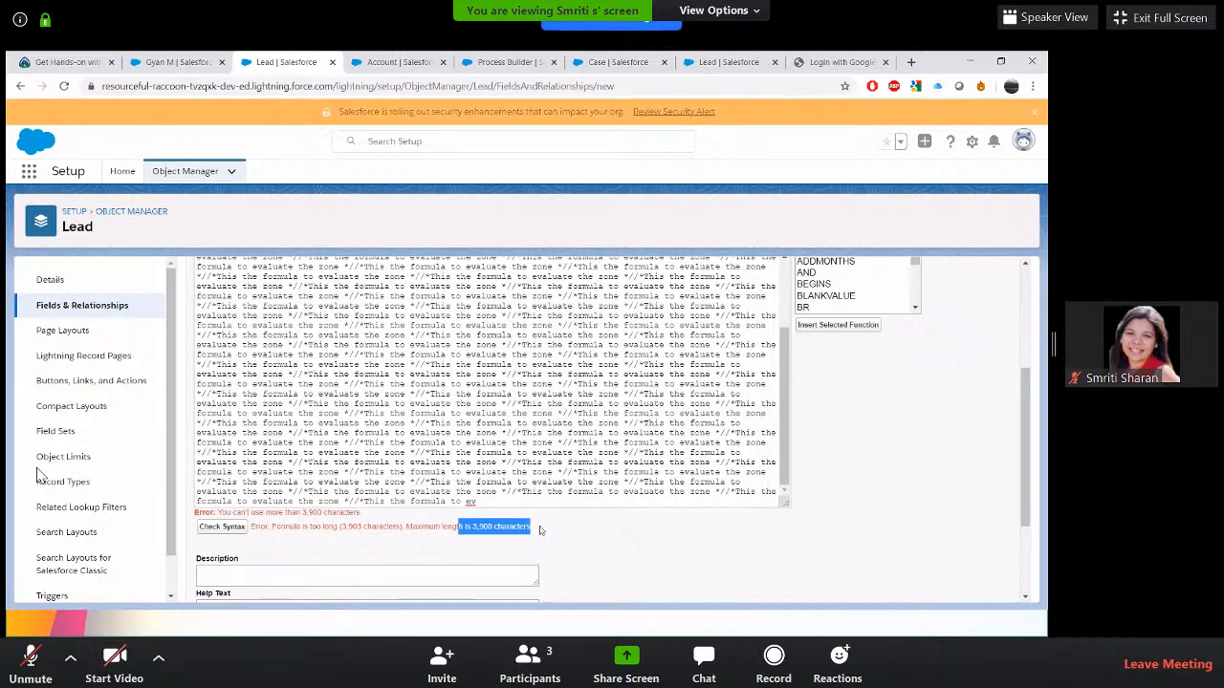
{"action": "scroll", "coordinate": [540, 529], "scroll_direction": "up", "scroll_amount": 3}
{"action": "scroll", "coordinate": [540, 529], "scroll_direction": "up", "scroll_amount": 2}
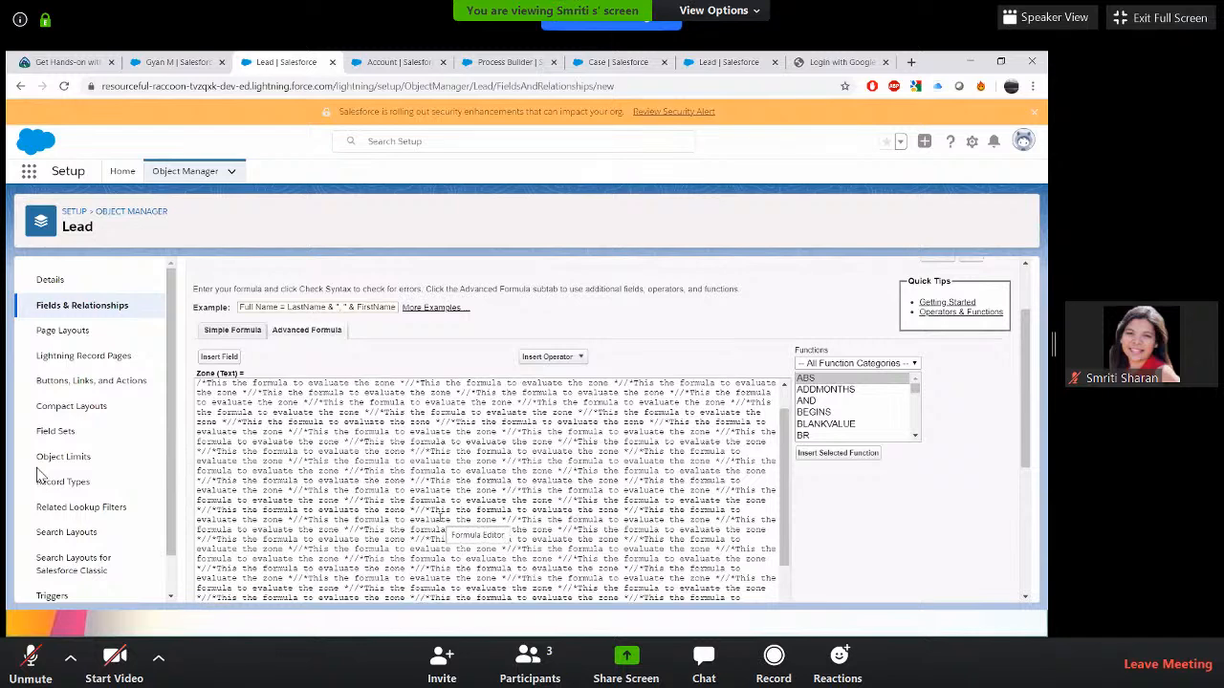
- Clear all comments from the Zone formula, keeping only IF( Number_of_Days_Open__c > 20, "RED", IF( Number_of_Days_Open__c > 10, "YELLOW", "GREEN"))
{"action": "left_click", "coordinate": [412, 471]}
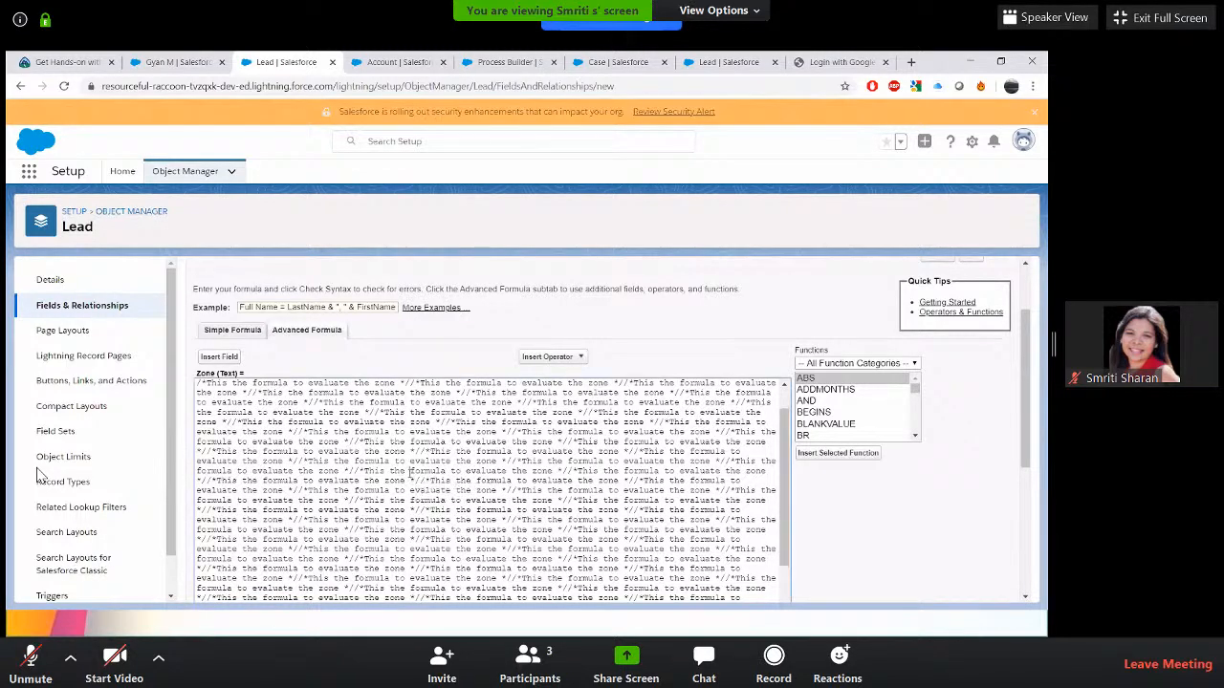
{"action": "key", "text": "ctrl+a"}
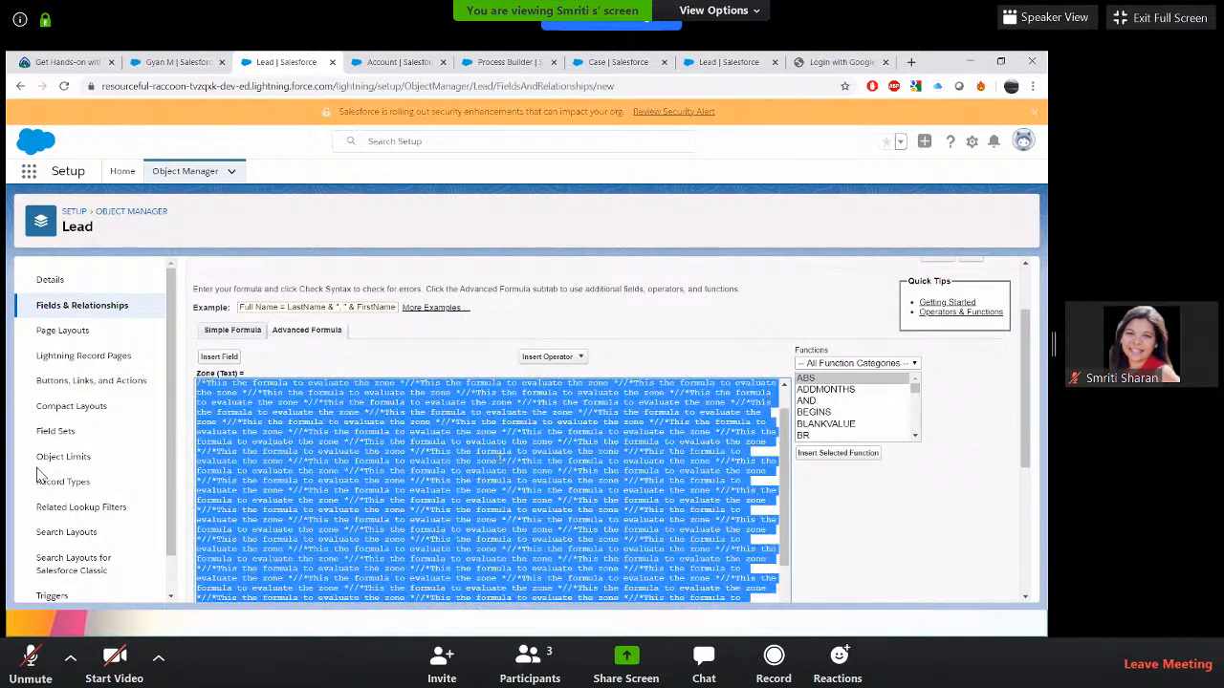
{"action": "scroll", "coordinate": [440, 472], "scroll_direction": "up", "scroll_amount": 3}
{"action": "left_click", "coordinate": [675, 485]}
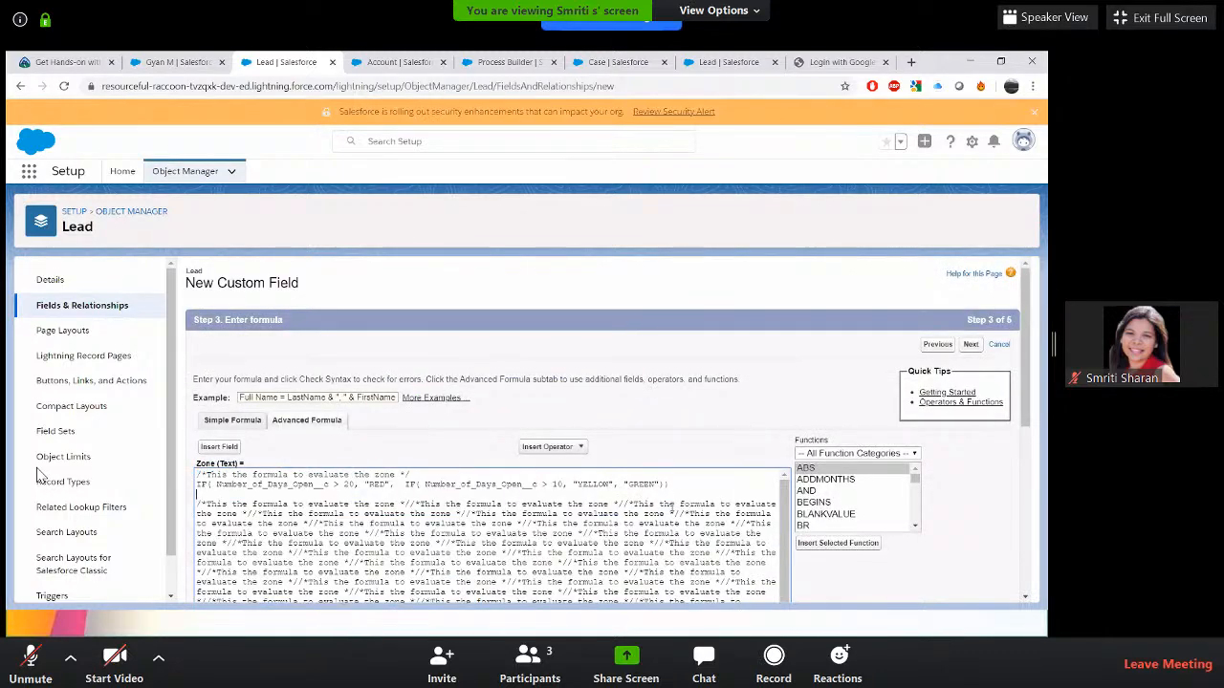
{"action": "left_click_drag", "start_coordinate": [673, 485], "coordinate": [188, 486]}
{"action": "key", "text": "ctrl+c"}
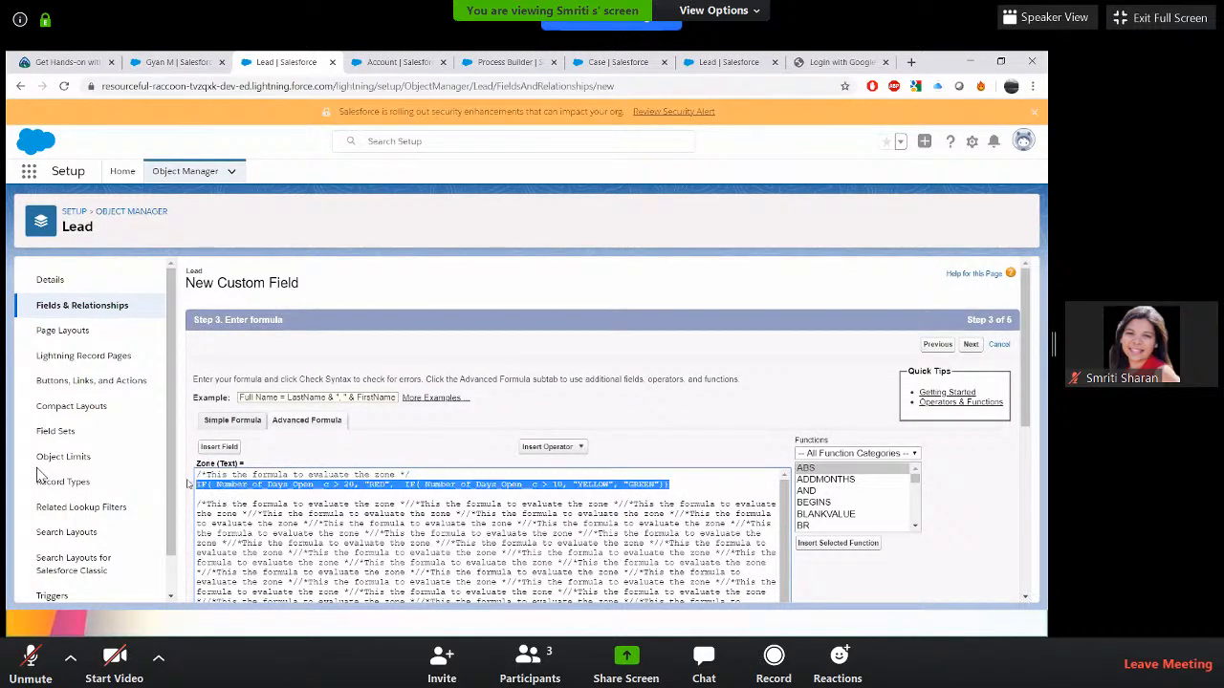
{"action": "key", "text": "BackSpace"}
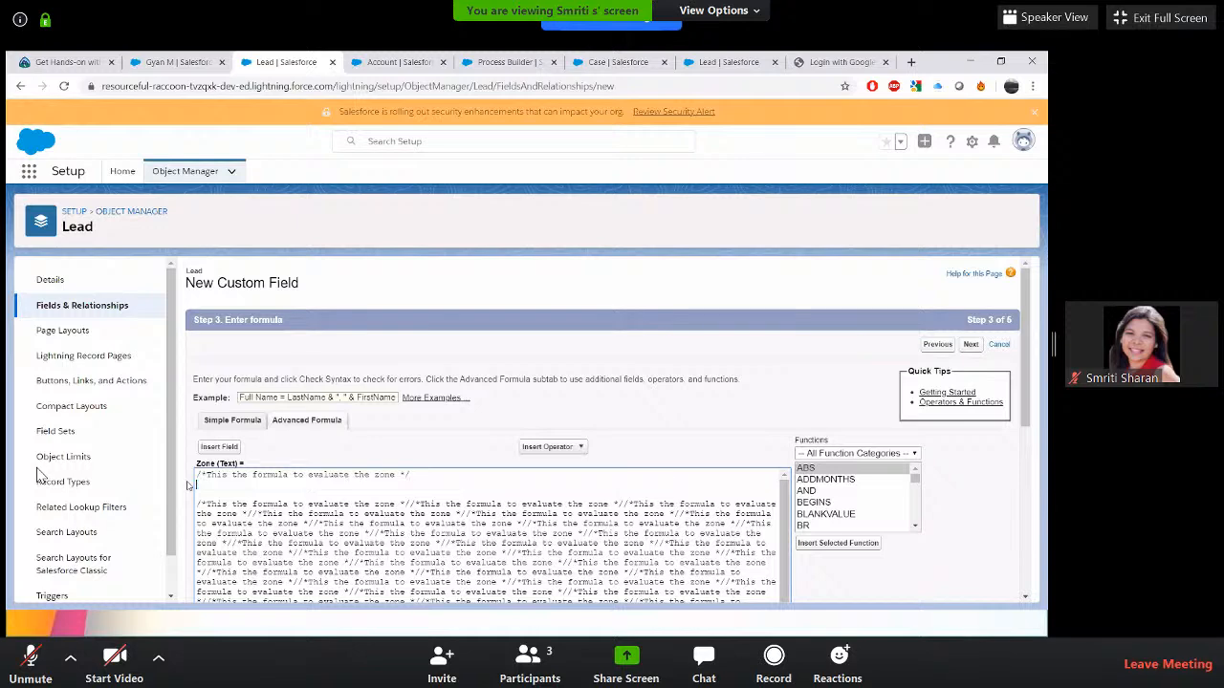
{"action": "key", "text": "ctrl+a"}
{"action": "key", "text": "BackSpace"}
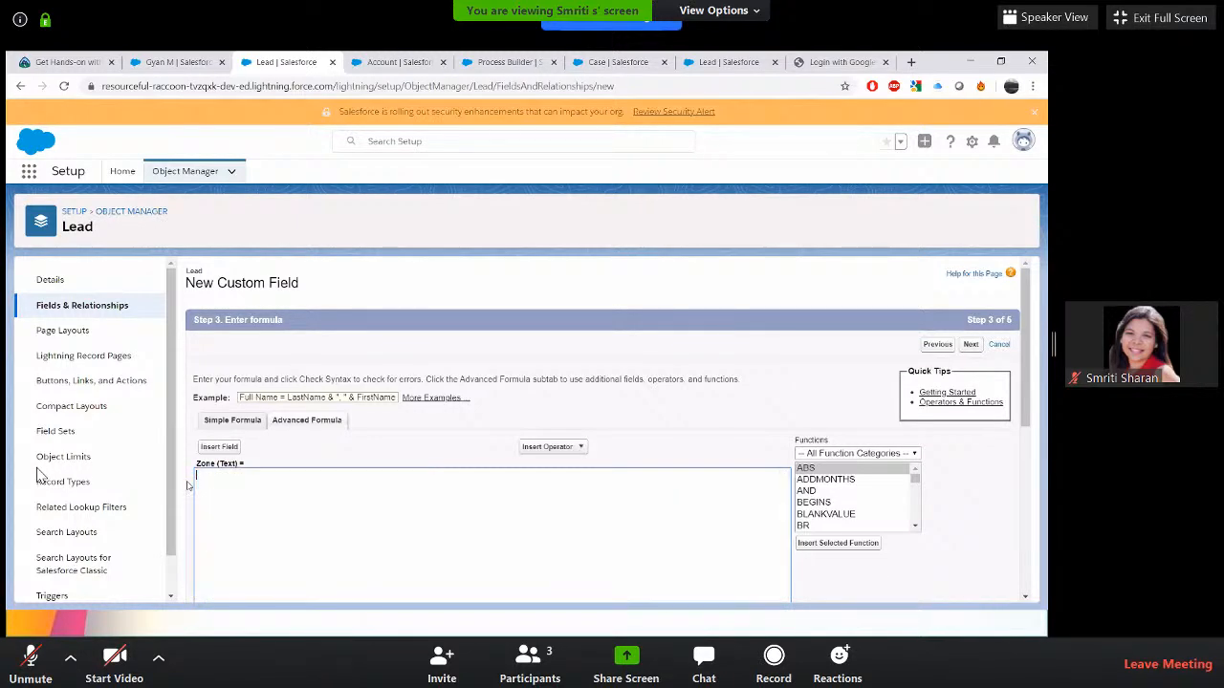
{"action": "key", "text": "ctrl+v"}
- Check the syntax of the cleaned-up Zone formula without comments
{"action": "scroll", "coordinate": [686, 416], "scroll_direction": "down", "scroll_amount": 3}
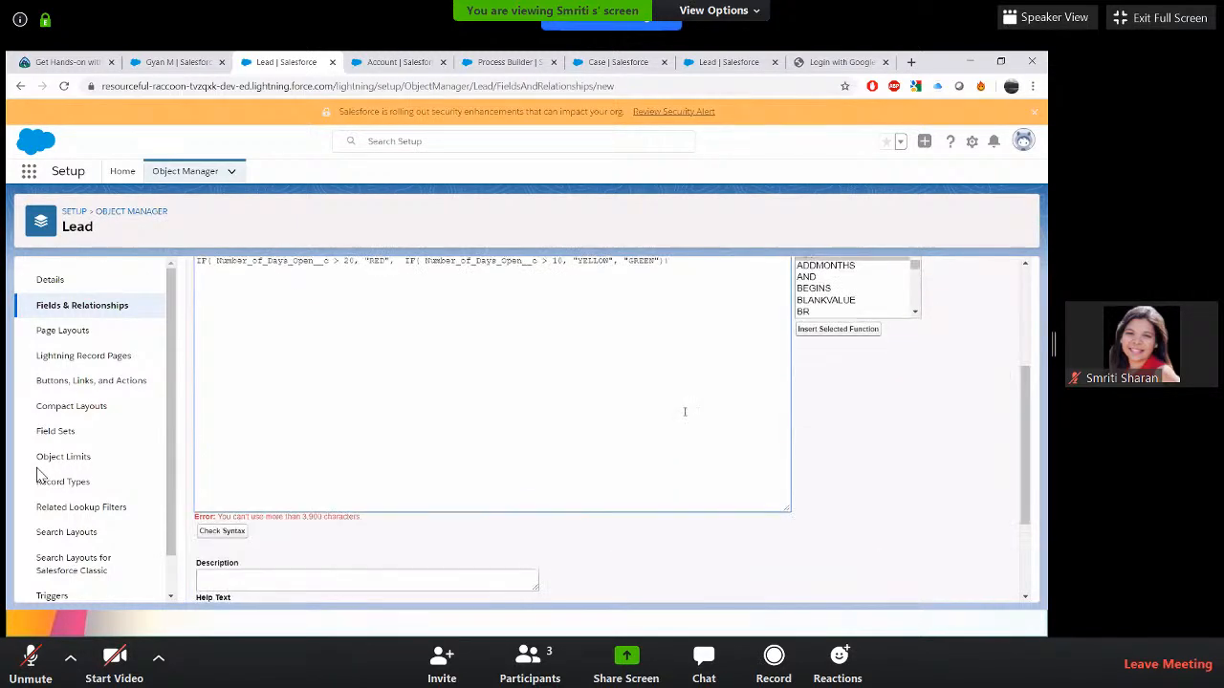
{"action": "left_click", "coordinate": [227, 531]}
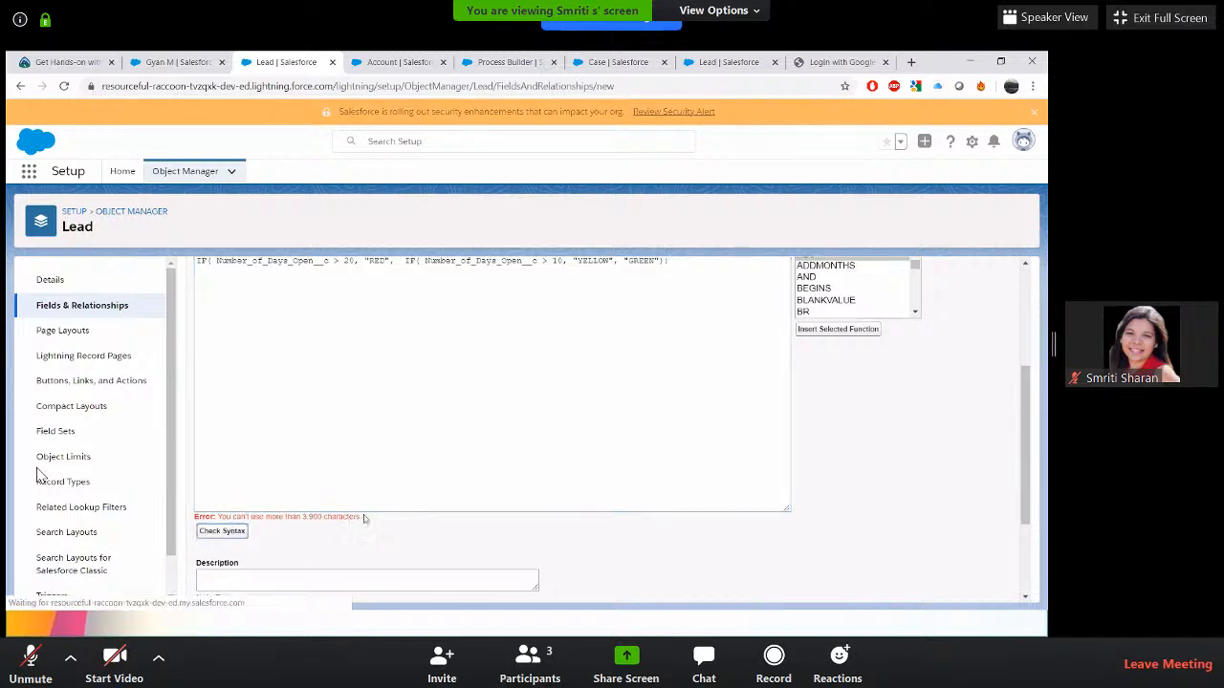
{"action": "scroll", "coordinate": [363, 520], "scroll_direction": "down", "scroll_amount": 5}
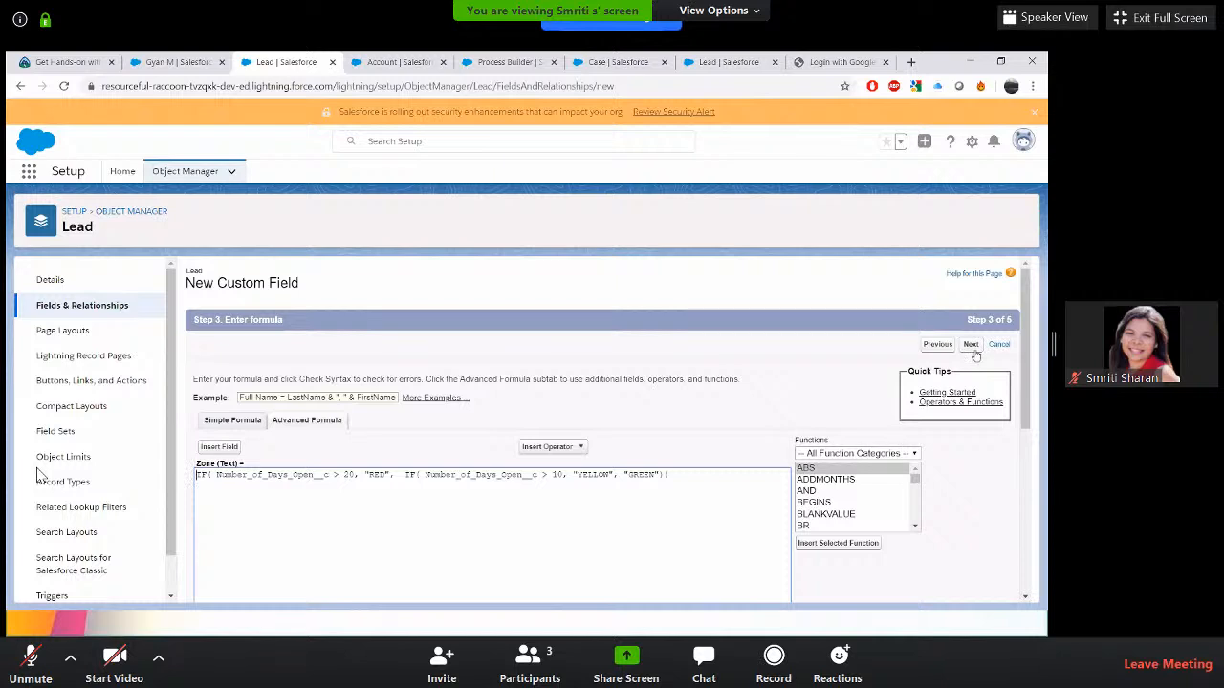
- Make the Zone field visible to all profiles and save it with all four Lead page layouts included
{"action": "left_click", "coordinate": [973, 346]}
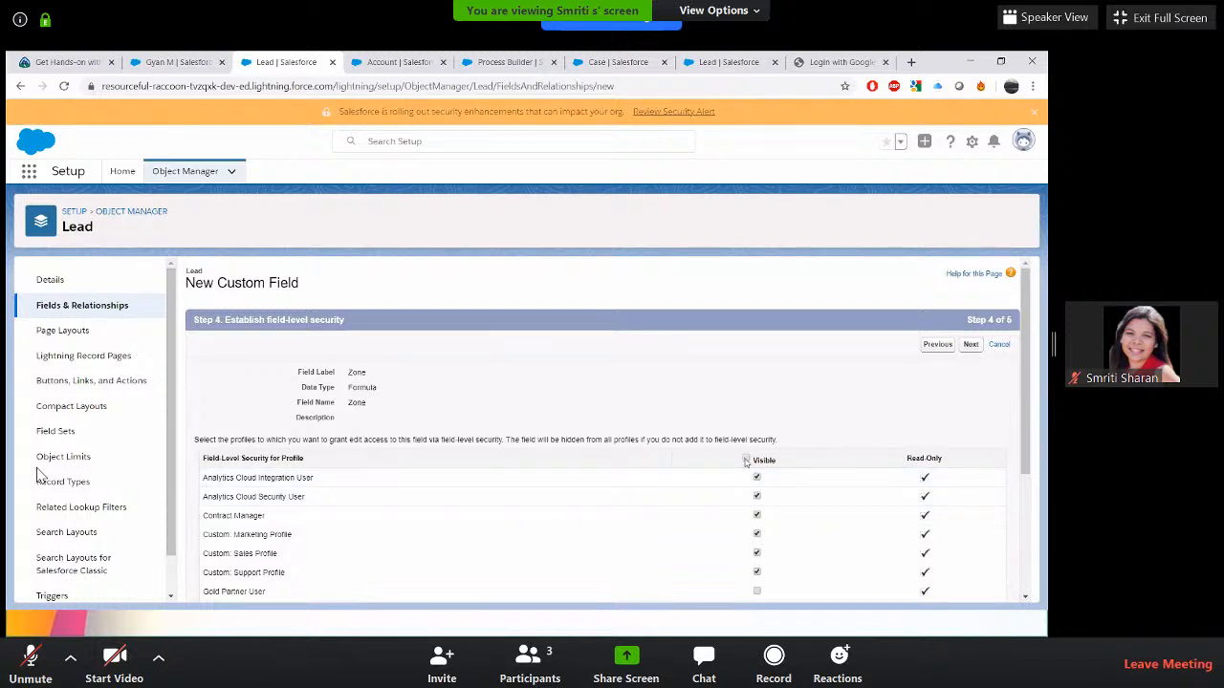
{"action": "left_click", "coordinate": [747, 461]}
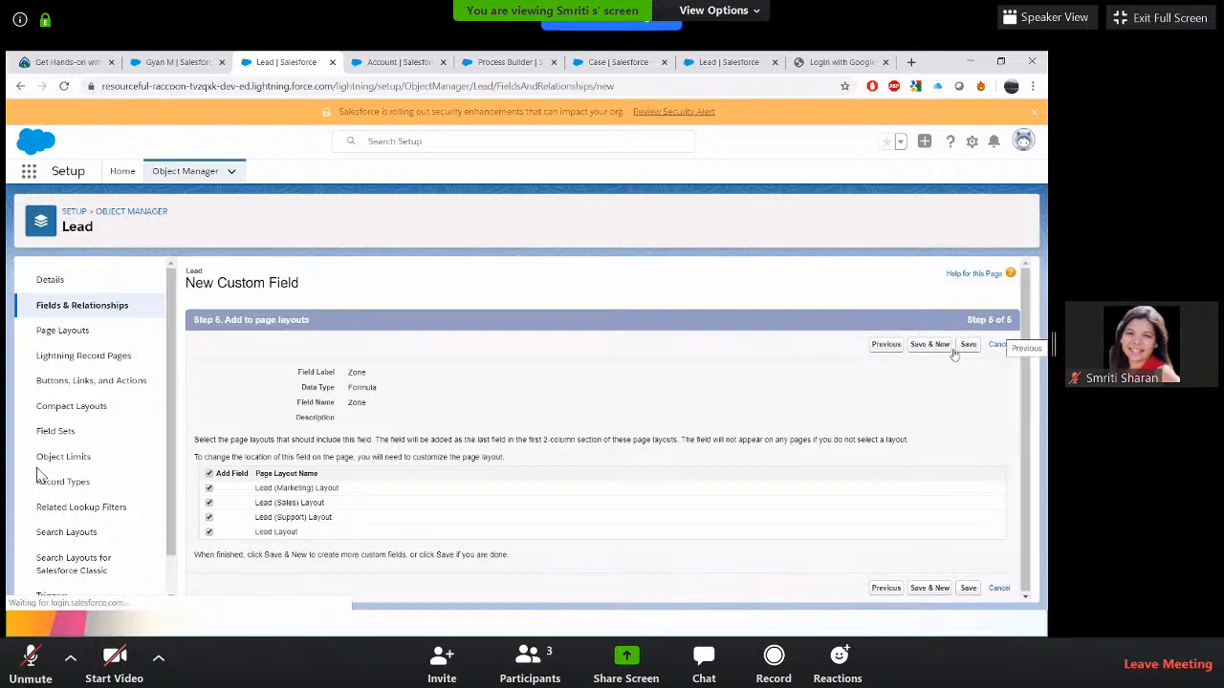
{"action": "left_click", "coordinate": [968, 345]}
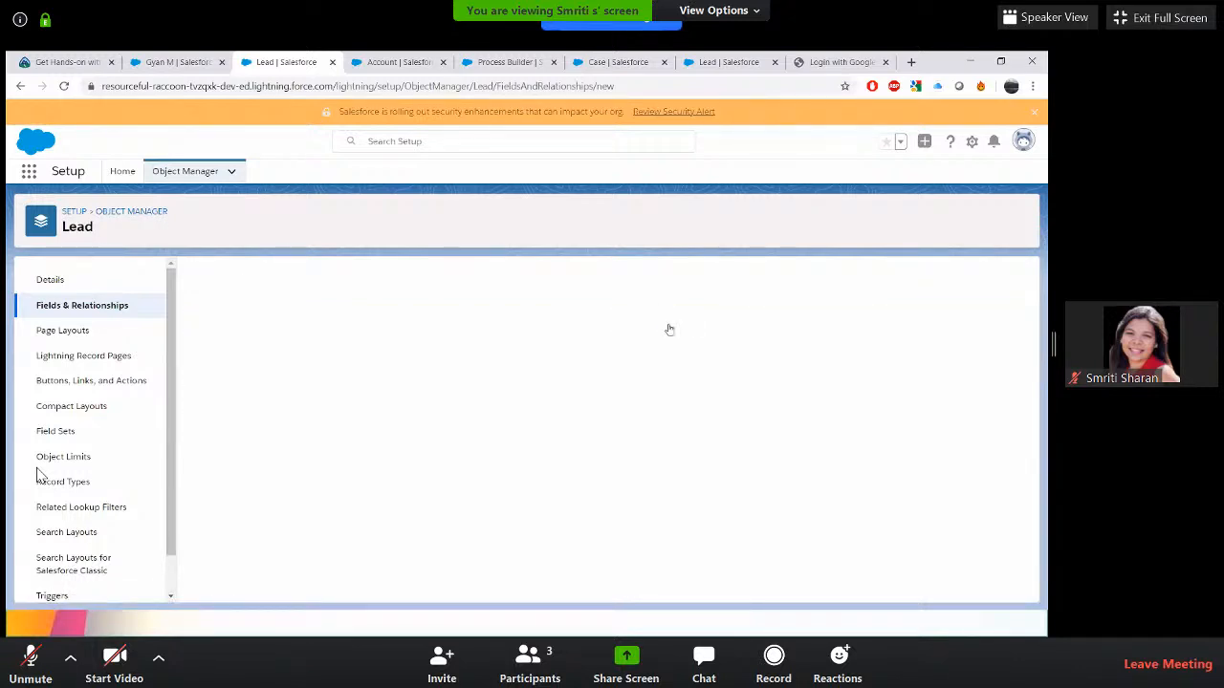
- Switch to the PowerPoint slide show and advance to the slide "Where Formulas can be used?"
{"action": "key", "text": "alt+Tab"}
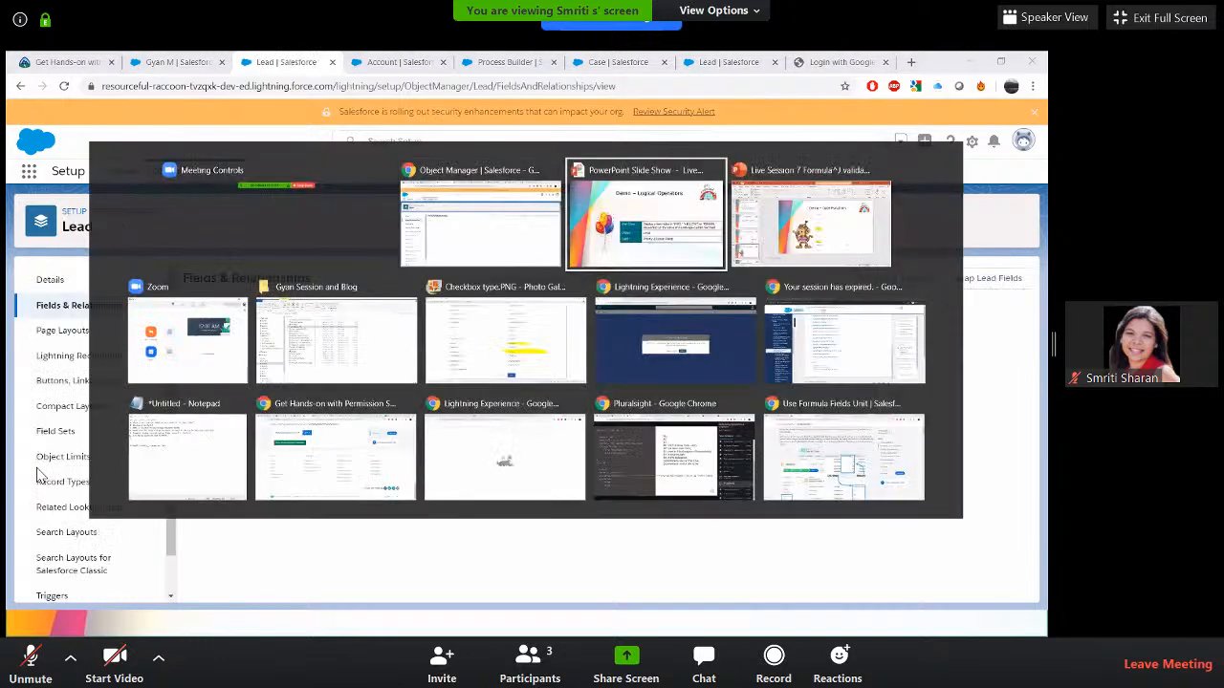
{"action": "key", "text": "Right"}
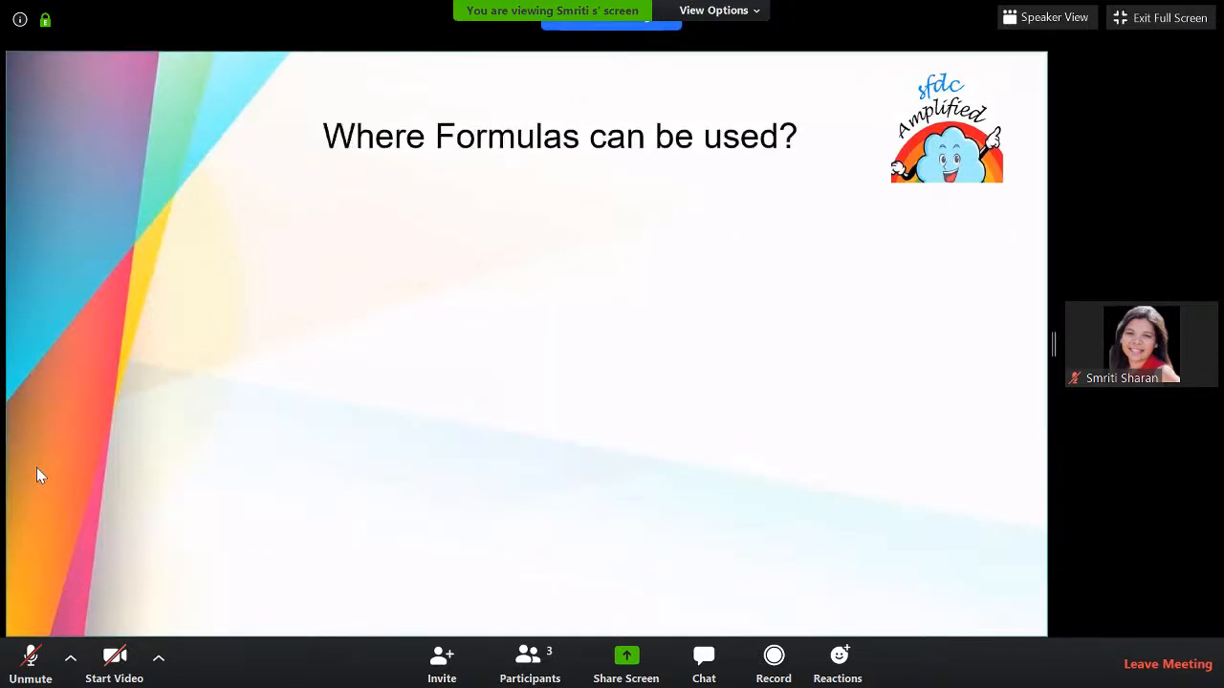
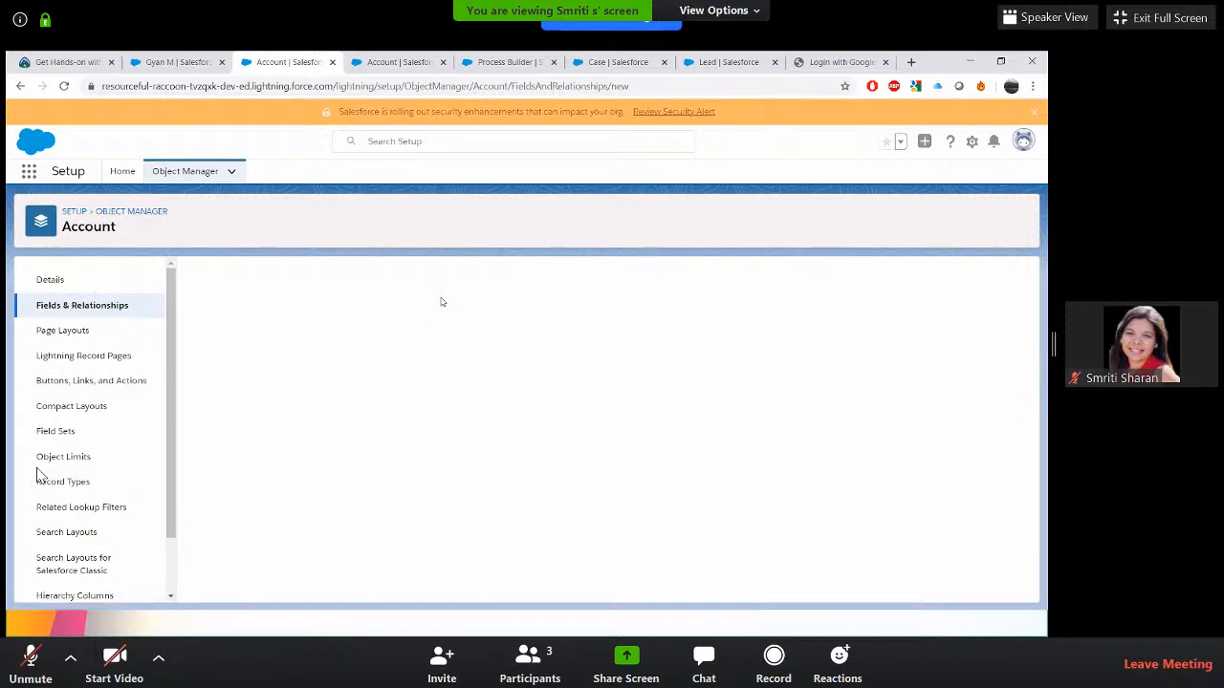
{"action": "scroll", "coordinate": [202, 416], "scroll_direction": "down", "scroll_amount": 1}
{"action": "left_click", "coordinate": [203, 414]}
{"action": "scroll", "coordinate": [973, 350], "scroll_direction": "up", "scroll_amount": 1}
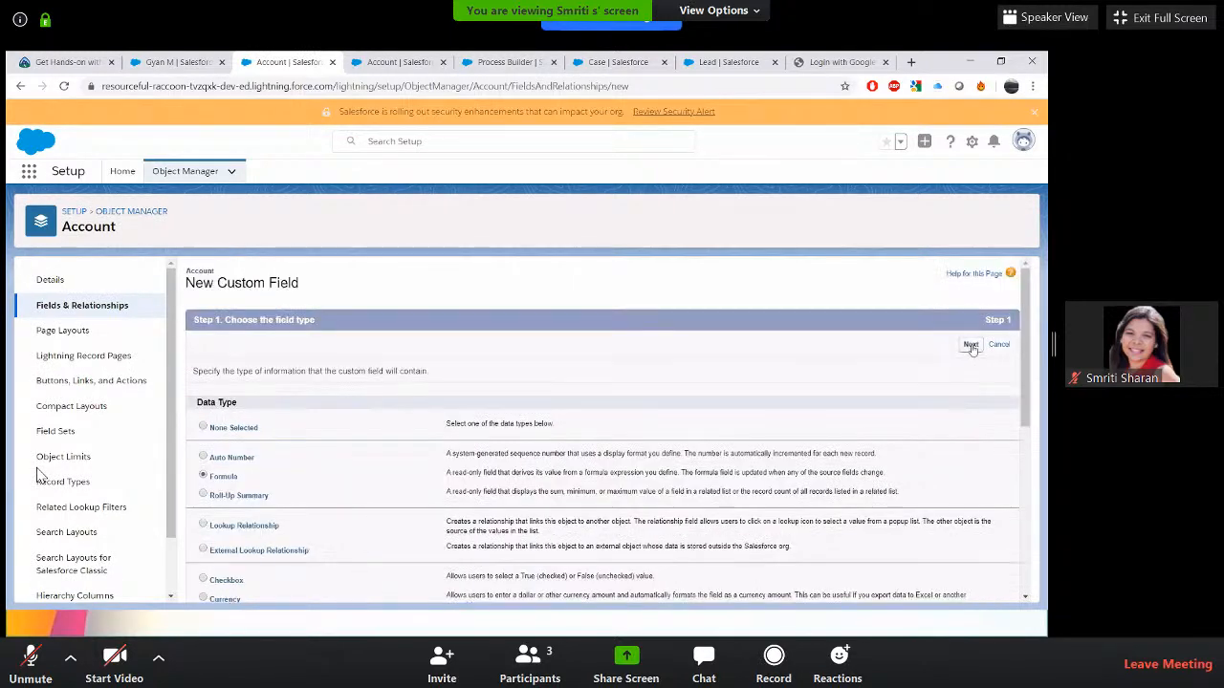
{"action": "left_click", "coordinate": [971, 345]}
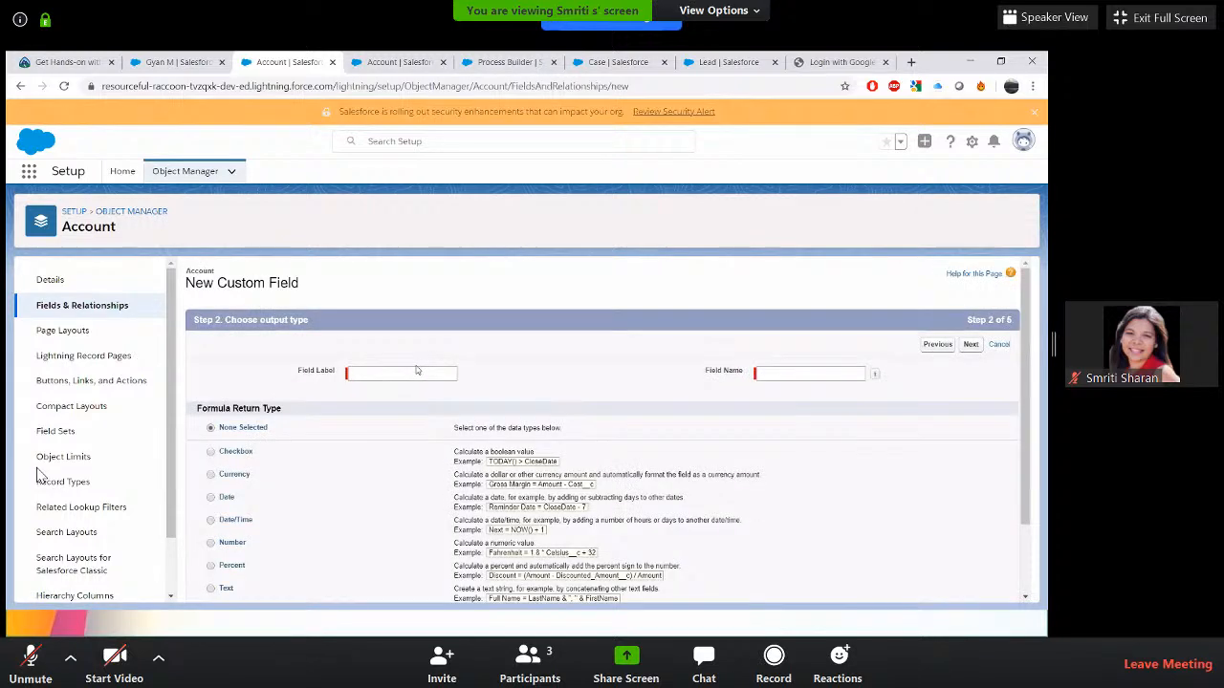
{"action": "left_click", "coordinate": [417, 371]}
- Find the Contact object in Object Manager and start a new custom field from its fields and relationships
{"action": "left_click", "coordinate": [189, 174]}
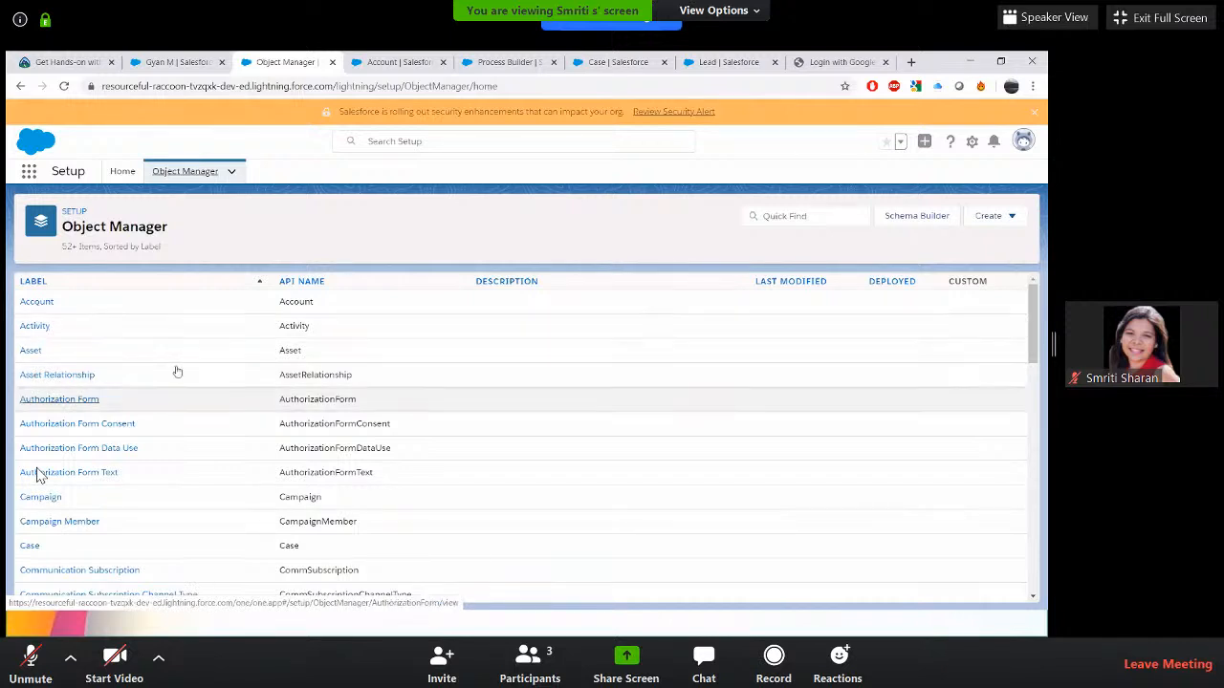
{"action": "left_click", "coordinate": [765, 216]}
{"action": "type", "text": "contact"}
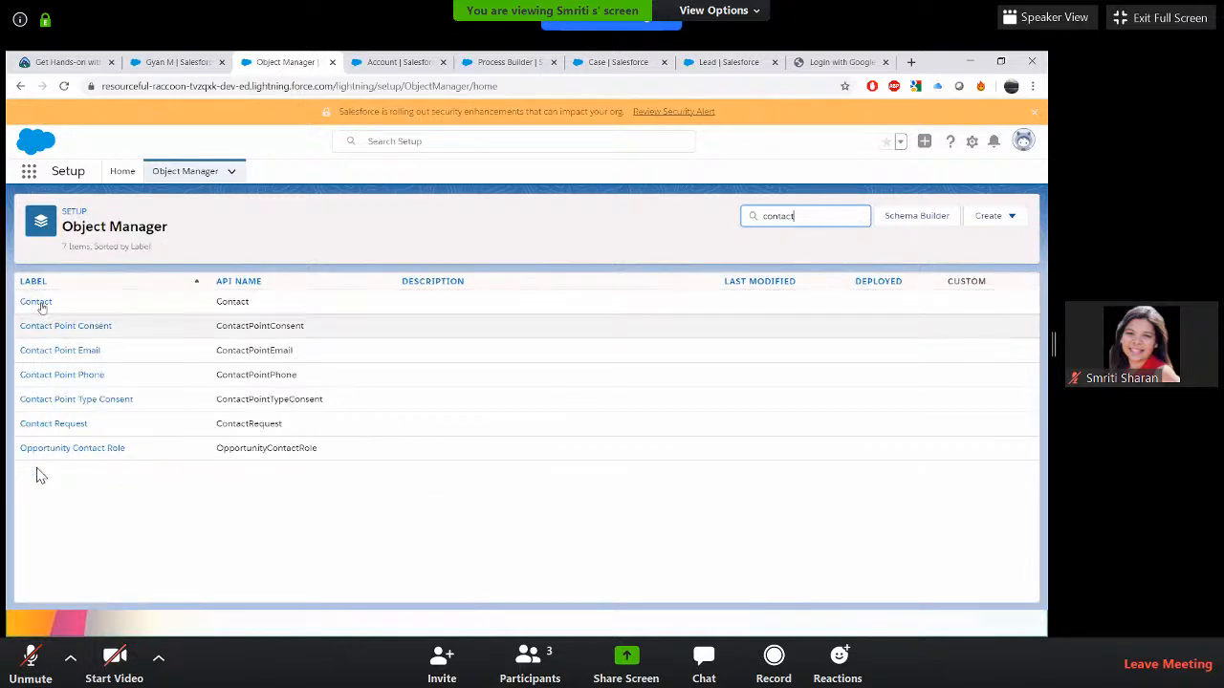
{"action": "left_click", "coordinate": [38, 302]}
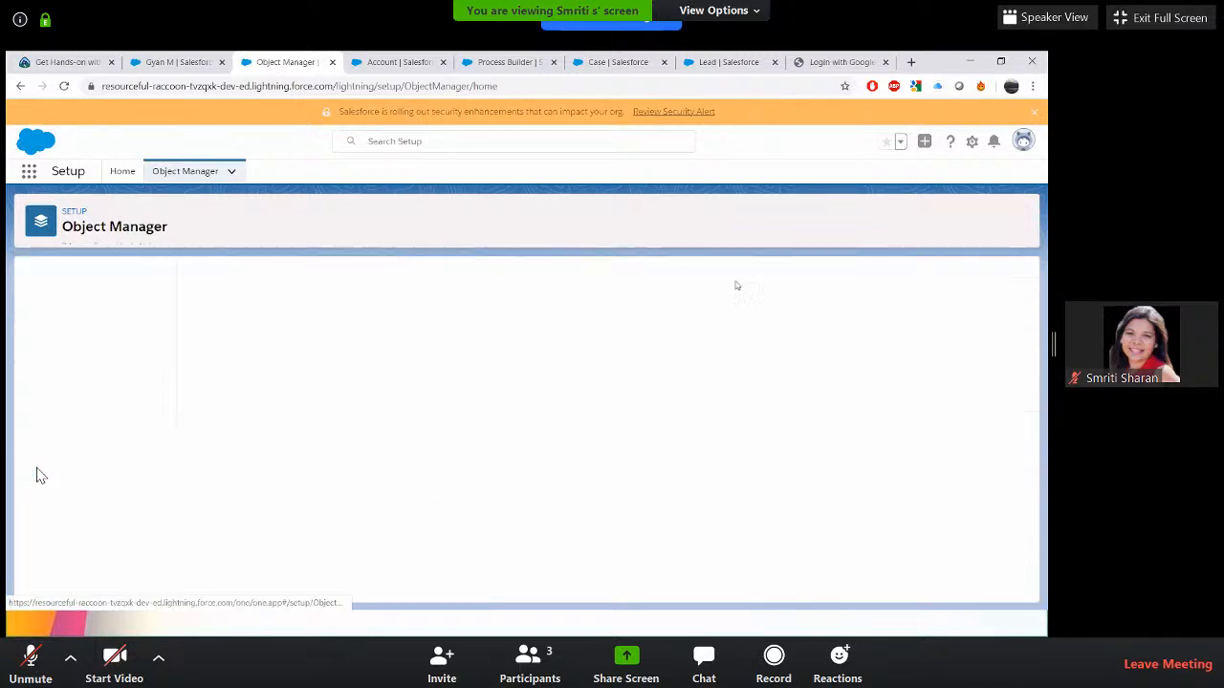
{"action": "left_click", "coordinate": [85, 308]}
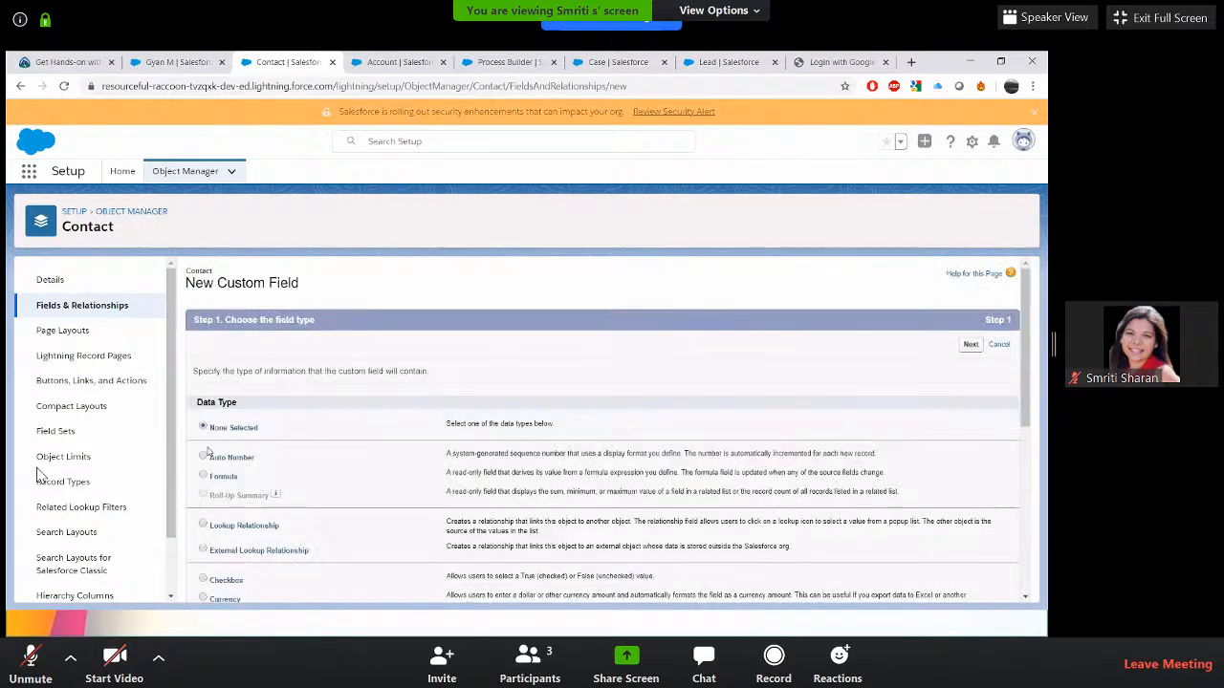
- Choose Formula as the new Contact field's data type and label the field Account Parent Number
{"action": "left_click", "coordinate": [203, 475]}
{"action": "left_click", "coordinate": [973, 344]}
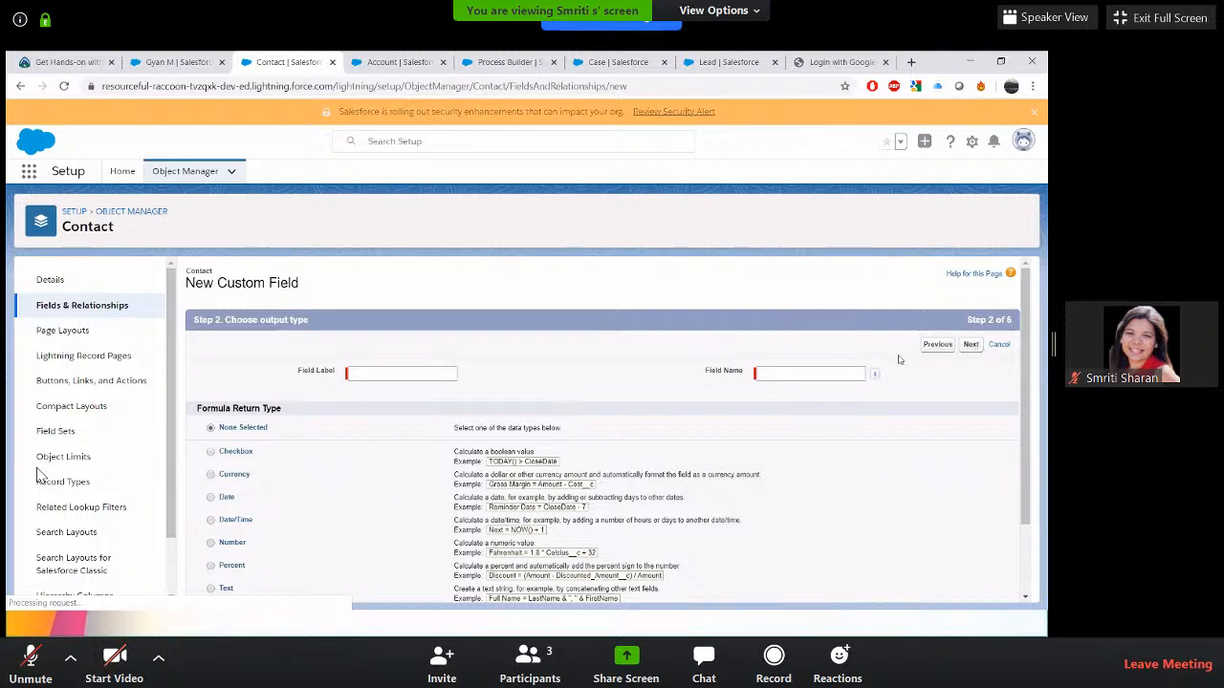
{"action": "scroll", "coordinate": [714, 484], "scroll_direction": "down", "scroll_amount": 1}
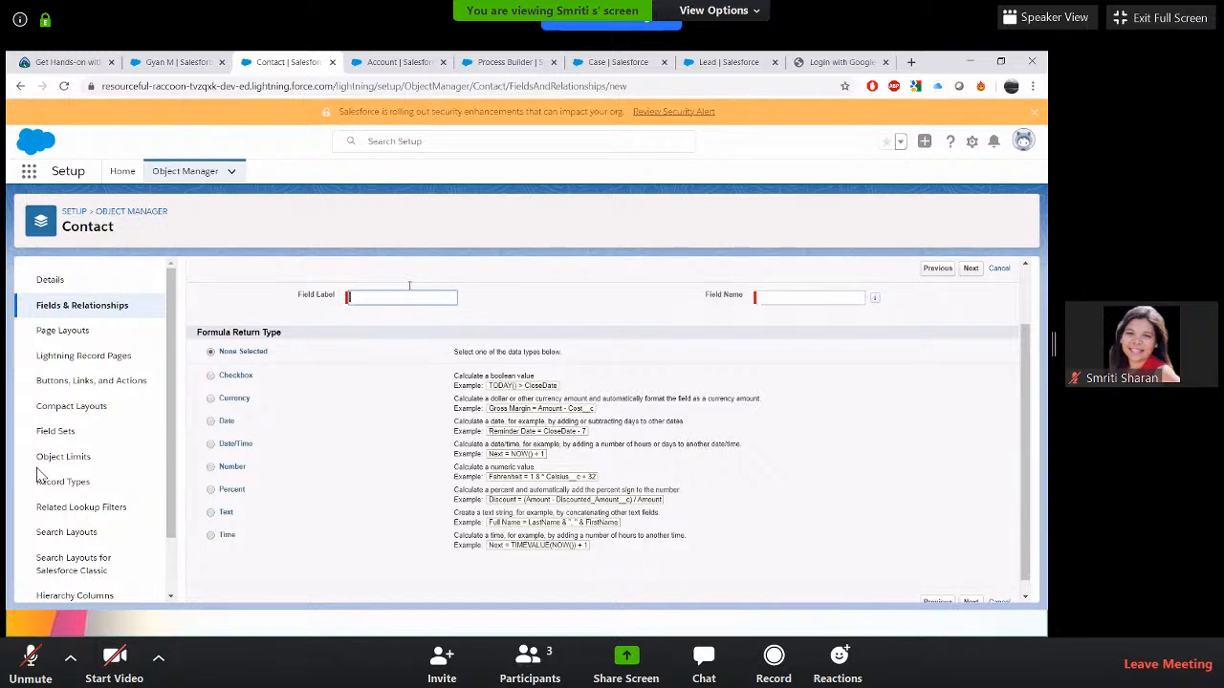
{"action": "scroll", "coordinate": [409, 287], "scroll_direction": "up", "scroll_amount": 1}
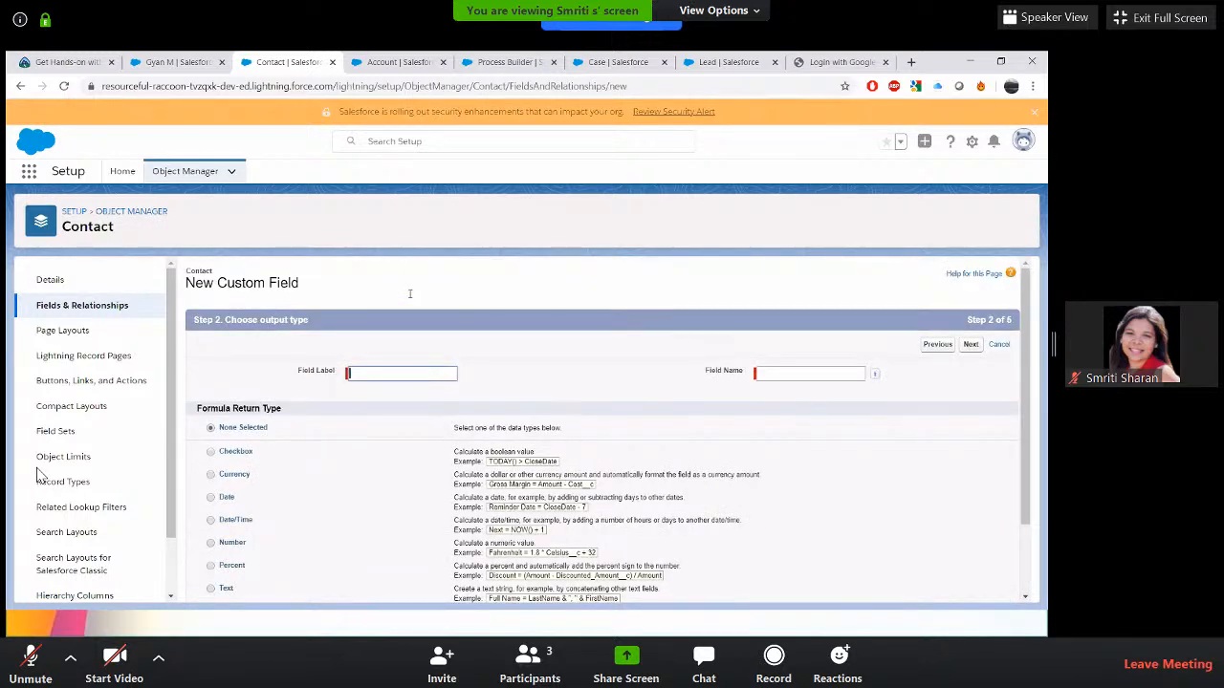
{"action": "type", "text": "Account N"}
{"action": "type", "text": "umber"}
{"action": "key", "text": "Left"}
{"action": "key", "text": "Left"}
{"action": "key", "text": "Left"}
{"action": "key", "text": "Left"}
{"action": "key", "text": "Left"}
{"action": "key", "text": "Left"}
{"action": "type", "text": "Parent"}
{"action": "key", "text": "Tab"}
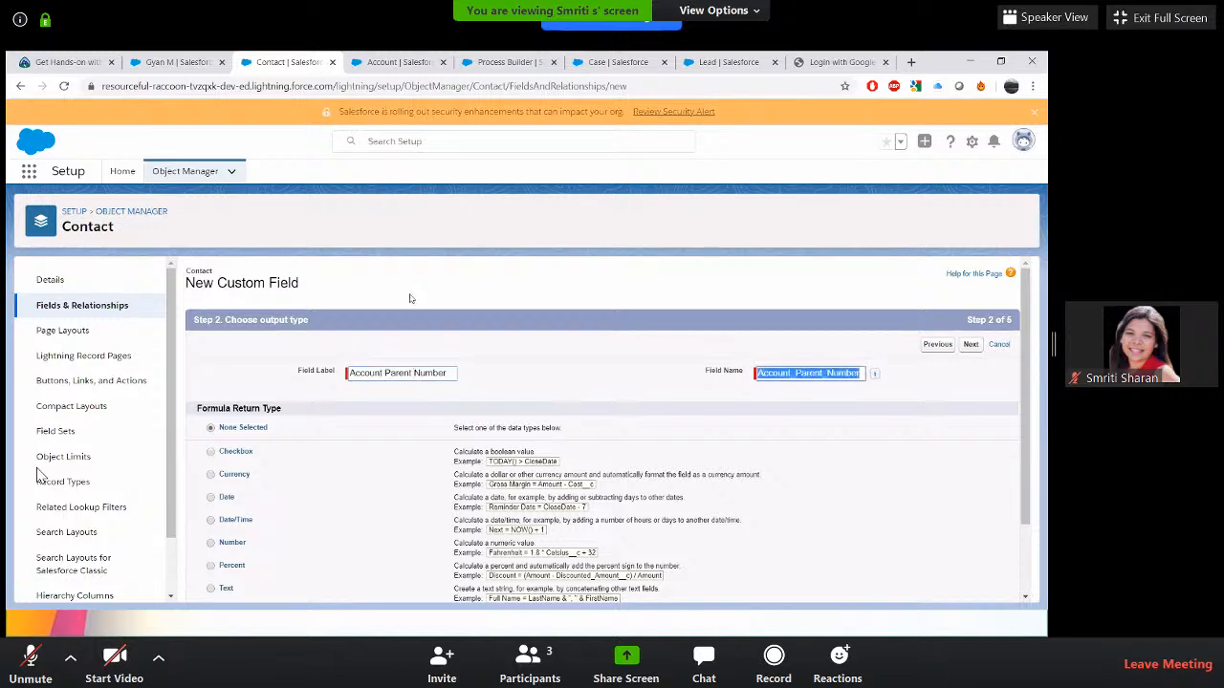
- Set the formula return type to Number and continue to the formula editor
{"action": "scroll", "coordinate": [321, 445], "scroll_direction": "down", "scroll_amount": 2}
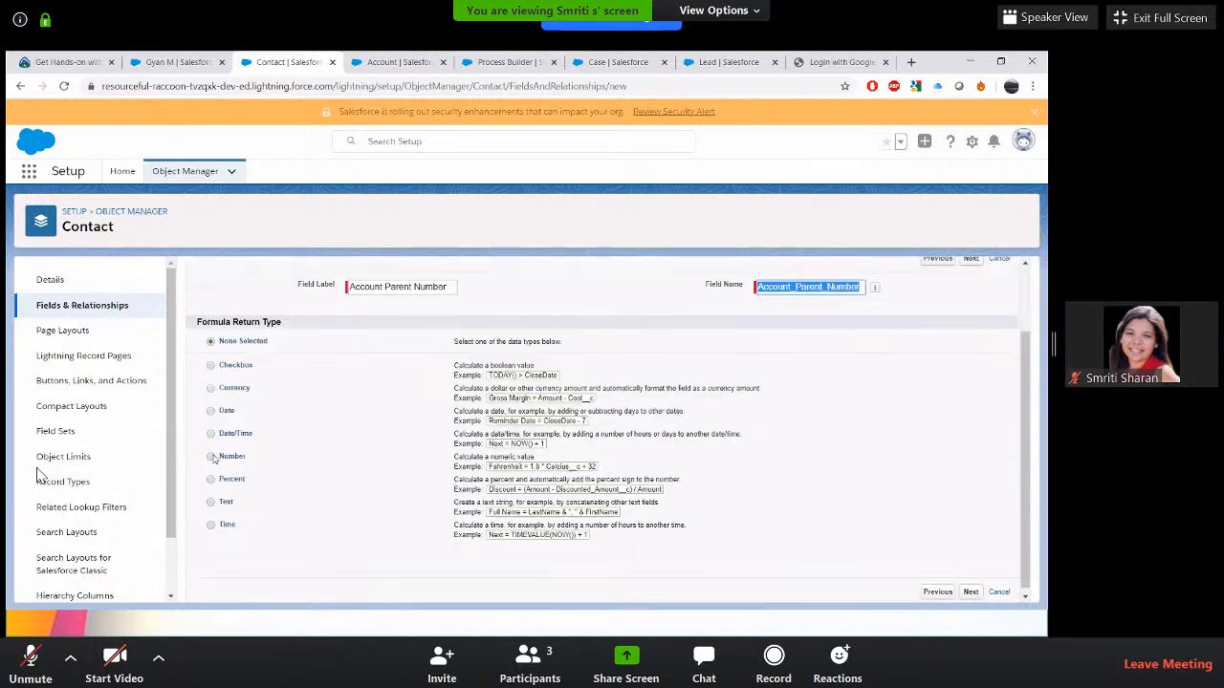
{"action": "left_click", "coordinate": [211, 457]}
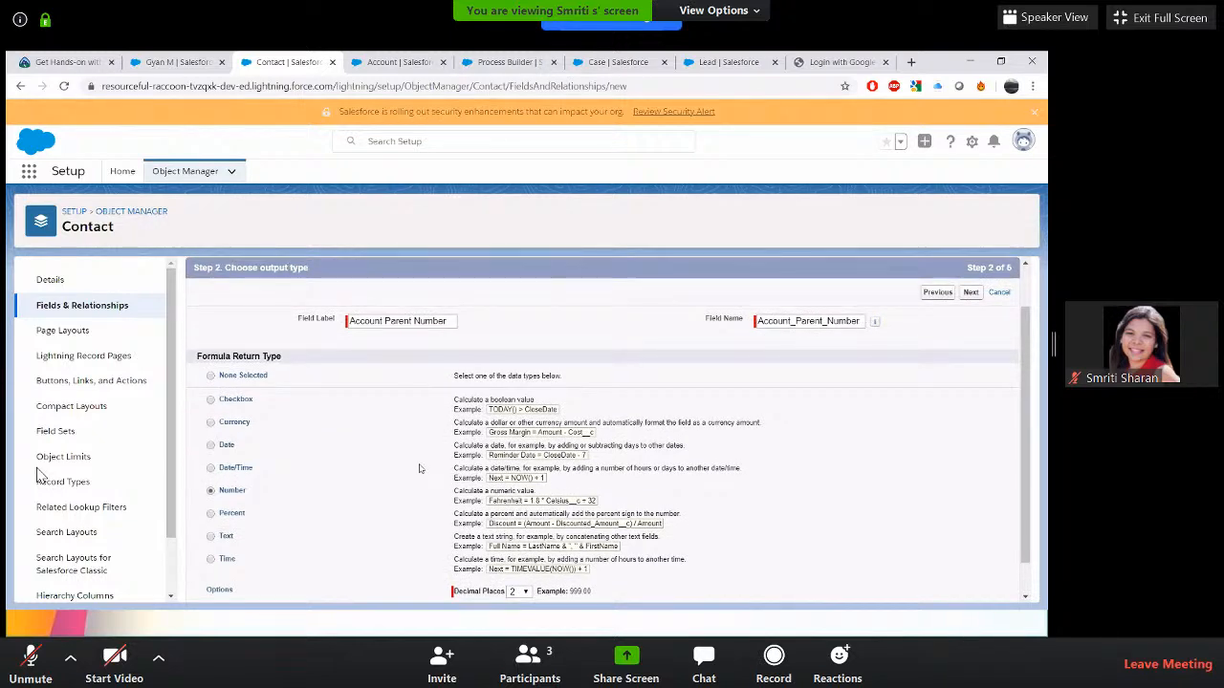
{"action": "scroll", "coordinate": [956, 285], "scroll_direction": "down", "scroll_amount": 1}
{"action": "scroll", "coordinate": [996, 343], "scroll_direction": "up", "scroll_amount": 2}
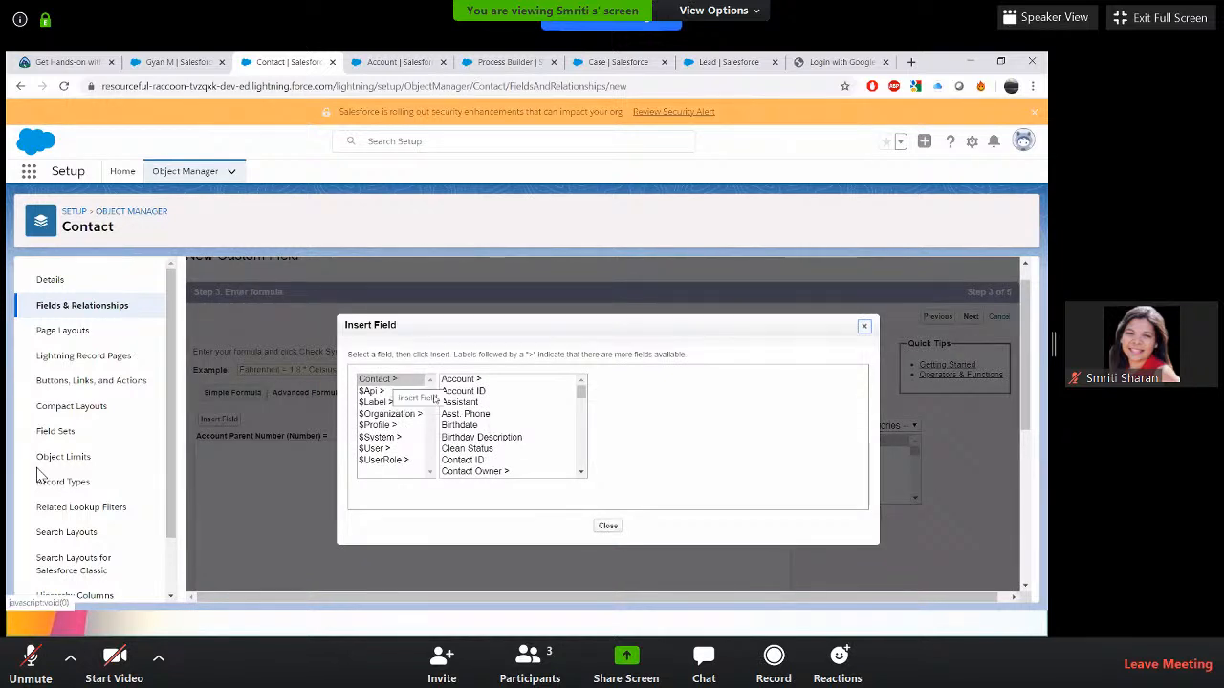
- Insert the related Account's Account Number field into the formula as Account.AccountNumber
{"action": "left_click", "coordinate": [469, 379]}
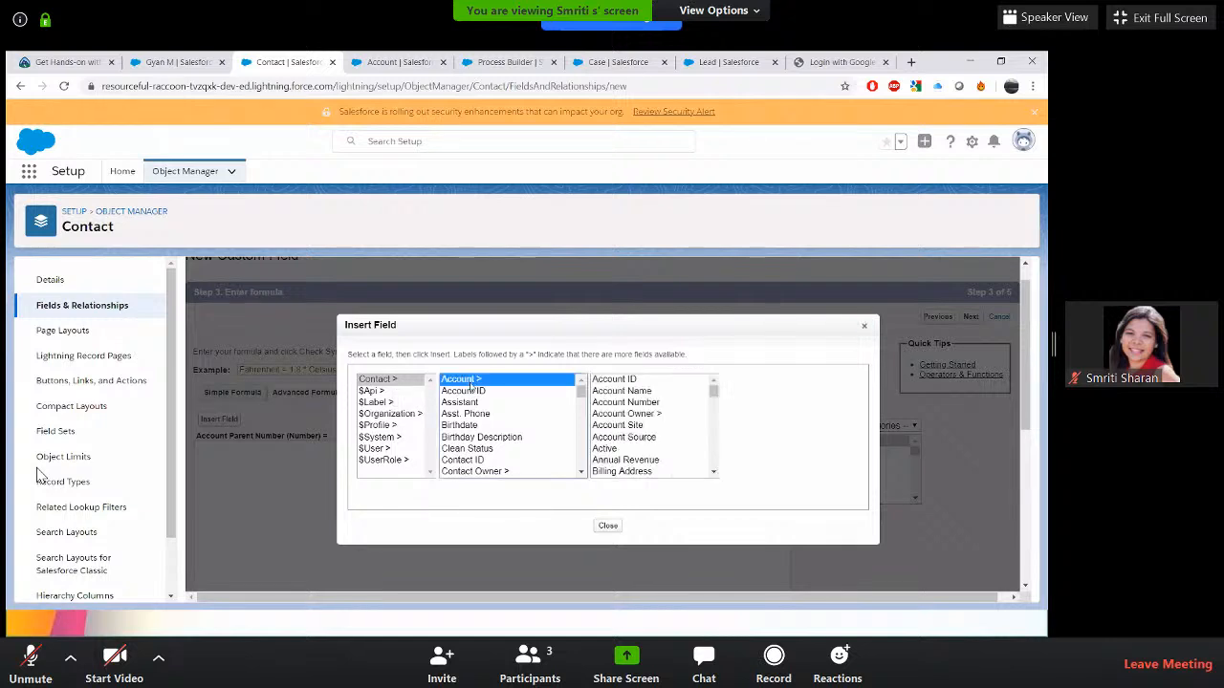
{"action": "left_click", "coordinate": [632, 403]}
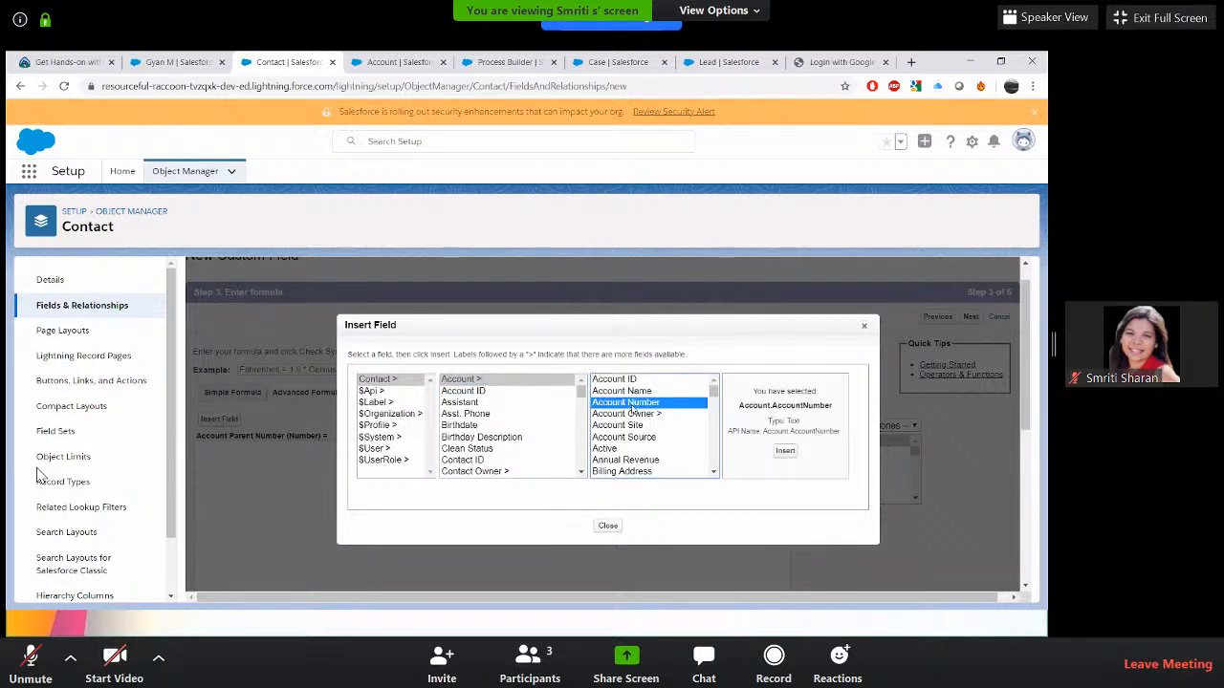
{"action": "left_click", "coordinate": [785, 452]}
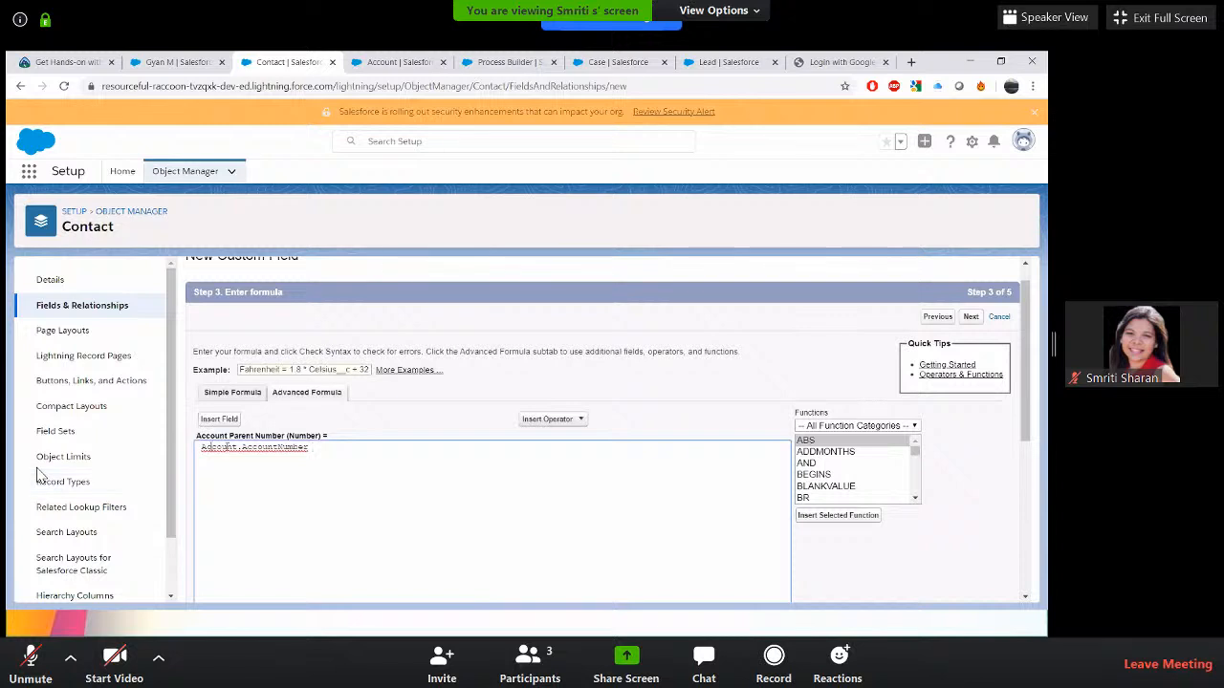
- Write an example custom relationship reference, Student__r.AccountNumber__c, below the formula and delete it again
{"action": "double_click", "coordinate": [227, 447]}
{"action": "double_click", "coordinate": [261, 447]}
{"action": "left_click", "coordinate": [315, 452]}
{"action": "key", "text": "Return"}
{"action": "key", "text": "Return"}
{"action": "type", "text": "Cust"}
{"action": "type", "text": "om"}
{"action": "type", "text": "_"}
{"action": "key", "text": "shift+Home"}
{"action": "type", "text": "student__r.AccountNumber "}
{"action": "type", "text": "_c"}
{"action": "left_click_drag", "start_coordinate": [346, 477], "coordinate": [201, 469]}
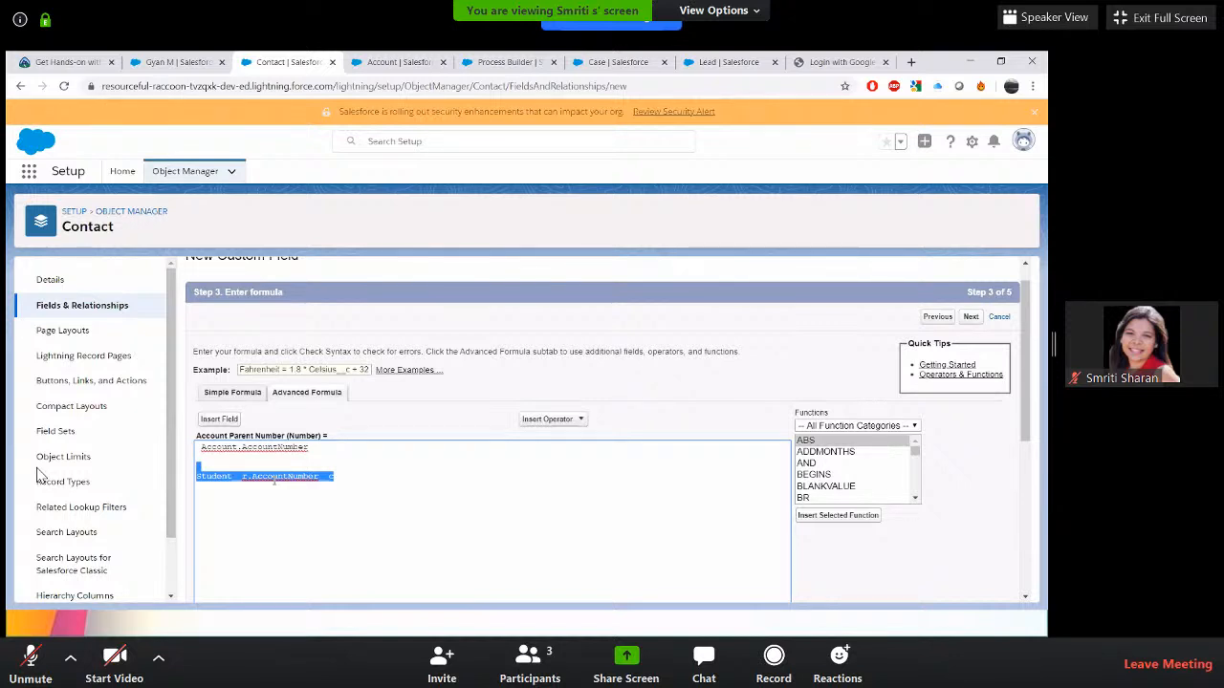
{"action": "key", "text": "BackSpace"}
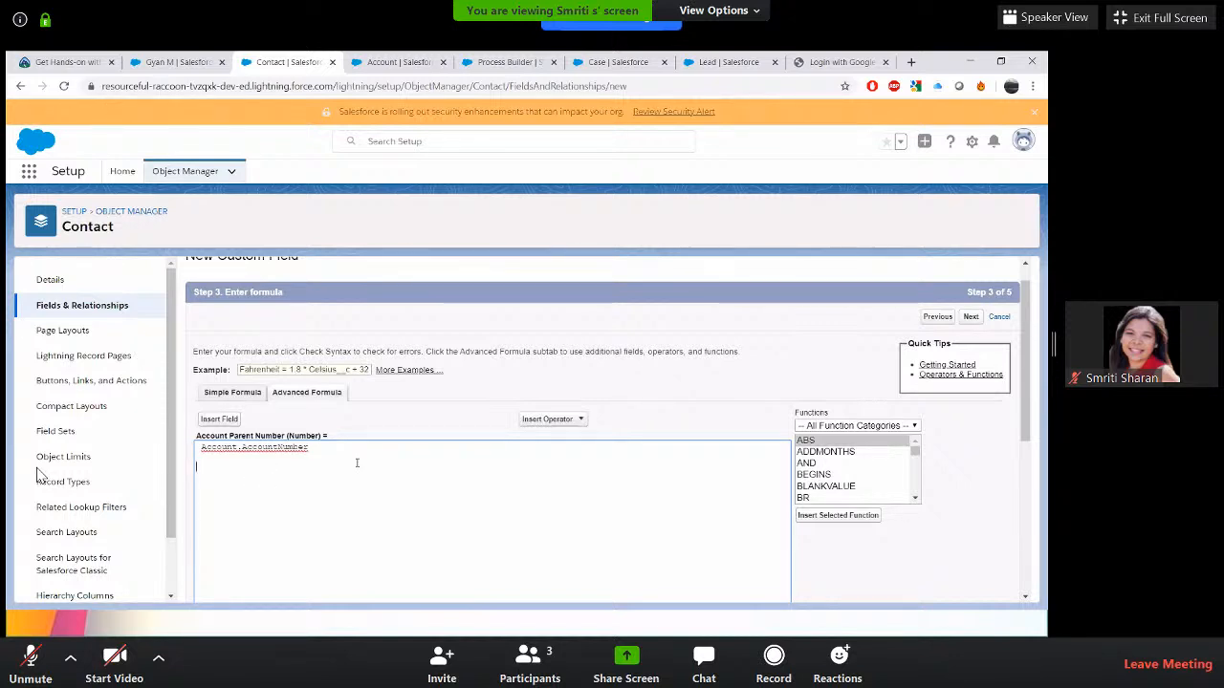
- Check the formula's syntax and examine the data type of the AccountNumber reference against the chosen return type
{"action": "scroll", "coordinate": [356, 464], "scroll_direction": "up", "scroll_amount": 1}
{"action": "scroll", "coordinate": [356, 467], "scroll_direction": "down", "scroll_amount": 3}
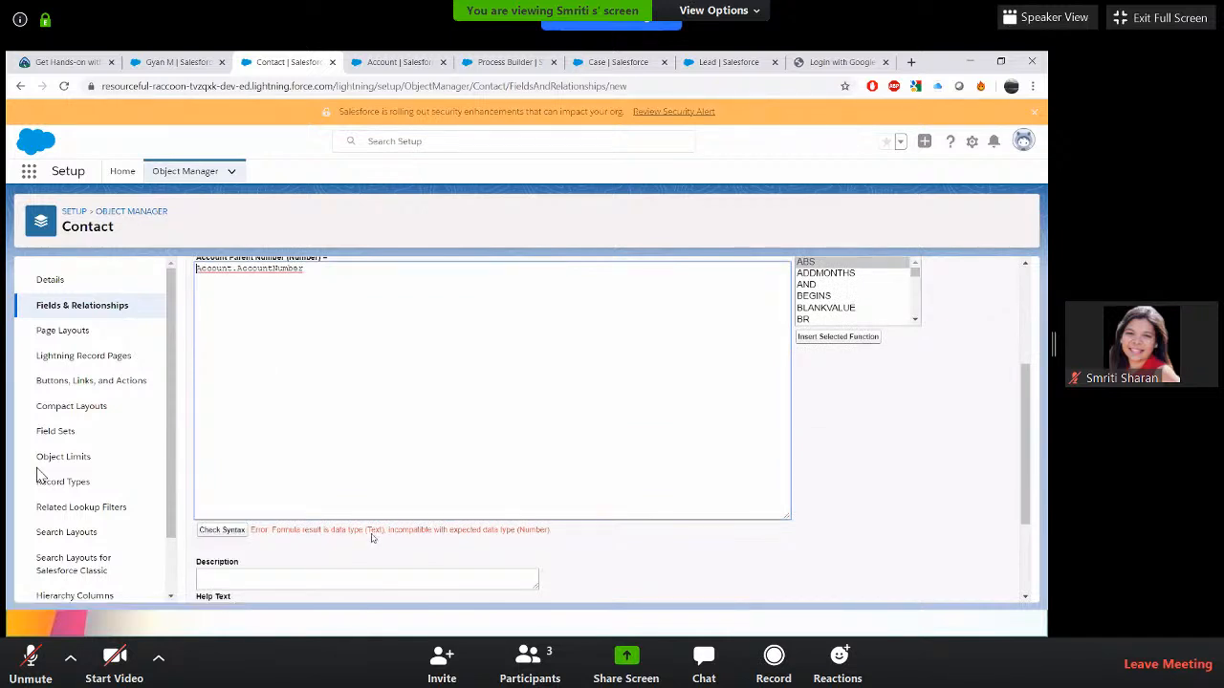
{"action": "double_click", "coordinate": [374, 529]}
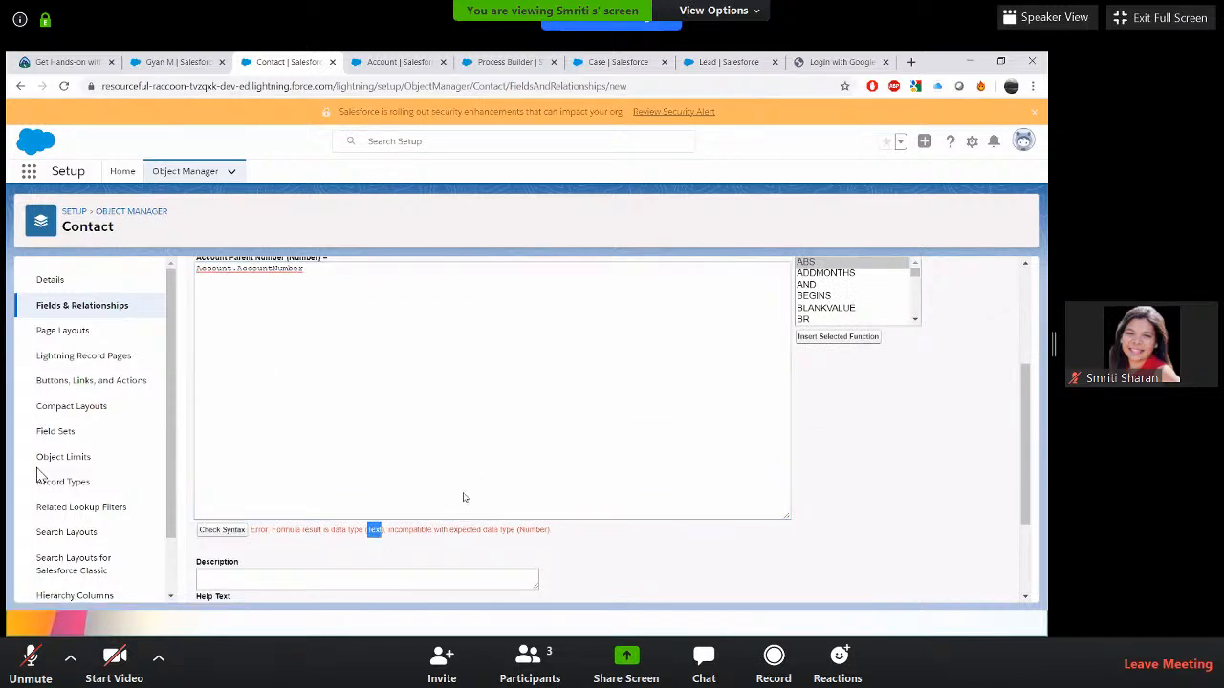
{"action": "scroll", "coordinate": [262, 356], "scroll_direction": "up", "scroll_amount": 1}
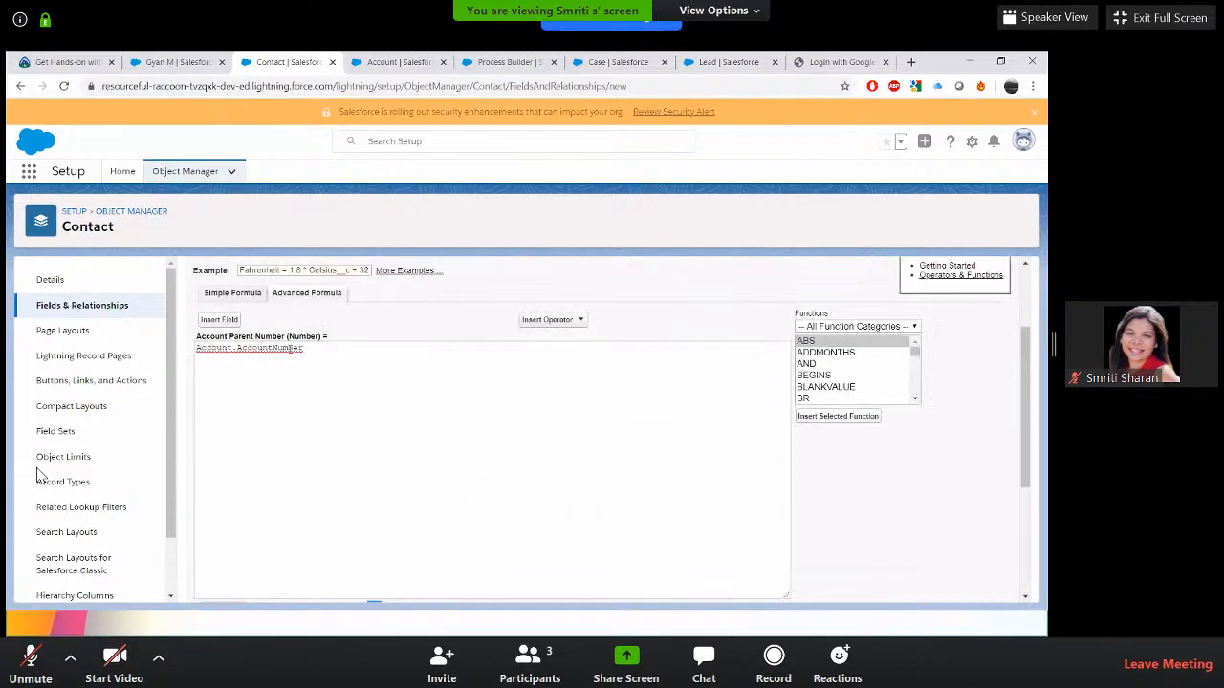
{"action": "double_click", "coordinate": [277, 350]}
- Go back to change the formula return type to Text, and recheck the syntax of Account.AccountNumber
{"action": "scroll", "coordinate": [936, 349], "scroll_direction": "up", "scroll_amount": 2}
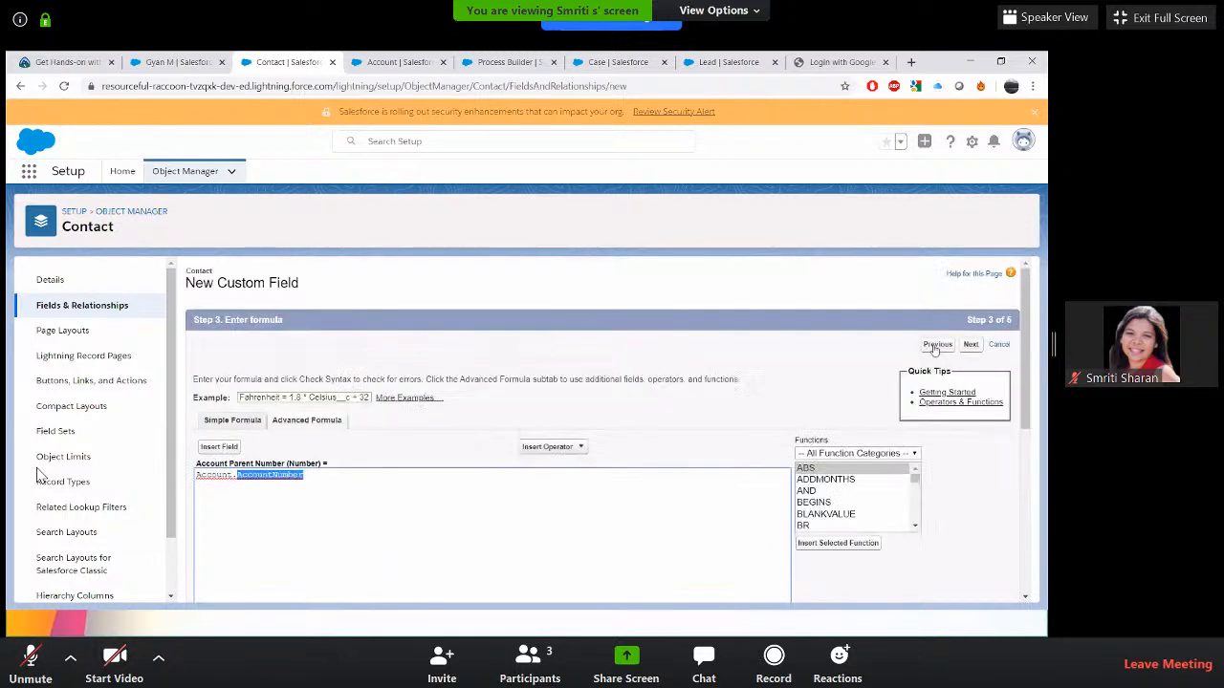
{"action": "left_click", "coordinate": [937, 345]}
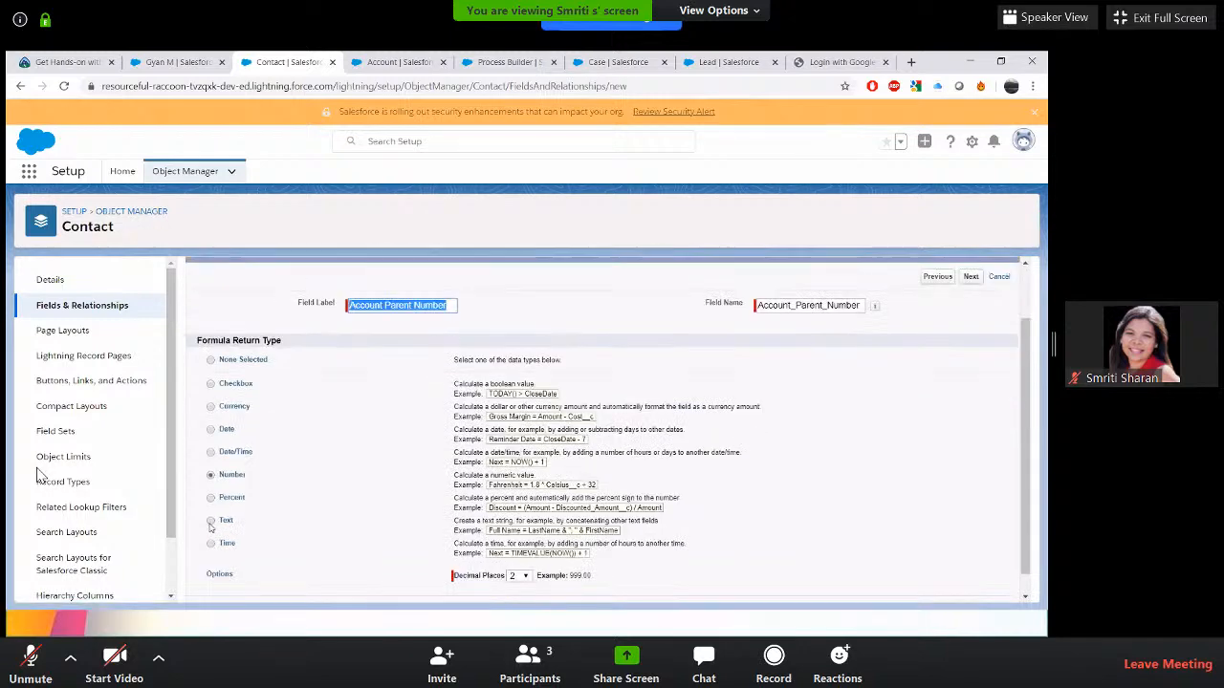
{"action": "left_click", "coordinate": [210, 521]}
{"action": "scroll", "coordinate": [973, 349], "scroll_direction": "up", "scroll_amount": 1}
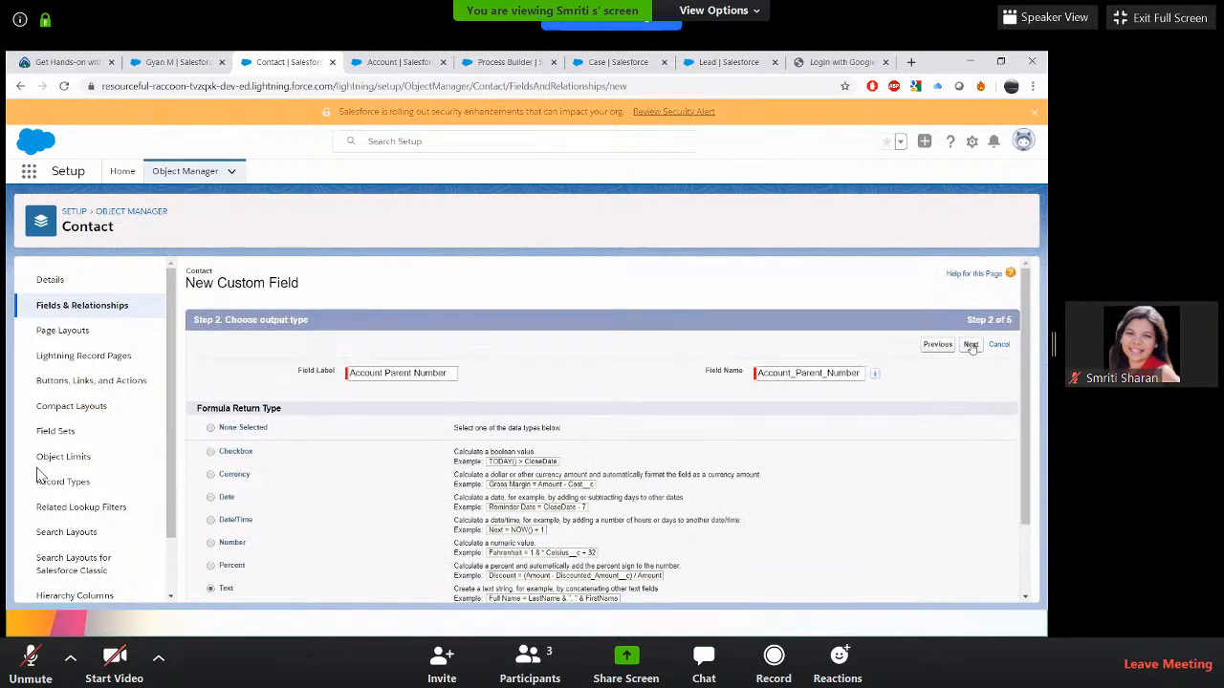
{"action": "left_click", "coordinate": [971, 345]}
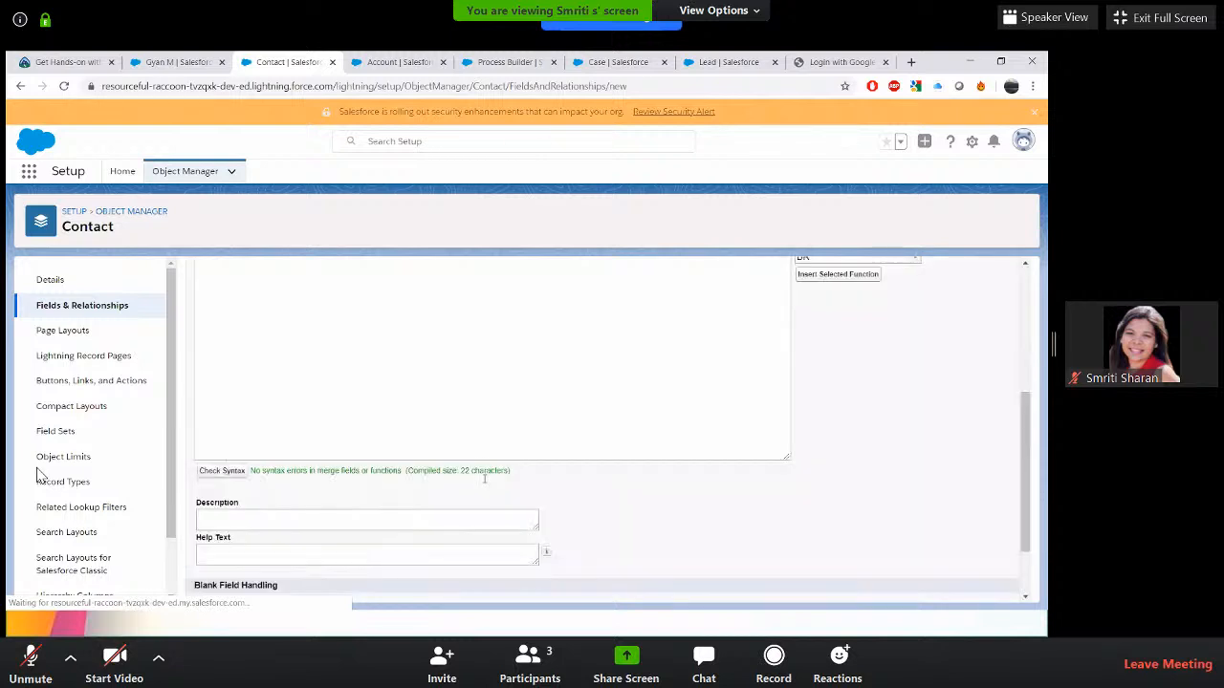
{"action": "scroll", "coordinate": [465, 478], "scroll_direction": "down", "scroll_amount": 5}
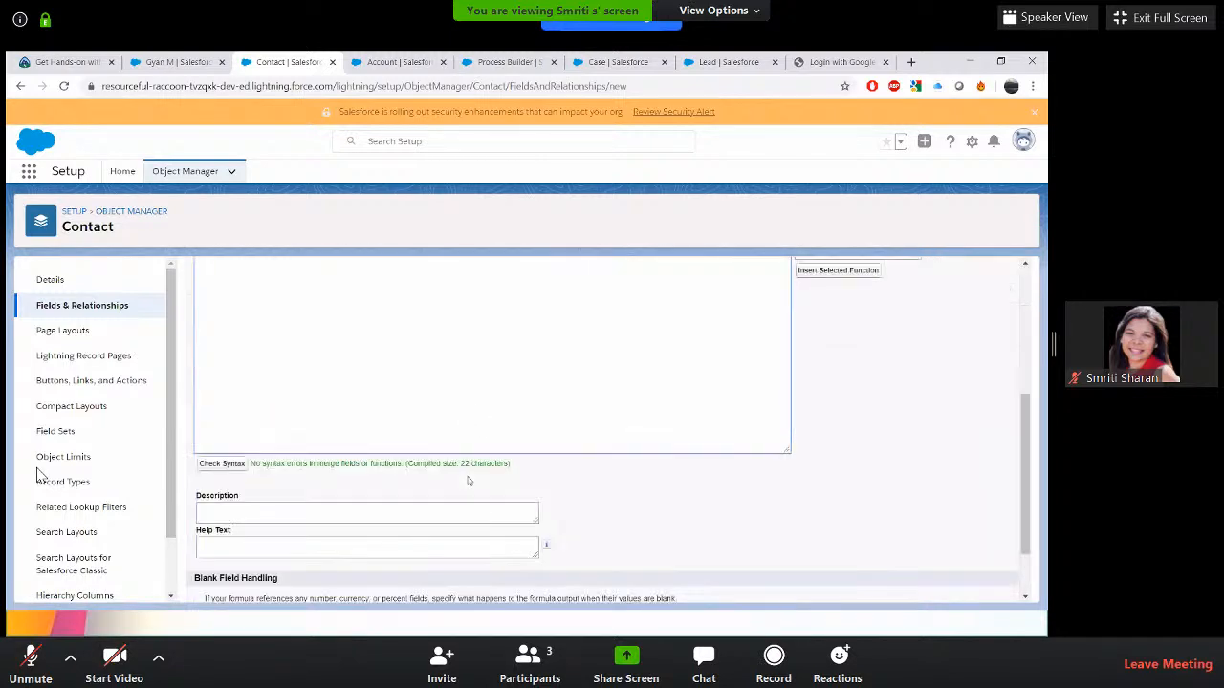
{"action": "scroll", "coordinate": [630, 488], "scroll_direction": "up", "scroll_amount": 4}
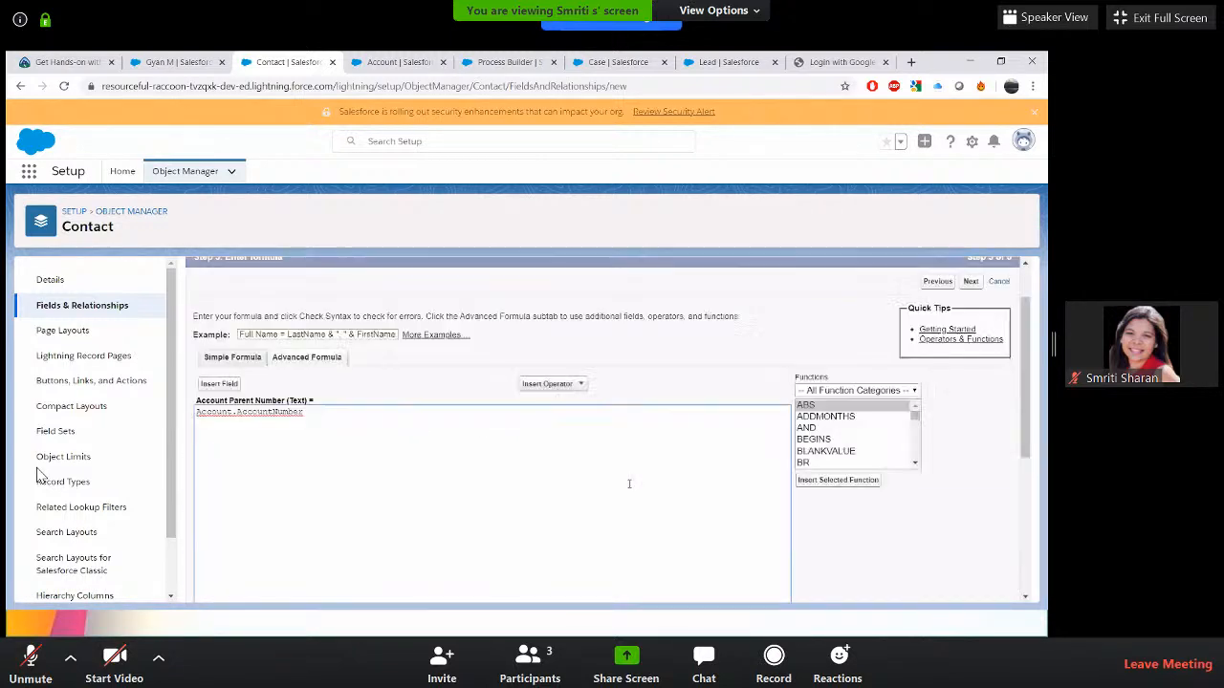
{"action": "scroll", "coordinate": [969, 309], "scroll_direction": "up", "scroll_amount": 1}
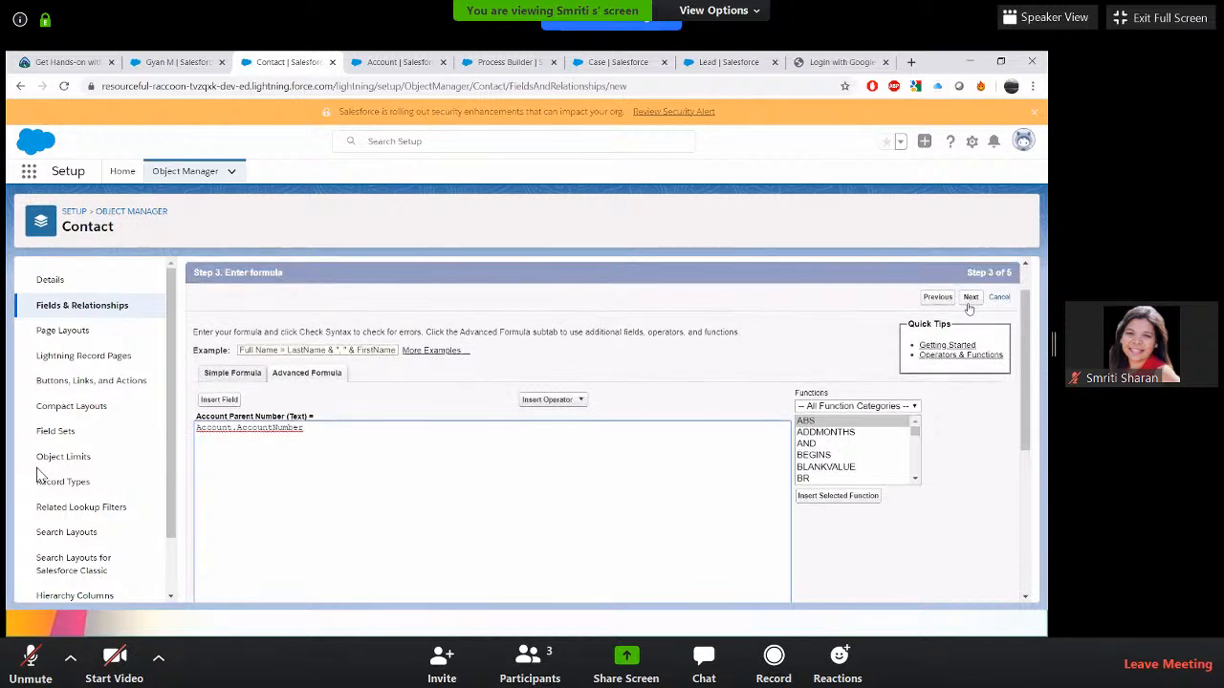
- Make the Account Parent Number field visible to all profiles and save it with all four Contact page layouts included
{"action": "left_click", "coordinate": [969, 305]}
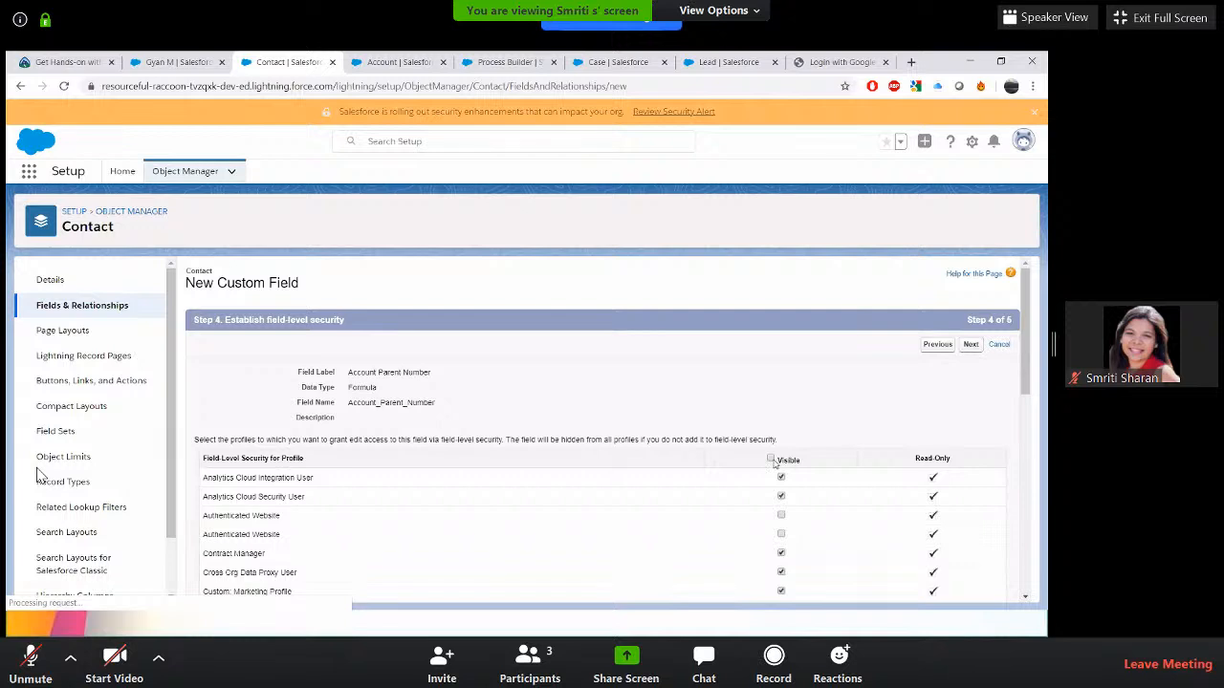
{"action": "left_click", "coordinate": [770, 460]}
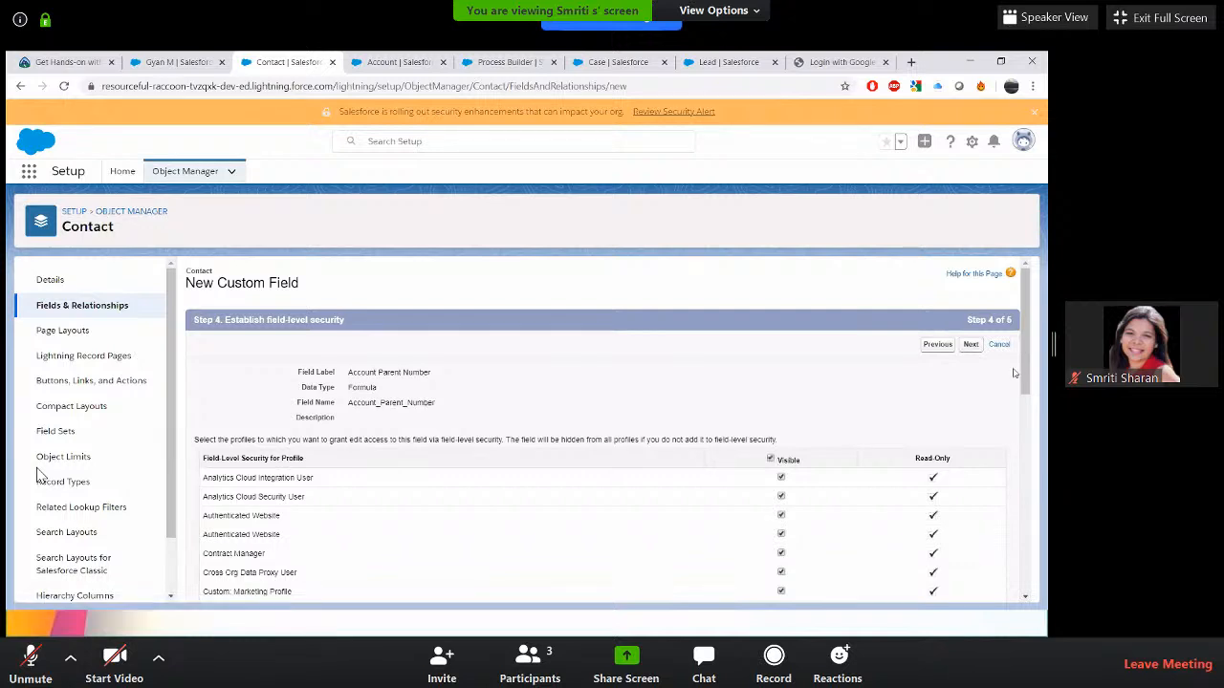
{"action": "left_click", "coordinate": [971, 344]}
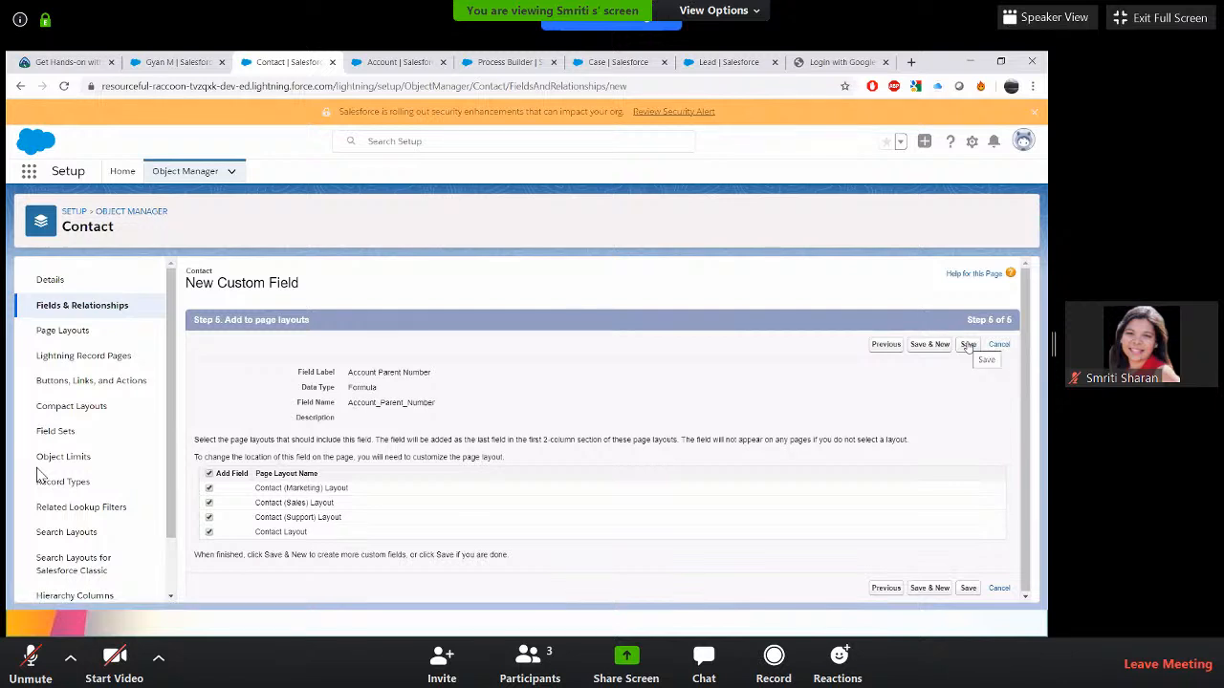
{"action": "left_click", "coordinate": [967, 345]}
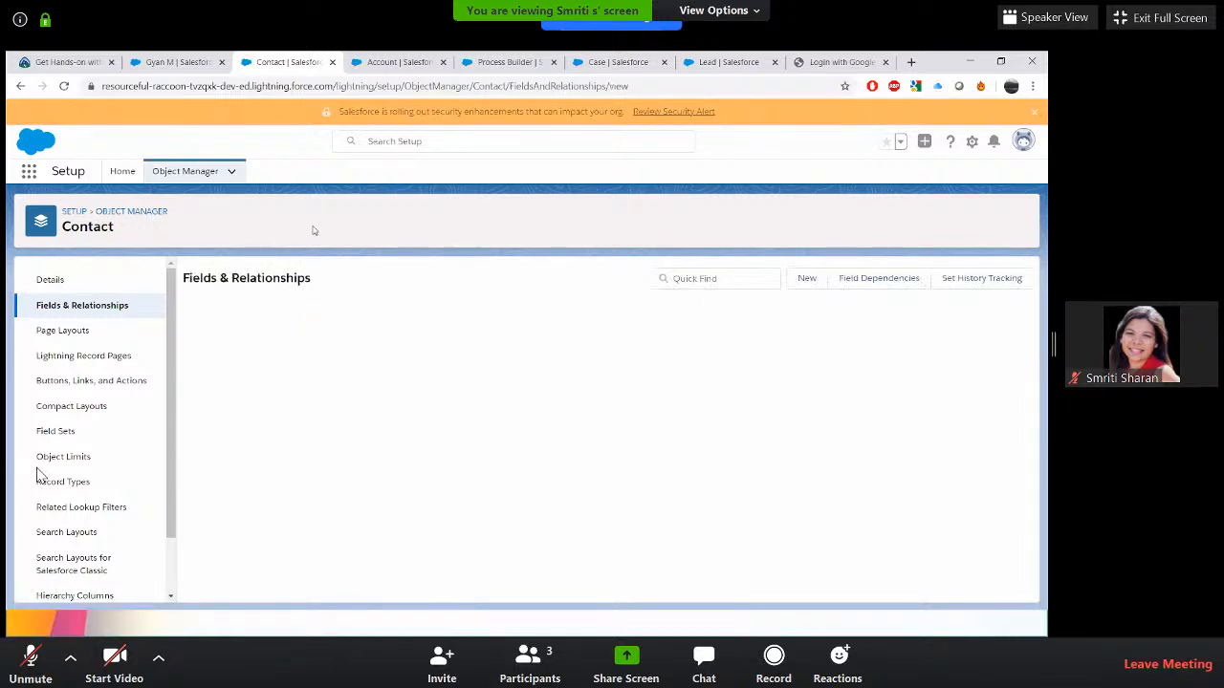
- Switch to the open Sales contact record and start a new contact from the Contacts list
{"action": "left_click", "coordinate": [379, 61]}
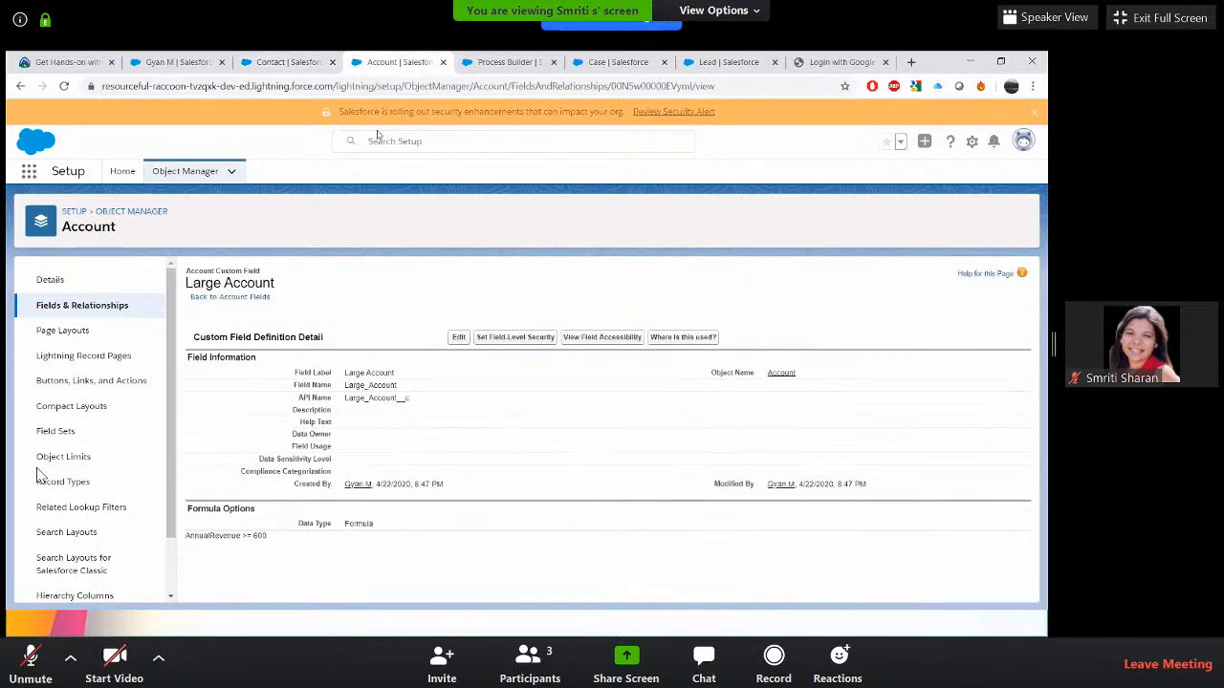
{"action": "left_click", "coordinate": [182, 63]}
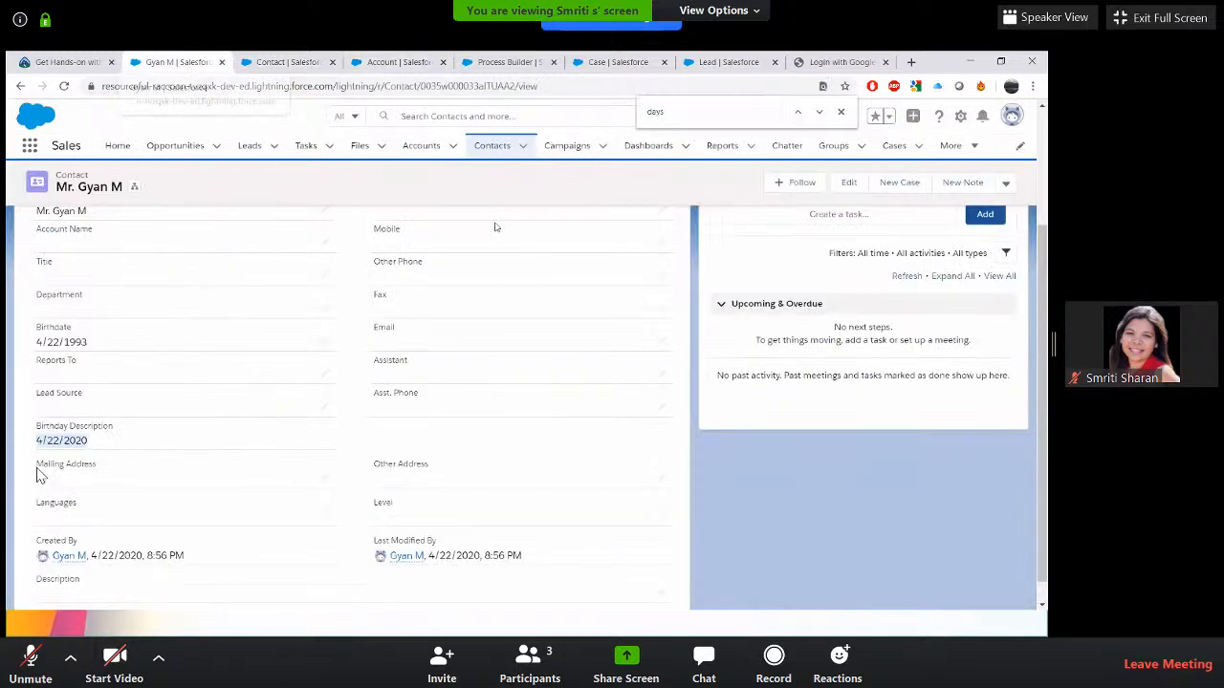
{"action": "left_click", "coordinate": [490, 146]}
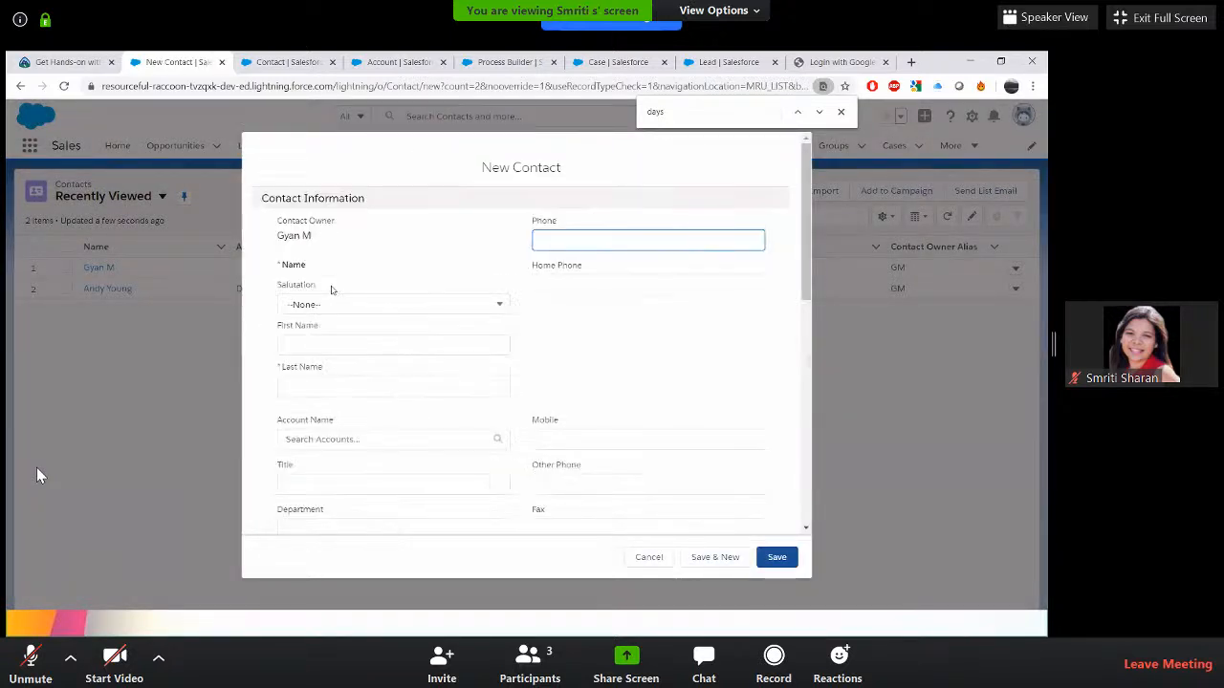
- Set the new contact's salutation to Mr., enter the first and last name, and look through the remaining form fields
{"action": "left_click", "coordinate": [346, 307]}
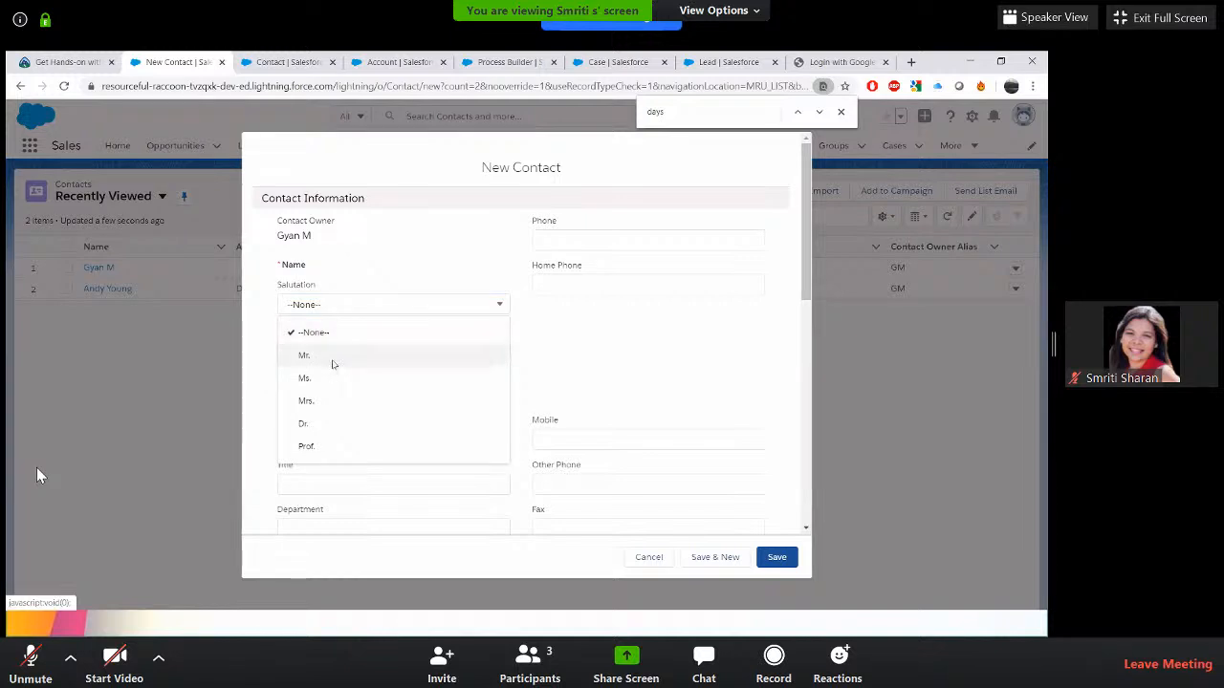
{"action": "left_click", "coordinate": [315, 351]}
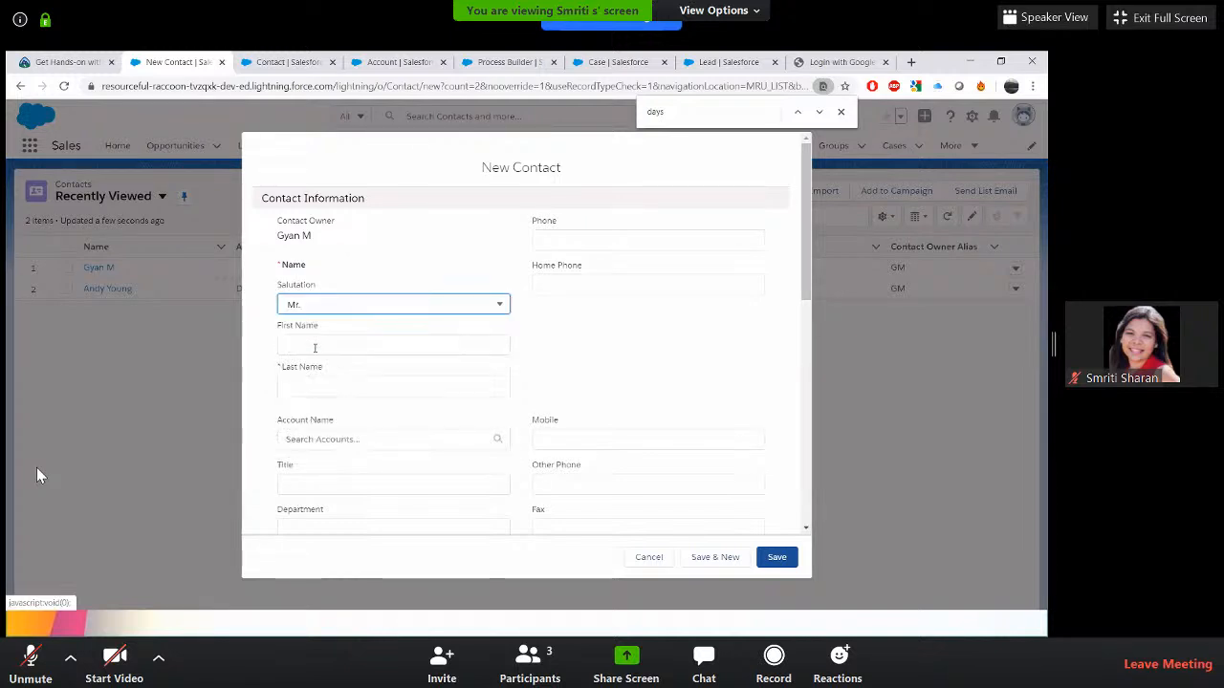
{"action": "left_click", "coordinate": [314, 348]}
{"action": "type", "text": "Gyan"}
{"action": "key", "text": "Tab"}
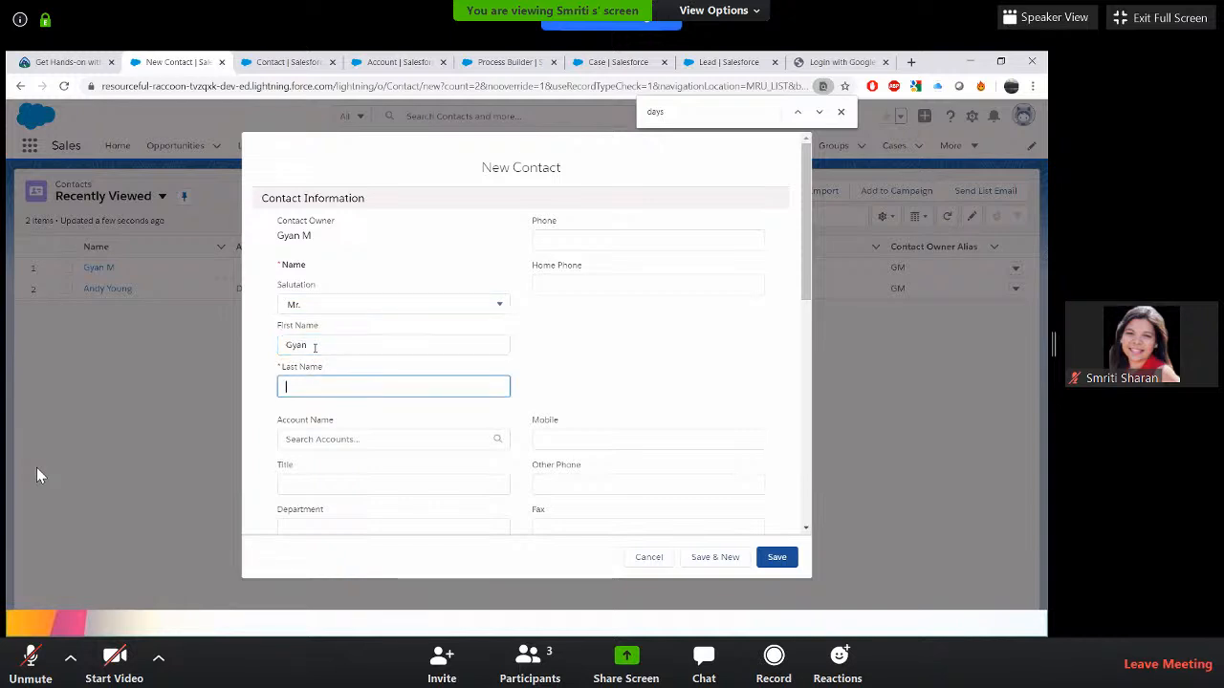
{"action": "type", "text": "k"}
{"action": "key", "text": "Tab"}
{"action": "scroll", "coordinate": [576, 354], "scroll_direction": "down", "scroll_amount": 1}
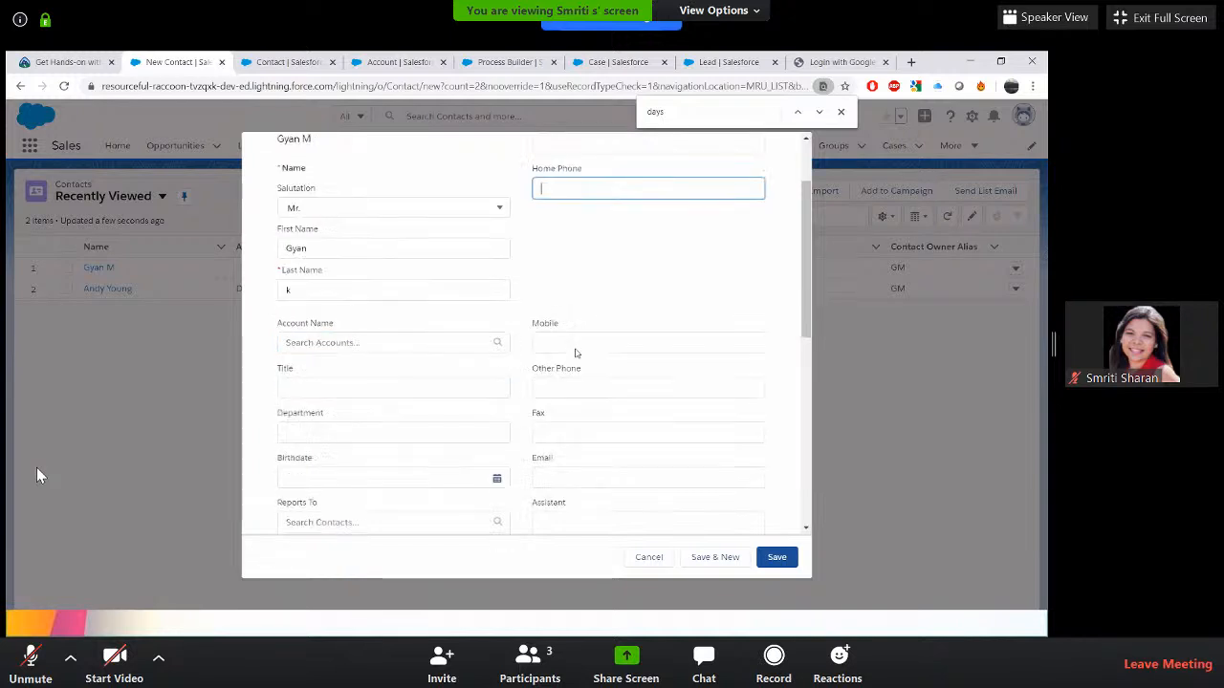
{"action": "scroll", "coordinate": [576, 354], "scroll_direction": "down", "scroll_amount": 2}
{"action": "scroll", "coordinate": [576, 354], "scroll_direction": "down", "scroll_amount": 2}
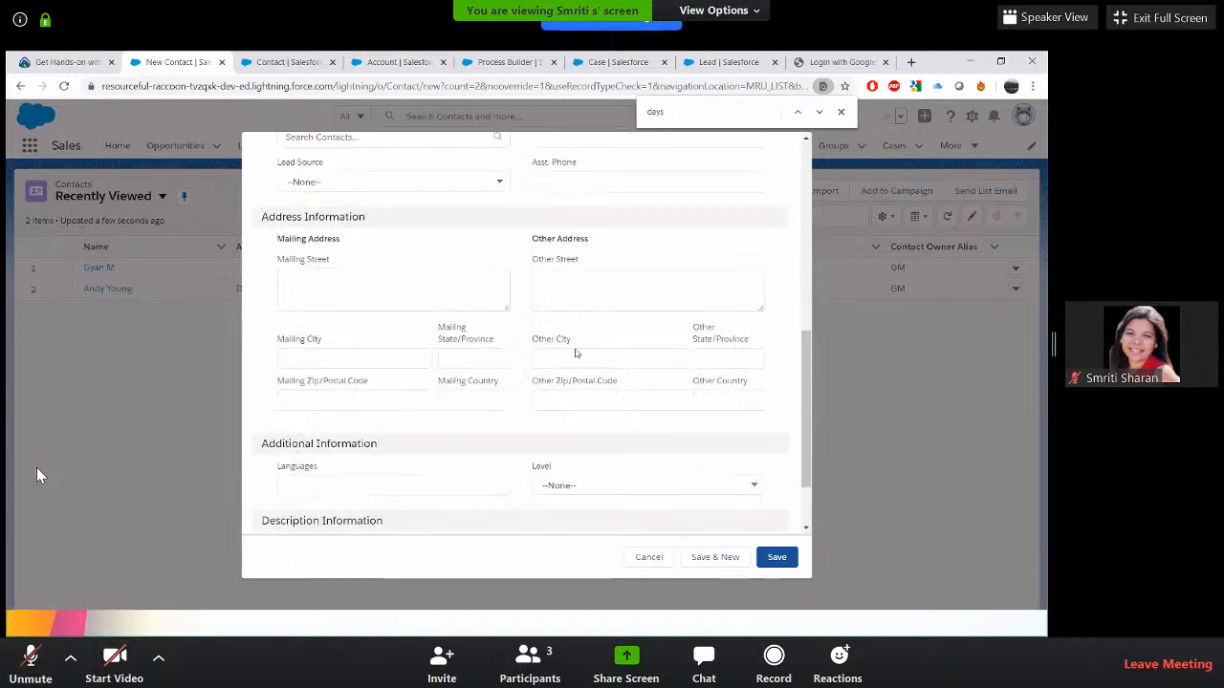
{"action": "scroll", "coordinate": [576, 354], "scroll_direction": "down", "scroll_amount": 1}
{"action": "scroll", "coordinate": [576, 349], "scroll_direction": "up", "scroll_amount": 6}
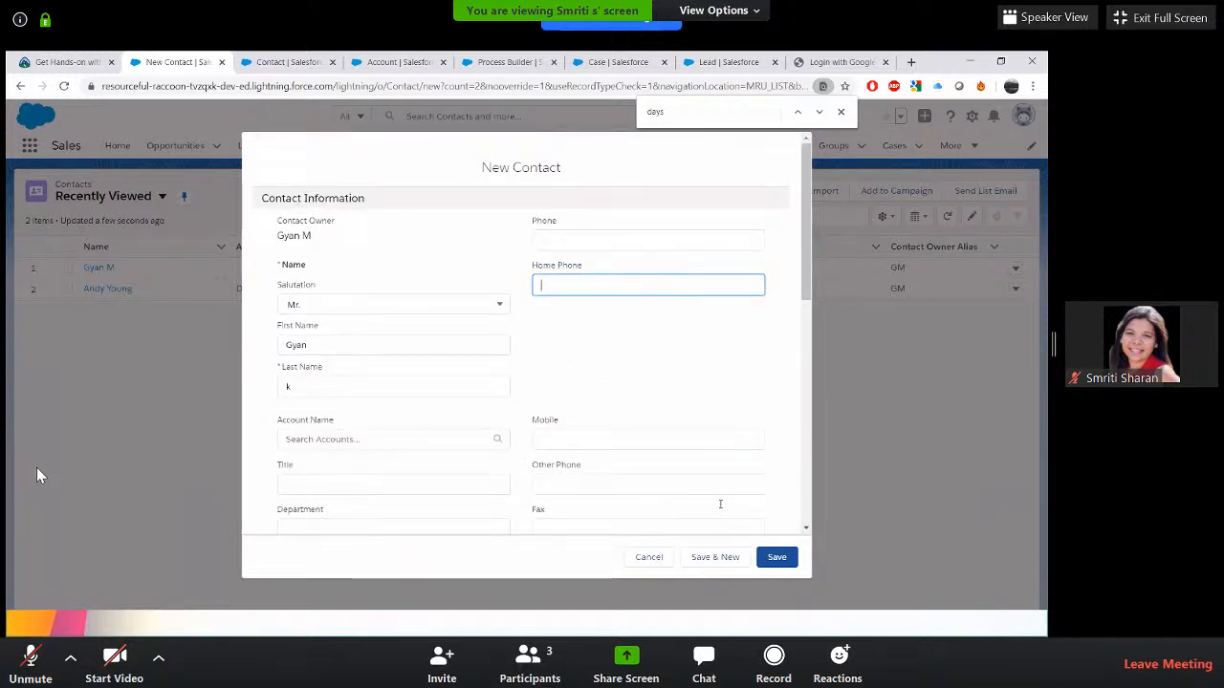
- Link the new contact to the account Burlington Textiles Corp of America and save the record
{"action": "left_click", "coordinate": [467, 439]}
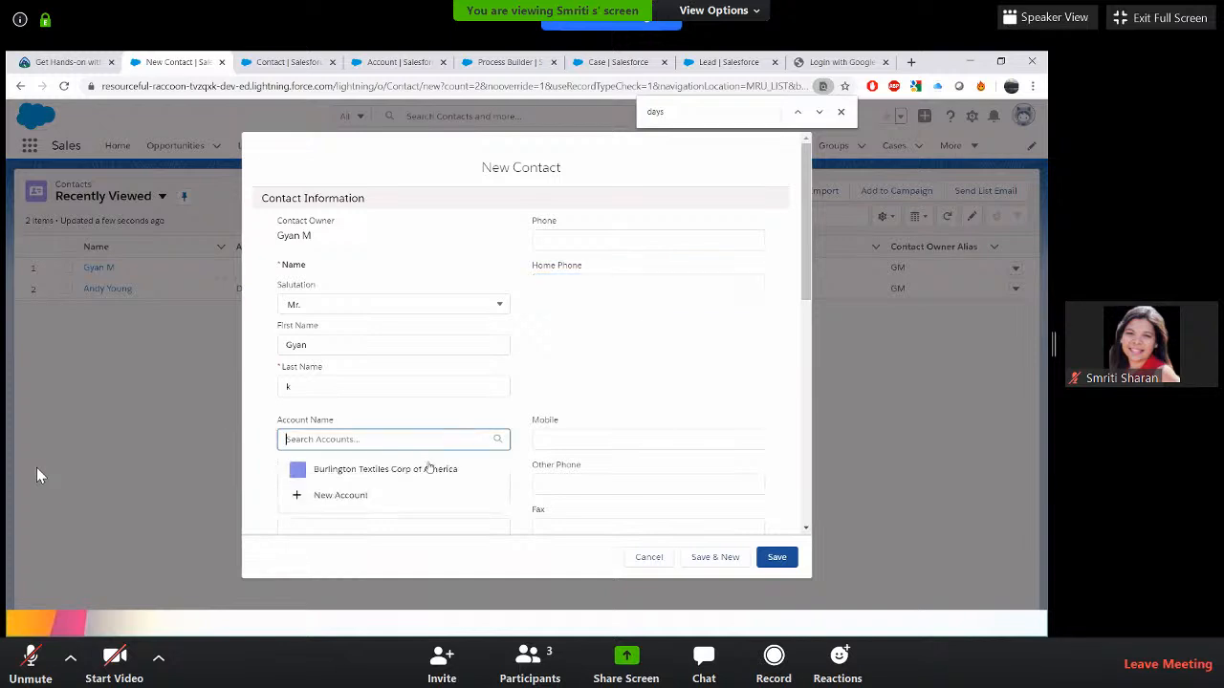
{"action": "left_click", "coordinate": [428, 468]}
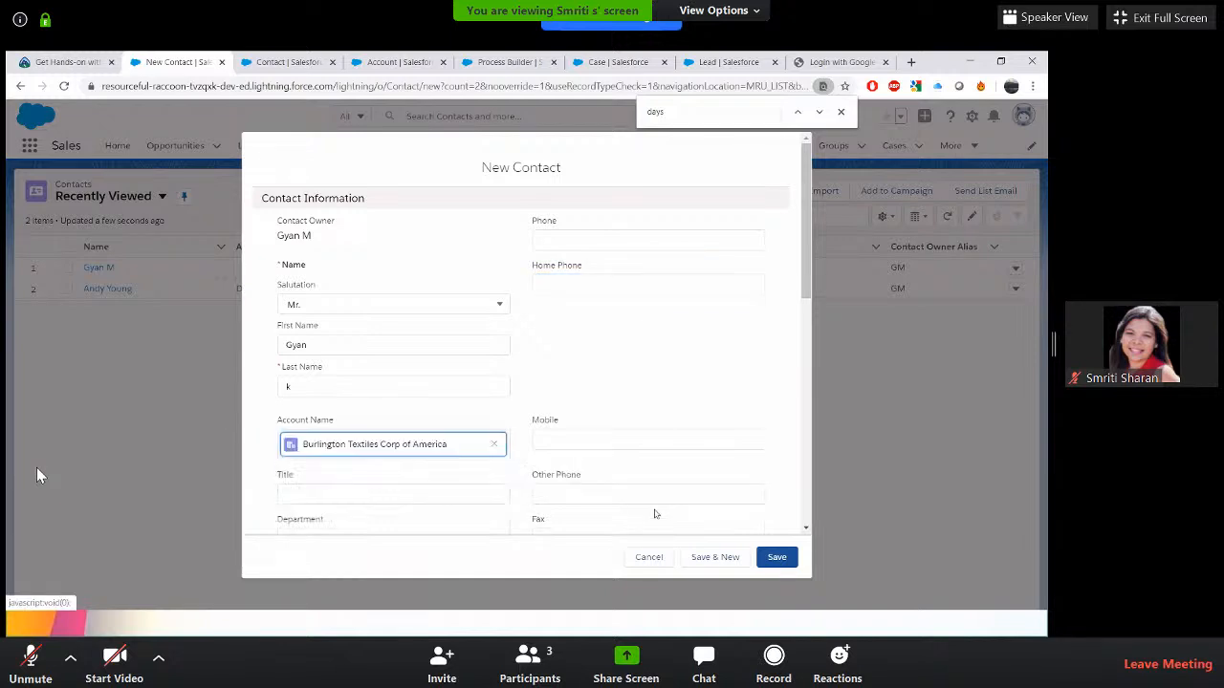
{"action": "left_click", "coordinate": [778, 560]}
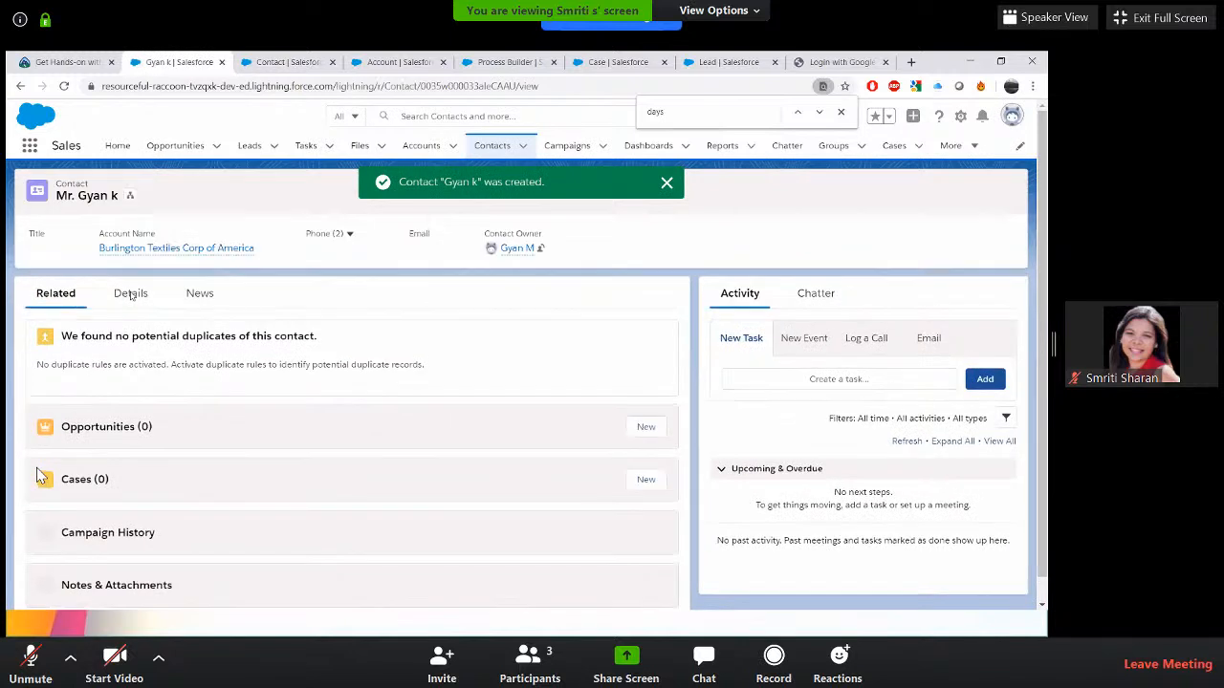
- Open the new contact's details and look through all the fields for the Account Parent Number formula field
{"action": "left_click", "coordinate": [131, 295]}
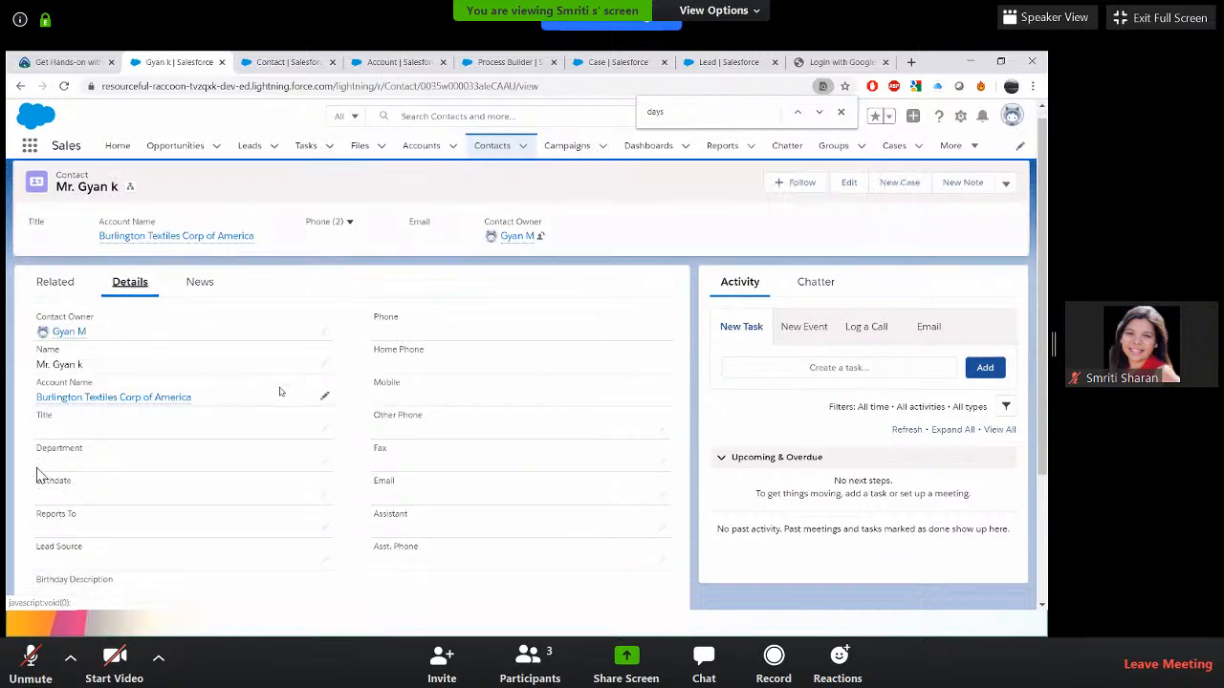
{"action": "scroll", "coordinate": [280, 392], "scroll_direction": "down", "scroll_amount": 3}
{"action": "scroll", "coordinate": [280, 392], "scroll_direction": "down", "scroll_amount": 2}
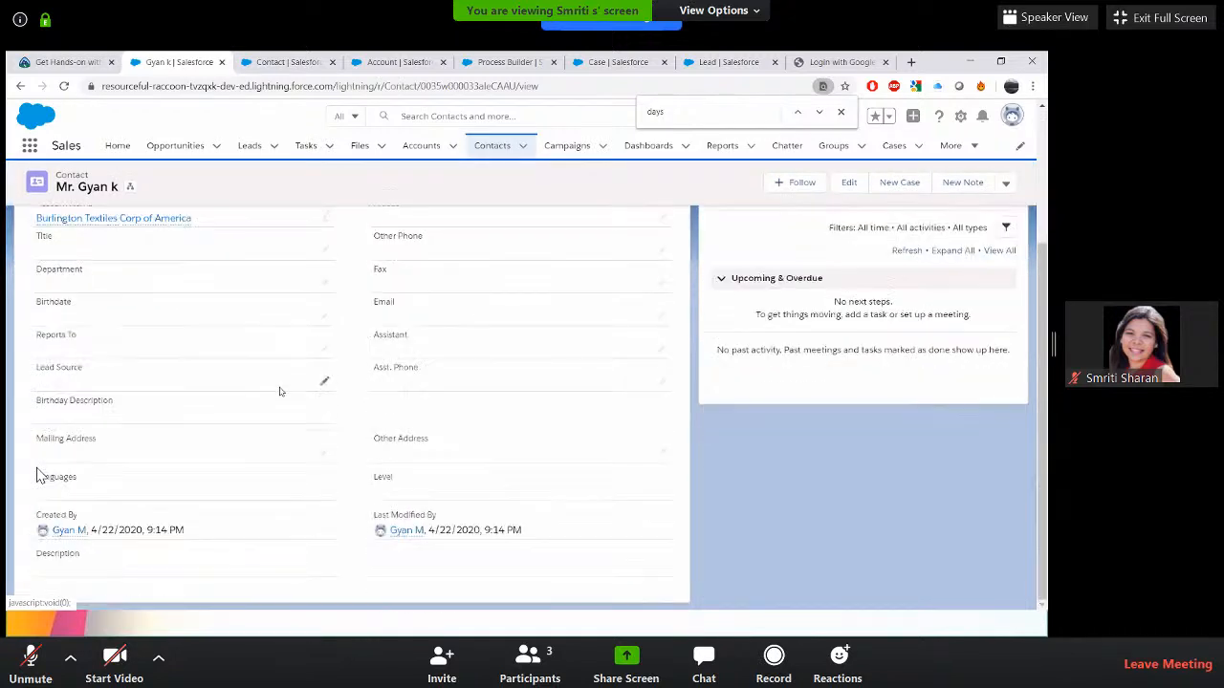
{"action": "scroll", "coordinate": [280, 393], "scroll_direction": "up", "scroll_amount": 2}
{"action": "scroll", "coordinate": [280, 392], "scroll_direction": "up", "scroll_amount": 2}
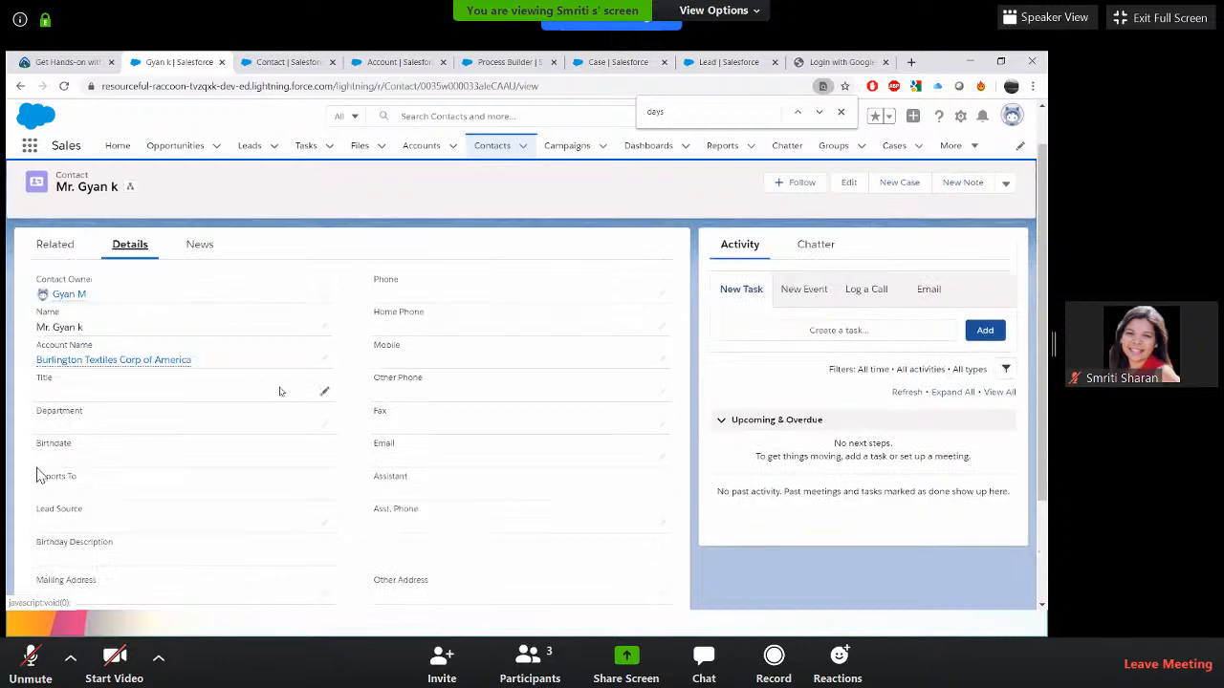
{"action": "scroll", "coordinate": [281, 392], "scroll_direction": "down", "scroll_amount": 3}
{"action": "scroll", "coordinate": [280, 392], "scroll_direction": "up", "scroll_amount": 3}
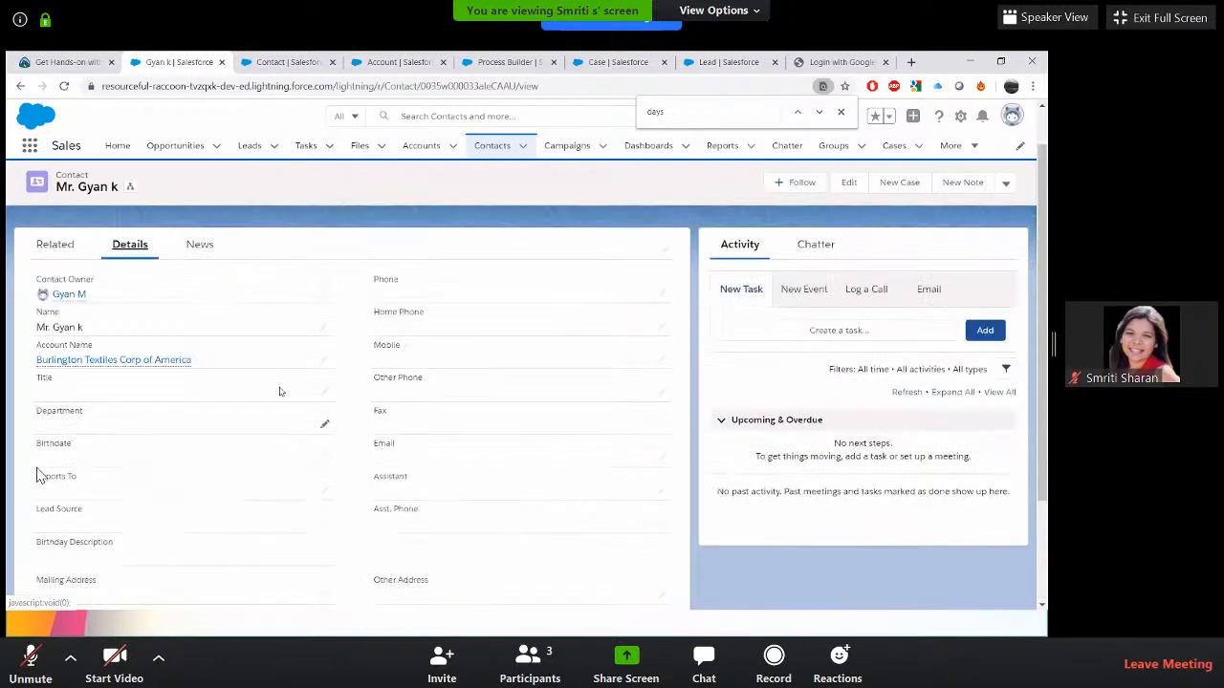
{"action": "scroll", "coordinate": [280, 392], "scroll_direction": "up", "scroll_amount": 1}
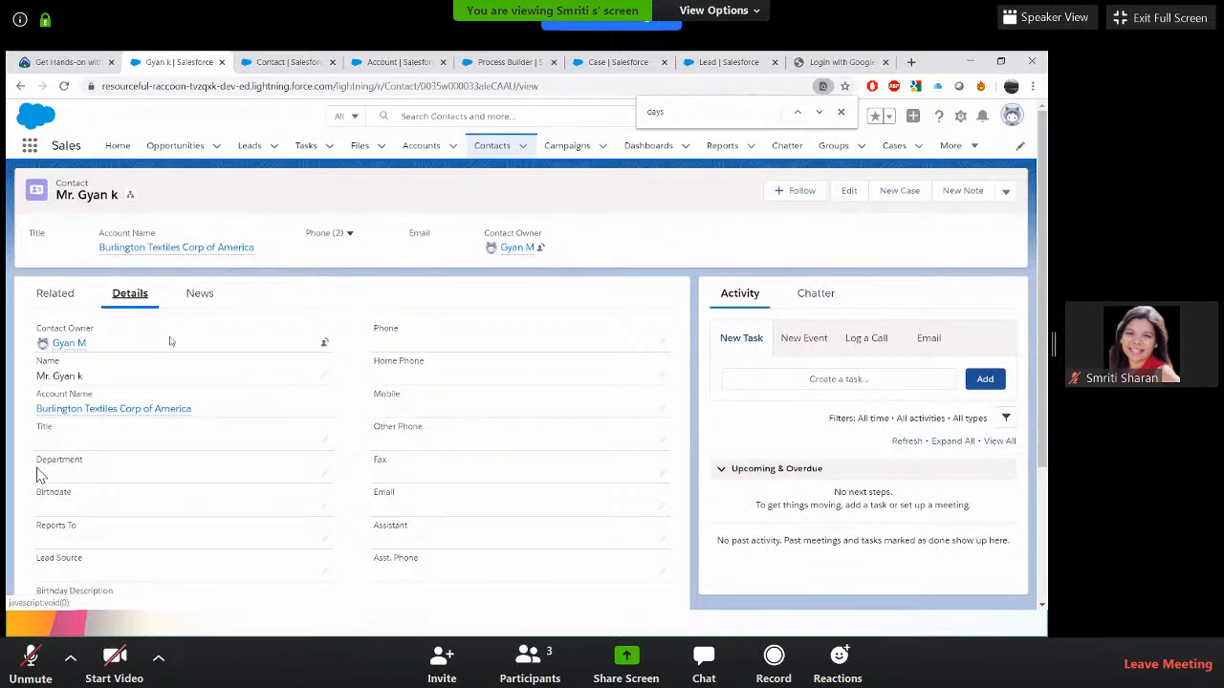
{"action": "scroll", "coordinate": [252, 371], "scroll_direction": "down", "scroll_amount": 4}
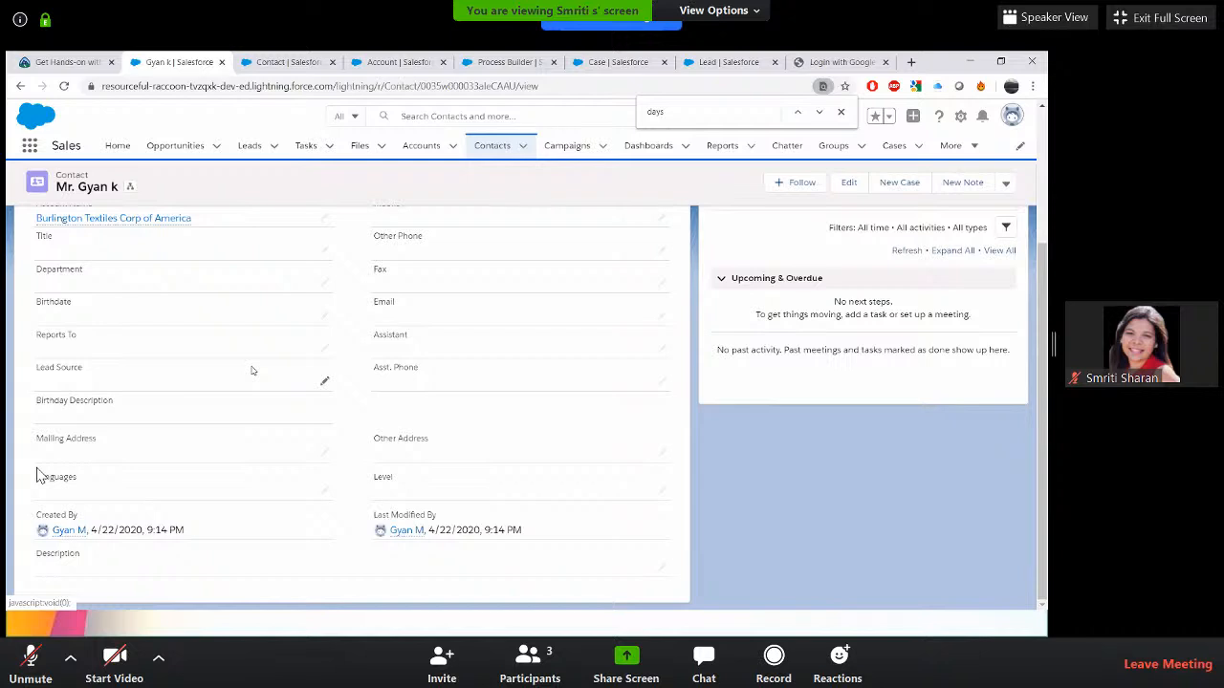
{"action": "scroll", "coordinate": [252, 371], "scroll_direction": "up", "scroll_amount": 2}
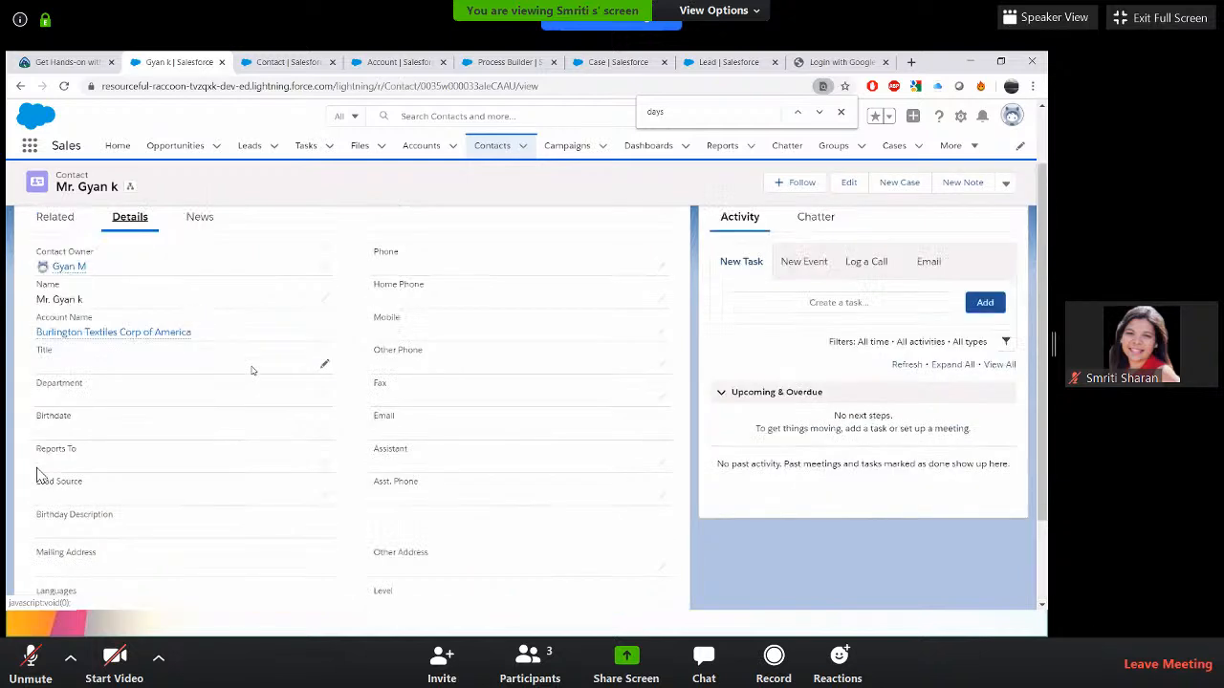
{"action": "scroll", "coordinate": [253, 371], "scroll_direction": "up", "scroll_amount": 1}
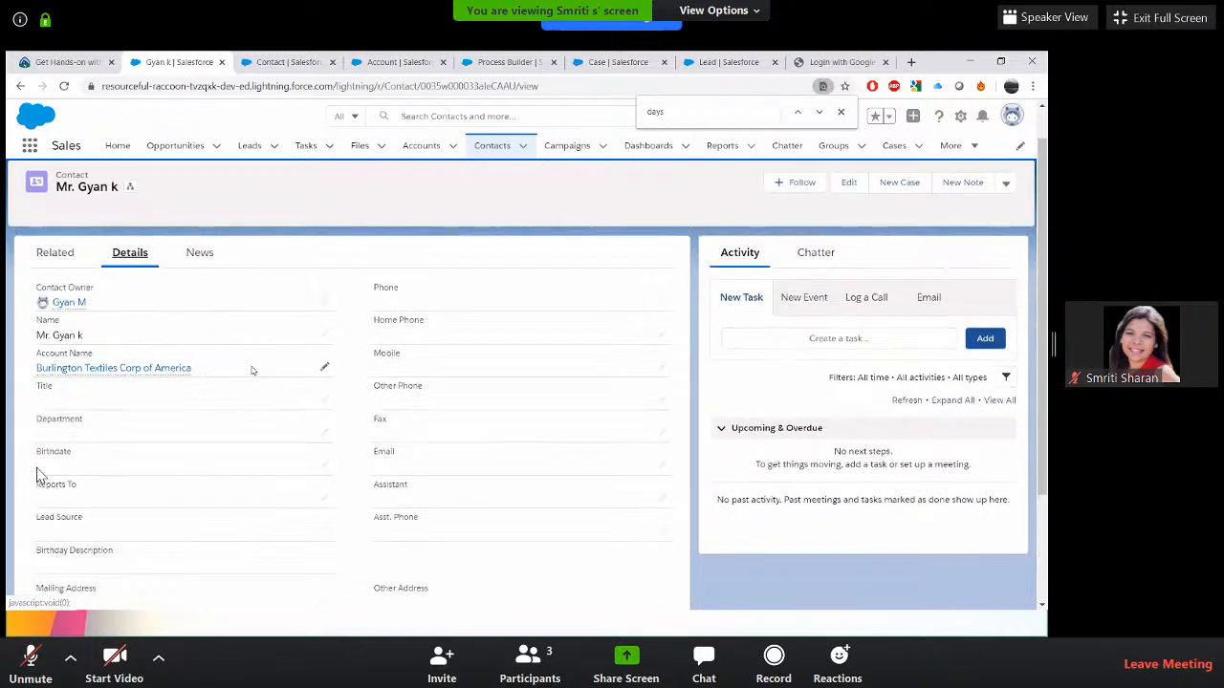
{"action": "scroll", "coordinate": [253, 371], "scroll_direction": "down", "scroll_amount": 2}
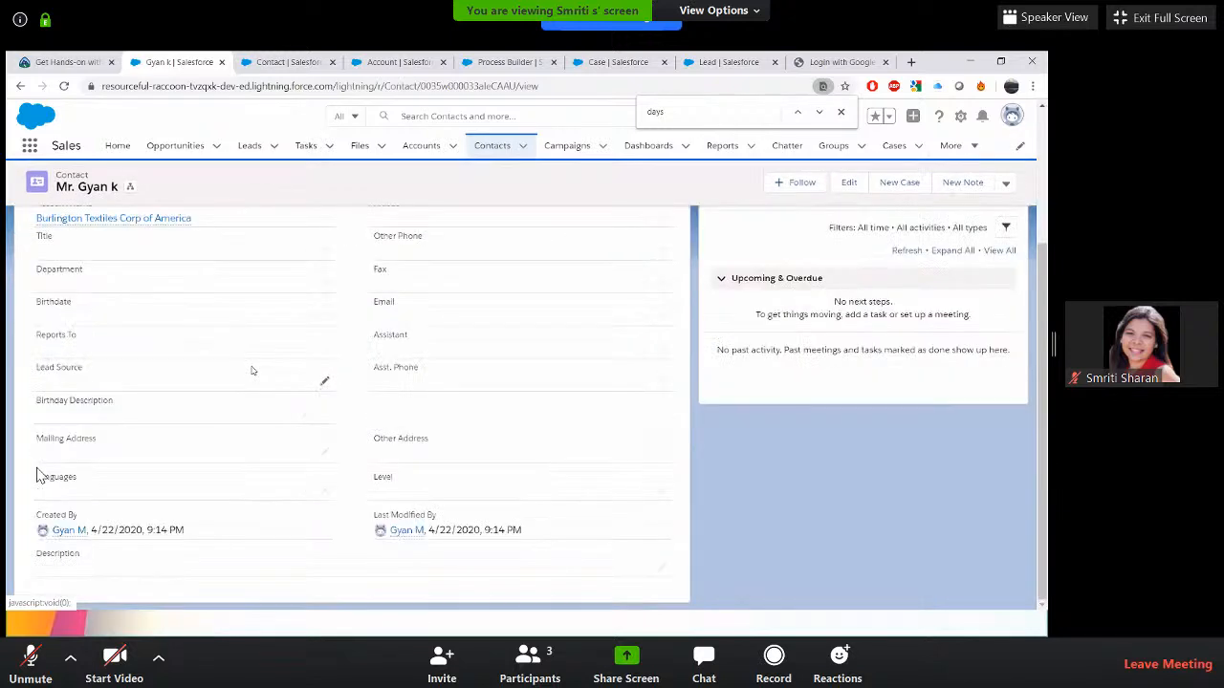
{"action": "scroll", "coordinate": [294, 404], "scroll_direction": "up", "scroll_amount": 2}
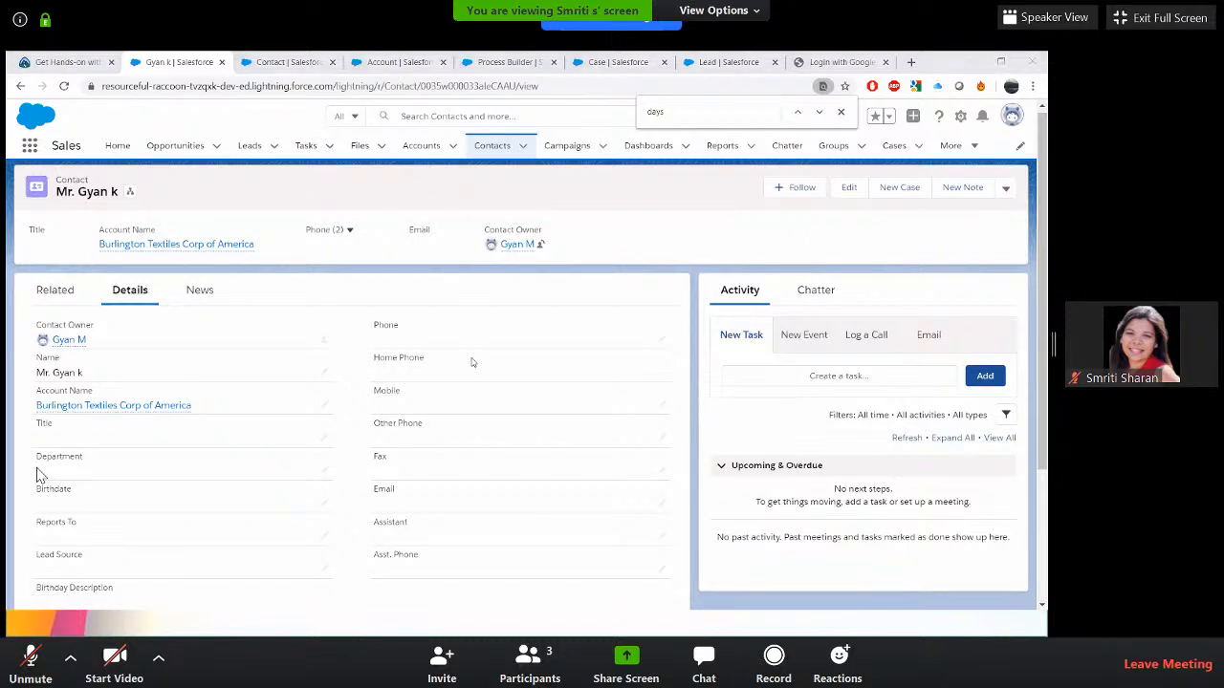
- Switch to the PowerPoint slide show with the Cross Object Formula slide
{"action": "key", "text": "alt+Tab"}
{"action": "key", "text": "alt+Tab"}
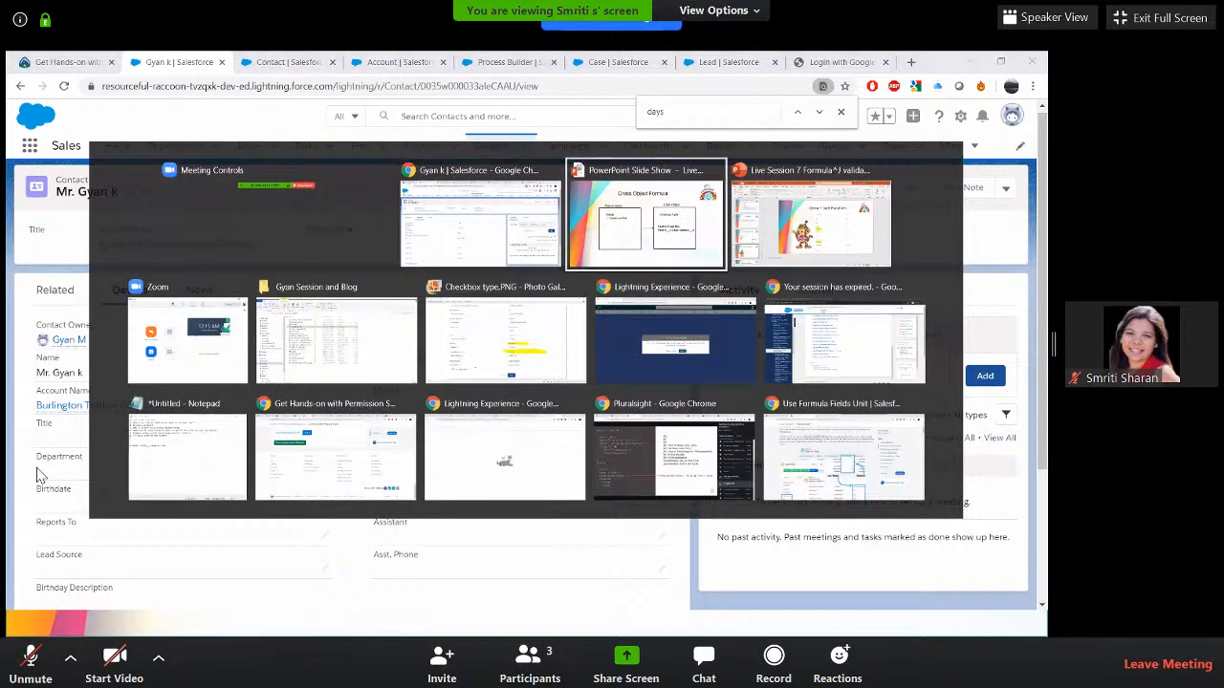